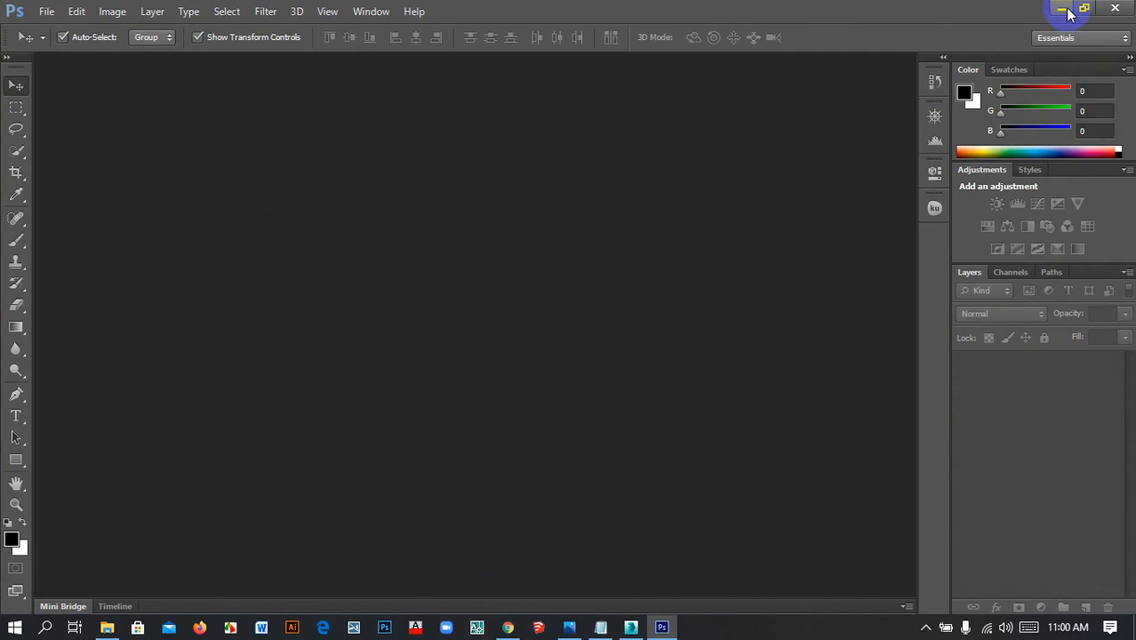
Bring the Room-05.png bedroom render from its folder into Photoshop as a new document
click(1064, 10)
click(107, 628)
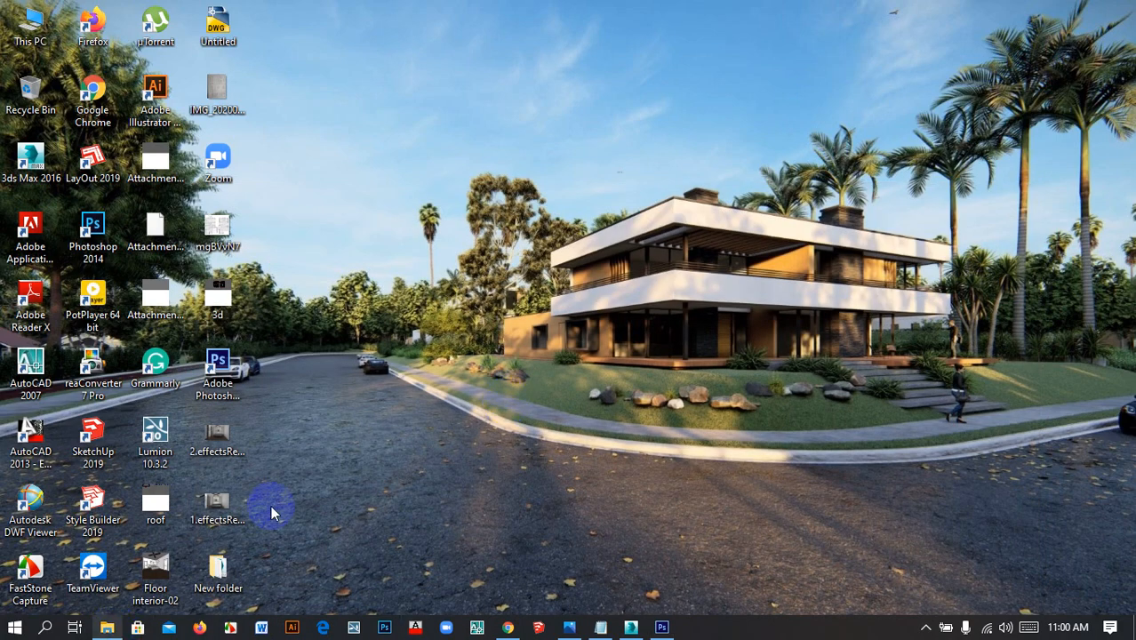
click(815, 122)
drag(817, 124, 376, 280)
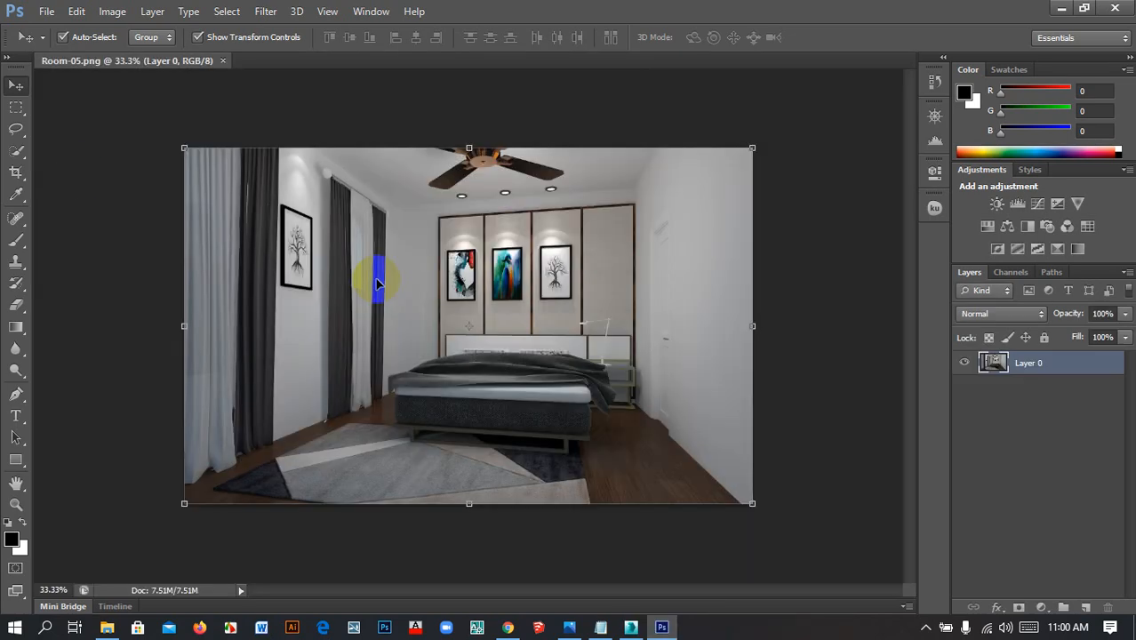
Browse the image files available for opening in the RENDER FINAL folder
click(44, 11)
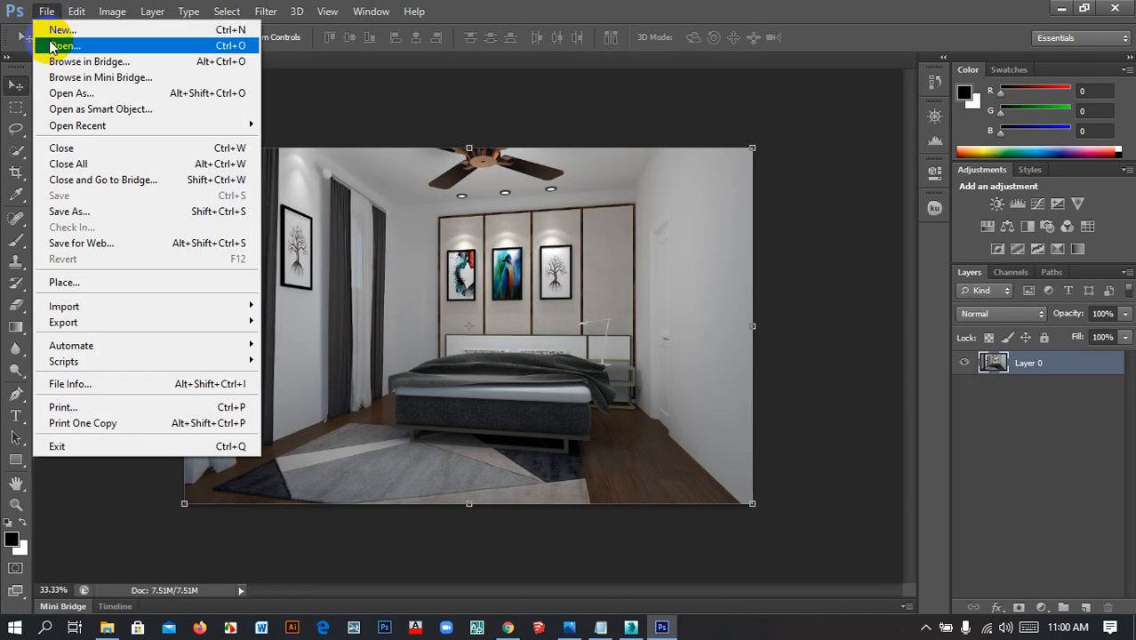
click(53, 45)
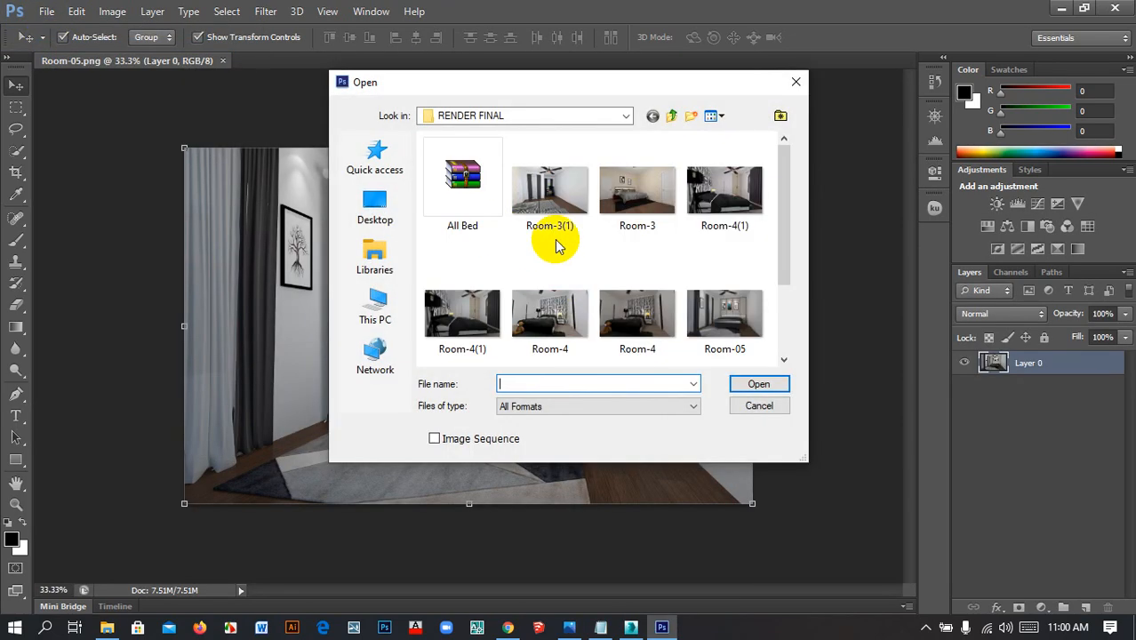
click(772, 406)
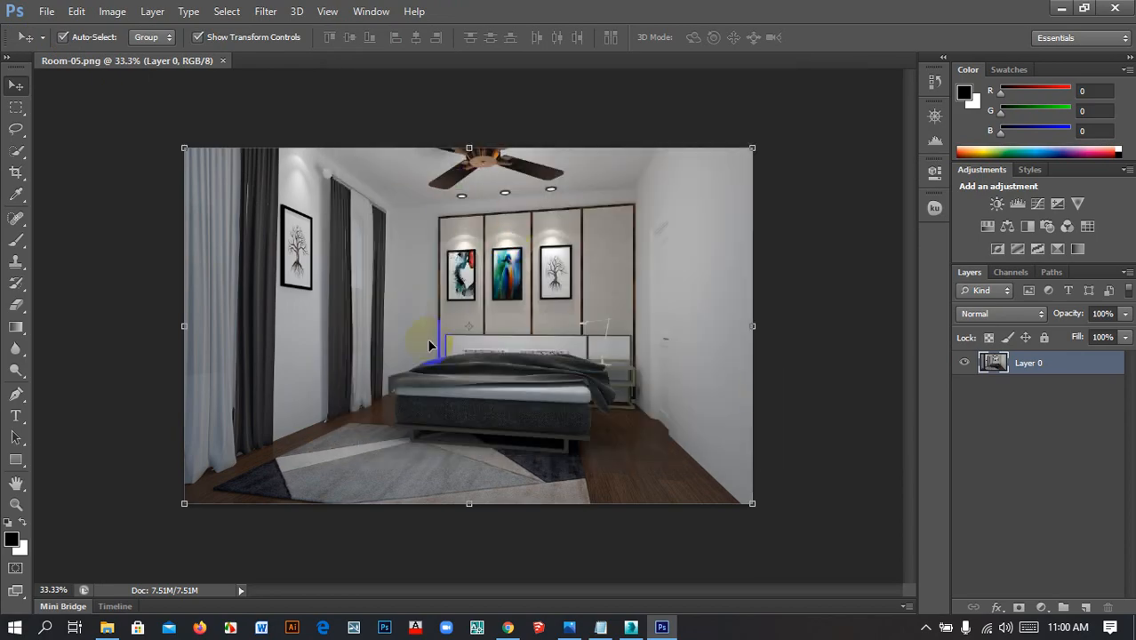
Turn the Move tool's auto-select and transform controls off and back on
click(765, 255)
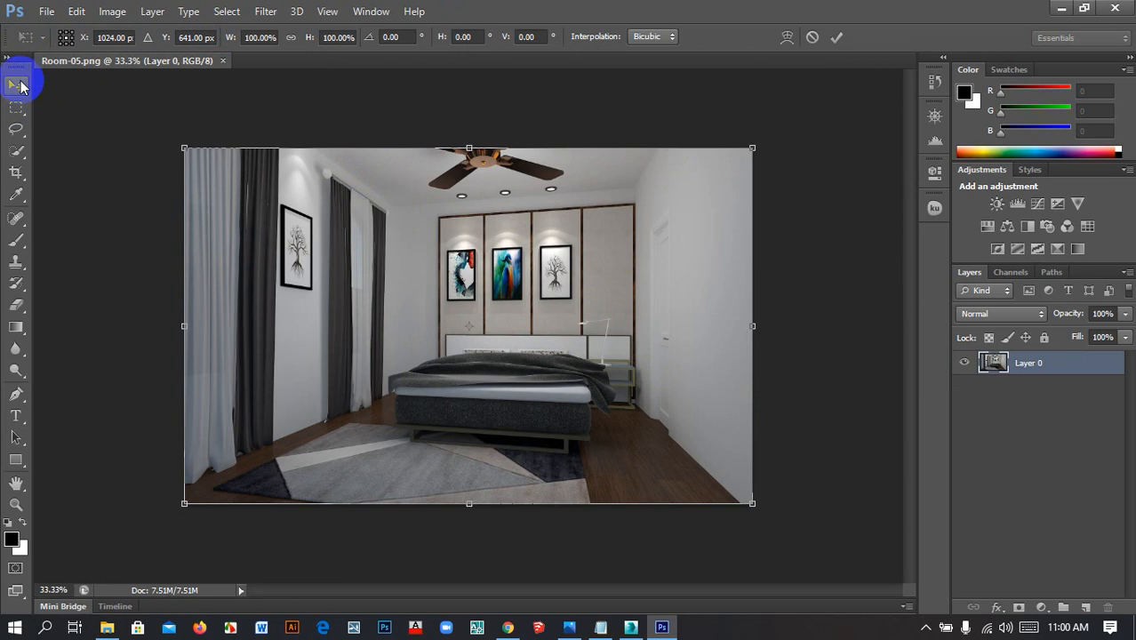
click(19, 88)
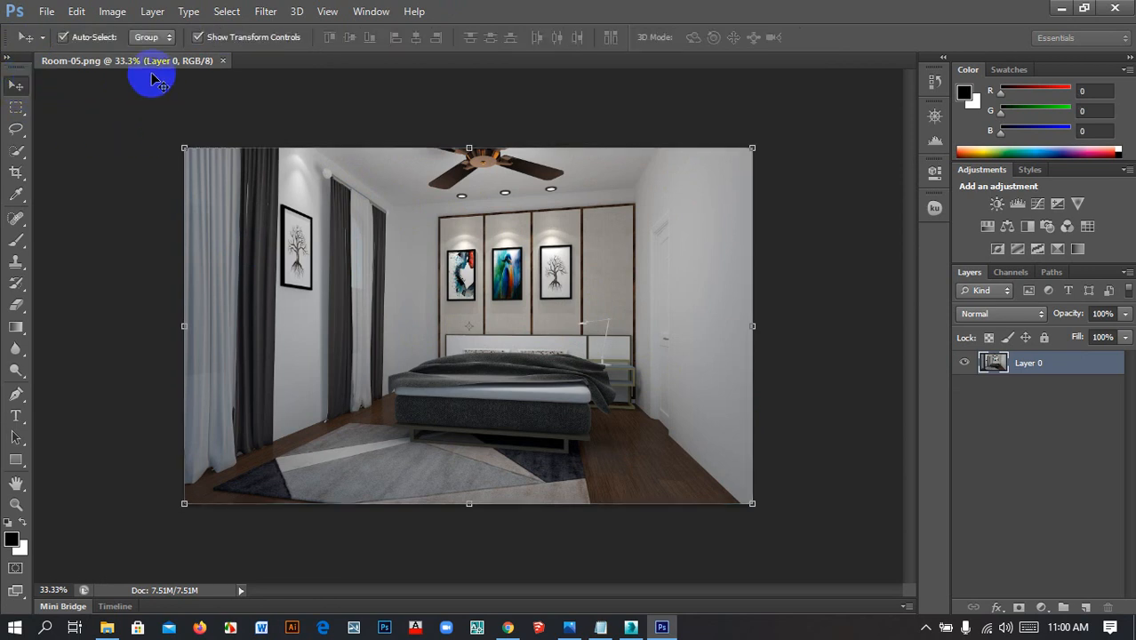
click(197, 37)
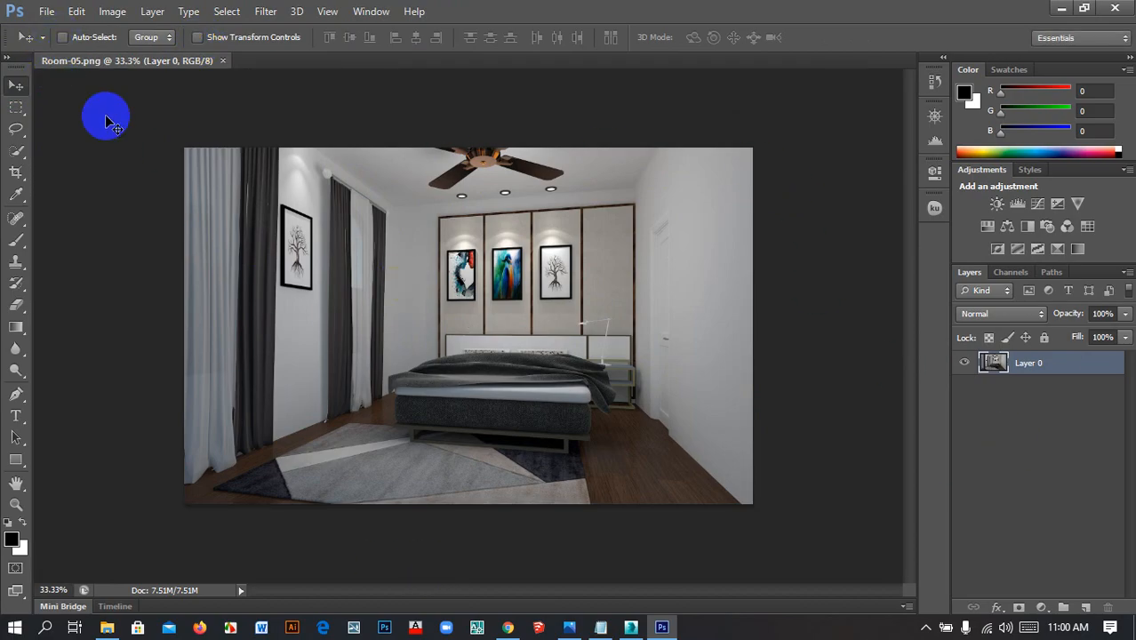
click(246, 40)
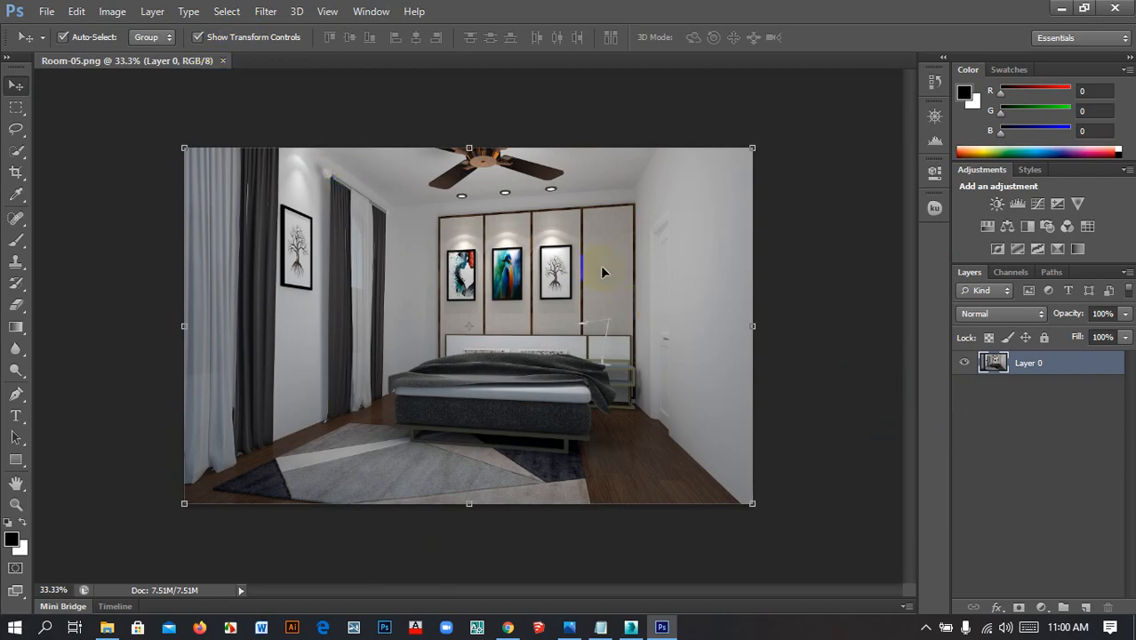
Hide Layer 0 and show it again
click(105, 12)
click(727, 322)
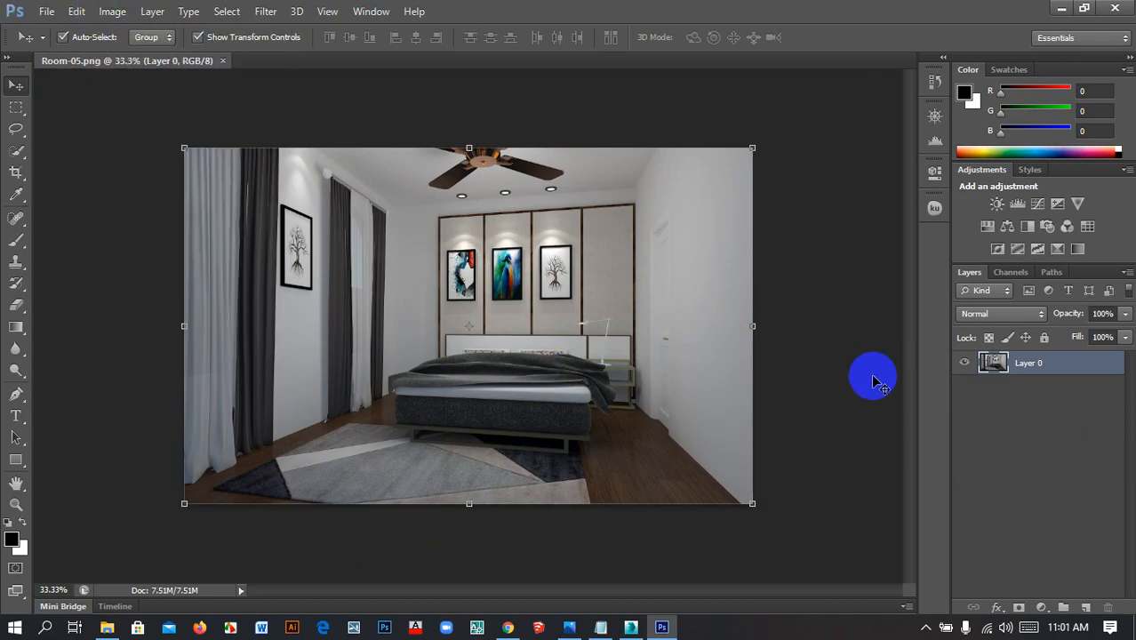
click(965, 363)
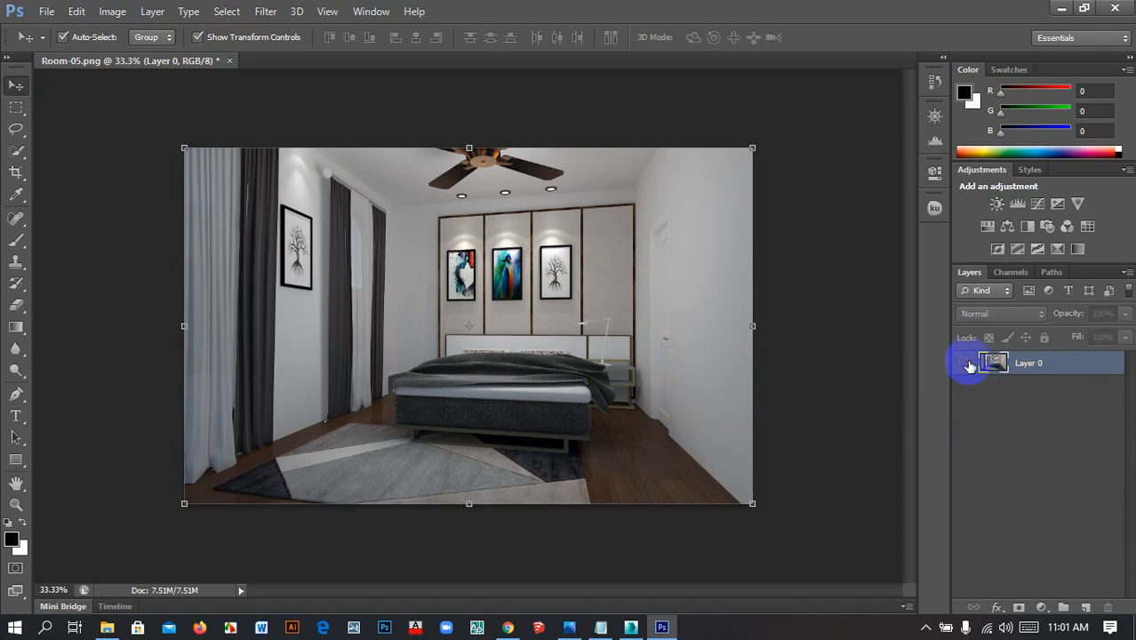
click(966, 362)
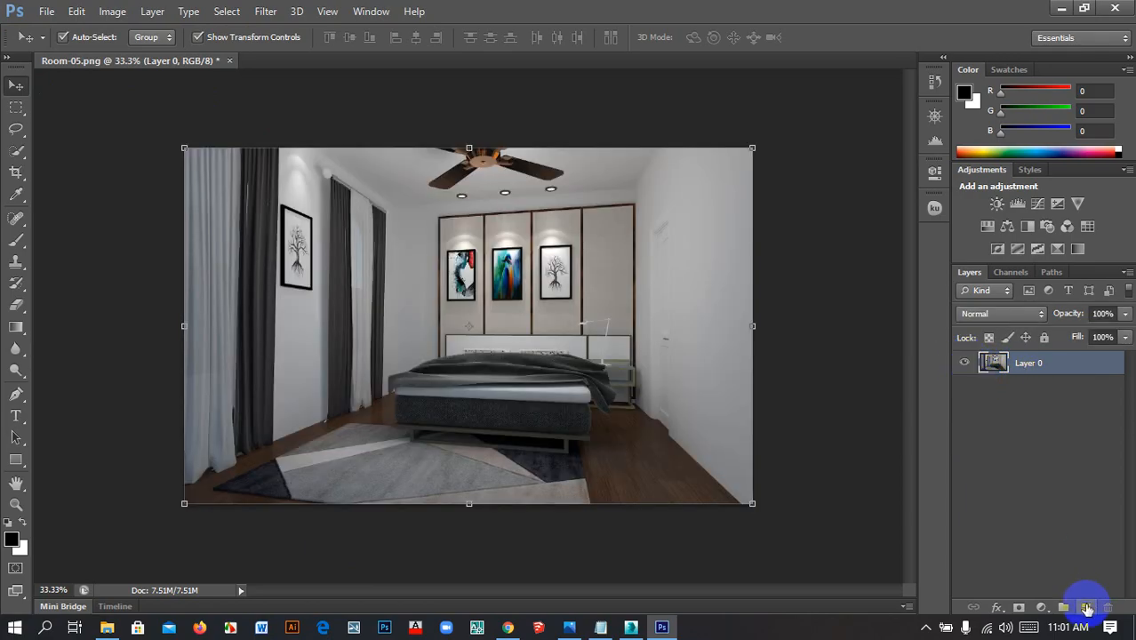
Collapse and re-expand the side panels, and add an empty layer and delete it
click(1125, 57)
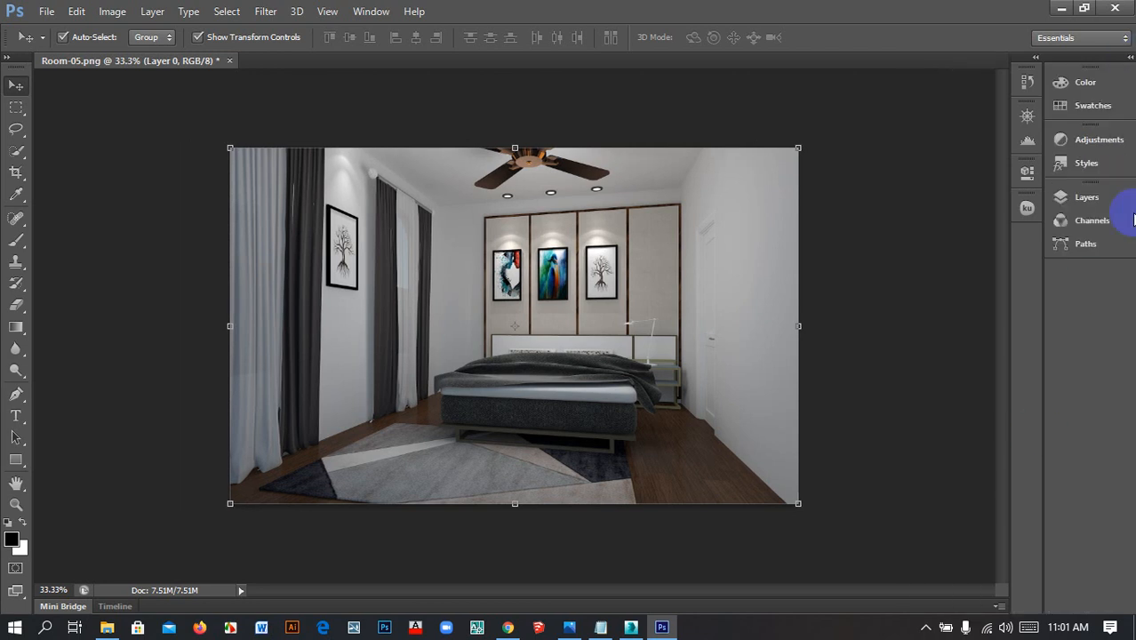
click(1074, 203)
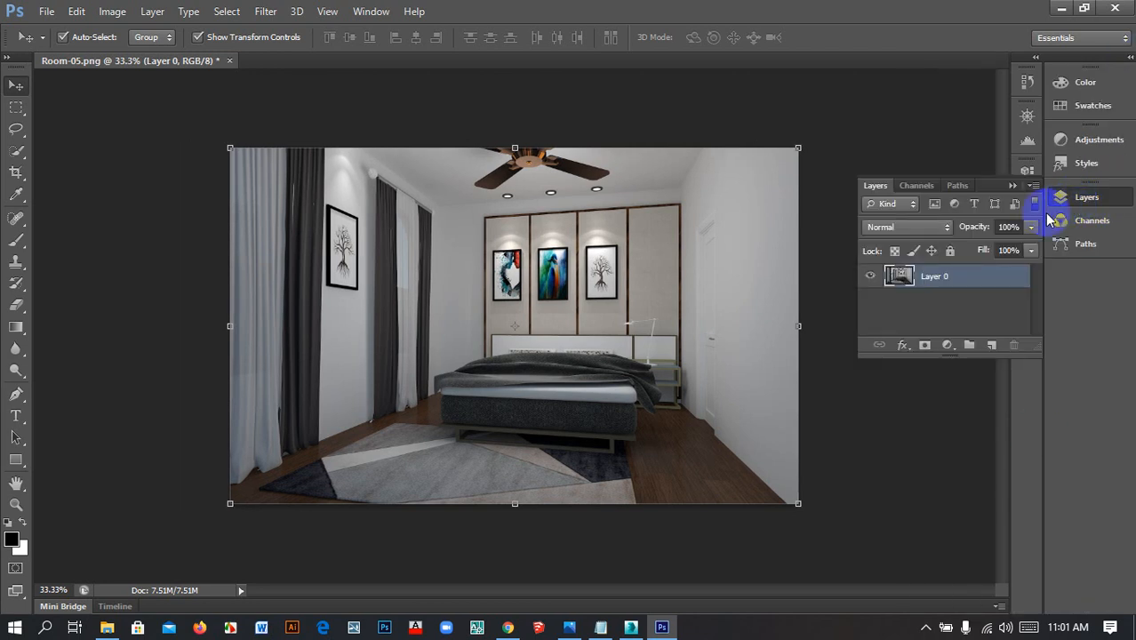
click(1130, 57)
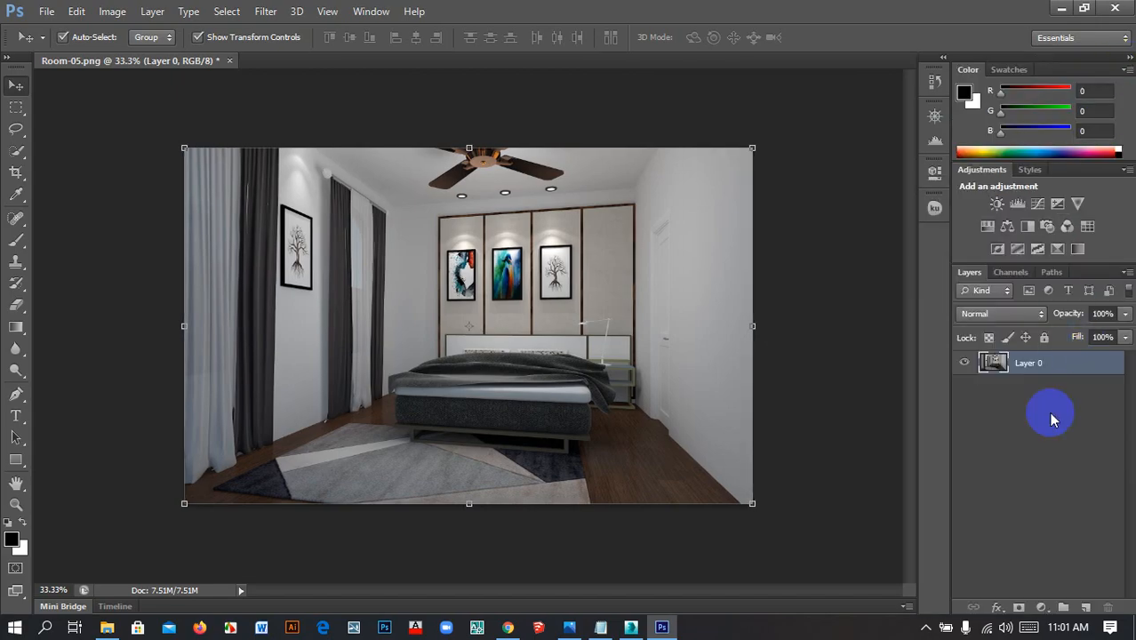
click(1085, 608)
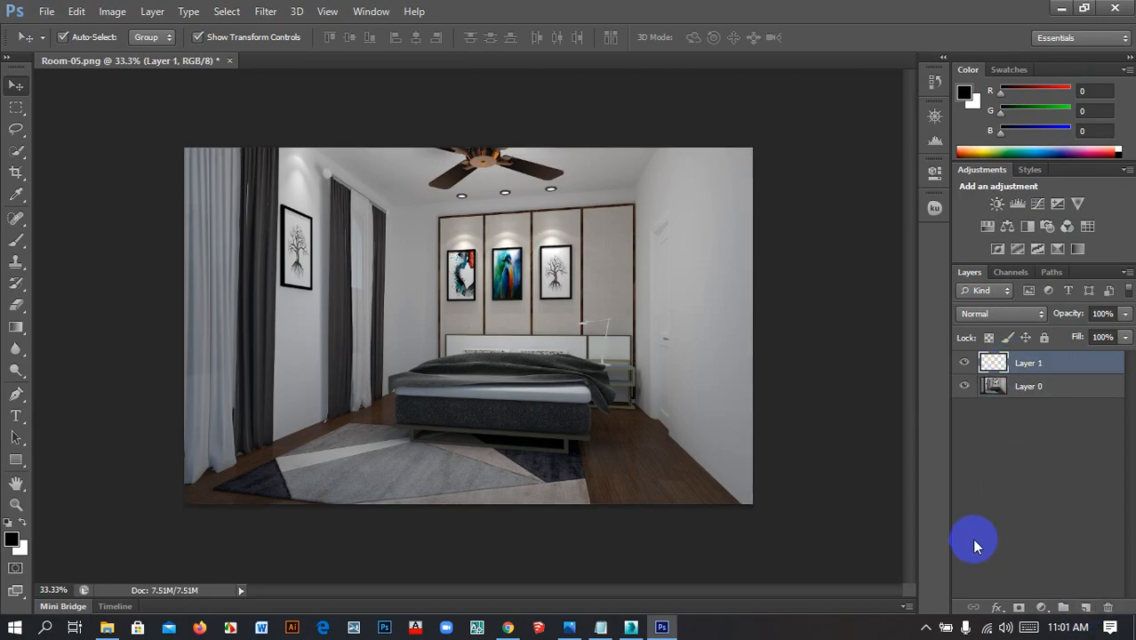
key(Delete)
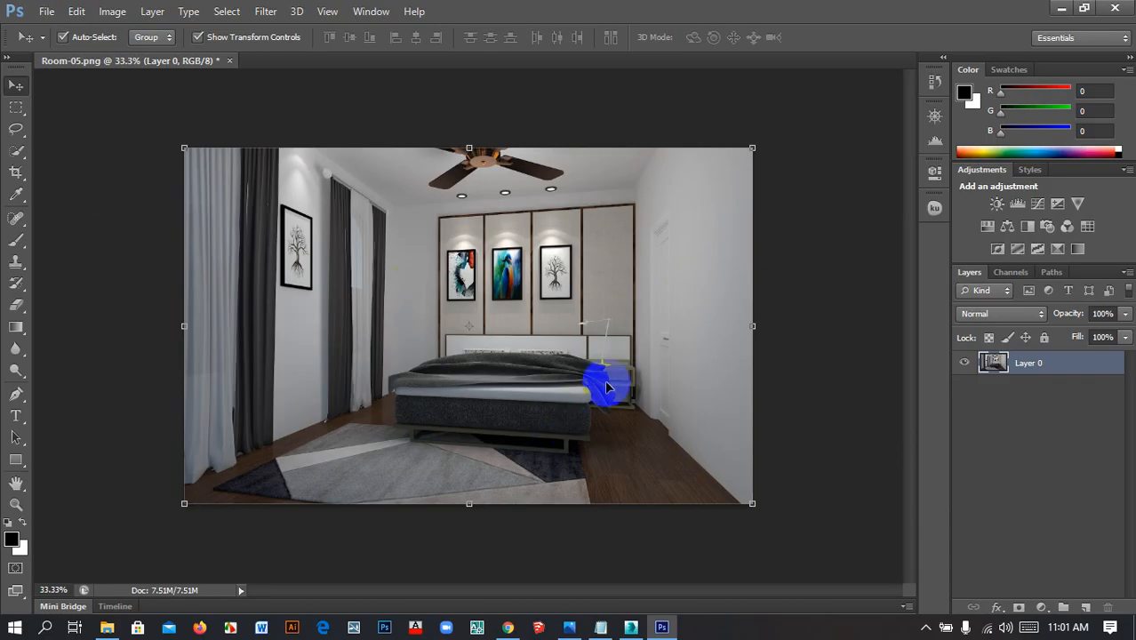
Apply Auto Color to the bedroom image
click(113, 11)
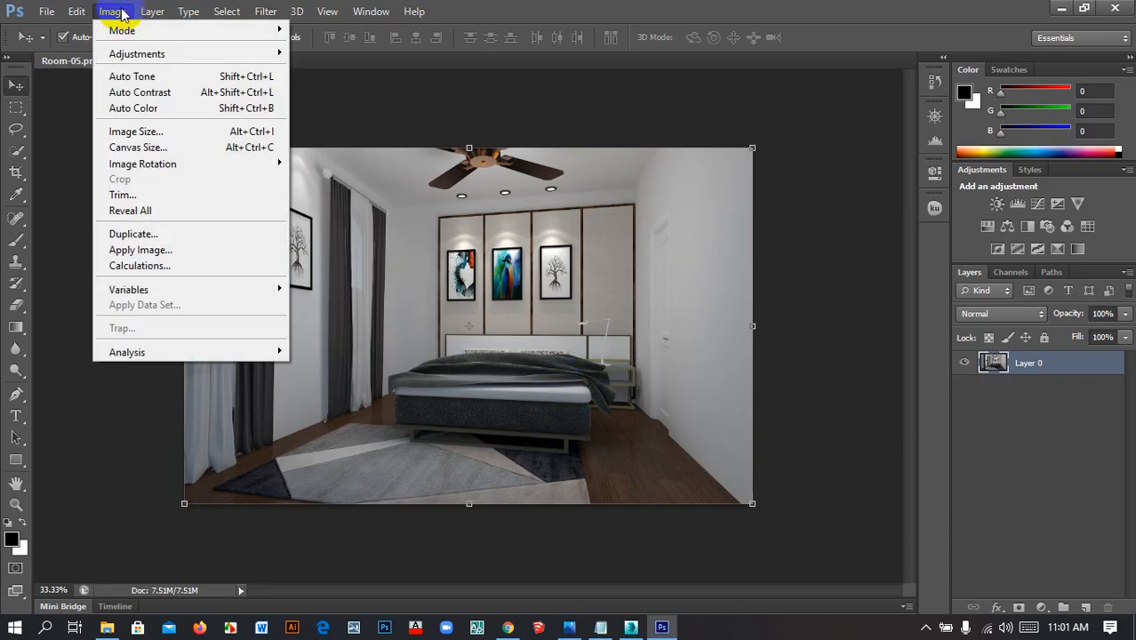
click(122, 108)
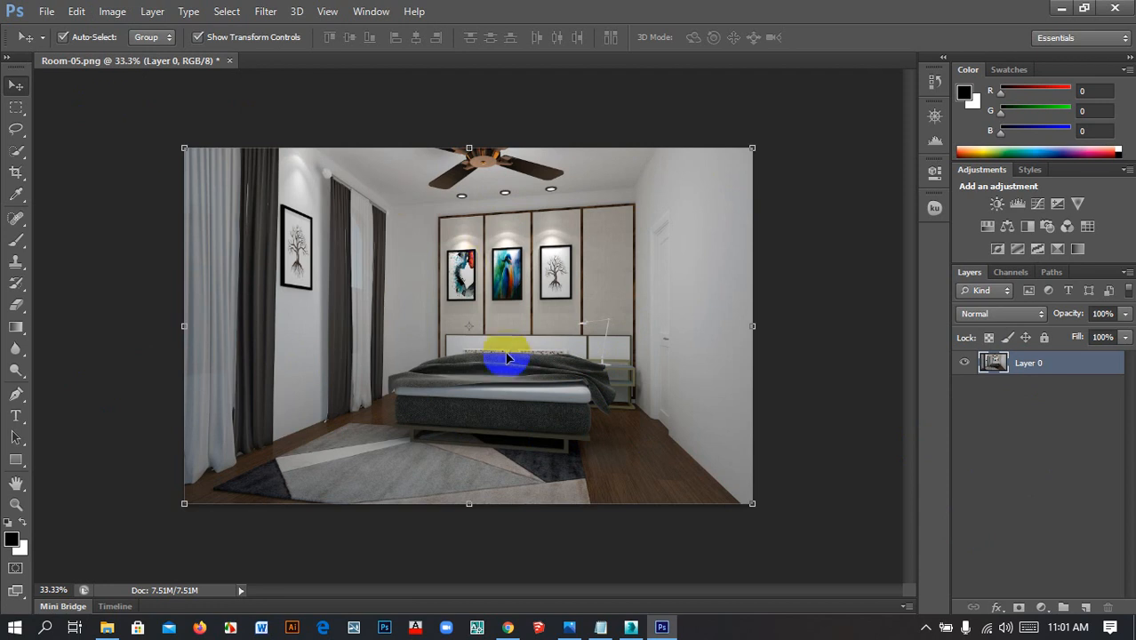
click(113, 11)
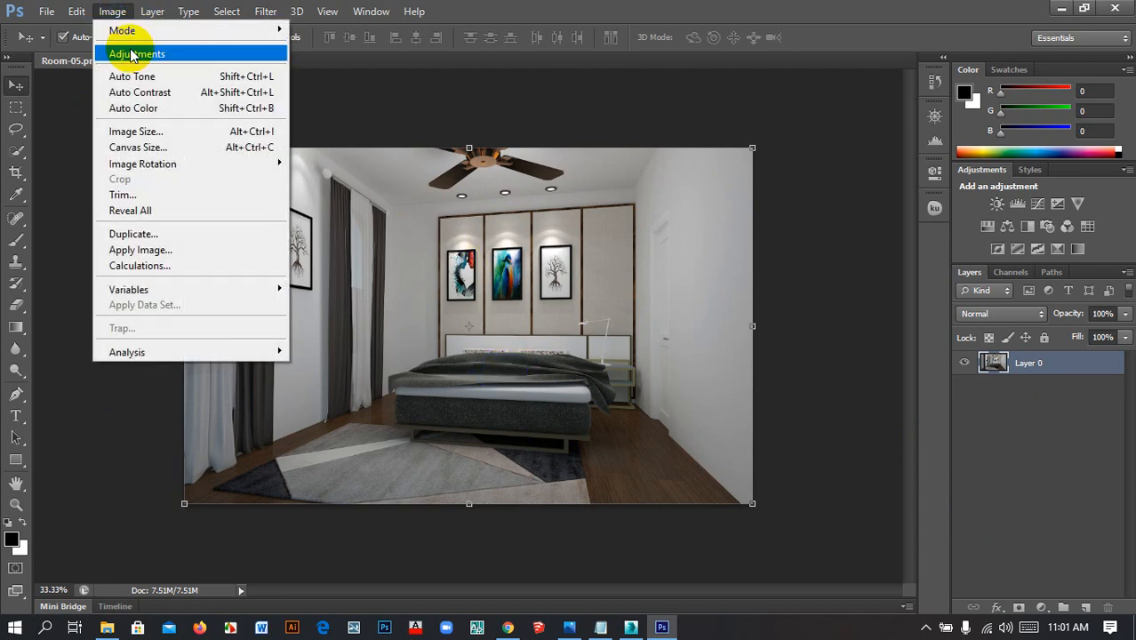
mouse_move(124, 53)
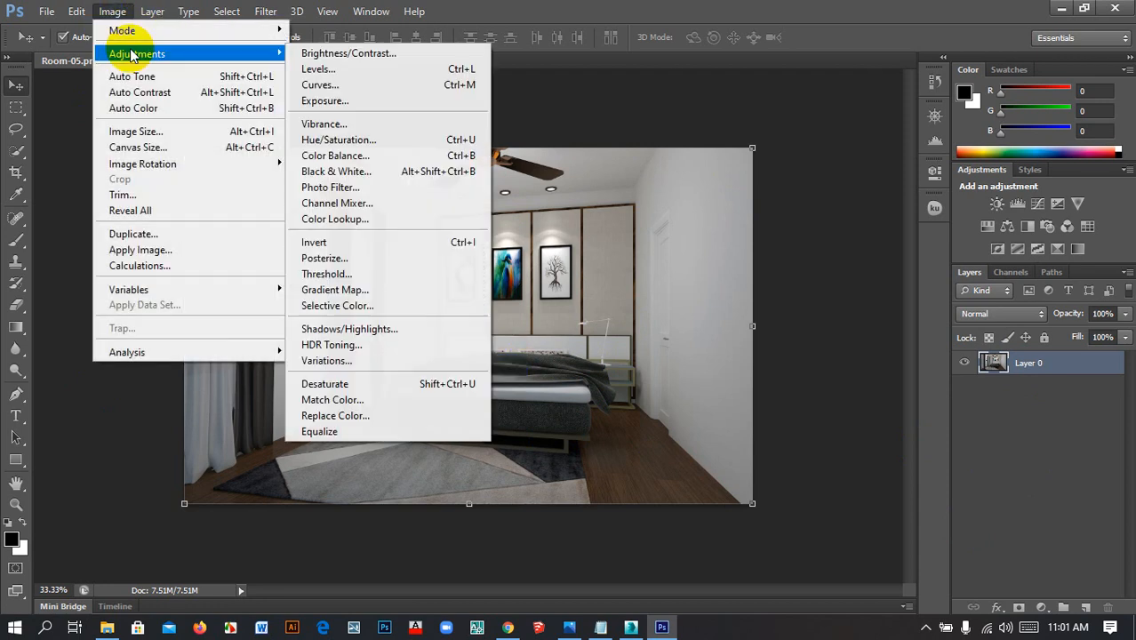
click(380, 259)
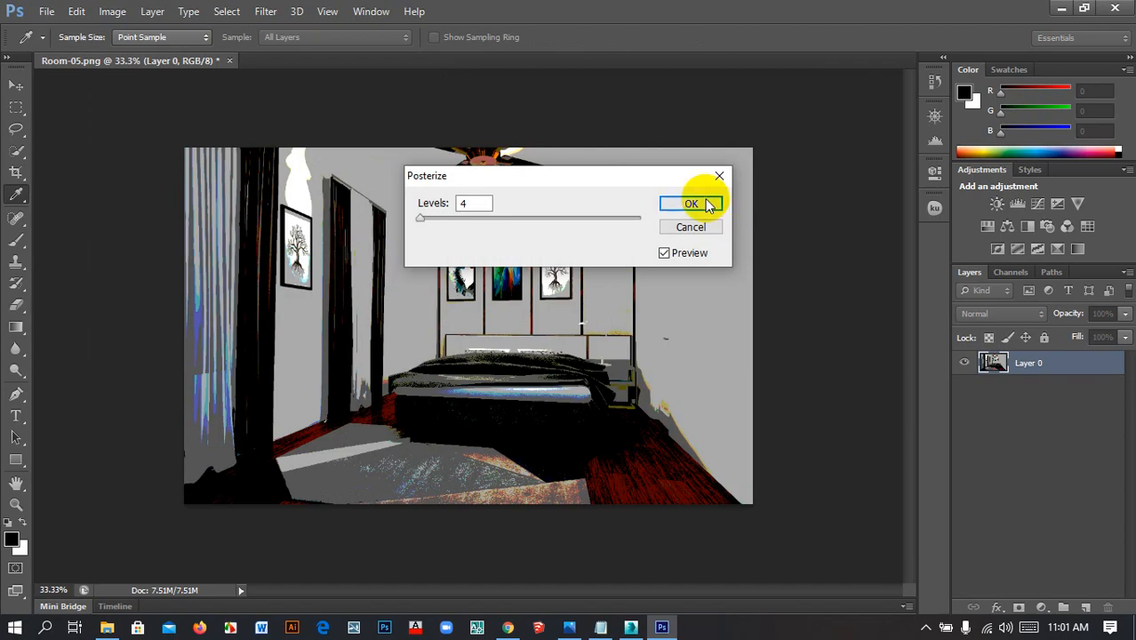
click(693, 227)
key(v)
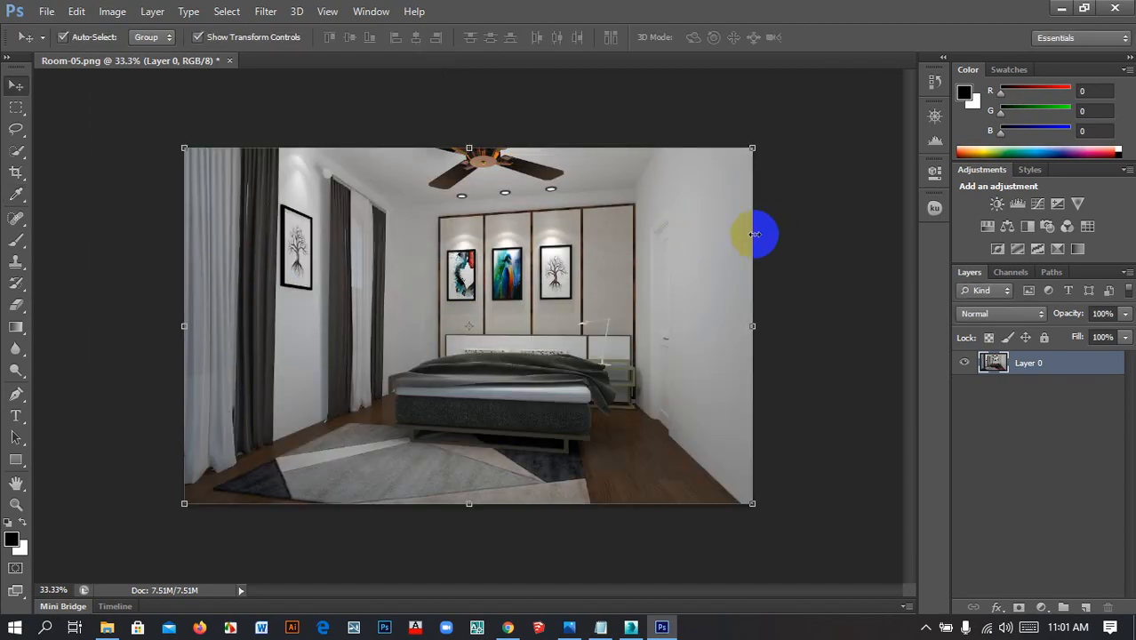
Apply Auto Contrast to the bedroom image
click(112, 12)
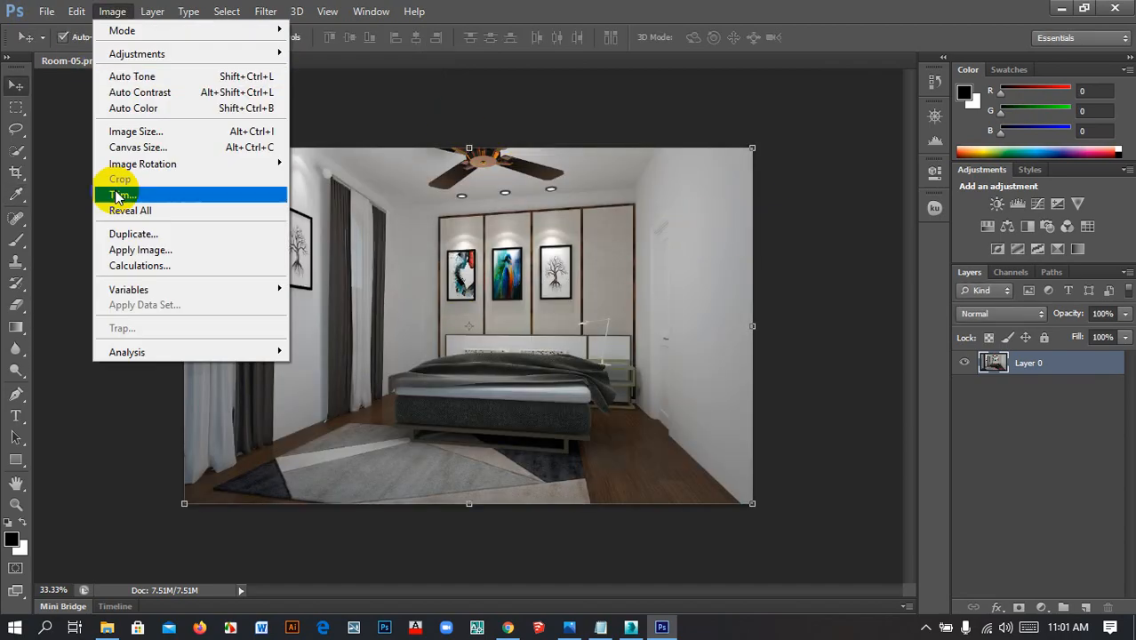
click(160, 94)
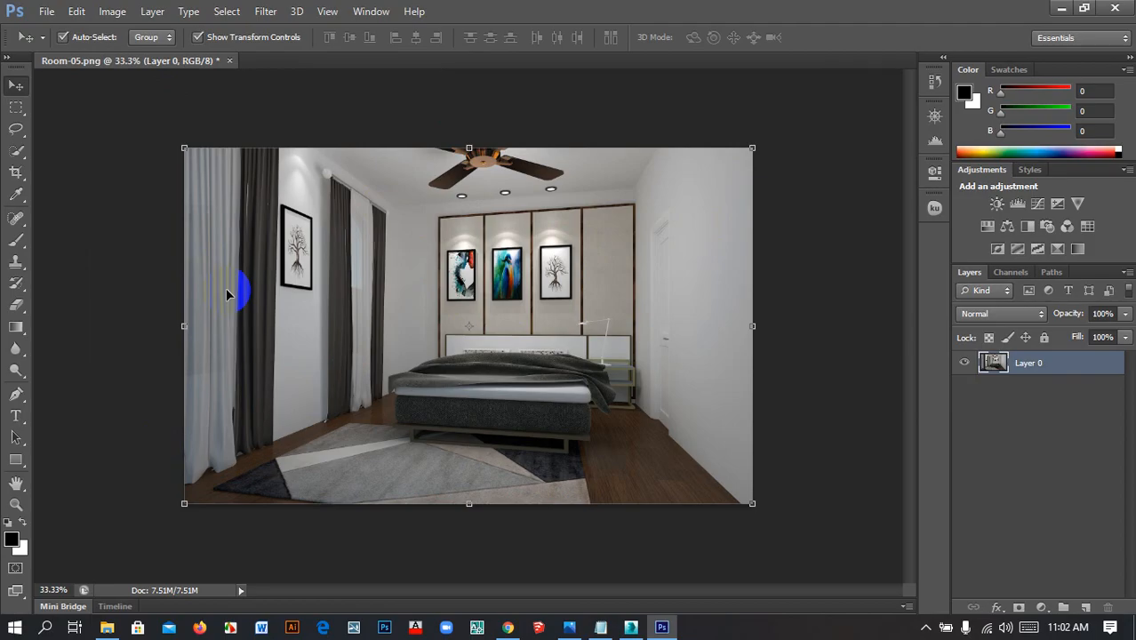
Brighten the bedroom image with a Curves adjustment, raising the RGB curve at input 97 to output 138
key(ctrl+m)
drag(528, 84, 1042, 102)
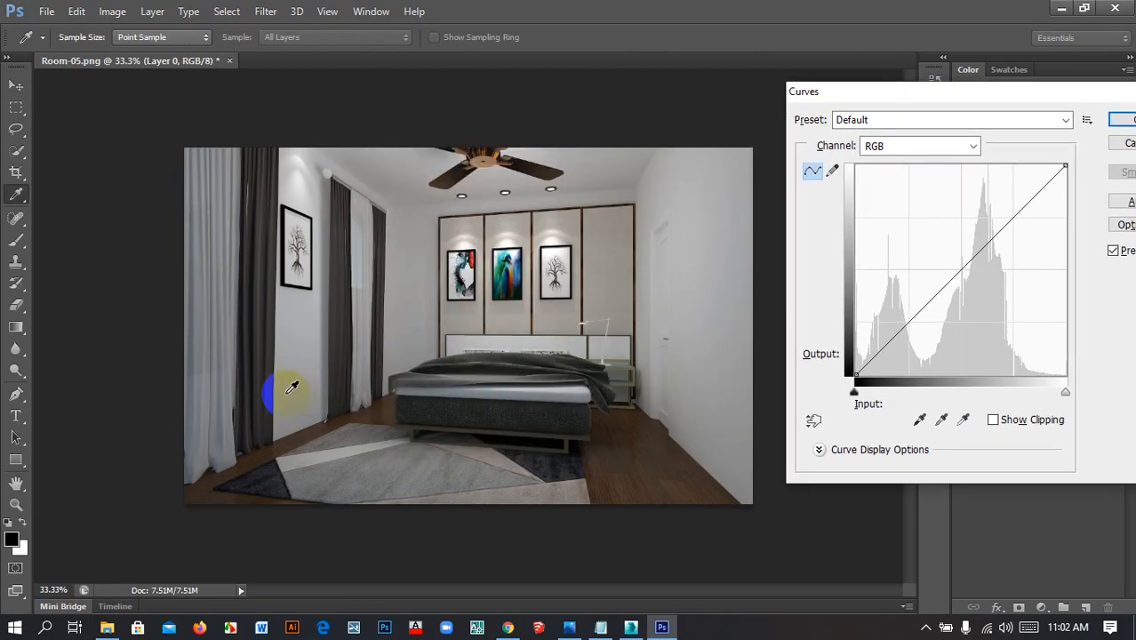
click(945, 282)
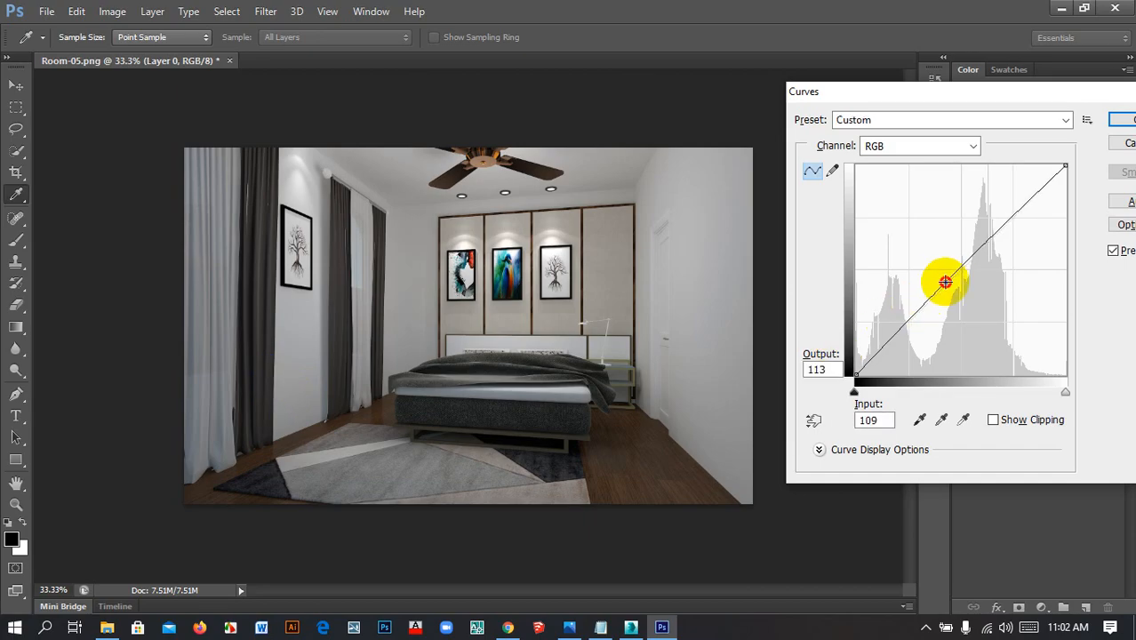
drag(945, 281, 942, 270)
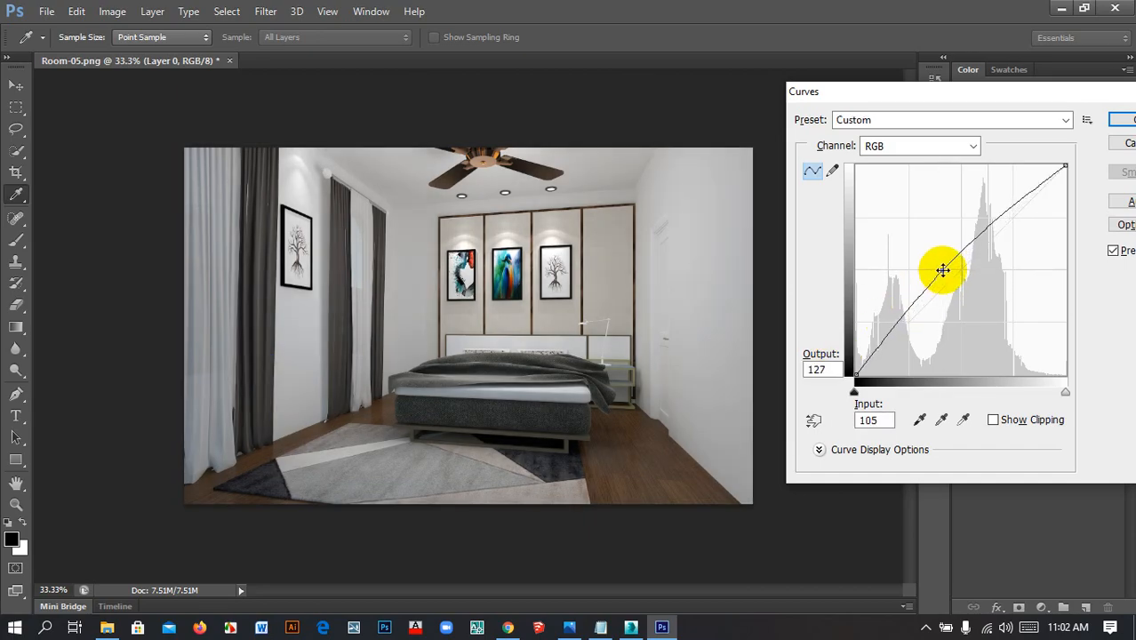
drag(942, 269, 937, 260)
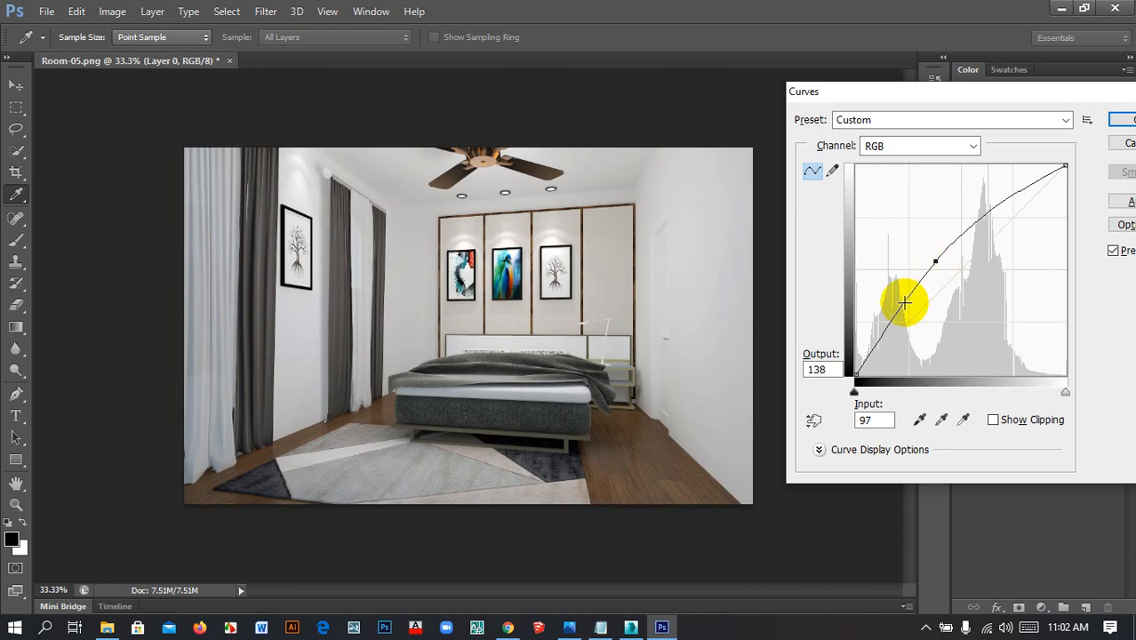
drag(918, 91, 671, 92)
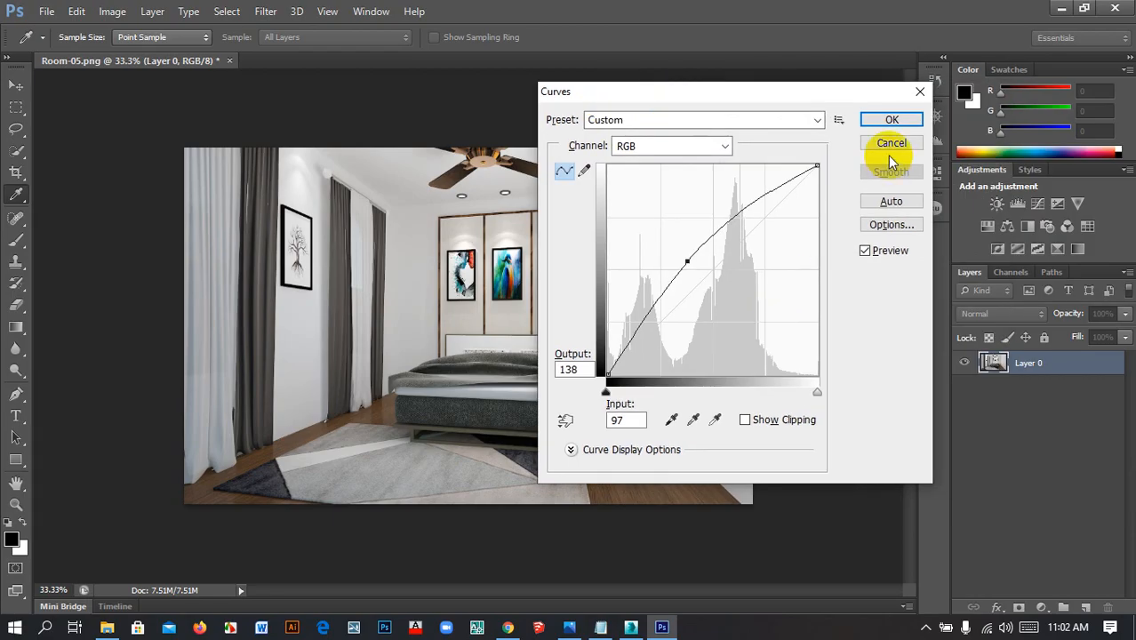
click(891, 119)
key(v)
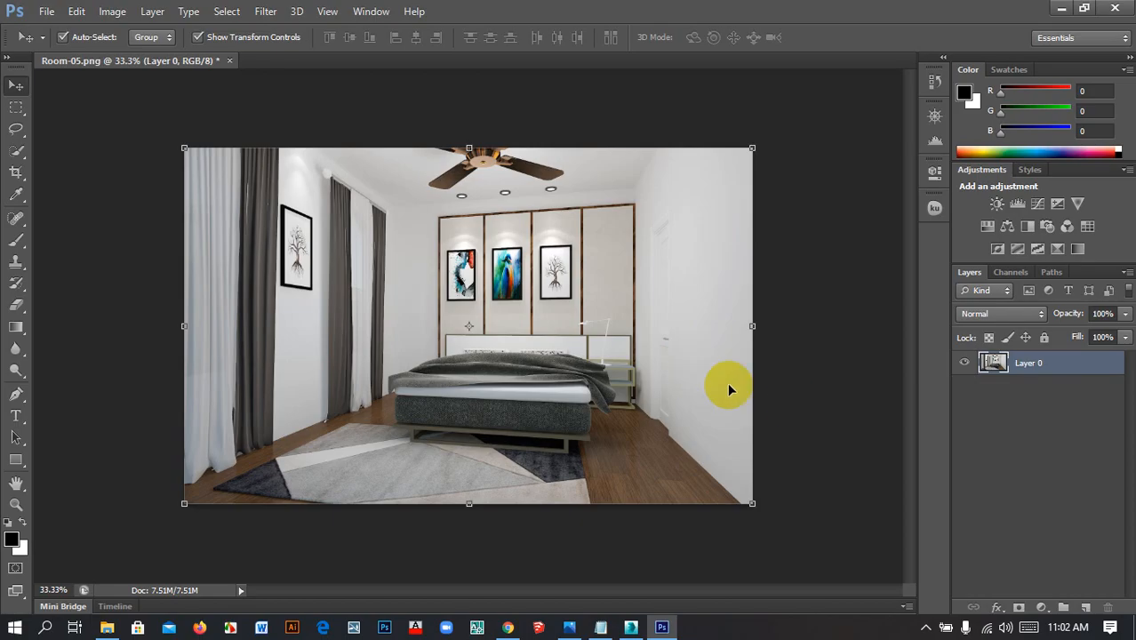
click(811, 215)
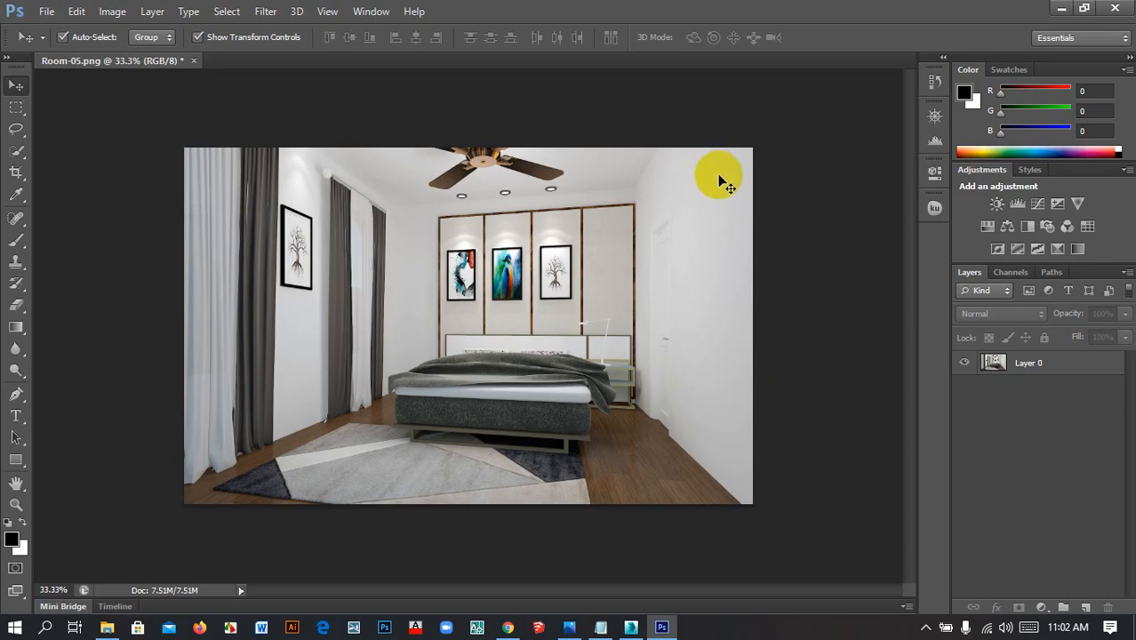
click(115, 10)
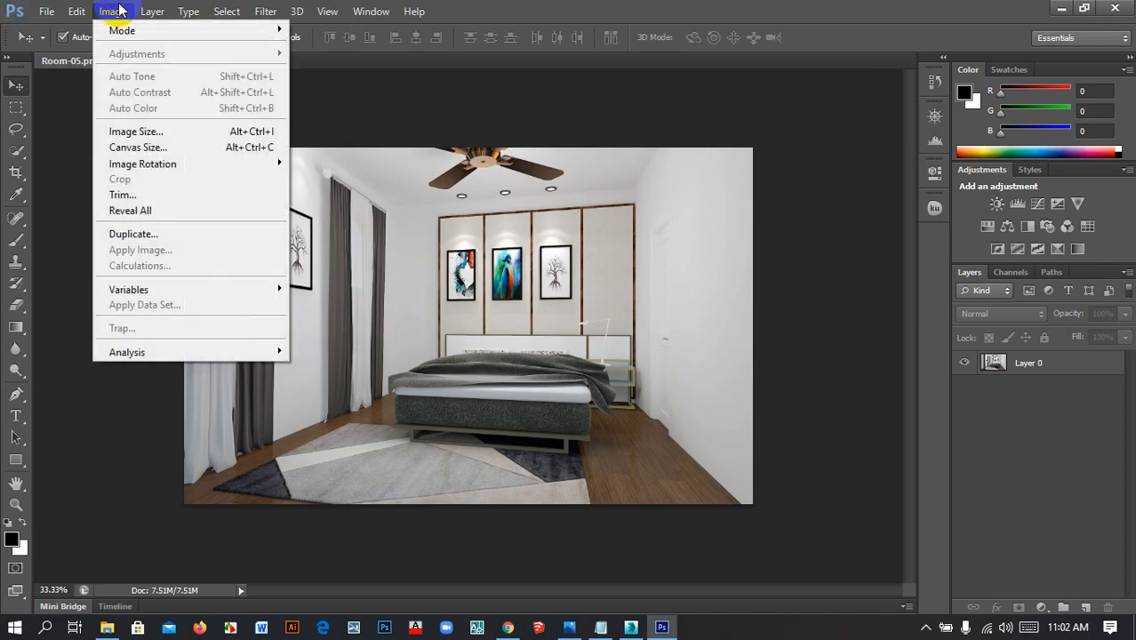
click(851, 185)
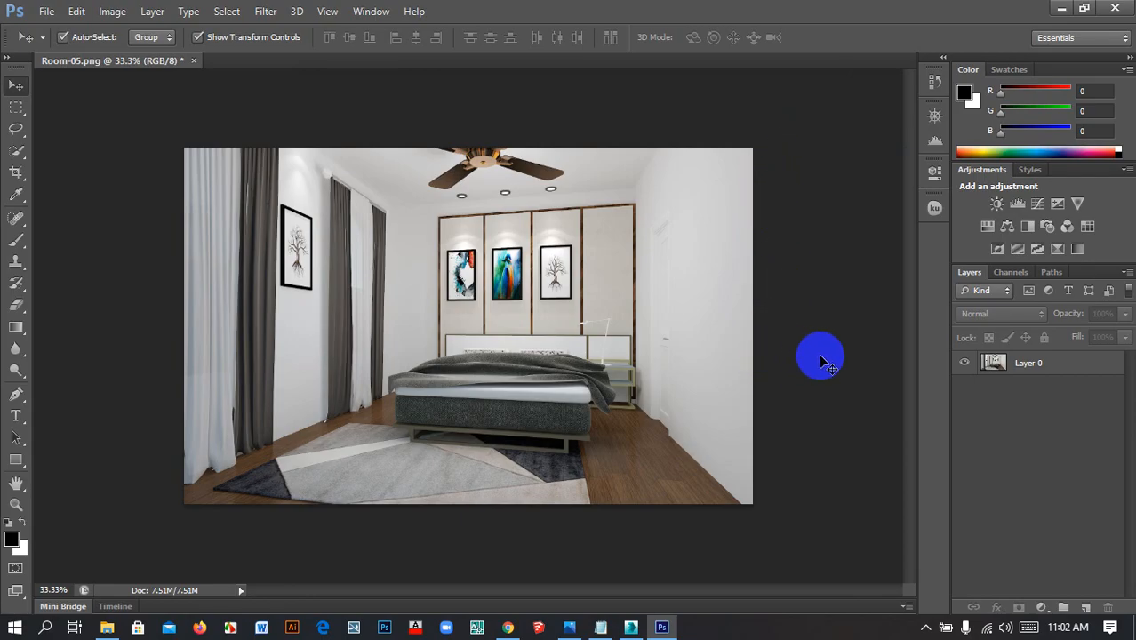
Try to save a PNG copy of the bedroom image as Room-05 on the Desktop
click(45, 12)
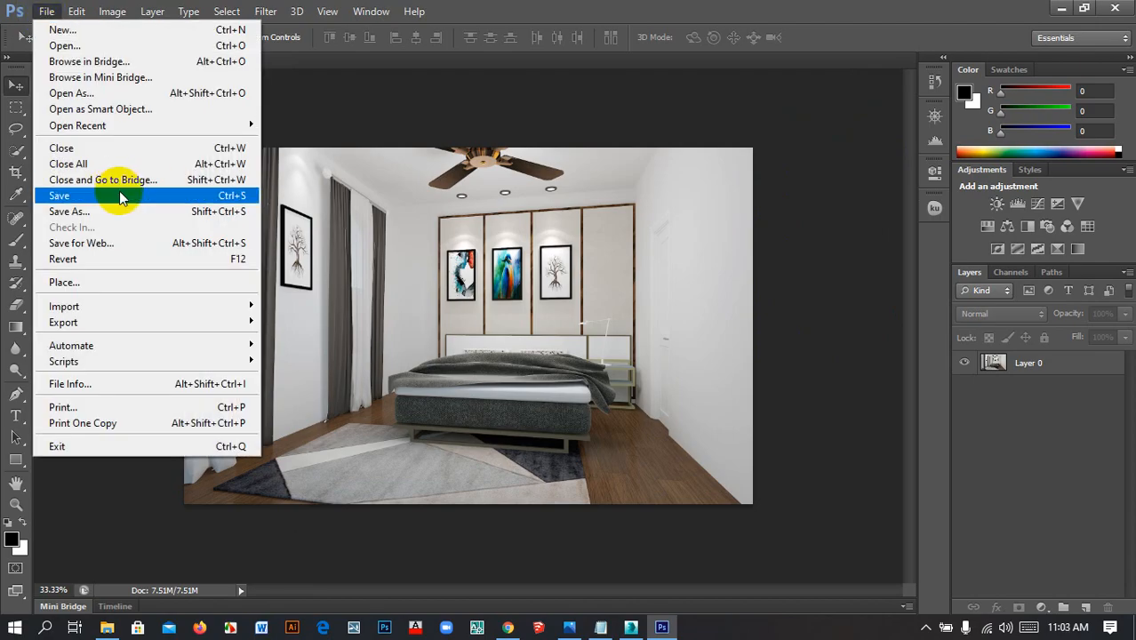
click(93, 211)
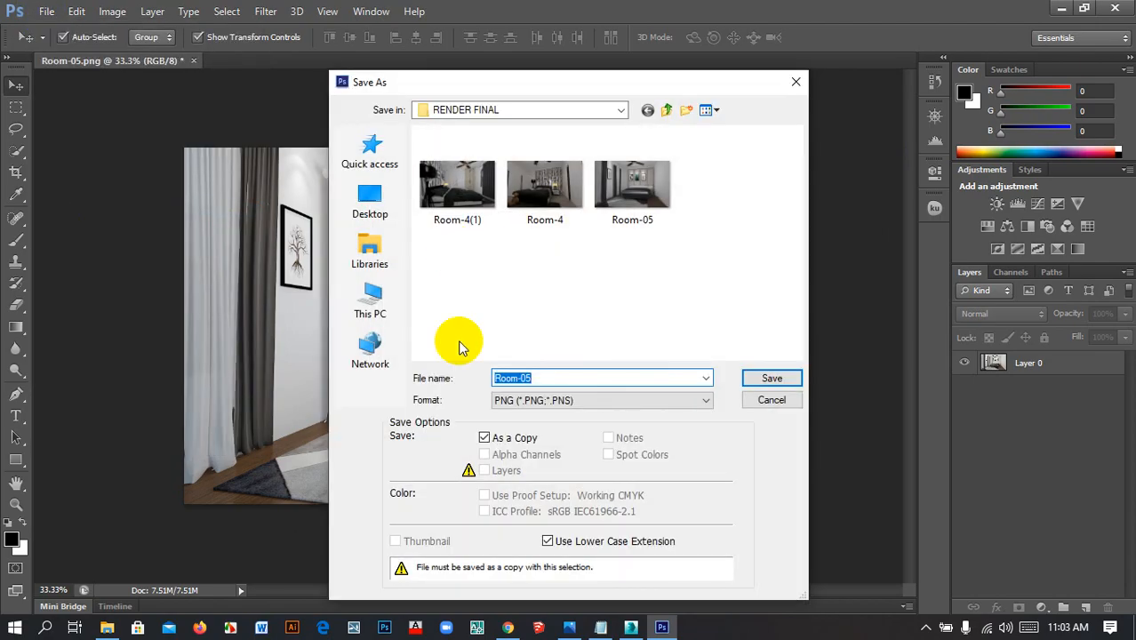
click(370, 199)
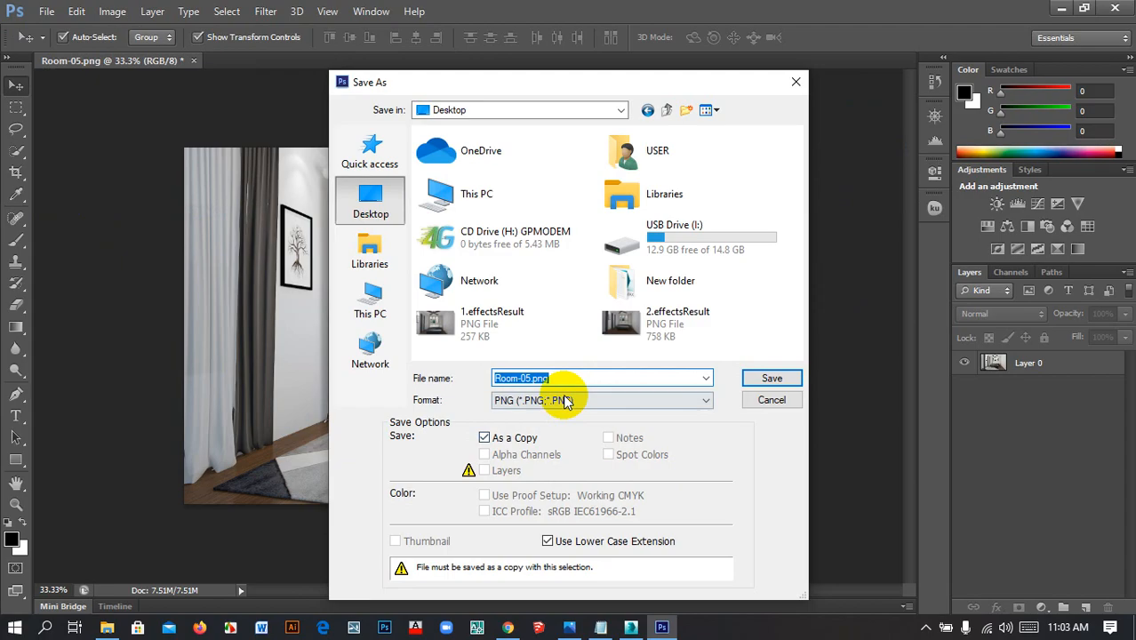
click(786, 382)
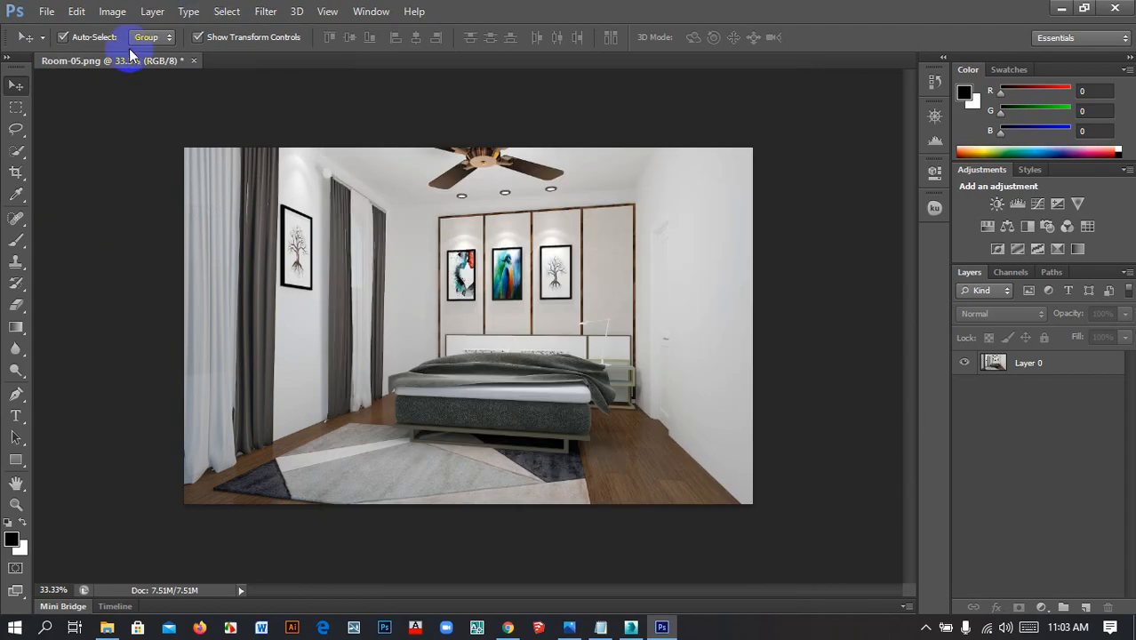
Select the bedroom layer and set the image resolution to 150 pixels/inch in Image Size
click(112, 11)
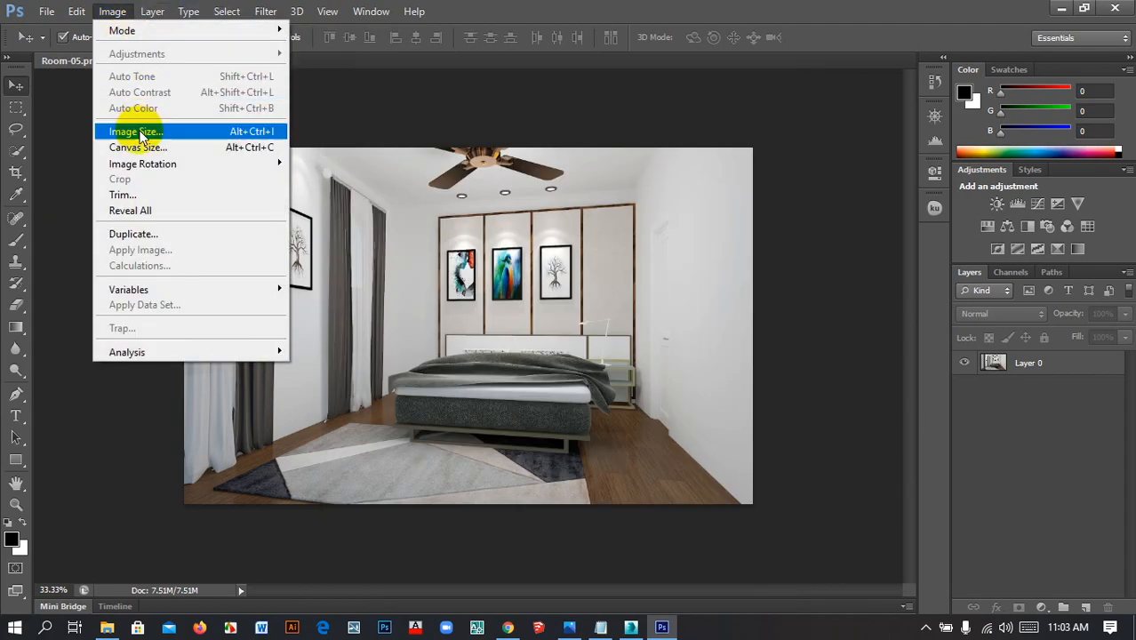
click(664, 304)
click(526, 285)
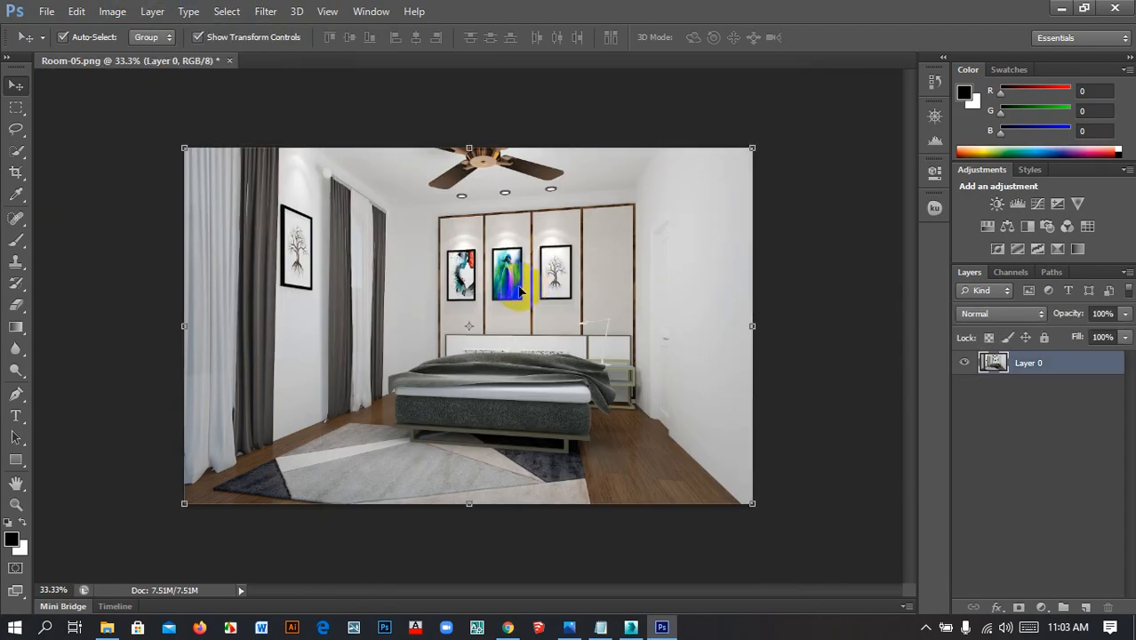
click(112, 11)
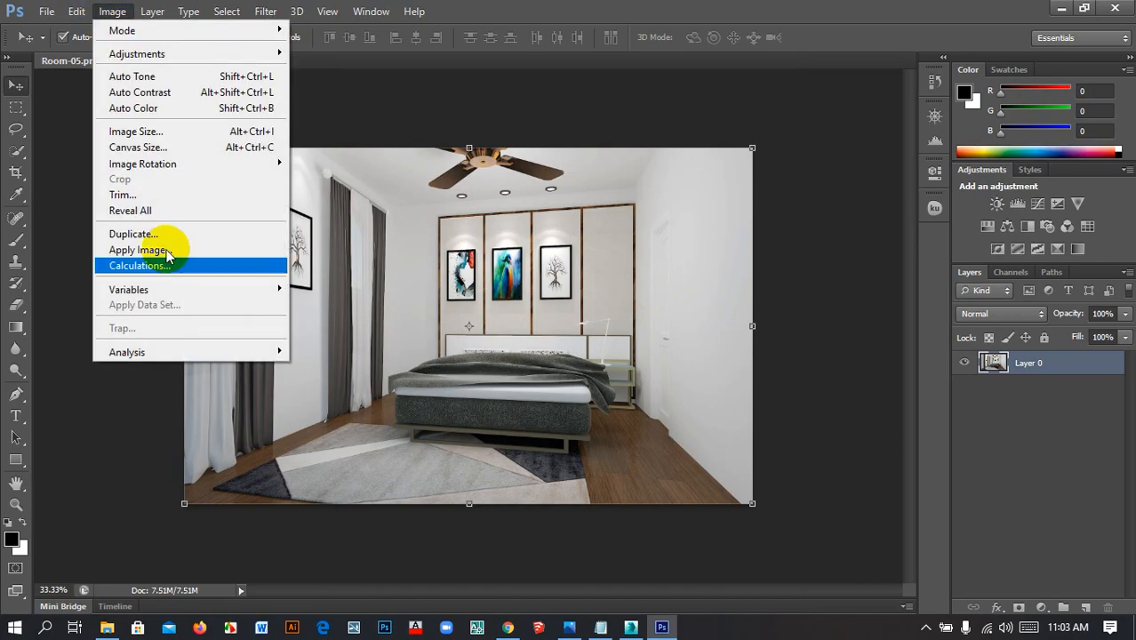
click(135, 133)
double_click(470, 293)
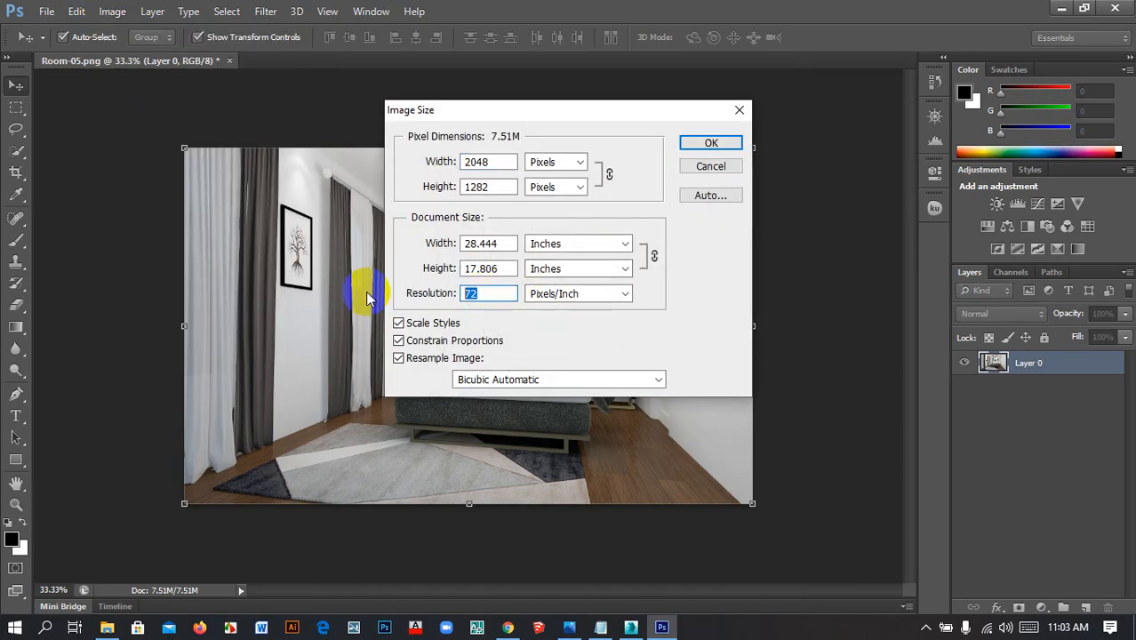
text(150)
key(Return)
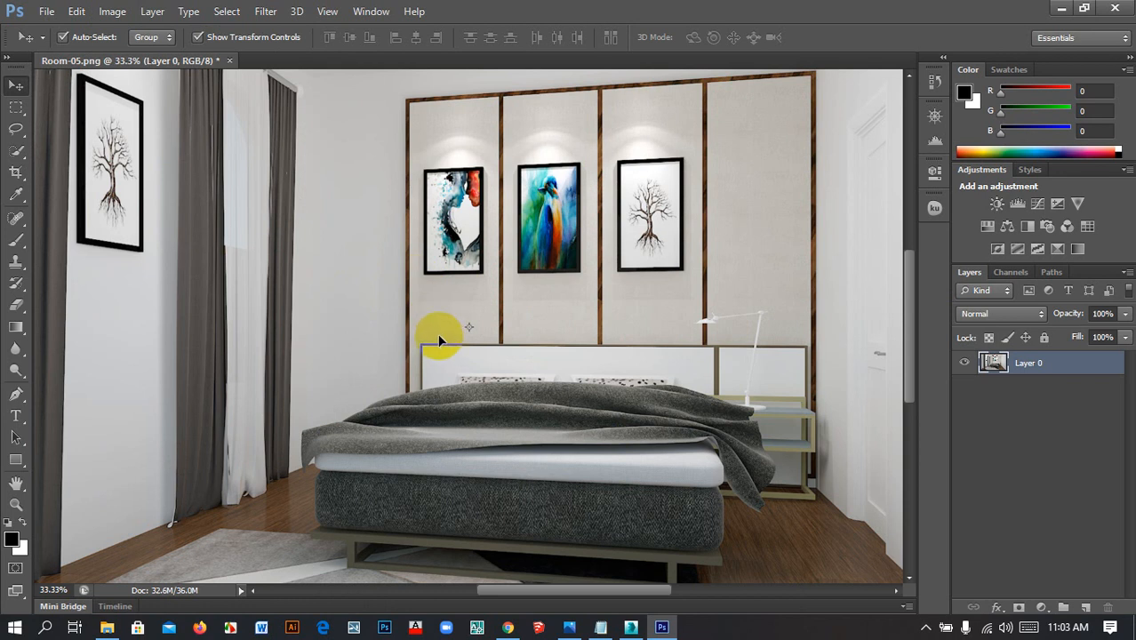
Save the bedroom image as a JPEG copy named Room-05-2 in the RENDER FINAL folder
click(44, 11)
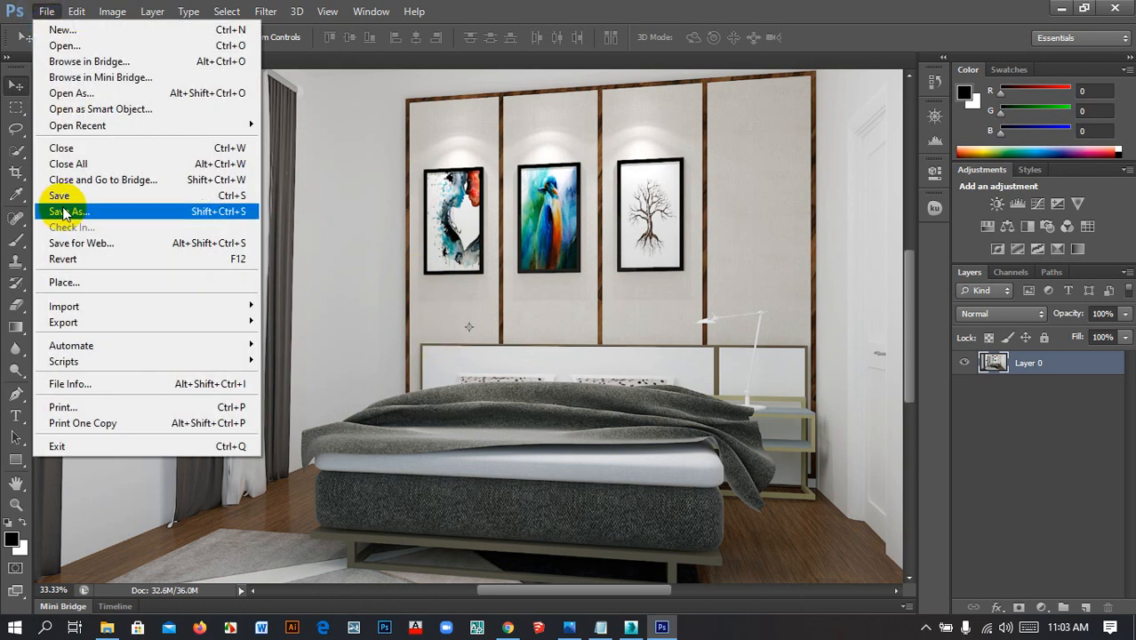
click(60, 211)
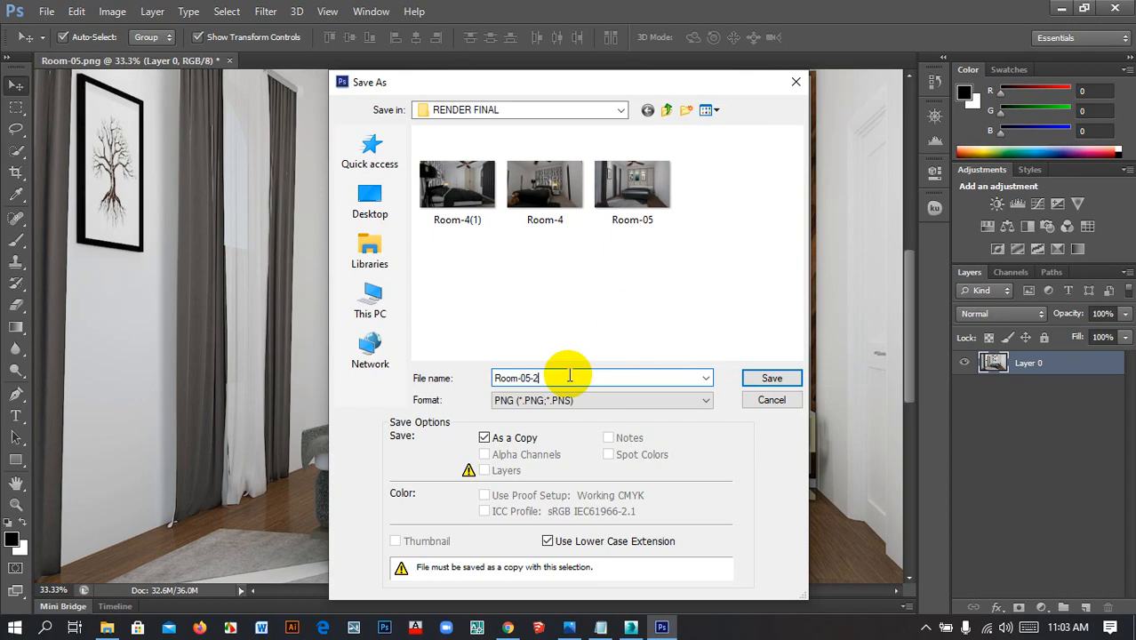
click(551, 401)
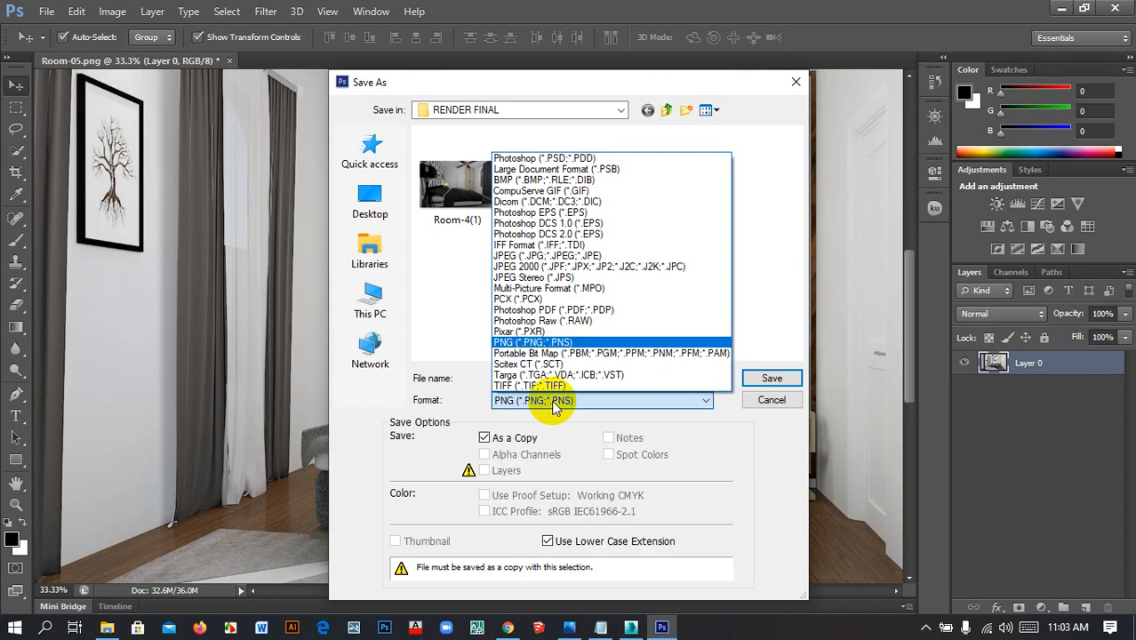
click(533, 255)
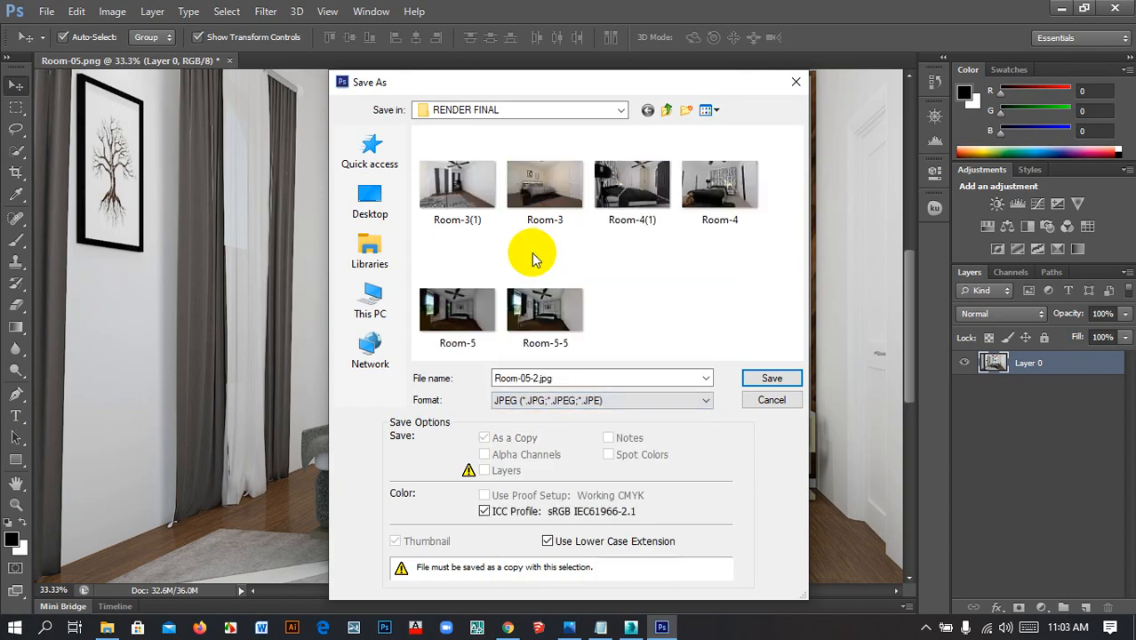
click(536, 402)
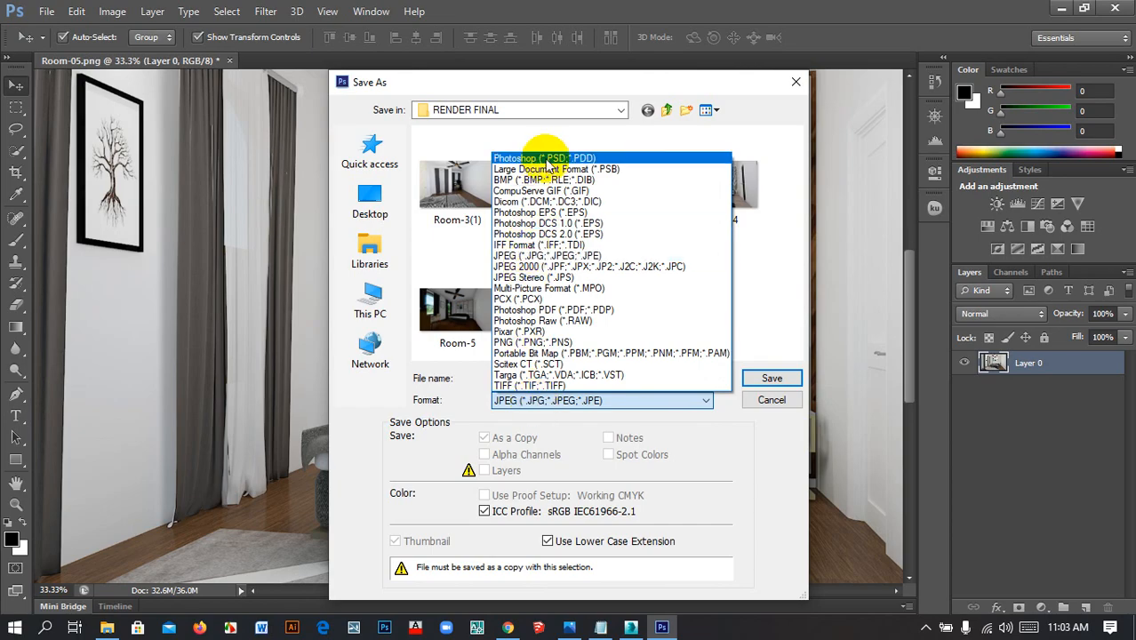
click(525, 256)
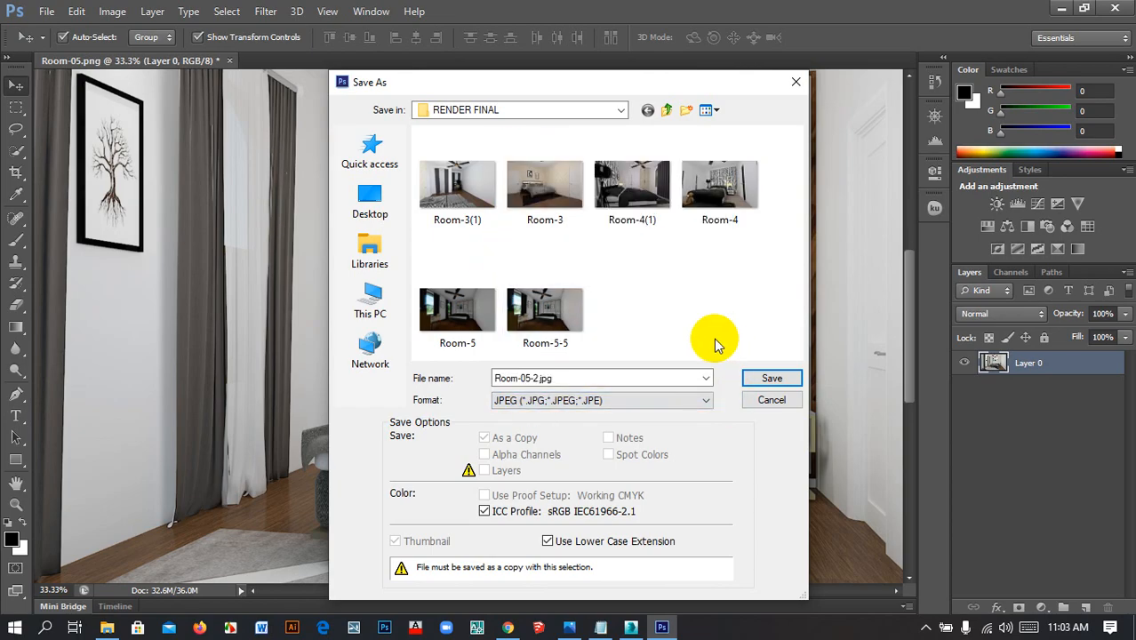
click(786, 385)
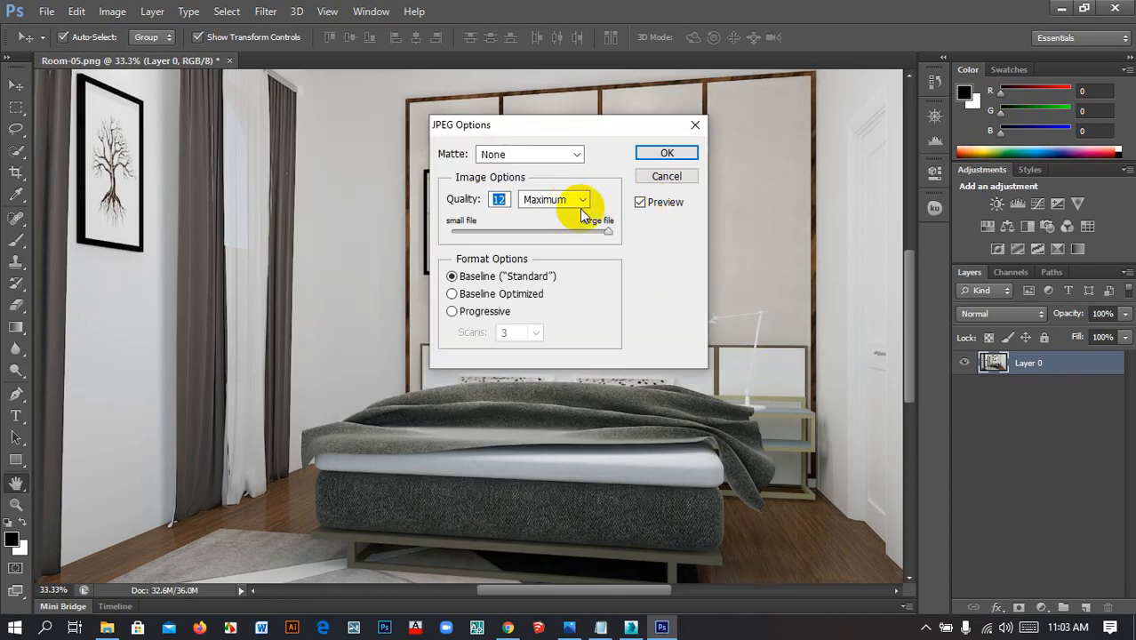
Try lower JPEG quality levels, set the quality to 12 (Maximum), and confirm the export
drag(605, 231, 577, 233)
click(568, 200)
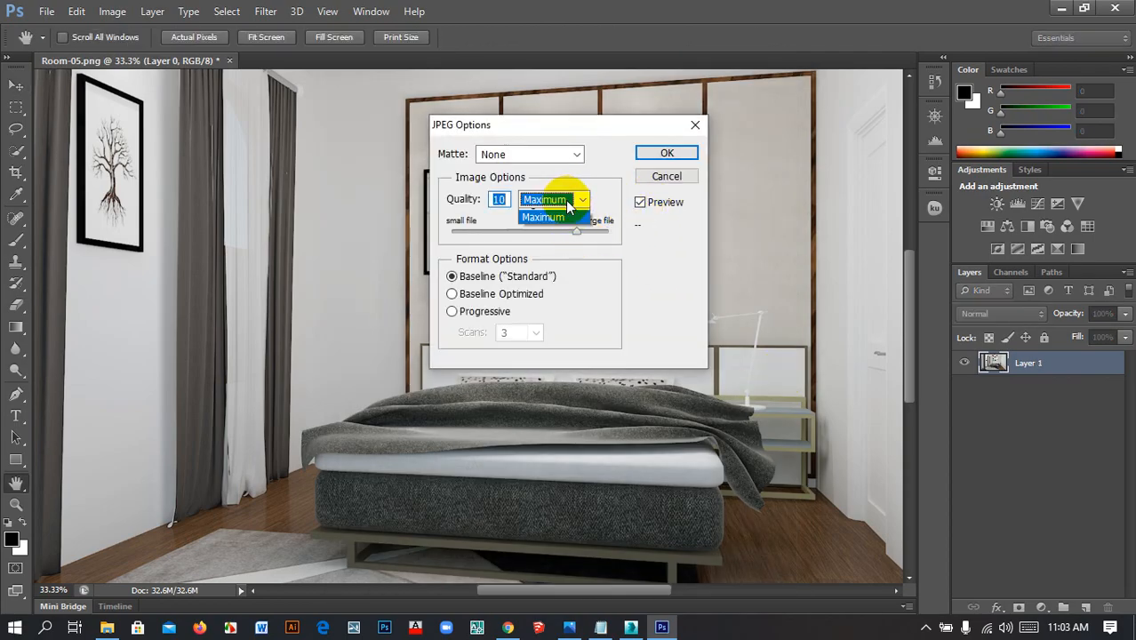
click(551, 230)
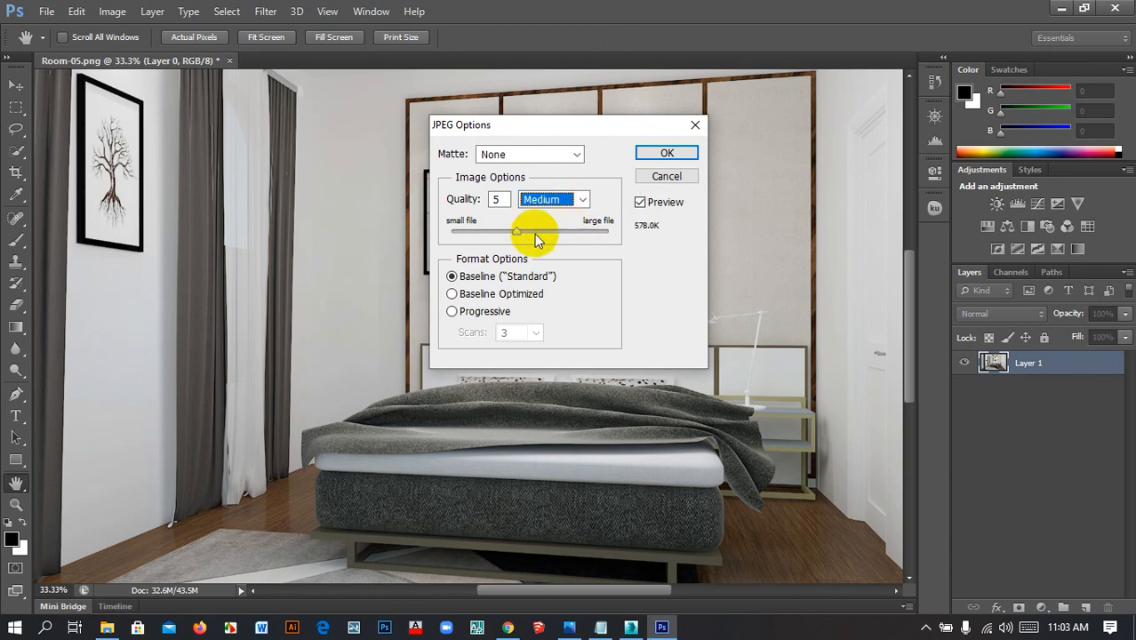
drag(549, 232, 620, 233)
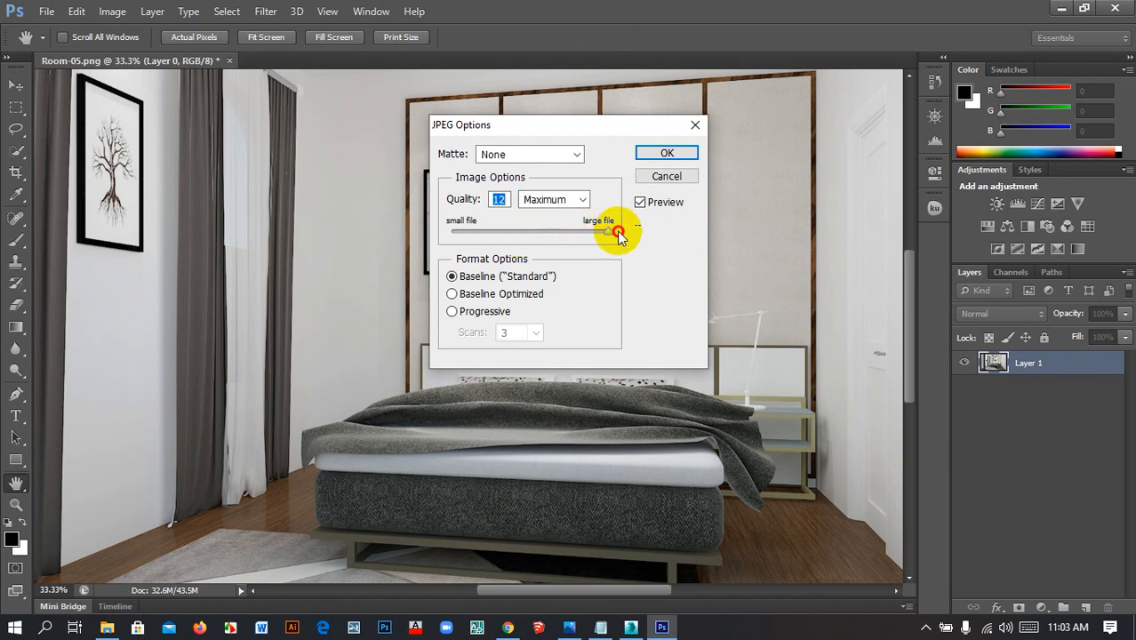
click(667, 153)
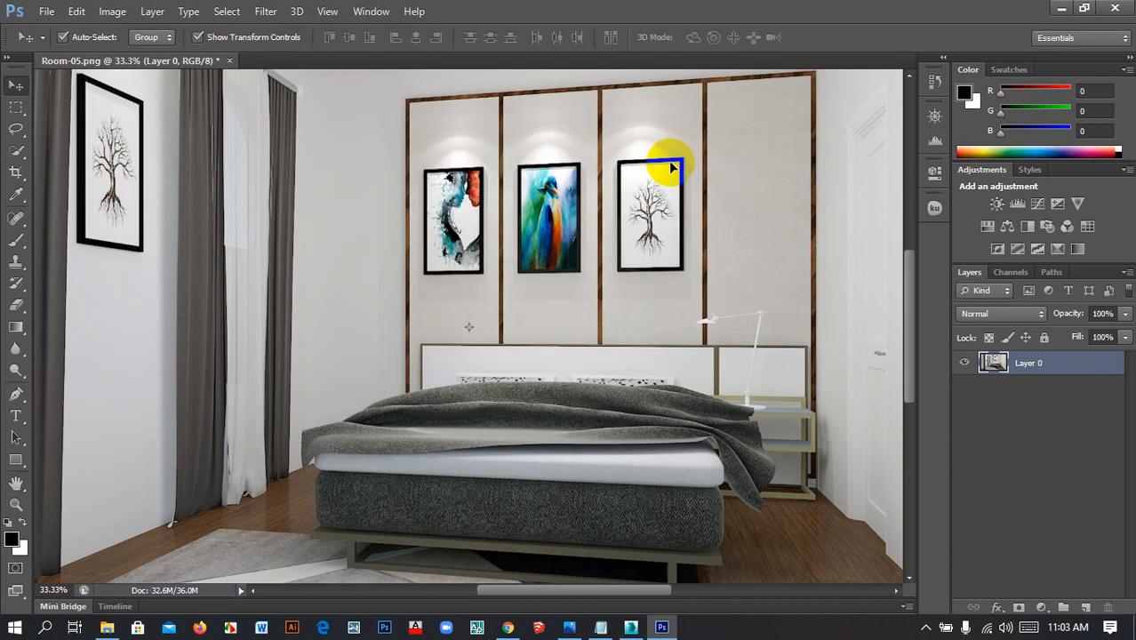
Switch to Facebook in Chrome and open the contact's Messenger chat
click(1060, 9)
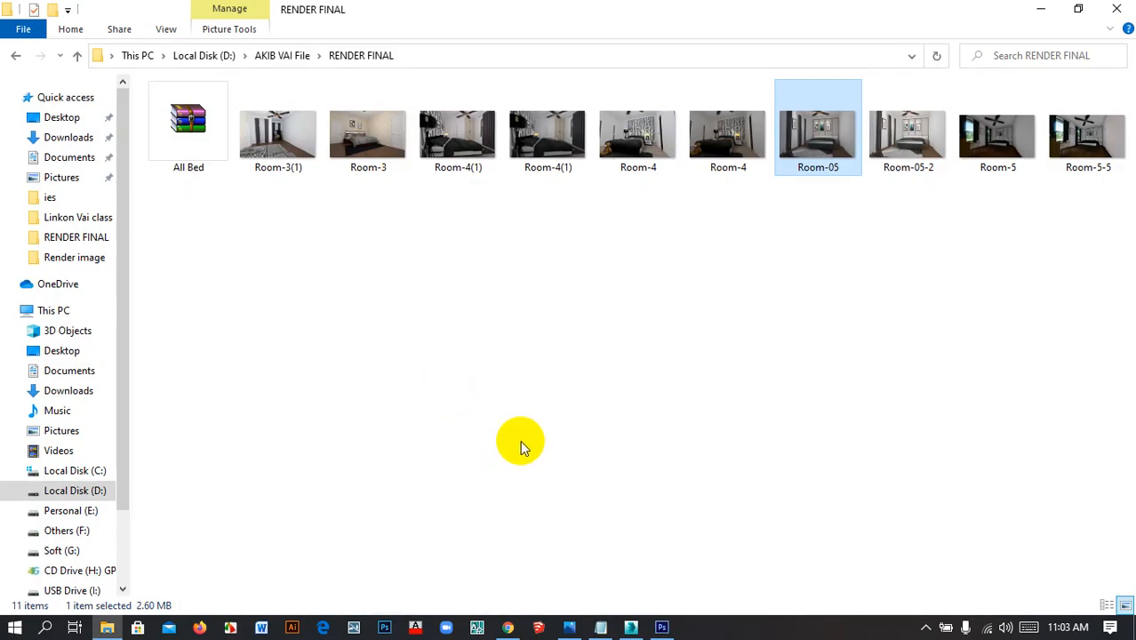
click(509, 625)
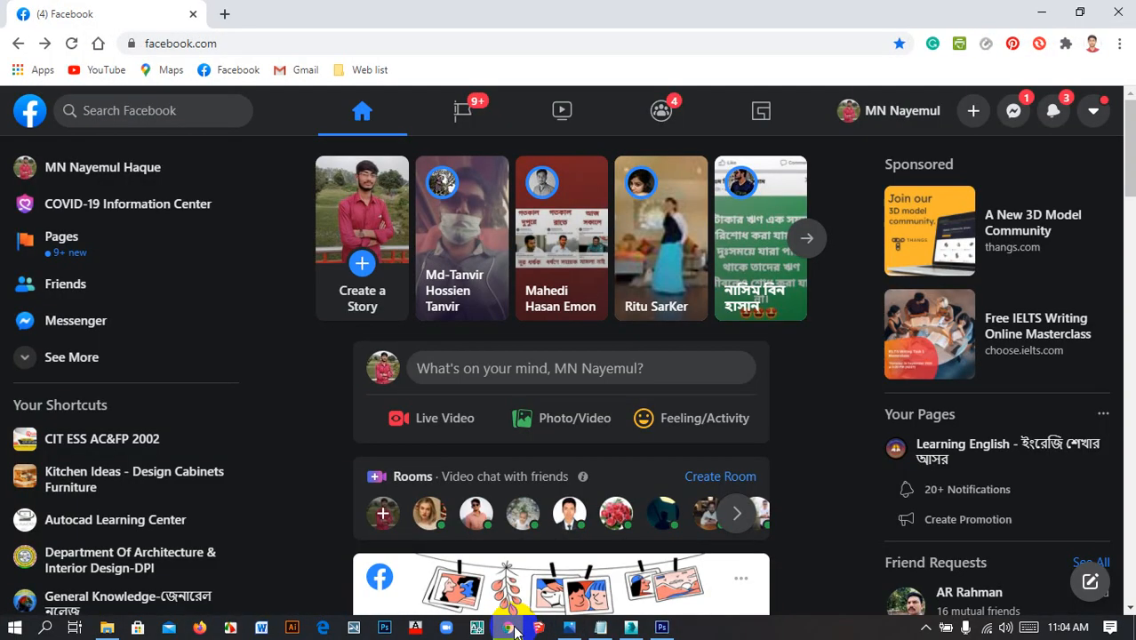
click(1013, 122)
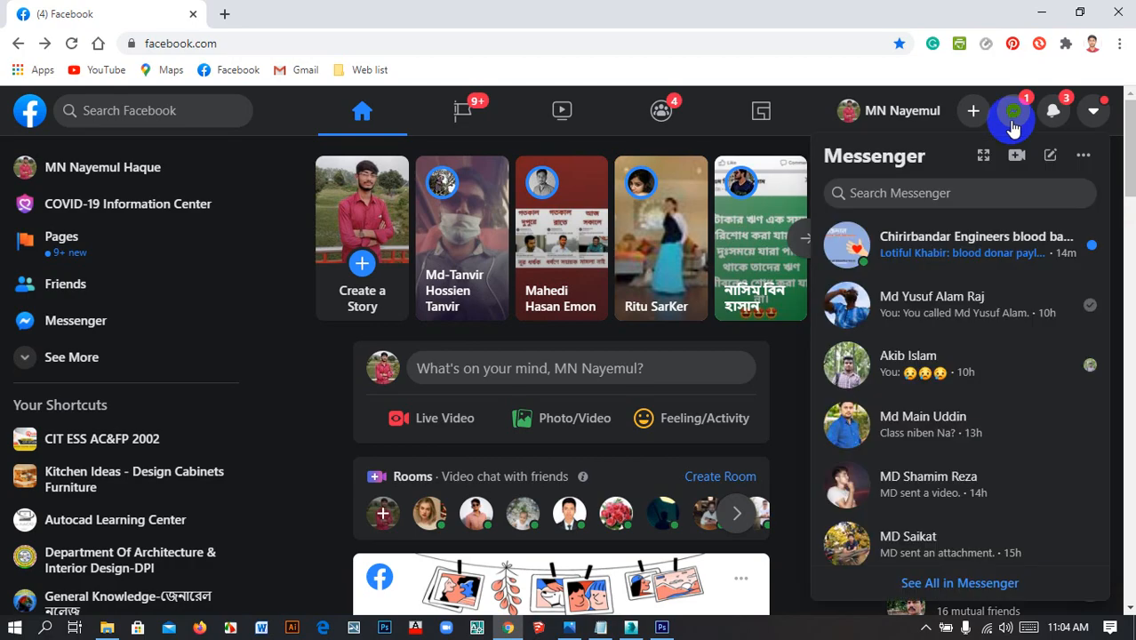
click(932, 384)
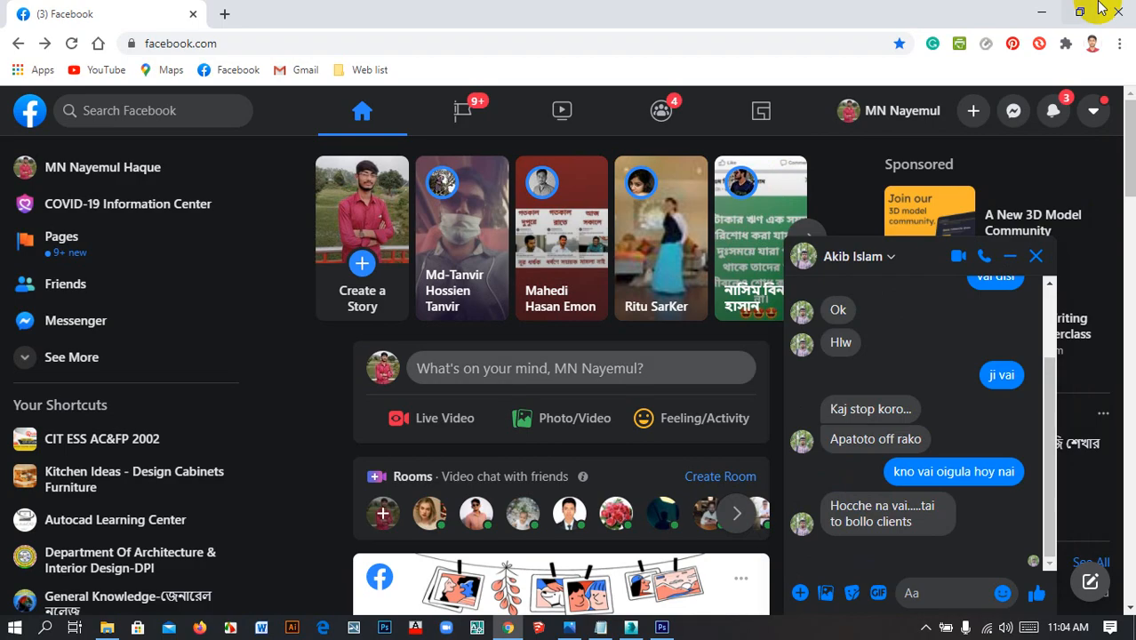
Try to send the Room-05-2 image from the RENDER FINAL window through the open Messenger chat
click(1041, 13)
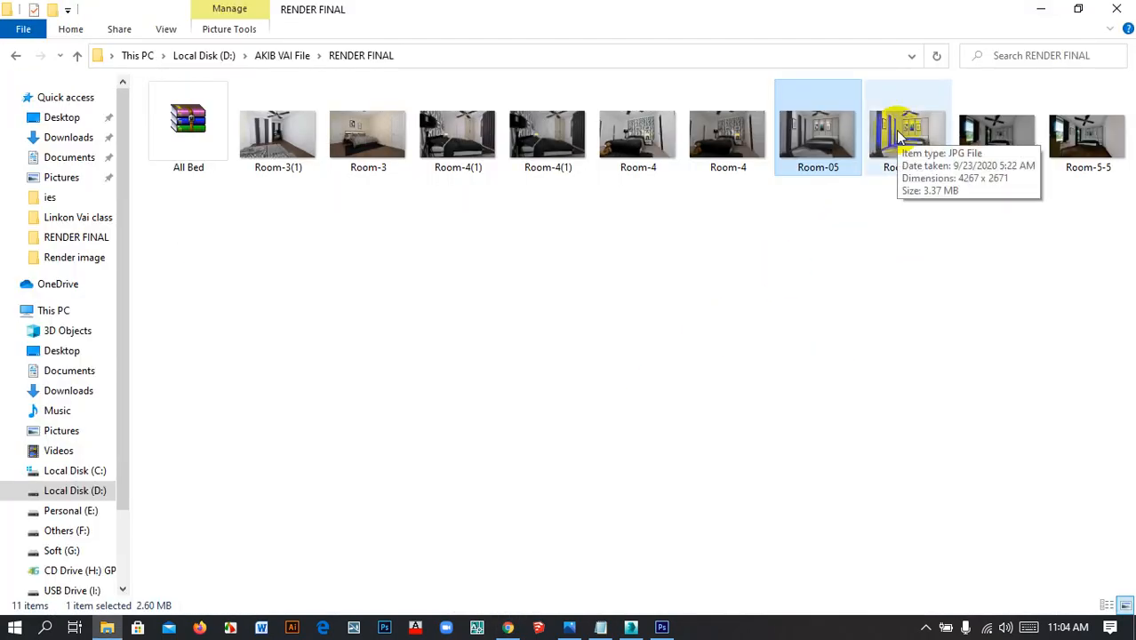
click(860, 315)
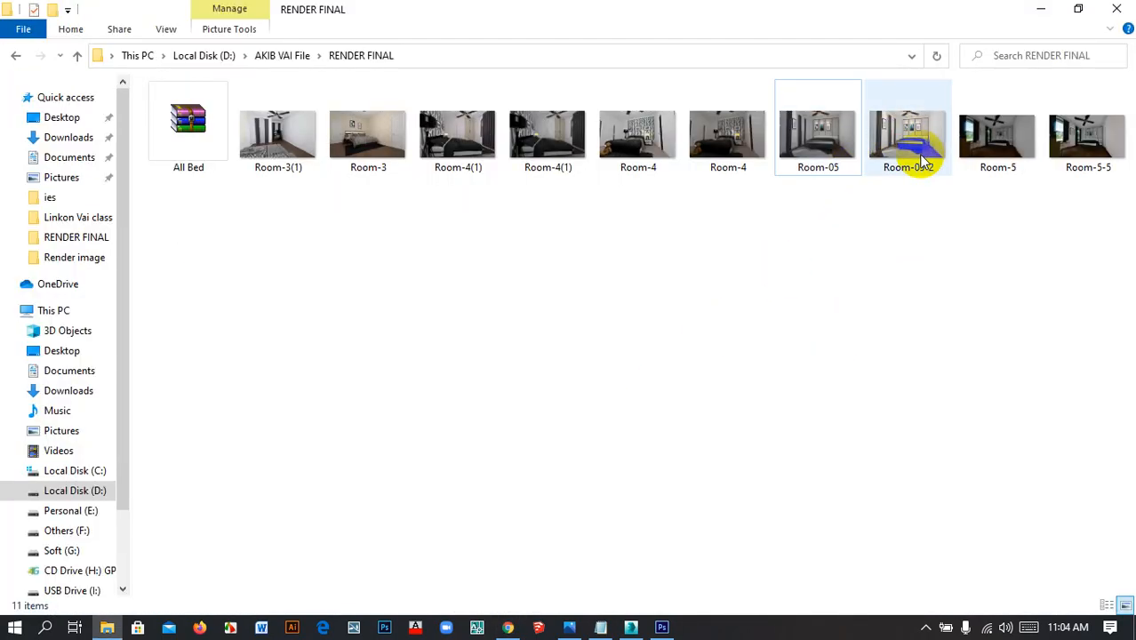
drag(921, 146, 902, 490)
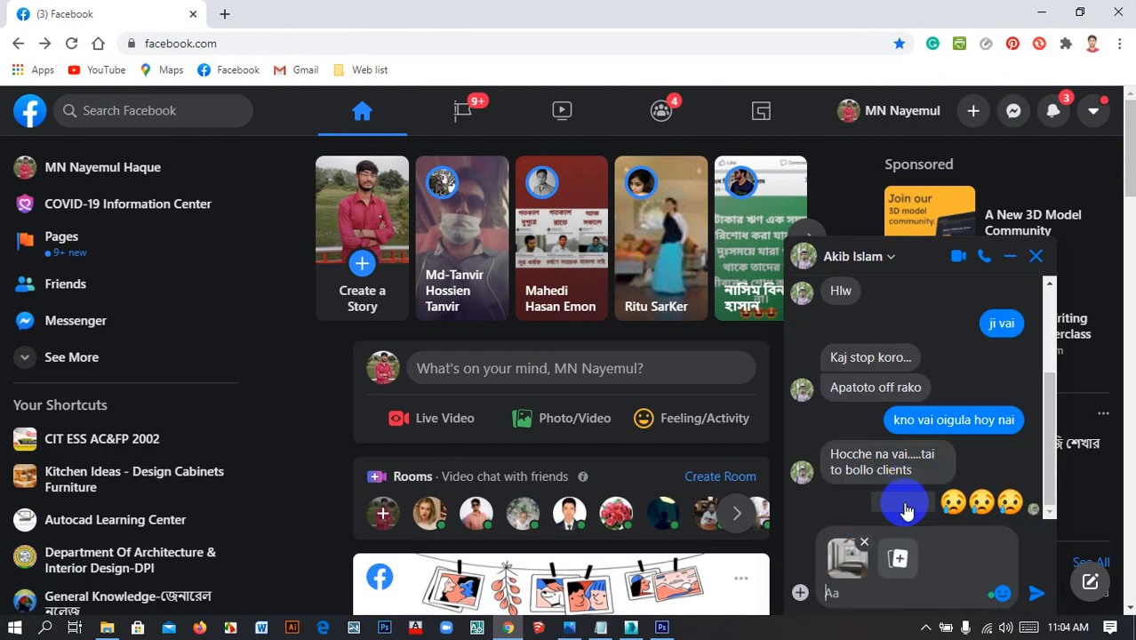
key(Return)
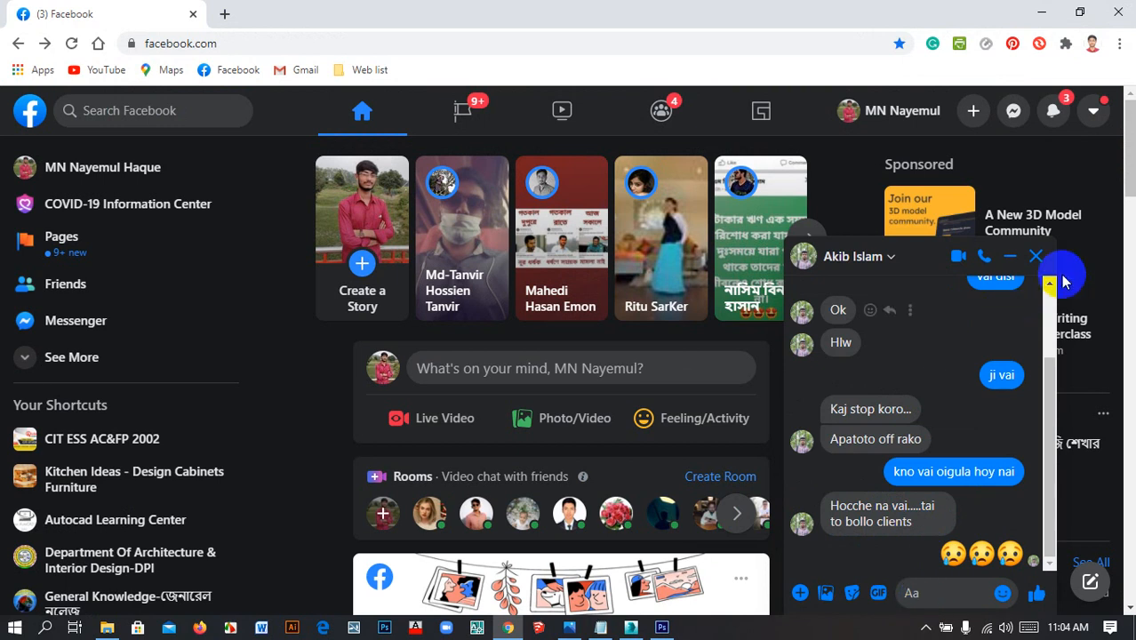
click(1011, 267)
scroll(445, 534, down, 5)
scroll(487, 490, down, 5)
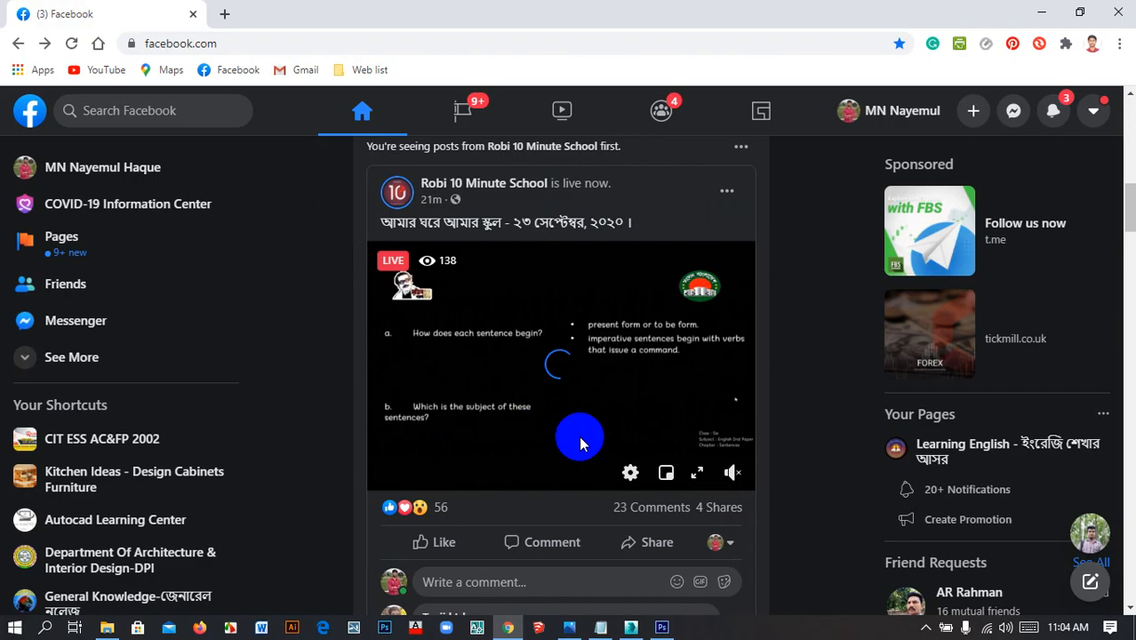
Reopen the contact's Messenger chat, attach Room-05-2 from the RENDER FINAL folder as a photo, and try to send it
click(1015, 109)
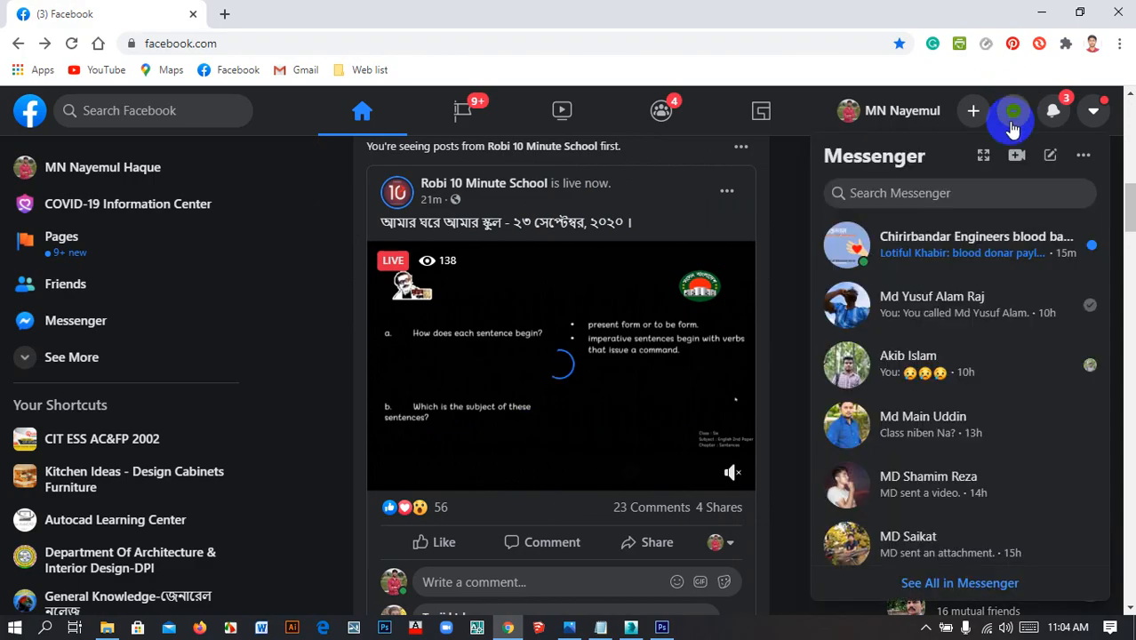
click(956, 382)
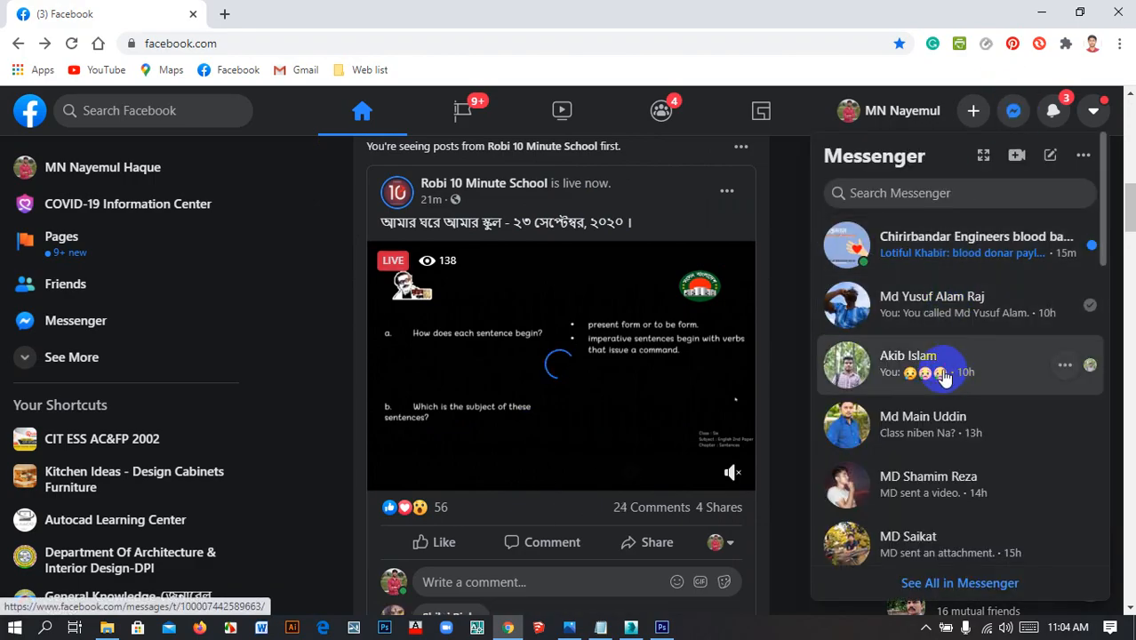
click(828, 597)
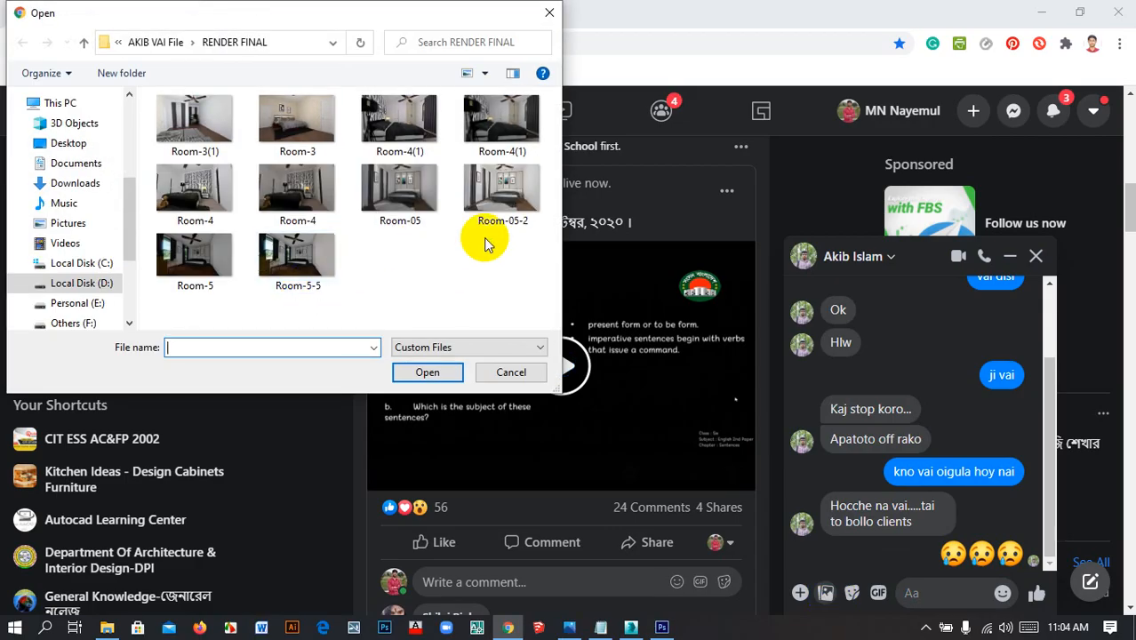
double_click(497, 200)
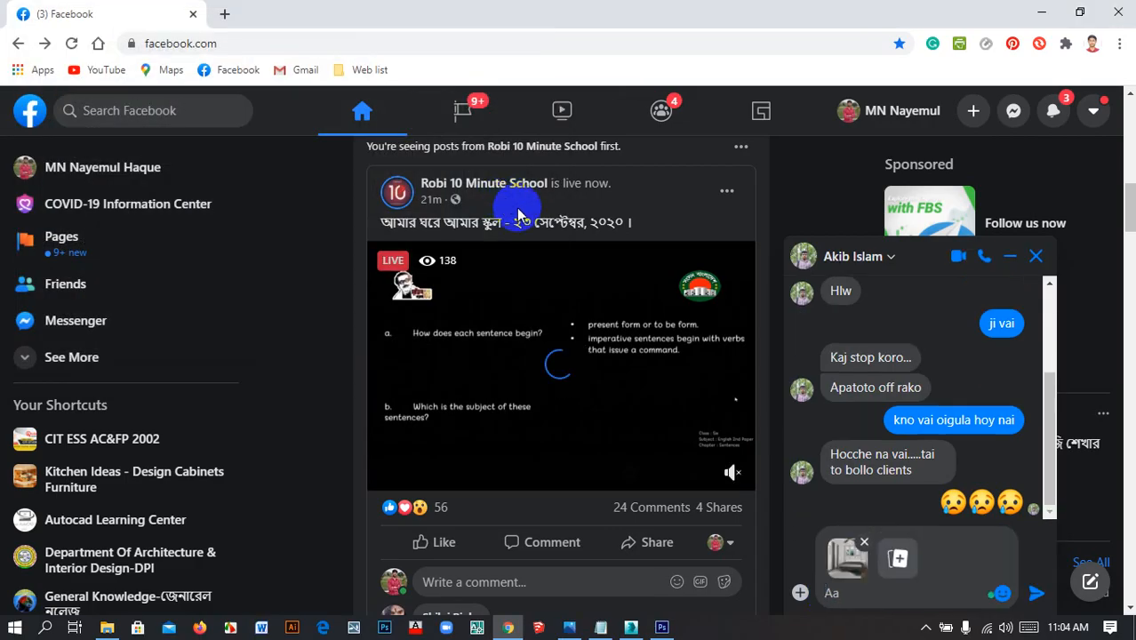
click(1036, 593)
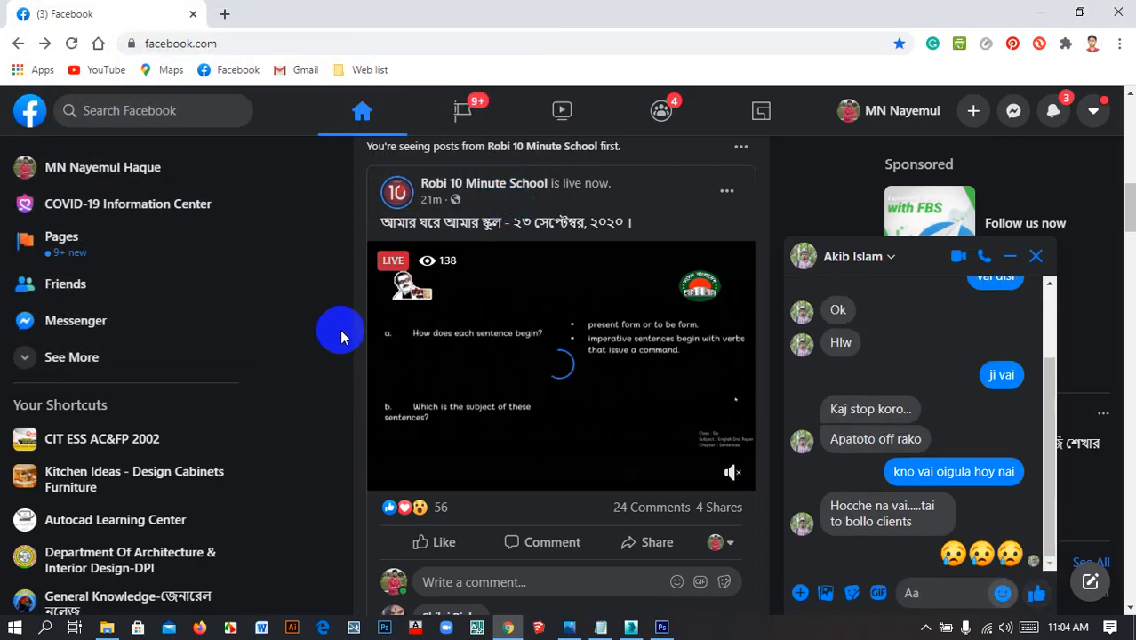
scroll(559, 423, down, 1)
scroll(559, 423, down, 3)
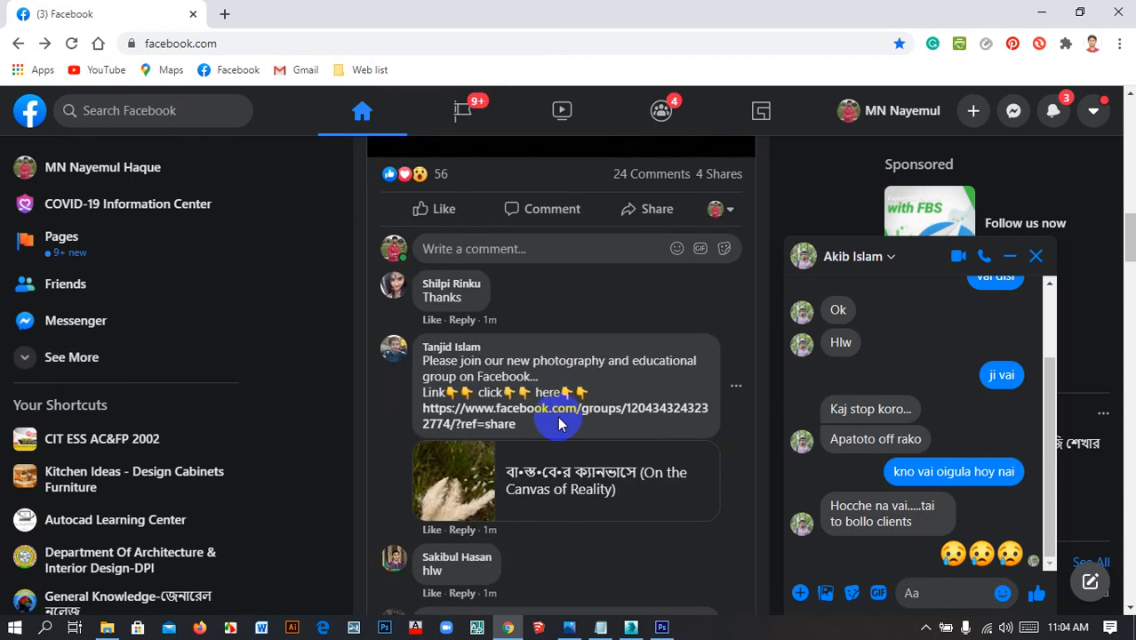
Return to the RENDER FINAL folder in File Explorer and refresh its contents
click(1041, 12)
right_click(685, 300)
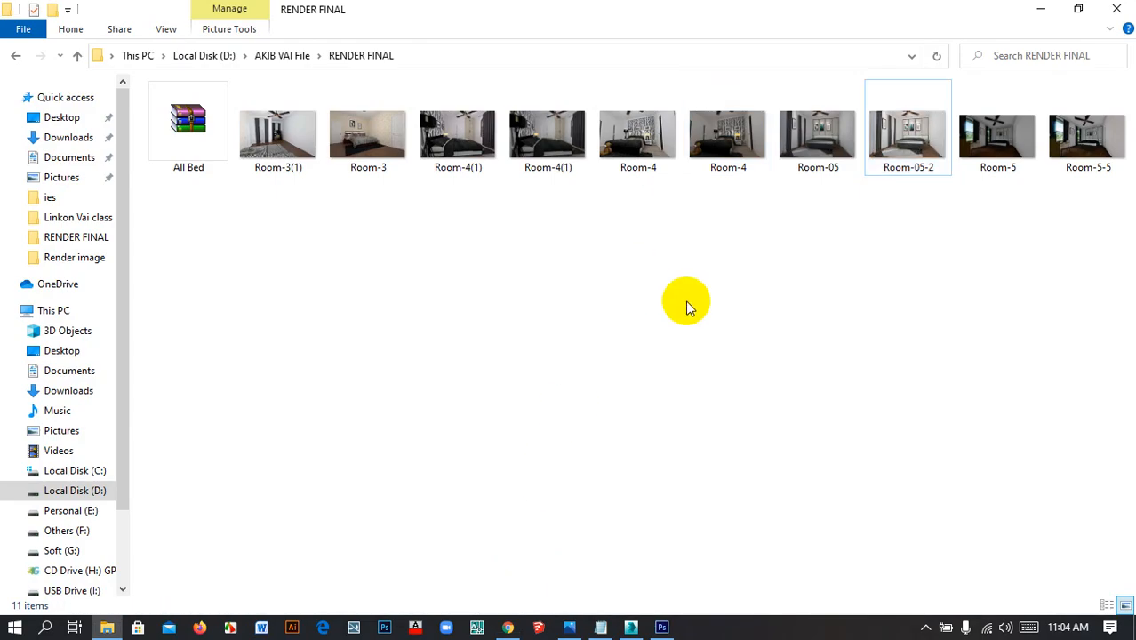
click(758, 368)
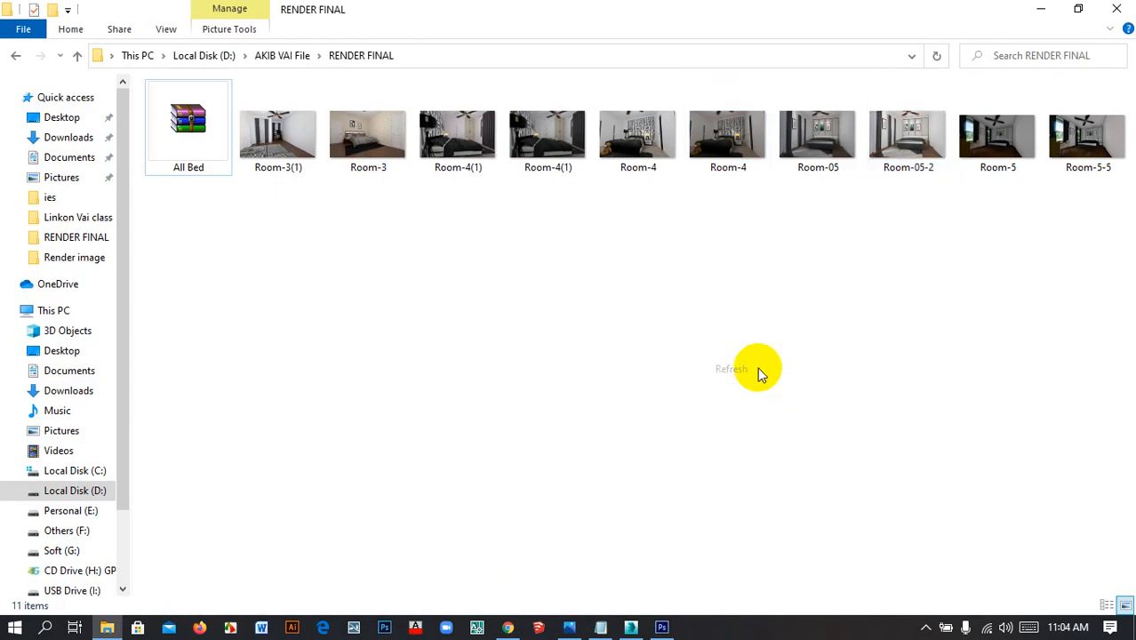
Check the contact's Messenger chat in Chrome for the sent bedroom image
click(631, 628)
click(601, 627)
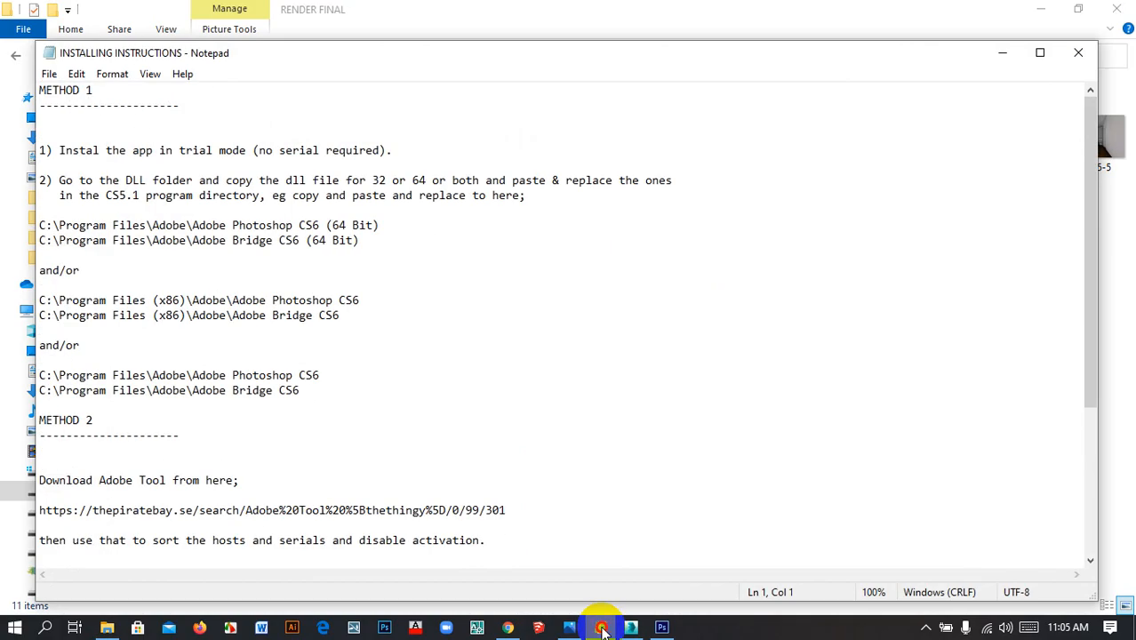
click(601, 627)
click(510, 629)
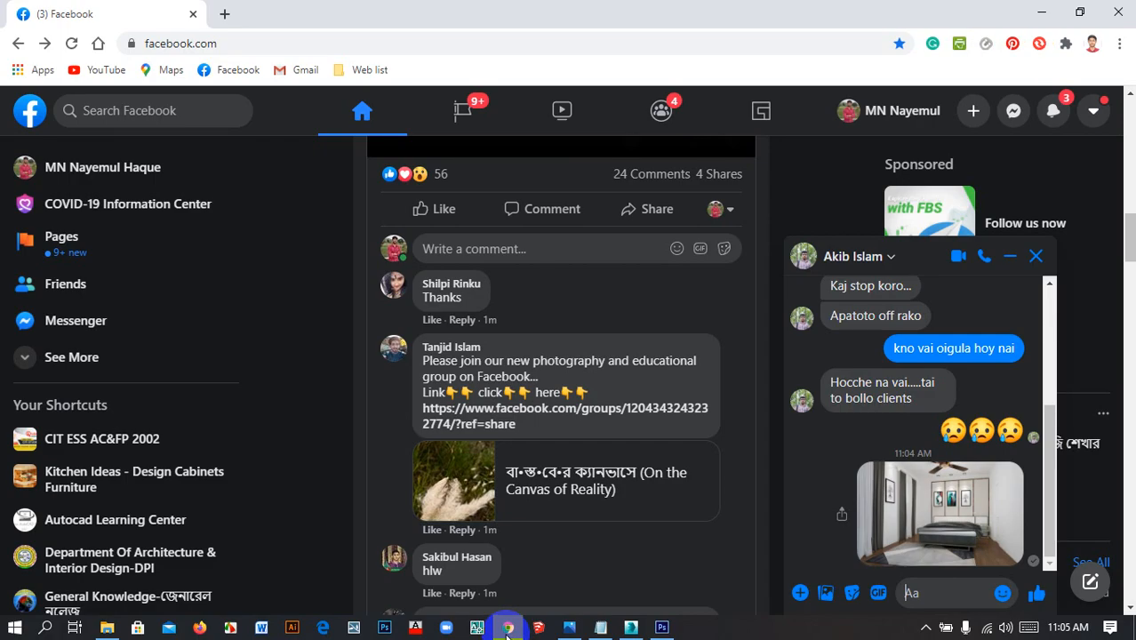
click(507, 629)
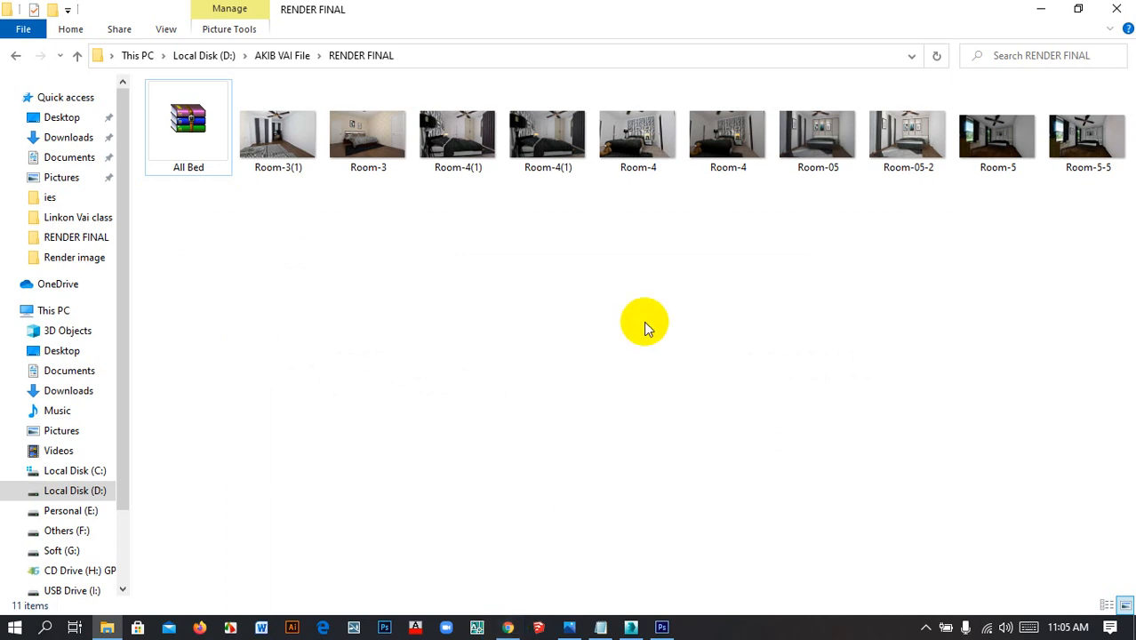
Minimize the RENDER FINAL window and refresh the desktop
click(1038, 9)
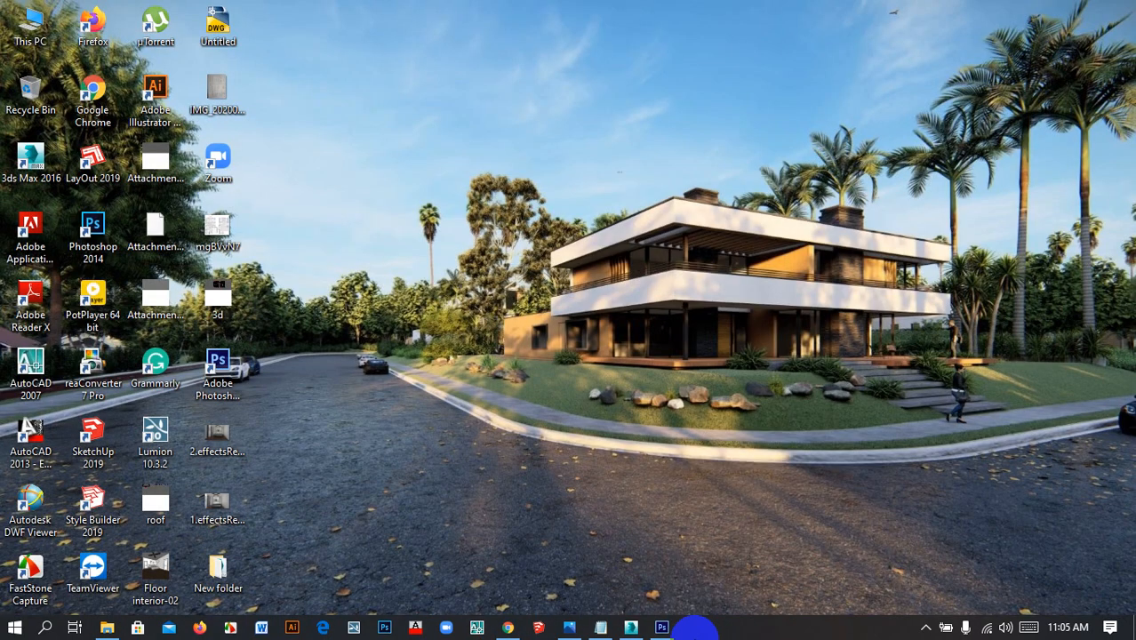
right_click(542, 184)
click(609, 235)
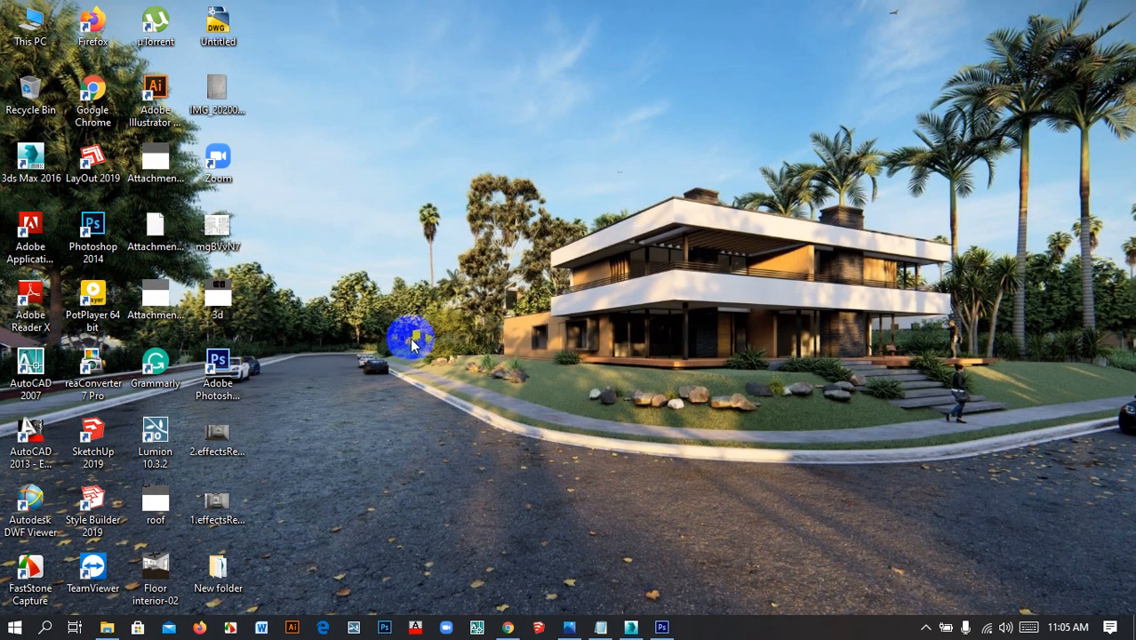
Switch to 3ds Max and select the wall panel above the tall stairwell window, with the Move tool active
click(630, 627)
scroll(458, 414, down, 5)
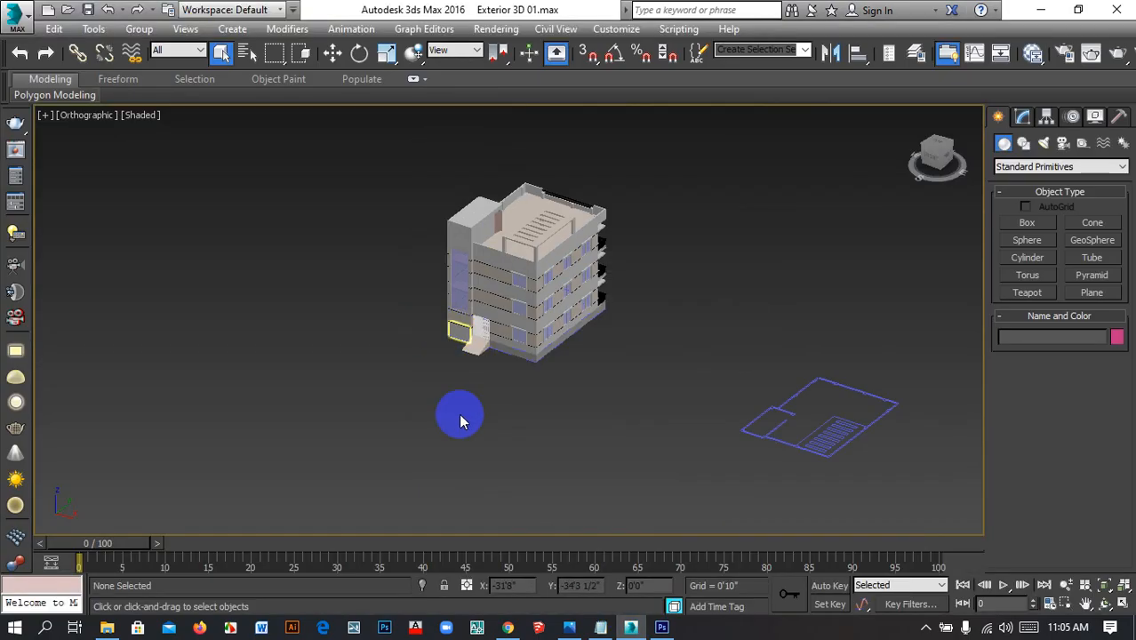
alt+middle_drag(422, 416, 411, 342)
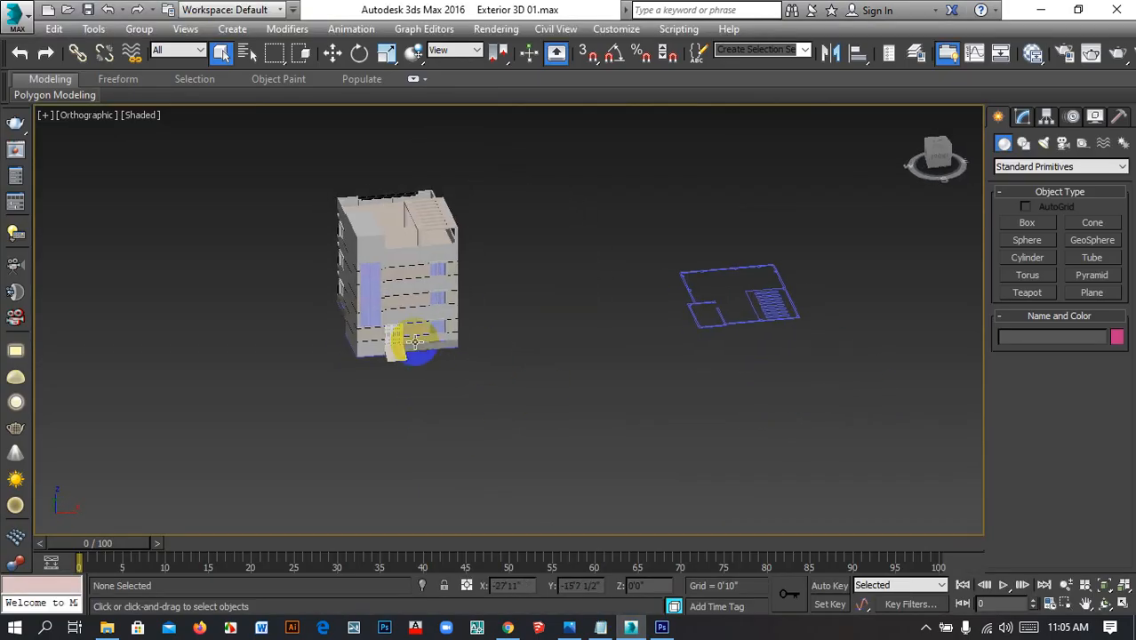
scroll(361, 400, up, 4)
alt+middle_drag(362, 398, 443, 458)
scroll(421, 324, up, 5)
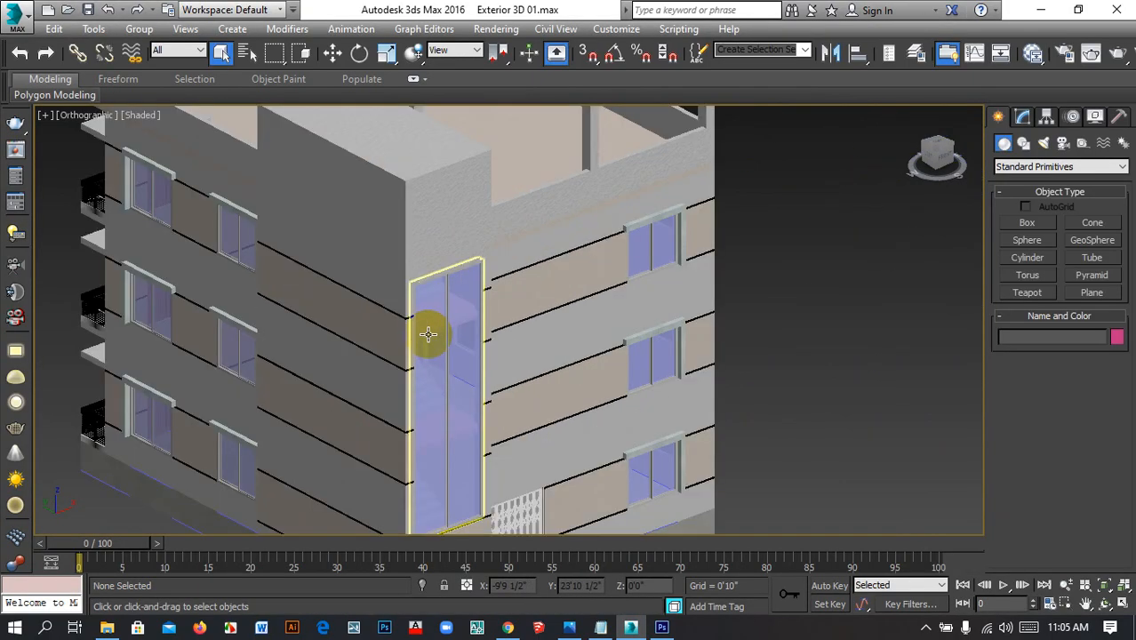
middle_drag(428, 334, 486, 327)
scroll(434, 376, down, 3)
scroll(485, 327, up, 4)
click(476, 336)
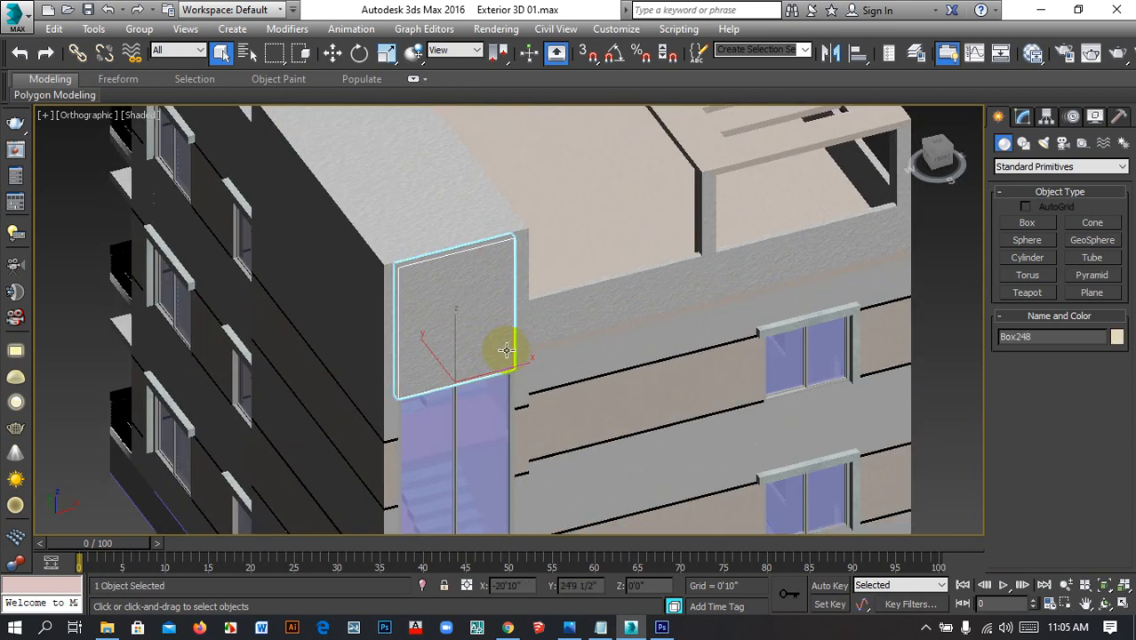
click(332, 53)
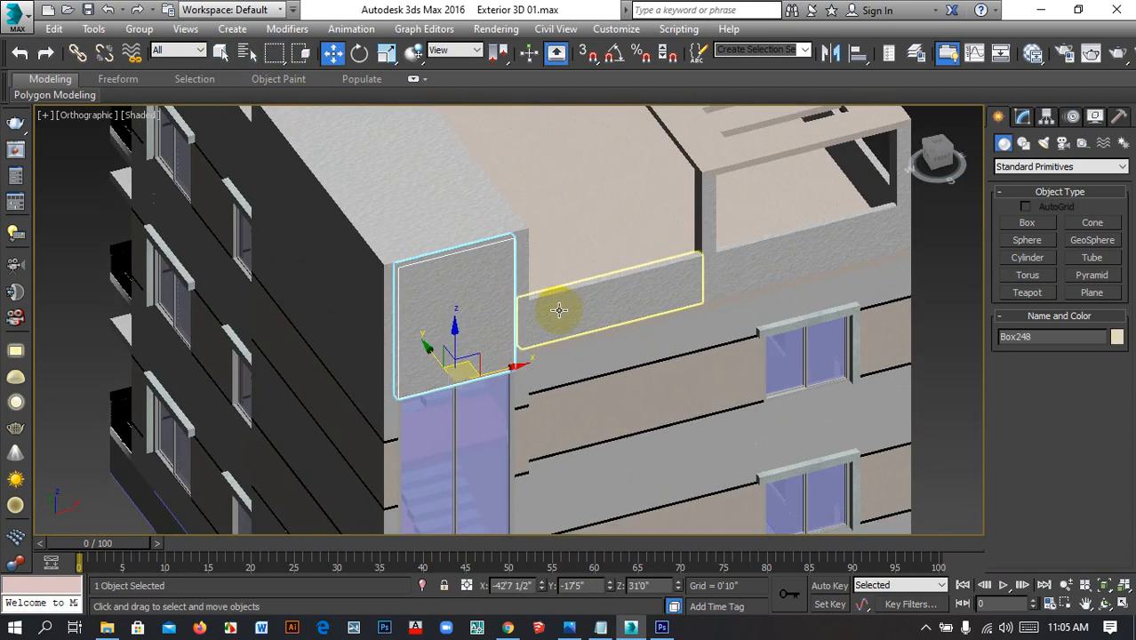
Try a UVW Map height of 3' on the wall panel above the stairwell window
mouse_move(554, 329)
alt+middle_down()
mouse_move(604, 352)
mouse_move(507, 319)
mouse_move(499, 304)
mouse_move(487, 309)
alt+middle_up()
scroll(451, 198, up, 3)
scroll(483, 255, down, 3)
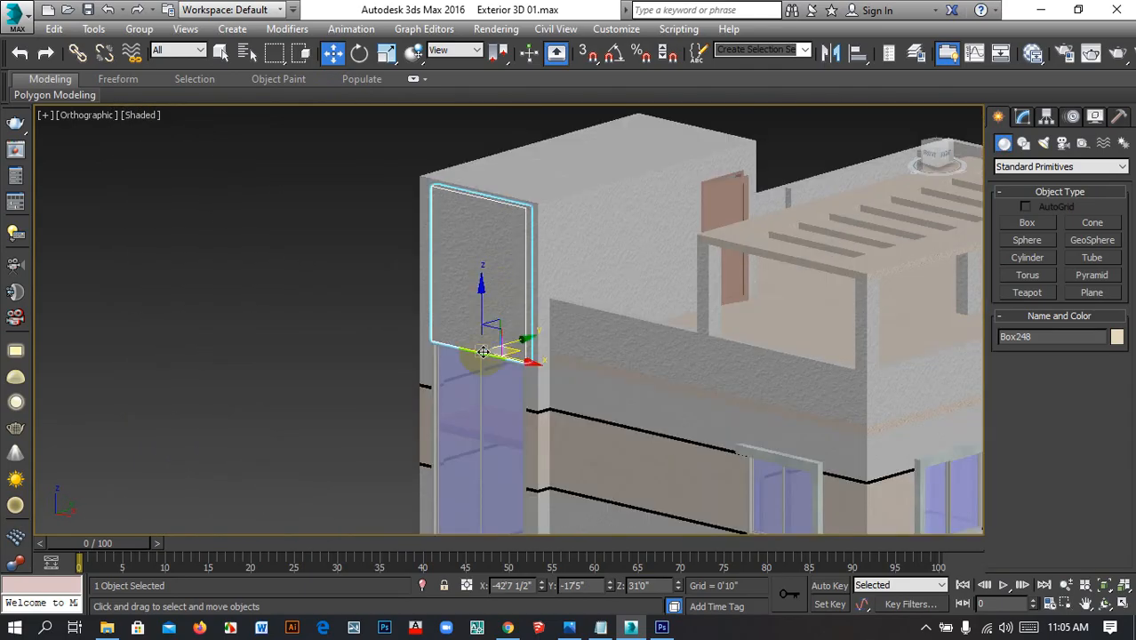
click(1022, 116)
drag(1067, 513, 1028, 516)
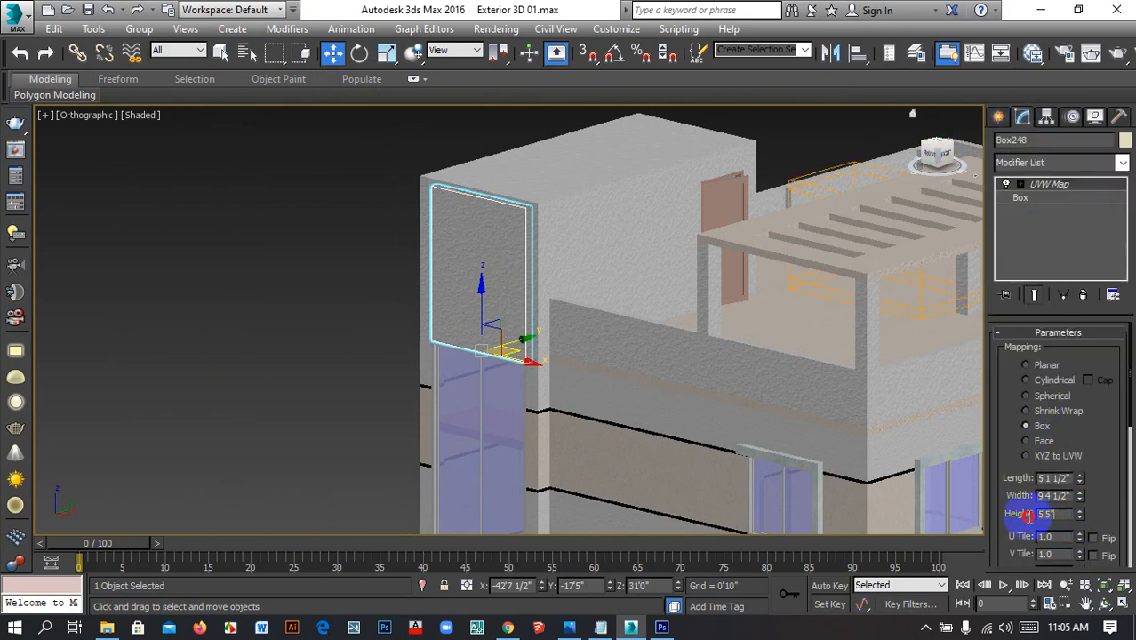
text(3')
key(Return)
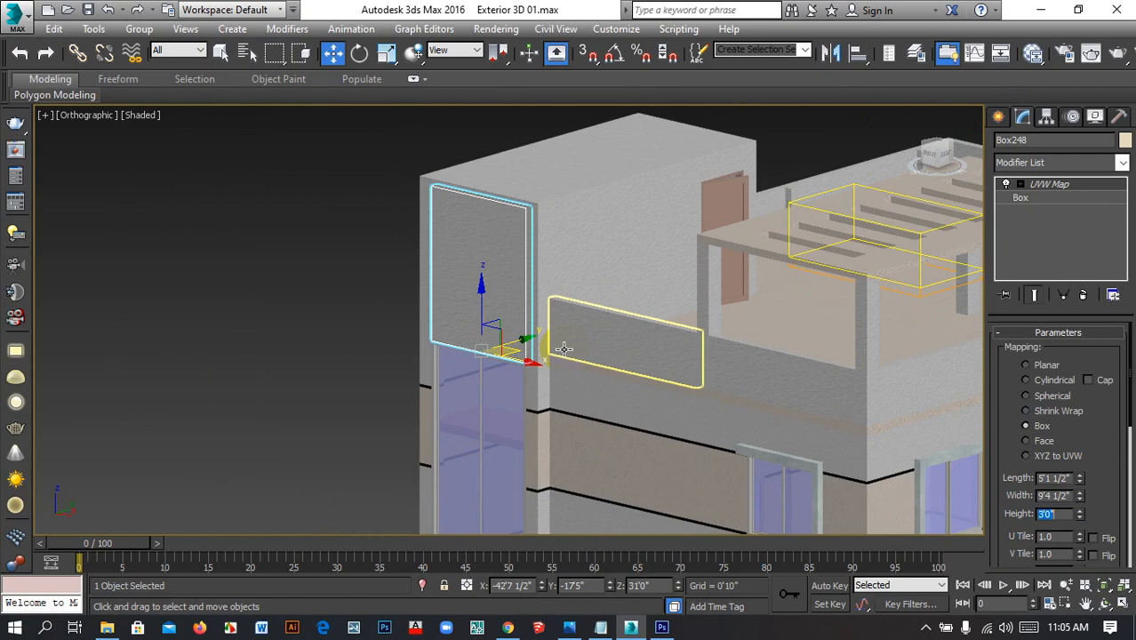
scroll(464, 303, up, 5)
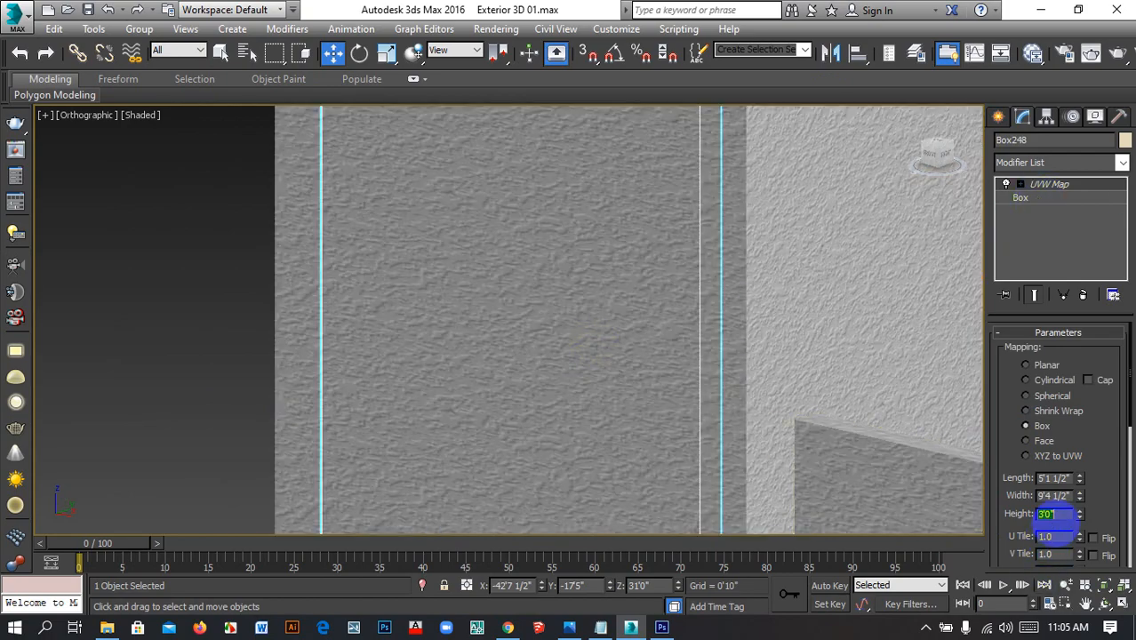
scroll(550, 322, down, 6)
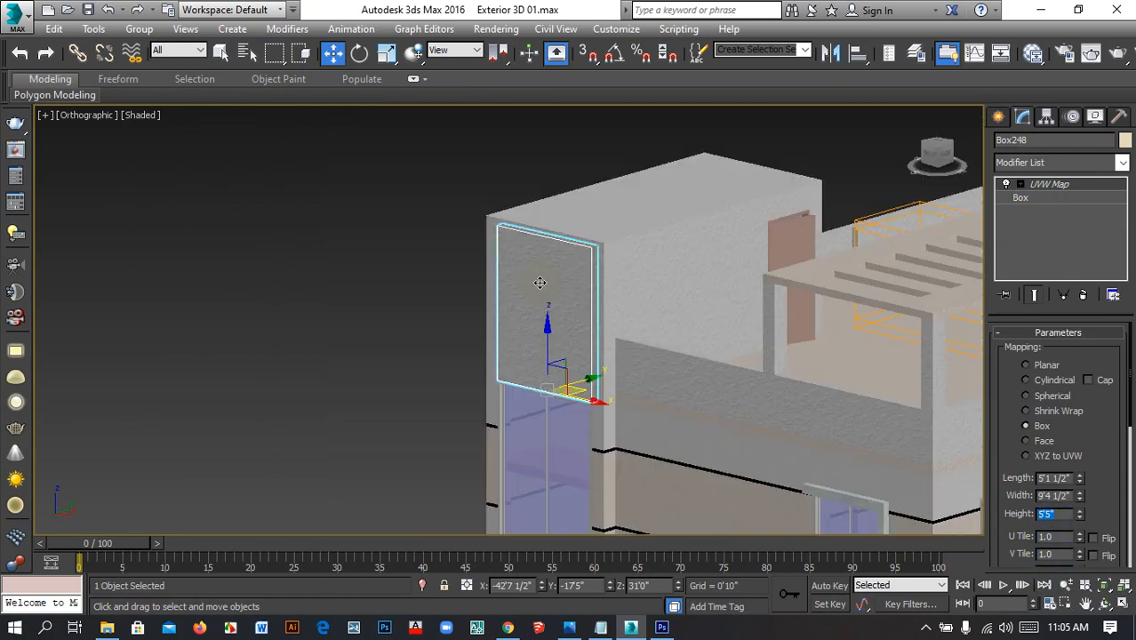
click(425, 329)
scroll(553, 310, up, 3)
click(578, 309)
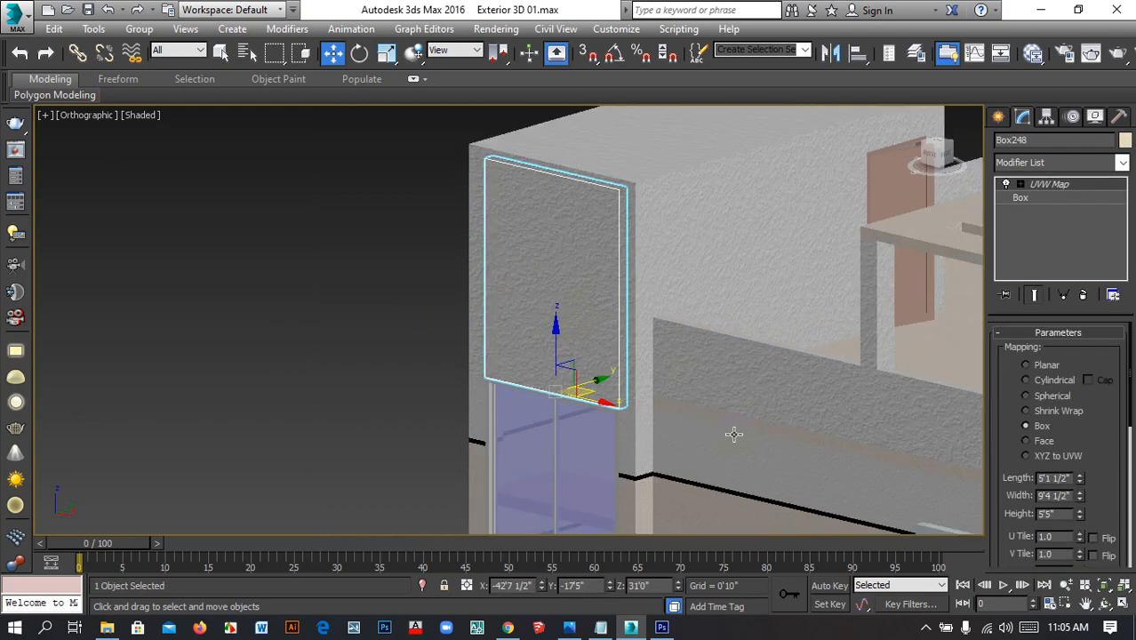
click(392, 353)
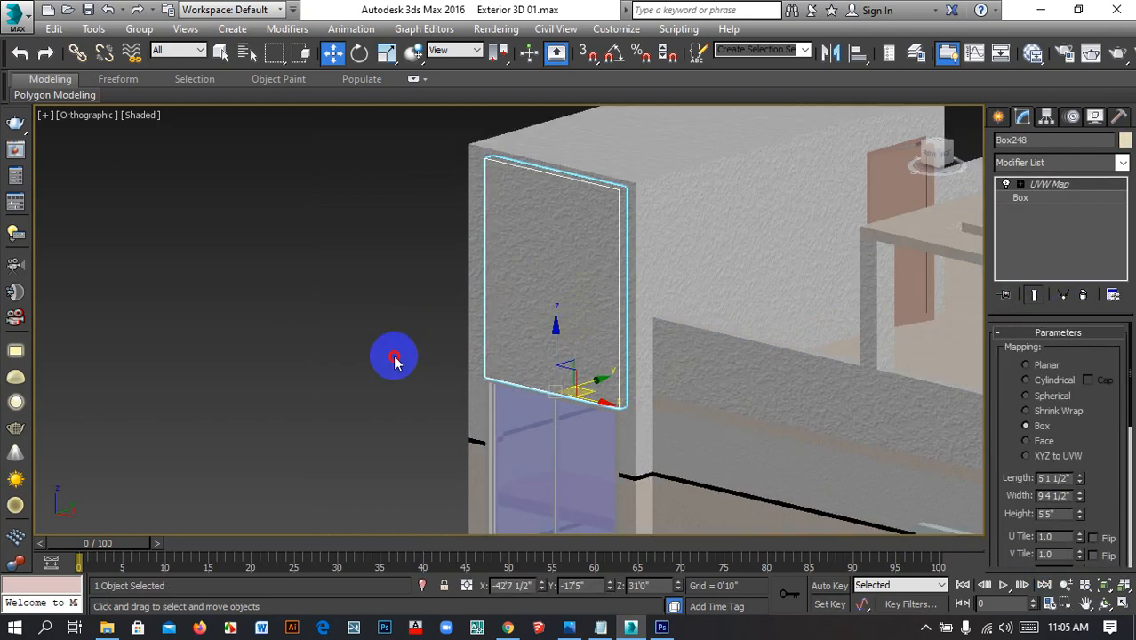
click(563, 311)
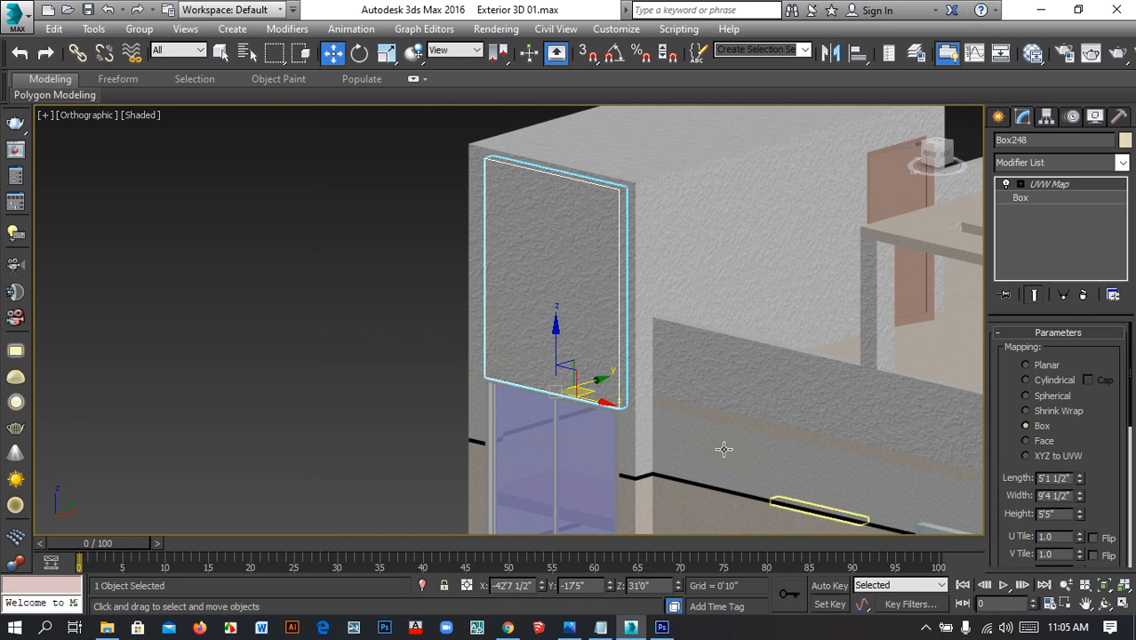
Set the height of the wall panel's base Box to 3'0" in its modifier stack
middle_drag(748, 312, 616, 275)
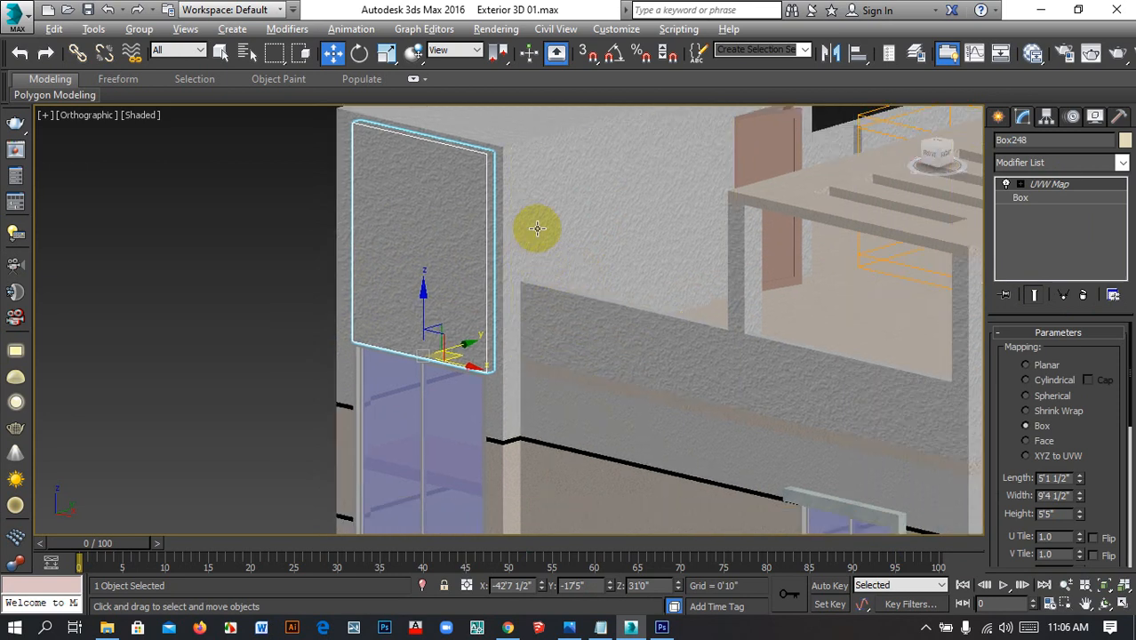
scroll(537, 228, down, 5)
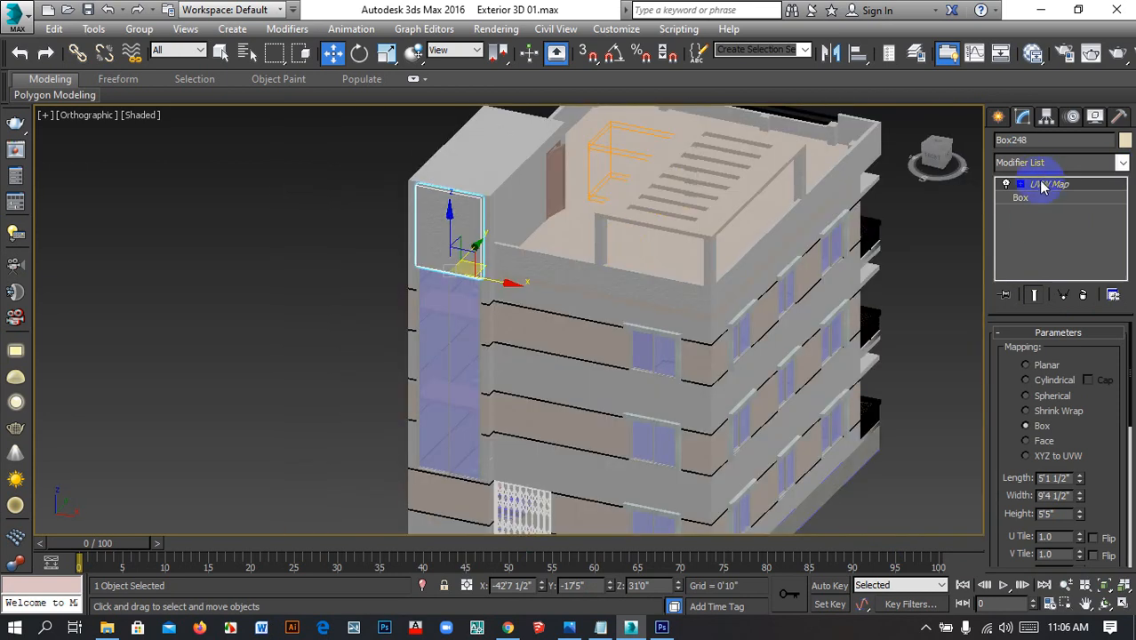
click(1022, 197)
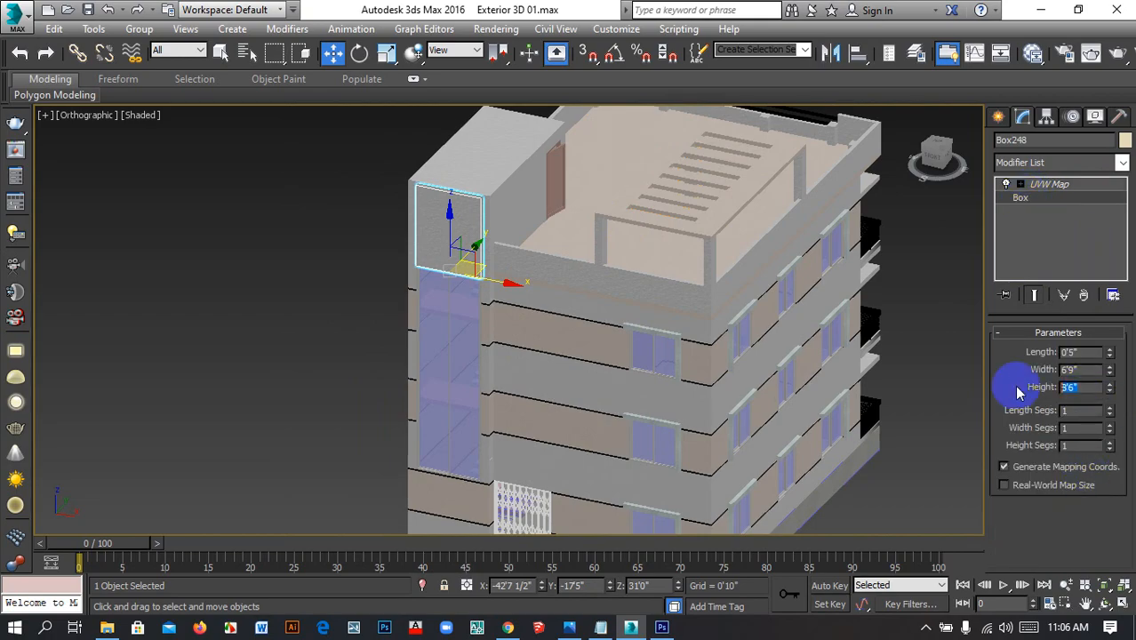
scroll(455, 266, up, 5)
middle_drag(469, 253, 465, 327)
scroll(466, 327, down, 5)
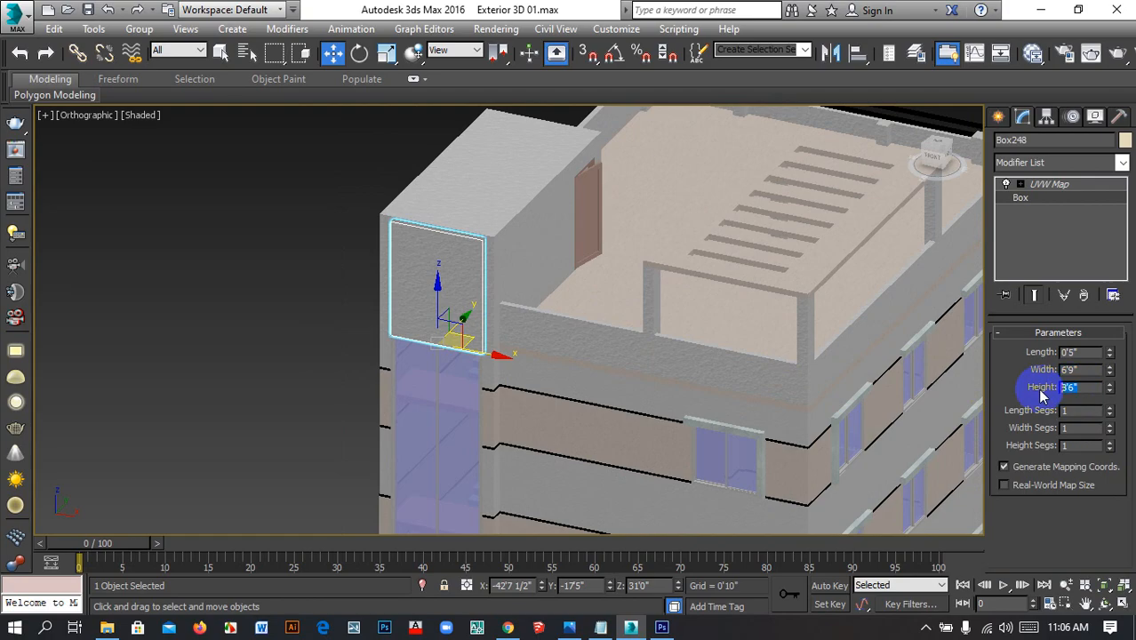
key(Return)
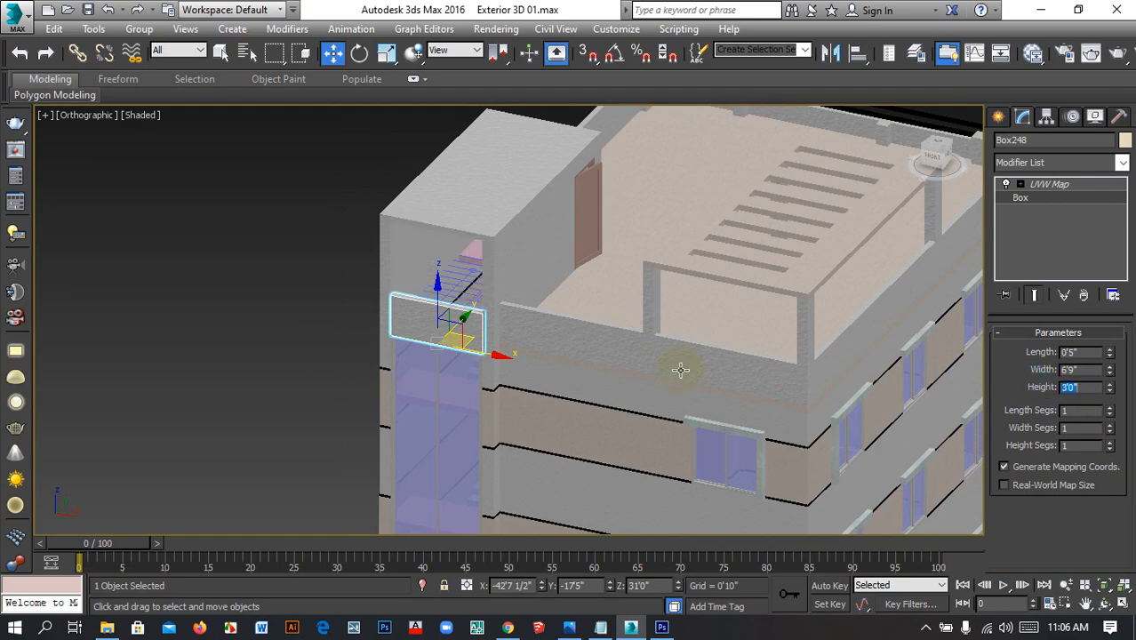
Switch to 2.5D snapping and move the wall panel up along Z to 36'1", just under the stair tower's roof slab
click(303, 54)
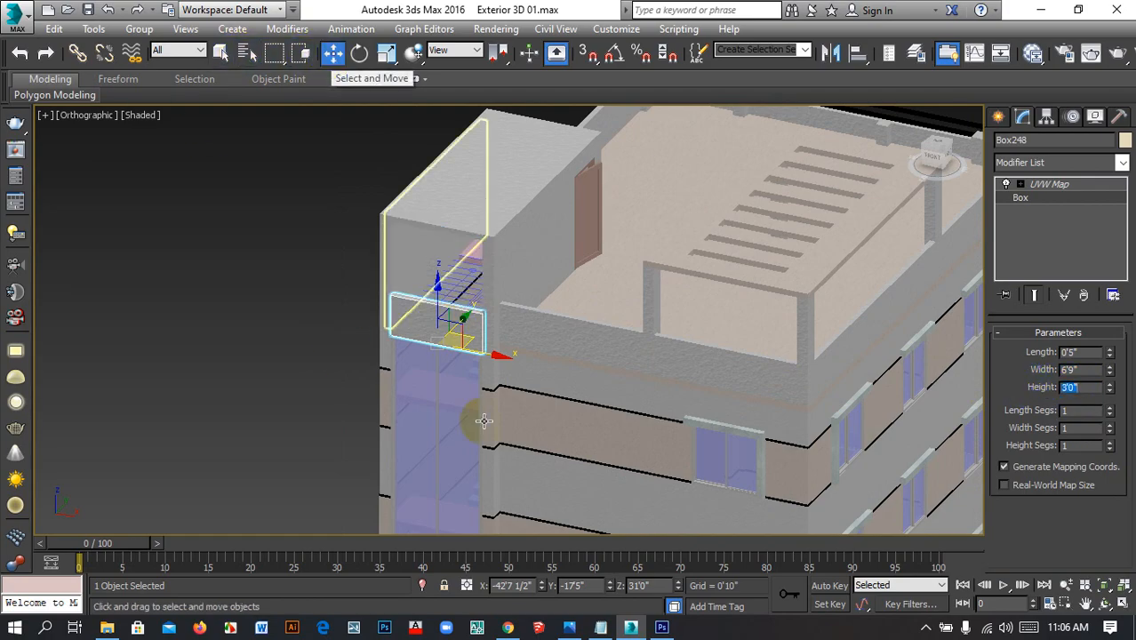
scroll(471, 329, up, 5)
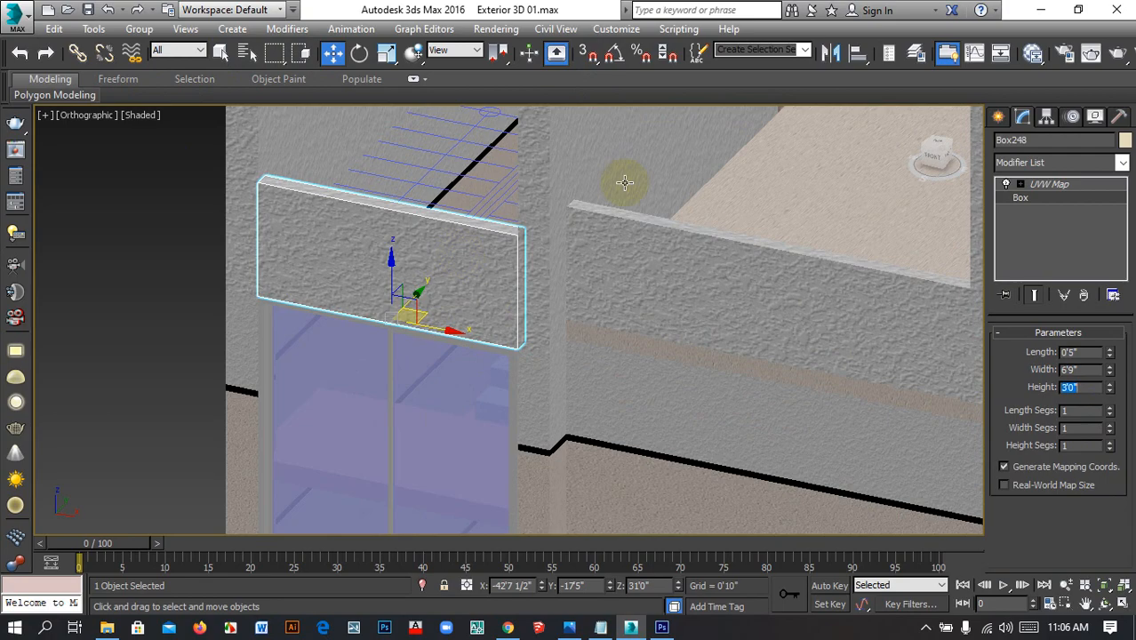
drag(587, 54, 585, 105)
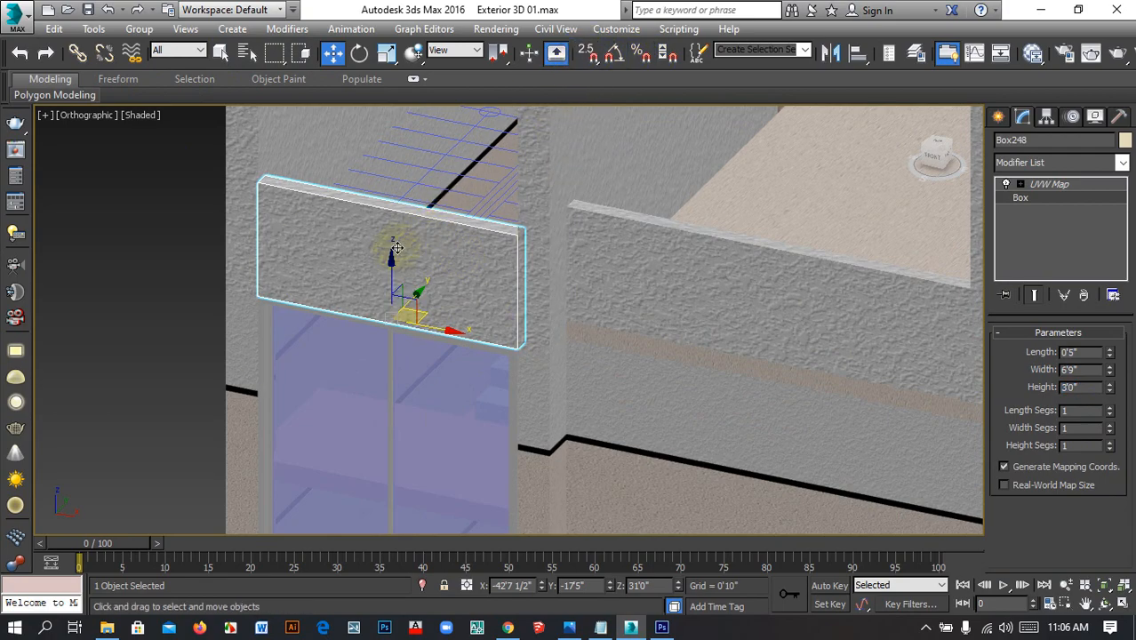
drag(391, 257, 391, 150)
middle_drag(495, 255, 507, 488)
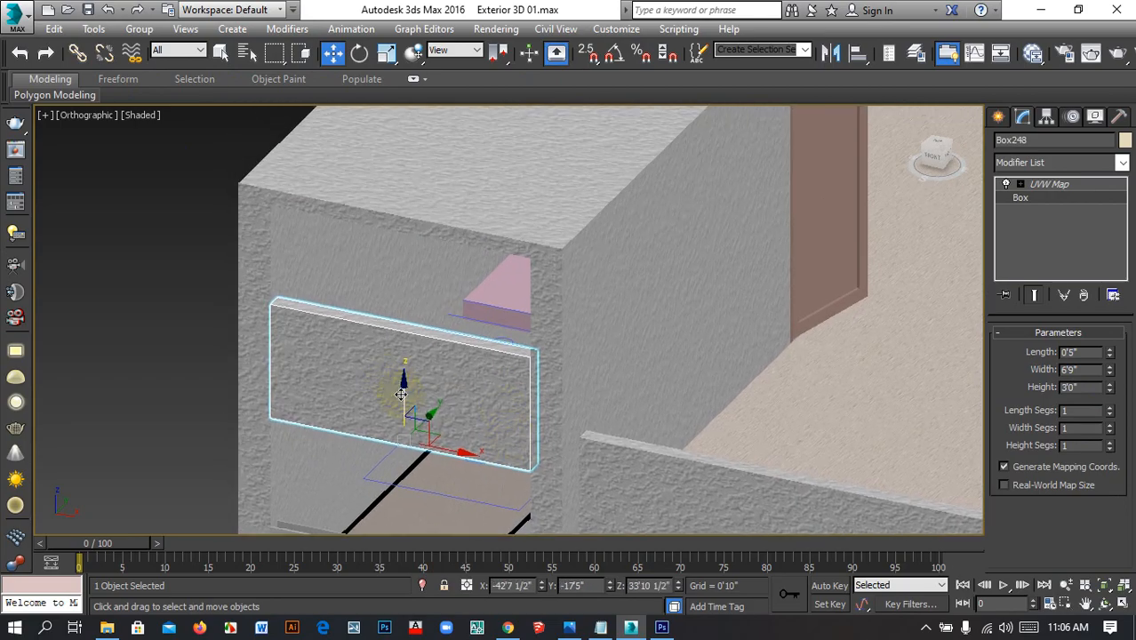
drag(402, 393, 402, 307)
Select the stair tower's roof slab above the wall panel
scroll(533, 295, up, 5)
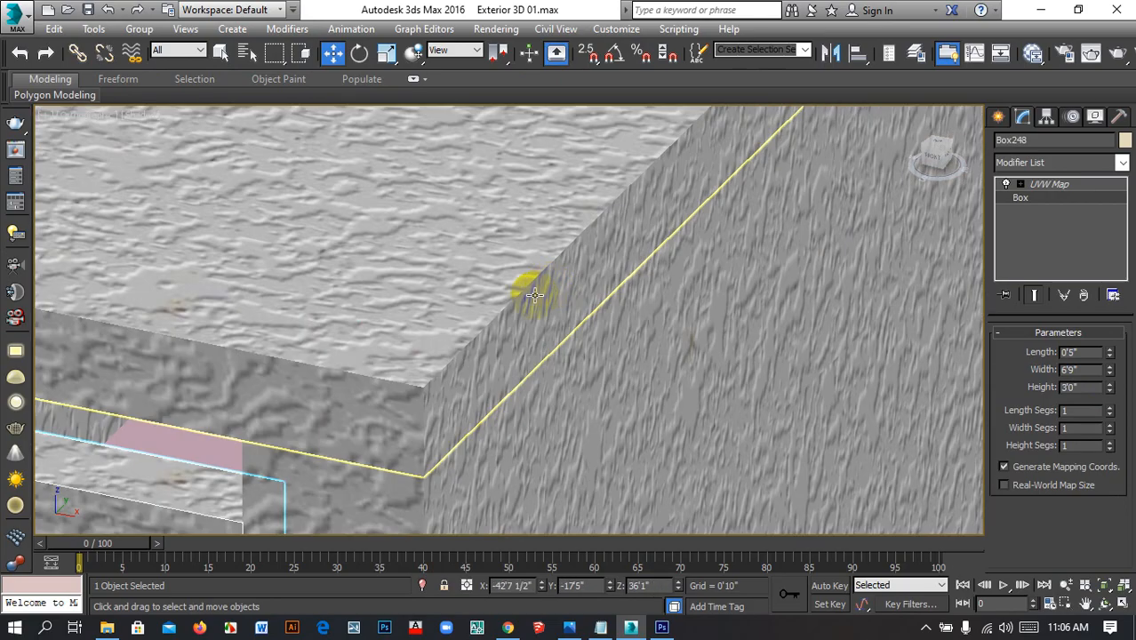
scroll(535, 295, down, 3)
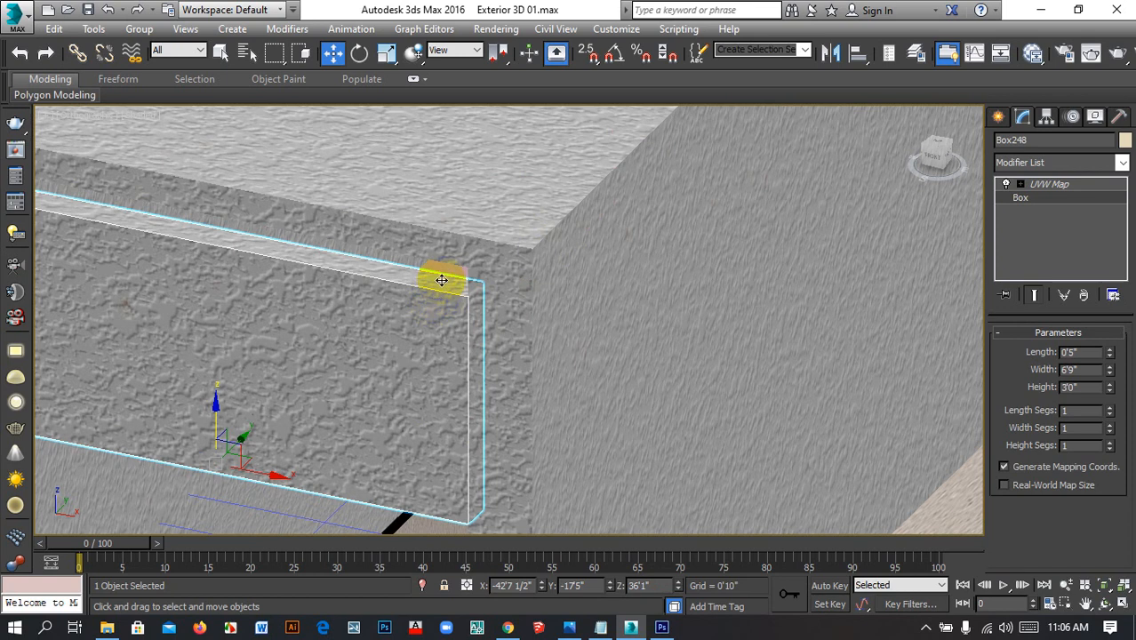
scroll(472, 232, up, 5)
click(471, 232)
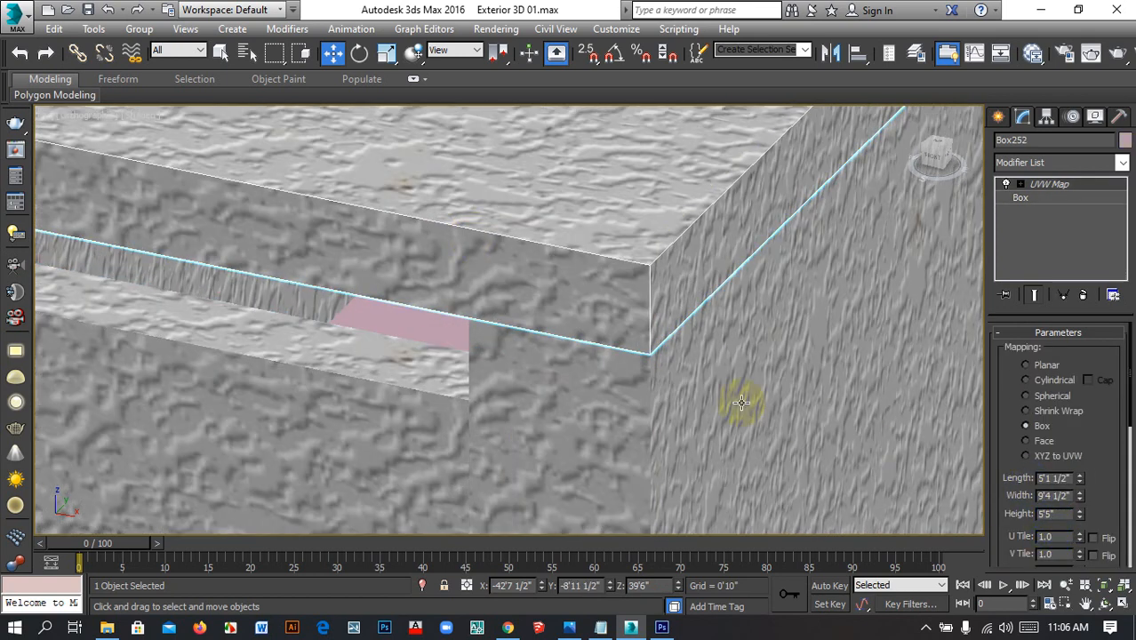
Try a UVW Map length of 5'10 1/2" on the roof slab and undo it
scroll(684, 355, down, 6)
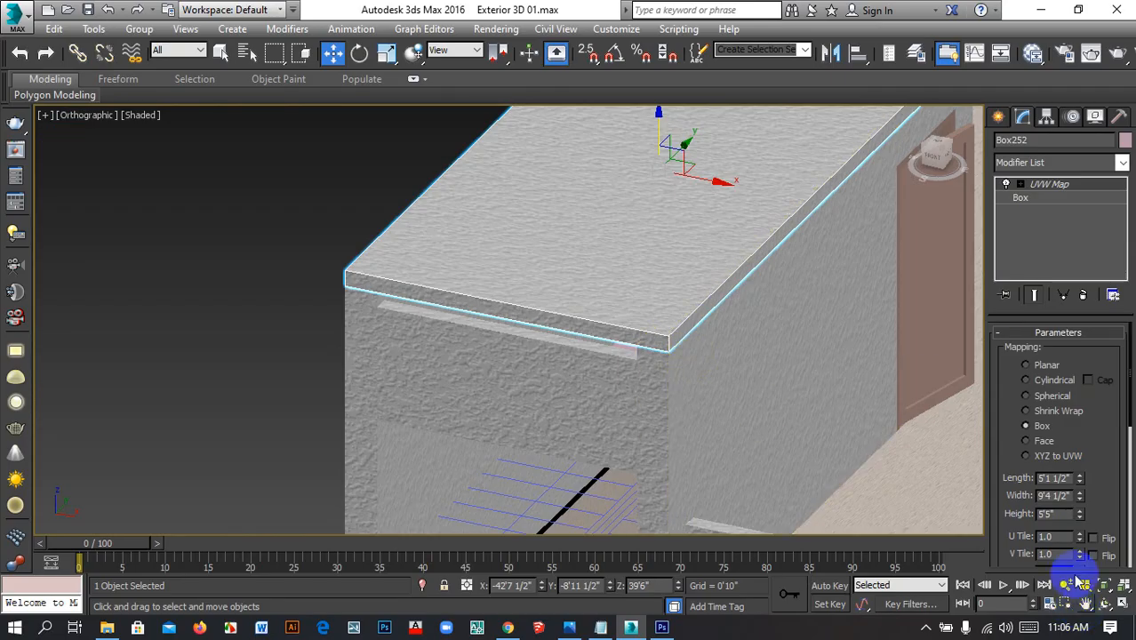
double_click(1066, 535)
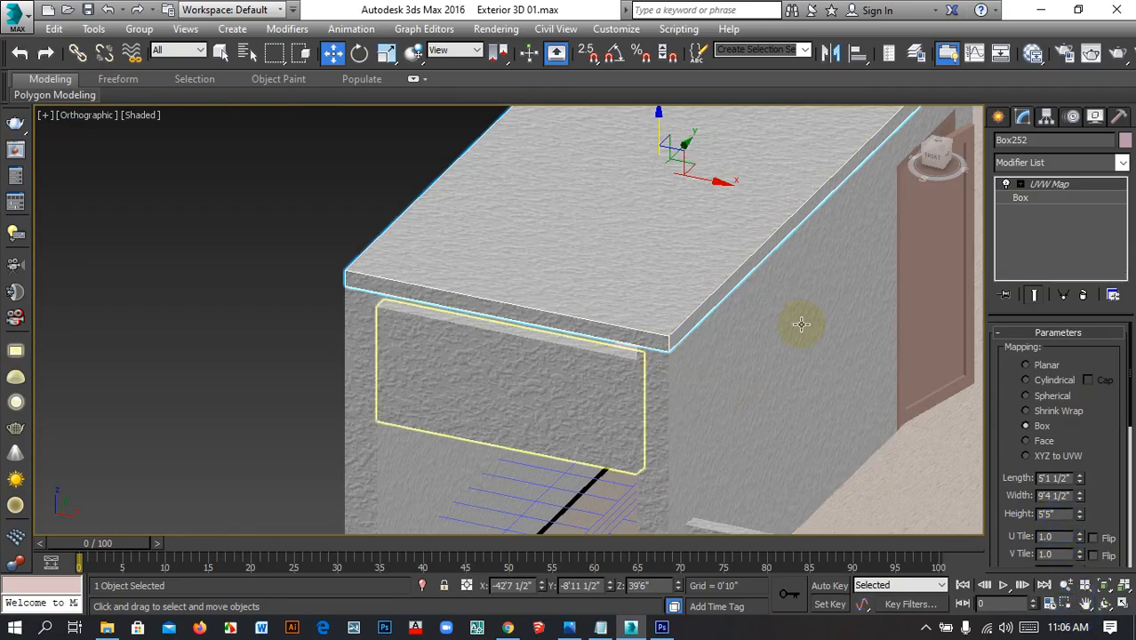
scroll(800, 322, up, 5)
double_click(1058, 495)
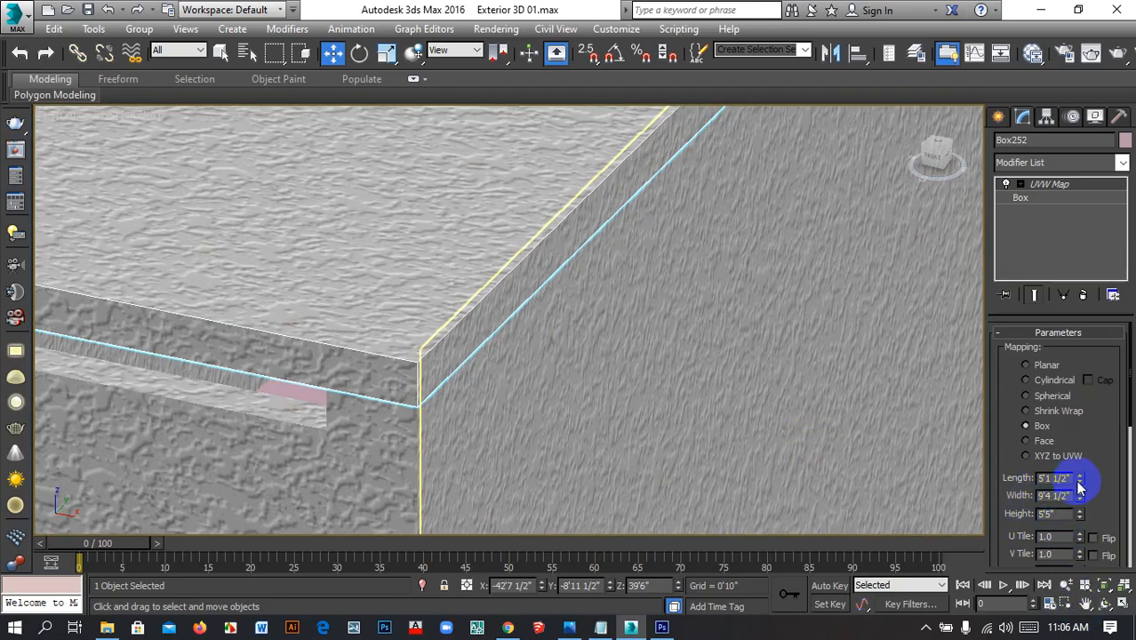
drag(1081, 479, 1080, 465)
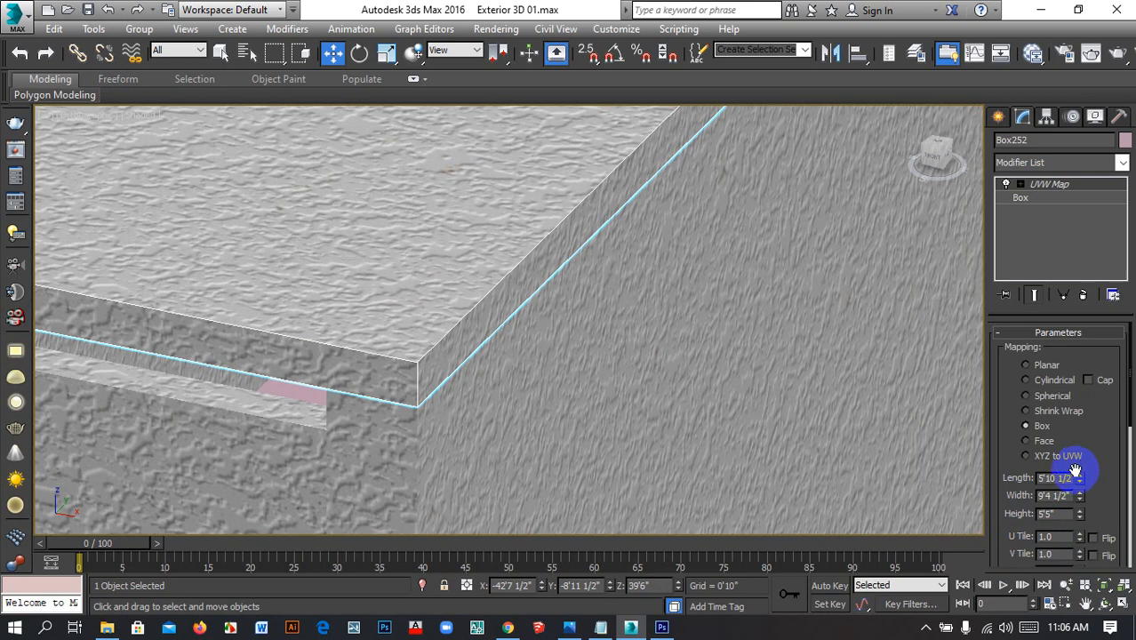
key(ctrl+z)
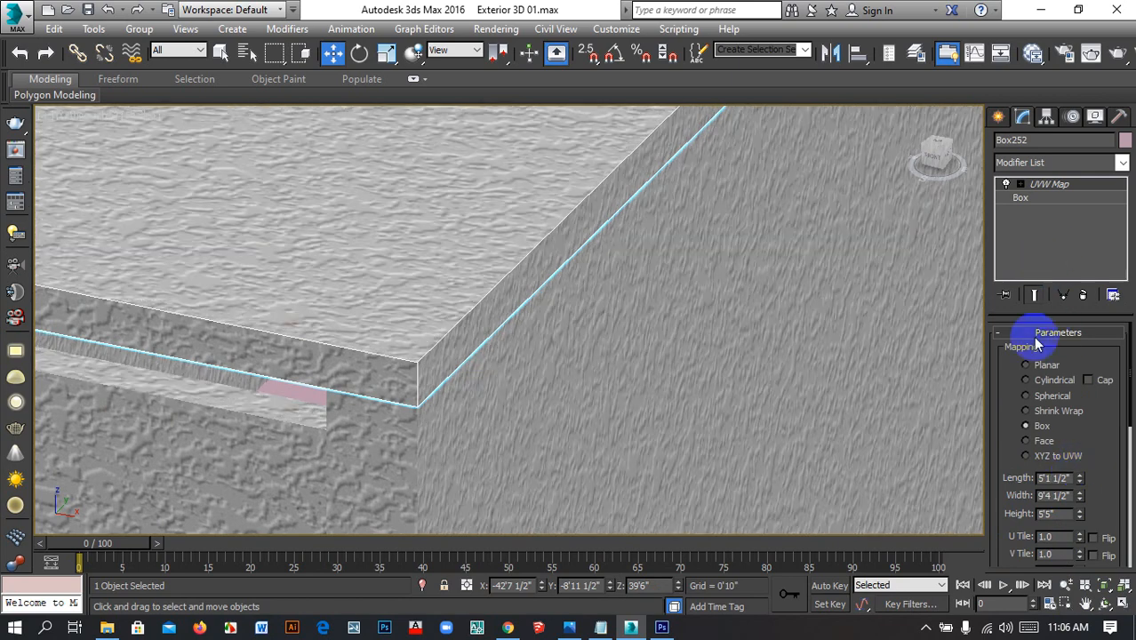
Try a height of 6'0" on the roof slab's base Box in its modifier stack
click(1019, 198)
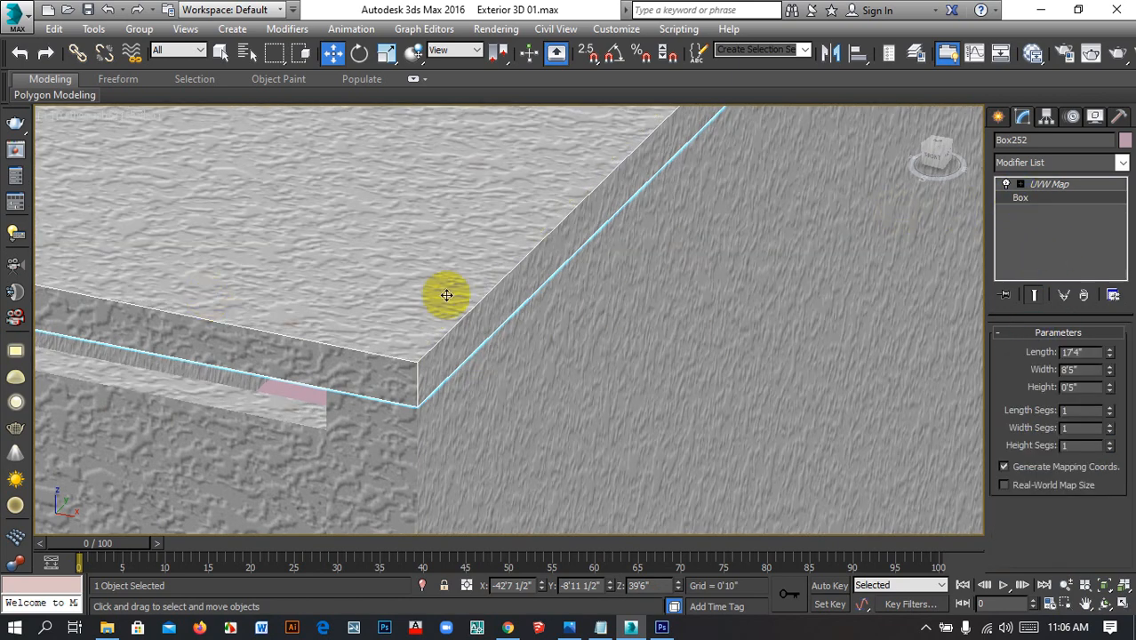
click(1083, 354)
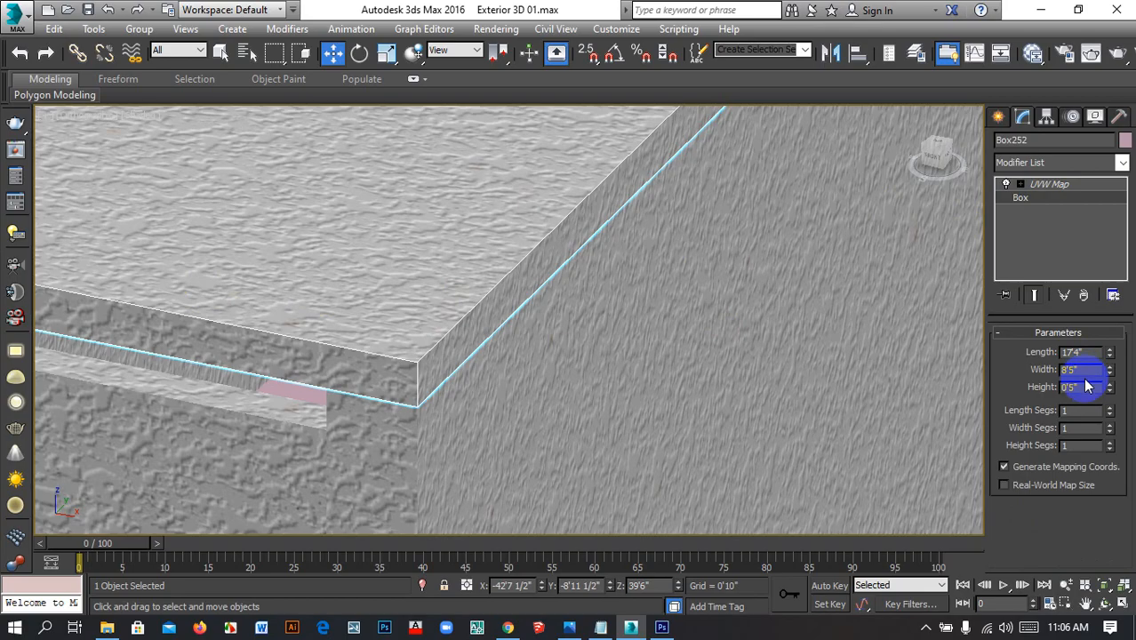
drag(1112, 389, 935, 394)
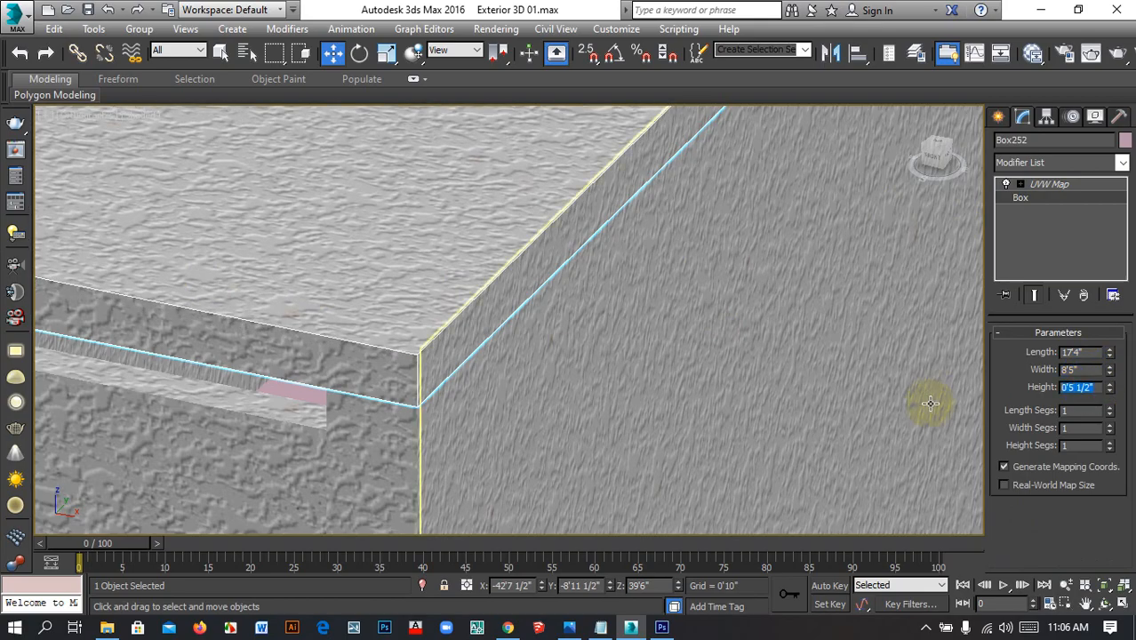
text(6)
key(Return)
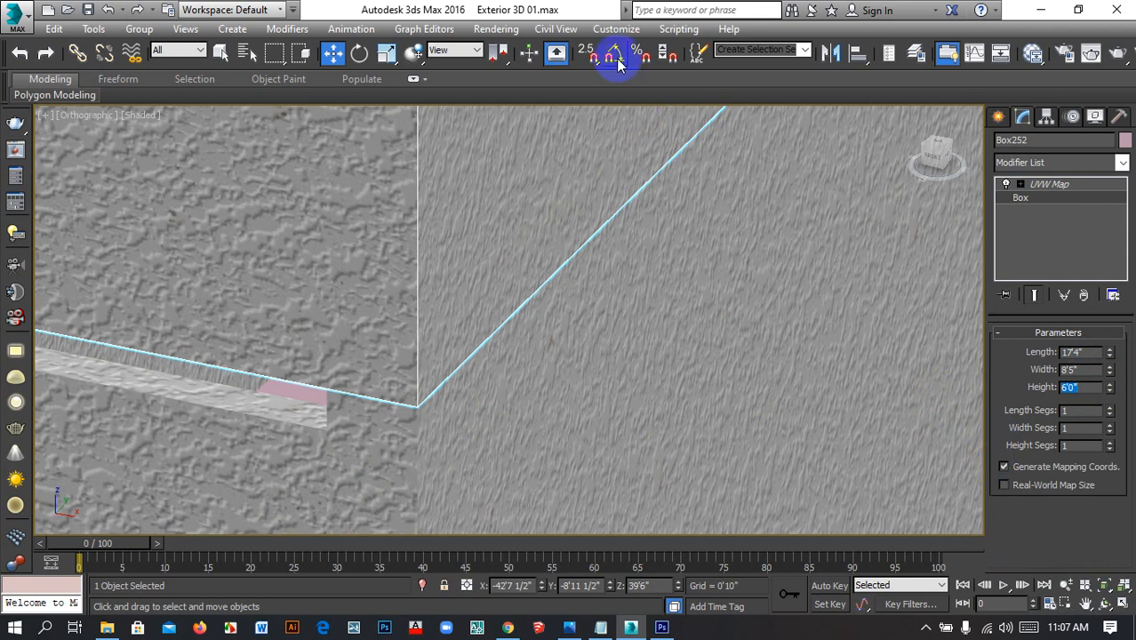
Set the default units to Inches for the US Standard display scale in Units Setup
click(613, 30)
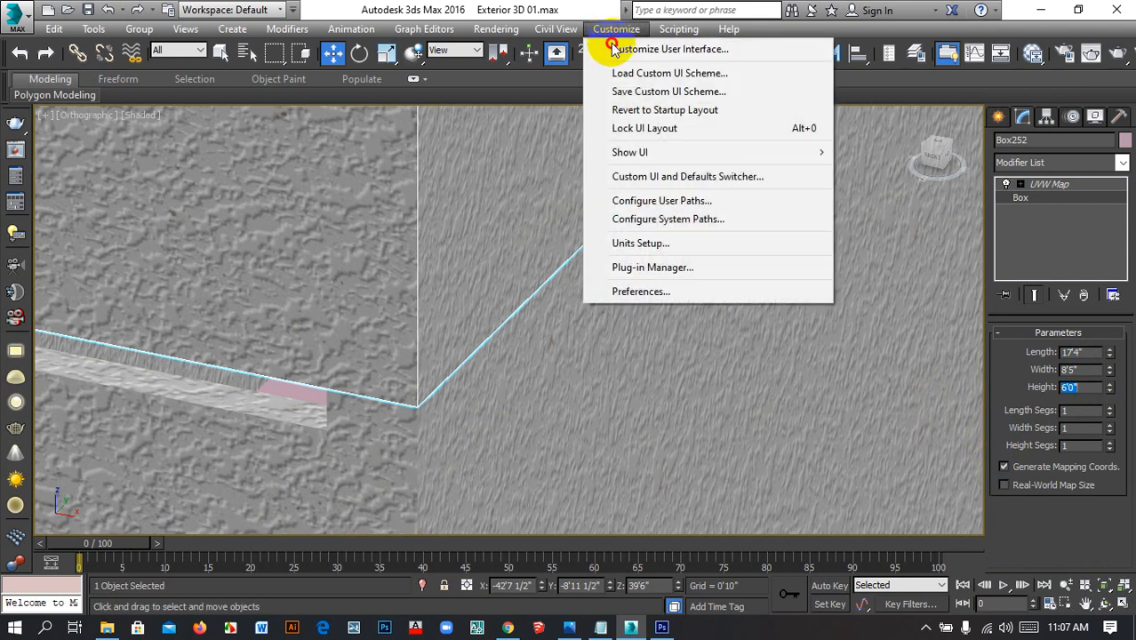
click(624, 240)
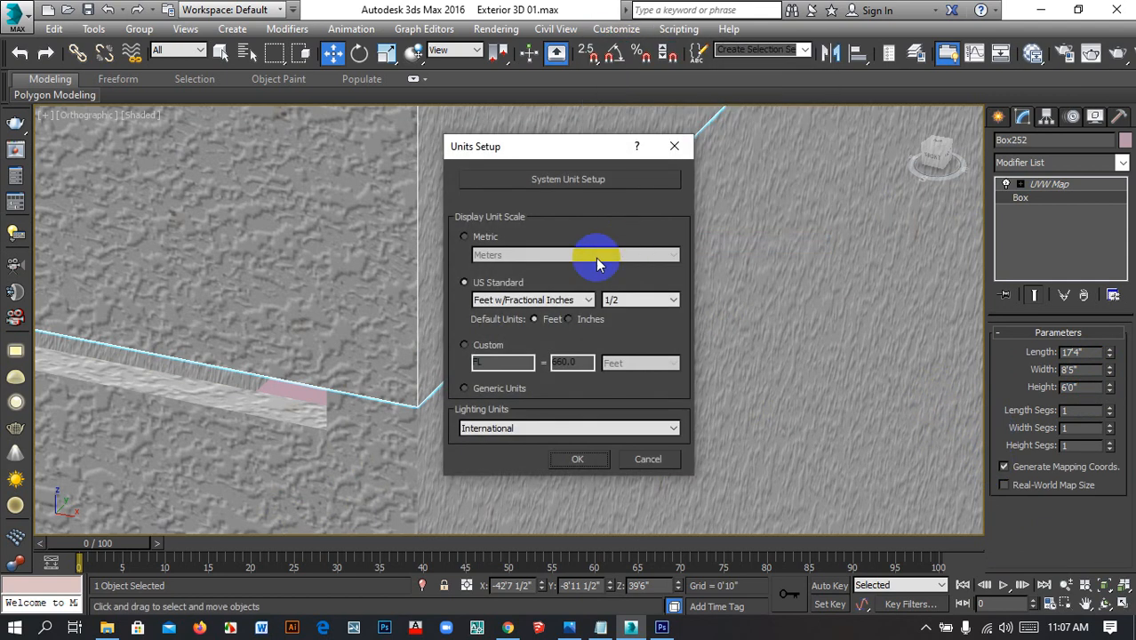
click(574, 318)
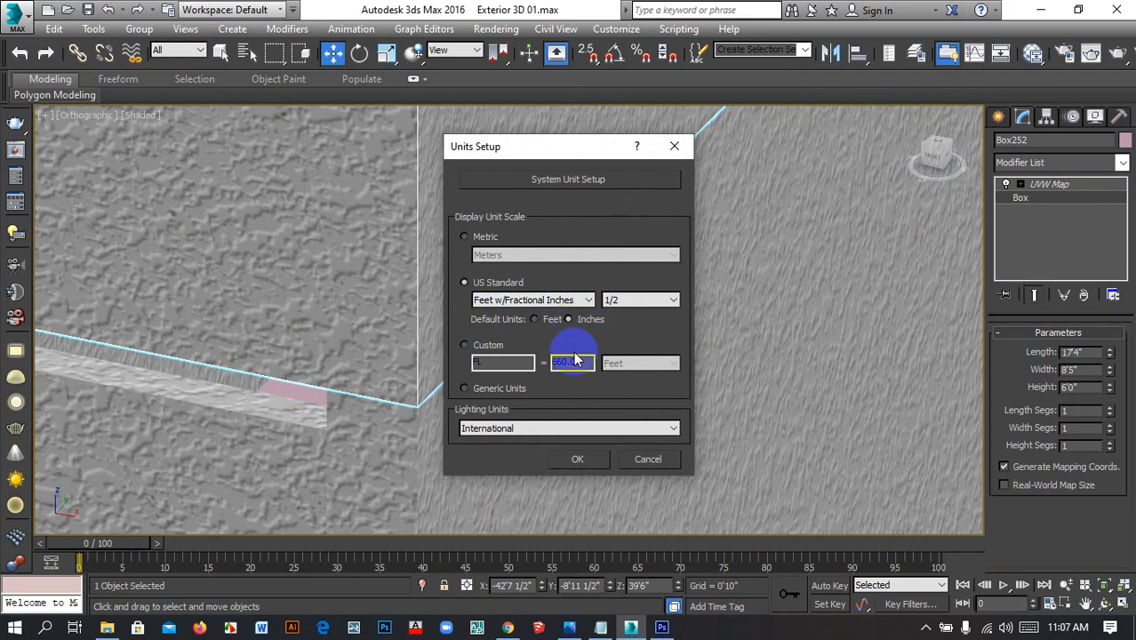
click(573, 459)
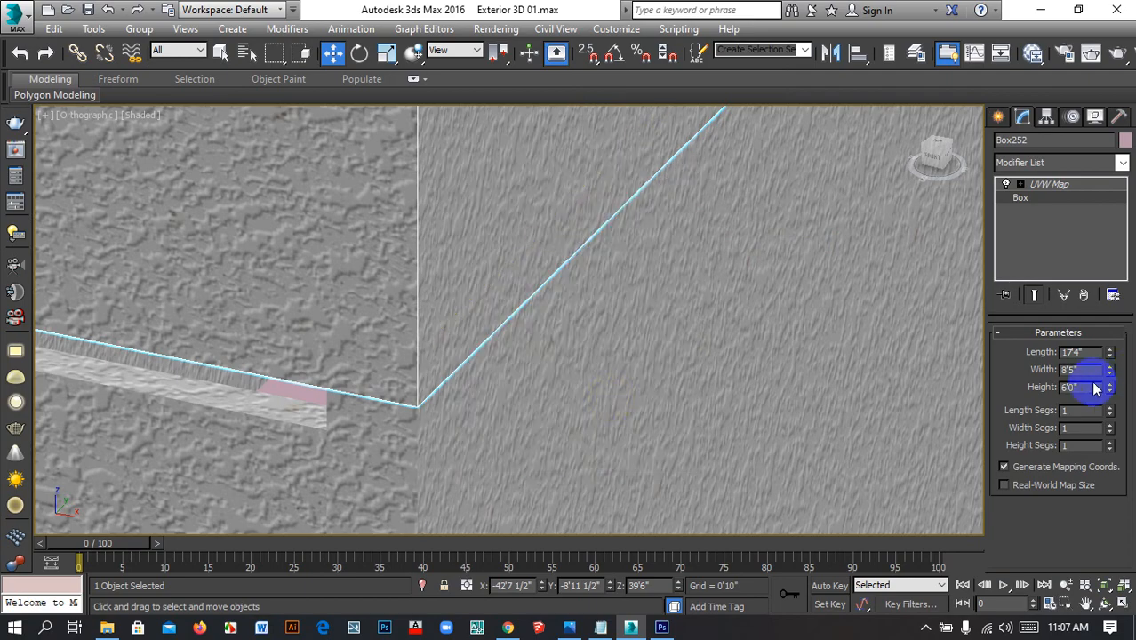
Set the height of the roof slab's base Box to 5"
drag(1094, 387, 995, 397)
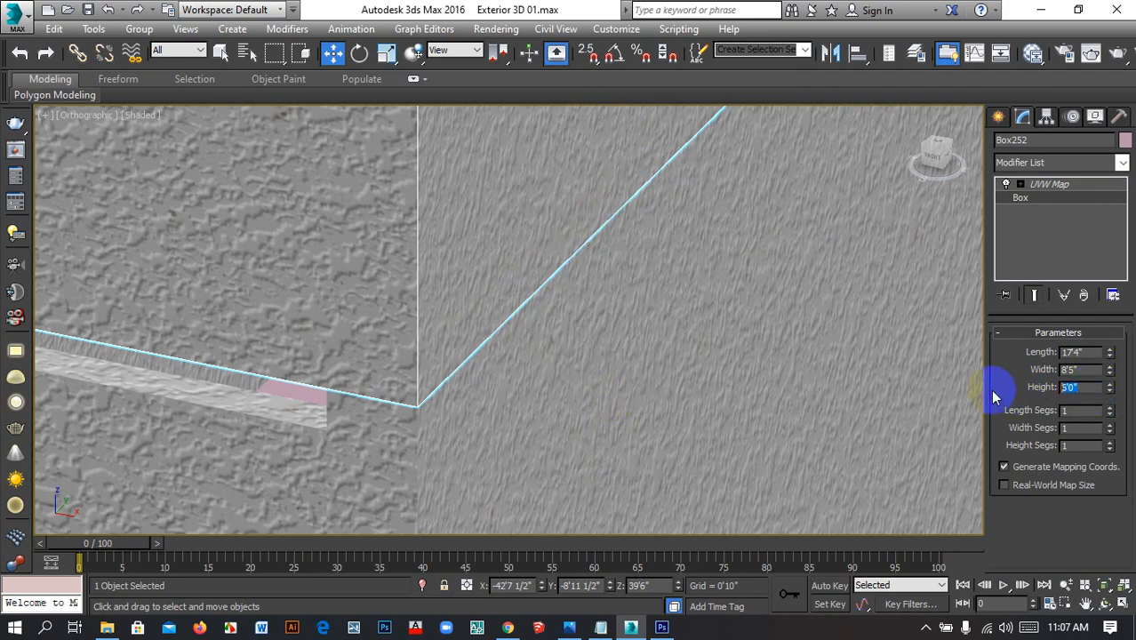
text(5)
key(Return)
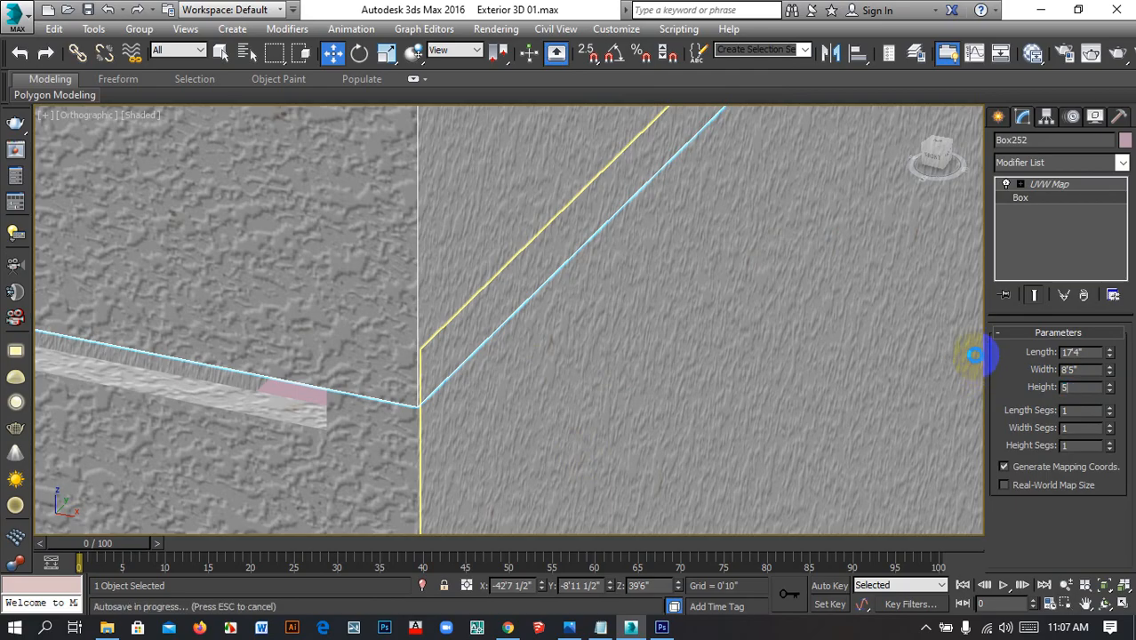
text(5")
key(Return)
scroll(605, 312, down, 8)
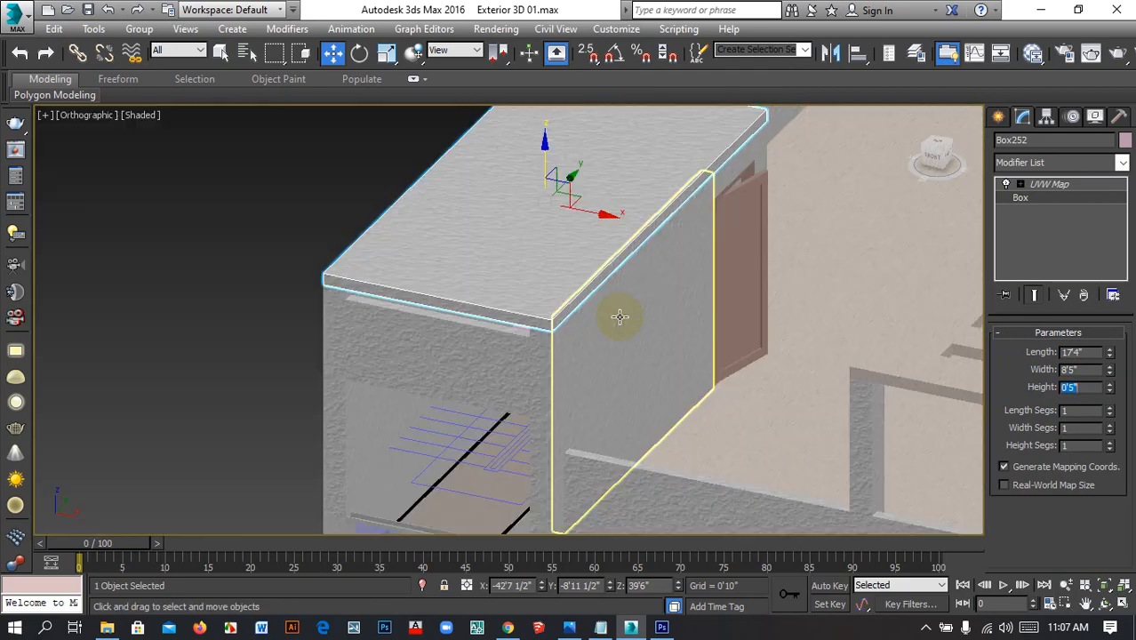
Check the base Box dimensions of the stair tower's corner column, briefly select the adjoining side wall, and clear the selection
scroll(542, 333, up, 5)
click(629, 350)
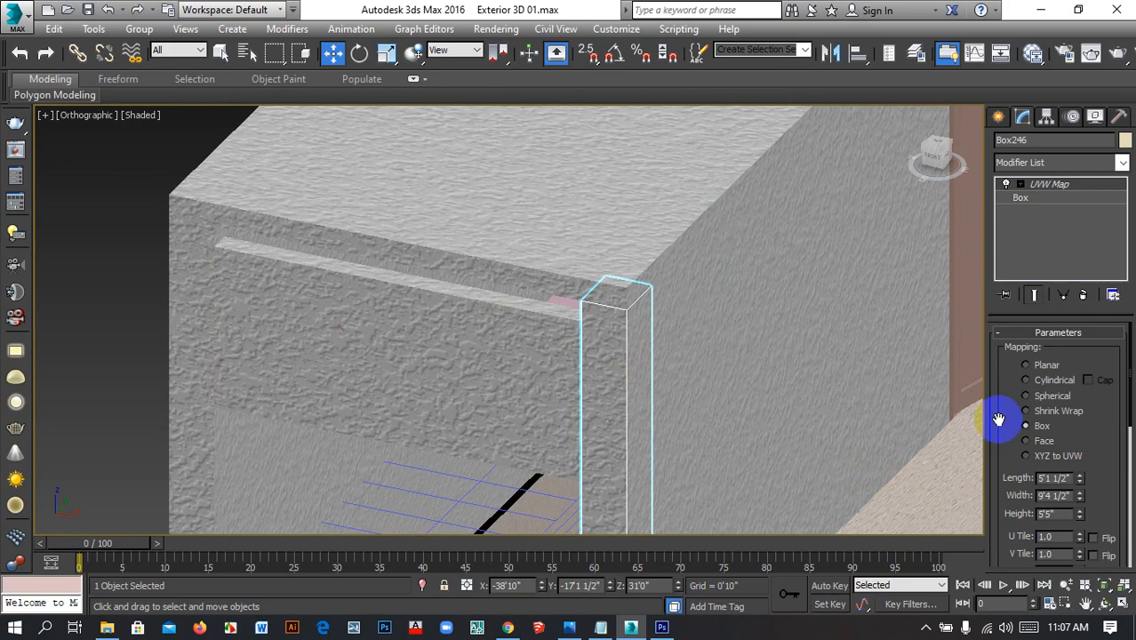
click(1023, 197)
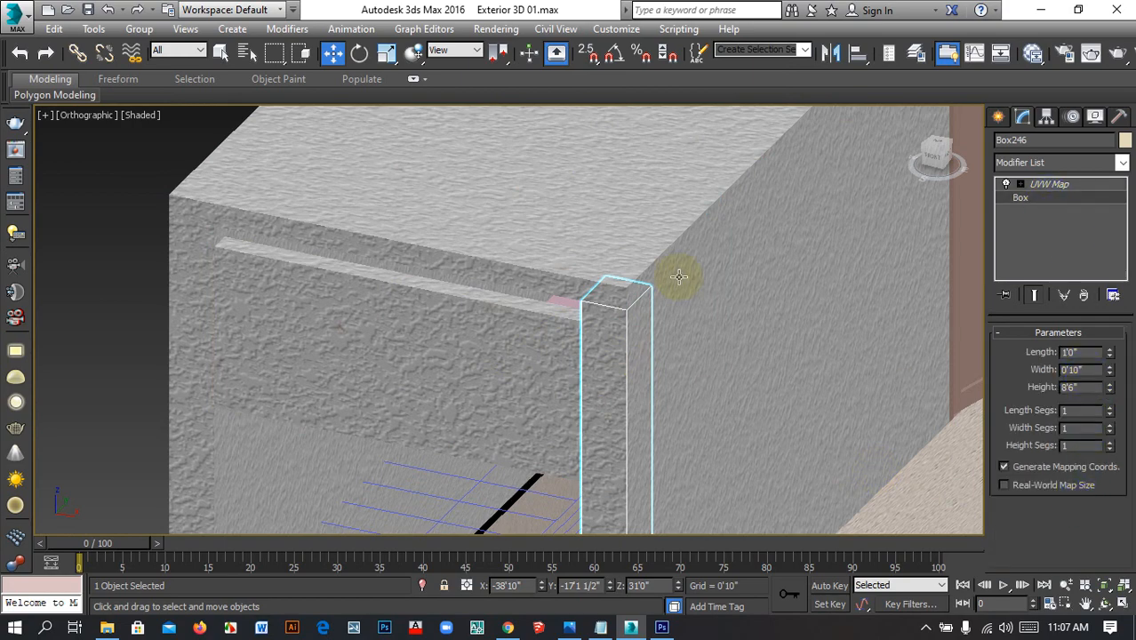
scroll(678, 277, down, 5)
click(642, 291)
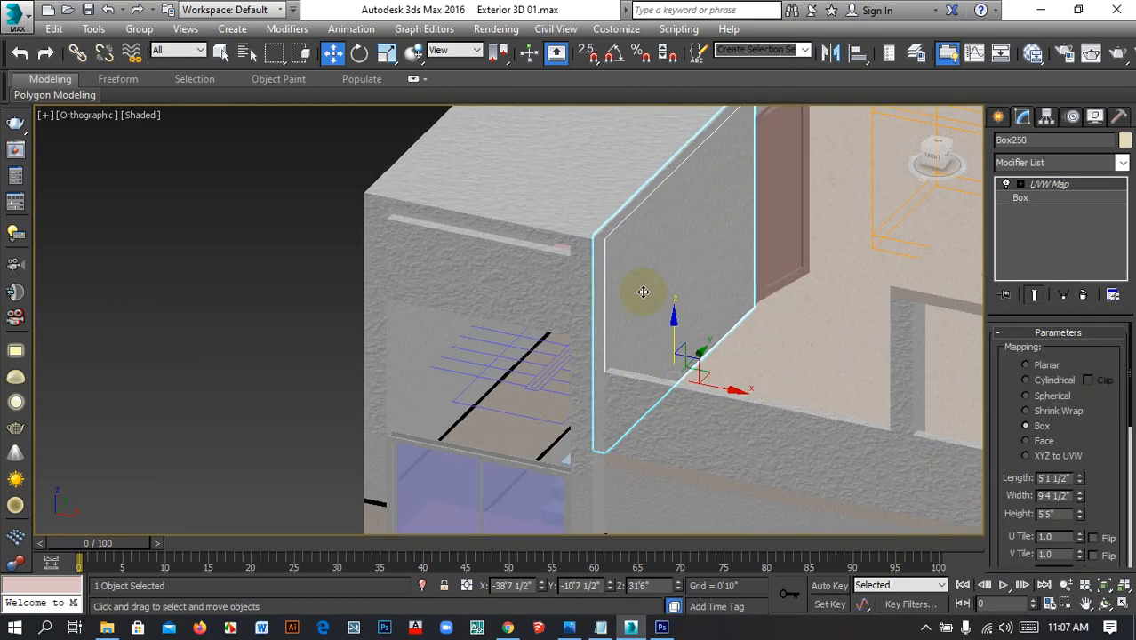
click(180, 297)
Move the wall panel above the stairwell window up along Z until its top meets the underside of the roof slab
scroll(431, 365, up, 3)
middle_drag(431, 365, 428, 545)
click(494, 324)
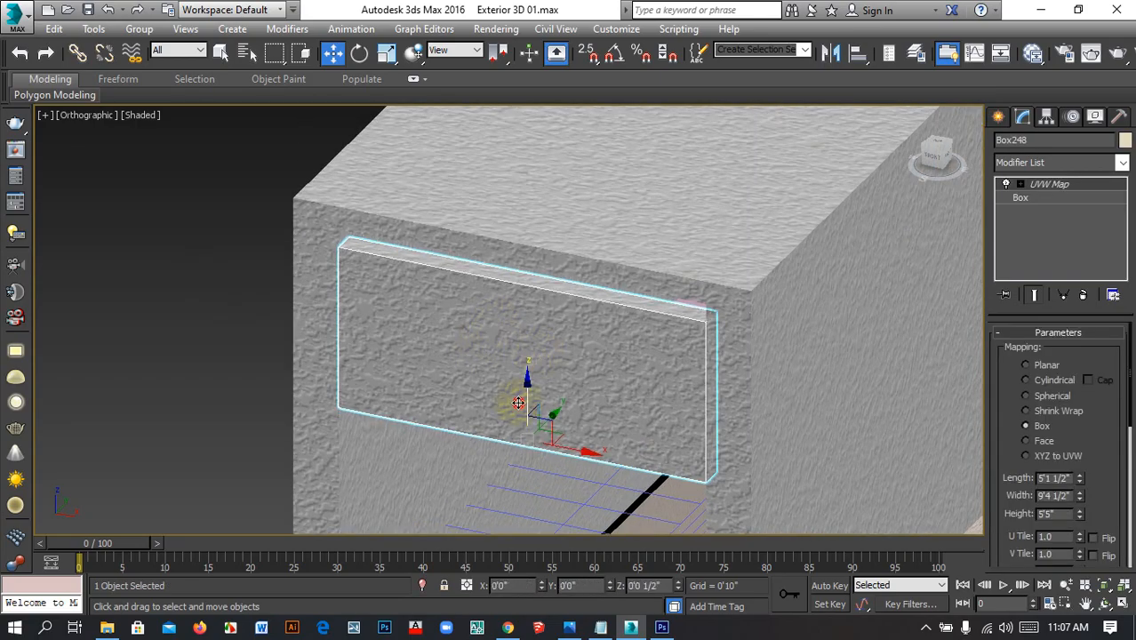
scroll(663, 330, up, 3)
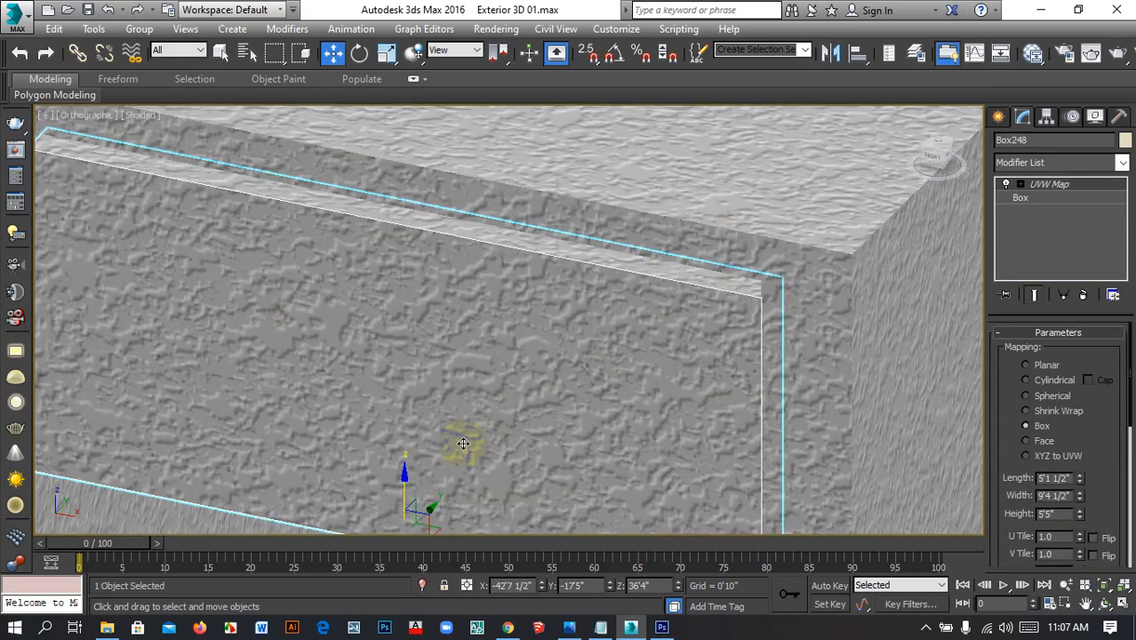
drag(403, 484, 409, 468)
scroll(668, 274, down, 5)
click(344, 263)
Select the tall stairwell sliding window and raise its height to 27'0" to reach the wall panel
middle_drag(618, 283, 489, 197)
click(503, 431)
scroll(500, 392, down, 6)
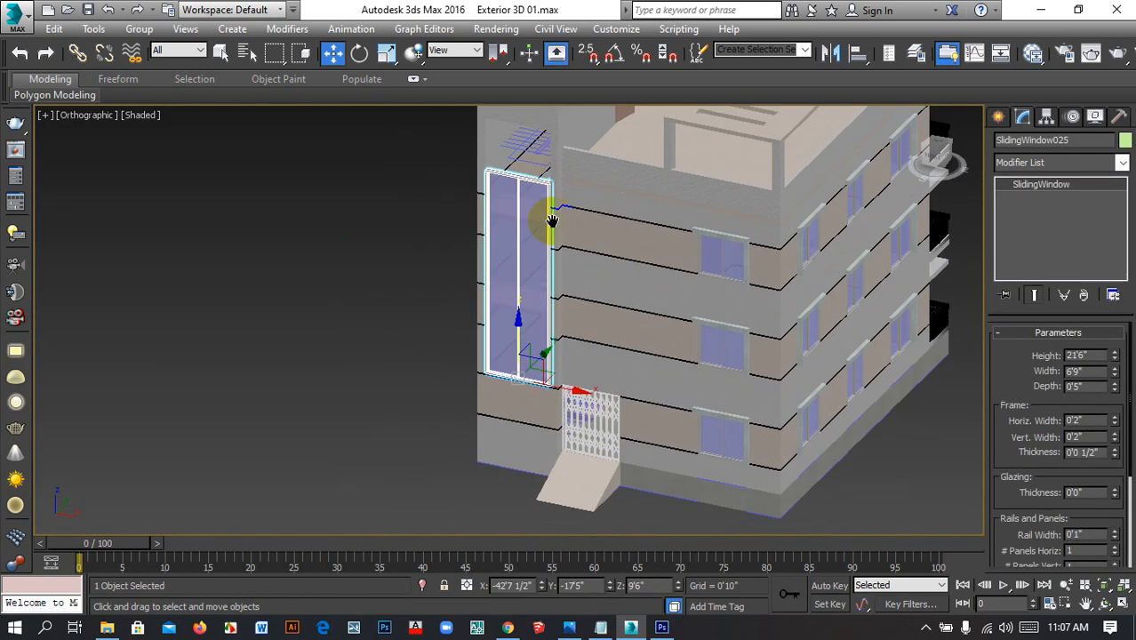
middle_drag(496, 392, 485, 406)
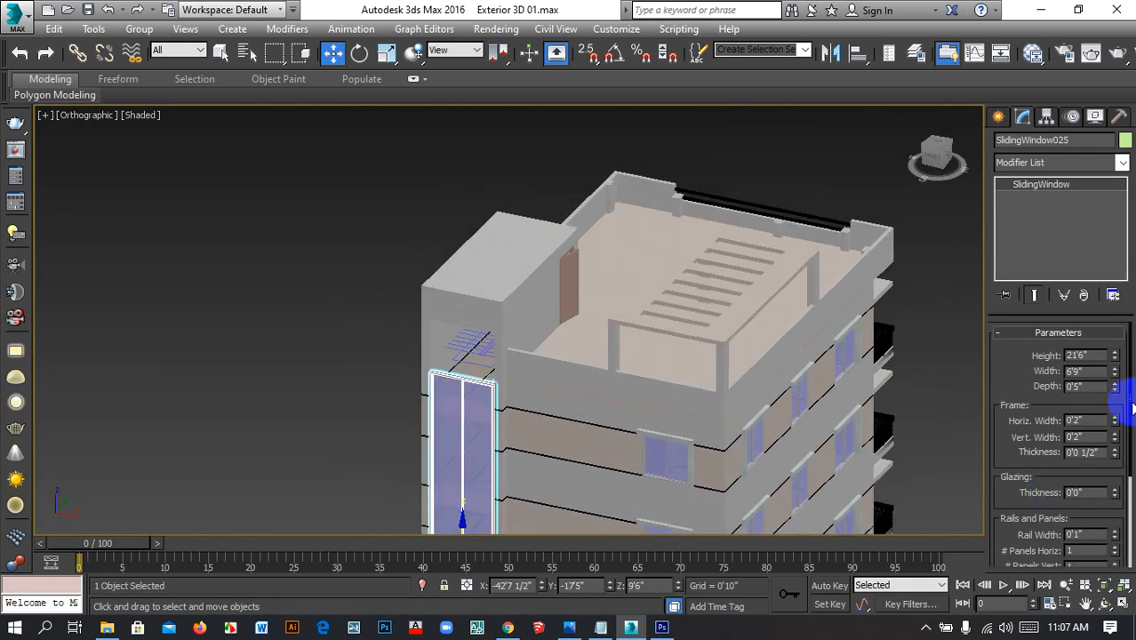
click(1113, 352)
scroll(588, 337, up, 10)
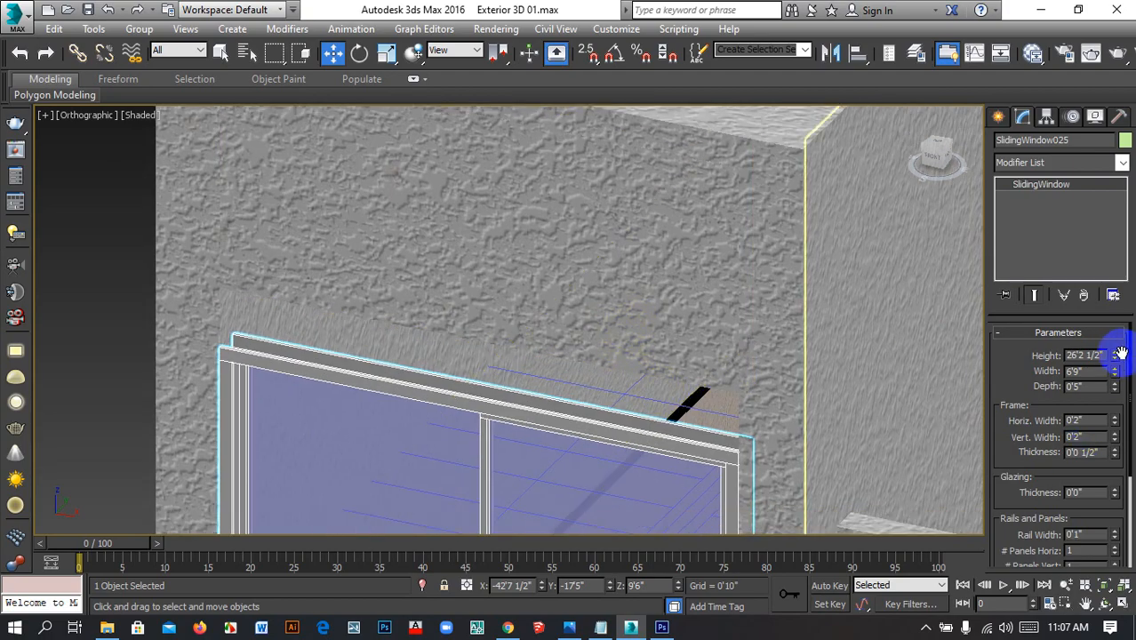
drag(1121, 353, 1122, 355)
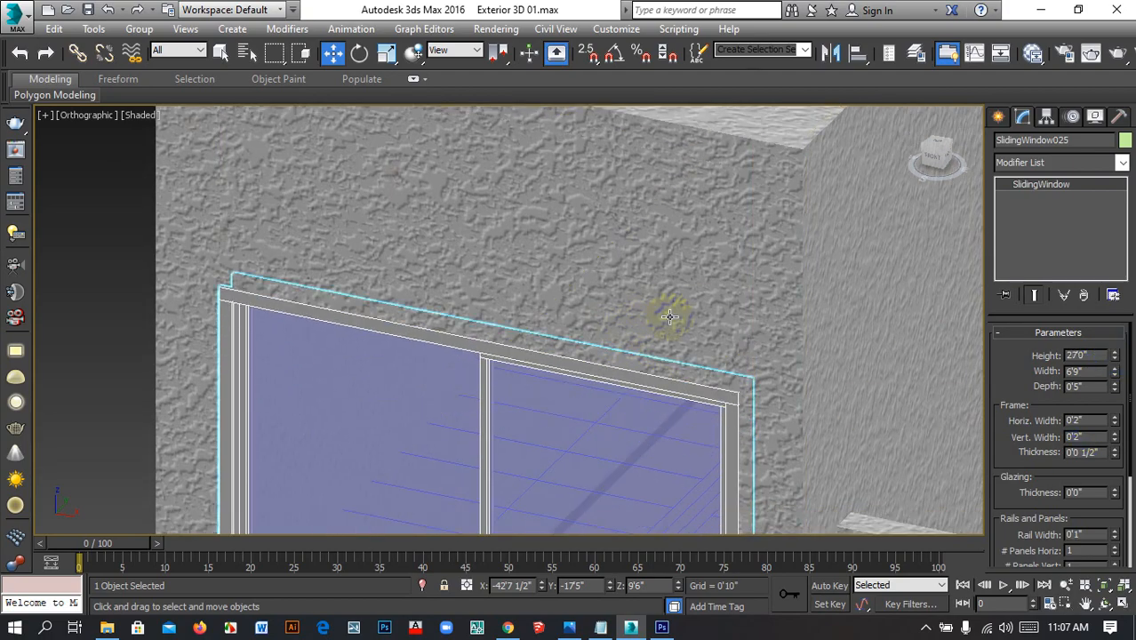
Switch to the Front view in wireframe and examine where the stairwell window's top edge meets the wall panel
scroll(669, 317, down, 5)
mouse_move(500, 375)
alt+middle_down()
mouse_move(545, 353)
mouse_move(547, 322)
mouse_move(483, 331)
mouse_move(458, 363)
mouse_move(571, 359)
mouse_move(538, 325)
alt+middle_up()
click(922, 172)
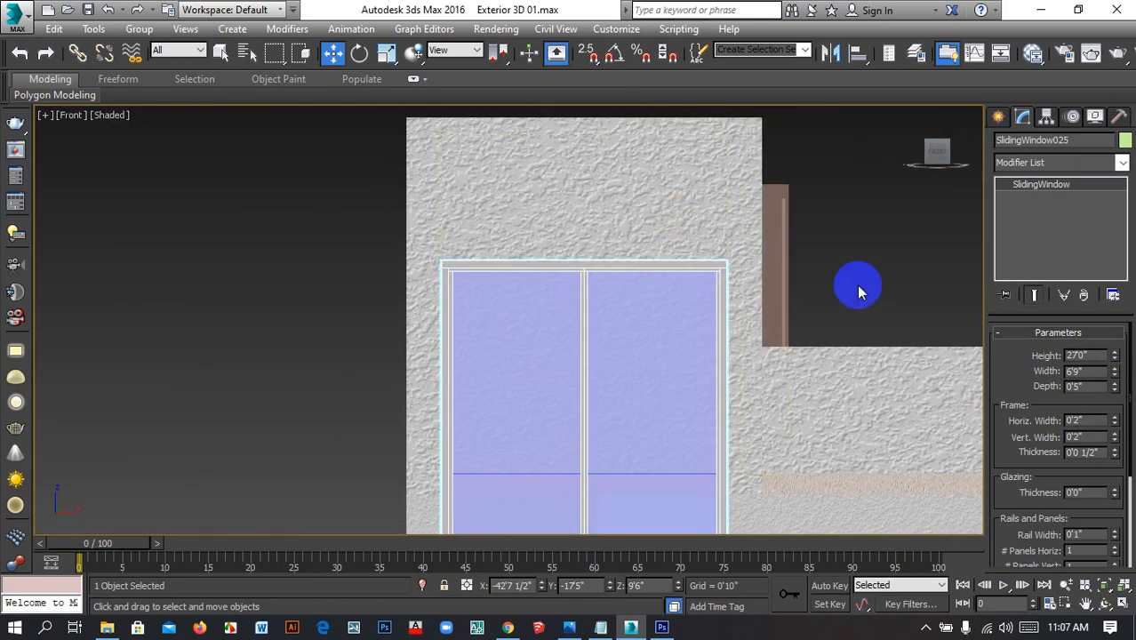
key(F3)
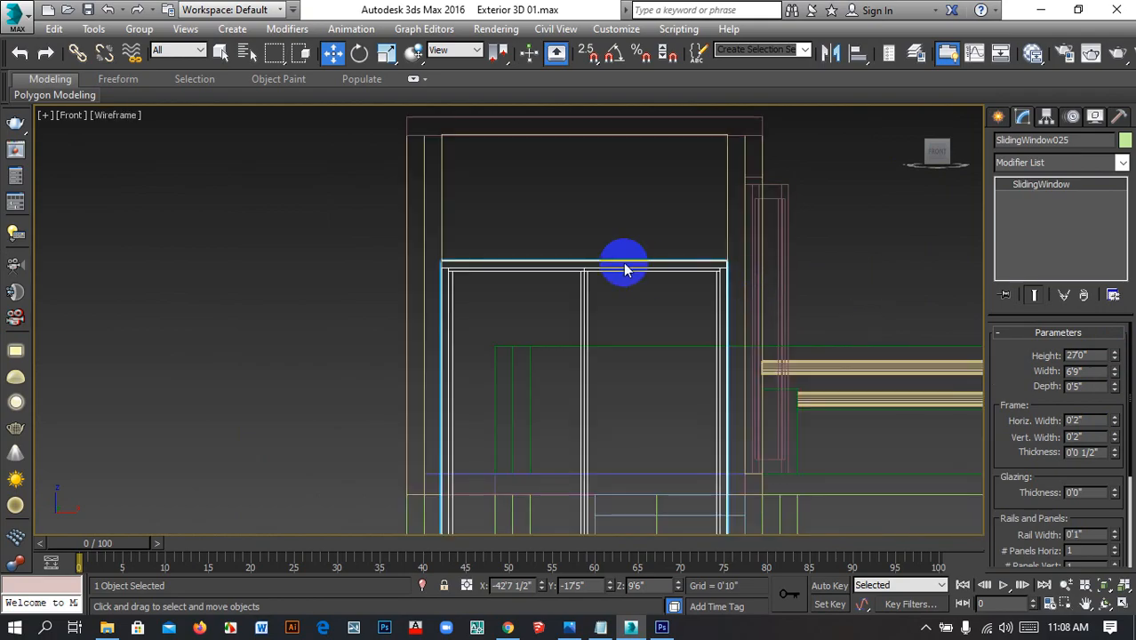
click(612, 241)
scroll(639, 272, up, 6)
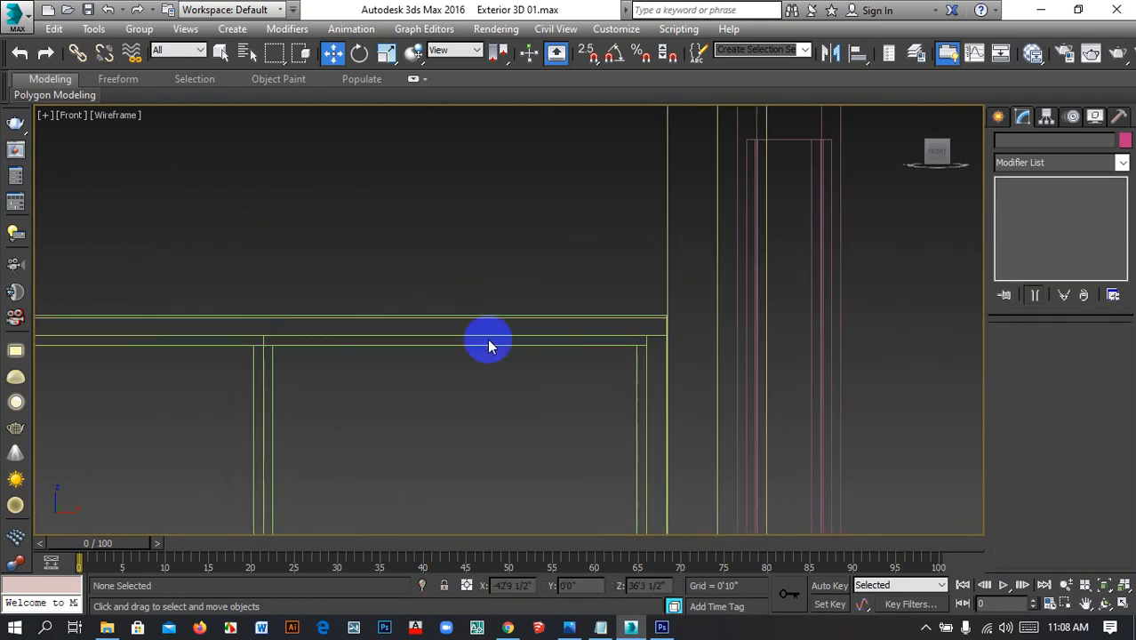
scroll(640, 325, up, 5)
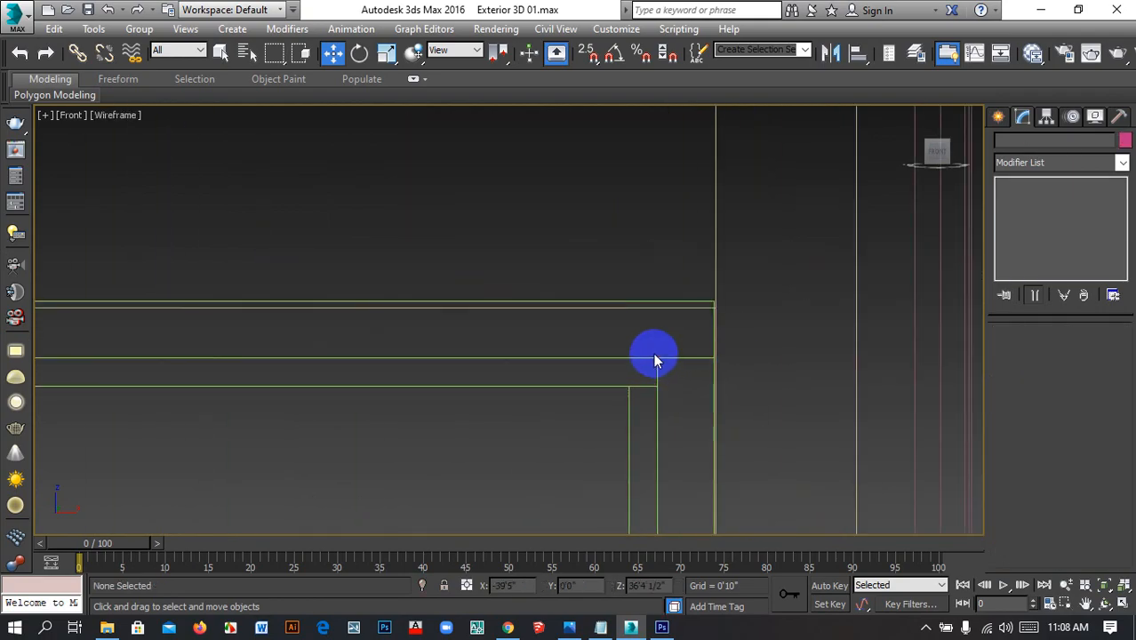
Select the tall stairwell sliding window and set its height to 27'0"
click(625, 394)
double_click(1088, 373)
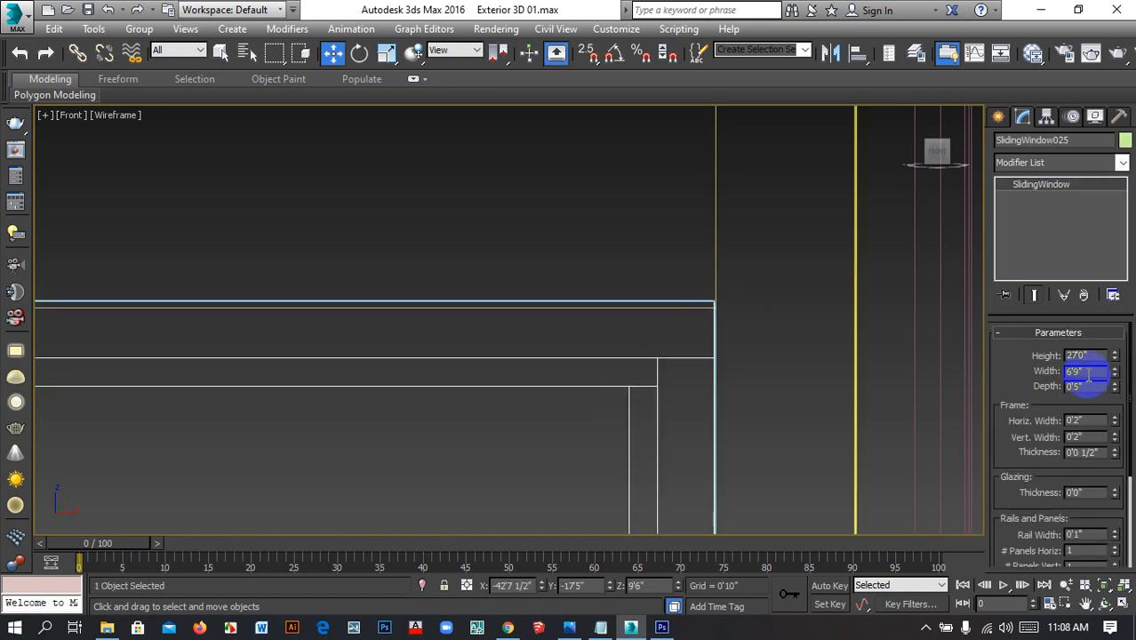
double_click(1098, 355)
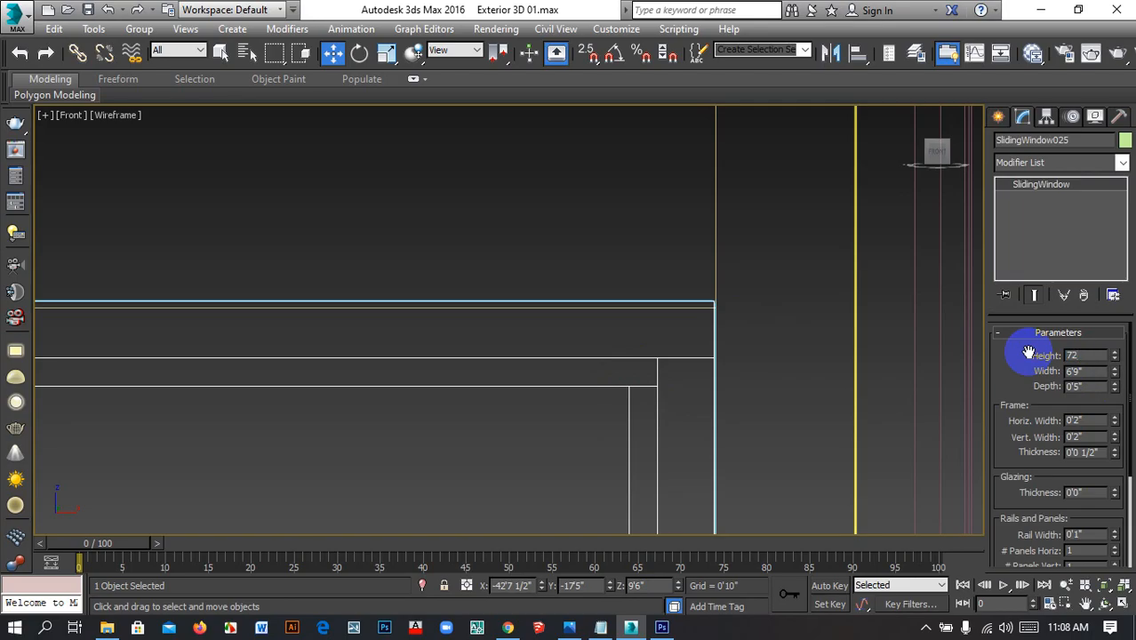
text(72)
key(Return)
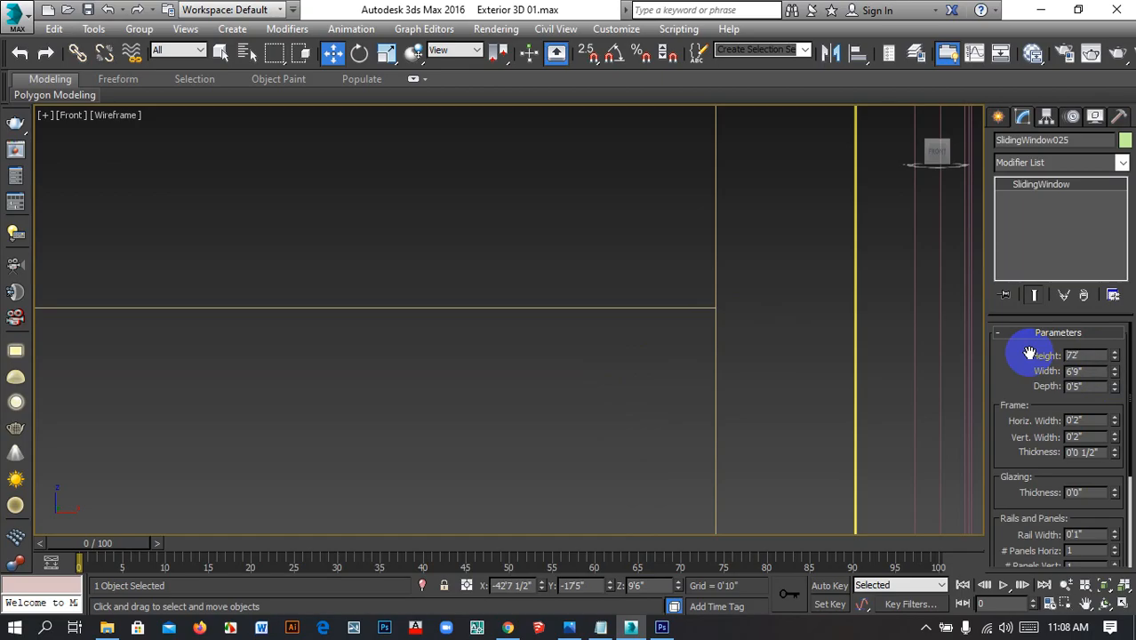
double_click(1090, 355)
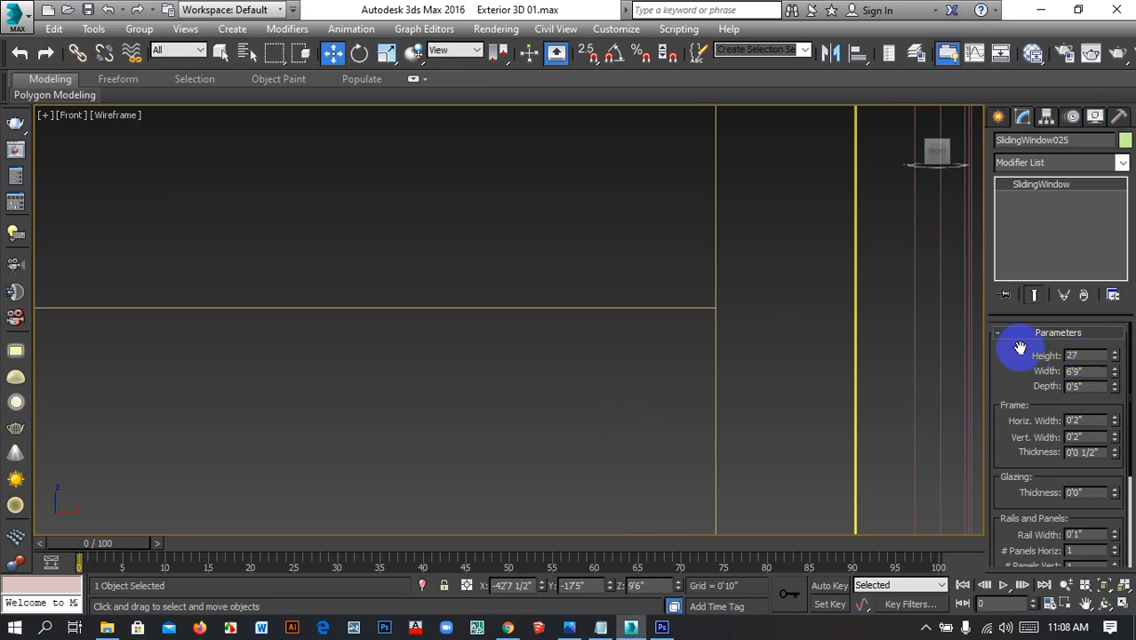
key(Return)
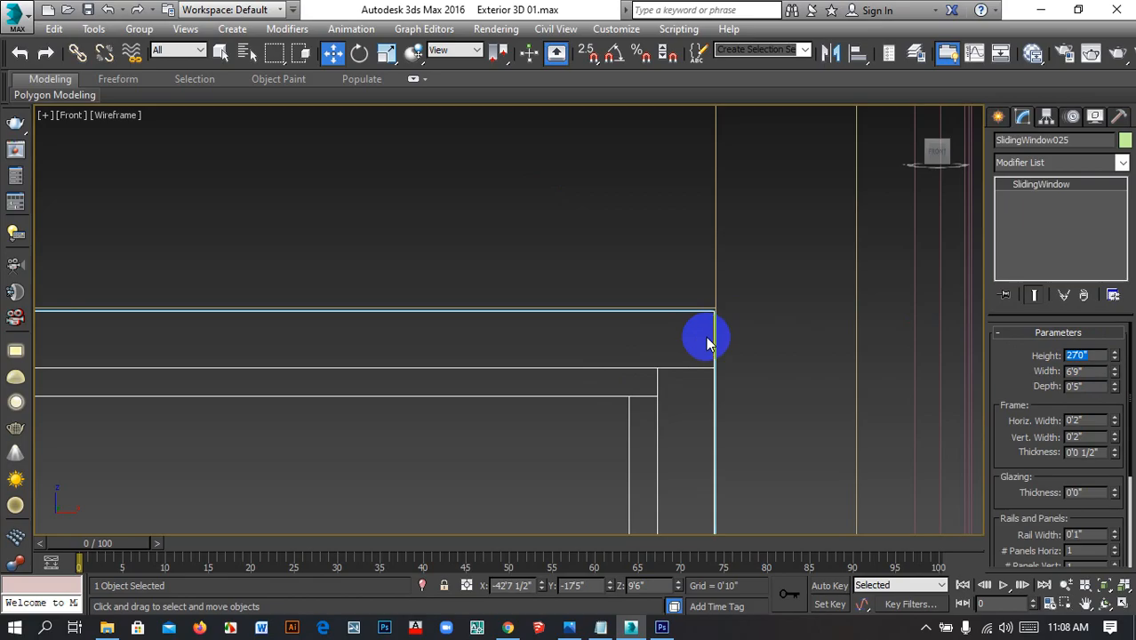
Fine-tune the stairwell window's height to 27'0 1/2" to meet the wall panel, and clear the selection
scroll(710, 335, up, 3)
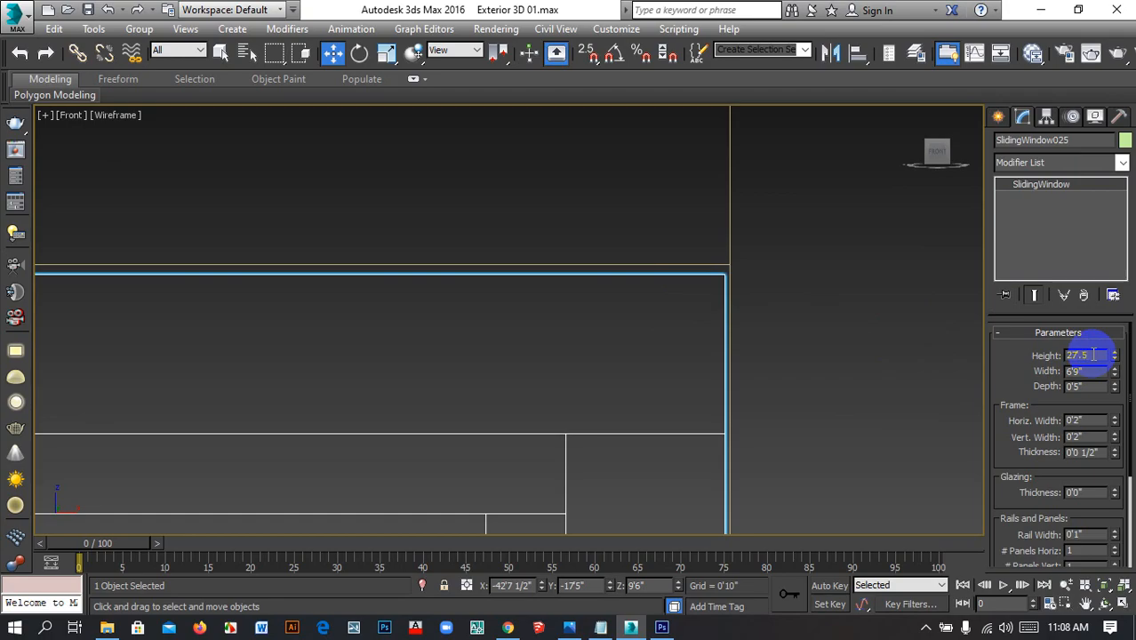
key(Return)
scroll(667, 346, down, 2)
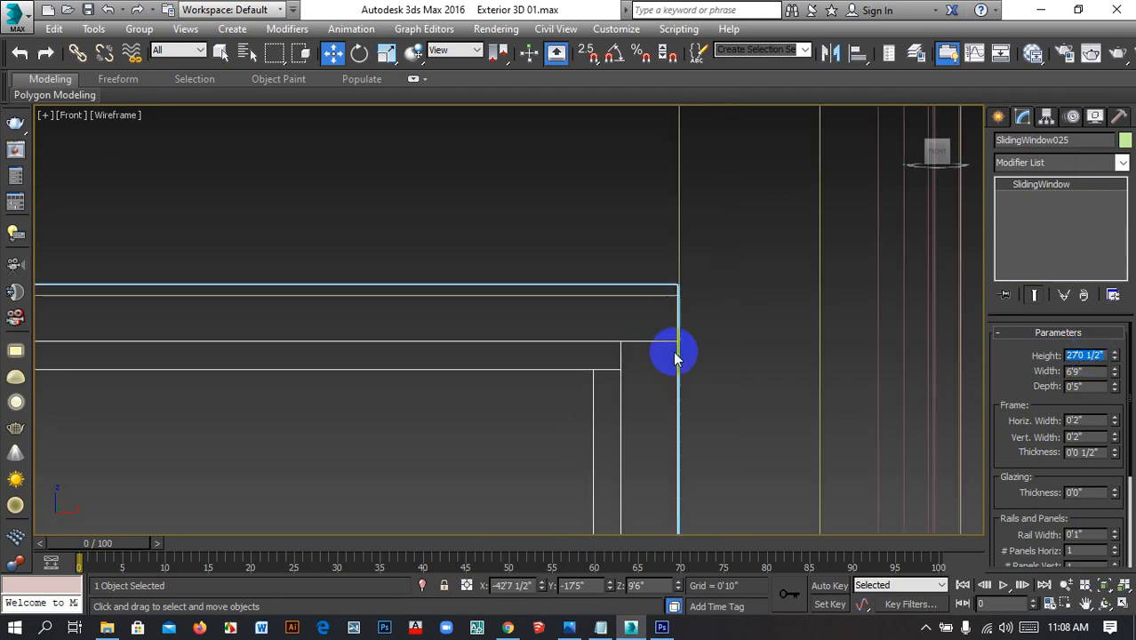
scroll(700, 342, down, 2)
scroll(699, 344, down, 3)
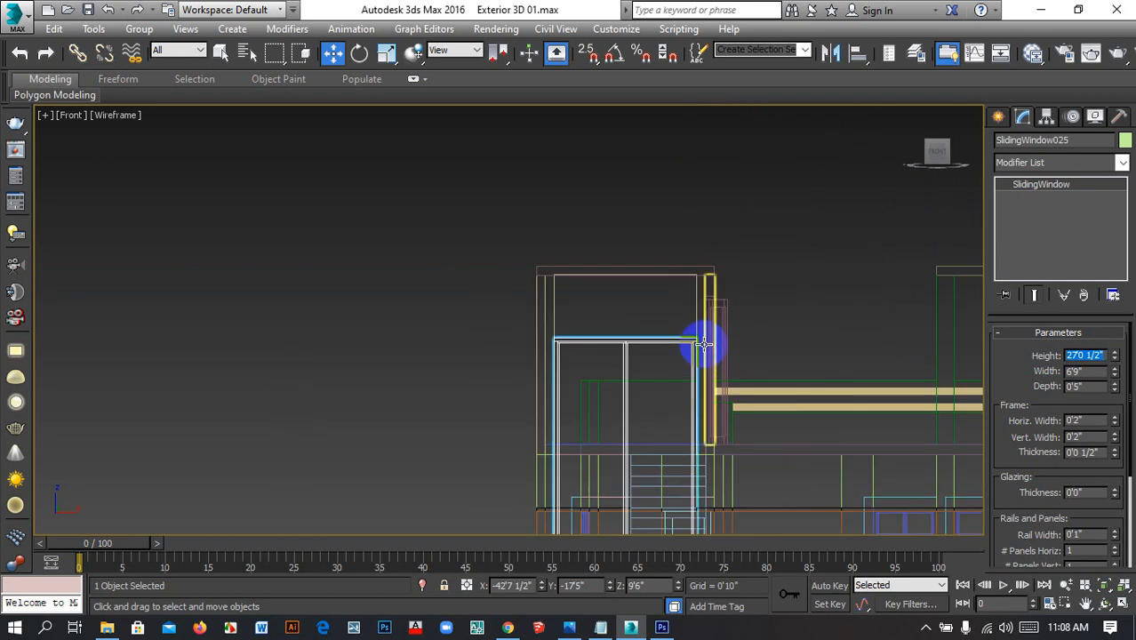
scroll(711, 266, down, 4)
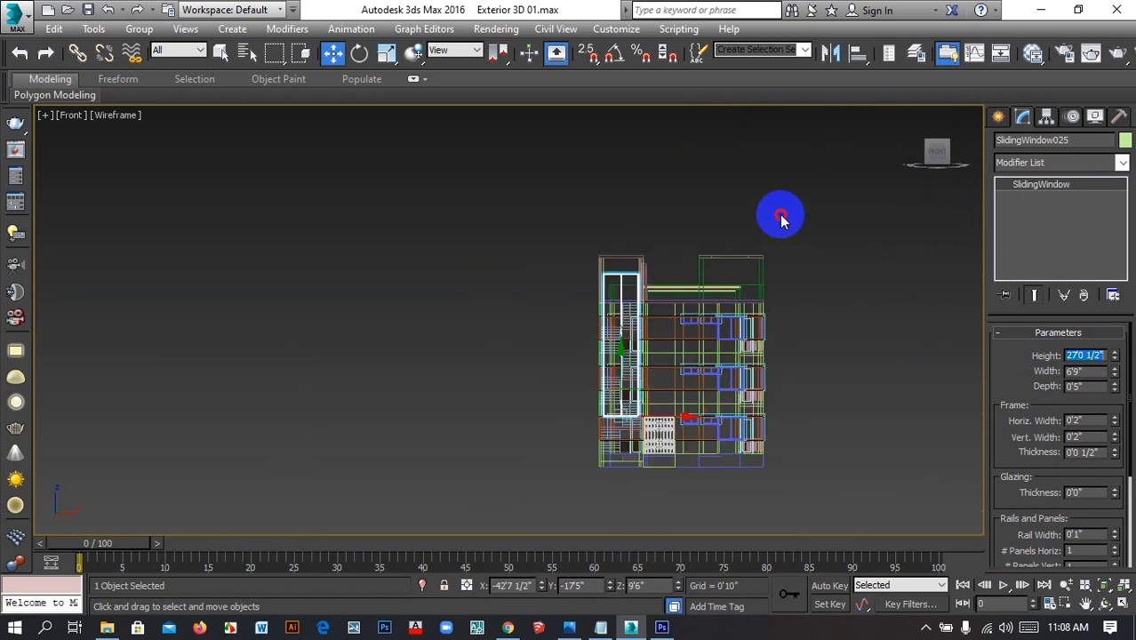
click(781, 219)
Switch to shaded display and examine the stair tower, roof and front facade windows from several angles
key(F3)
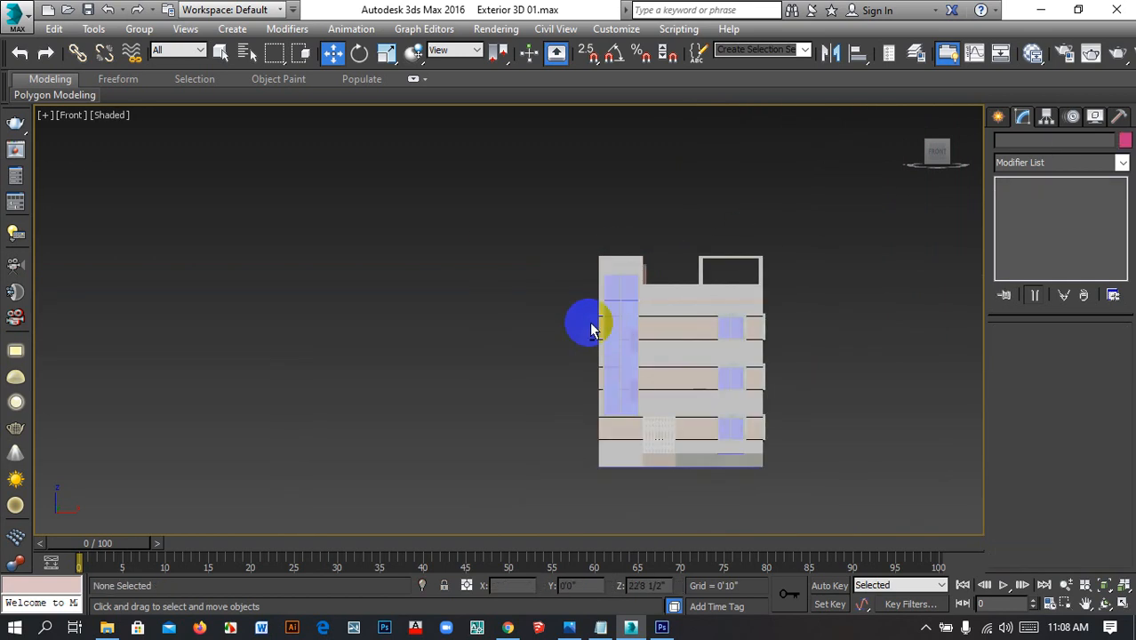
alt+middle_drag(591, 329, 495, 388)
scroll(498, 385, up, 5)
middle_drag(550, 358, 480, 160)
scroll(555, 414, down, 2)
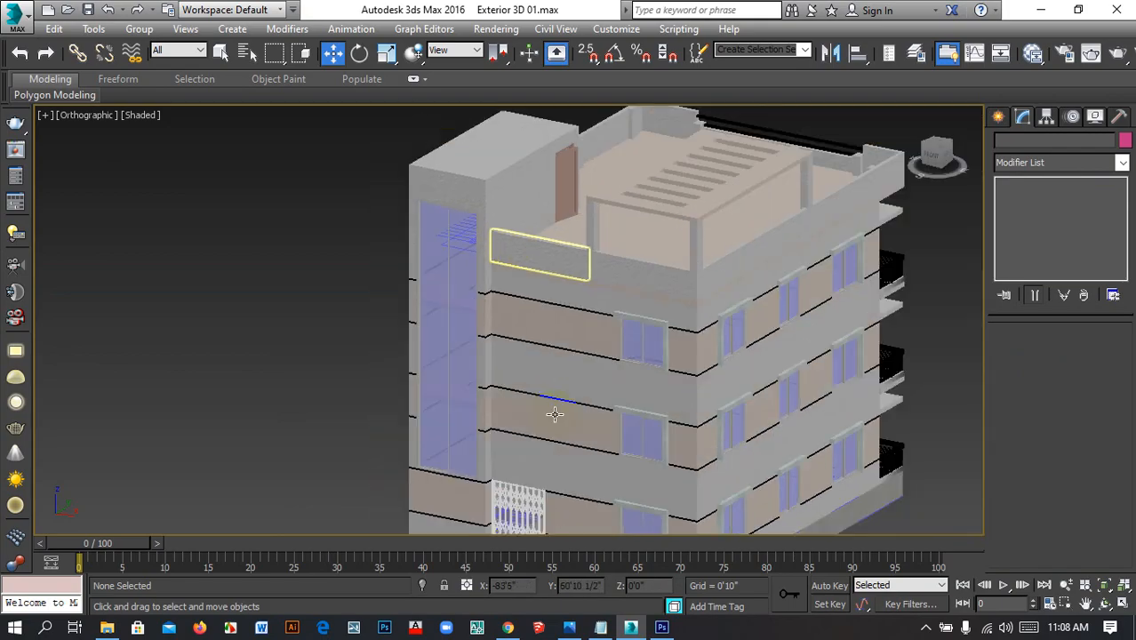
scroll(554, 415, down, 3)
alt+middle_drag(555, 415, 680, 391)
scroll(622, 373, down, 5)
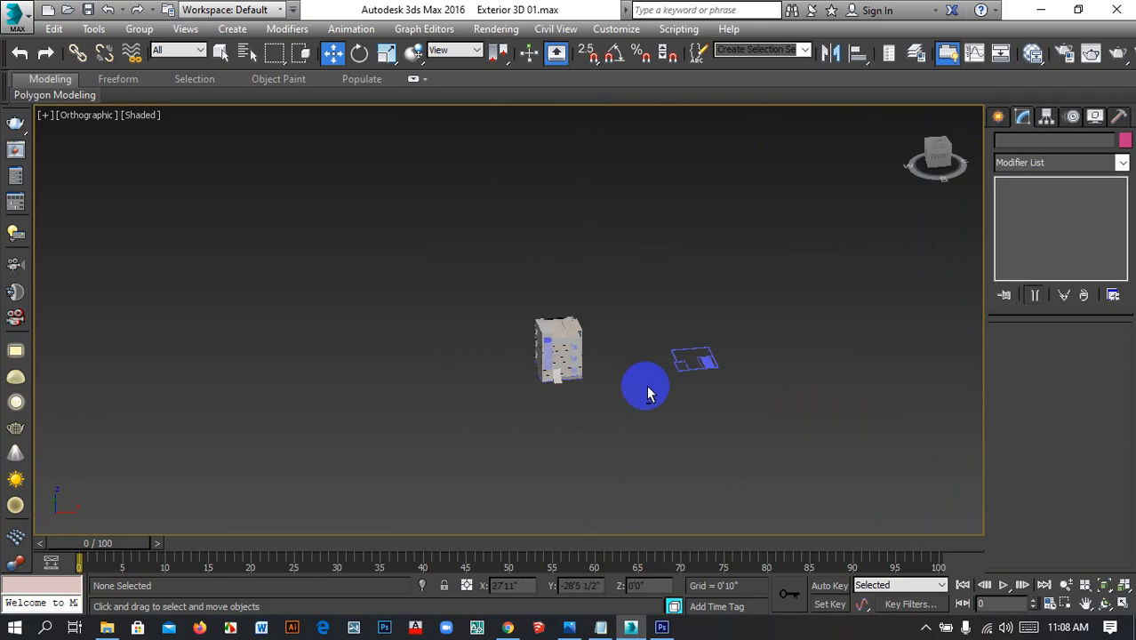
scroll(548, 357, up, 8)
alt+middle_drag(576, 441, 624, 428)
scroll(502, 375, down, 5)
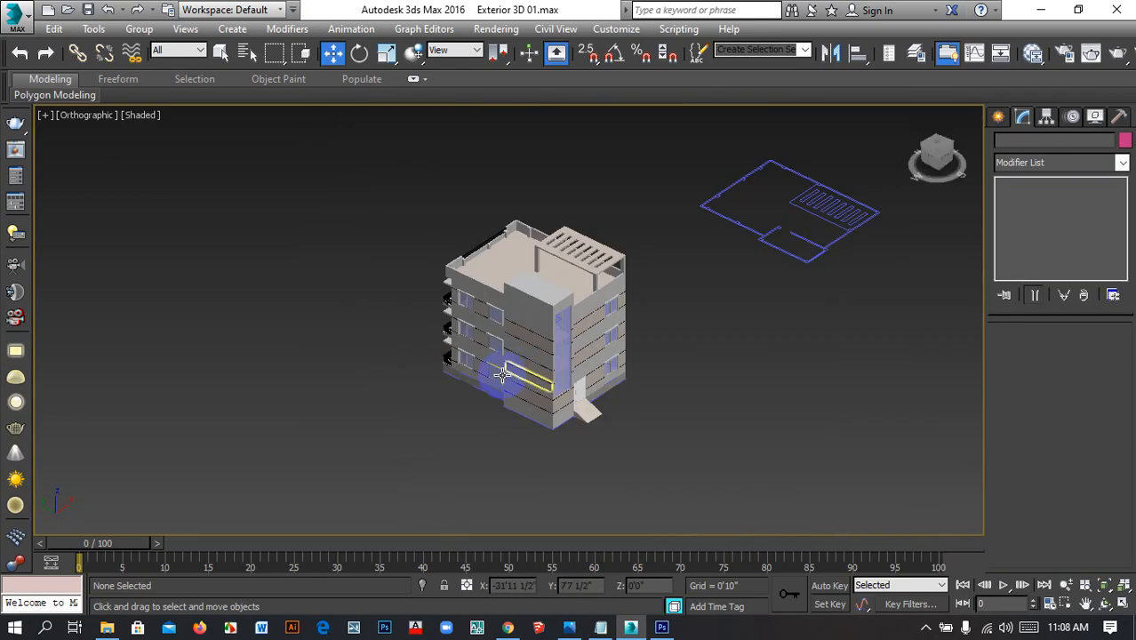
alt+middle_drag(502, 375, 525, 345)
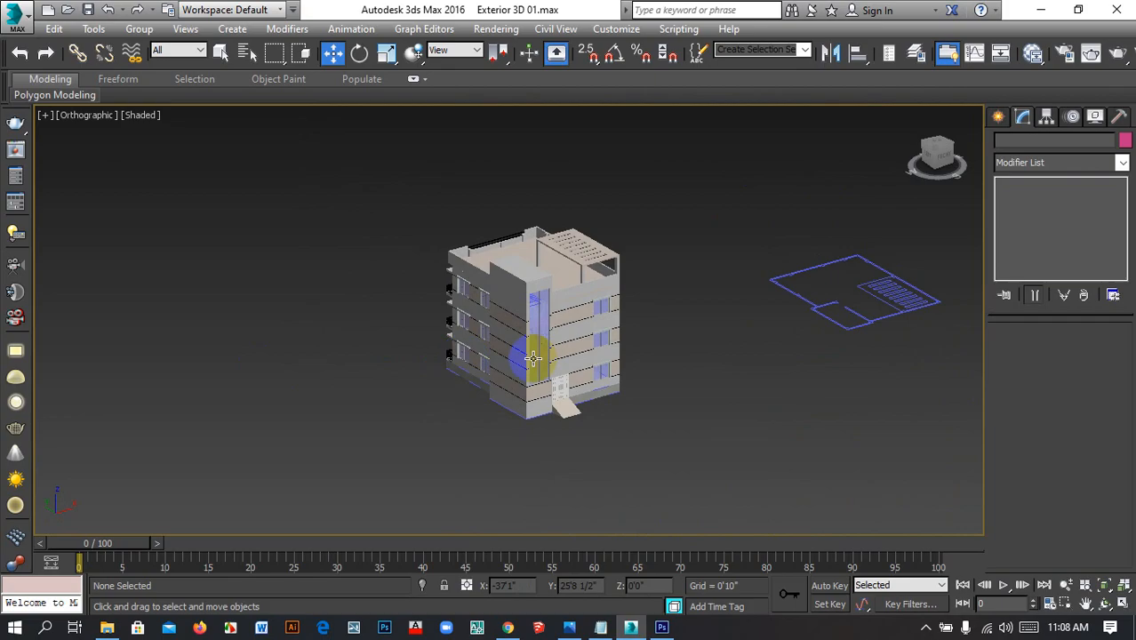
scroll(590, 402, up, 5)
alt+middle_drag(590, 401, 498, 389)
scroll(553, 381, up, 3)
scroll(430, 314, down, 3)
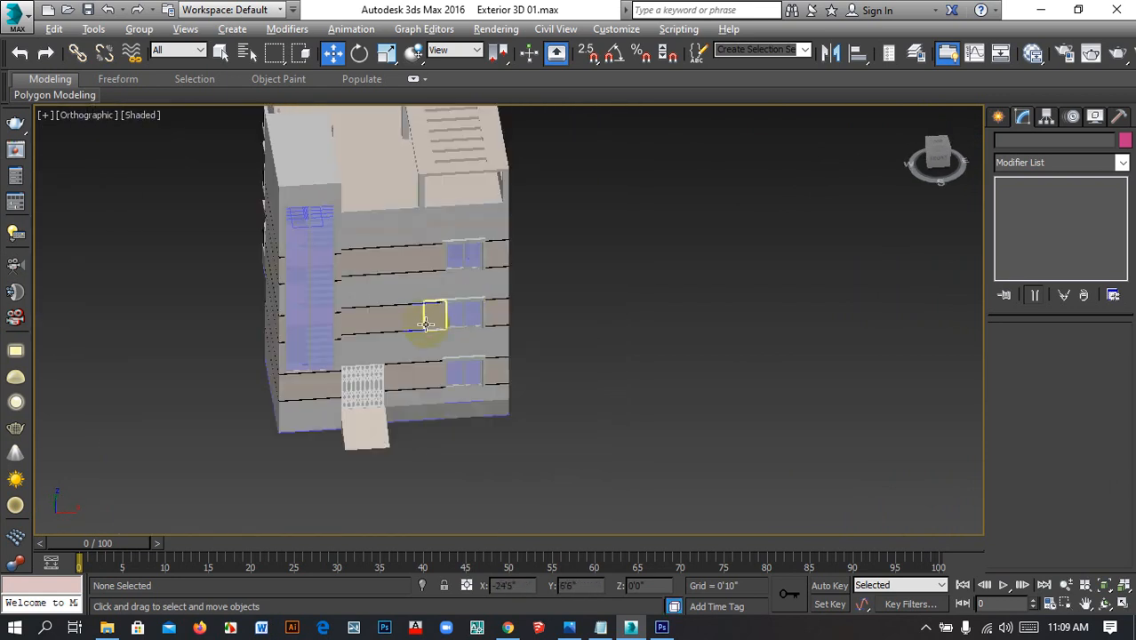
mouse_move(430, 315)
alt+middle_down()
mouse_move(386, 317)
mouse_move(391, 291)
mouse_move(393, 309)
mouse_move(411, 309)
alt+middle_up()
scroll(418, 350, up, 3)
alt+middle_drag(418, 350, 428, 289)
scroll(429, 288, down, 3)
alt+middle_drag(456, 362, 467, 337)
scroll(468, 337, up, 1)
scroll(467, 337, down, 1)
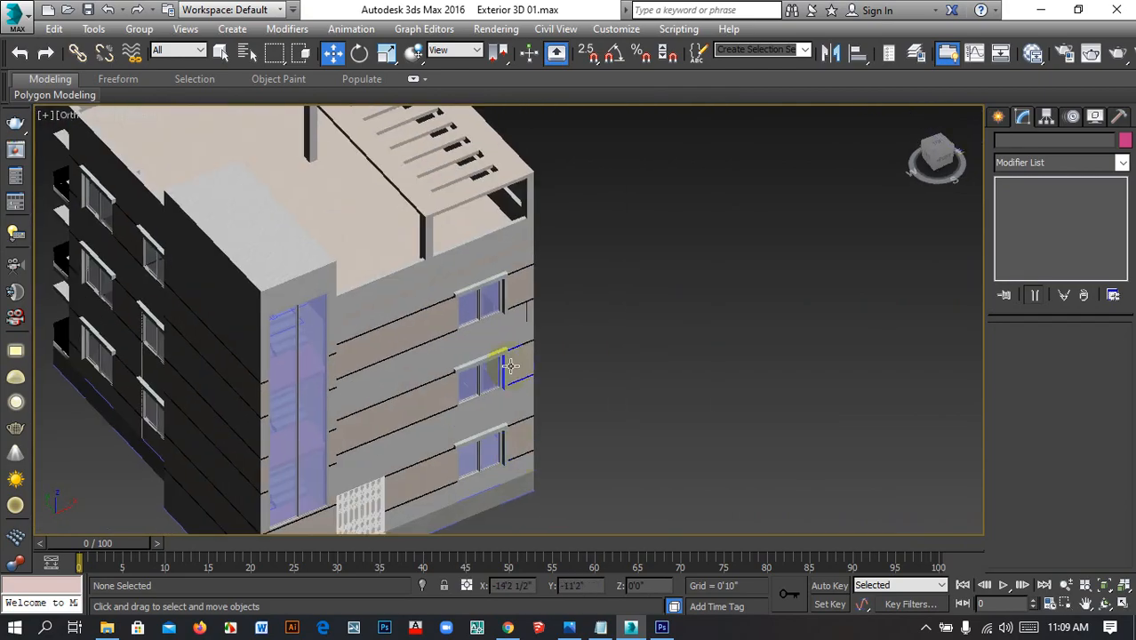
Delete the side fin and the top ledge around the middle-floor window on the front facade
scroll(520, 431, down, 2)
scroll(508, 355, up, 5)
click(520, 296)
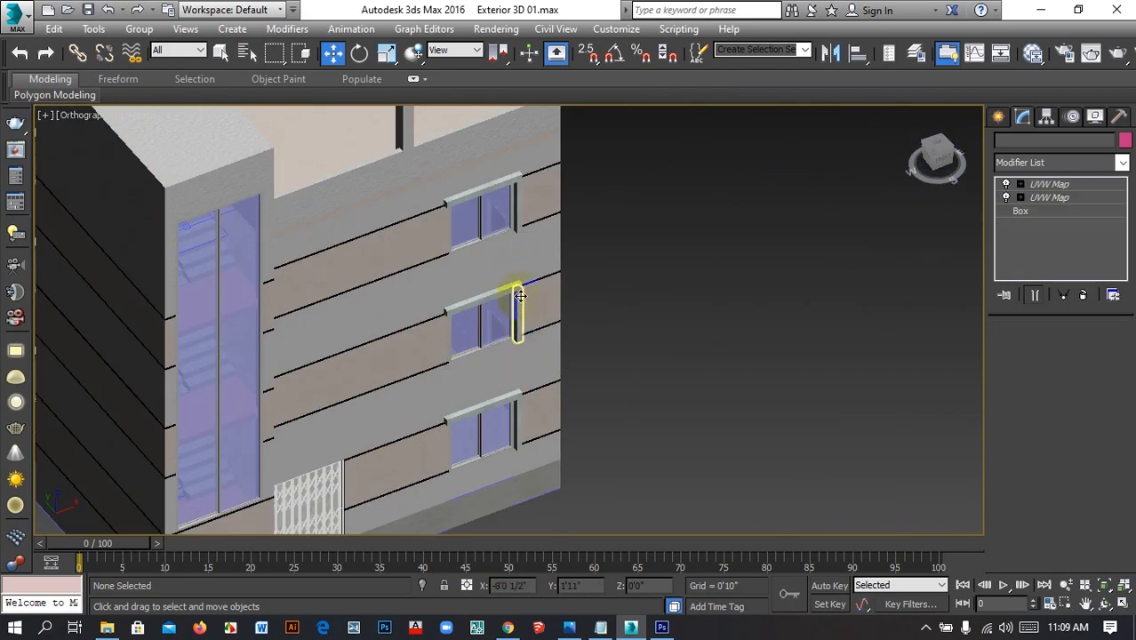
scroll(518, 296, up, 2)
key(Delete)
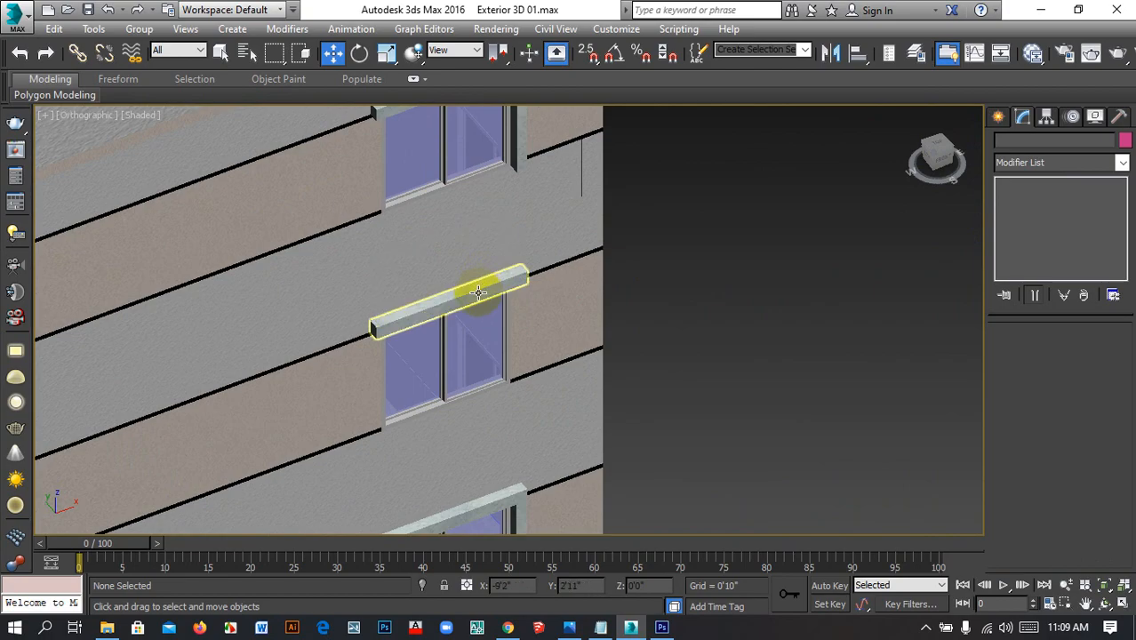
click(477, 289)
key(Delete)
Delete the top ledge and the side fin around the lowest window on the front facade
scroll(476, 288, down, 3)
scroll(480, 356, up, 4)
click(487, 383)
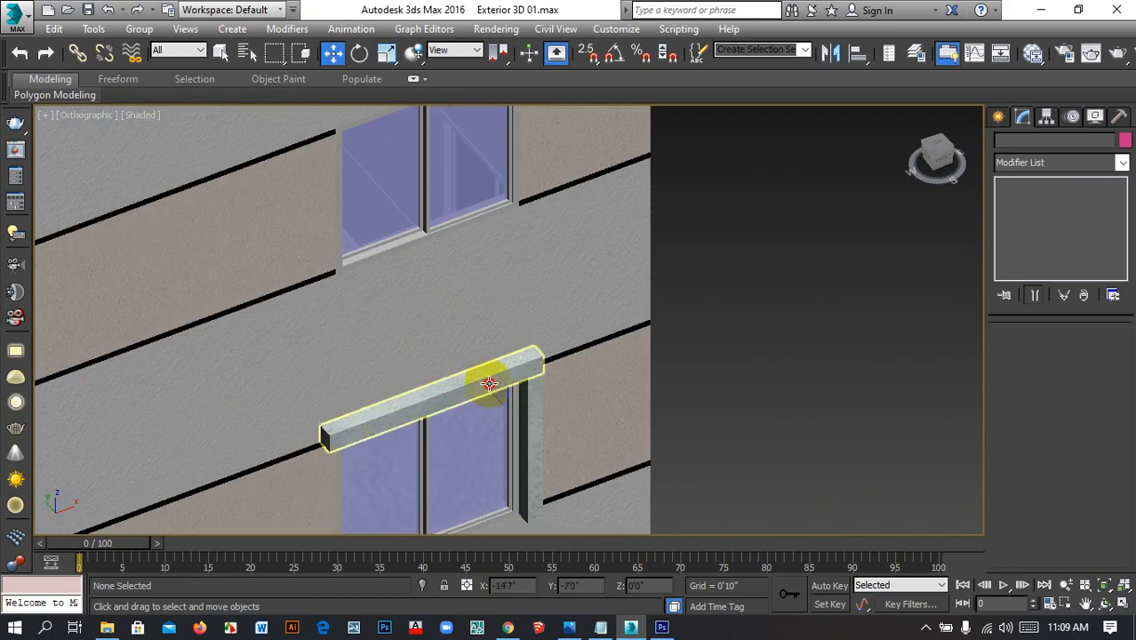
key(Delete)
click(534, 396)
key(Delete)
Delete the side fin and the top ledge around the top-floor window on the front facade
scroll(534, 397, down, 3)
scroll(453, 250, up, 3)
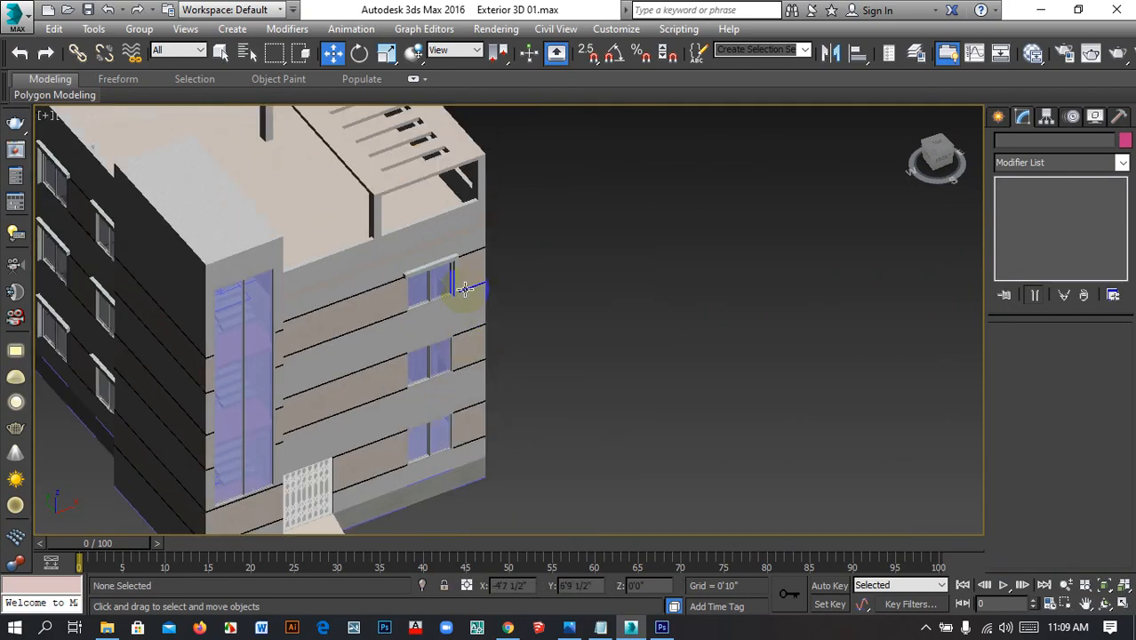
click(453, 250)
key(Delete)
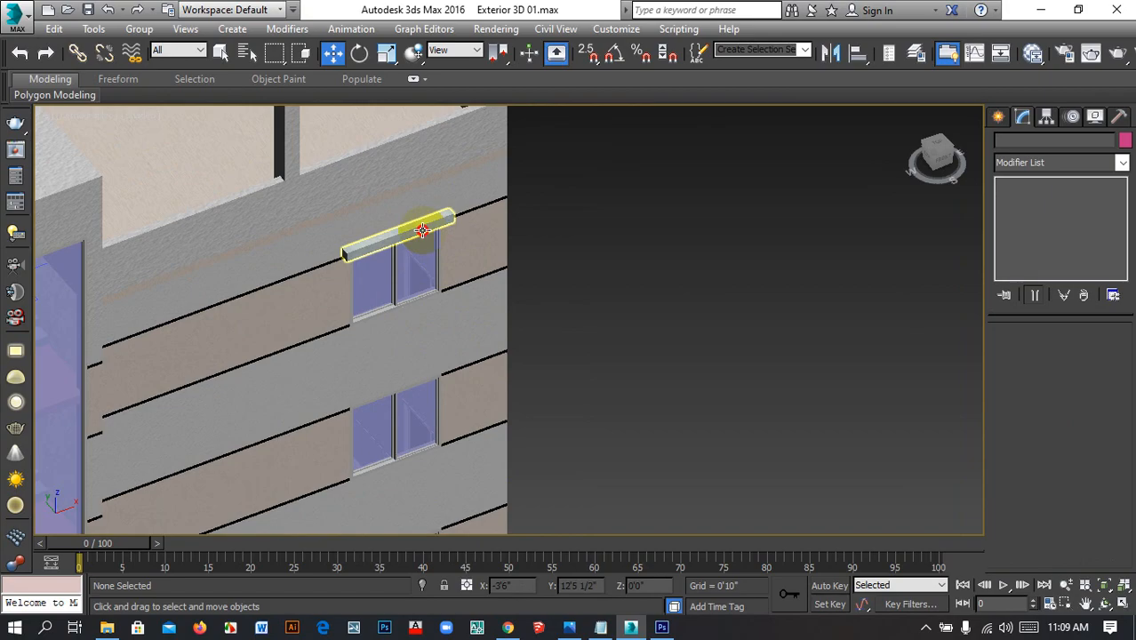
click(400, 234)
key(Delete)
click(422, 307)
key(Delete)
click(586, 414)
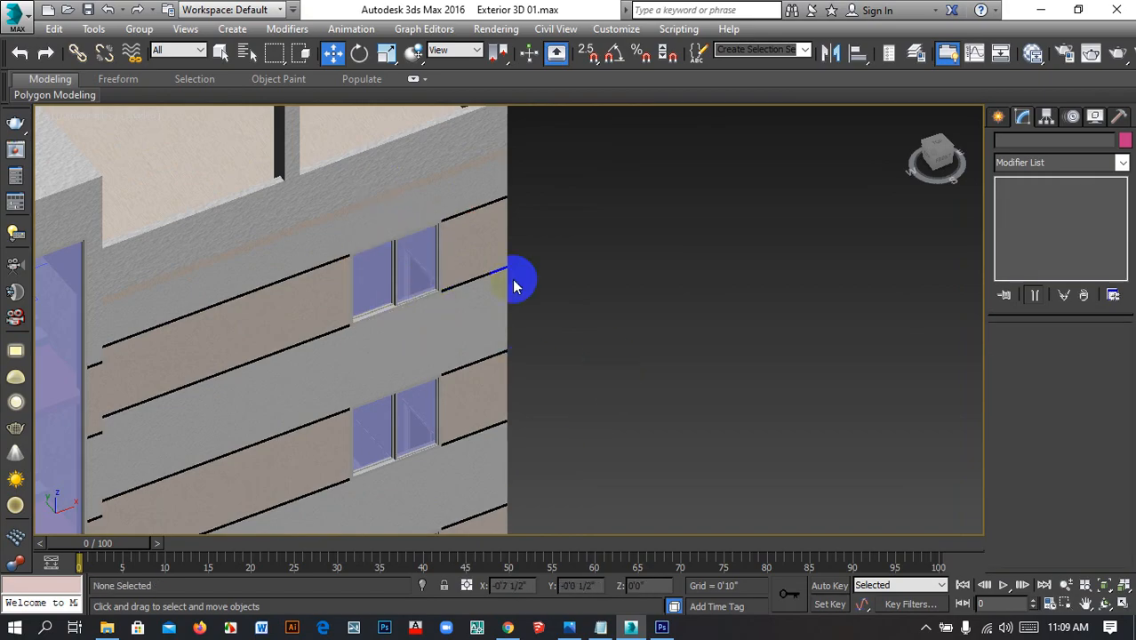
Select the roof slab Line035, check the base Line level of its modifier stack, and clear the selection
middle_drag(596, 392, 583, 371)
scroll(582, 371, down, 3)
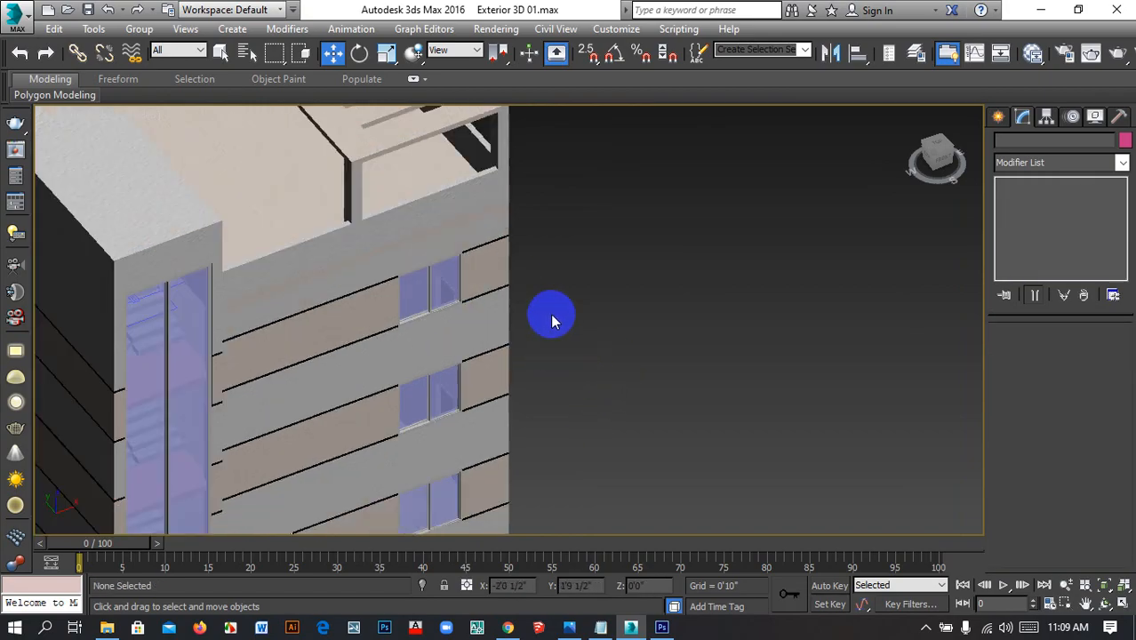
middle_drag(551, 320, 557, 474)
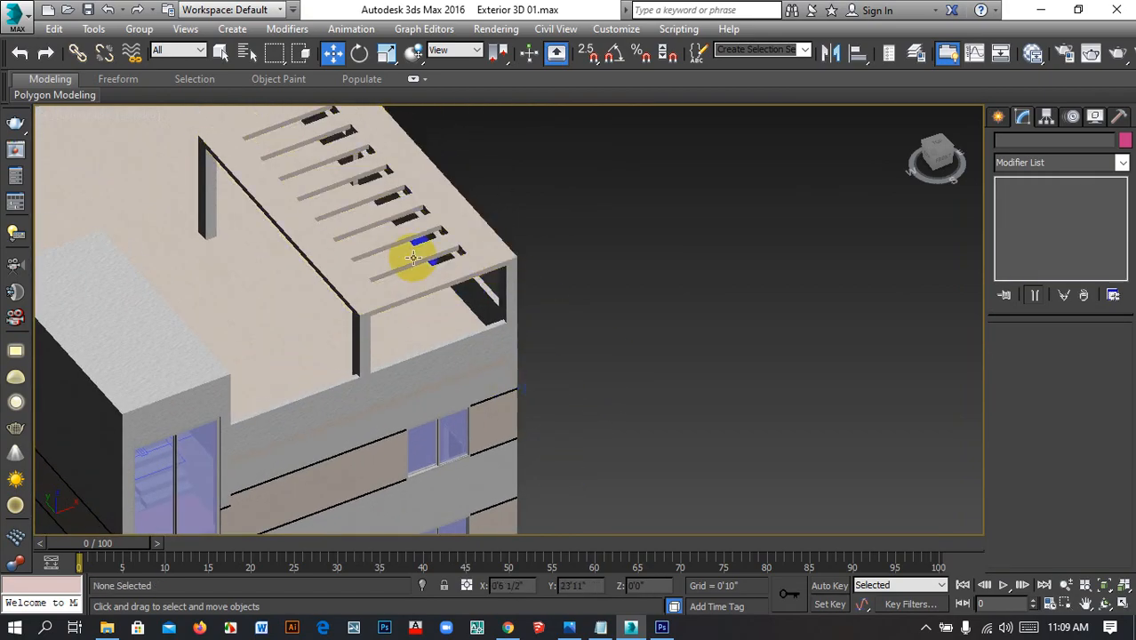
middle_drag(609, 400, 733, 345)
click(405, 302)
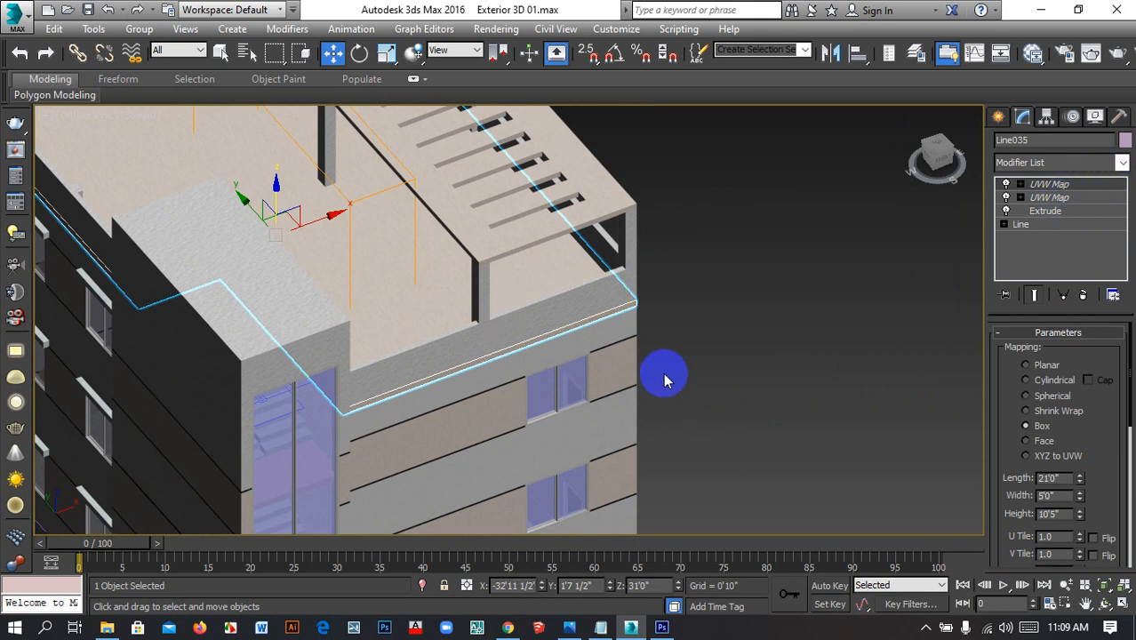
click(1057, 226)
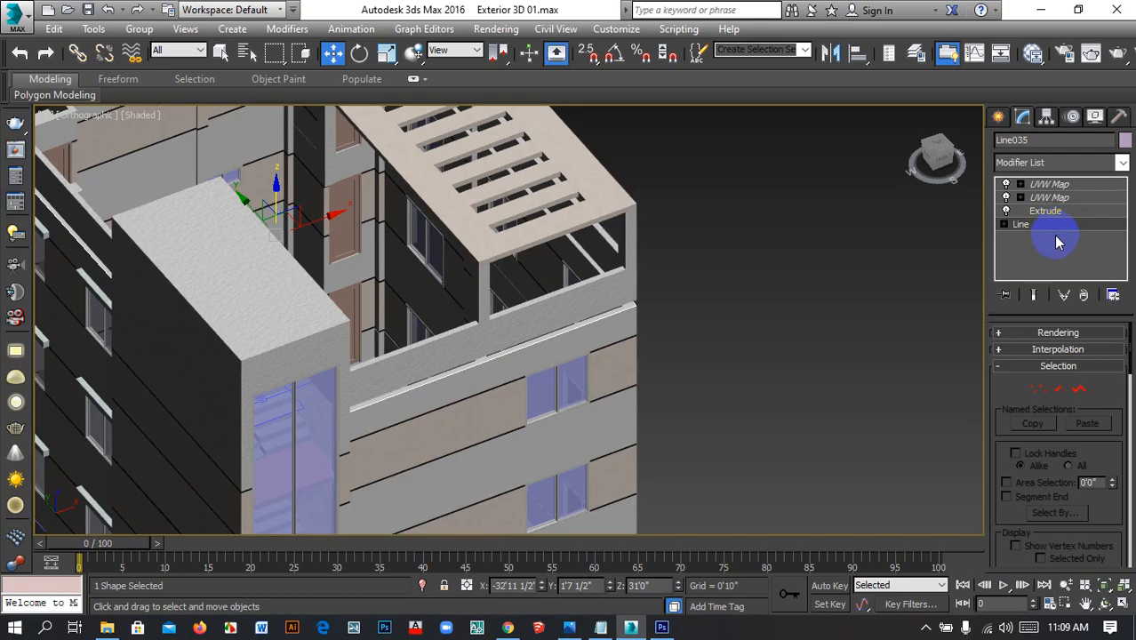
click(901, 297)
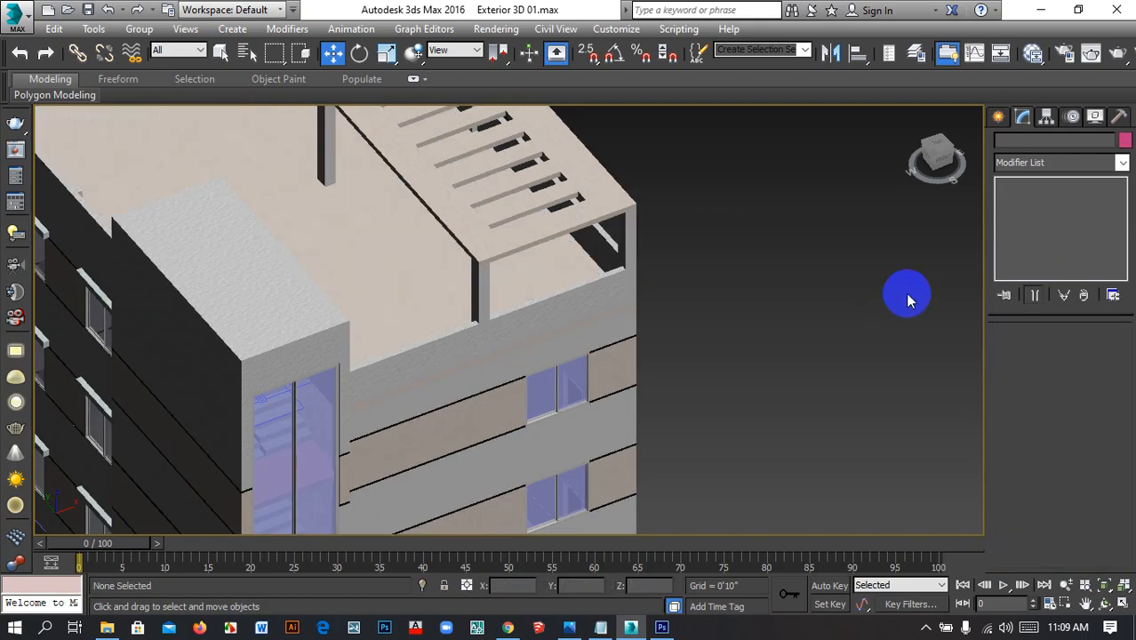
Reselect the roof slab Line035 and turn on the modifier shortcut buttons above its modifier stack
click(380, 277)
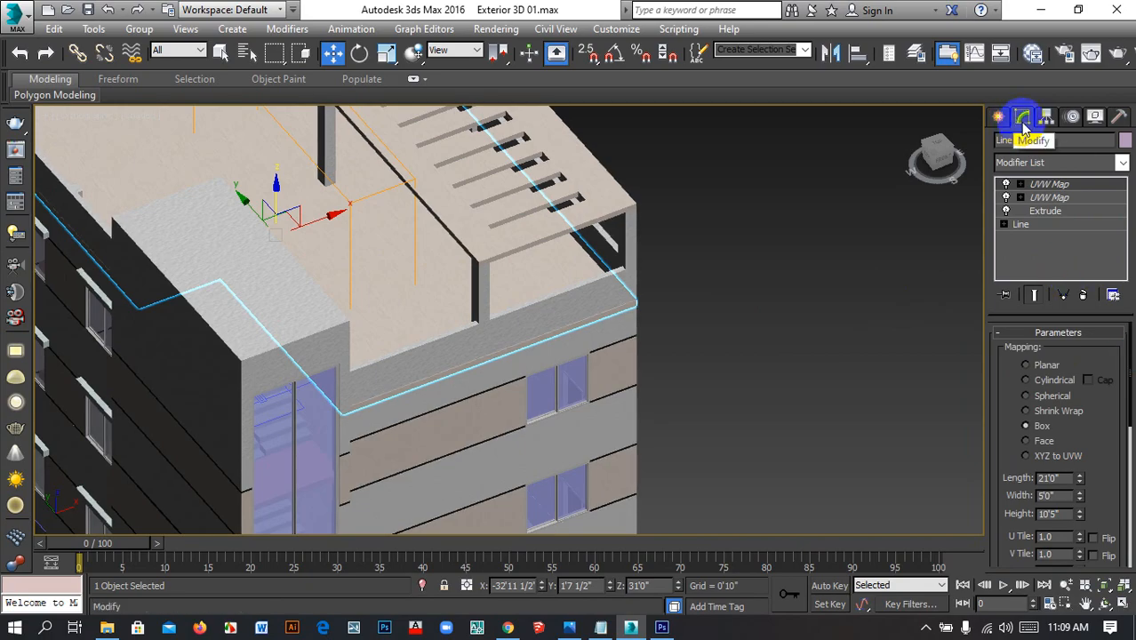
click(1113, 296)
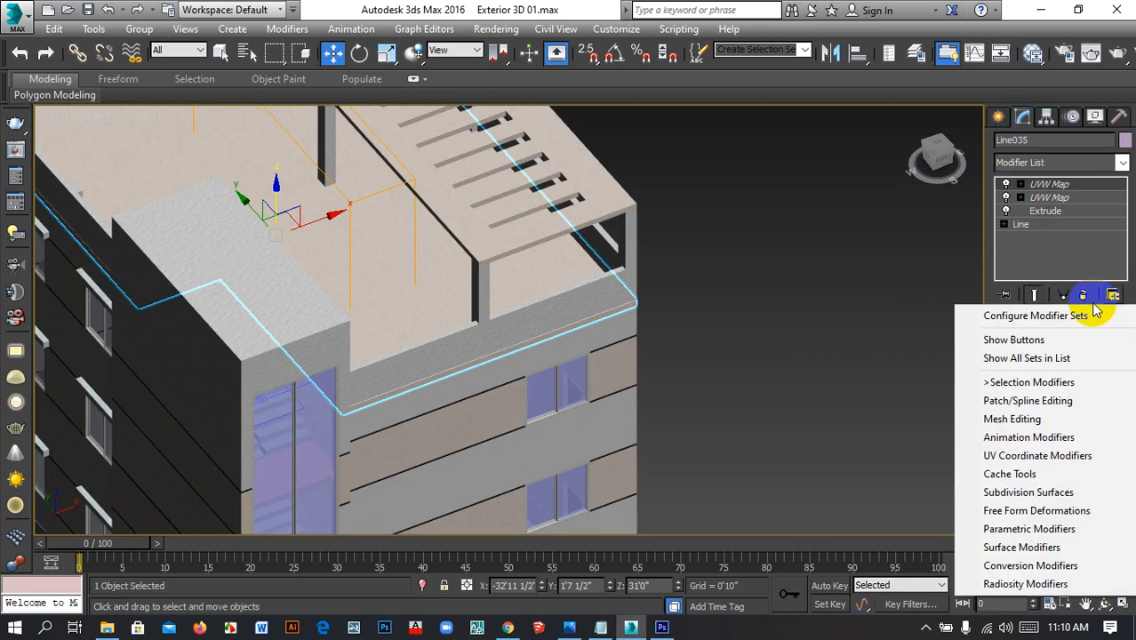
click(1022, 332)
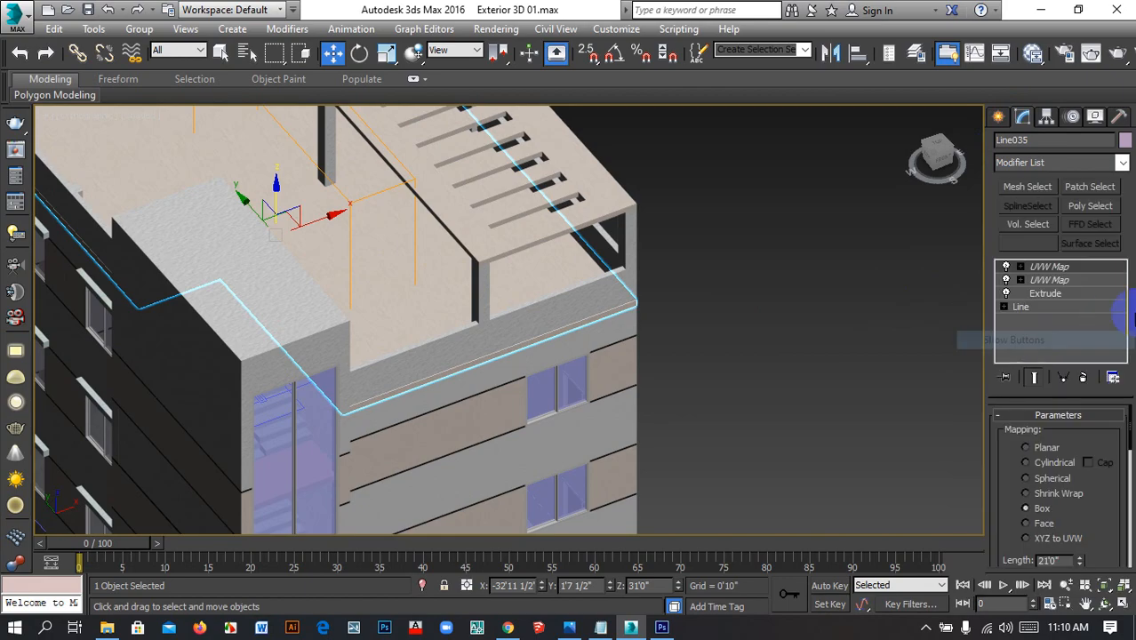
Configure a modifier set with four buttons and assign Edit Mesh and Edit Poly to the first column
click(1111, 379)
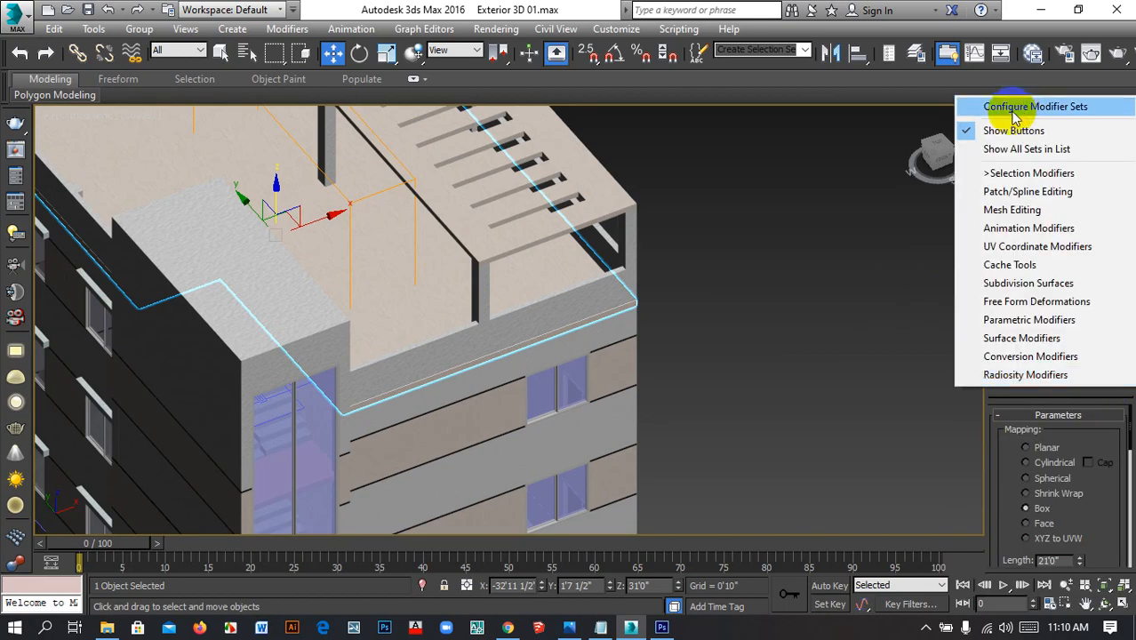
click(1014, 108)
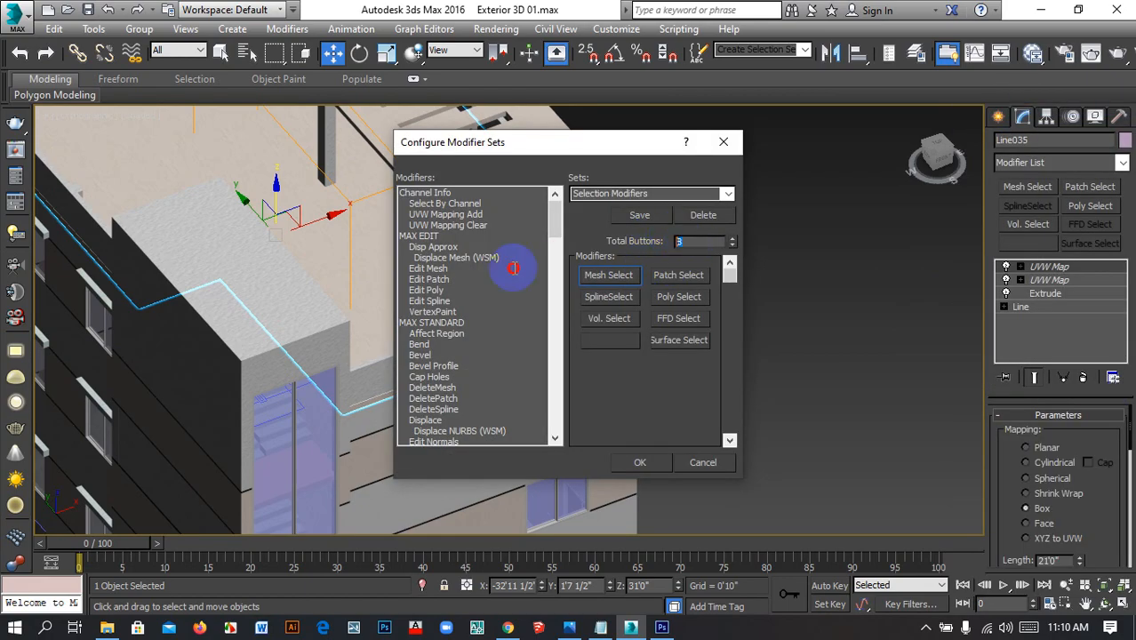
key(Return)
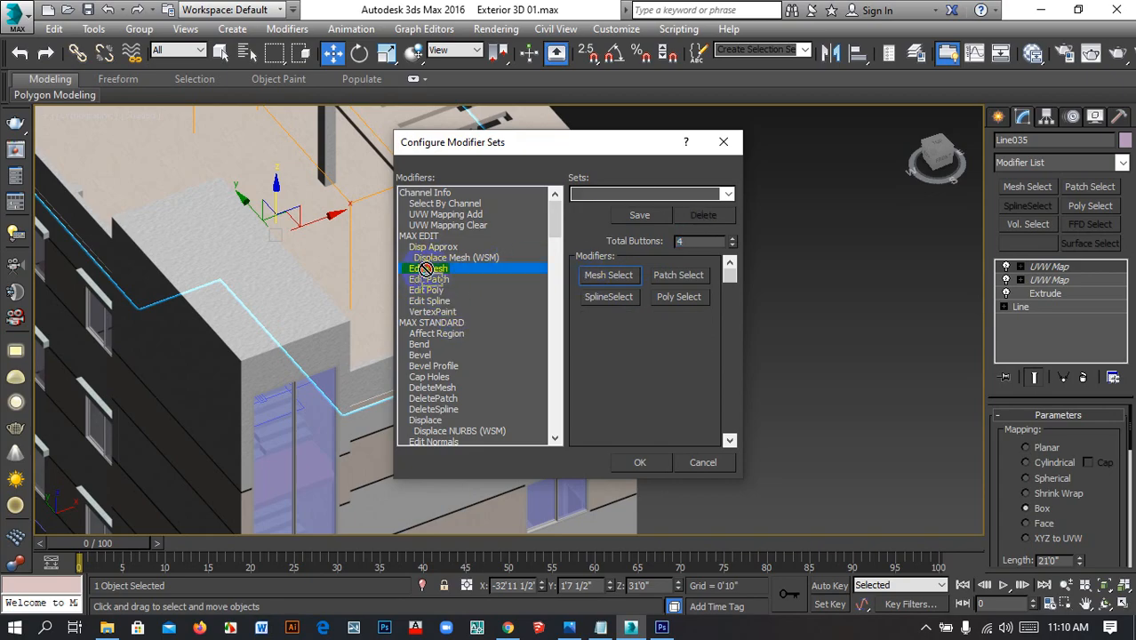
drag(426, 269, 620, 281)
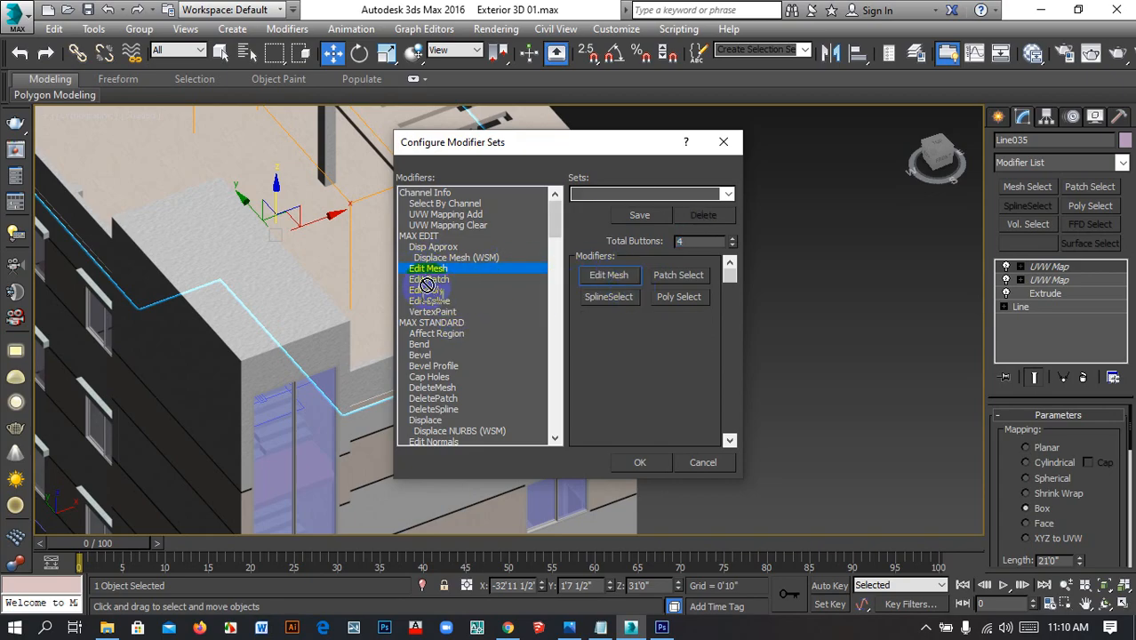
drag(427, 285, 608, 297)
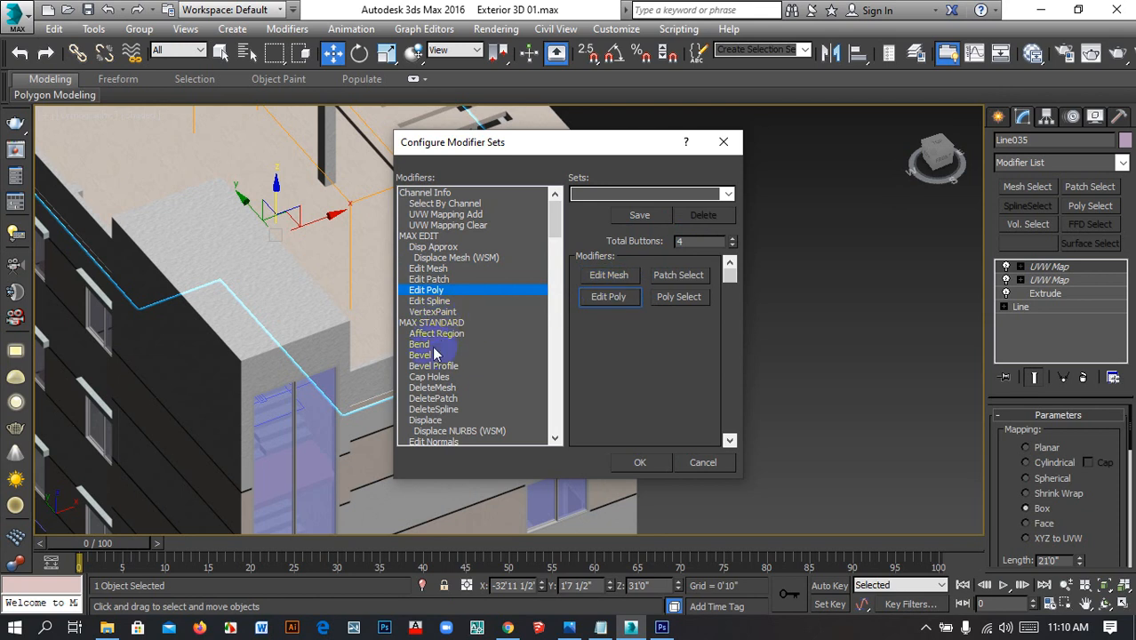
Assign the Extrude modifier to the set's Poly Select button
scroll(441, 364, down, 2)
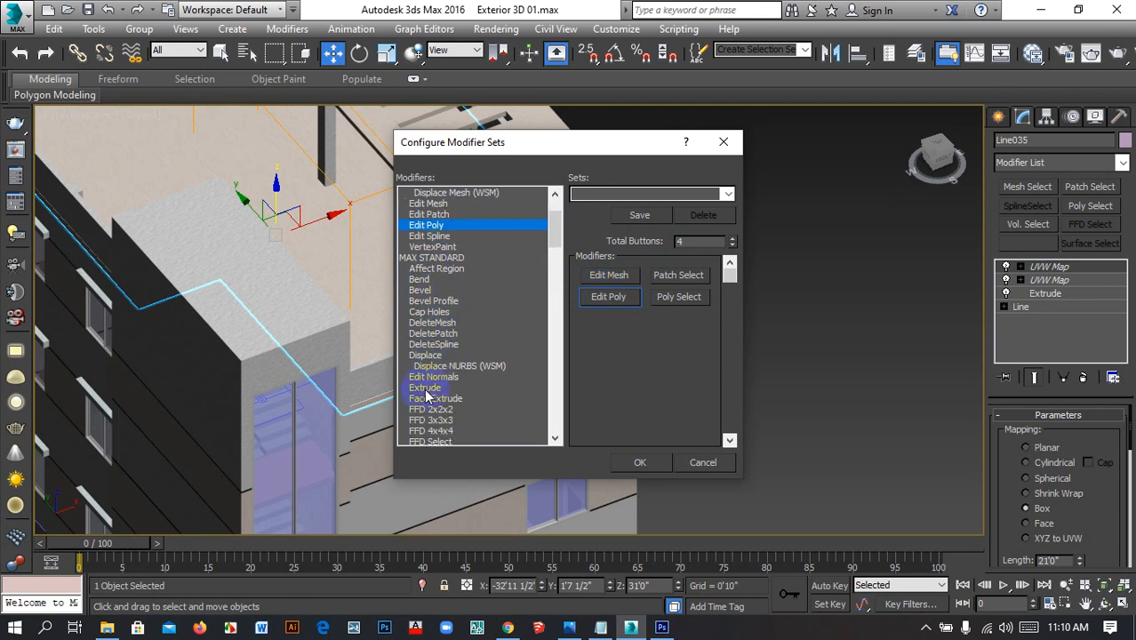
drag(427, 387, 687, 282)
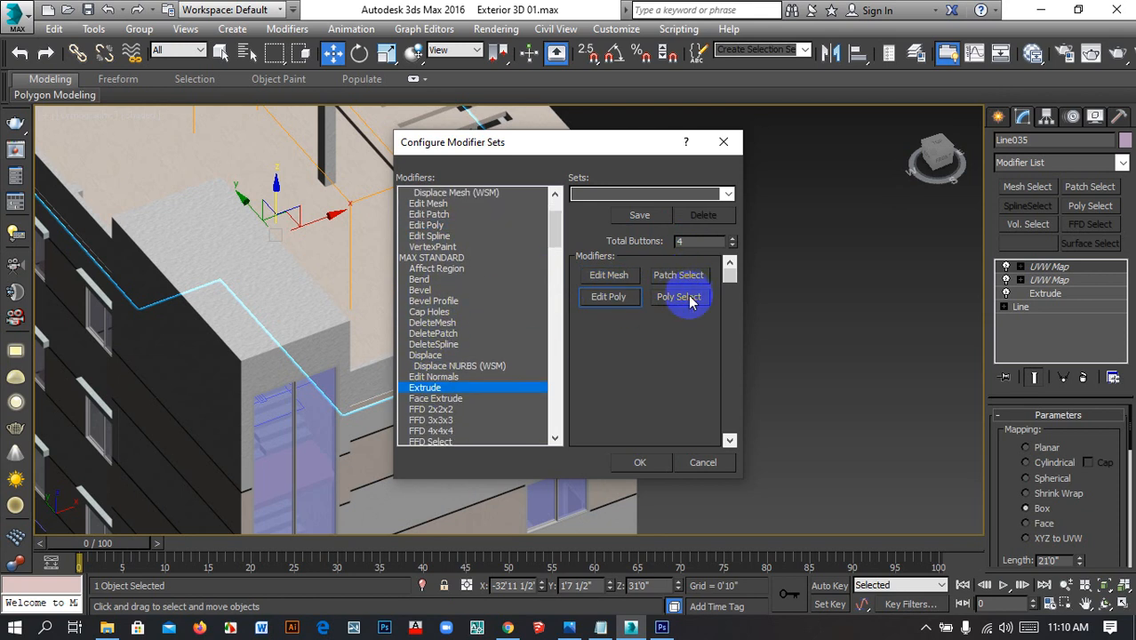
click(690, 303)
Assign the UVW Map modifier to the set's Patch Select button and accept the modifier set
scroll(462, 378, down, 4)
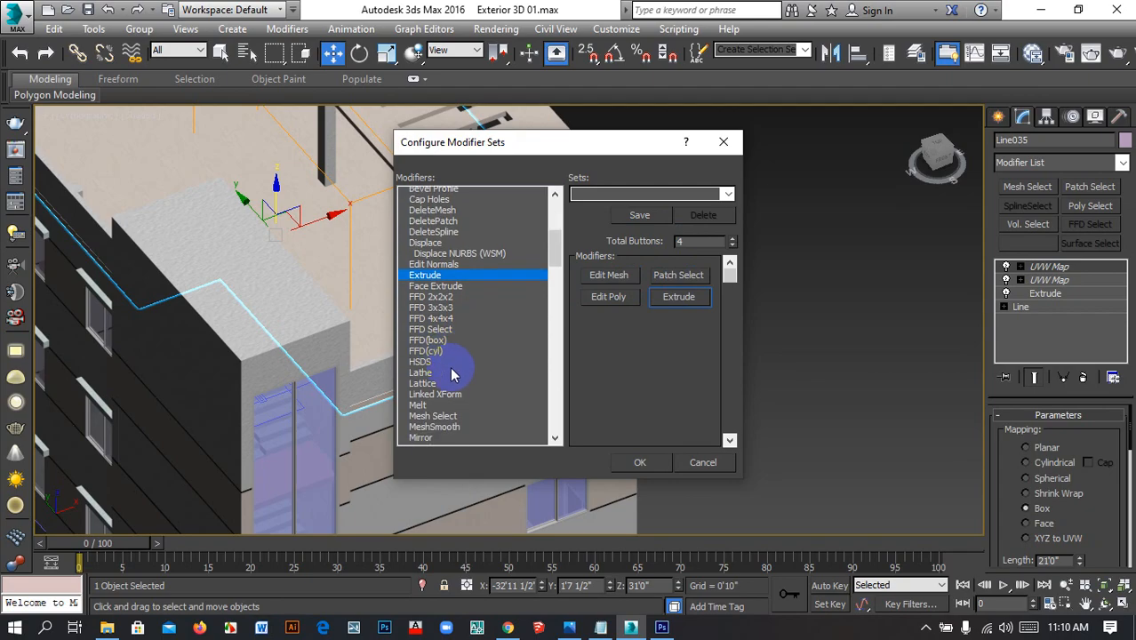
scroll(453, 369, down, 1)
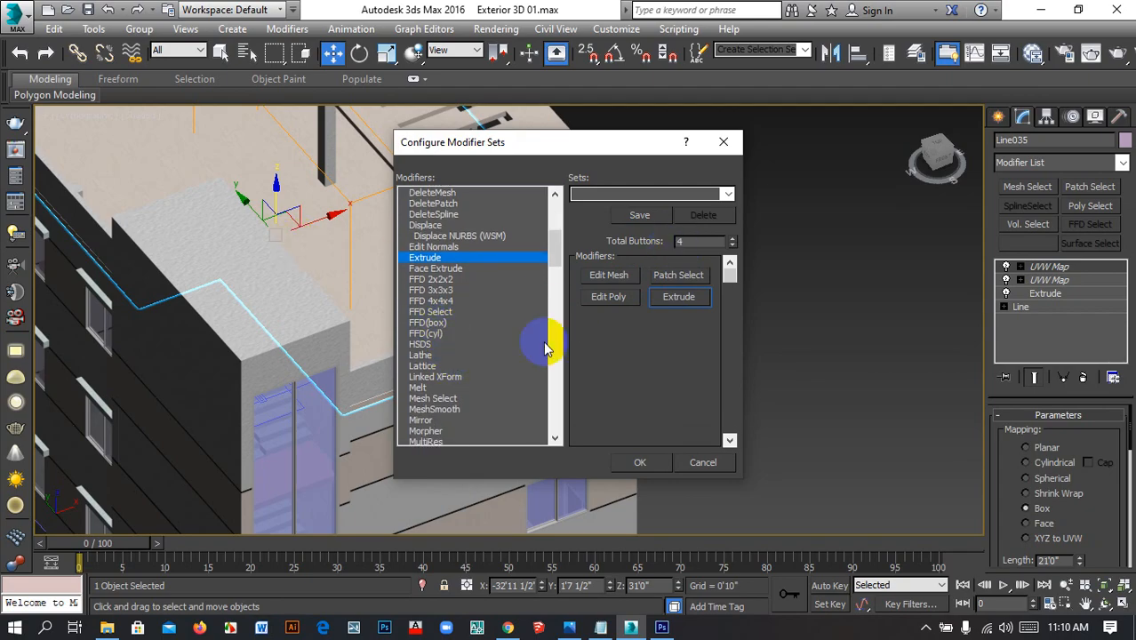
scroll(463, 357, down, 4)
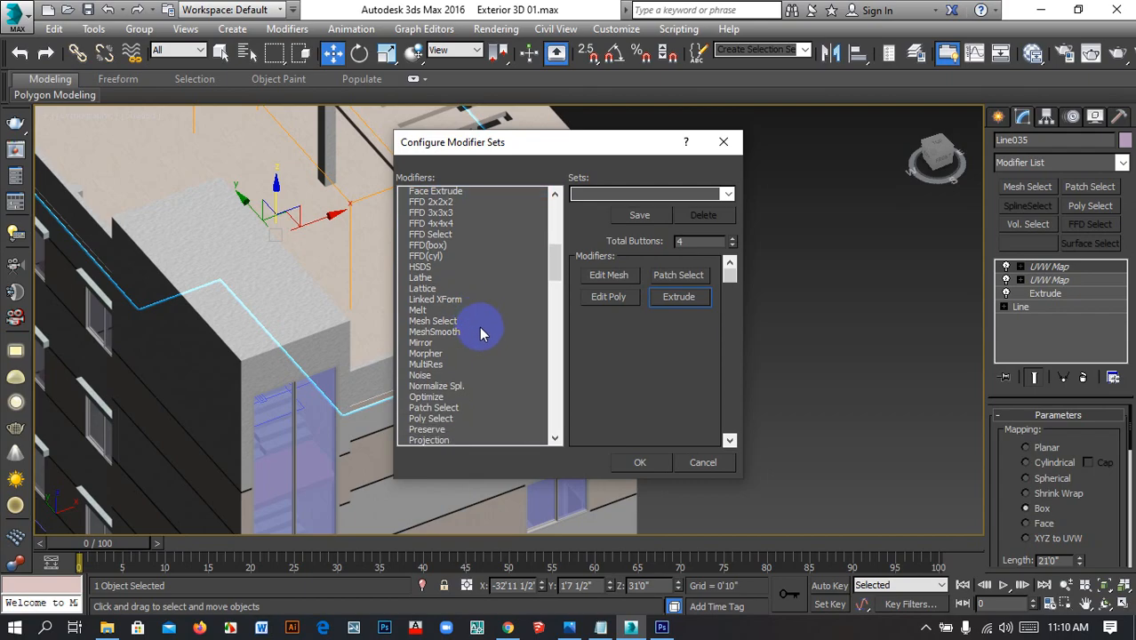
scroll(481, 328, down, 1)
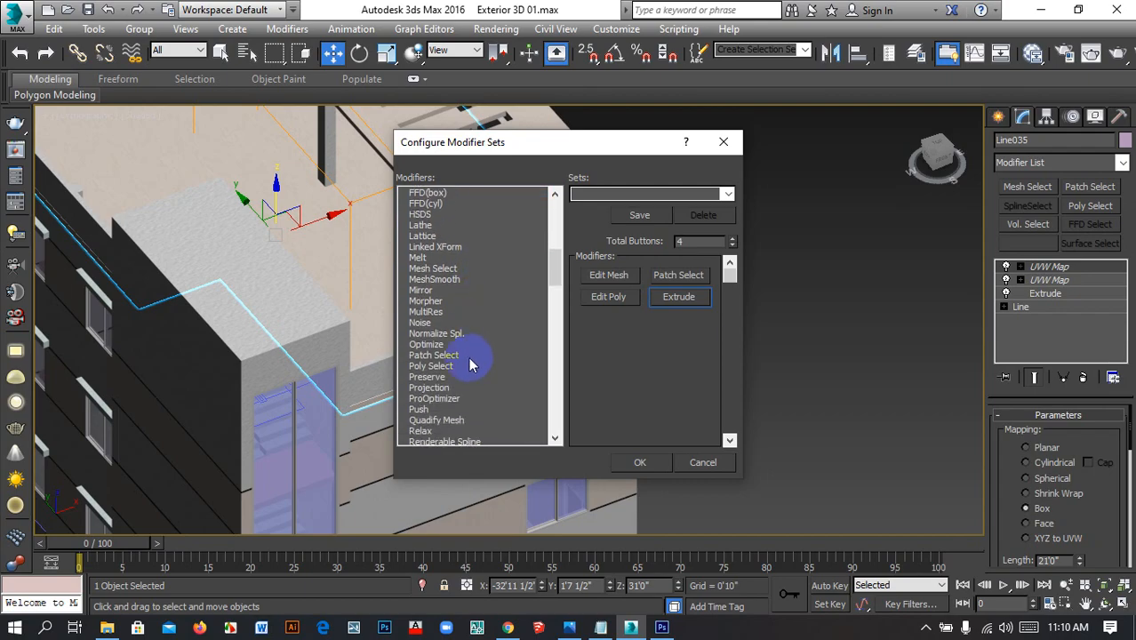
scroll(469, 366, down, 4)
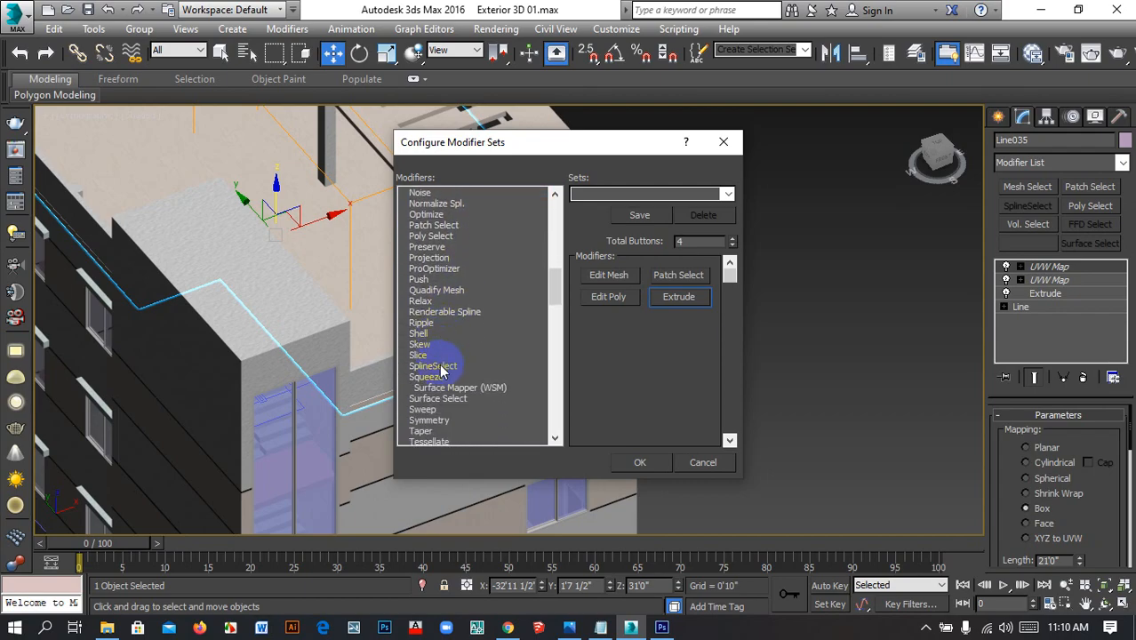
scroll(442, 372, down, 3)
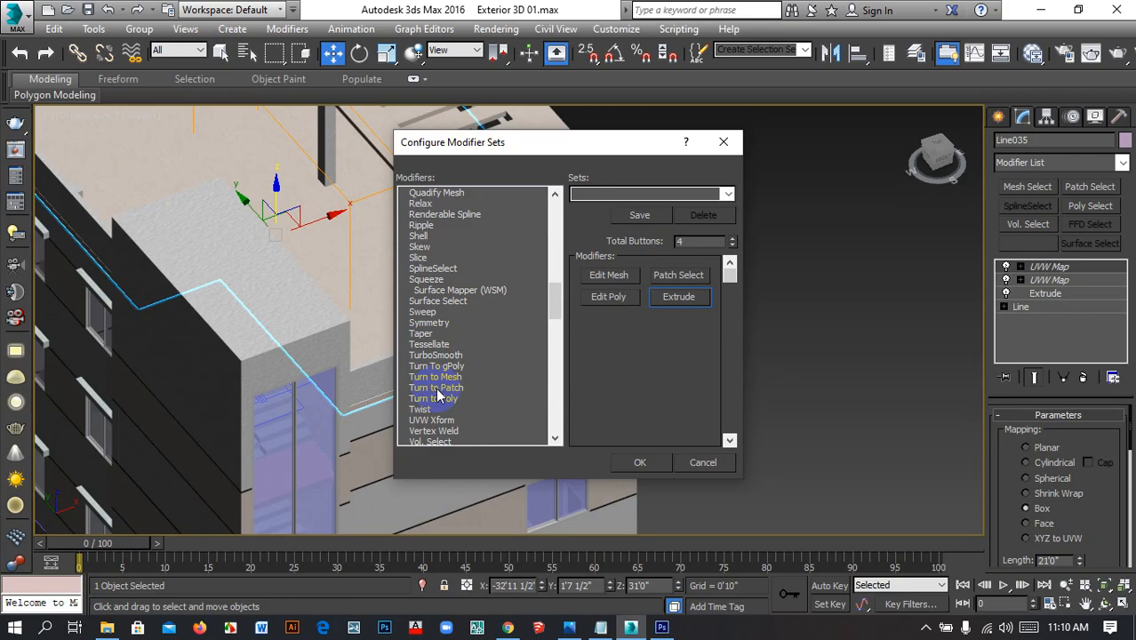
scroll(438, 395, down, 4)
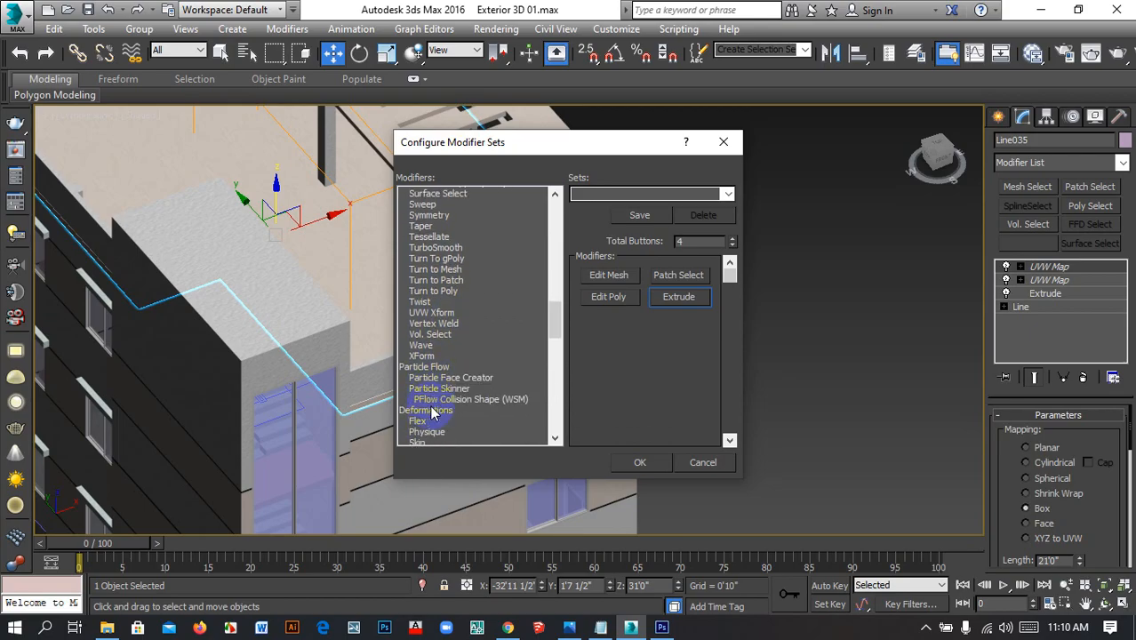
scroll(433, 413, down, 4)
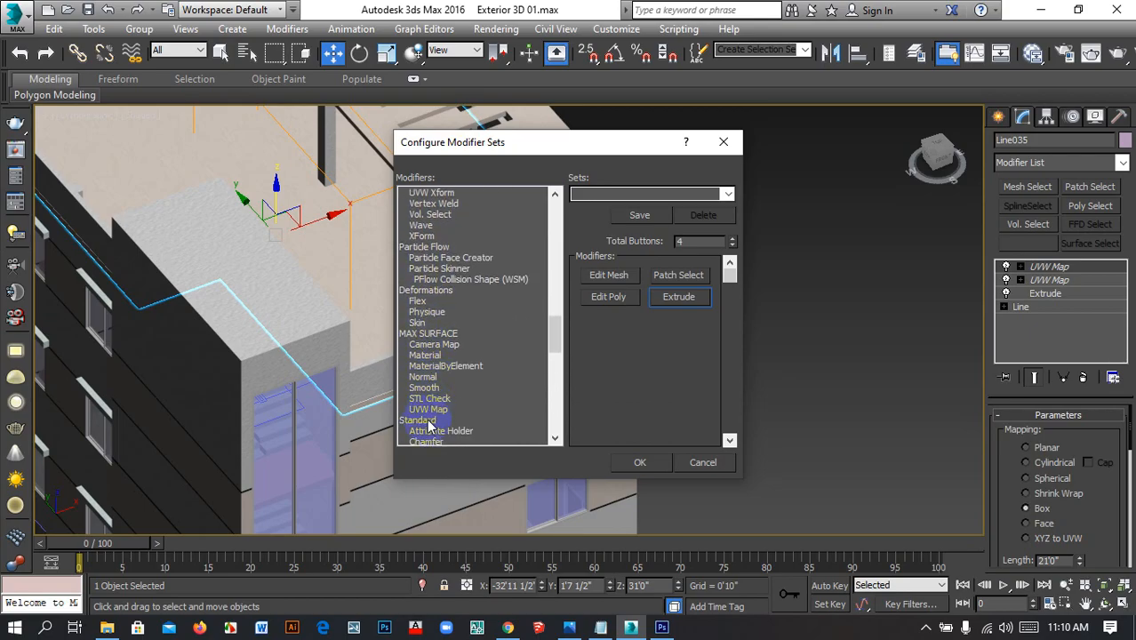
drag(480, 398, 681, 275)
click(640, 463)
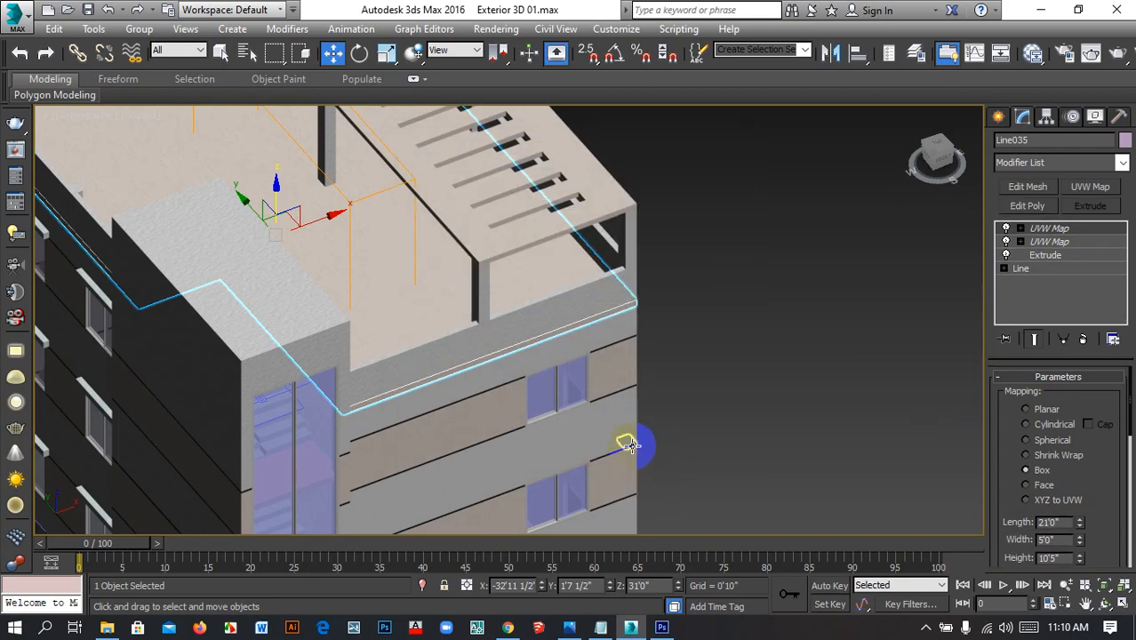
Reselect the roof slab Line035, add an Edit Mesh modifier, and switch it to polygon level
scroll(556, 307, down, 5)
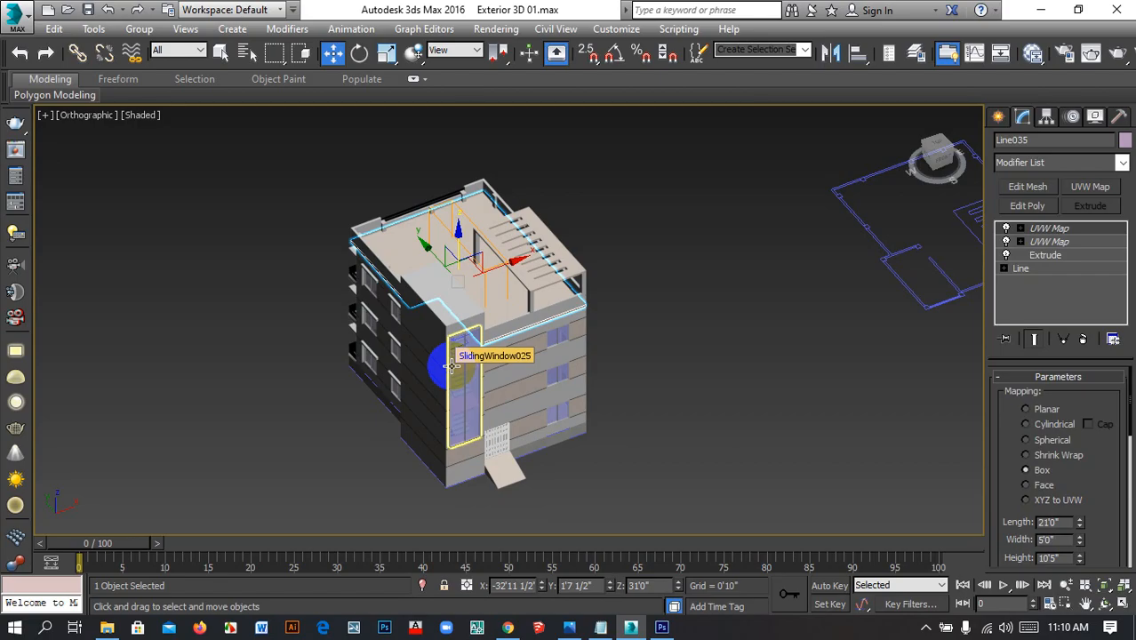
click(697, 334)
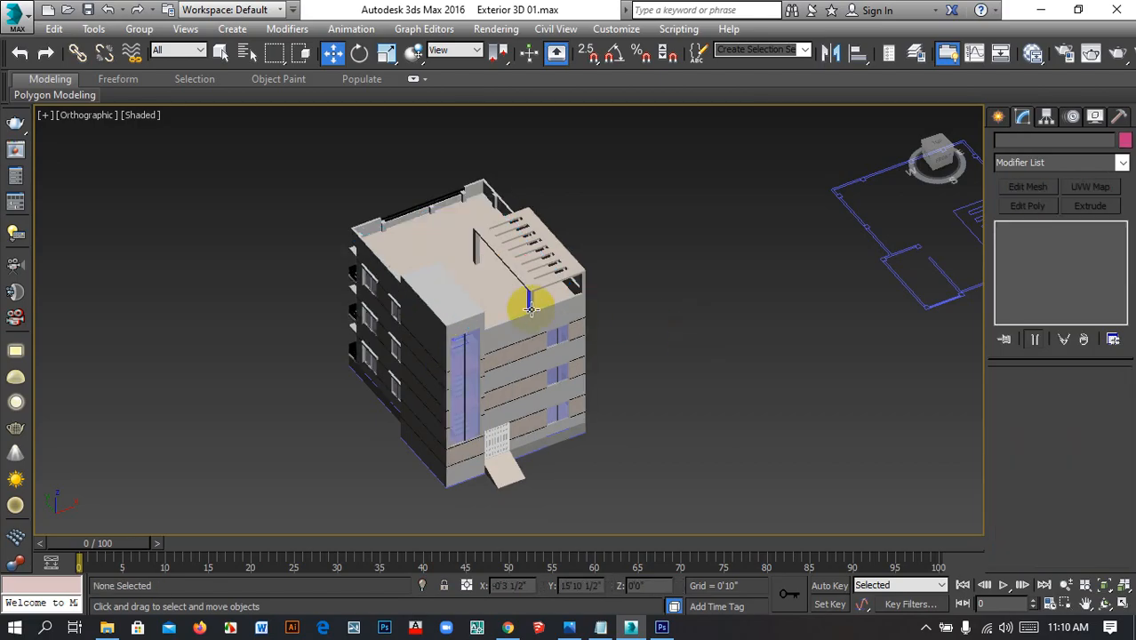
scroll(529, 299, up, 5)
click(474, 283)
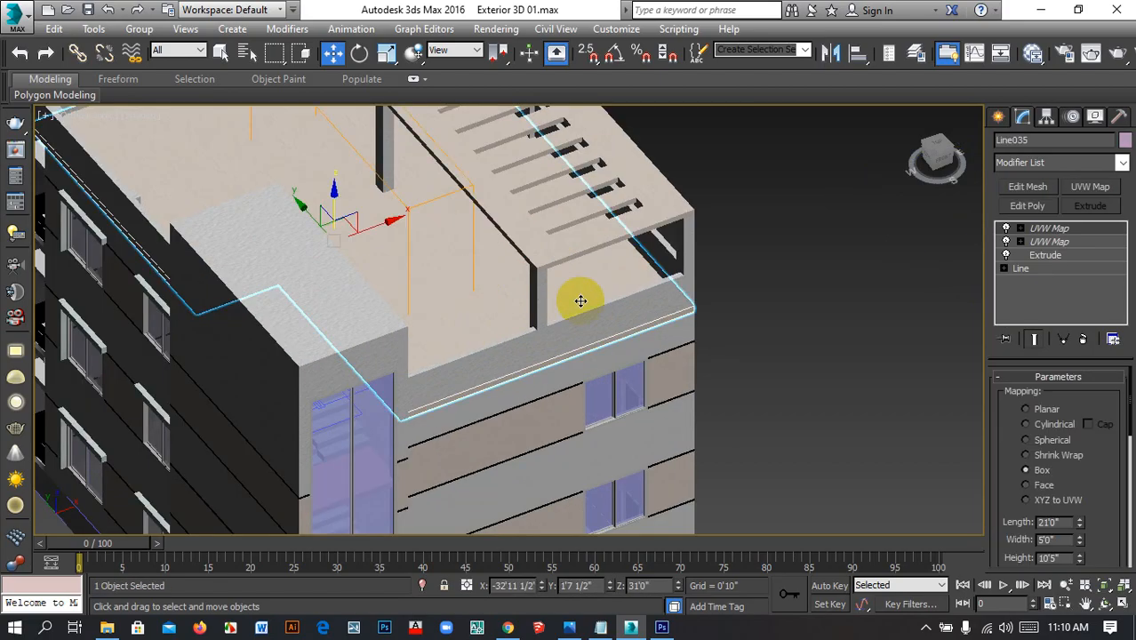
click(1031, 188)
click(1077, 400)
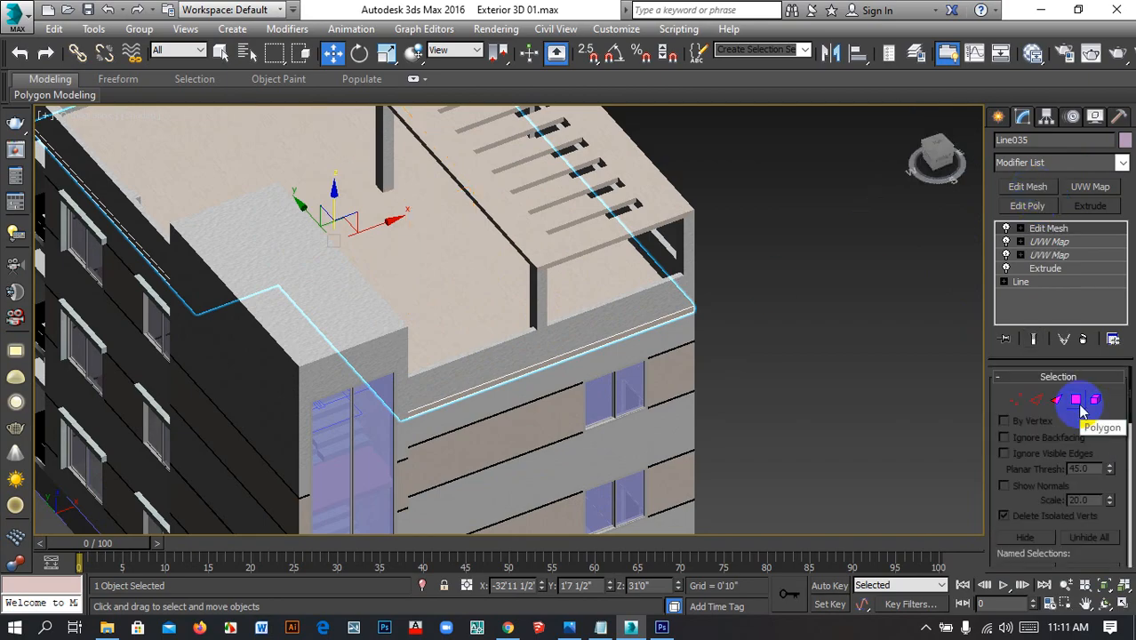
Move the roof slab's front edge face outward along Y by about 3'7" to form an overhang, and clear the selection
scroll(537, 369, up, 3)
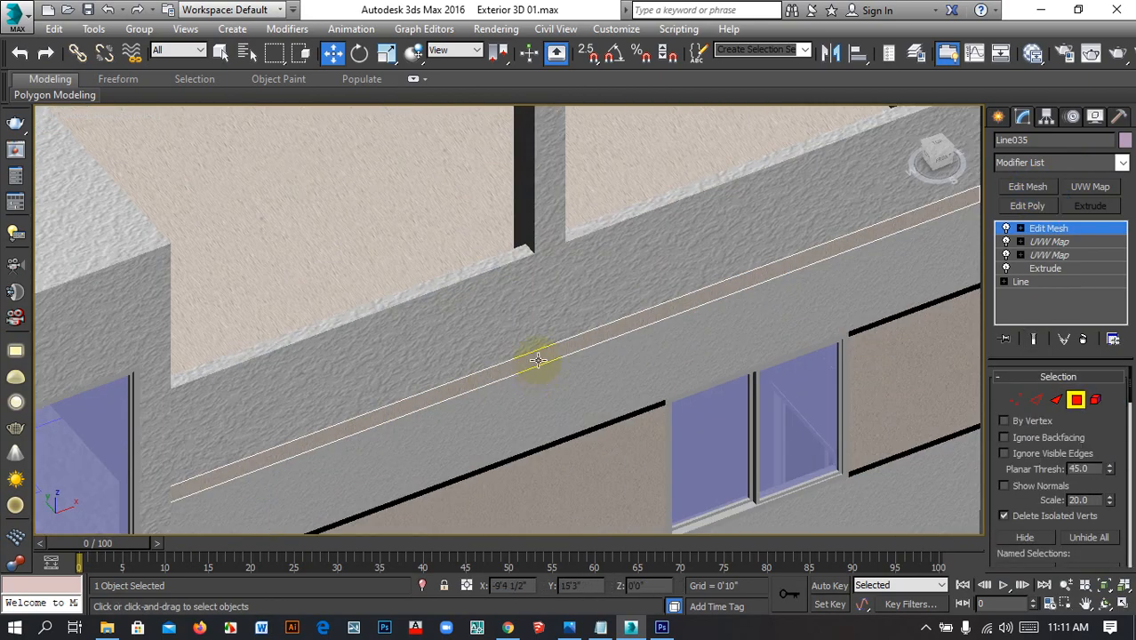
click(537, 358)
scroll(537, 358, down, 3)
middle_drag(520, 353, 394, 277)
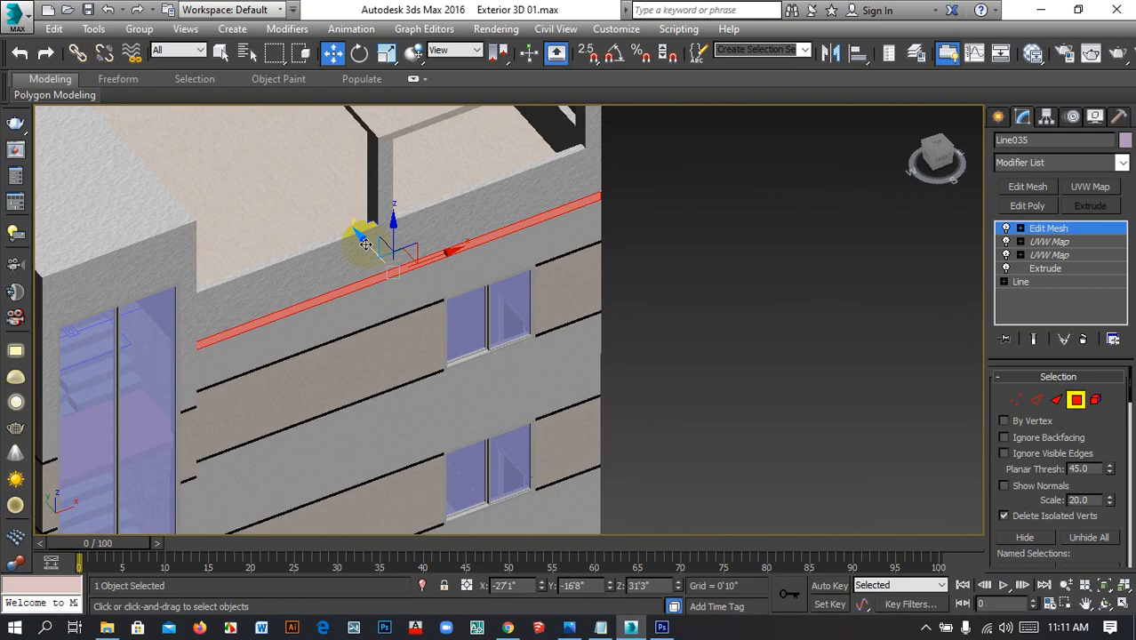
drag(370, 244, 404, 297)
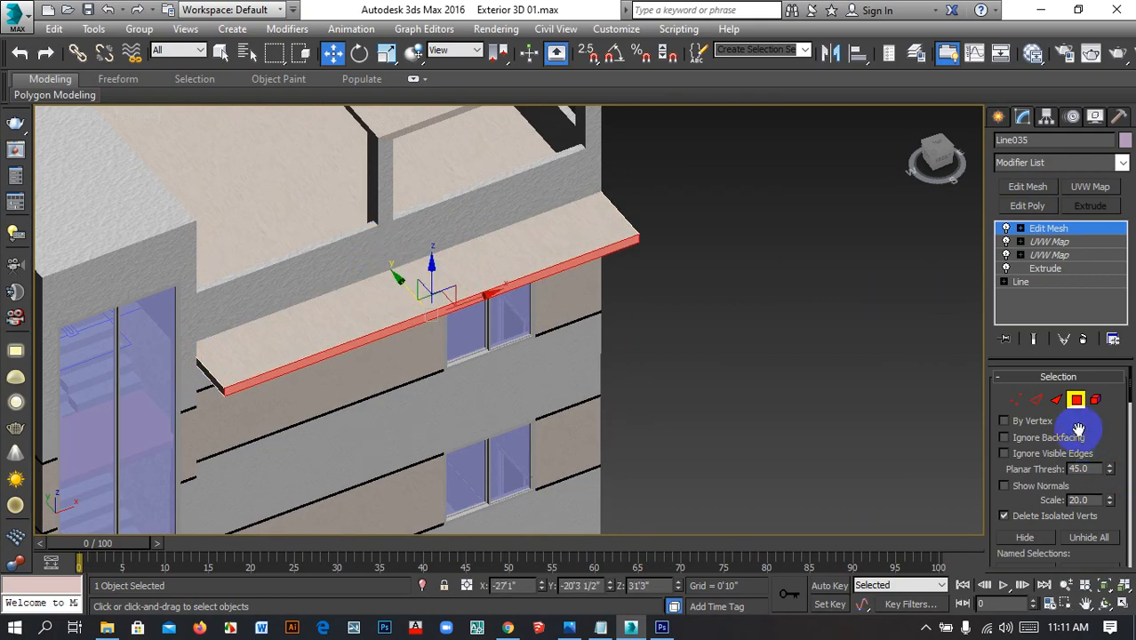
click(791, 370)
Reselect the roof slab, go to the upper UVW Map below Edit Mesh, and accept the topology warning with Hold/Yes, suppressing further warnings
scroll(370, 259, up, 5)
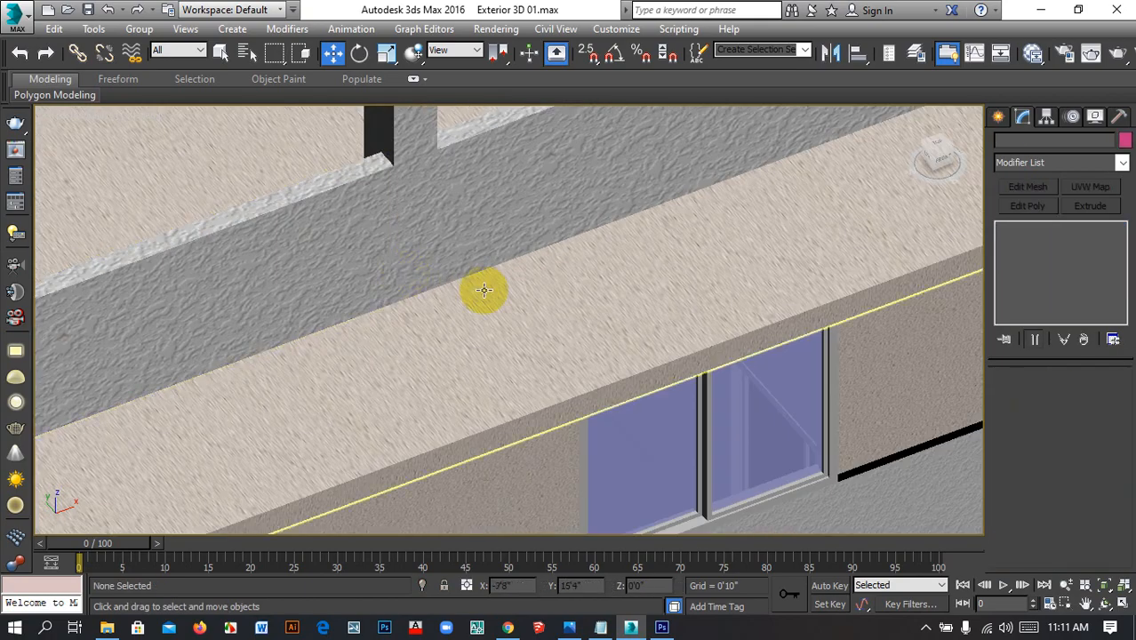
scroll(483, 306, down, 5)
click(481, 318)
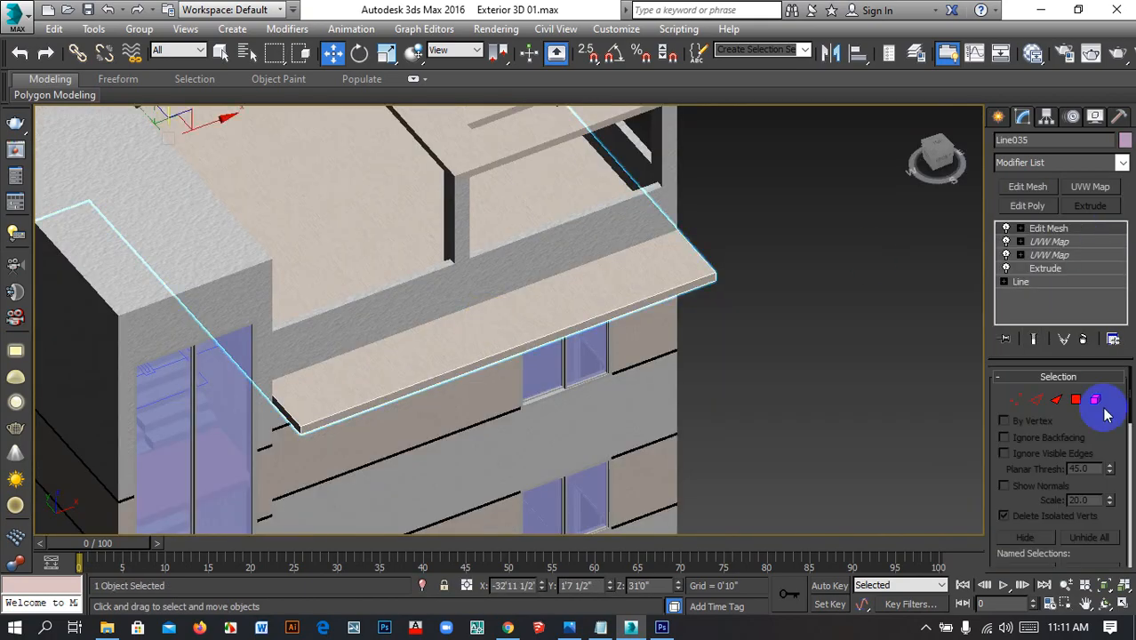
click(1074, 232)
click(1058, 242)
click(434, 364)
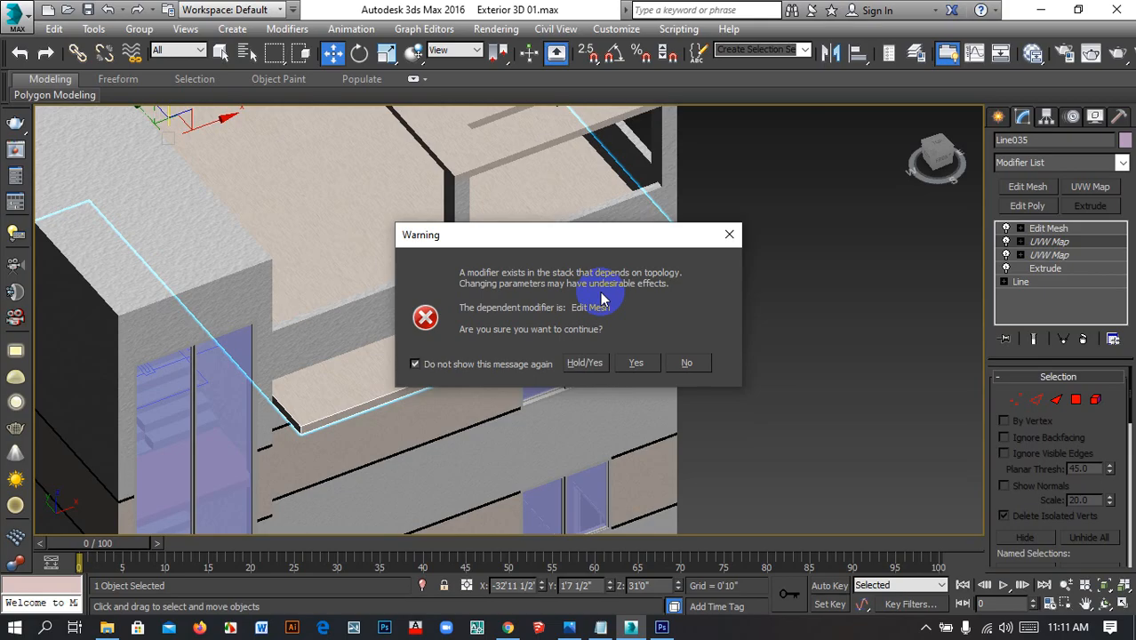
click(576, 366)
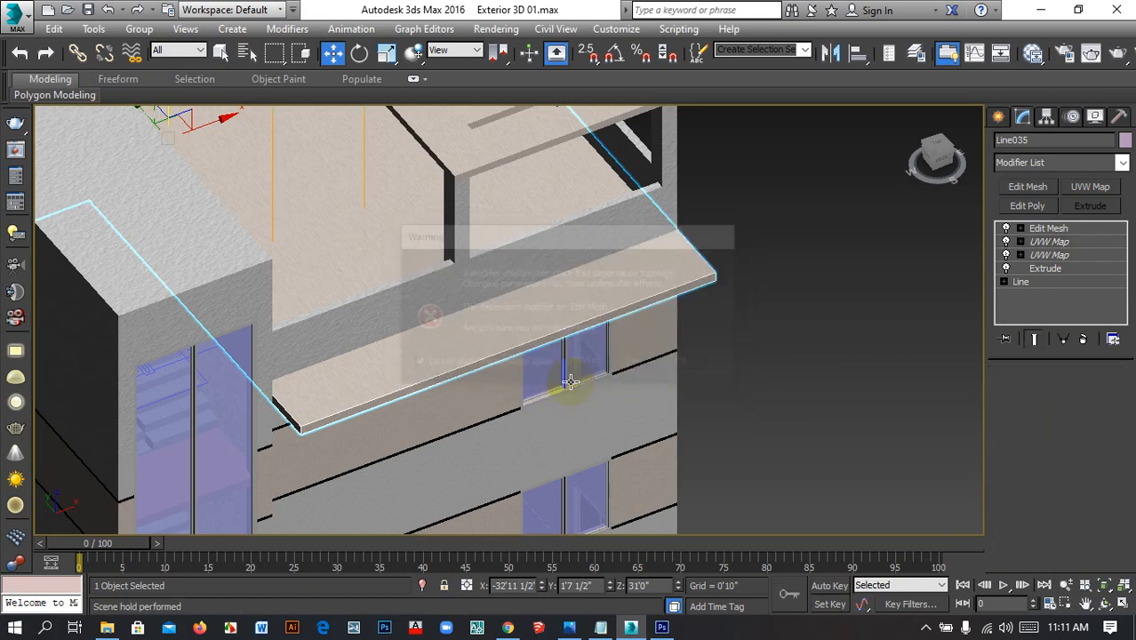
Examine the lower UVW Map modifier of the roof slab and the texture on the overhang
scroll(601, 349, down, 5)
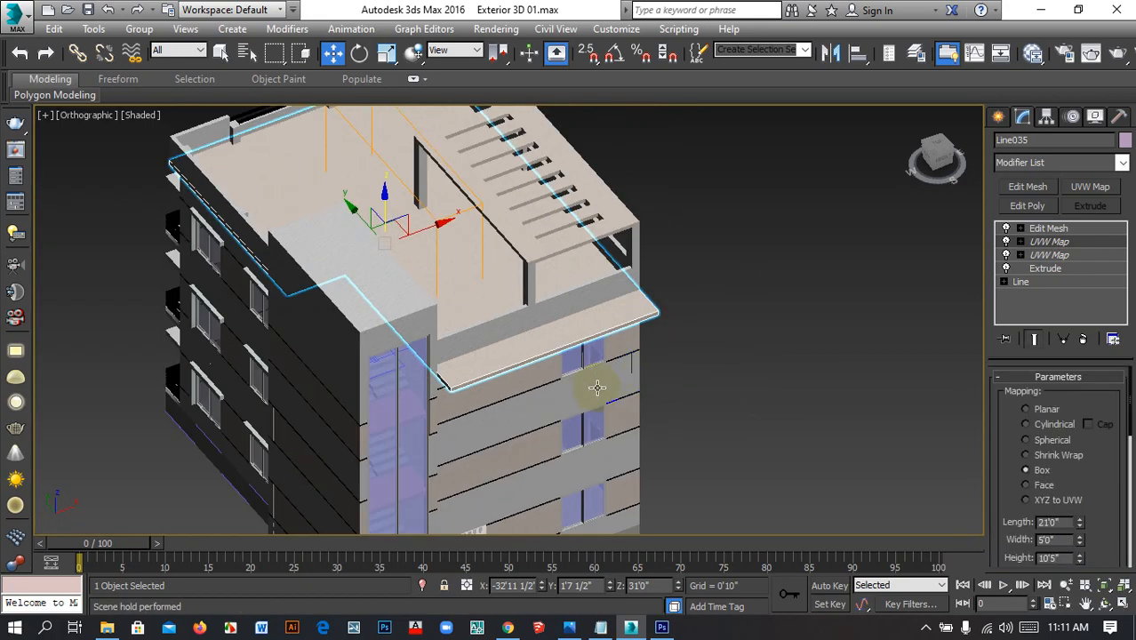
click(1055, 256)
scroll(558, 291, up, 8)
scroll(537, 279, down, 7)
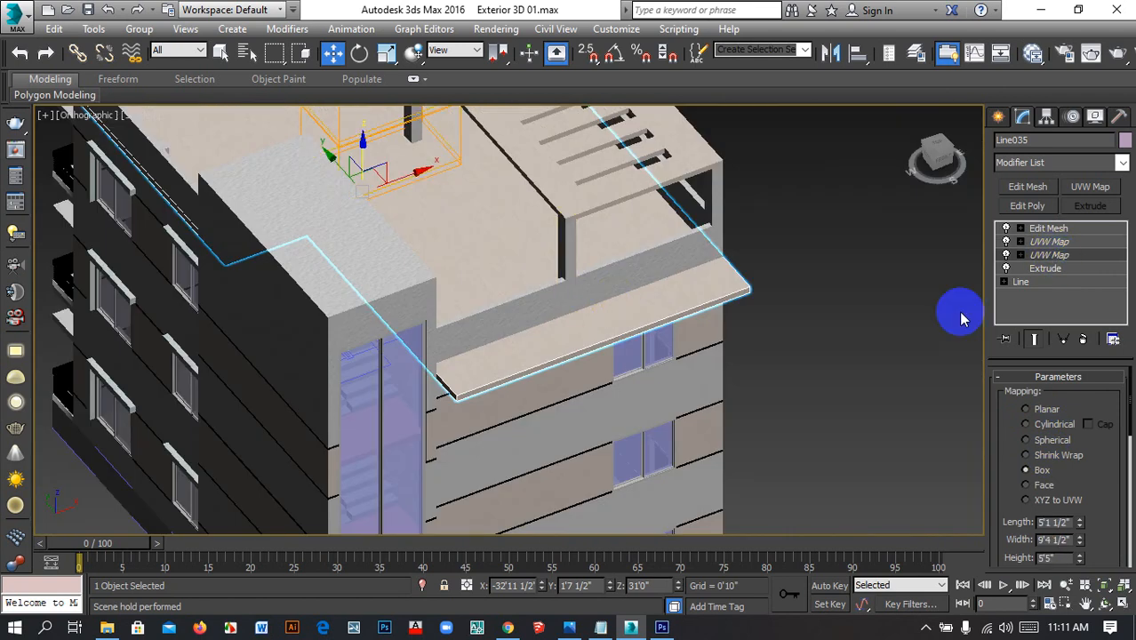
Try to delete the roof slab's upper UVW Map modifier, and undo the deletion
click(1064, 241)
key(Delete)
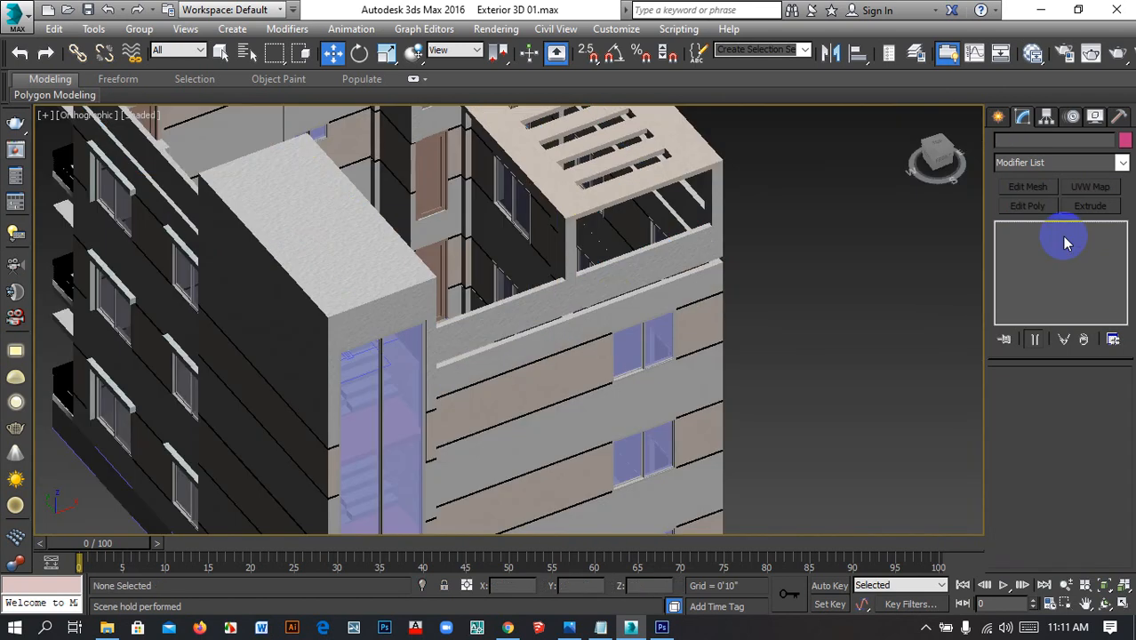
key(ctrl+z)
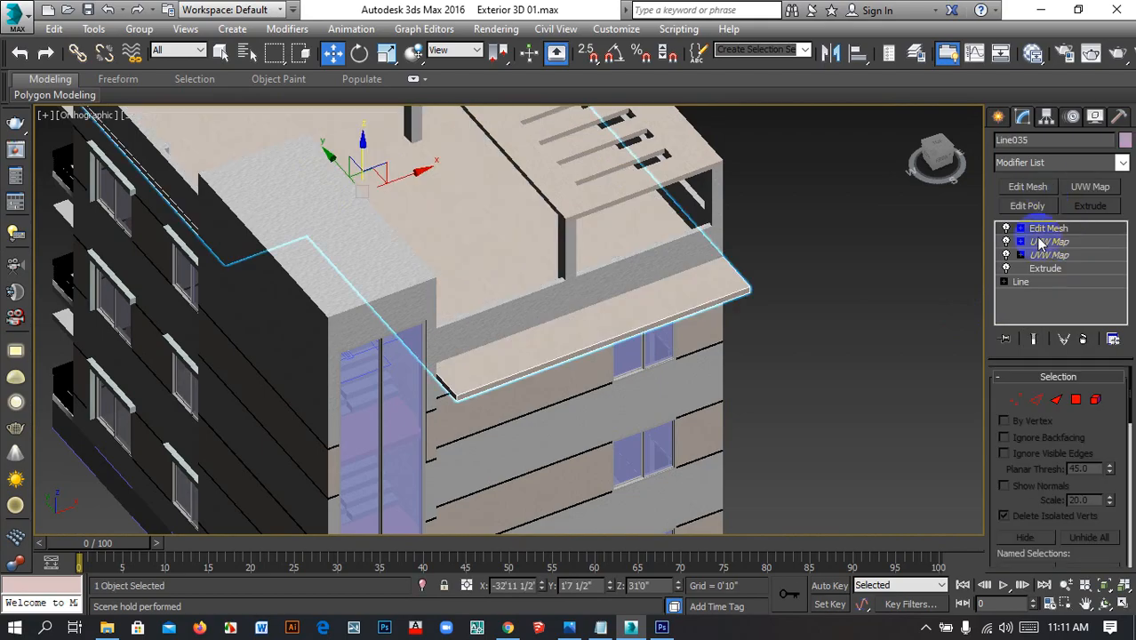
click(1046, 241)
right_click(1042, 246)
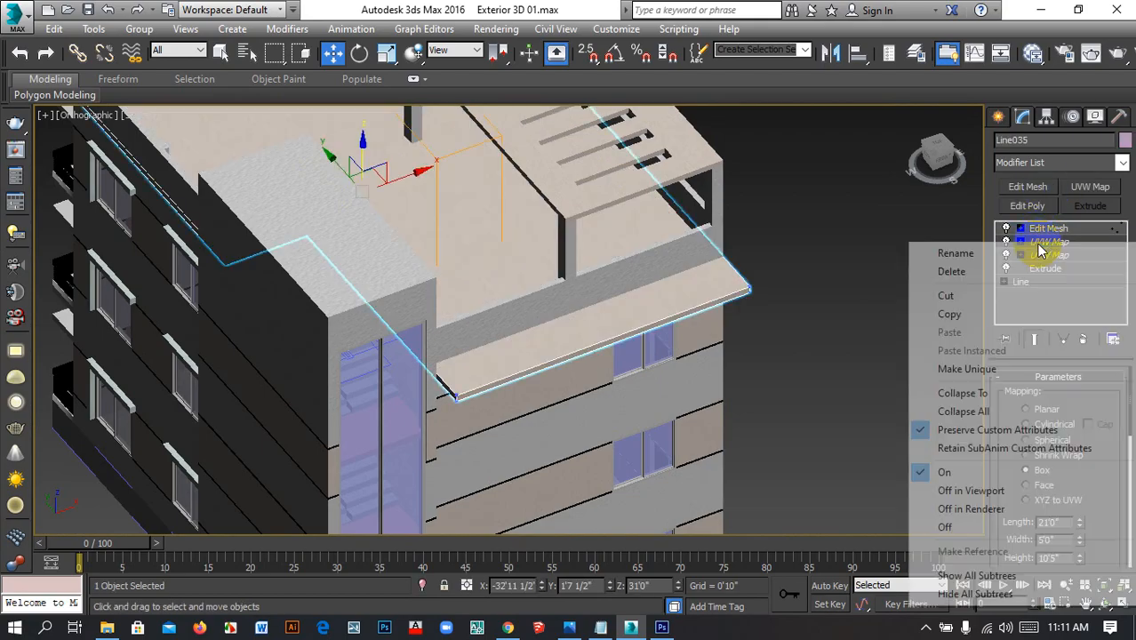
click(835, 232)
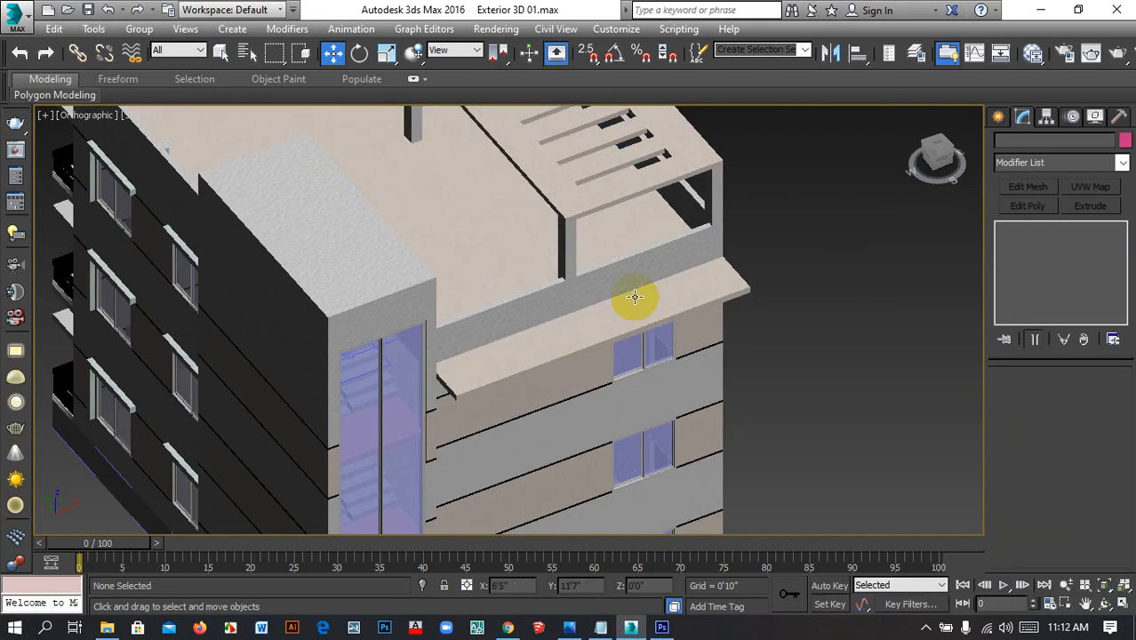
Reselect the roof slab and delete the upper of its two UVW Map modifiers
click(490, 280)
click(1086, 232)
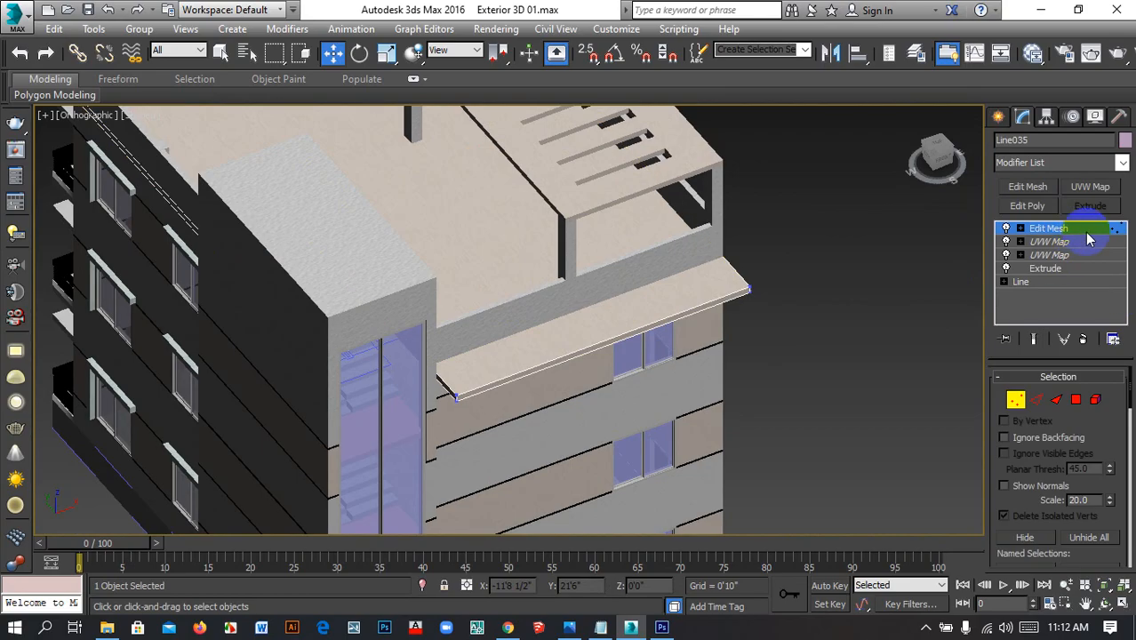
click(1062, 242)
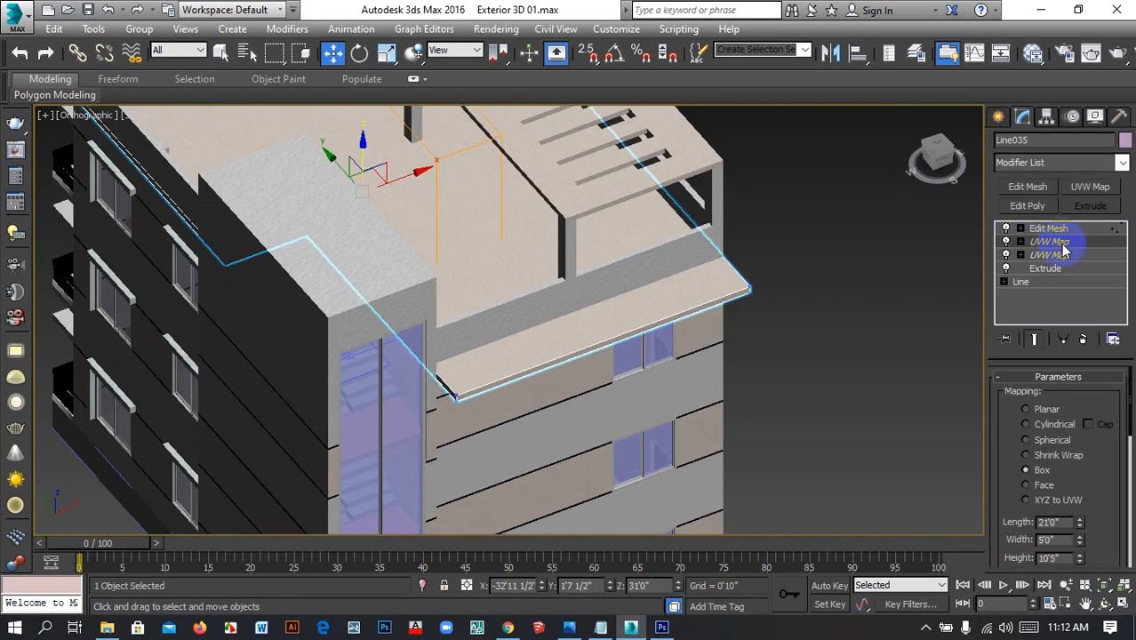
right_click(1063, 250)
click(957, 270)
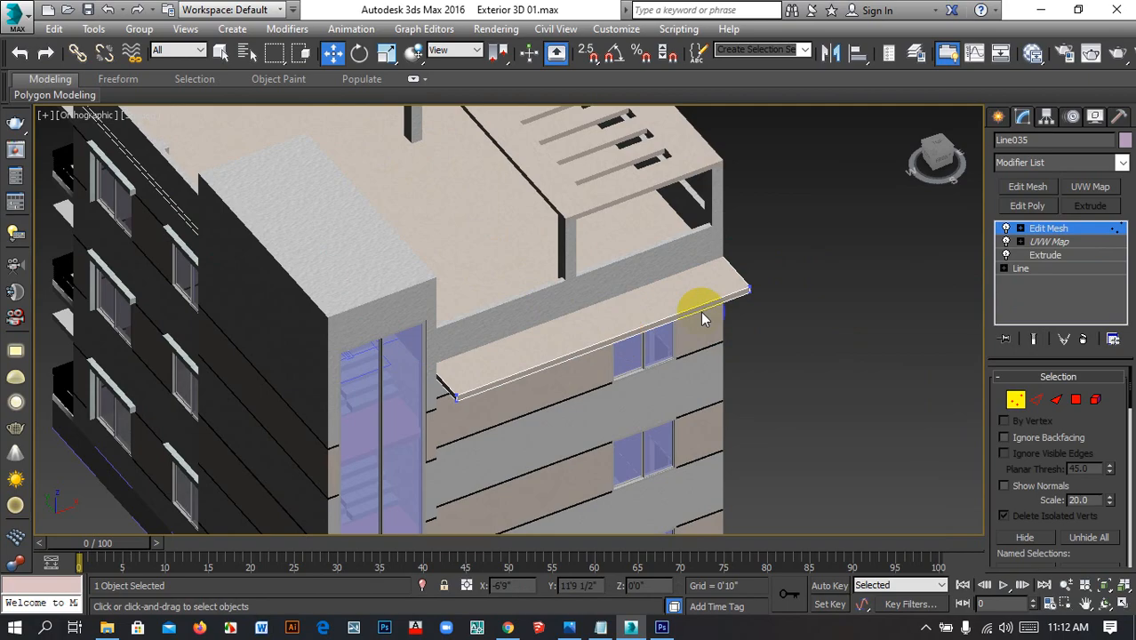
Examine the roof slab's remaining UVW Map modifier and the texture on the overhang up close, and clear the selection
click(1049, 242)
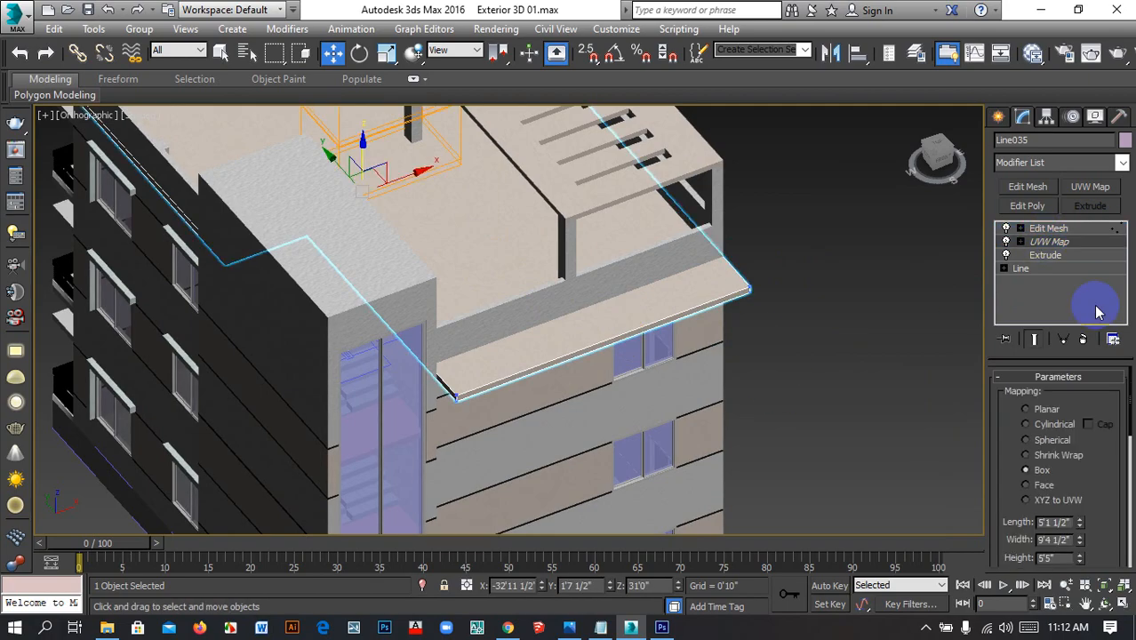
scroll(598, 339, up, 6)
middle_drag(599, 340, 316, 327)
scroll(452, 294, up, 2)
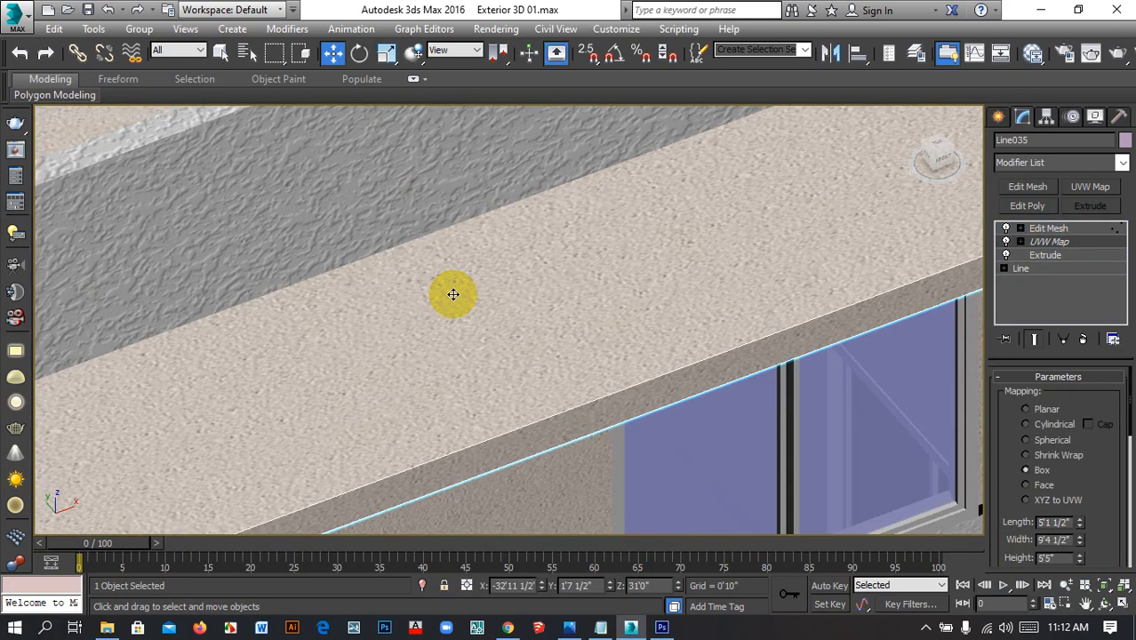
scroll(452, 294, down, 5)
middle_drag(521, 443, 562, 525)
scroll(459, 317, up, 5)
scroll(584, 201, down, 4)
middle_drag(584, 201, 491, 212)
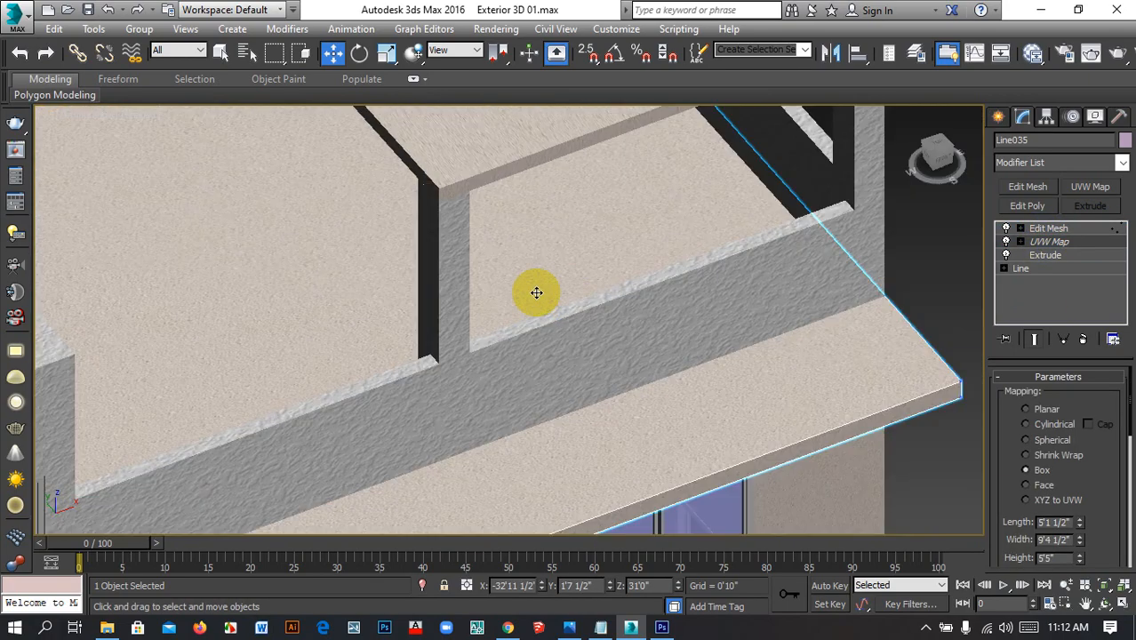
middle_drag(538, 292, 565, 226)
scroll(551, 251, down, 2)
middle_drag(624, 249, 521, 258)
click(786, 302)
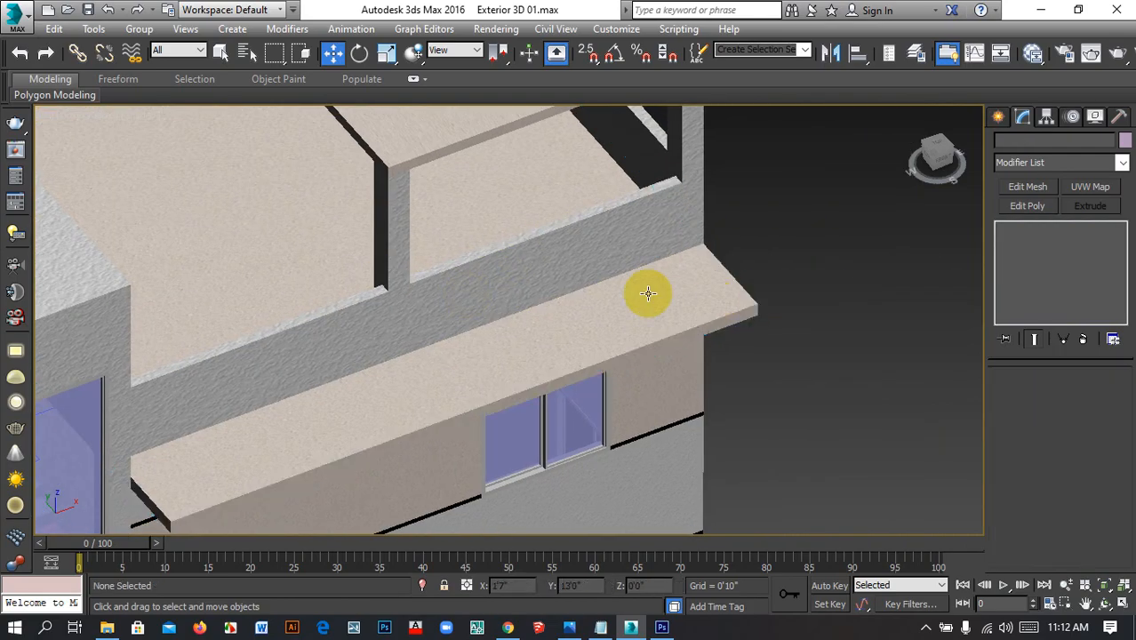
Examine the whole building with its new roof overhang from the front and from the opposite front corner
alt+middle_drag(590, 339, 543, 307)
scroll(467, 289, down, 8)
scroll(570, 307, up, 6)
alt+middle_drag(497, 355, 520, 346)
mouse_move(520, 346)
middle_down()
mouse_move(512, 328)
mouse_move(542, 344)
middle_up()
scroll(542, 344, down, 5)
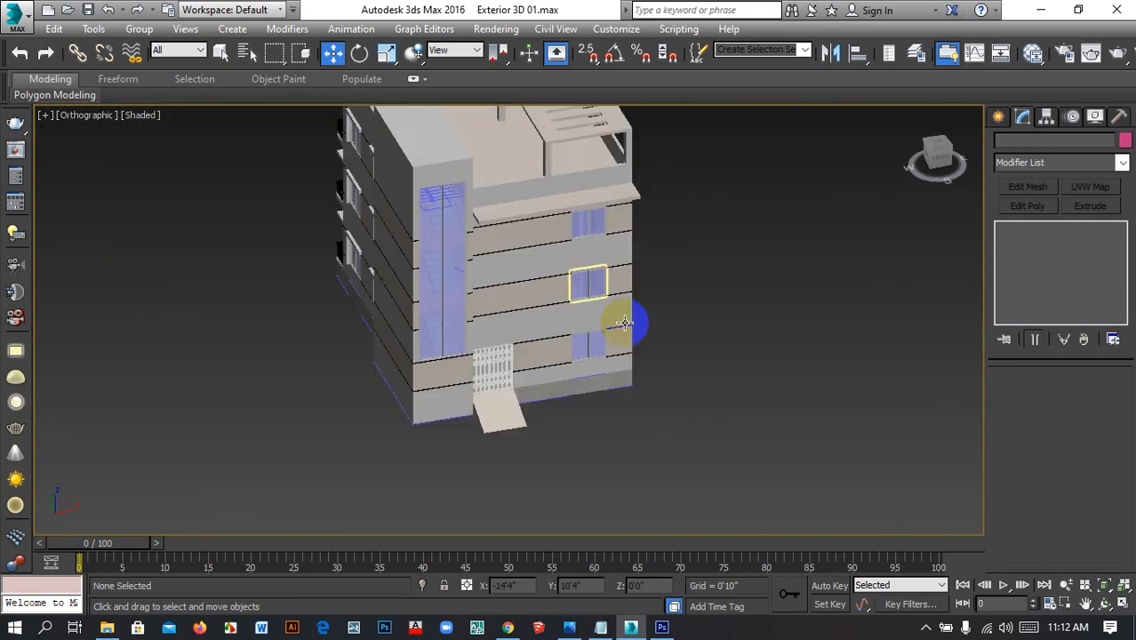
alt+middle_drag(628, 322, 585, 406)
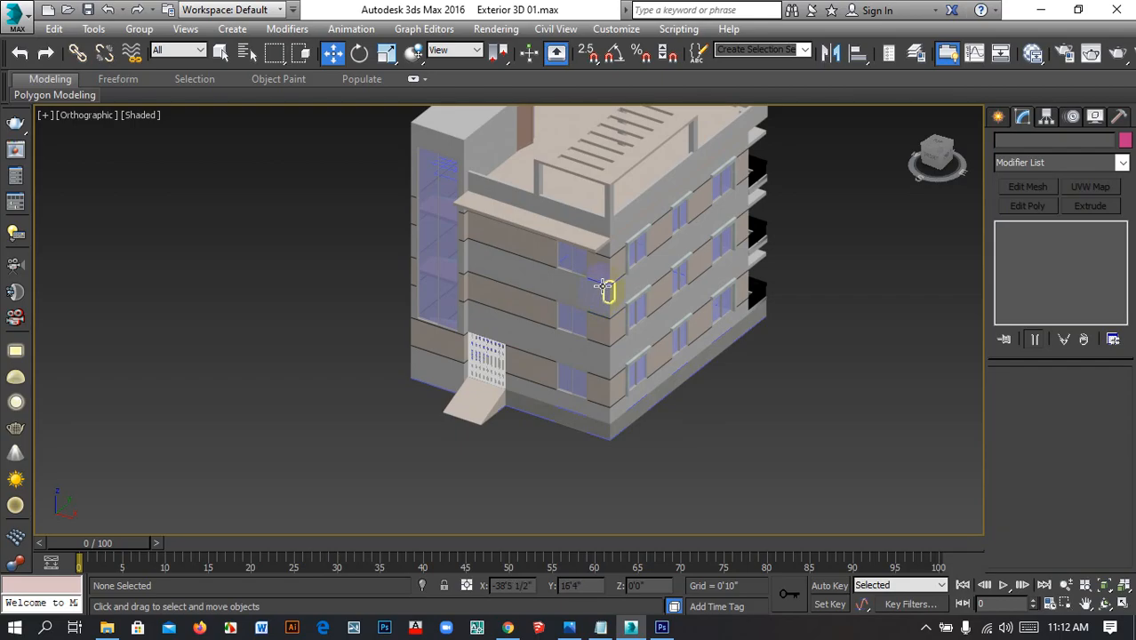
middle_drag(604, 335, 637, 353)
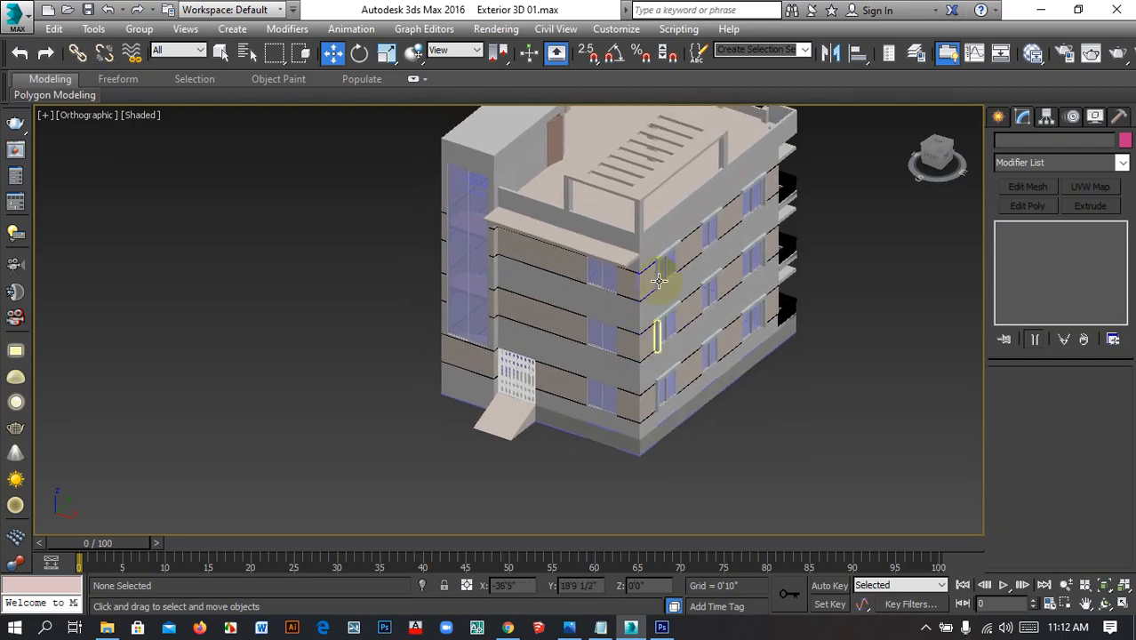
scroll(654, 273, up, 2)
middle_drag(621, 292, 722, 247)
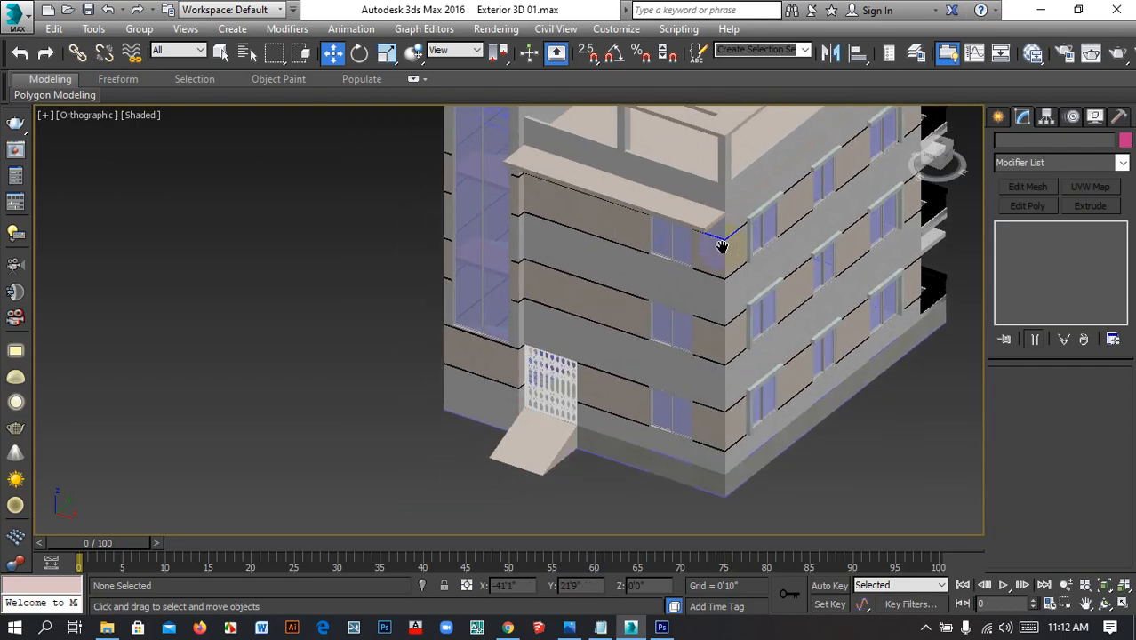
middle_drag(722, 246, 692, 321)
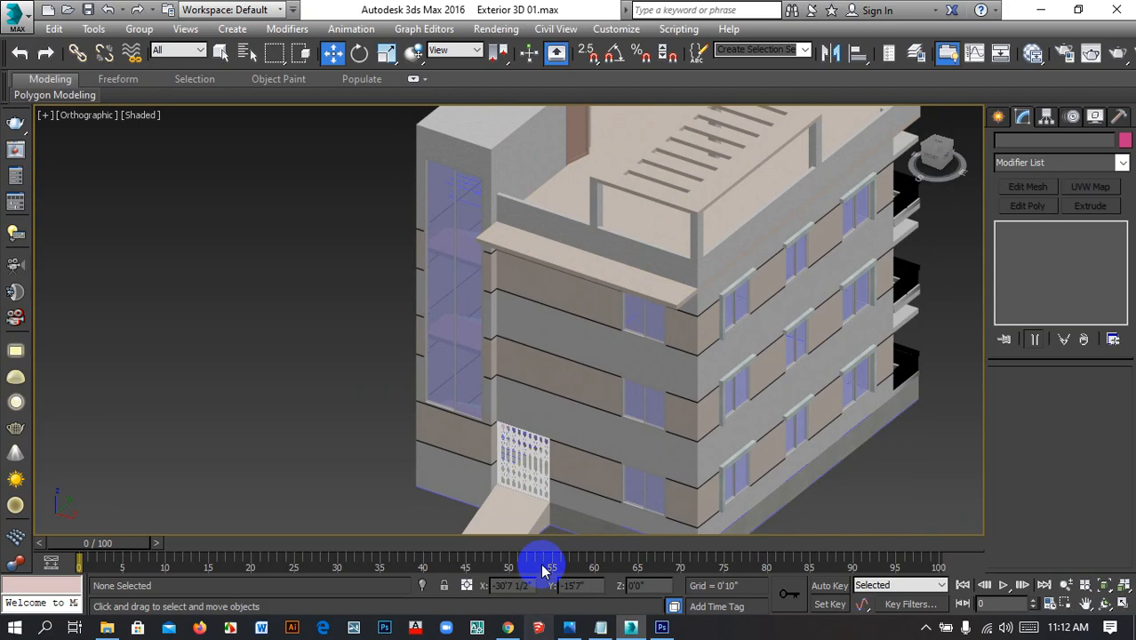
Switch to Chrome, send "vai last aita render abar korlm" in the open Facebook chat, and close the chat window
click(506, 625)
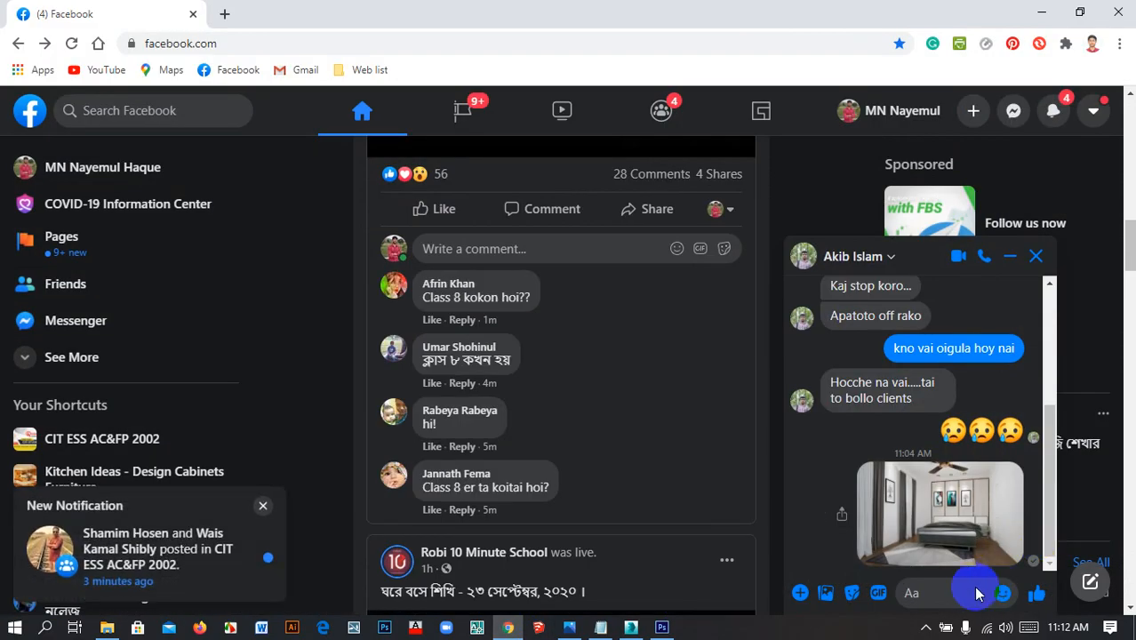
click(925, 592)
text(vai)
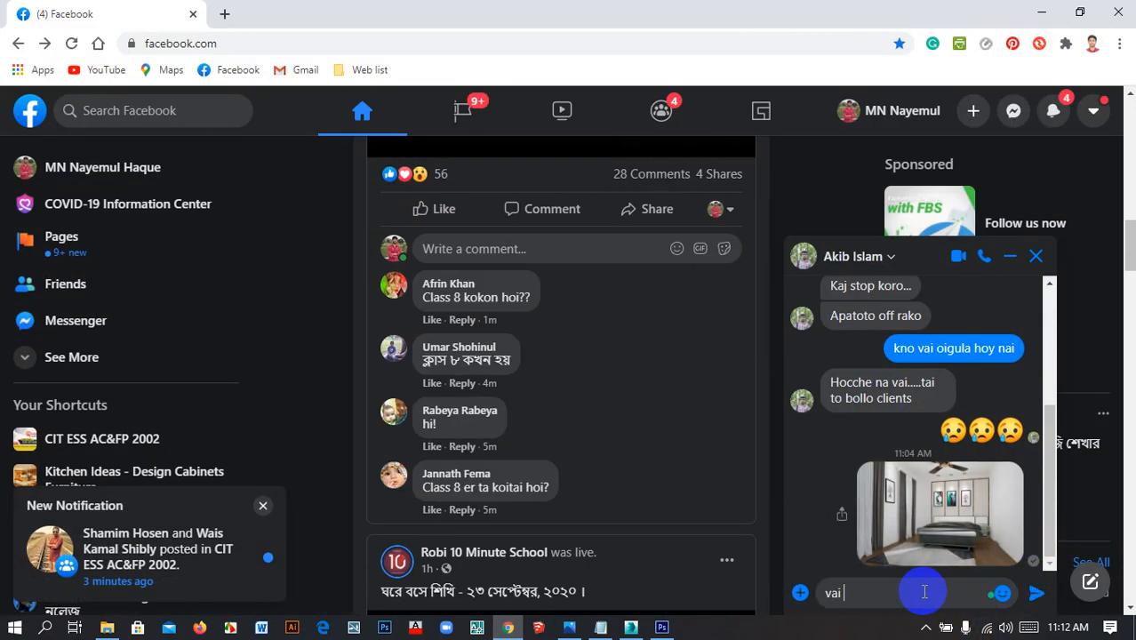
text( last)
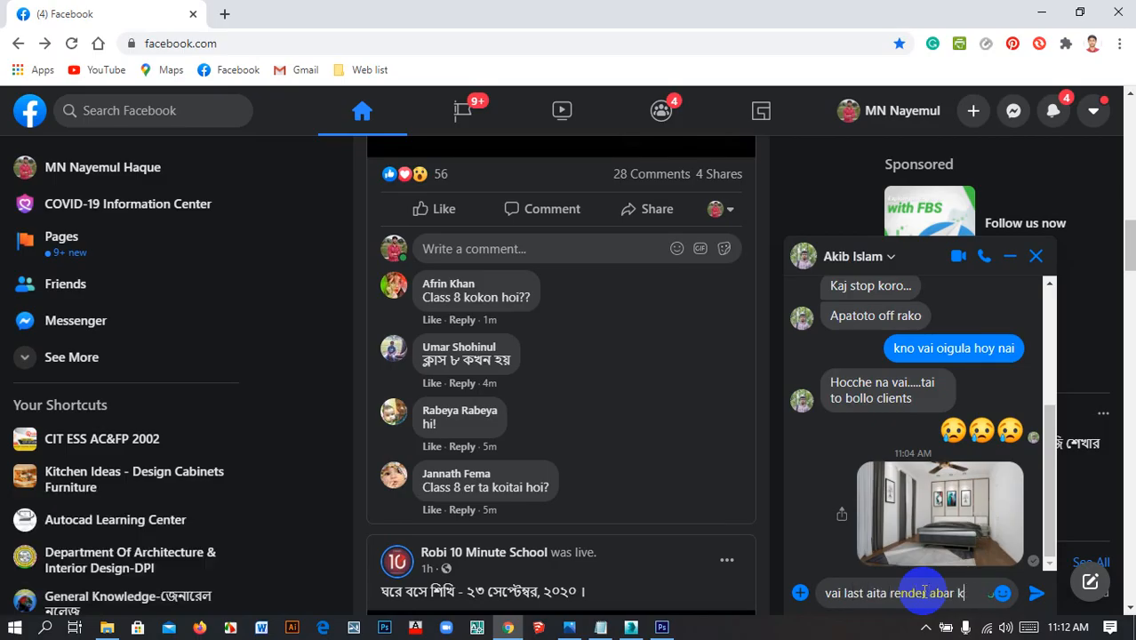
text(aita render abar korlm)
key(Return)
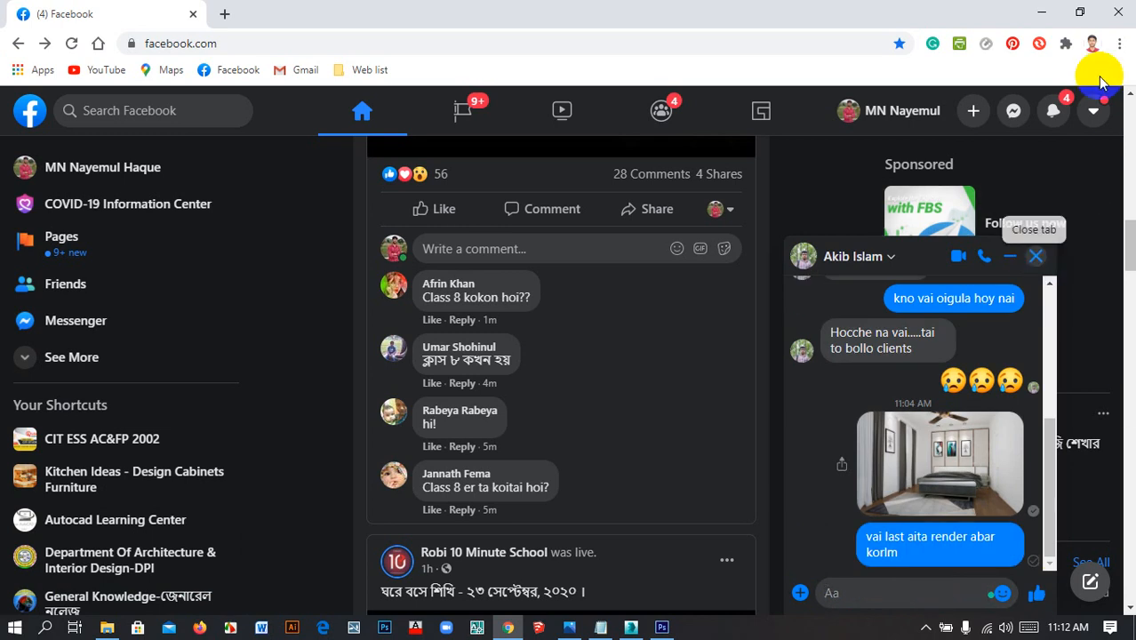
click(1040, 259)
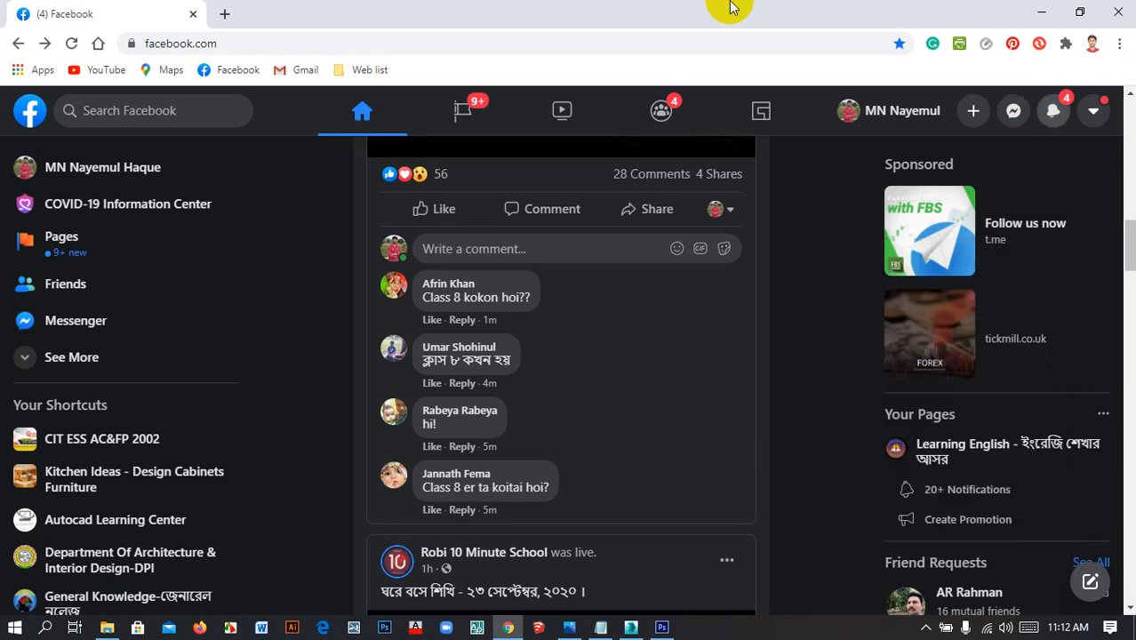
Search Google for "pergola design" in a new browser tab and show the image results
click(223, 14)
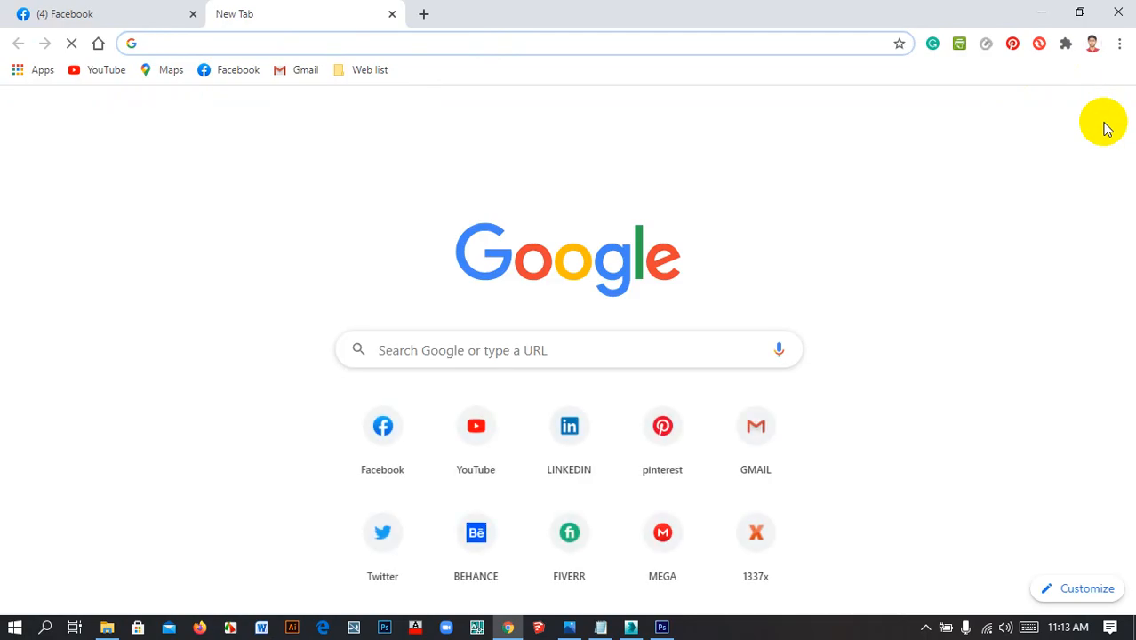
text(pergola)
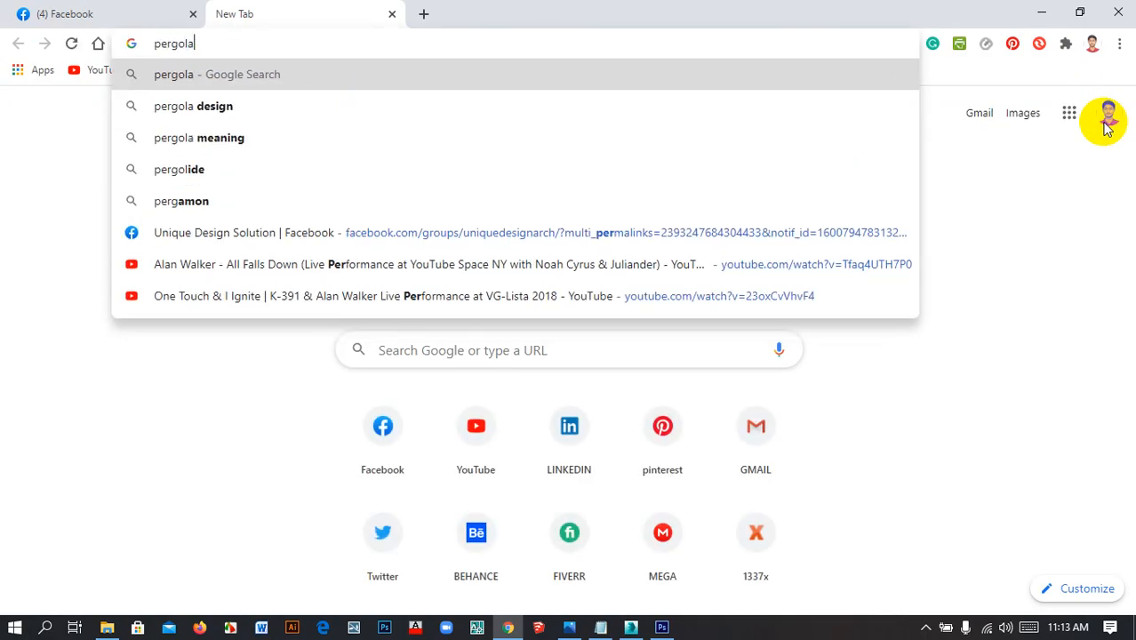
key(Down)
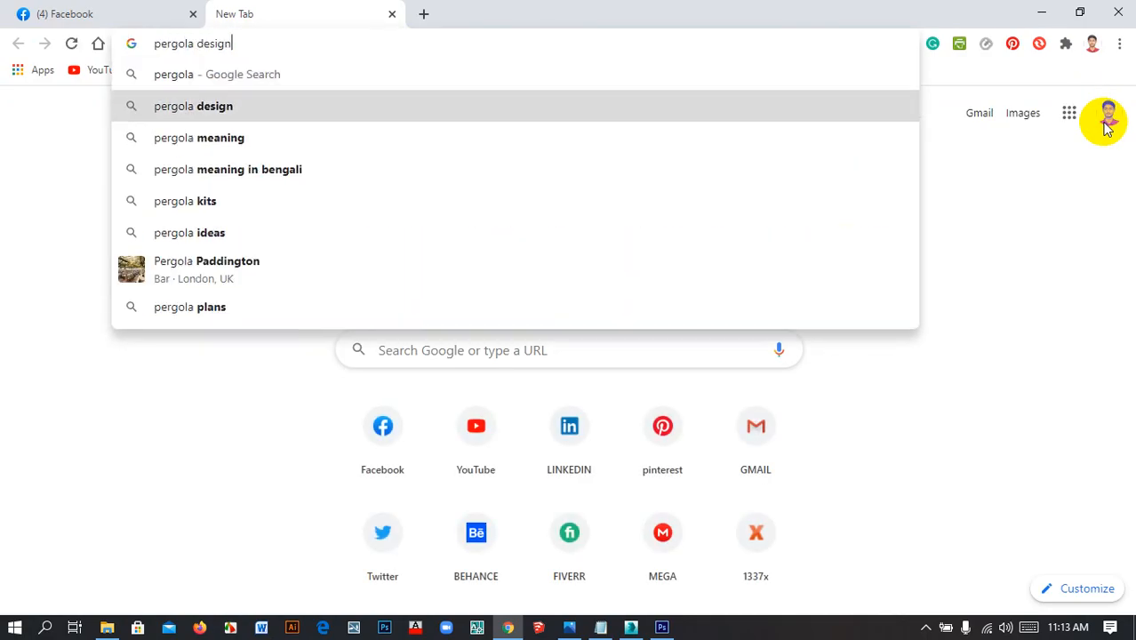
key(Return)
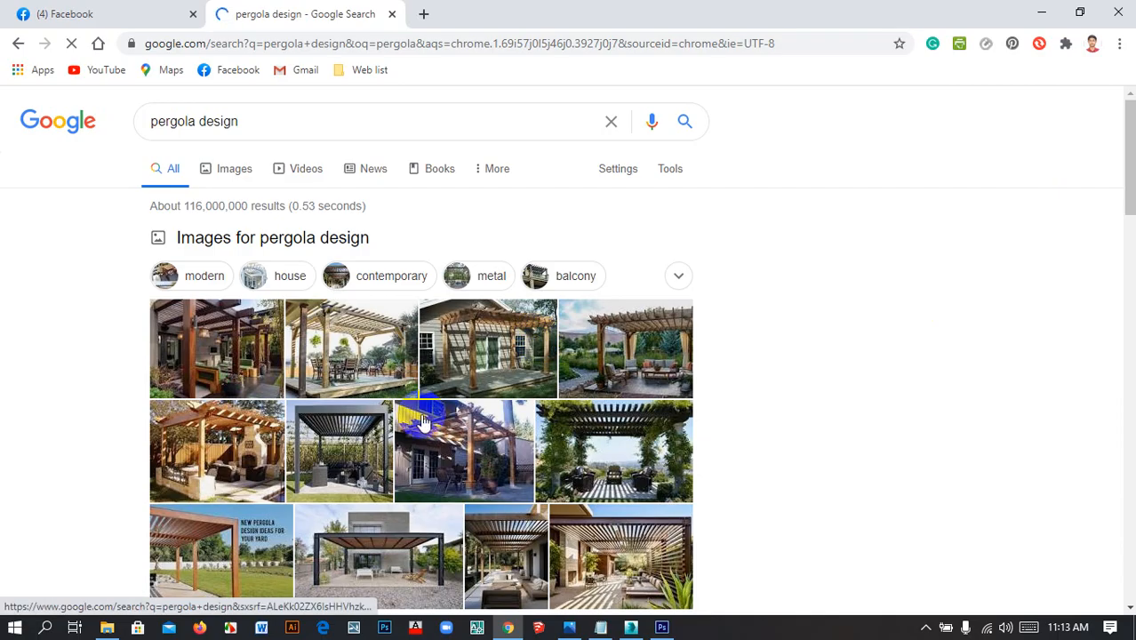
click(233, 171)
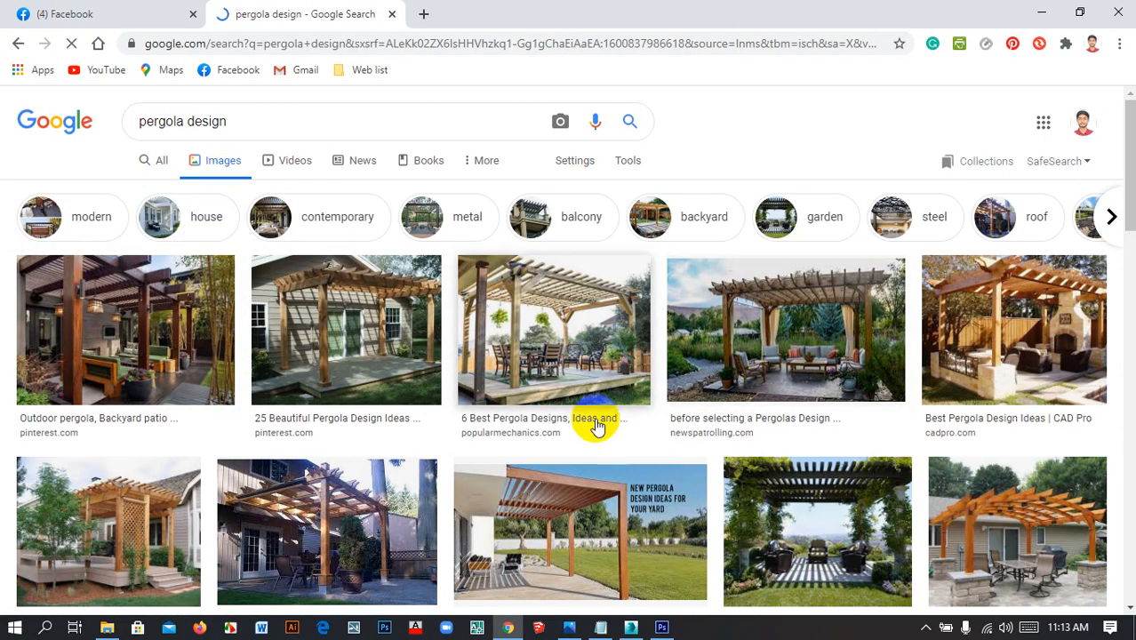
Browse the pergola image results for a design reference suited to the building's roof
scroll(595, 422, down, 4)
scroll(594, 418, down, 3)
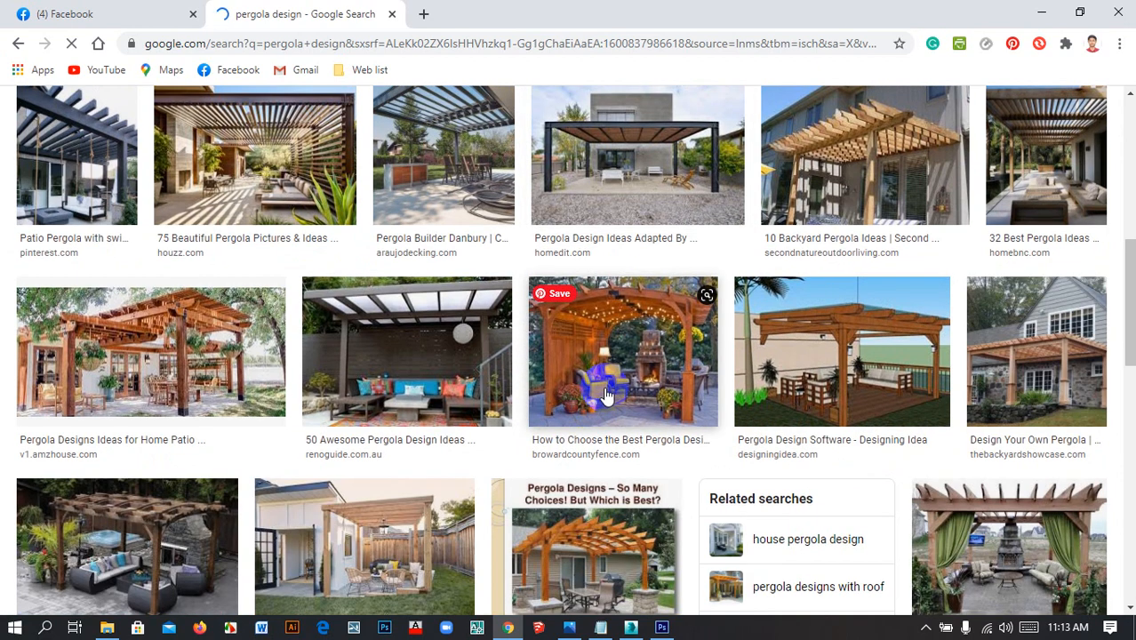
scroll(604, 396, down, 1)
scroll(604, 388, down, 1)
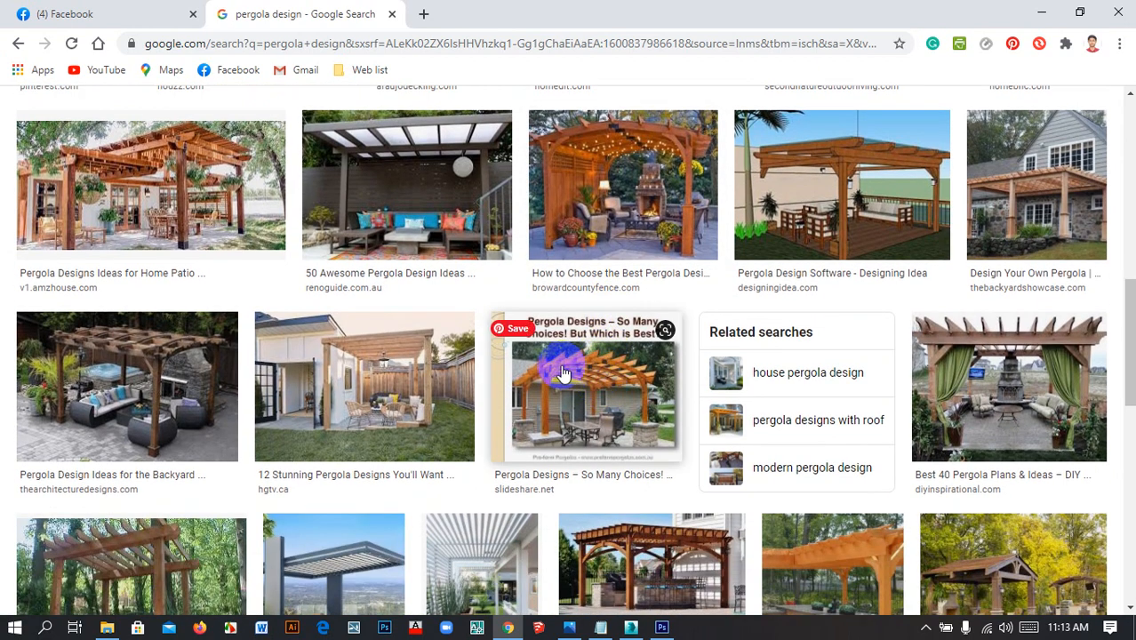
scroll(534, 364, down, 2)
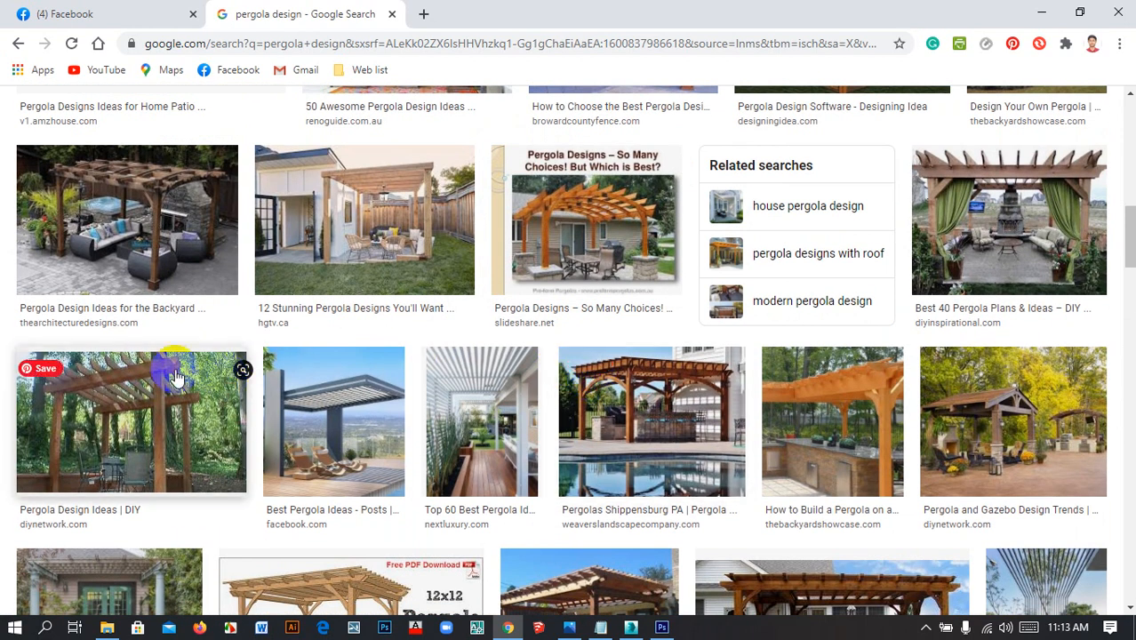
scroll(511, 358, down, 2)
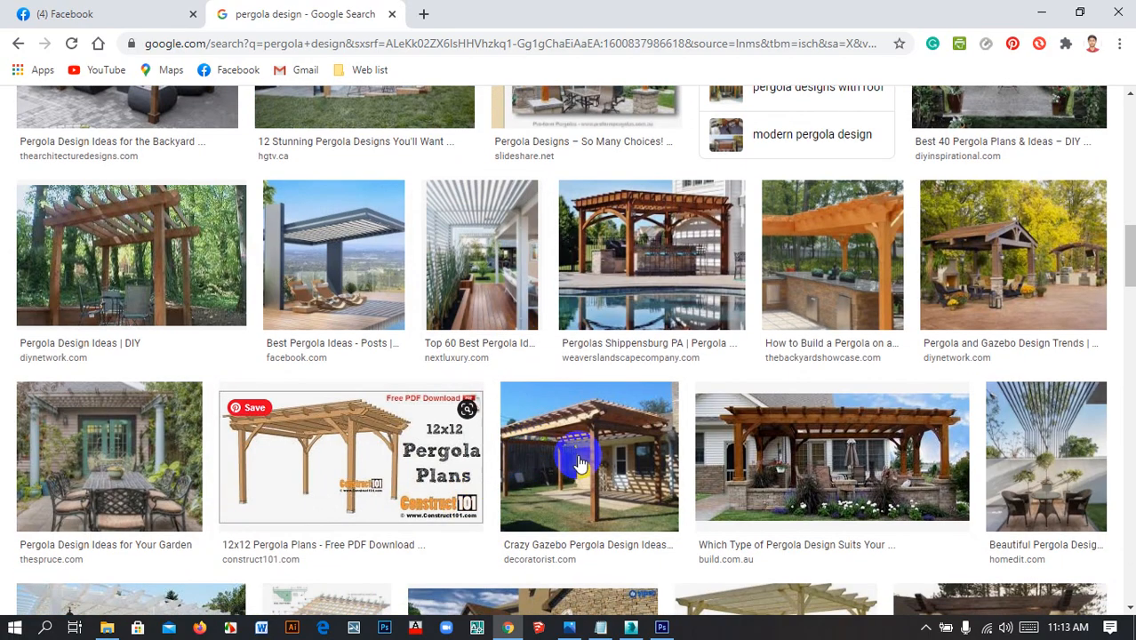
scroll(604, 409, down, 2)
scroll(608, 405, down, 5)
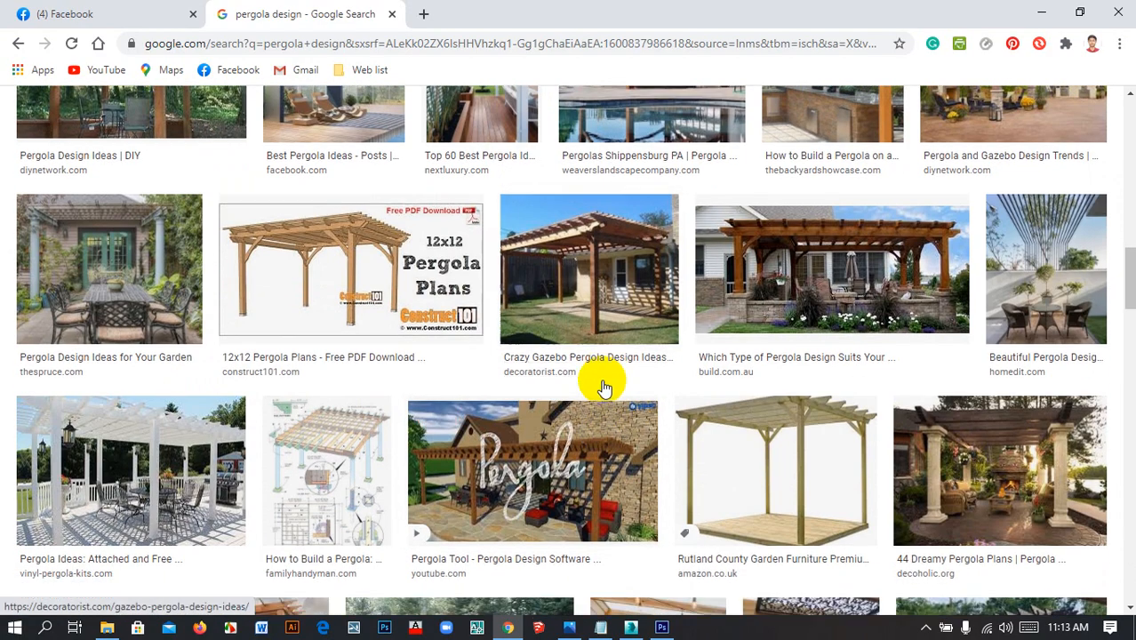
scroll(592, 368, down, 5)
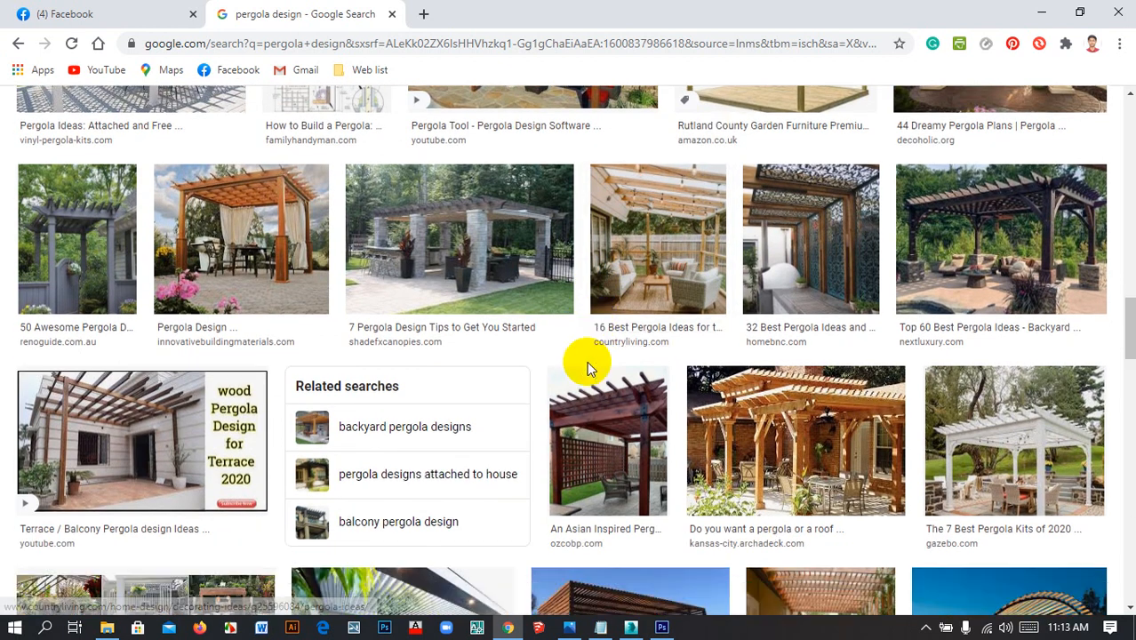
scroll(586, 367, down, 3)
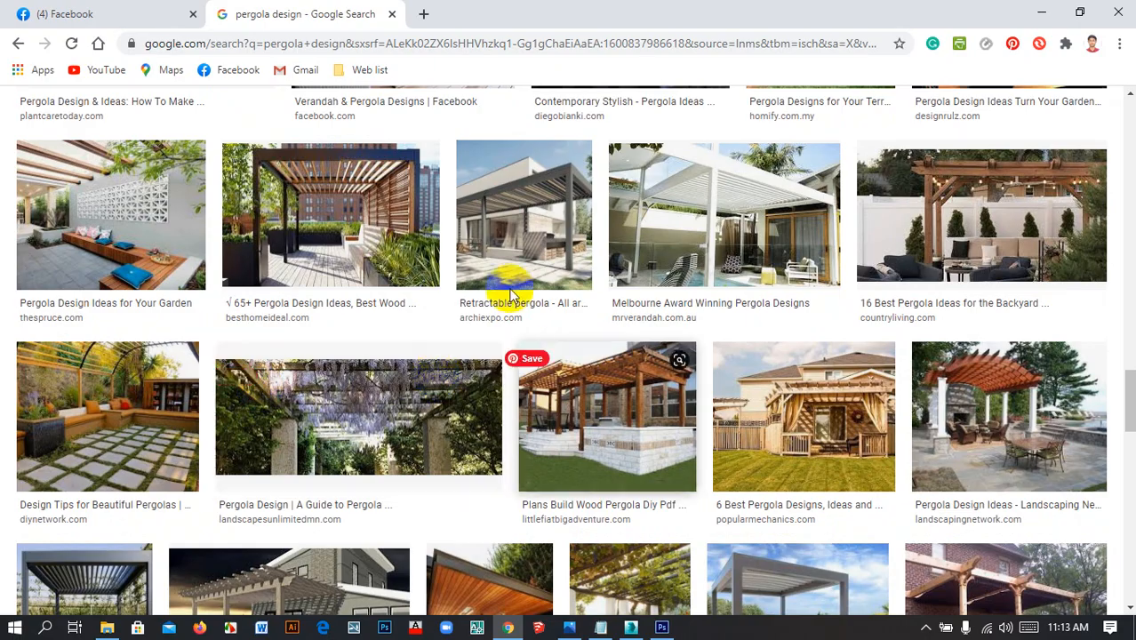
scroll(413, 400, down, 3)
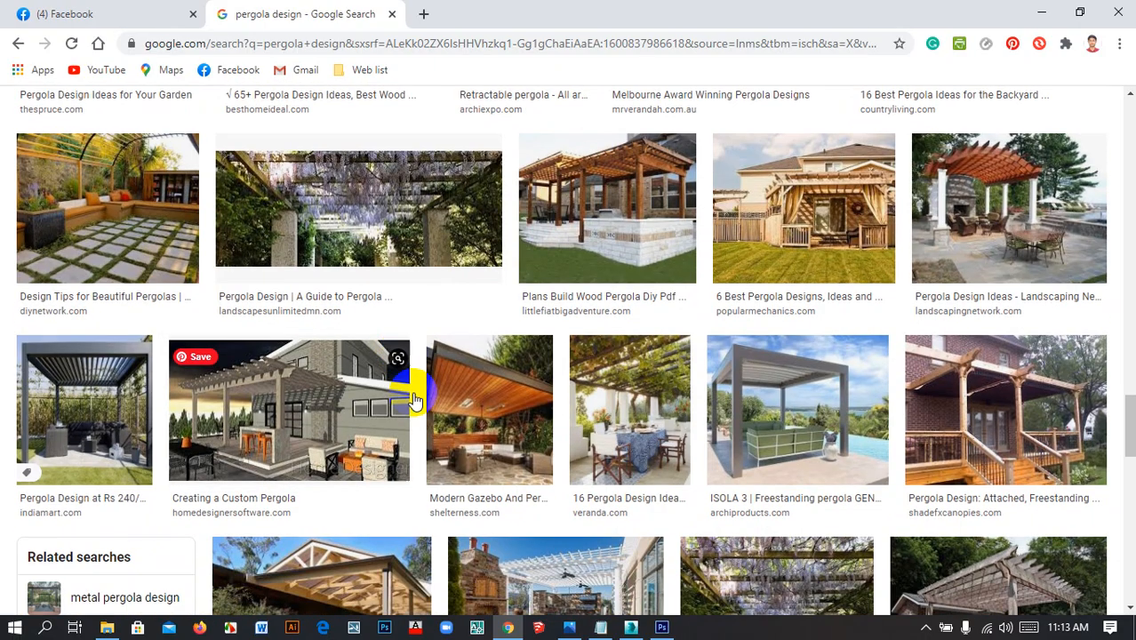
scroll(413, 400, down, 2)
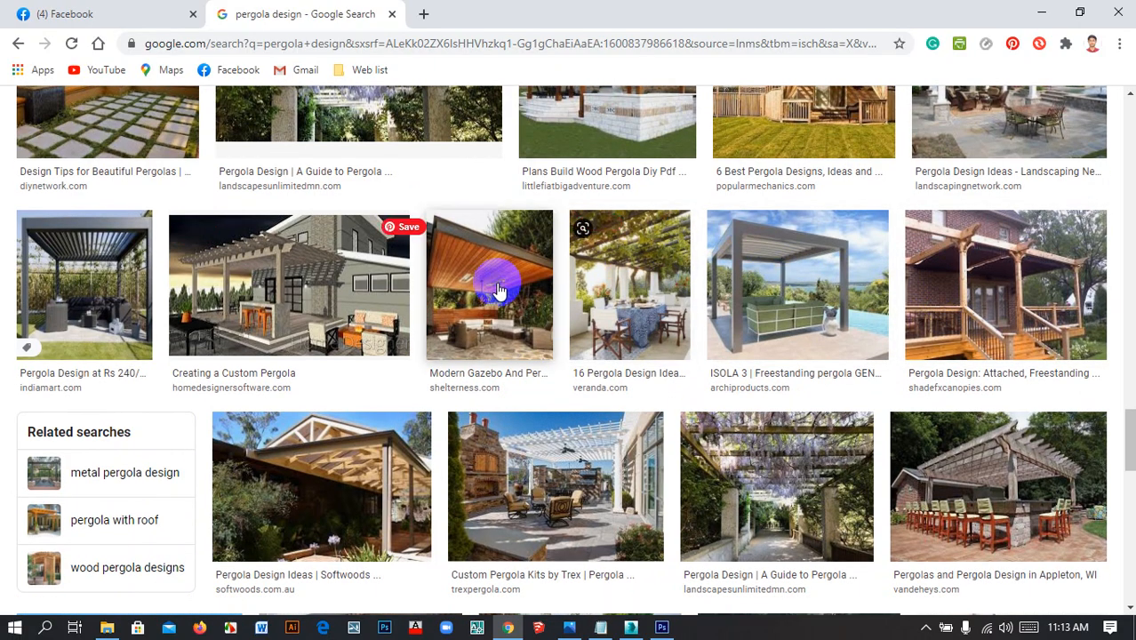
scroll(499, 291, down, 2)
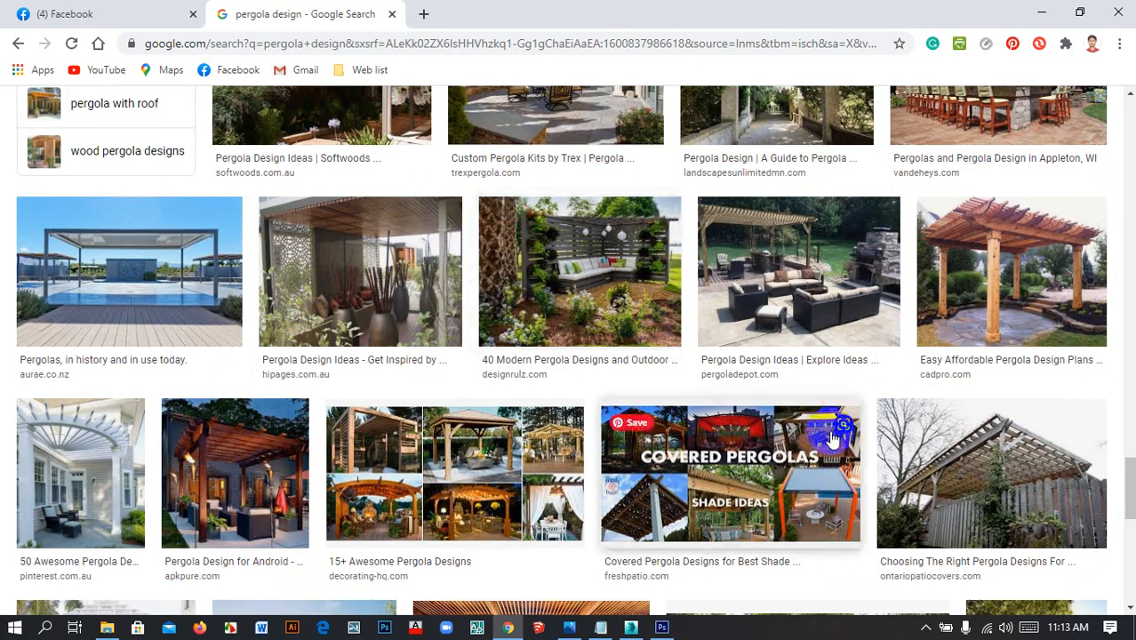
scroll(823, 421, down, 2)
scroll(796, 414, down, 6)
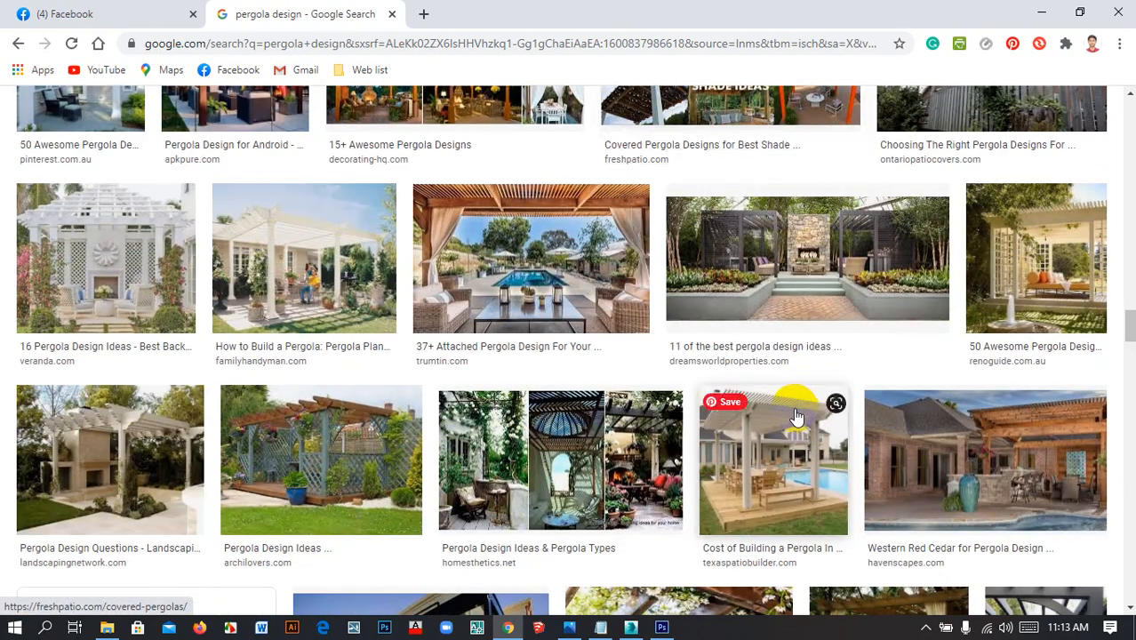
Browse more pergola image results, switch back to 3ds Max, and examine the slotted pergola slab on the roof
scroll(794, 414, down, 5)
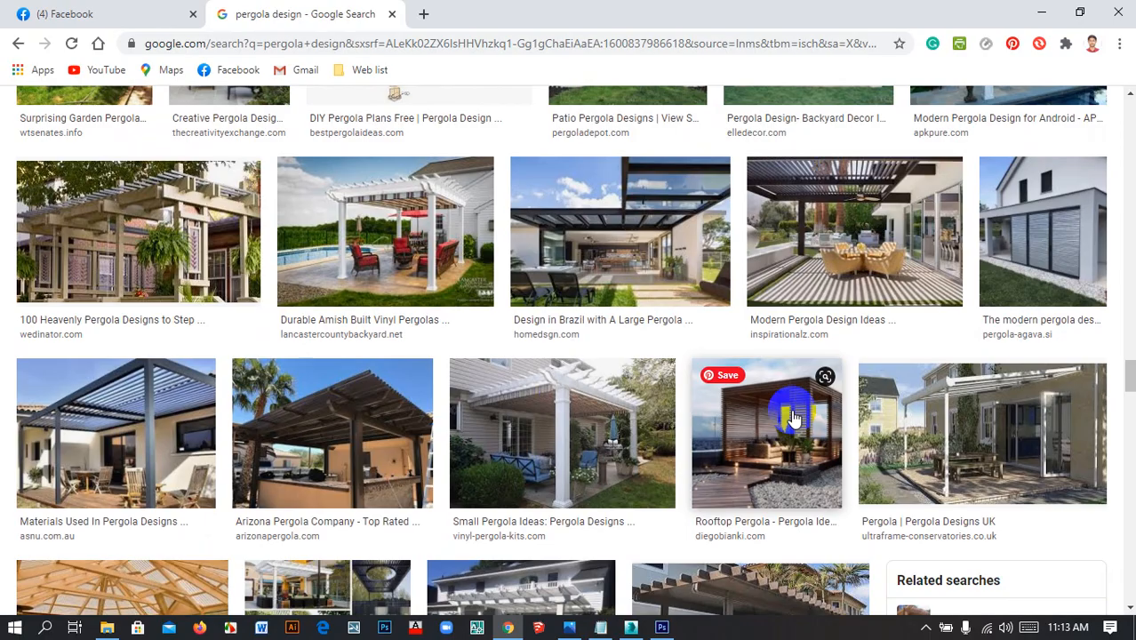
scroll(794, 414, down, 3)
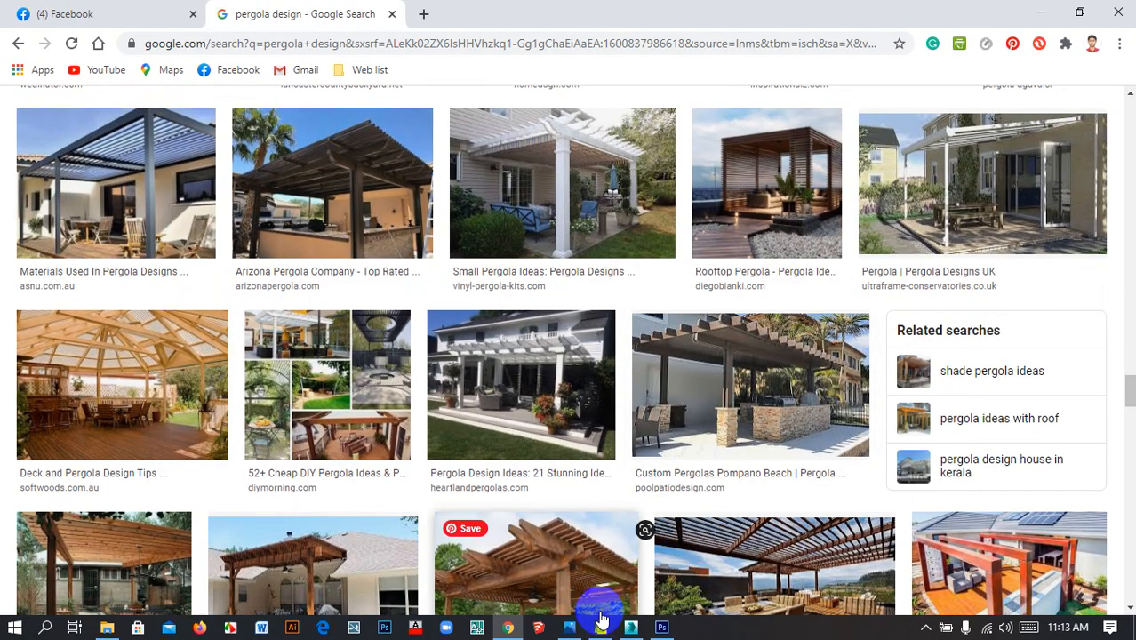
click(630, 627)
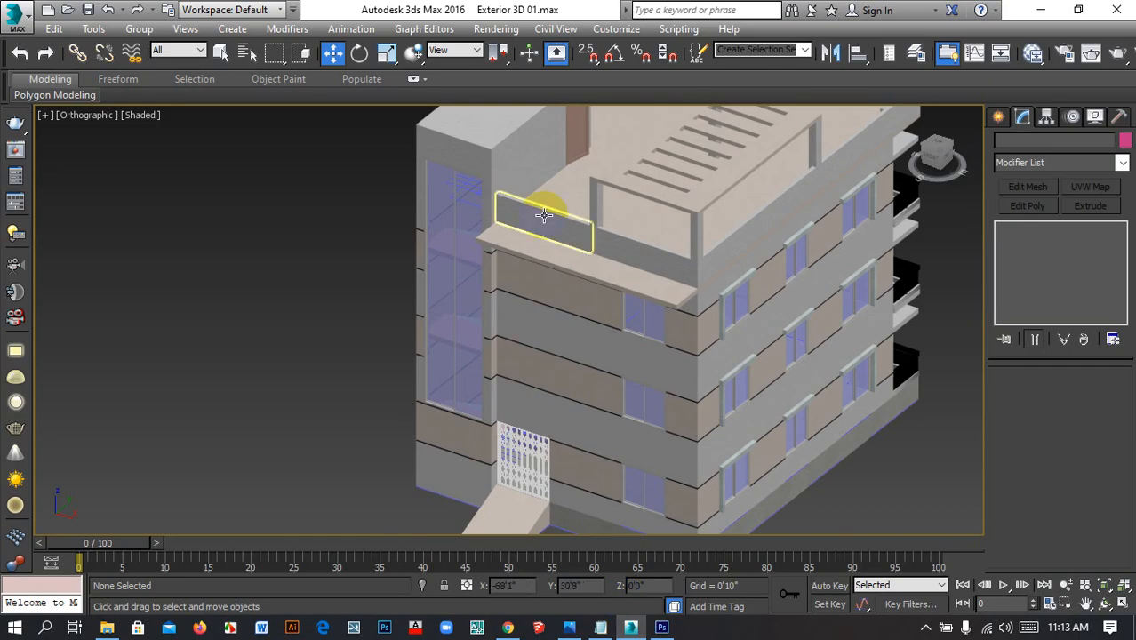
scroll(598, 363, down, 5)
scroll(556, 241, up, 8)
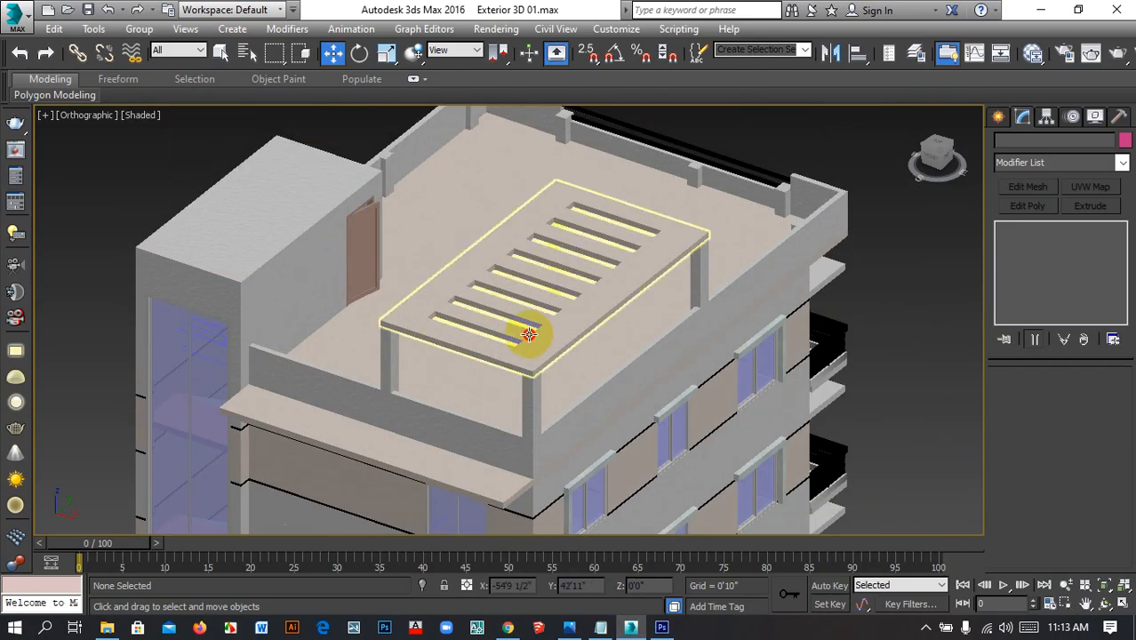
click(527, 333)
alt+middle_drag(449, 380, 573, 347)
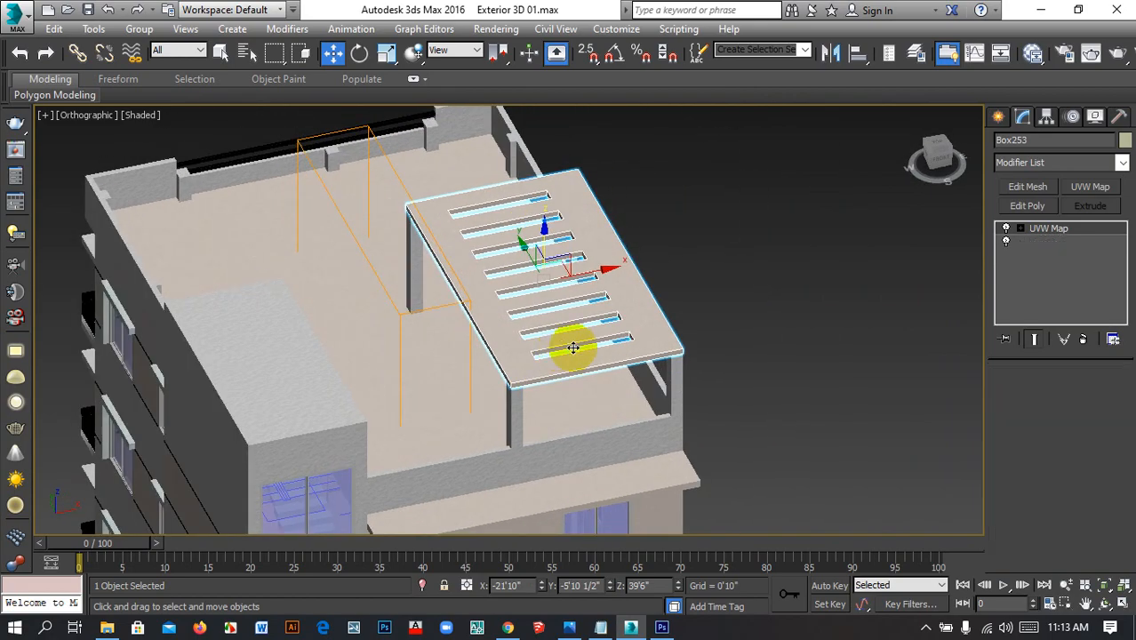
click(692, 310)
Examine the entrance ramp, gate and front facade of the building around the window corner
scroll(693, 311, down, 5)
scroll(598, 413, up, 2)
middle_drag(599, 413, 494, 310)
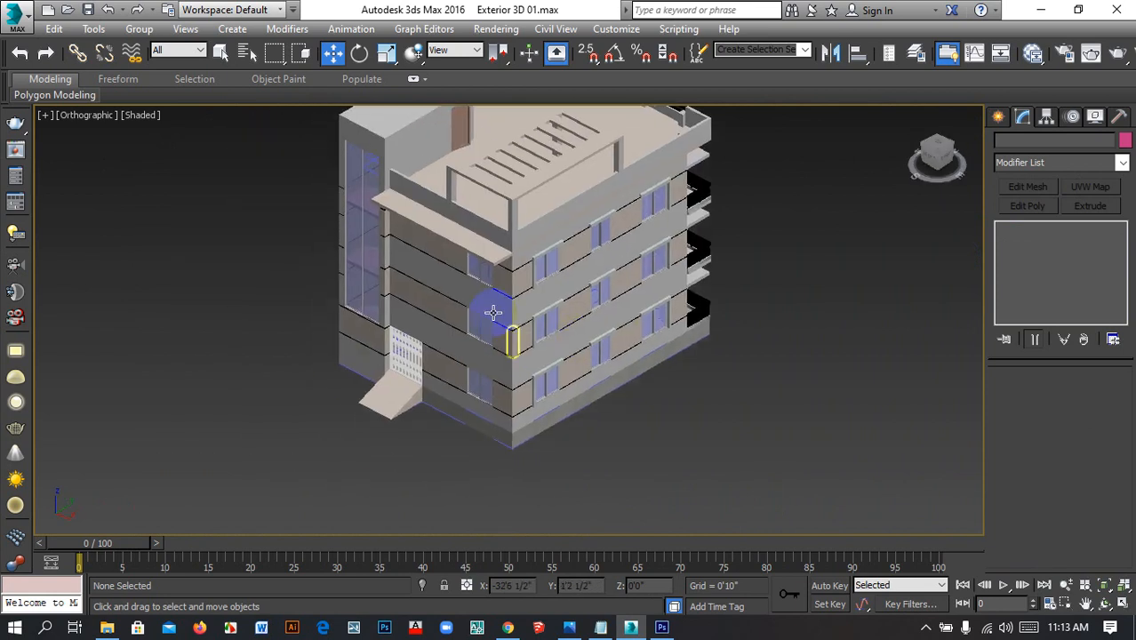
scroll(538, 380, up, 4)
scroll(604, 334, down, 2)
scroll(405, 395, up, 2)
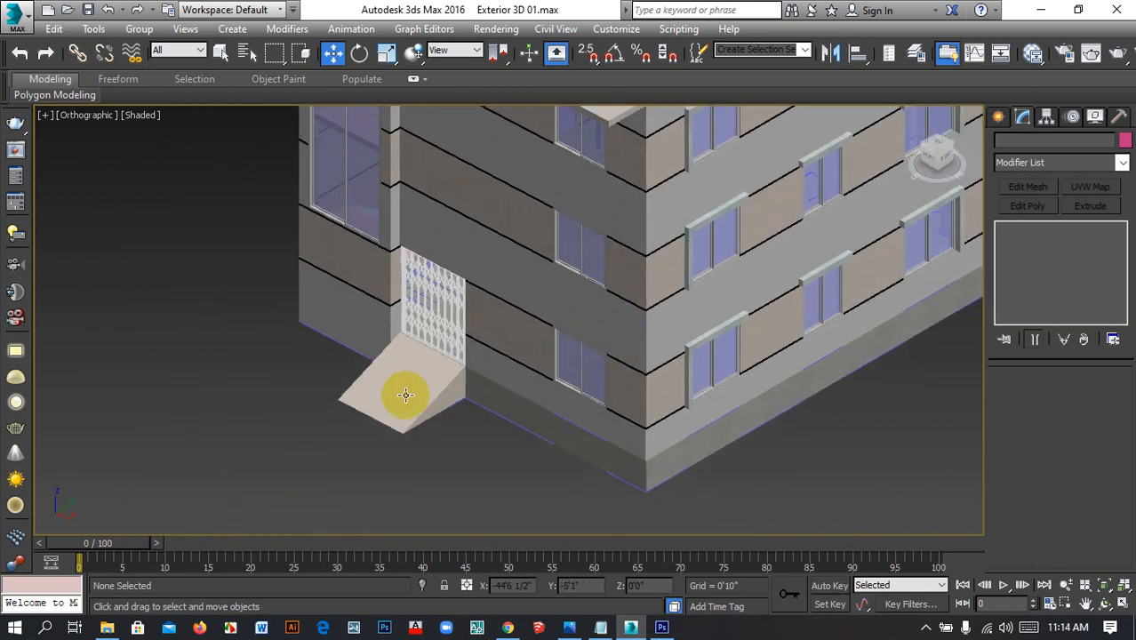
middle_drag(505, 345, 559, 333)
scroll(538, 307, down, 2)
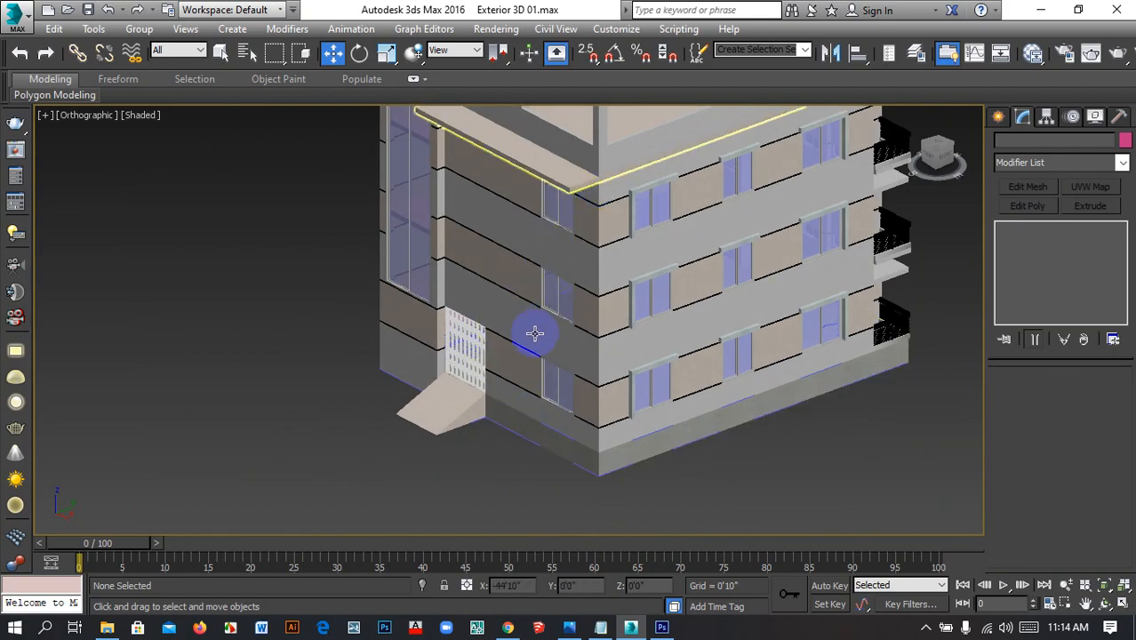
scroll(517, 368, down, 3)
mouse_move(517, 402)
alt+middle_down()
mouse_move(532, 410)
mouse_move(520, 408)
alt+middle_up()
scroll(488, 416, up, 4)
scroll(488, 416, down, 6)
alt+middle_drag(490, 477, 515, 405)
scroll(515, 374, up, 5)
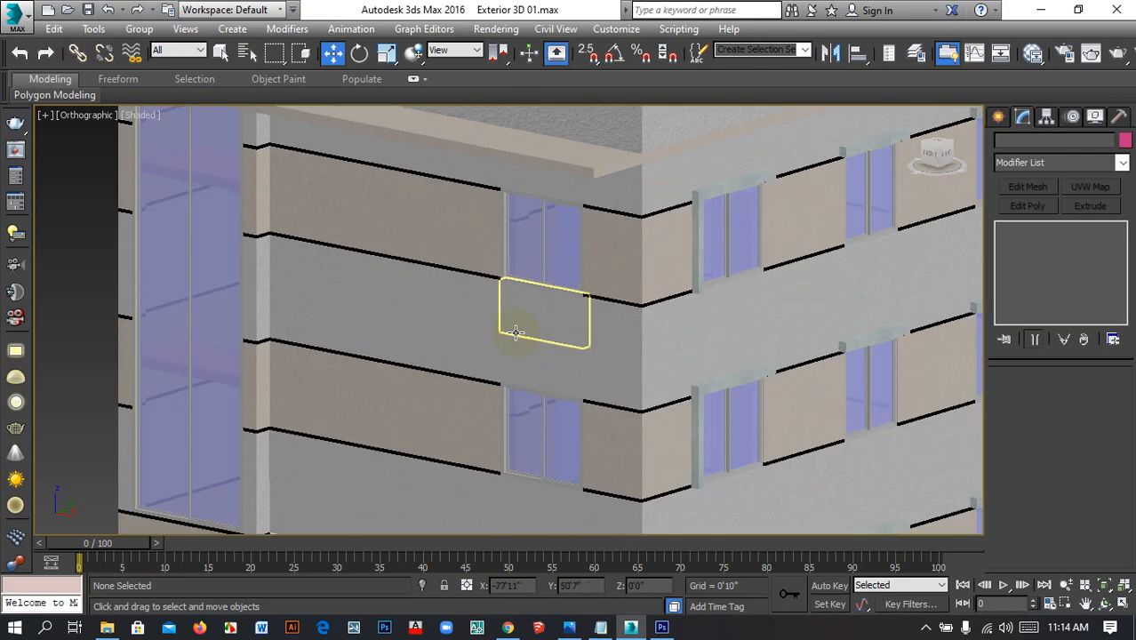
Inspect the wall panel between the two upper front windows near the corner, and clear the selection
click(518, 334)
click(523, 347)
scroll(538, 334, down, 4)
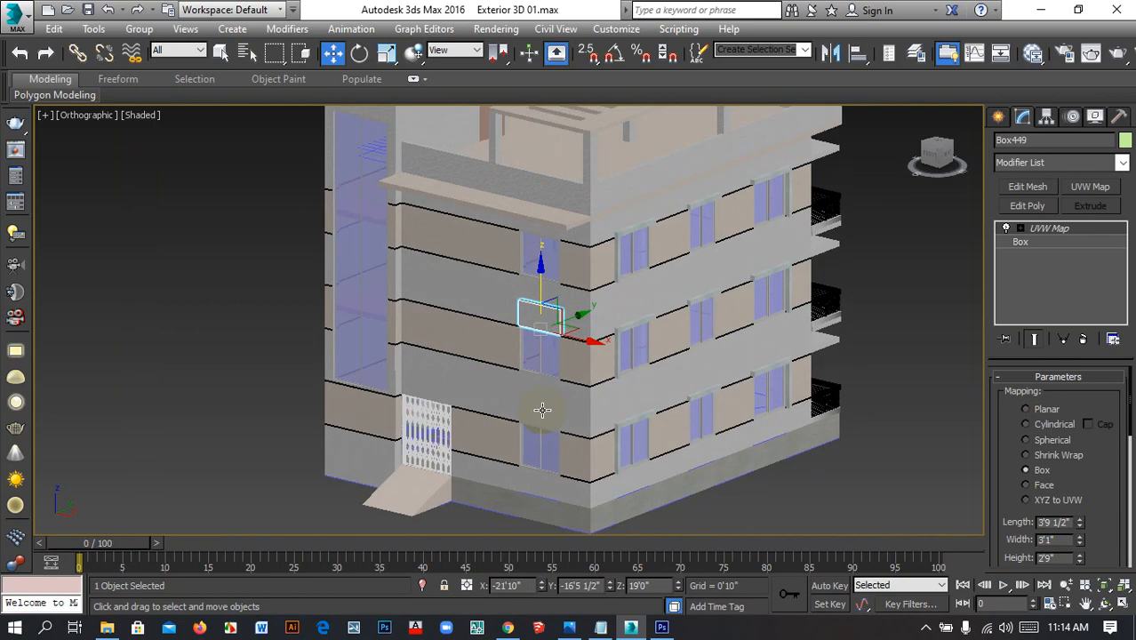
mouse_move(542, 408)
alt+middle_down()
mouse_move(560, 368)
mouse_move(642, 332)
mouse_move(639, 302)
mouse_move(604, 347)
mouse_move(583, 449)
mouse_move(652, 439)
mouse_move(568, 452)
mouse_move(598, 476)
mouse_move(542, 424)
alt+middle_up()
middle_drag(537, 504, 546, 497)
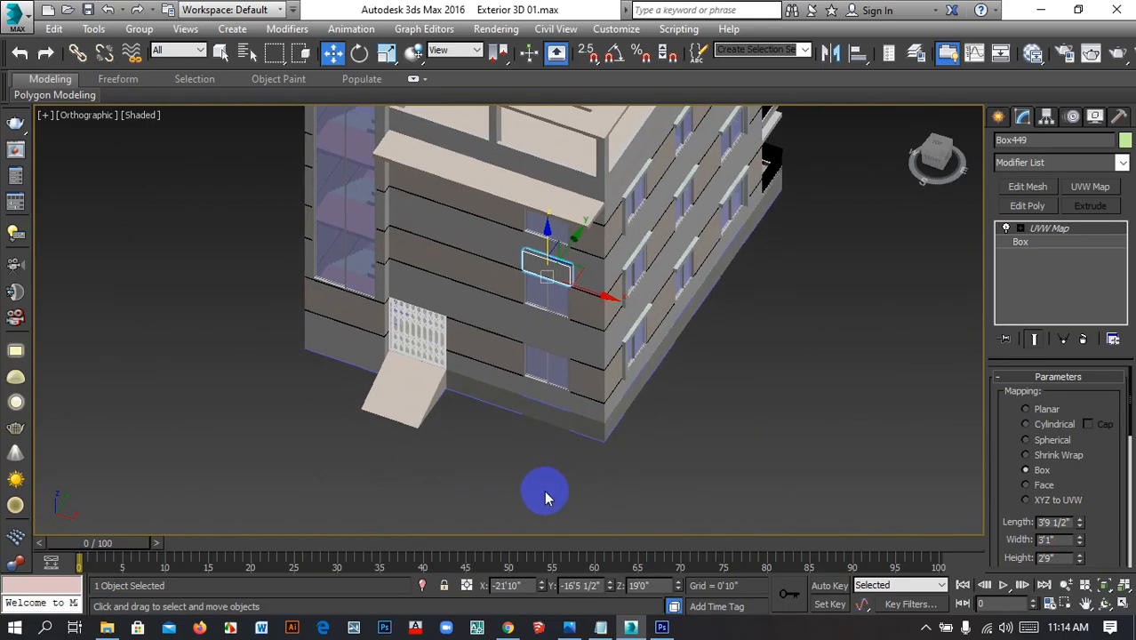
click(570, 257)
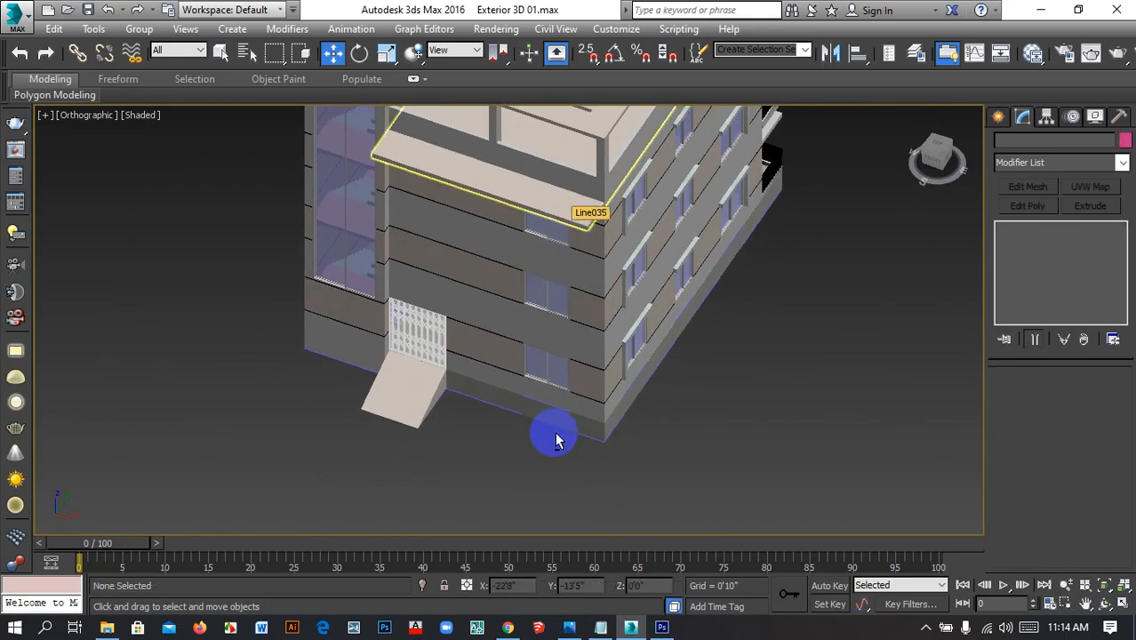
Recover the lost building view through the top view and examine the front corner from above
alt+middle_drag(556, 440, 550, 484)
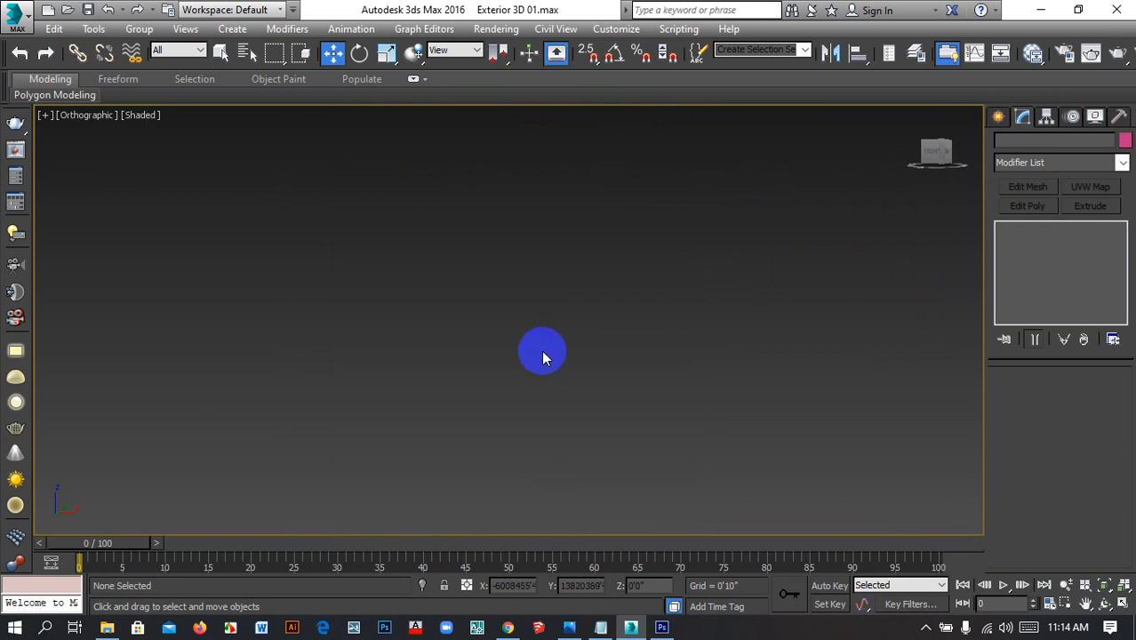
key(t)
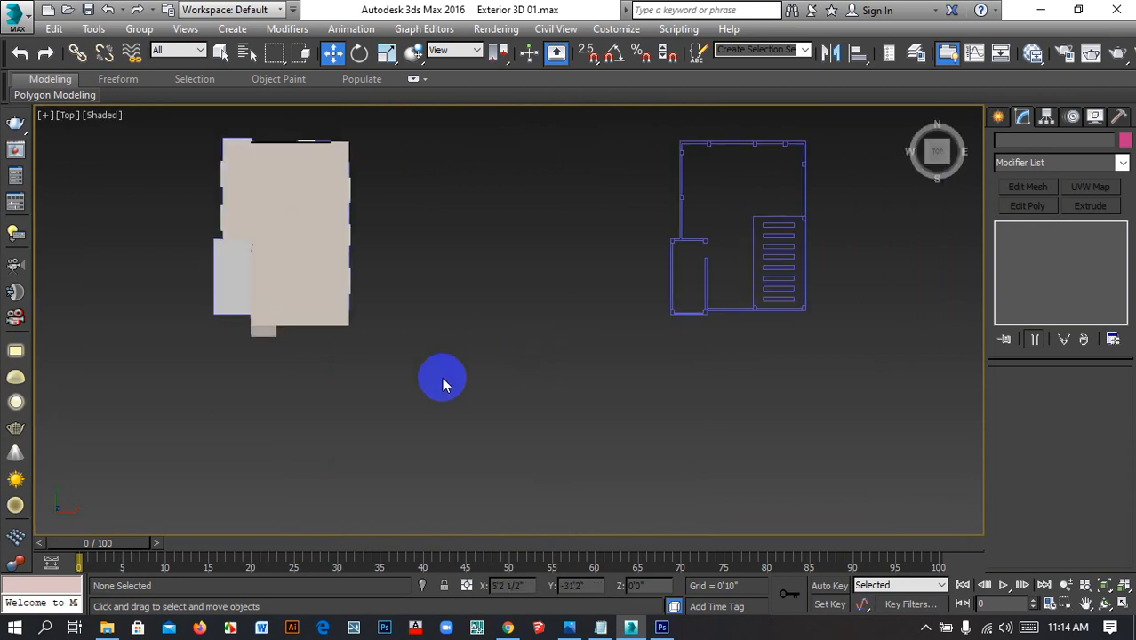
alt+middle_drag(442, 377, 508, 353)
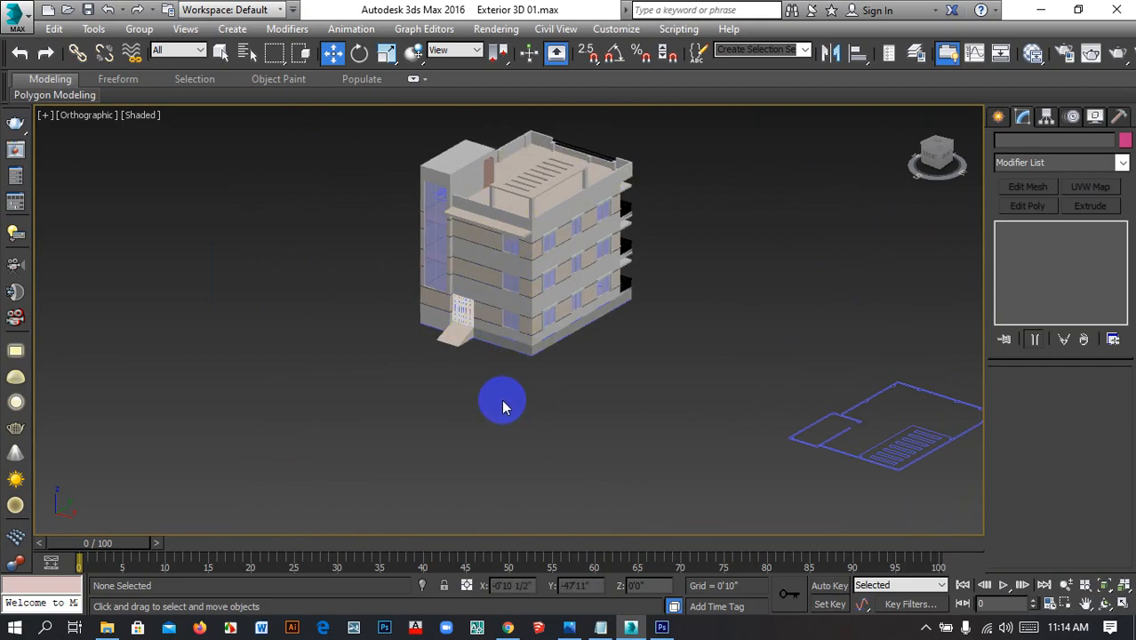
scroll(513, 363, up, 5)
middle_drag(517, 375, 543, 526)
scroll(538, 459, down, 4)
scroll(538, 399, up, 2)
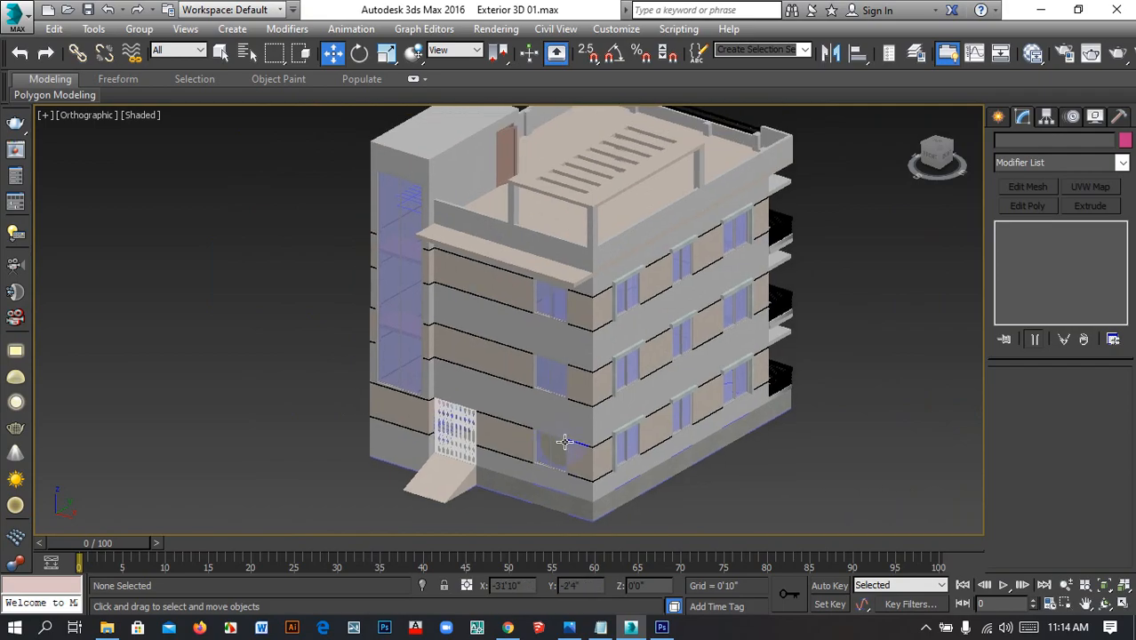
scroll(530, 299, up, 2)
middle_drag(598, 352, 571, 214)
middle_drag(570, 419, 446, 553)
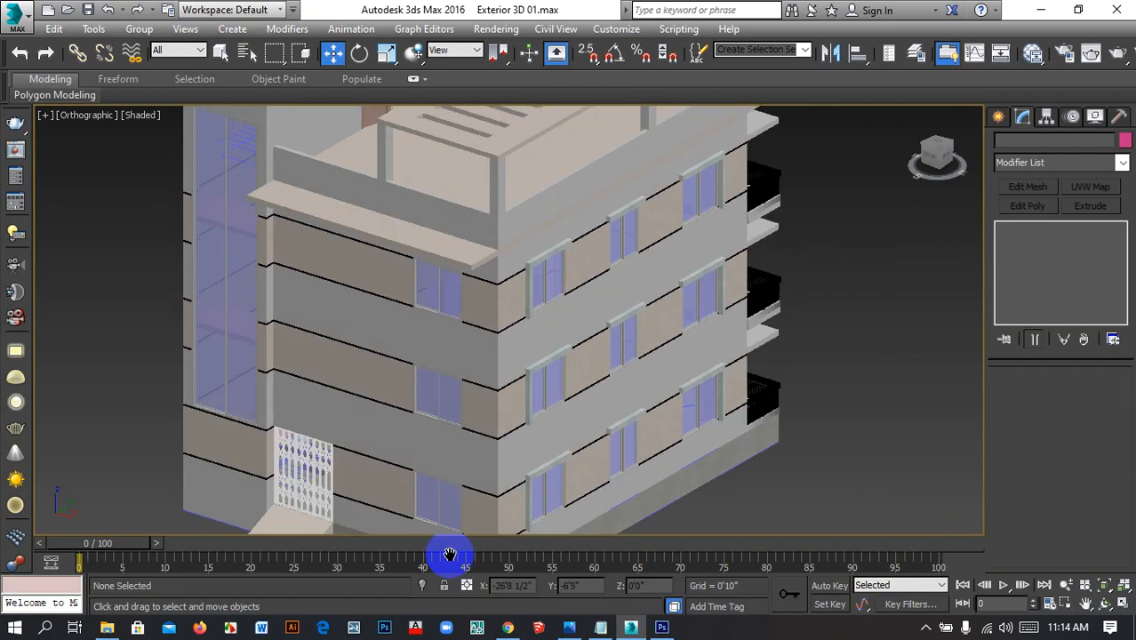
Pull the roof slab's long side edge polygon outward about 2'9" so the slab overhangs the side windows
scroll(466, 306, up, 3)
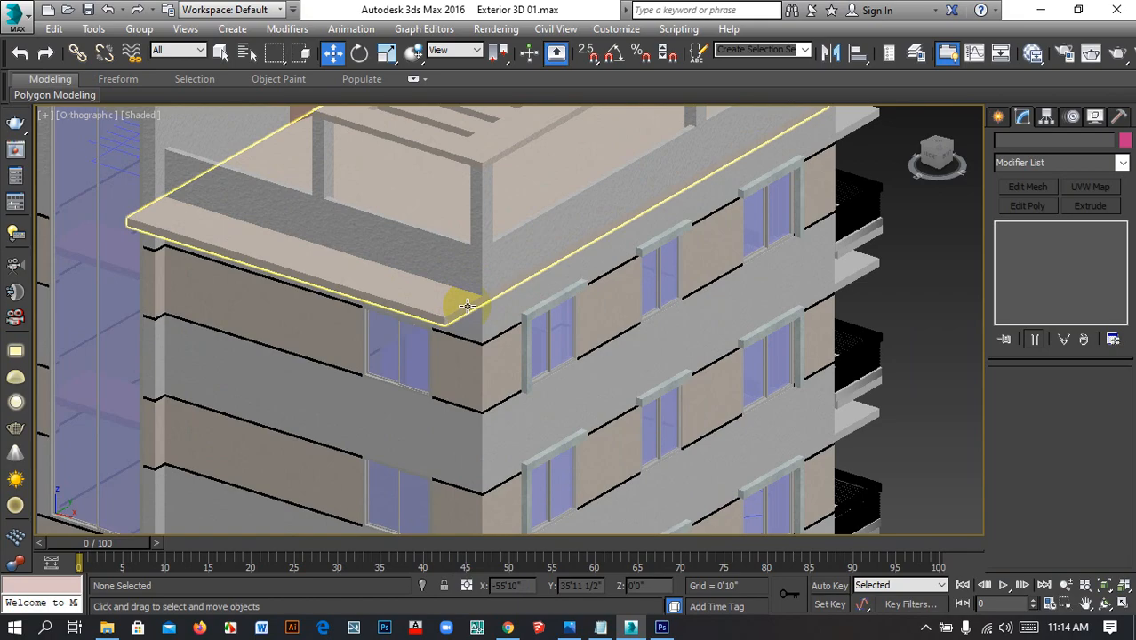
scroll(468, 306, up, 3)
click(457, 300)
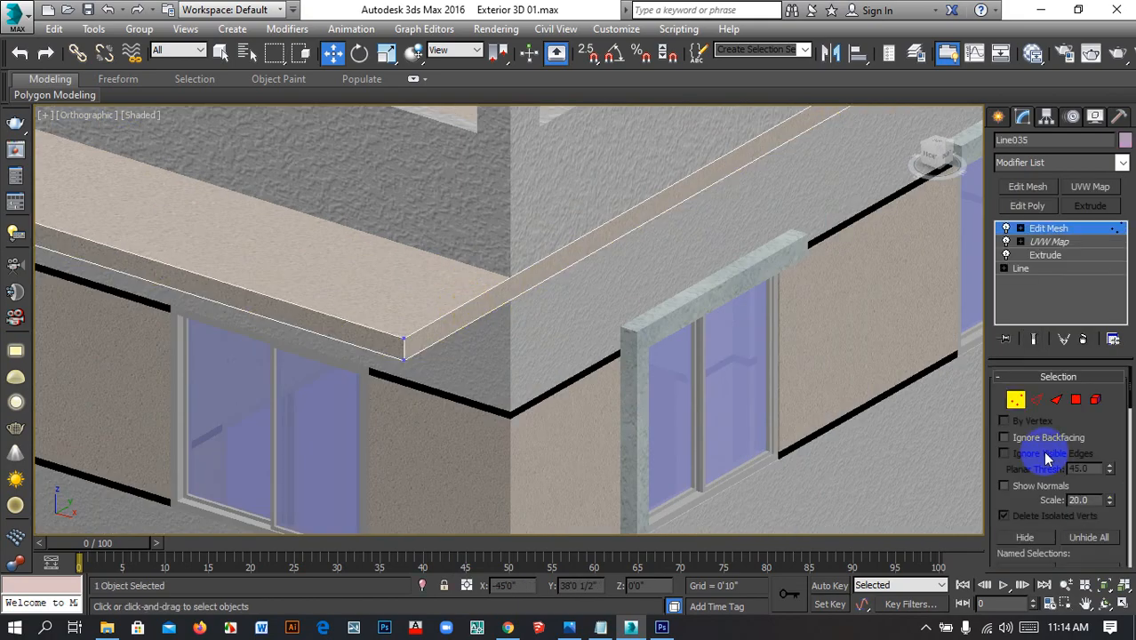
click(1075, 399)
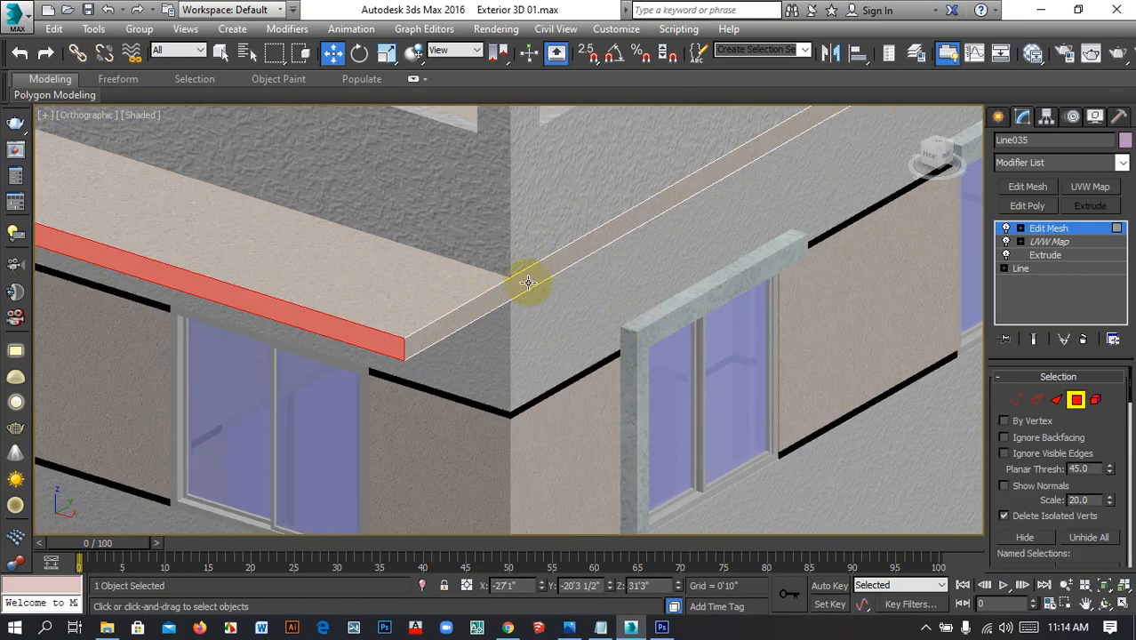
scroll(528, 283, down, 6)
middle_drag(654, 325, 492, 296)
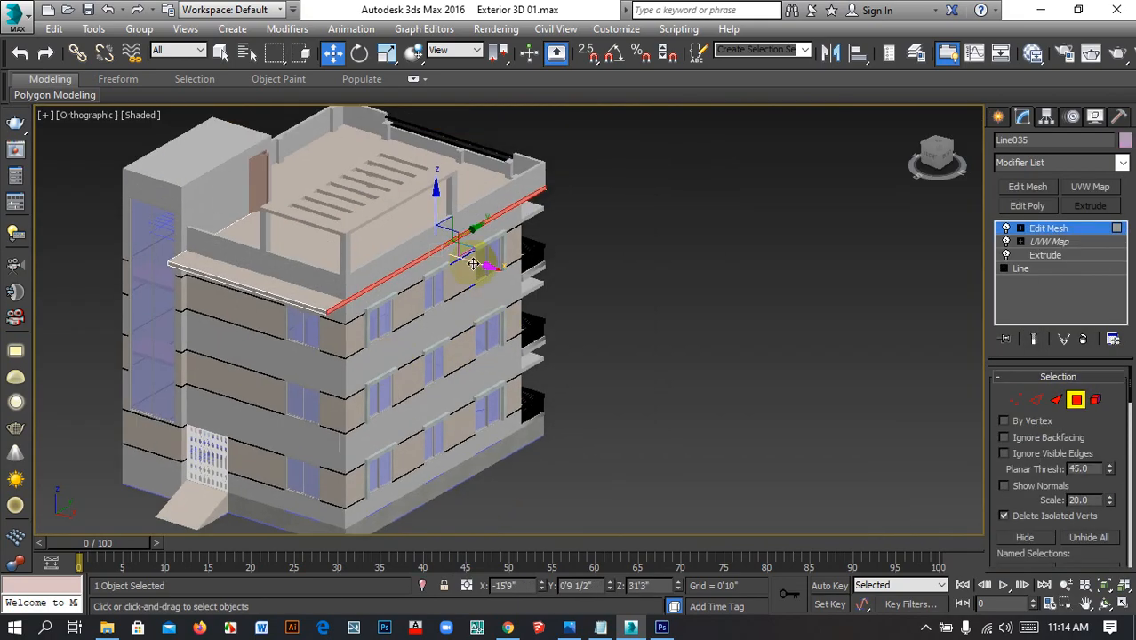
drag(474, 264, 485, 280)
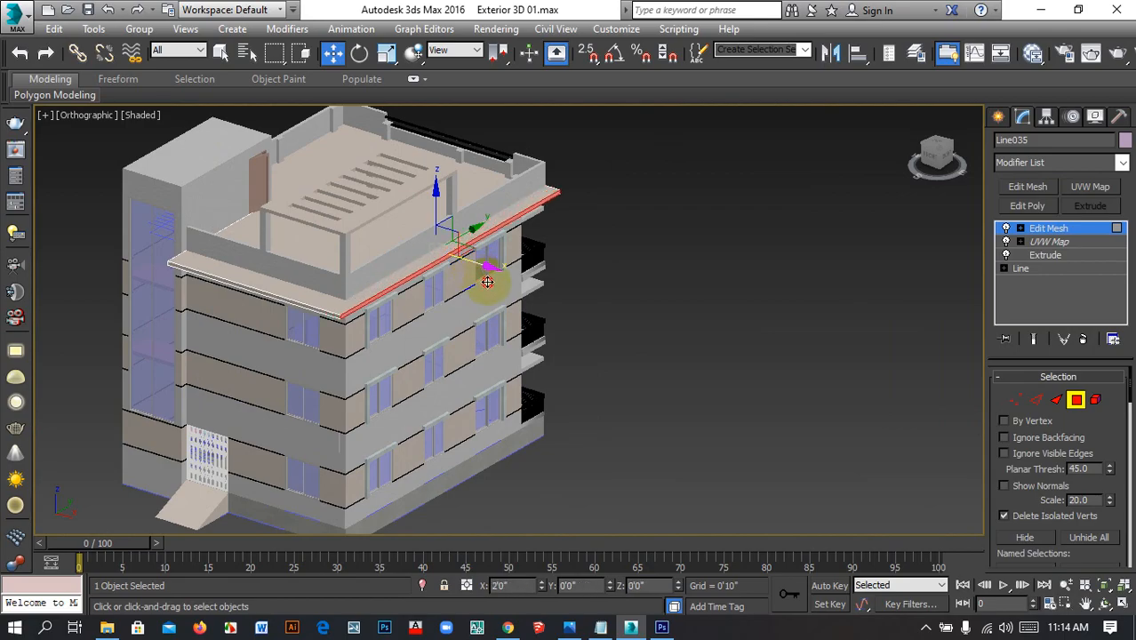
Shorten the roof slab's side overhang by moving its edge polygon back toward the wall about 1'7"
scroll(436, 292, up, 5)
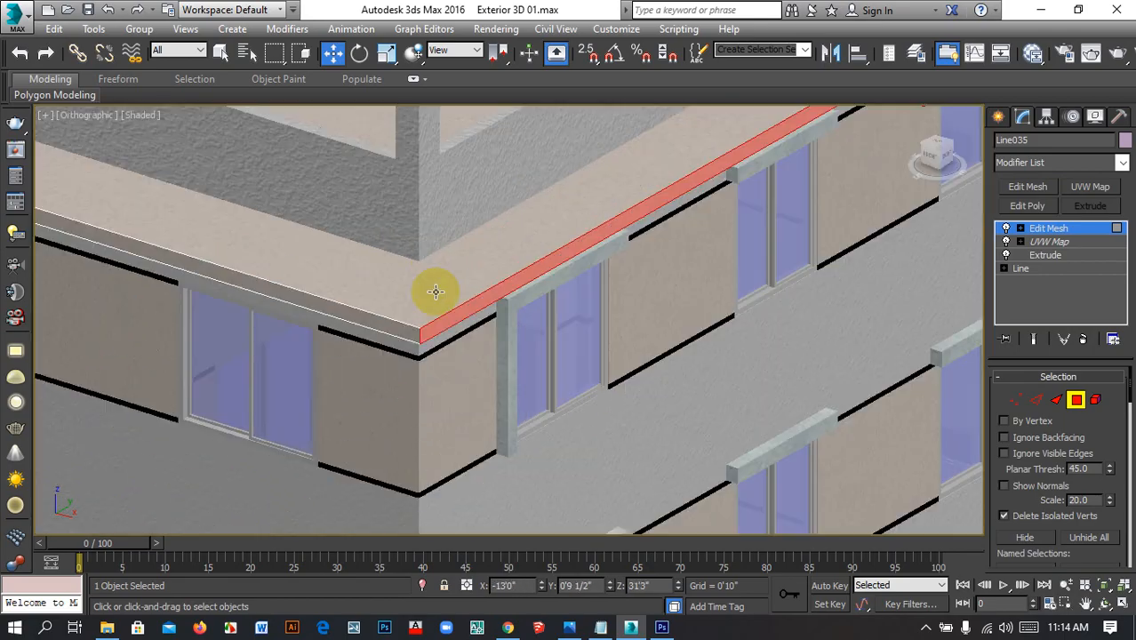
middle_drag(436, 292, 390, 489)
scroll(405, 338, down, 3)
scroll(476, 329, up, 2)
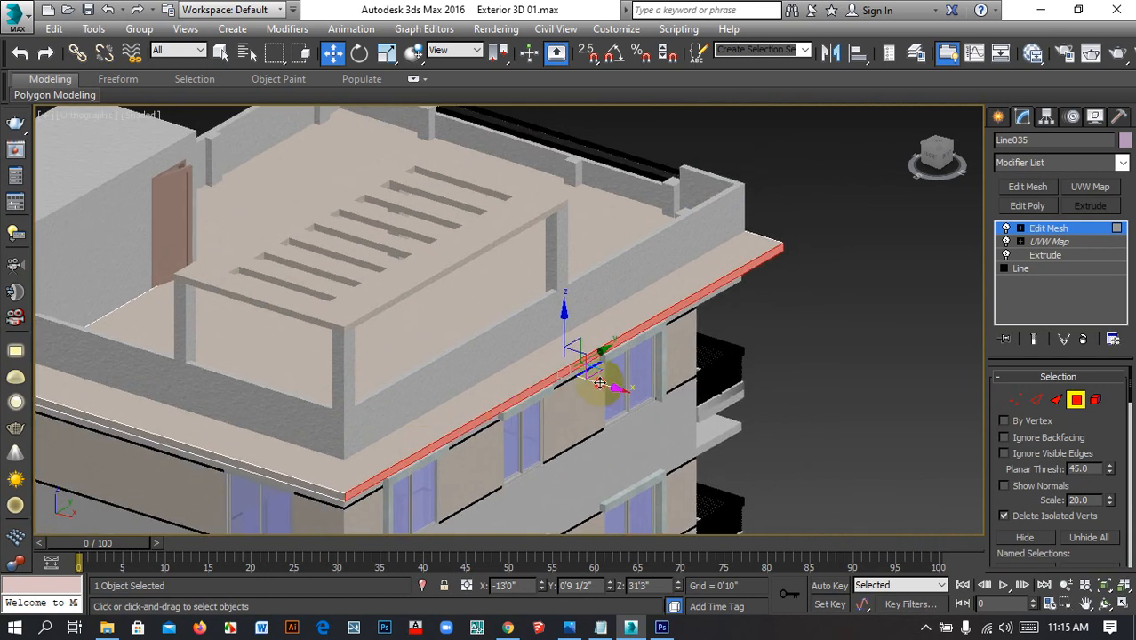
drag(600, 384, 410, 433)
scroll(283, 498, up, 5)
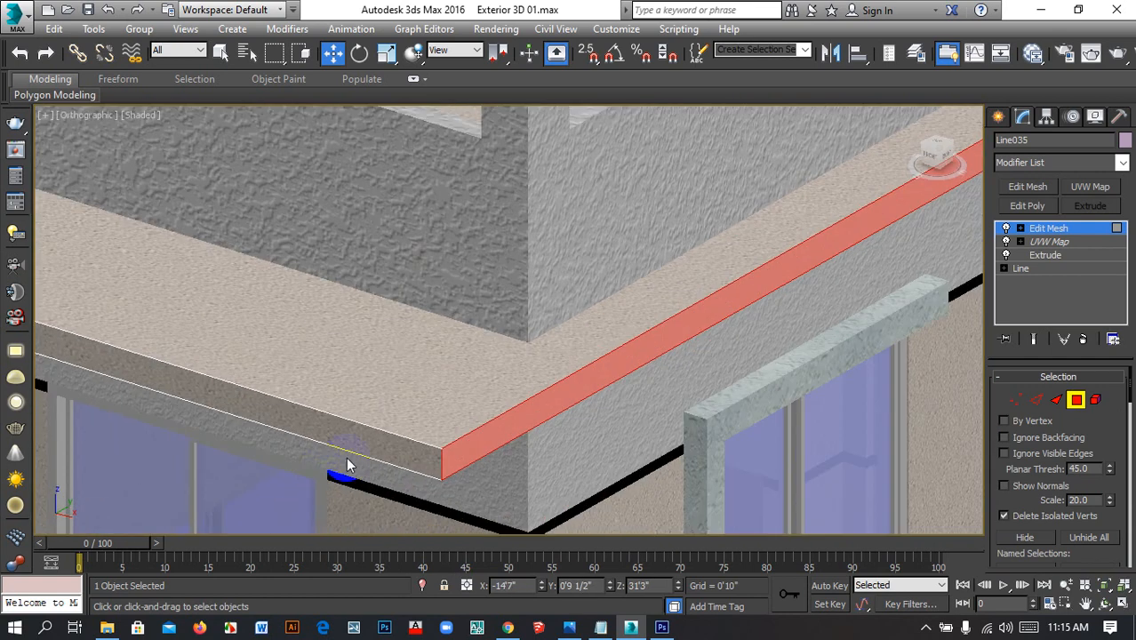
Move the roof slab's front edge polygon inward about 1'11" to shorten the front overhang, and finish the mesh editing
click(374, 443)
scroll(381, 428, down, 4)
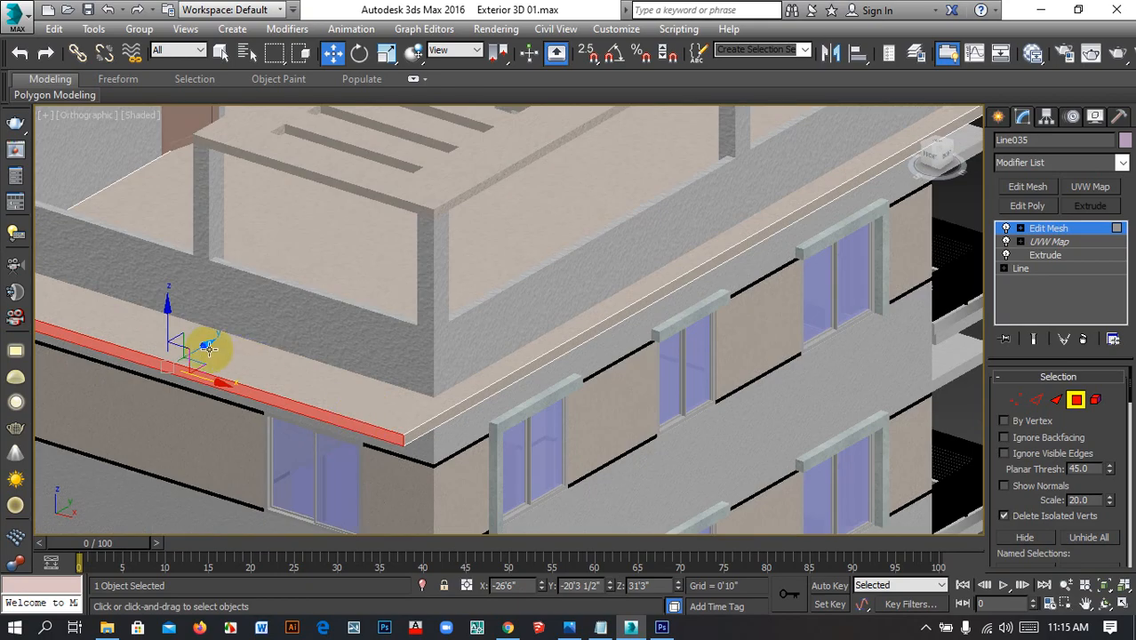
drag(201, 348, 230, 331)
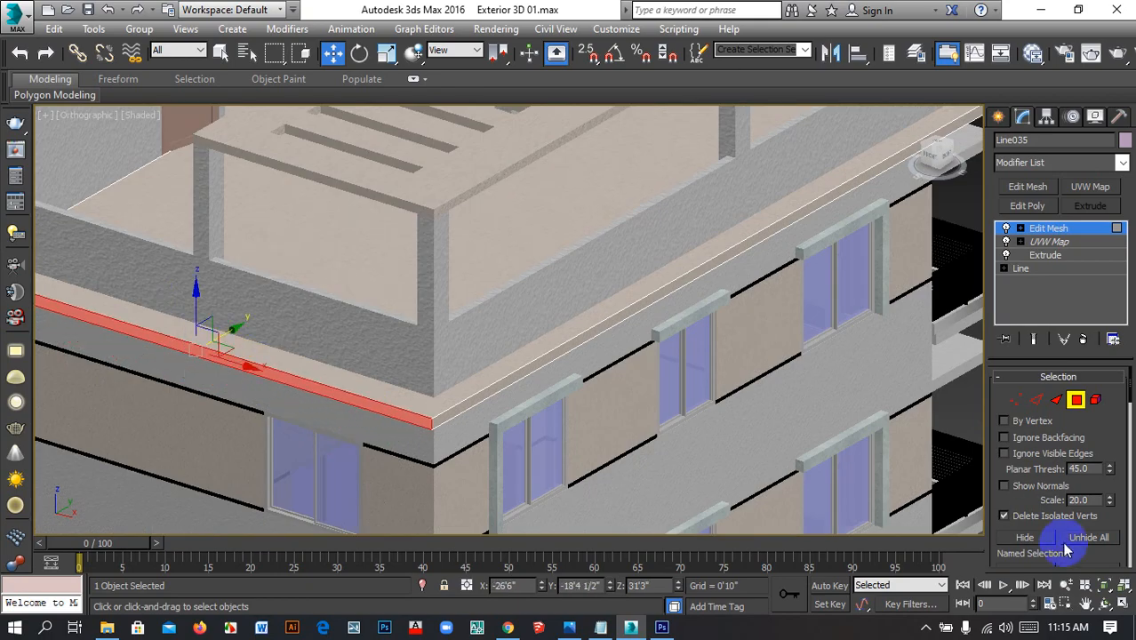
click(1083, 405)
scroll(675, 382, down, 8)
click(889, 436)
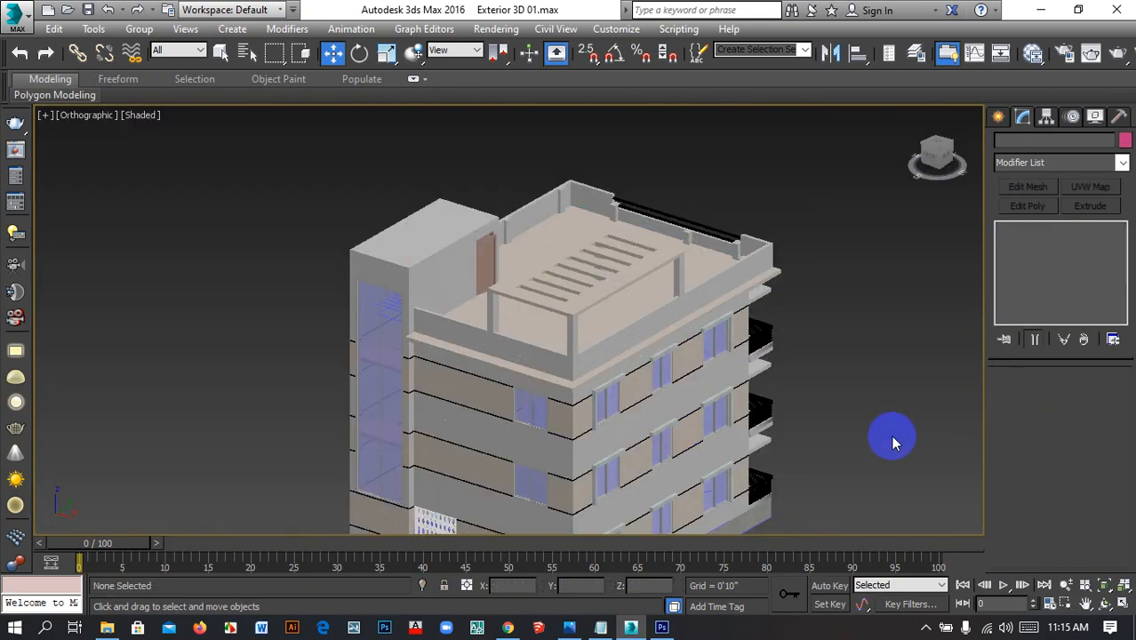
scroll(563, 405, up, 6)
middle_drag(592, 268, 578, 130)
scroll(578, 130, down, 2)
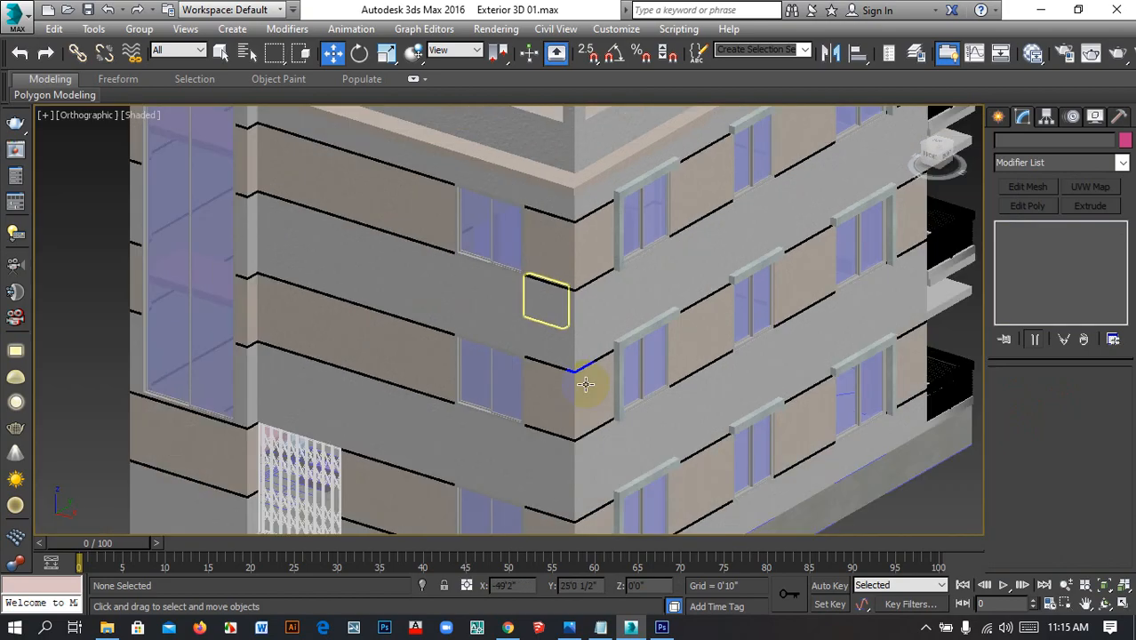
middle_drag(577, 416, 530, 206)
scroll(449, 366, up, 2)
middle_drag(479, 362, 407, 409)
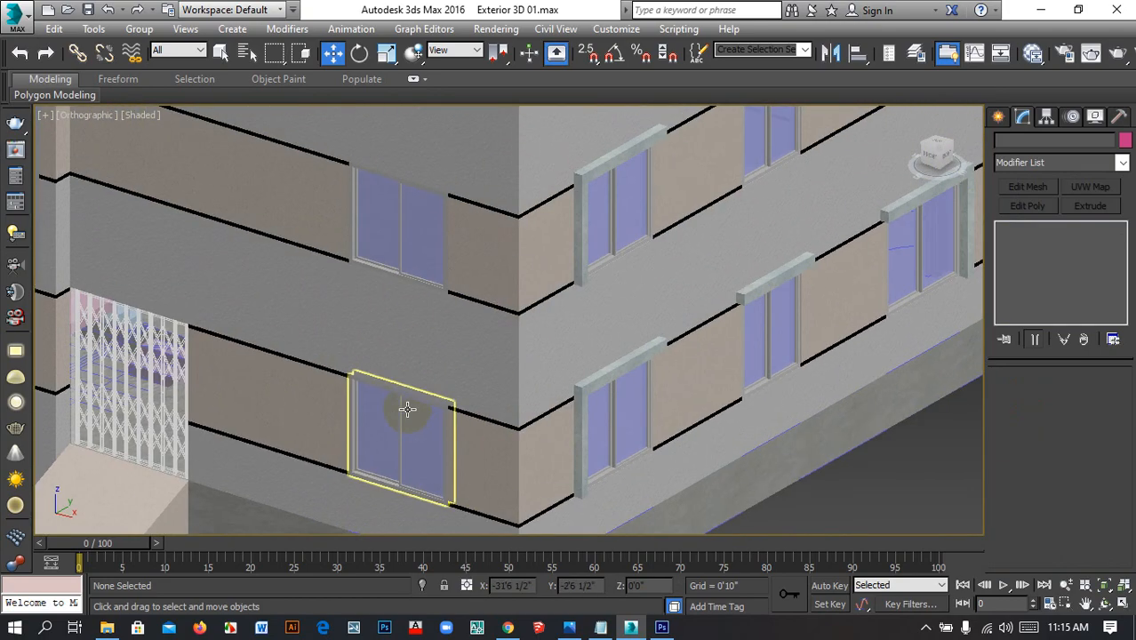
click(410, 459)
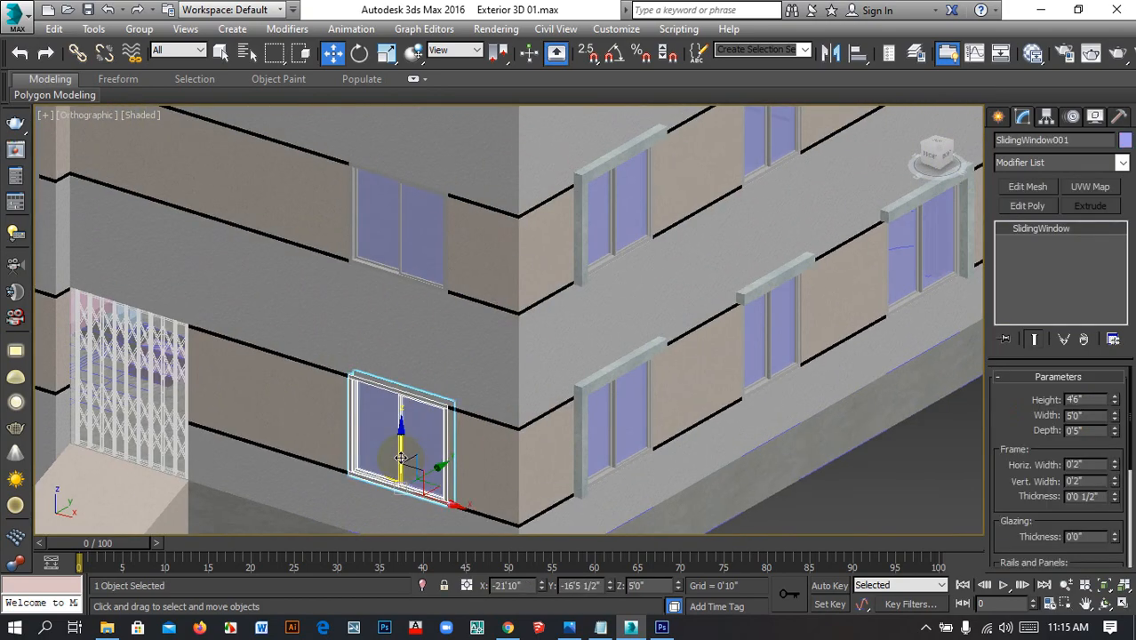
scroll(401, 455, down, 4)
scroll(413, 271, up, 3)
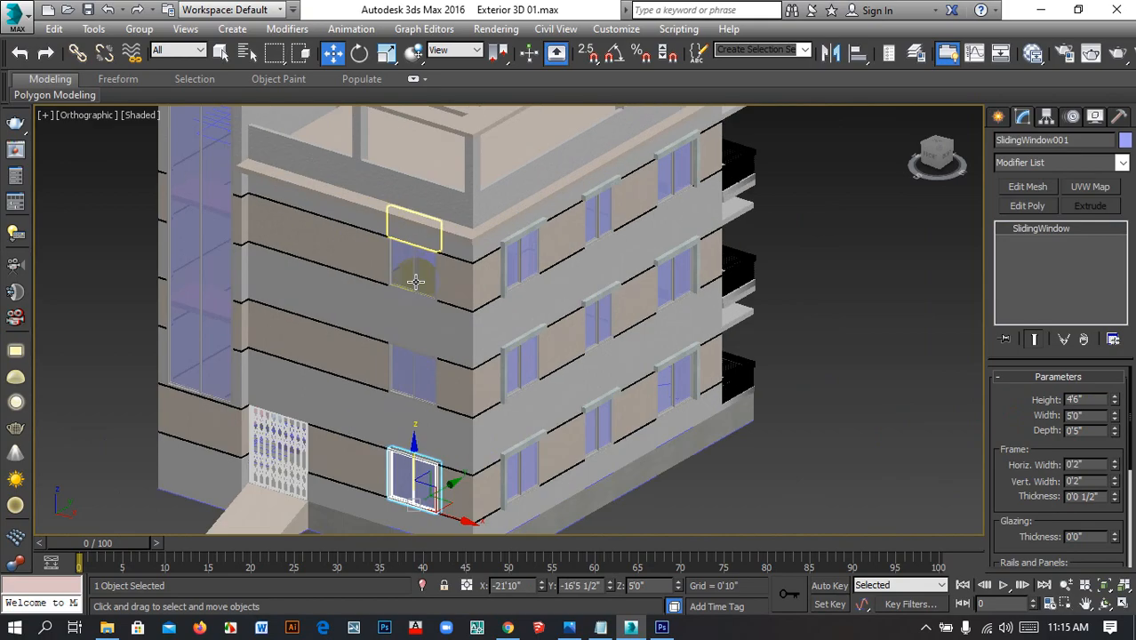
ctrl+click(413, 289)
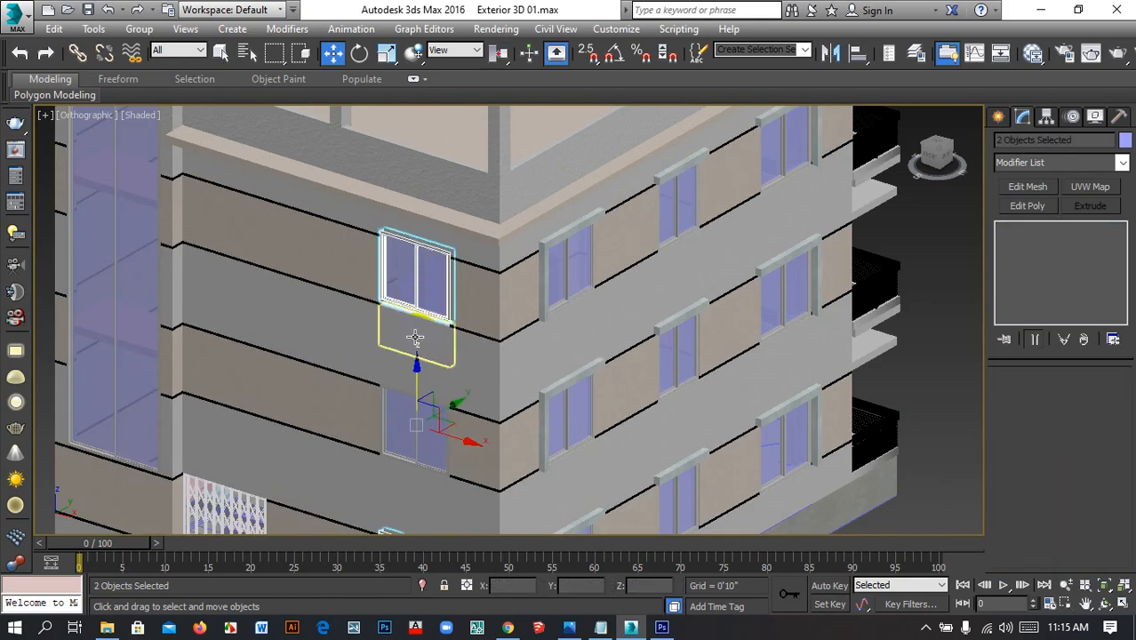
scroll(400, 288, down, 3)
click(718, 421)
Select the top-floor window near the front corner, the wall panels directly below it, and the middle-floor window
scroll(394, 279, up, 5)
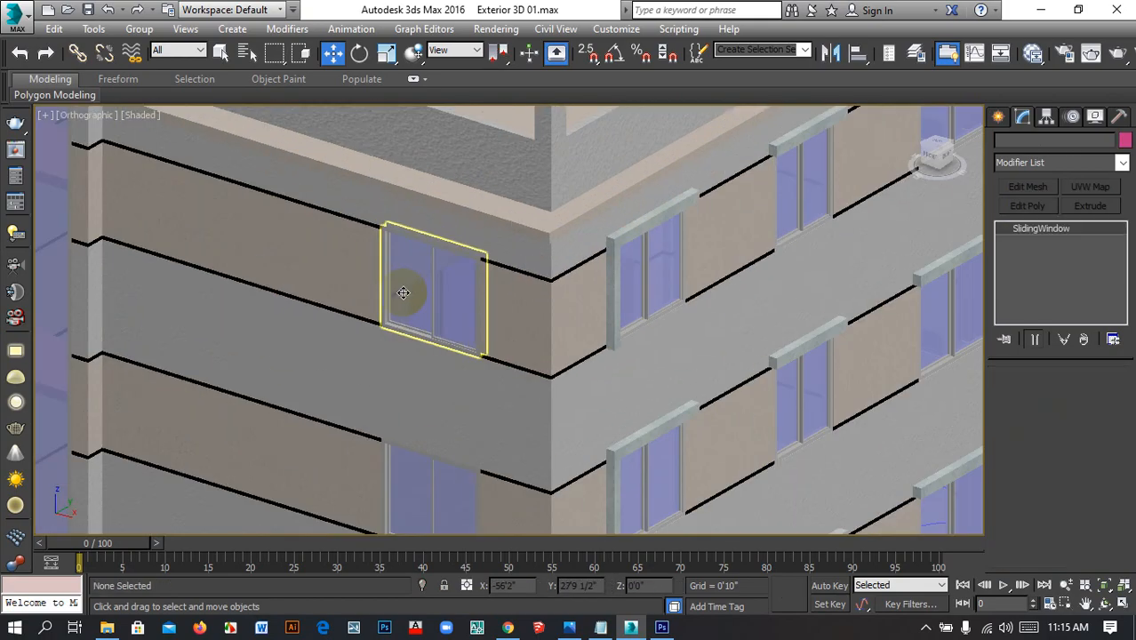
click(403, 292)
scroll(417, 313, up, 4)
ctrl+click(440, 400)
middle_drag(515, 467, 546, 221)
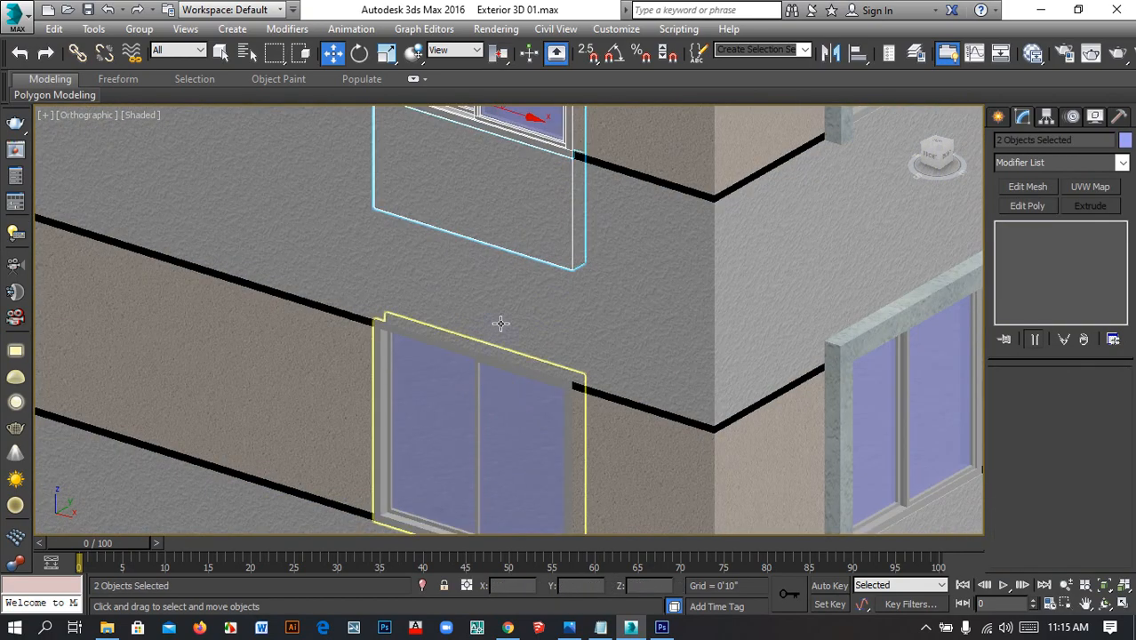
ctrl+click(500, 323)
ctrl+click(484, 405)
middle_drag(631, 406, 646, 41)
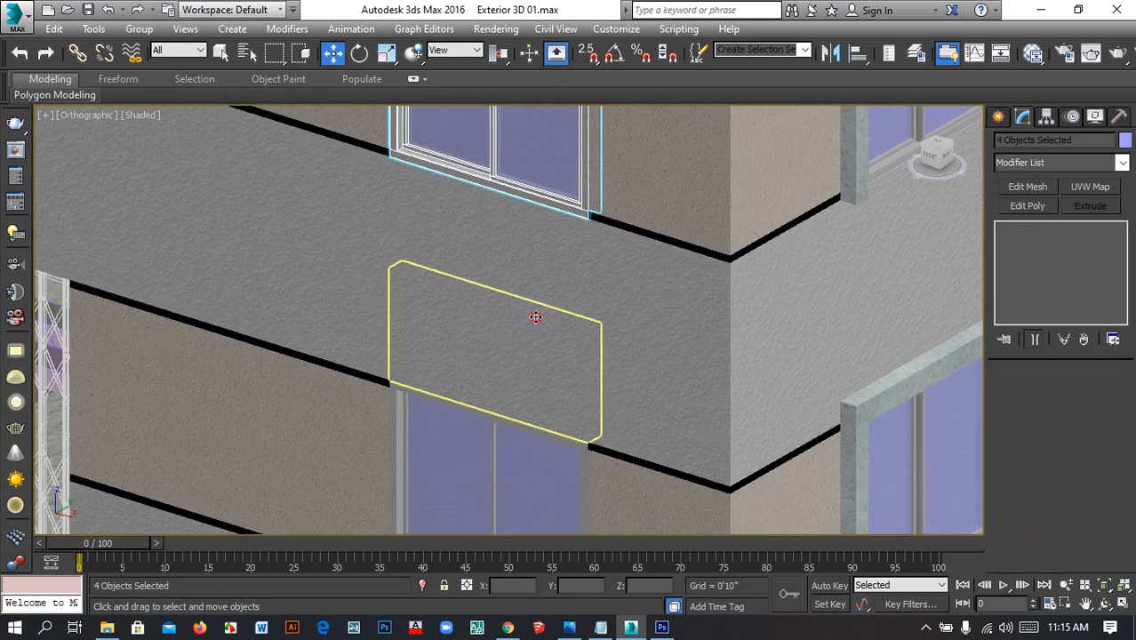
Add the window column's remaining wall panels, the ground-floor window and the topmost panel to the selection
ctrl+click(535, 317)
ctrl+click(540, 268)
middle_drag(598, 258, 598, 61)
ctrl+click(484, 315)
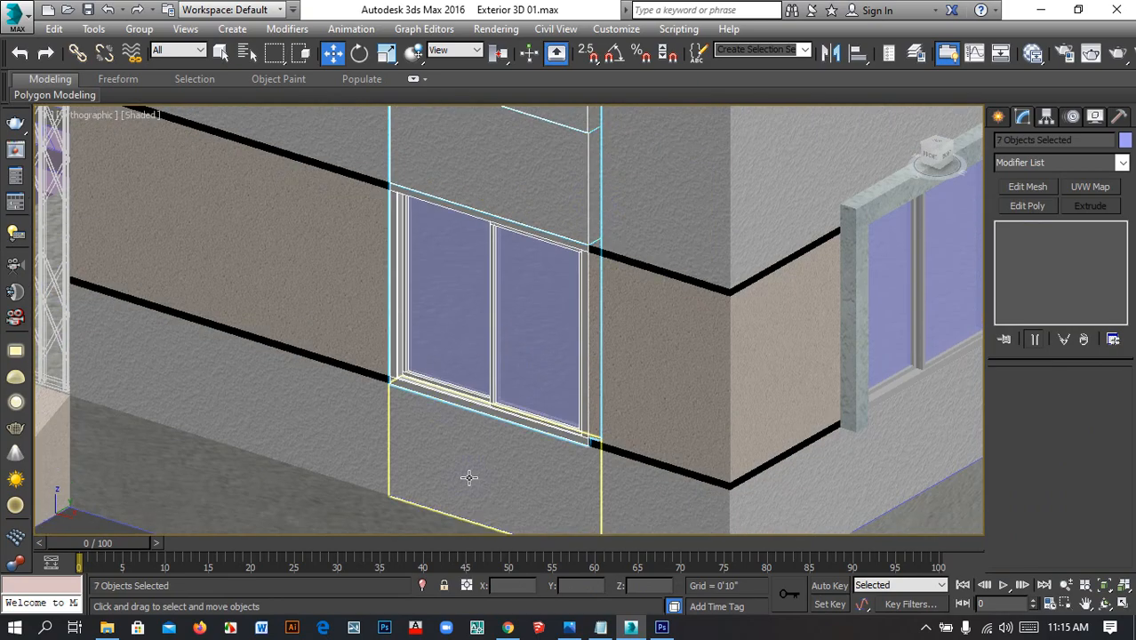
ctrl+click(469, 478)
middle_drag(469, 475, 517, 271)
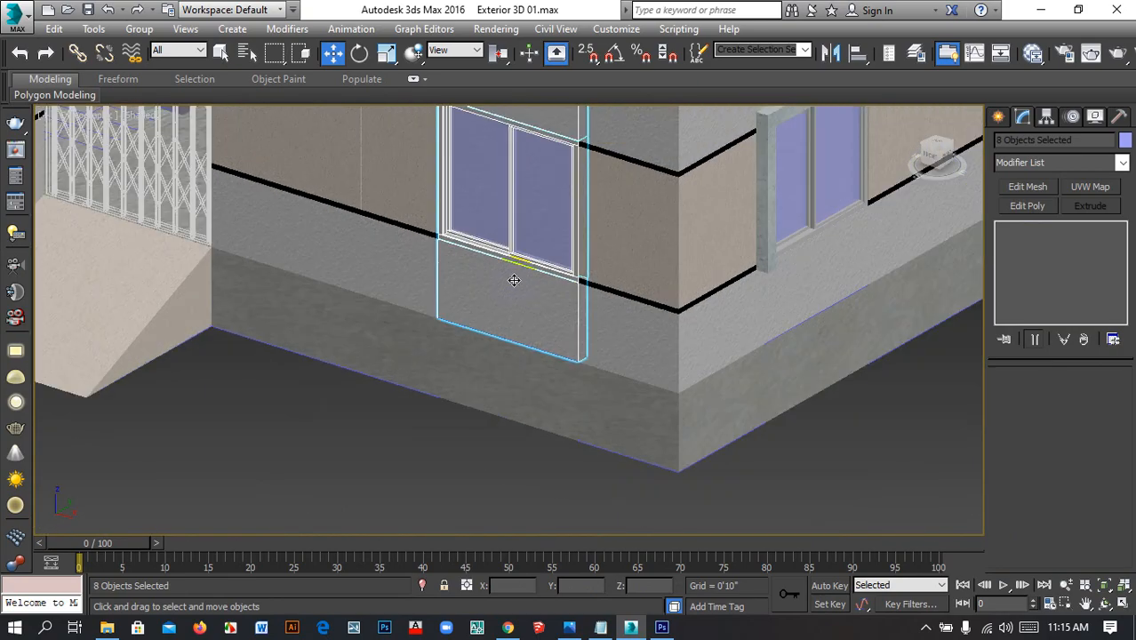
scroll(513, 280, down, 5)
scroll(502, 456, up, 3)
alt+middle_drag(524, 448, 517, 373)
ctrl+click(508, 160)
Isolate the selected window column by hiding all unselected objects
scroll(530, 317, down, 4)
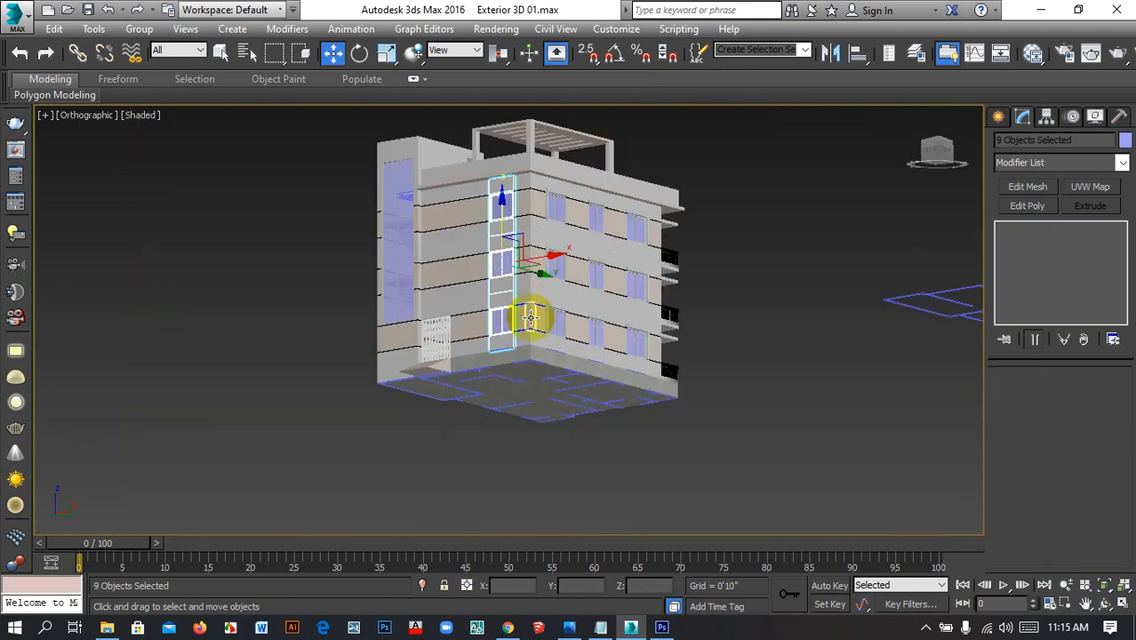
alt+middle_drag(501, 268, 505, 378)
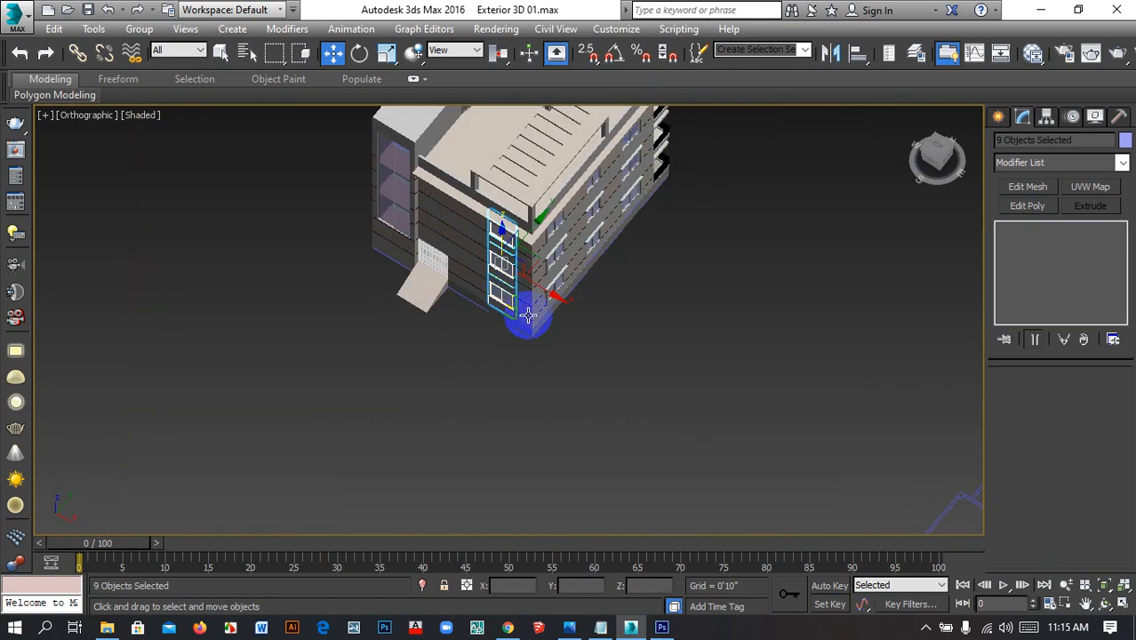
mouse_move(524, 315)
alt+middle_down()
mouse_move(518, 401)
mouse_move(509, 307)
alt+middle_up()
scroll(498, 250, up, 6)
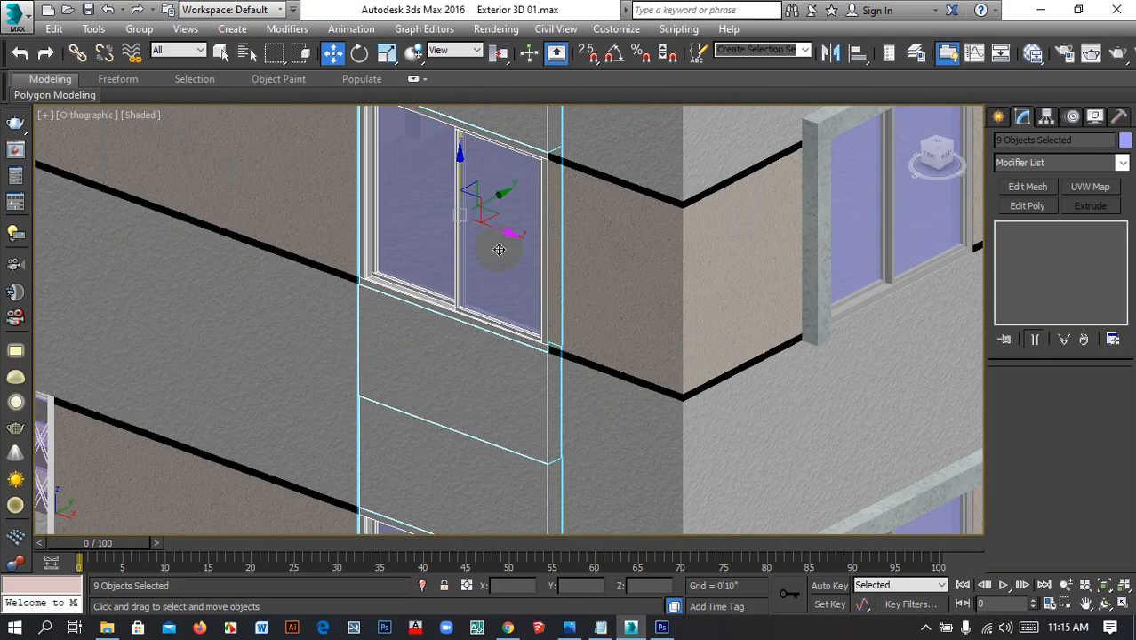
right_click(507, 271)
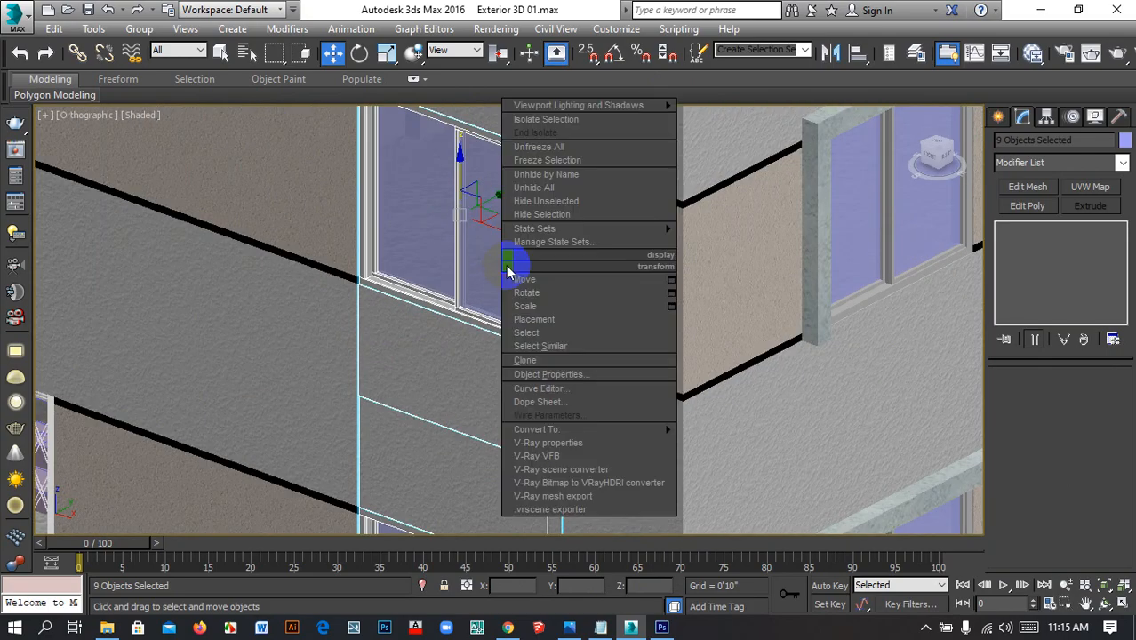
click(537, 203)
scroll(710, 259, down, 4)
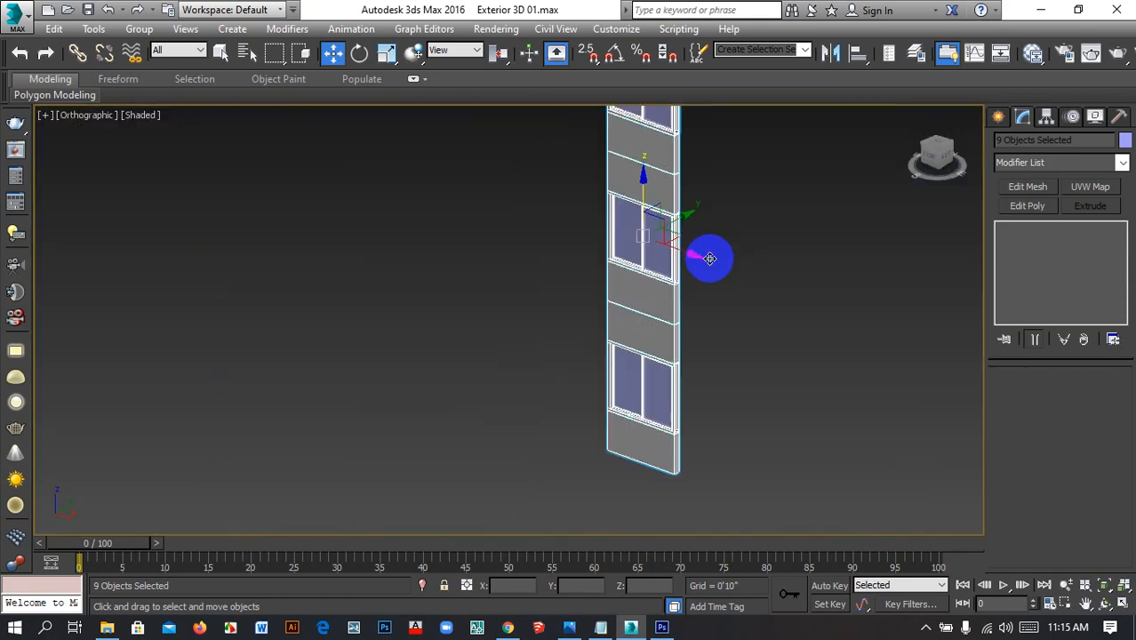
Examine the isolated window column from above and from an angled orthographic view
click(753, 331)
scroll(690, 289, down, 3)
scroll(668, 340, up, 5)
scroll(547, 323, down, 4)
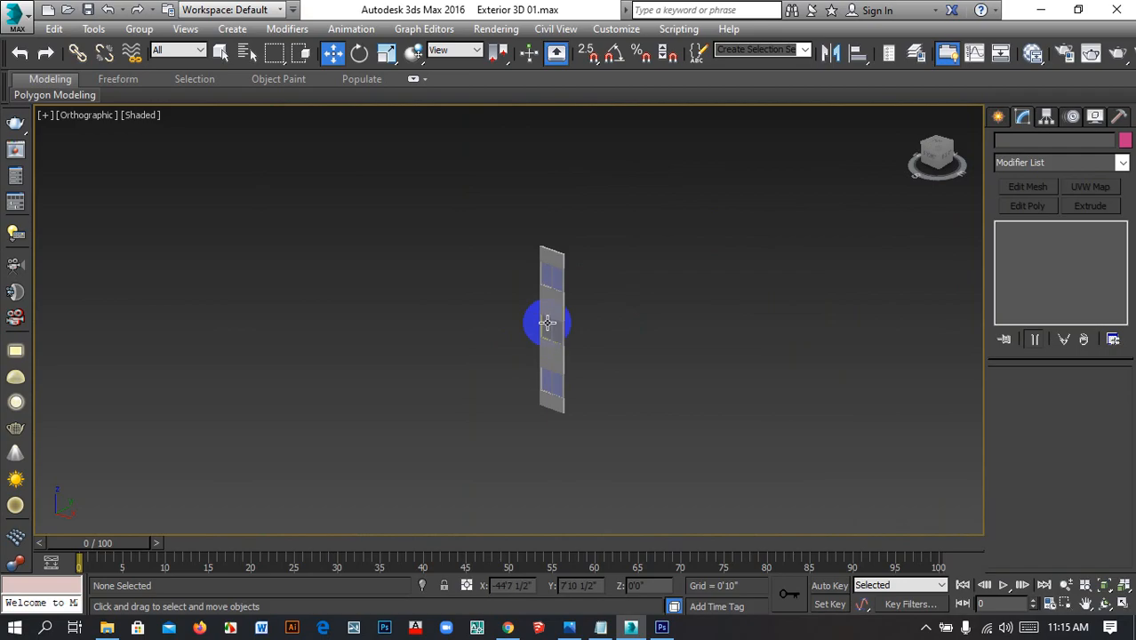
click(559, 261)
key(t)
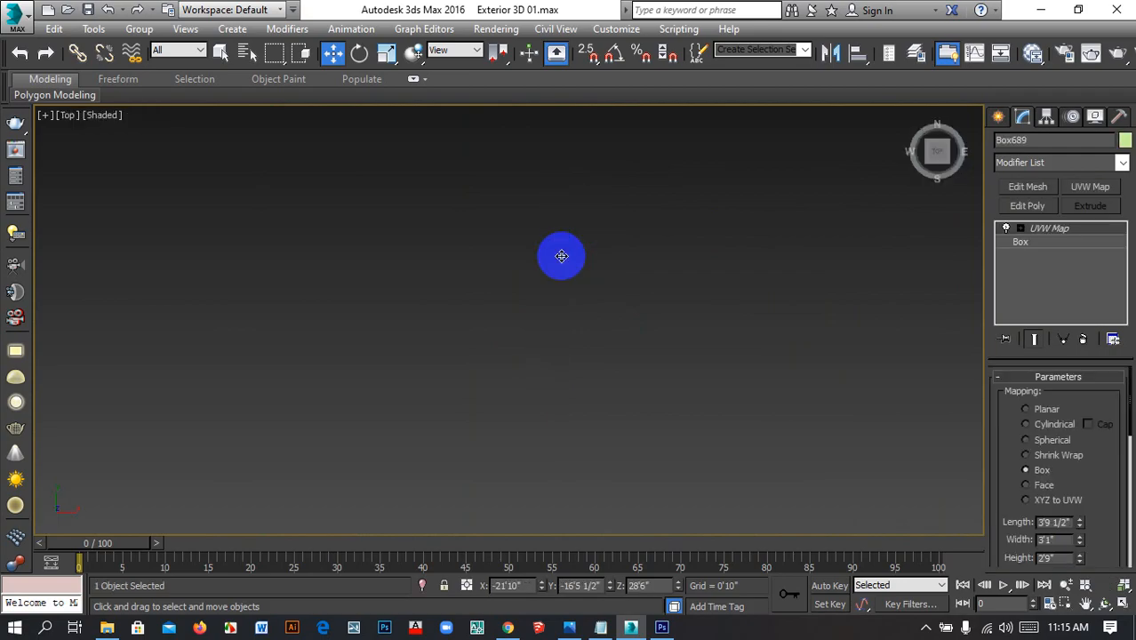
scroll(559, 258, down, 5)
middle_drag(658, 359, 623, 242)
alt+middle_drag(628, 315, 658, 370)
click(667, 436)
alt+middle_drag(666, 435, 641, 403)
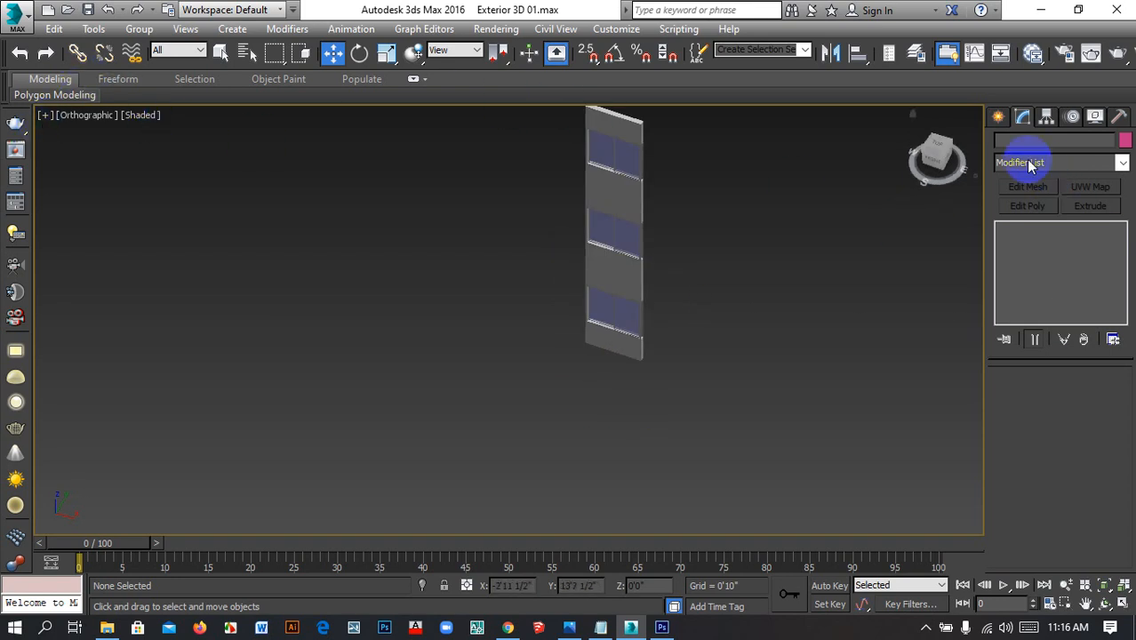
Create a small box about 1'1" long and 1'0" high in front of the column's base
click(999, 117)
click(1027, 222)
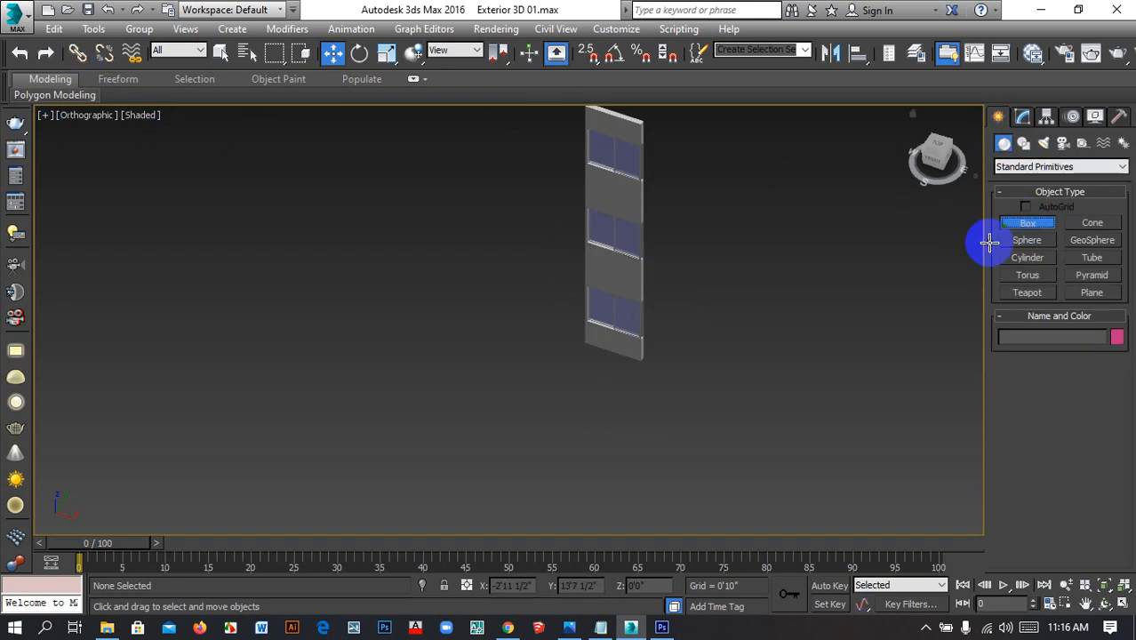
drag(587, 416, 587, 411)
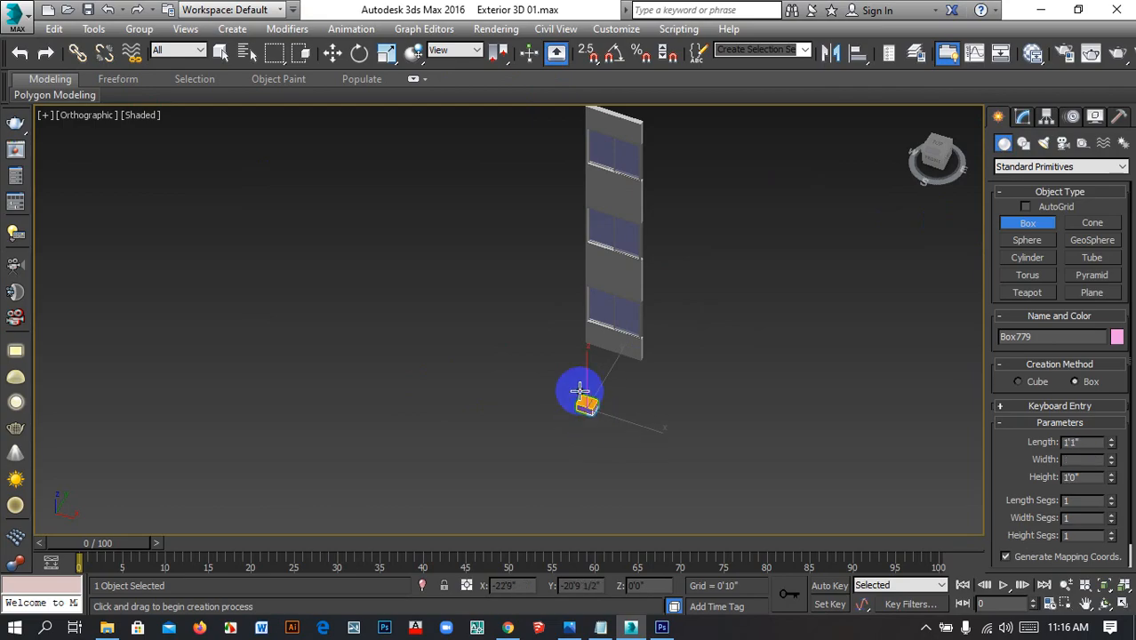
click(578, 394)
key(w)
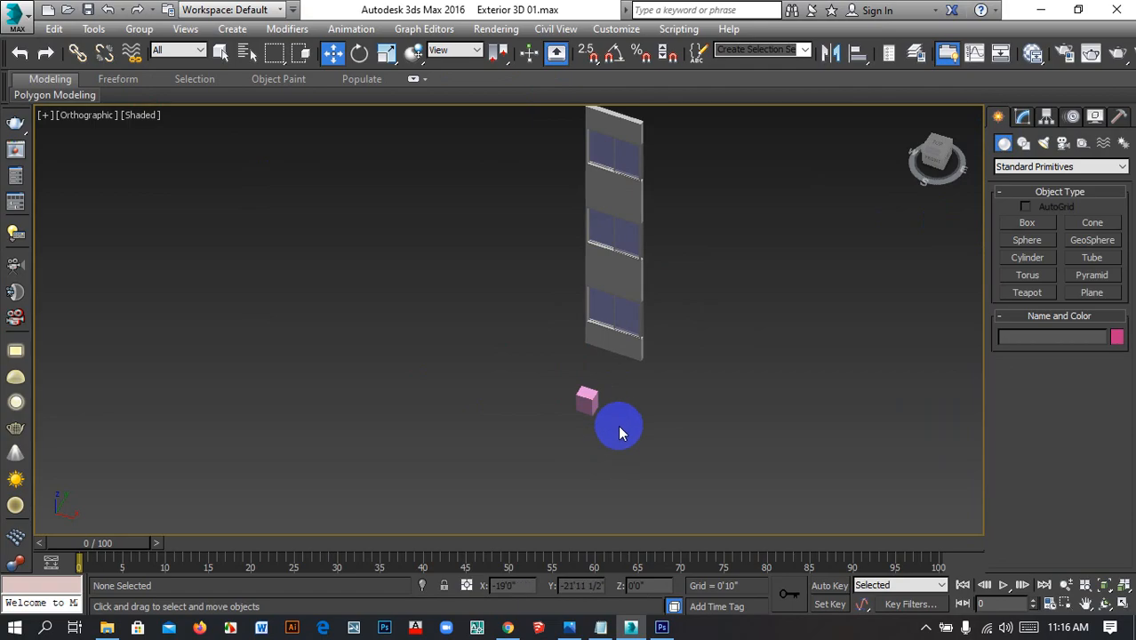
Try the selection lock on the small box and on the column's lowest wall panel, and release it
middle_drag(587, 406, 533, 414)
scroll(533, 408, up, 3)
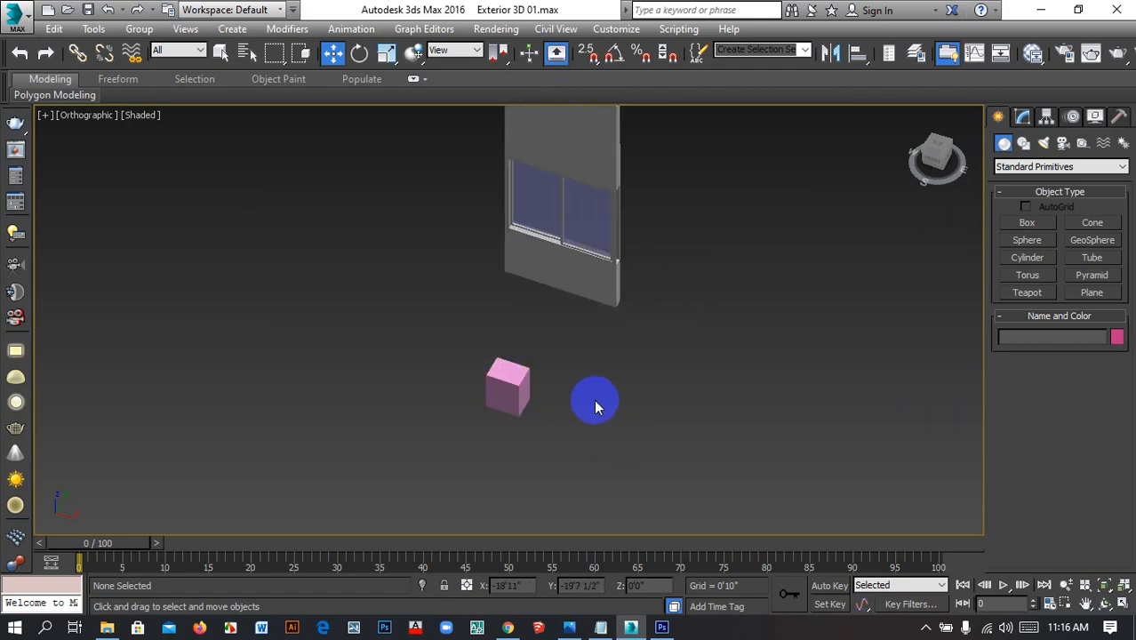
click(514, 384)
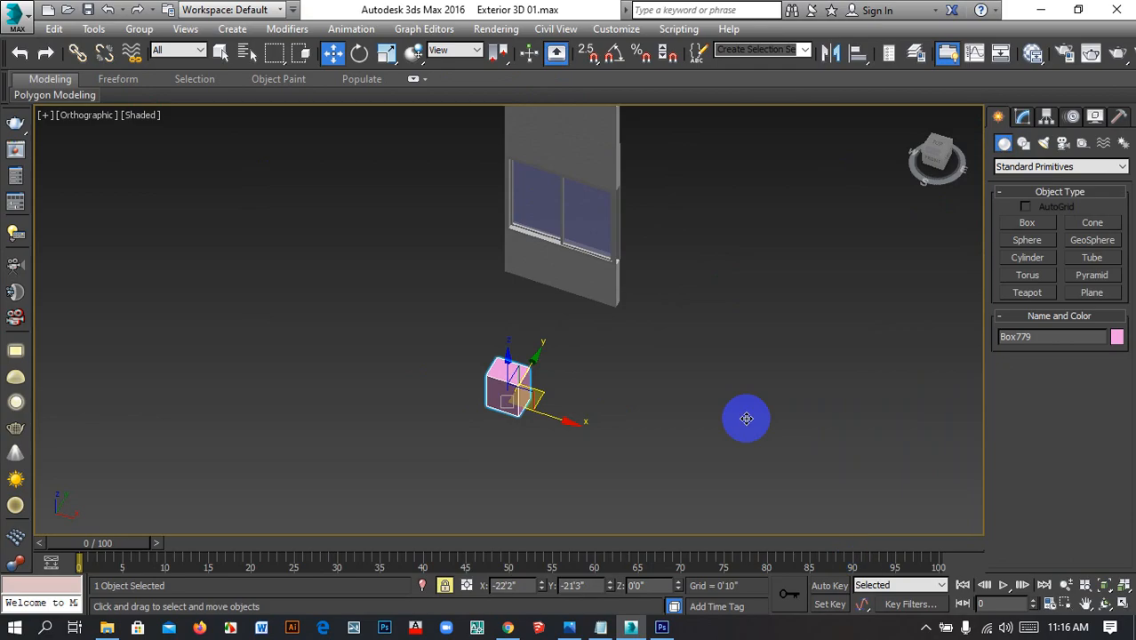
middle_drag(662, 424, 659, 397)
middle_drag(612, 437, 632, 452)
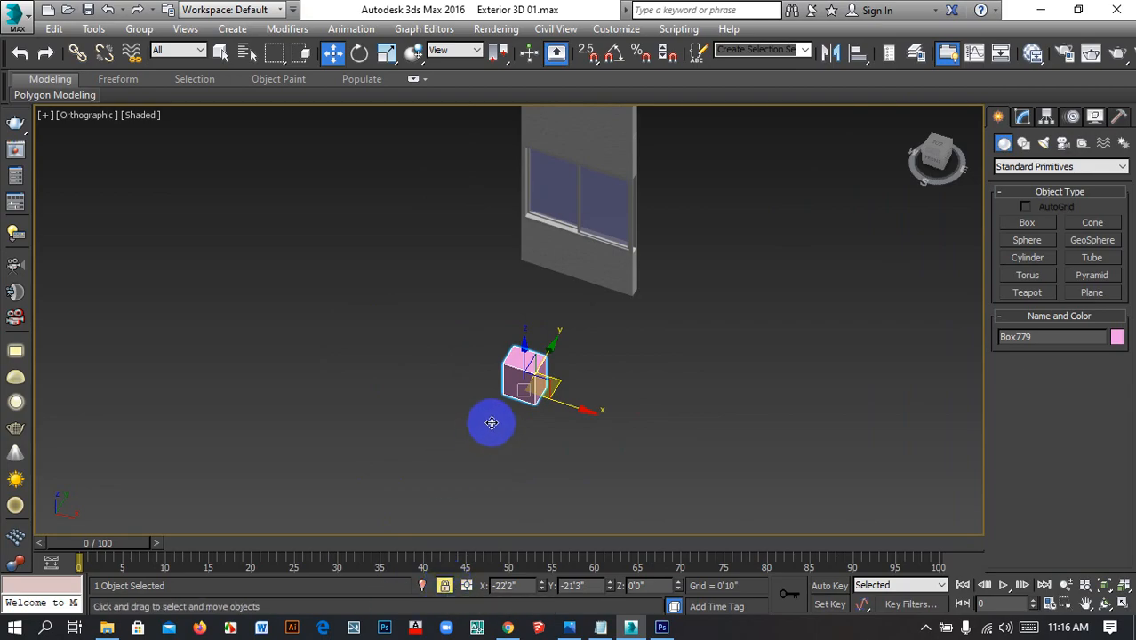
click(616, 261)
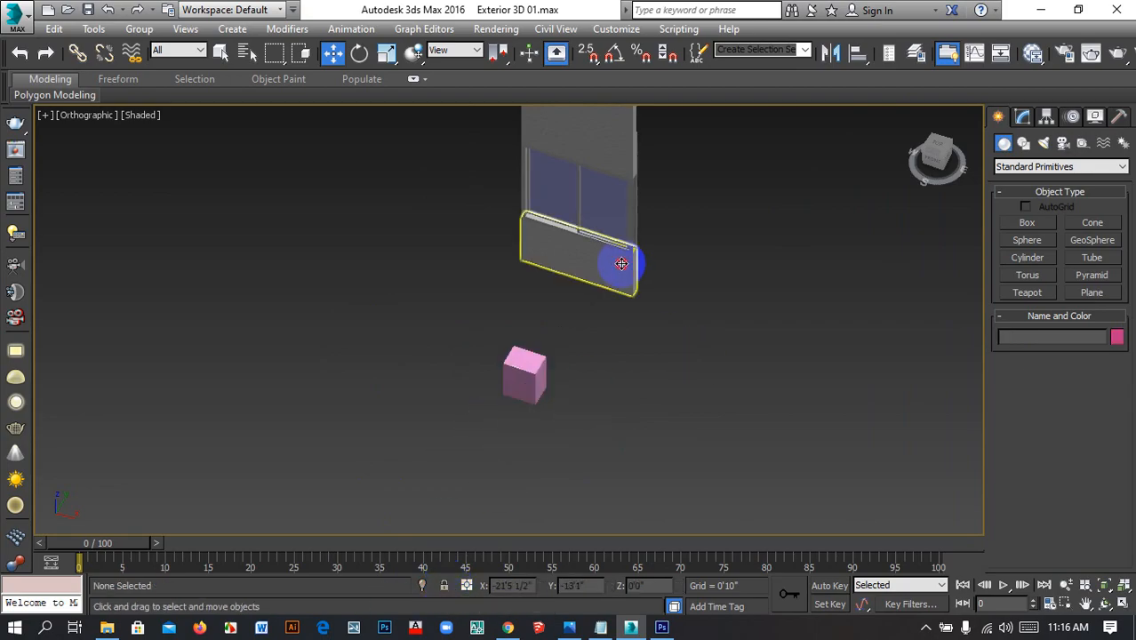
key(space)
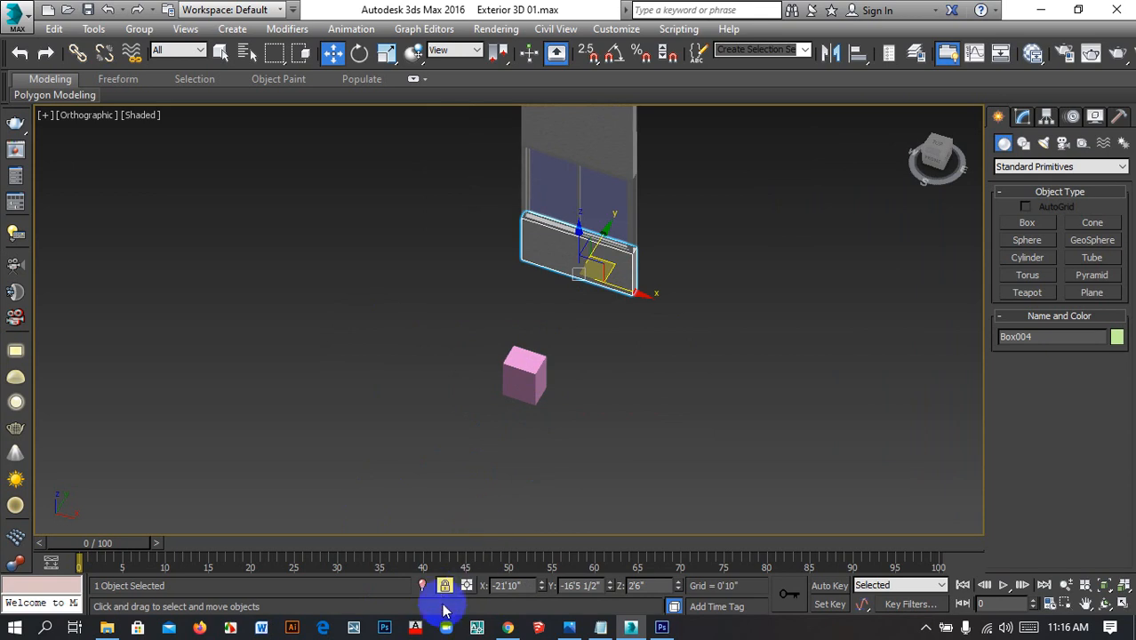
click(444, 587)
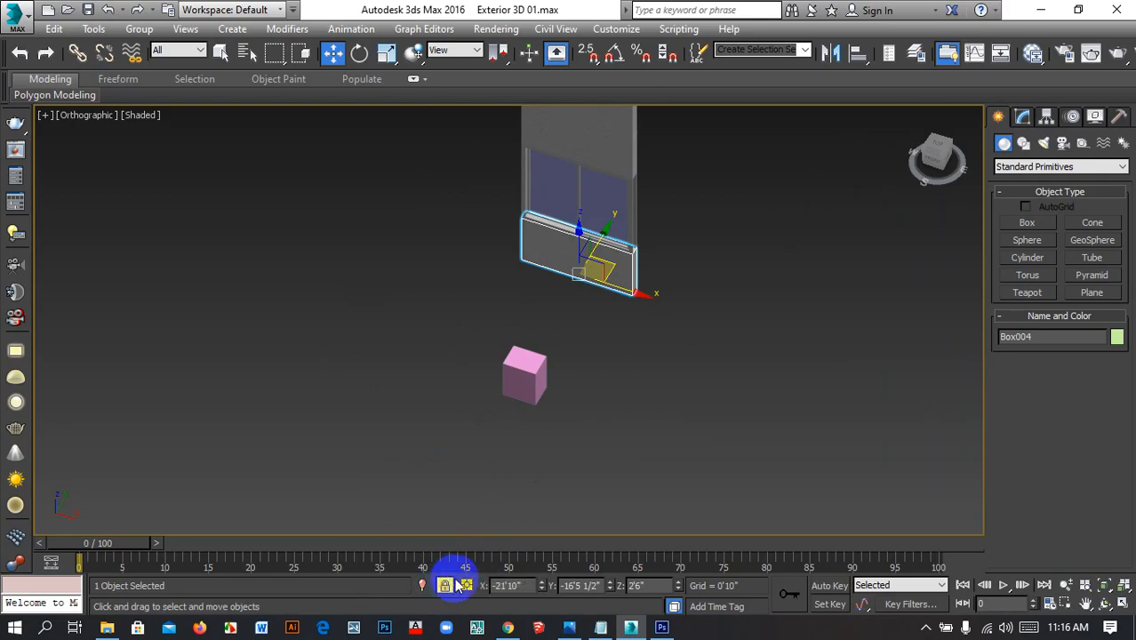
click(586, 313)
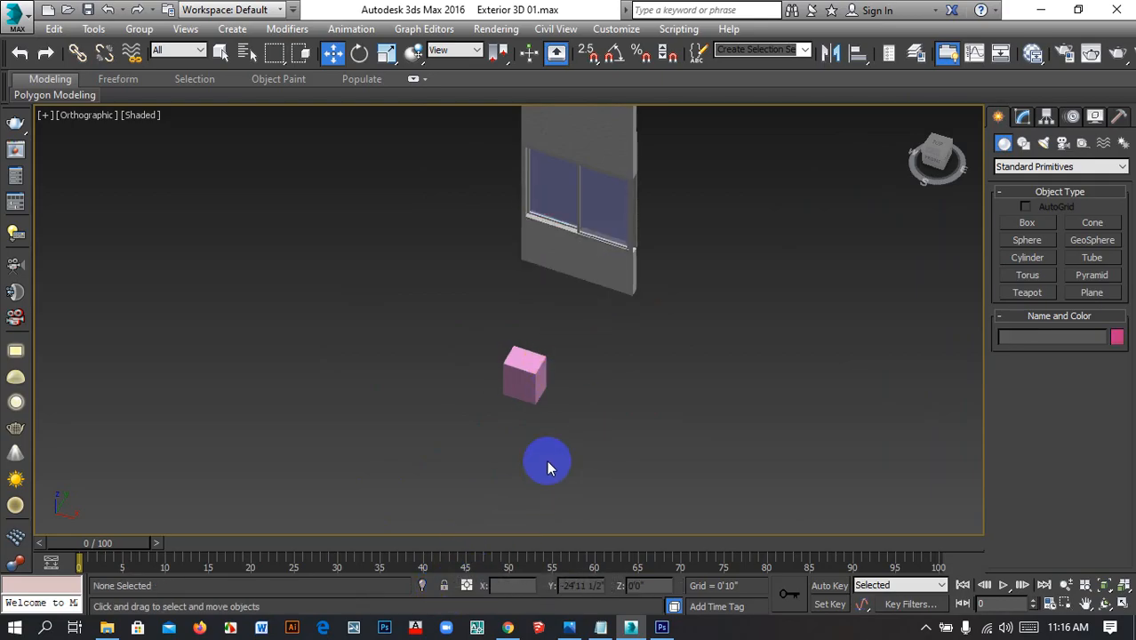
Show the window column in a close top view with wireframe shading
scroll(504, 388, down, 2)
middle_drag(560, 390, 560, 417)
scroll(583, 358, down, 2)
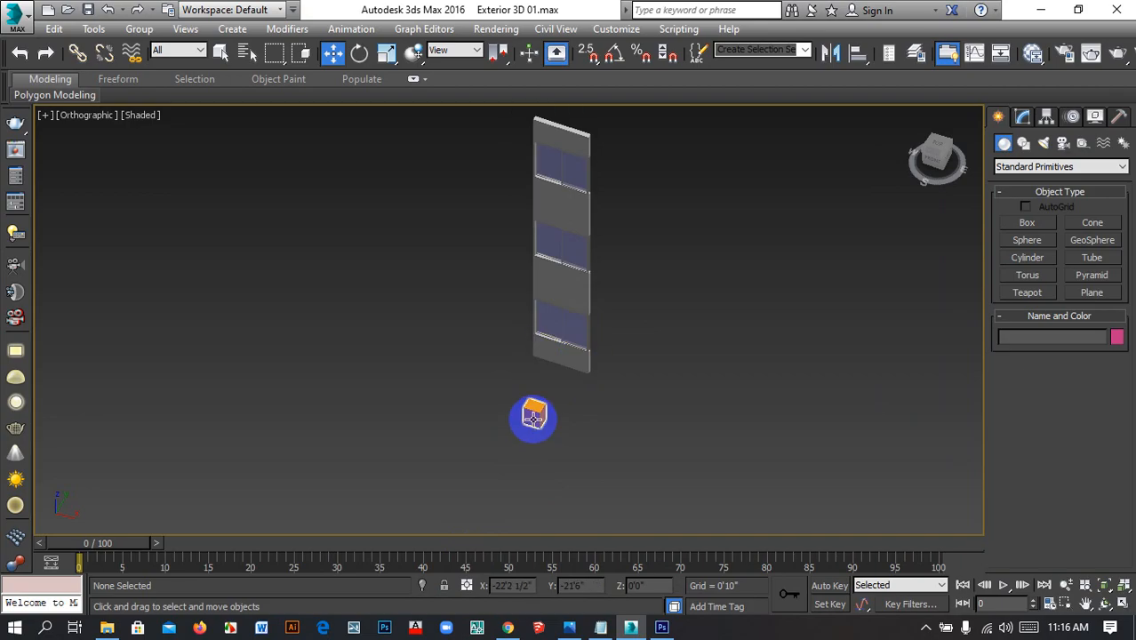
key(t)
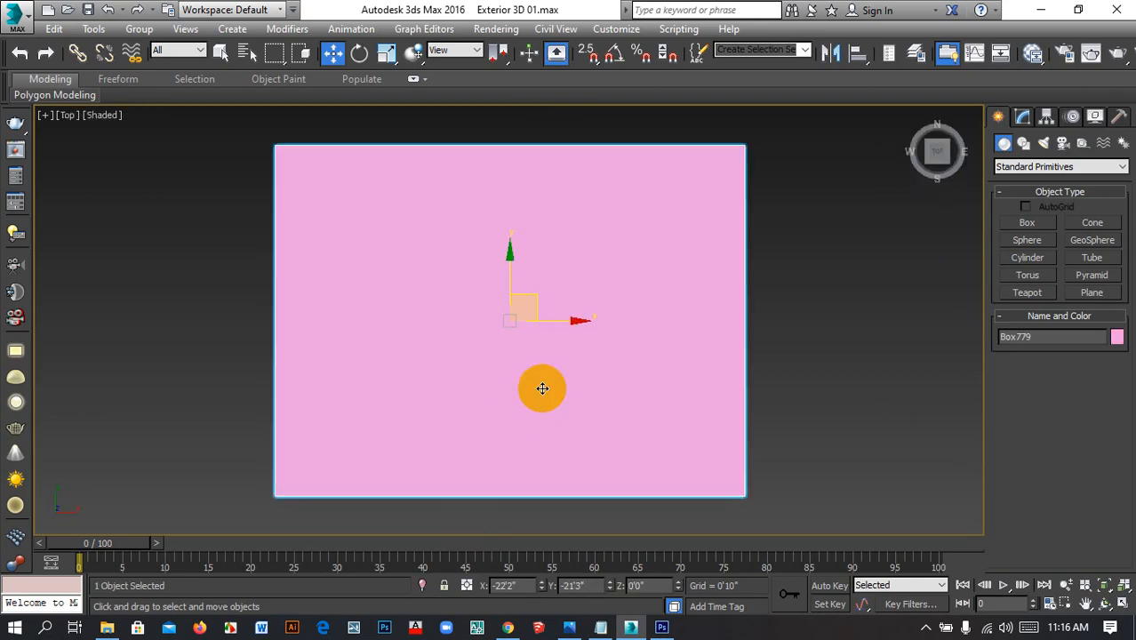
scroll(533, 381, up, 4)
click(641, 371)
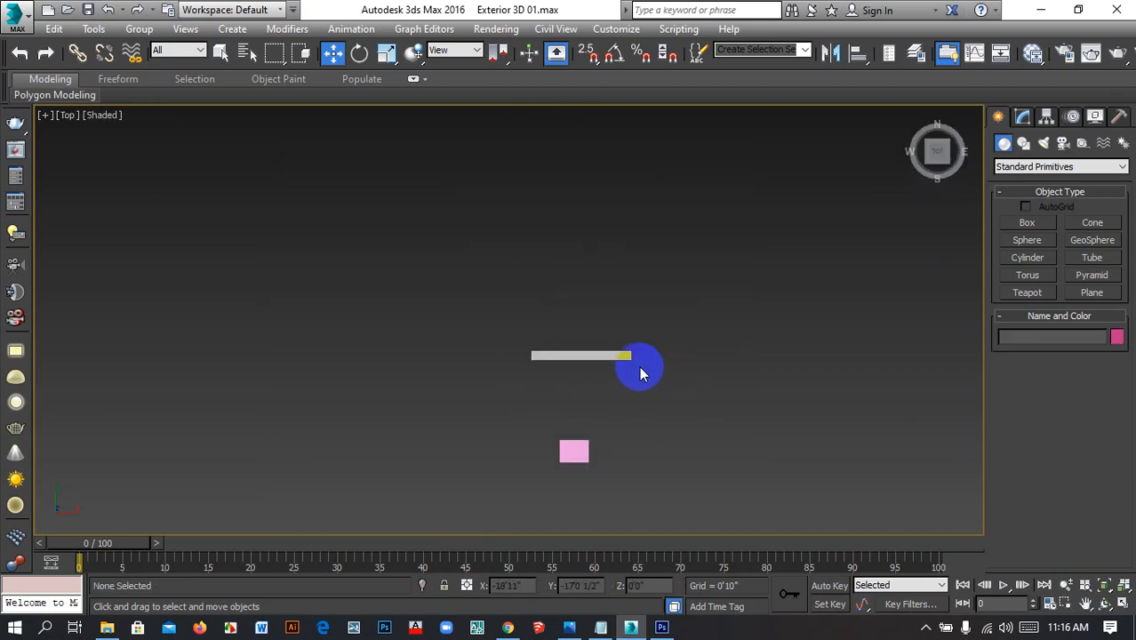
mouse_move(642, 370)
middle_down()
mouse_move(584, 394)
mouse_move(658, 365)
middle_up()
key(F3)
scroll(587, 398, up, 5)
Turn on 2.5D snapping for the Box tool and set it to snap to Vertex instead of Grid Points
click(587, 51)
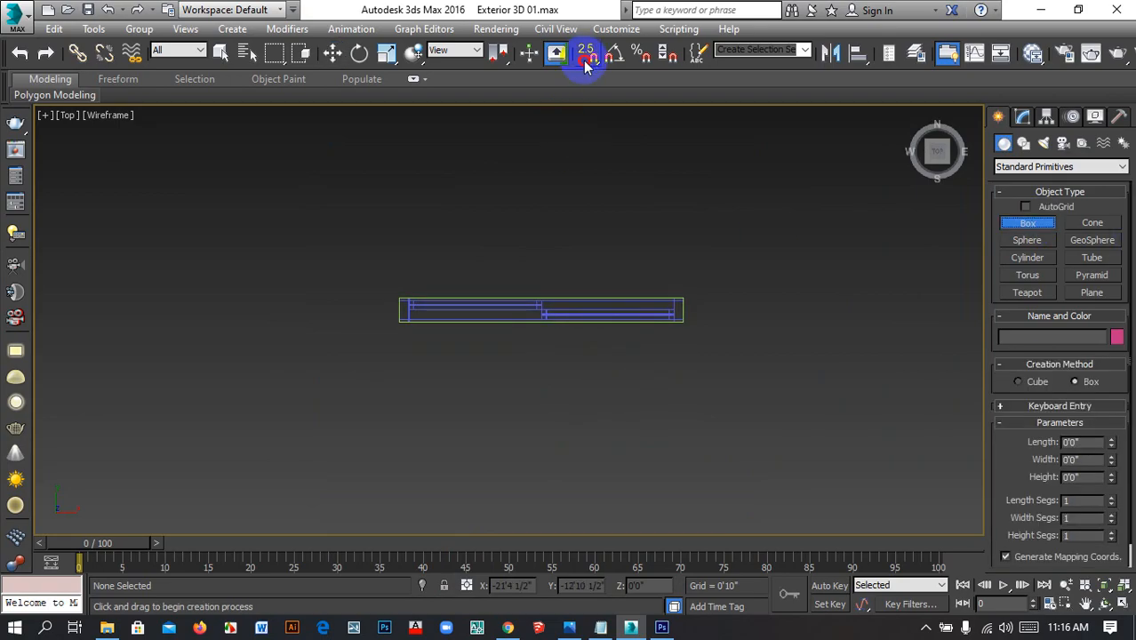
middle_drag(483, 379, 647, 325)
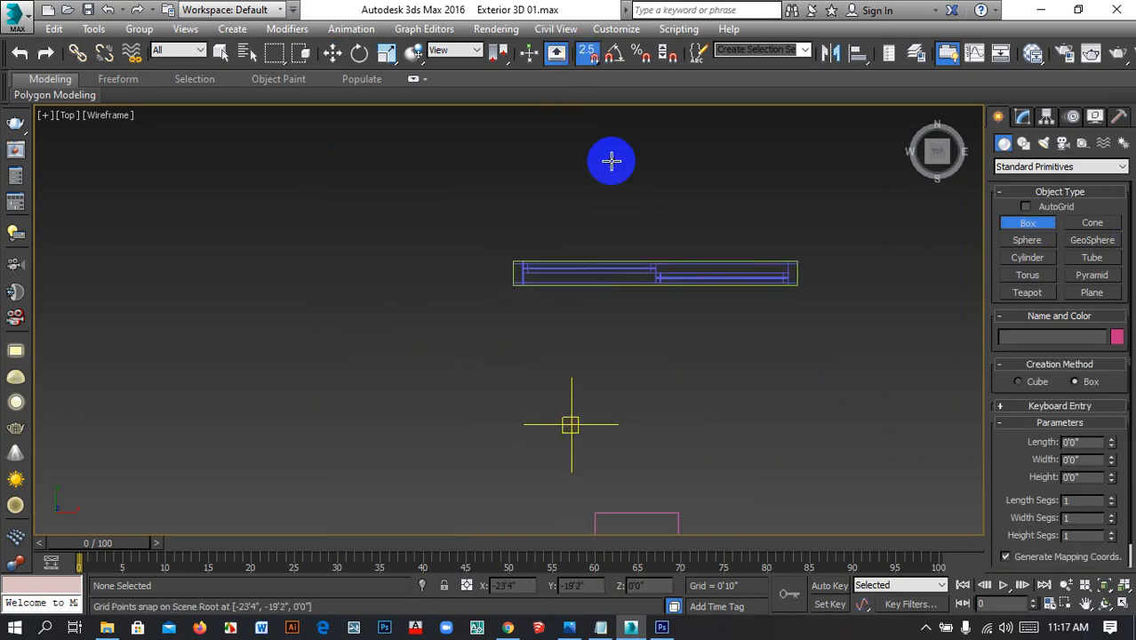
right_click(586, 51)
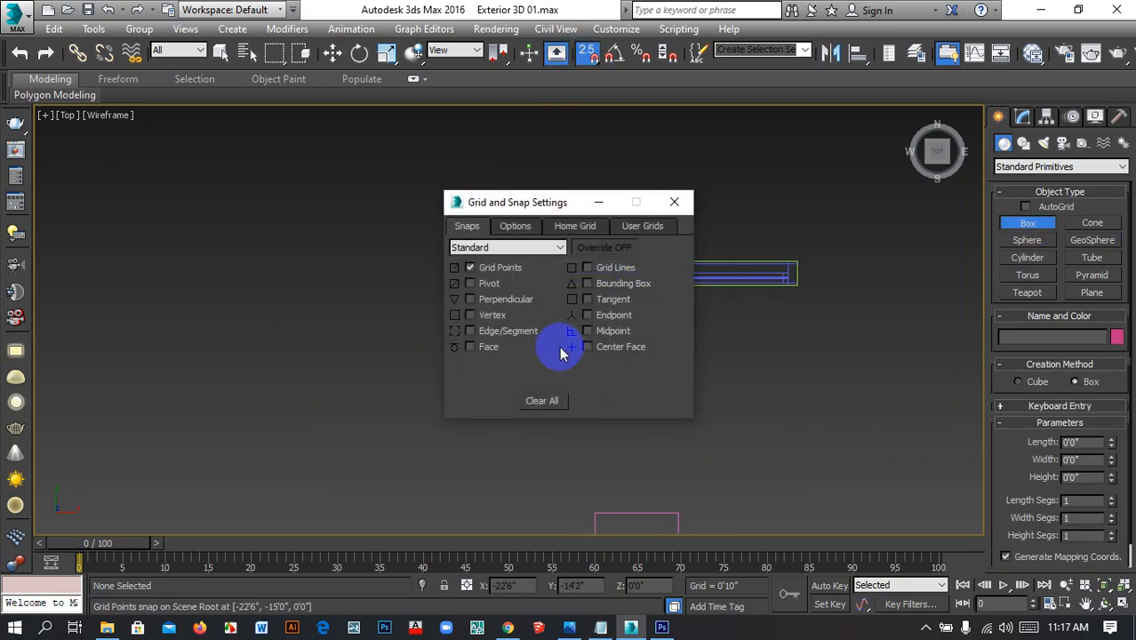
click(507, 268)
click(478, 315)
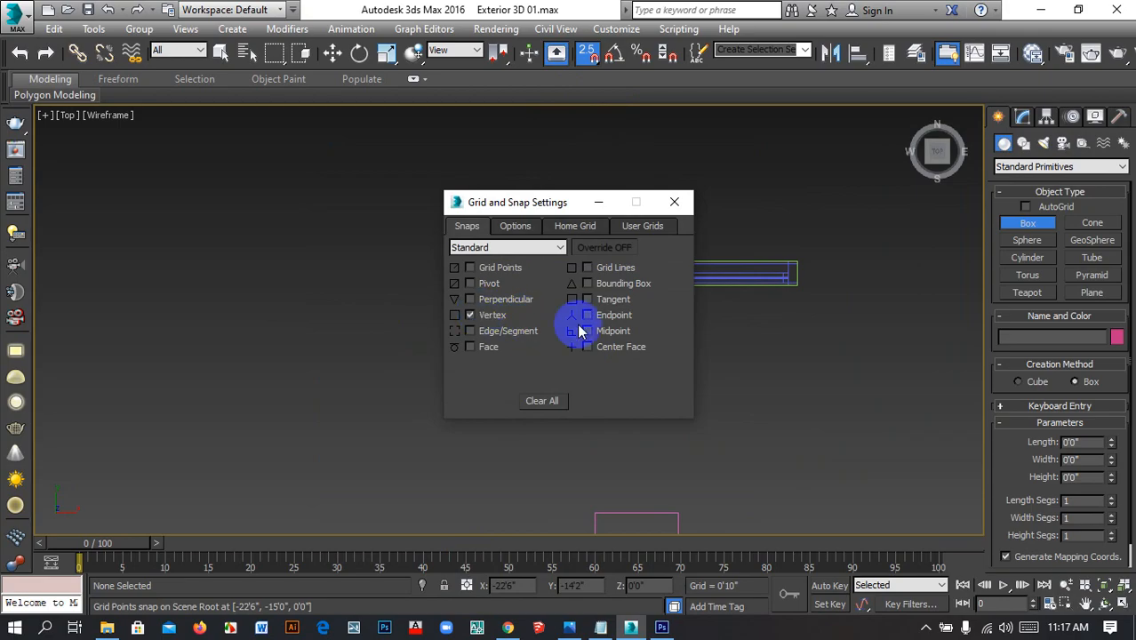
click(676, 202)
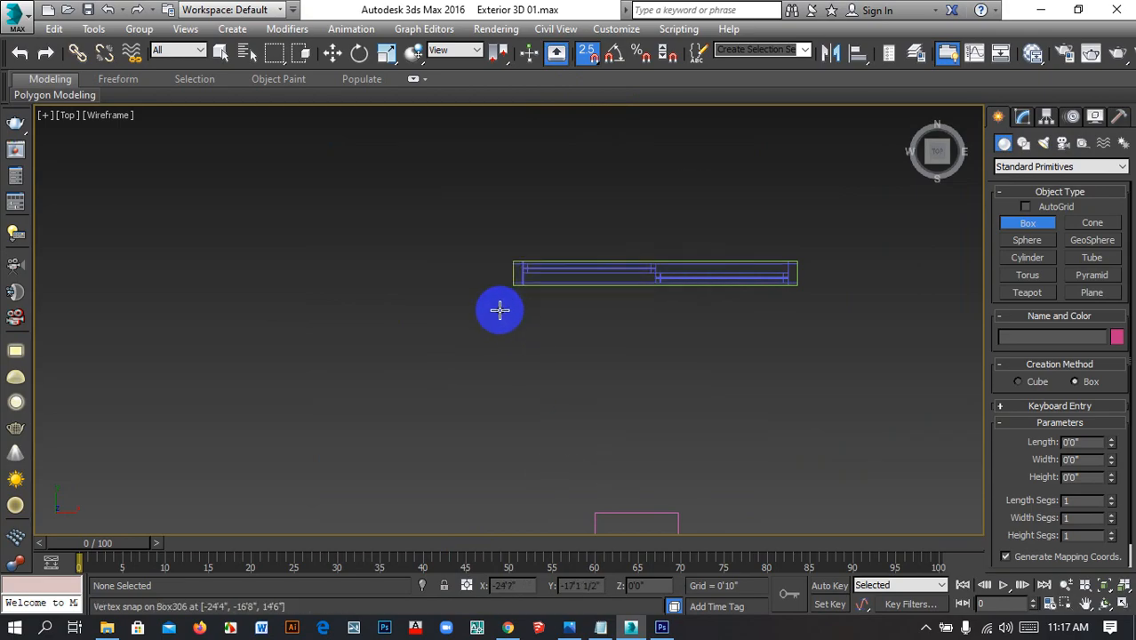
Create a box from the window column's front corner and set its height to 30'0" and its width to 0'6"
drag(512, 293, 539, 406)
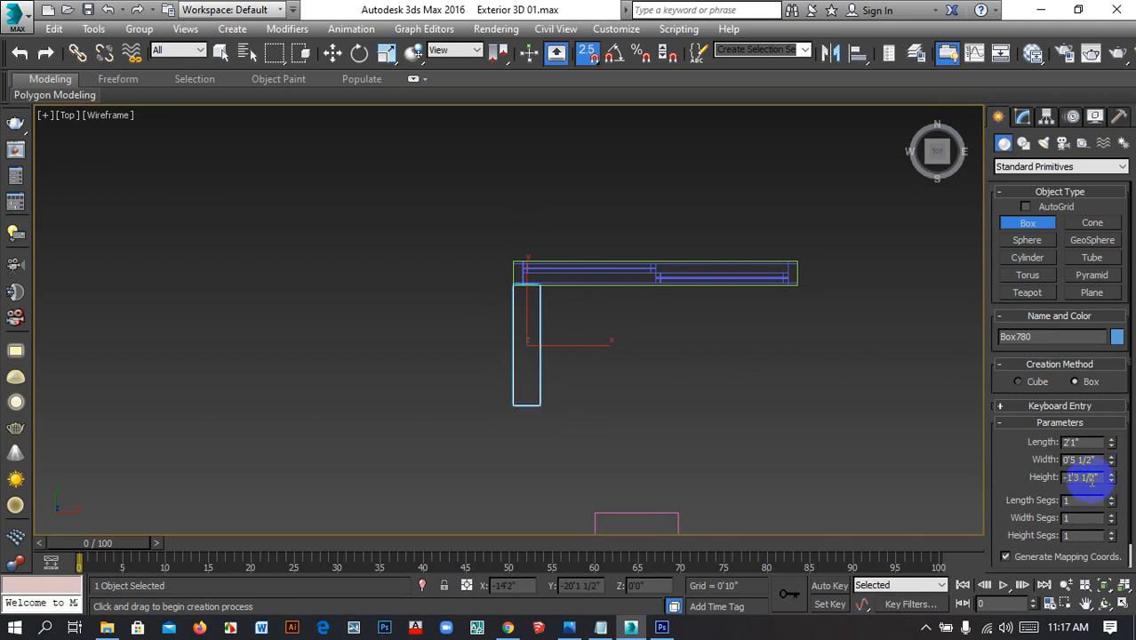
double_click(1102, 477)
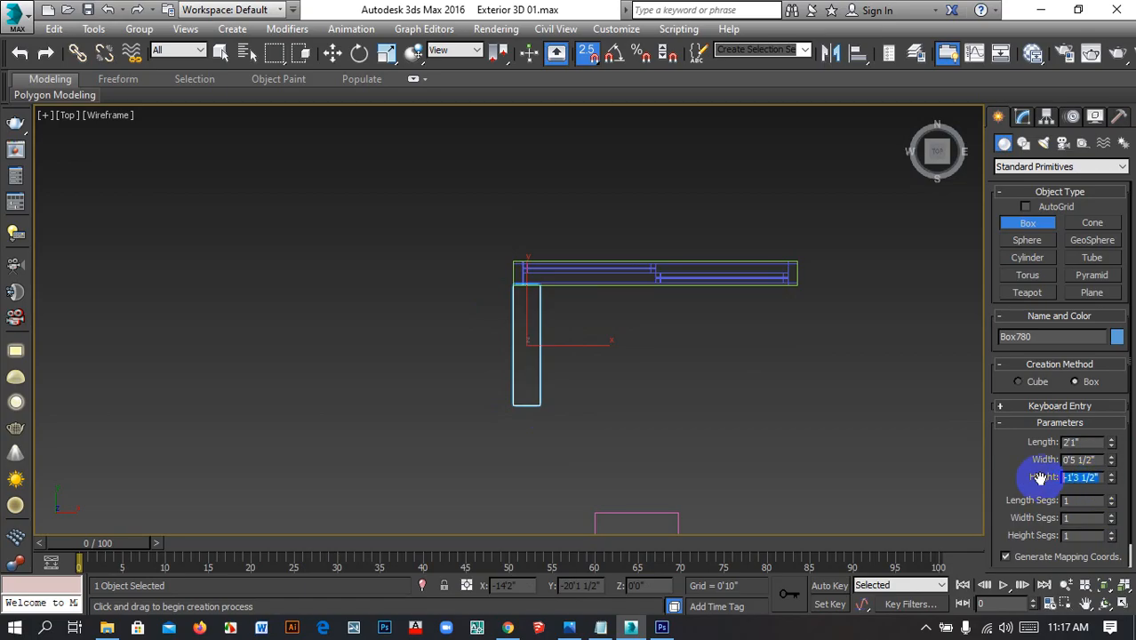
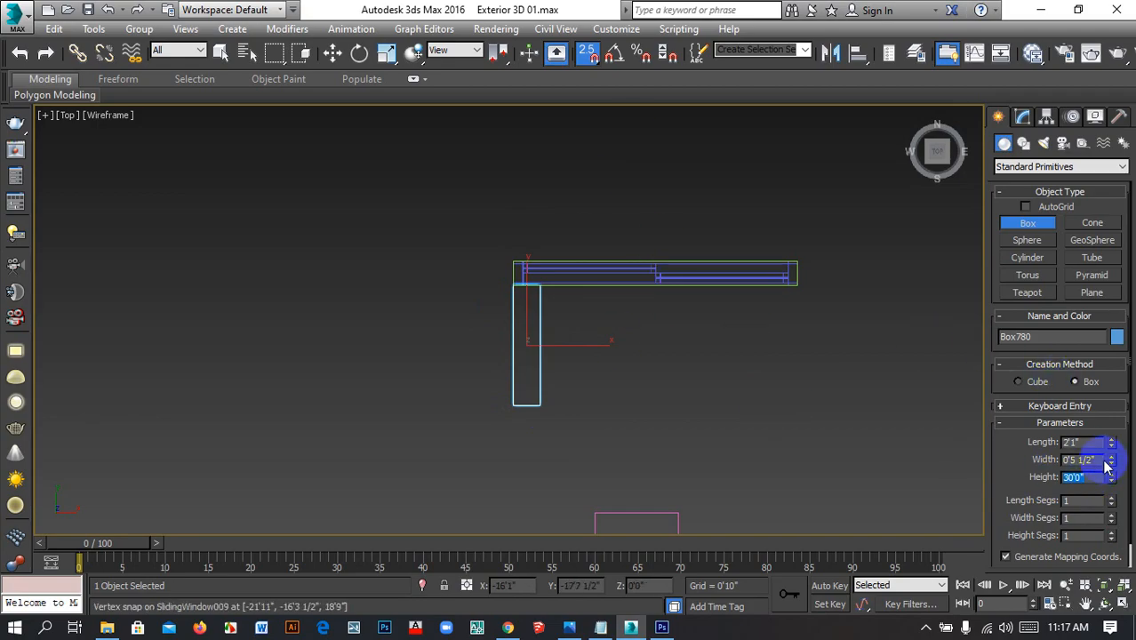
drag(1111, 459, 1028, 459)
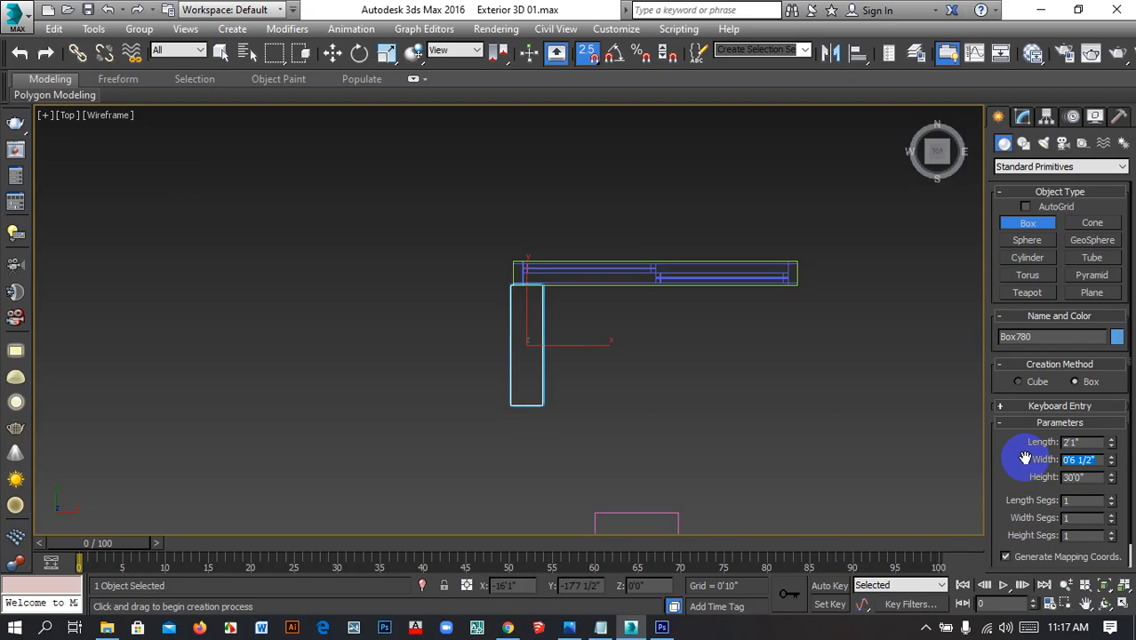
text(6)
key(Return)
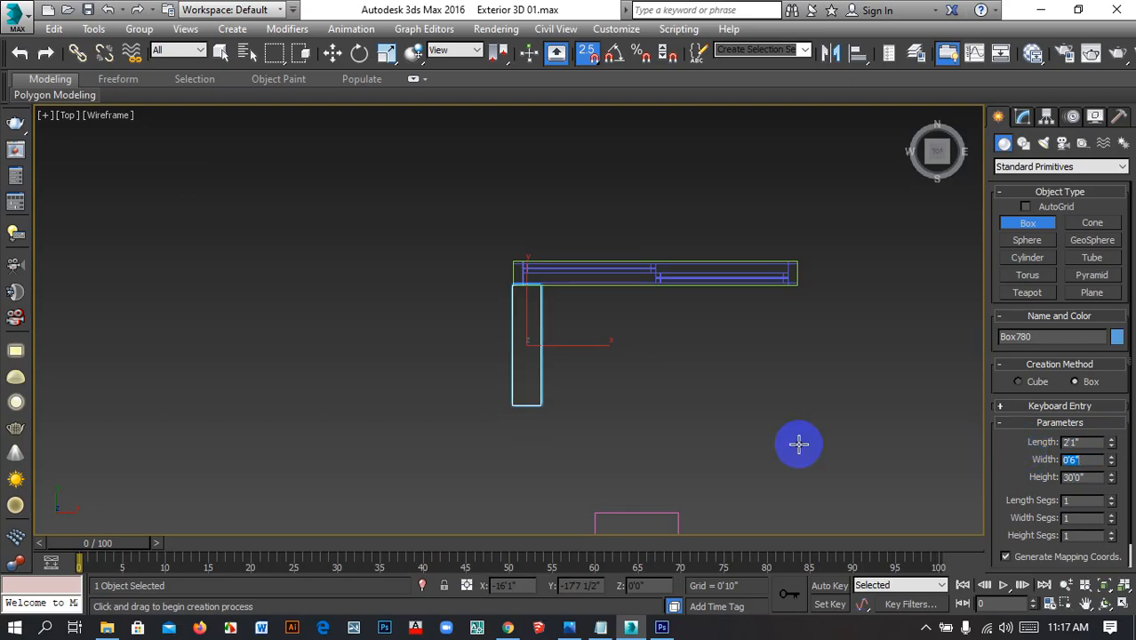
Set the tall box's length to 1'0"
drag(1088, 442, 1046, 442)
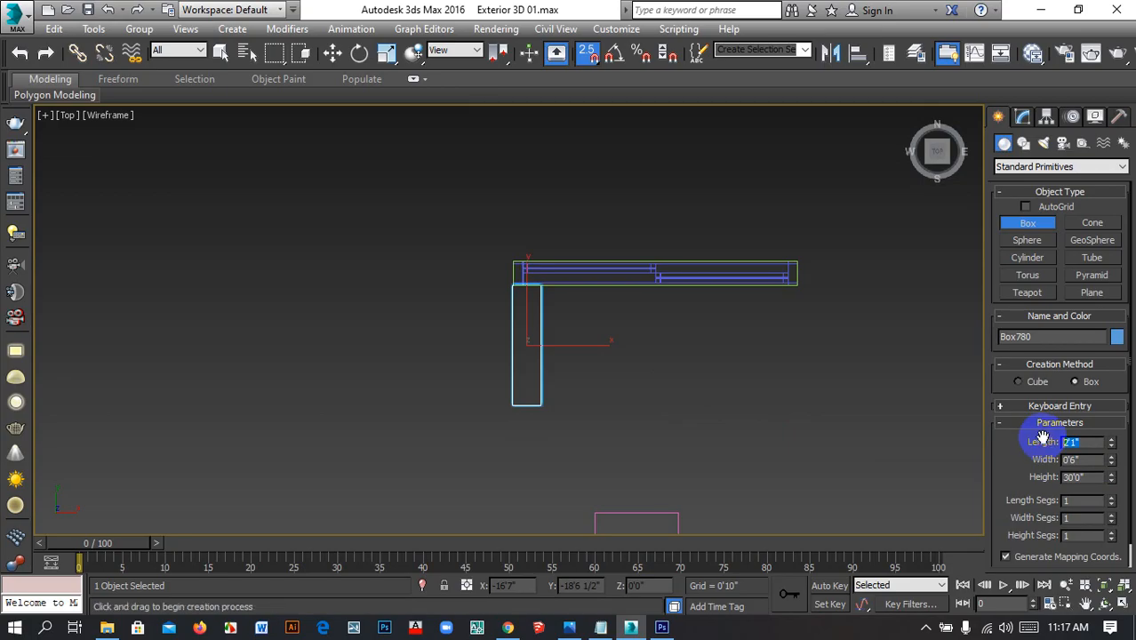
text(10)
key(Return)
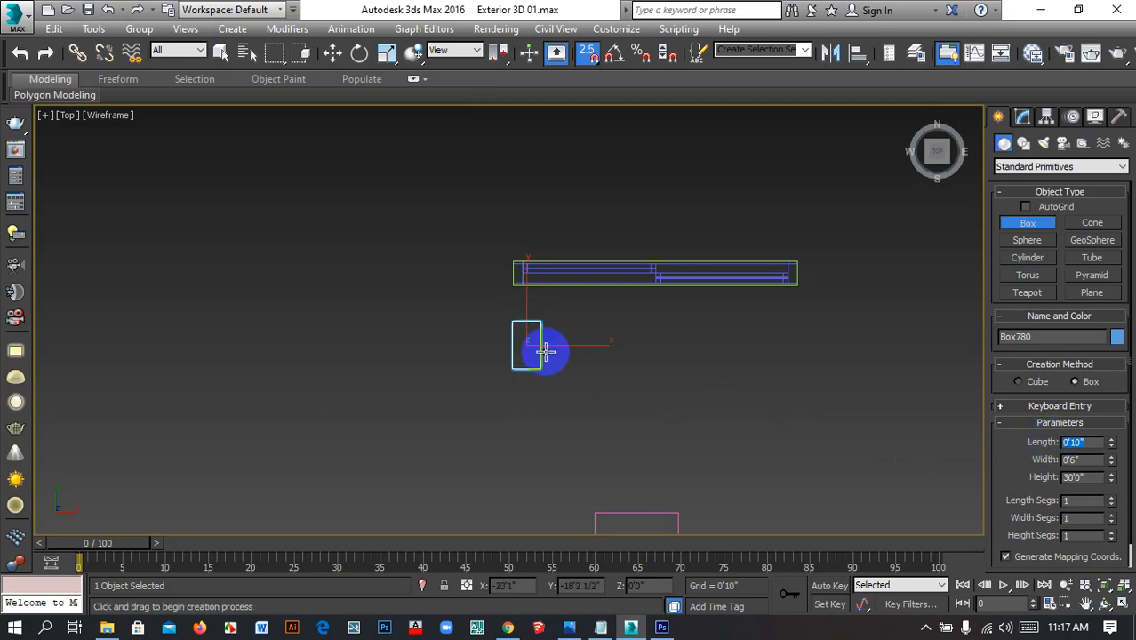
scroll(542, 346, up, 4)
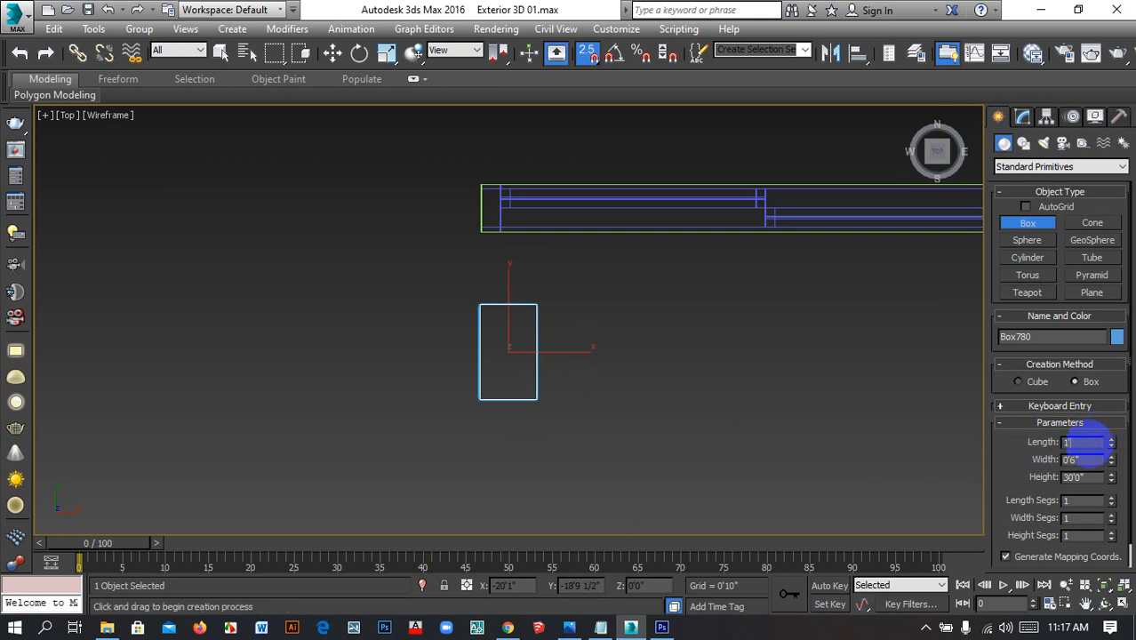
text(1)
key(Return)
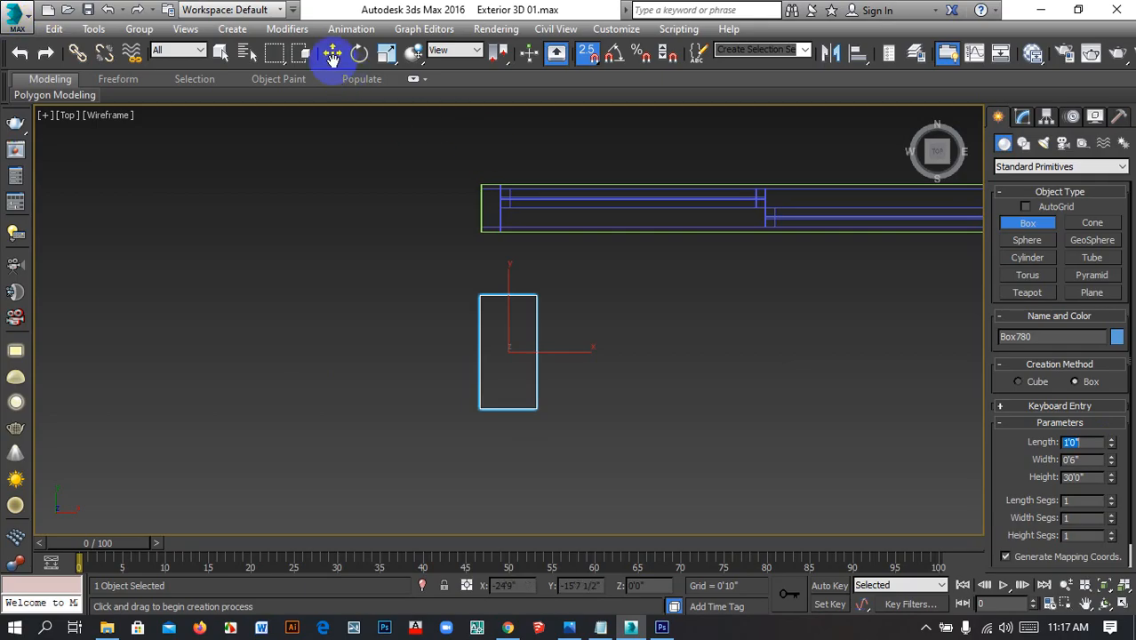
Move the tall box against the window column's front face, snapping its back corner to the column's outer corner
click(333, 55)
scroll(503, 263, up, 2)
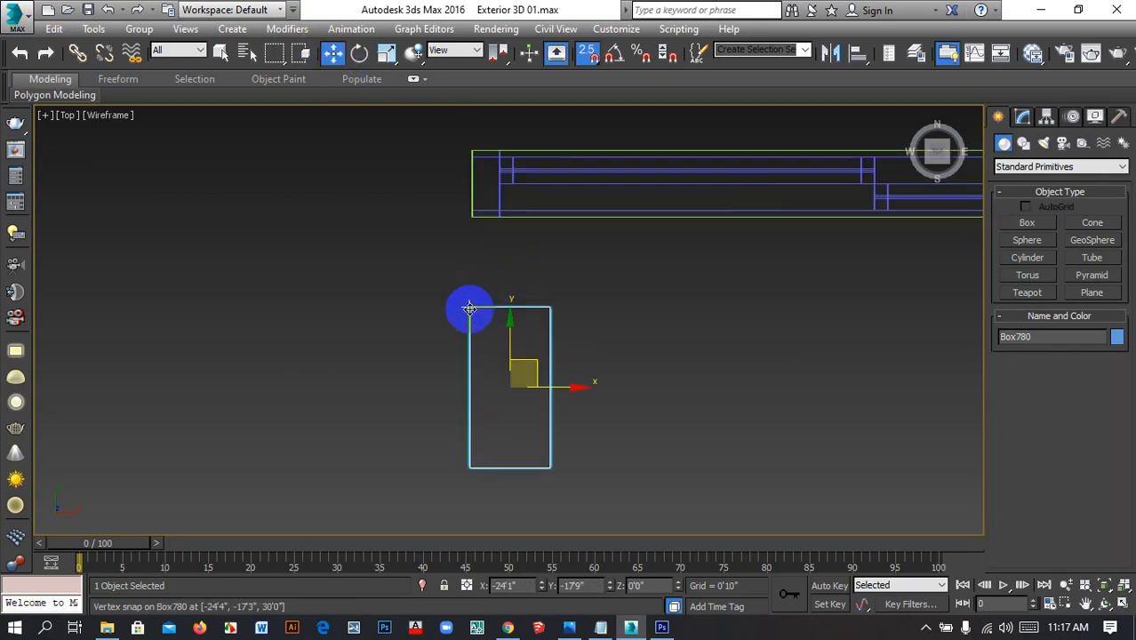
drag(470, 308, 472, 217)
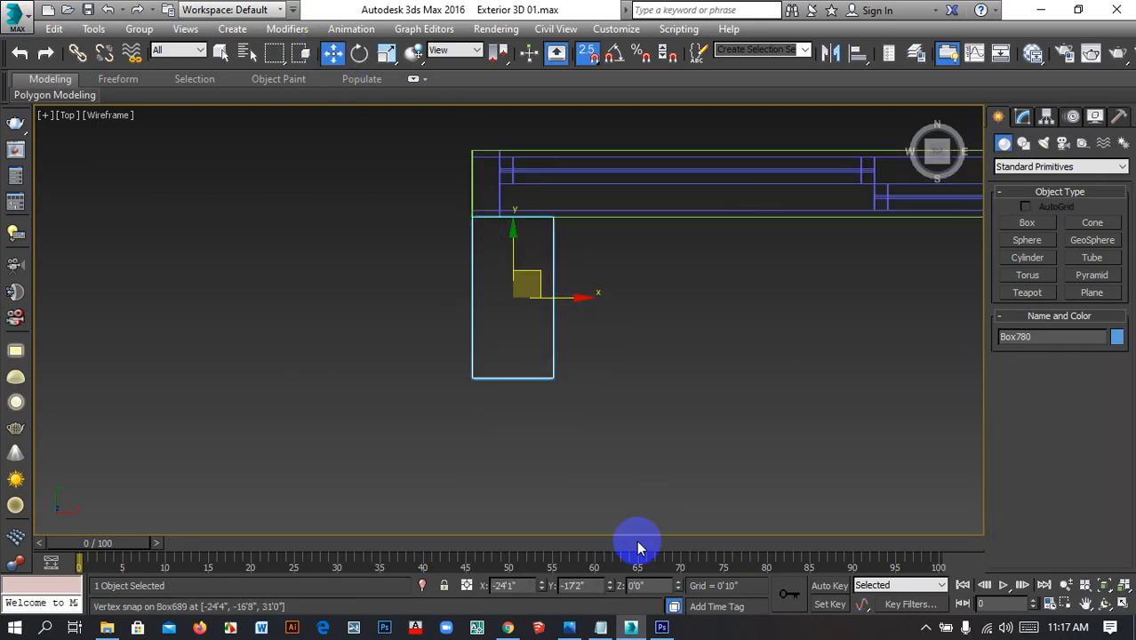
click(647, 586)
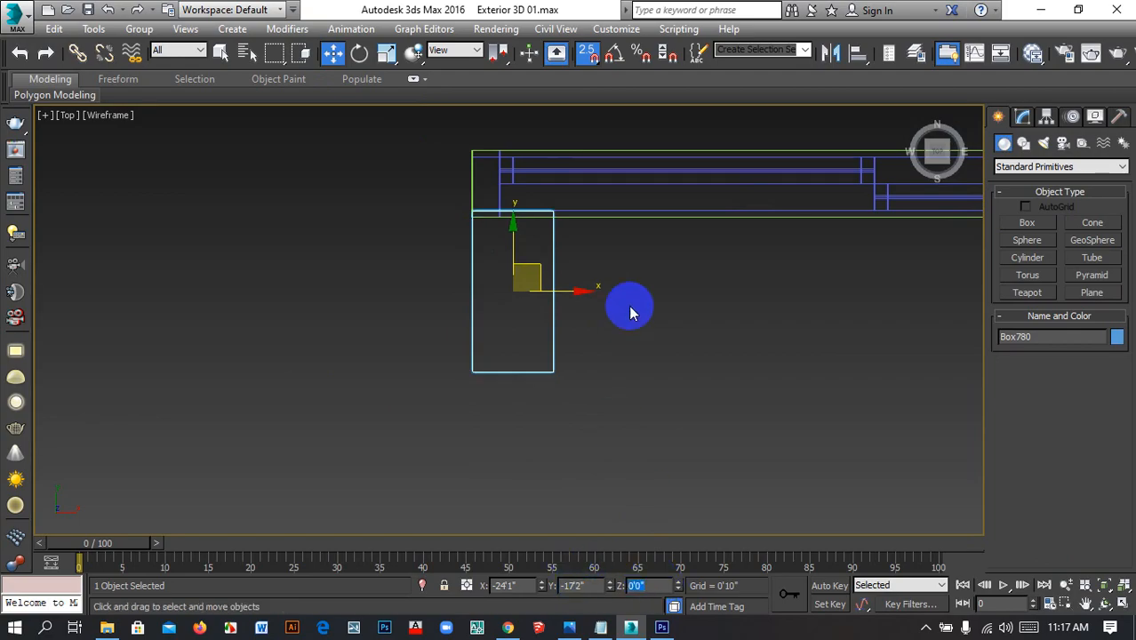
Examine how the tall box meets the column's corner, up close in wireframe and from an angle in shaded display
scroll(626, 305, down, 3)
scroll(609, 236, up, 6)
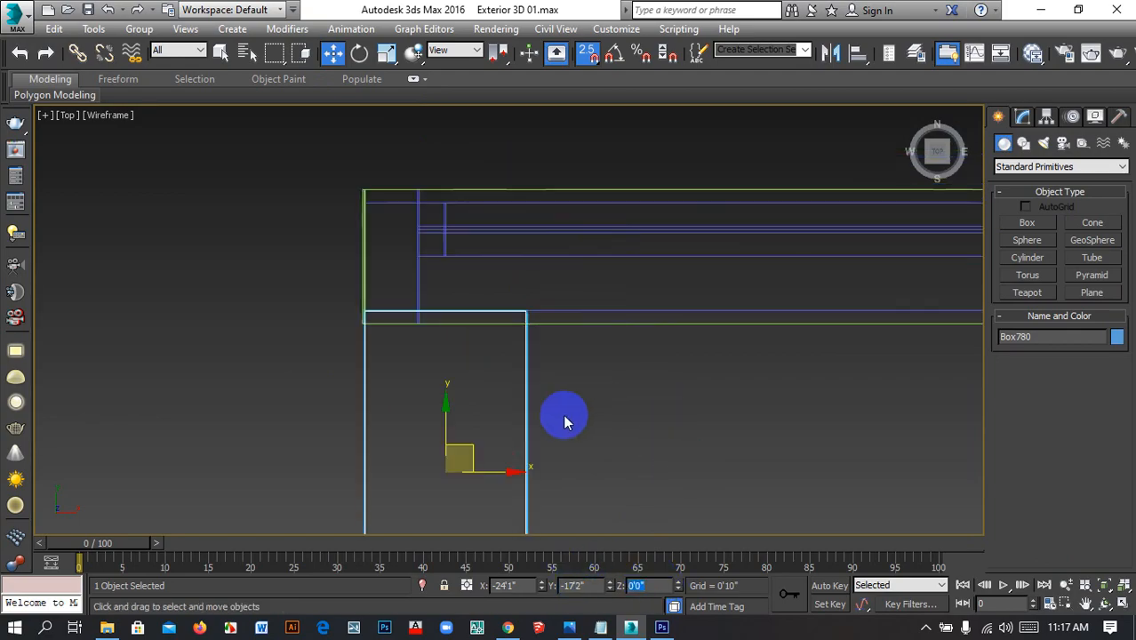
click(613, 409)
scroll(370, 313, up, 4)
scroll(524, 314, down, 5)
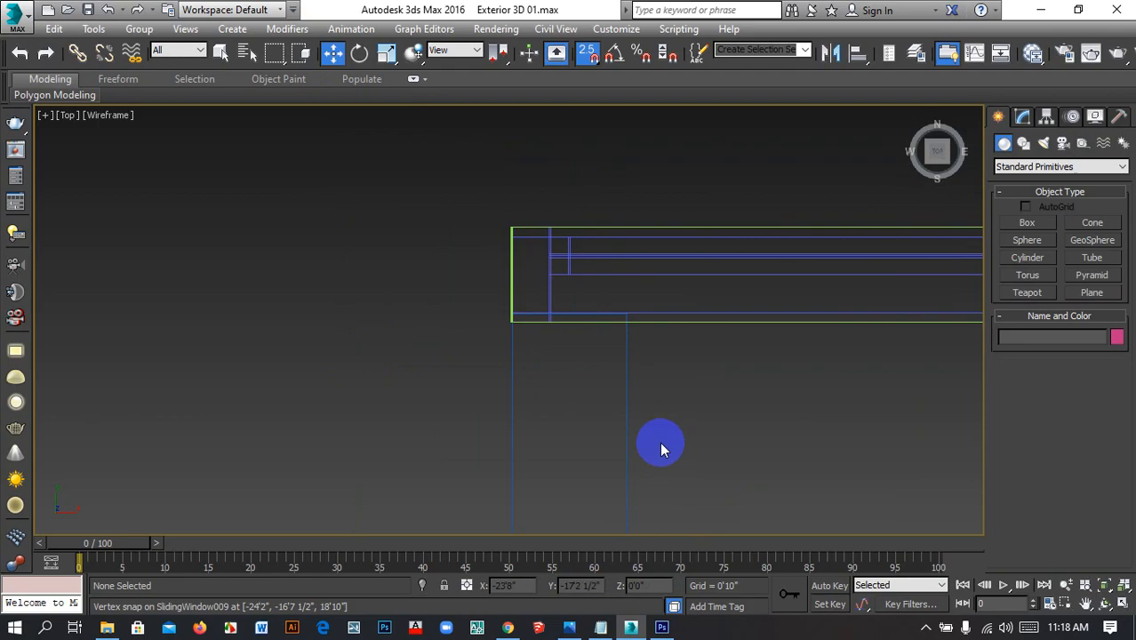
drag(659, 406, 548, 444)
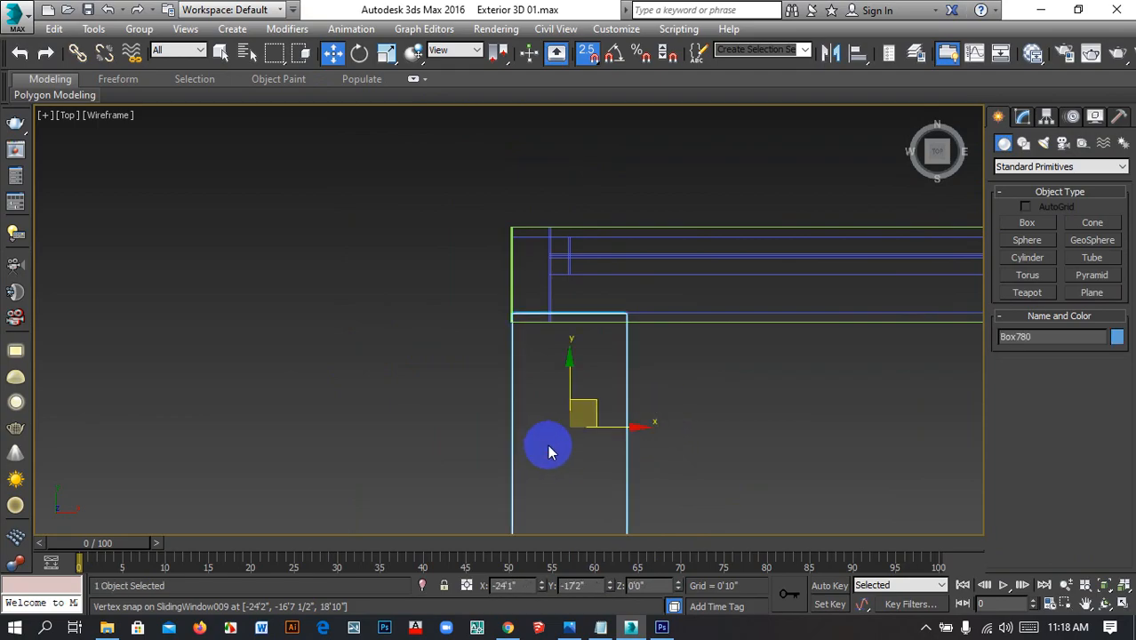
scroll(517, 317, up, 6)
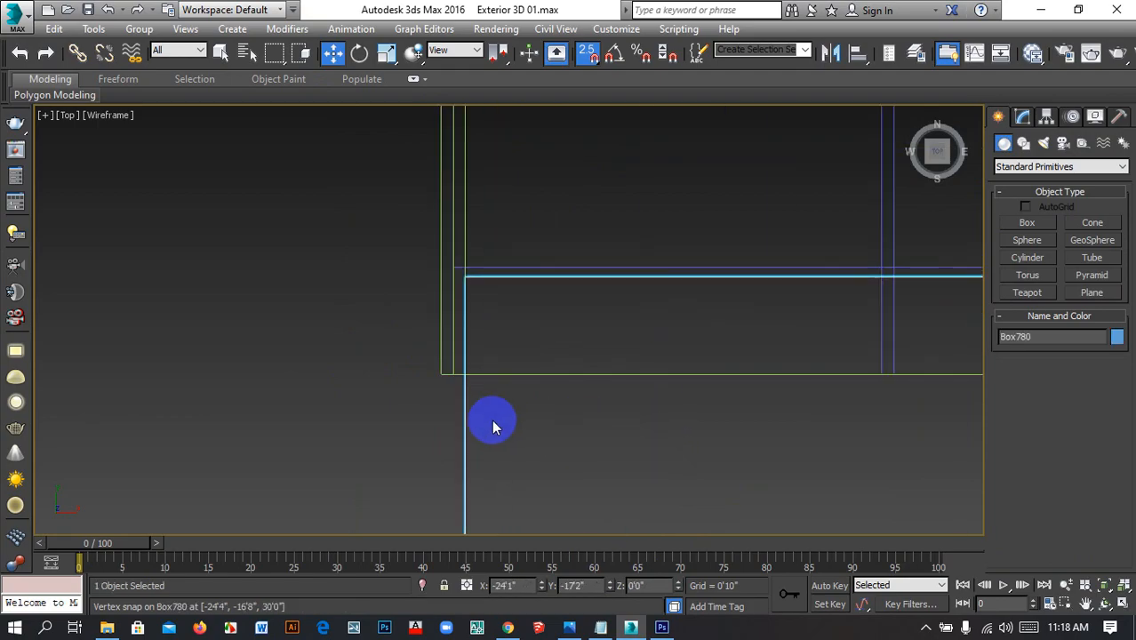
key(F3)
scroll(560, 289, down, 3)
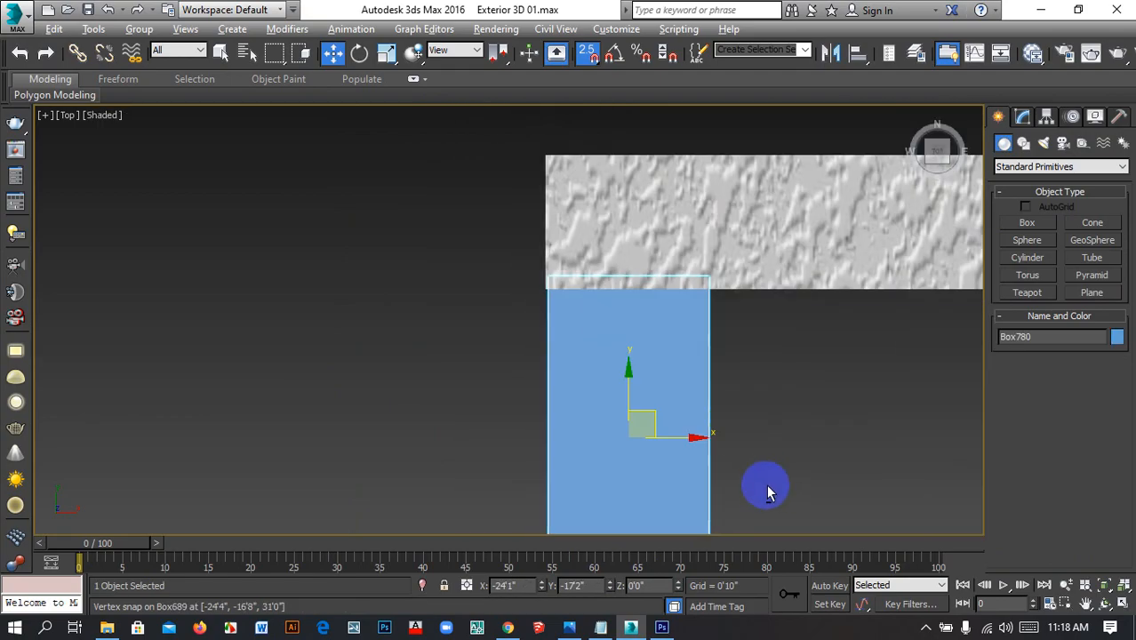
alt+middle_drag(766, 484, 722, 431)
scroll(723, 429, down, 7)
click(880, 368)
scroll(746, 371, up, 3)
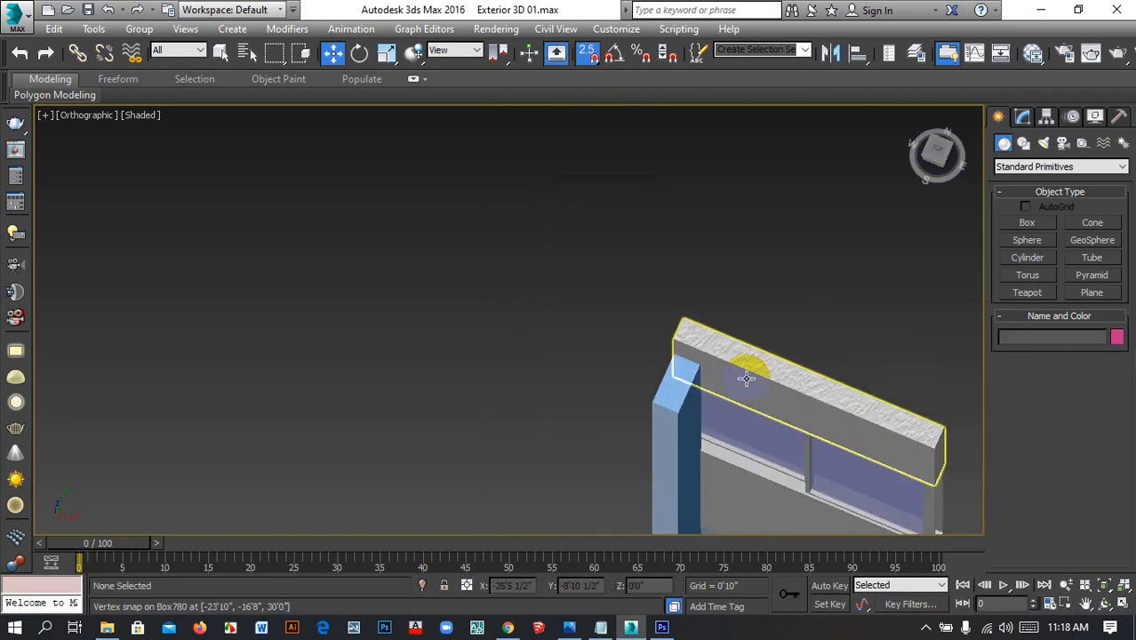
Turn off snapping and raise the tall box along Z to about 2'3 1/2", near the column's lowest wall panel
key(s)
scroll(785, 349, up, 2)
middle_drag(785, 349, 723, 76)
scroll(690, 223, down, 2)
alt+middle_drag(558, 345, 671, 403)
click(727, 410)
scroll(747, 416, down, 4)
scroll(656, 362, up, 4)
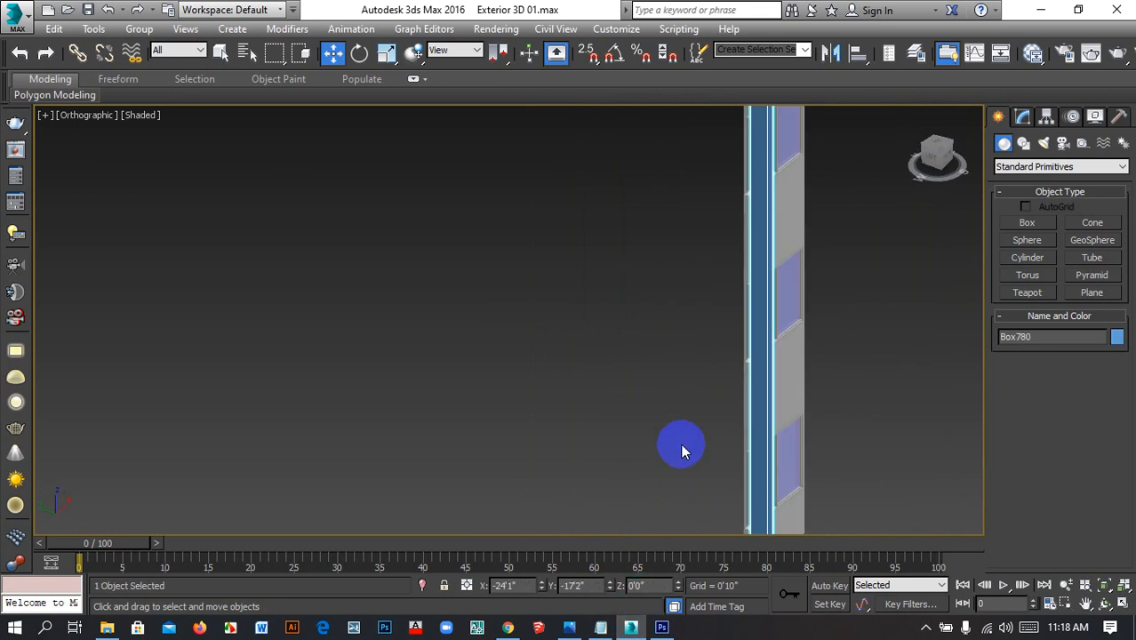
middle_drag(682, 445, 650, 214)
scroll(649, 345, up, 3)
middle_drag(692, 338, 652, 461)
scroll(688, 436, up, 3)
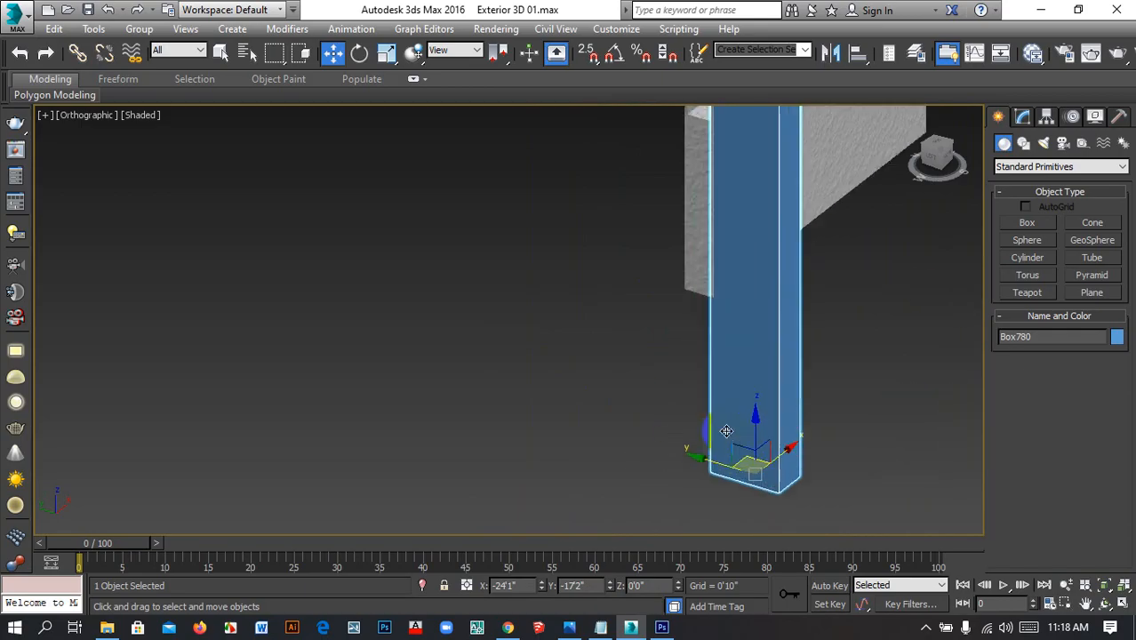
scroll(731, 301, up, 3)
scroll(747, 267, down, 4)
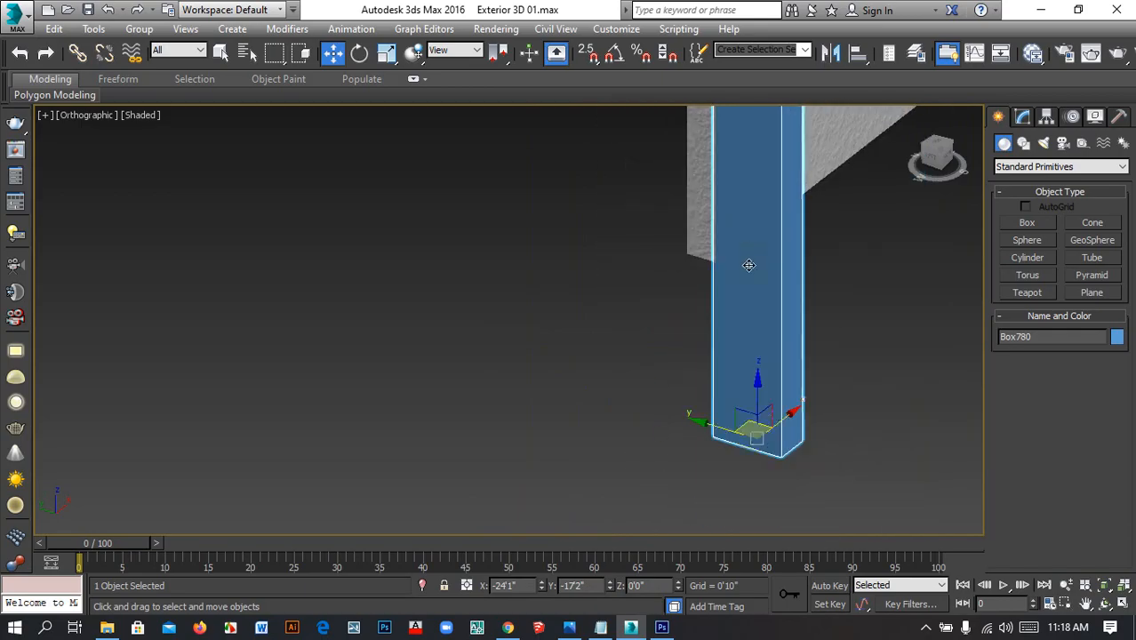
drag(756, 370, 755, 247)
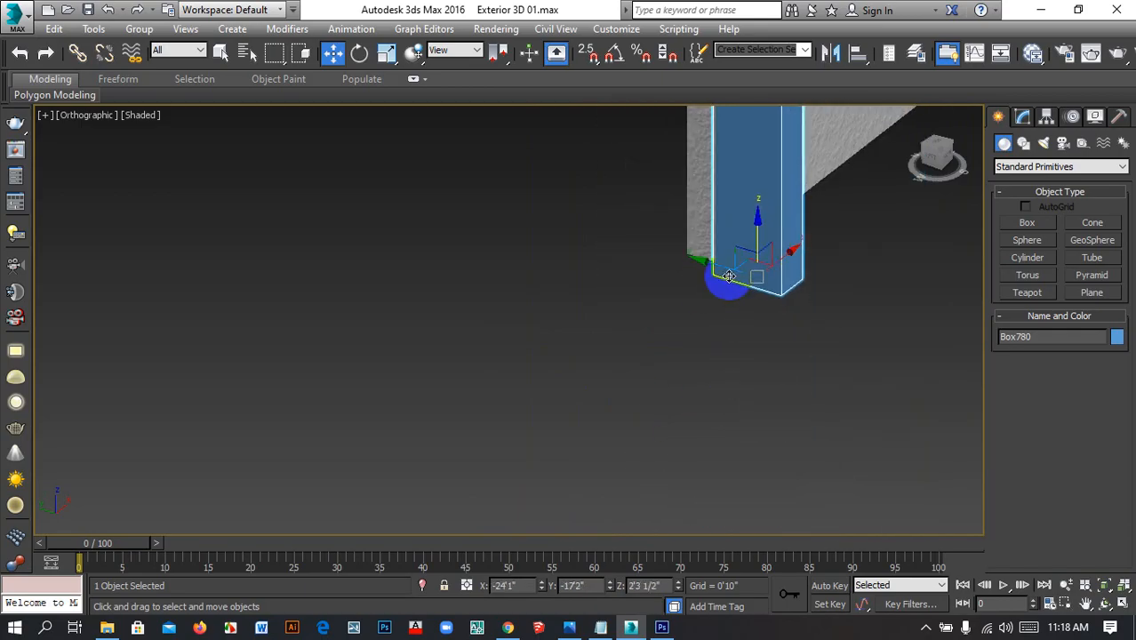
Turn 2.5D snapping back on and snap the tall box's bottom back corner to the lowest wall panel's bottom corner
scroll(727, 273, up, 6)
middle_drag(724, 267, 759, 404)
click(663, 444)
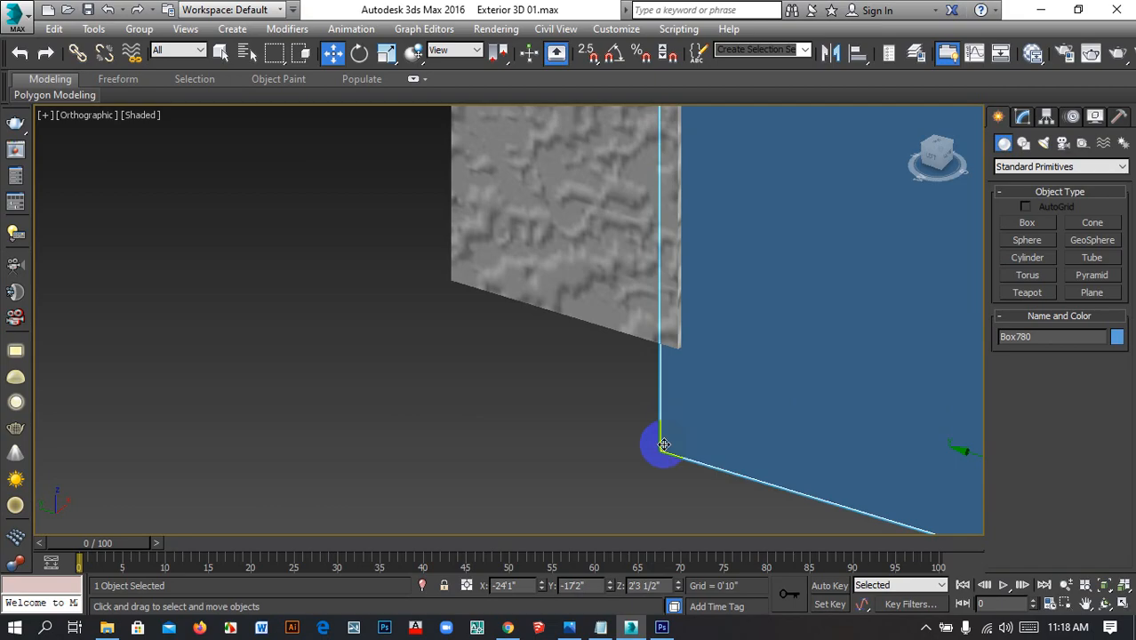
key(s)
mouse_move(662, 445)
mouse_down()
mouse_move(662, 463)
mouse_move(688, 375)
mouse_move(678, 341)
mouse_up()
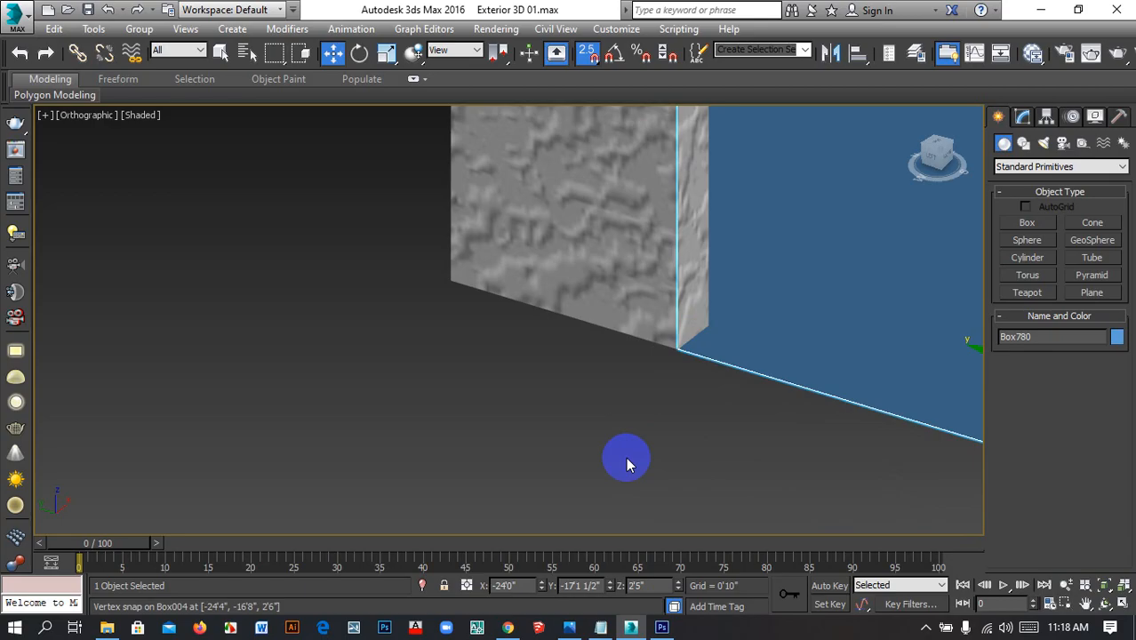
Try to reposition the tall box with Select and Place in a wireframe top view
key(y)
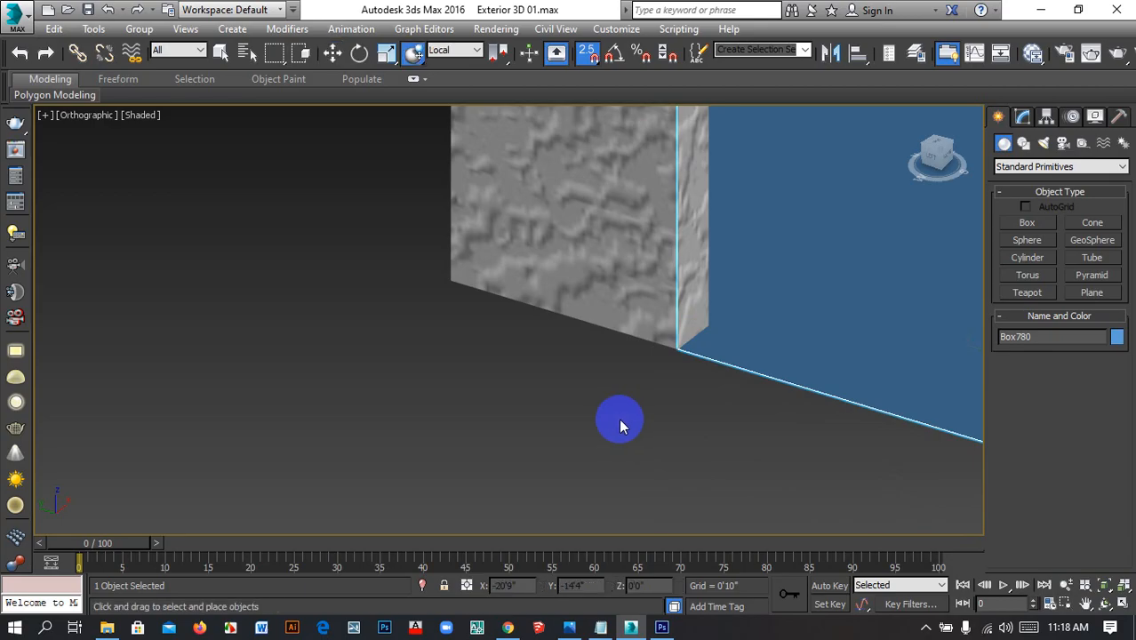
key(z)
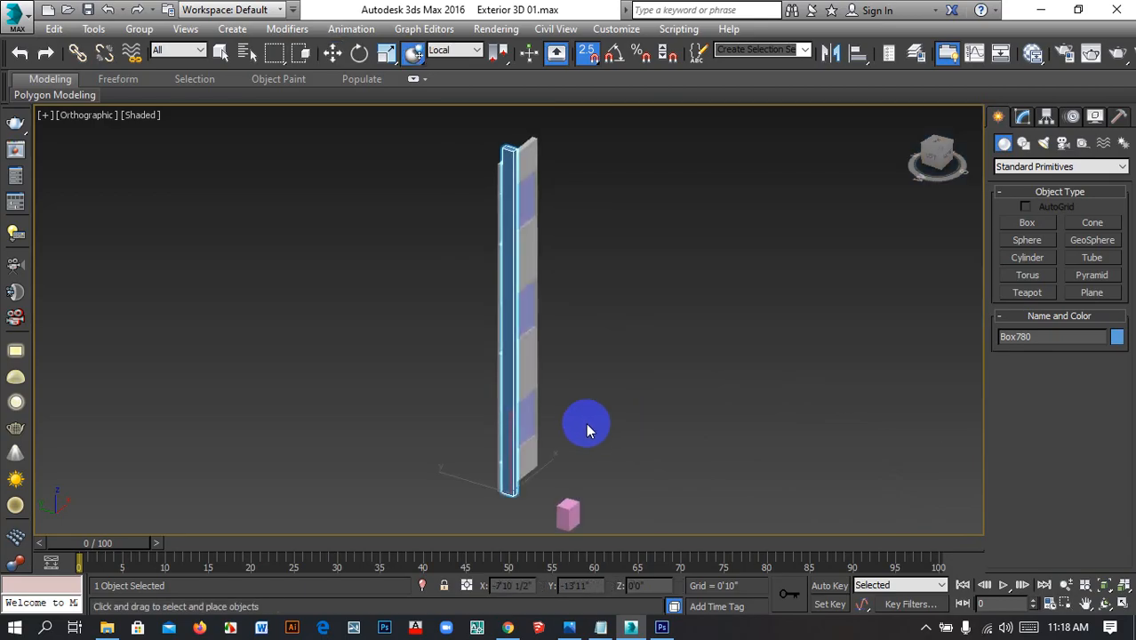
key(t)
key(z)
middle_drag(541, 430, 582, 512)
key(F3)
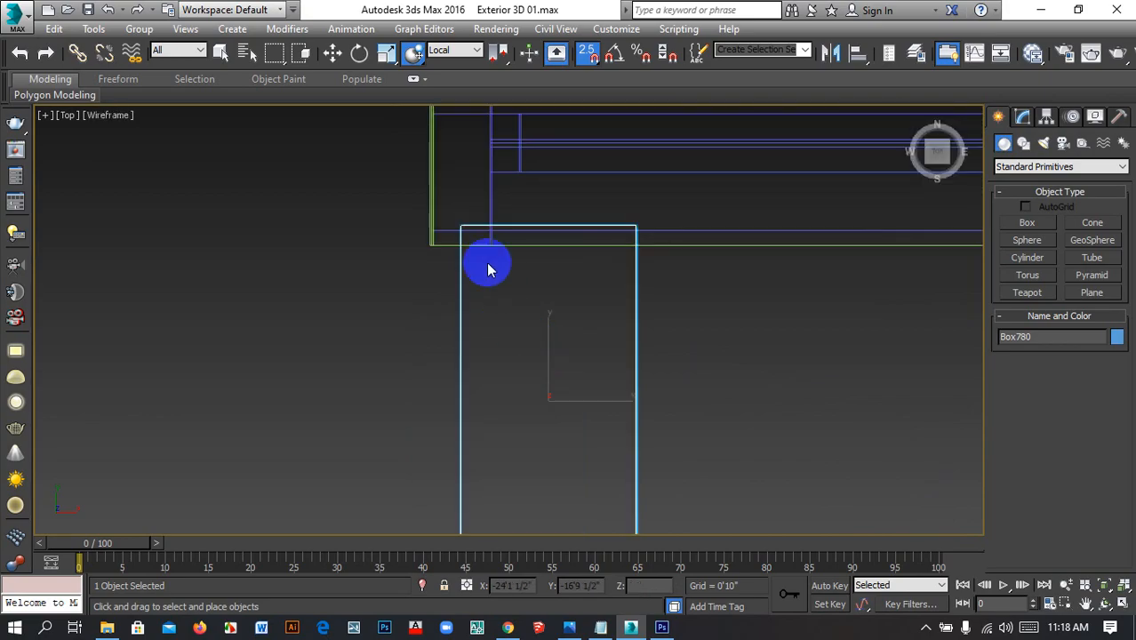
drag(461, 223, 539, 487)
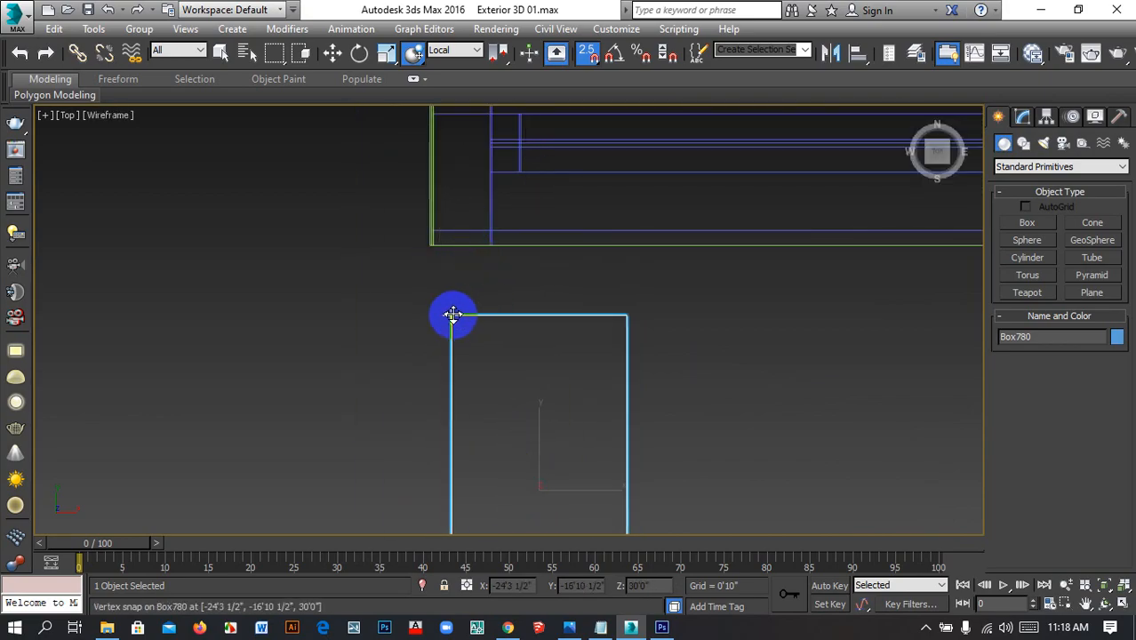
drag(452, 315, 460, 302)
click(456, 339)
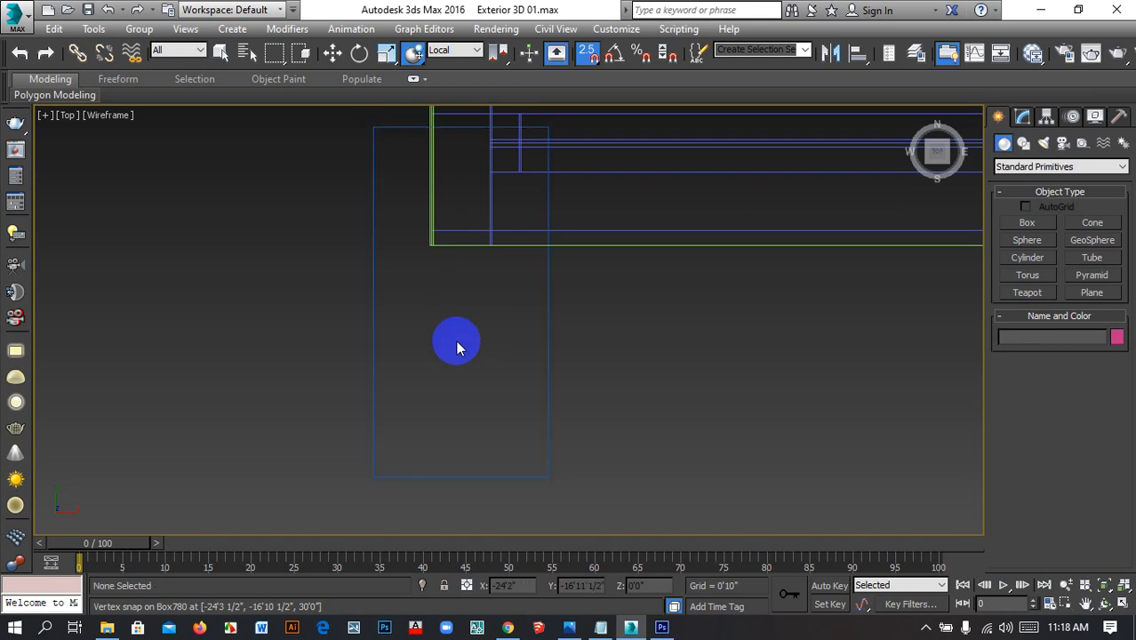
Reselect the tall box with the Move tool and snap its back corner onto the column's outermost front corner
click(334, 54)
click(526, 322)
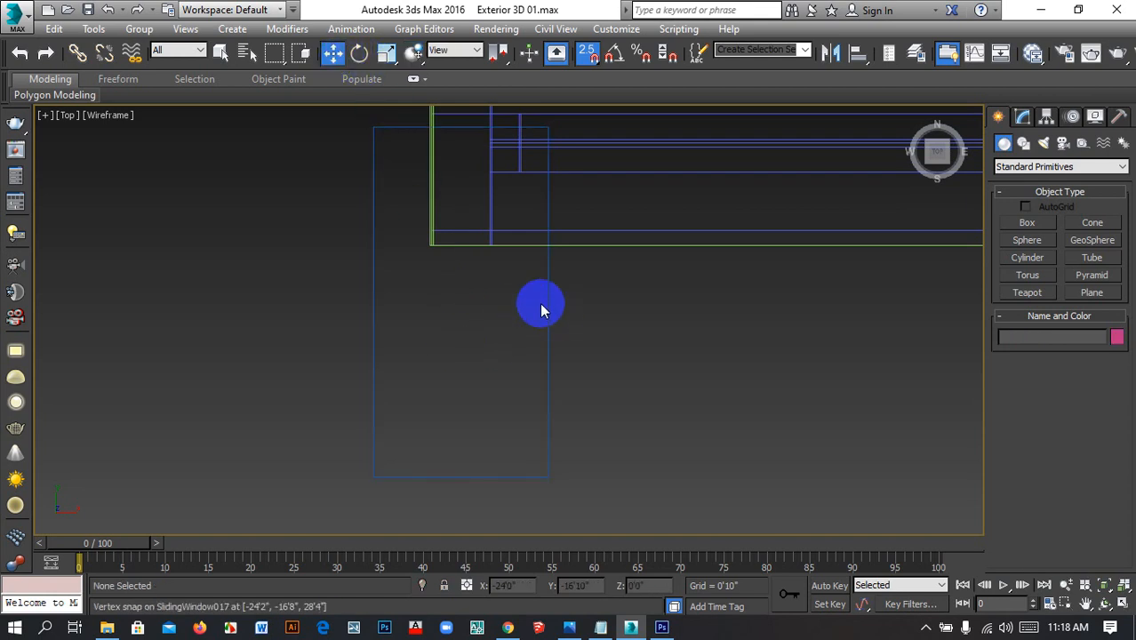
click(546, 304)
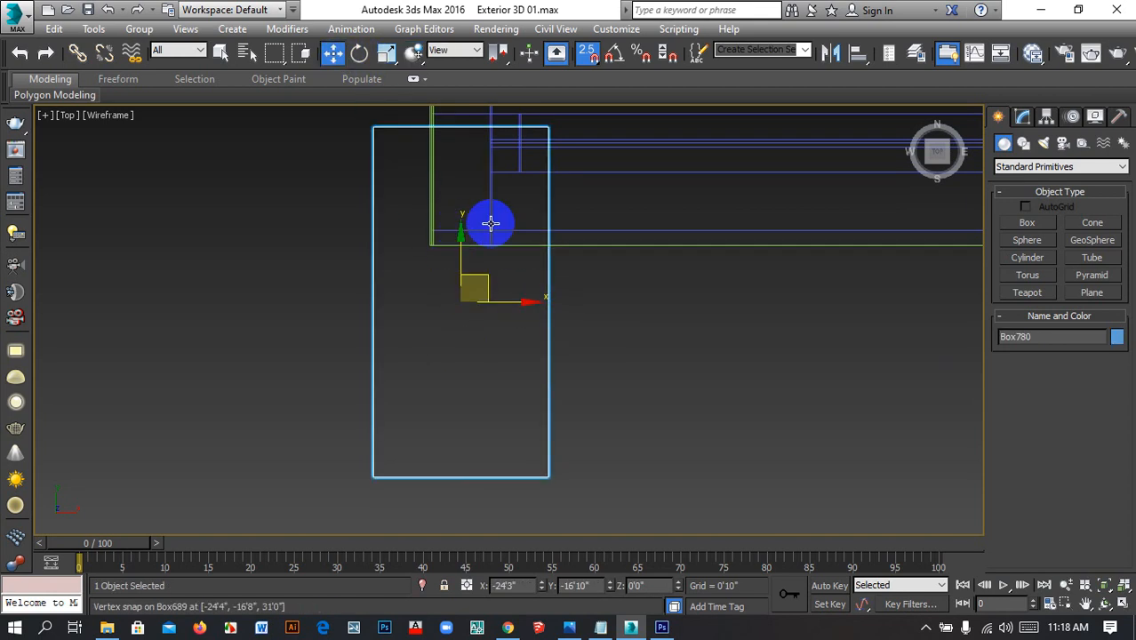
drag(491, 223, 525, 418)
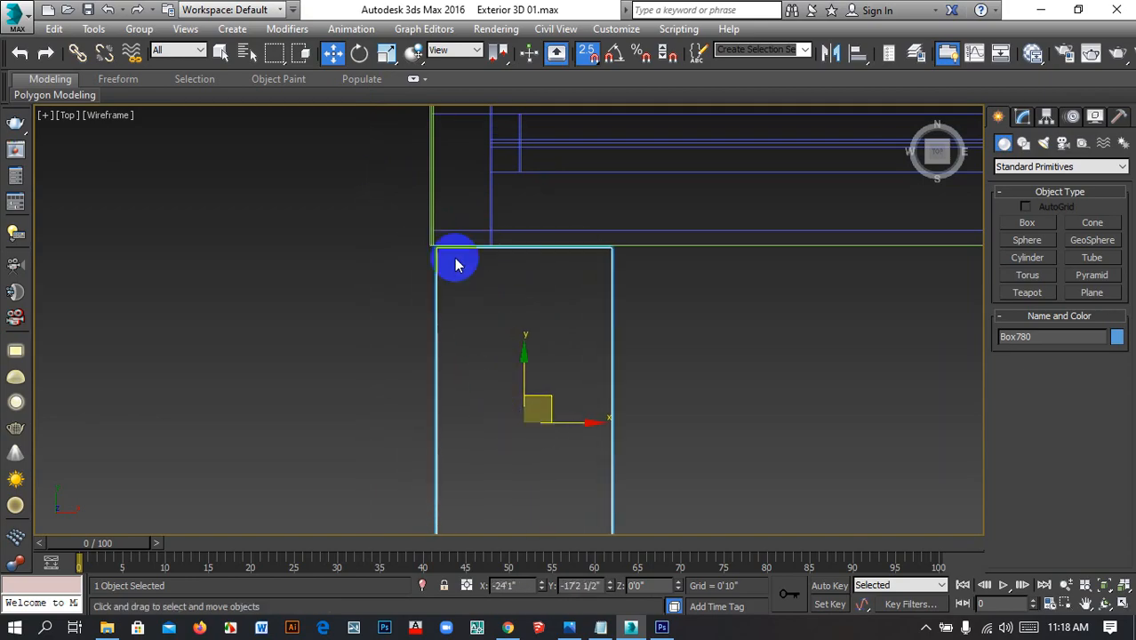
drag(435, 250, 429, 257)
scroll(442, 233, up, 5)
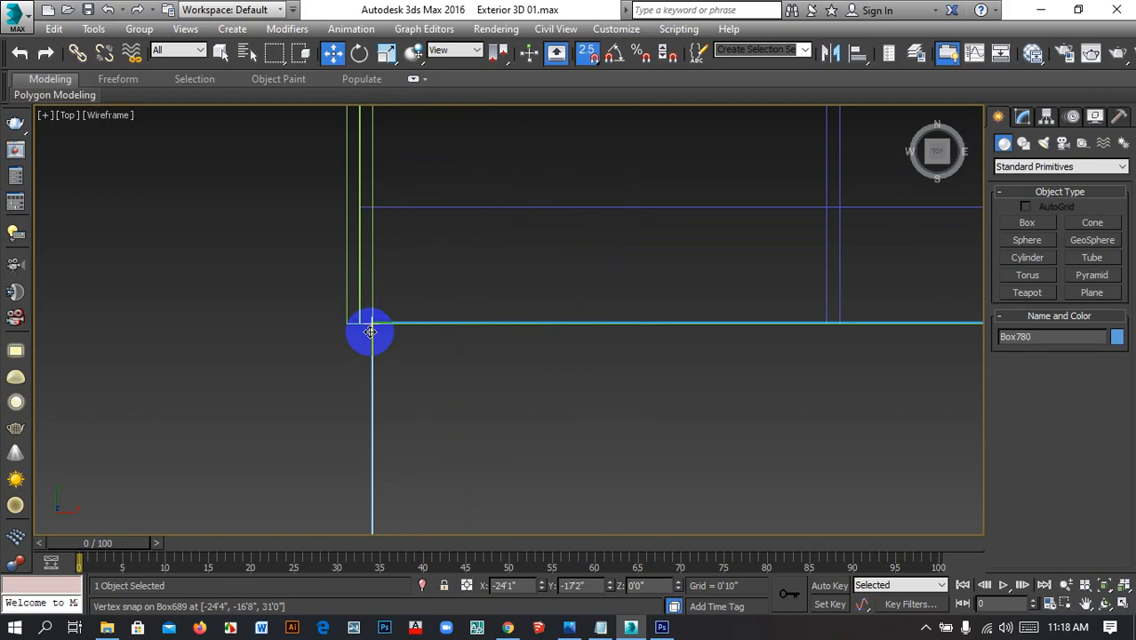
drag(370, 331, 347, 333)
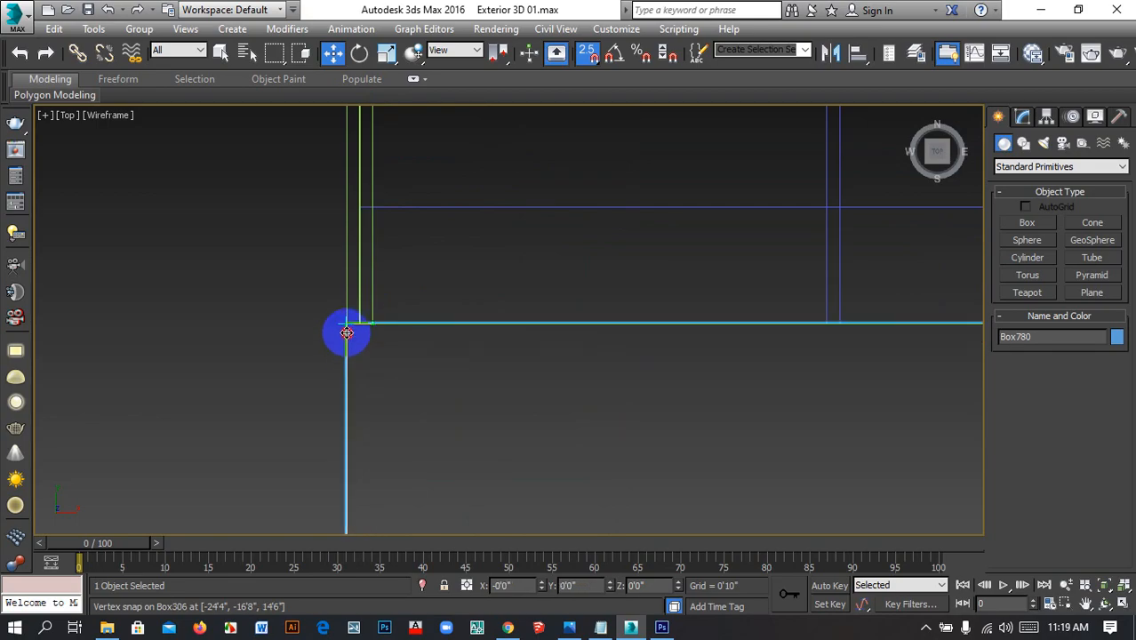
scroll(431, 307, down, 2)
scroll(452, 321, down, 5)
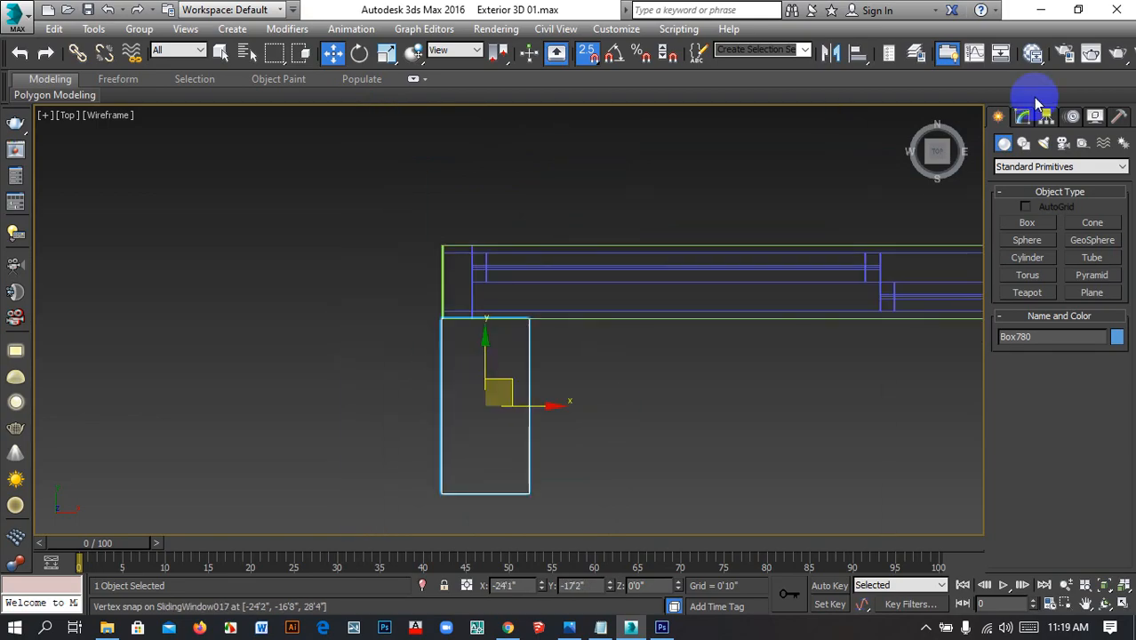
Set the tall box's height to 25'0"
click(1023, 119)
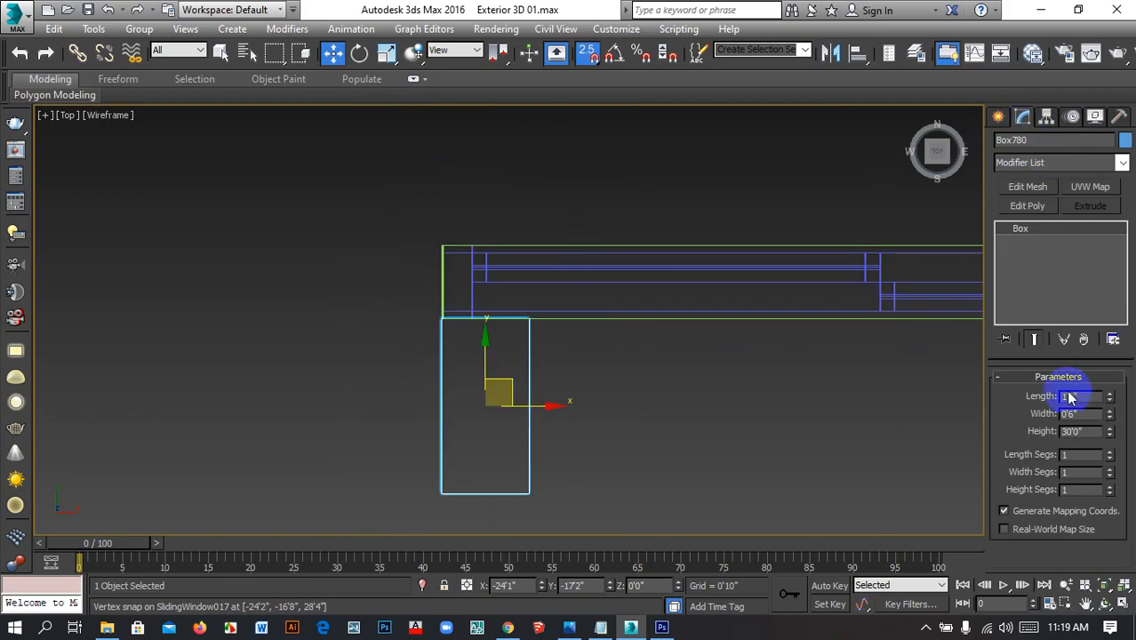
double_click(1088, 432)
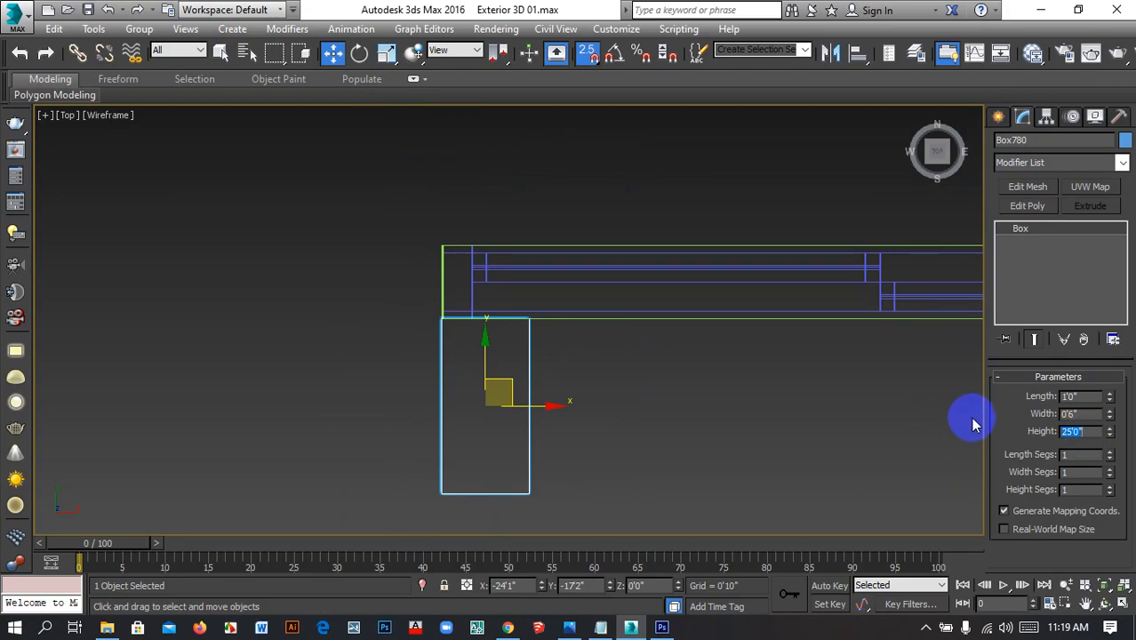
scroll(695, 336, down, 3)
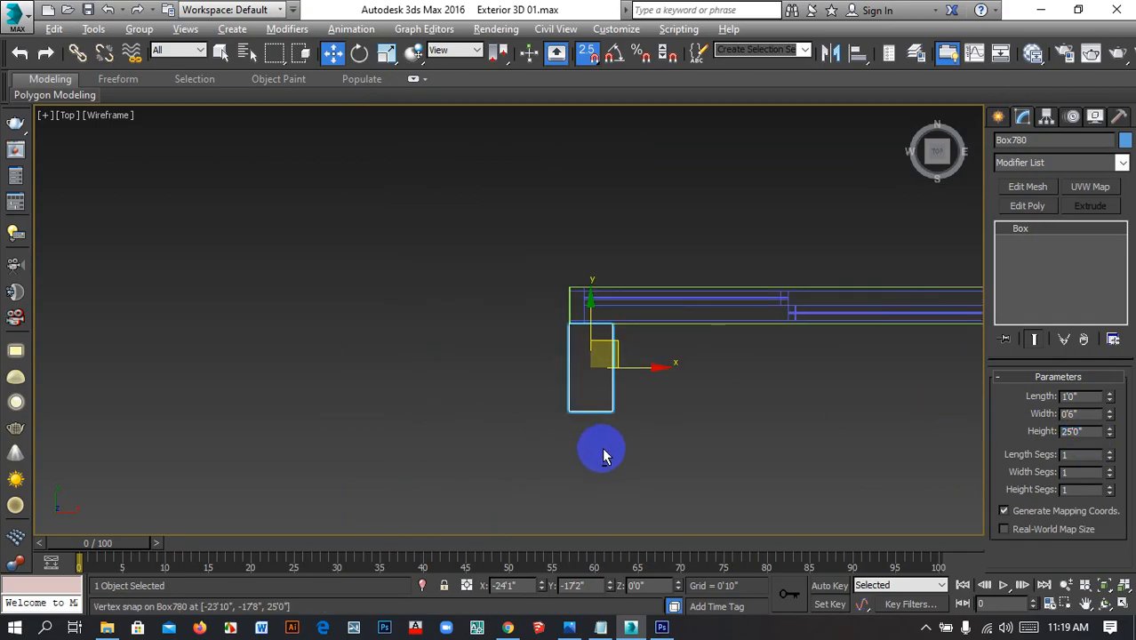
Try Z positions of 1'6", 1'0" and 2'0" to line up the tall box's base with the lowest wall panel
alt+middle_drag(601, 449, 649, 406)
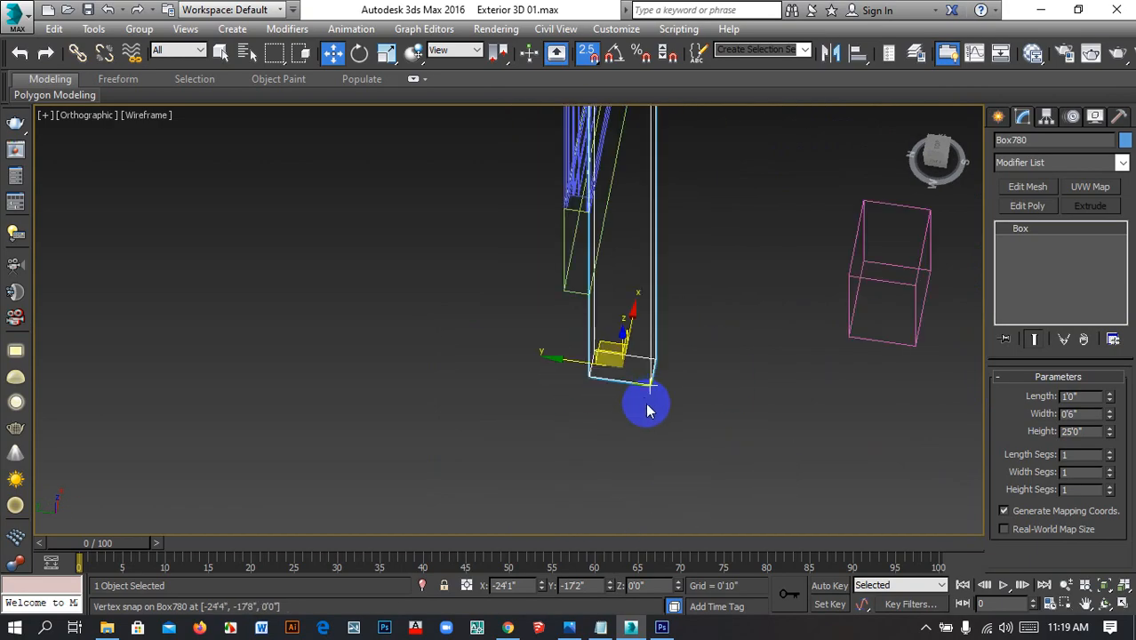
click(642, 375)
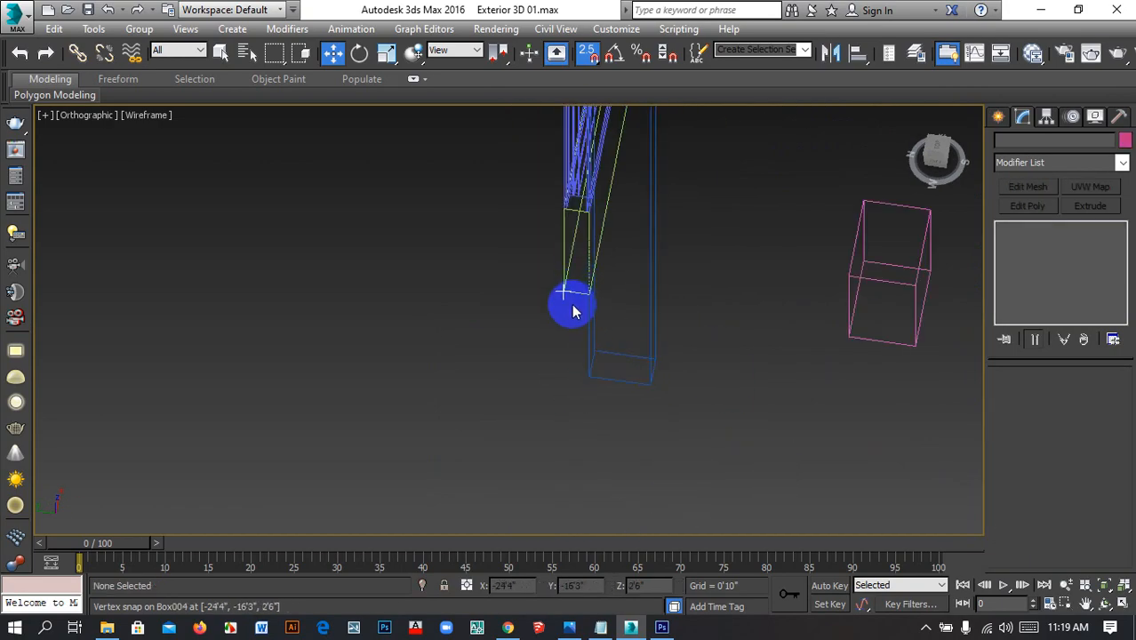
click(589, 364)
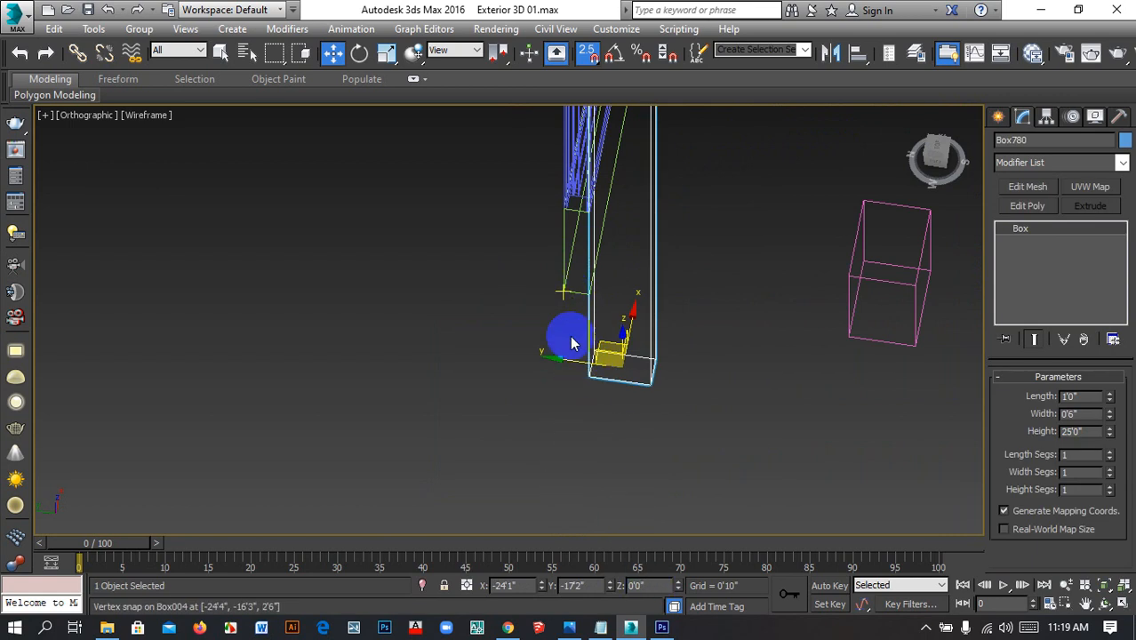
double_click(662, 585)
text(1'6)
key(Return)
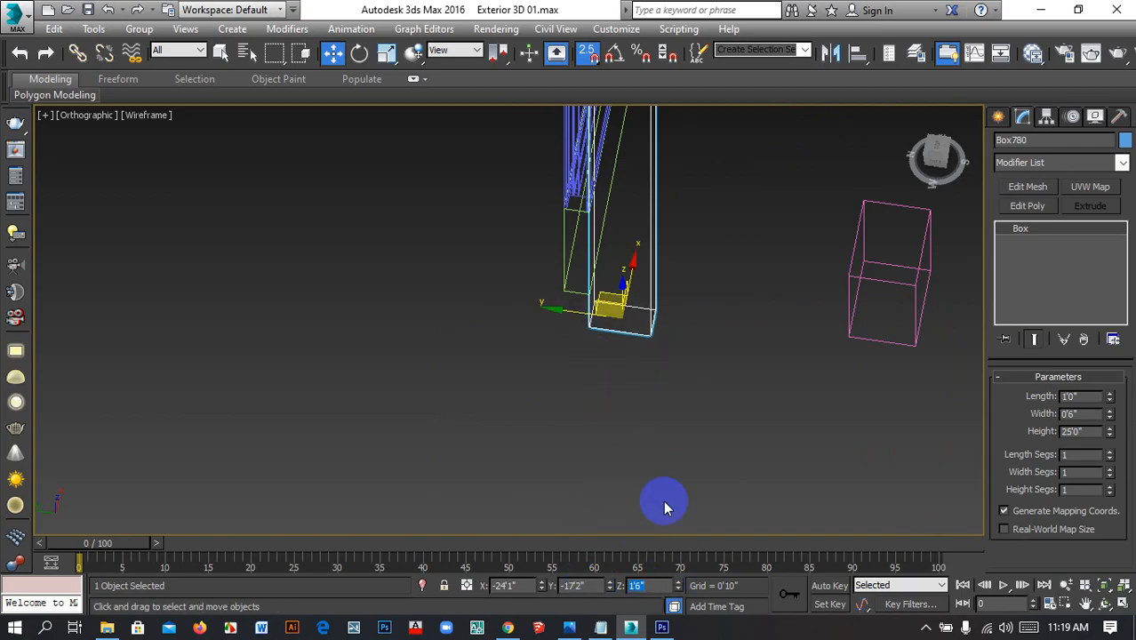
text(1'0)
key(Return)
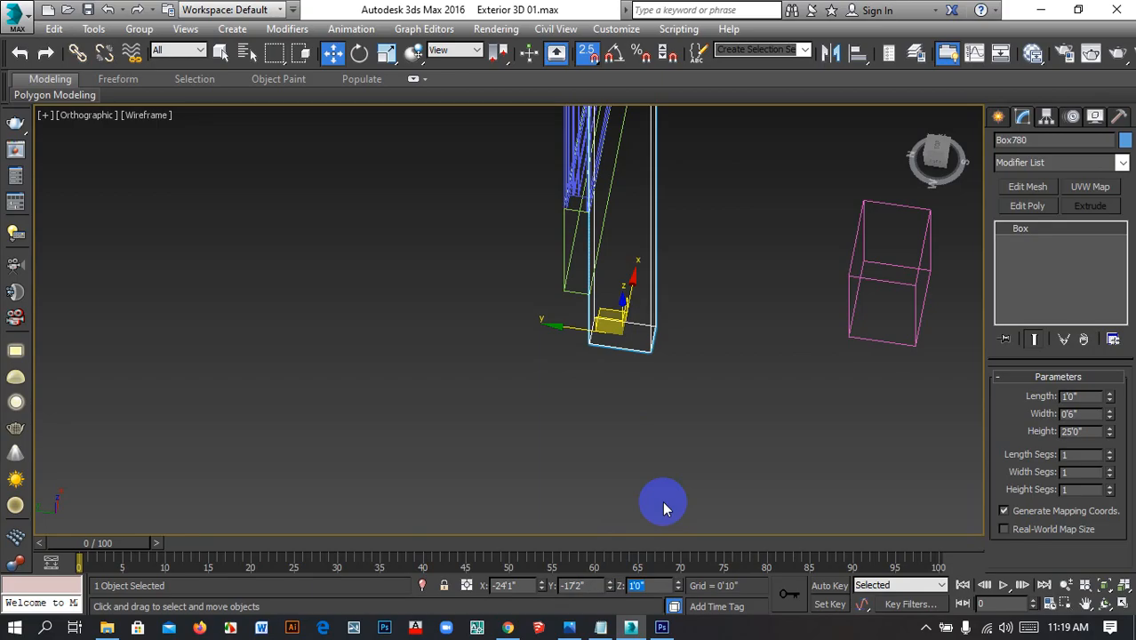
double_click(640, 585)
text(2)
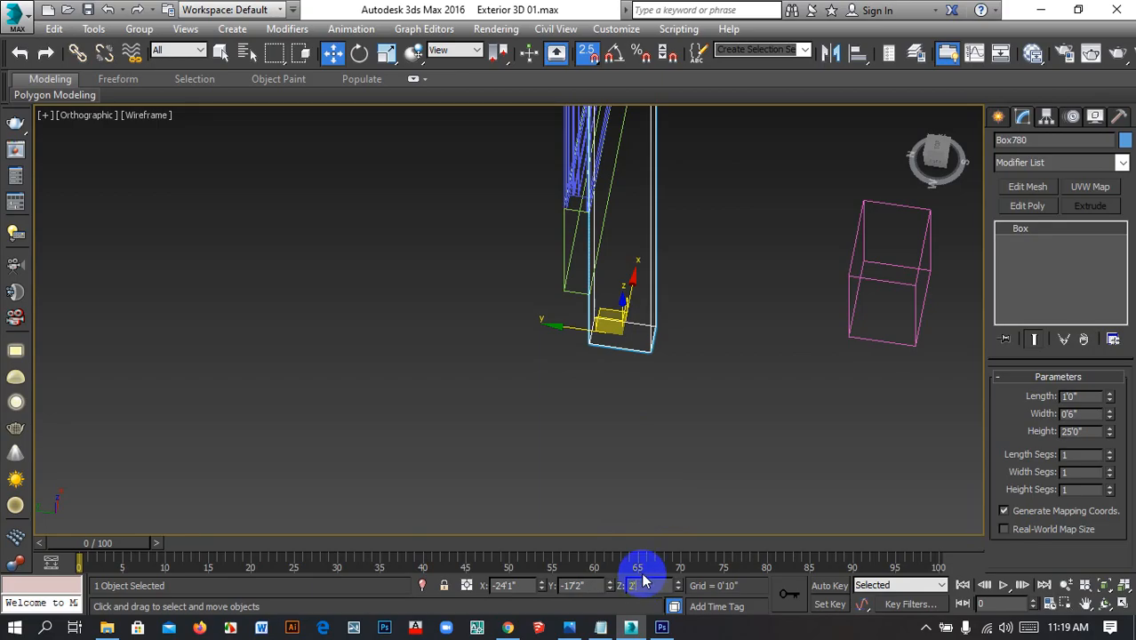
text('0)
key(Return)
Reselect the tall box and set its Z position to 2'6", level with the bottom of the lowest wall panel
scroll(603, 308, up, 4)
click(651, 438)
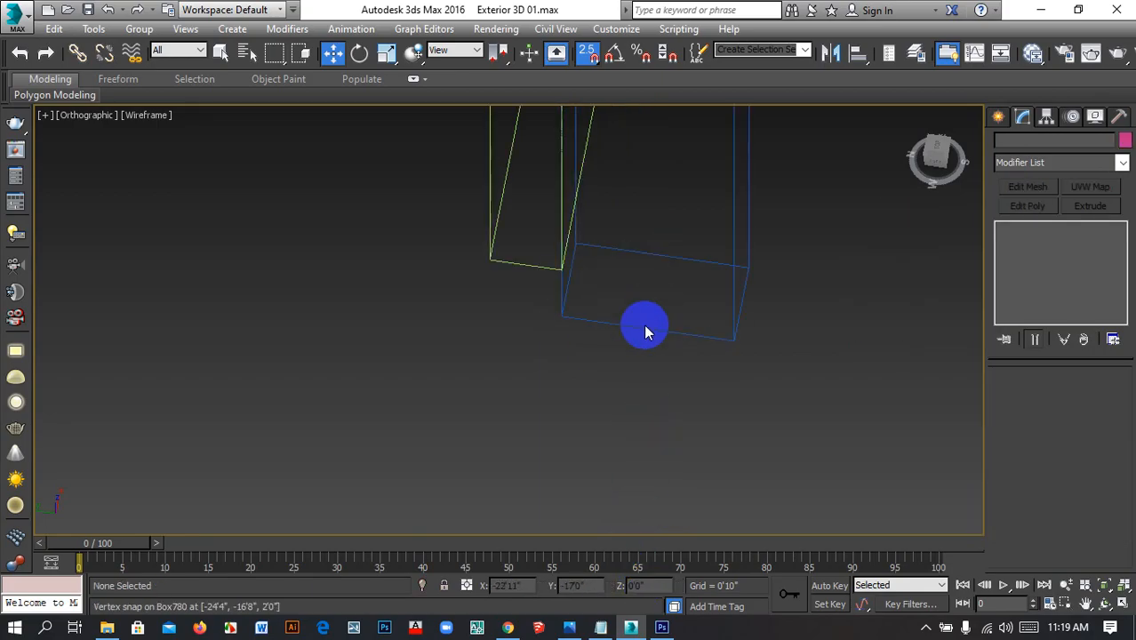
click(643, 326)
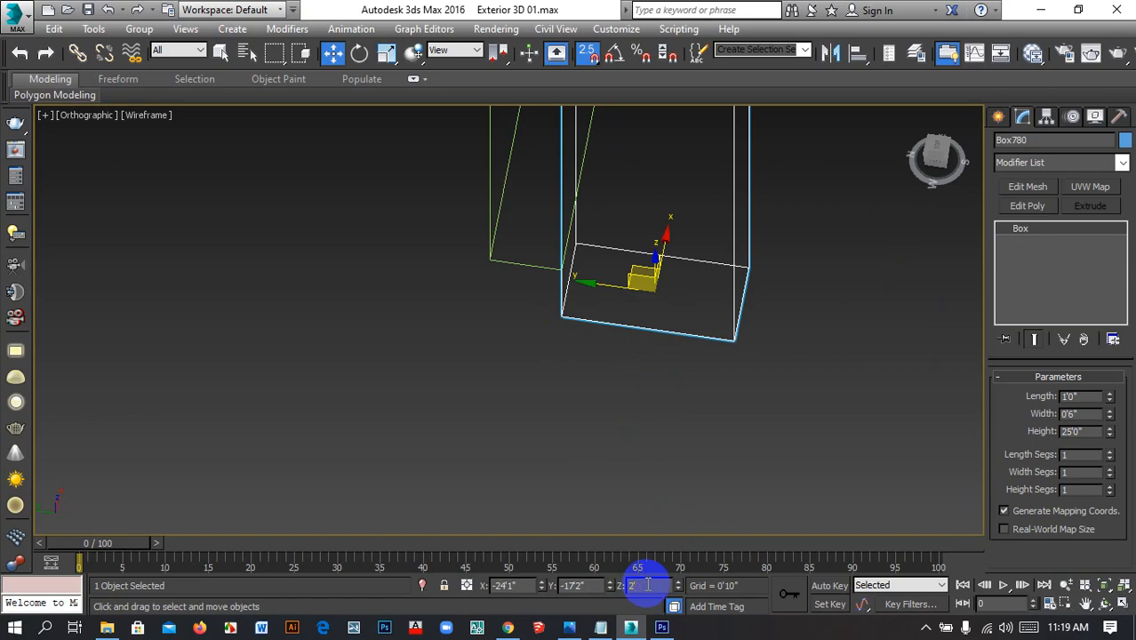
key(Return)
scroll(619, 365, down, 10)
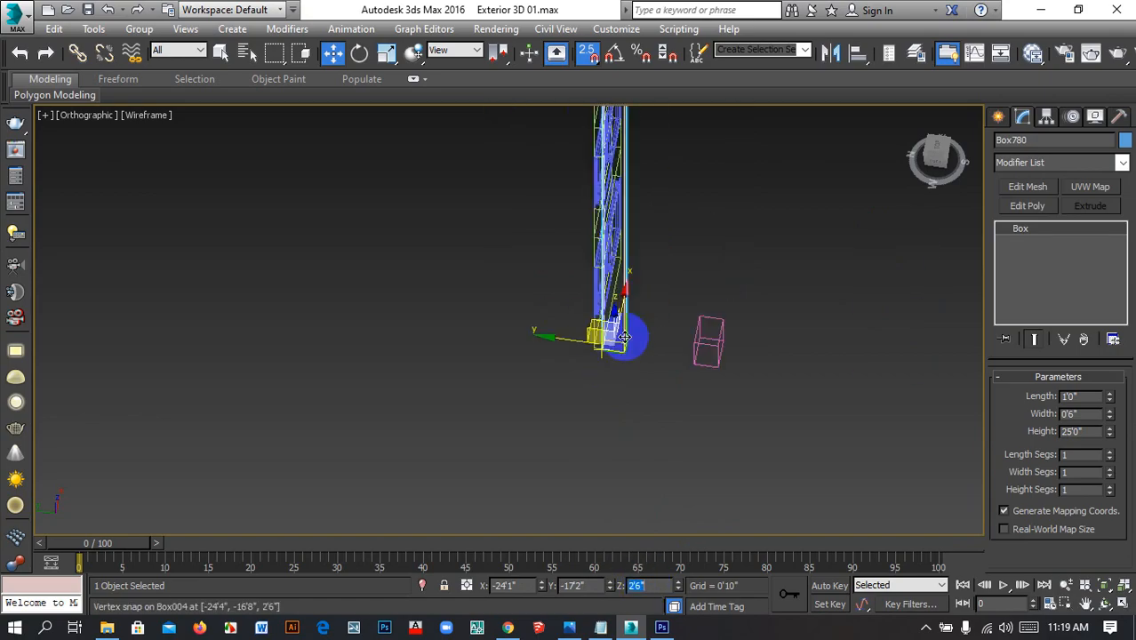
Turn off snapping and show the window column and tall box in the front view
scroll(642, 300, up, 10)
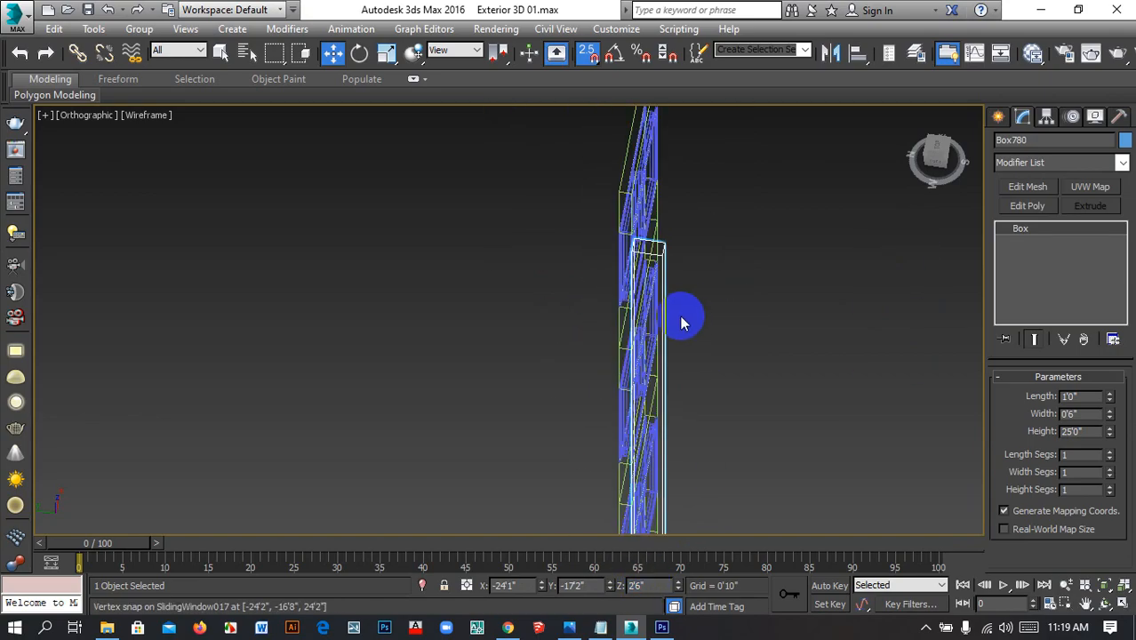
key(s)
alt+middle_drag(687, 304, 572, 261)
scroll(655, 268, down, 6)
click(936, 155)
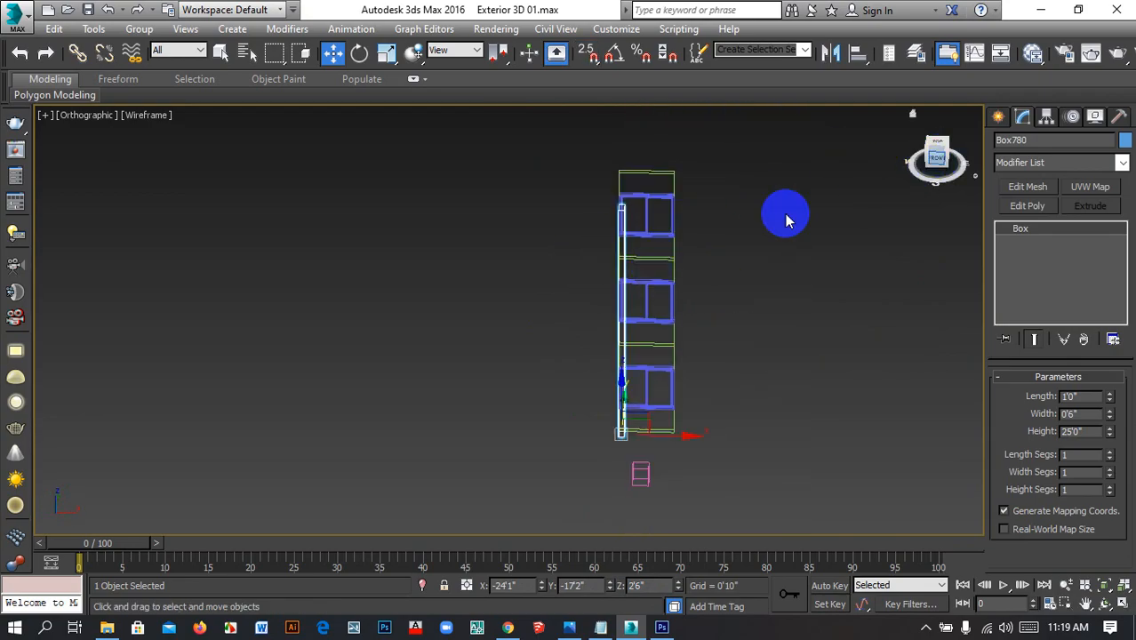
middle_drag(695, 241, 671, 378)
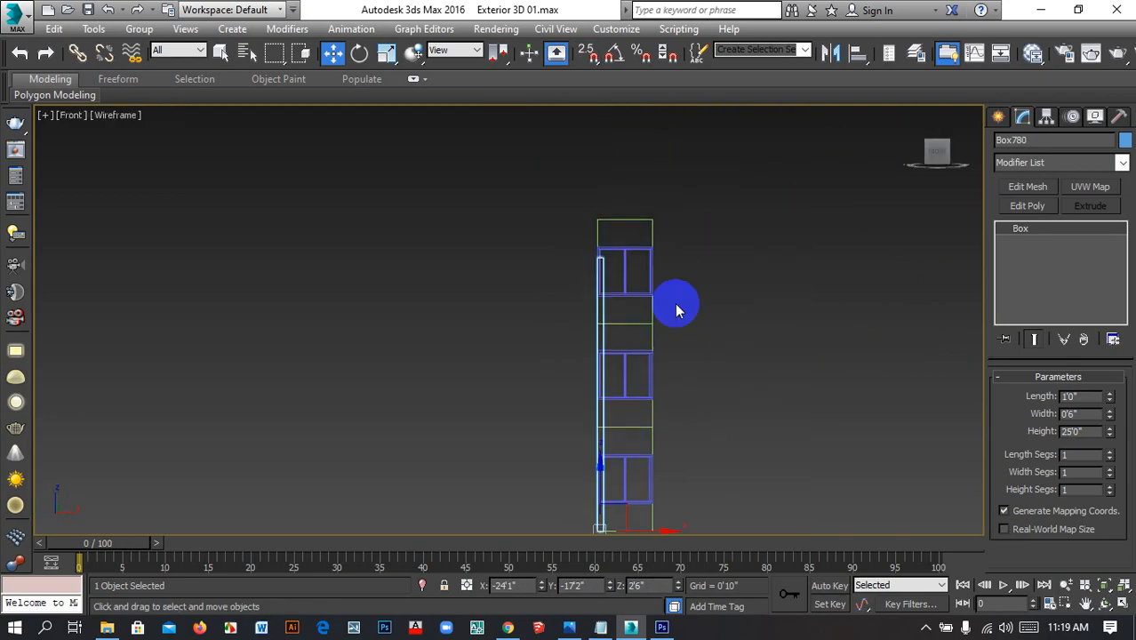
Set the tall box's height to 30'0"
click(1093, 433)
drag(1093, 432, 997, 438)
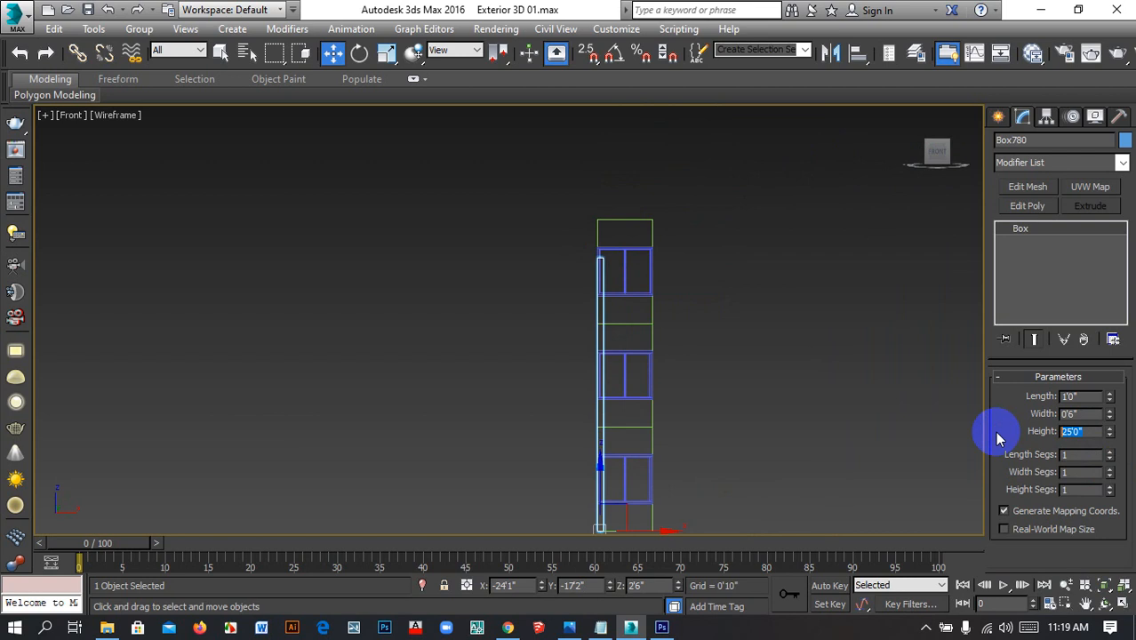
text(30)
key(Return)
scroll(581, 142, up, 3)
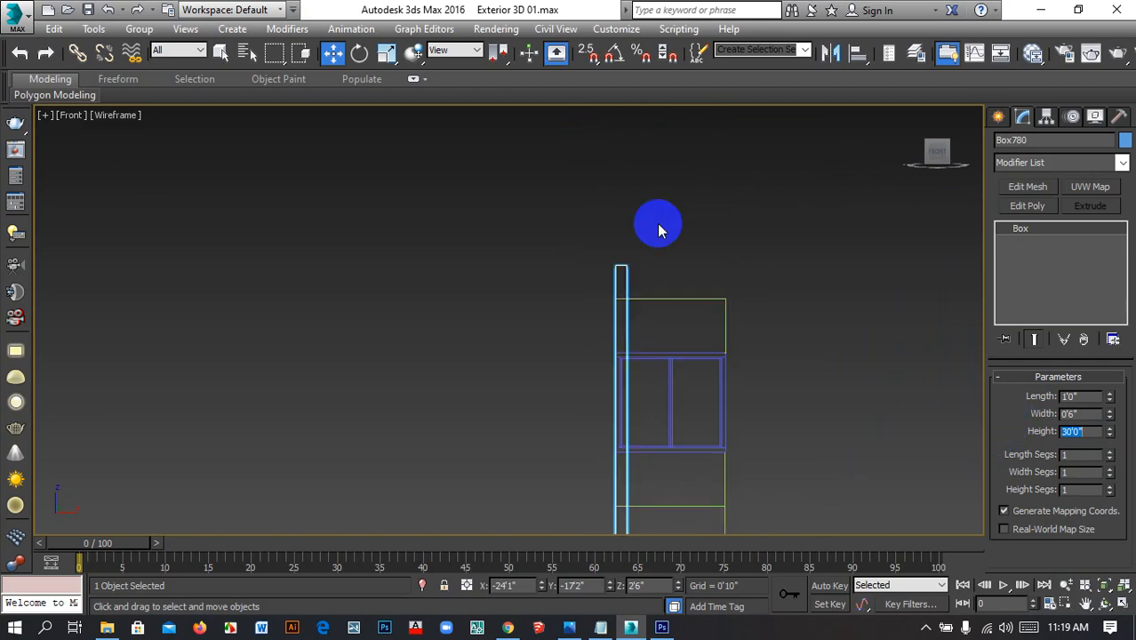
Try a height of 27'0" for the tall box and settle on 28'6" to match the column's top edge
middle_drag(700, 345, 651, 334)
scroll(557, 259, up, 3)
double_click(1086, 432)
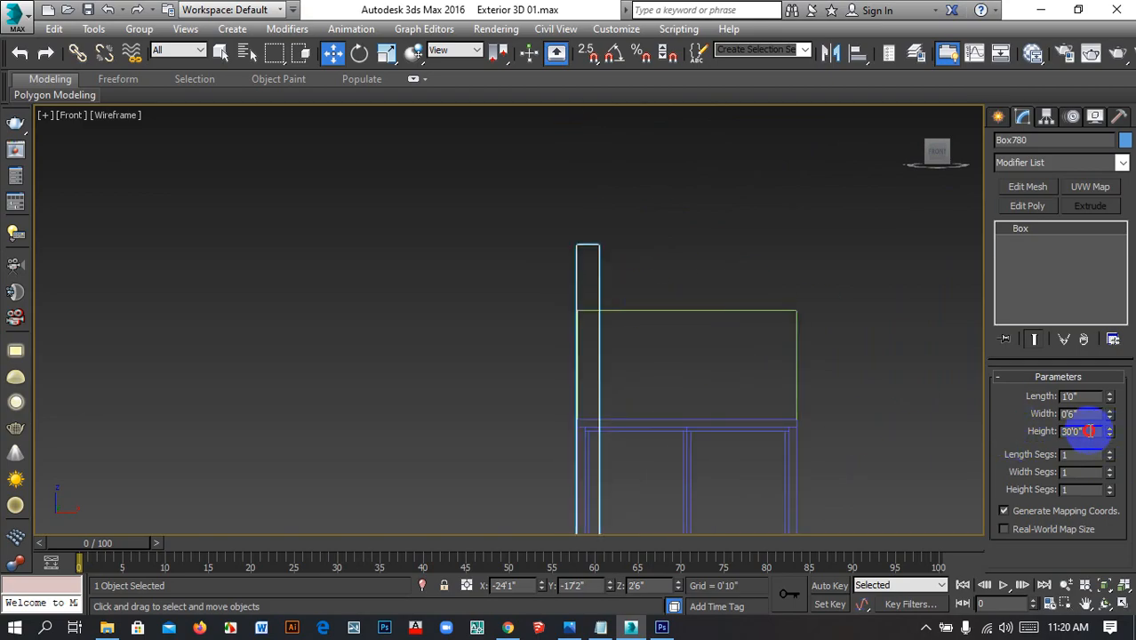
text(27')
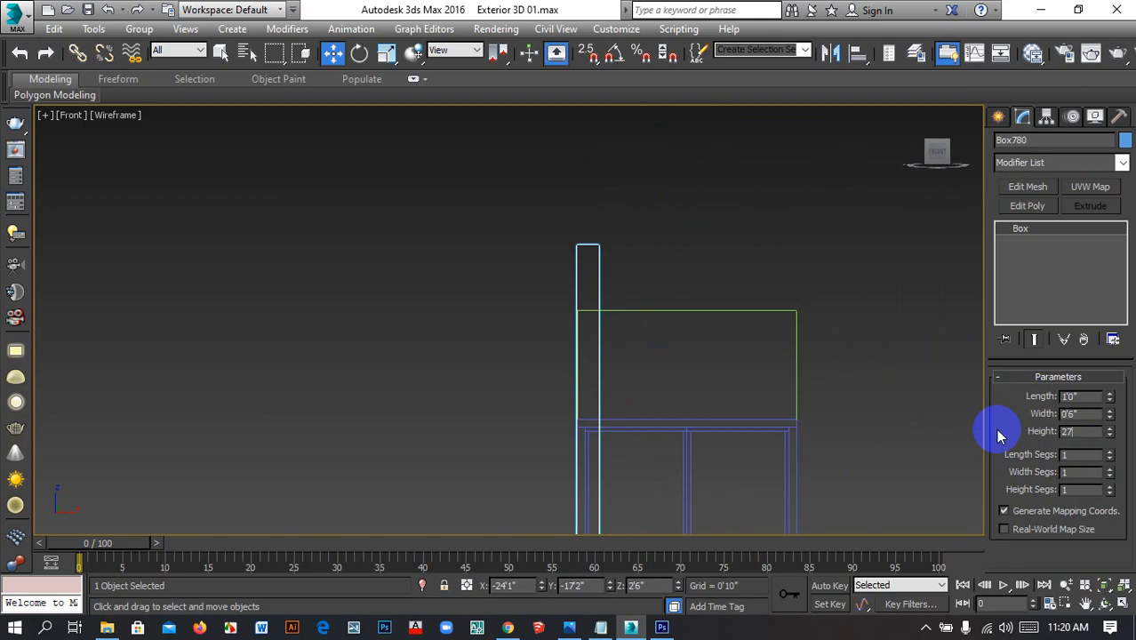
key(Return)
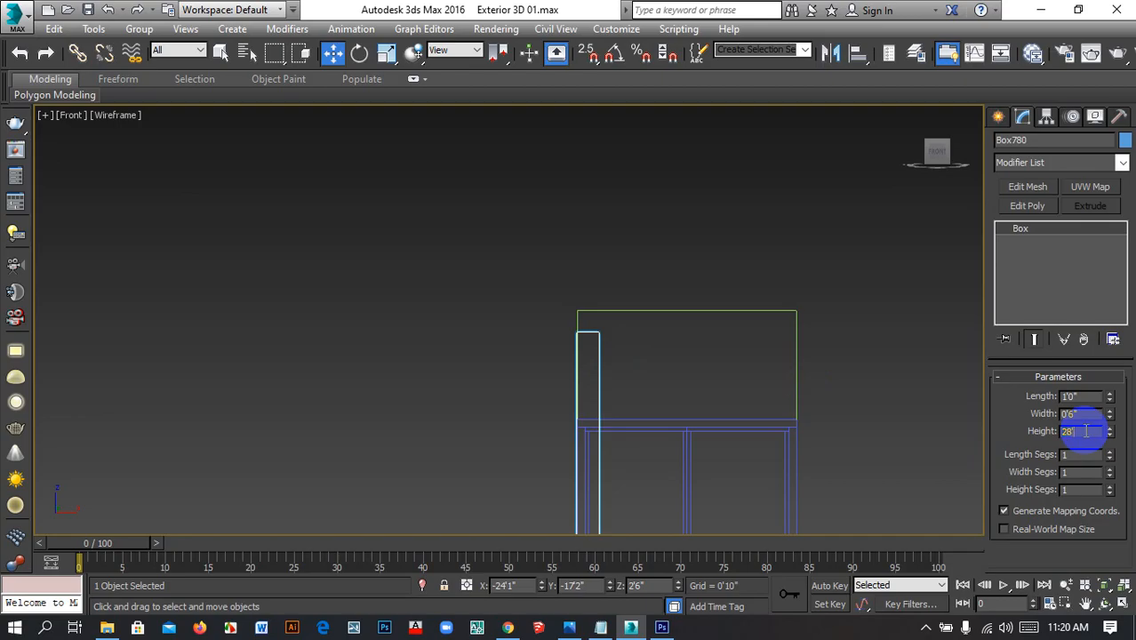
Examine how the tall box's top and bottom edges line up with the window column in the front view
click(612, 270)
scroll(604, 280, up, 4)
scroll(568, 351, up, 3)
scroll(538, 318, down, 3)
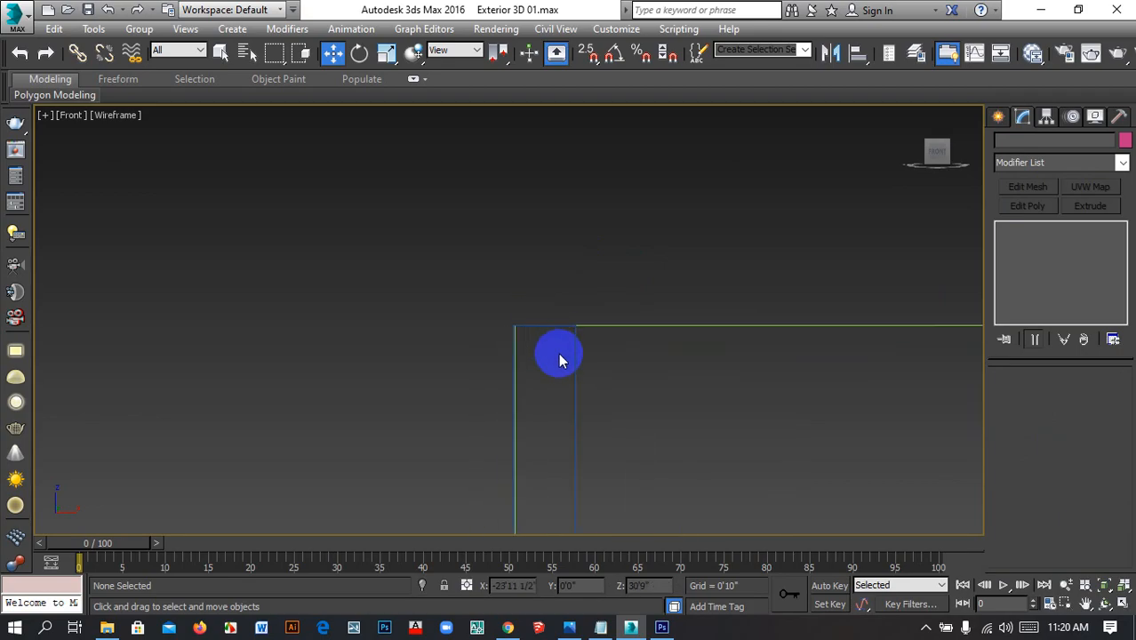
click(574, 346)
scroll(590, 345, up, 5)
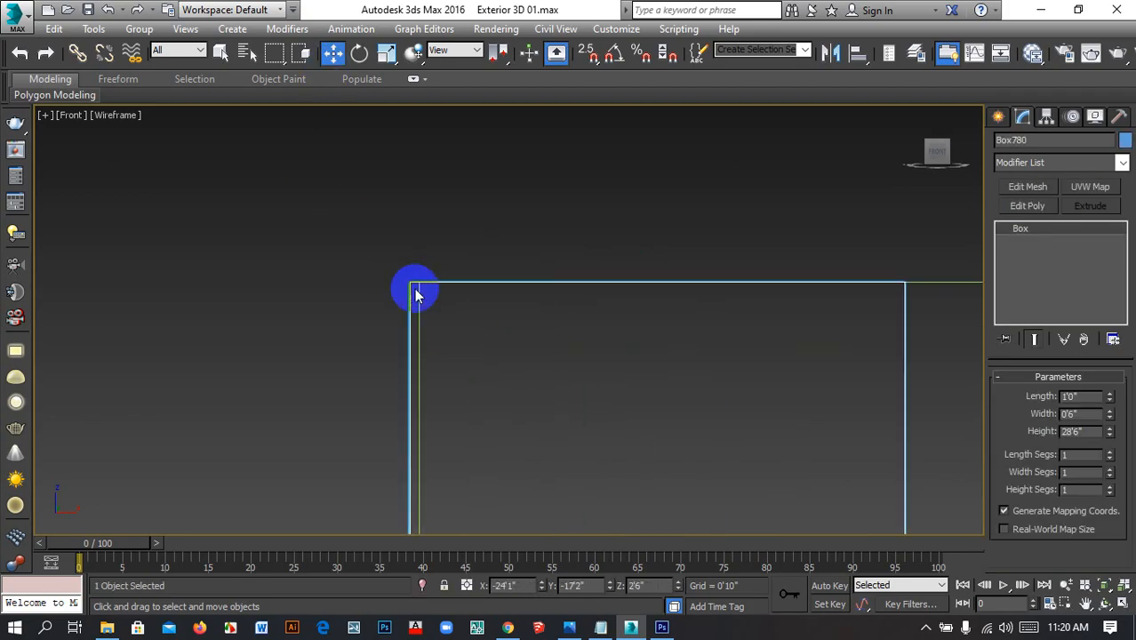
scroll(472, 192, down, 12)
middle_drag(512, 380, 595, 176)
scroll(567, 375, up, 5)
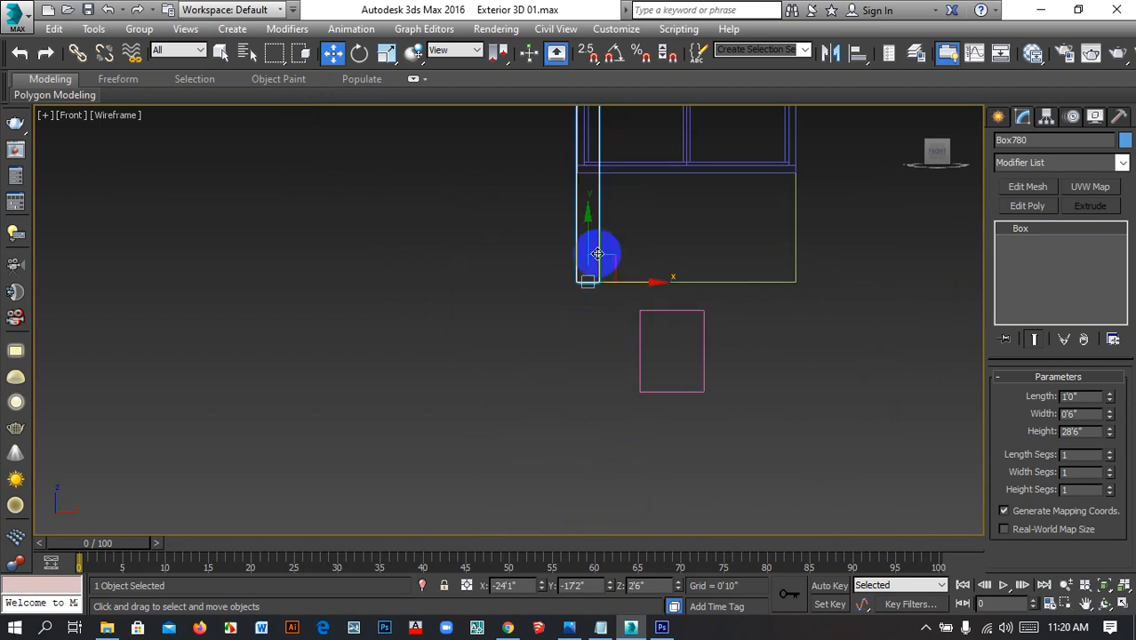
Nudge the tall column along X so its outer edge lines up with the wall's outer edge in the front view
scroll(594, 255, up, 9)
scroll(578, 382, up, 1)
middle_drag(596, 374, 654, 157)
scroll(633, 160, down, 4)
scroll(565, 318, up, 4)
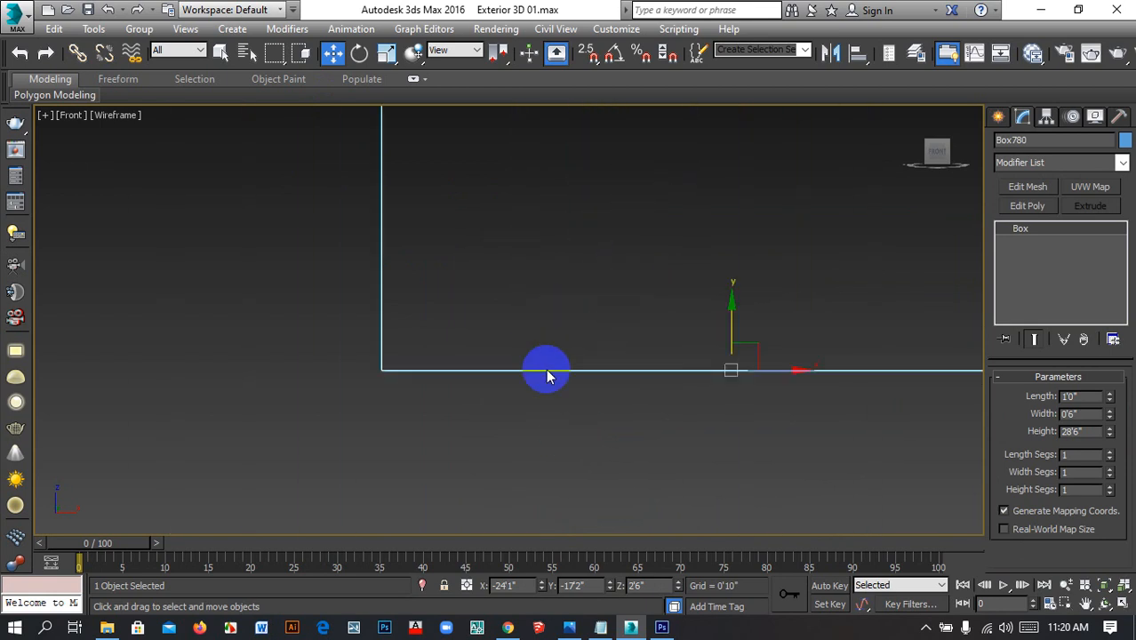
scroll(560, 381, up, 4)
middle_drag(578, 386, 472, 401)
scroll(729, 431, down, 5)
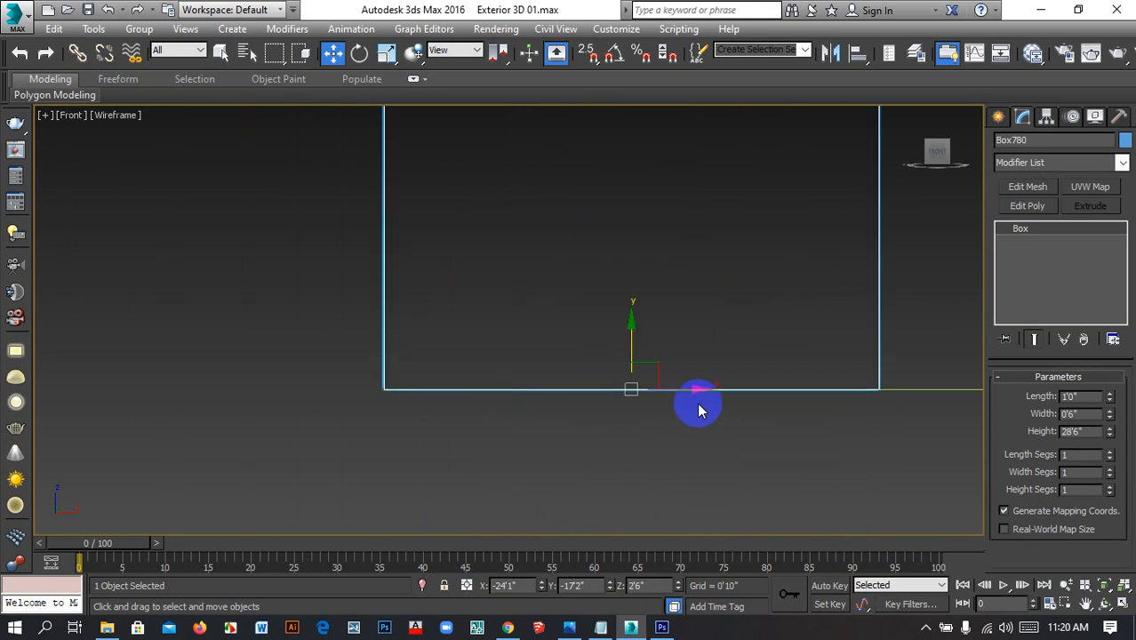
mouse_move(675, 391)
mouse_down()
mouse_move(687, 389)
mouse_move(676, 406)
mouse_up()
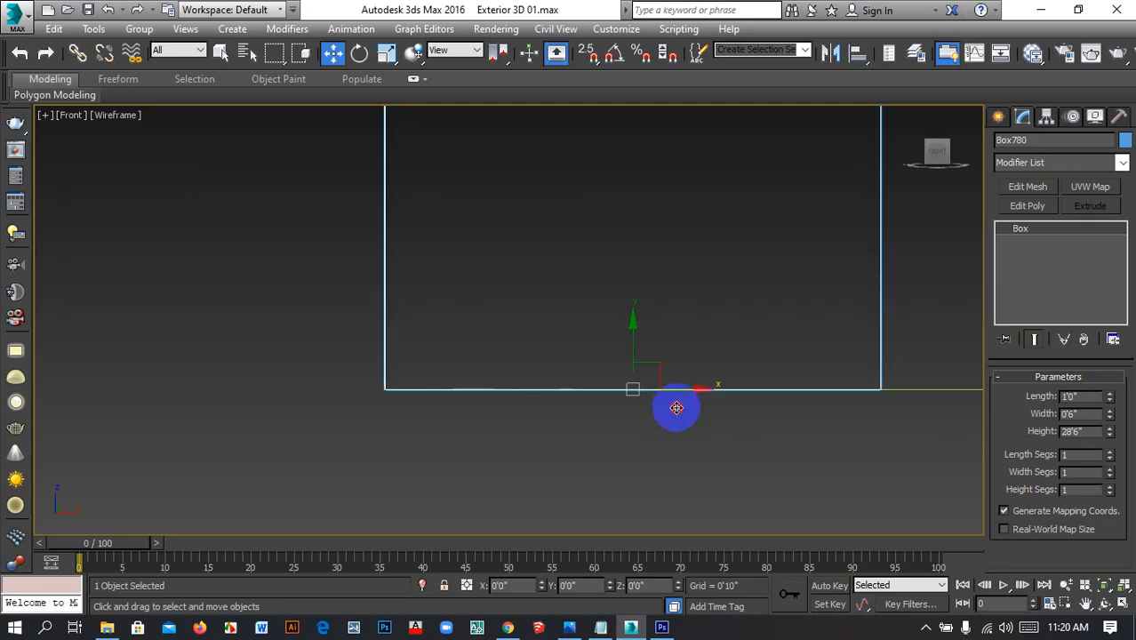
scroll(497, 348, down, 8)
key(F3)
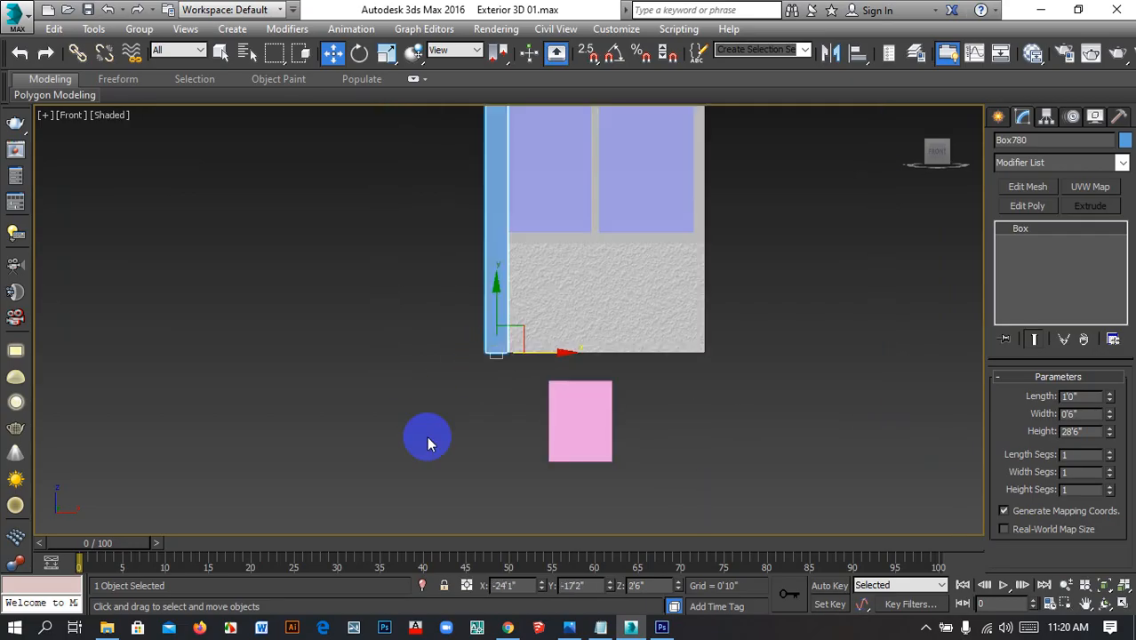
Examine in a shaded orthographic view how the column meets the wall panels and windows along its full height
scroll(445, 397, down, 3)
alt+middle_drag(447, 400, 352, 350)
scroll(352, 350, up, 6)
scroll(556, 353, up, 4)
middle_drag(587, 321, 485, 242)
scroll(569, 352, up, 3)
scroll(486, 242, down, 5)
click(621, 267)
scroll(480, 272, up, 3)
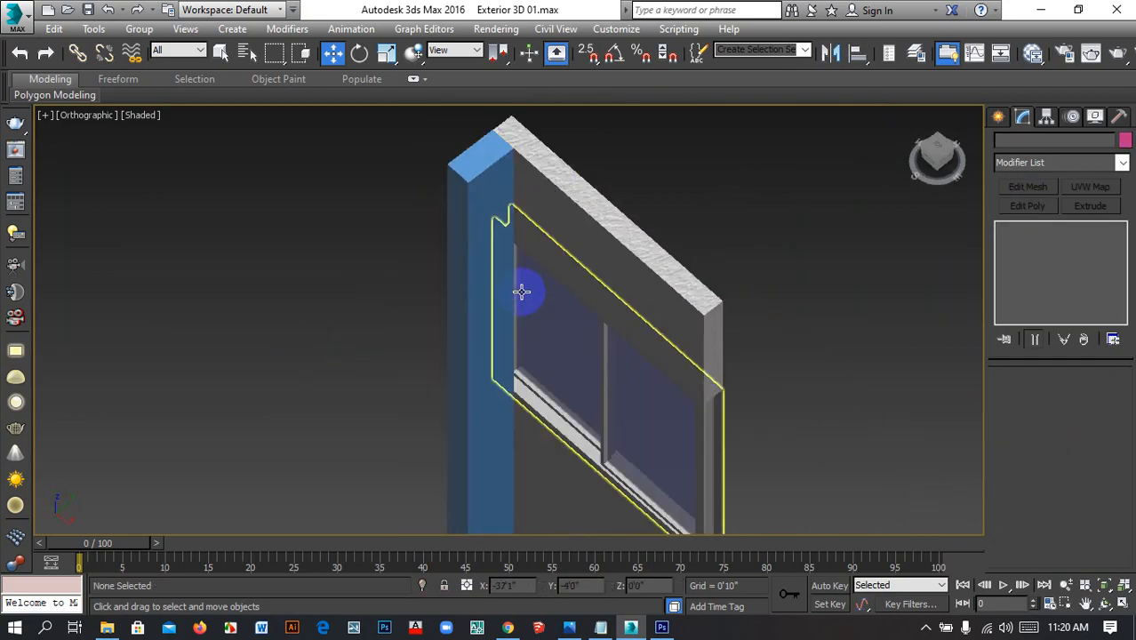
scroll(445, 255, down, 6)
middle_drag(649, 316, 642, 280)
middle_drag(505, 388, 604, 431)
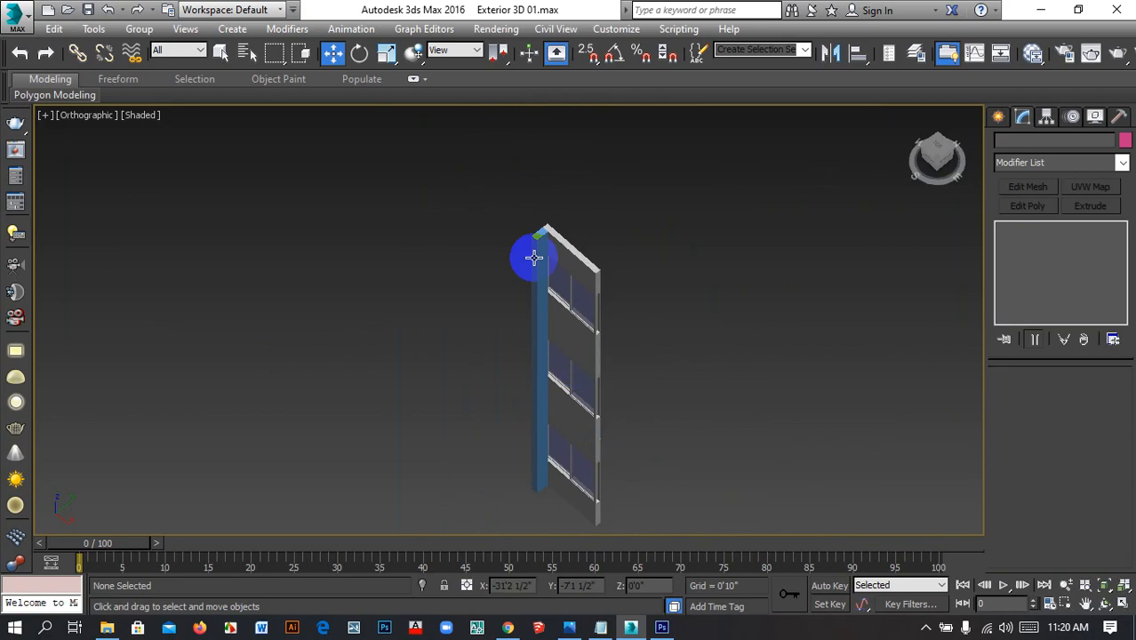
scroll(534, 248, up, 5)
middle_drag(767, 293, 669, 206)
scroll(667, 206, down, 3)
middle_drag(717, 340, 669, 289)
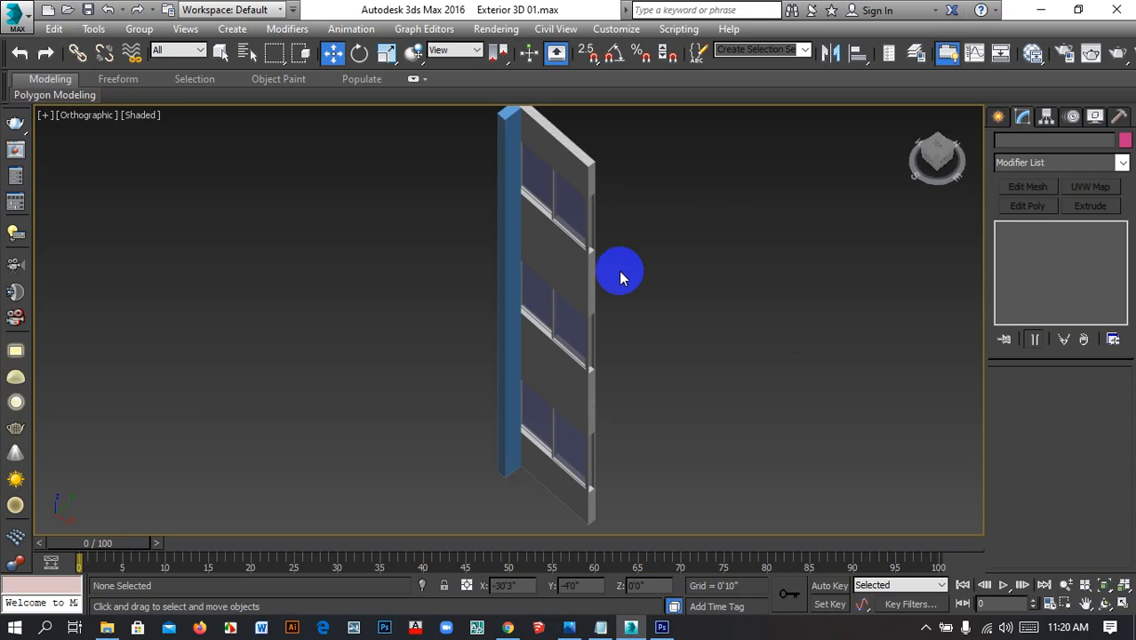
middle_drag(680, 311, 758, 460)
scroll(549, 242, up, 6)
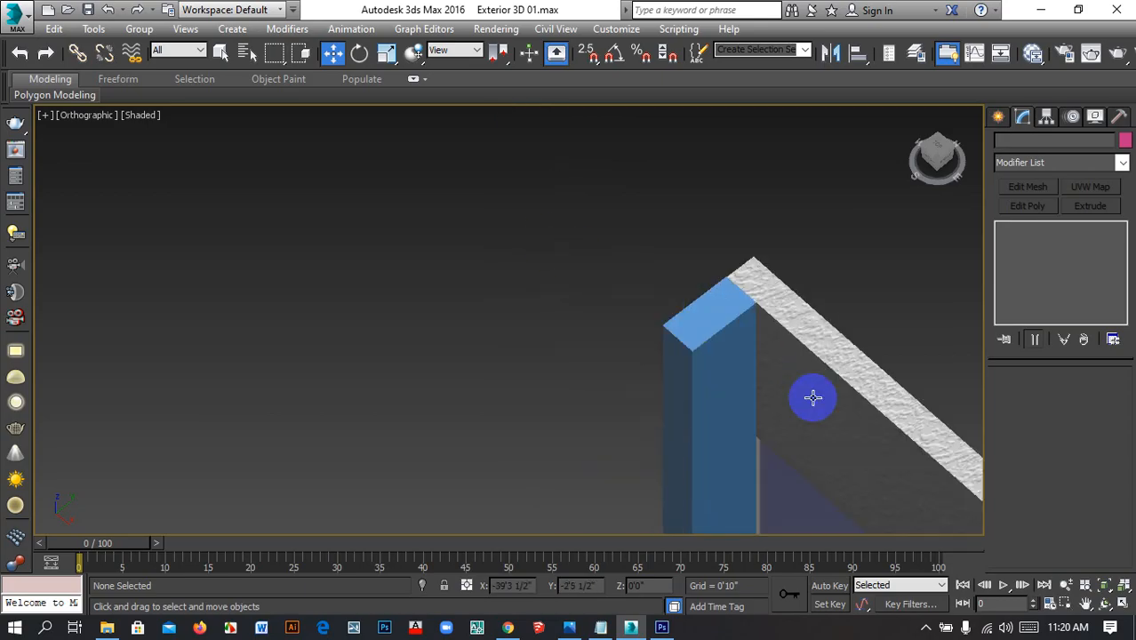
middle_drag(756, 398, 690, 286)
middle_drag(751, 427, 640, 356)
Move the column outward along X, clear of the wall and windows, to about X -24'8 1/2"
click(610, 197)
scroll(640, 355, up, 3)
middle_drag(553, 294, 750, 477)
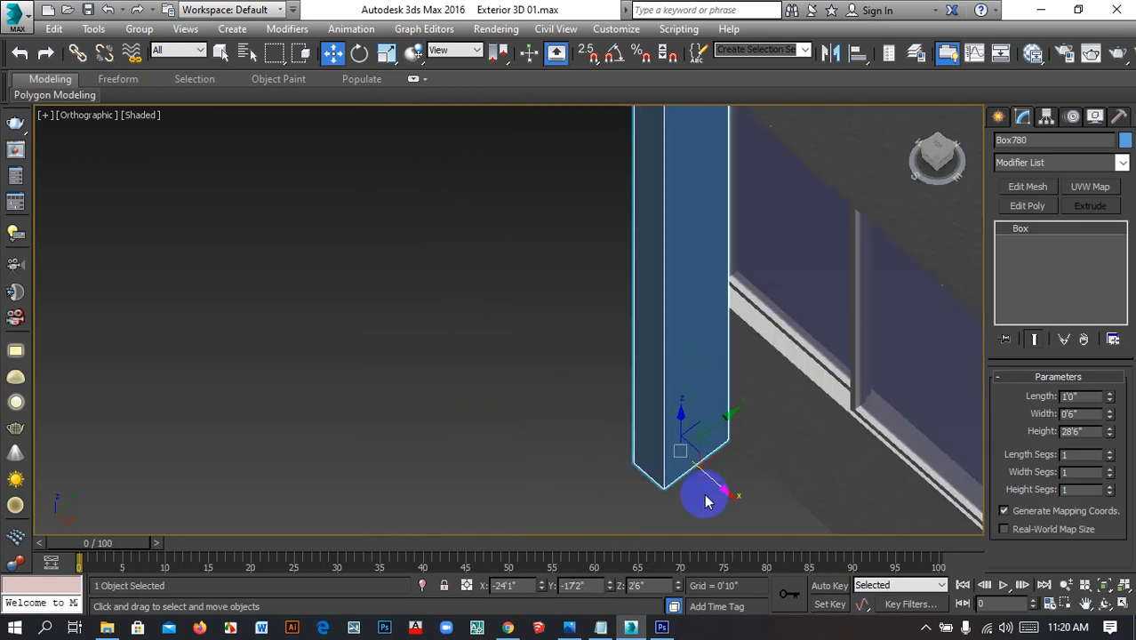
drag(702, 468, 669, 448)
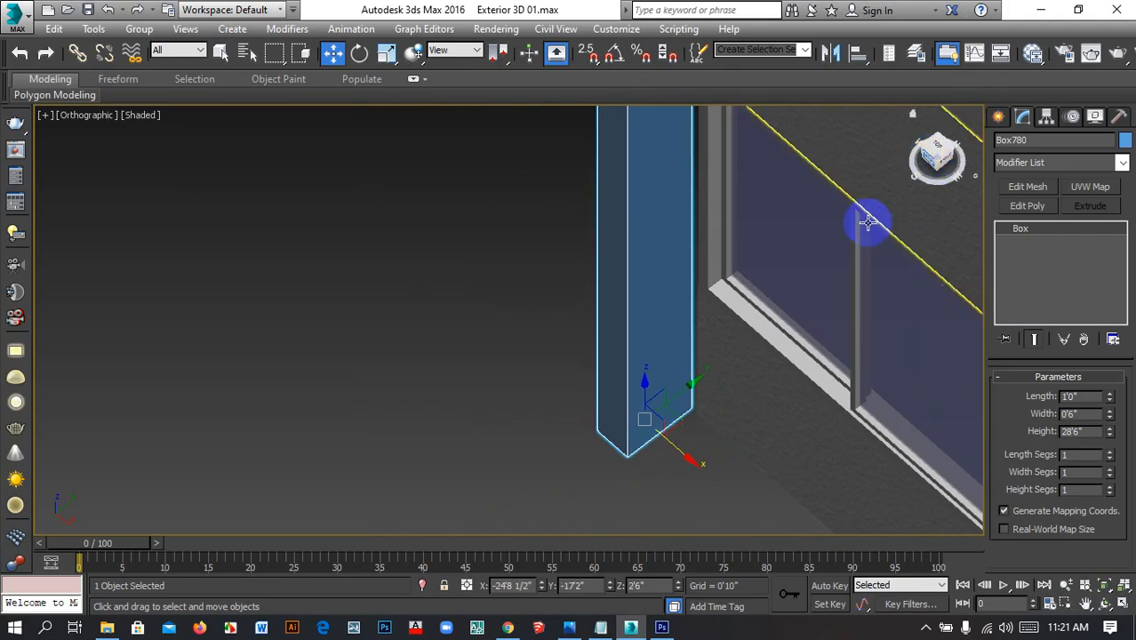
Move the column along X in the front wireframe view to about -24'7", with its inner edge flush against the wall's edge
key(f)
scroll(791, 213, down, 4)
middle_drag(600, 354, 621, 269)
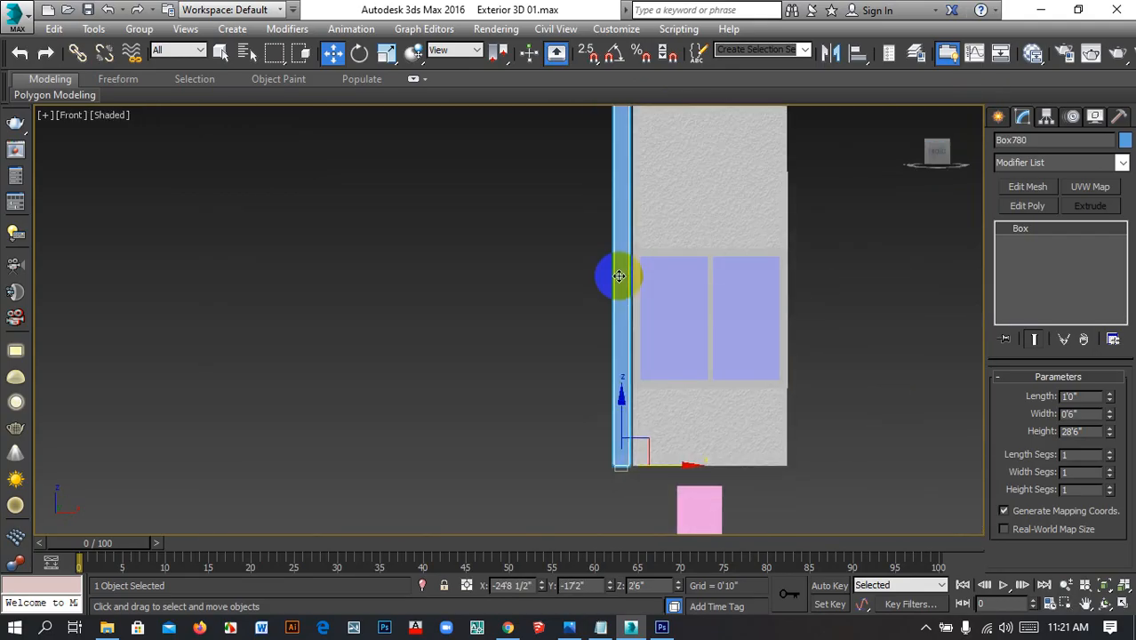
key(F3)
middle_drag(658, 509, 707, 482)
scroll(656, 376, up, 5)
scroll(627, 355, up, 4)
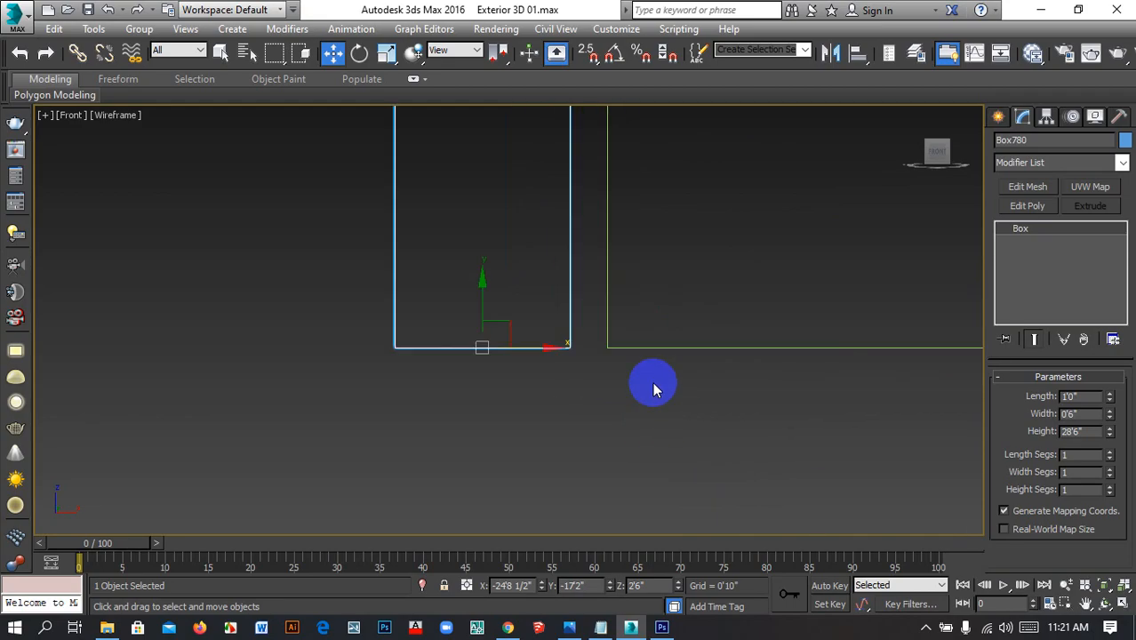
drag(513, 348, 549, 356)
scroll(670, 339, up, 4)
middle_drag(518, 364, 660, 387)
scroll(638, 389, up, 4)
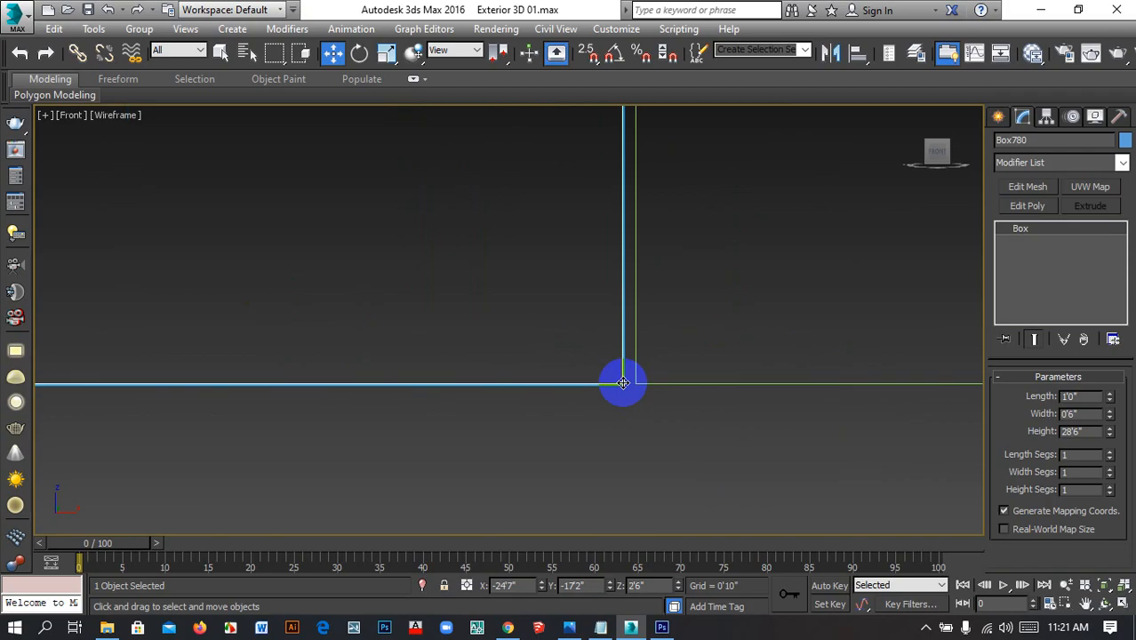
scroll(623, 382, up, 3)
drag(581, 382, 592, 385)
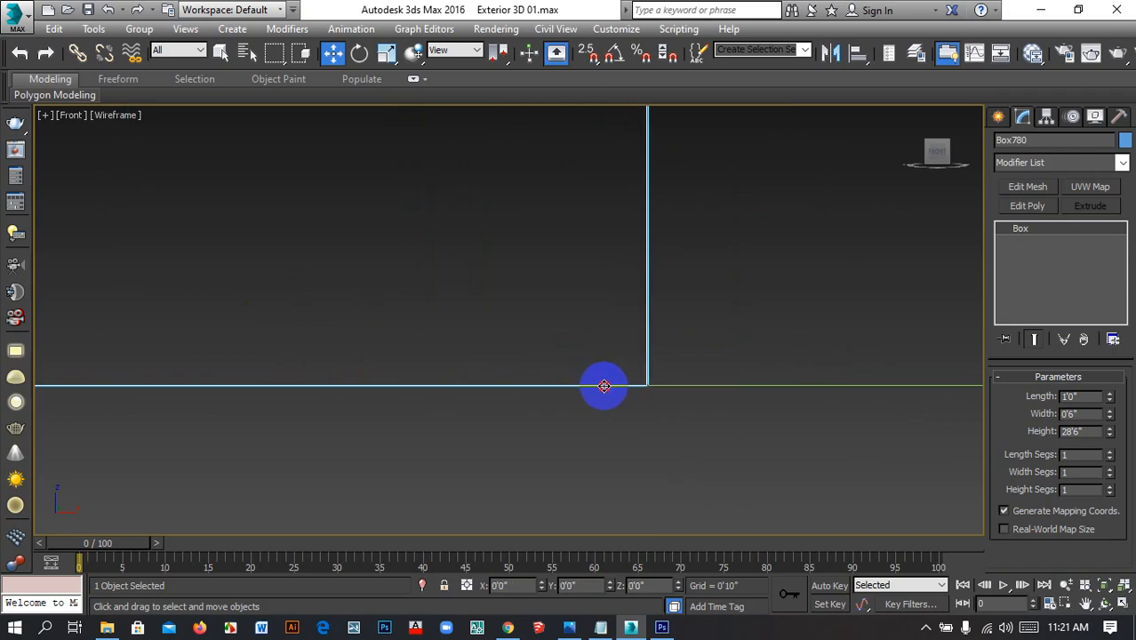
scroll(609, 382, down, 6)
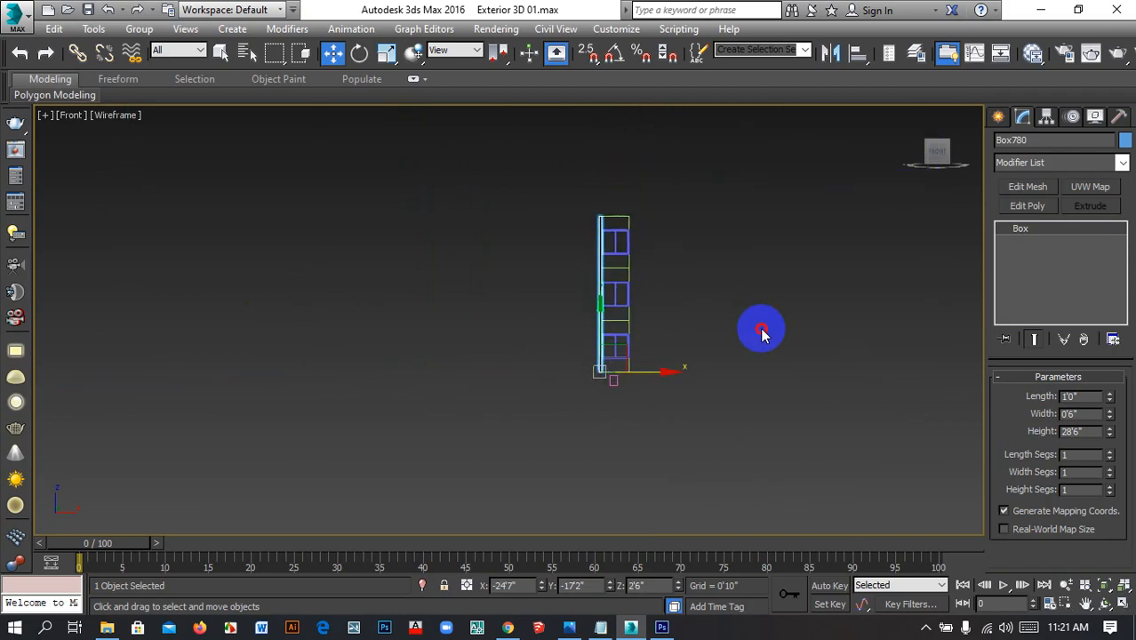
Select all six wall panels above, between and below the windows together with the column, in a shaded orthographic view
click(745, 317)
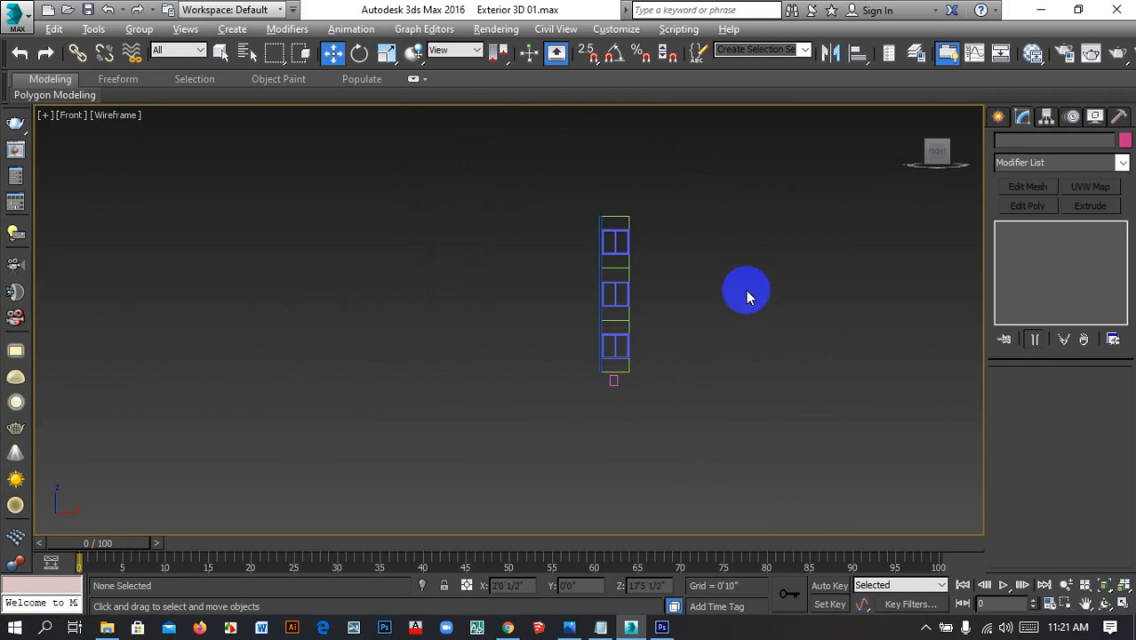
alt+middle_drag(743, 302, 636, 363)
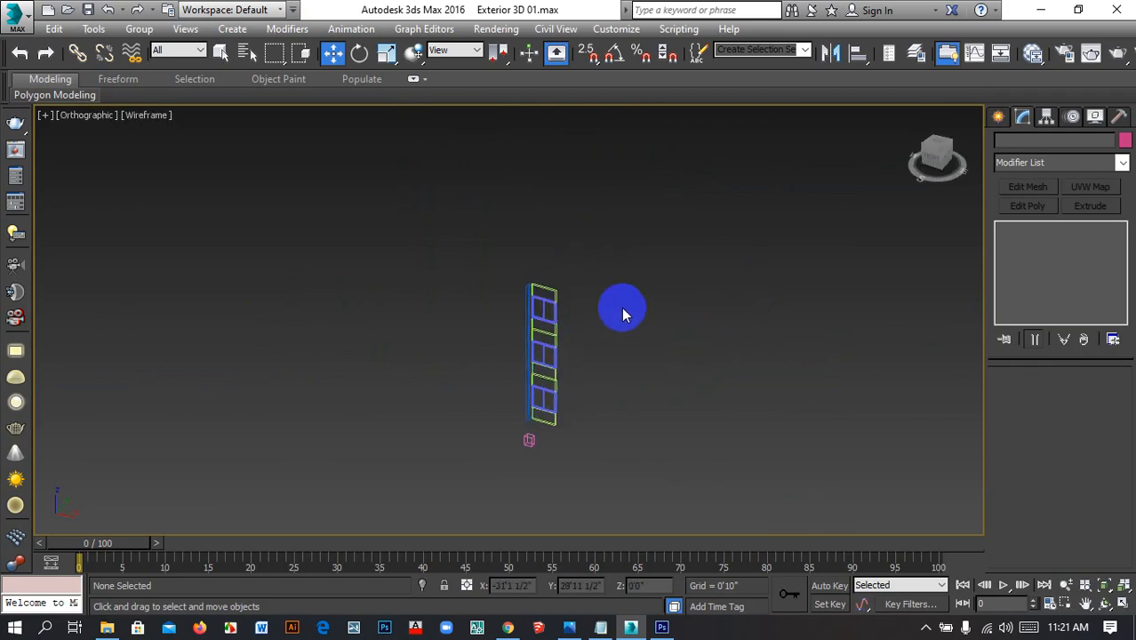
key(F3)
scroll(499, 317, up, 10)
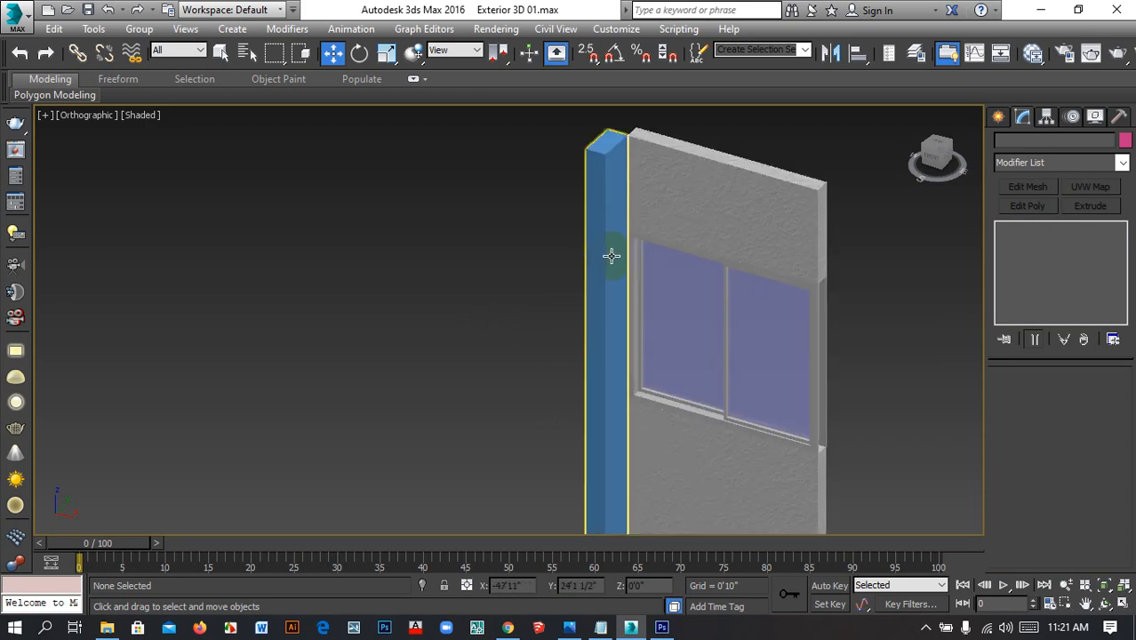
click(611, 256)
scroll(651, 267, down, 3)
middle_drag(695, 459, 695, 544)
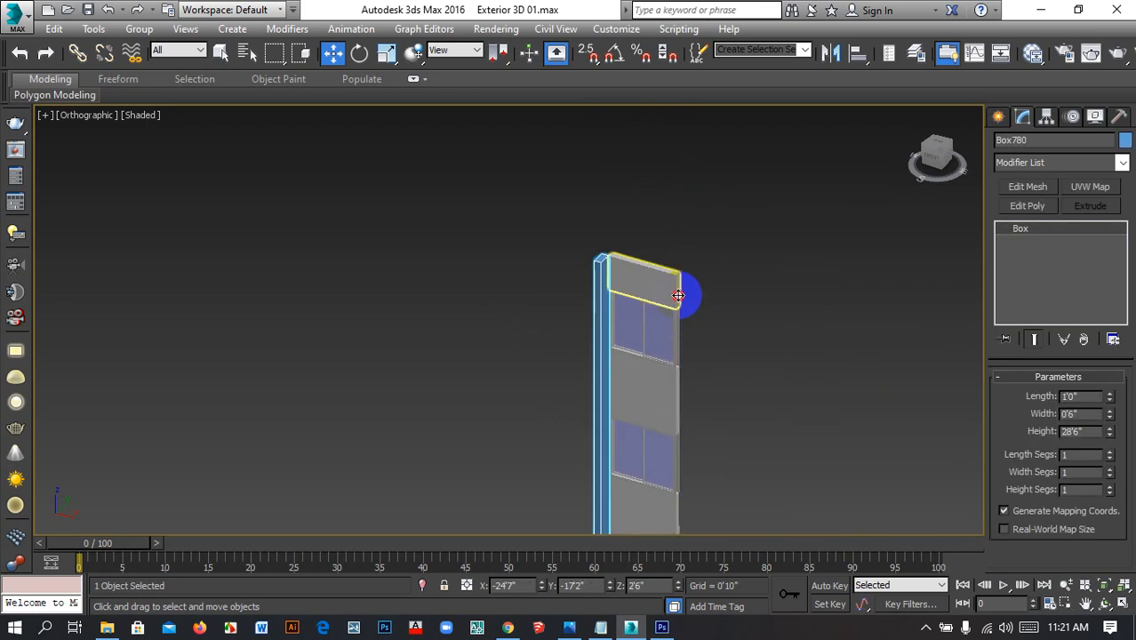
click(678, 296)
middle_drag(770, 372, 771, 264)
ctrl+click(669, 283)
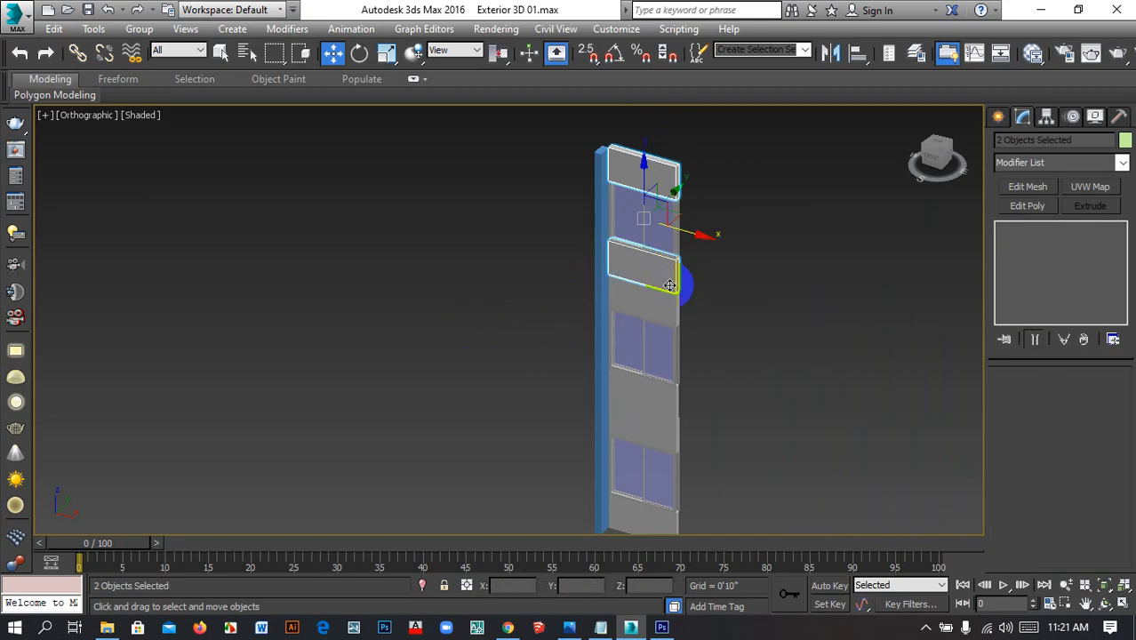
ctrl+click(660, 307)
ctrl+click(657, 412)
ctrl+click(651, 438)
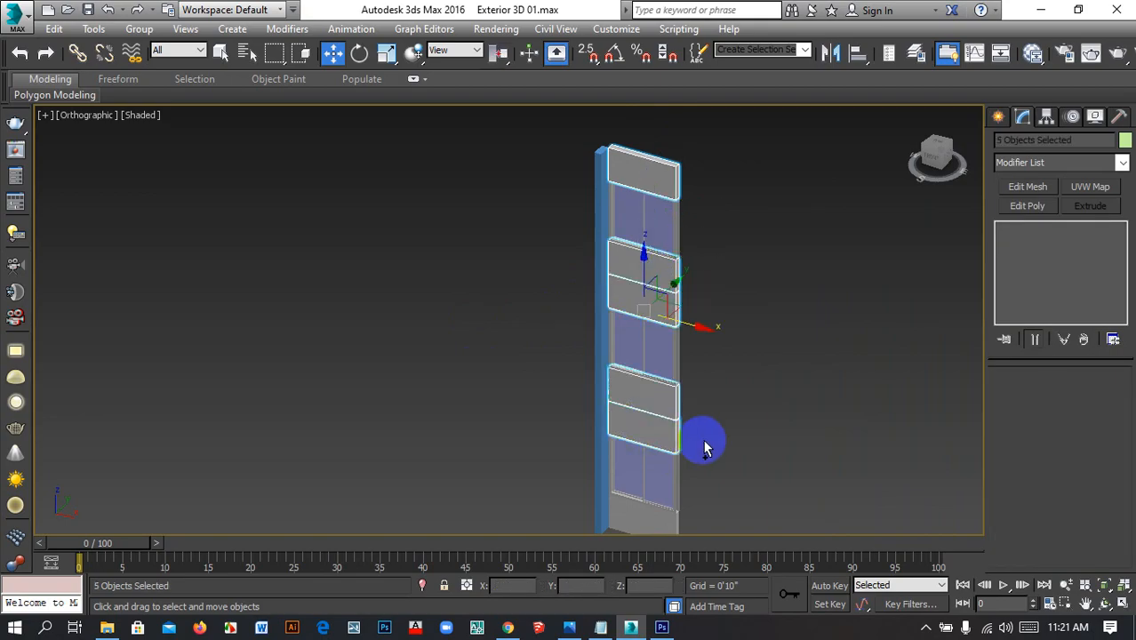
middle_drag(705, 447, 710, 251)
ctrl+click(651, 334)
middle_drag(714, 395, 723, 593)
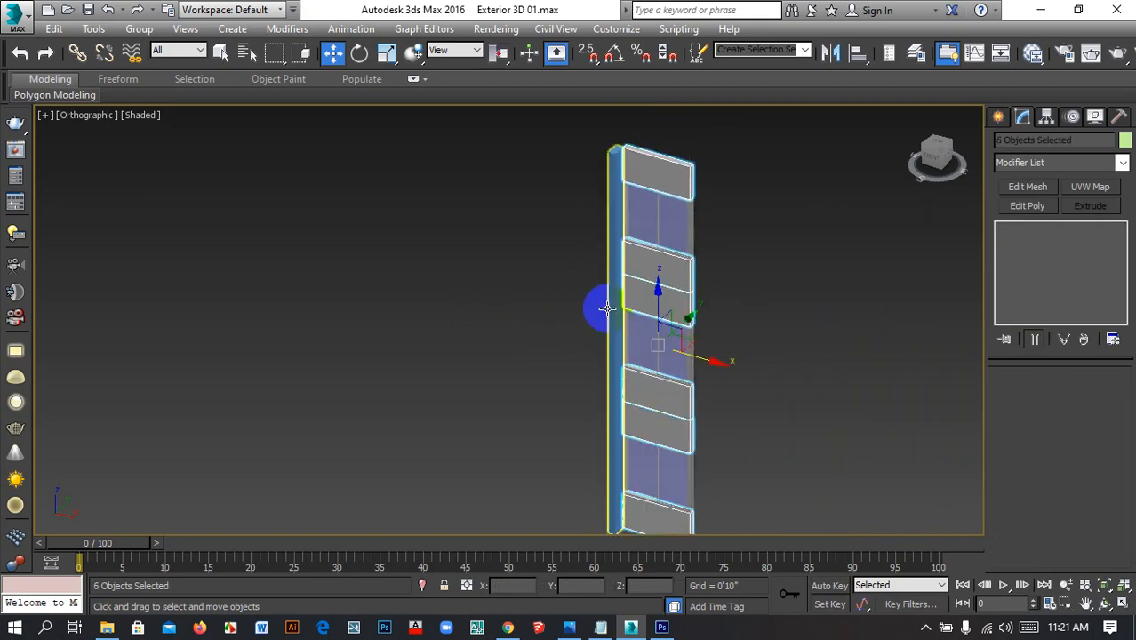
ctrl+click(608, 307)
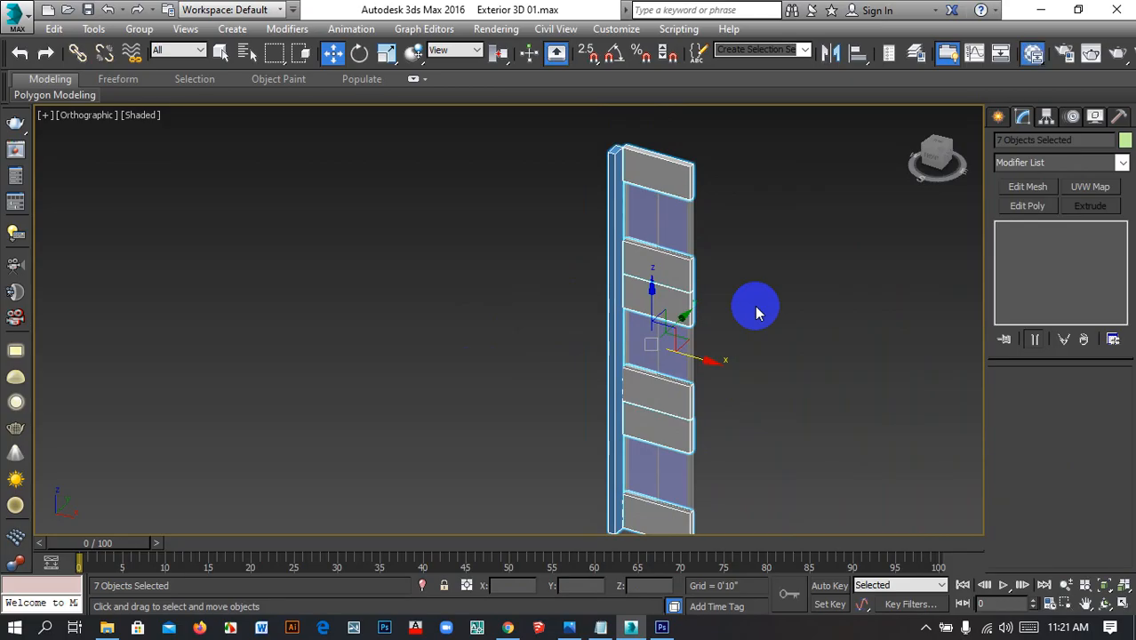
Open the Material Editor in compact mode and display its sample slots as a 6 x 4 grid
key(m)
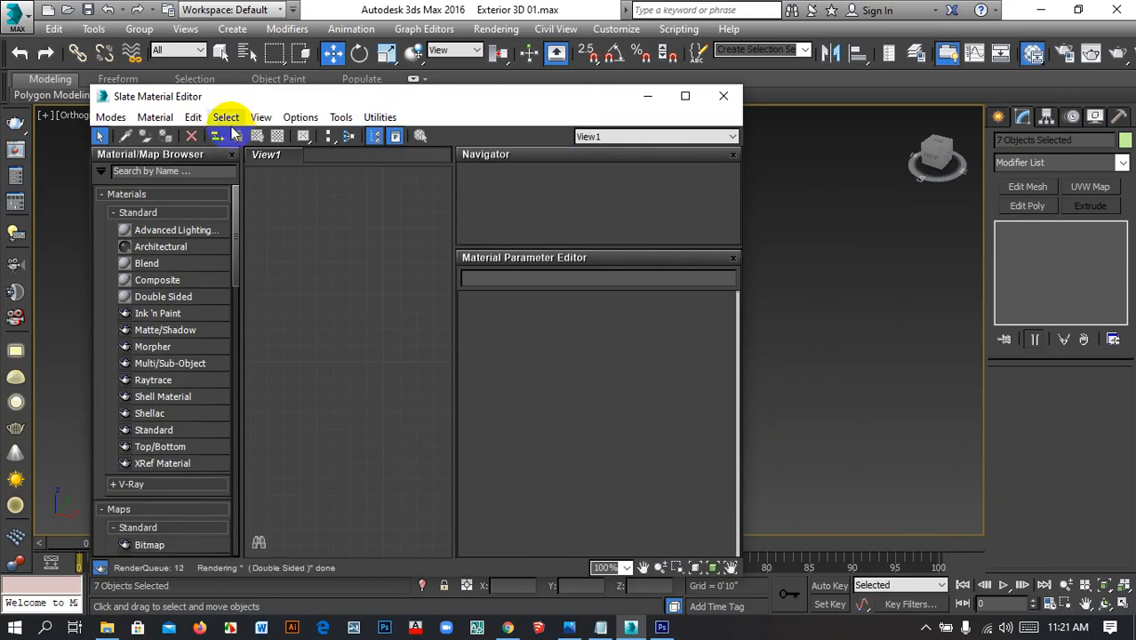
click(111, 118)
click(142, 135)
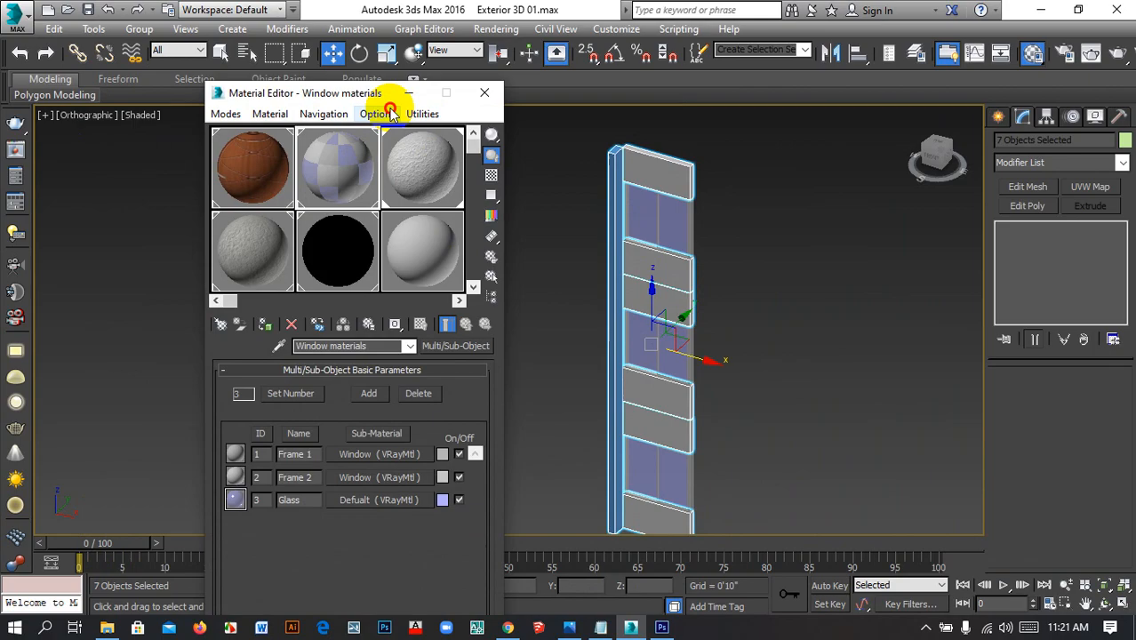
click(391, 112)
click(419, 257)
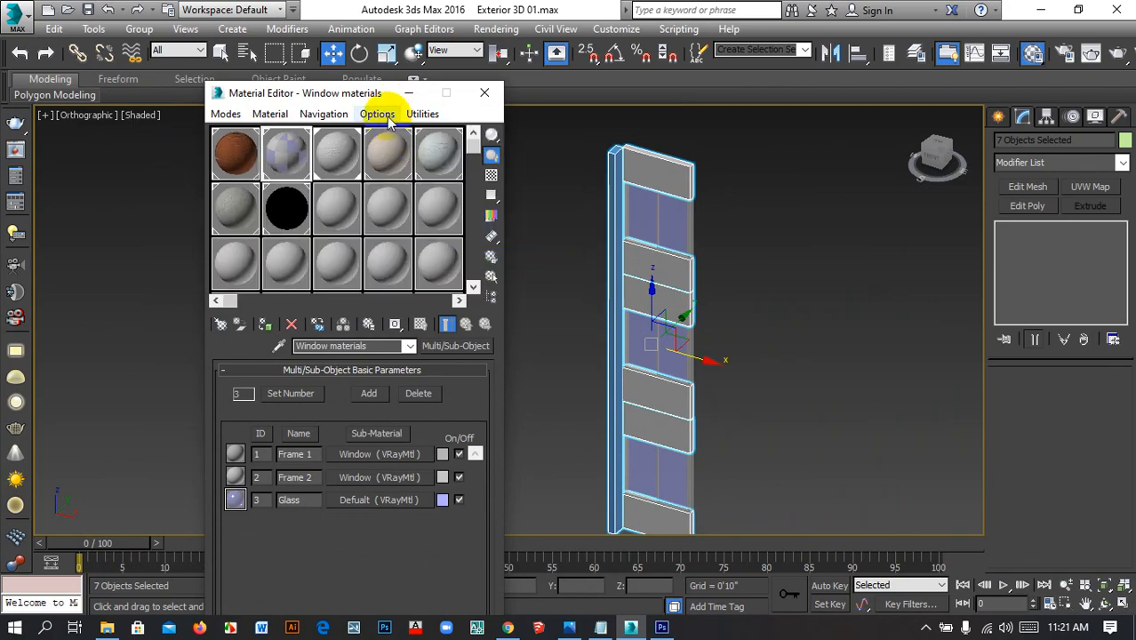
click(388, 121)
click(468, 259)
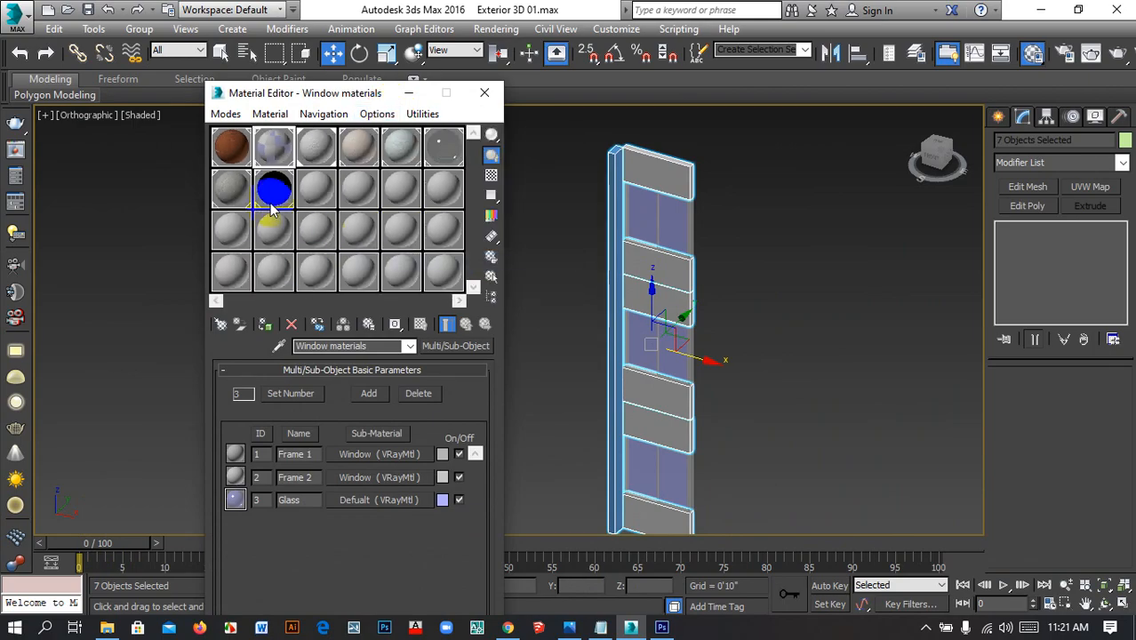
Change the unused 09 - Default material to the VRayMtl type
click(309, 190)
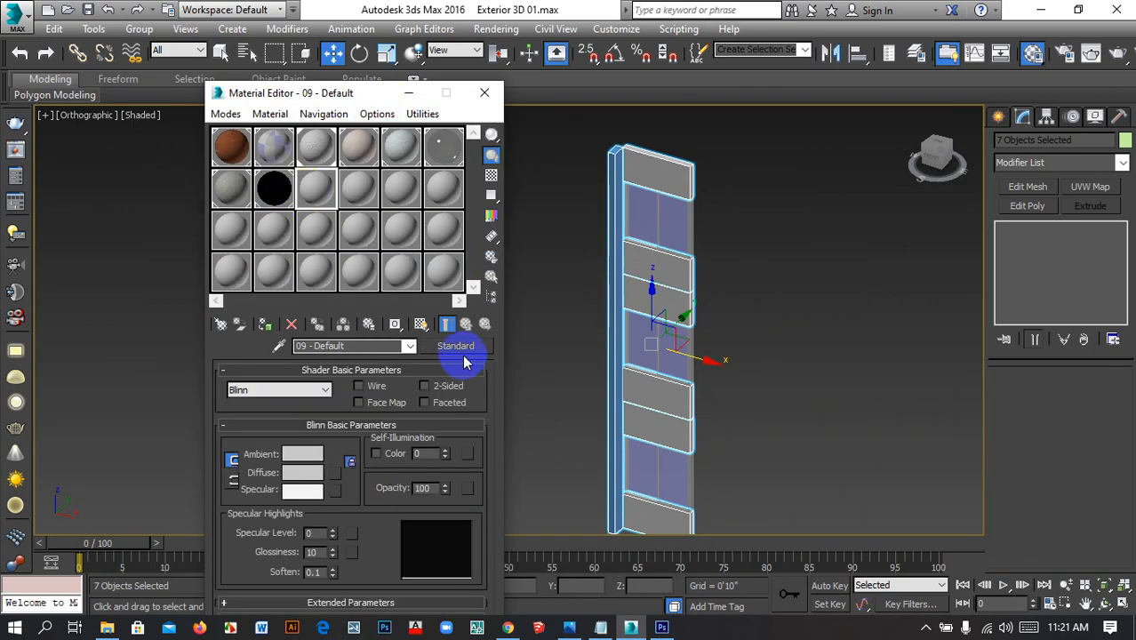
click(457, 346)
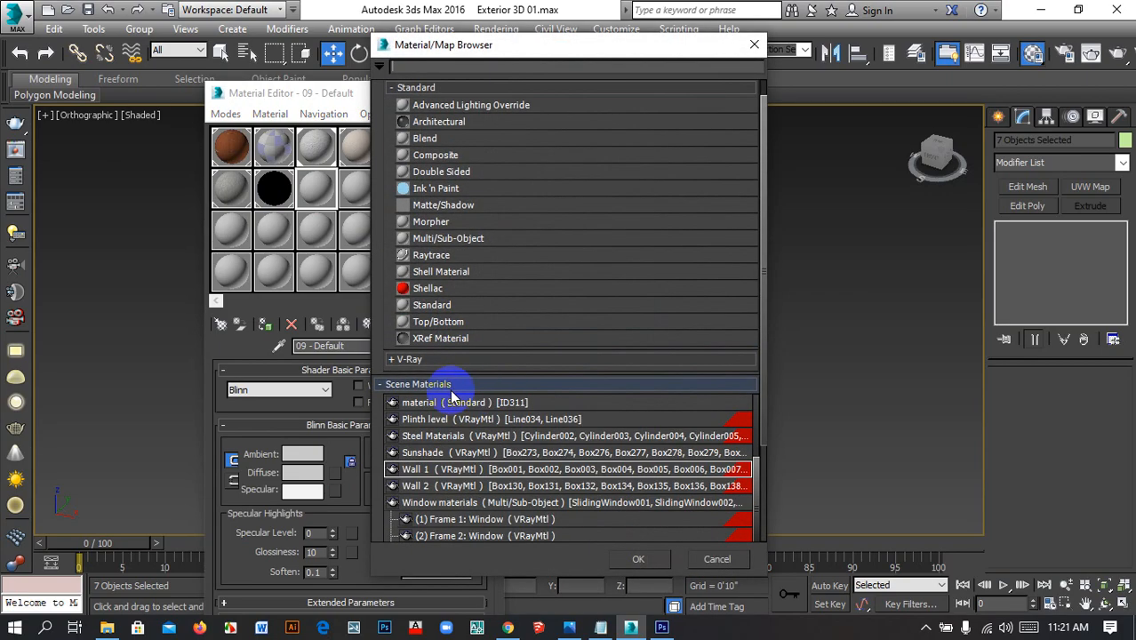
click(414, 364)
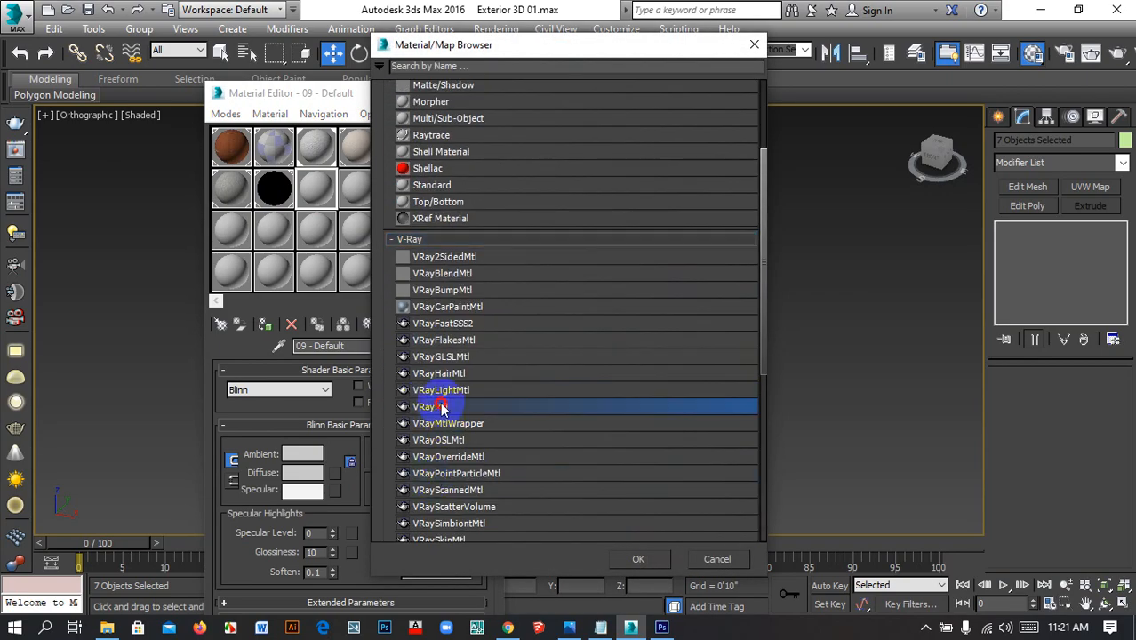
double_click(433, 406)
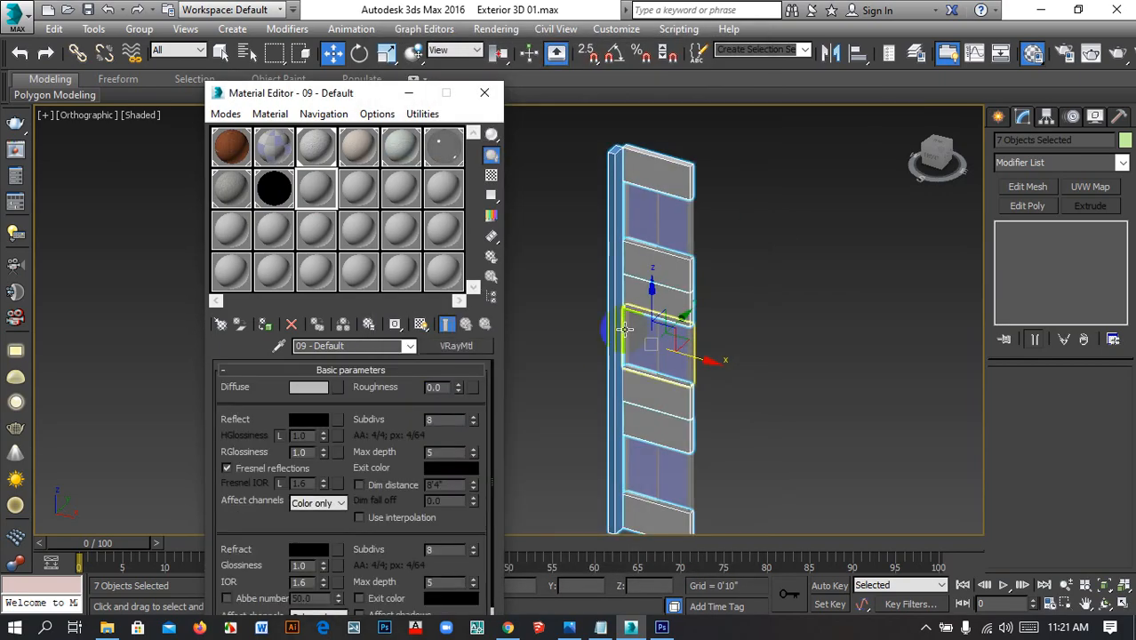
Set the 09 - Default material's diffuse colour to pure white (255, 255, 255)
click(301, 388)
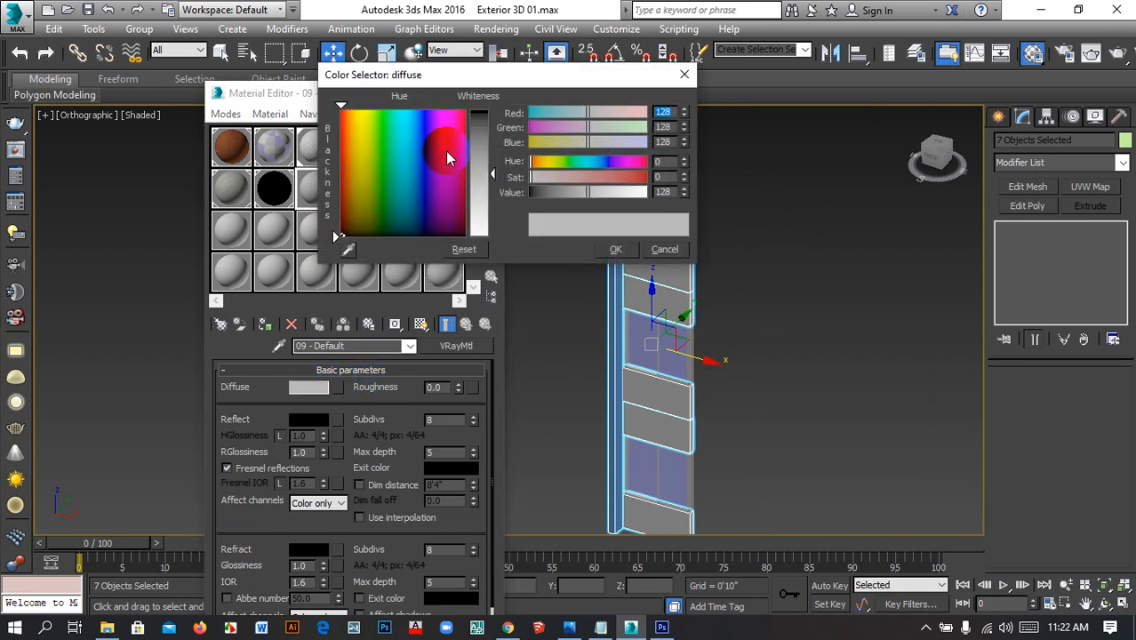
drag(494, 181, 484, 233)
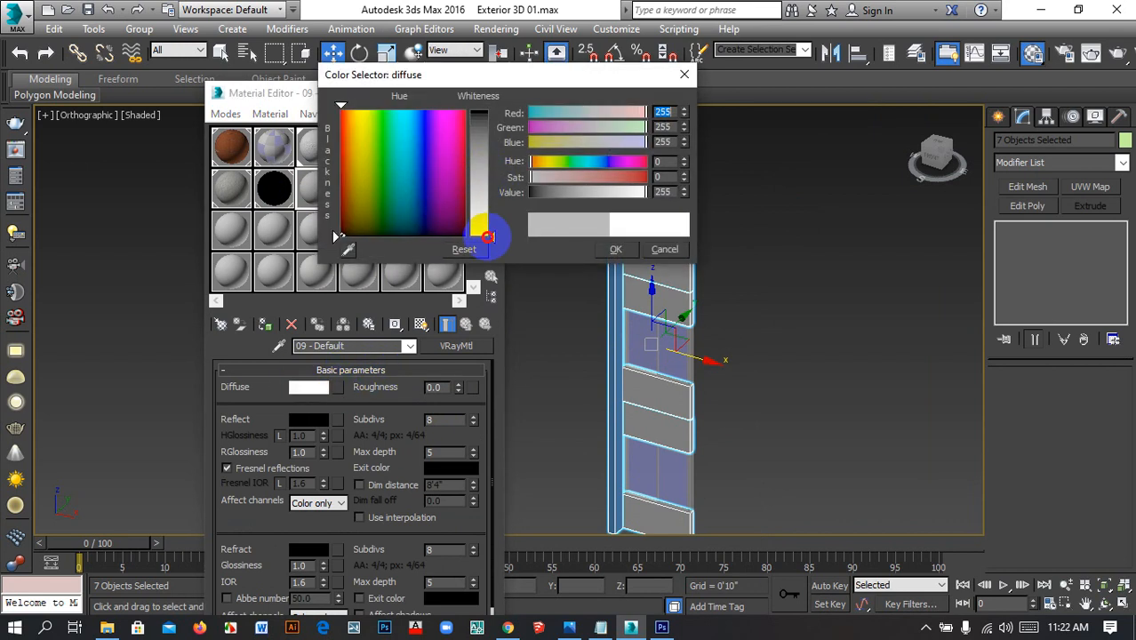
click(615, 251)
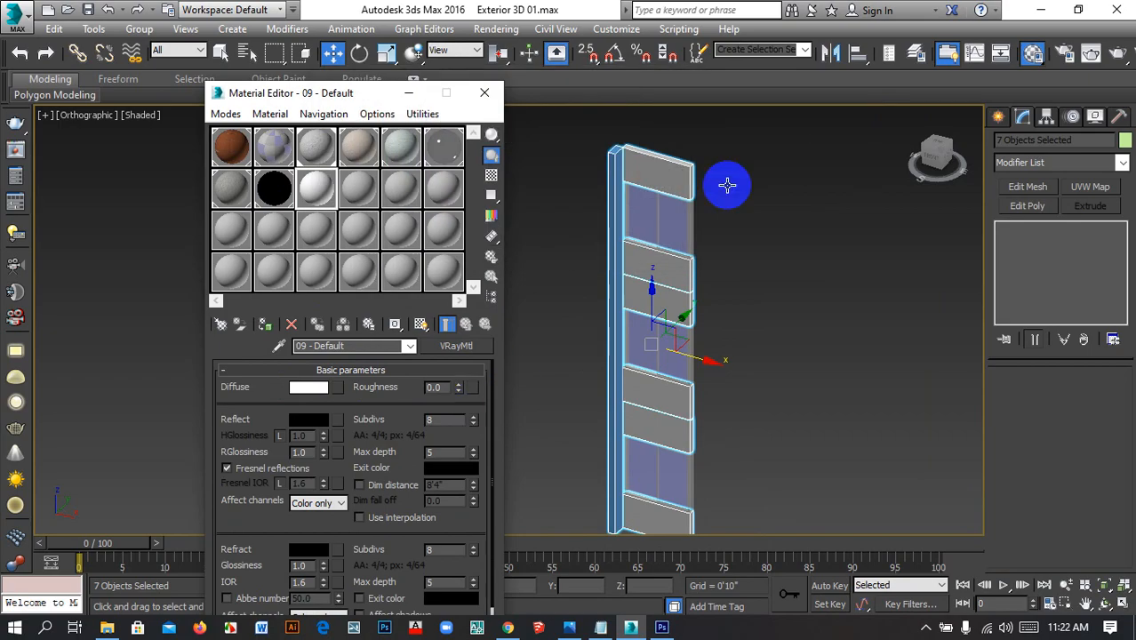
Assign the white 09 - Default VRayMtl to the selected wall panels and column, display it in the viewport, and deselect everything
click(313, 155)
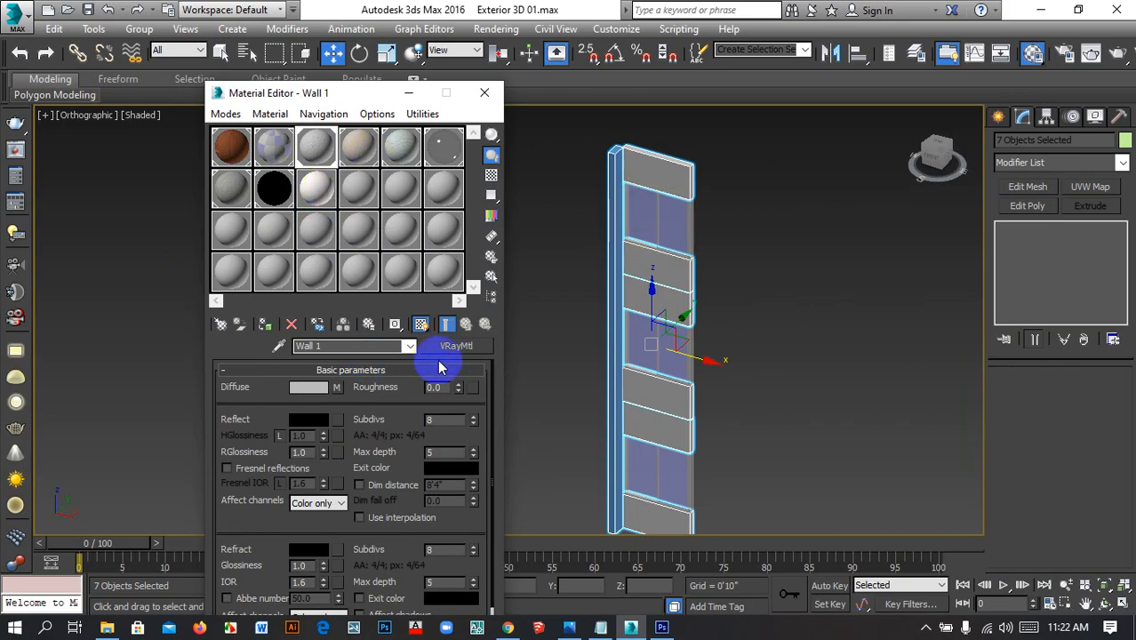
click(327, 190)
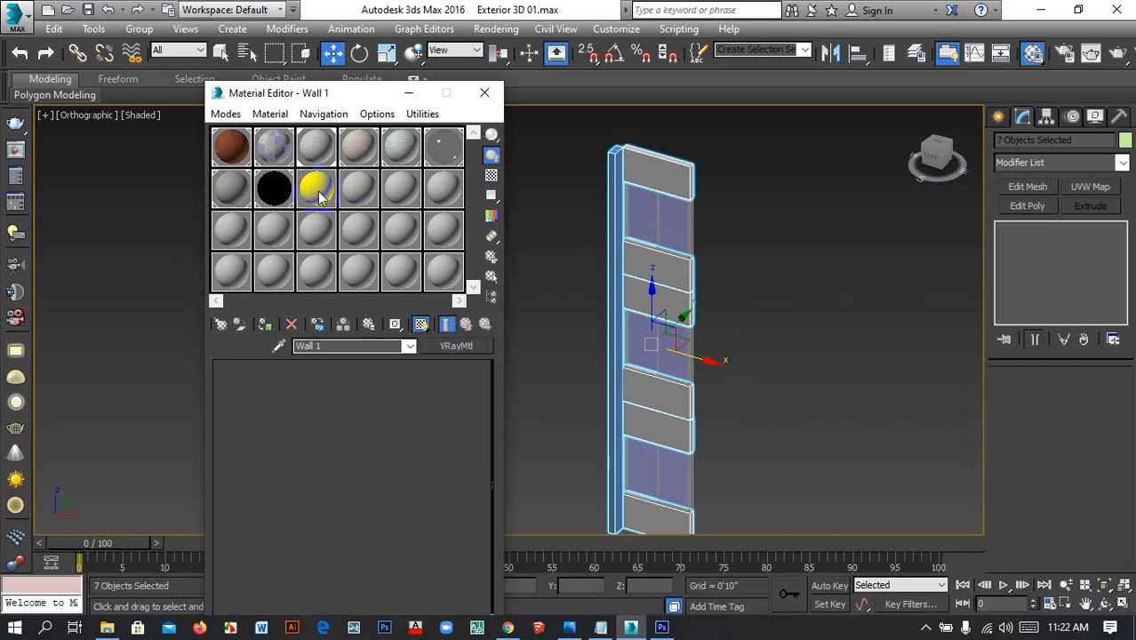
click(263, 325)
click(394, 323)
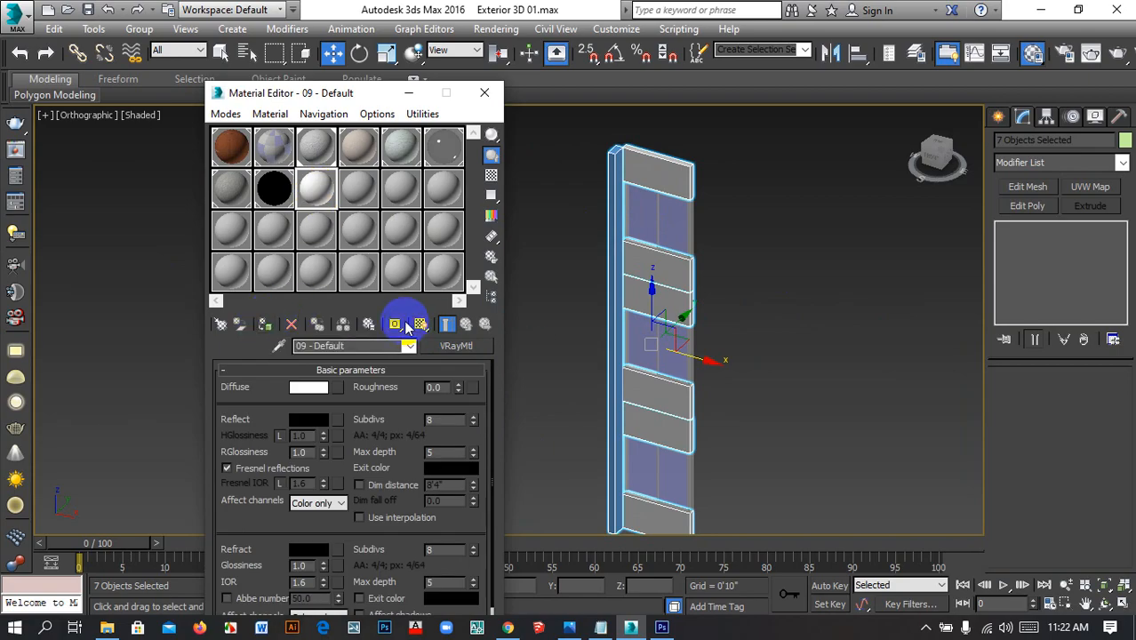
click(264, 325)
scroll(683, 228, up, 3)
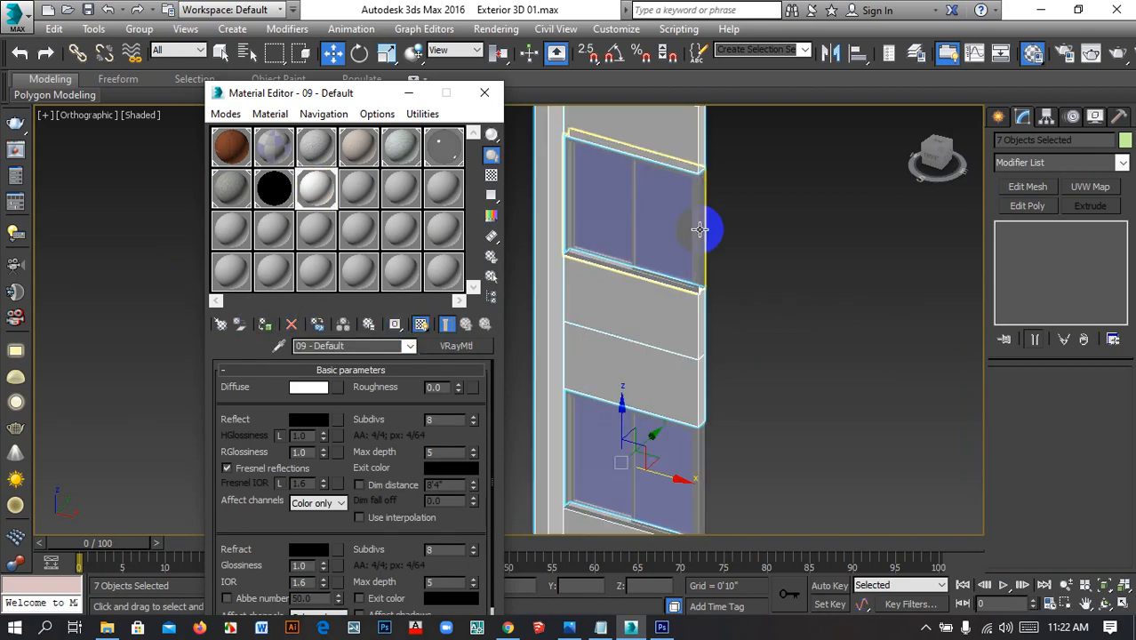
scroll(776, 250, down, 3)
mouse_move(852, 267)
middle_down()
mouse_move(782, 242)
mouse_move(832, 270)
middle_up()
click(782, 242)
scroll(605, 198, up, 3)
scroll(764, 206, down, 2)
scroll(658, 162, up, 3)
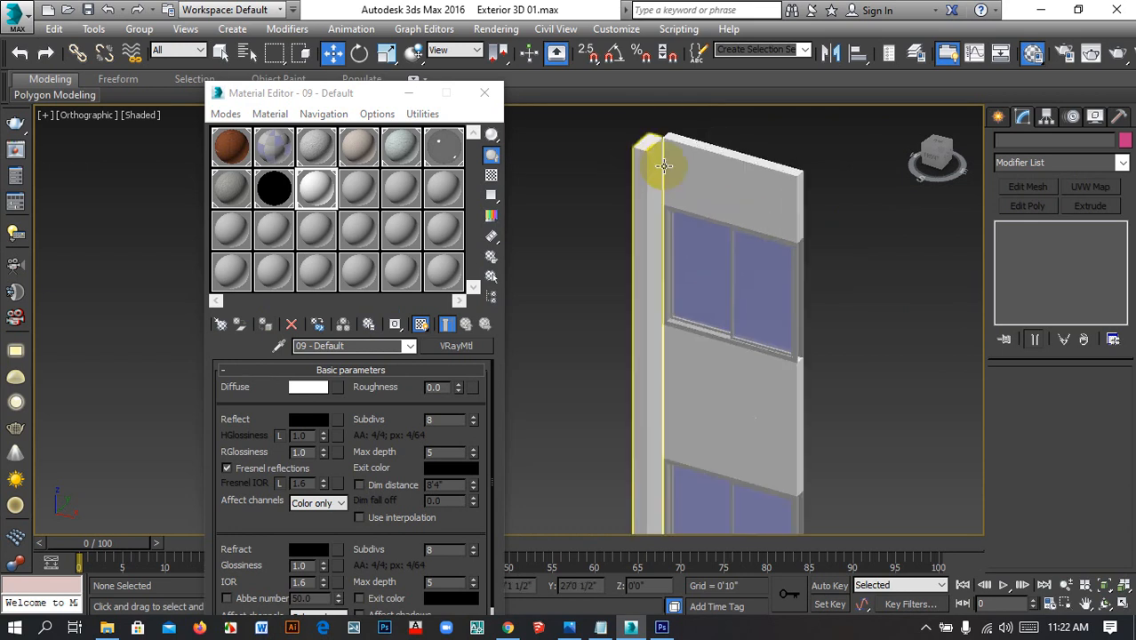
scroll(676, 164, up, 1)
scroll(663, 178, down, 4)
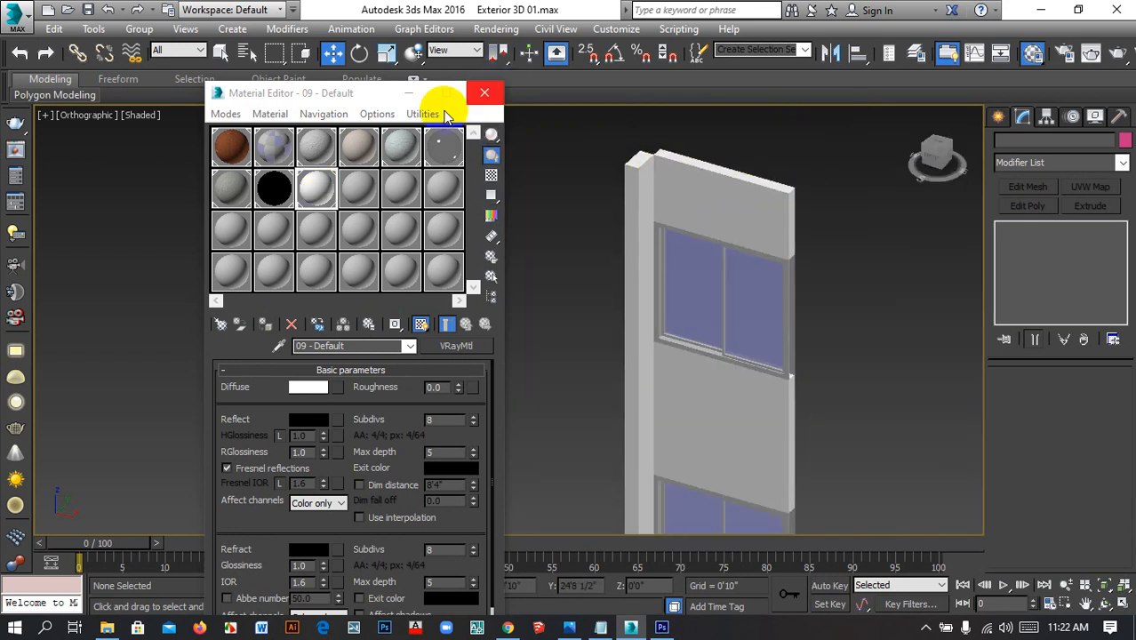
Review the Door, Window materials, Wall 1 and Steel Materials samples and close the Material Editor
click(229, 142)
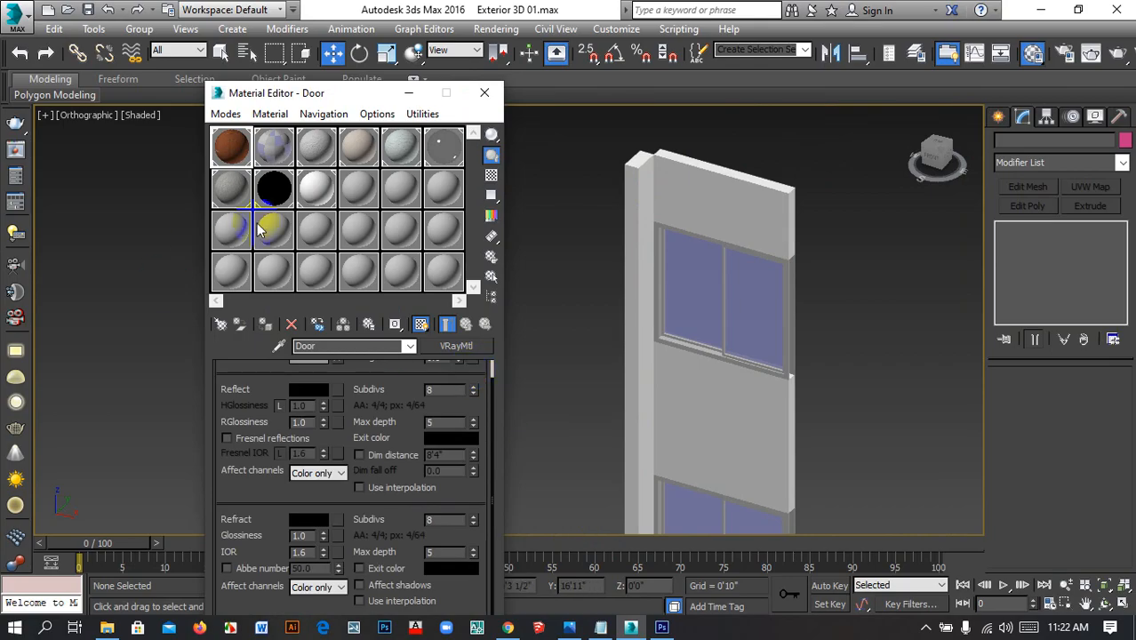
click(279, 157)
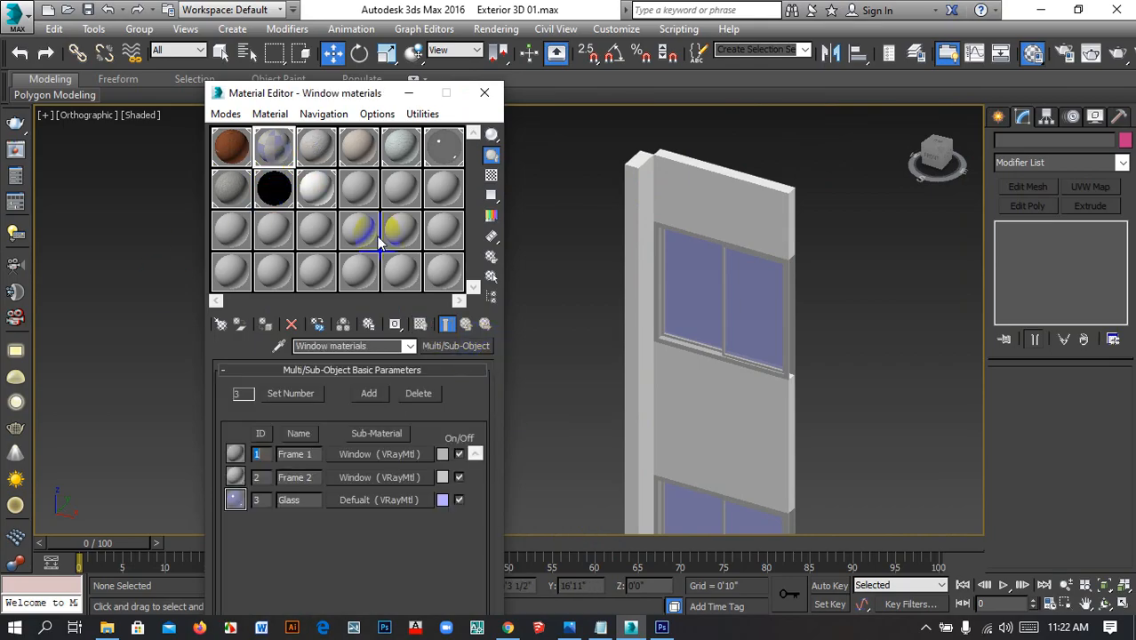
click(302, 138)
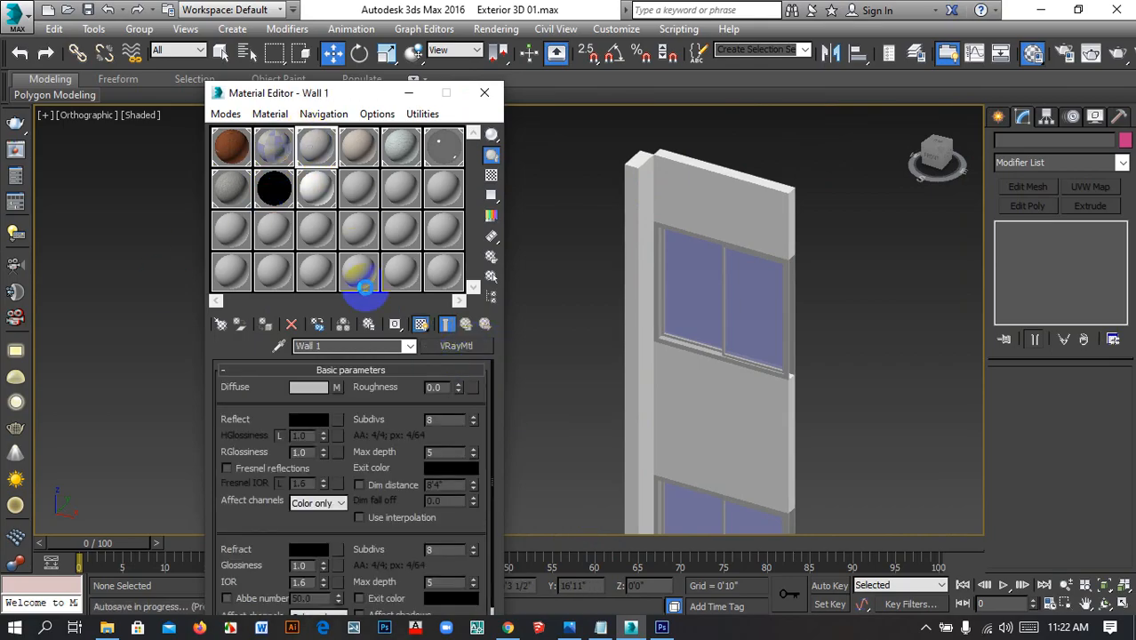
click(449, 149)
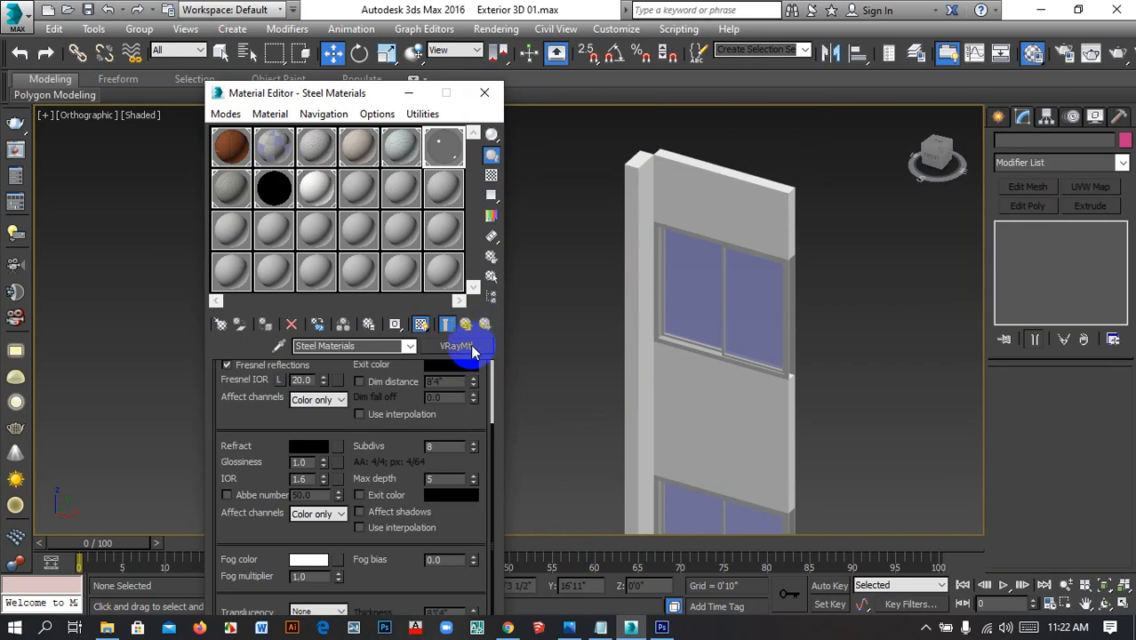
click(455, 232)
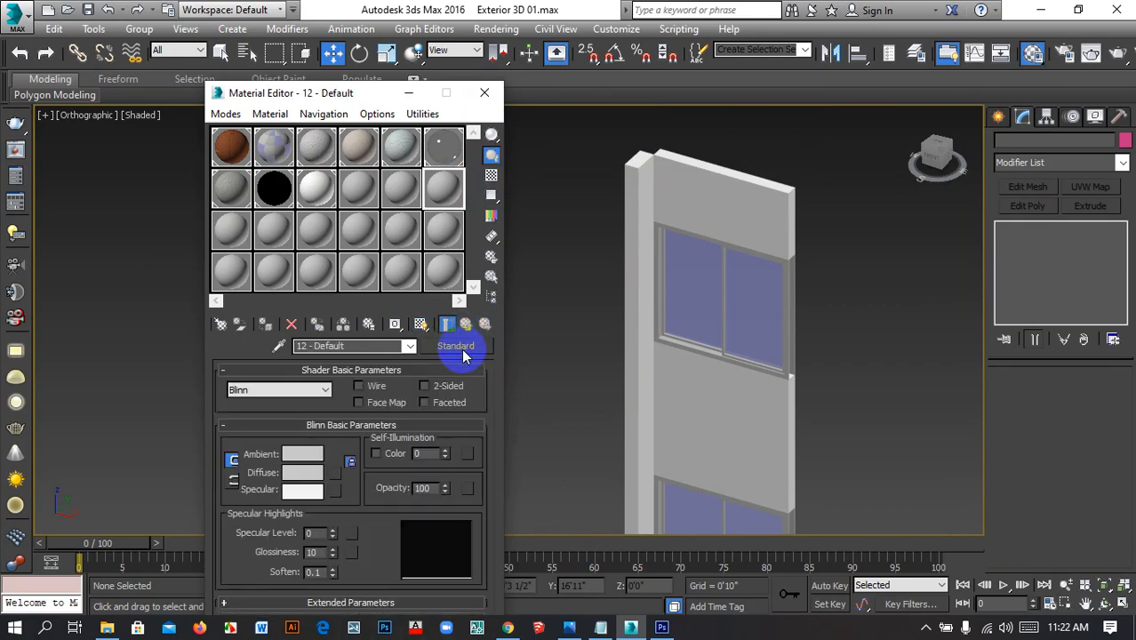
click(498, 90)
In the front wireframe view, clone the column as one independent copy along X to the opposite side of the windowed wall
scroll(717, 284, down, 3)
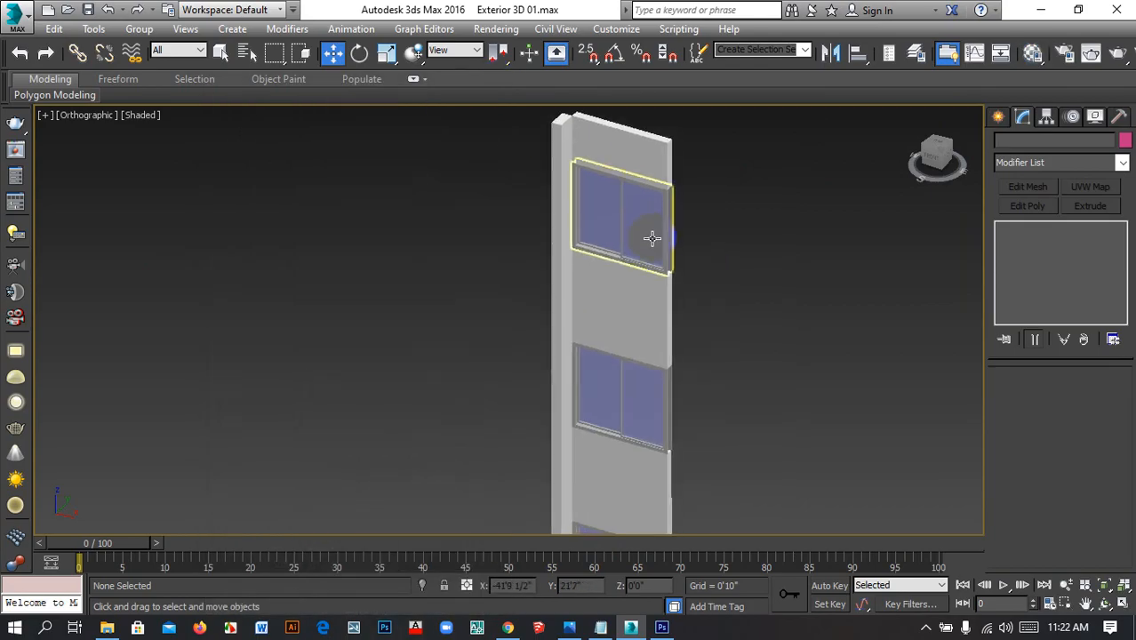
alt+middle_drag(606, 250, 639, 256)
middle_drag(582, 212, 328, 177)
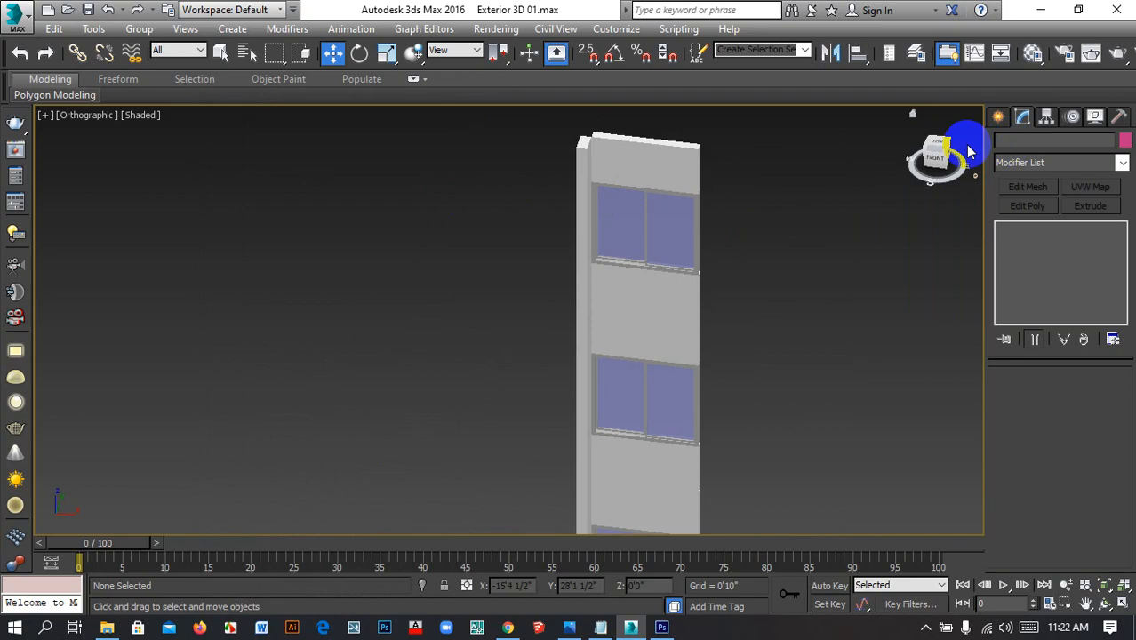
click(937, 166)
scroll(746, 235, down, 3)
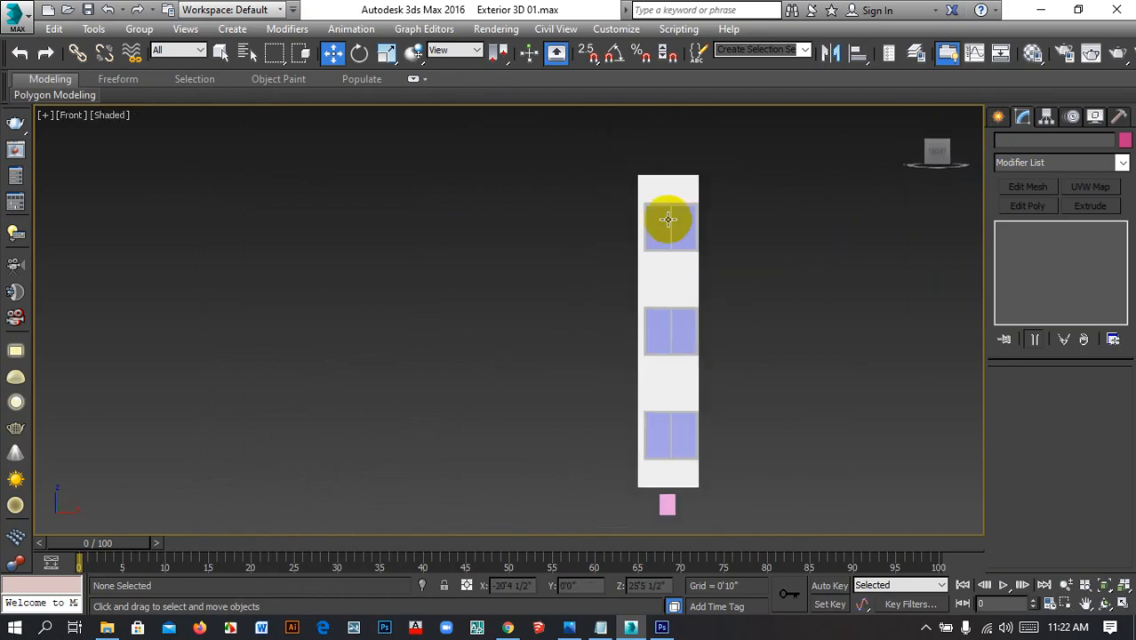
scroll(667, 218, up, 4)
middle_drag(712, 253, 674, 296)
click(575, 209)
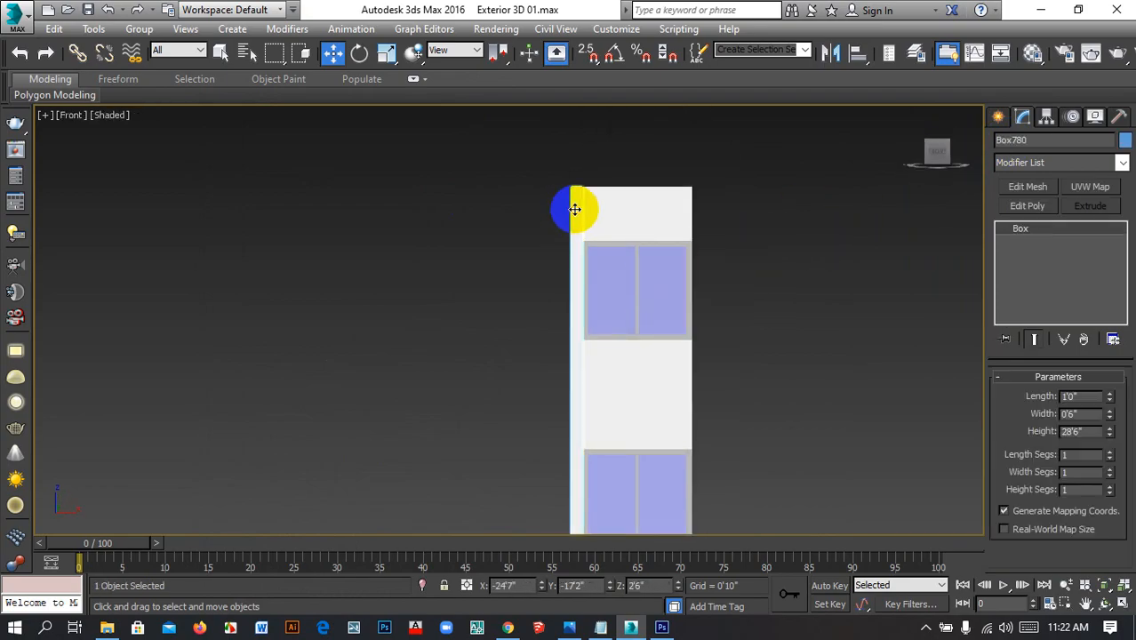
key(F3)
mouse_move(664, 291)
middle_down()
mouse_move(586, 367)
mouse_move(597, 236)
mouse_move(629, 111)
middle_up()
scroll(616, 333, up, 3)
middle_drag(609, 343, 549, 356)
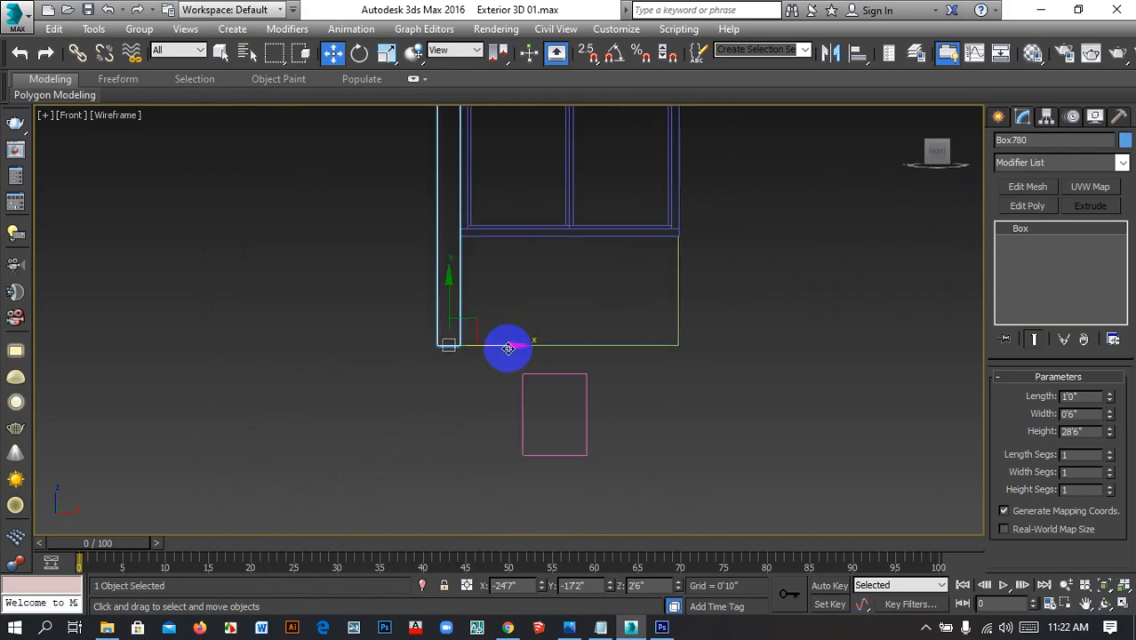
shift+drag(496, 348, 736, 357)
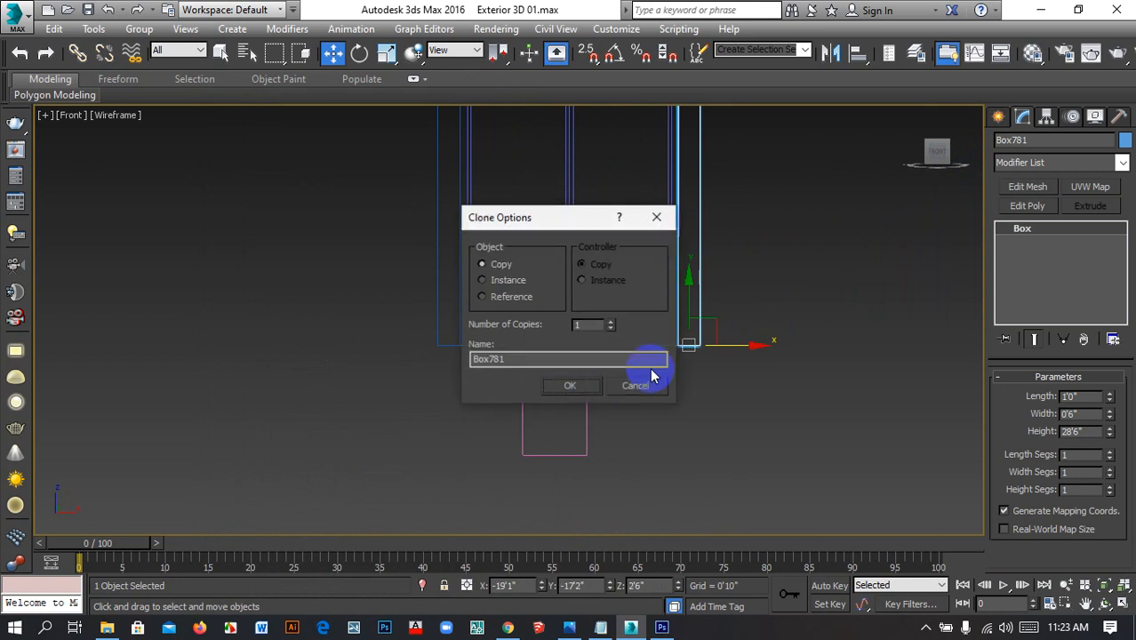
click(586, 383)
Move the copied column along X until its inner edge sits flush against the wall's edge, and deselect it
scroll(636, 350, up, 6)
mouse_move(799, 286)
middle_down()
mouse_move(819, 318)
mouse_move(600, 280)
middle_up()
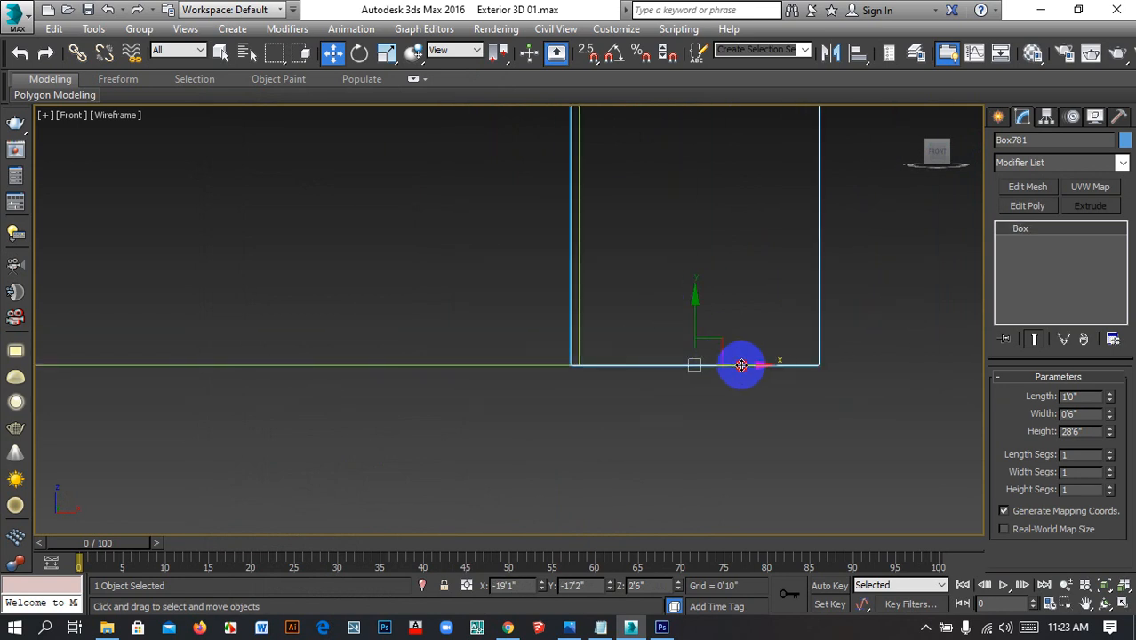
middle_drag(741, 364, 746, 365)
scroll(600, 372, up, 6)
scroll(459, 317, up, 4)
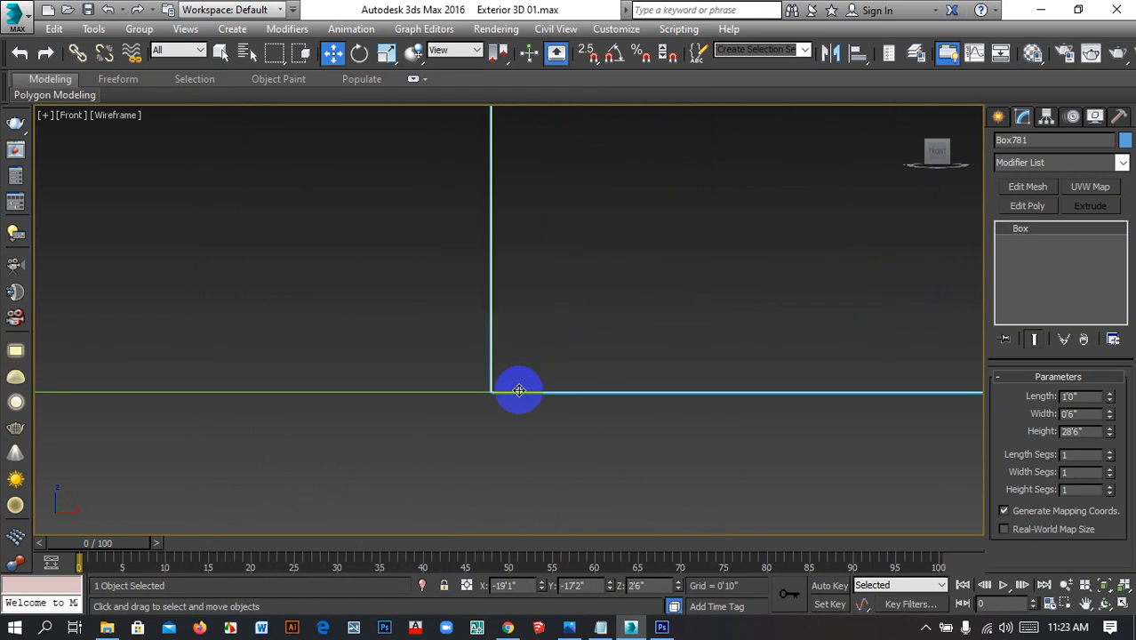
middle_drag(519, 391, 384, 441)
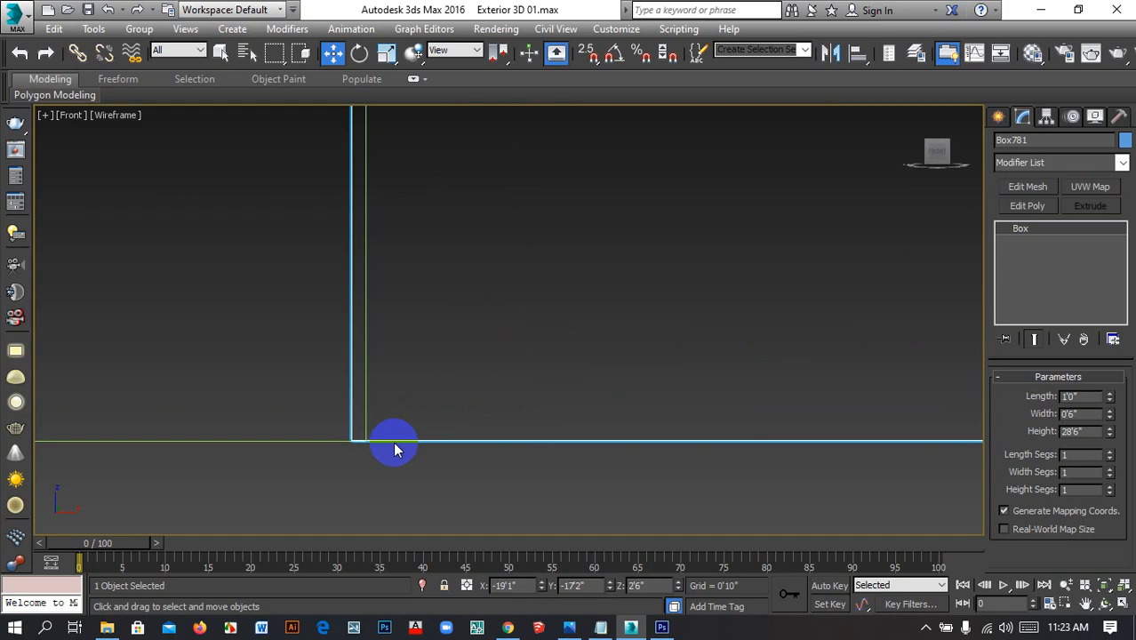
drag(395, 441, 463, 459)
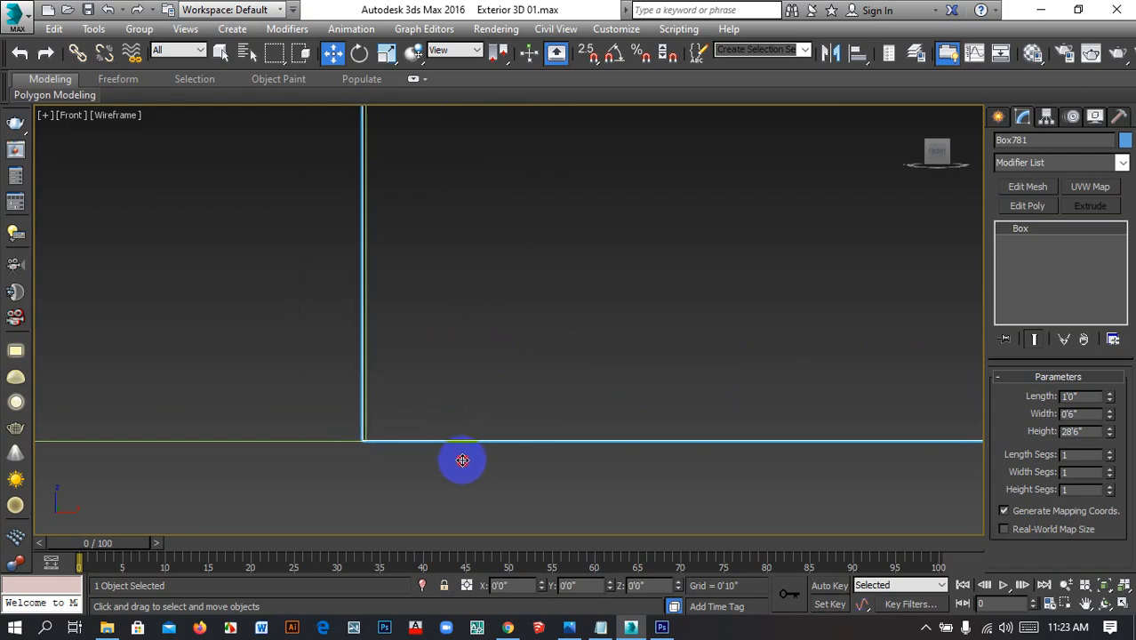
scroll(487, 333, down, 10)
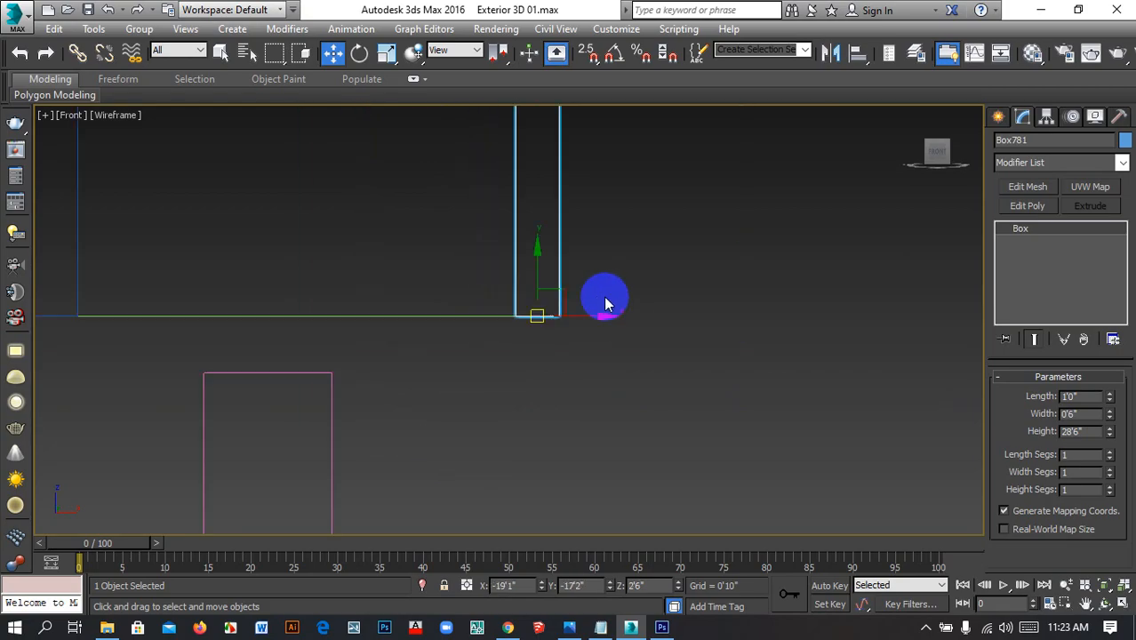
click(682, 289)
Inspect both columns against the windowed wall in a shaded orthographic view
key(F3)
scroll(676, 271, down, 3)
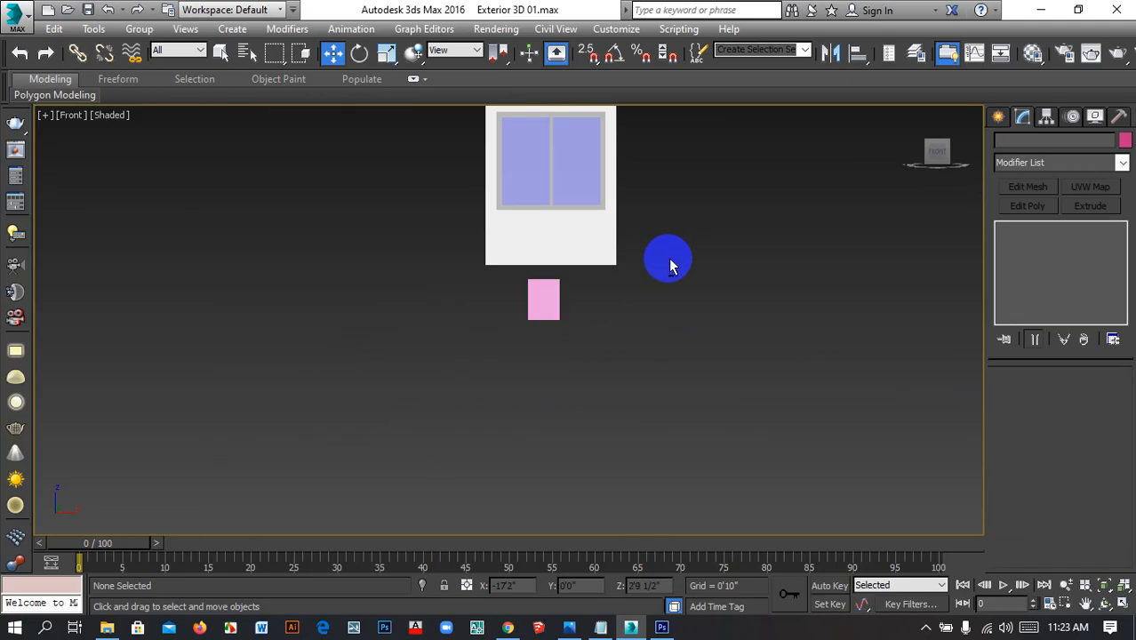
mouse_move(666, 259)
alt+middle_down()
mouse_move(636, 294)
mouse_move(558, 322)
alt+middle_up()
scroll(558, 321, down, 4)
middle_drag(472, 291, 515, 364)
scroll(488, 289, up, 5)
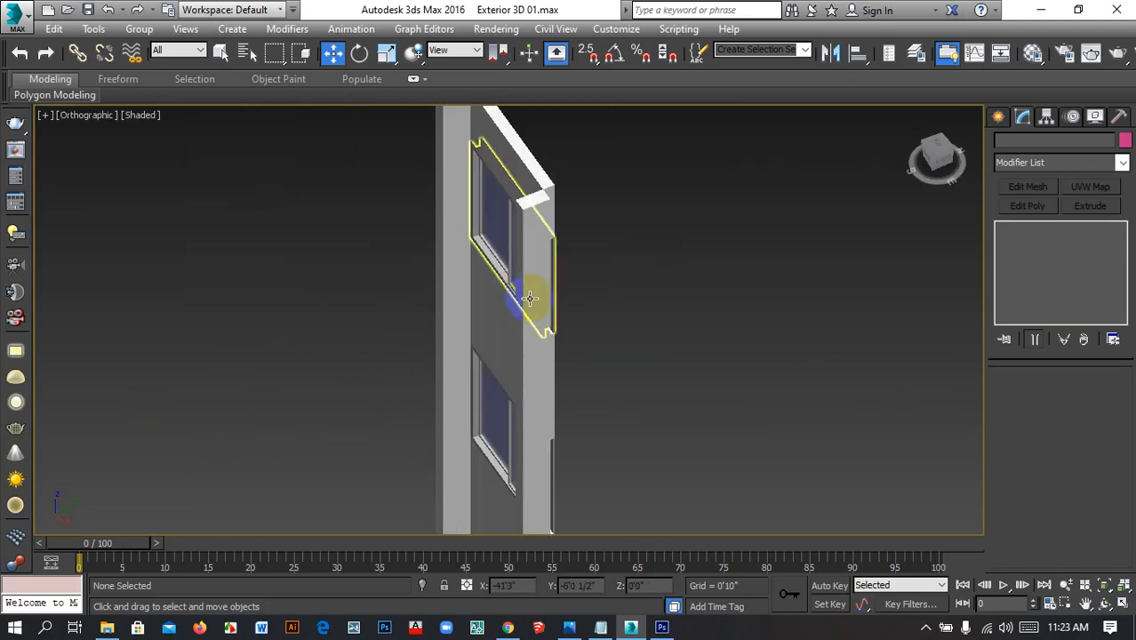
middle_drag(546, 259, 537, 324)
scroll(570, 276, down, 5)
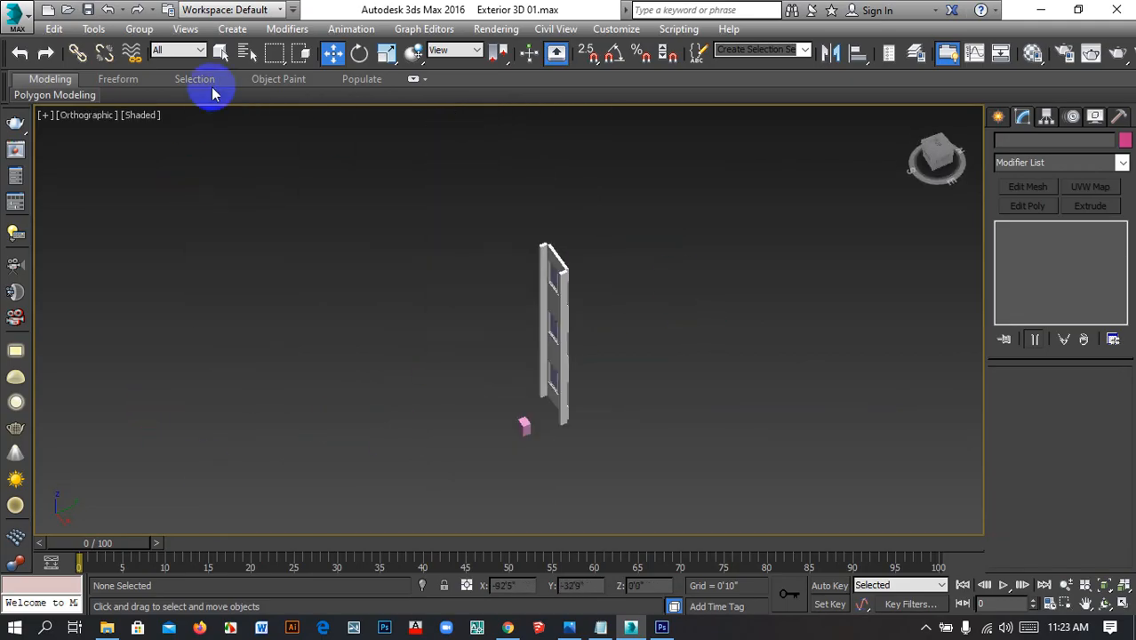
Unhide all objects of the exterior building model and show the whole building from an angle
click(95, 29)
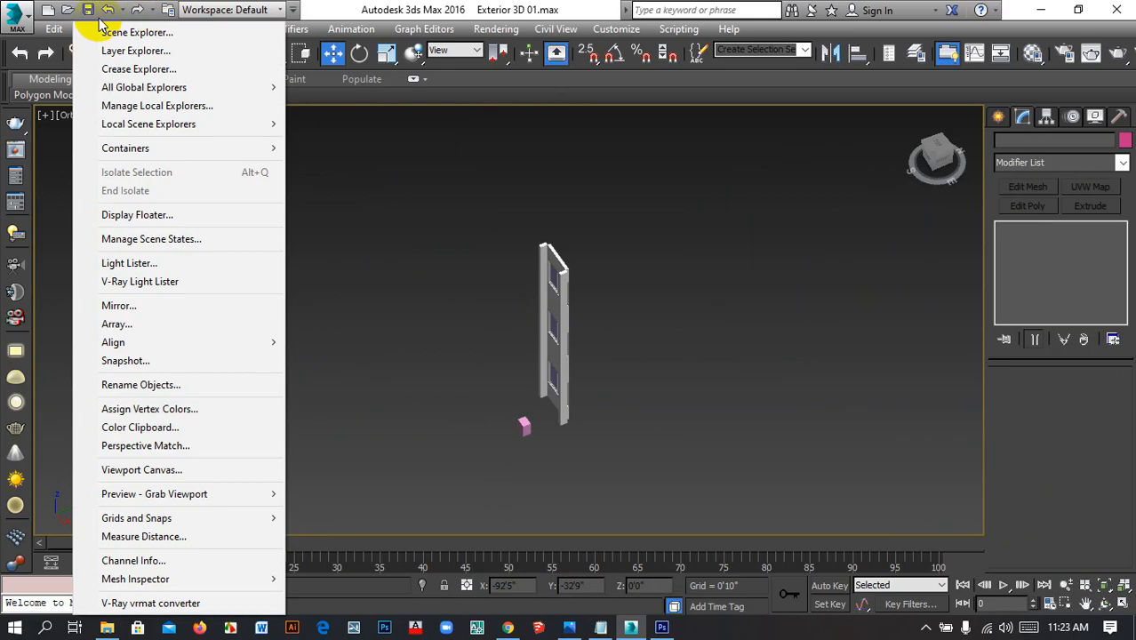
click(742, 233)
right_click(742, 232)
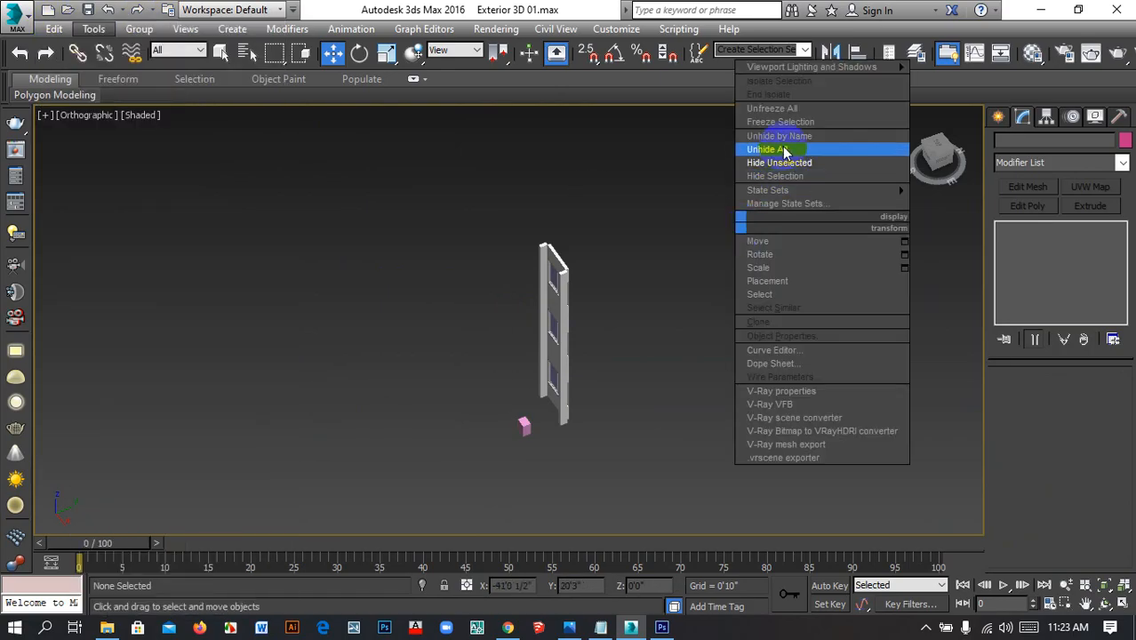
click(768, 149)
alt+middle_drag(623, 386, 577, 391)
scroll(571, 446, up, 5)
scroll(570, 446, down, 5)
alt+middle_drag(639, 325, 598, 320)
Examine the Door material in an enlarged sample preview, close the Material Editor and look closely at the building's windowed corner
key(m)
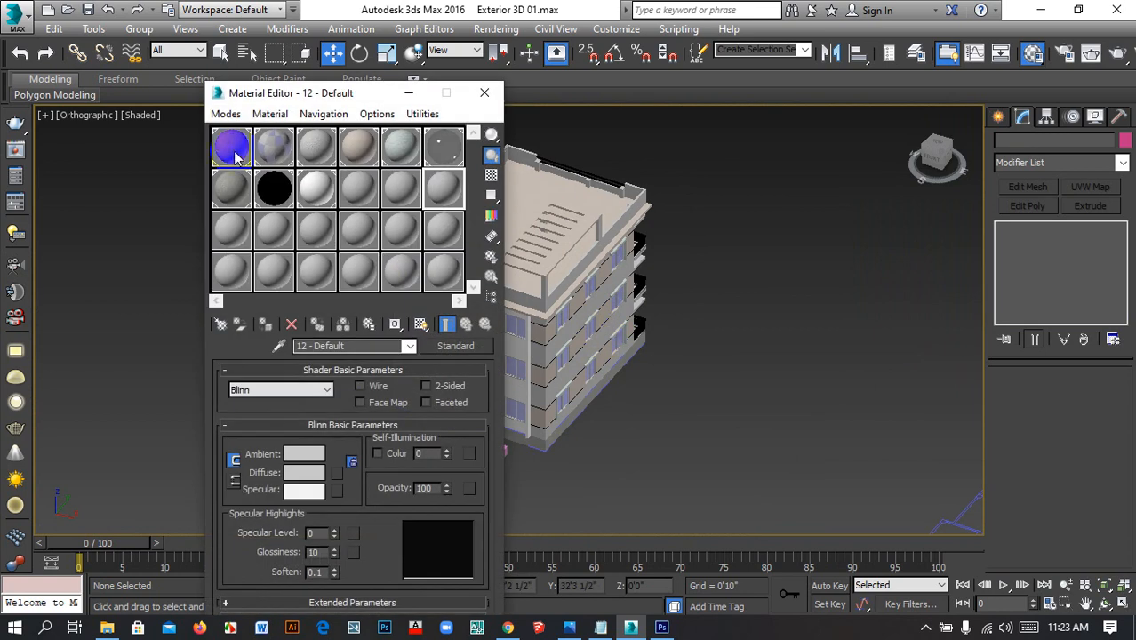
click(233, 155)
double_click(228, 155)
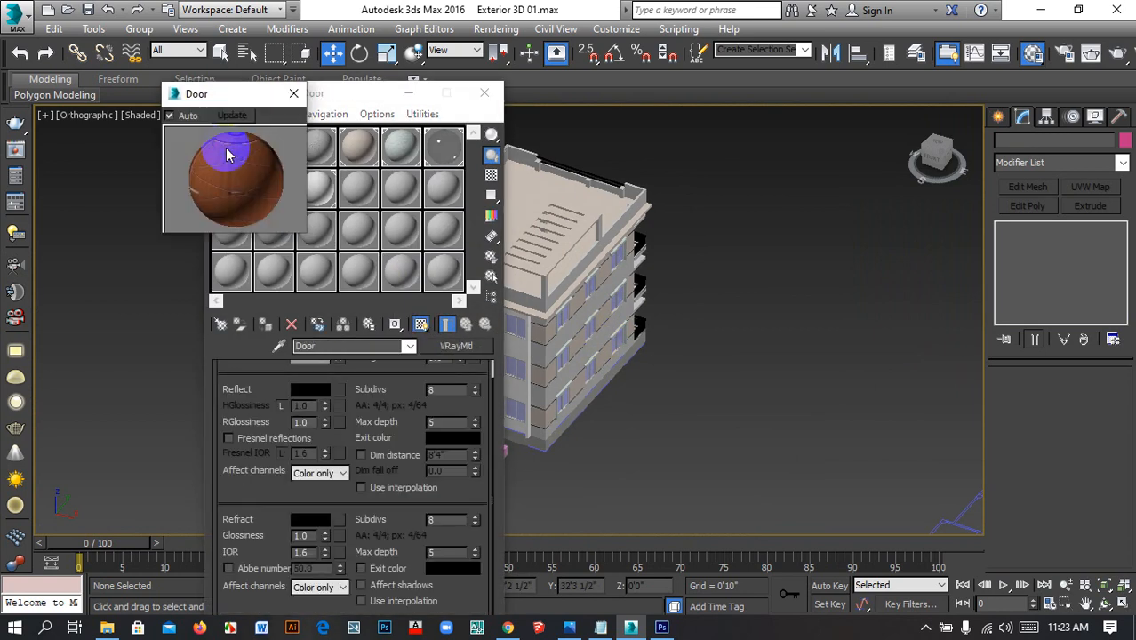
click(485, 93)
scroll(720, 379, up, 5)
middle_drag(719, 379, 856, 330)
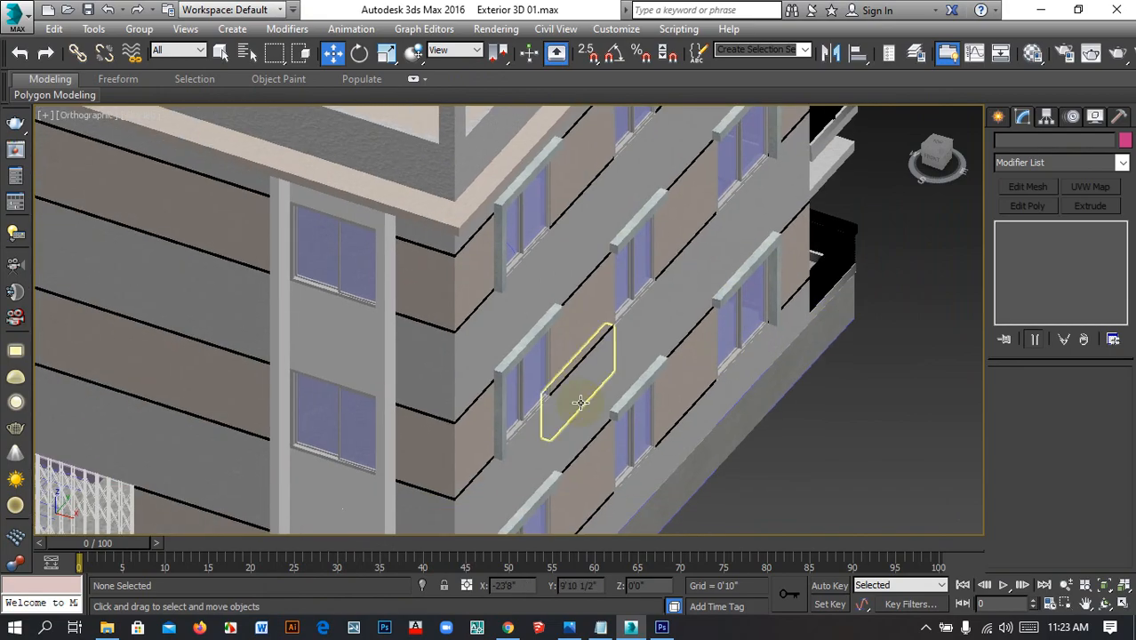
Switch to Chrome, check the recent Messenger conversations on Facebook, and return to the pergola design image results
click(508, 626)
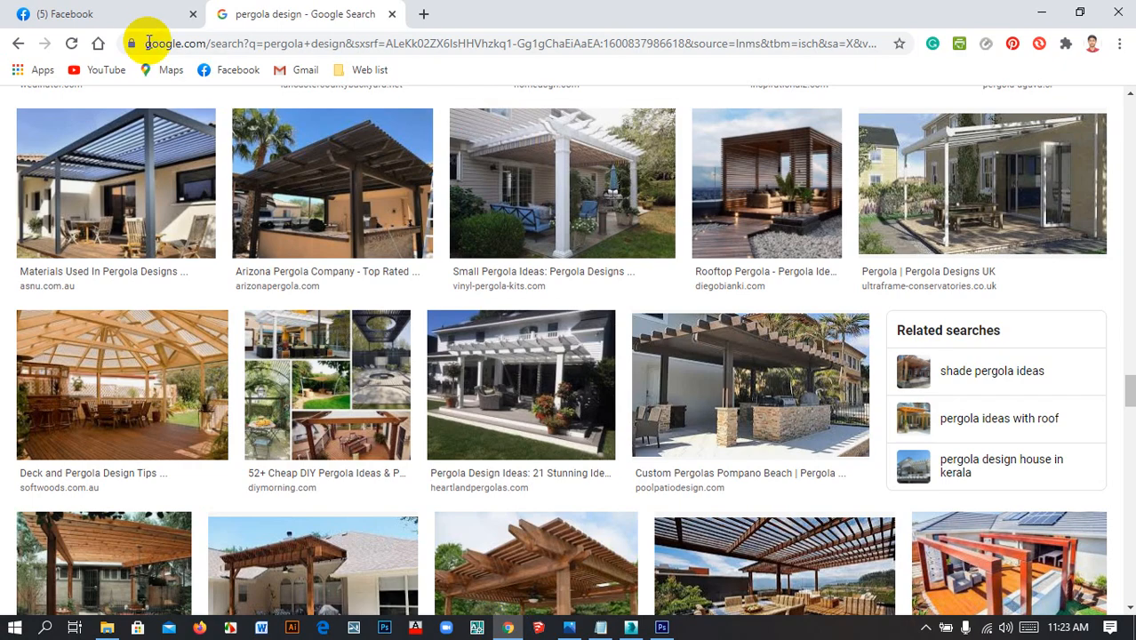
click(128, 12)
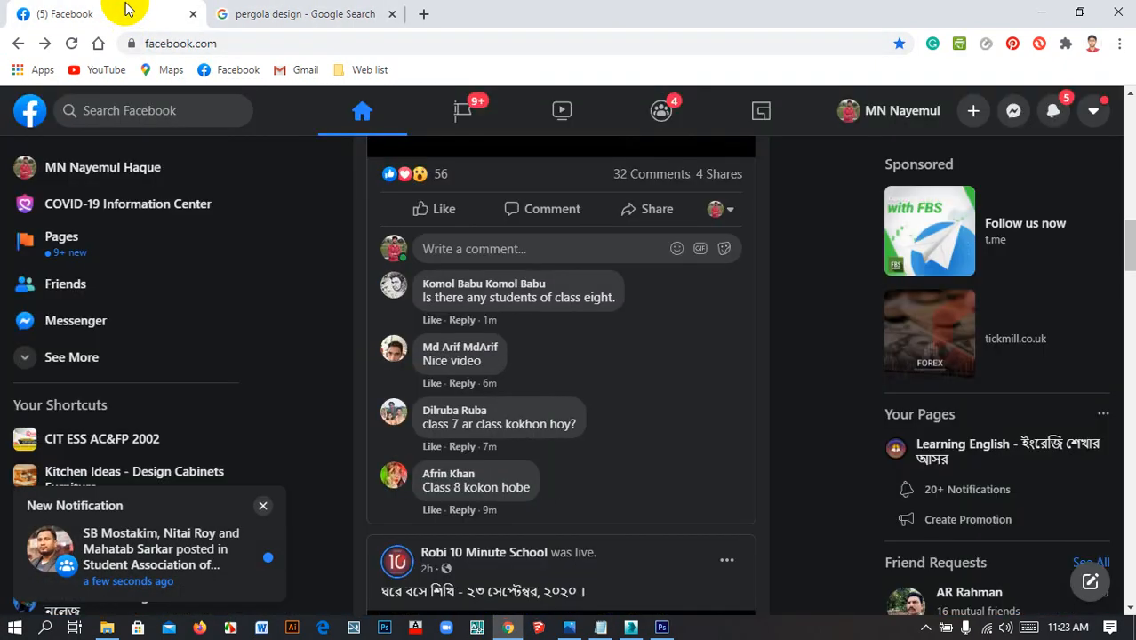
click(1011, 115)
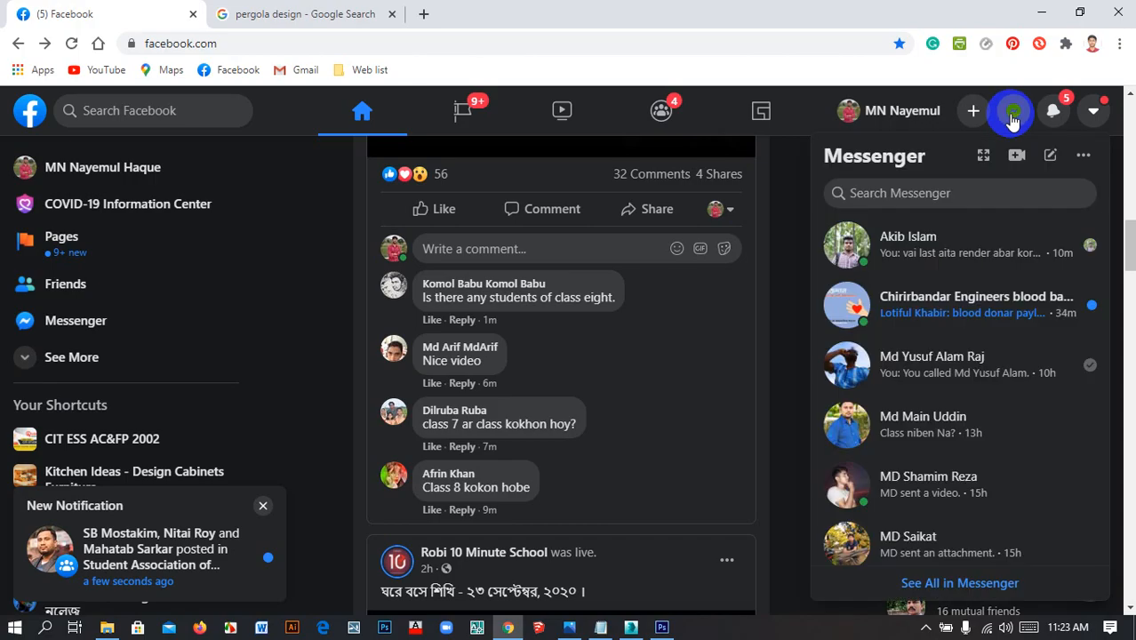
click(1004, 251)
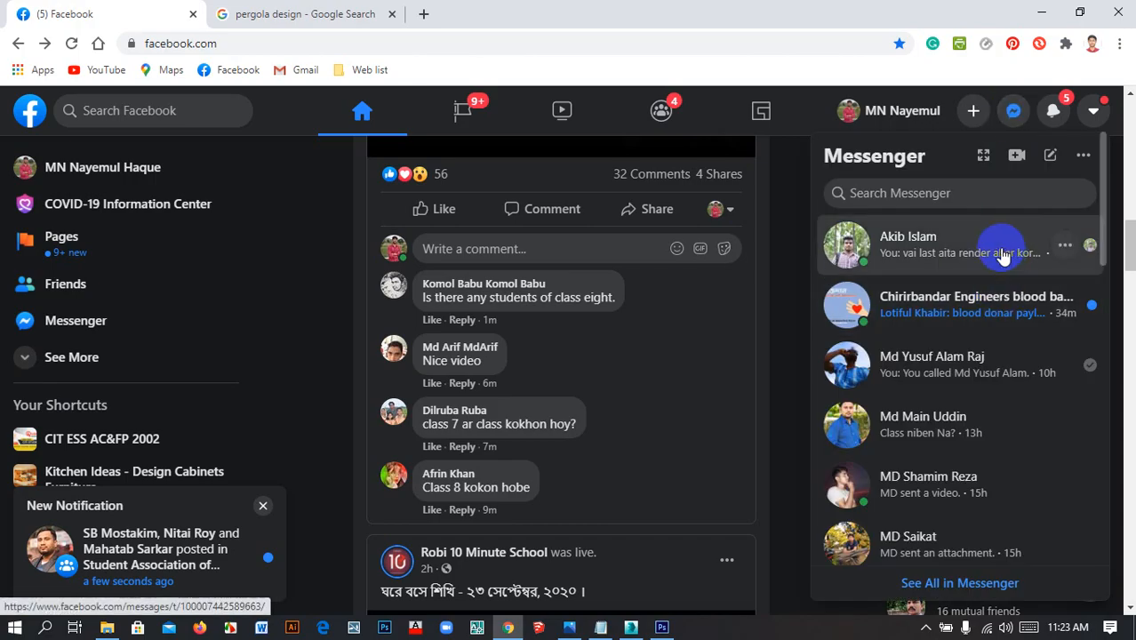
click(293, 14)
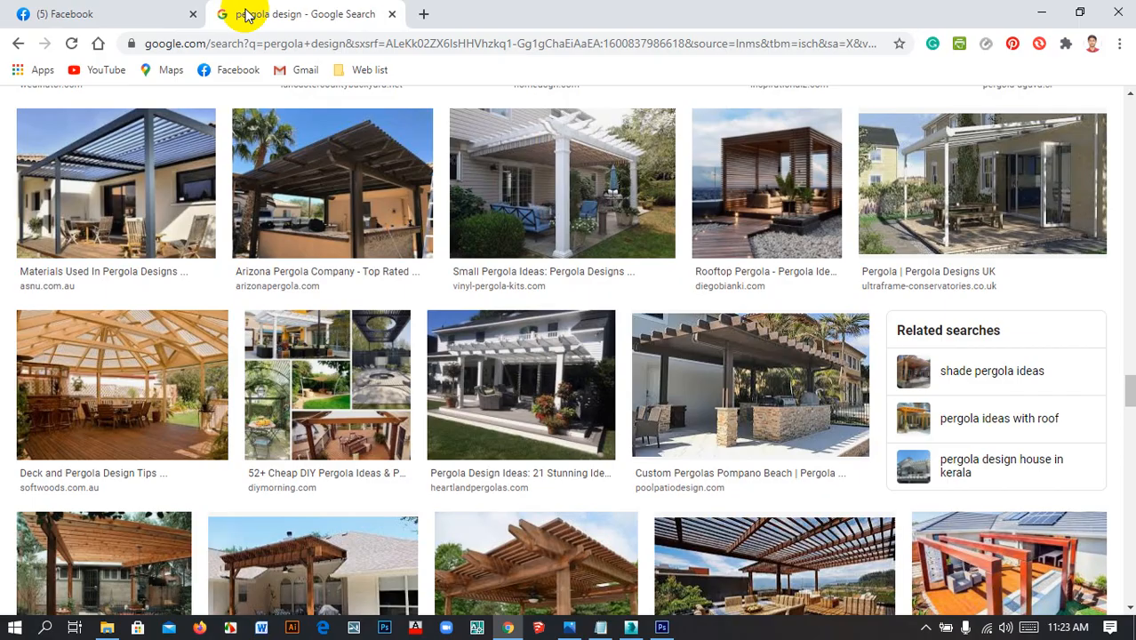
Skim the pergola design results, search Google Images for "brick texture" and narrow the results to seamless
scroll(738, 327, down, 5)
scroll(743, 325, up, 2)
scroll(744, 323, down, 15)
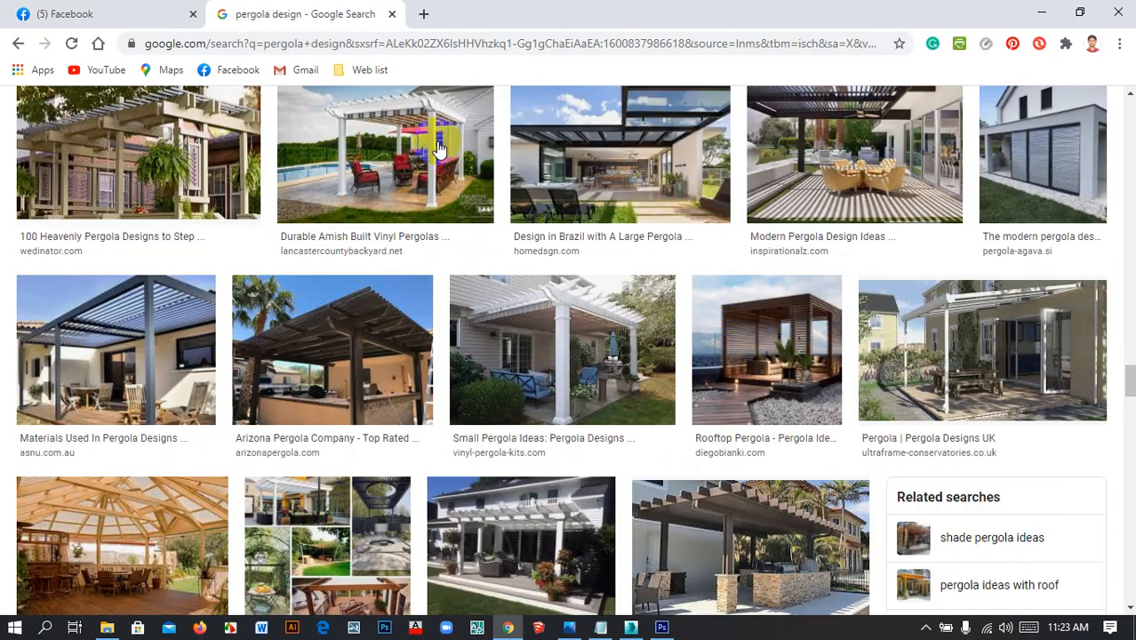
scroll(394, 223, up, 15)
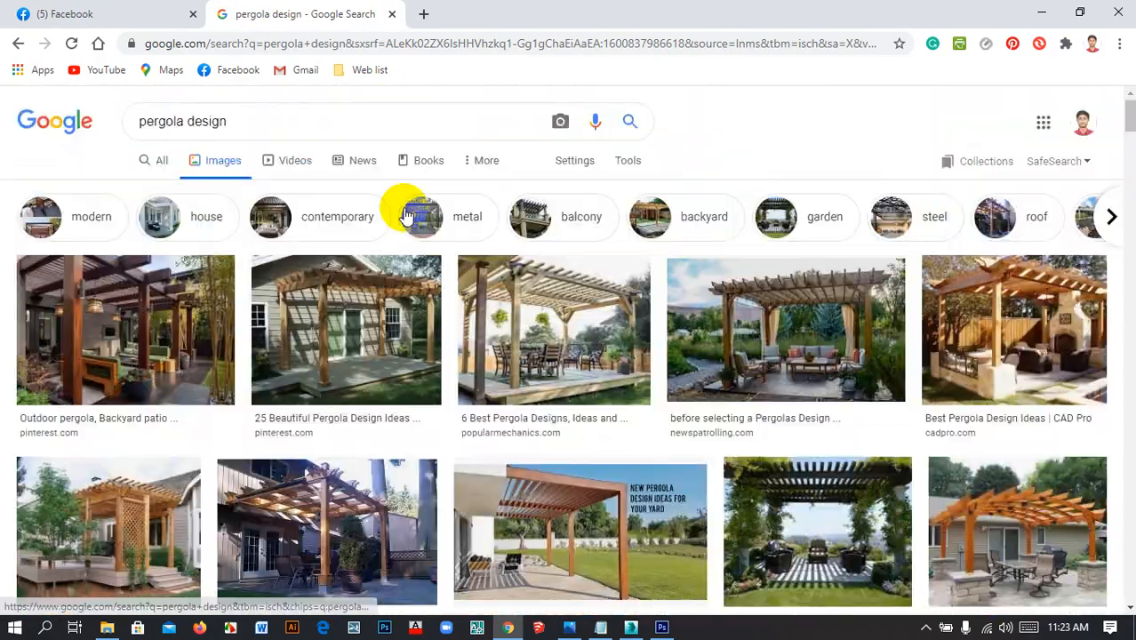
drag(266, 120, 89, 139)
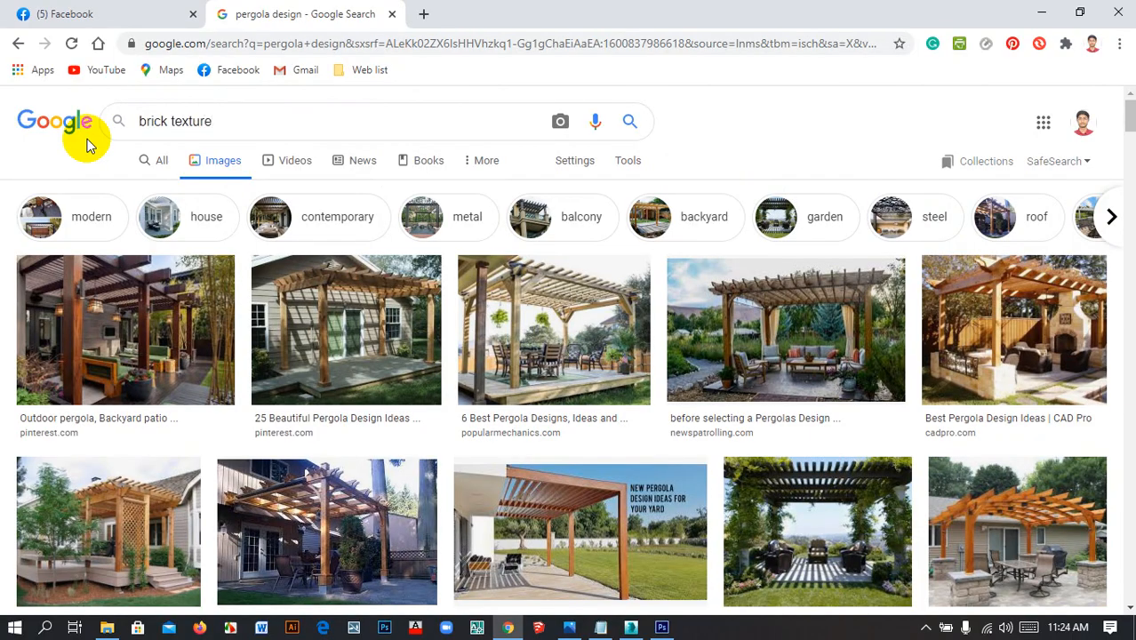
text(brick texture)
key(Return)
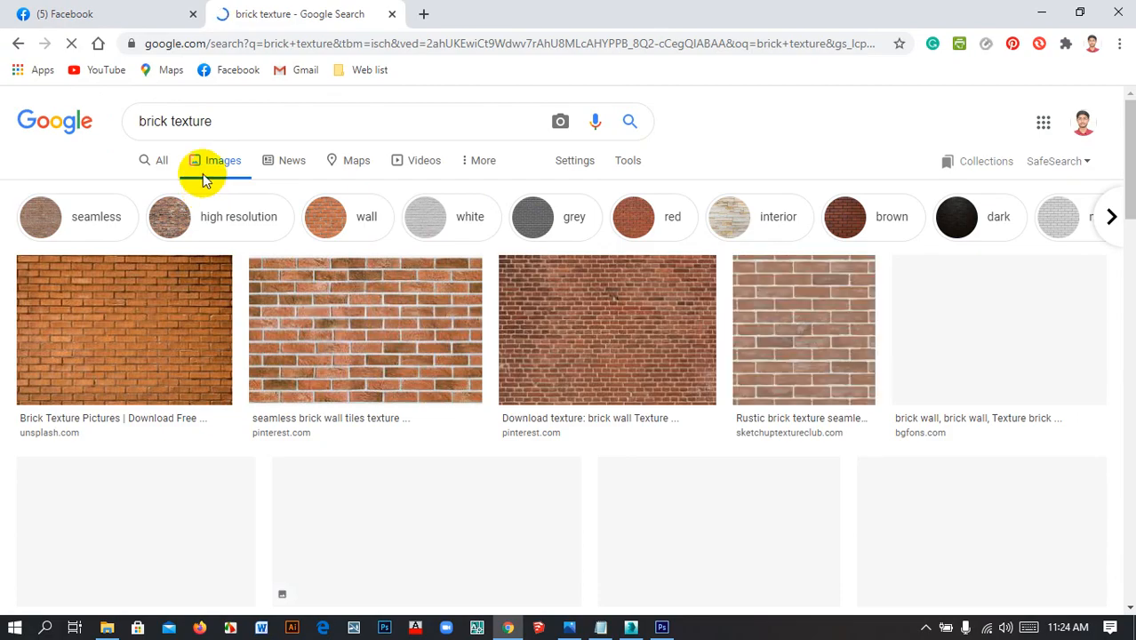
click(618, 340)
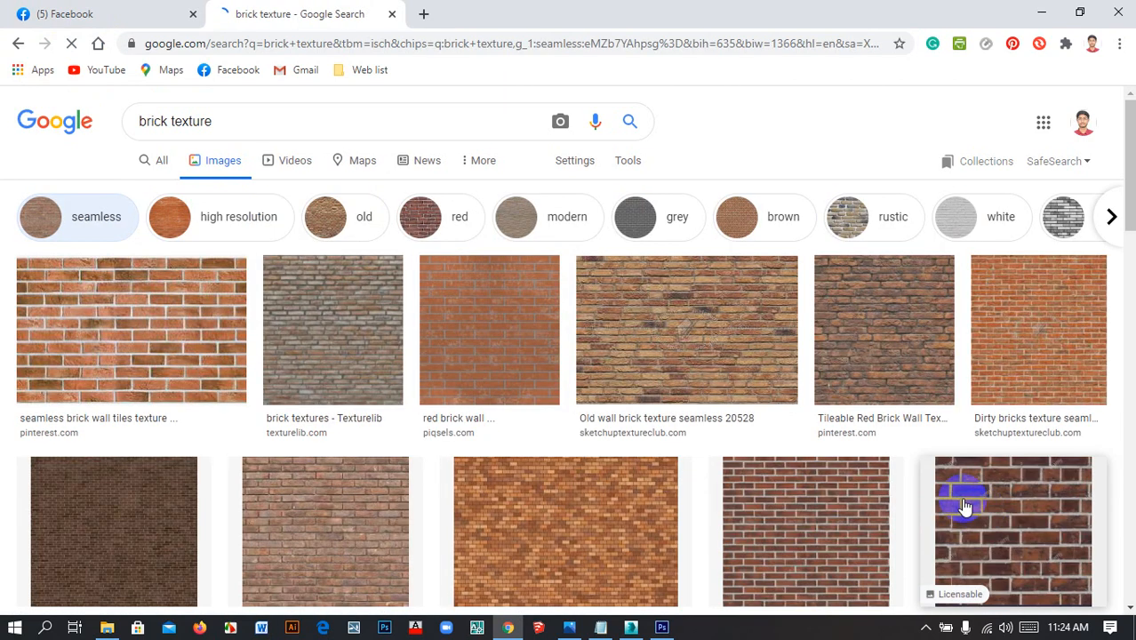
Browse the seamless brick texture results and compare the brick colours and patterns
scroll(809, 408, down, 3)
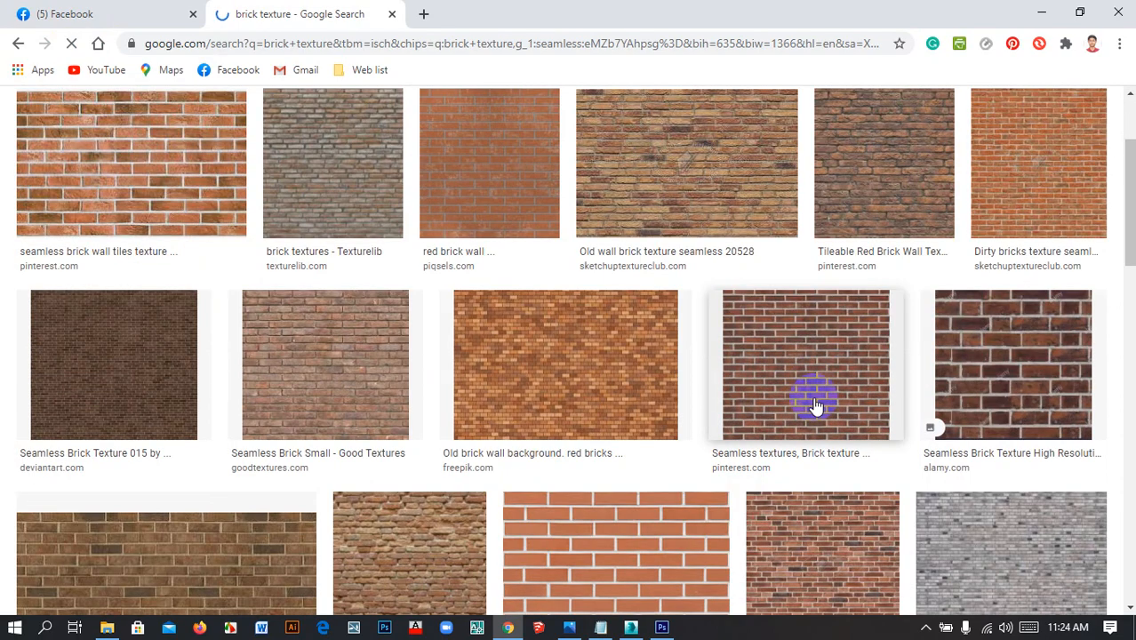
scroll(806, 395, down, 1)
scroll(815, 395, up, 3)
mouse_move(820, 400)
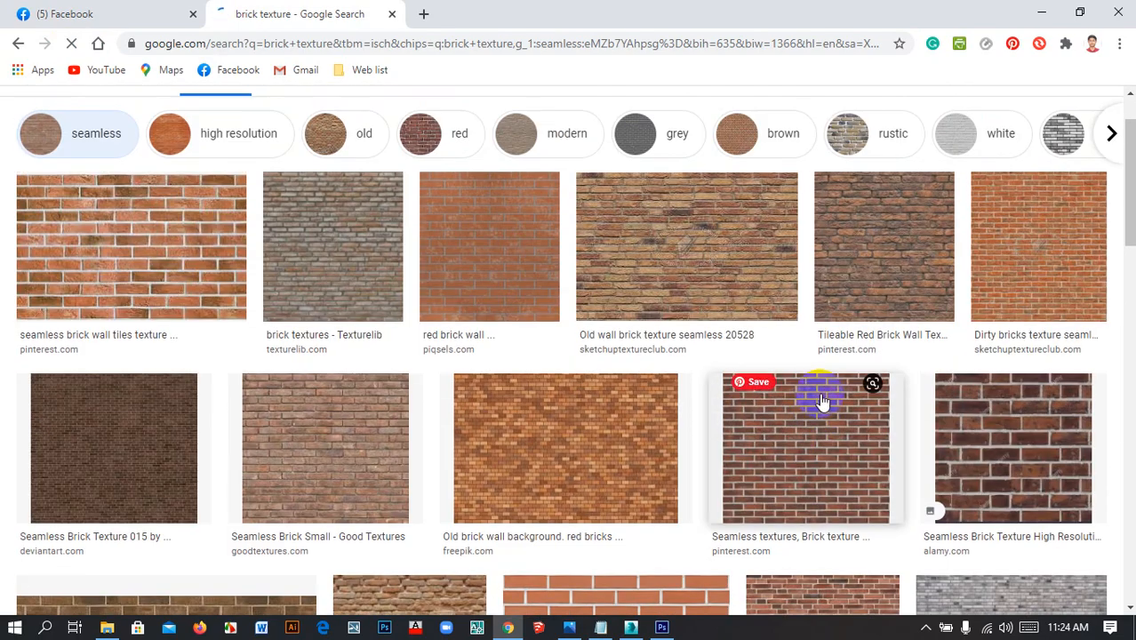
scroll(524, 409, down, 5)
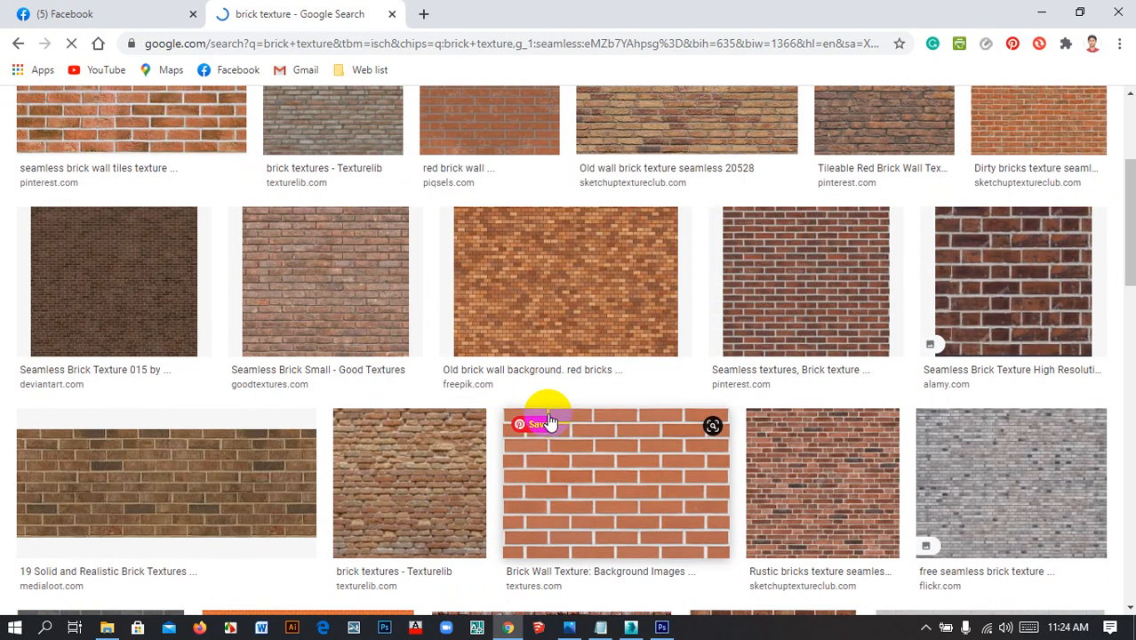
scroll(563, 414, down, 3)
scroll(564, 414, up, 1)
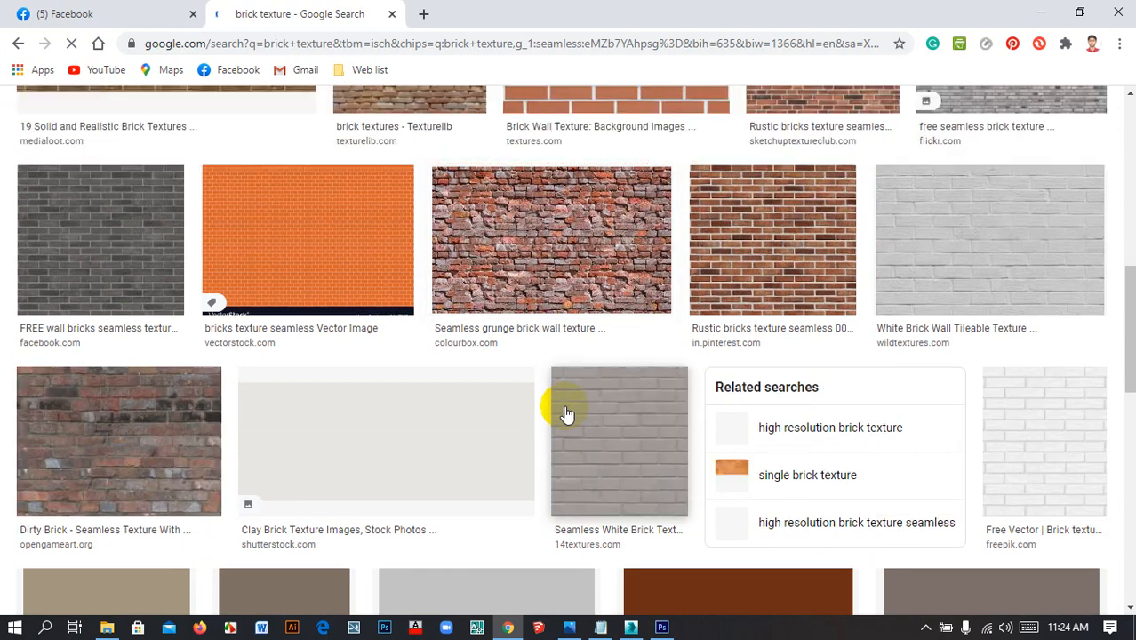
scroll(691, 438, up, 3)
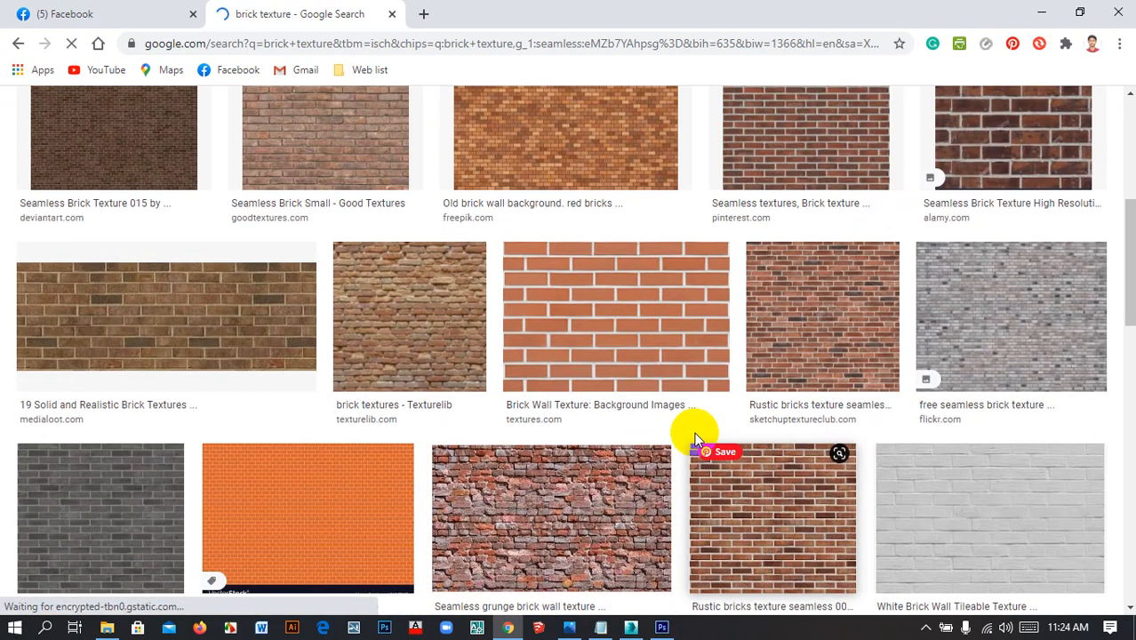
scroll(686, 434, down, 1)
Switch to 3ds Max and review the building's entrance, column-framed windows and side facade from several angles
click(630, 627)
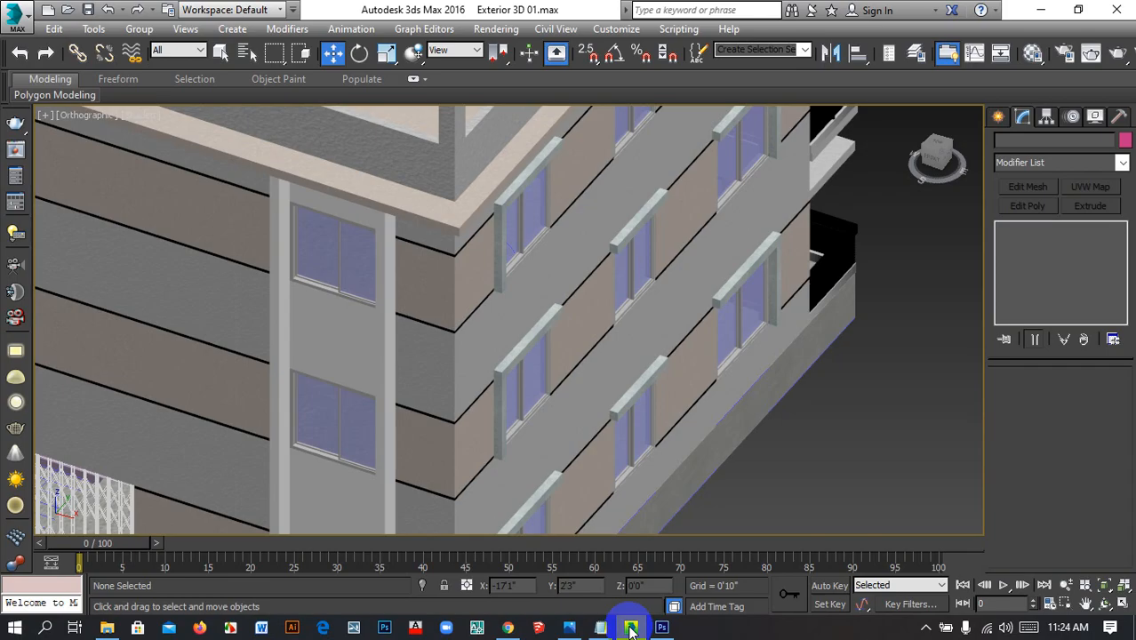
scroll(668, 352, down, 1)
middle_drag(683, 373, 858, 272)
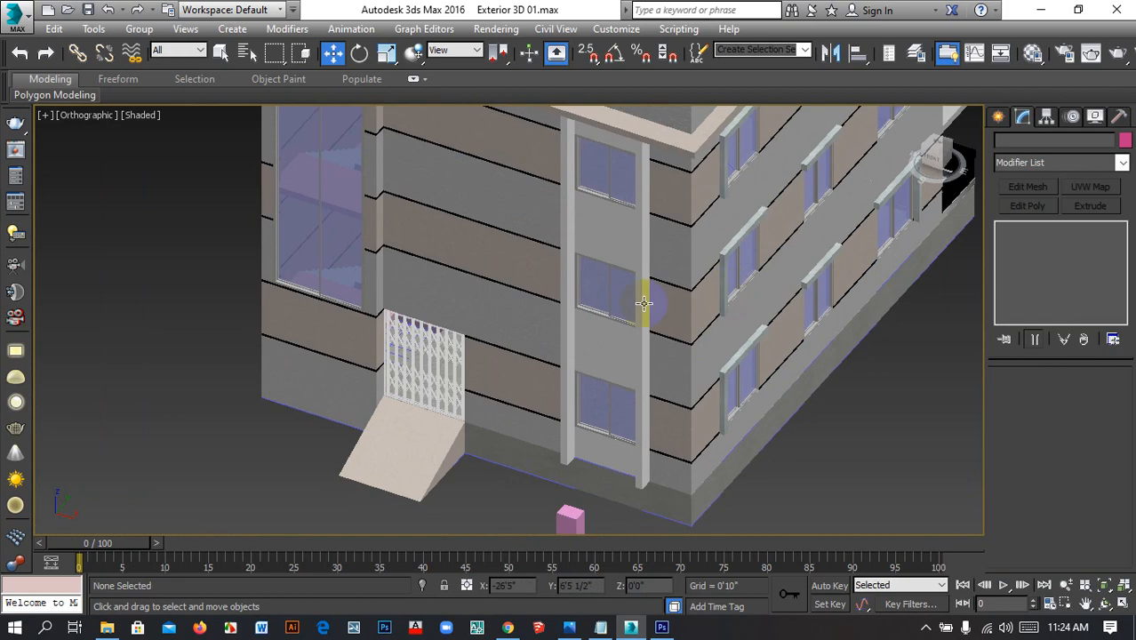
scroll(645, 306, down, 1)
middle_drag(741, 322, 799, 383)
alt+middle_drag(577, 200, 628, 275)
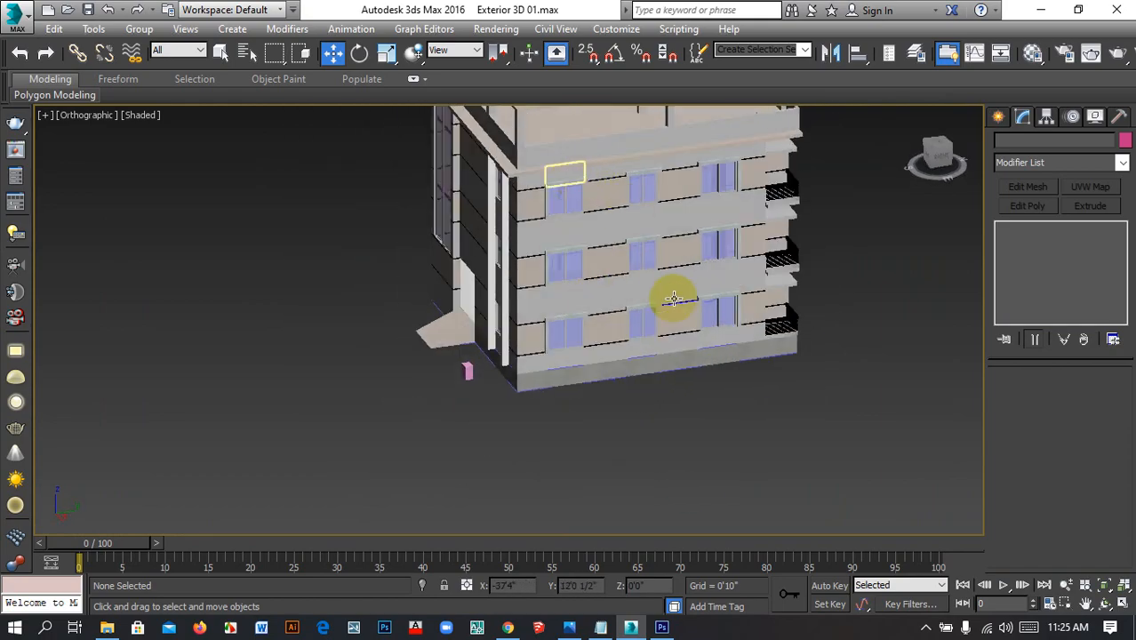
alt+middle_drag(721, 327, 487, 351)
alt+middle_drag(696, 309, 656, 350)
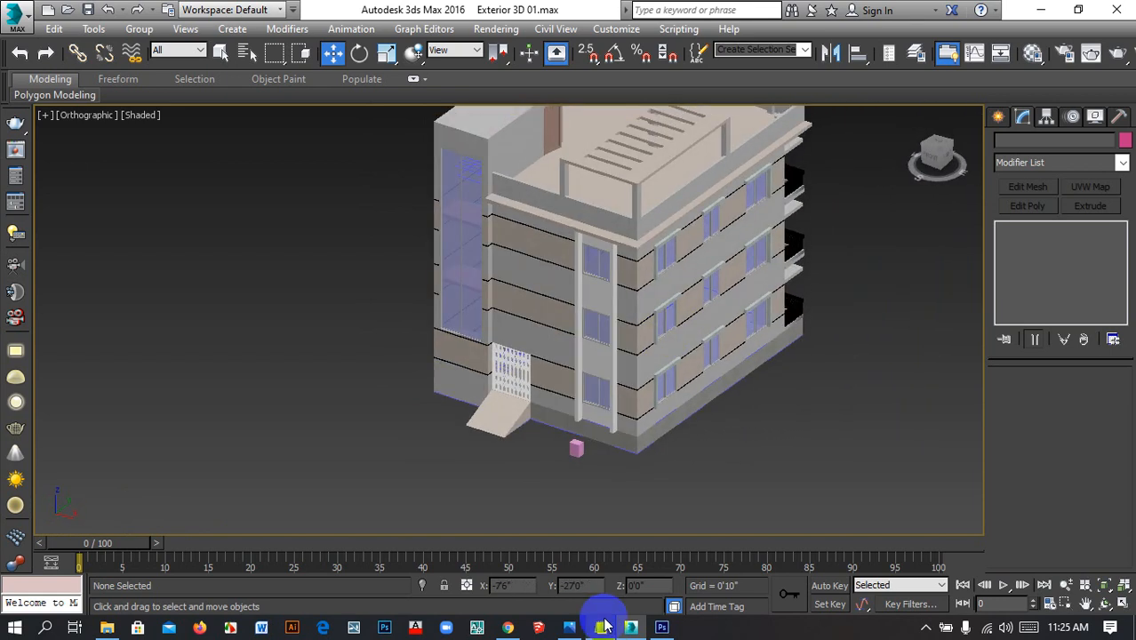
Return to Chrome and look through more of the seamless brick textures further down the results
click(508, 626)
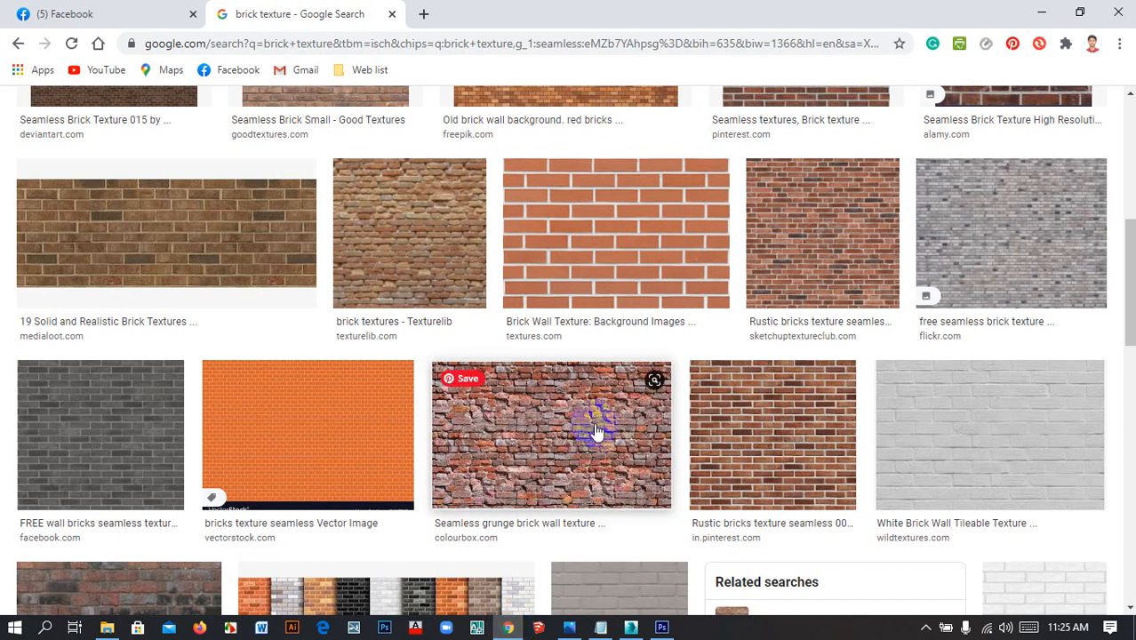
scroll(595, 431, down, 6)
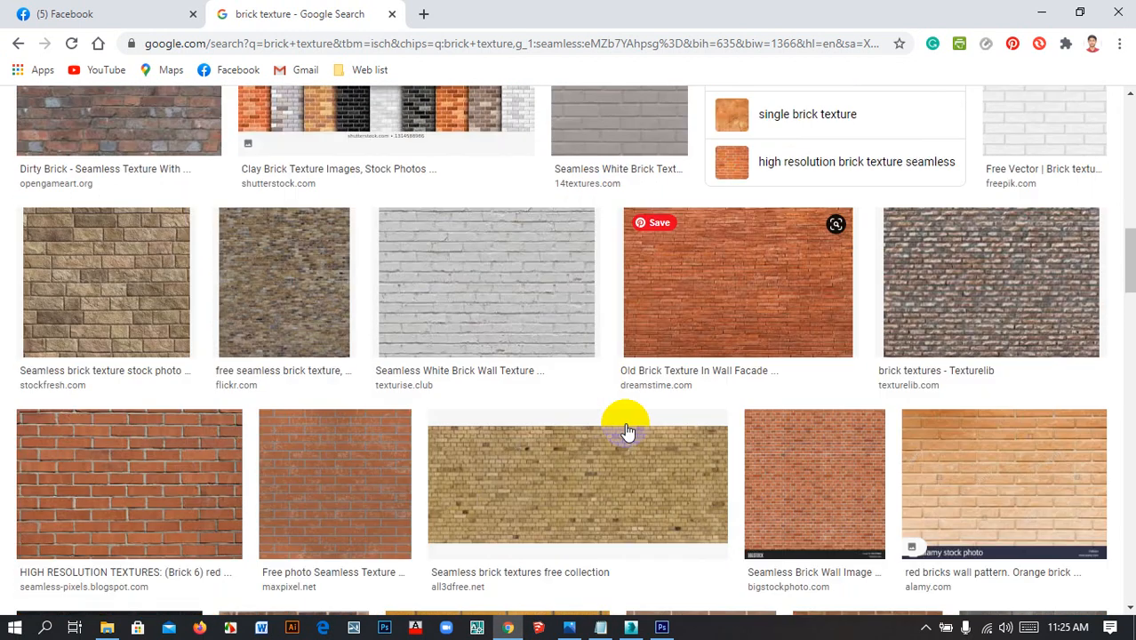
scroll(628, 430, down, 1)
scroll(634, 421, down, 1)
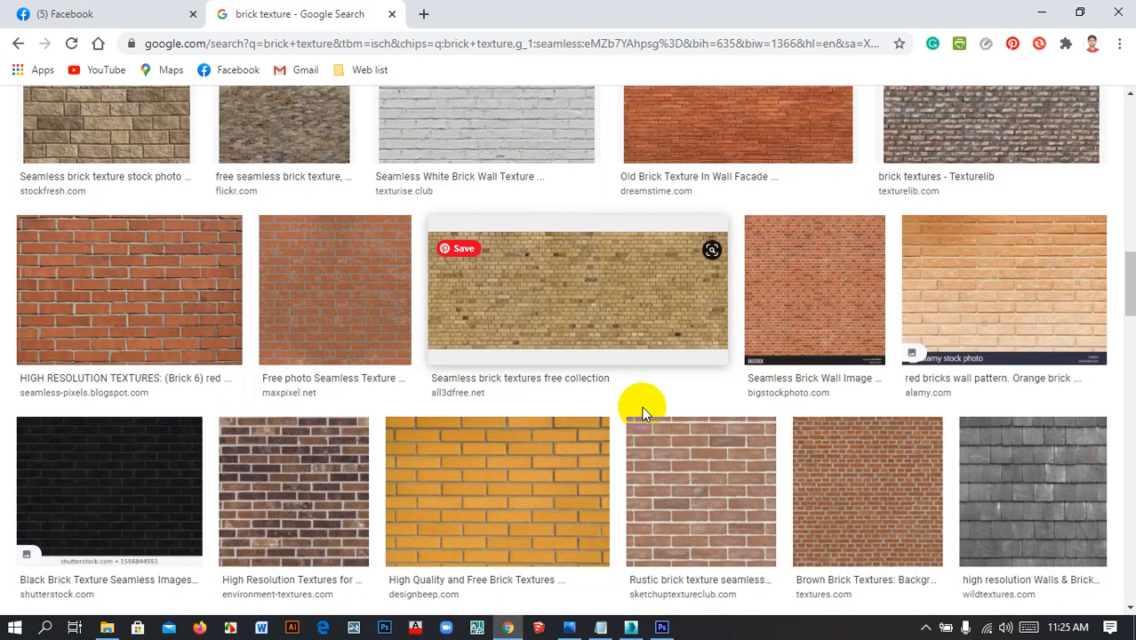
scroll(658, 450, down, 1)
scroll(657, 451, down, 4)
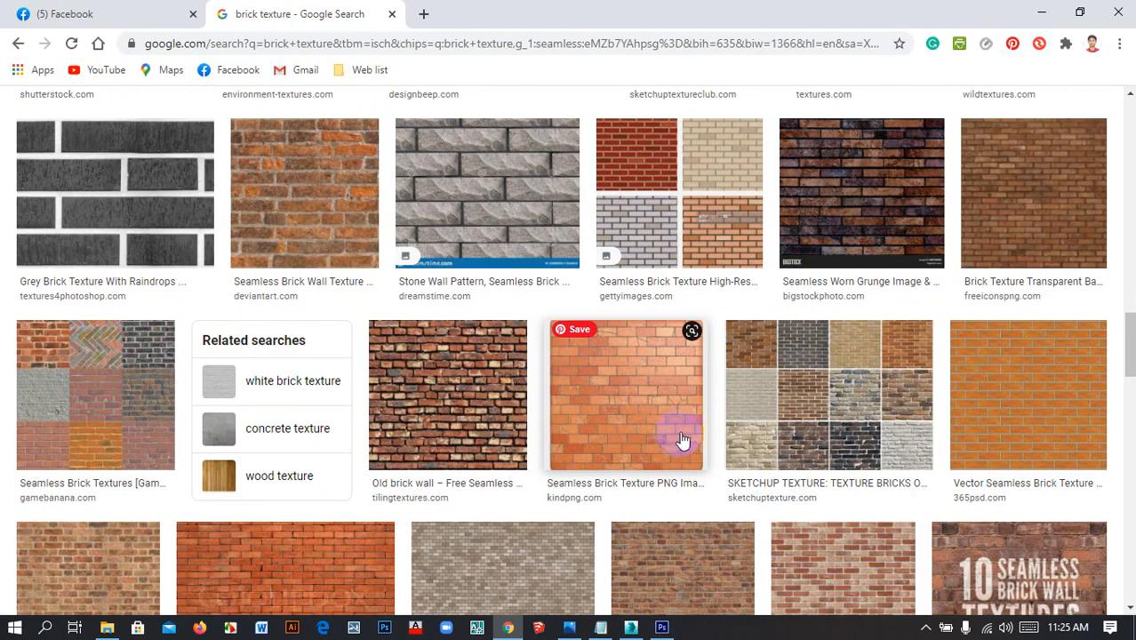
scroll(685, 431, up, 12)
Preview the Pinterest seamless brick wall tiles texture and check its related images
click(190, 346)
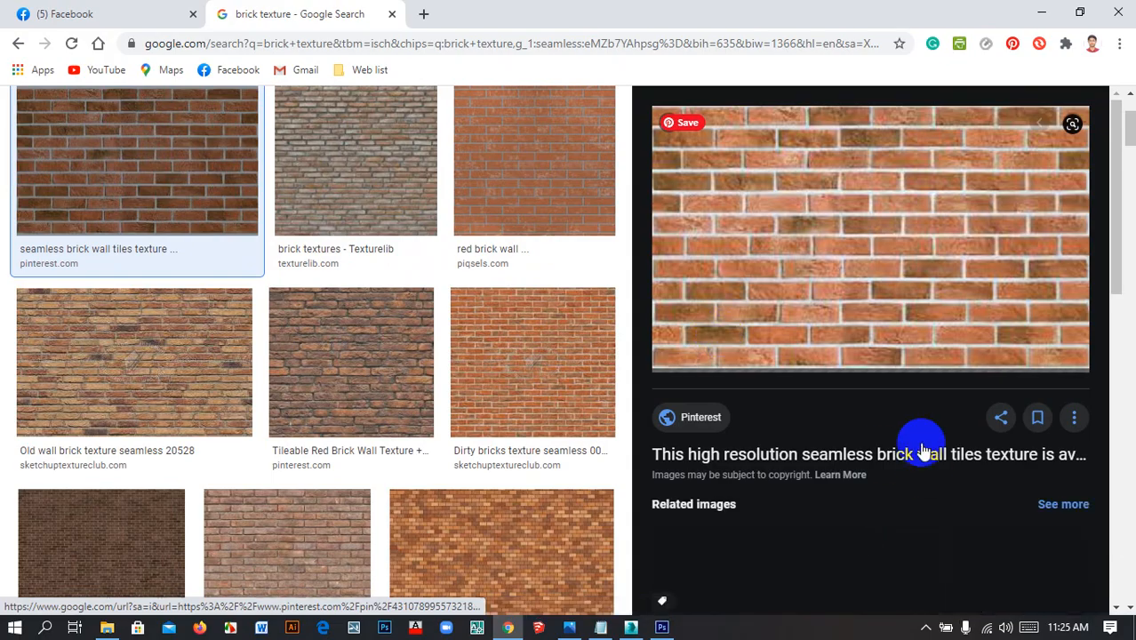
scroll(920, 439, down, 3)
scroll(924, 434, up, 2)
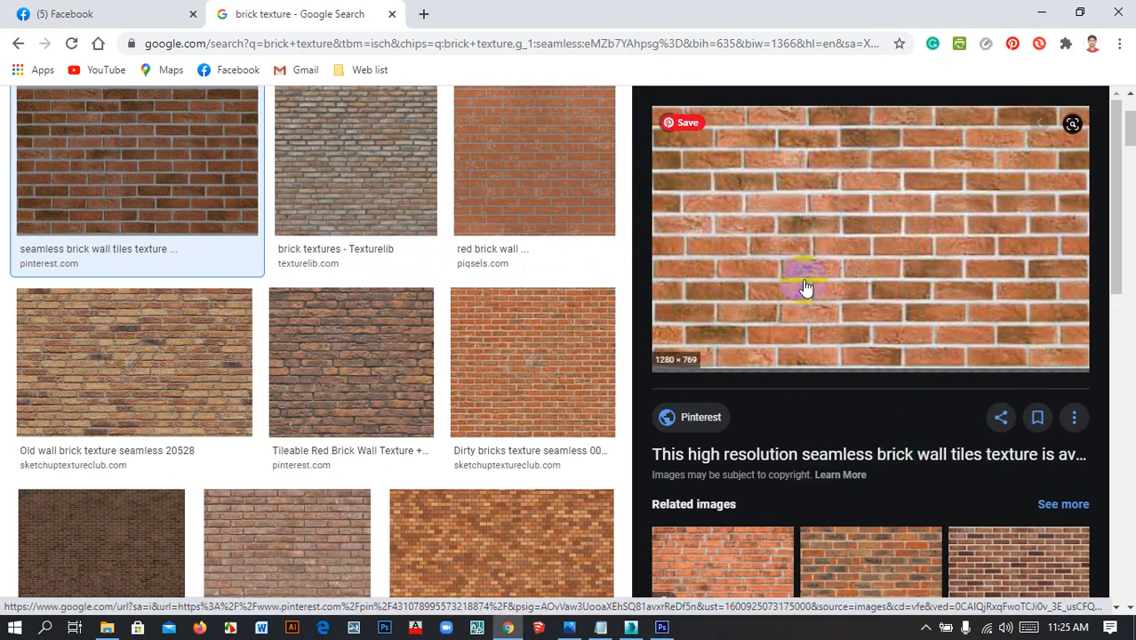
scroll(803, 285, down, 2)
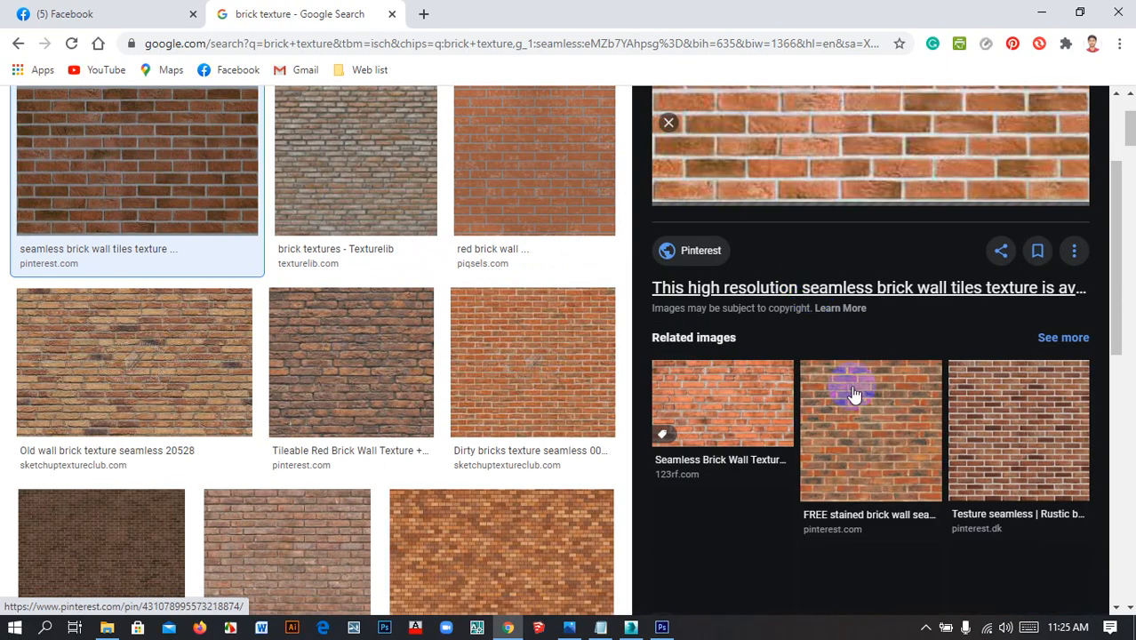
scroll(909, 478, up, 2)
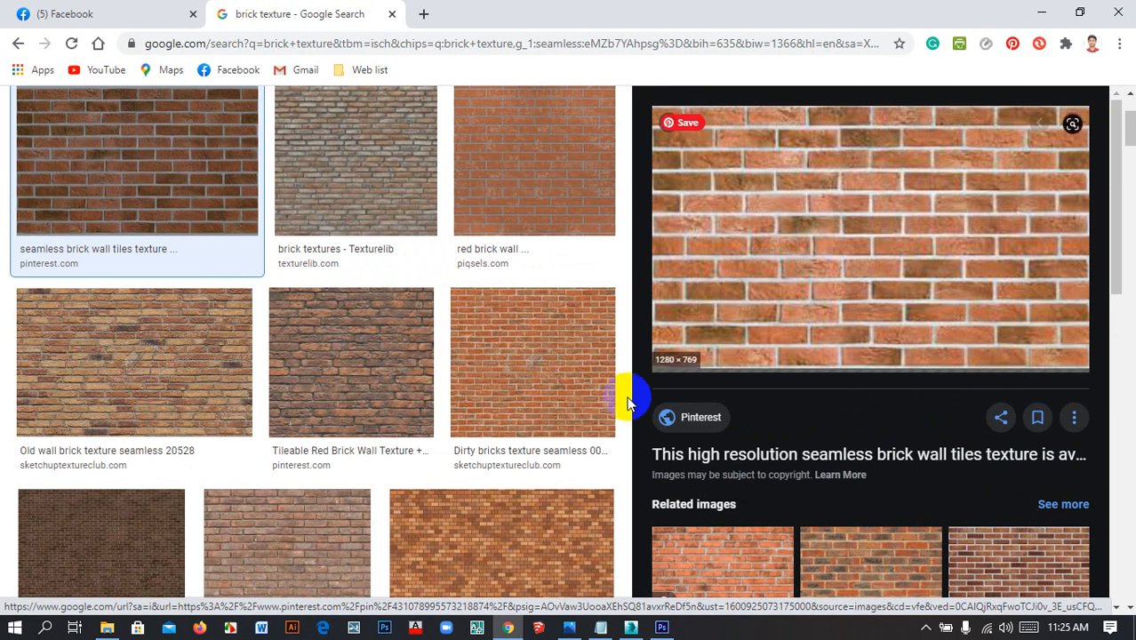
Switch back to 3ds Max and select the pivot door that opens onto the roof terrace
click(508, 628)
scroll(506, 424, down, 5)
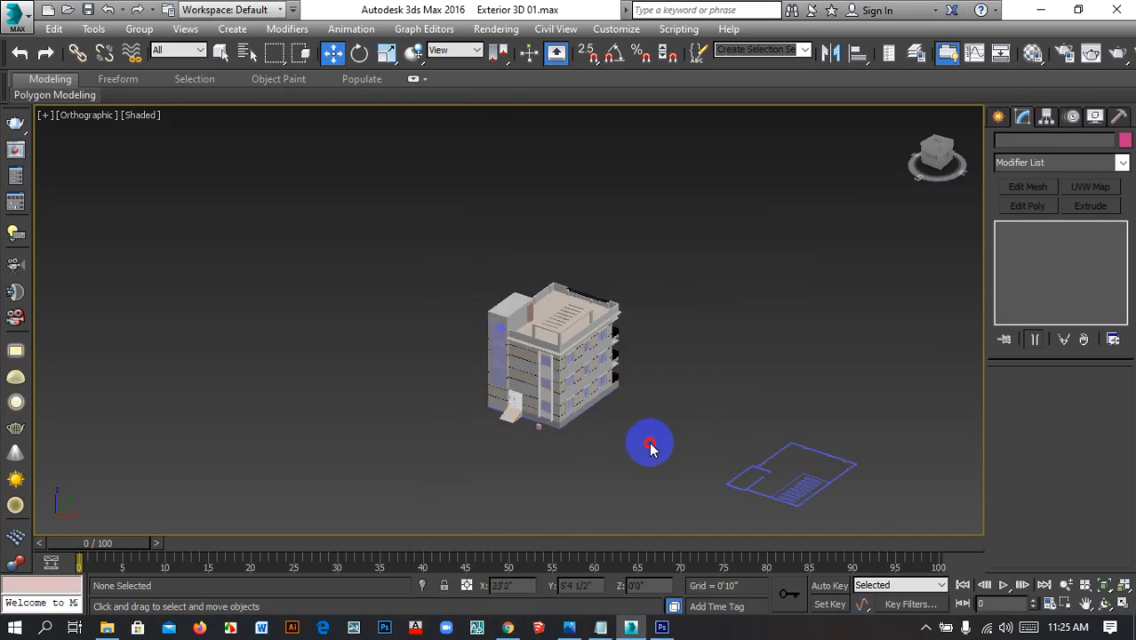
scroll(556, 449, up, 6)
middle_drag(649, 439, 632, 481)
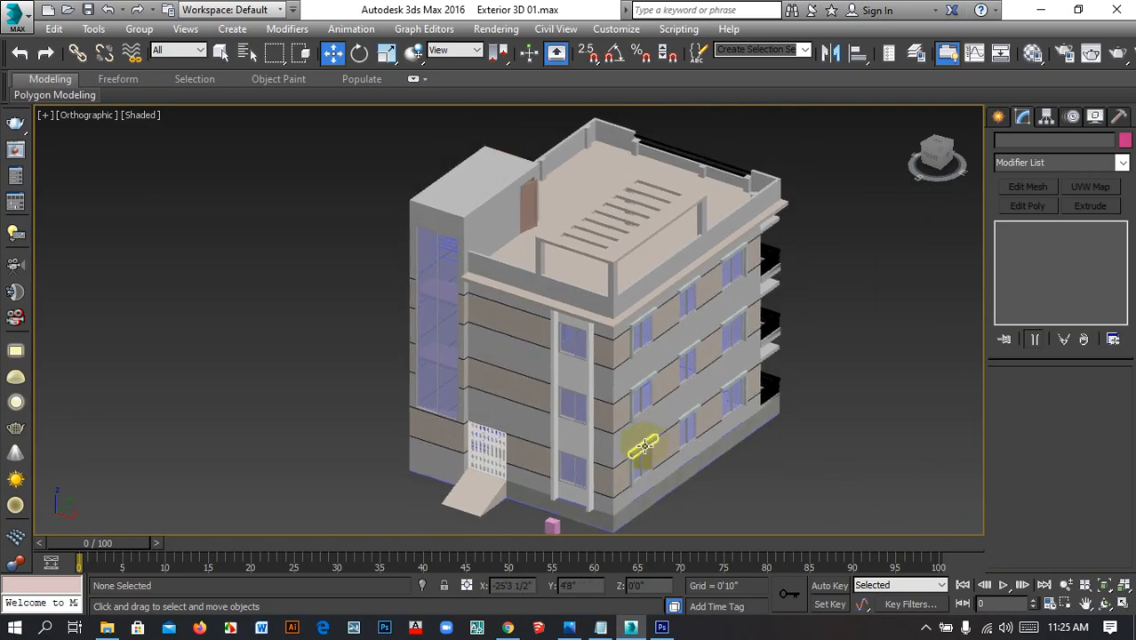
scroll(588, 223, up, 10)
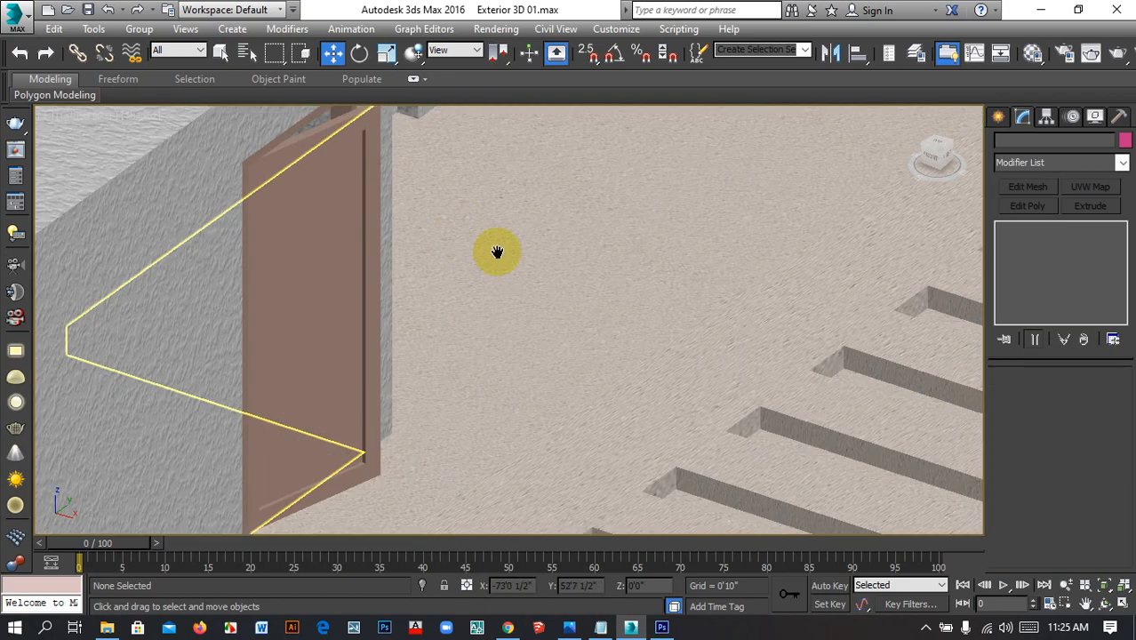
click(354, 265)
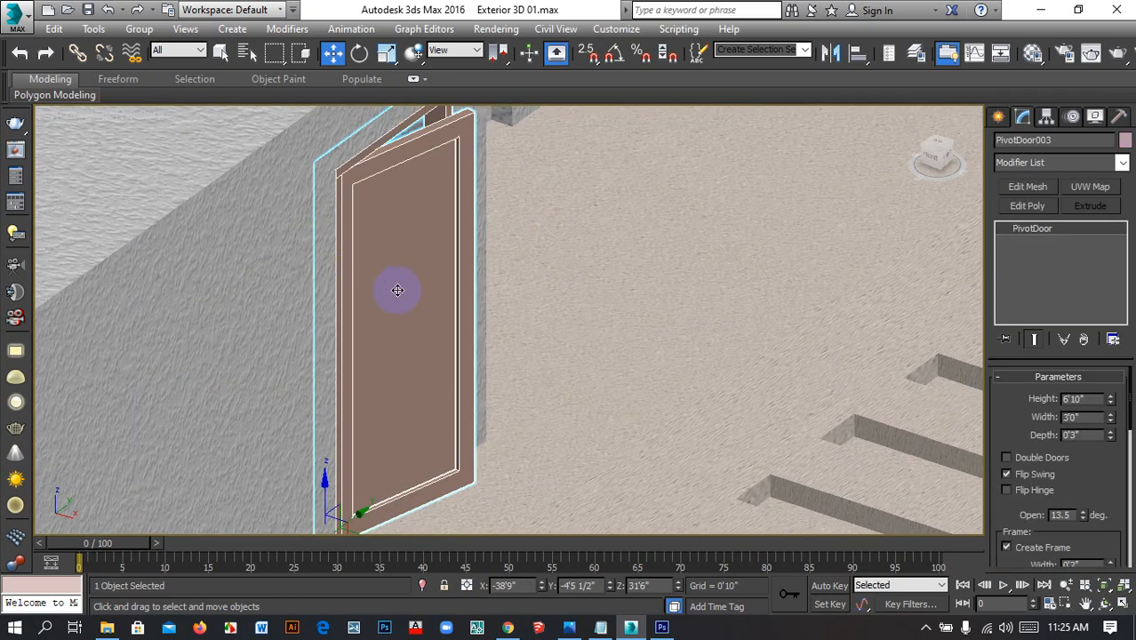
key(n)
key(n)
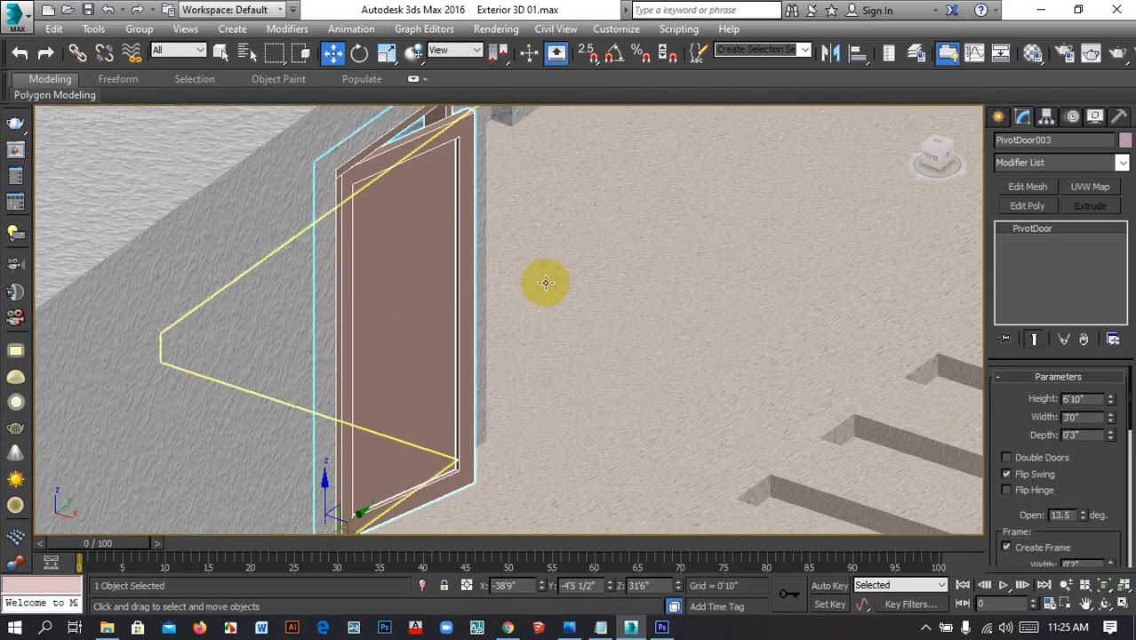
Bring up the Material Editor, close the enlarged Door sample preview and move the editor clear of the rooftop door
key(m)
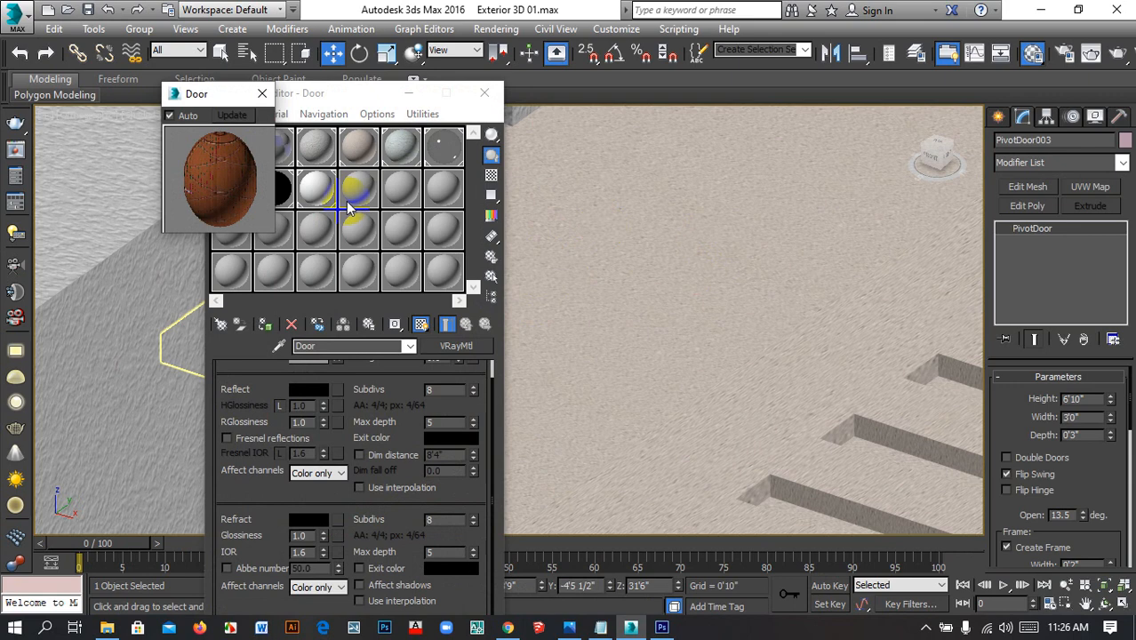
drag(229, 96, 748, 74)
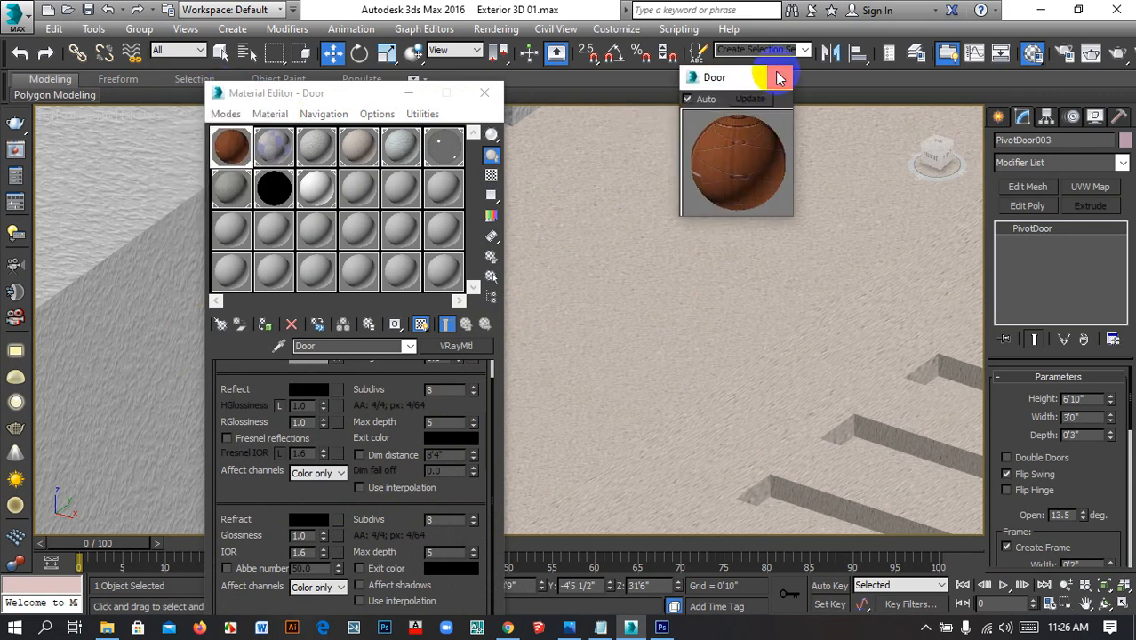
click(779, 74)
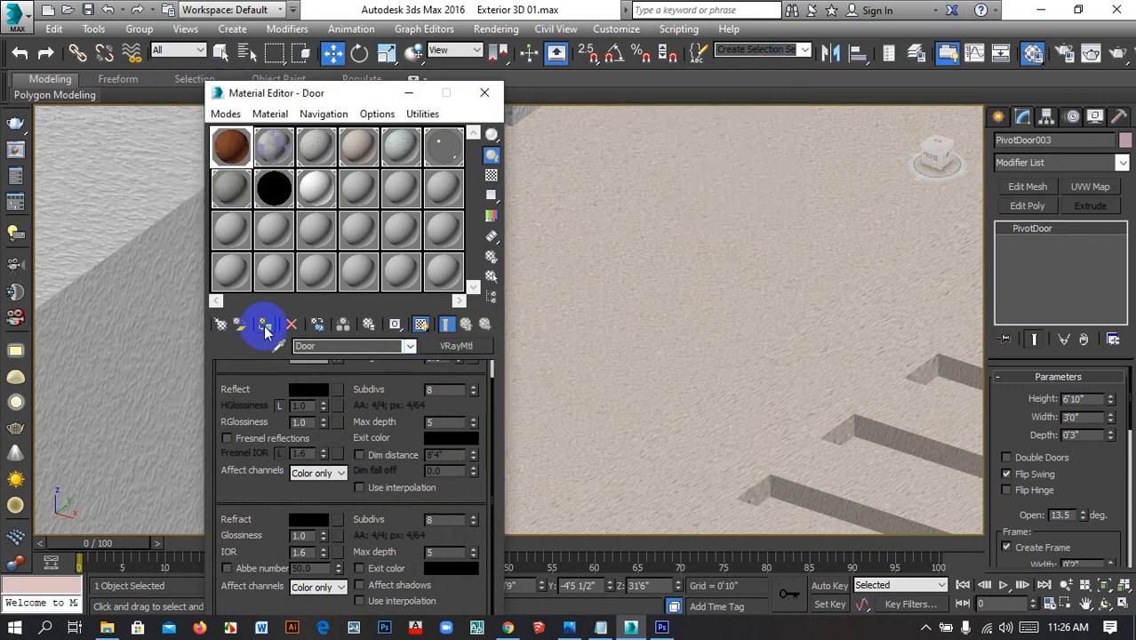
drag(339, 104, 755, 128)
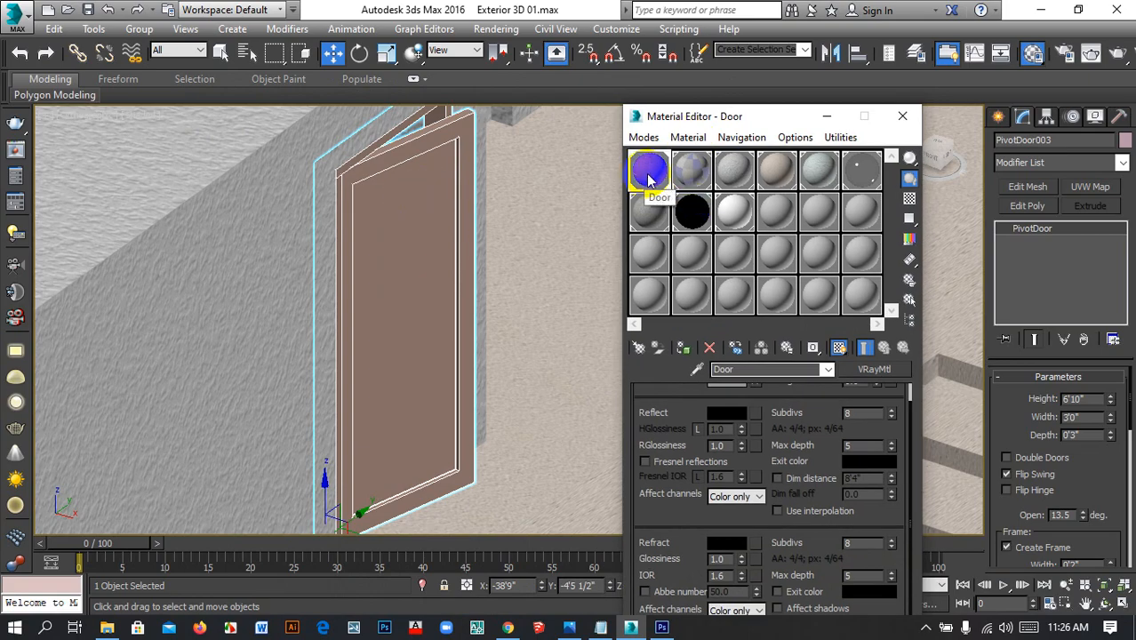
Add a UVW Map modifier to the rooftop door, close the Material Editor and inspect the door's texture up close
click(1090, 187)
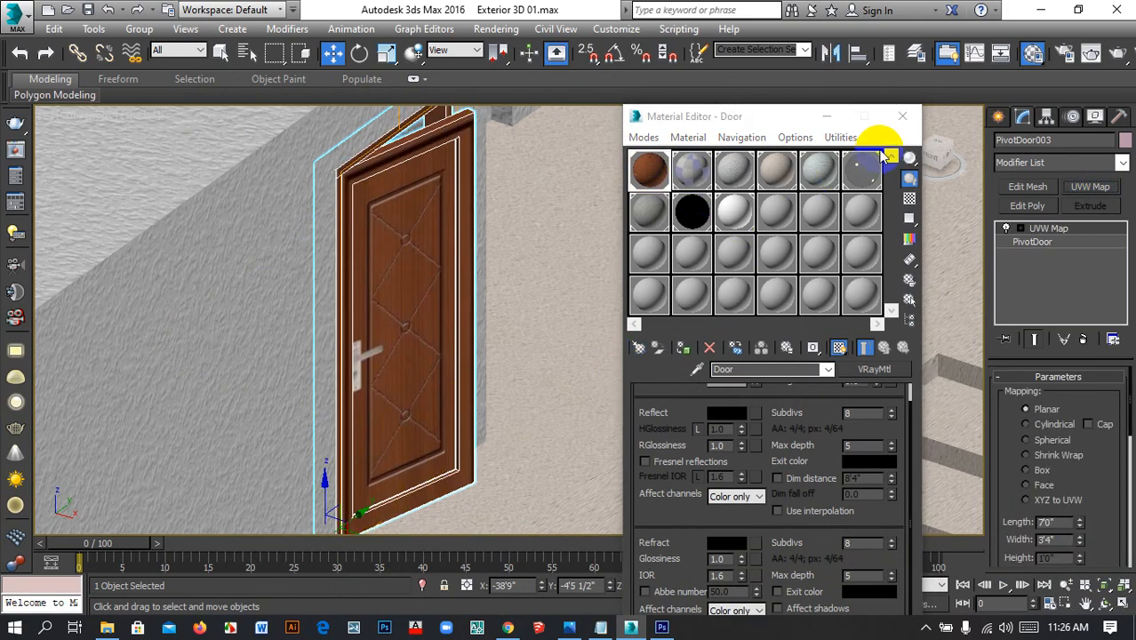
click(901, 117)
scroll(540, 332, down, 3)
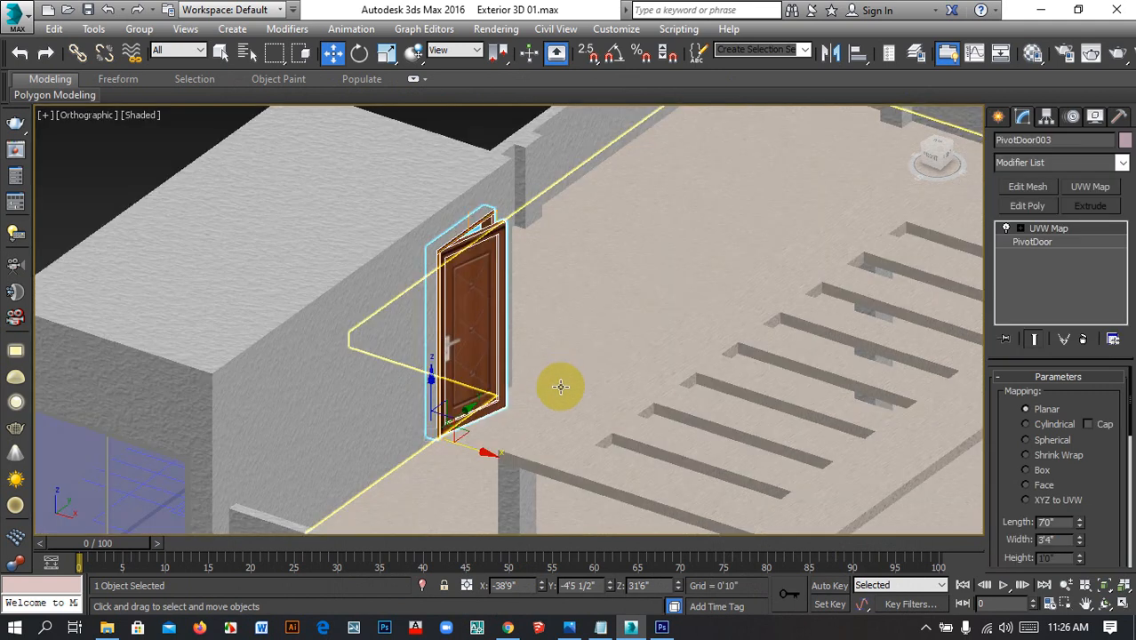
alt+middle_drag(527, 377, 459, 335)
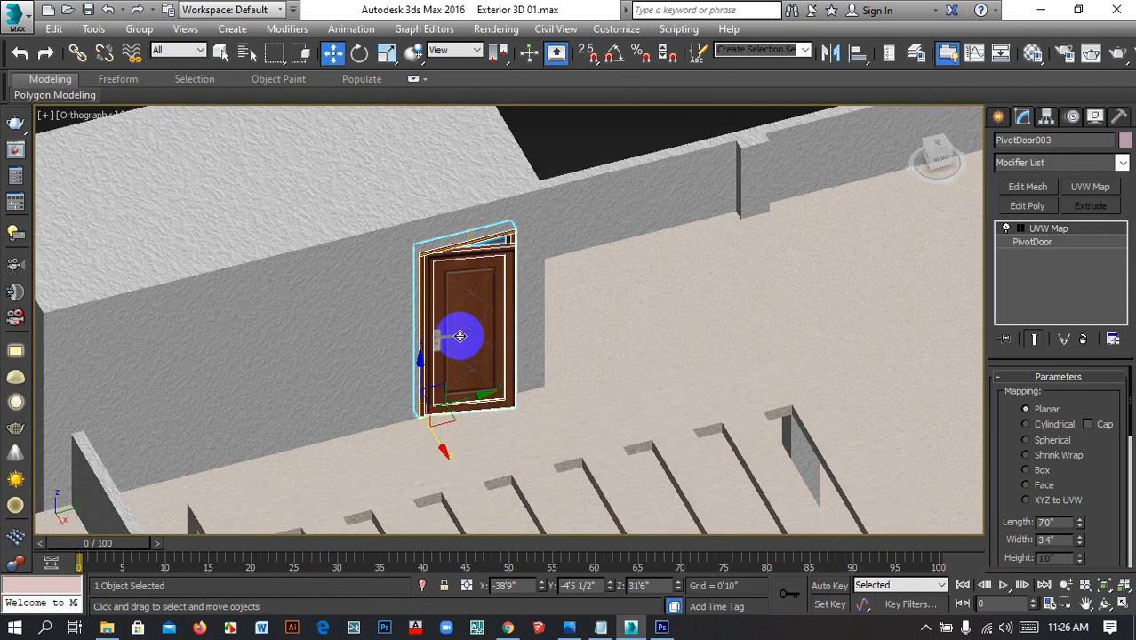
scroll(487, 337, up, 2)
alt+middle_drag(457, 399, 487, 333)
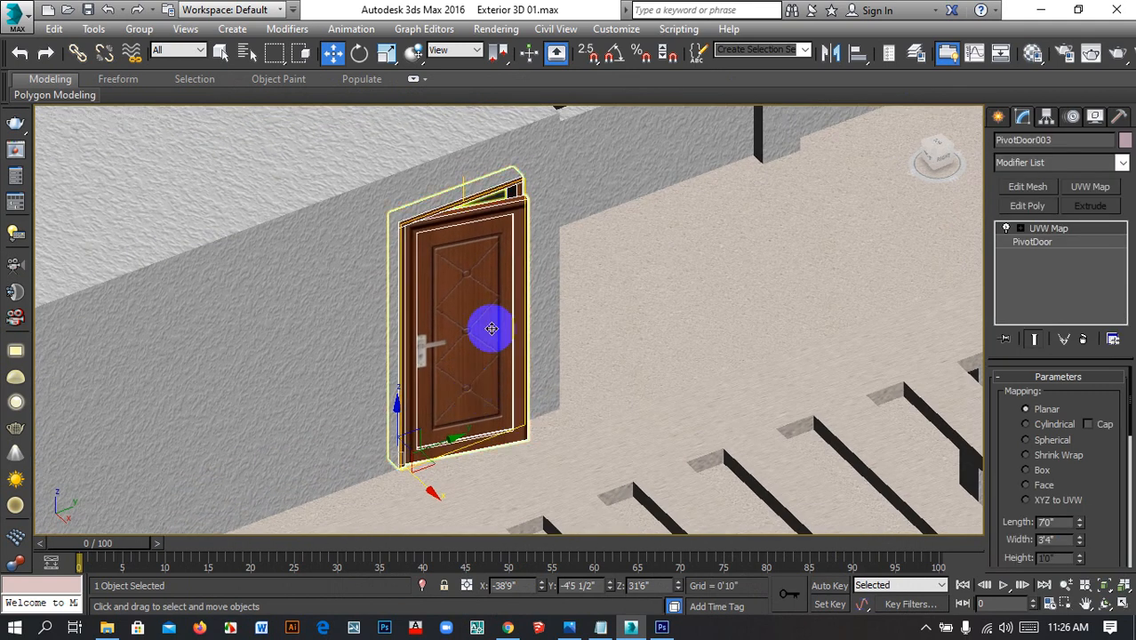
Switch the UVW Map projection of the rooftop door from Planar to Box mapping
middle_drag(444, 413, 416, 437)
middle_drag(461, 372, 463, 356)
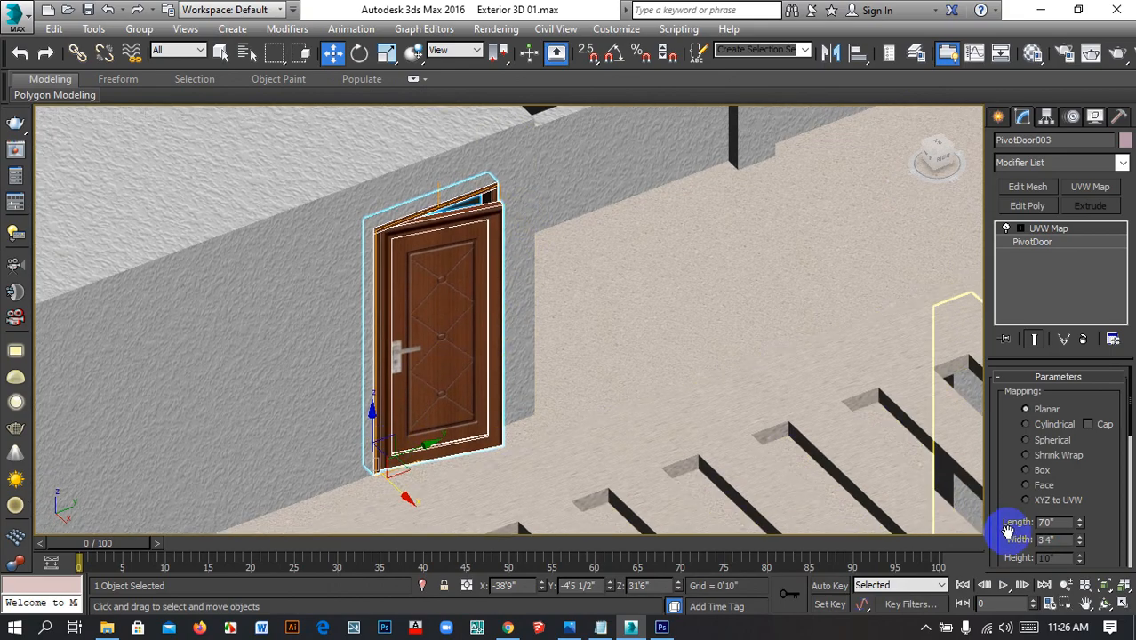
click(1028, 470)
drag(1102, 485, 1095, 412)
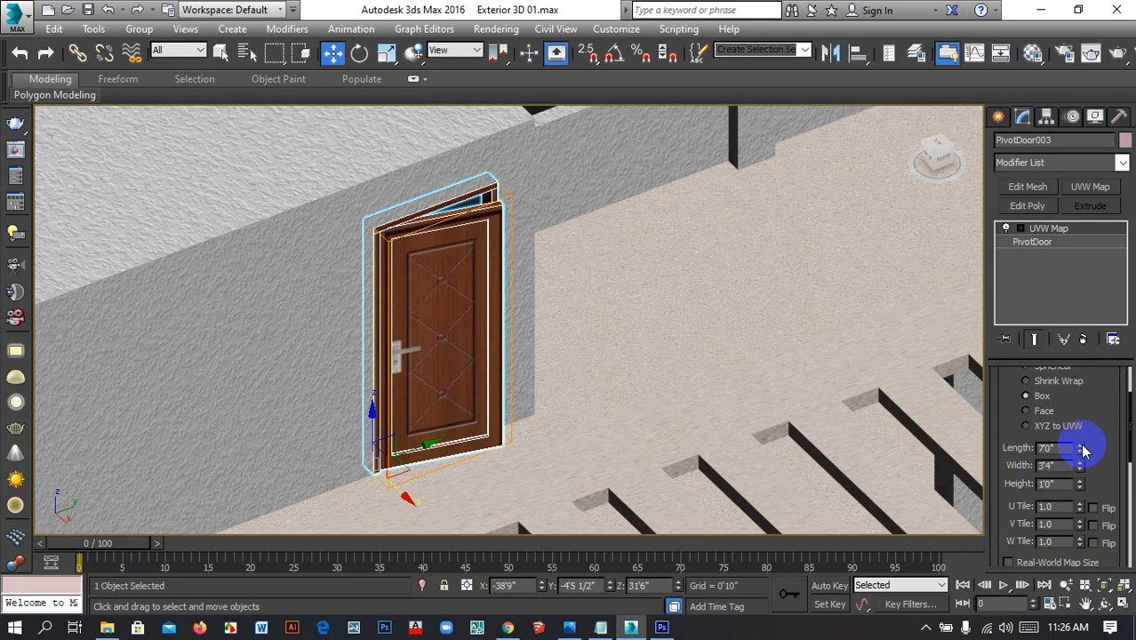
Flip the door texture by setting the Box mapping width to -2'10", matching the texture to the door's edge
drag(1081, 469, 1053, 609)
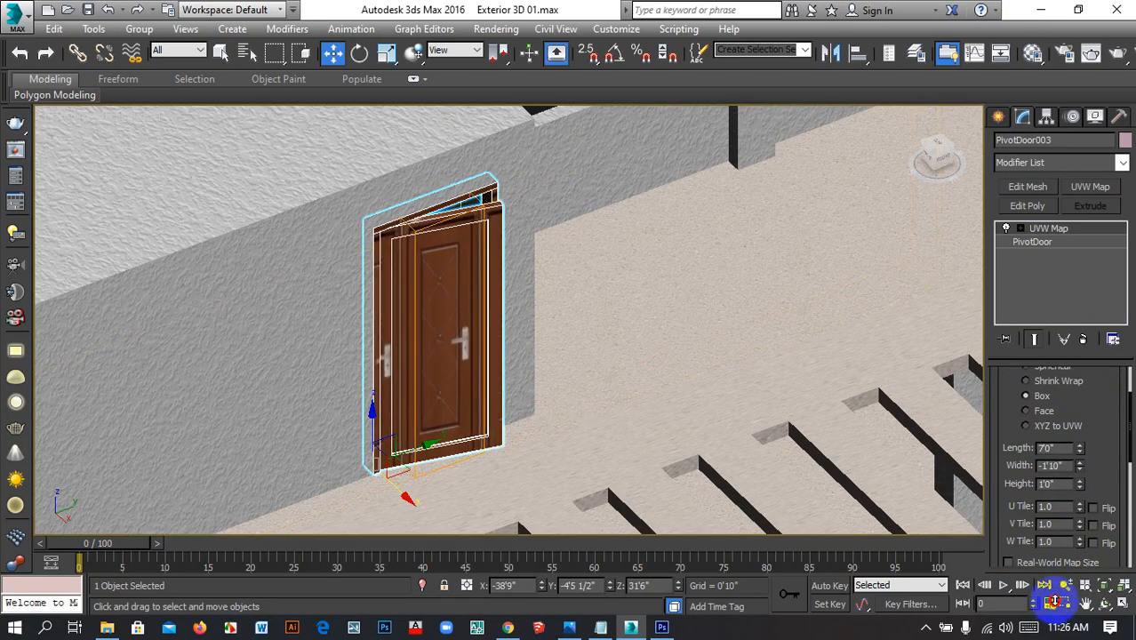
scroll(1077, 480, up, 2)
scroll(1082, 455, down, 1)
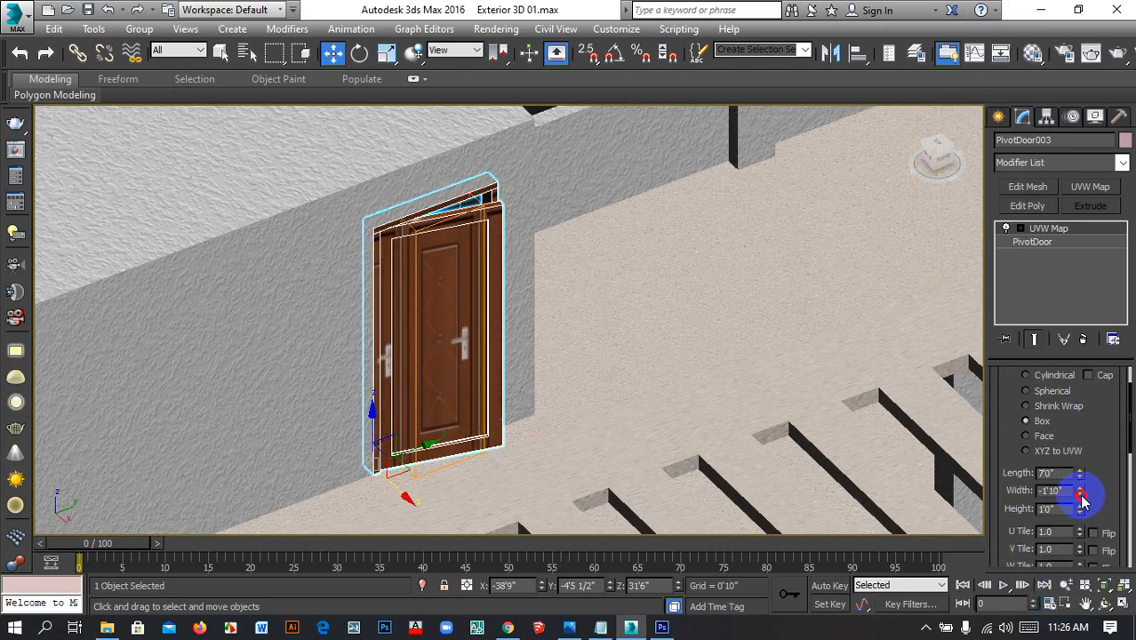
drag(1081, 502, 1081, 502)
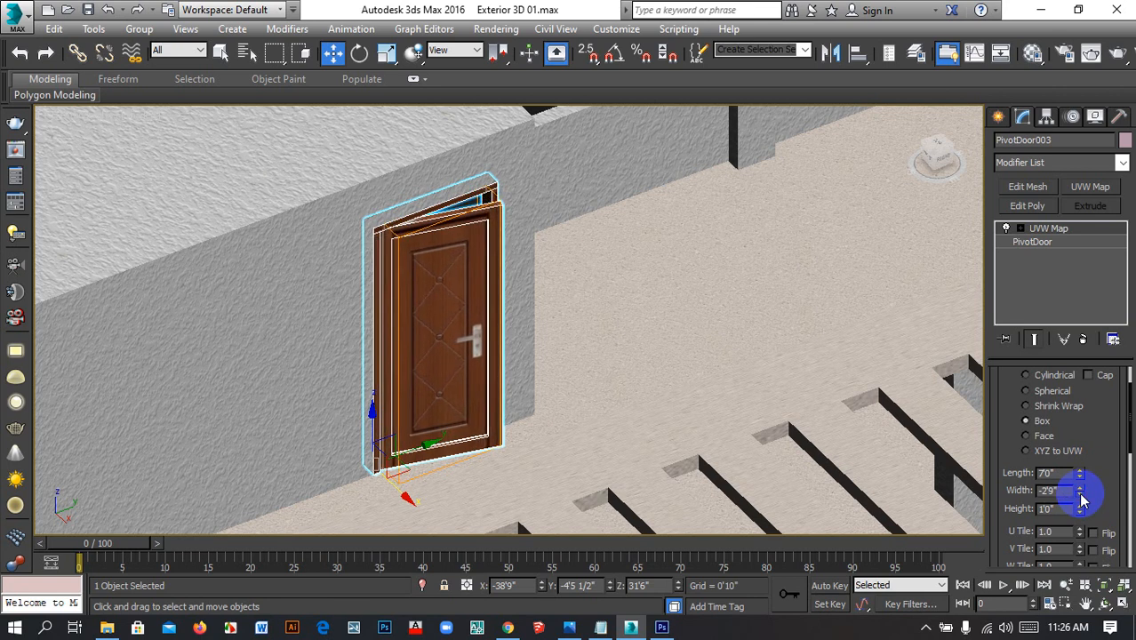
scroll(507, 224, up, 5)
scroll(492, 188, up, 5)
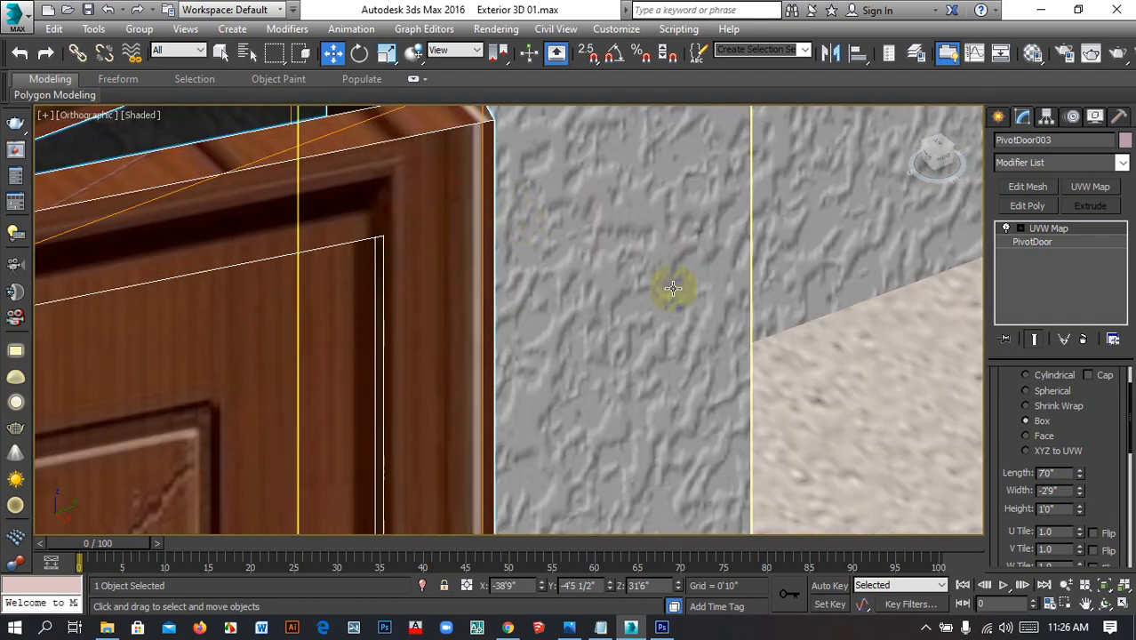
click(1083, 495)
click(1083, 495)
click(1083, 495)
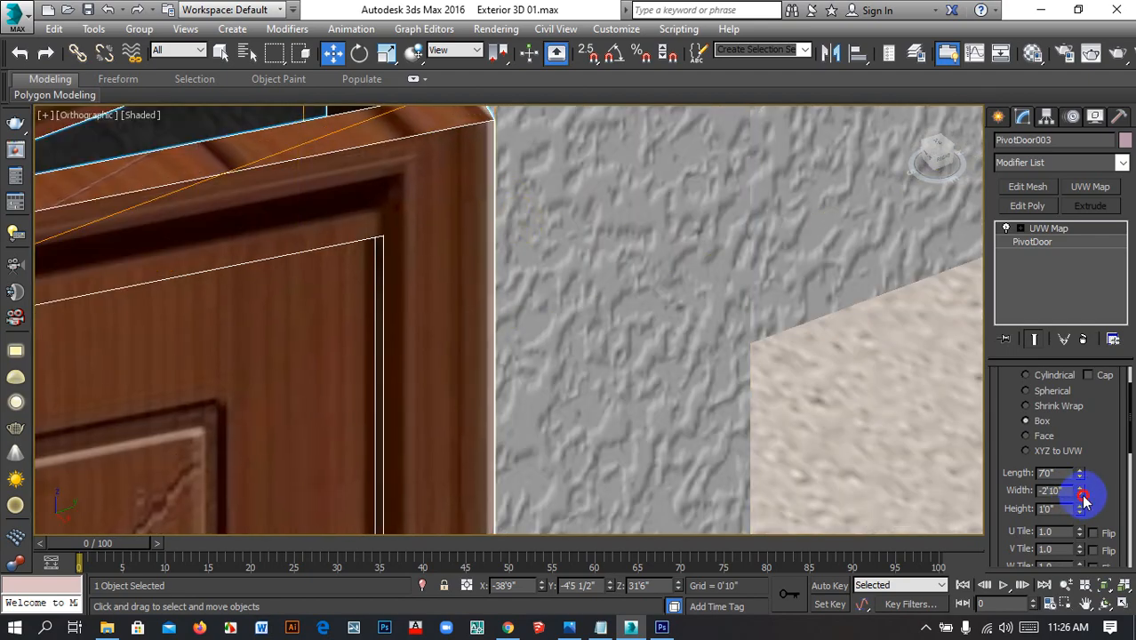
click(1082, 495)
Inspect the remapped rooftop door up close and from a distance with the door deselected
scroll(684, 387, down, 5)
middle_drag(682, 315, 648, 178)
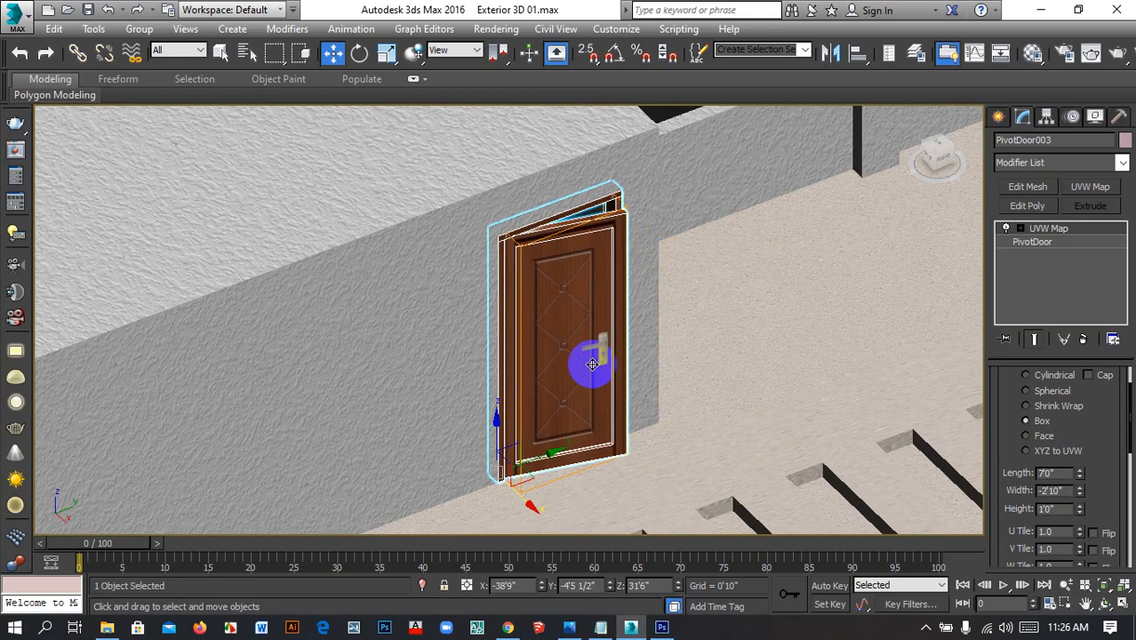
scroll(588, 362, up, 5)
middle_drag(770, 389, 739, 314)
scroll(549, 335, down, 7)
scroll(628, 292, down, 8)
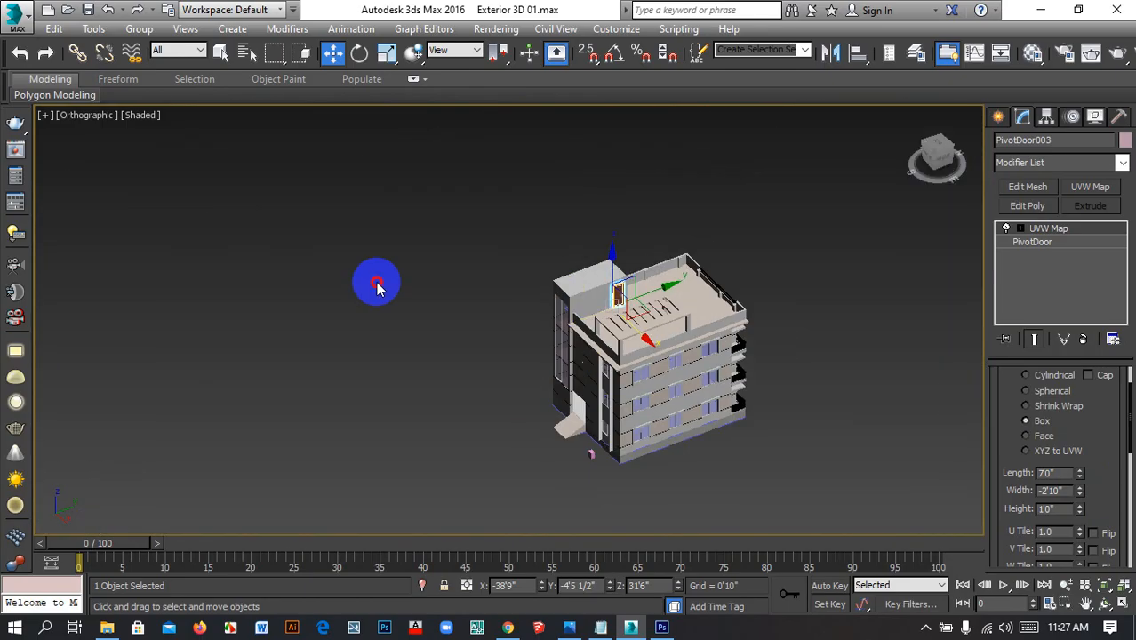
click(376, 286)
scroll(616, 294, up, 10)
middle_drag(766, 389, 628, 377)
scroll(622, 299, down, 5)
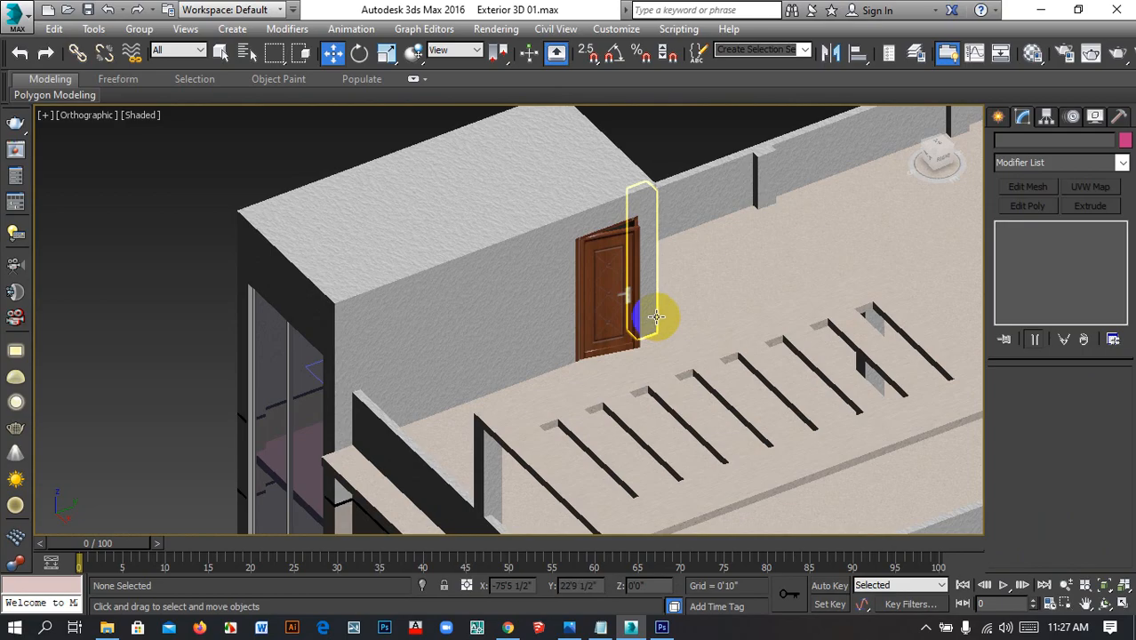
Check the cropping area of the Door material's diffuse bitmap and close the Material Editor
key(m)
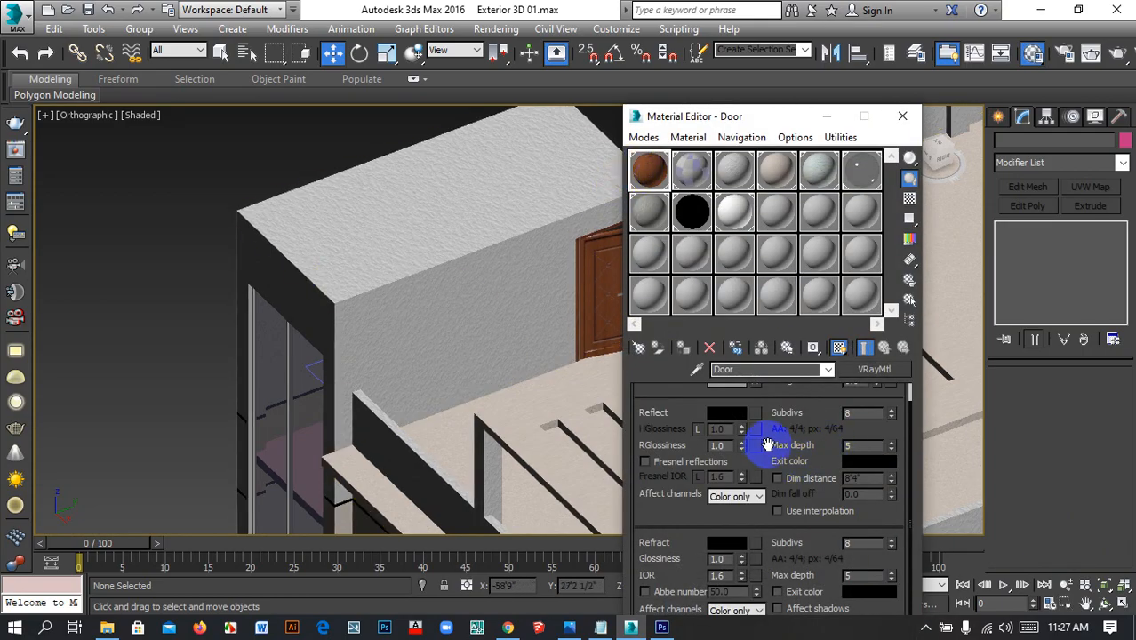
scroll(767, 443, up, 2)
click(755, 406)
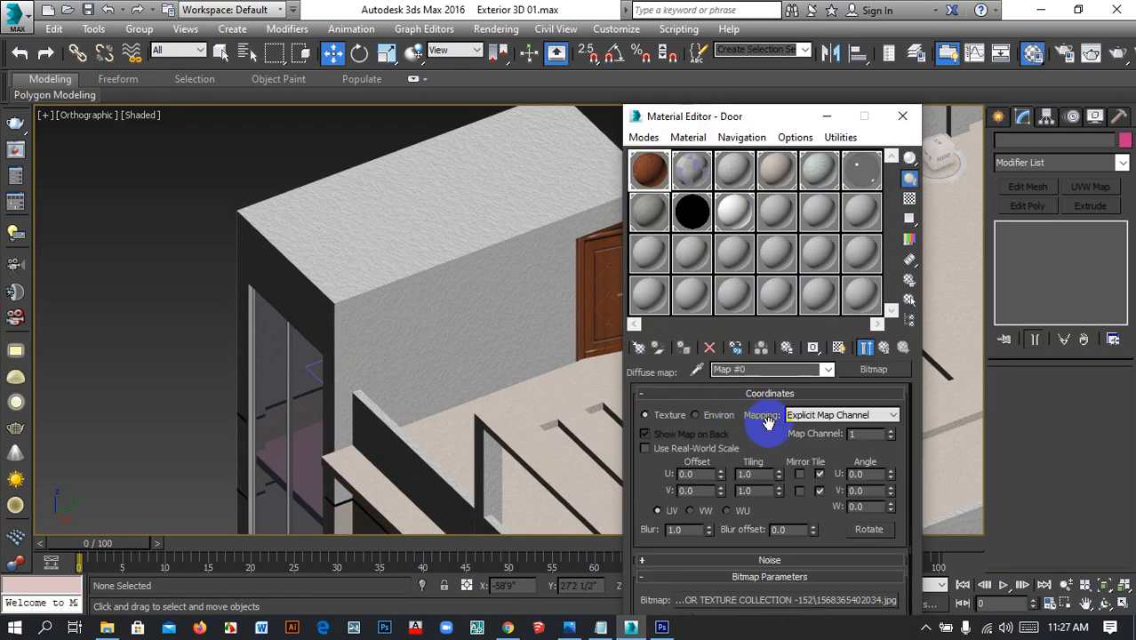
scroll(834, 418, down, 5)
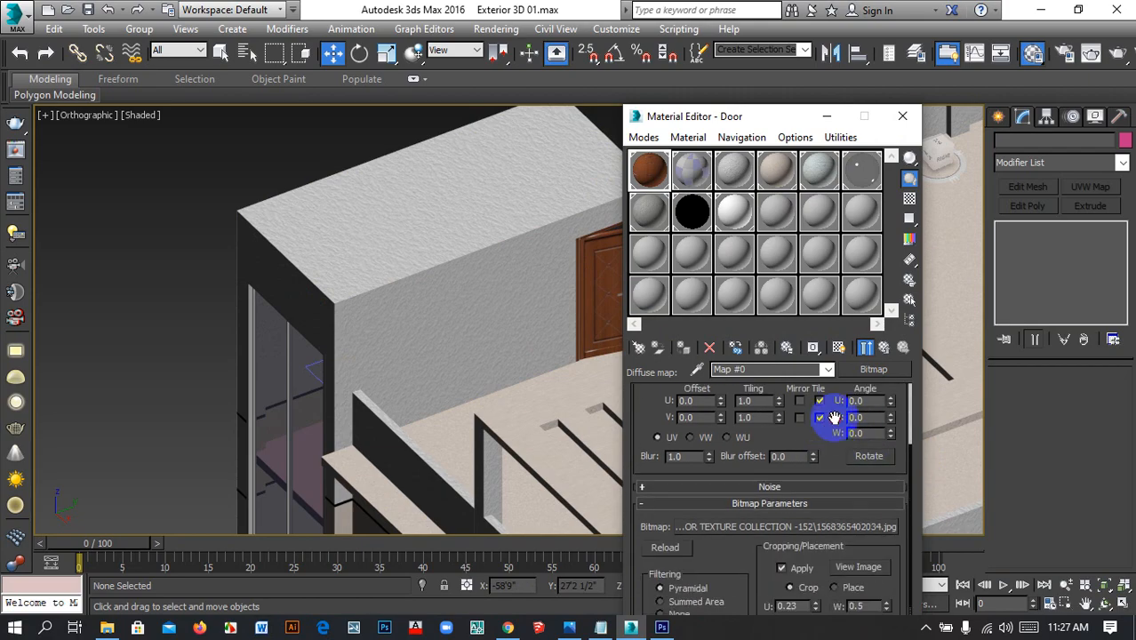
click(859, 568)
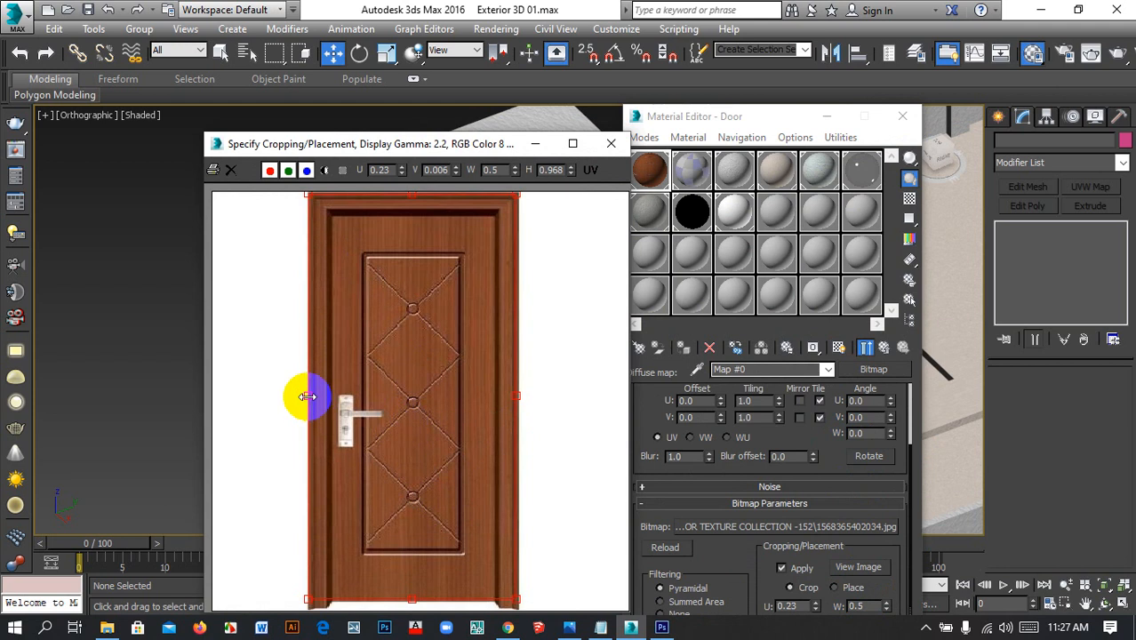
click(611, 143)
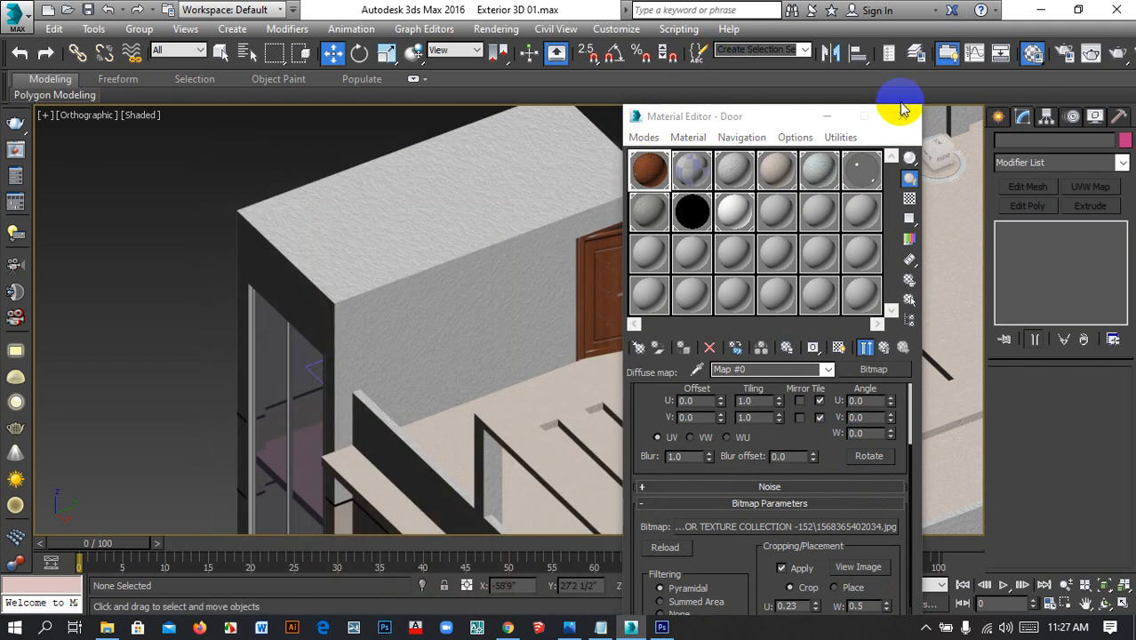
click(905, 114)
Examine the rooftop door's texture along its bottom edge, handle side and upper frame
scroll(608, 355, up, 8)
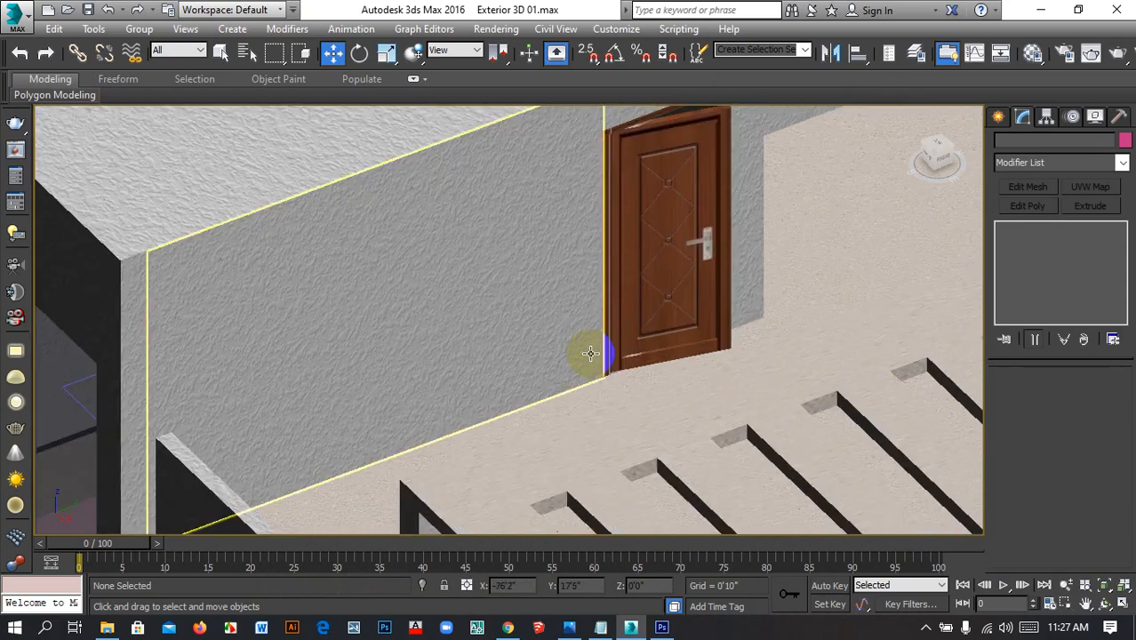
middle_drag(608, 356, 577, 360)
click(577, 360)
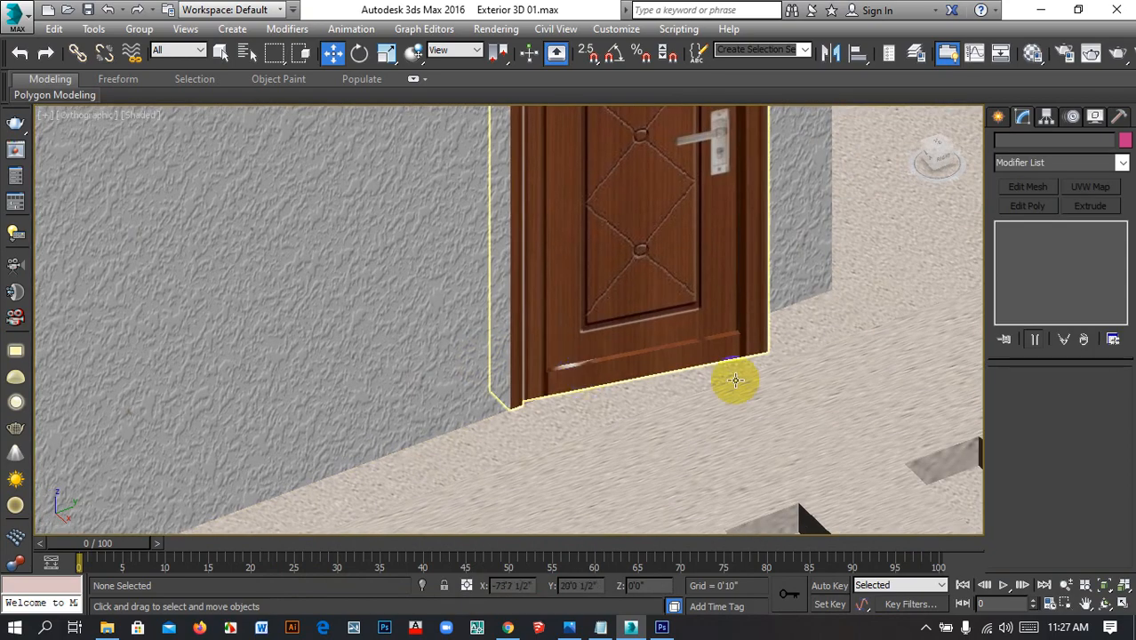
scroll(759, 363, down, 2)
middle_drag(791, 373, 693, 564)
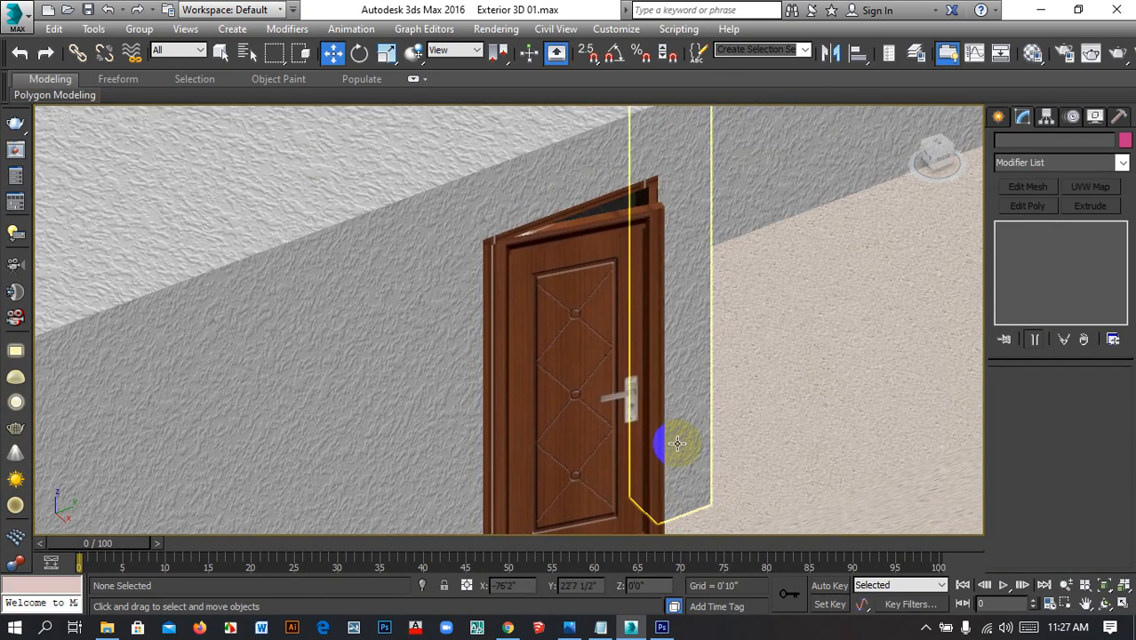
scroll(657, 347, down, 8)
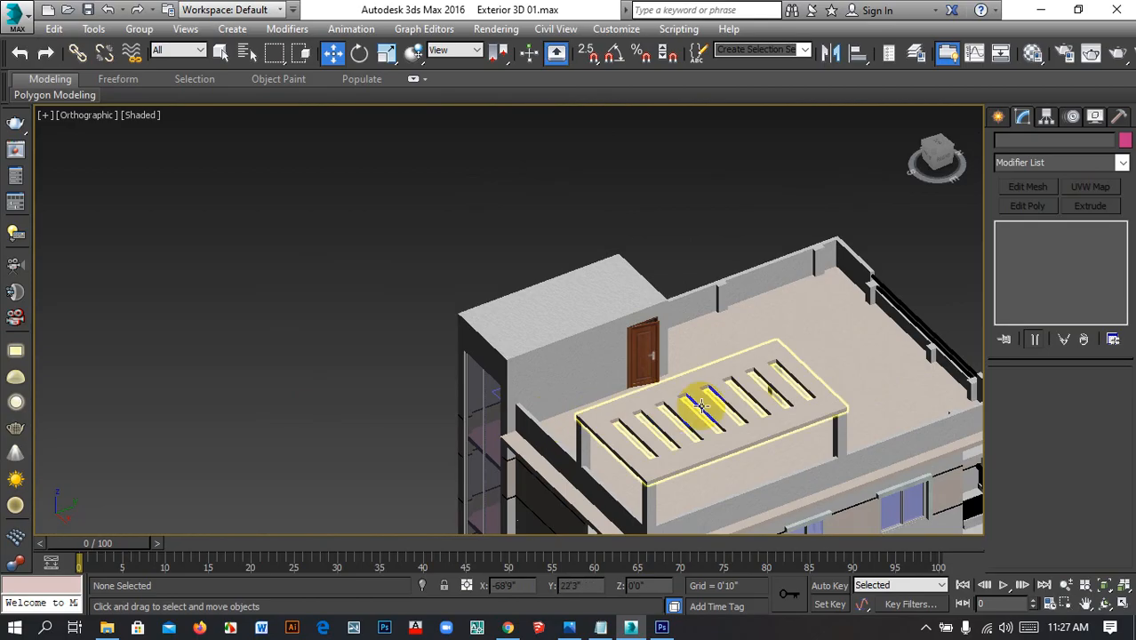
Delete the small stray box standing on the ground in front of the building beside the entrance ramp
middle_drag(700, 402, 676, 252)
alt+middle_drag(488, 362, 665, 404)
scroll(662, 289, down, 4)
alt+middle_drag(716, 350, 583, 380)
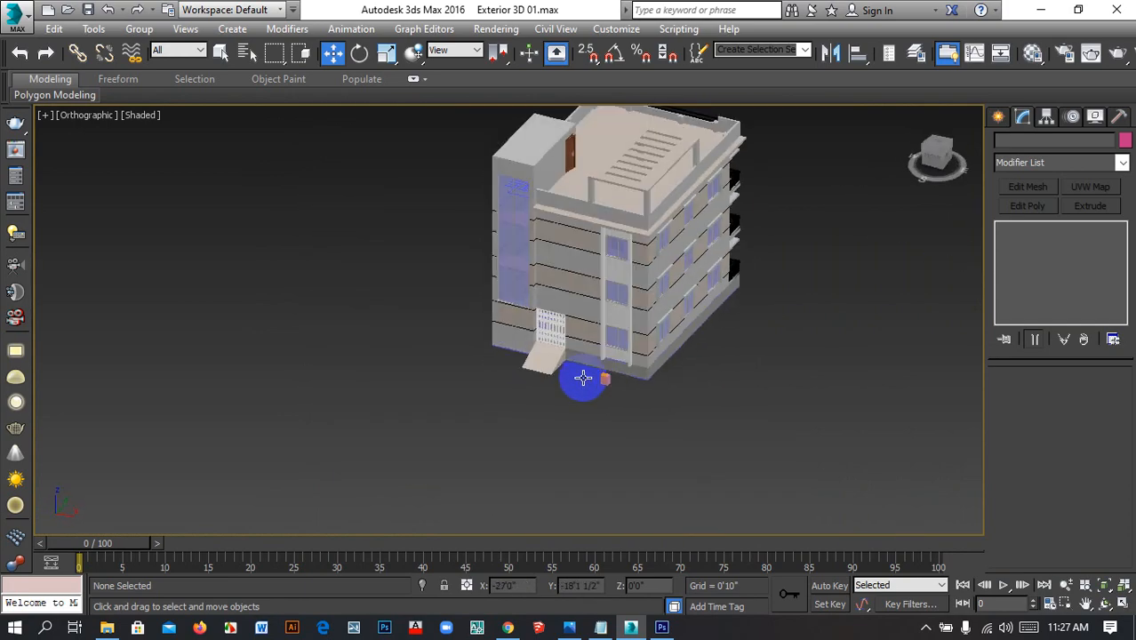
alt+middle_drag(525, 359, 584, 356)
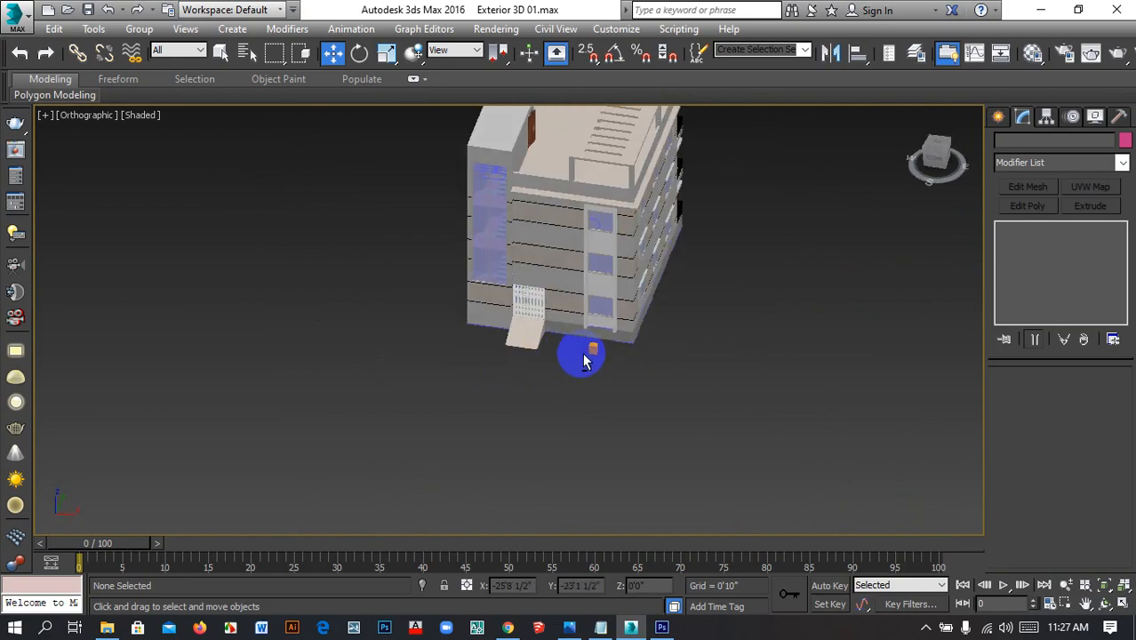
scroll(596, 350, up, 6)
alt+middle_drag(656, 359, 538, 330)
click(543, 333)
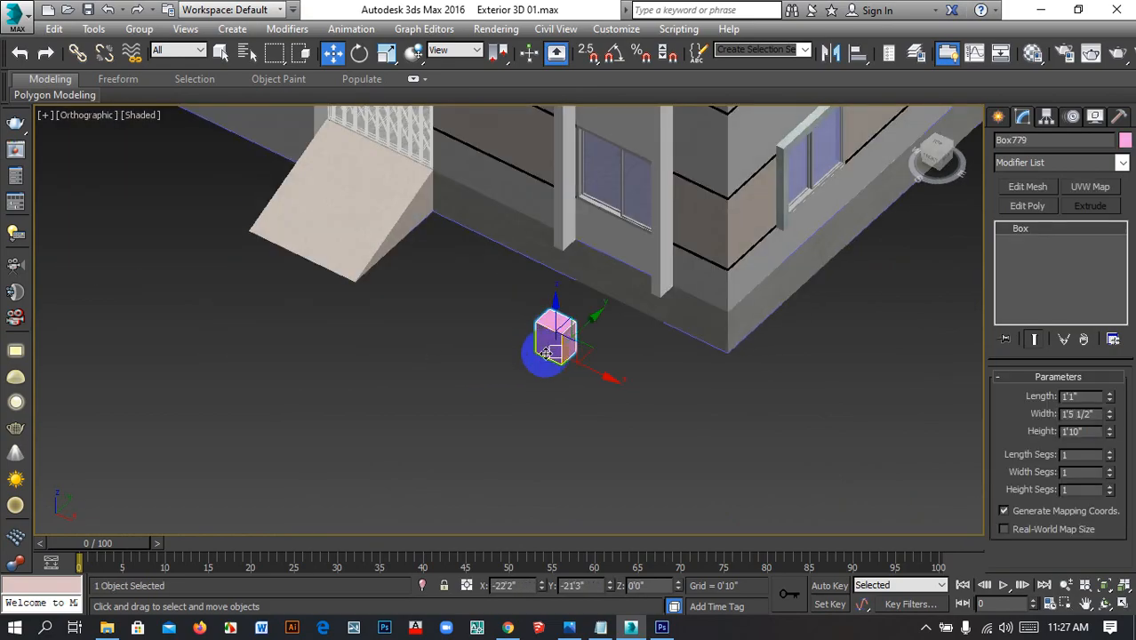
key(Delete)
scroll(566, 378, down, 6)
middle_drag(566, 382, 538, 500)
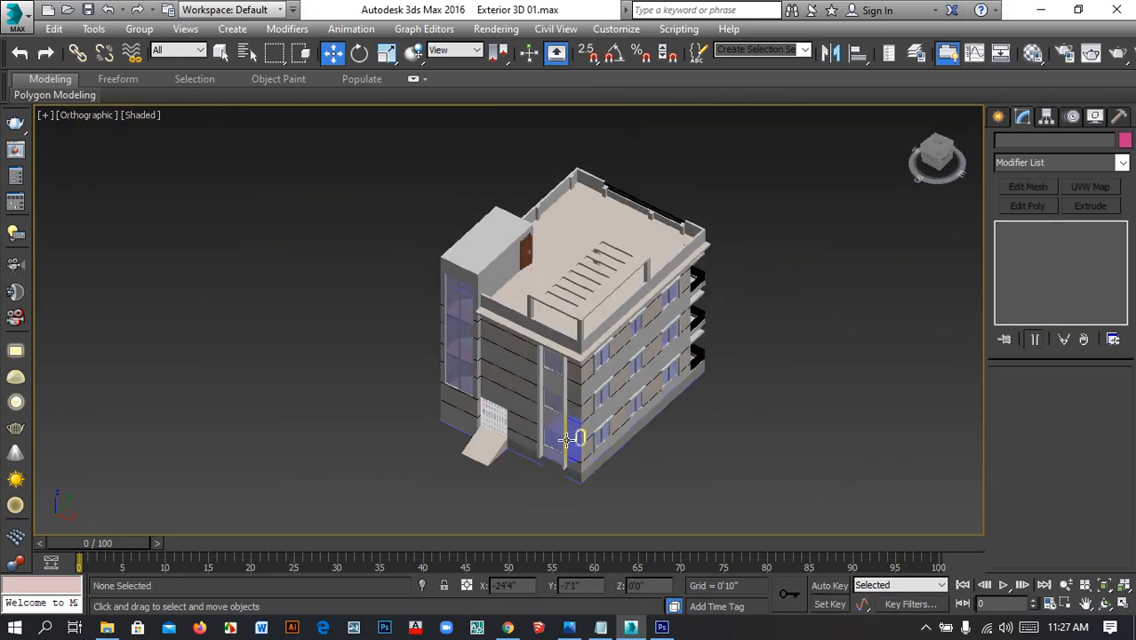
Examine the entrance ramp and the collapsible gate at the front of the building
alt+middle_drag(566, 439, 446, 393)
scroll(469, 389, up, 5)
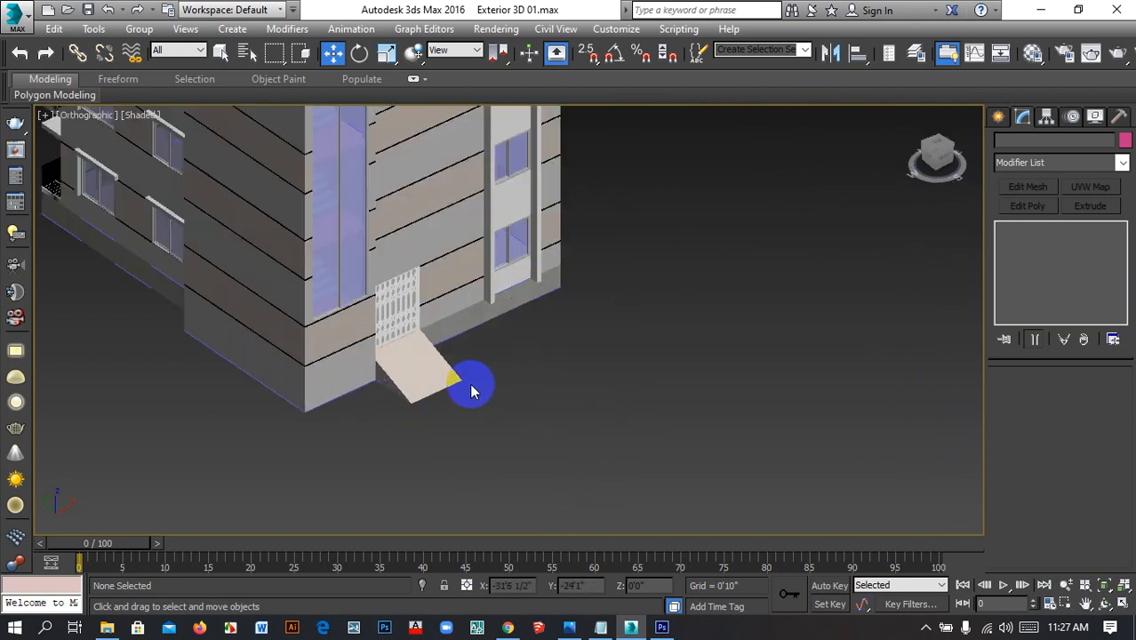
scroll(444, 426, up, 3)
scroll(537, 414, down, 6)
scroll(524, 407, up, 5)
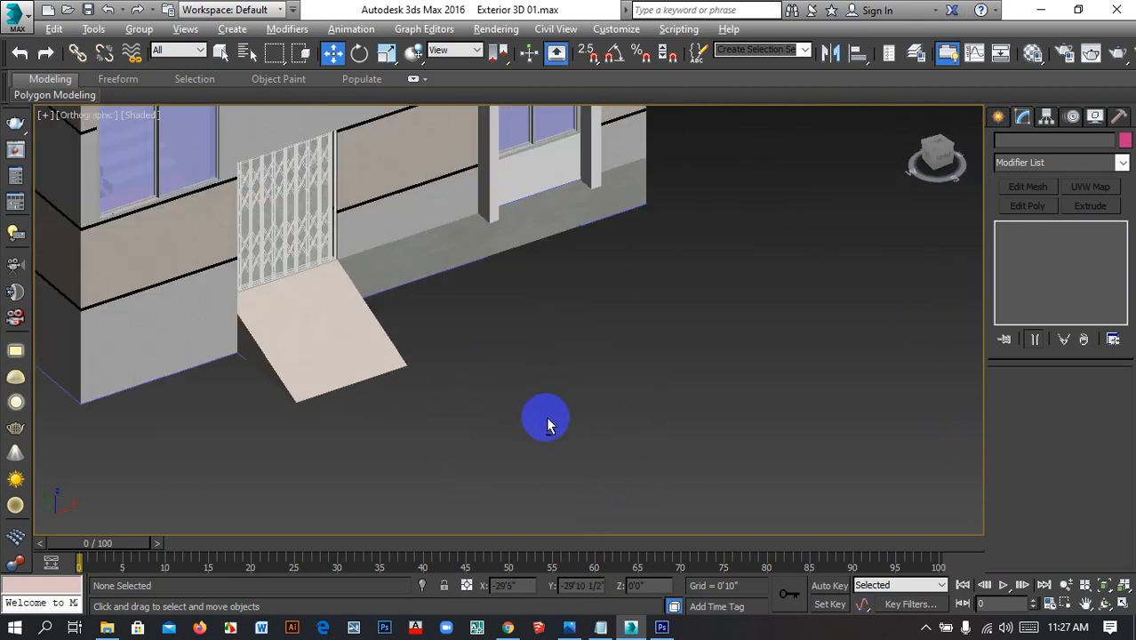
alt+middle_drag(547, 425, 476, 322)
scroll(478, 324, up, 5)
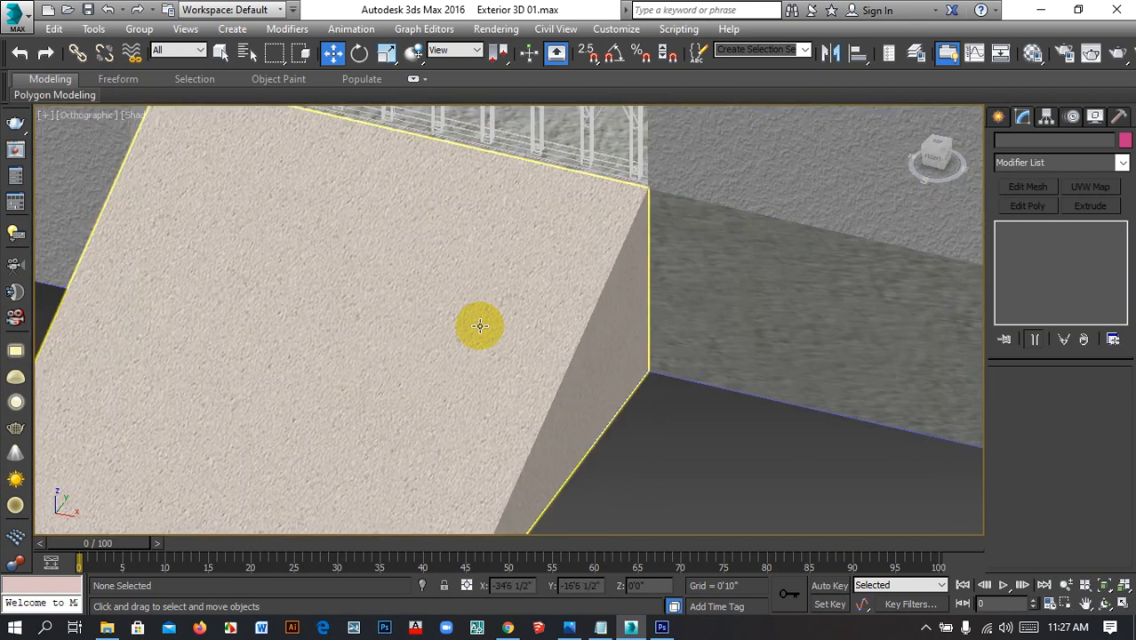
scroll(497, 307, down, 5)
alt+middle_drag(476, 368, 455, 355)
click(454, 354)
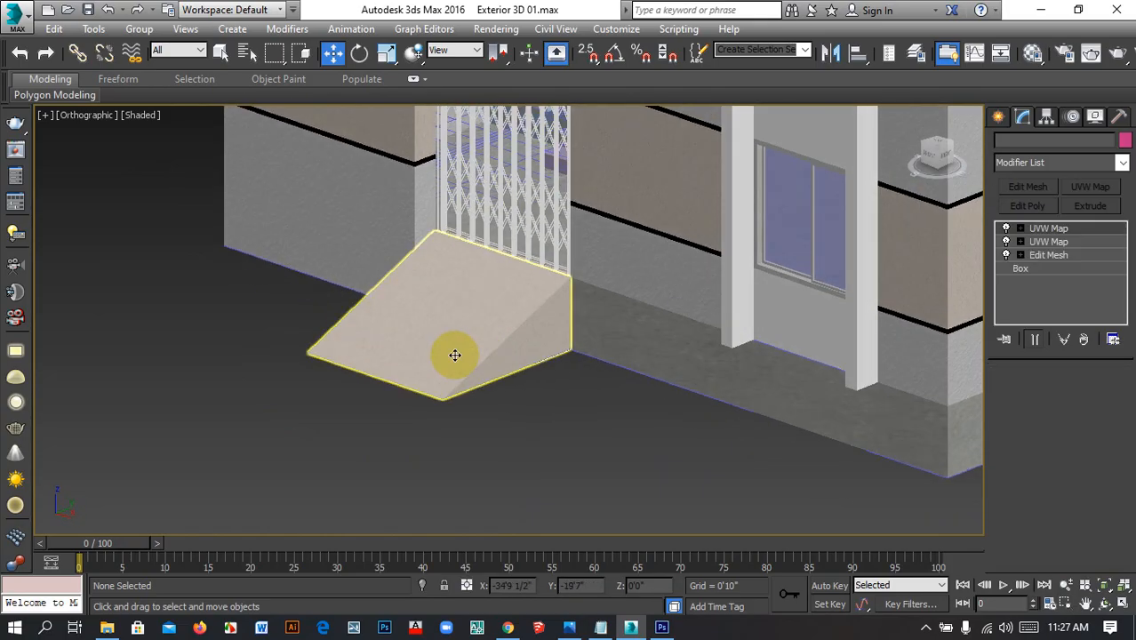
click(1050, 256)
click(1019, 401)
alt+middle_drag(569, 418, 453, 455)
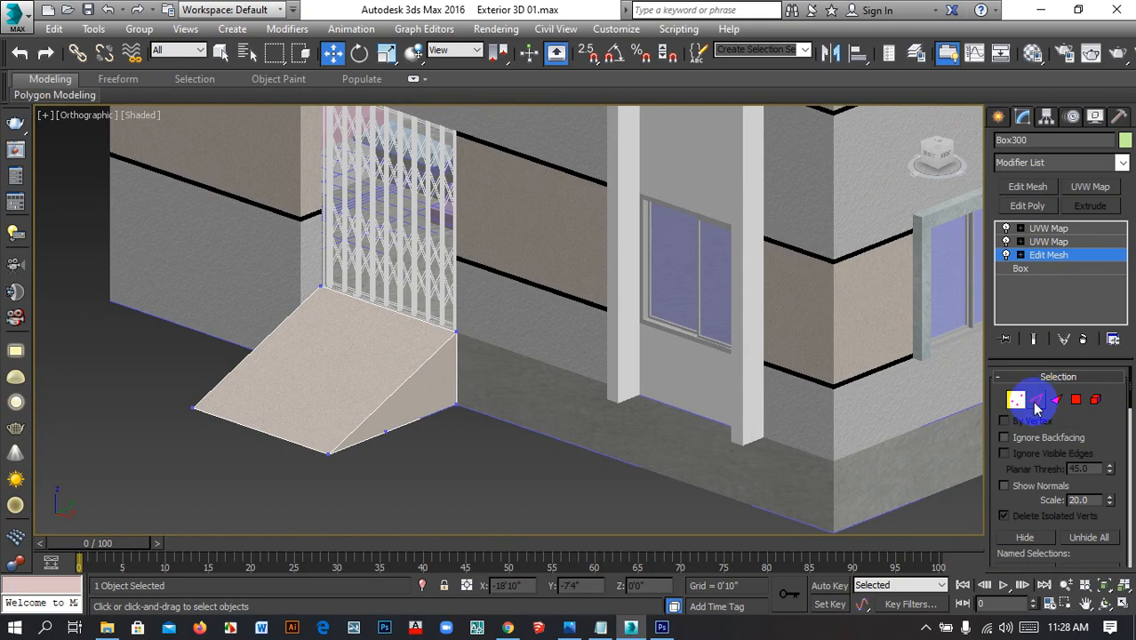
click(1036, 401)
click(315, 454)
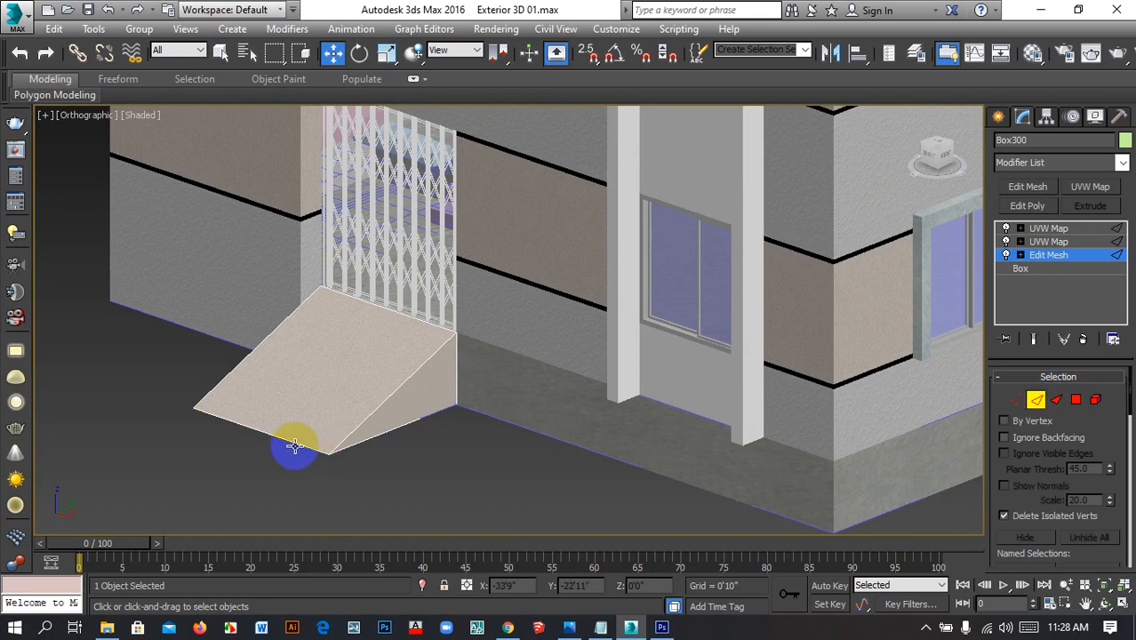
scroll(363, 464, down, 5)
scroll(478, 417, up, 2)
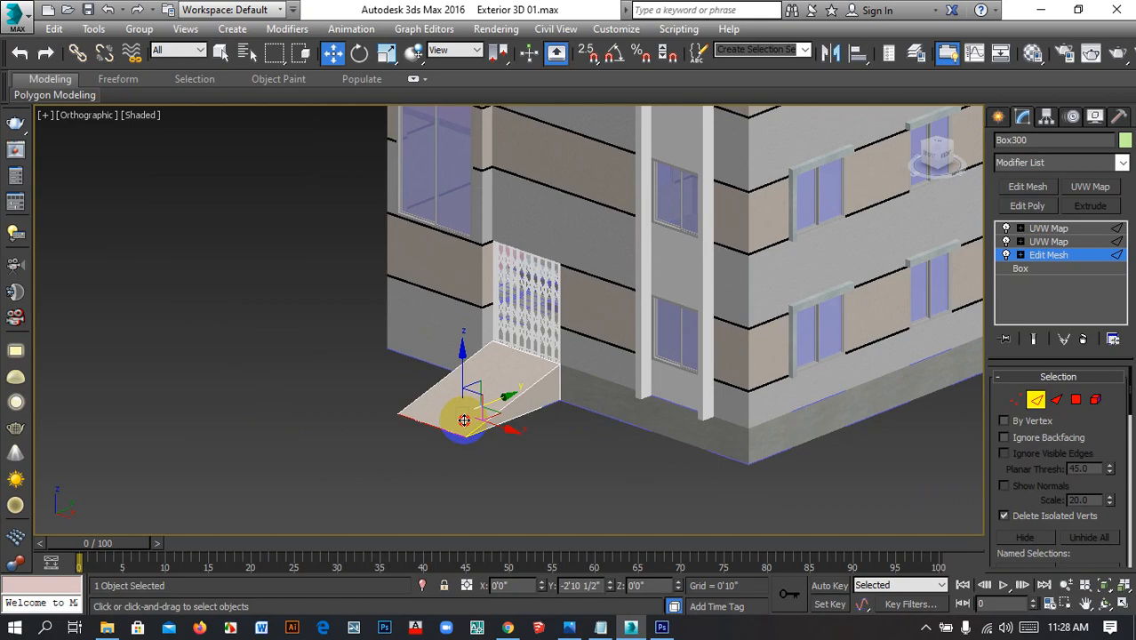
click(614, 496)
scroll(546, 421, down, 3)
alt+middle_drag(518, 431, 622, 450)
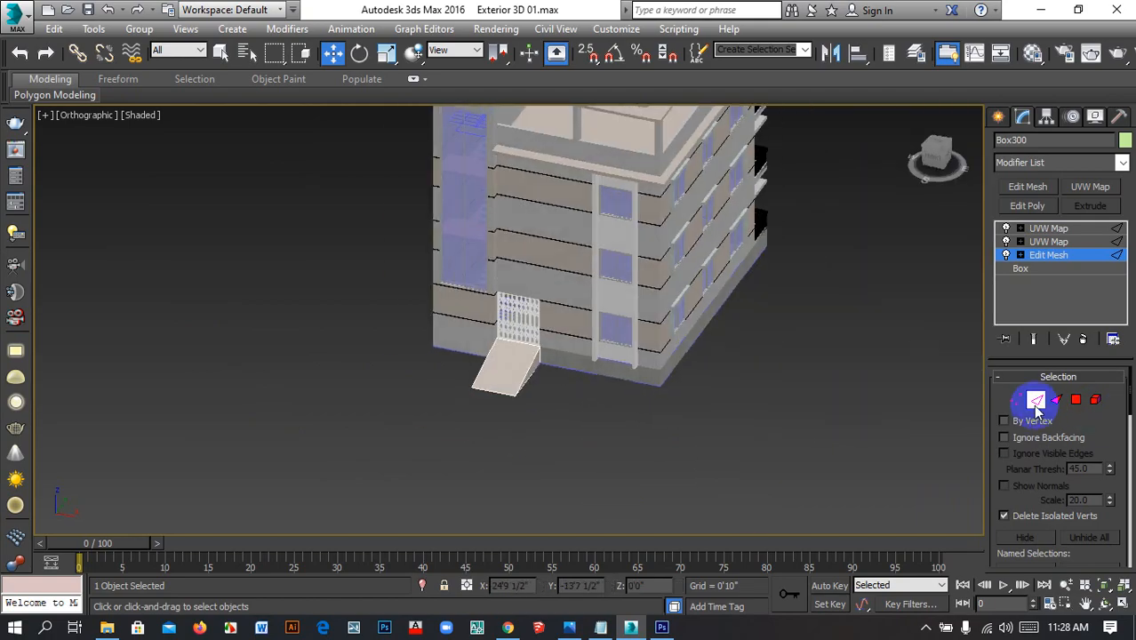
click(1035, 402)
click(648, 437)
Examine the entrance ramp from both sides and the front, ending with the whole building
scroll(551, 382, up, 4)
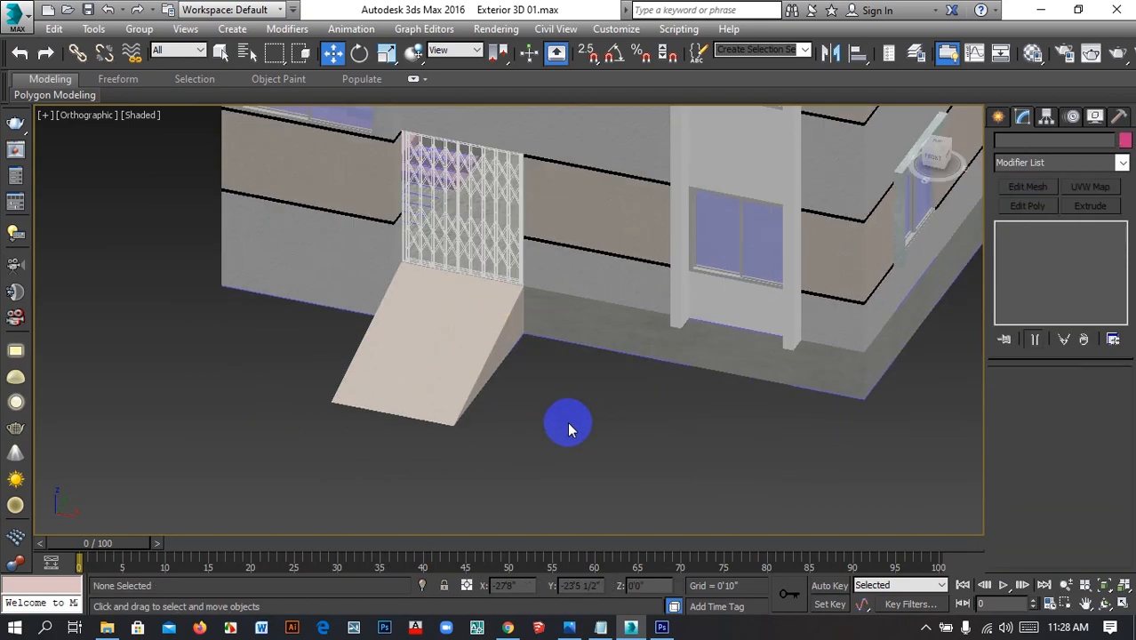
alt+middle_drag(569, 423, 563, 398)
alt+middle_drag(543, 456, 595, 428)
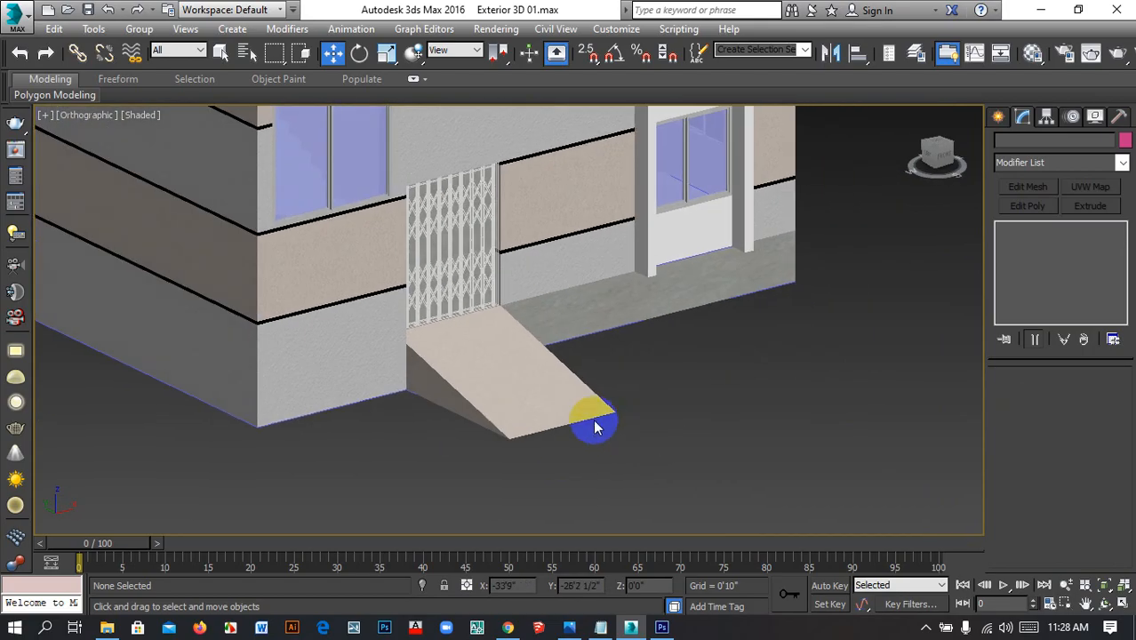
alt+middle_drag(672, 448, 612, 456)
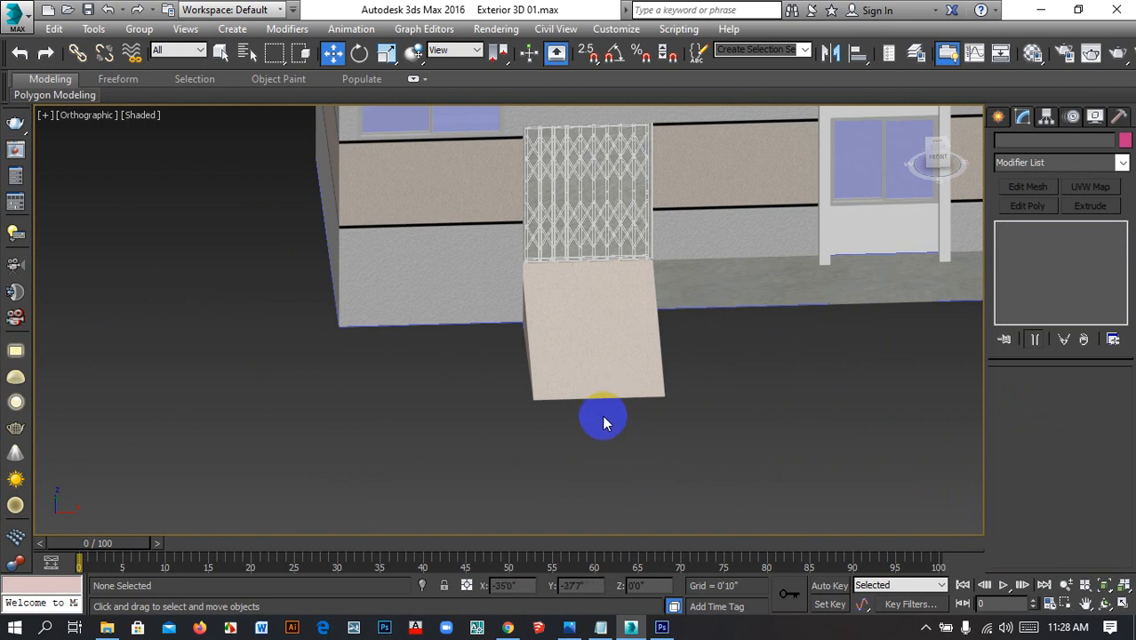
alt+middle_drag(598, 421, 691, 370)
alt+middle_drag(602, 403, 533, 400)
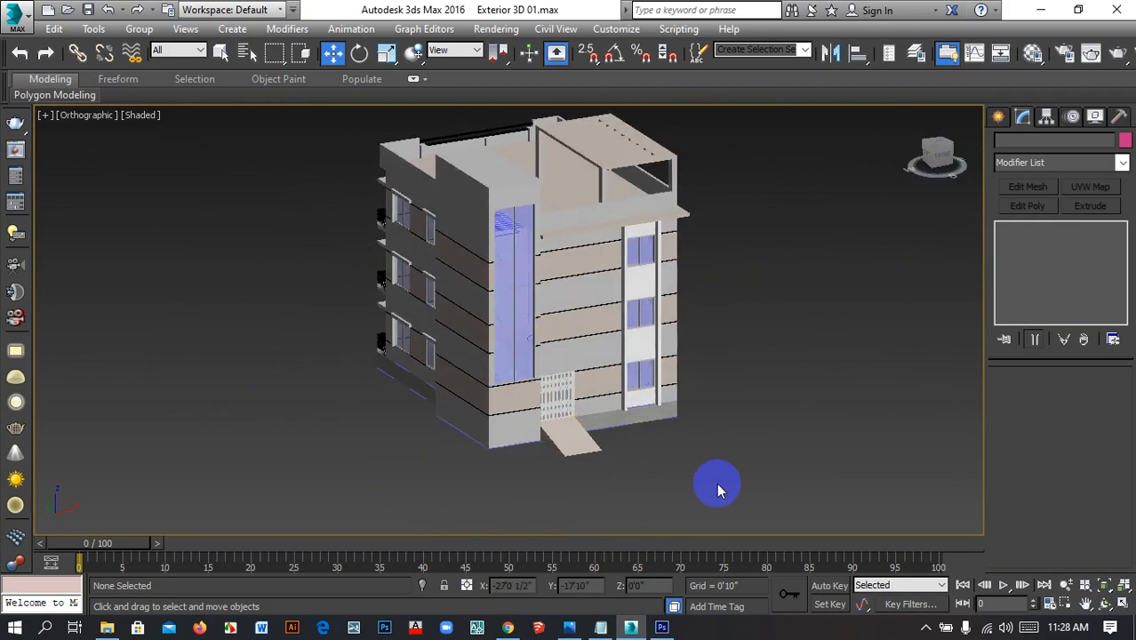
Examine the entrance ramp and the ground in front of the building, ending with the front corner and whole building
middle_drag(521, 516, 595, 469)
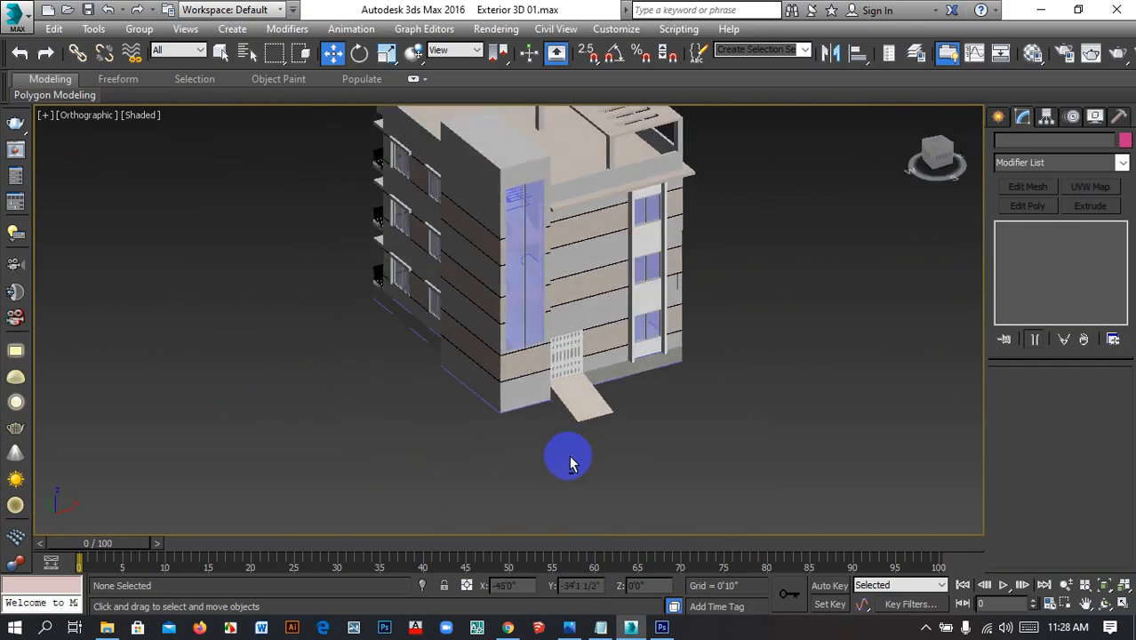
scroll(522, 410, up, 4)
mouse_move(509, 422)
middle_down()
mouse_move(494, 402)
mouse_move(520, 425)
middle_up()
scroll(569, 427, up, 2)
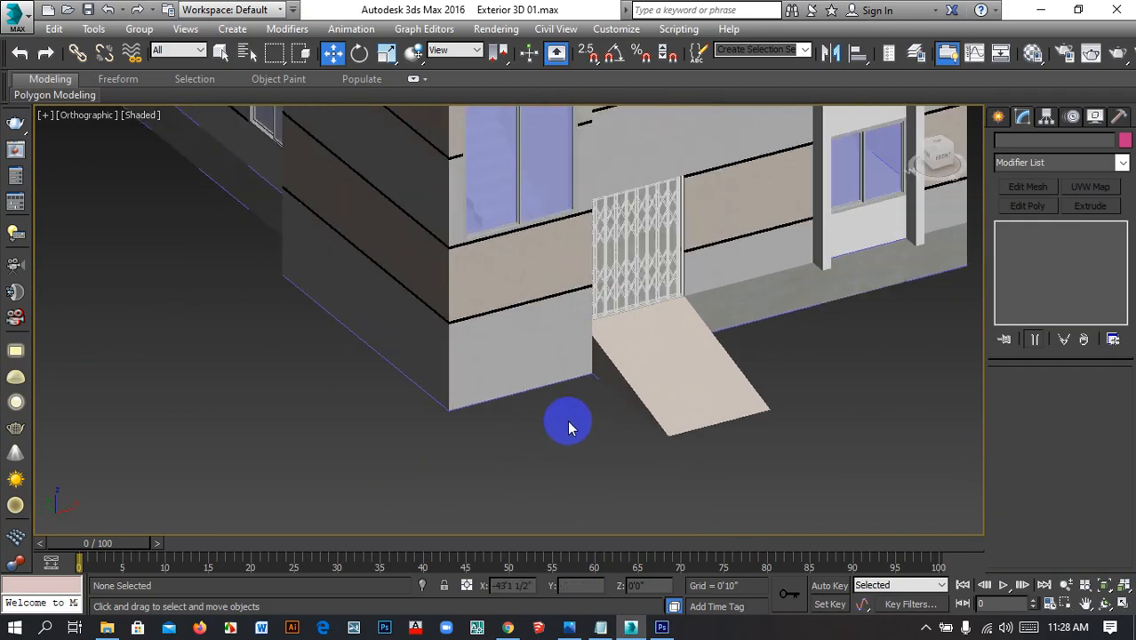
alt+middle_drag(607, 414, 618, 377)
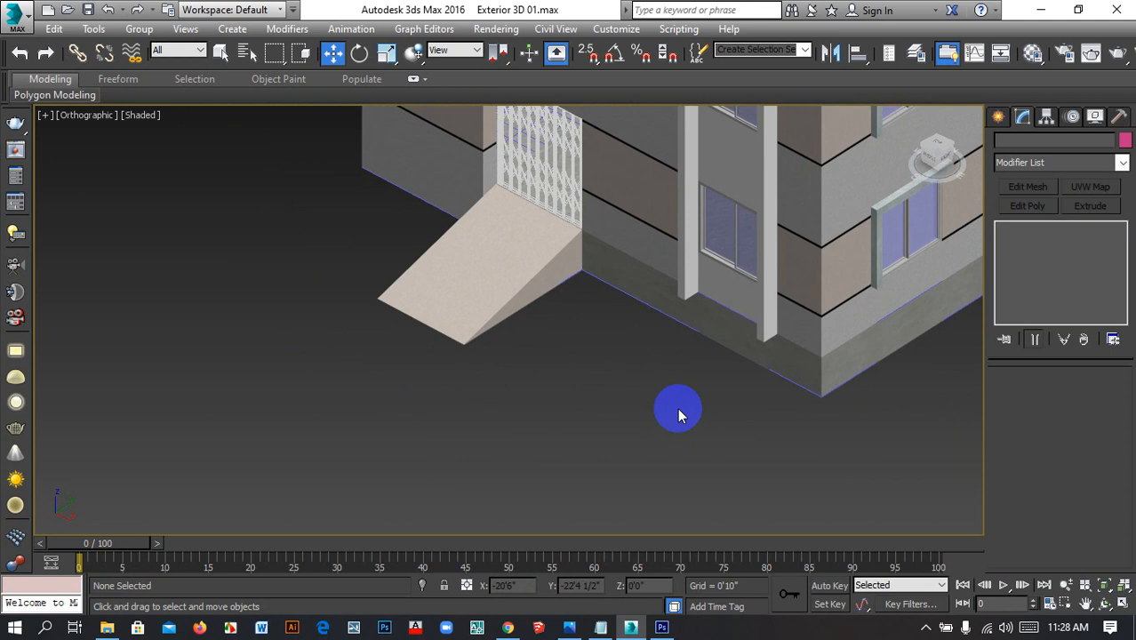
middle_drag(677, 411, 689, 388)
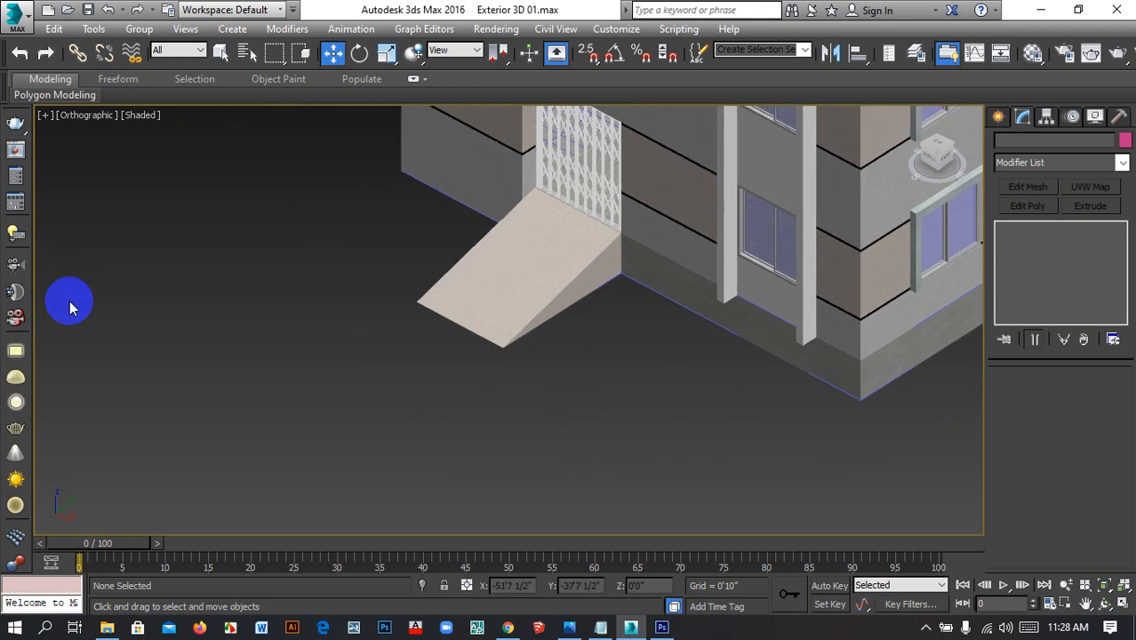
scroll(178, 330, down, 8)
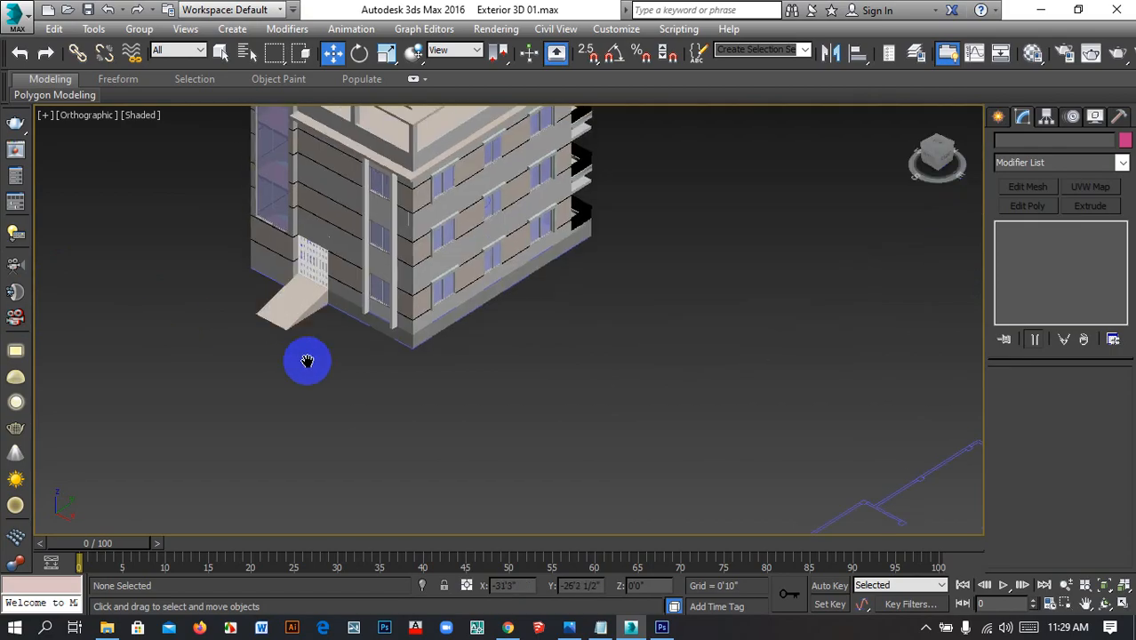
middle_drag(306, 361, 397, 388)
middle_drag(560, 409, 650, 422)
scroll(565, 437, up, 2)
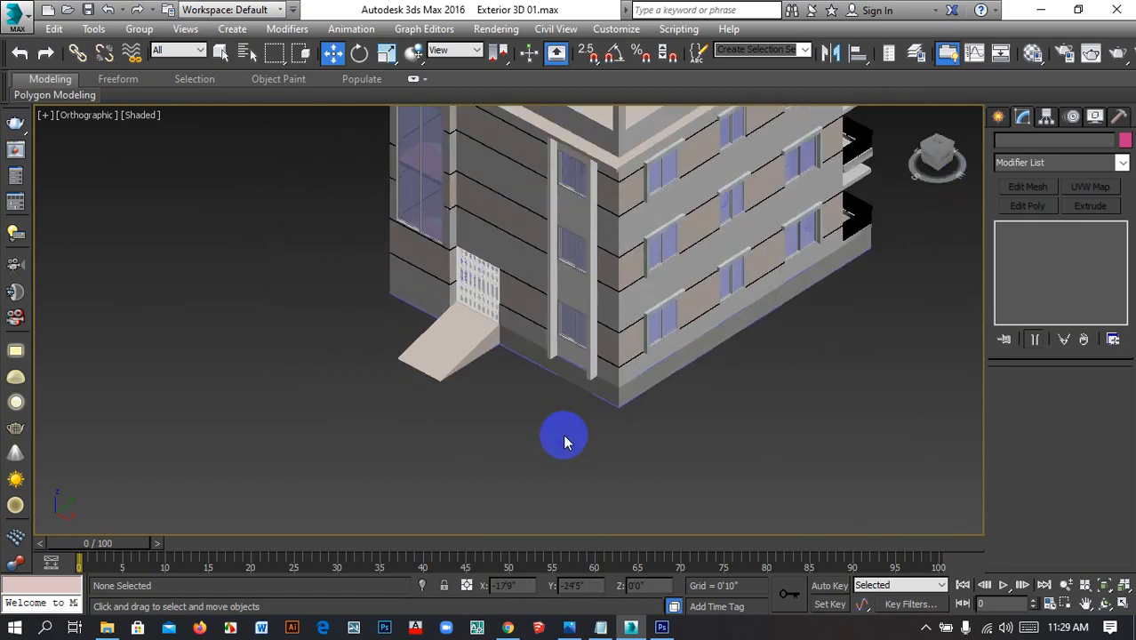
scroll(564, 442, down, 3)
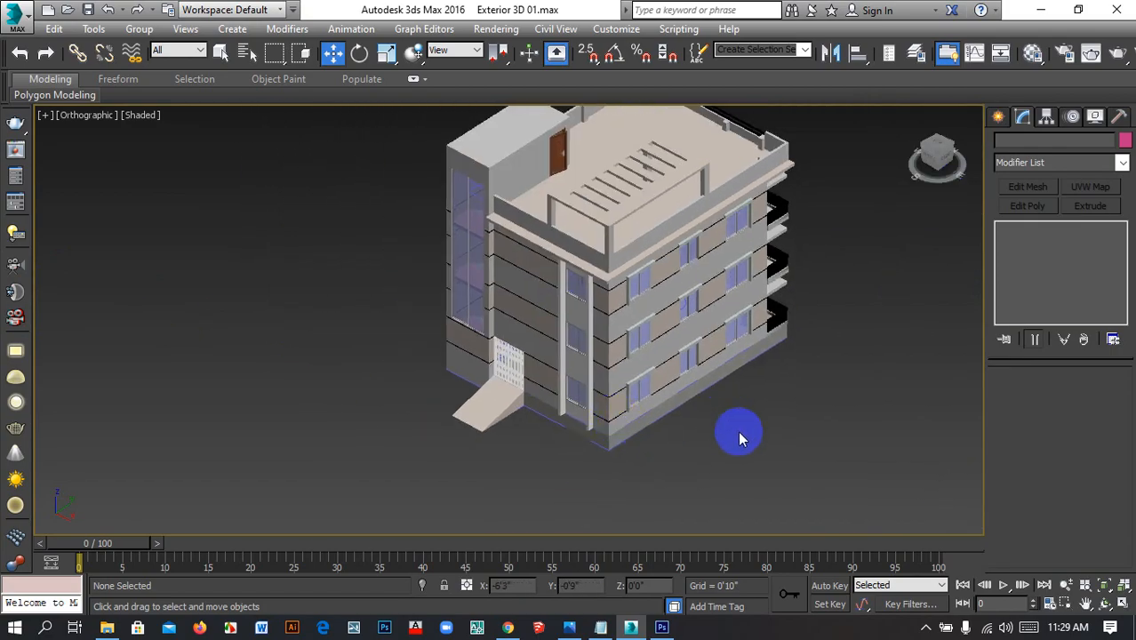
Create a thin box from the building's front base corner, about 7'0 1/2" long and 0'3 1/2" wide, with a height of 1'6"
click(998, 118)
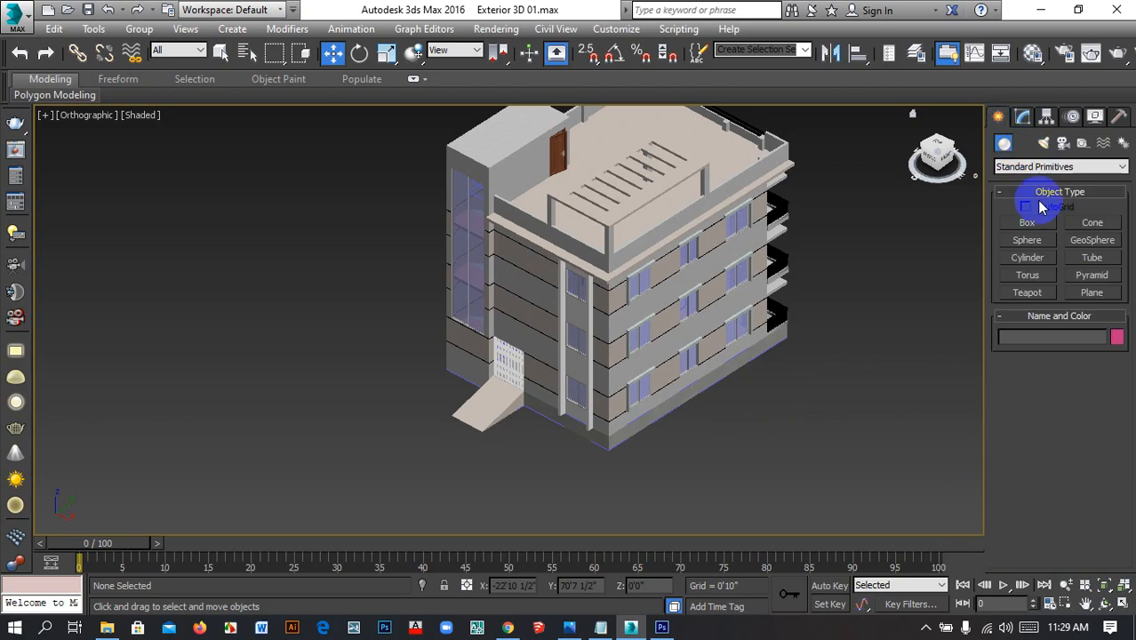
click(1042, 222)
scroll(654, 380, up, 5)
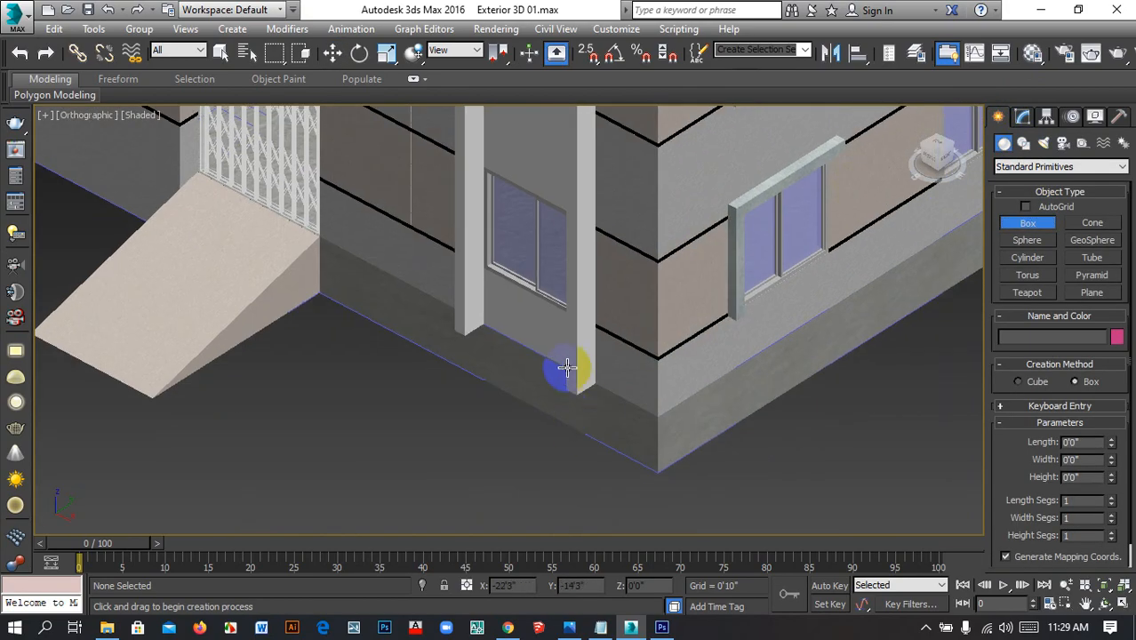
middle_drag(663, 469, 710, 411)
key(s)
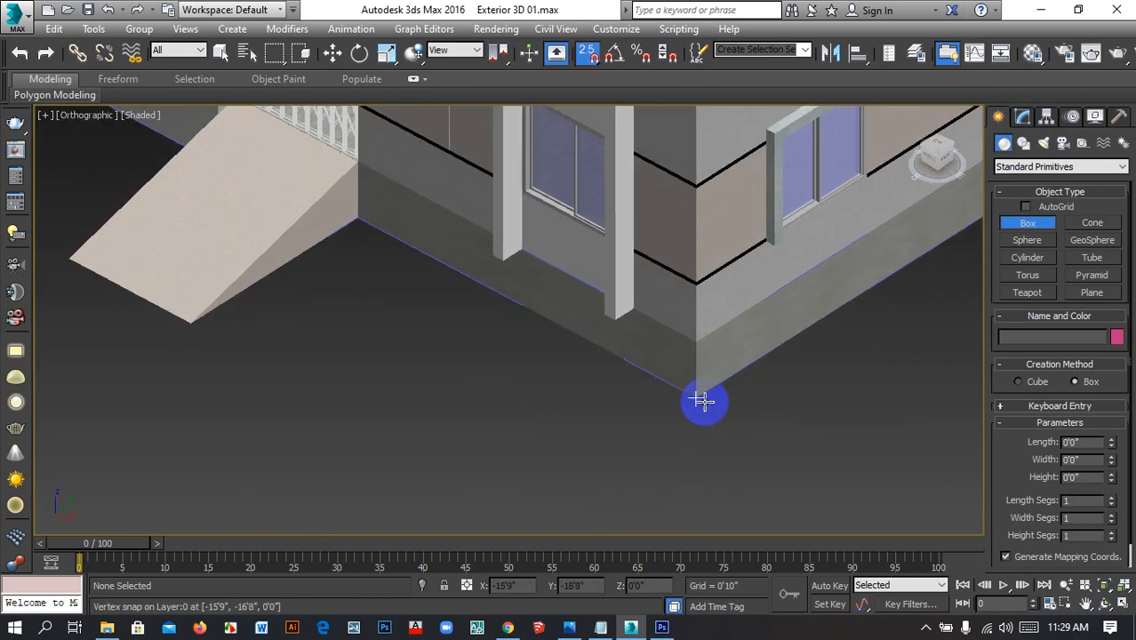
drag(696, 391, 559, 477)
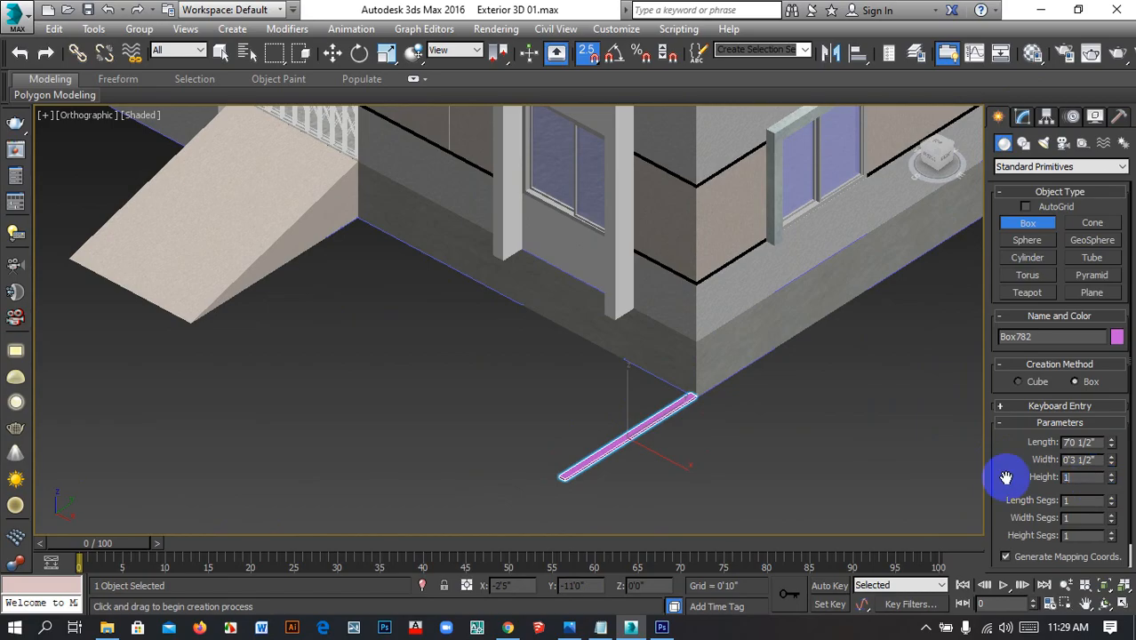
key(Return)
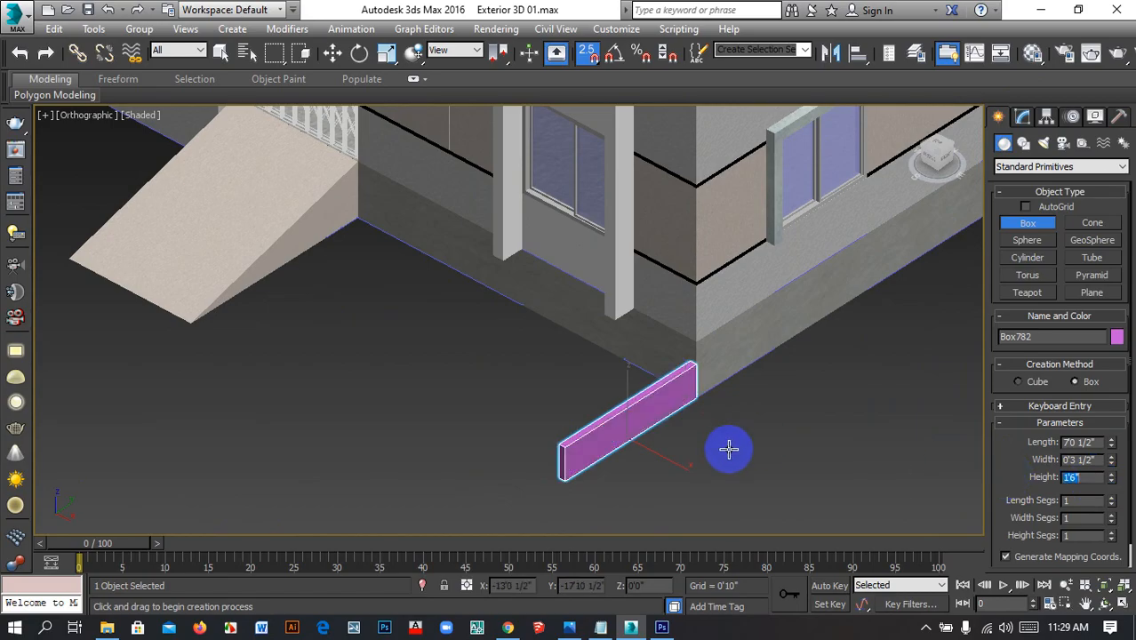
Set the new box's length to 4'0" and its width to 0'3"
click(334, 54)
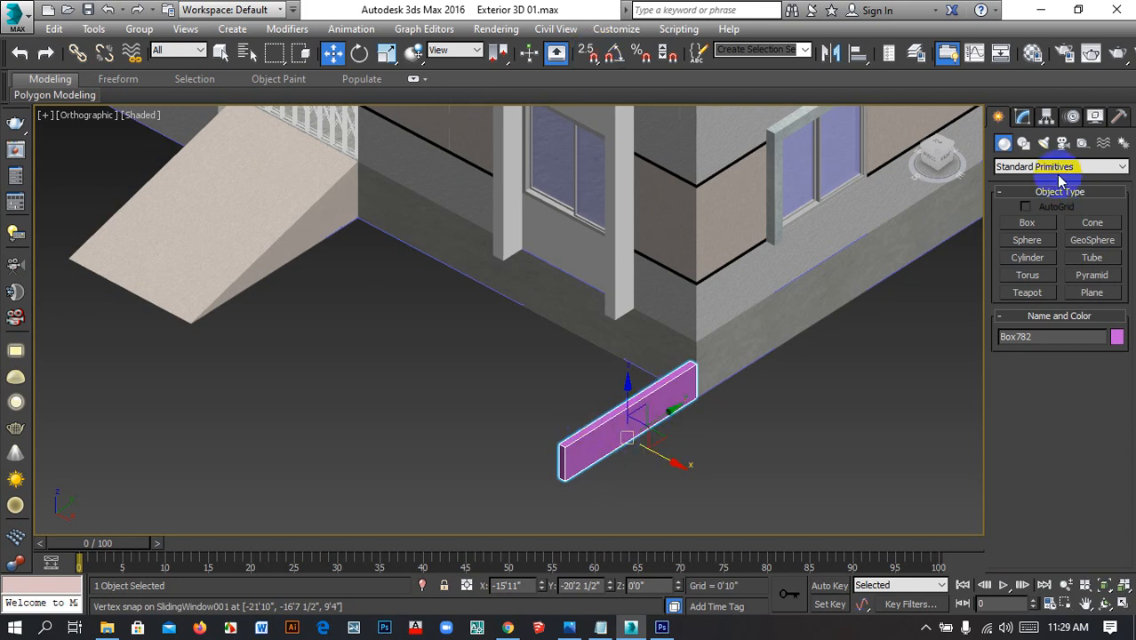
click(1023, 117)
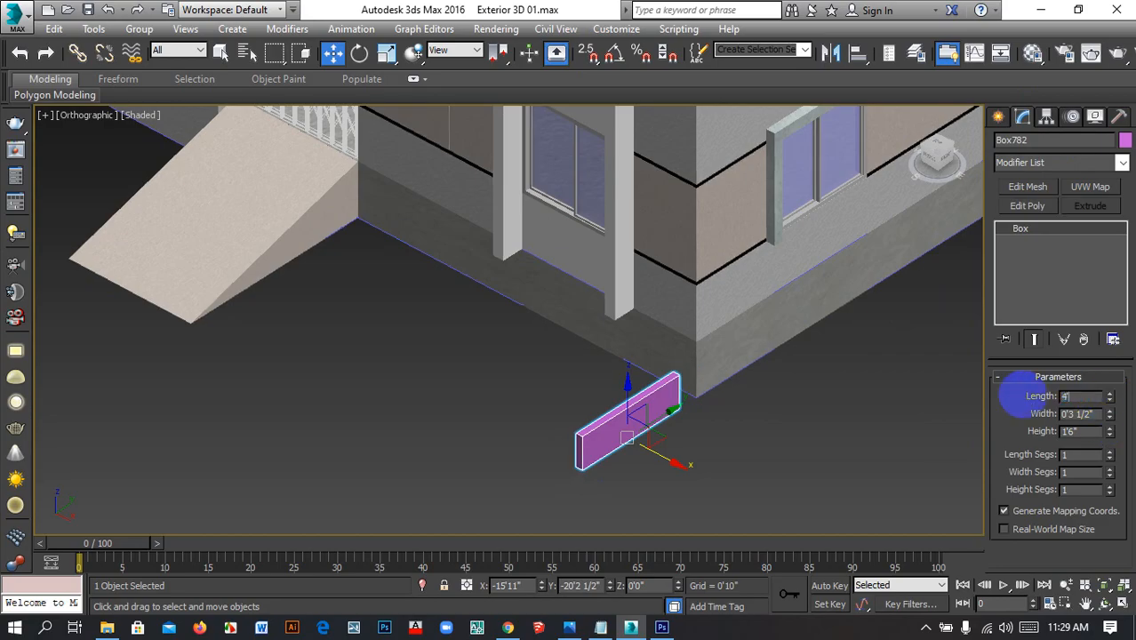
scroll(711, 462, up, 5)
middle_drag(779, 470, 579, 440)
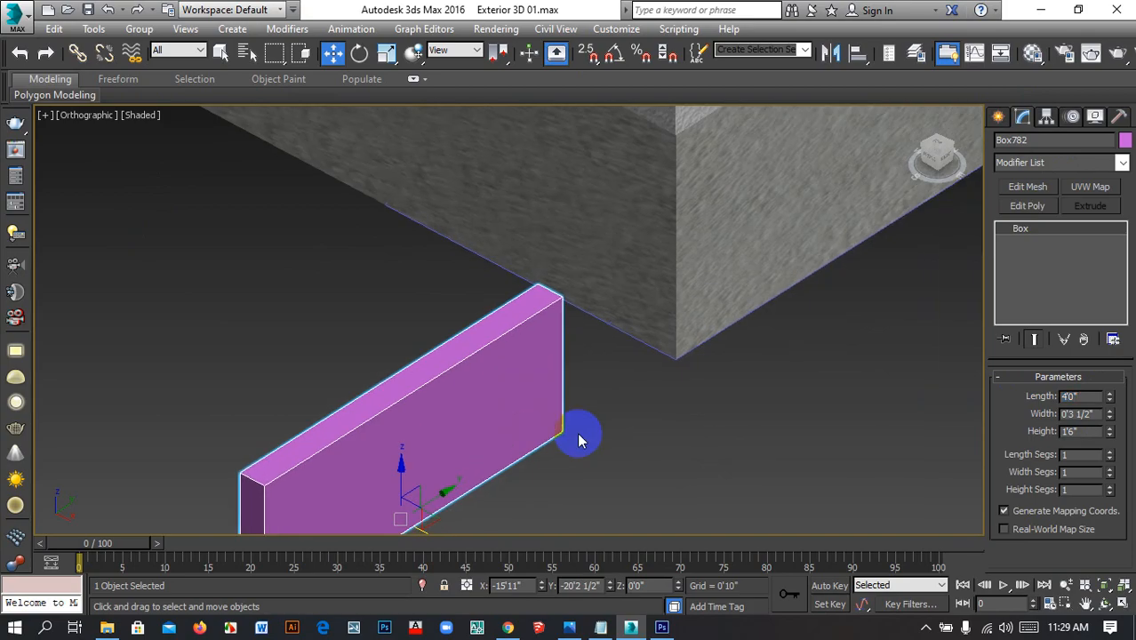
double_click(1101, 413)
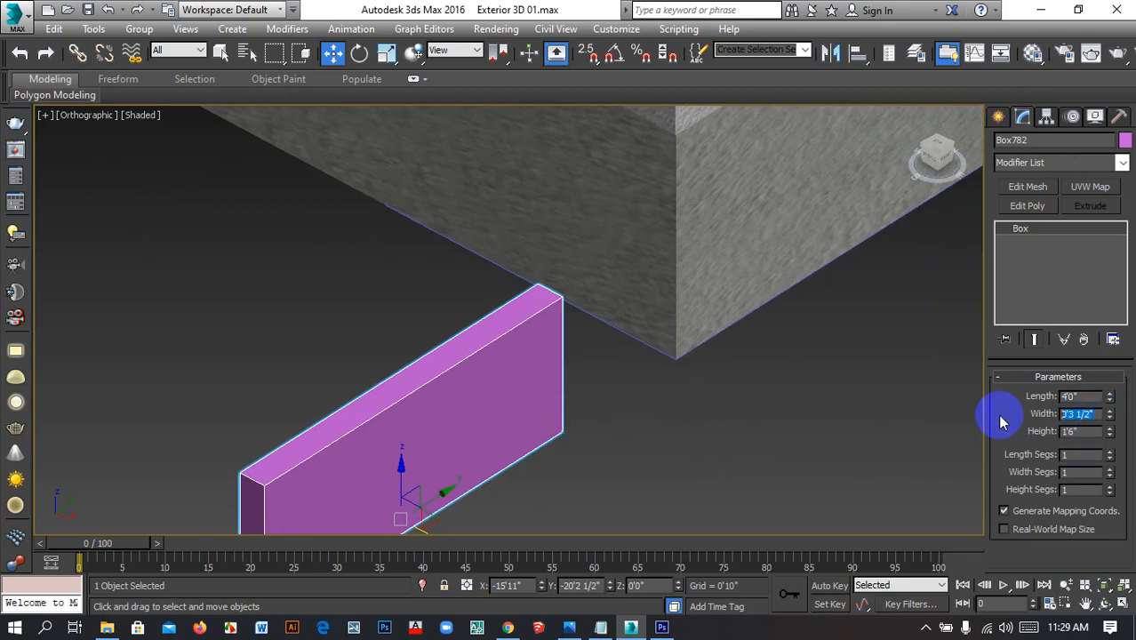
key(Return)
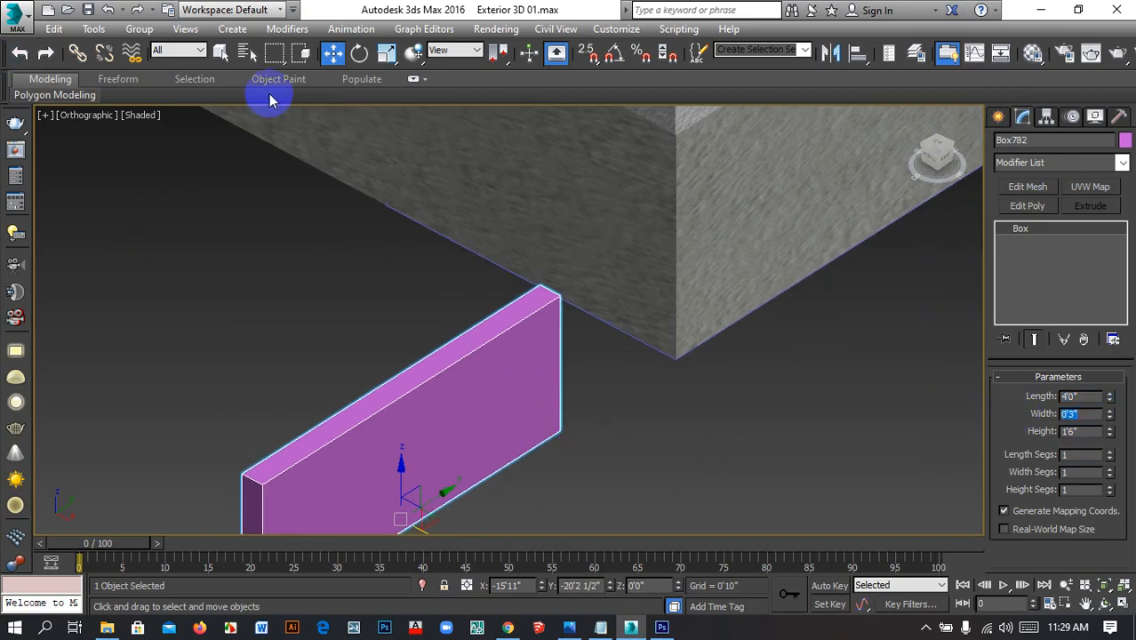
Try to snap the box's lower end corner onto the building's base corner in the orthographic view
middle_drag(702, 376, 672, 286)
scroll(532, 378, up, 3)
middle_drag(522, 325, 450, 472)
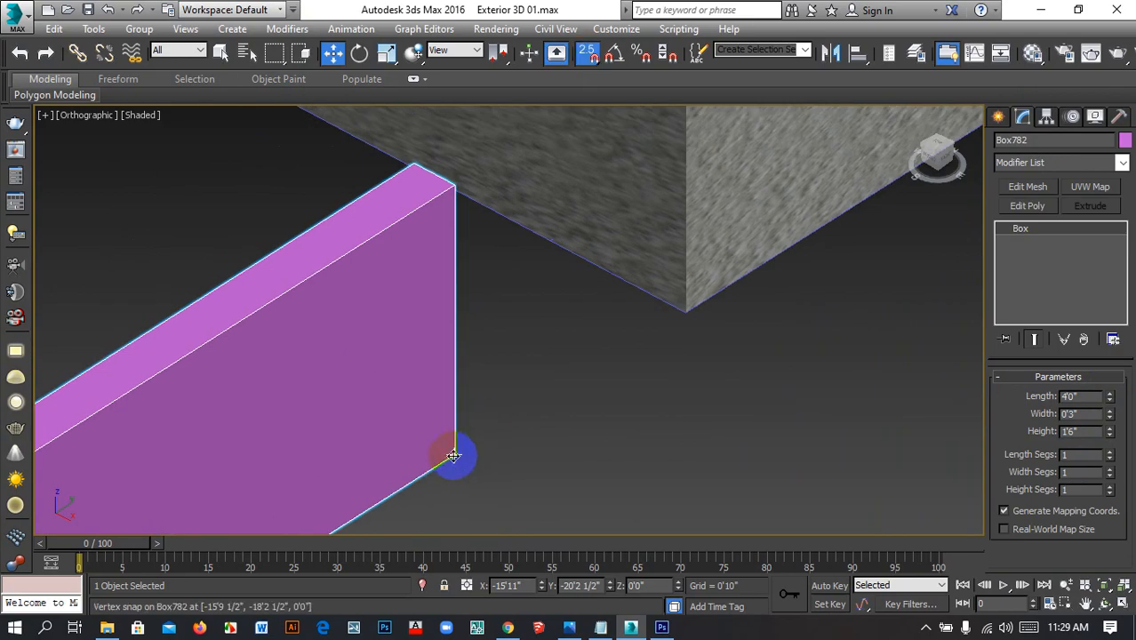
middle_drag(459, 454, 679, 312)
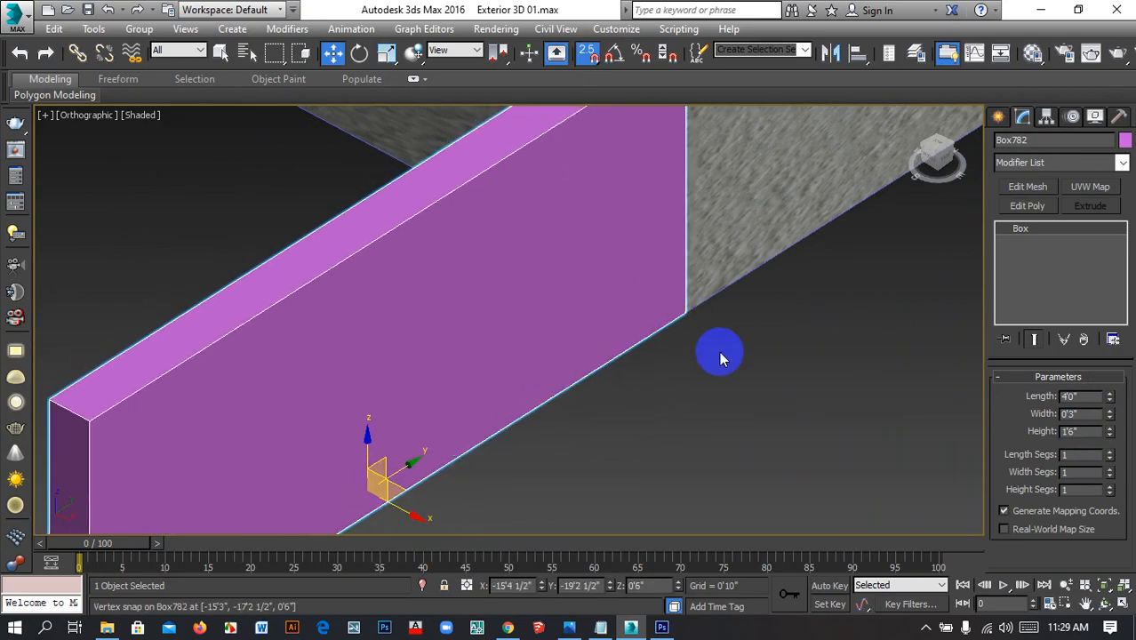
scroll(710, 435, down, 4)
click(708, 436)
middle_drag(562, 442, 677, 441)
scroll(583, 453, down, 2)
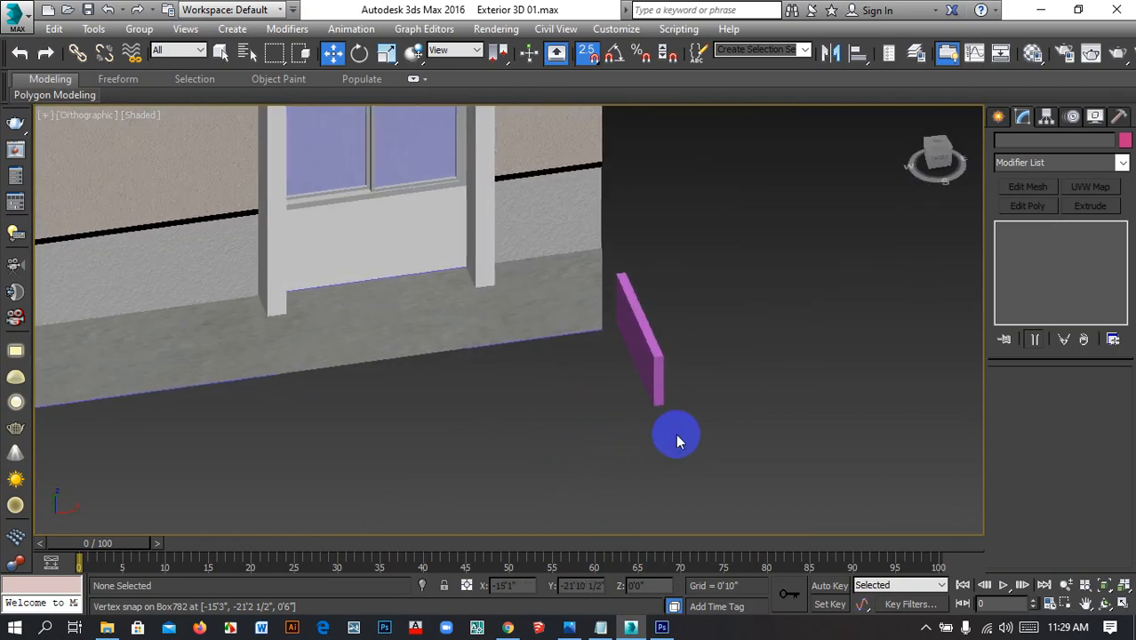
alt+middle_drag(659, 397, 639, 380)
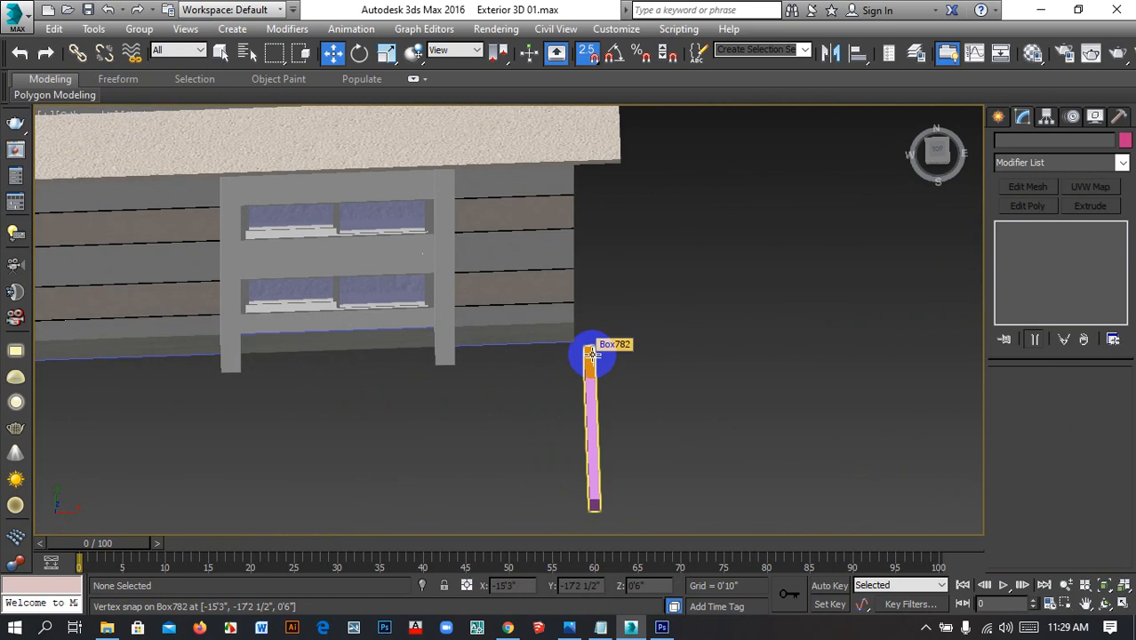
In the top wireframe view, snap the box's end to the building's outer wall corner and set its Z position to 0
scroll(568, 366, up, 4)
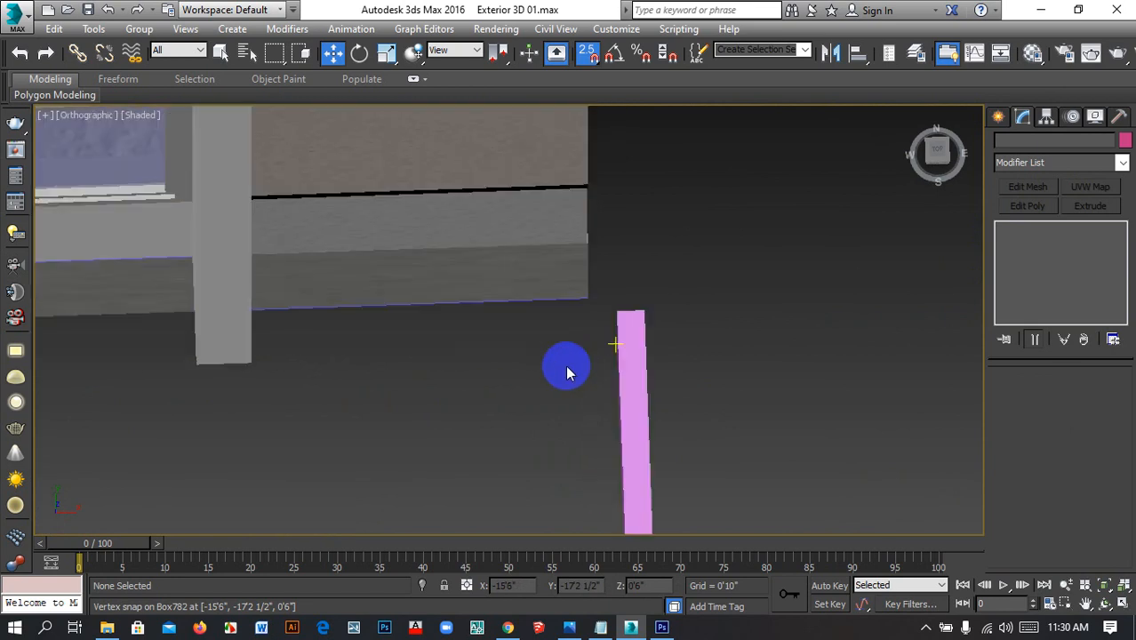
click(638, 373)
key(z)
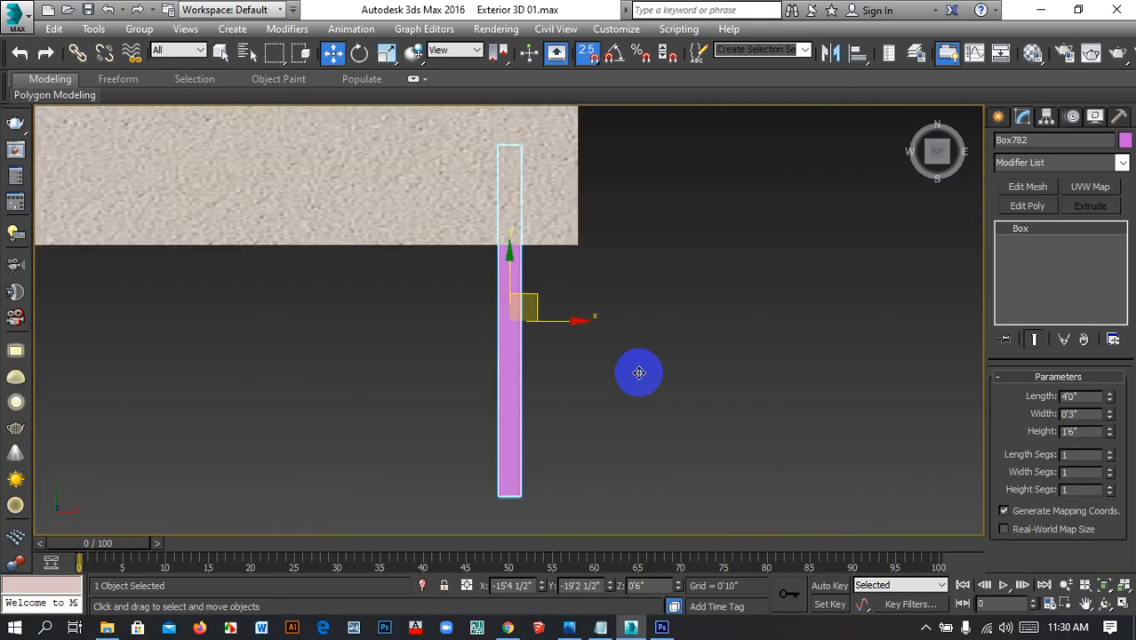
key(F3)
scroll(578, 316, down, 5)
scroll(565, 267, up, 3)
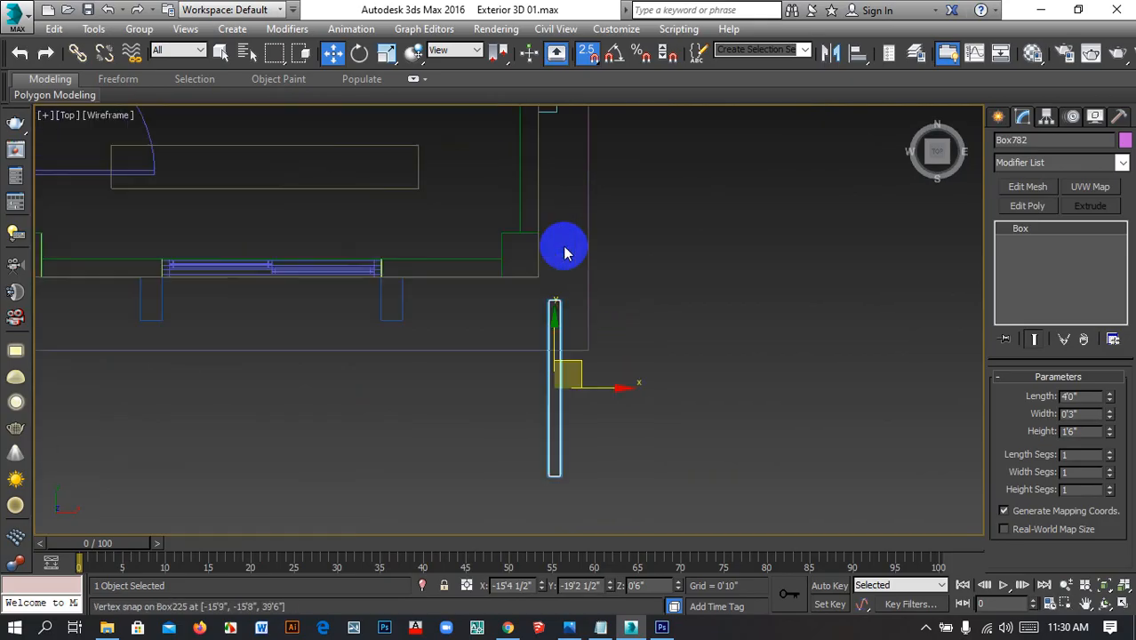
drag(558, 324, 521, 290)
click(650, 588)
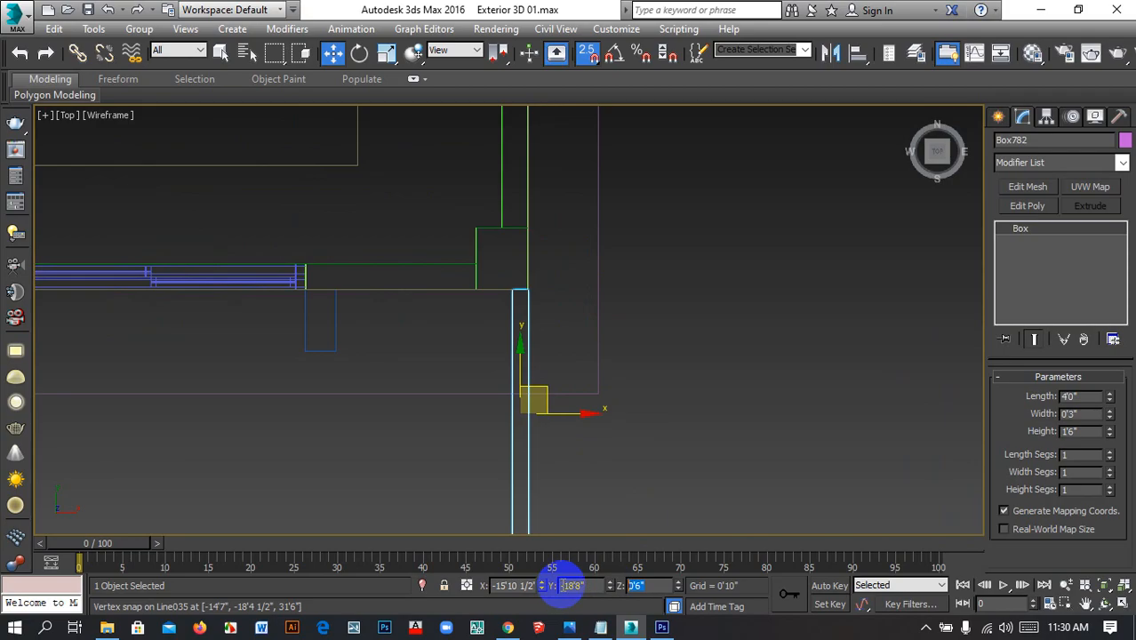
text(0)
key(Return)
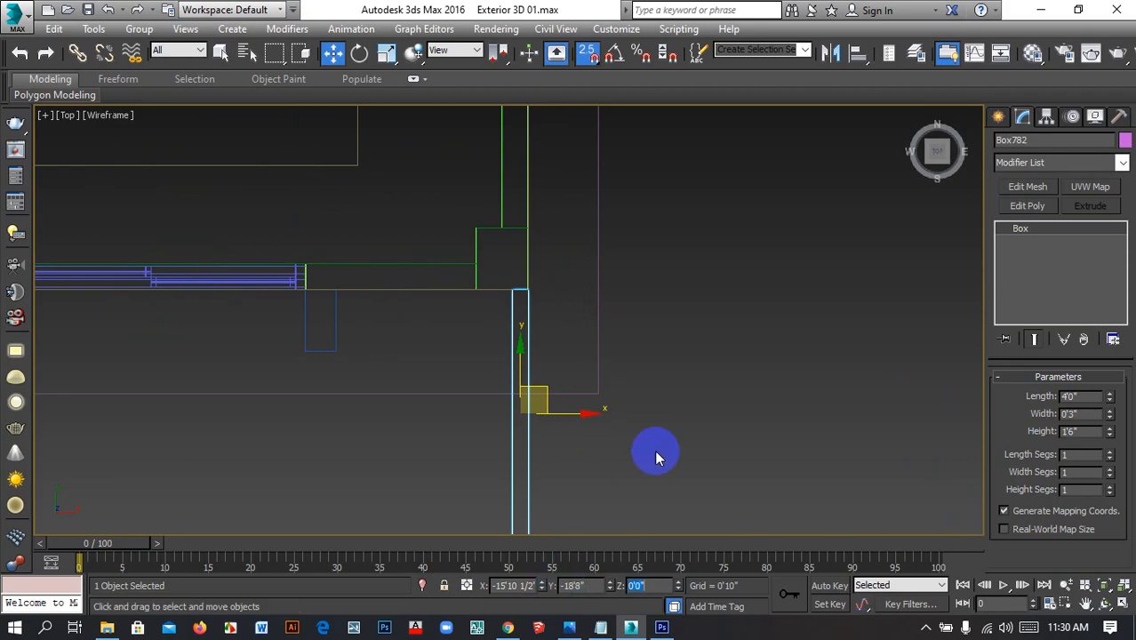
click(616, 410)
key(F3)
scroll(576, 401, down, 2)
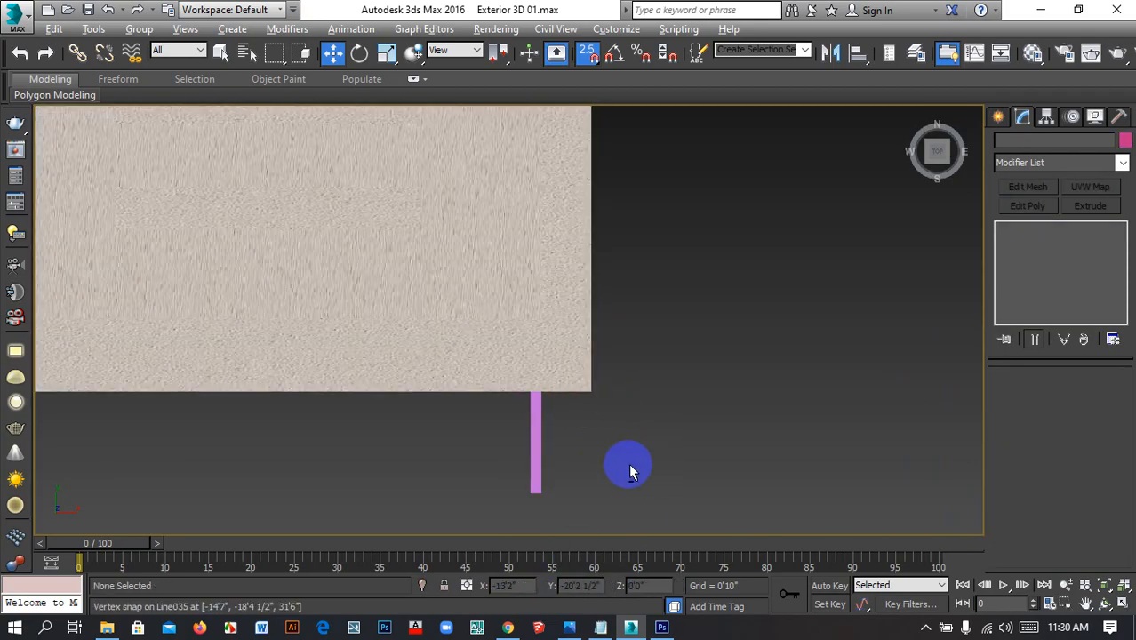
Copy the box along its length so the duplicate continues outward from the building beyond the first one
mouse_move(630, 468)
alt+middle_down()
mouse_move(591, 396)
mouse_move(622, 365)
alt+middle_up()
scroll(646, 329, up, 4)
alt+middle_drag(757, 438, 732, 437)
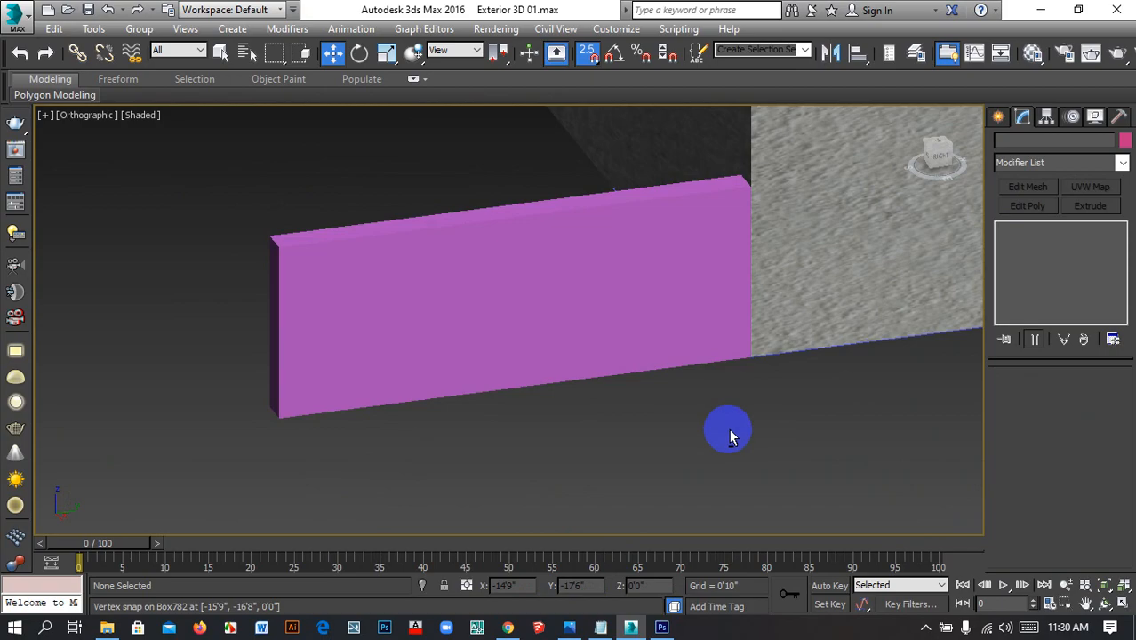
scroll(761, 447, down, 4)
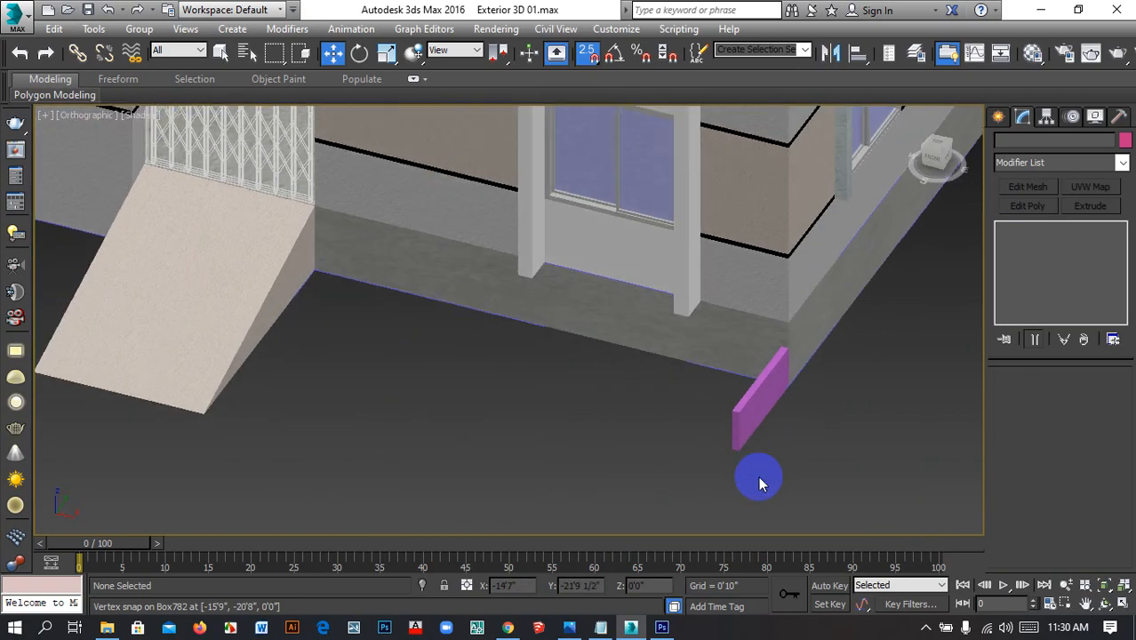
middle_drag(760, 484, 698, 458)
click(700, 392)
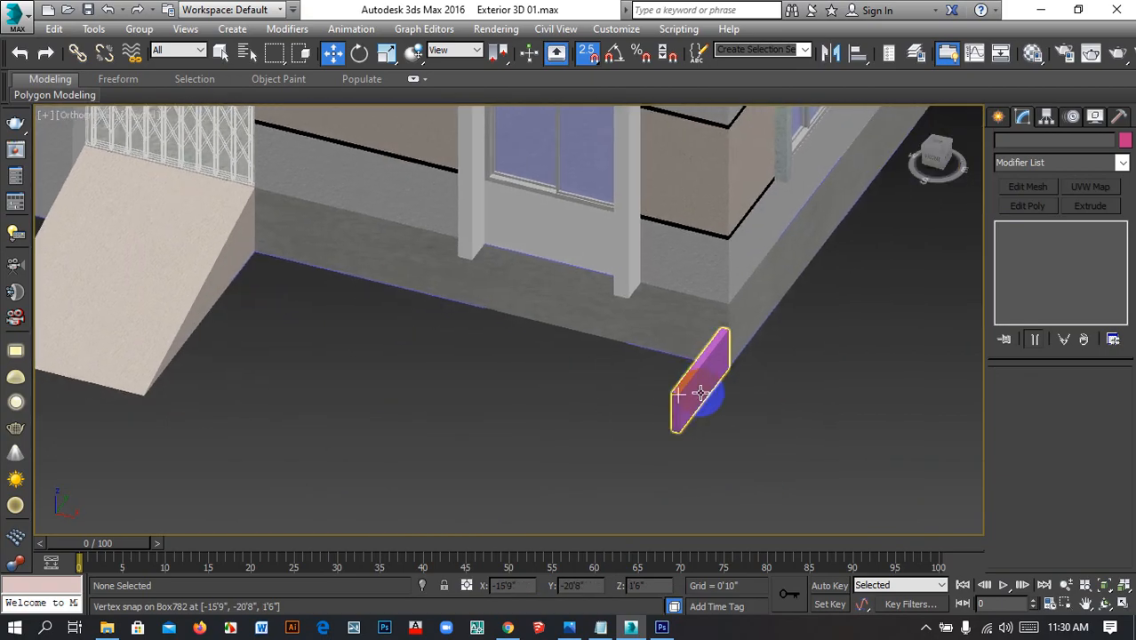
click(700, 393)
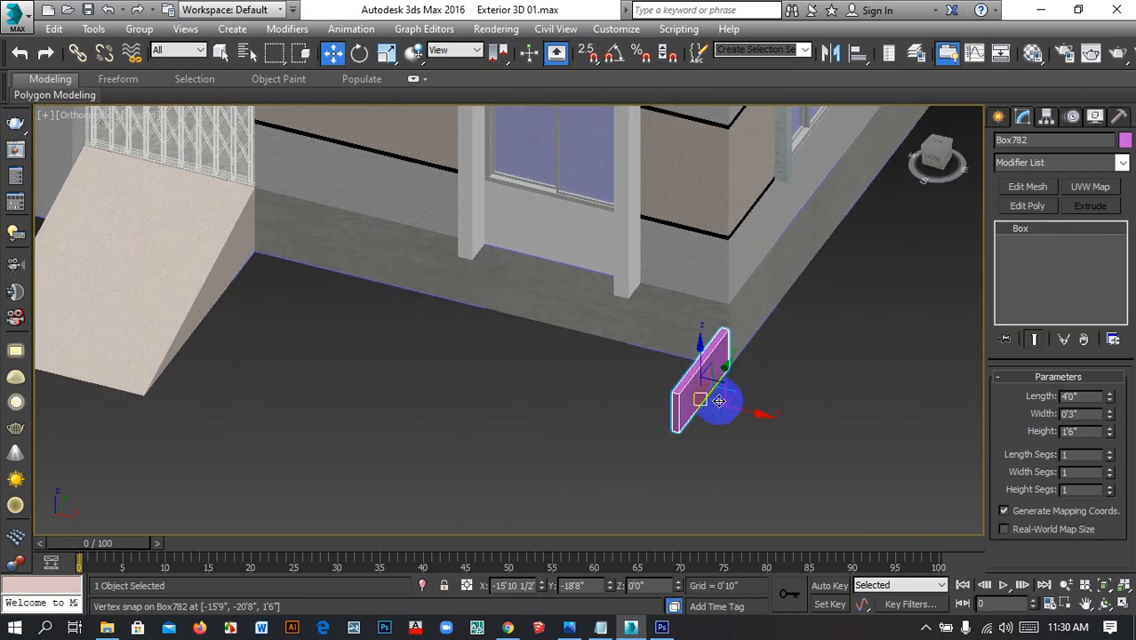
shift+drag(718, 379, 629, 456)
click(566, 385)
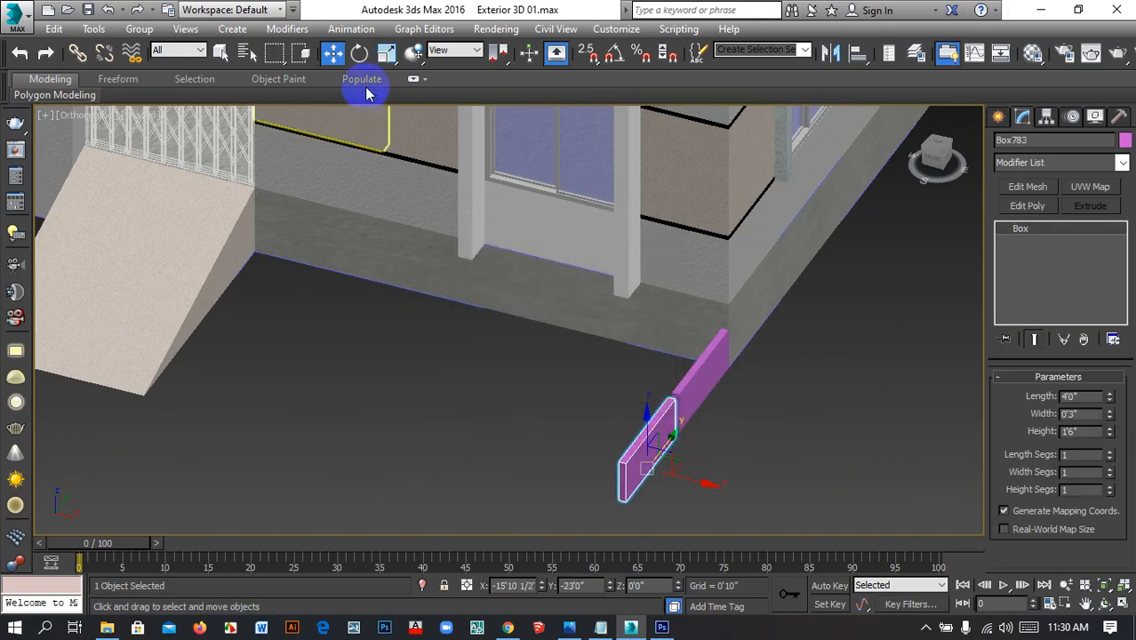
Turn on 90-degree angle snapping and rotate the copied box 90 degrees about its vertical axis
click(359, 53)
middle_drag(611, 309, 626, 233)
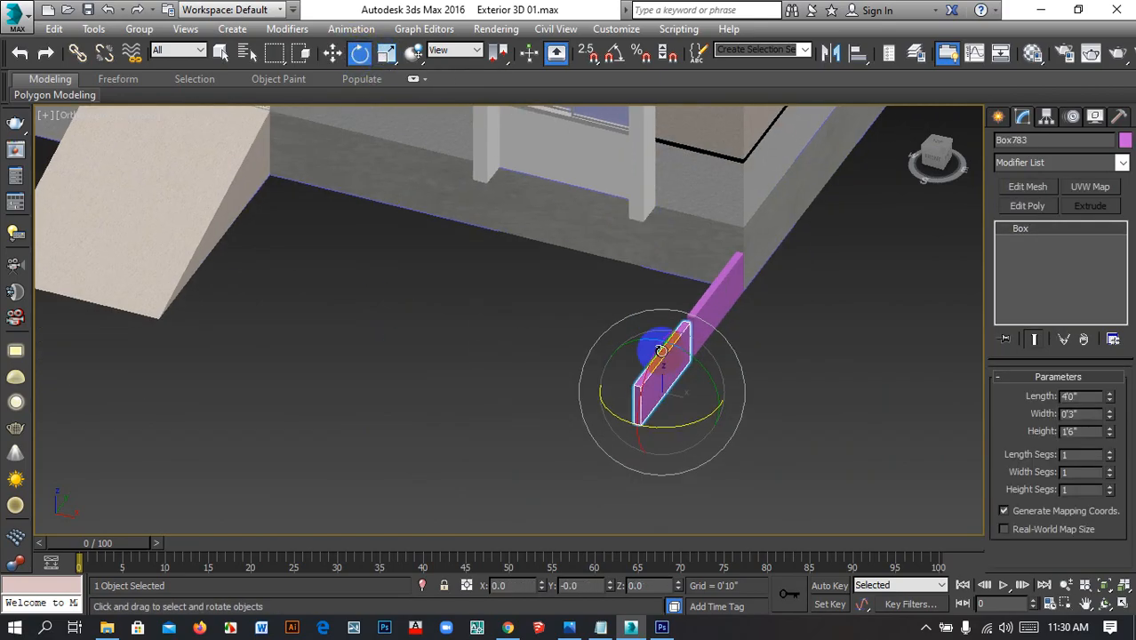
drag(666, 422, 836, 440)
right_click(836, 440)
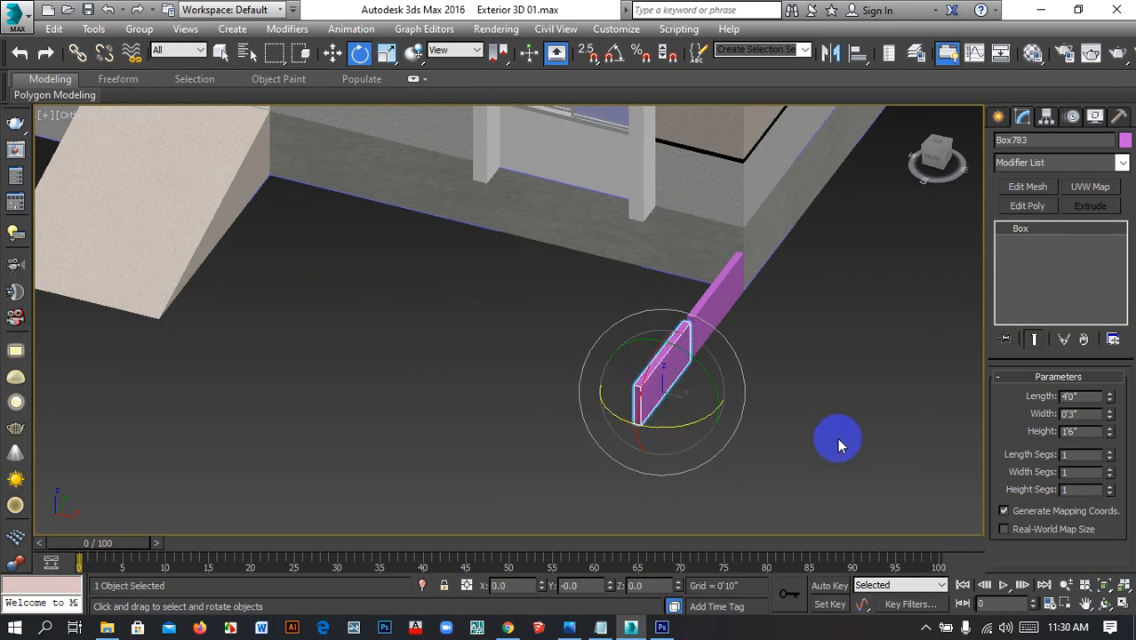
right_click(613, 54)
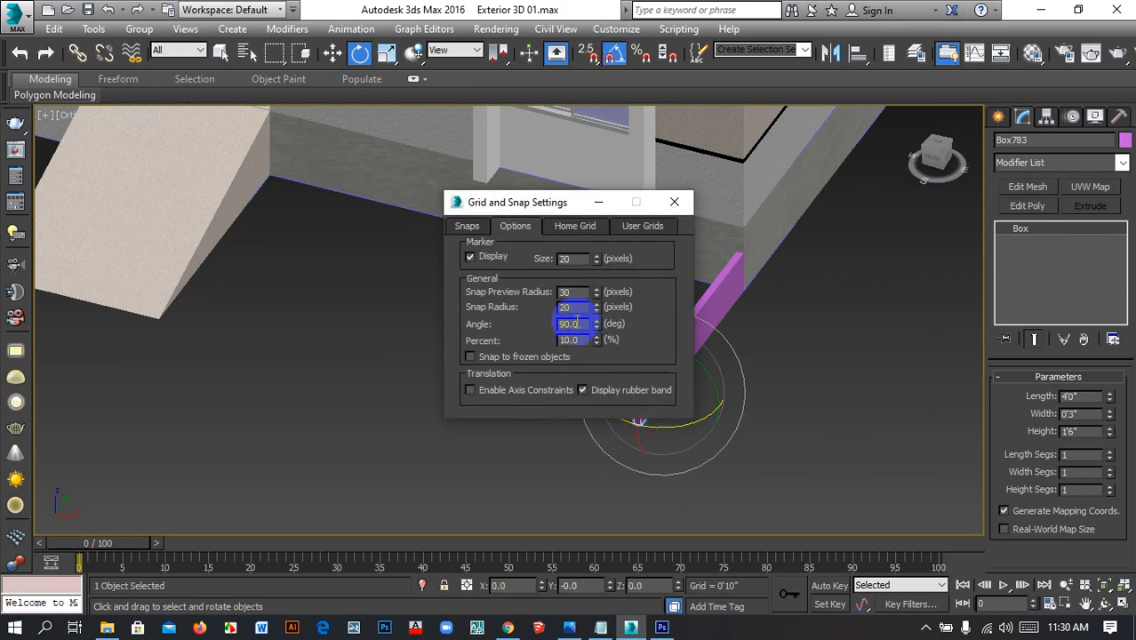
click(678, 204)
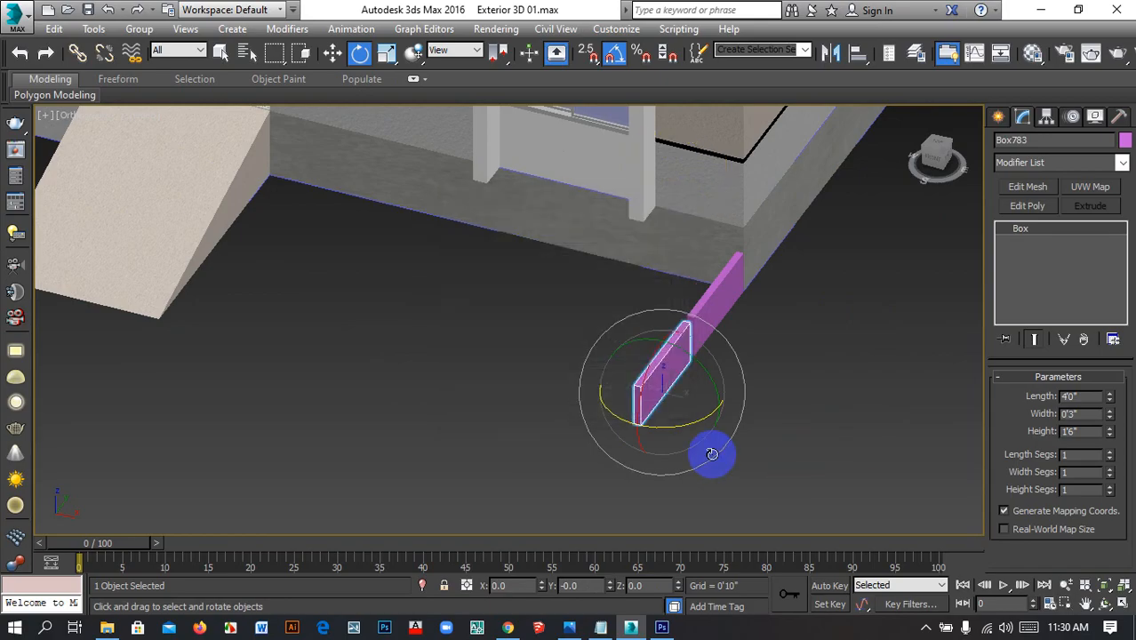
drag(663, 427, 664, 425)
Try to snap the rotated box's lower end corner onto the first box's outer end in the orthographic view
middle_drag(752, 399, 639, 398)
key(w)
alt+middle_drag(743, 381, 571, 431)
scroll(570, 430, up, 5)
key(s)
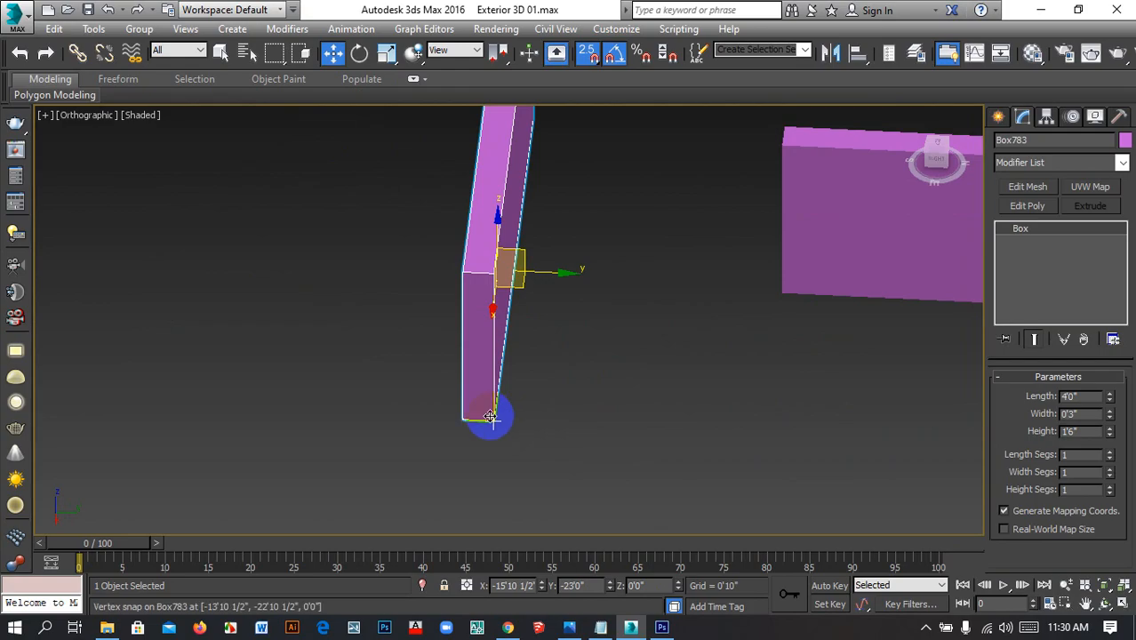
drag(494, 420, 764, 302)
alt+middle_drag(695, 322, 594, 364)
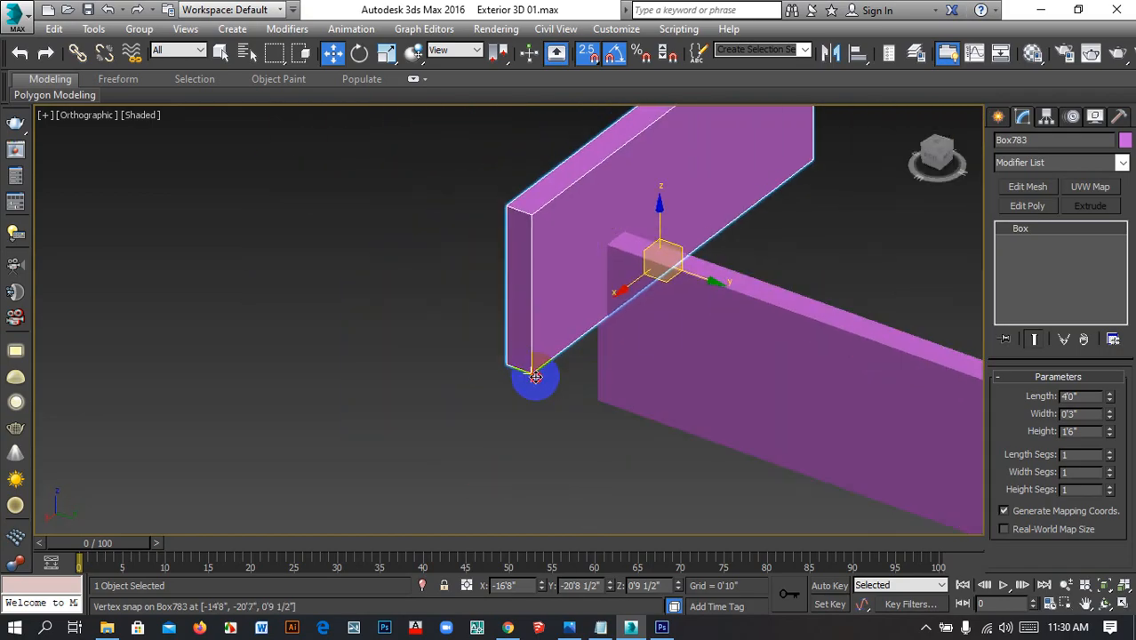
drag(535, 376, 573, 406)
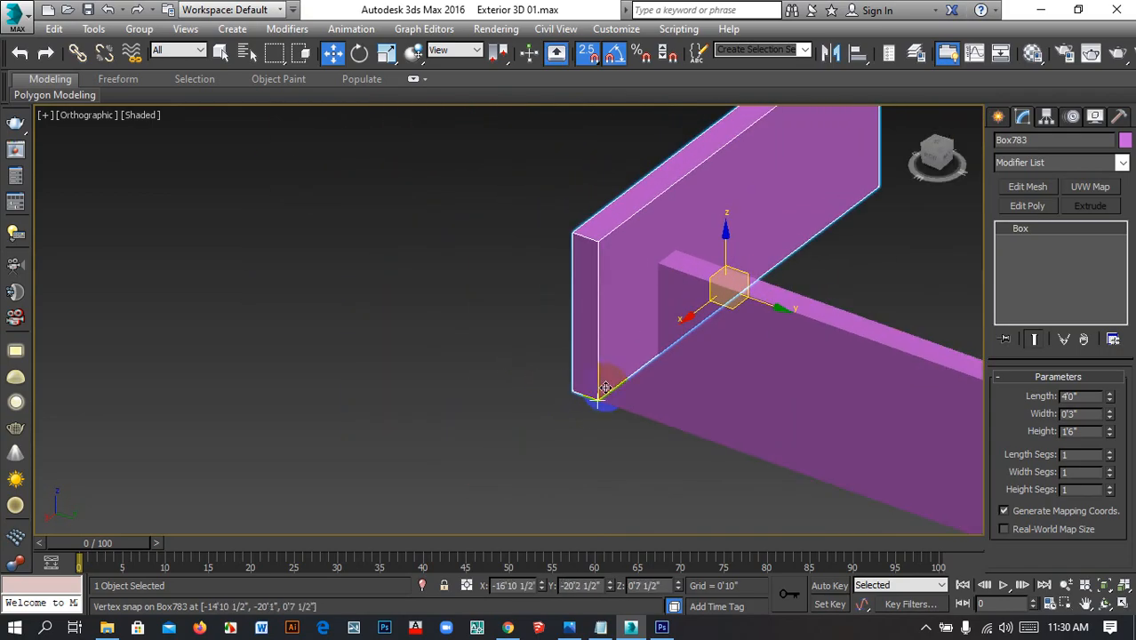
In the top wireframe view, snap the rotated box's upper-right corner to the first box's outer end corner and set its Z position to 0
key(t)
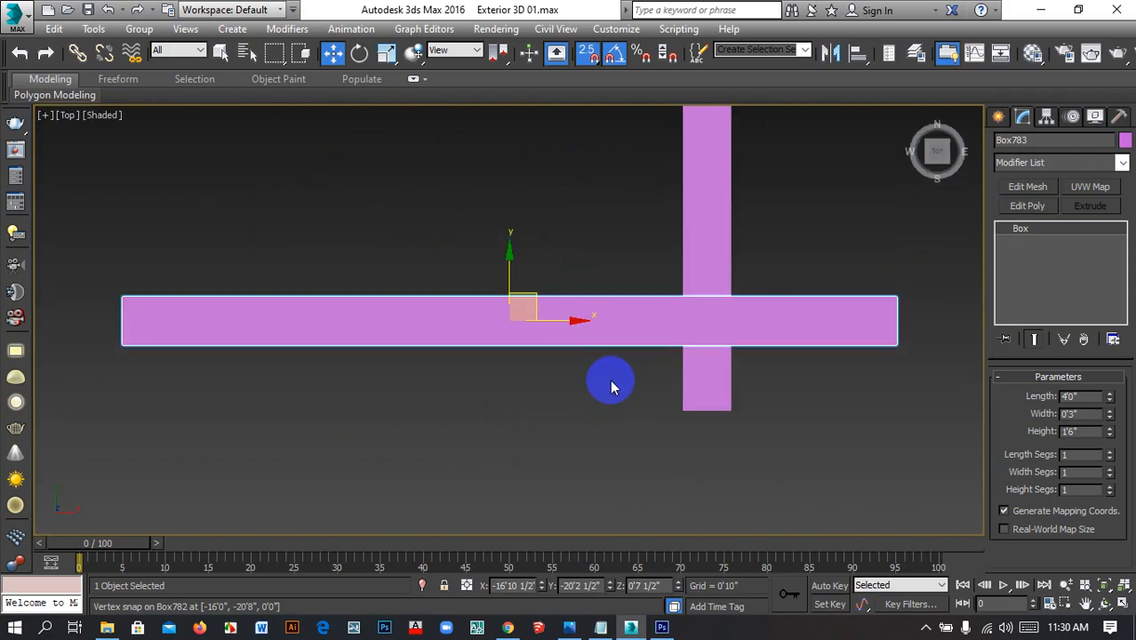
key(F3)
scroll(649, 370, down, 6)
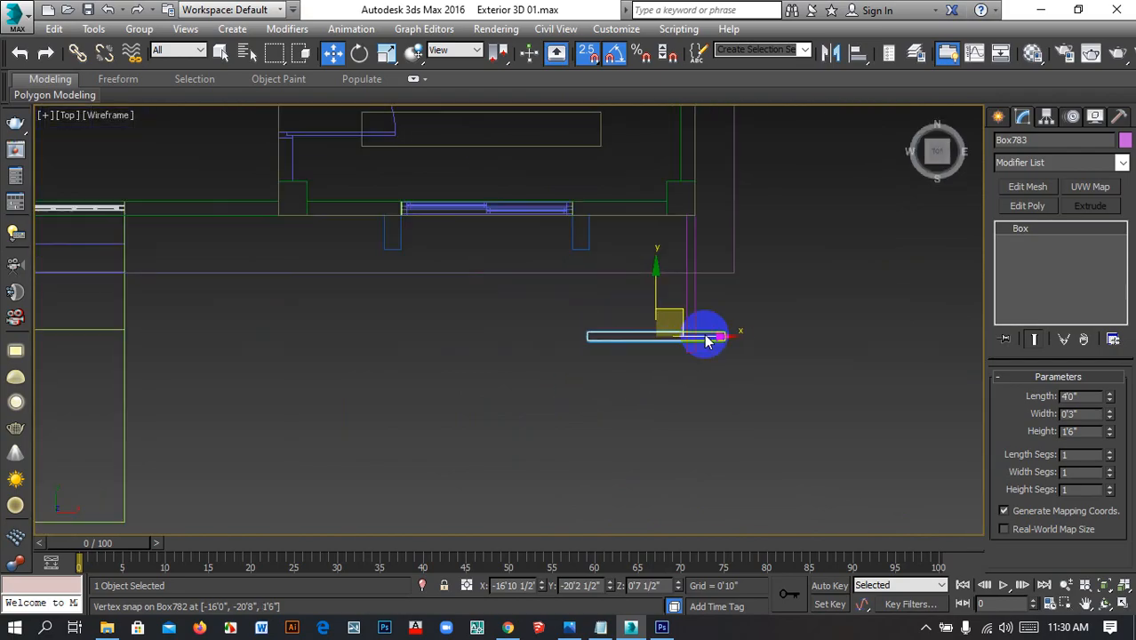
scroll(758, 336, up, 6)
scroll(773, 331, down, 5)
scroll(746, 342, up, 3)
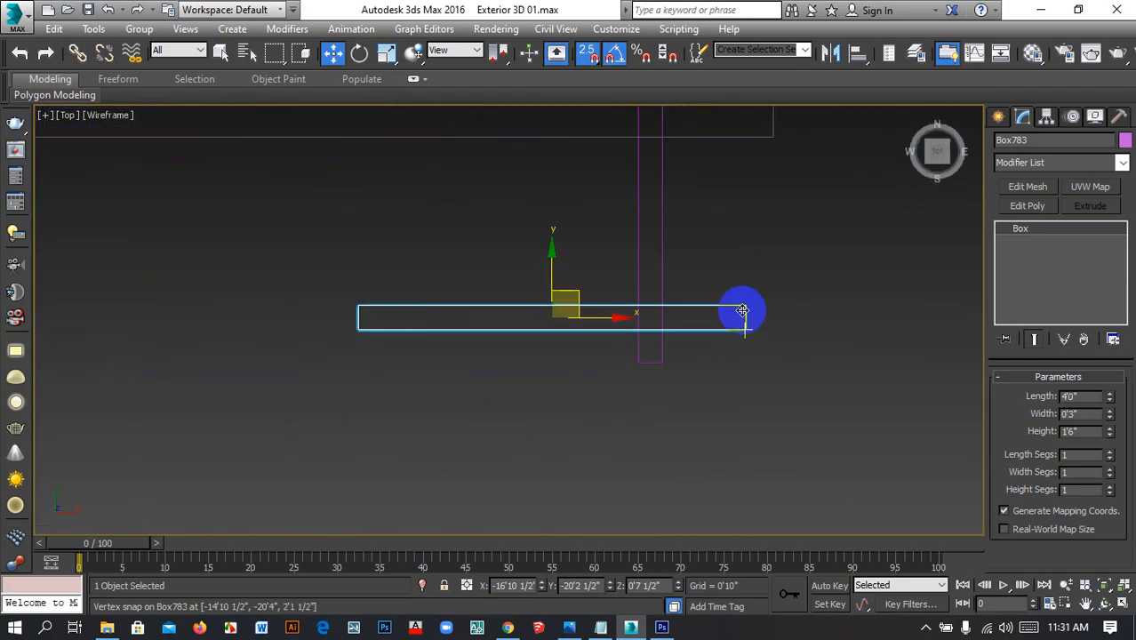
drag(744, 305, 660, 369)
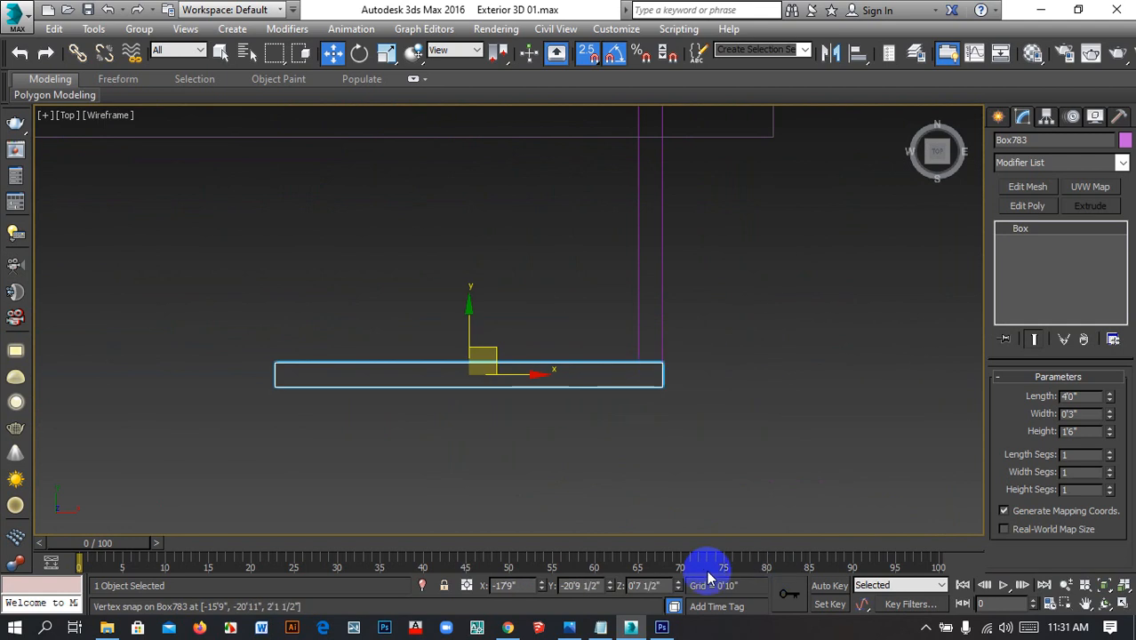
double_click(663, 585)
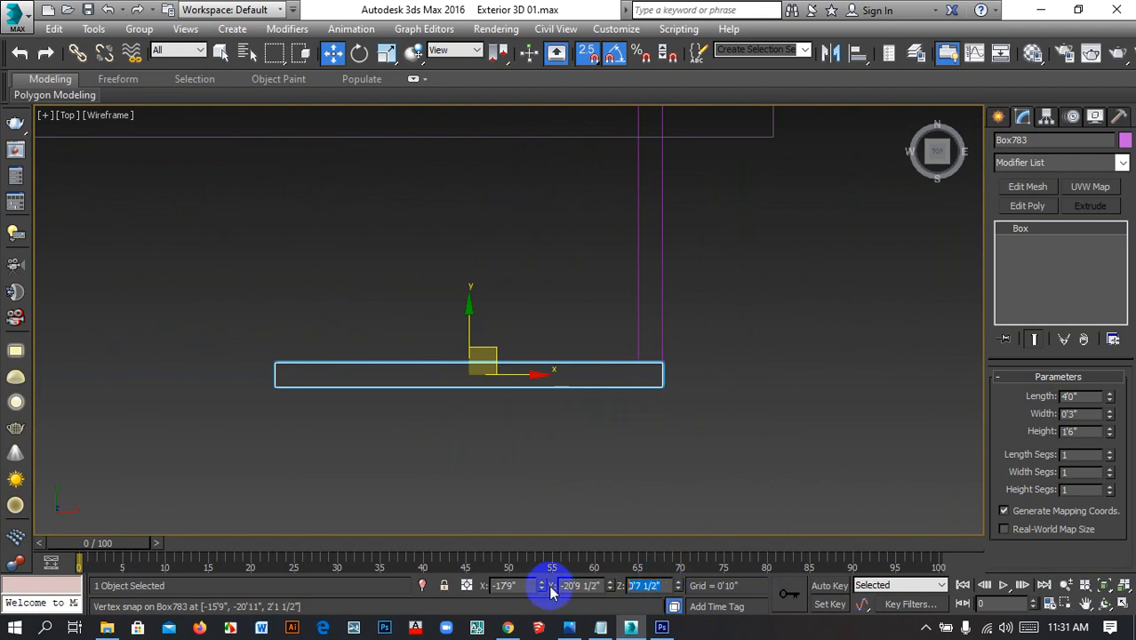
key(Return)
click(725, 474)
Lengthen the front box to 16'3" towards the ramp and shift it along X so its far end stays at the side box
scroll(679, 424, down, 2)
middle_drag(679, 424, 944, 431)
click(727, 401)
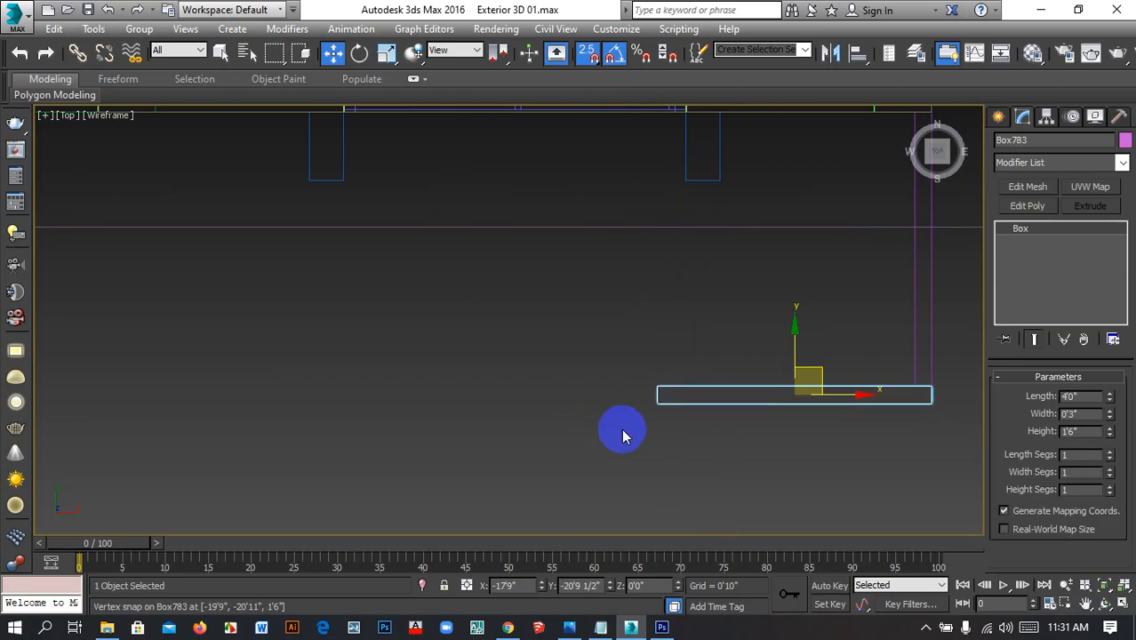
middle_drag(621, 432, 607, 431)
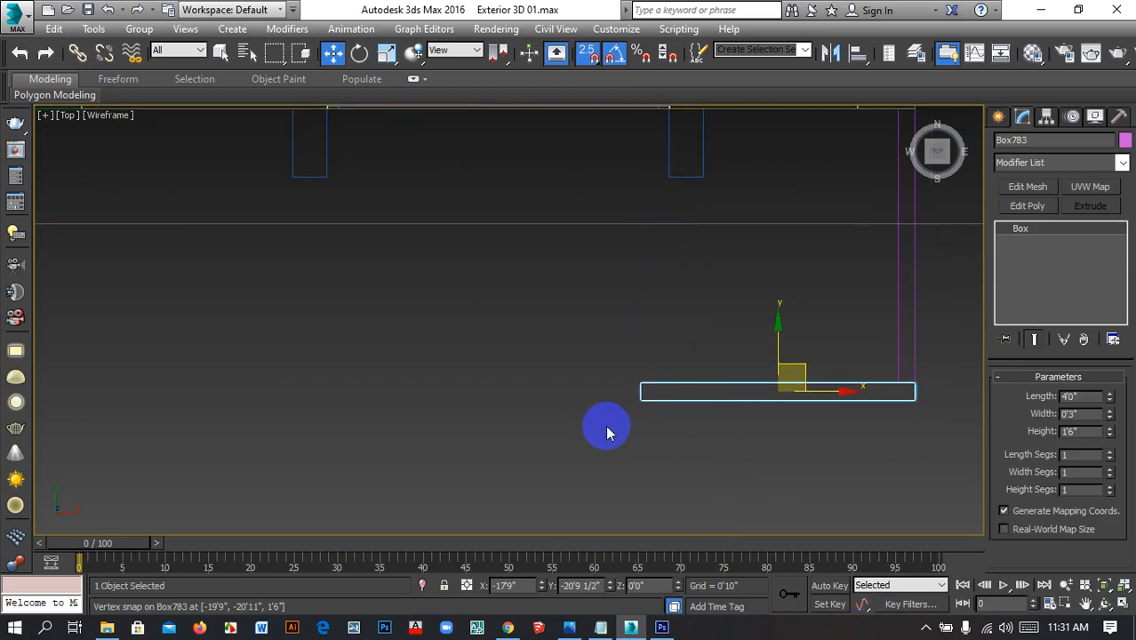
scroll(656, 400, down, 2)
middle_drag(472, 394, 647, 375)
middle_drag(557, 377, 528, 380)
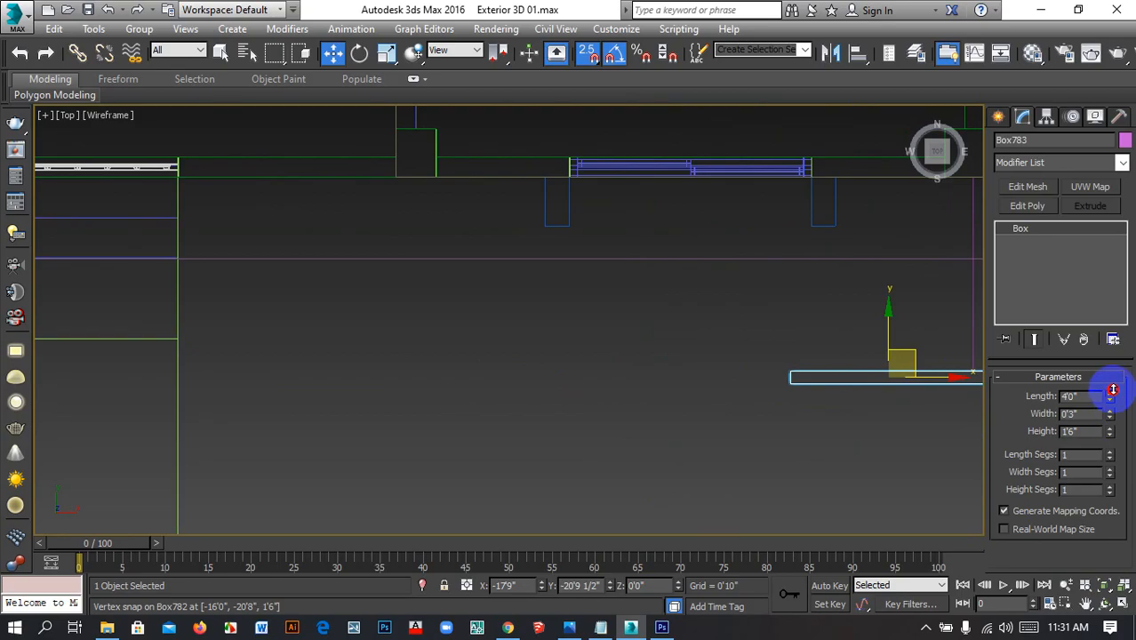
drag(1112, 389, 1111, 321)
scroll(601, 363, down, 2)
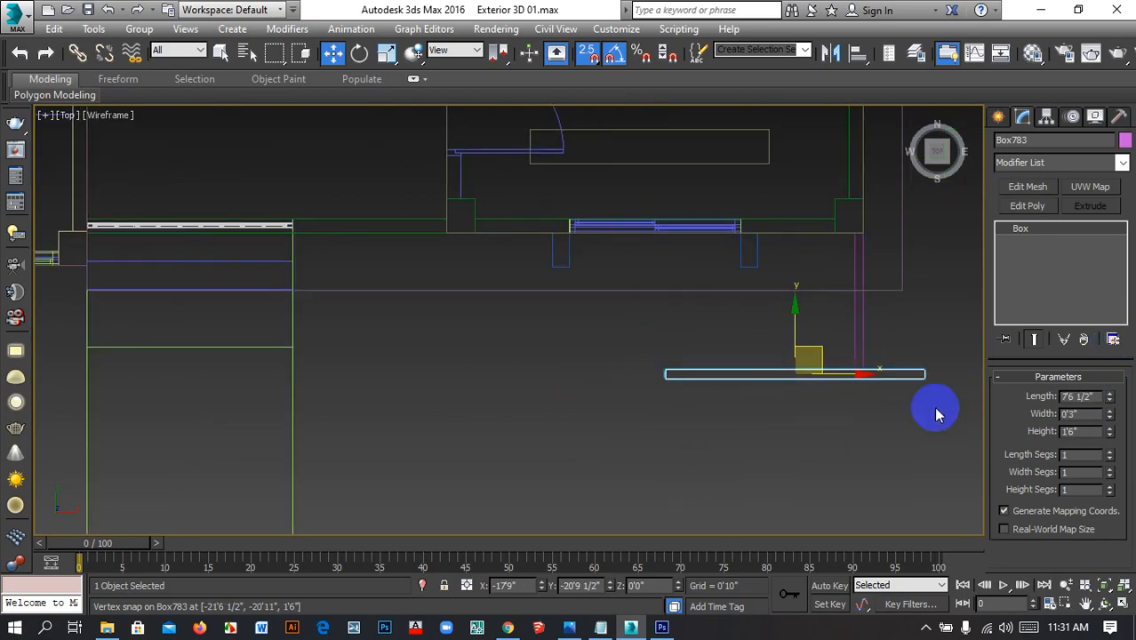
drag(1109, 391, 1102, 343)
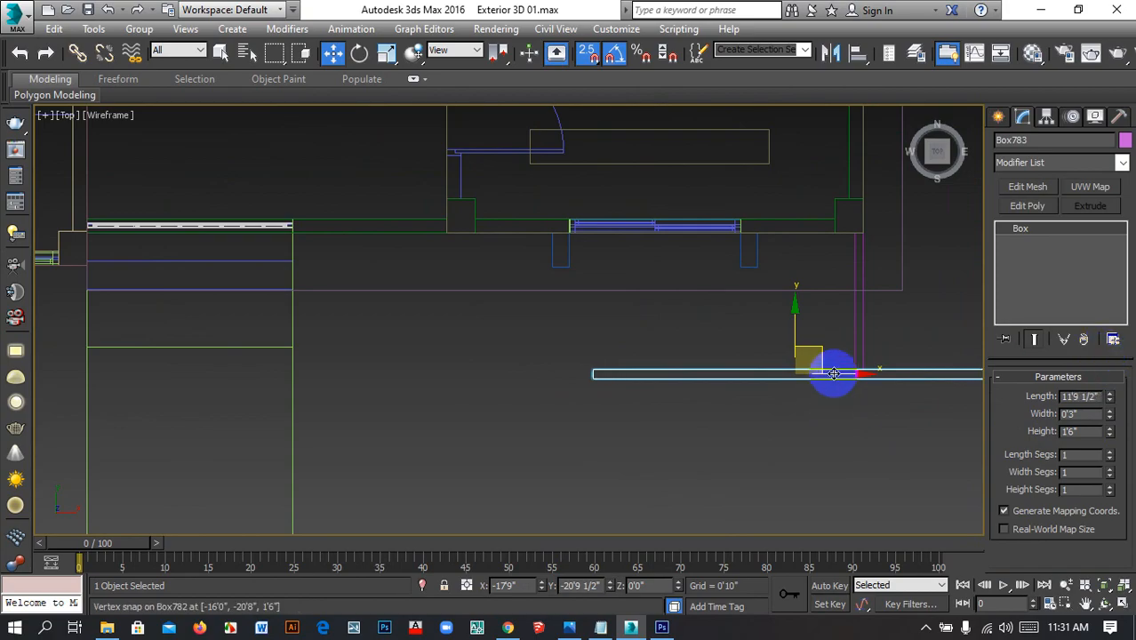
drag(826, 372, 711, 372)
key(s)
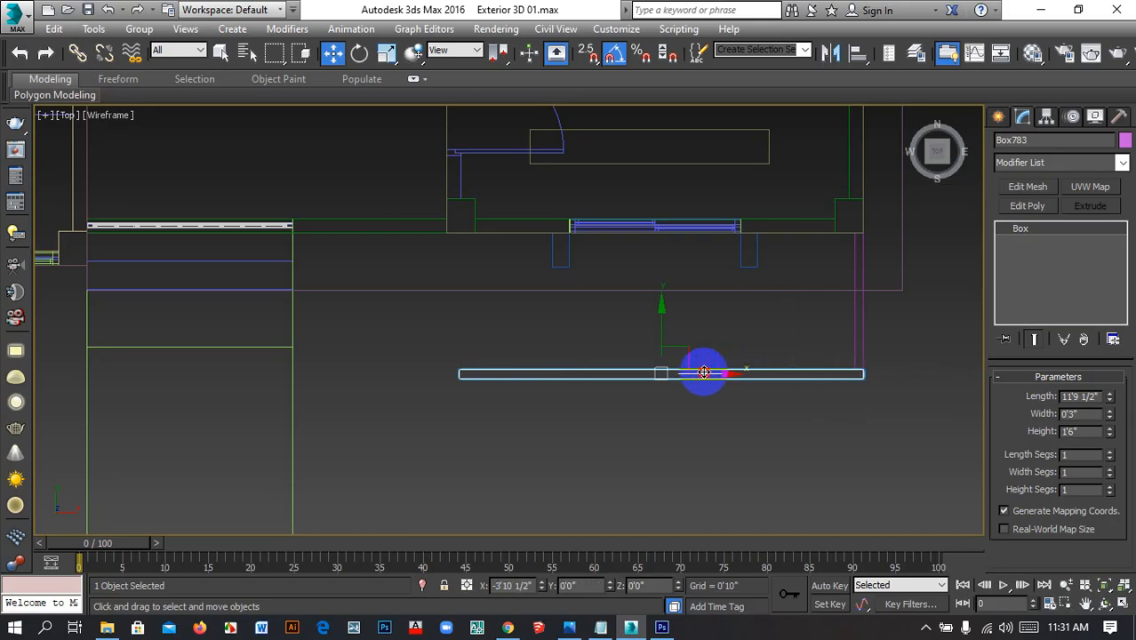
click(1081, 413)
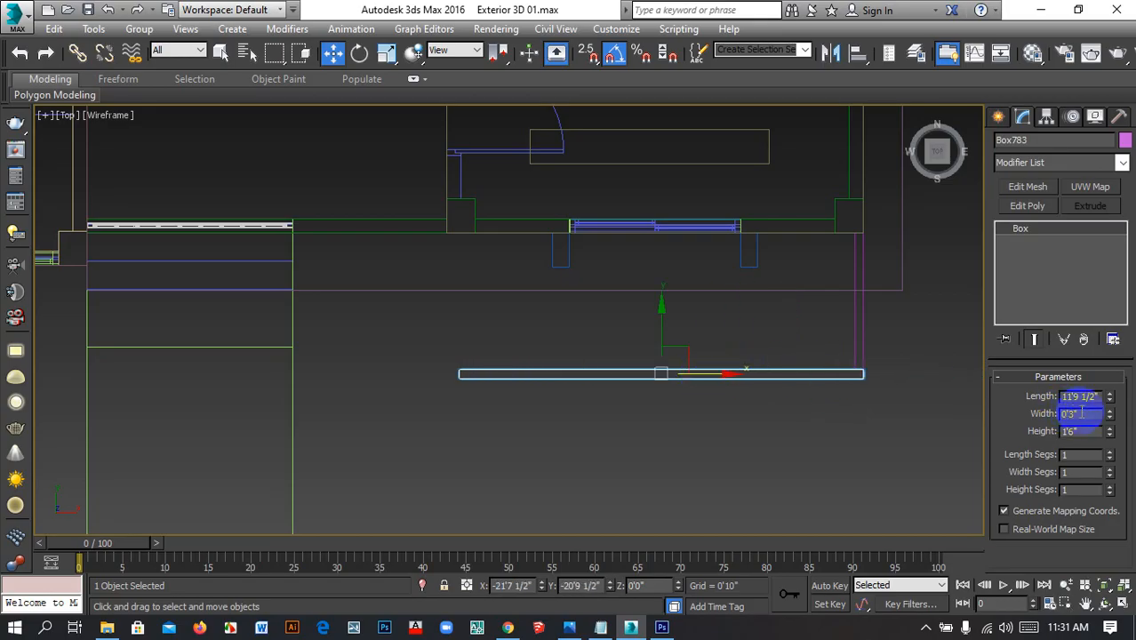
drag(1114, 374, 640, 372)
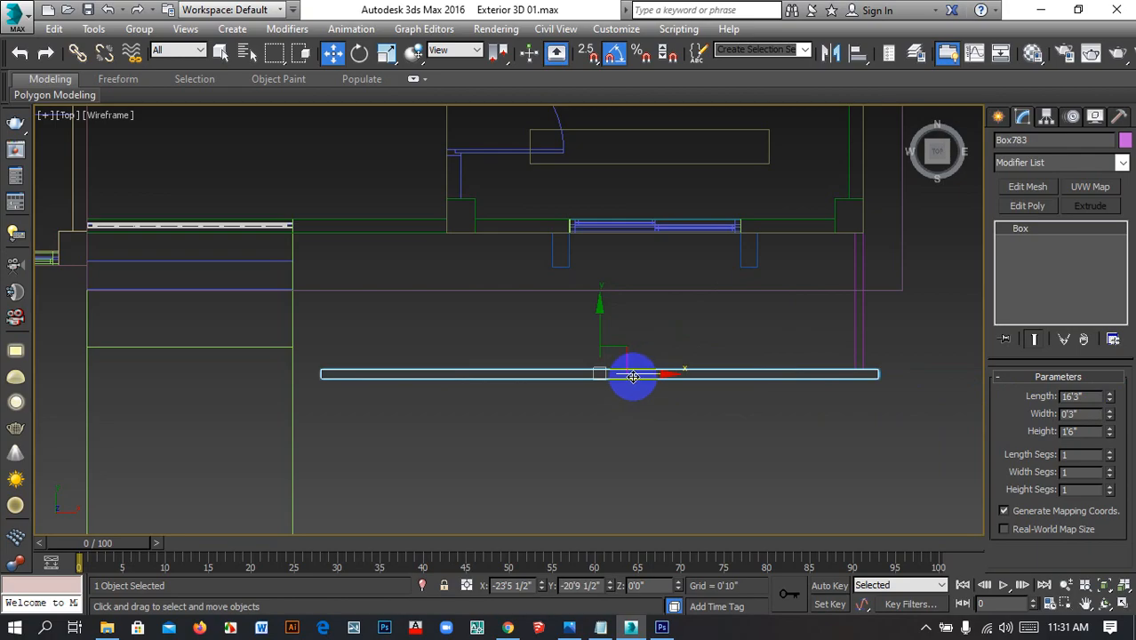
drag(632, 377, 621, 374)
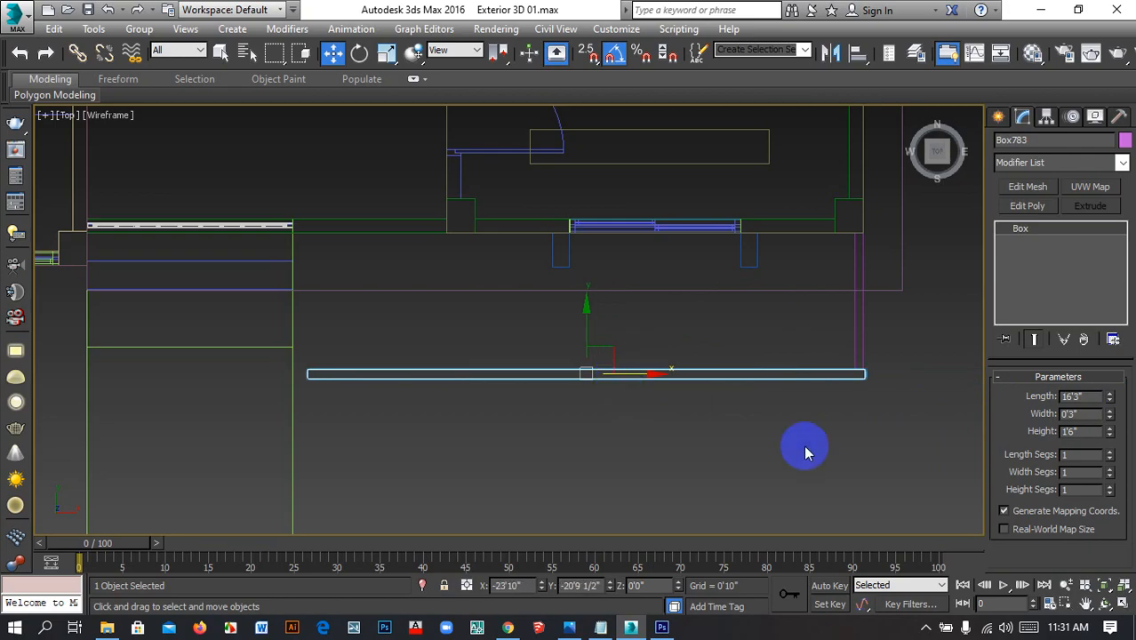
Snap the front box's end corner exactly to the side box's outer corner in the top view, keeping Z at 0
alt+middle_drag(878, 464, 794, 487)
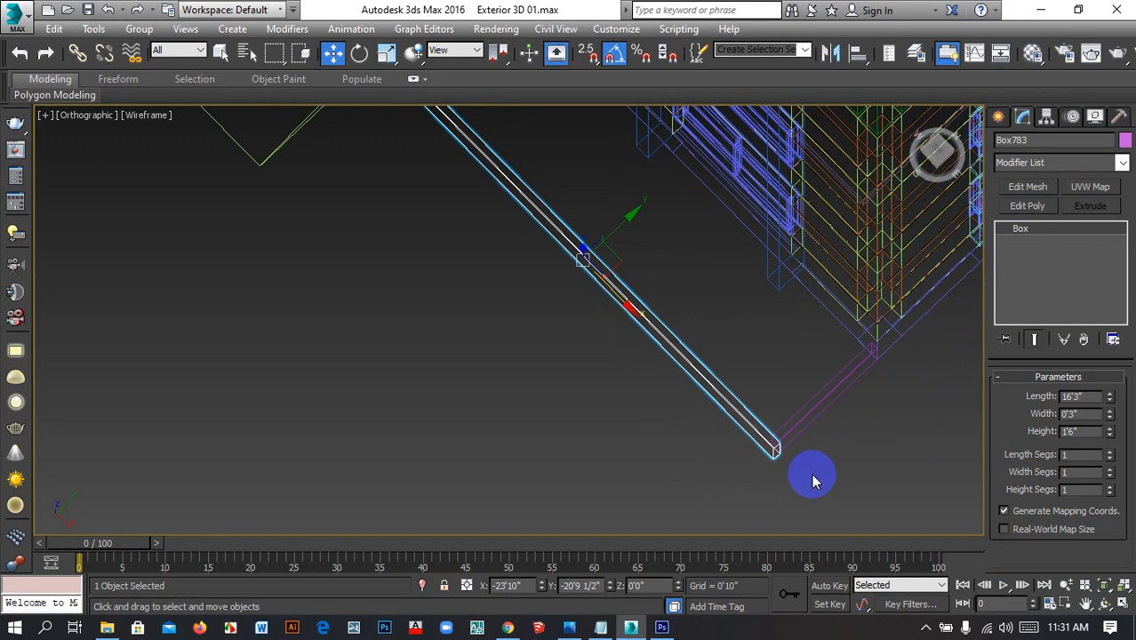
key(t)
key(z)
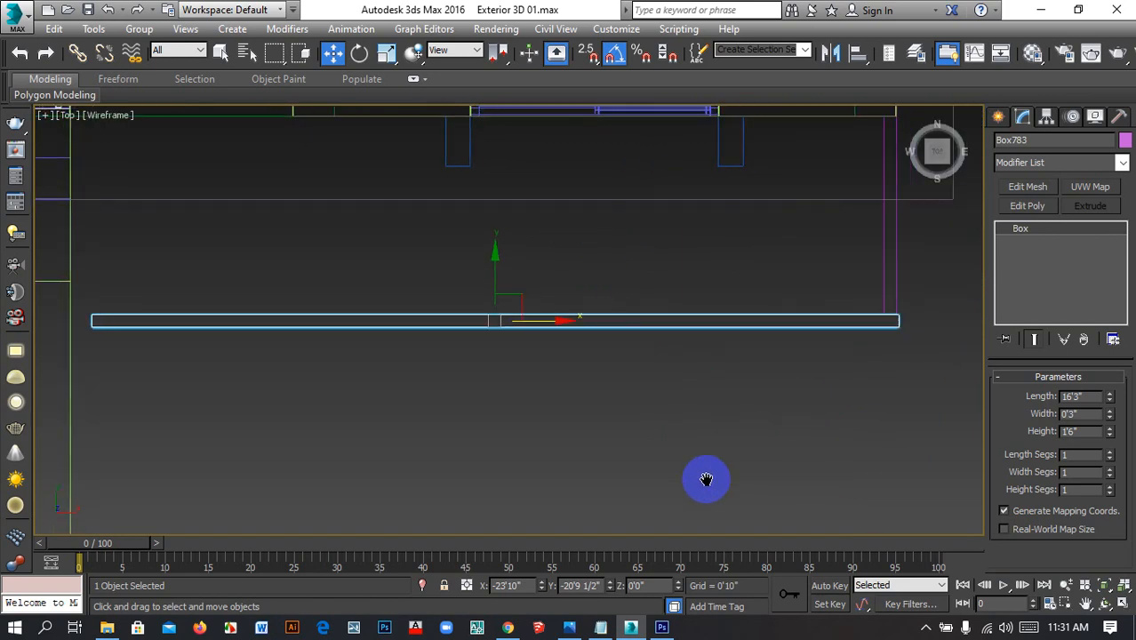
scroll(808, 389, up, 8)
key(s)
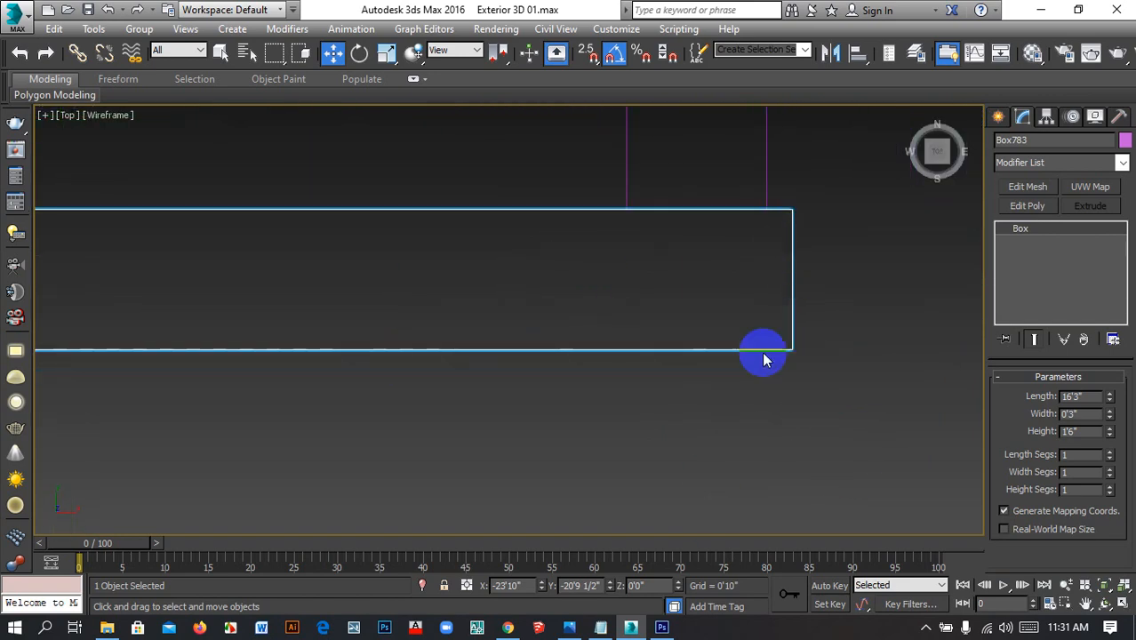
drag(790, 207, 749, 310)
click(652, 586)
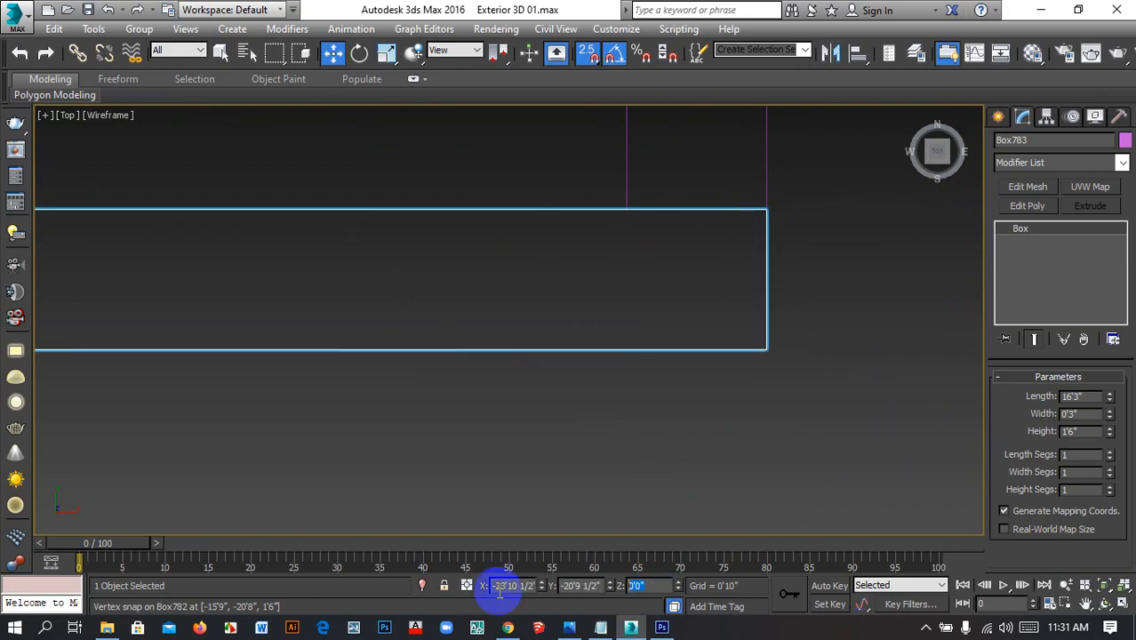
key(Return)
Copy the 4'0" side box along X to the front box's opposite end beside the ramp
scroll(738, 471, down, 10)
middle_drag(423, 527, 735, 444)
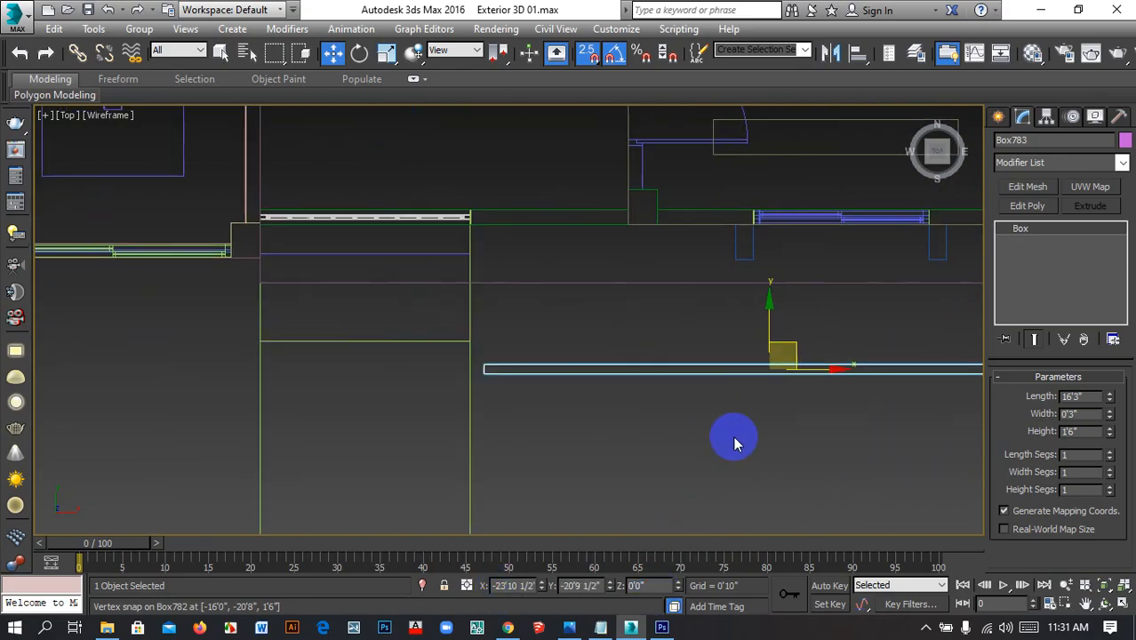
click(718, 432)
middle_drag(690, 405, 393, 410)
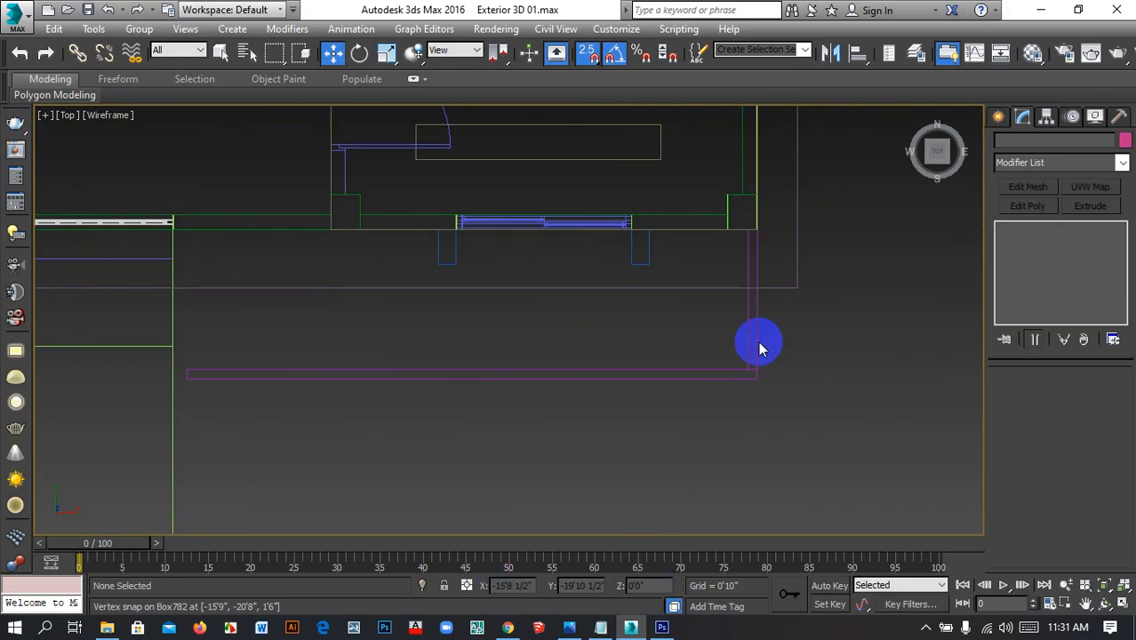
click(755, 339)
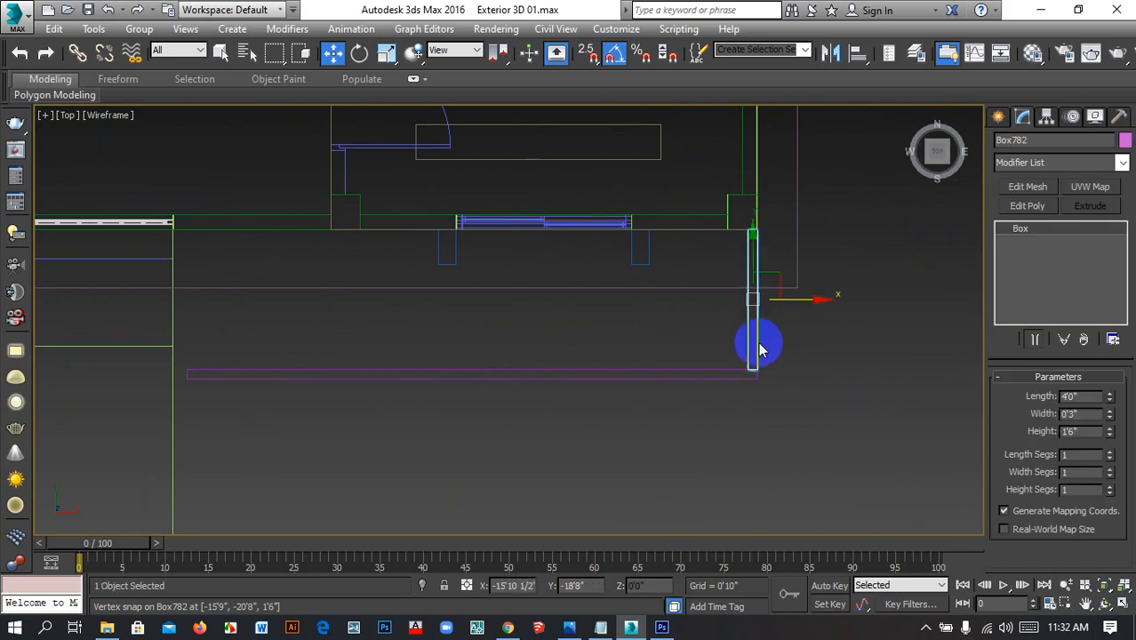
drag(793, 303, 234, 316)
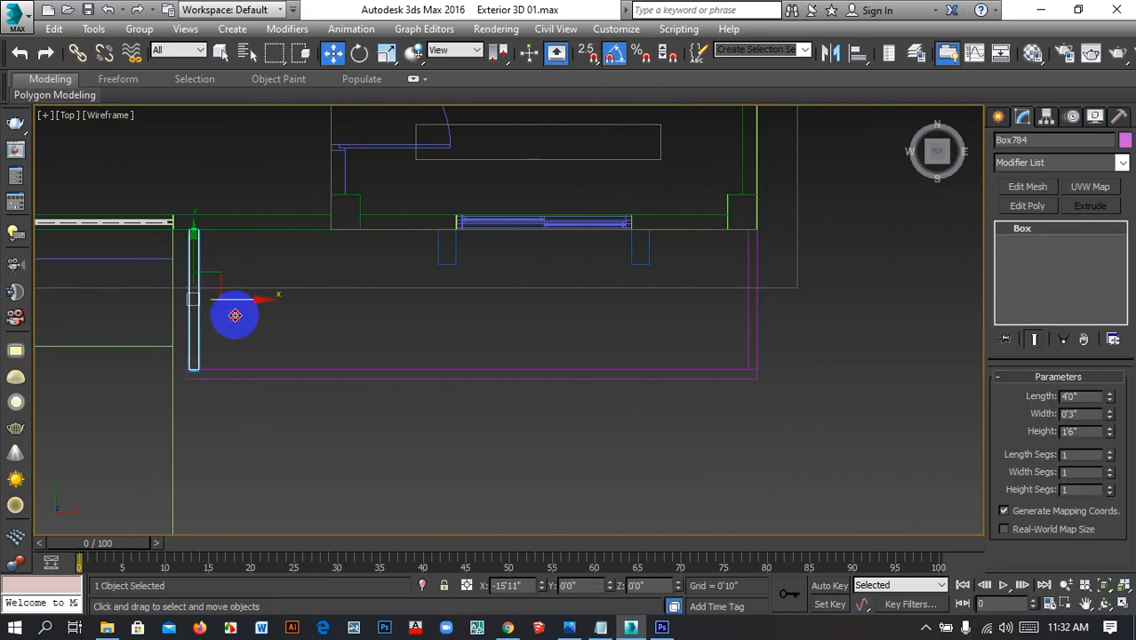
click(574, 386)
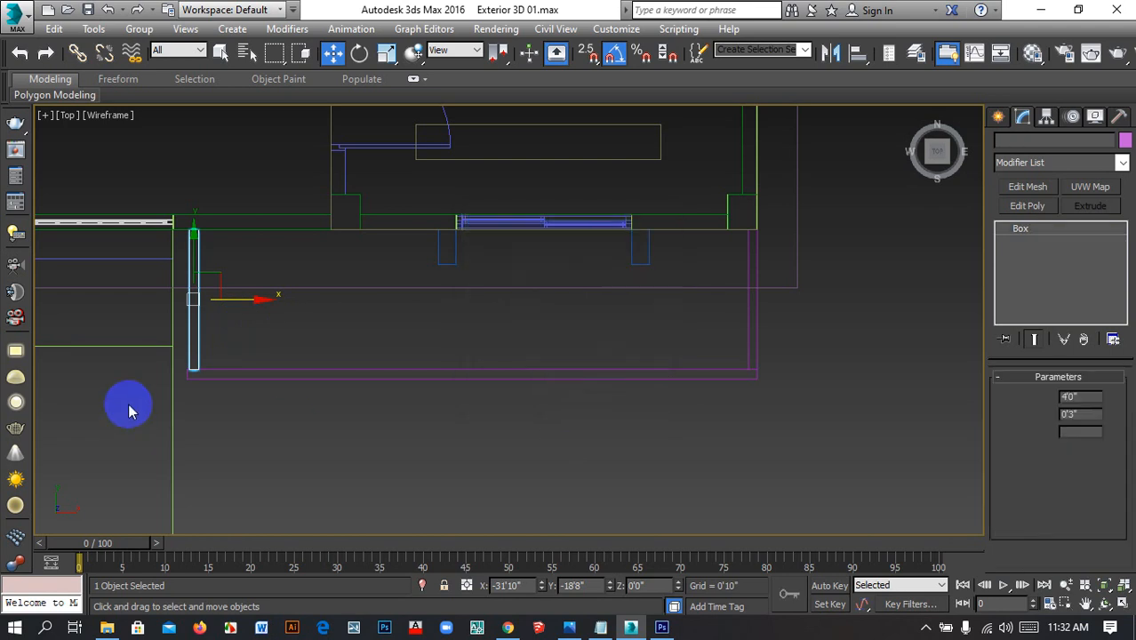
Snap the copied side box's outer corner to the front box's end corner next to the ramp and deselect it
scroll(190, 362, up, 3)
middle_drag(189, 363, 522, 395)
scroll(538, 414, up, 6)
key(s)
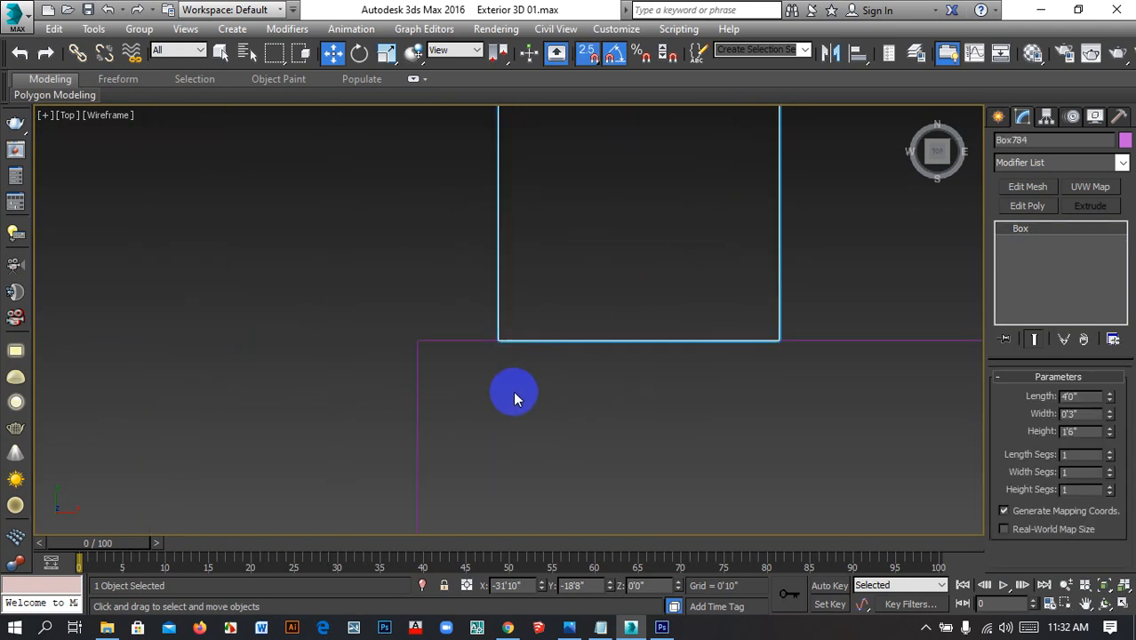
drag(495, 329, 418, 340)
click(511, 585)
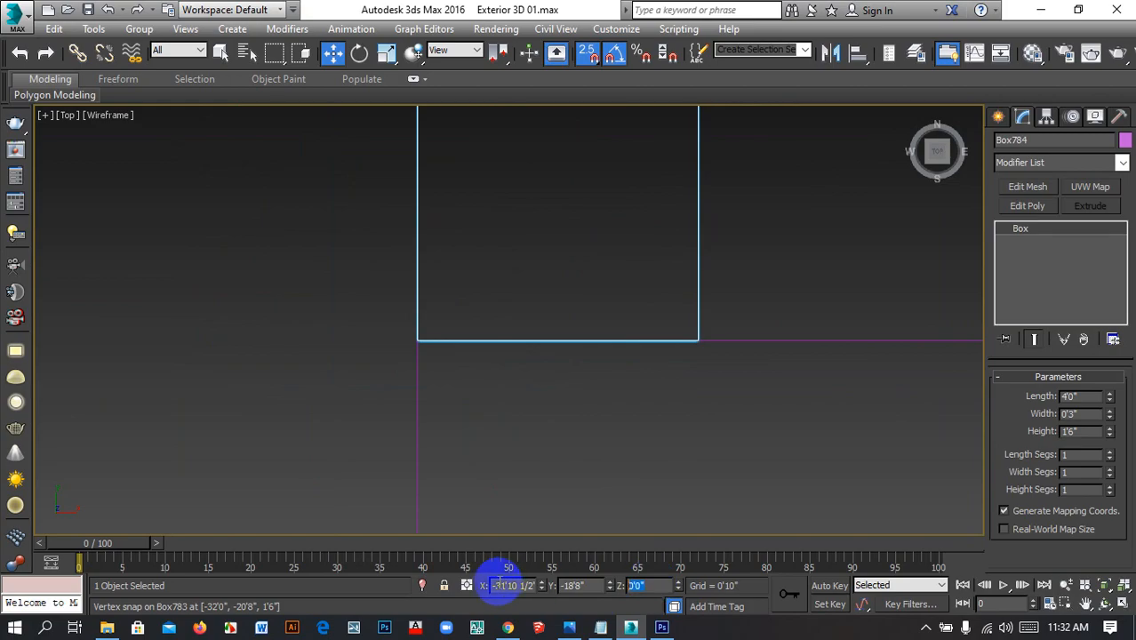
scroll(675, 523, down, 5)
click(759, 424)
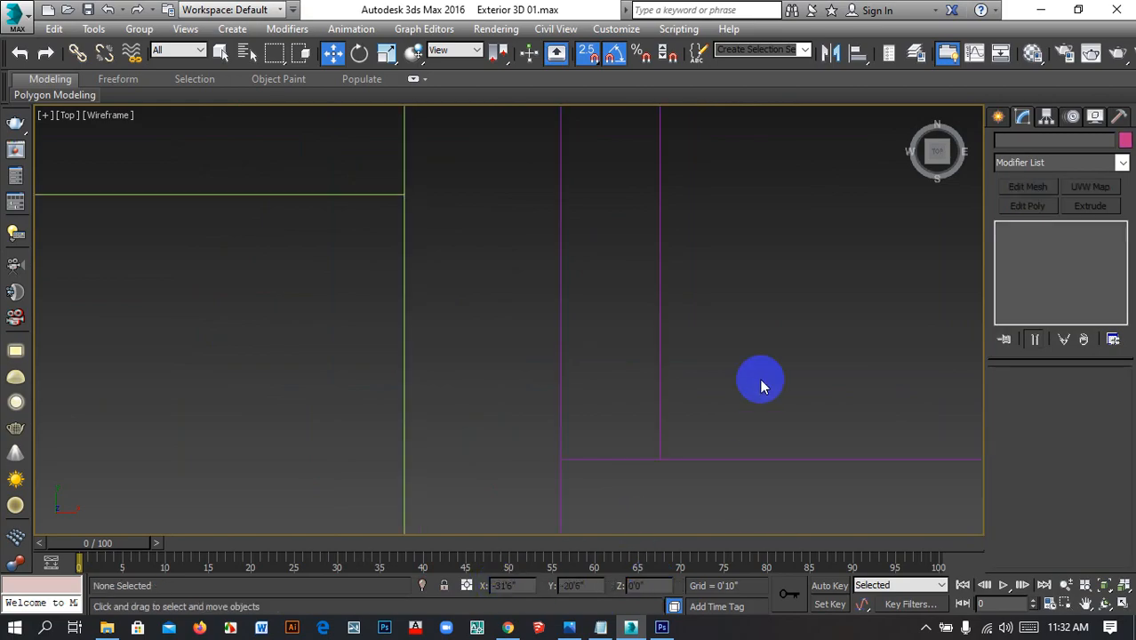
Examine the low box enclosure beside the ramp and the whole building in the shaded orthographic view
key(F3)
scroll(704, 380, down, 5)
alt+middle_drag(710, 399, 658, 329)
scroll(659, 330, down, 8)
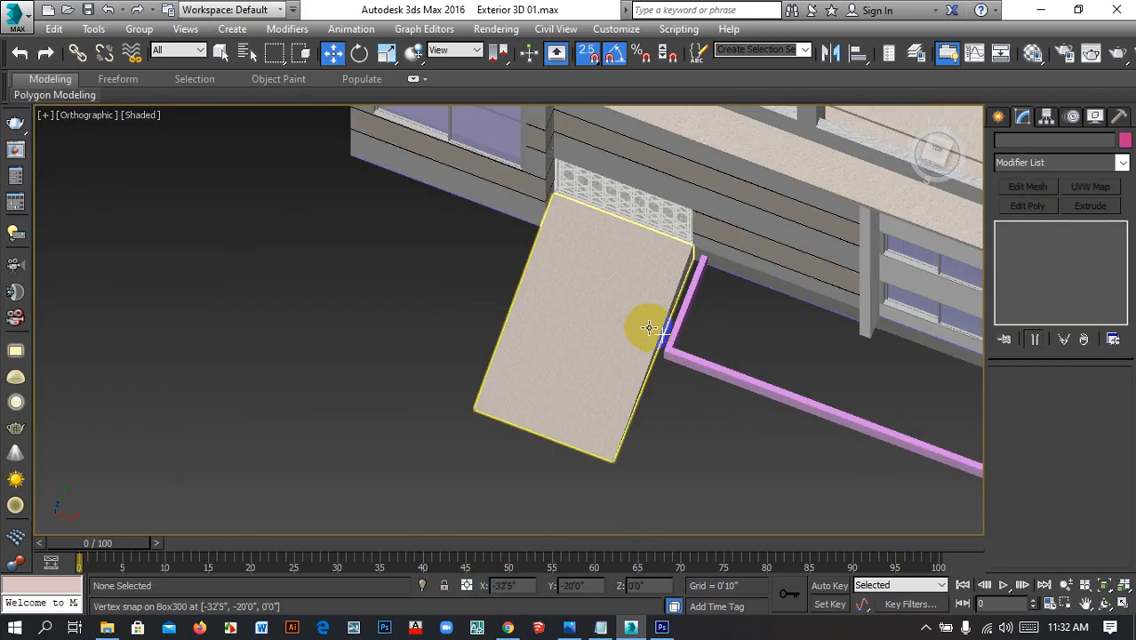
alt+middle_drag(779, 388, 593, 396)
scroll(683, 391, down, 5)
scroll(636, 374, up, 5)
scroll(575, 411, down, 5)
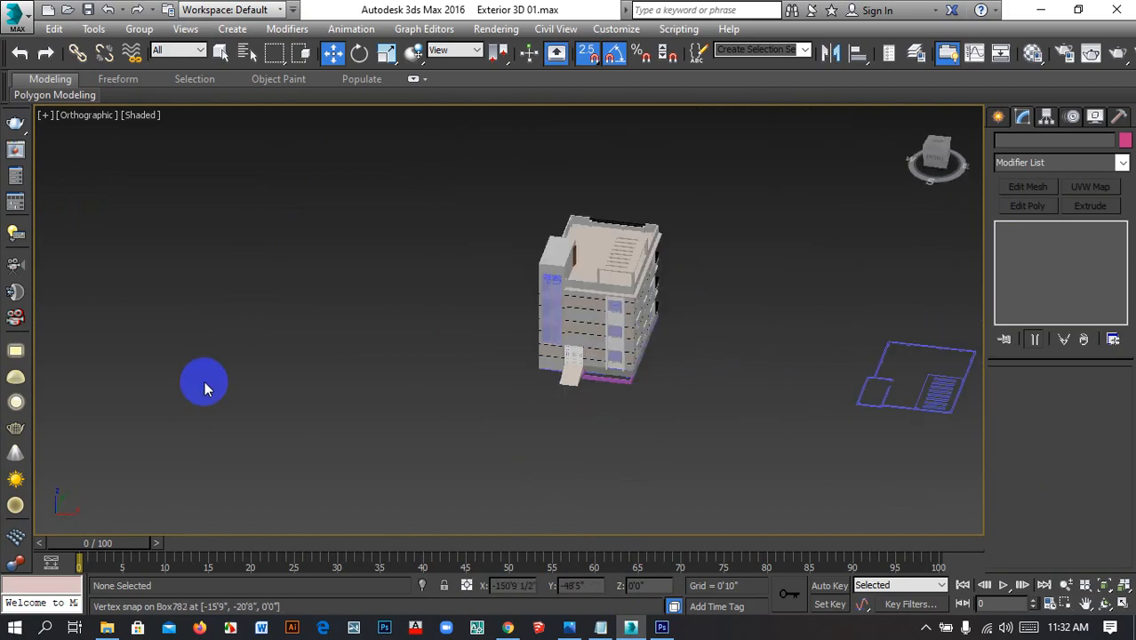
Create a ground plane about 221'1" long and 192'0" wide beneath and around the building
click(999, 116)
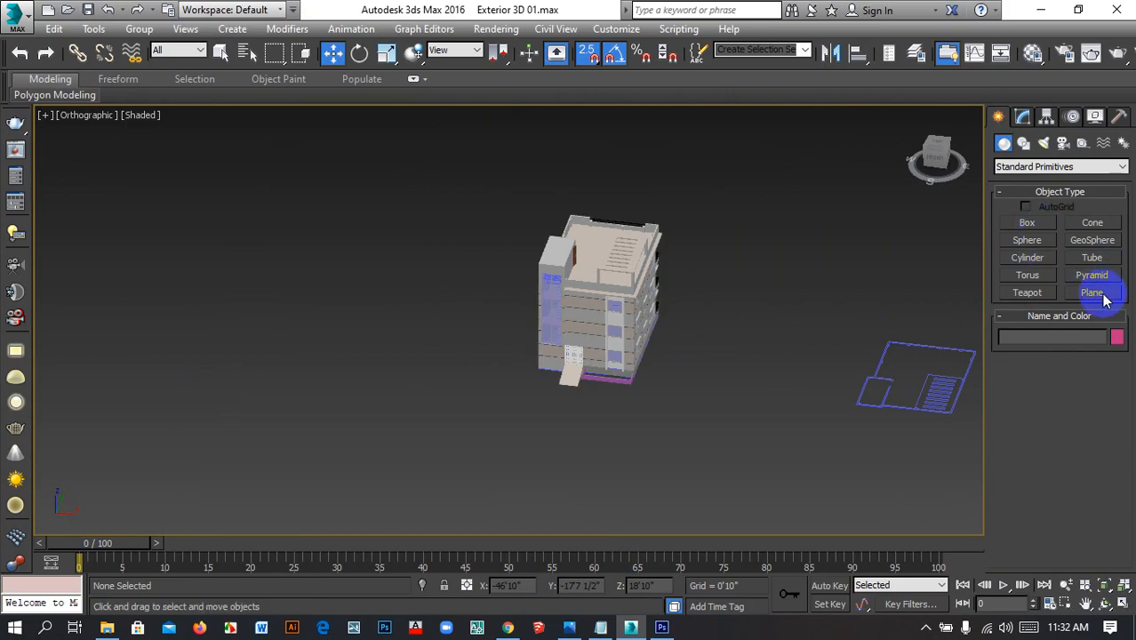
click(1103, 298)
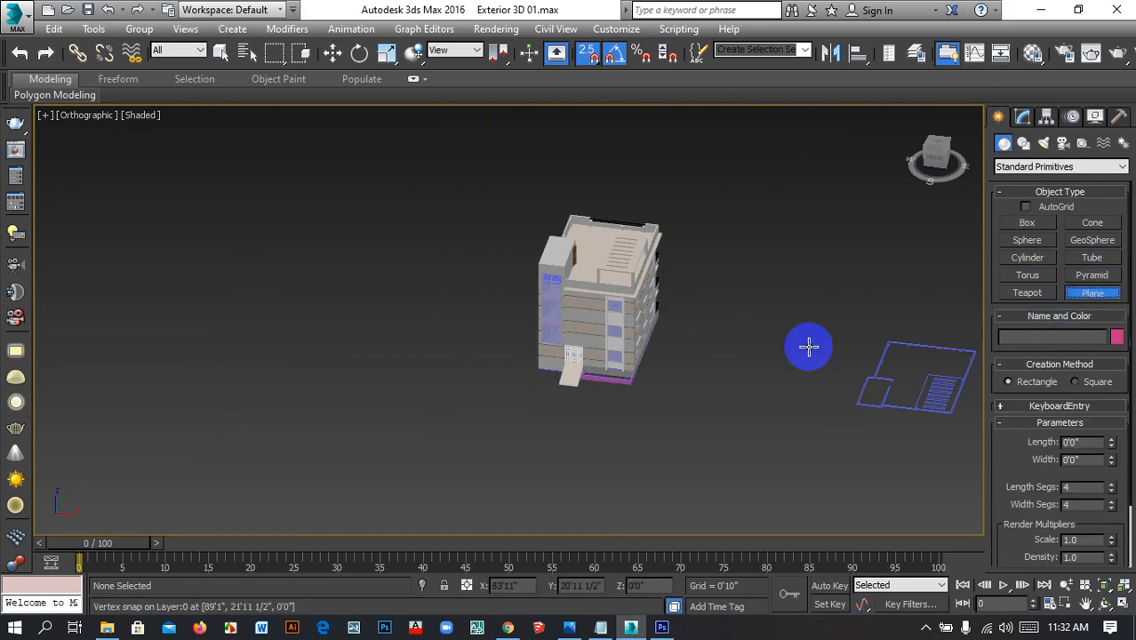
scroll(667, 345, down, 2)
drag(410, 232, 721, 528)
scroll(563, 383, up, 3)
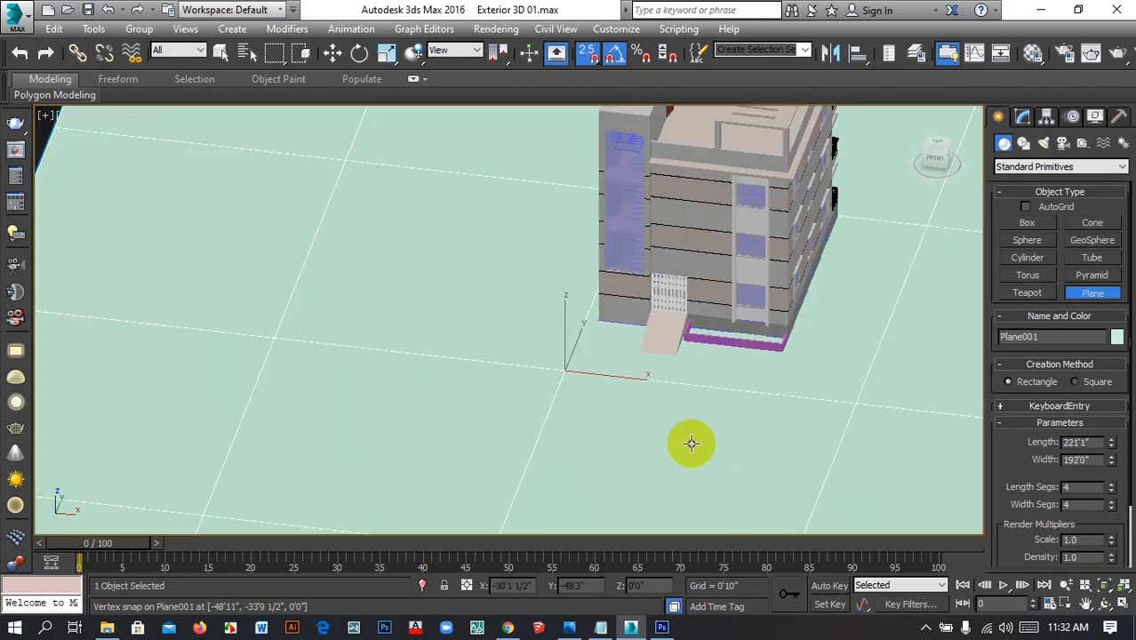
middle_drag(689, 441, 526, 334)
scroll(525, 334, down, 3)
alt+middle_drag(536, 373, 581, 380)
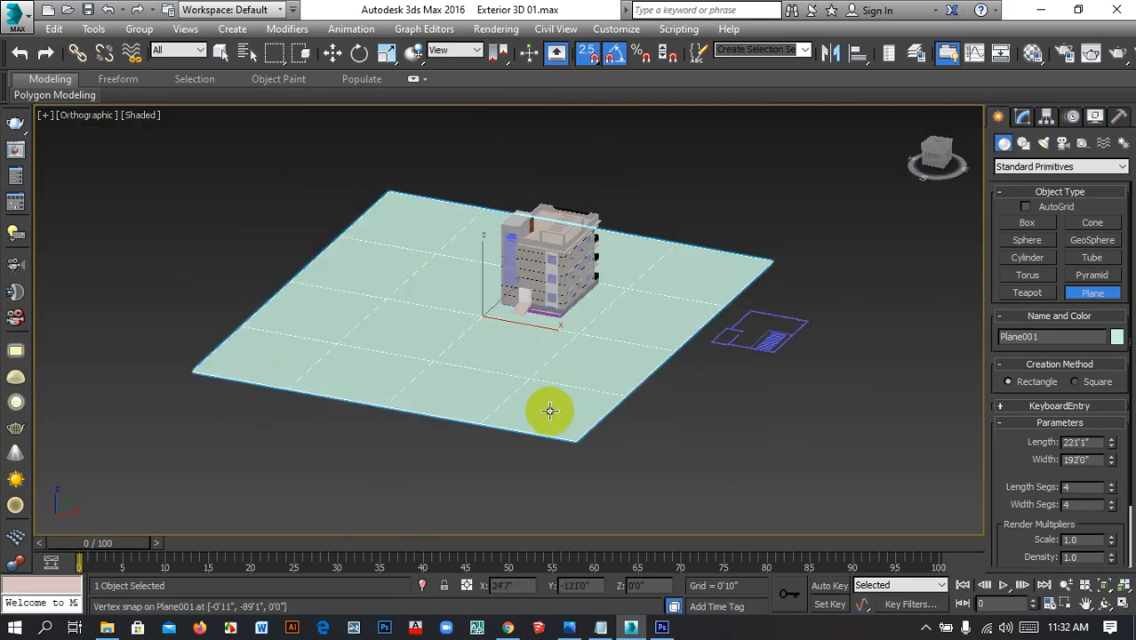
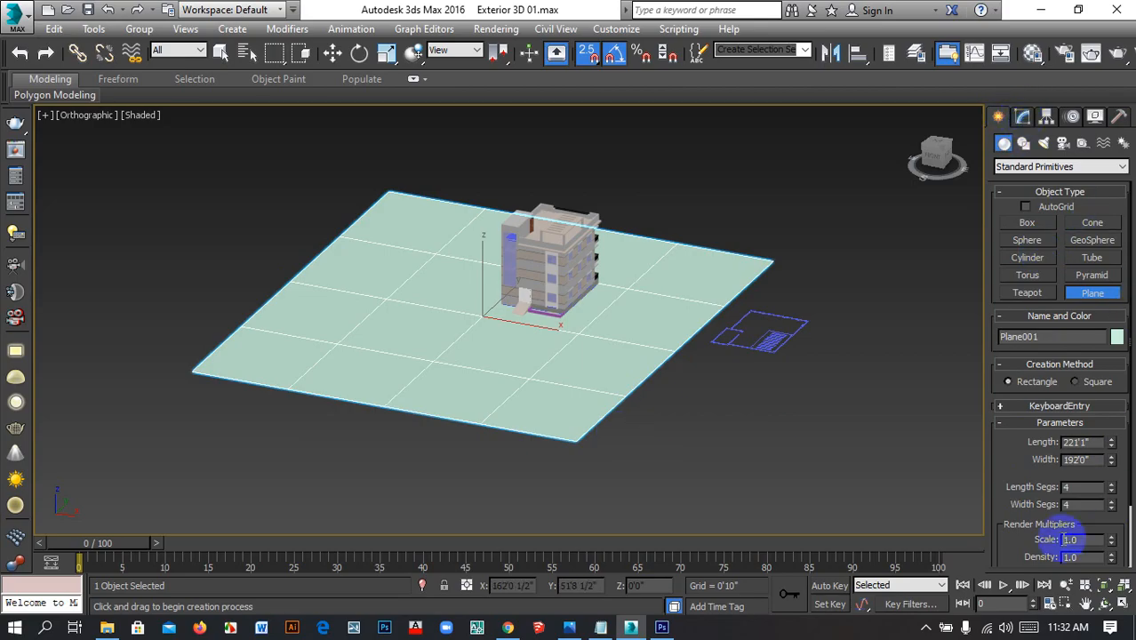
Set the ground plane's length and width segments to 1 each
double_click(1077, 486)
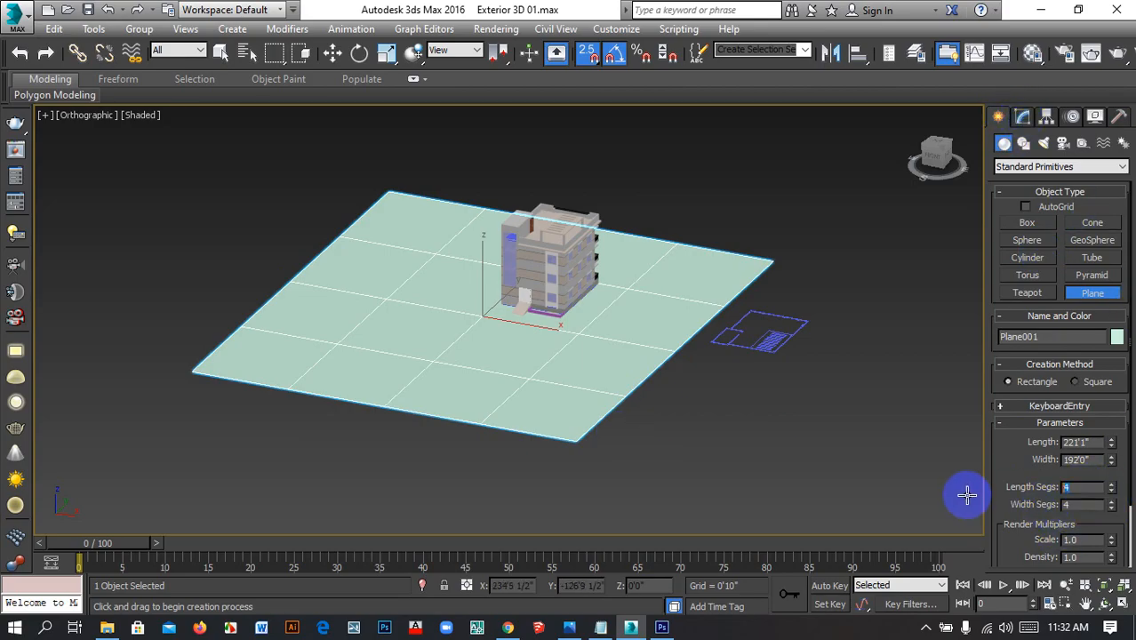
key(Return)
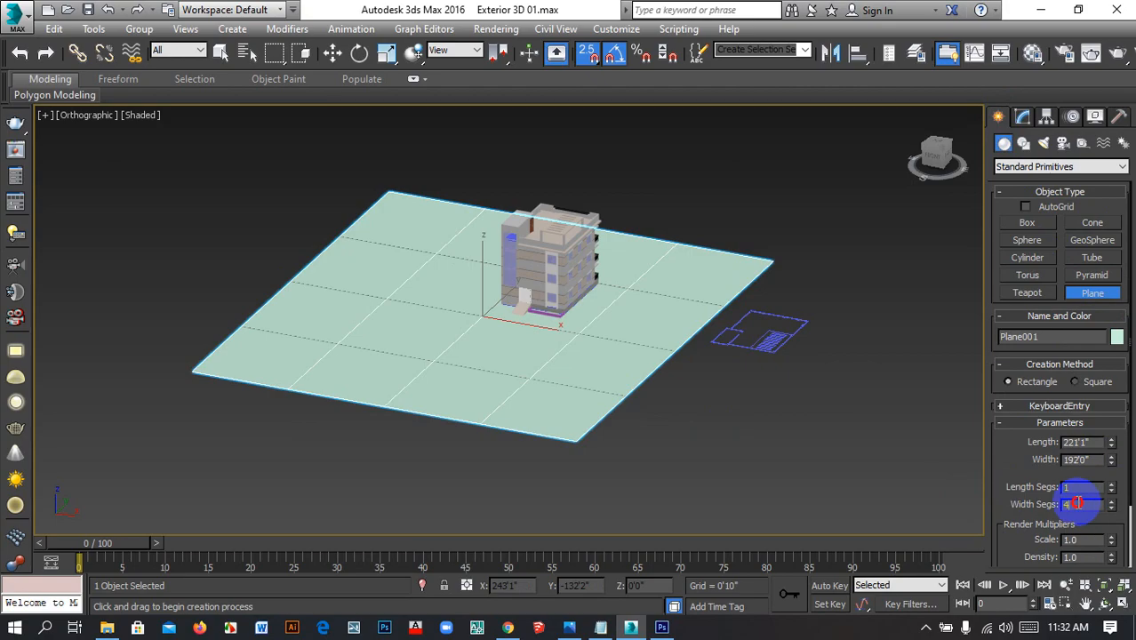
double_click(1077, 503)
text(1)
key(Return)
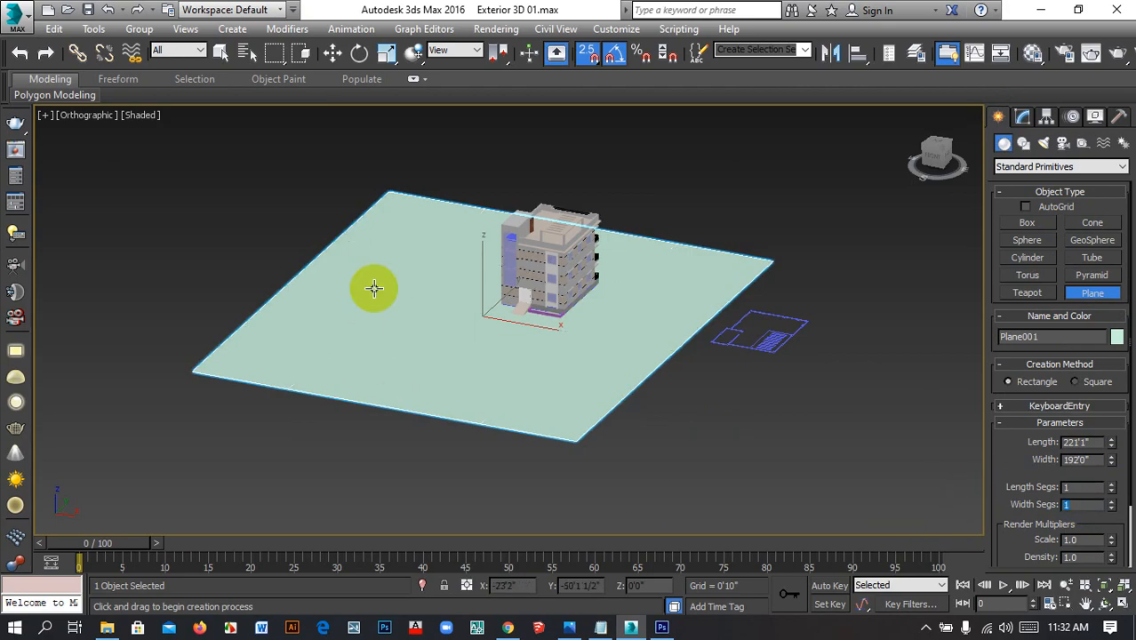
Move the ground plane about 8'4 1/2" along X to better centre it on the building, and deselect it
click(331, 54)
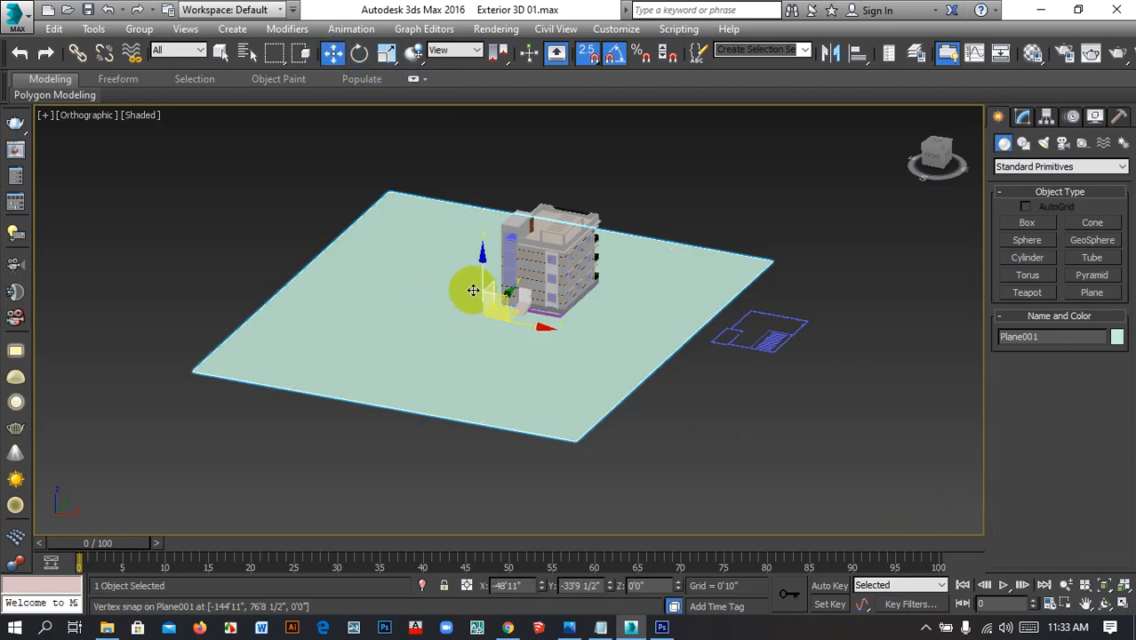
alt+middle_drag(472, 295, 601, 317)
middle_drag(701, 325, 570, 325)
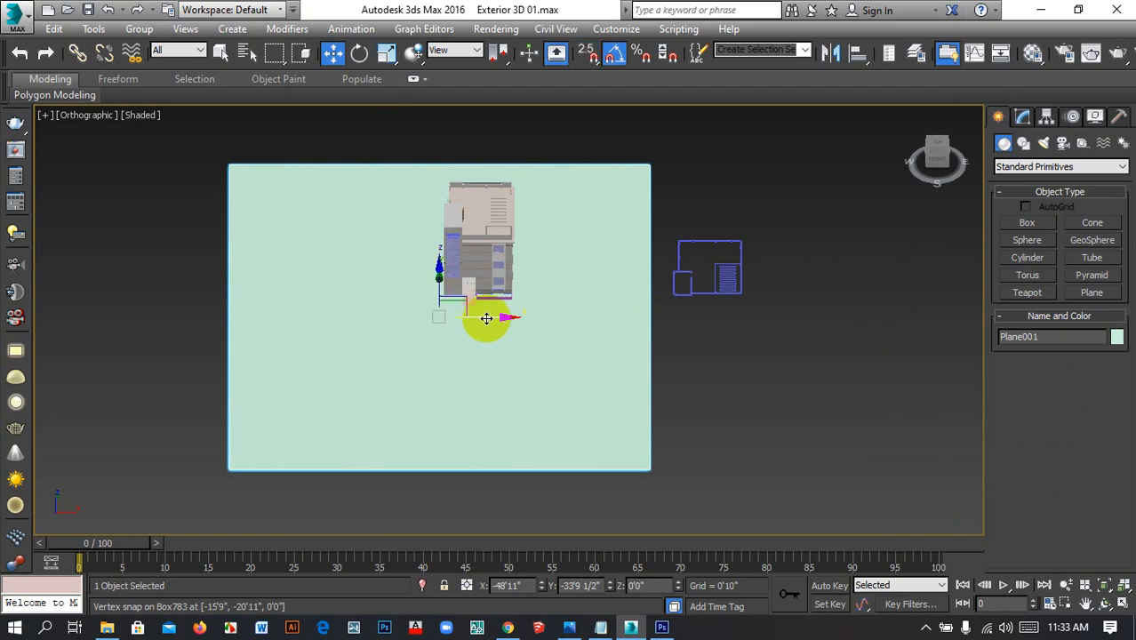
drag(474, 320, 489, 321)
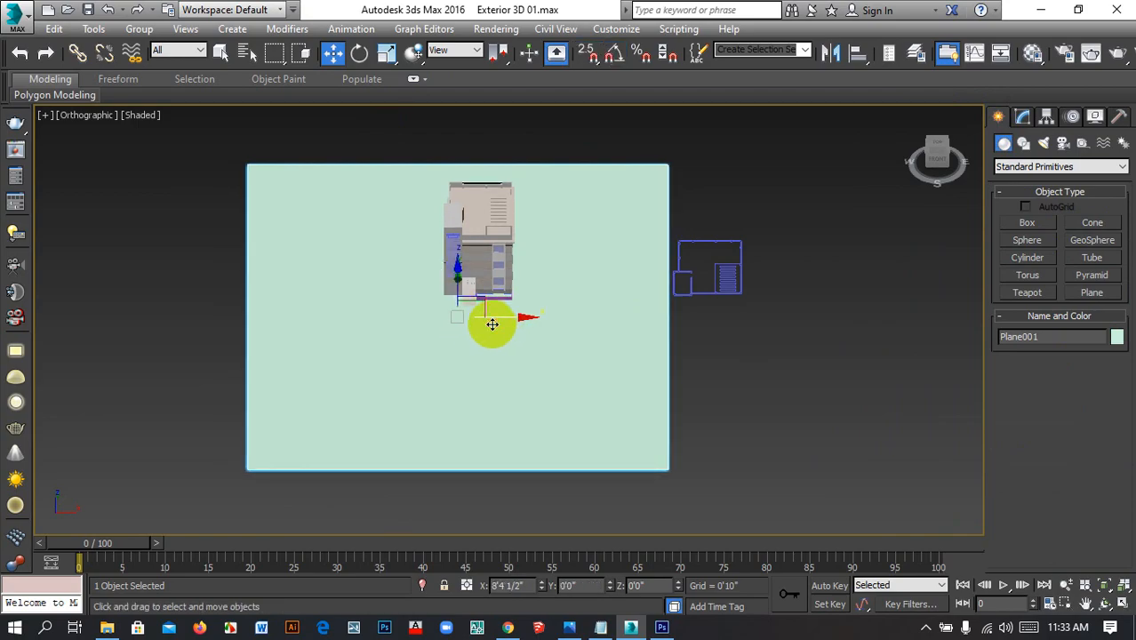
alt+middle_drag(642, 343, 591, 293)
click(788, 447)
scroll(464, 307, up, 7)
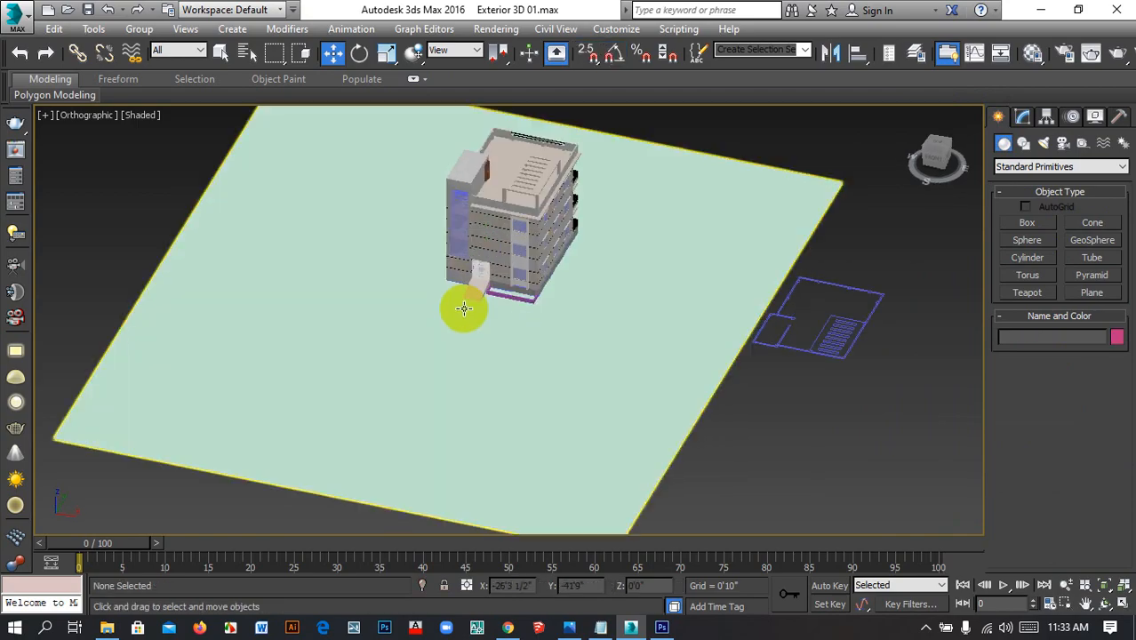
scroll(535, 315, down, 4)
scroll(546, 300, down, 8)
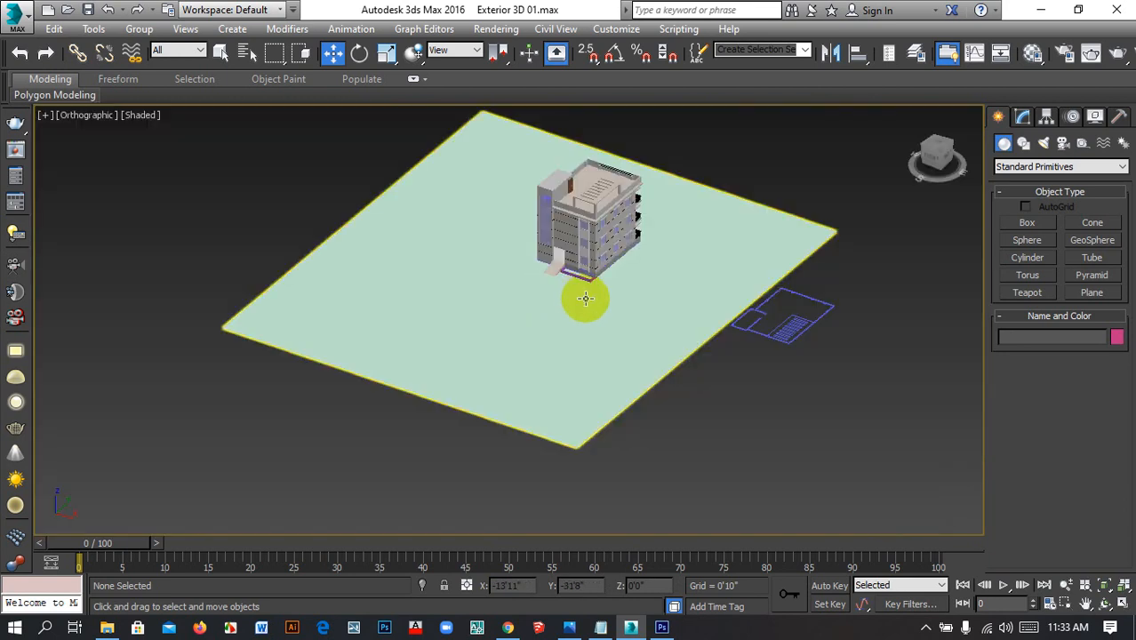
scroll(576, 307, up, 8)
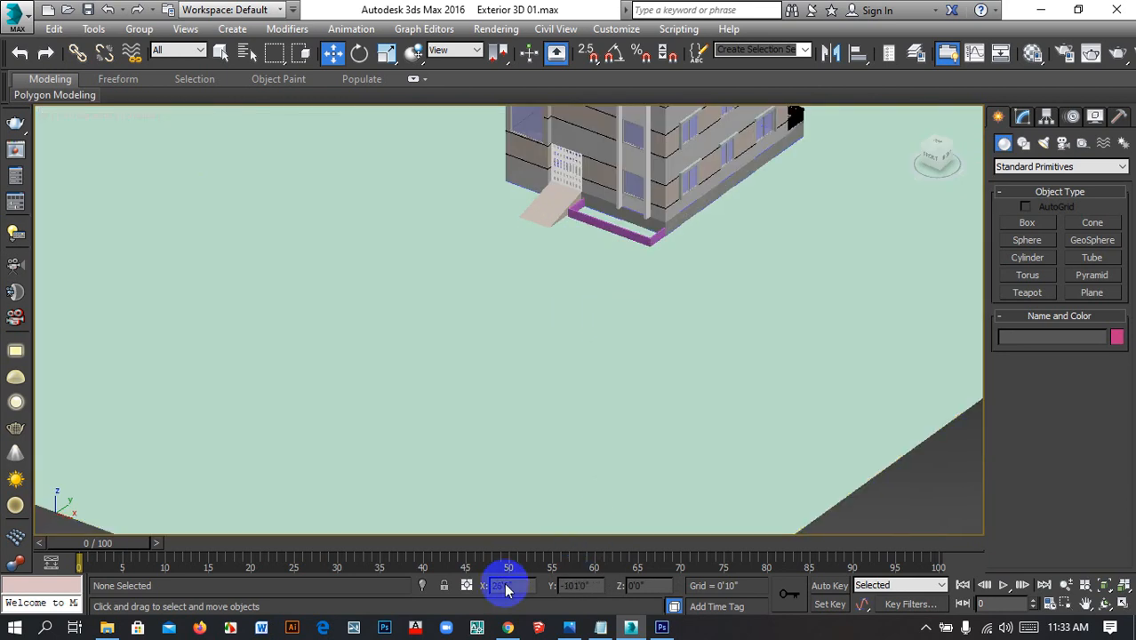
Switch to Chrome and start saving the previewed seamless brick image, choosing E:\Texture & Project\Texture\Brick & Tiles as the location
click(507, 627)
right_click(840, 253)
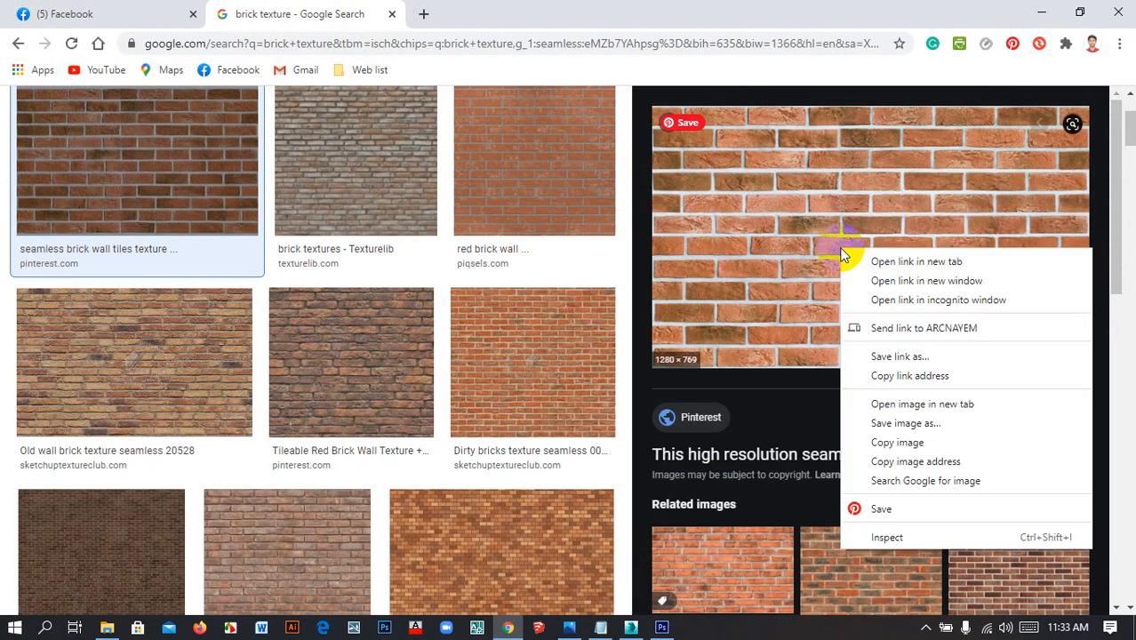
click(940, 422)
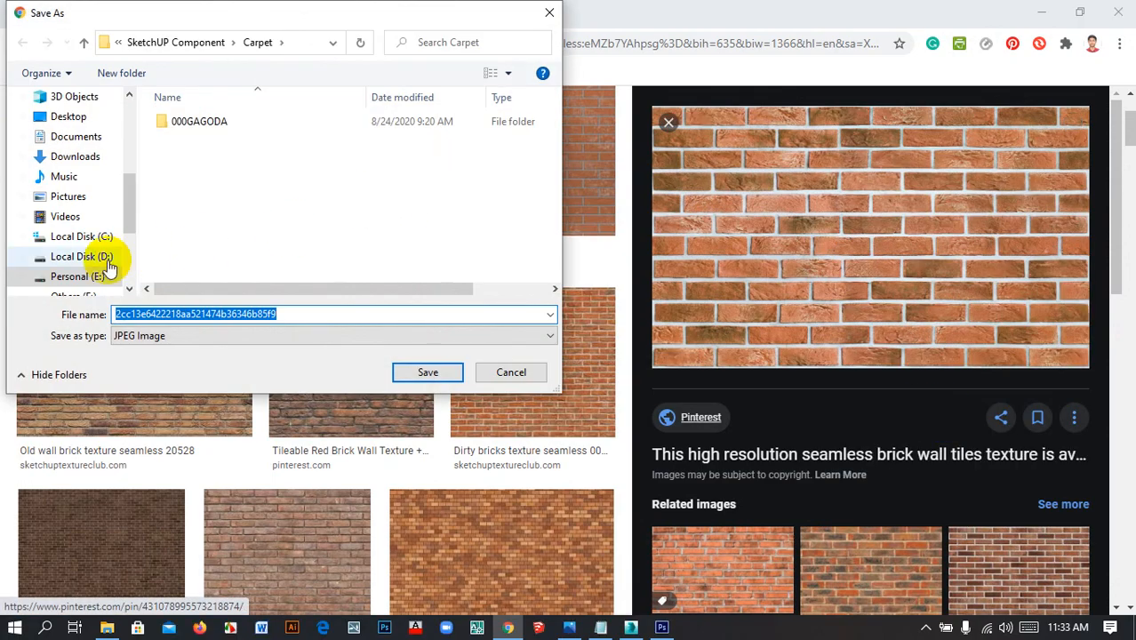
scroll(107, 258, down, 1)
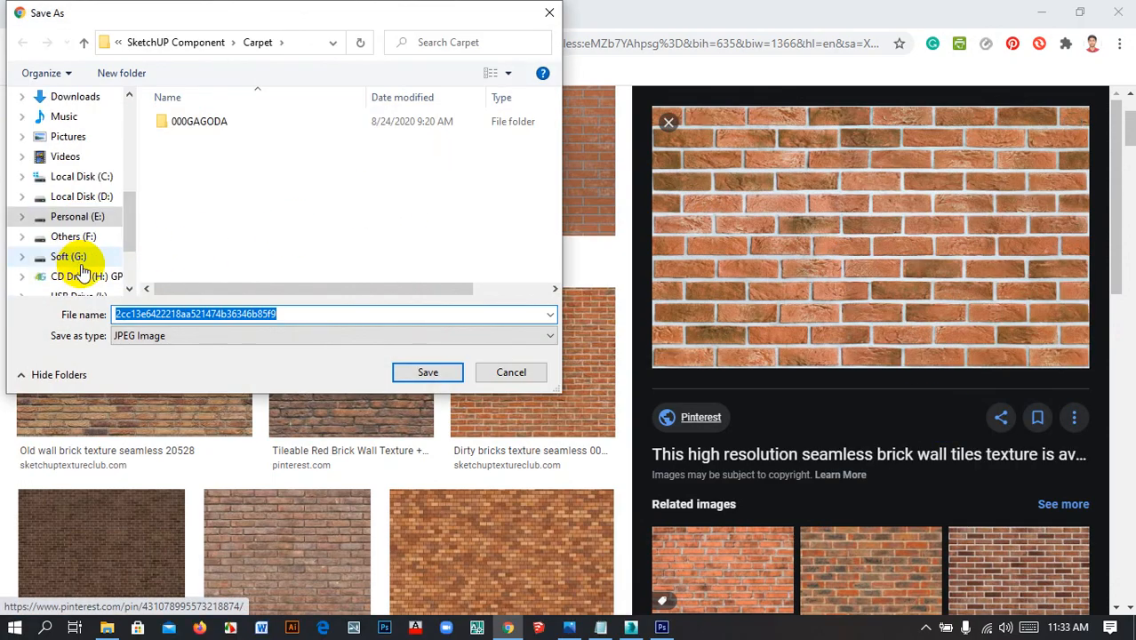
click(87, 220)
scroll(238, 265, down, 2)
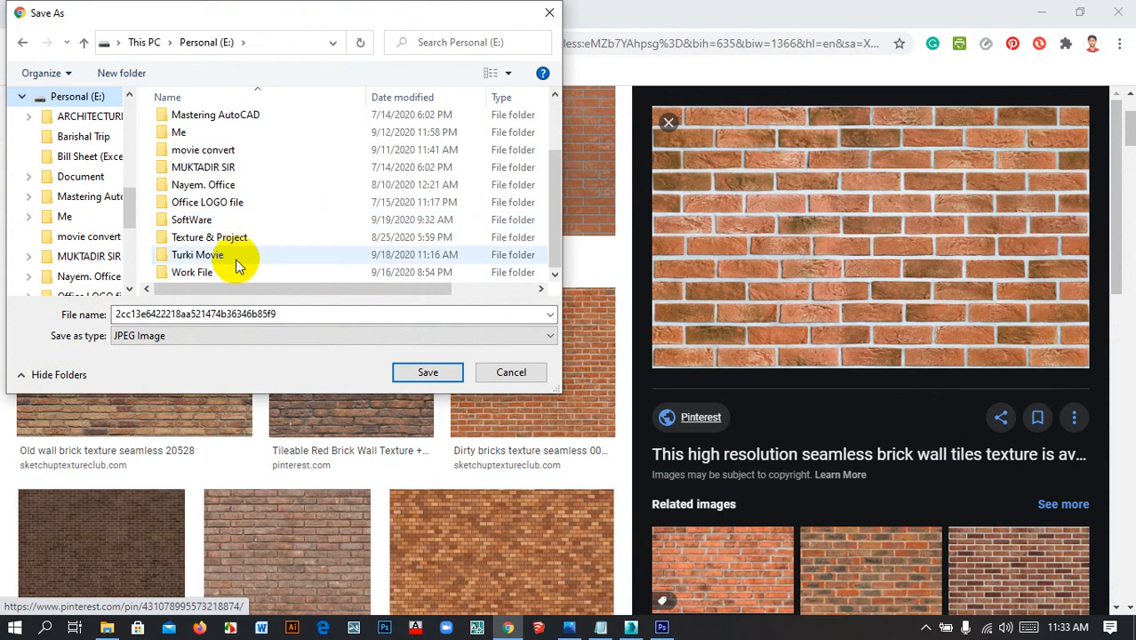
double_click(229, 238)
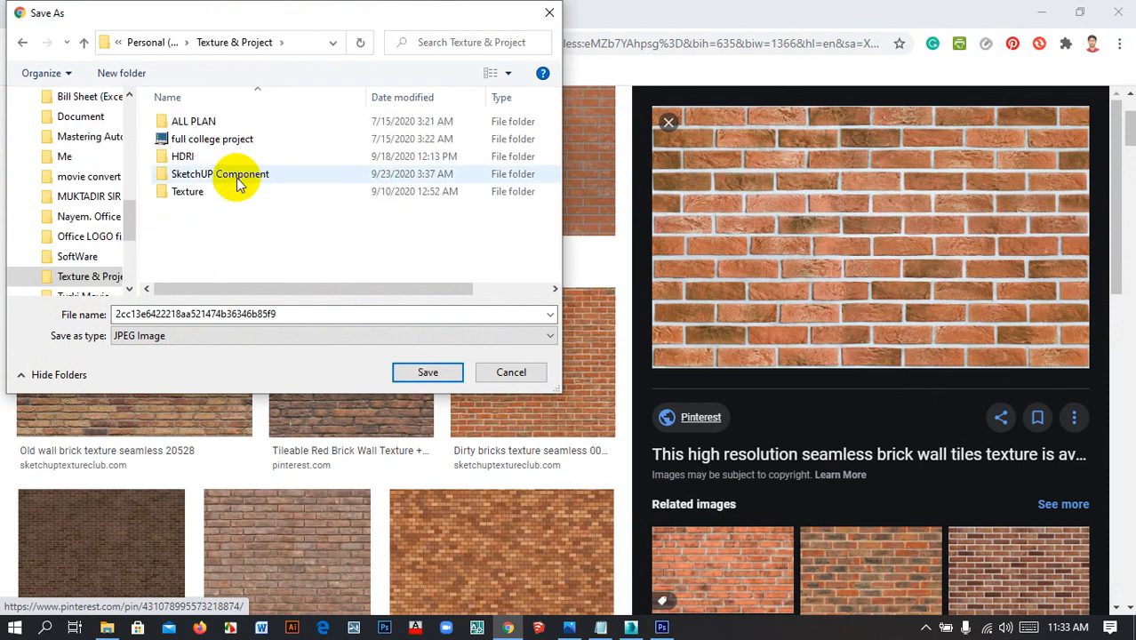
double_click(231, 176)
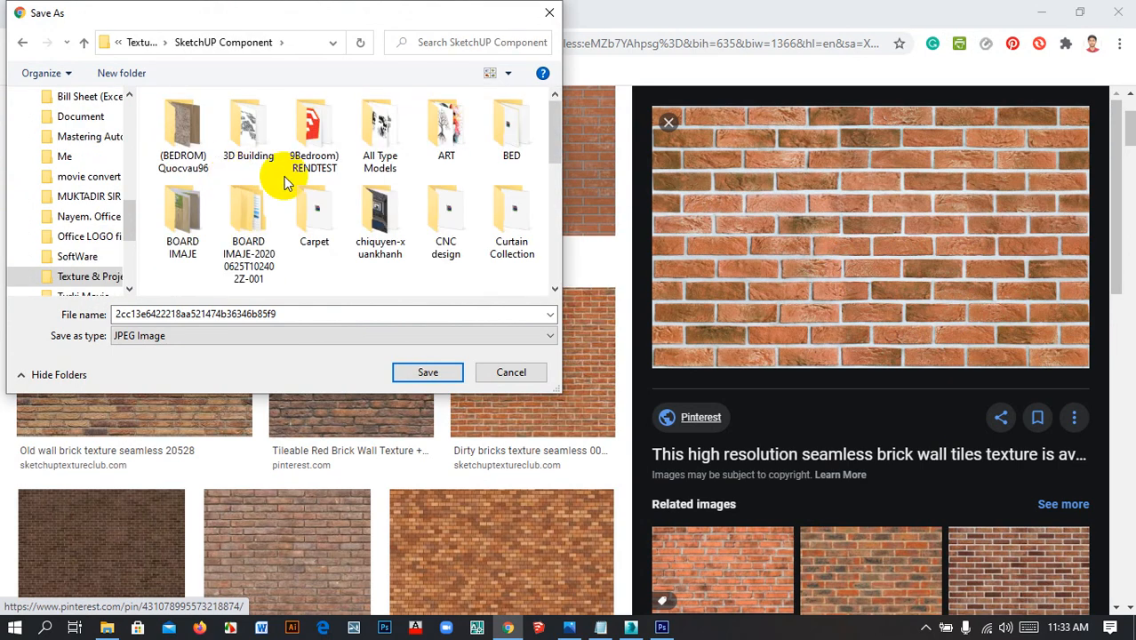
click(84, 41)
double_click(227, 196)
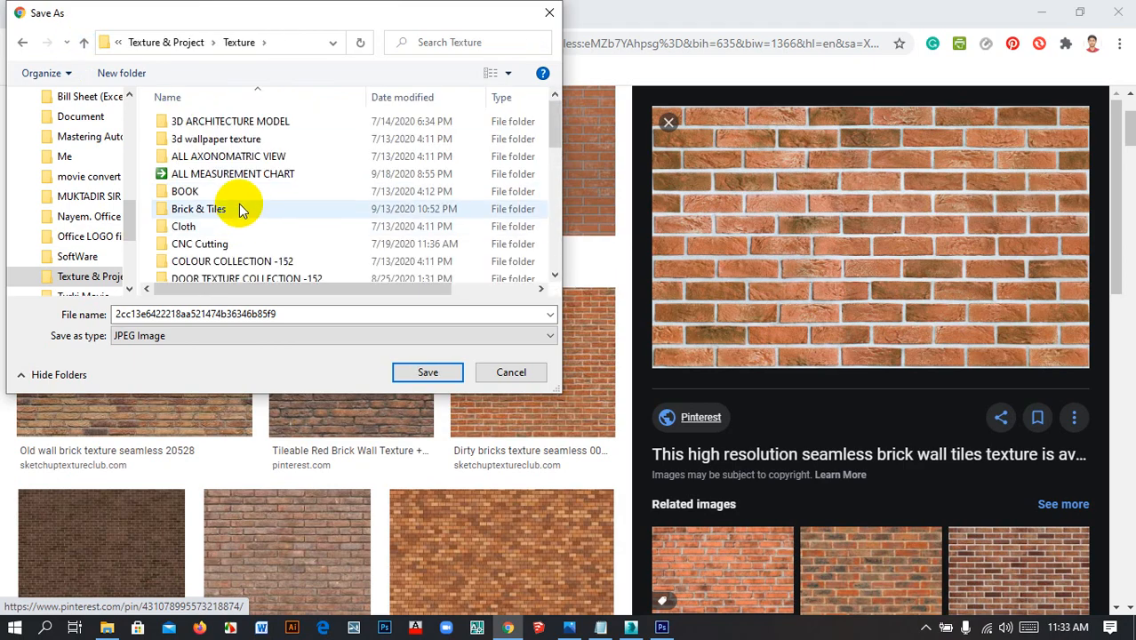
double_click(239, 204)
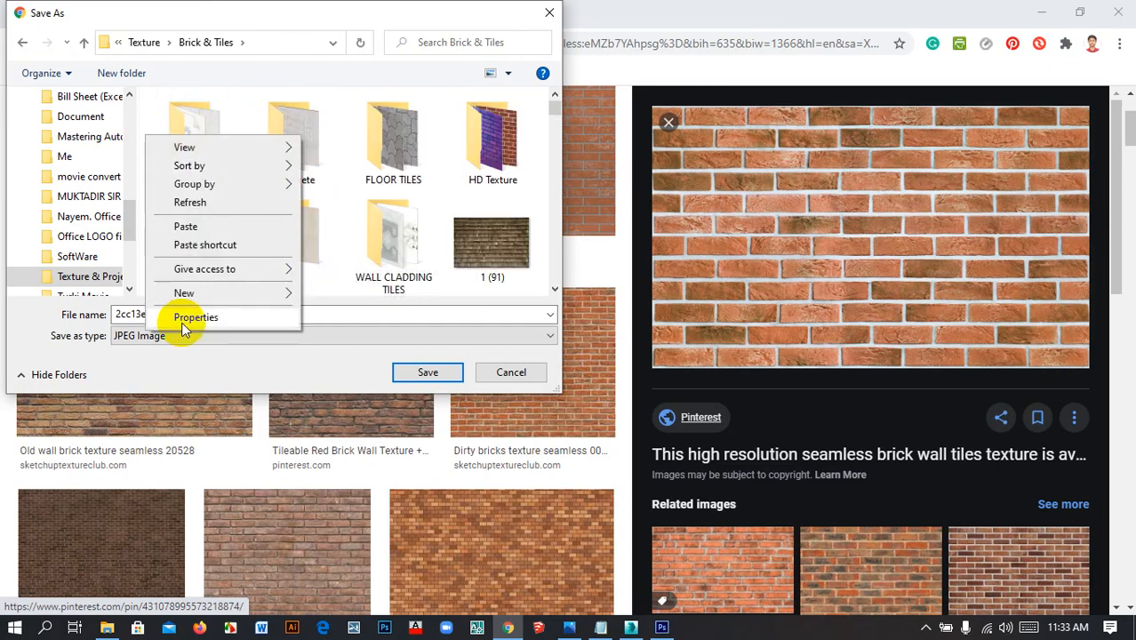
Create a folder named Seamless inside Brick & Tiles and save the brick image there as a JPEG
mouse_move(215, 290)
click(356, 297)
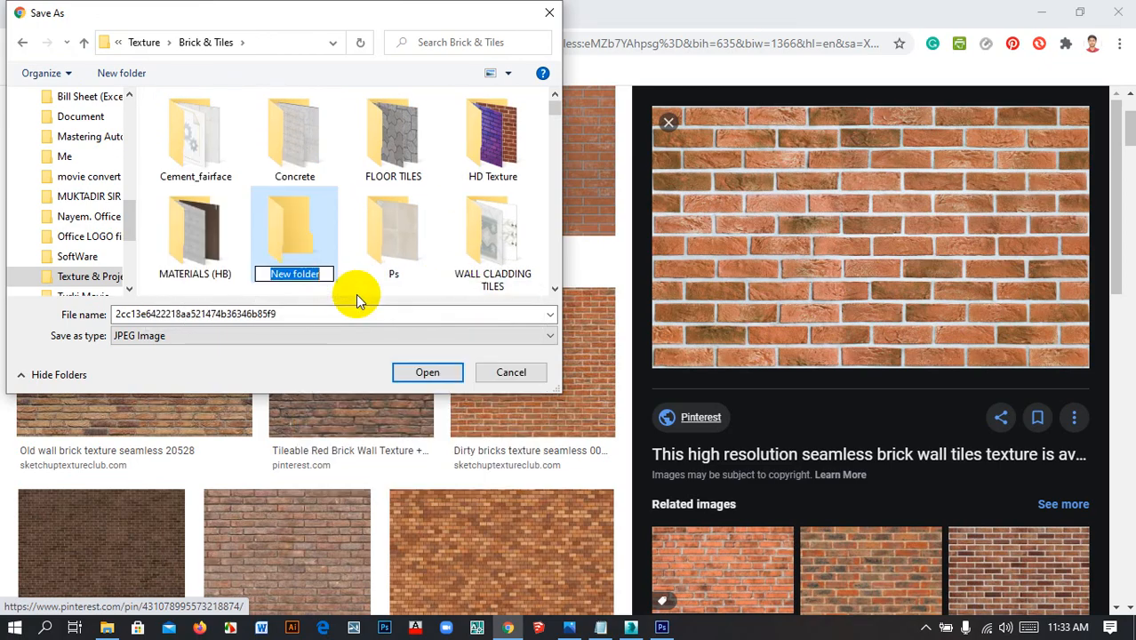
text(Sea)
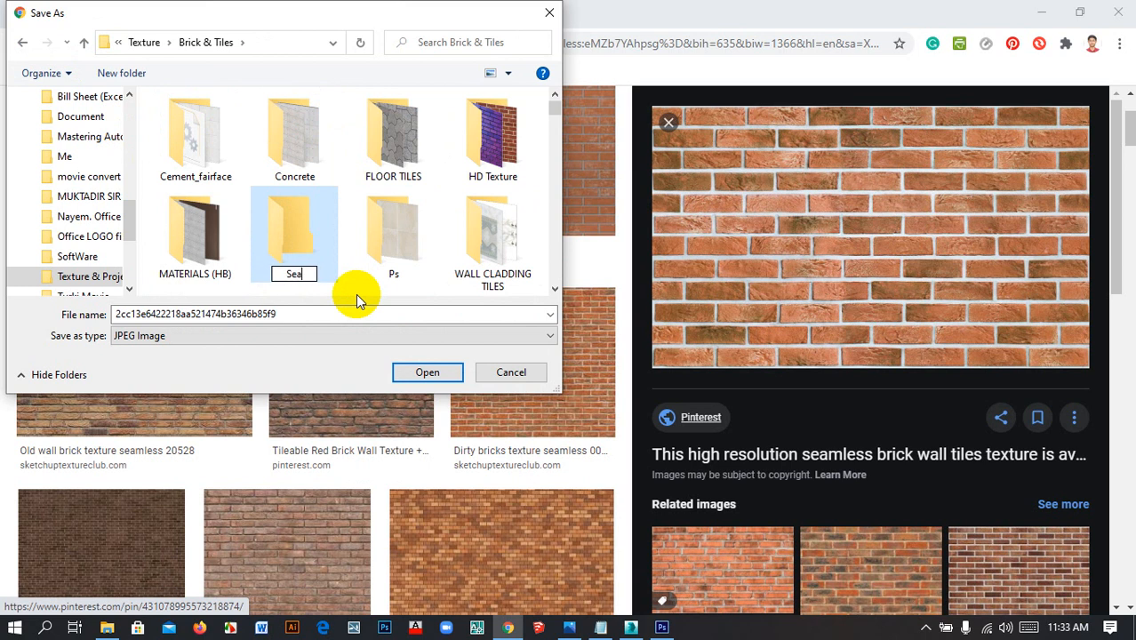
text(mless)
key(Return)
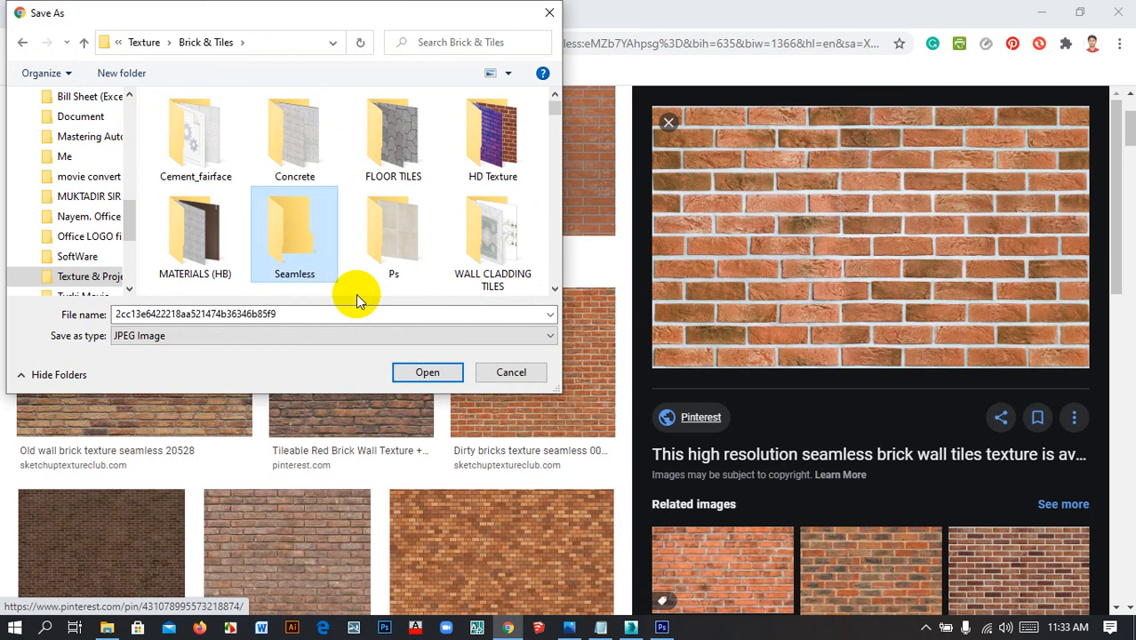
key(Return)
click(424, 373)
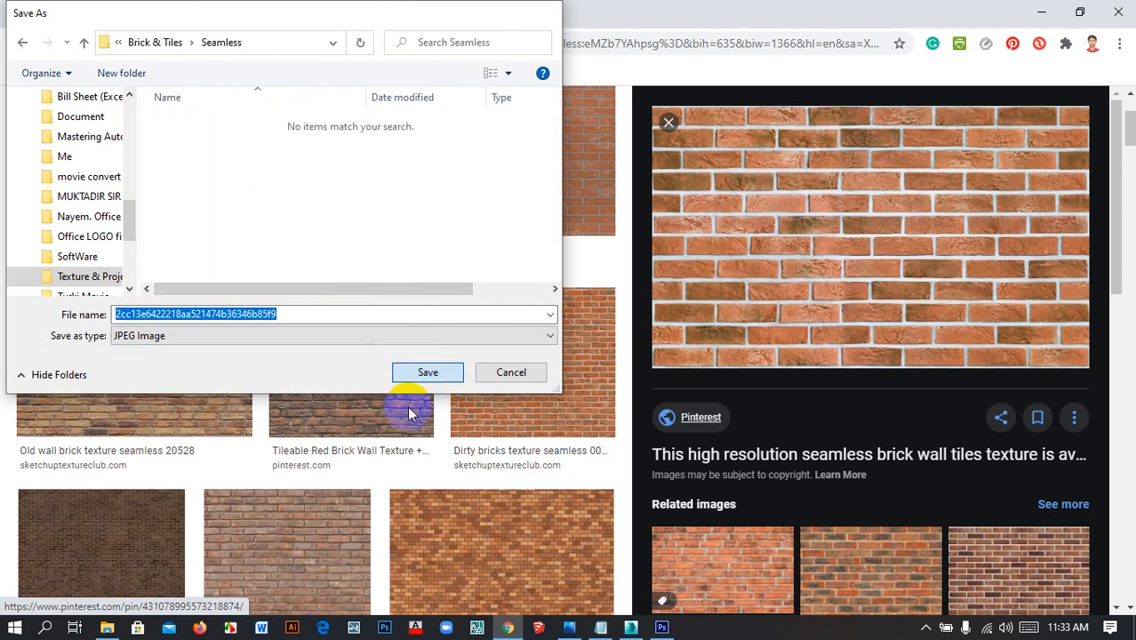
Preview other seamless brick textures in the image results, ending with Seamless Brick Small from Good Textures
scroll(793, 477, down, 5)
click(753, 375)
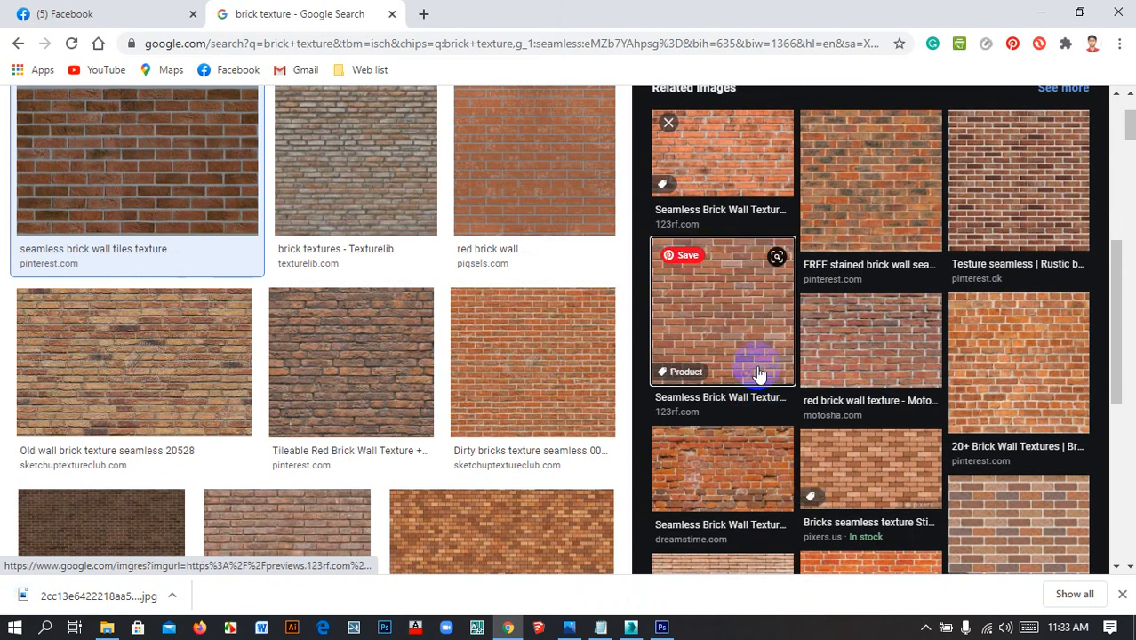
scroll(845, 347, down, 3)
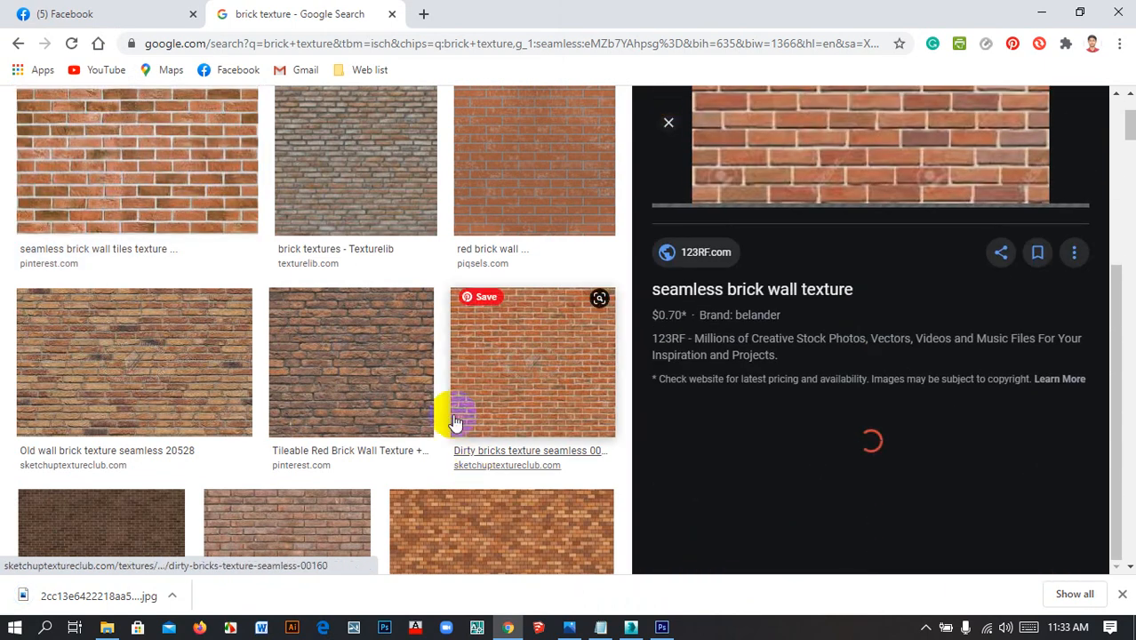
click(514, 399)
scroll(520, 403, down, 2)
click(290, 410)
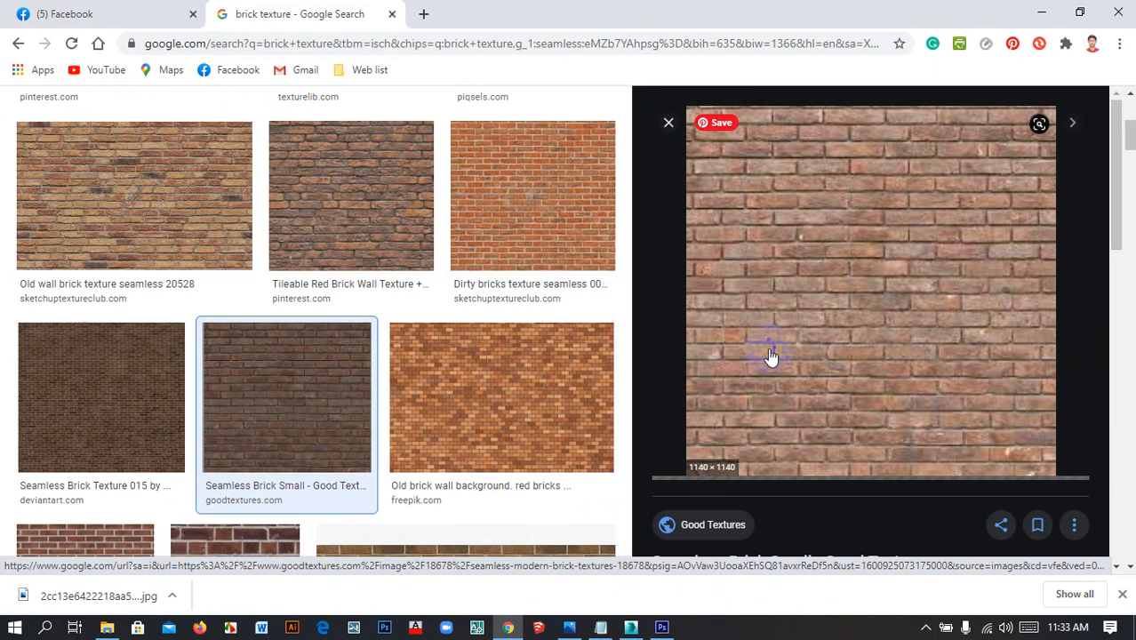
scroll(783, 347, down, 1)
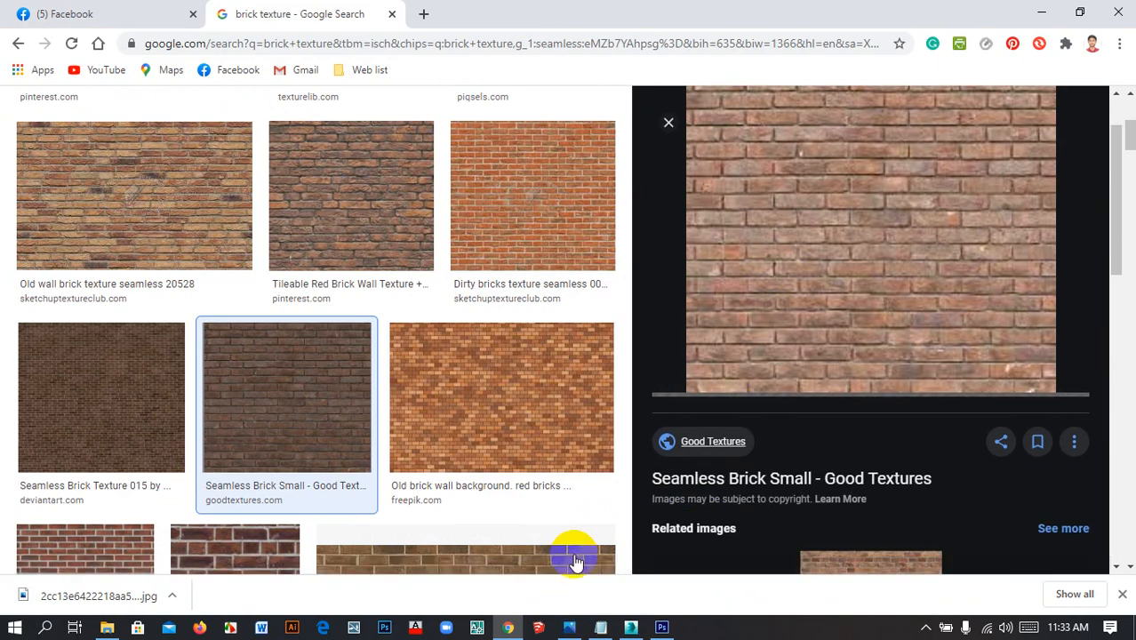
Switch to 3ds Max and examine the low box enclosure beside the entrance ramp up close
click(628, 625)
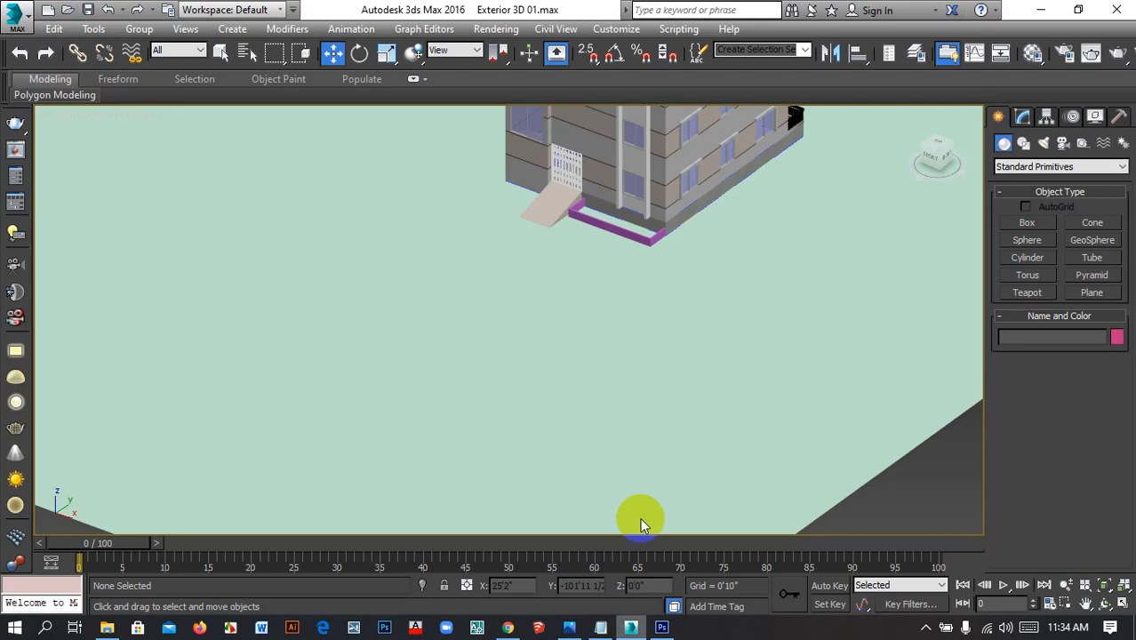
scroll(542, 250, down, 6)
scroll(566, 282, up, 8)
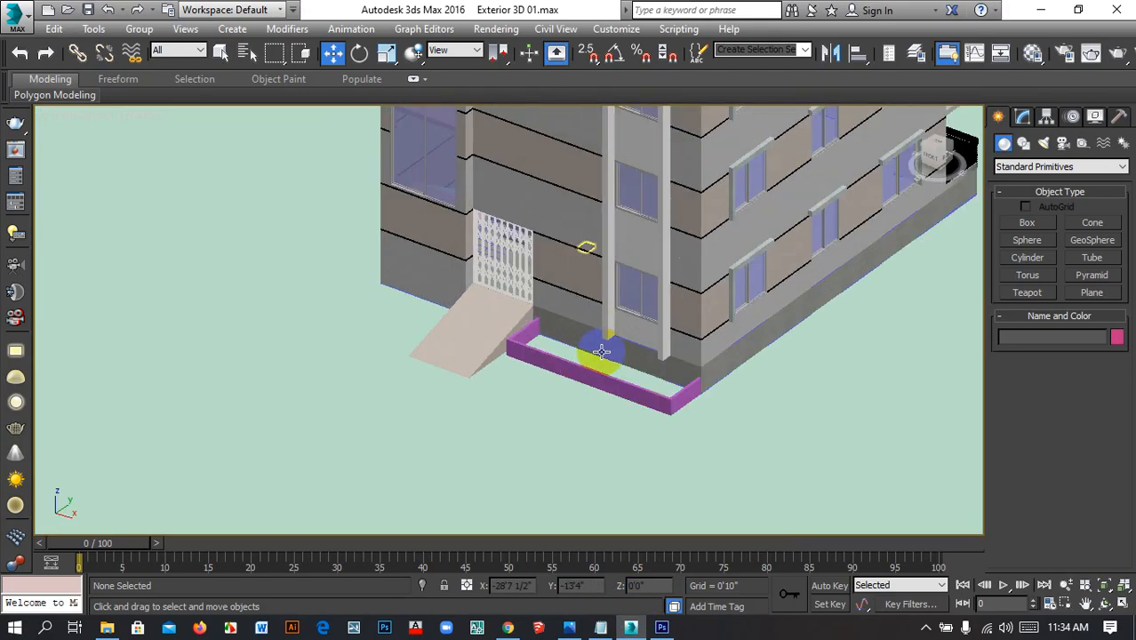
middle_drag(646, 387, 553, 297)
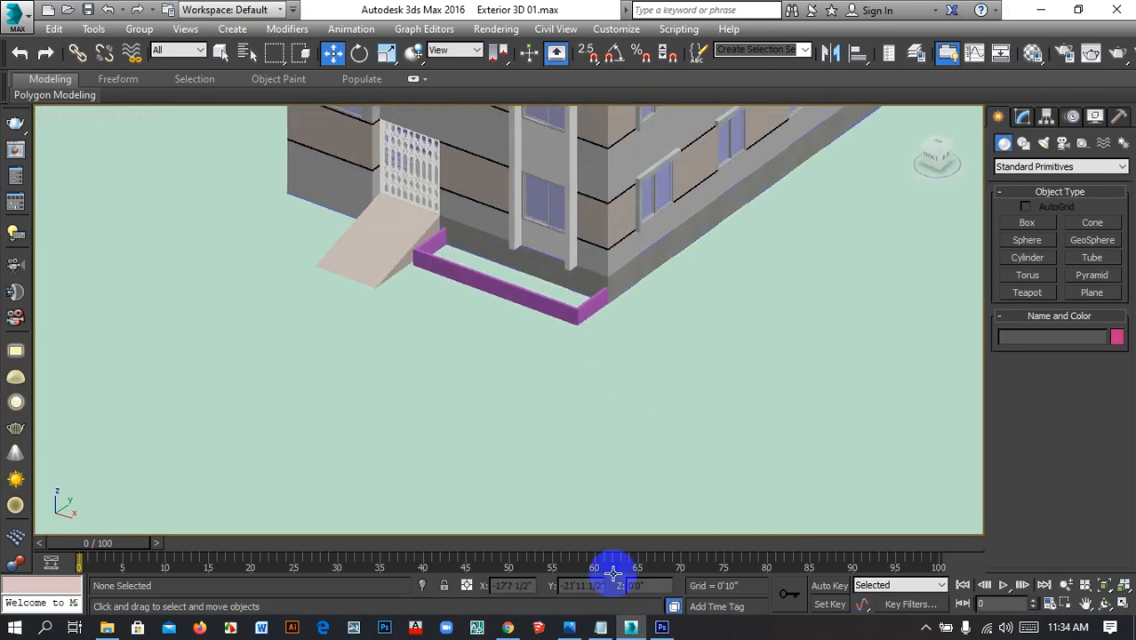
Switch back to Chrome and look over the Seamless Brick Small preview and its related images
click(520, 628)
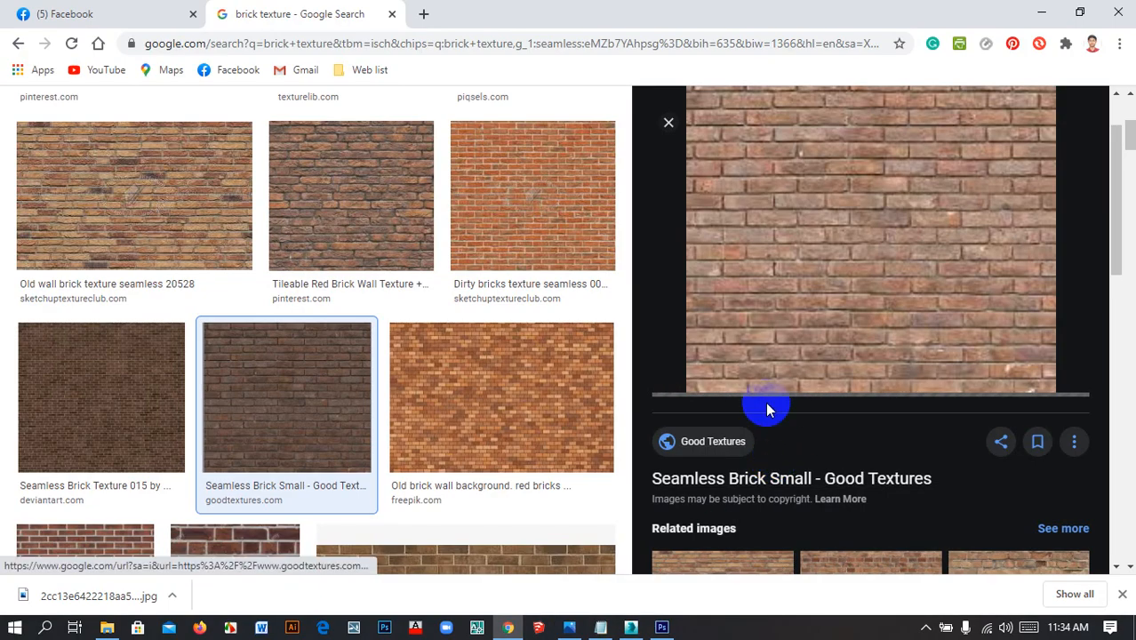
scroll(773, 411, down, 5)
scroll(845, 453, up, 6)
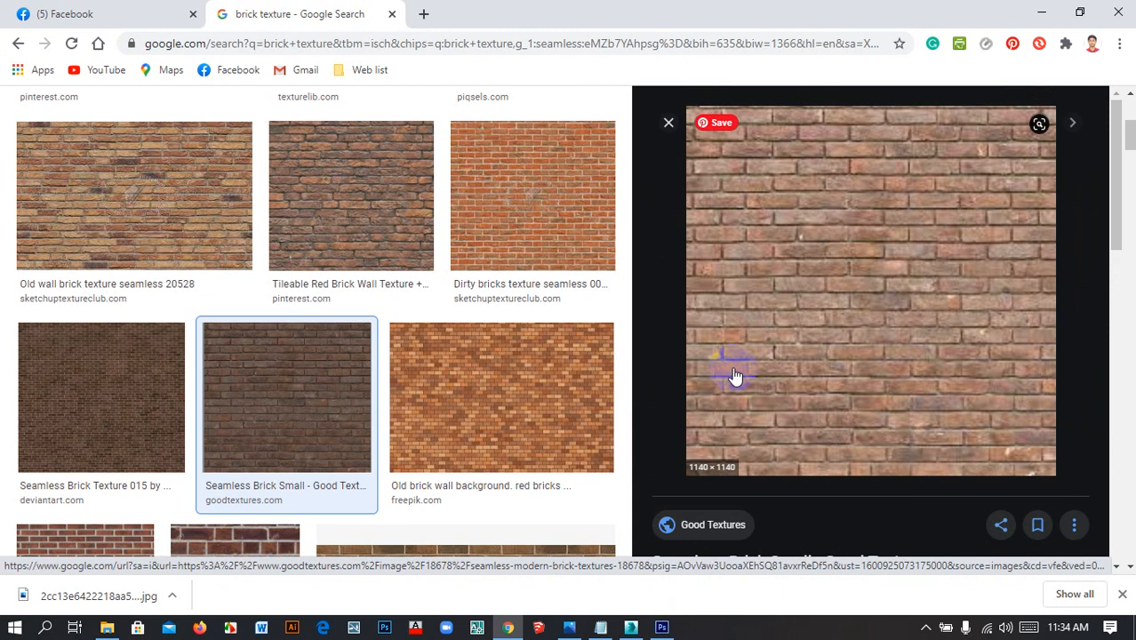
scroll(946, 399, down, 3)
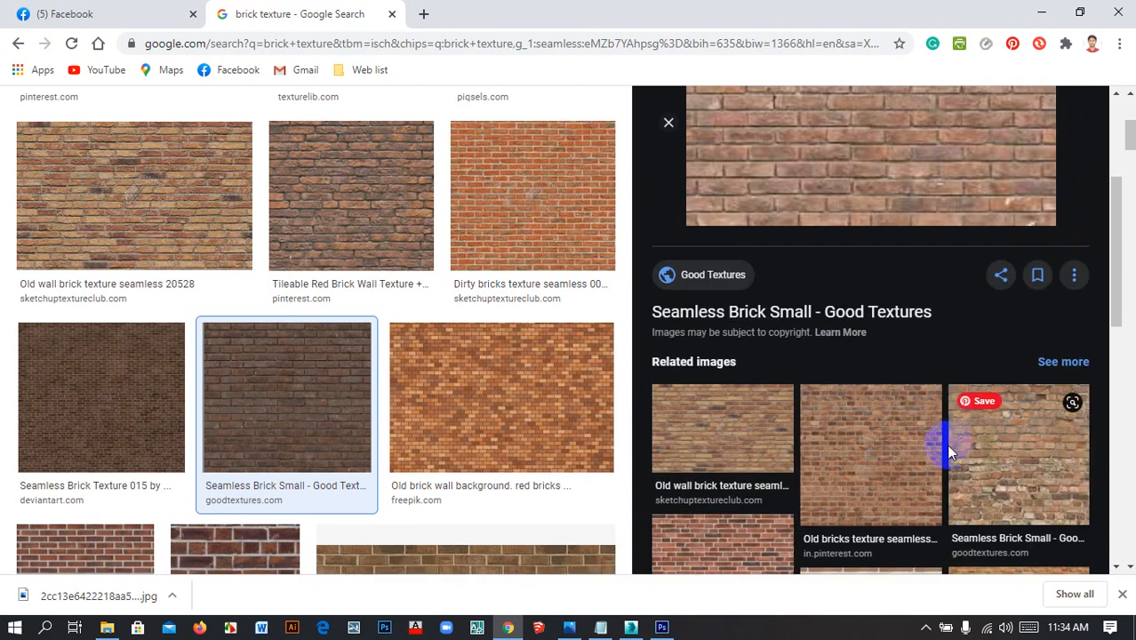
scroll(947, 446, up, 3)
right_click(882, 300)
click(945, 478)
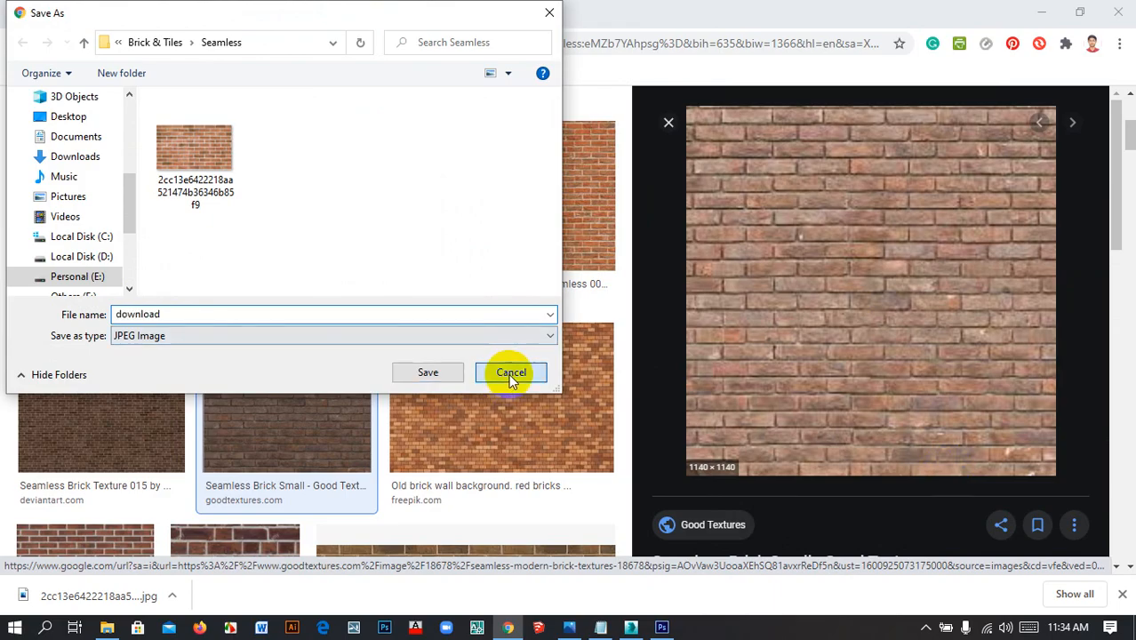
click(511, 372)
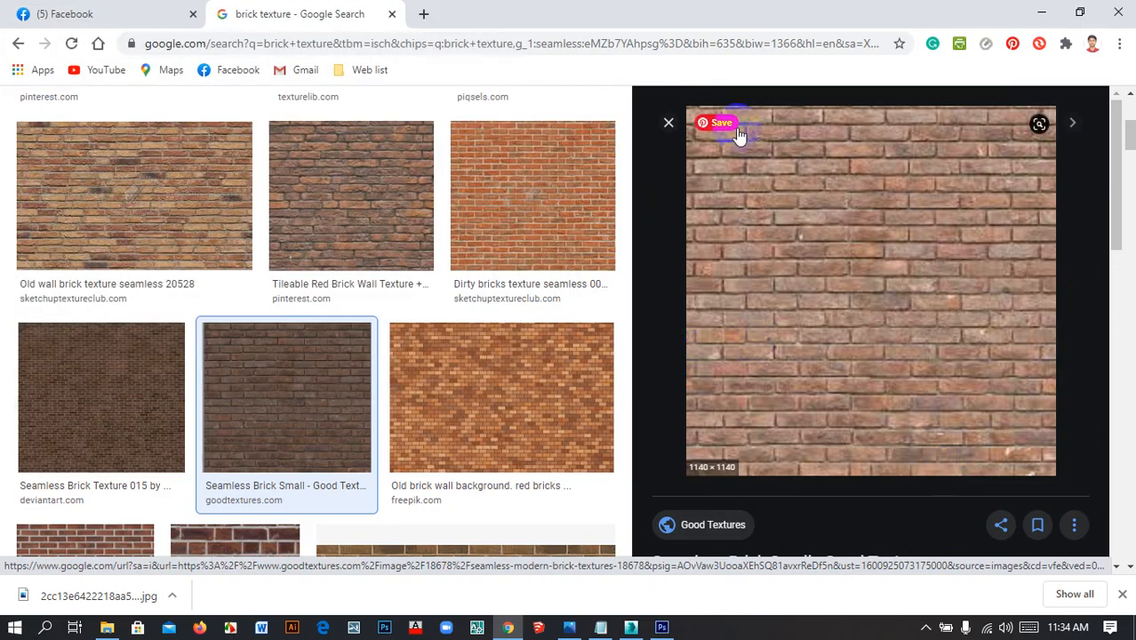
click(1038, 126)
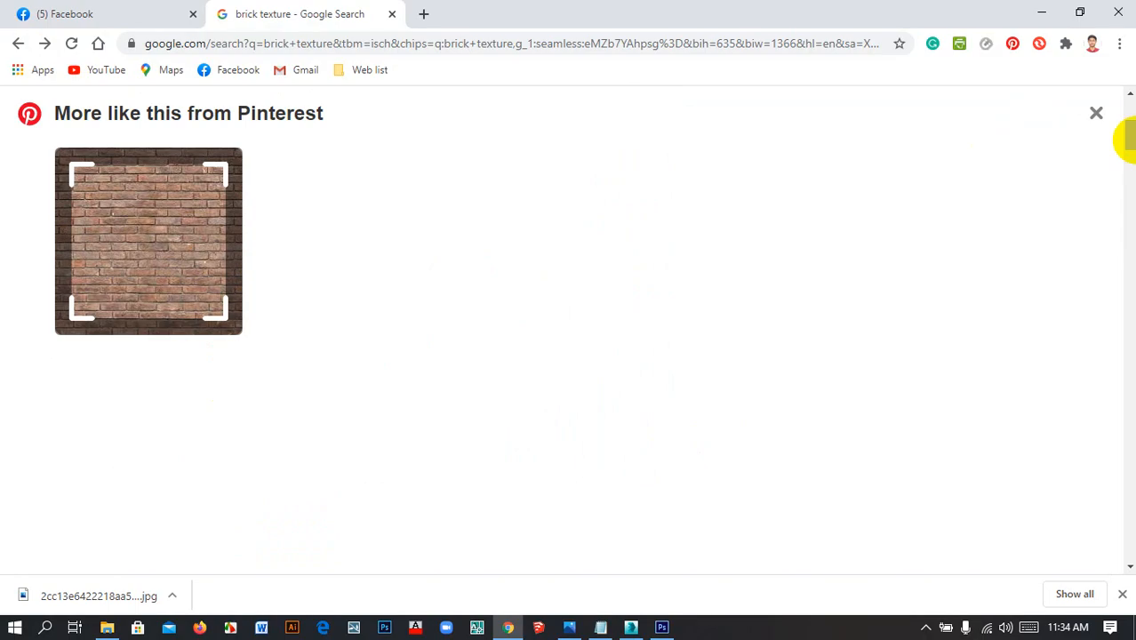
click(1095, 112)
Look over the 123RF seamless brick wall texture and preview a related seamless brick image
scroll(918, 247, down, 3)
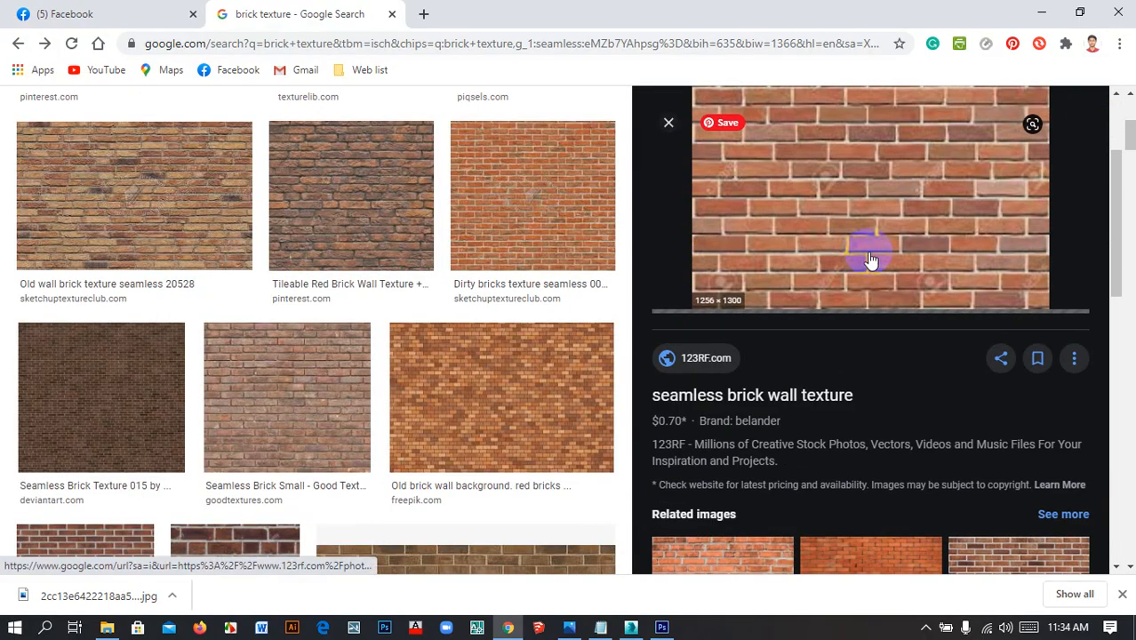
scroll(867, 253, up, 6)
scroll(890, 249, down, 4)
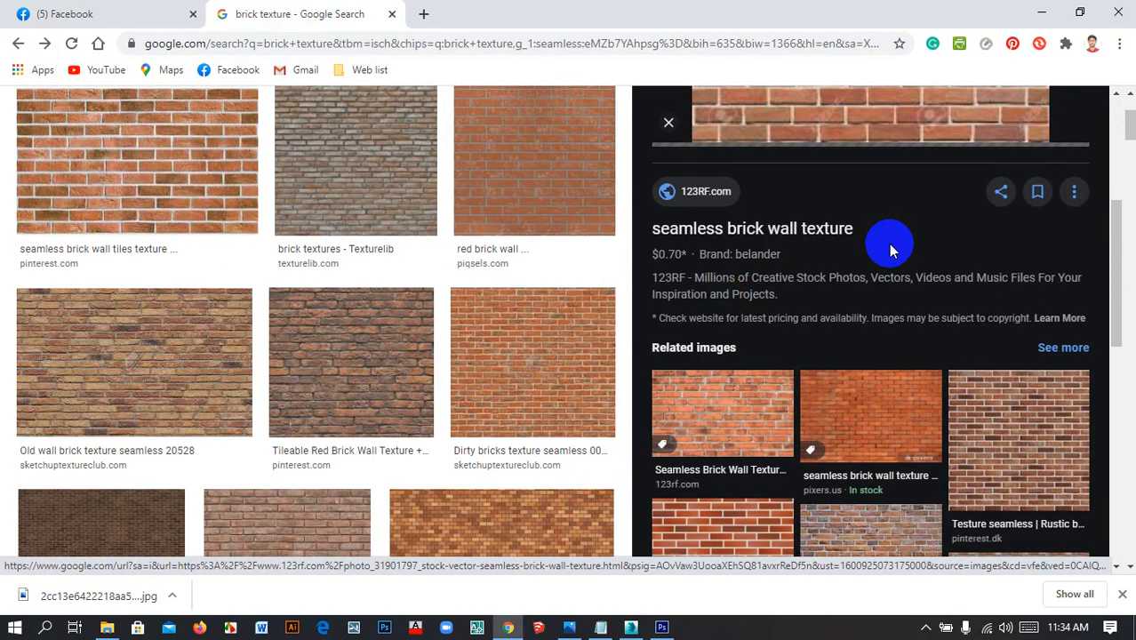
click(737, 416)
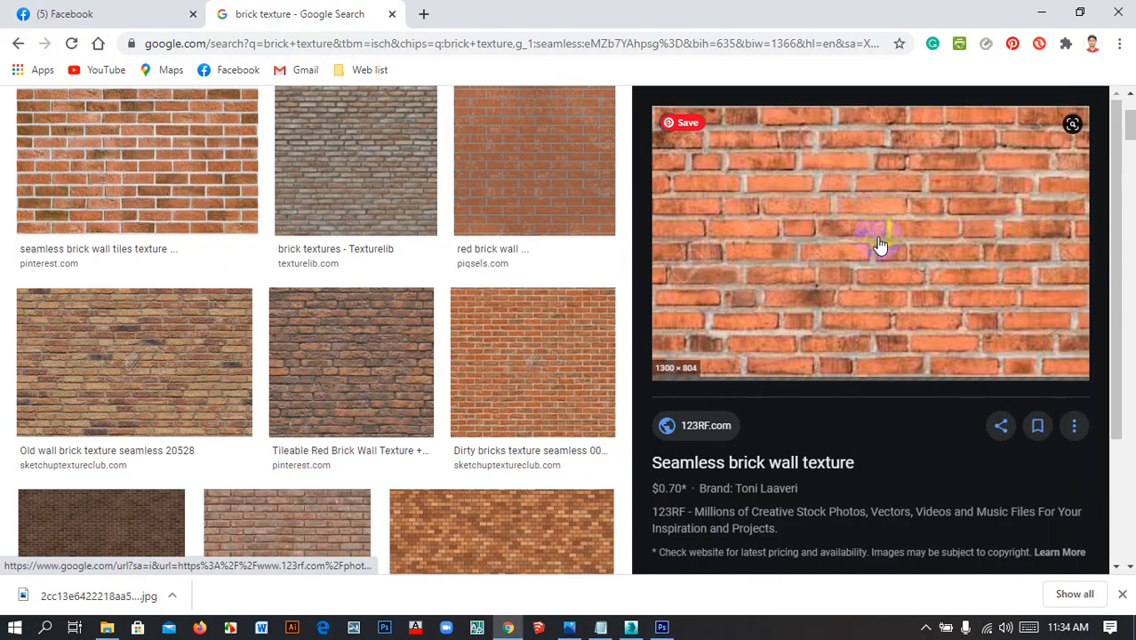
scroll(304, 173, up, 2)
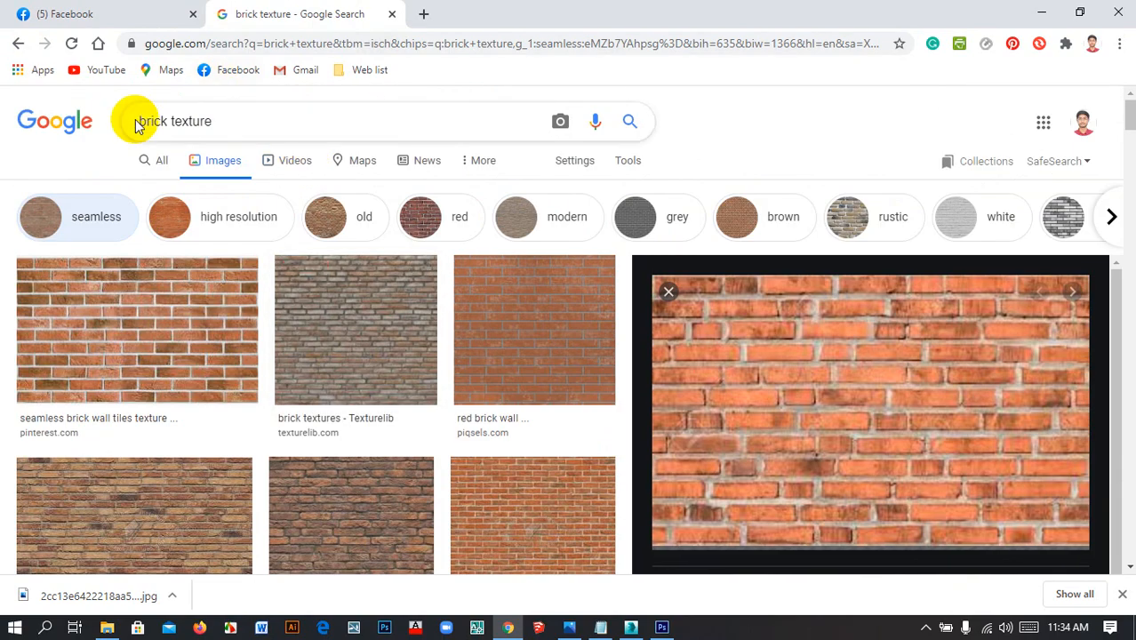
Change the image search to grass texture
double_click(169, 120)
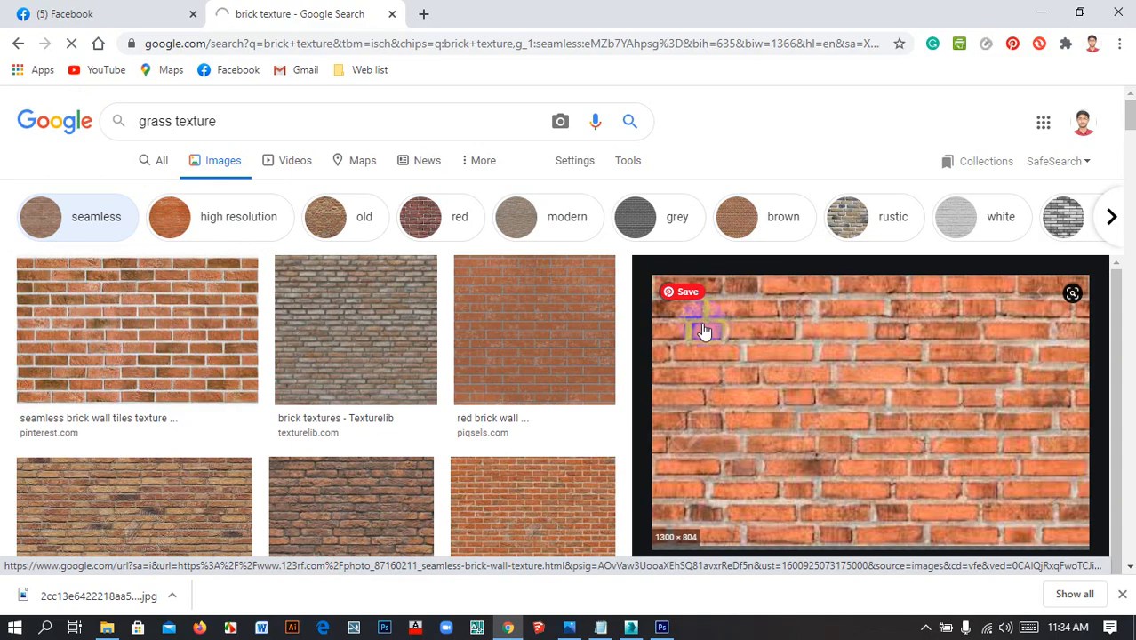
Close the open chat on the Facebook page and look through the notifications
click(156, 9)
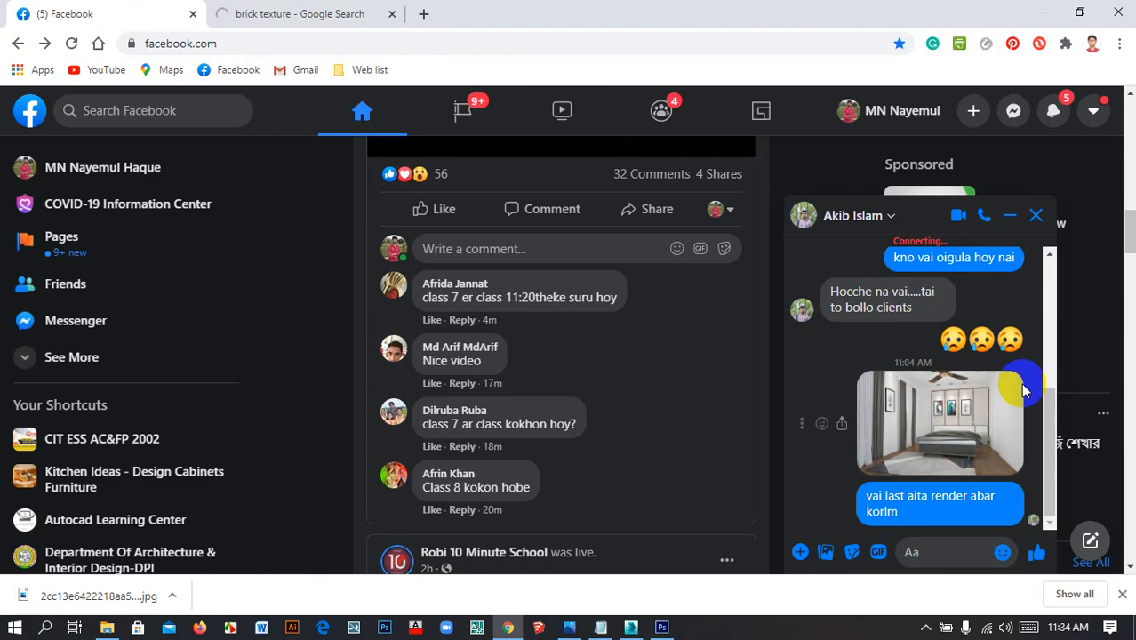
scroll(996, 338, up, 2)
click(1035, 215)
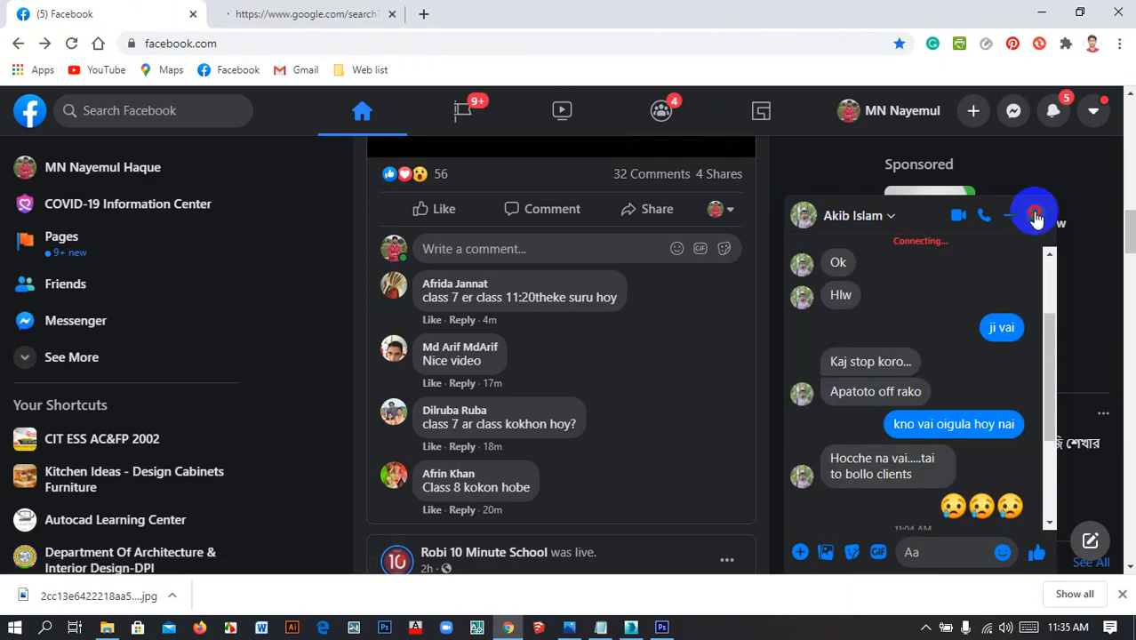
click(1052, 113)
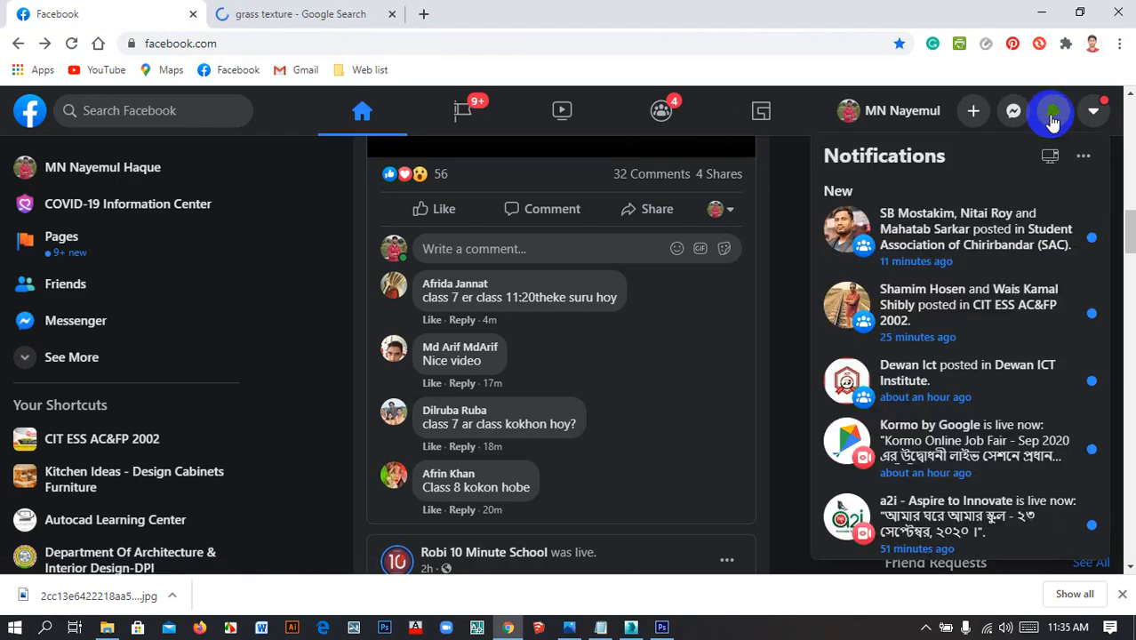
scroll(1022, 364, down, 3)
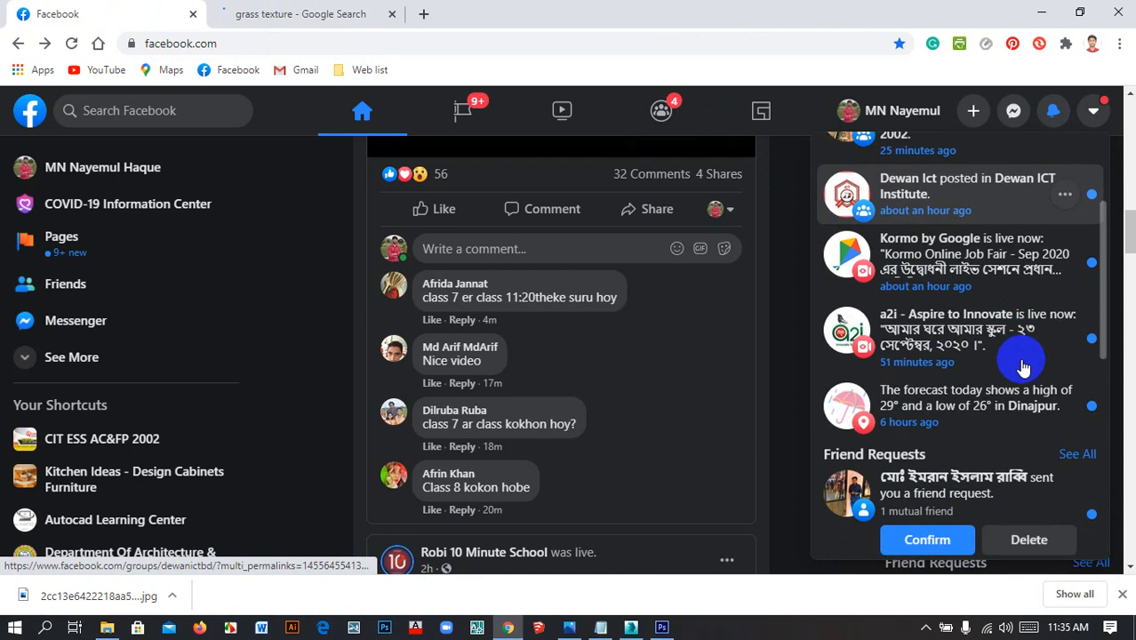
Return to the grass texture image results and filter them to seamless
click(229, 11)
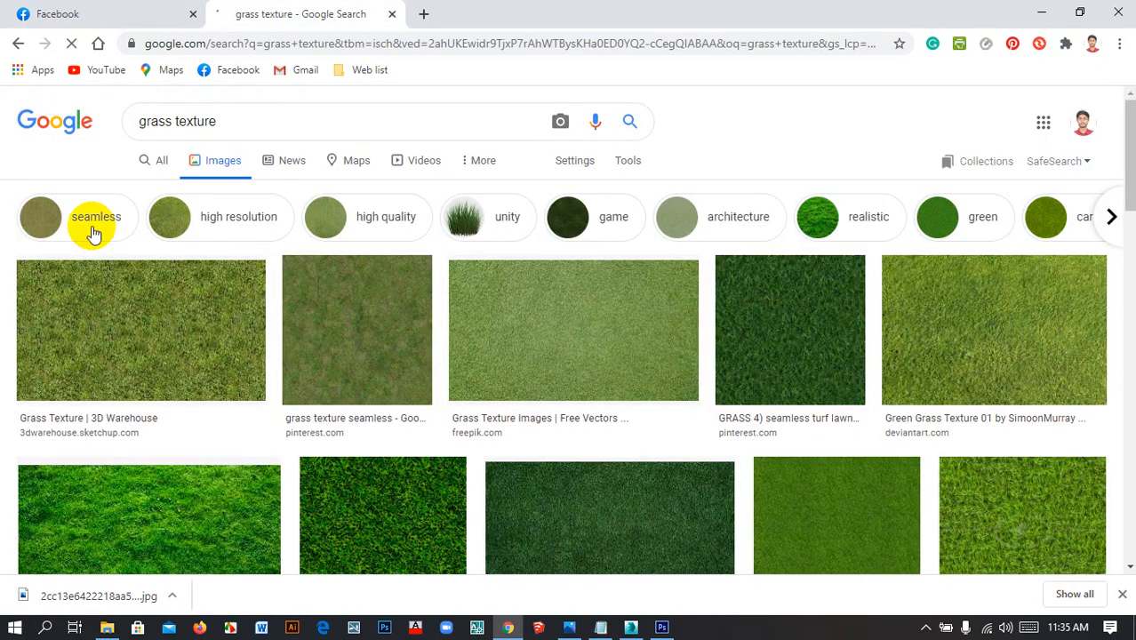
click(92, 228)
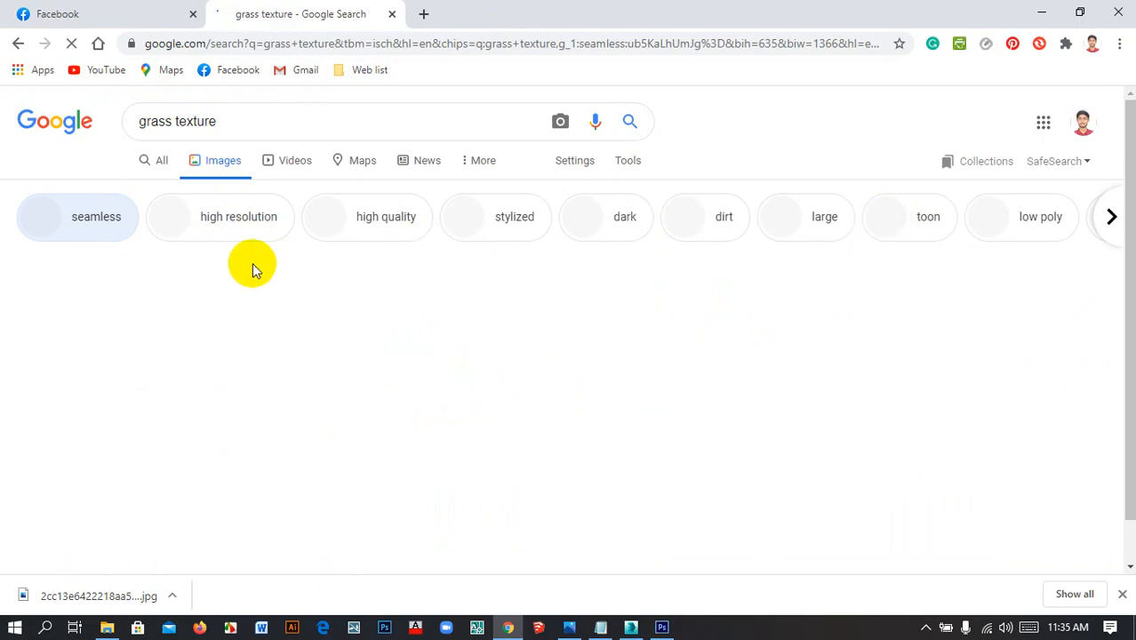
Switch to 3ds Max and look over the building on its ground plane
click(631, 627)
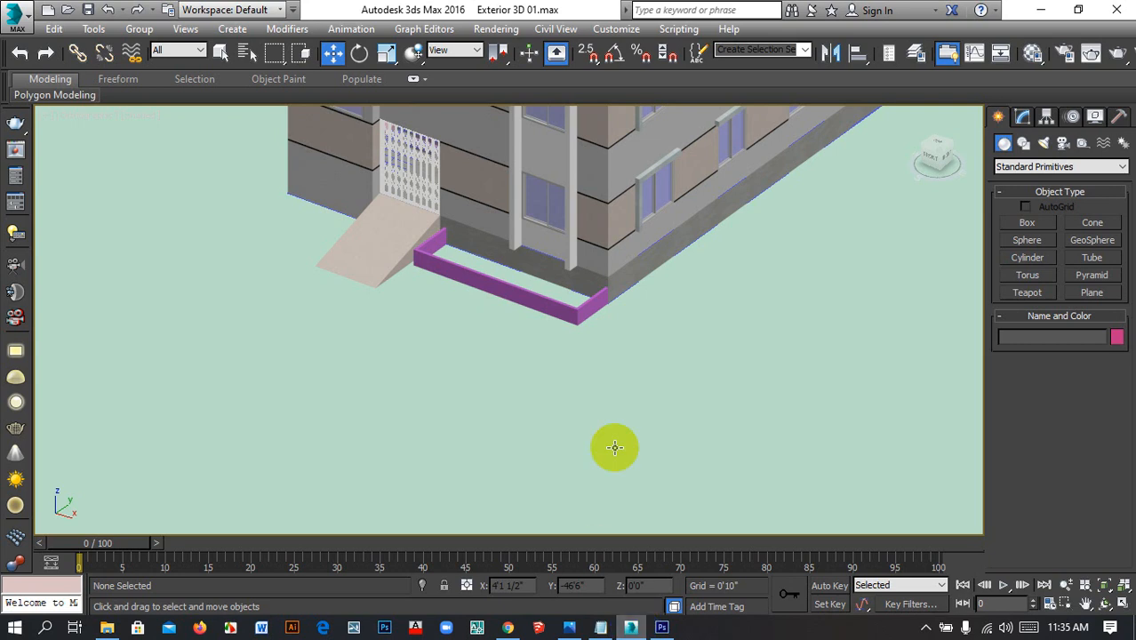
scroll(604, 442, down, 5)
middle_drag(720, 450, 612, 372)
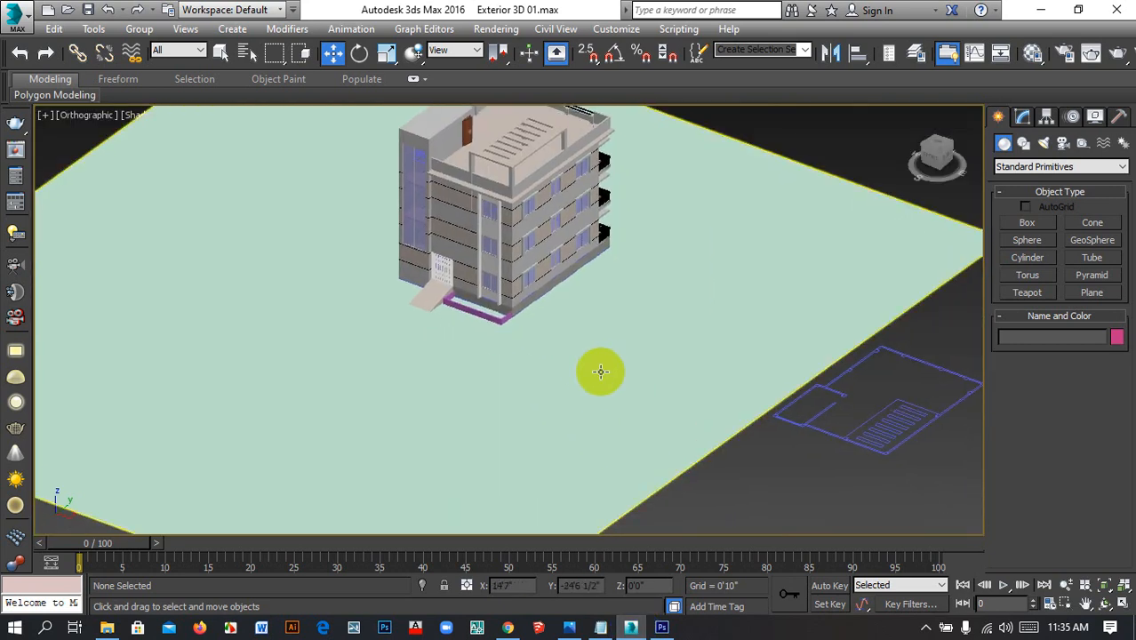
Switch to Chrome, replace the Facebook tab with a blank one, and return to the grass texture results with the downloads bar dismissed
click(508, 628)
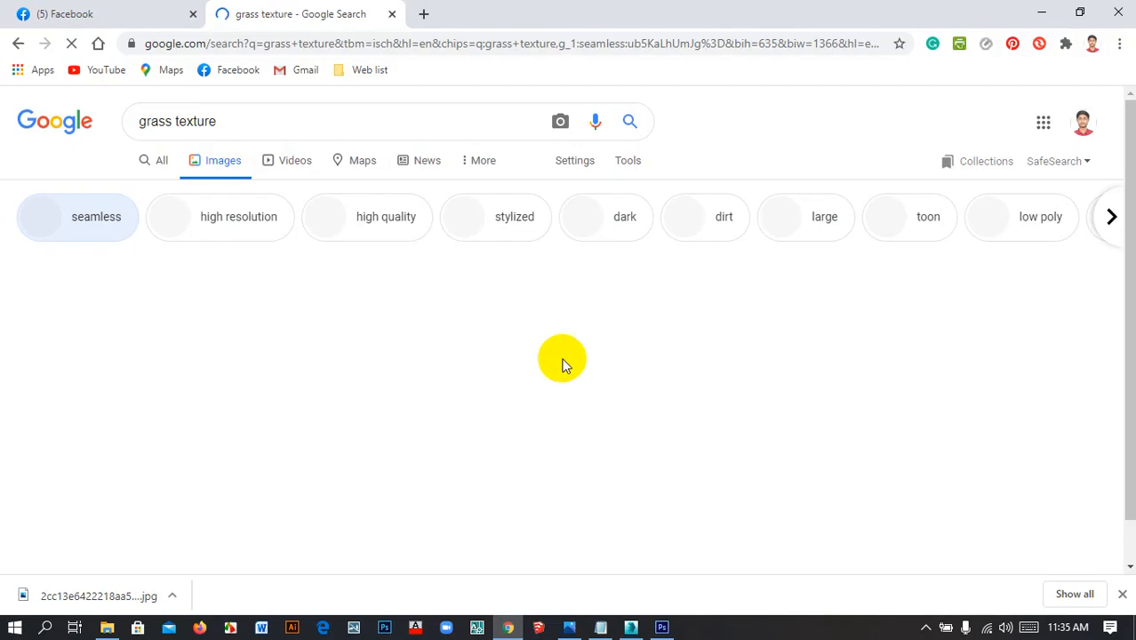
click(80, 12)
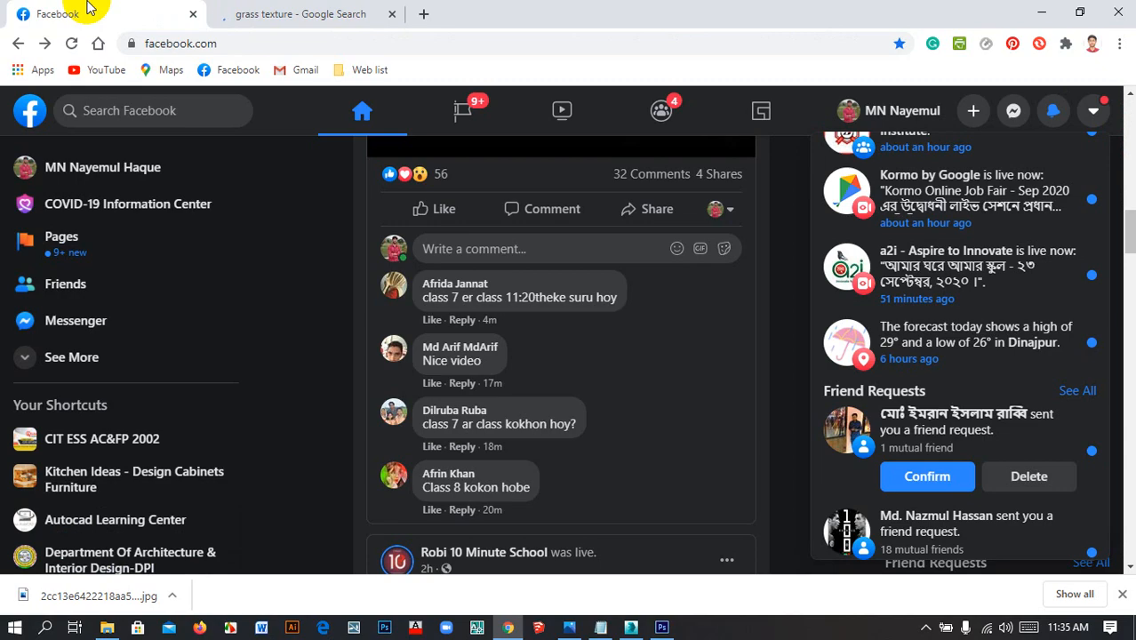
middle_click(87, 9)
click(223, 12)
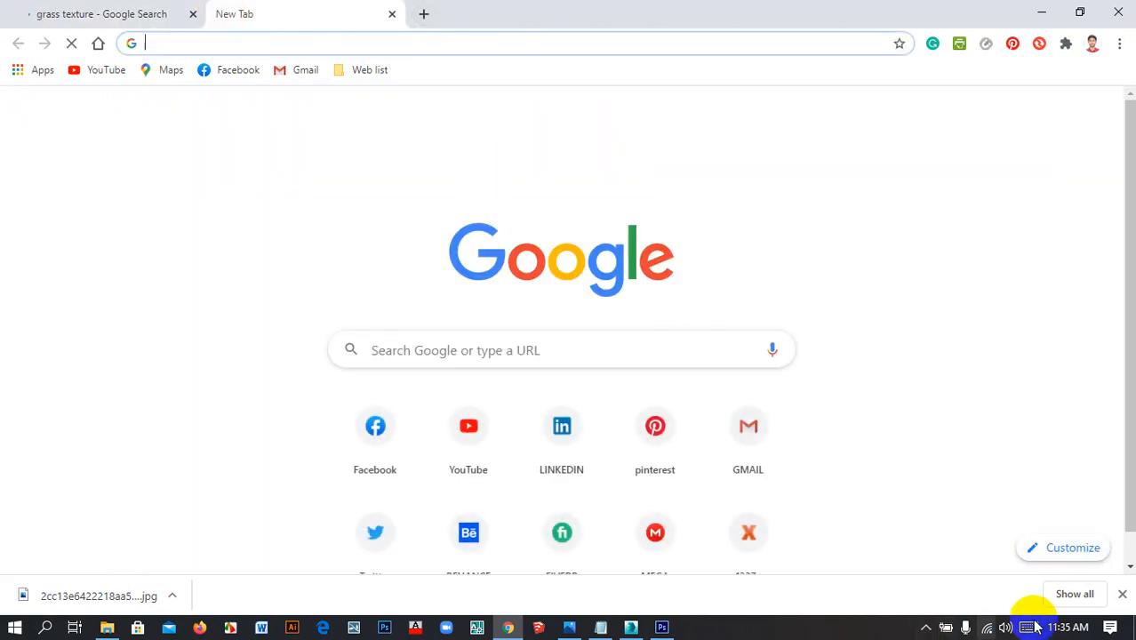
click(1122, 595)
click(76, 12)
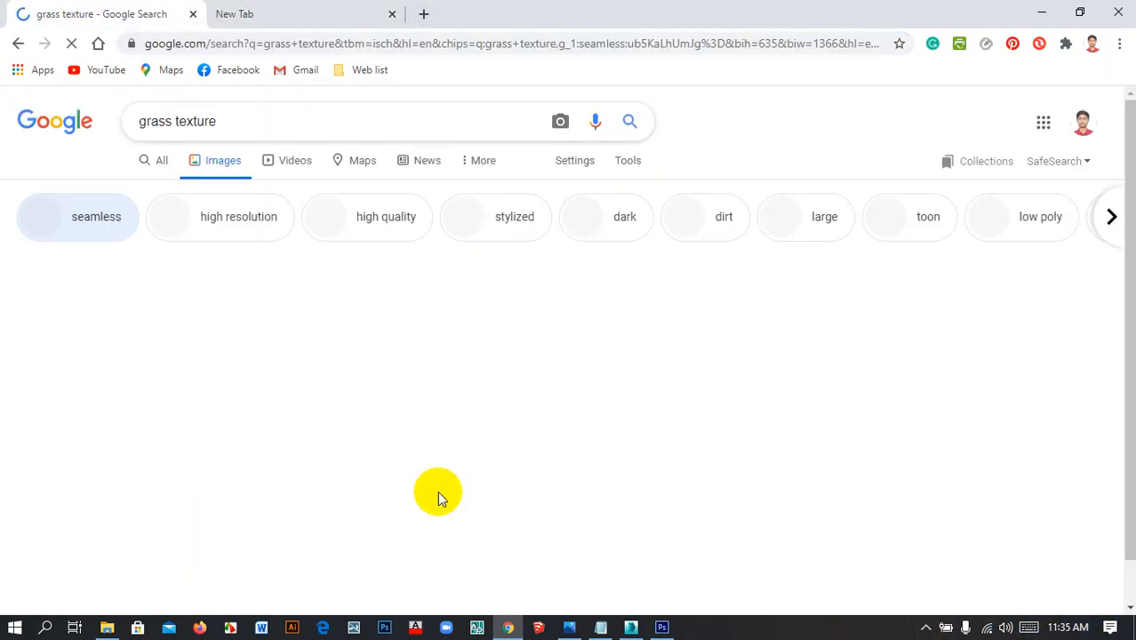
Switch to 3ds Max and change the unused 10 - Default material to a VRayMtl
click(630, 628)
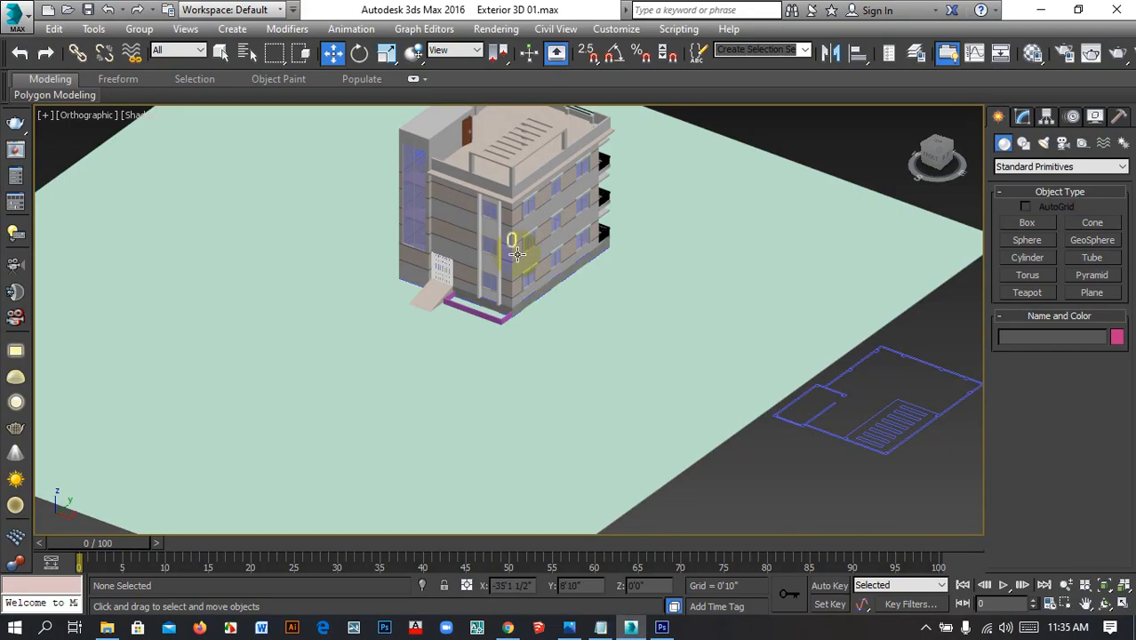
scroll(529, 311, down, 4)
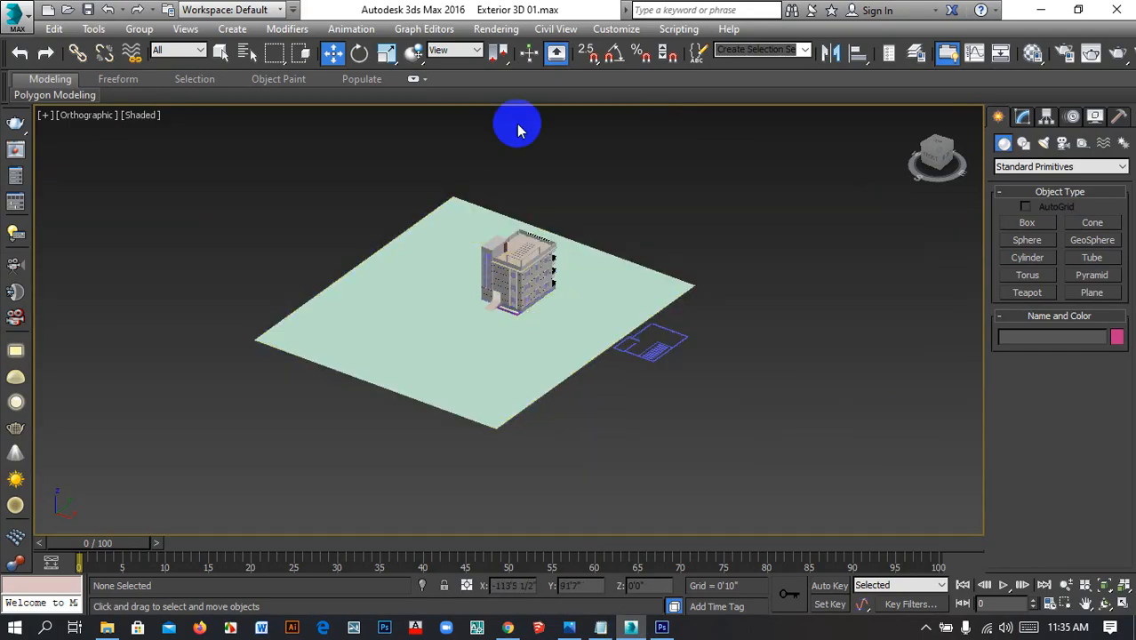
scroll(498, 327, up, 4)
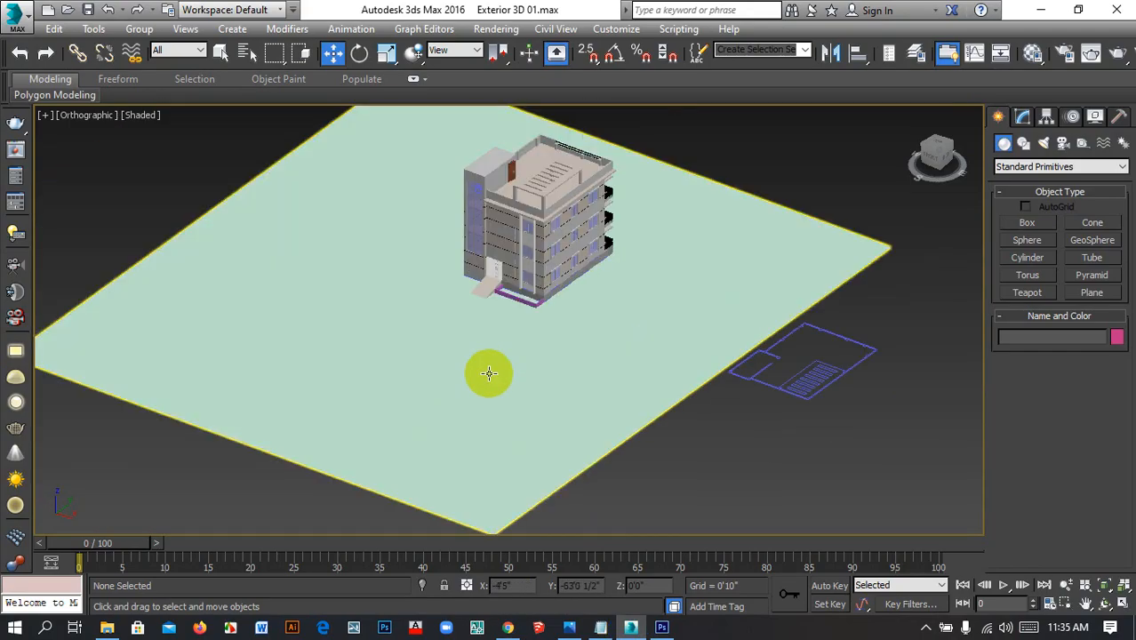
key(m)
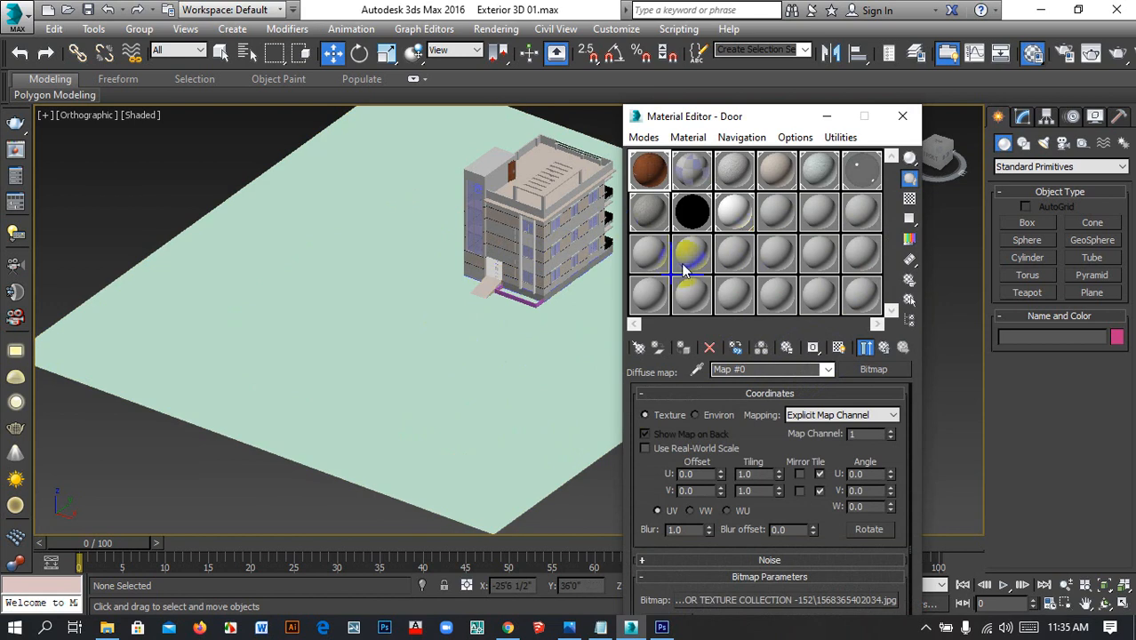
click(830, 225)
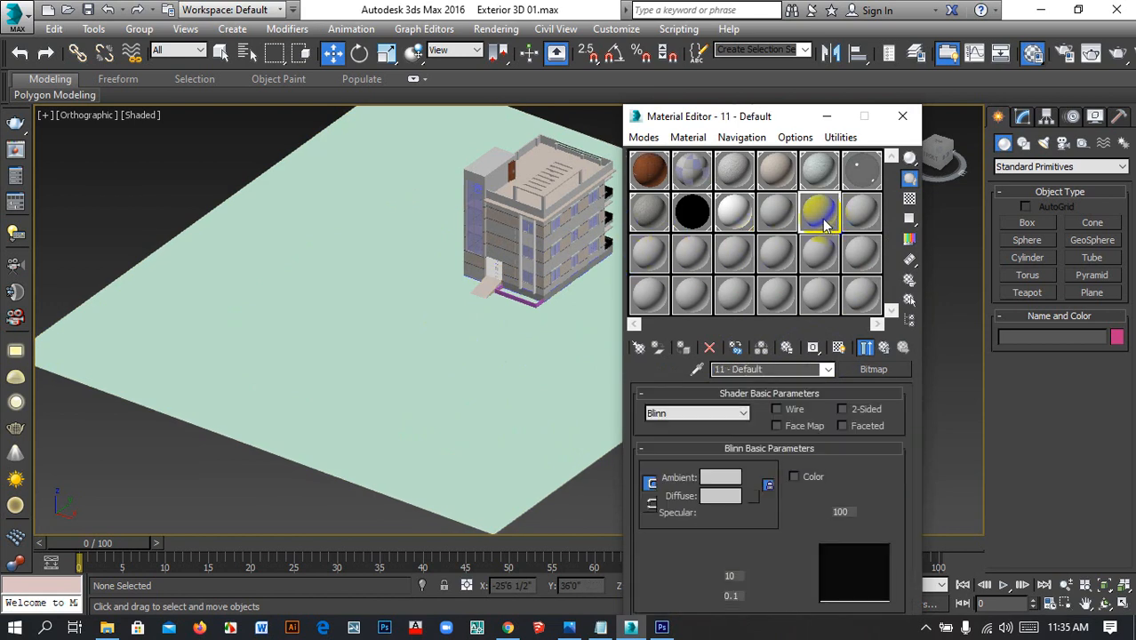
click(788, 213)
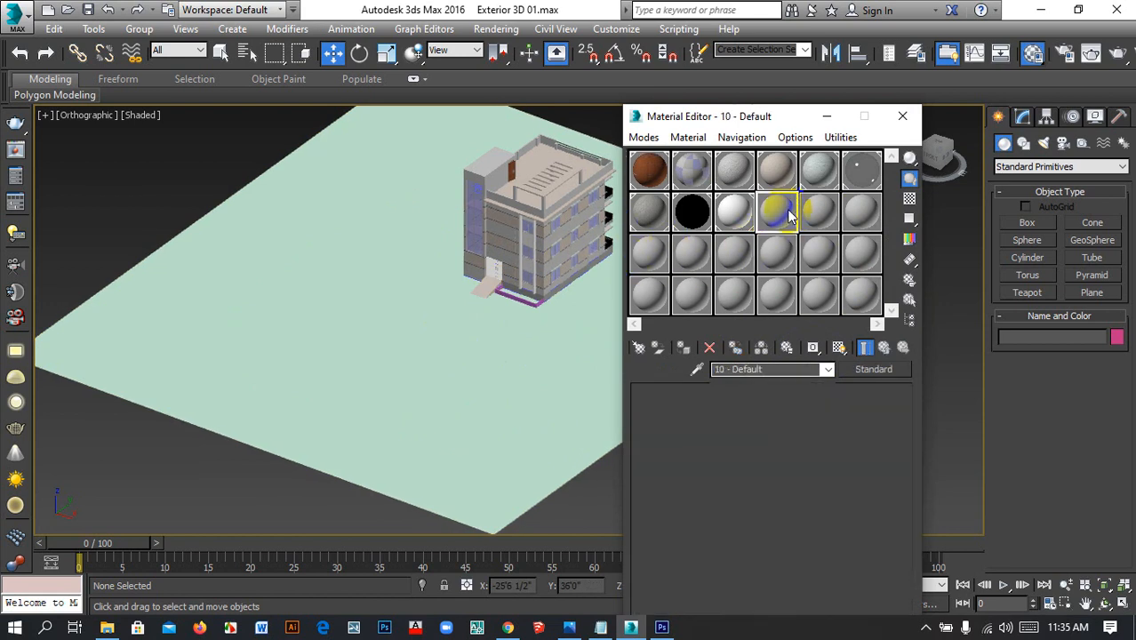
click(888, 369)
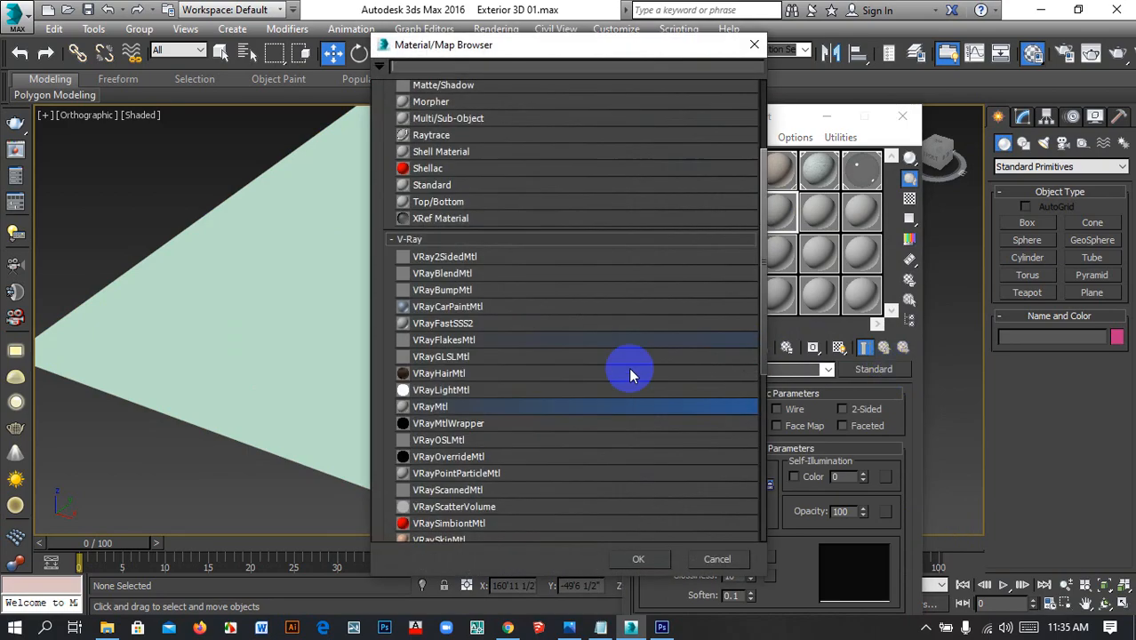
click(480, 402)
click(474, 408)
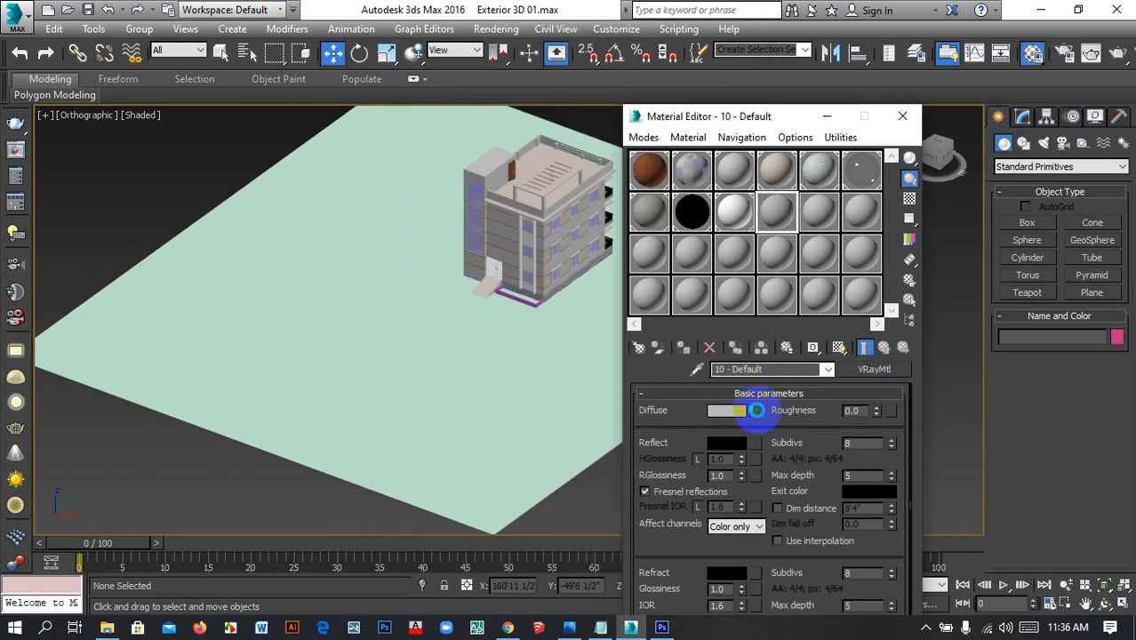
Add a Bitmap to the VRayMtl's diffuse slot and browse to Texture & Project\Texture on drive E
click(755, 410)
scroll(482, 152, up, 3)
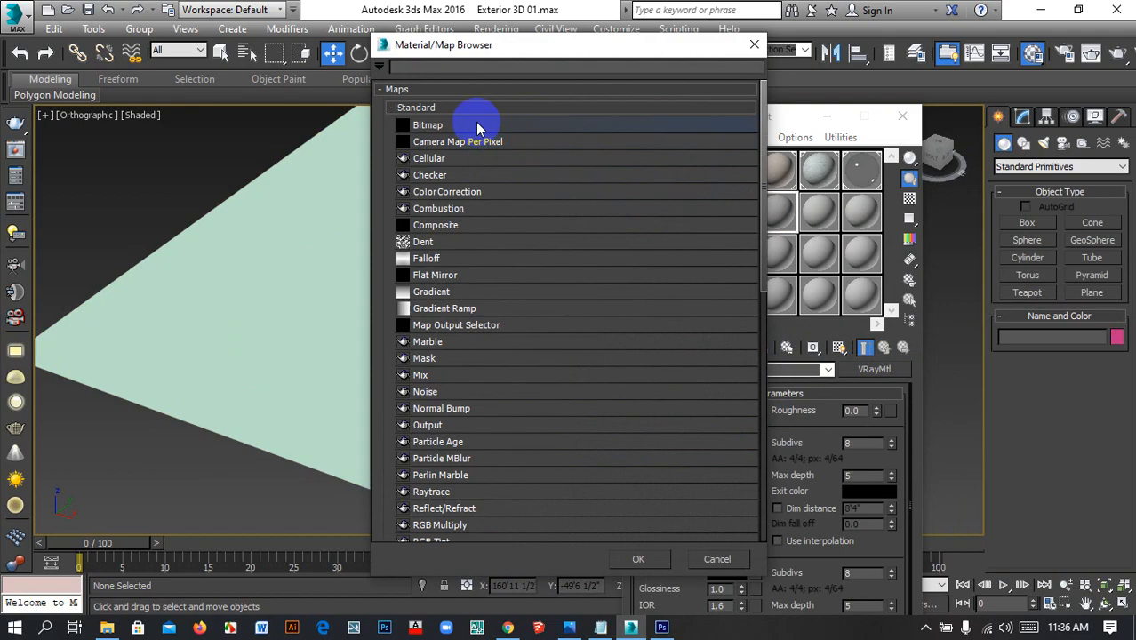
double_click(474, 130)
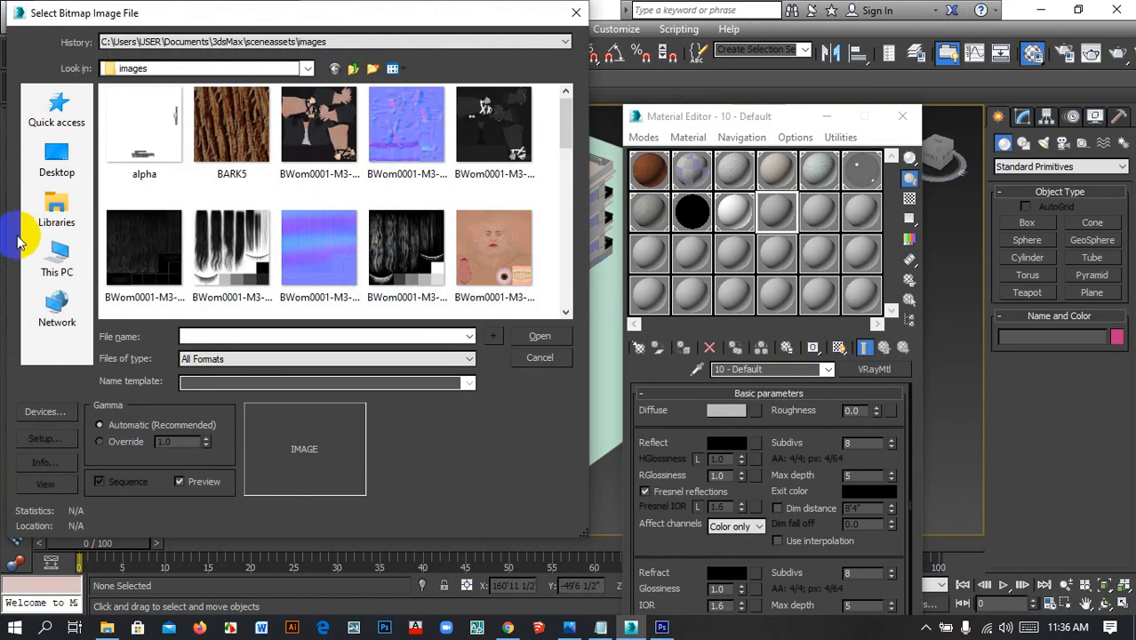
click(249, 71)
click(175, 369)
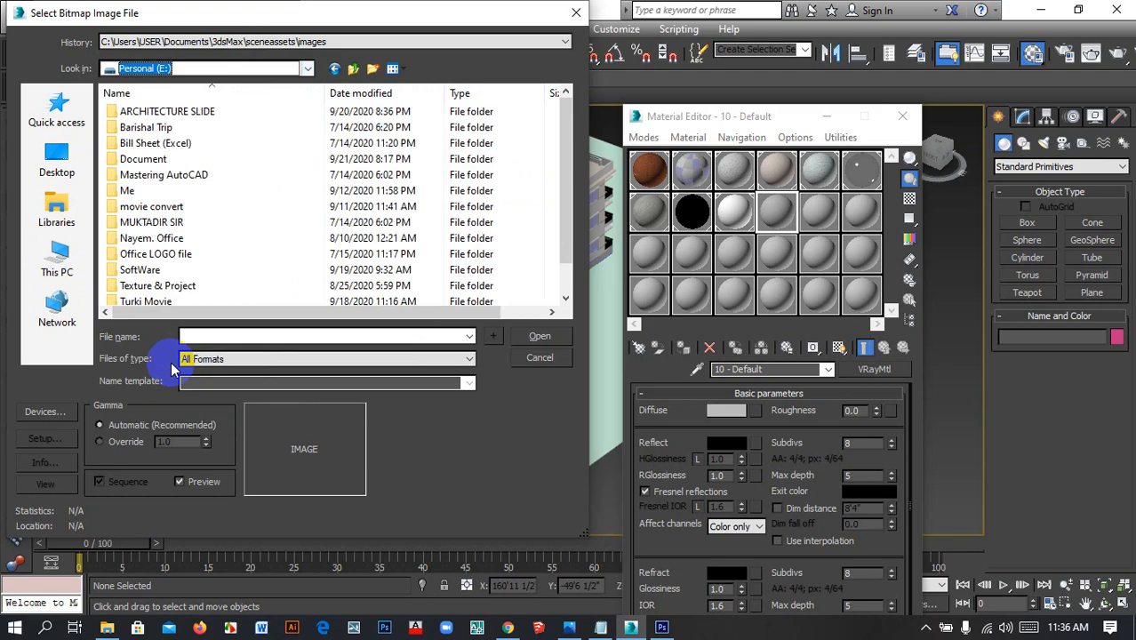
scroll(245, 205, down, 1)
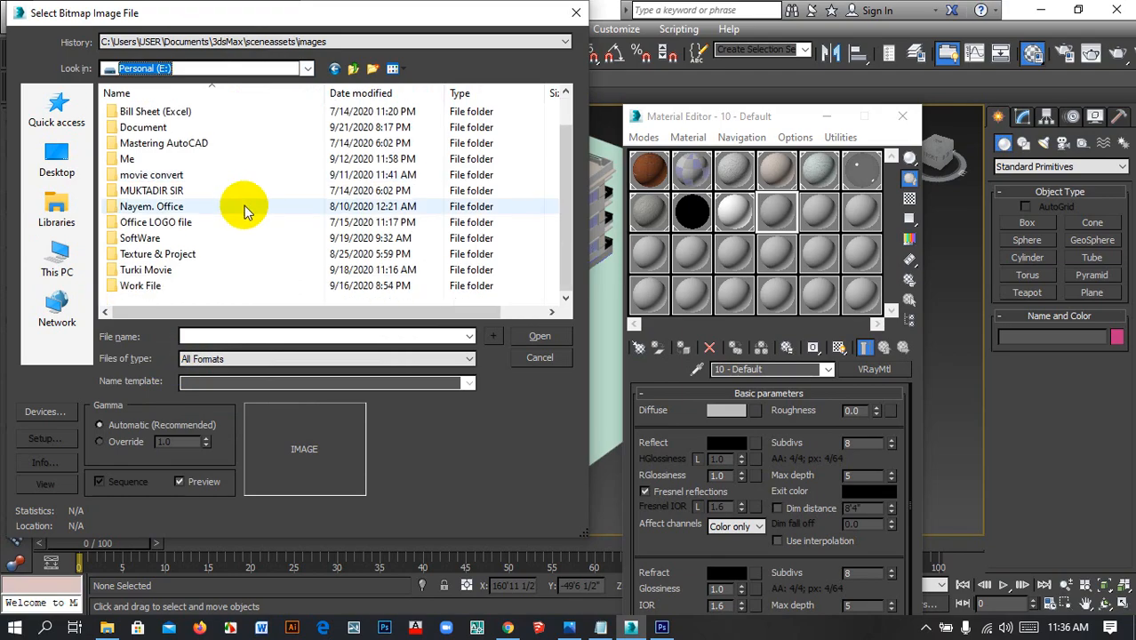
double_click(181, 255)
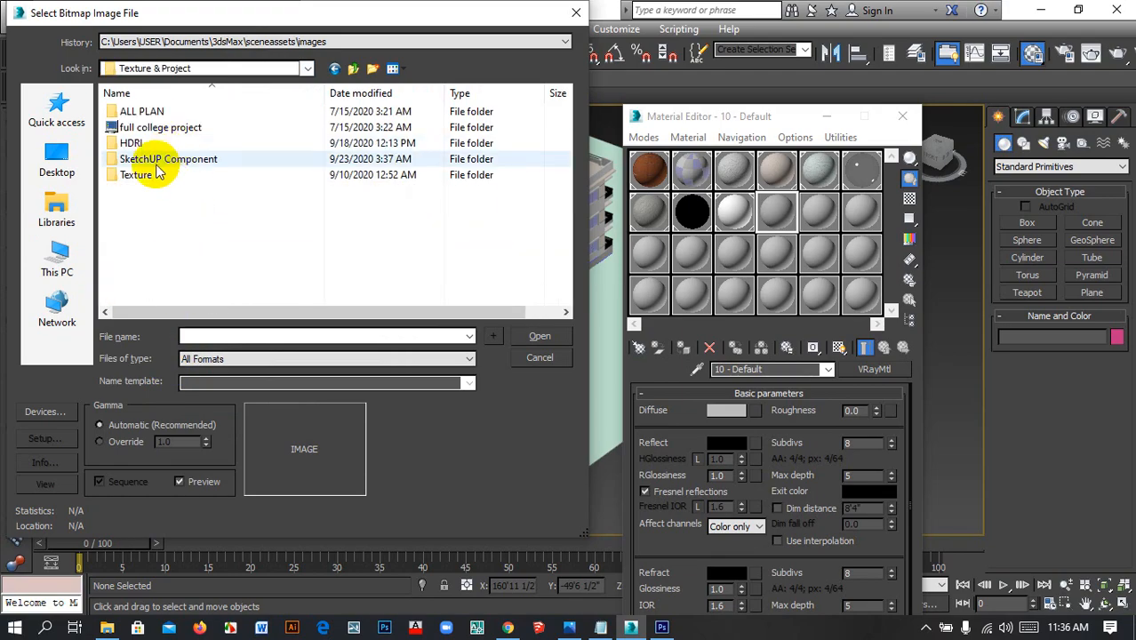
double_click(142, 174)
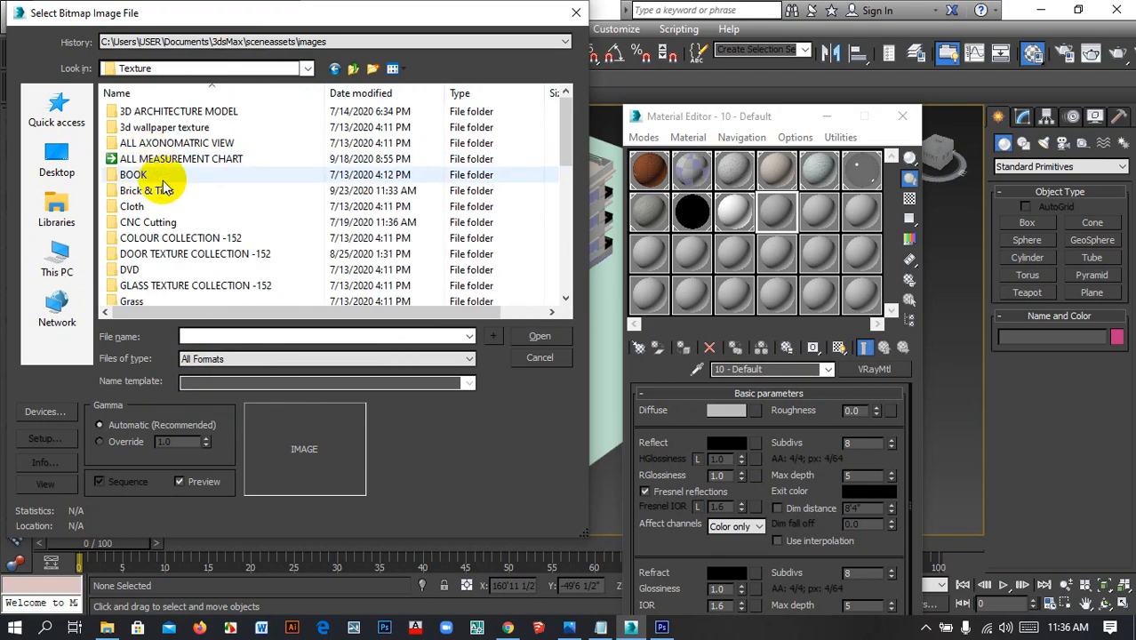
Load 30-grass-textures from the Grass folder as the material's diffuse bitmap
scroll(164, 186, down, 7)
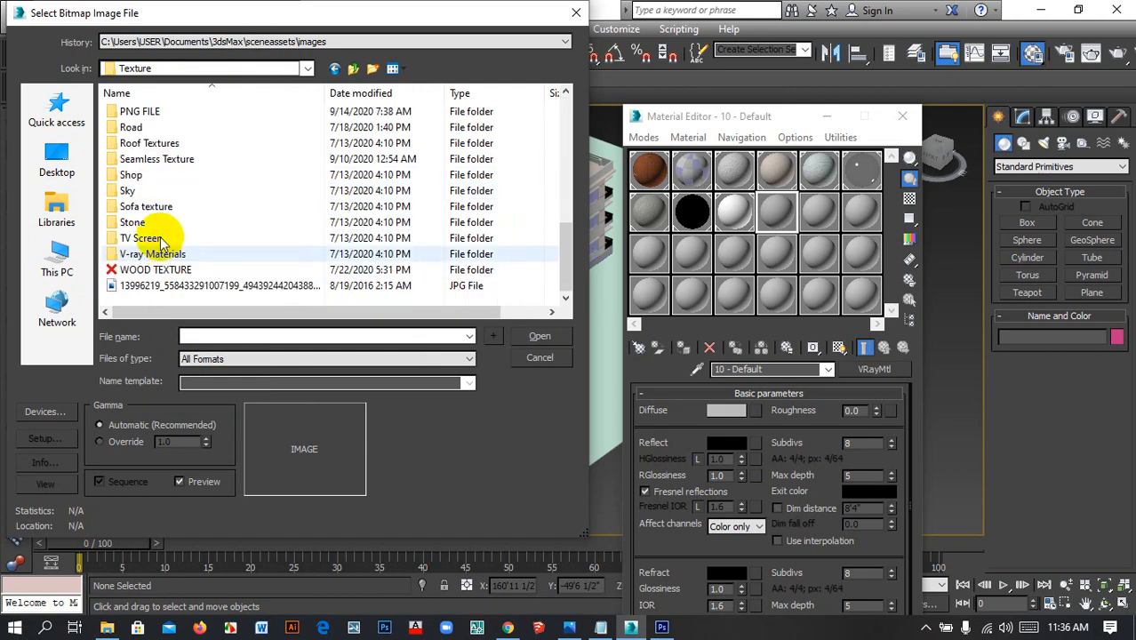
scroll(160, 235, up, 1)
scroll(169, 173, down, 1)
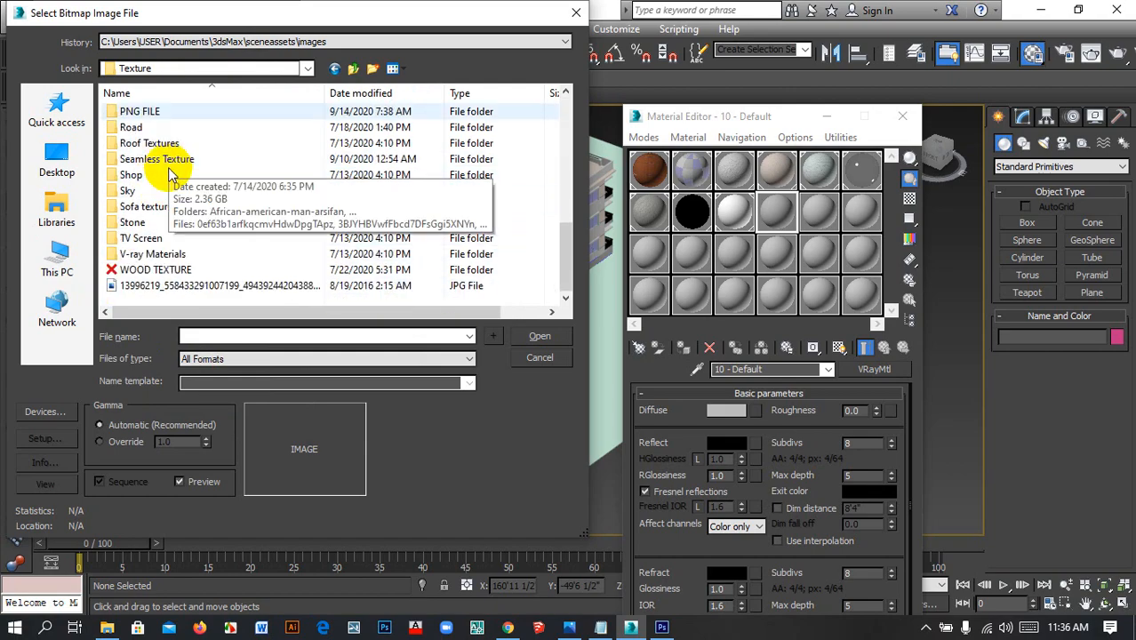
scroll(187, 252, up, 3)
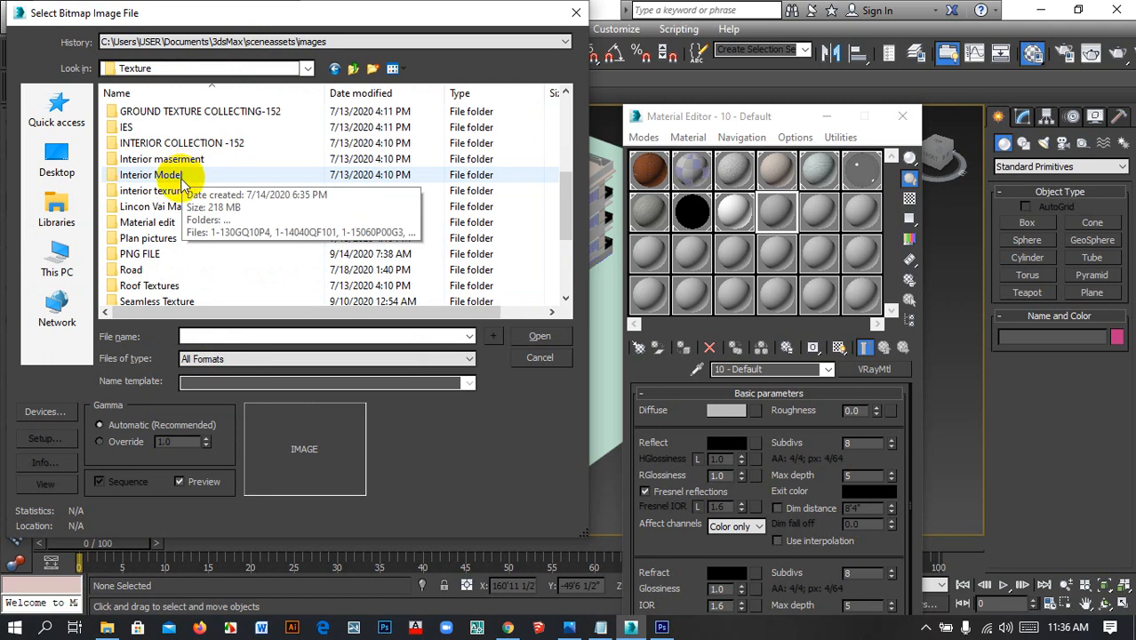
scroll(182, 178, up, 2)
double_click(171, 186)
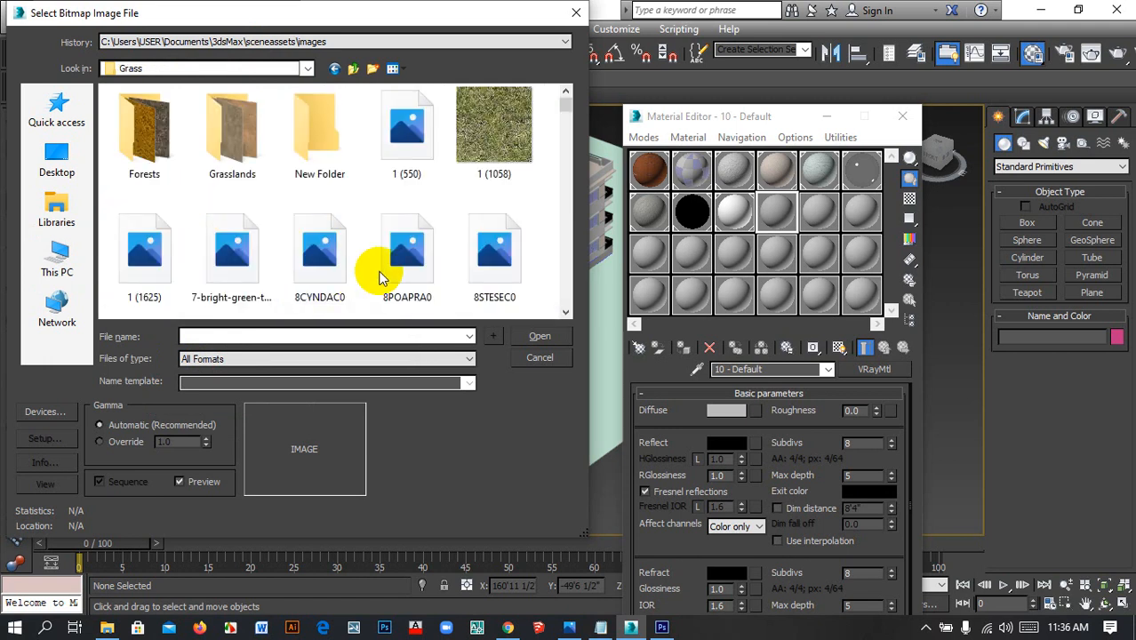
click(317, 241)
click(396, 246)
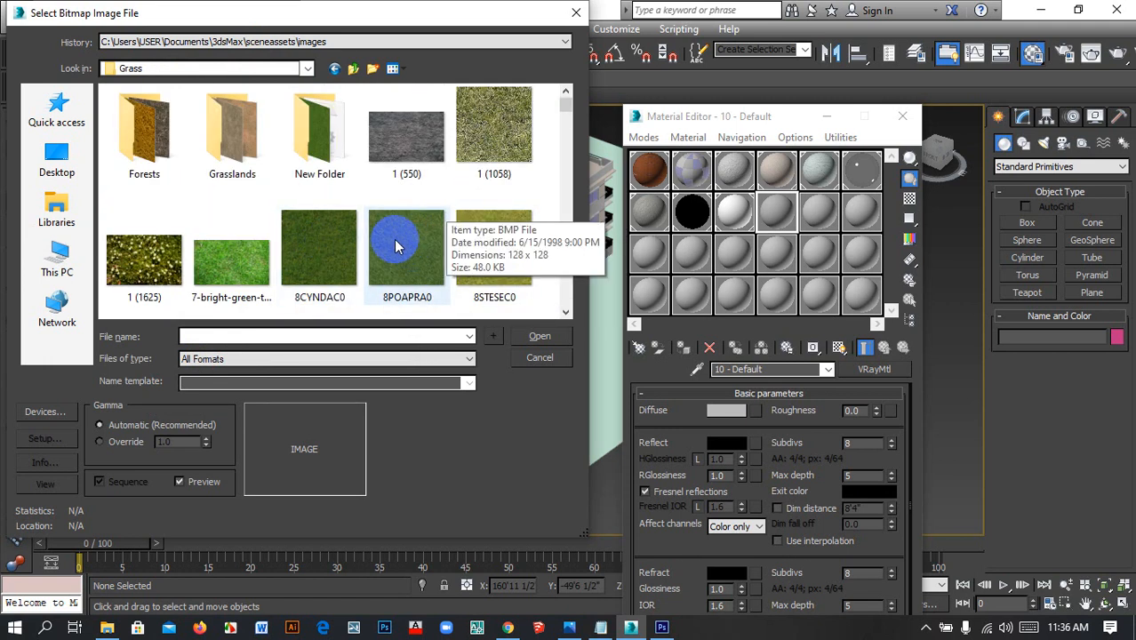
scroll(397, 246, down, 1)
scroll(262, 253, down, 1)
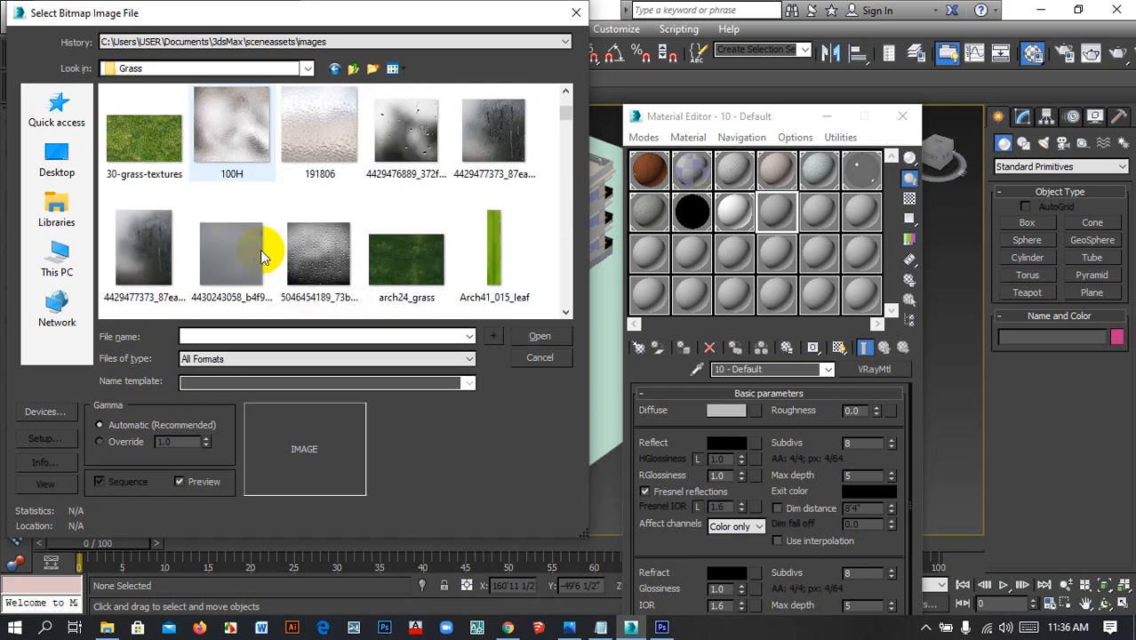
double_click(133, 147)
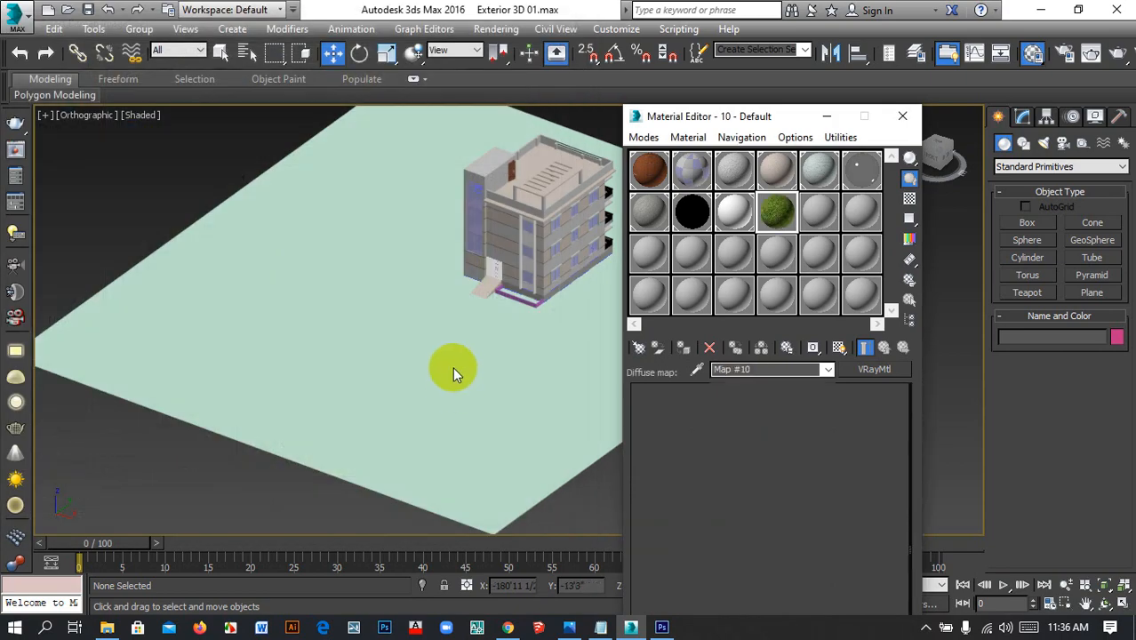
Enable the grass map's viewport display and assign the material to the ground plane
click(839, 347)
click(696, 331)
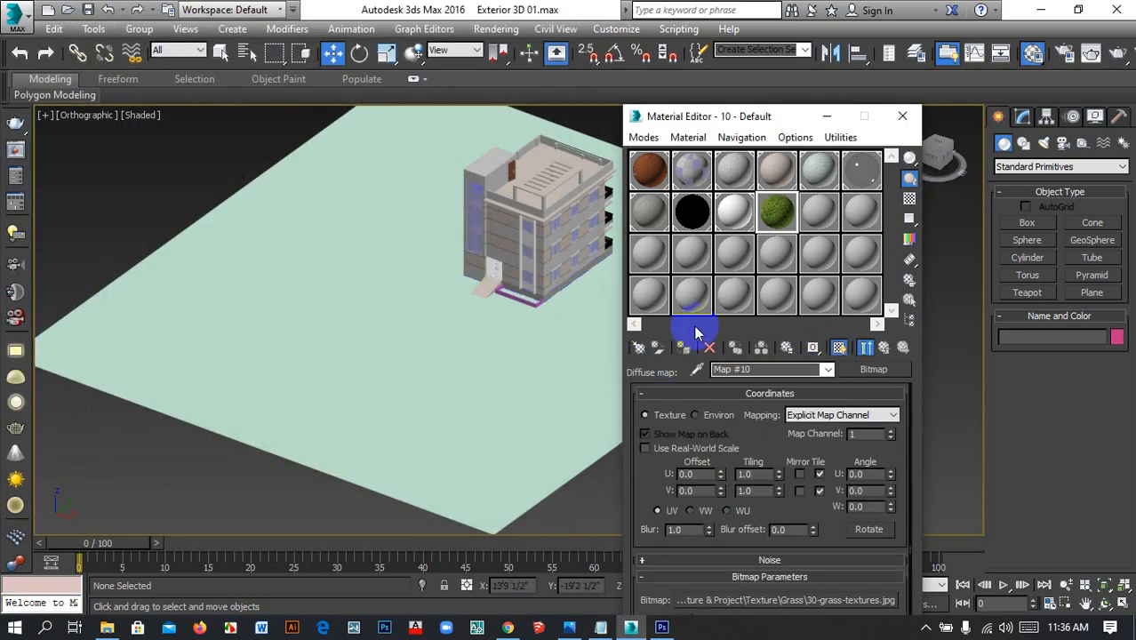
drag(782, 220, 434, 355)
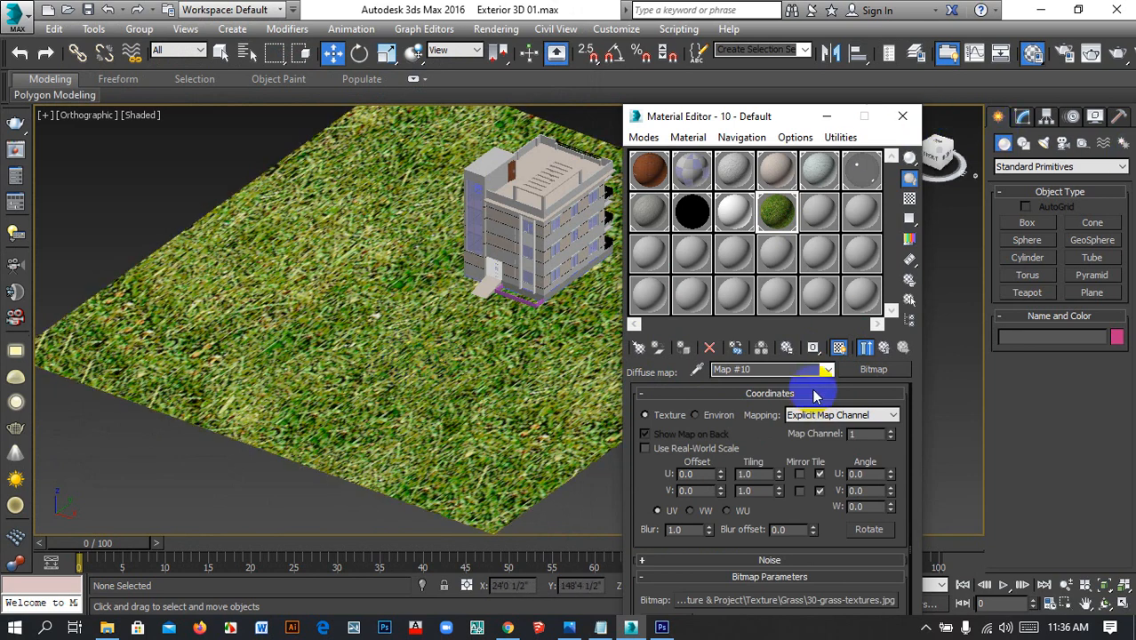
Collapse the grass map's Coordinates and Bitmap Parameters, return to the 10 - Default material level, and move the Material Editor
click(768, 394)
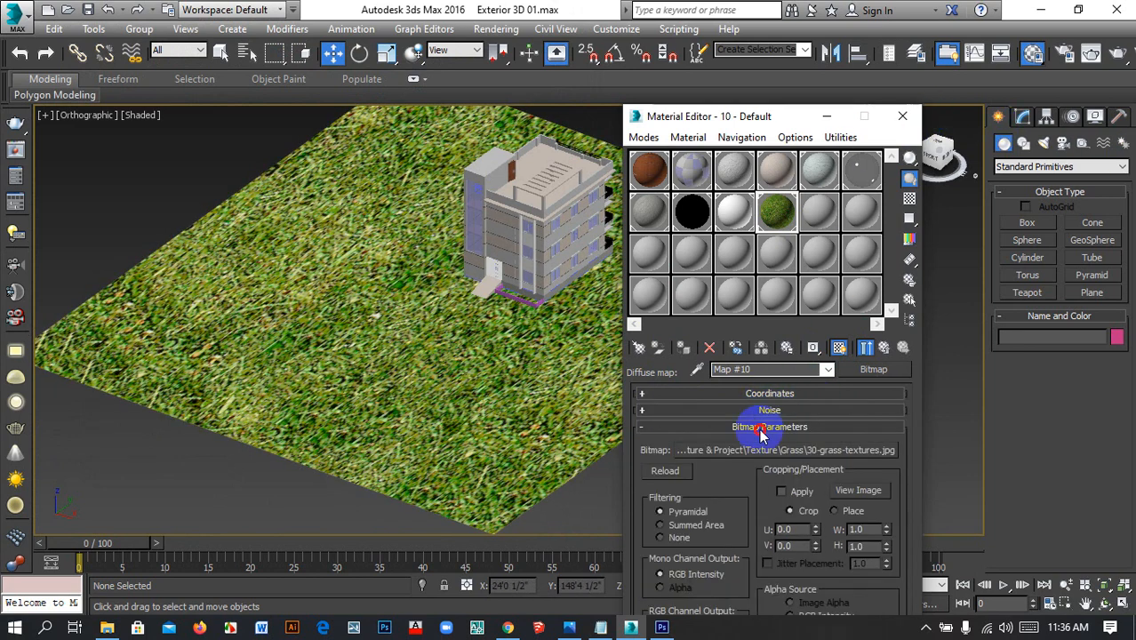
click(762, 430)
click(822, 378)
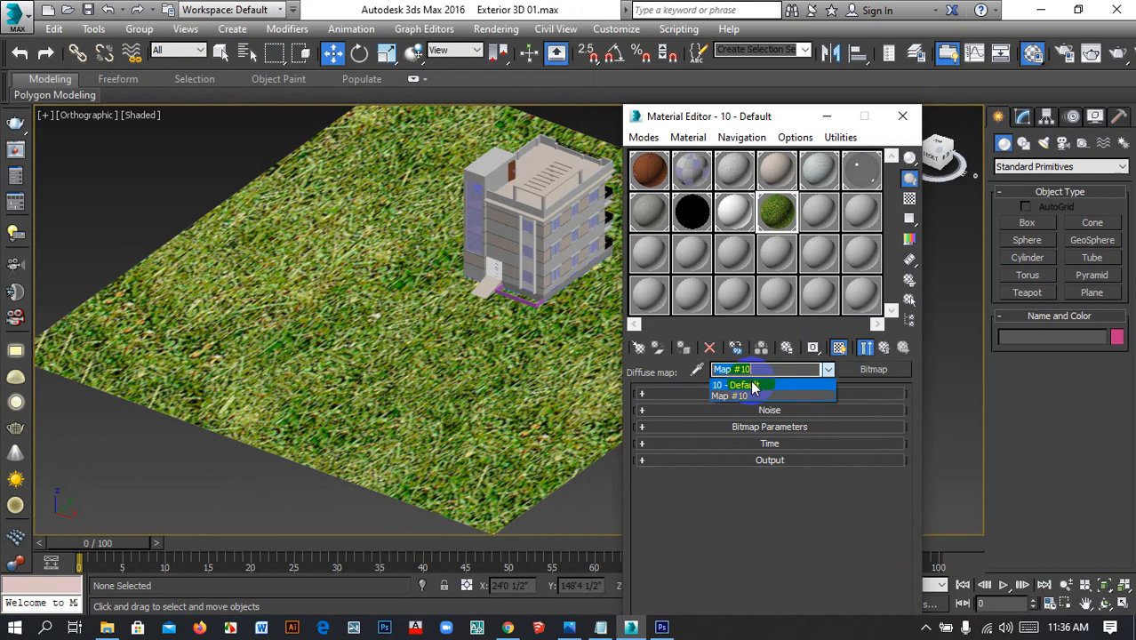
click(735, 375)
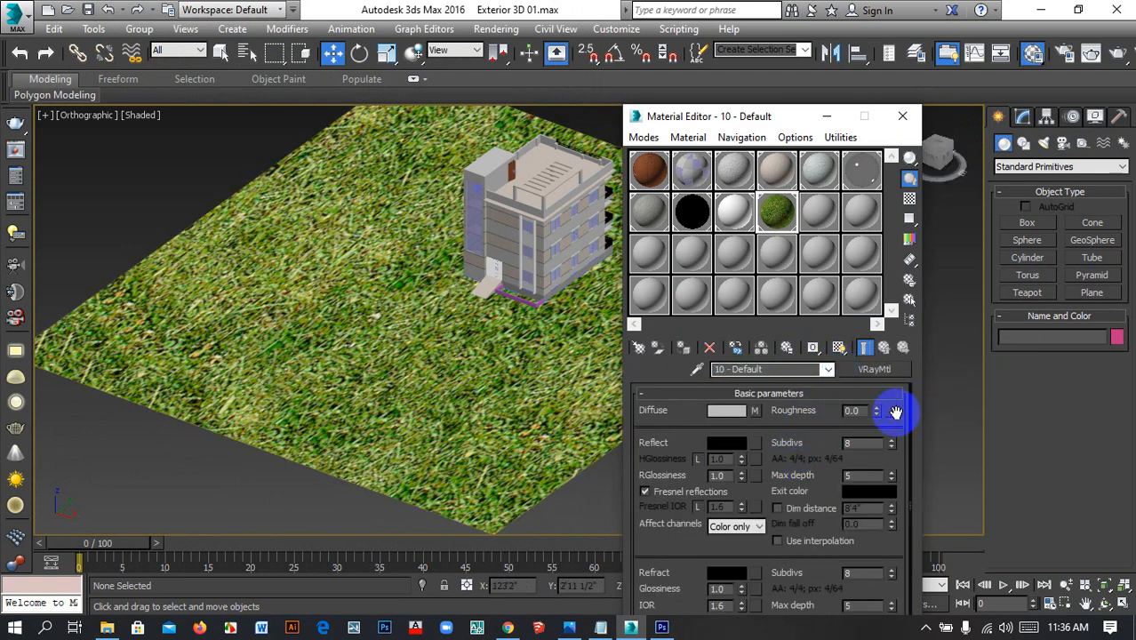
drag(753, 117, 664, 92)
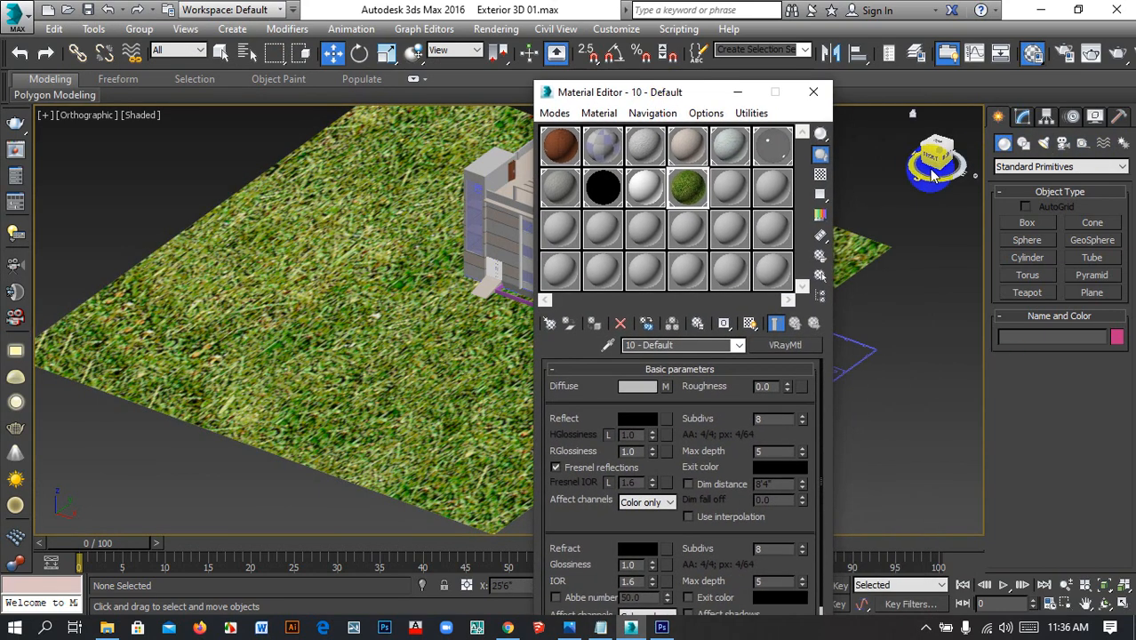
Apply a UVW Map modifier to the ground plane and set its mapping to Box
click(426, 355)
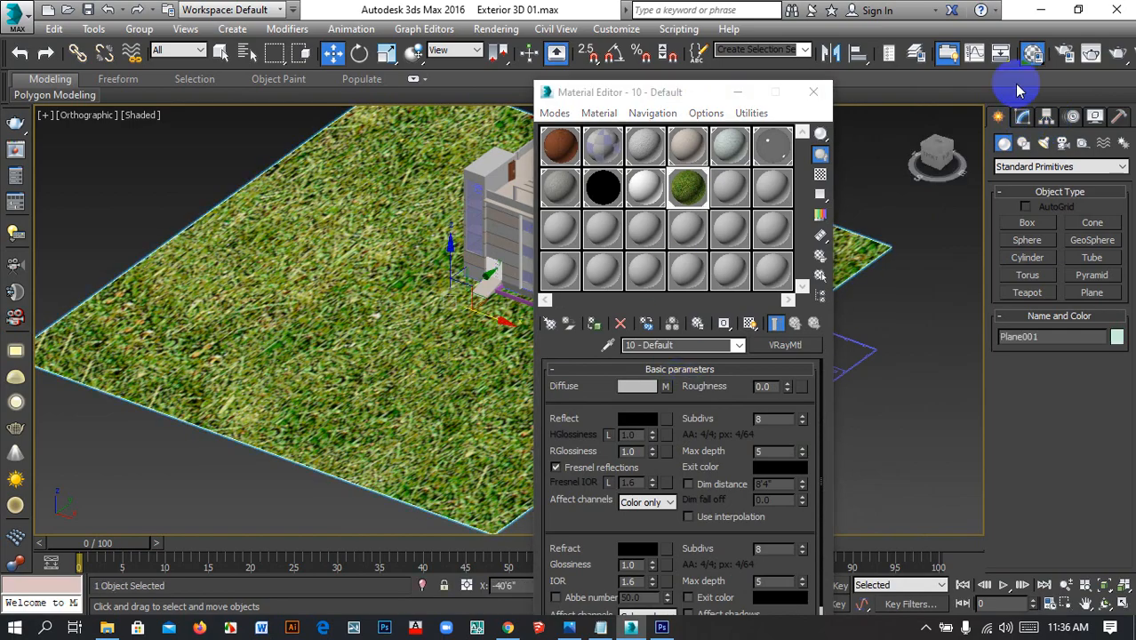
click(1024, 118)
click(1093, 189)
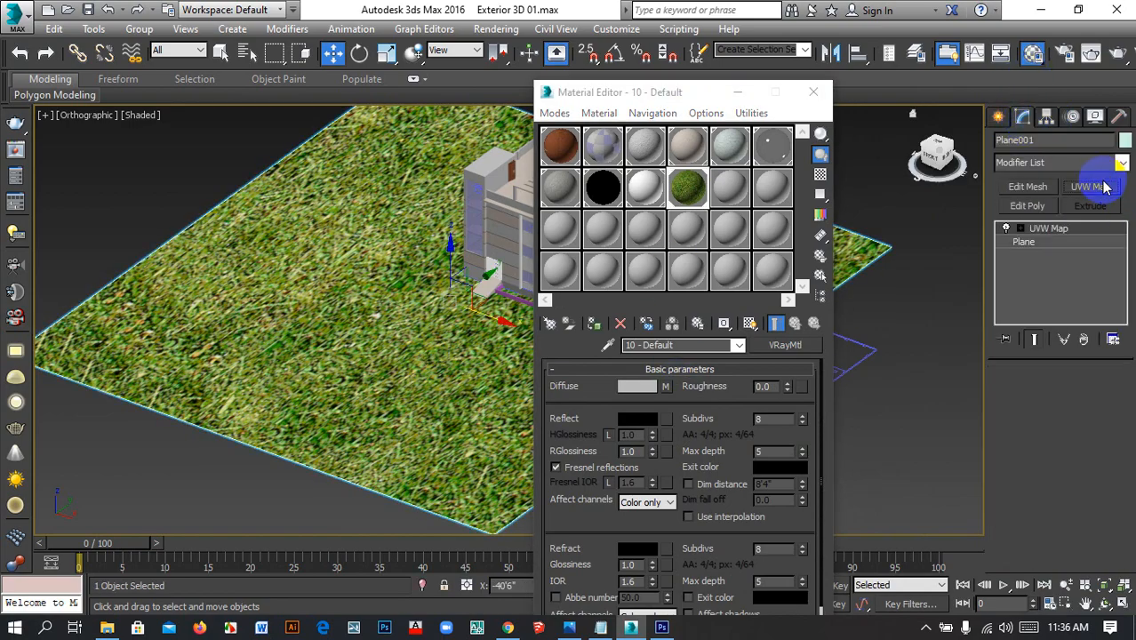
click(1031, 470)
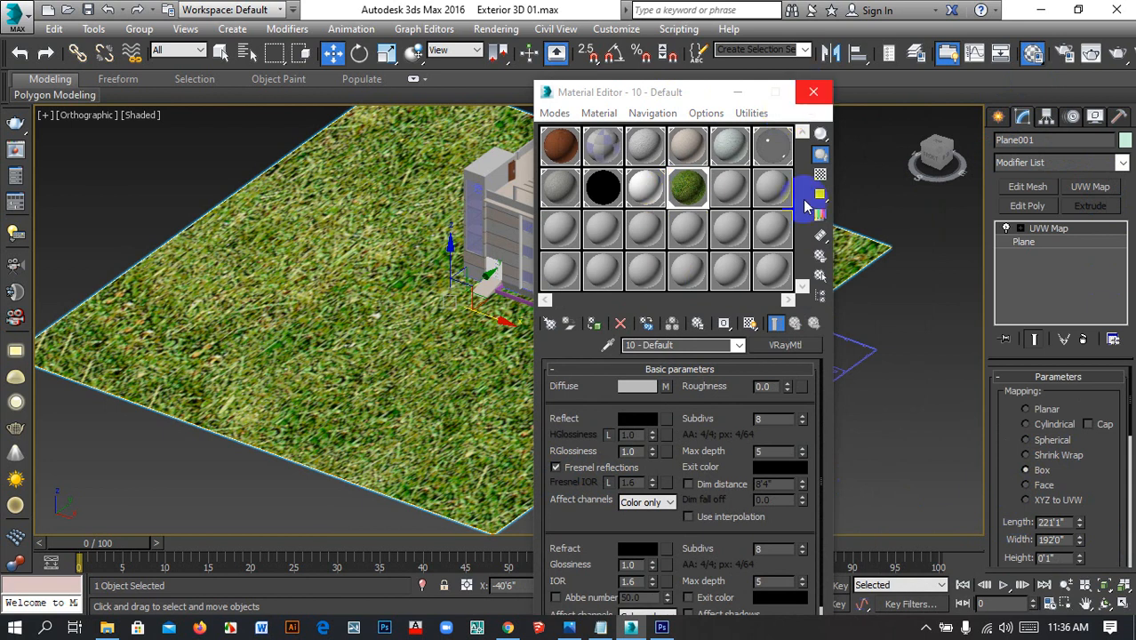
Switch the ground plane's UVW mapping to Spherical and back to Box
click(1054, 446)
click(324, 289)
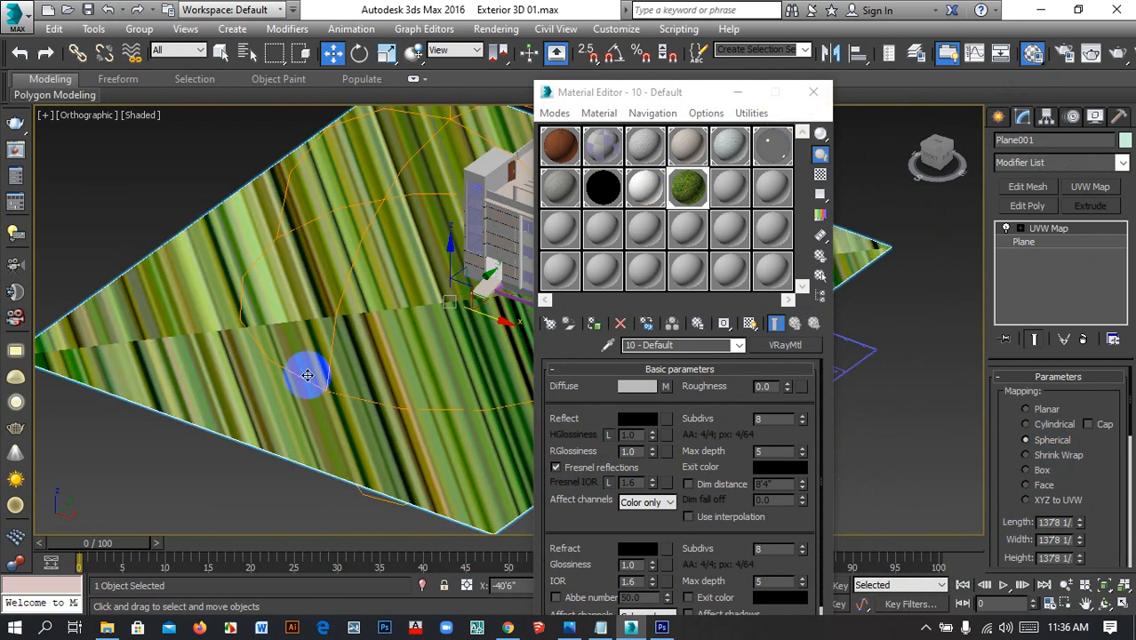
click(1042, 471)
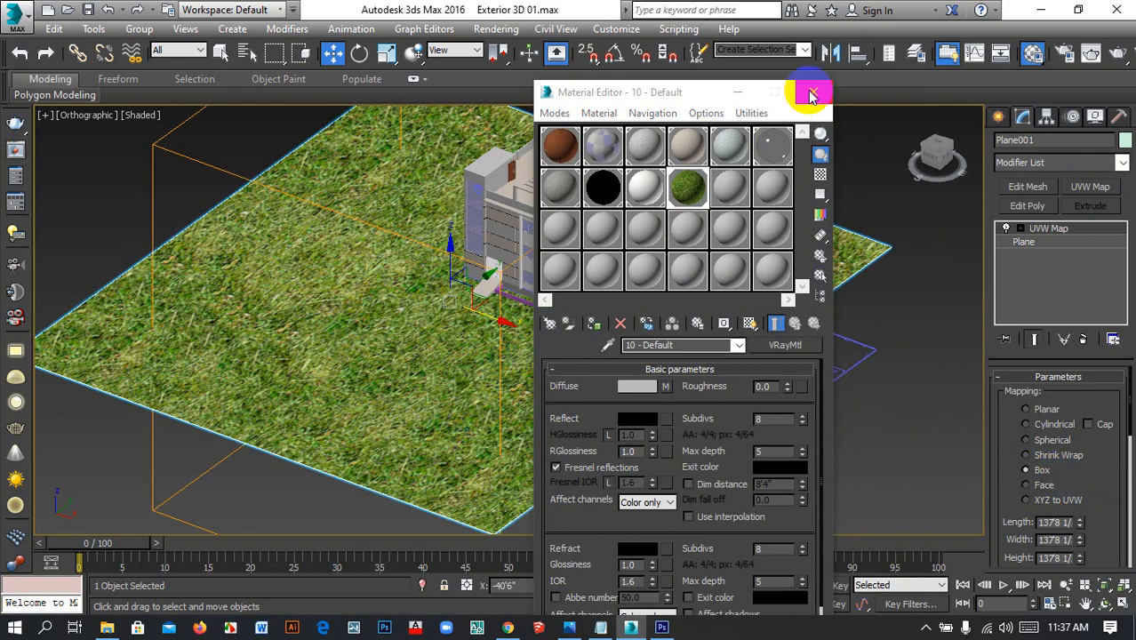
Expand the grass material's Maps section with Basic parameters, BRDF and Options collapsed
click(684, 369)
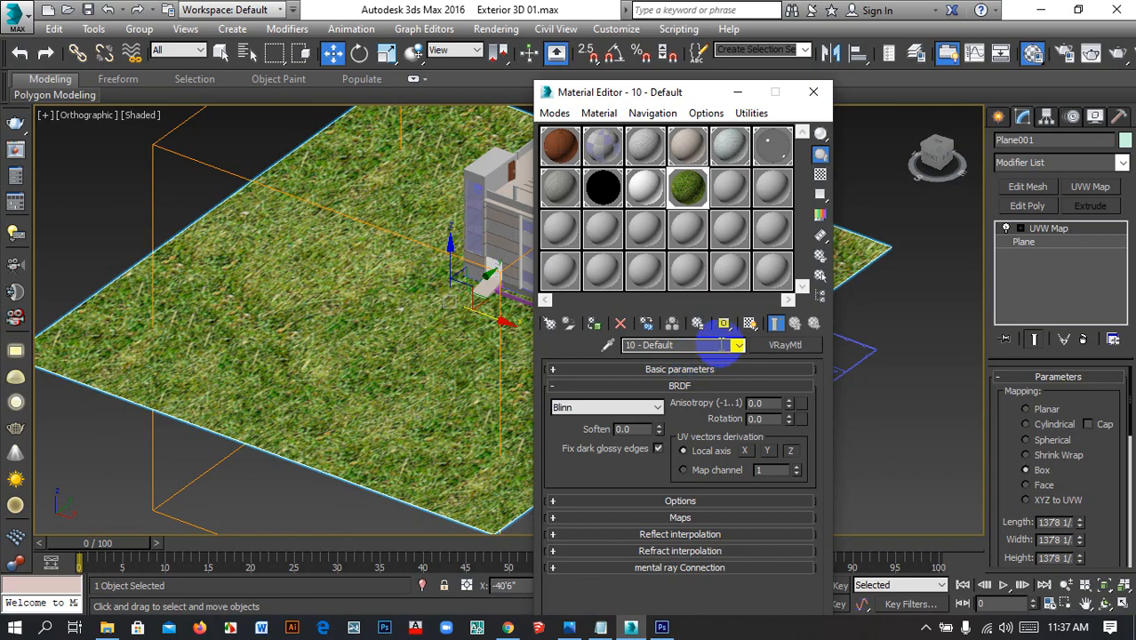
click(681, 385)
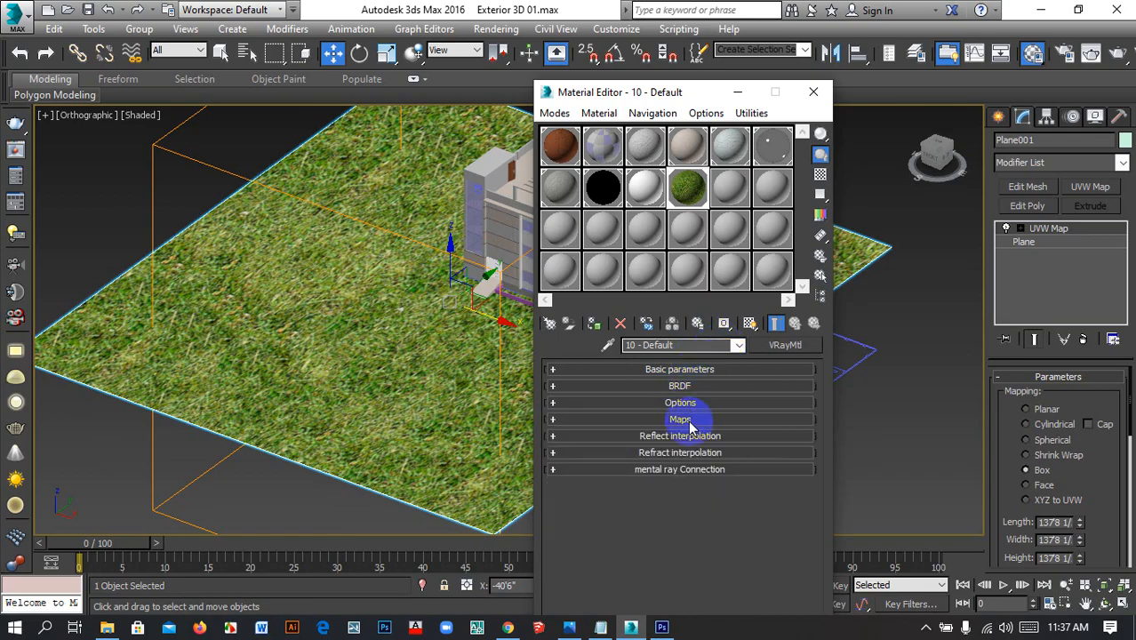
click(681, 419)
click(690, 422)
click(681, 402)
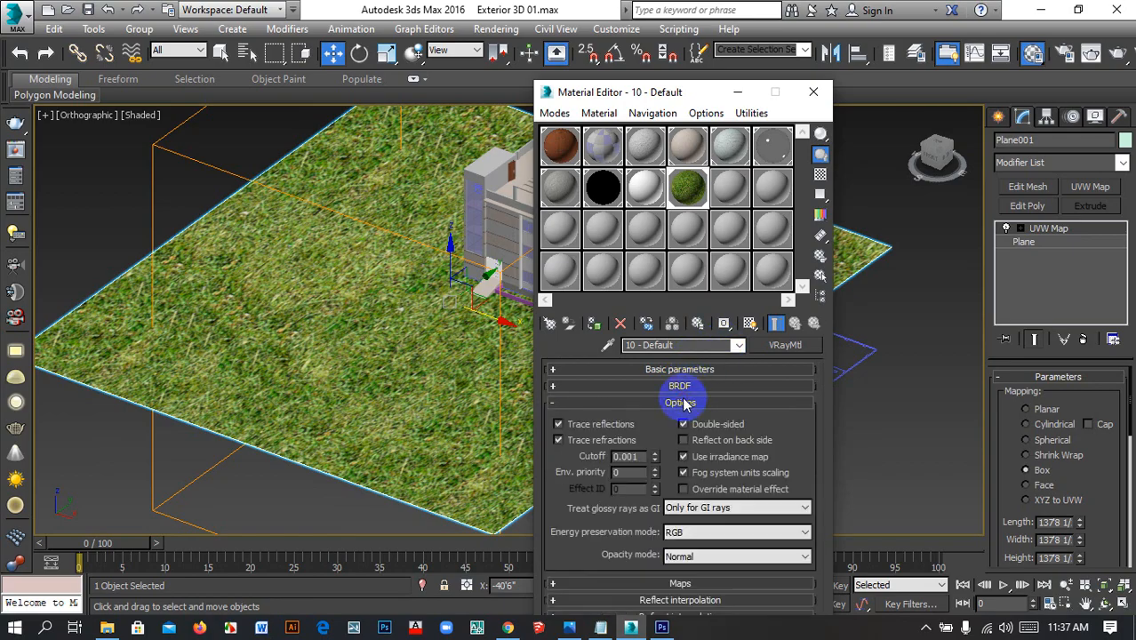
click(680, 402)
click(690, 384)
click(691, 371)
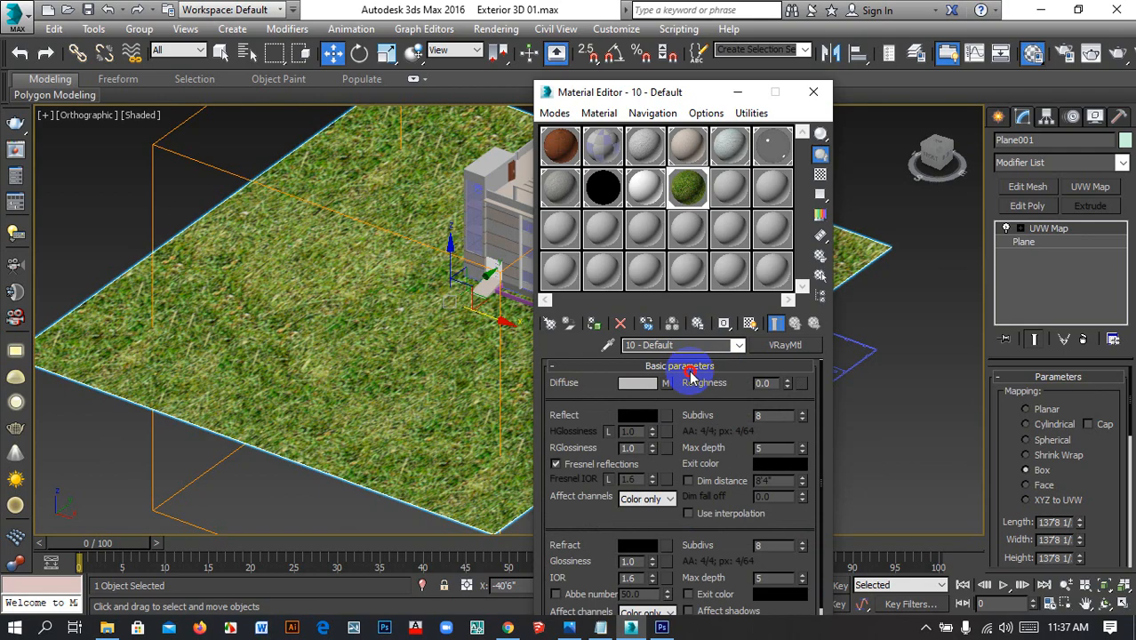
click(691, 369)
click(680, 388)
click(680, 421)
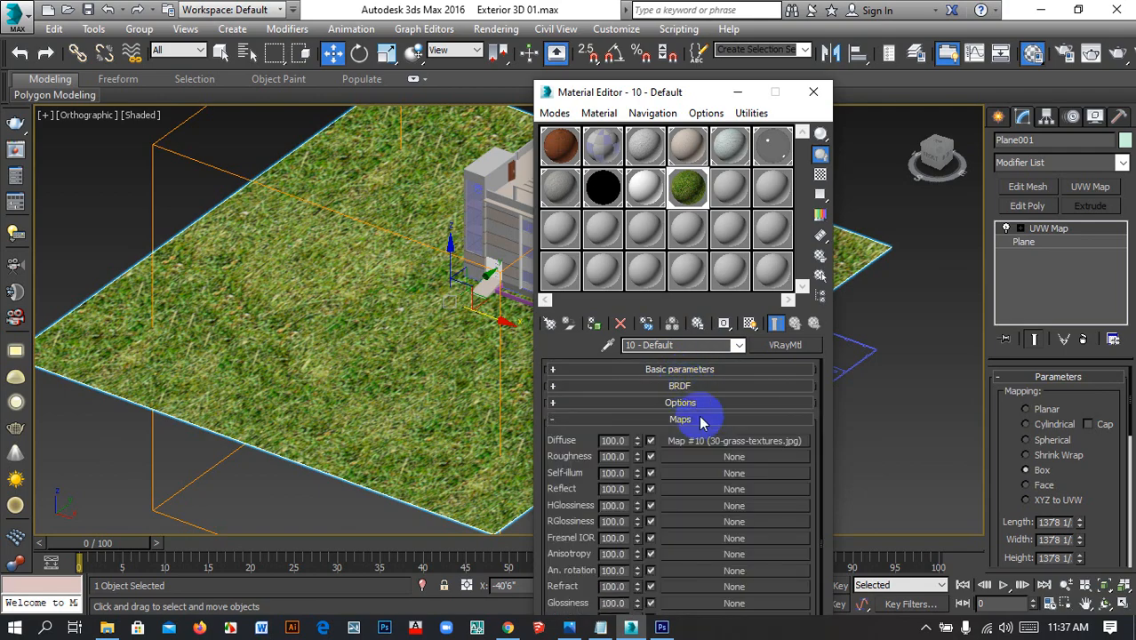
scroll(816, 455, down, 2)
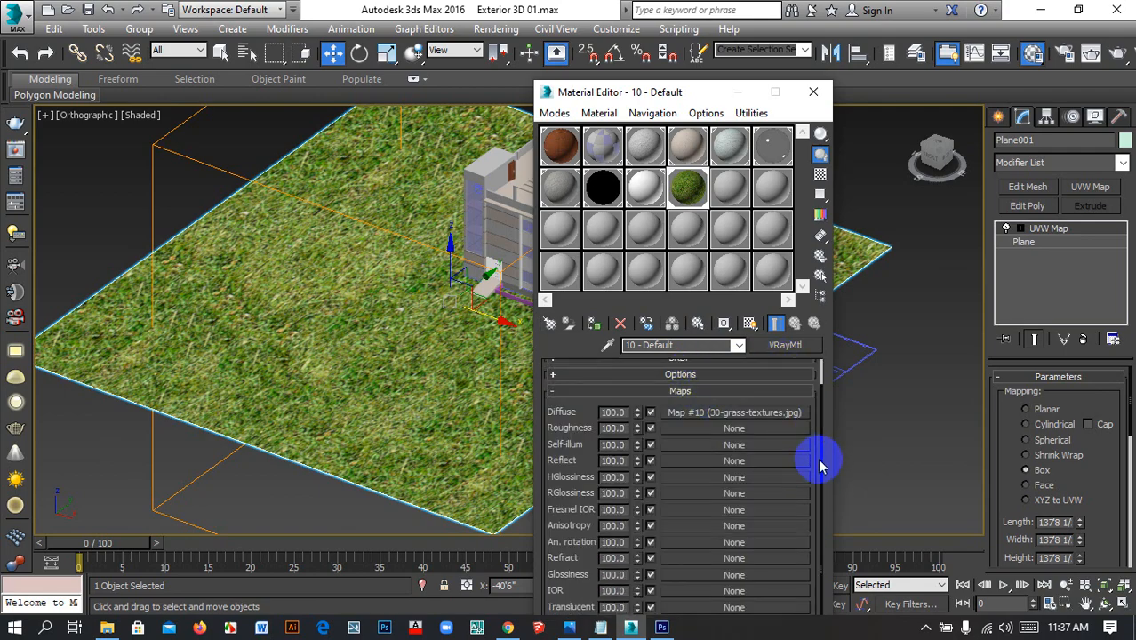
Copy the diffuse grass map to the material's Bump slot using the Copy method
drag(676, 101, 687, 21)
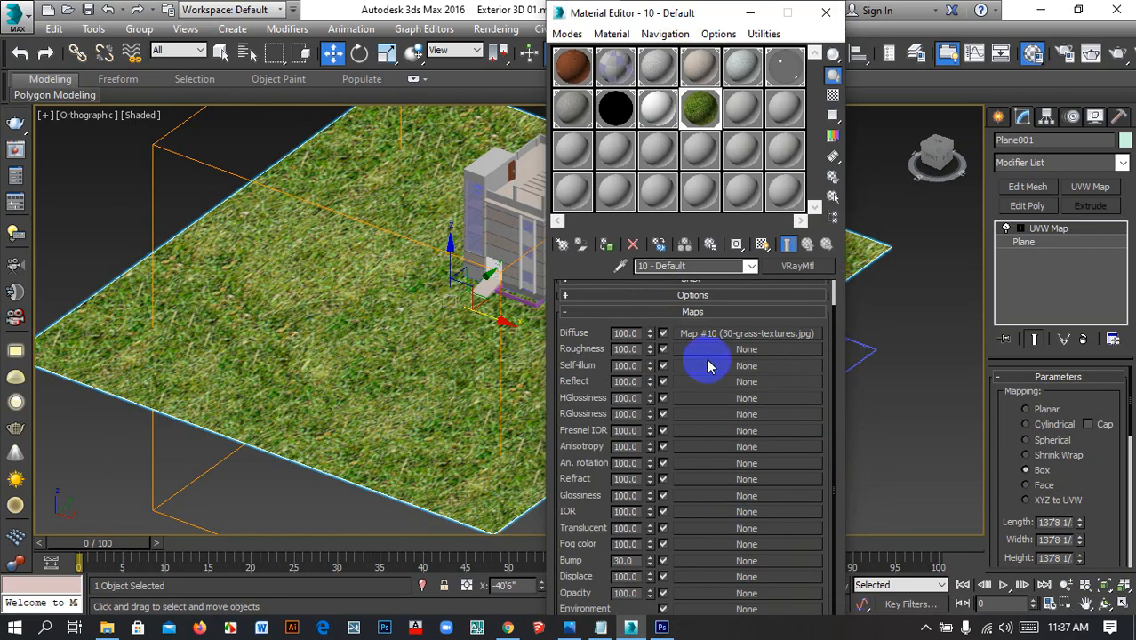
drag(723, 333, 699, 555)
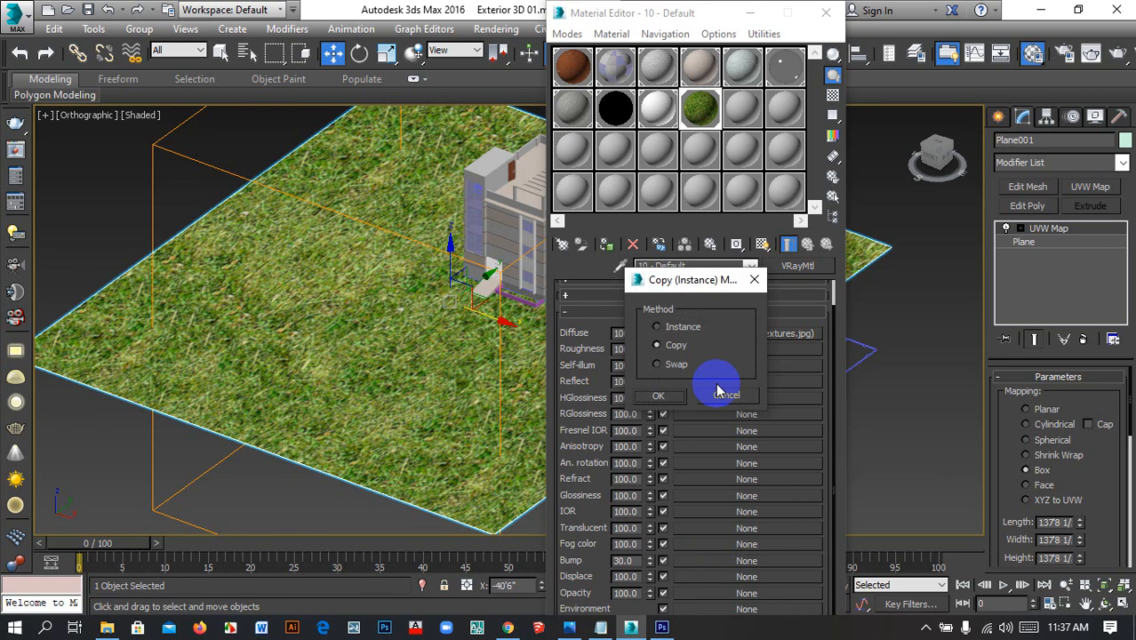
click(665, 394)
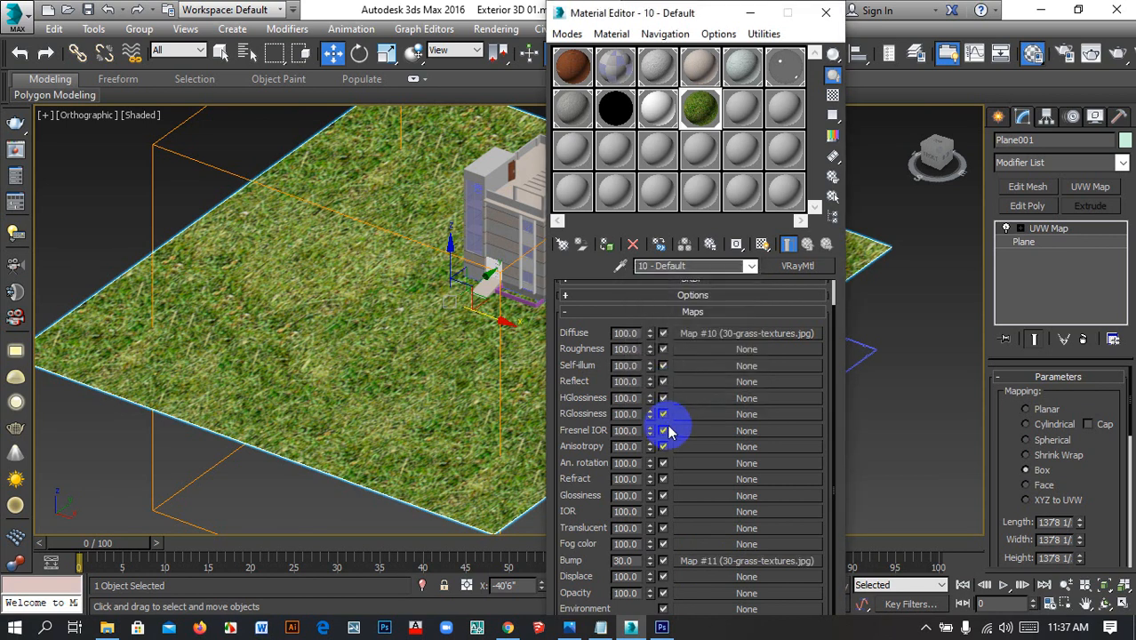
Open the grass material's sample in a separate preview window and move it clear of the Material Editor
double_click(705, 122)
drag(732, 75, 548, 114)
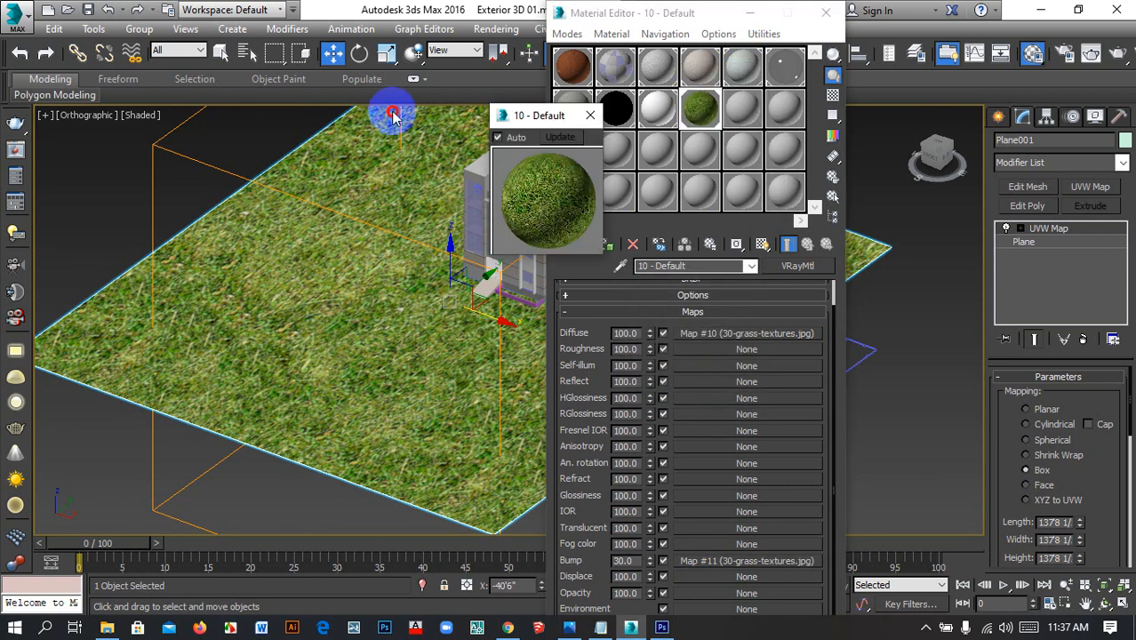
drag(394, 115, 311, 100)
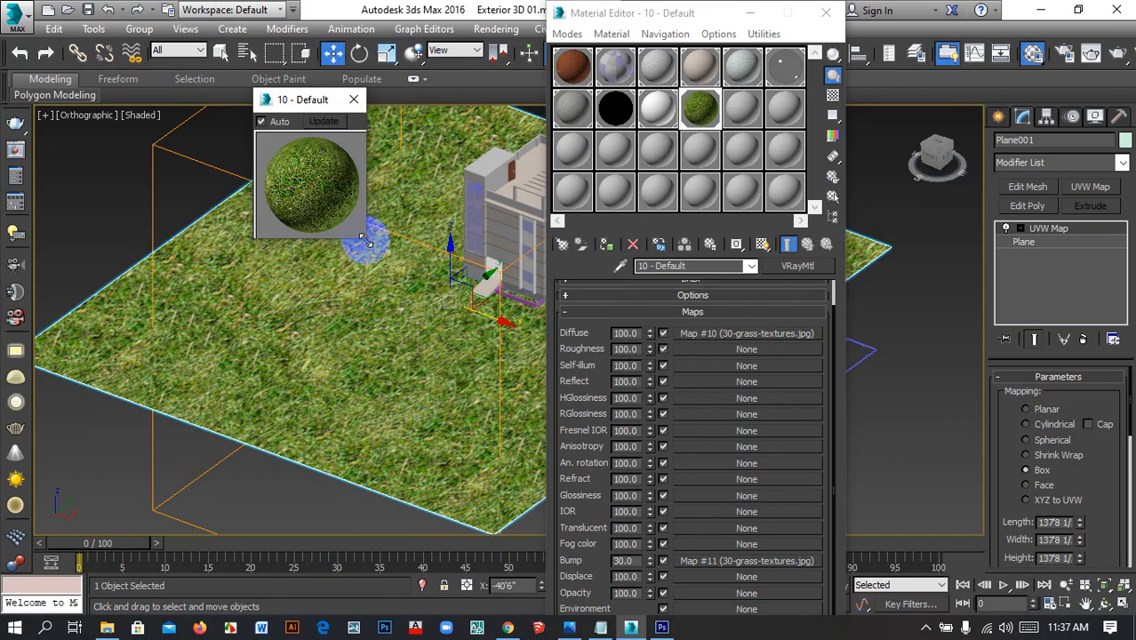
Set the grass material's Bump amount to 50 while viewing the enlarged sample preview, and close the preview and the Material Editor
drag(364, 240, 591, 462)
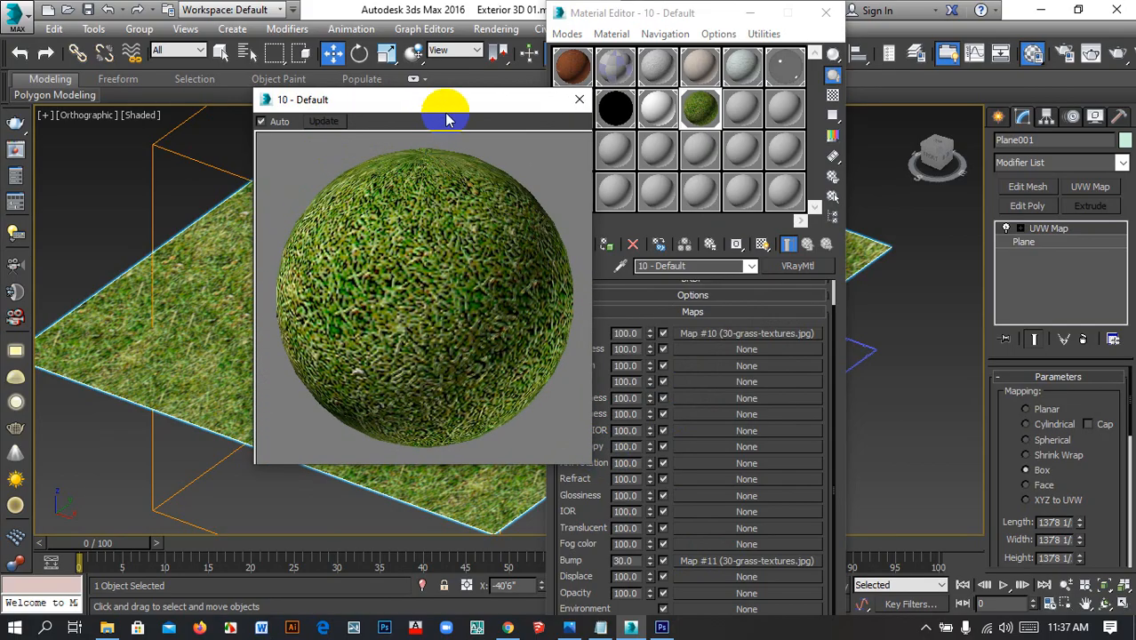
drag(454, 101, 249, 91)
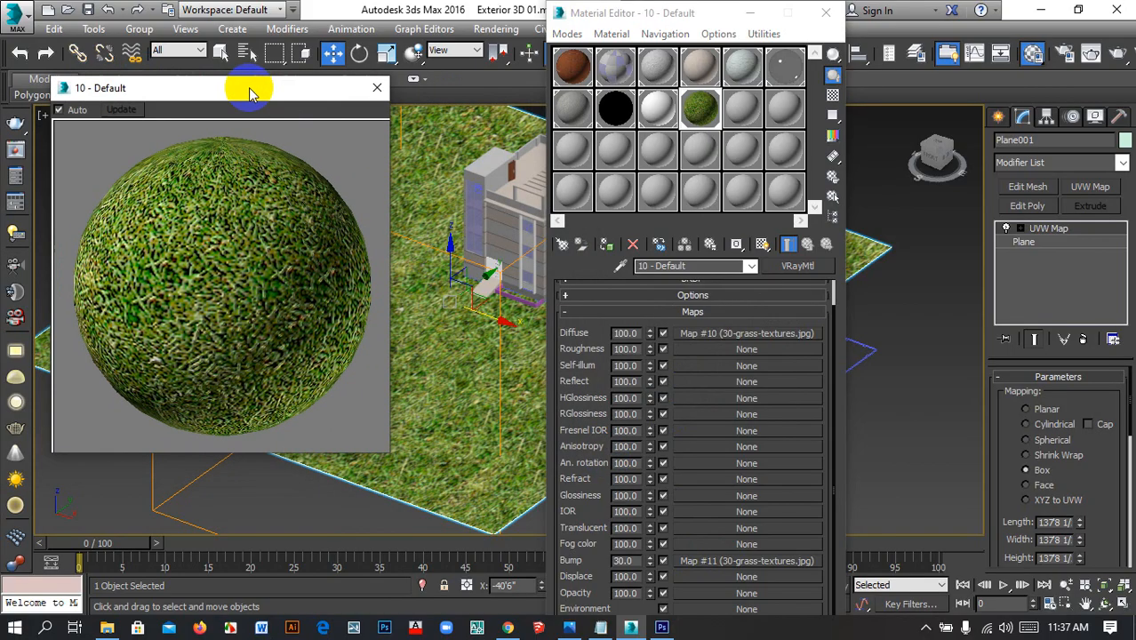
click(662, 561)
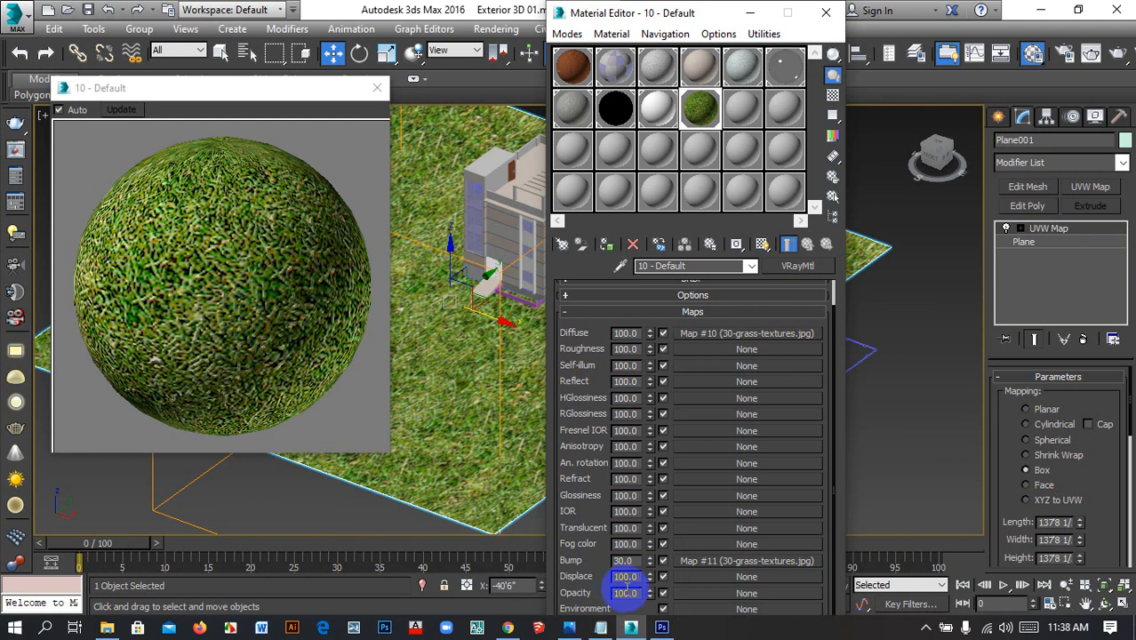
drag(636, 560, 600, 557)
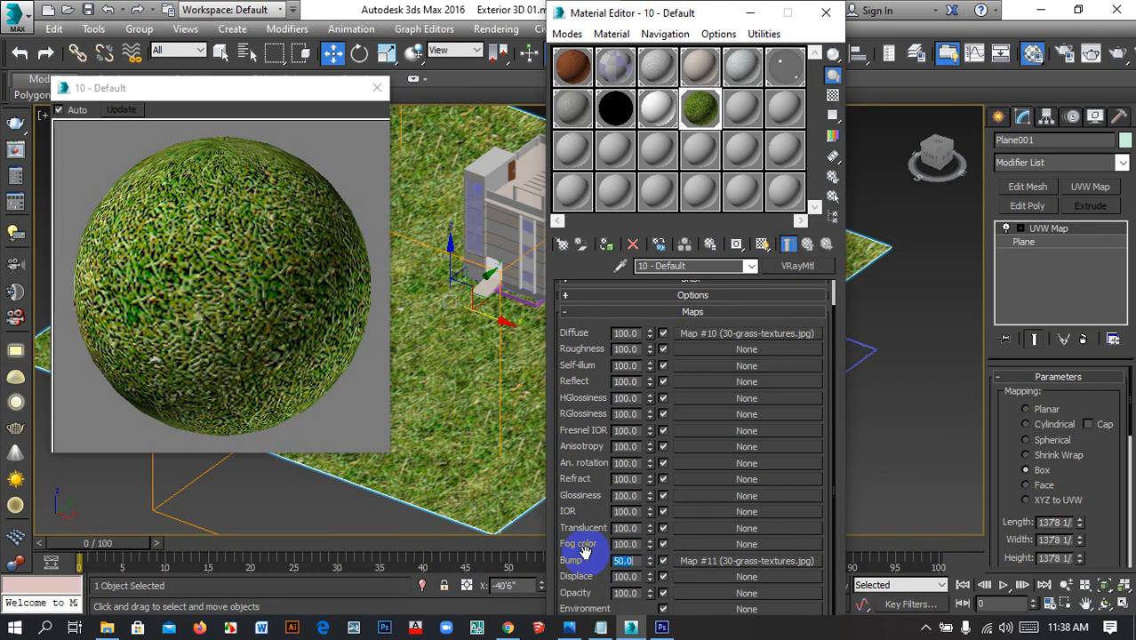
click(377, 92)
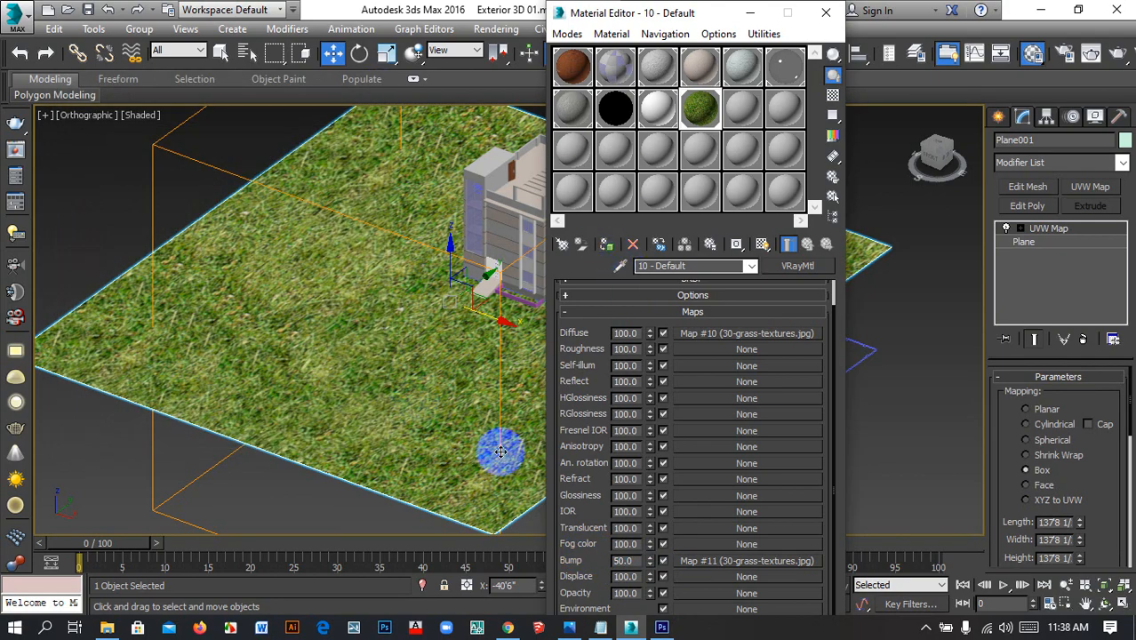
click(824, 18)
Reduce the ground plane's box mapping to about 55'1" length, 50'11" width and 90'10" height, and check the grass scale around the building entrance
drag(1077, 474, 1071, 361)
mouse_move(1082, 476)
mouse_down()
mouse_move(1091, 535)
mouse_move(1081, 434)
mouse_move(1085, 500)
mouse_move(1080, 463)
mouse_move(1079, 490)
mouse_up()
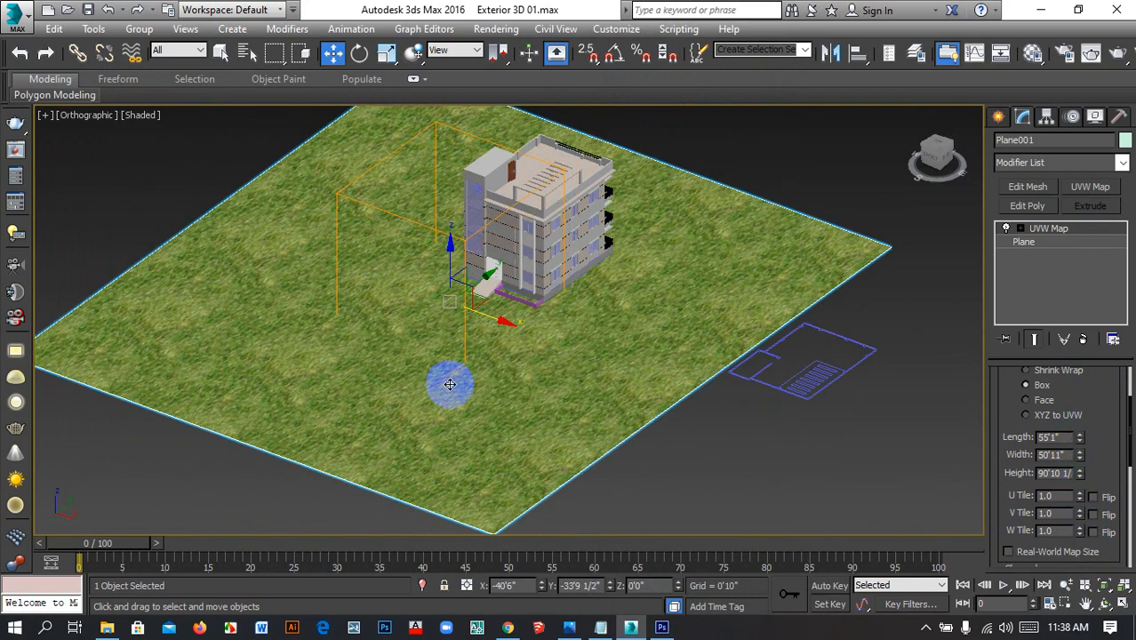
scroll(449, 384, up, 10)
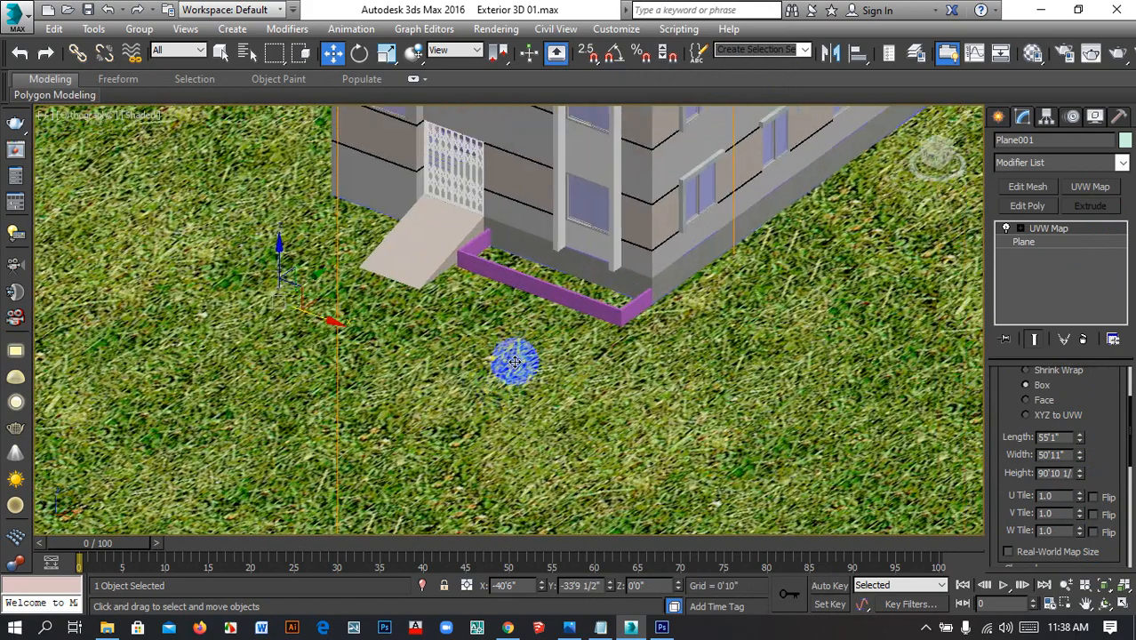
scroll(419, 325, up, 4)
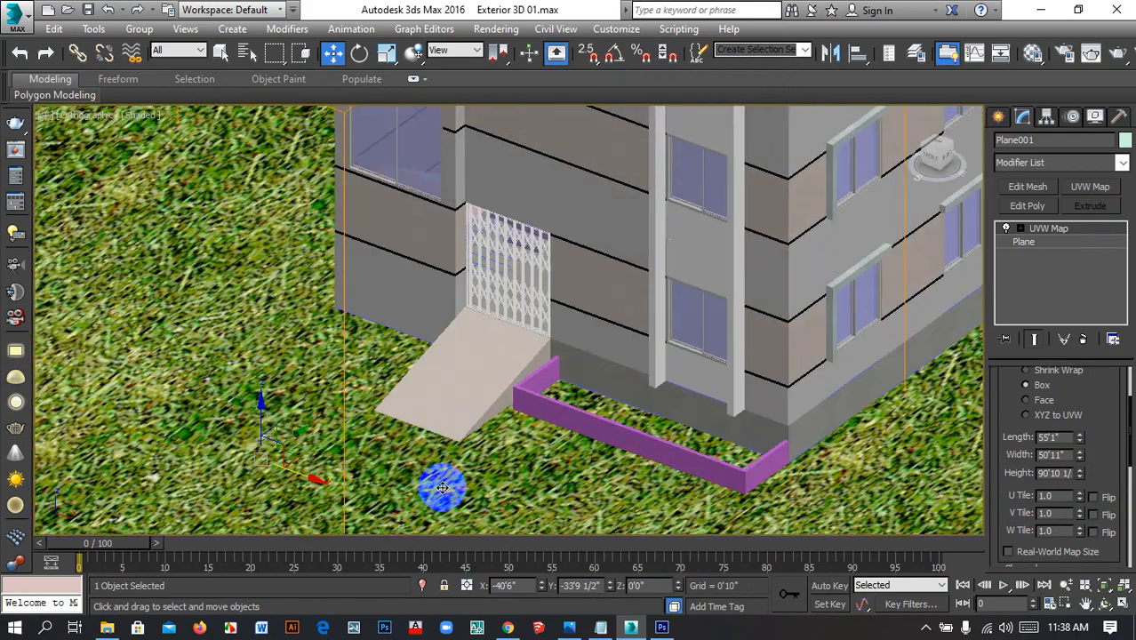
alt+middle_drag(436, 452, 542, 401)
scroll(479, 376, down, 4)
middle_drag(480, 376, 603, 533)
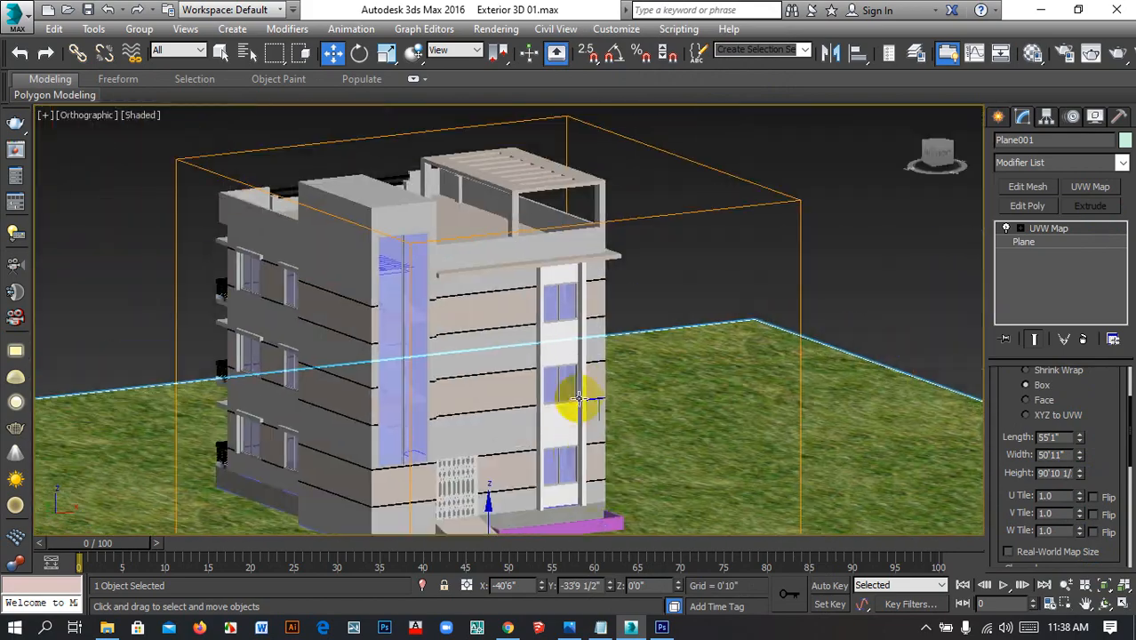
mouse_move(578, 400)
alt+middle_down()
mouse_move(553, 418)
mouse_move(559, 354)
mouse_move(603, 434)
mouse_move(589, 419)
mouse_move(593, 353)
mouse_move(591, 390)
alt+middle_up()
right_click(740, 482)
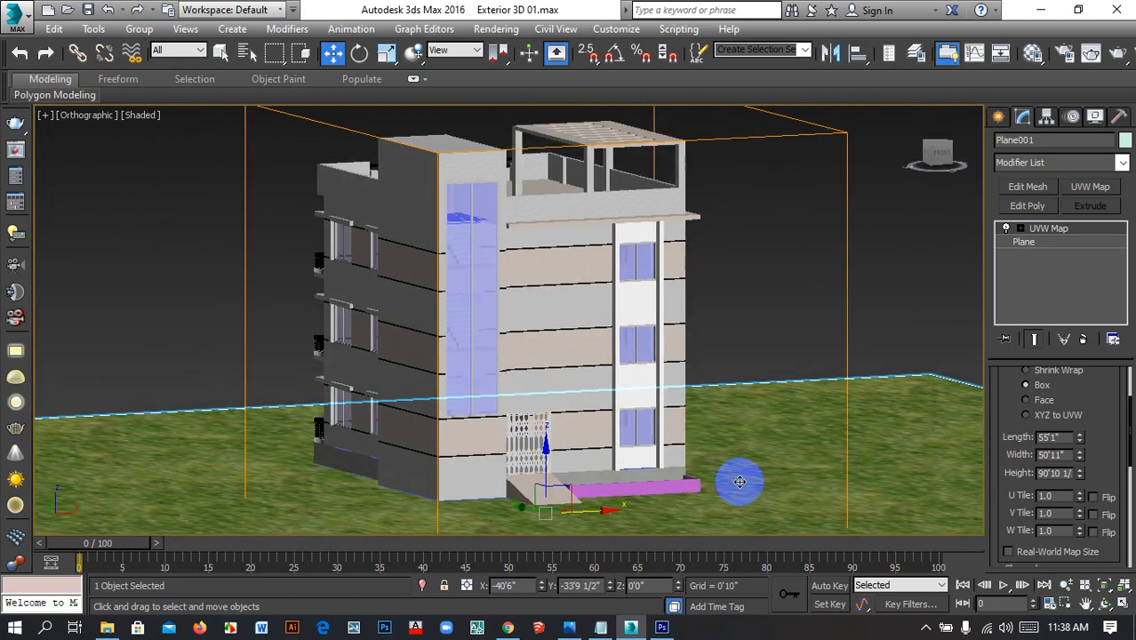
middle_drag(740, 481, 762, 381)
scroll(654, 424, up, 6)
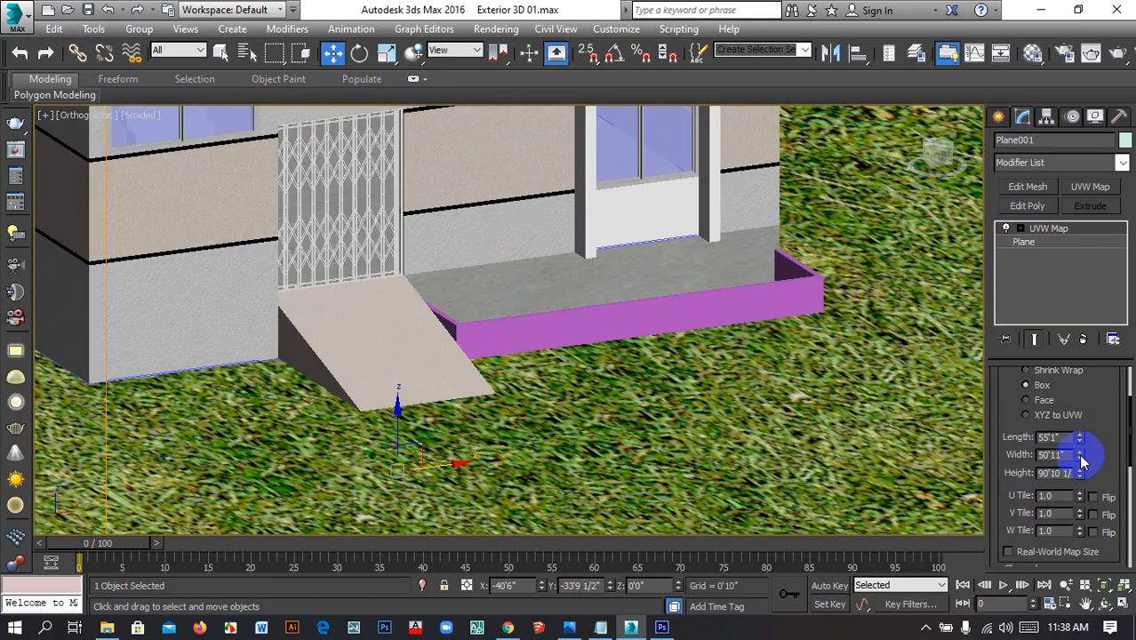
Set the ground plane's UVW mapping length and width to 15'0" each and check the finer grass around the building
drag(1083, 460, 1092, 502)
drag(1083, 447, 1088, 485)
double_click(1053, 436)
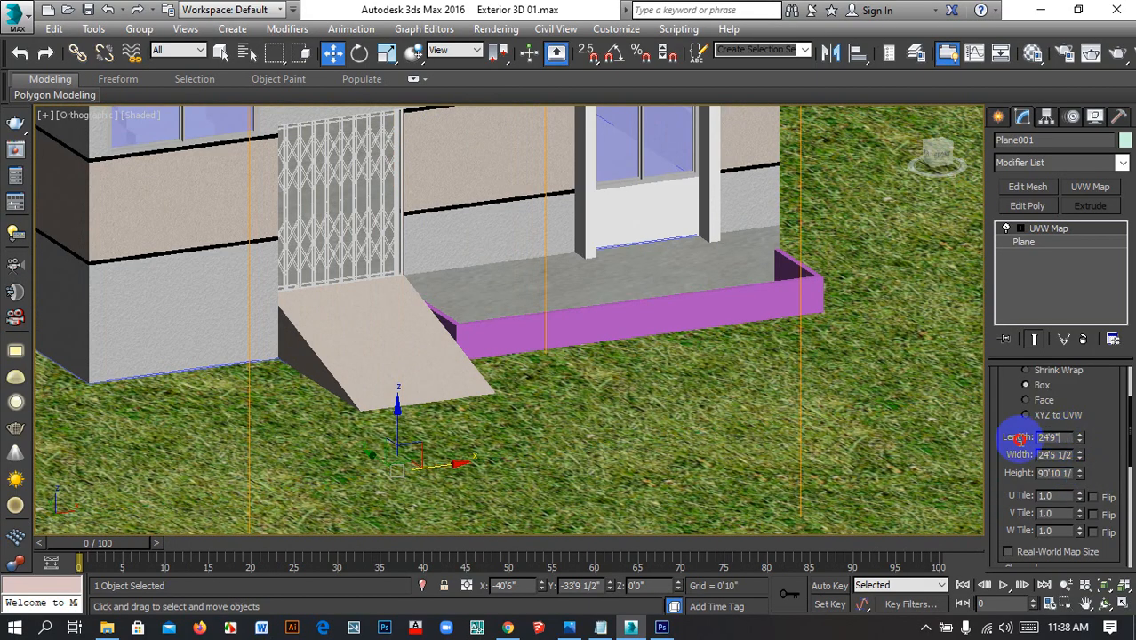
text(15)
key(Return)
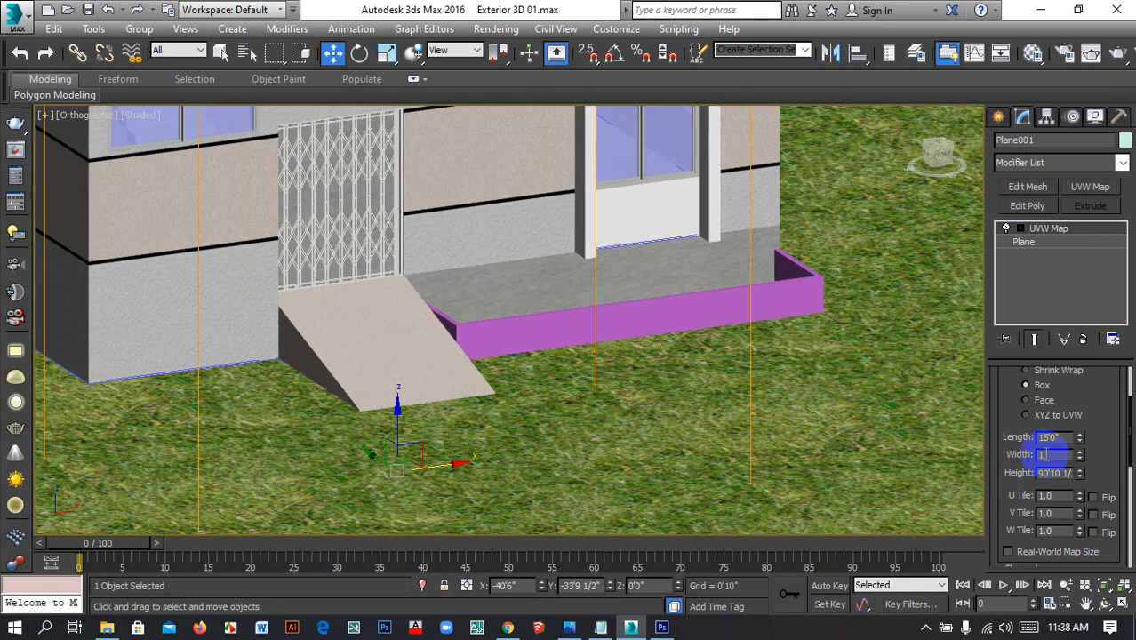
click(1047, 454)
text(15)
key(Return)
scroll(680, 463, down, 6)
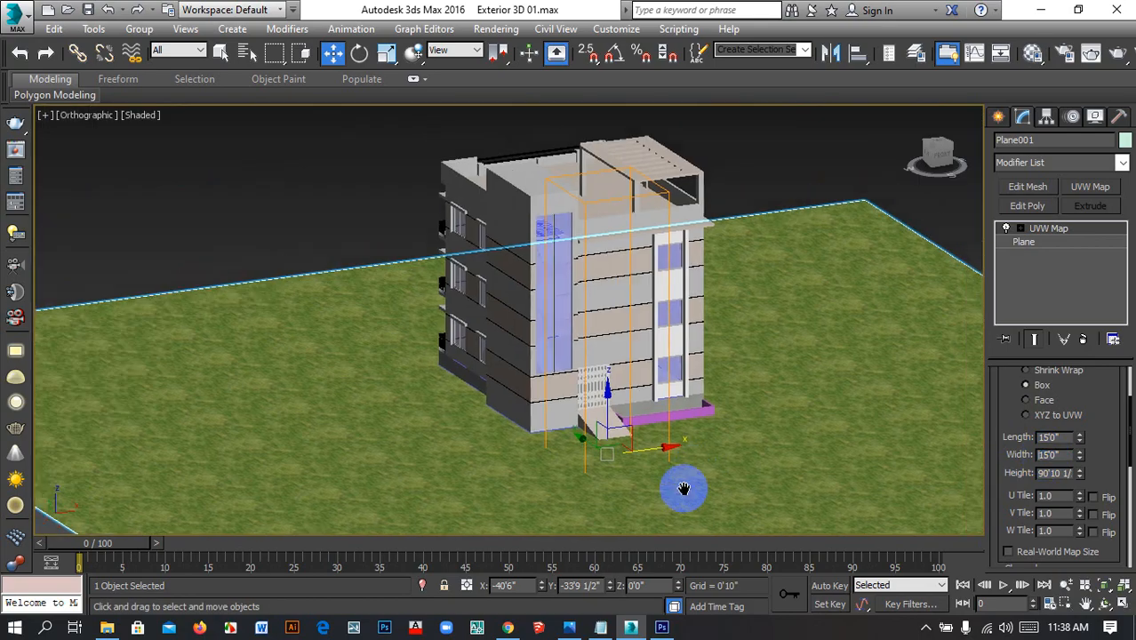
scroll(669, 437, up, 6)
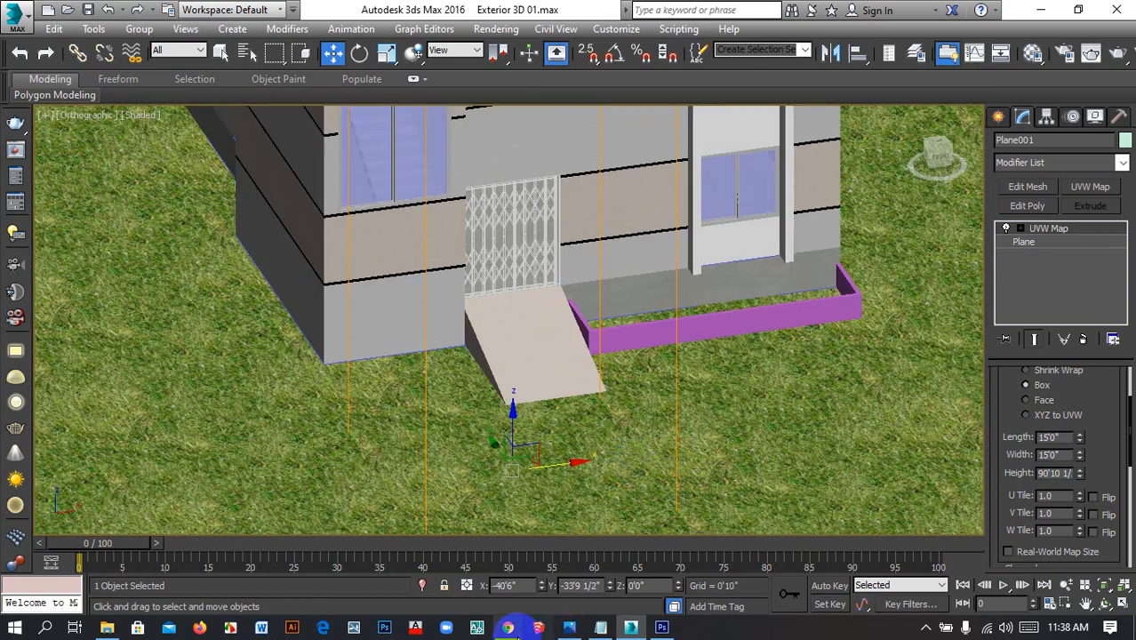
Switch to Chrome and preview the "Green grass texture seamless 19524" image from the grass texture results
click(514, 631)
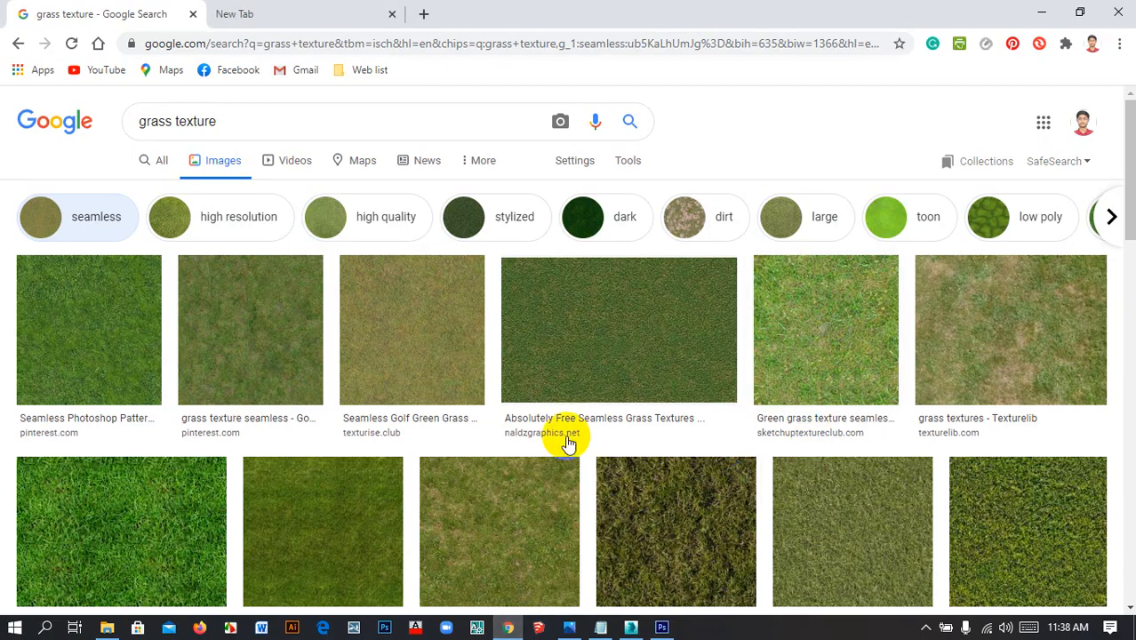
click(832, 329)
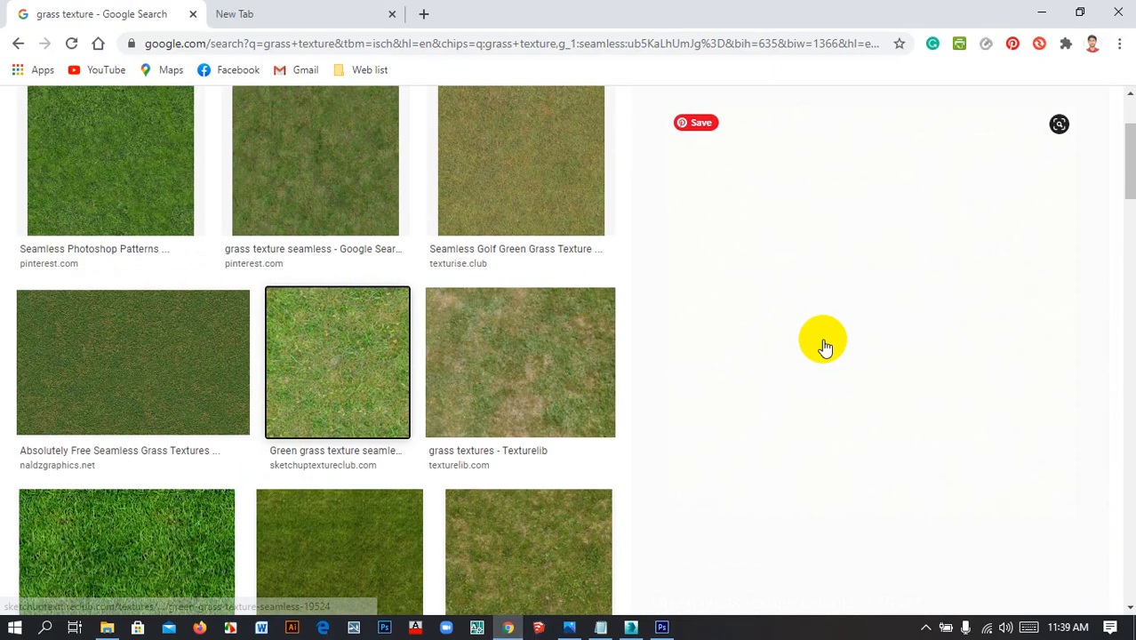
scroll(858, 360, down, 3)
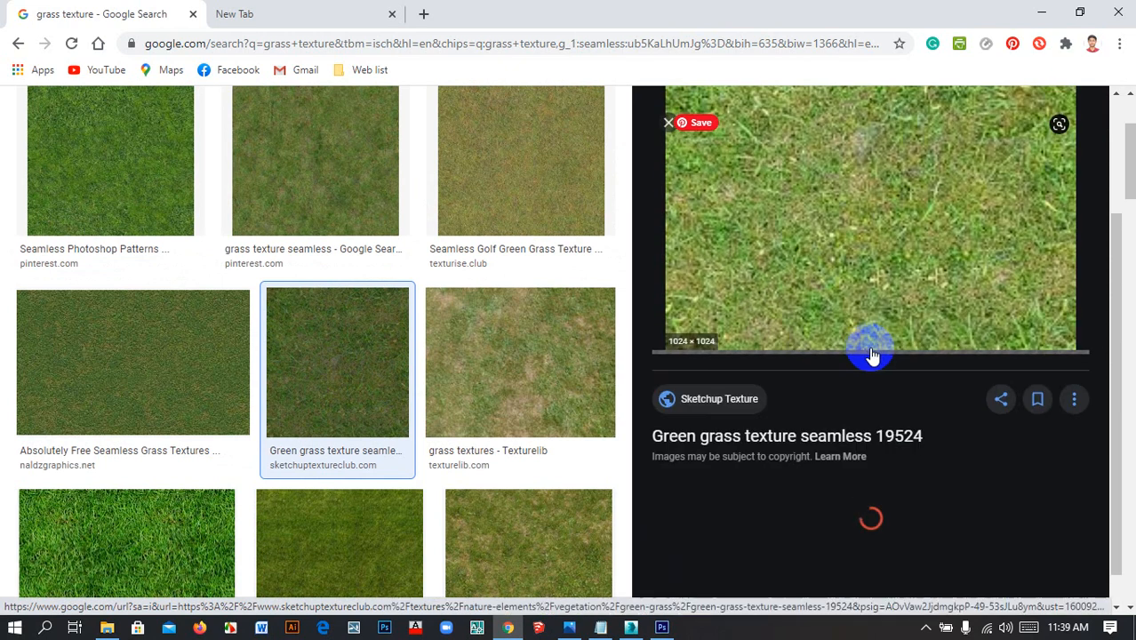
scroll(836, 373, up, 2)
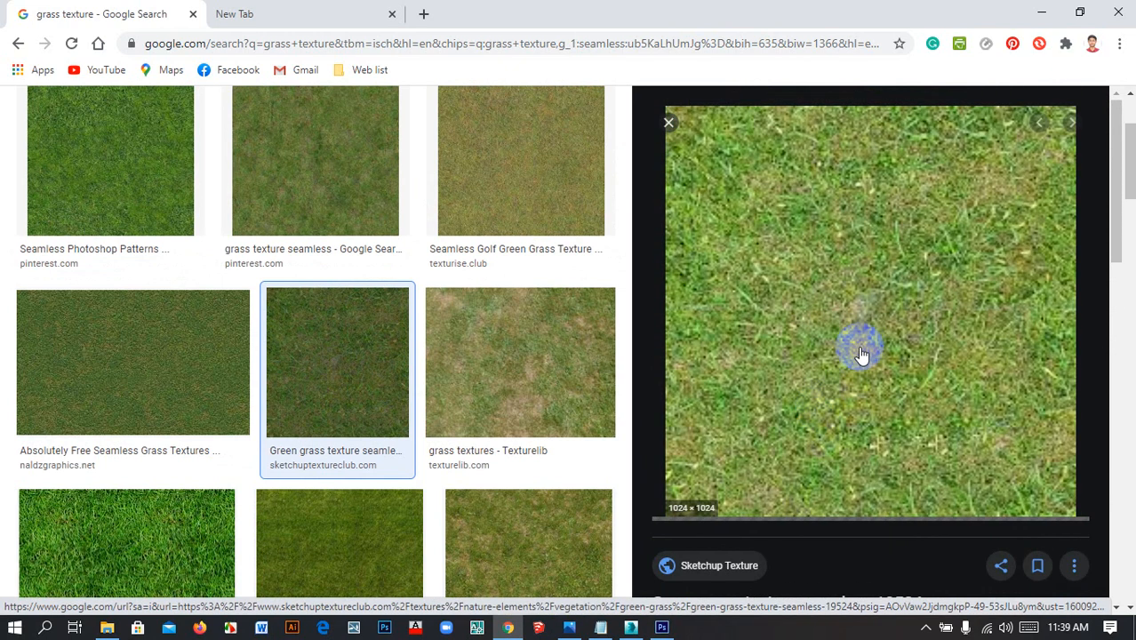
scroll(782, 324, down, 3)
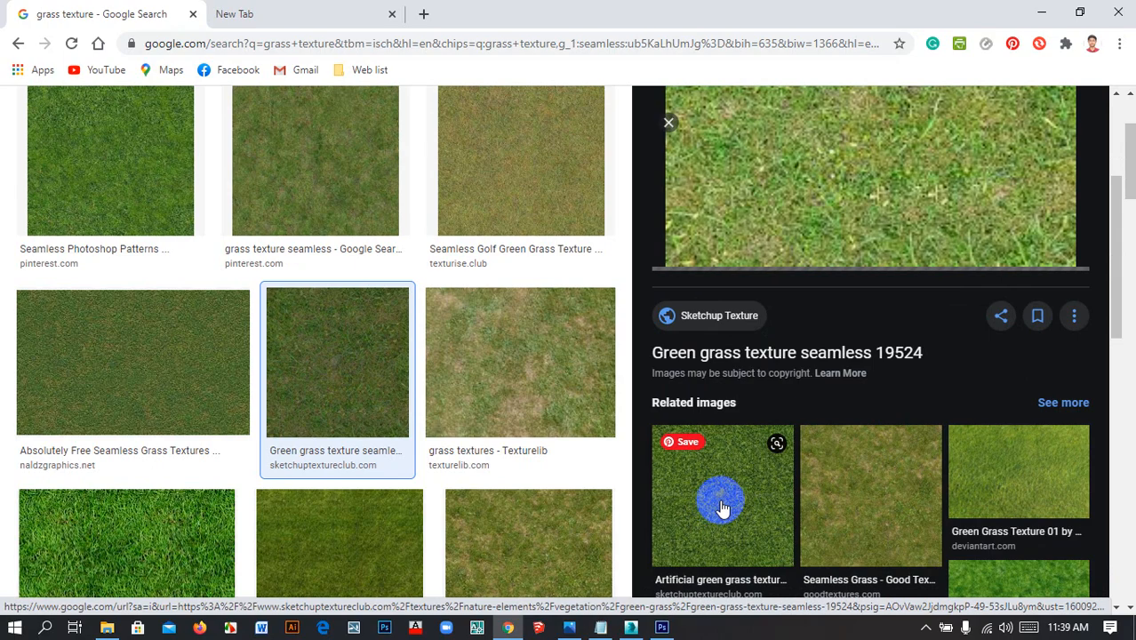
scroll(723, 508, up, 3)
scroll(787, 413, down, 2)
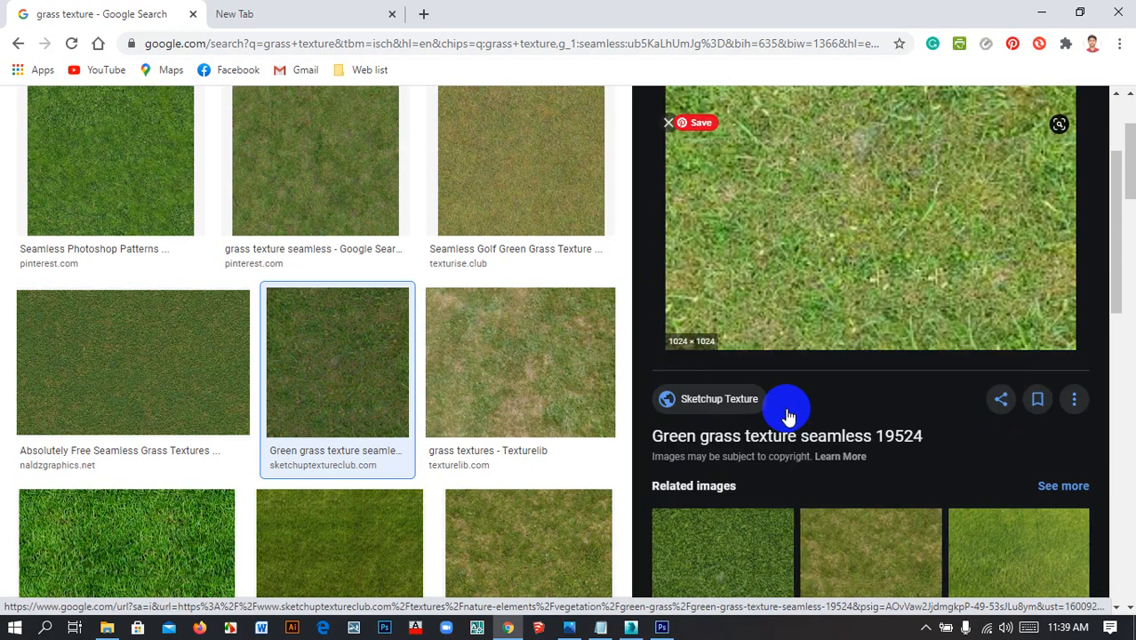
scroll(792, 531, up, 1)
right_click(845, 330)
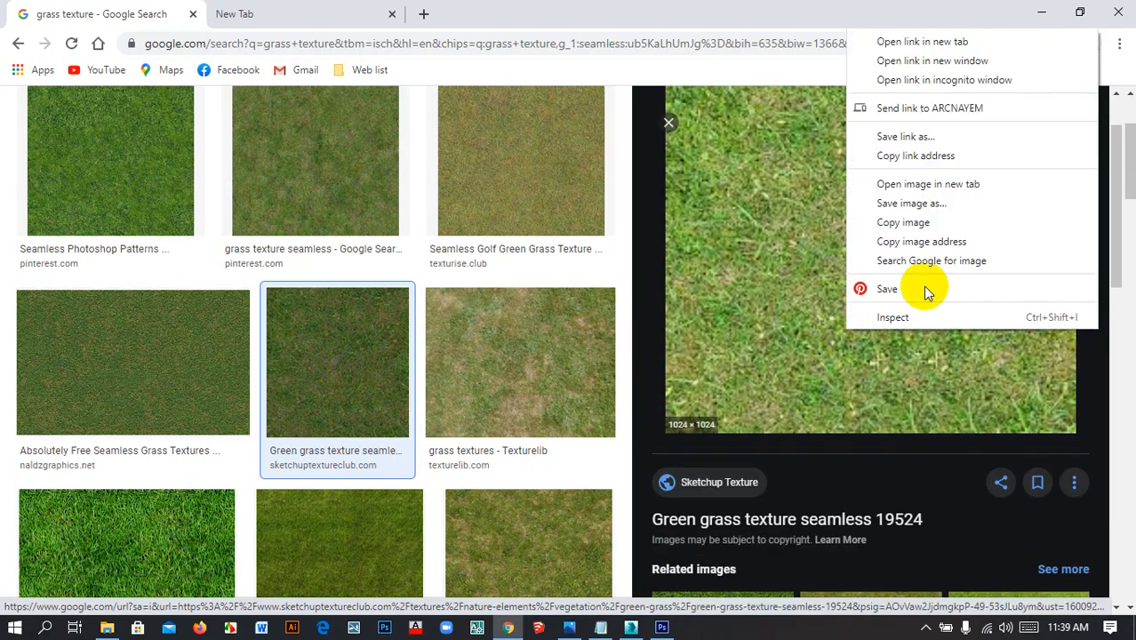
click(924, 203)
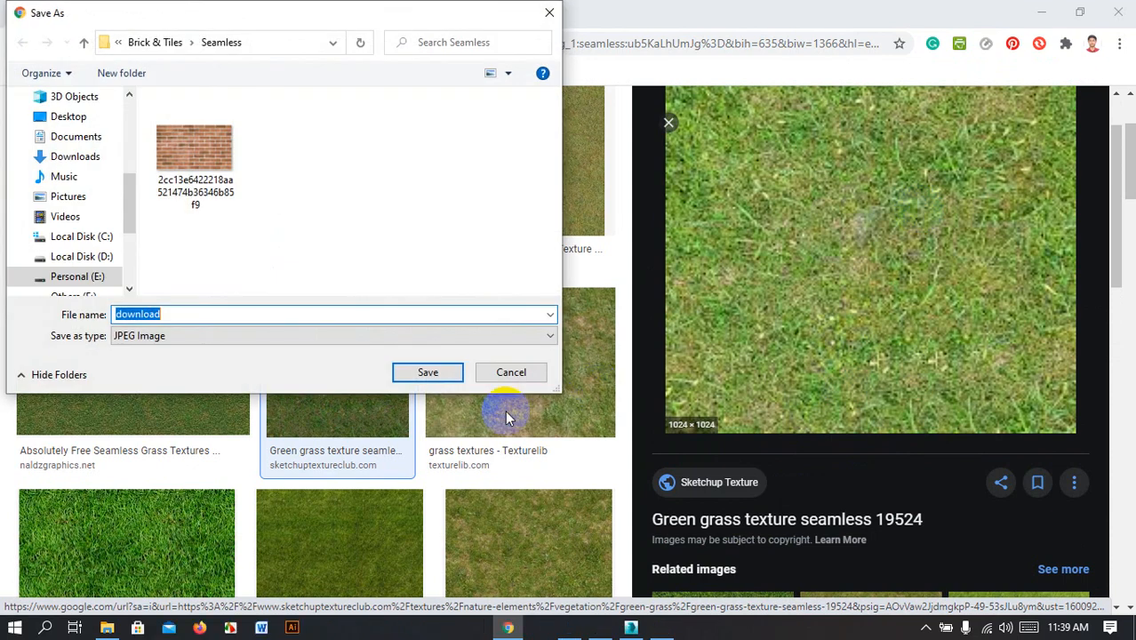
click(510, 372)
Browse more seamless grass textures and preview the Texturelib grass image
scroll(880, 370, down, 5)
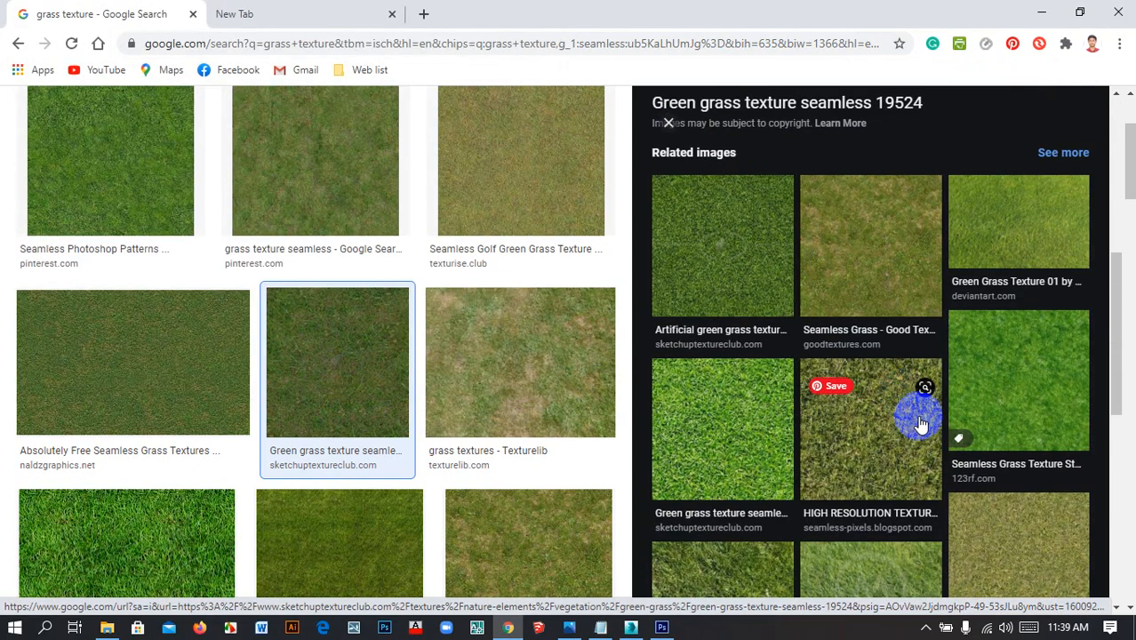
scroll(889, 425, down, 3)
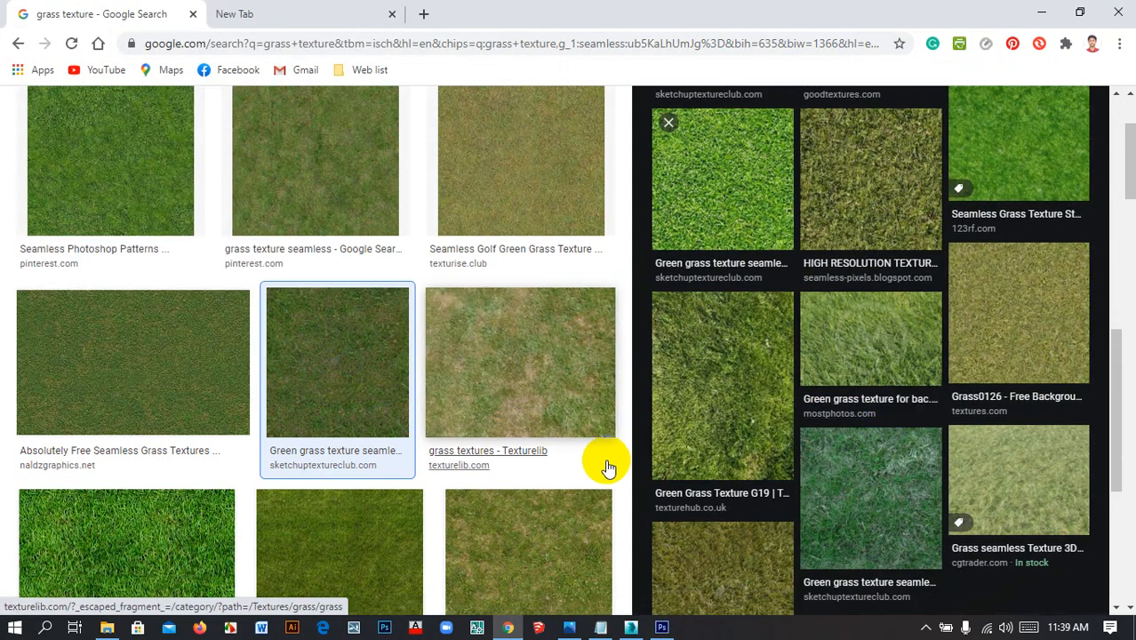
scroll(323, 466, down, 3)
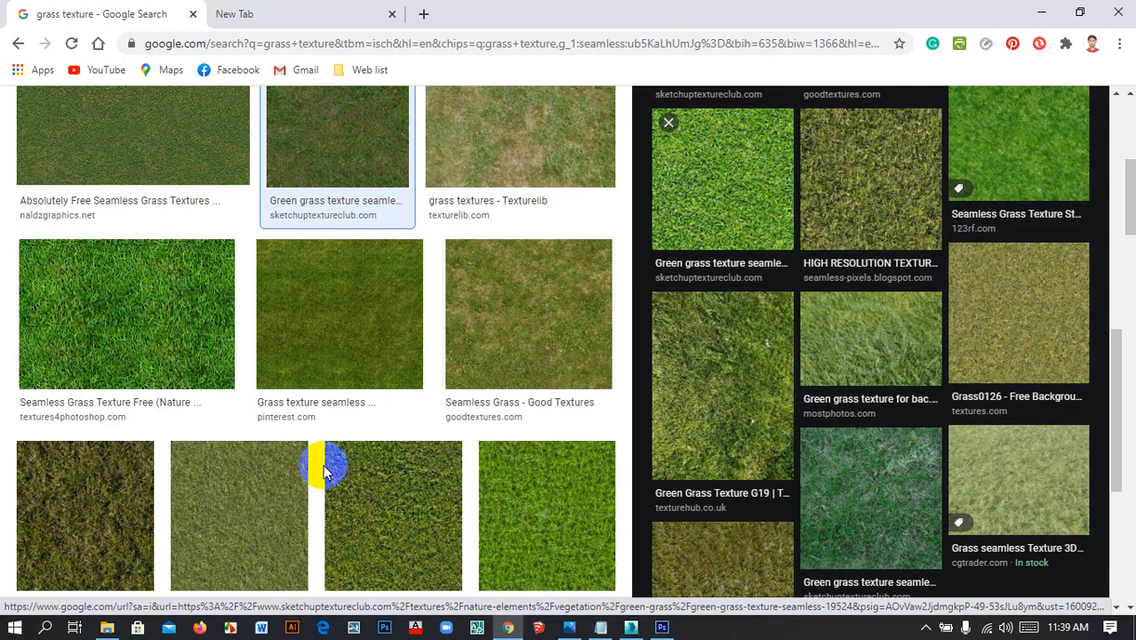
scroll(497, 395, down, 5)
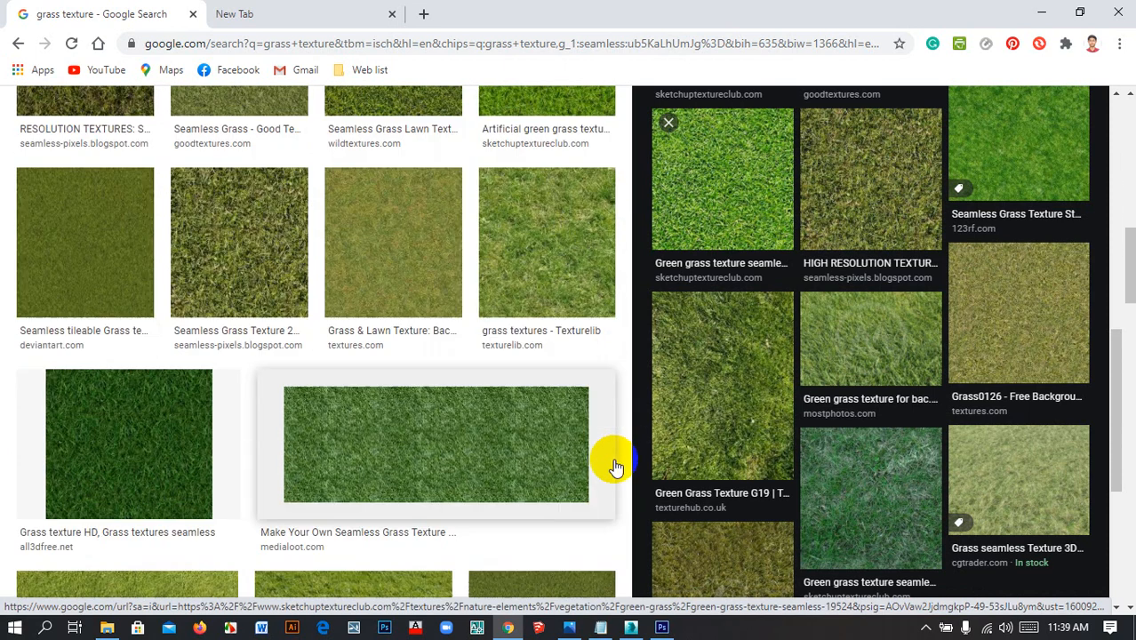
click(535, 228)
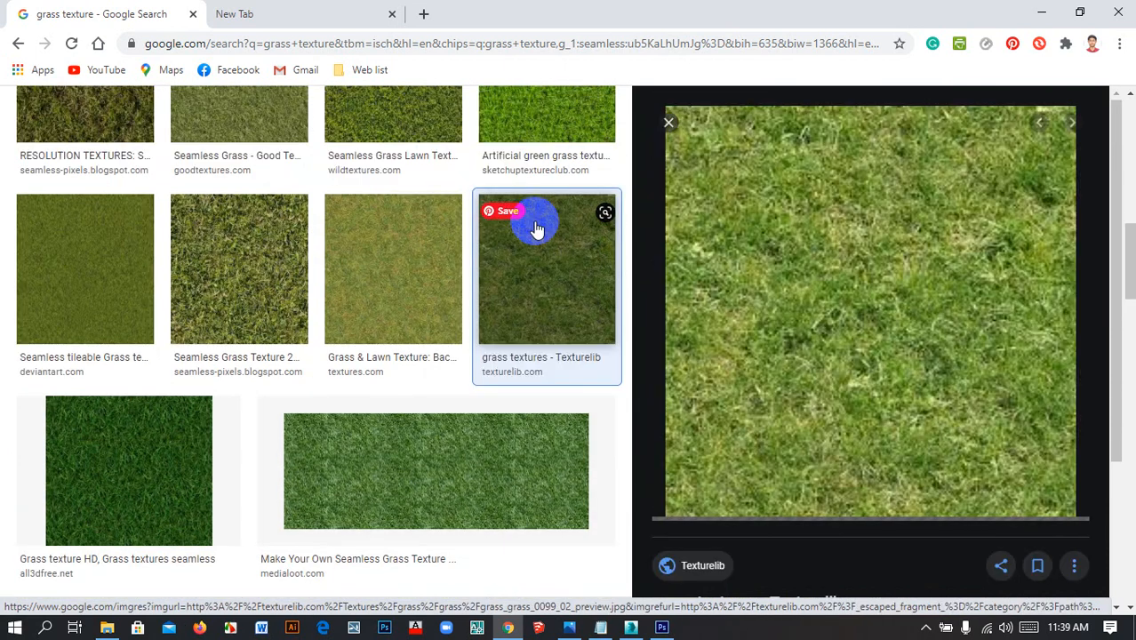
click(875, 322)
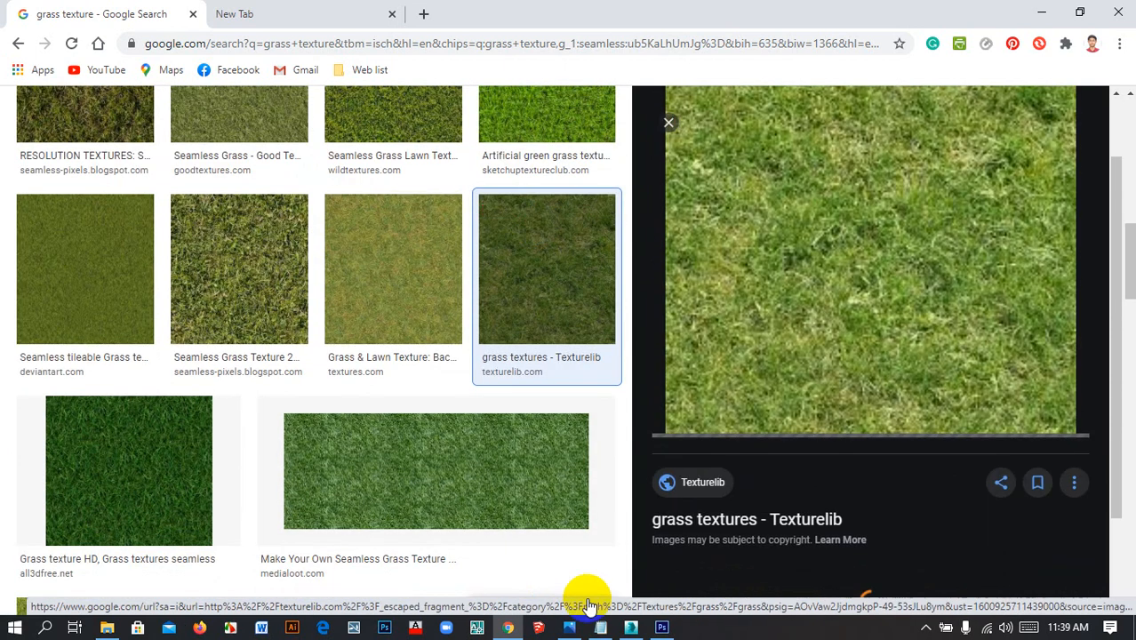
Switch back to 3ds Max, reduce the ground plane's UVW mapping height to about 43'7", and deselect the plane
click(630, 628)
scroll(658, 408, down, 3)
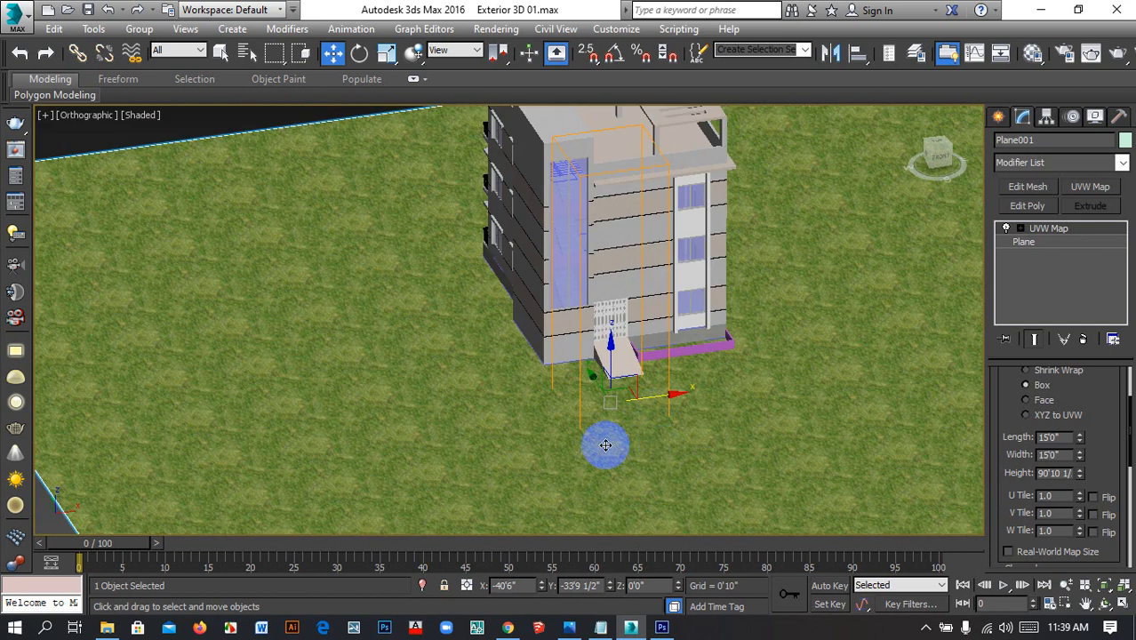
alt+middle_drag(609, 441, 675, 391)
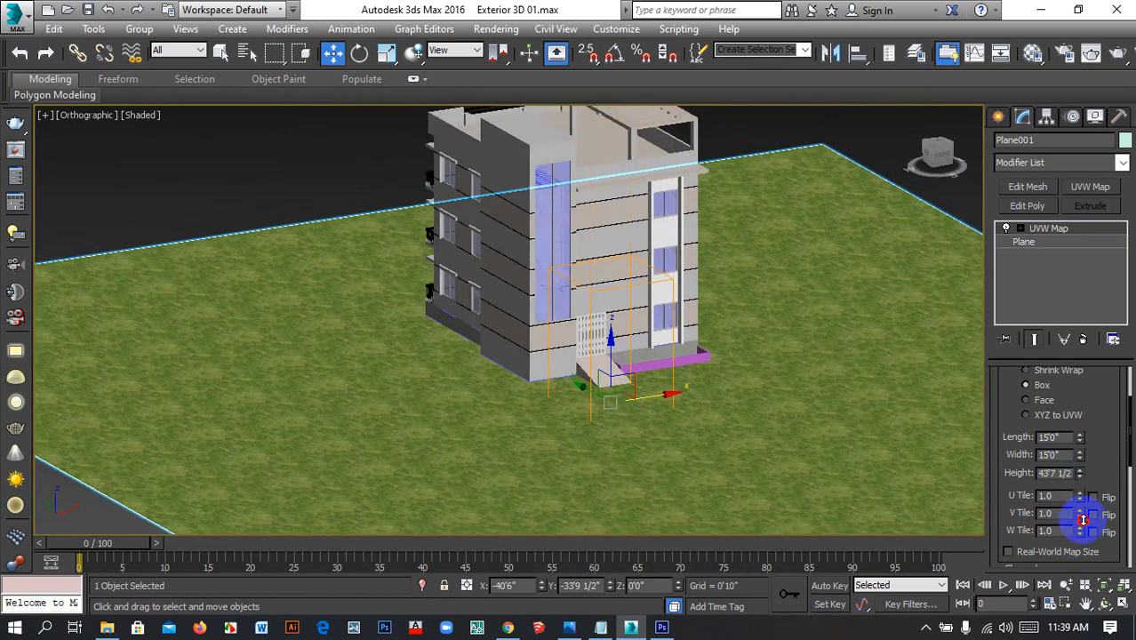
middle_drag(580, 378, 569, 471)
scroll(621, 398, down, 4)
alt+middle_drag(676, 429, 568, 431)
click(861, 290)
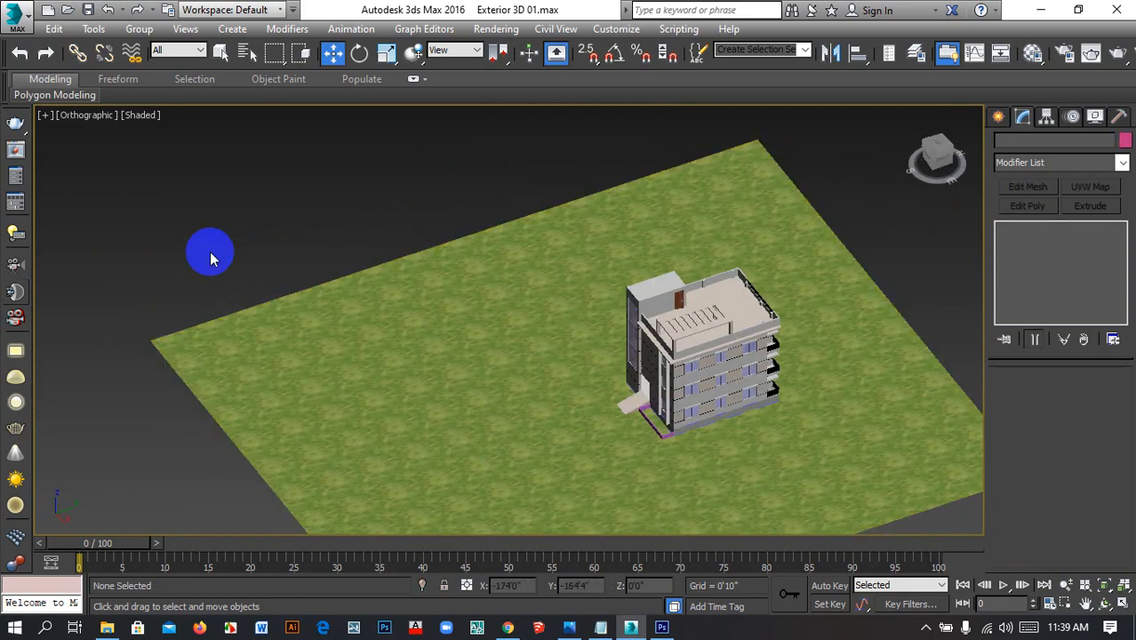
Create a long box across the grass in front of the building, about 18'5" long, 198'2" wide and 8'8" high
click(998, 118)
click(1027, 222)
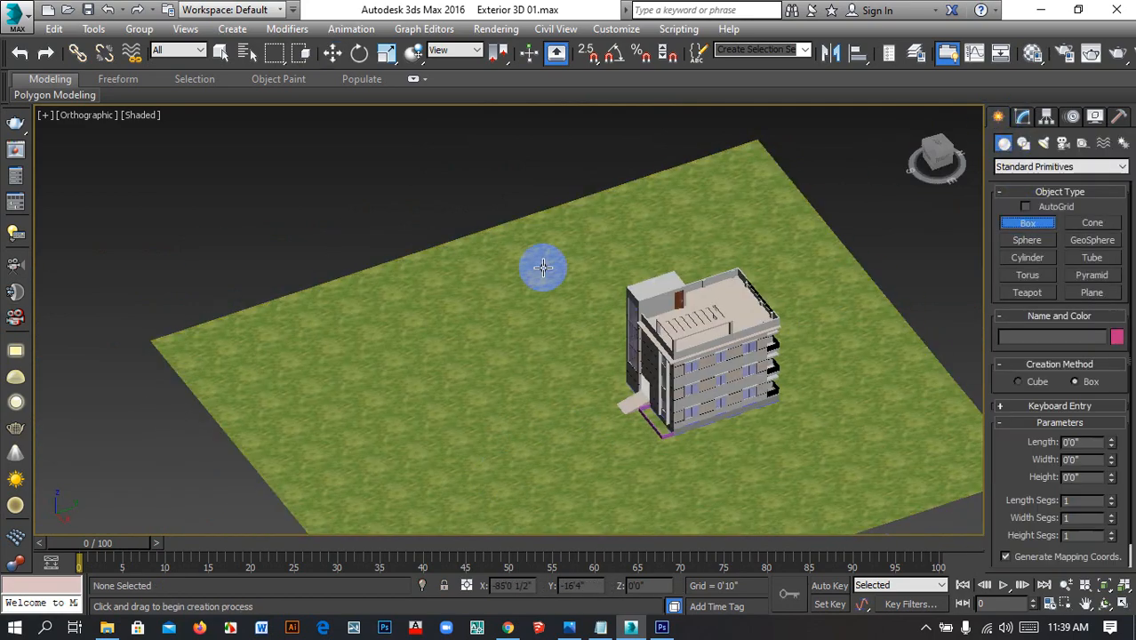
mouse_move(477, 229)
mouse_down()
mouse_move(651, 528)
mouse_move(692, 569)
mouse_move(672, 465)
mouse_move(687, 523)
mouse_up()
scroll(672, 471, down, 3)
scroll(656, 457, up, 5)
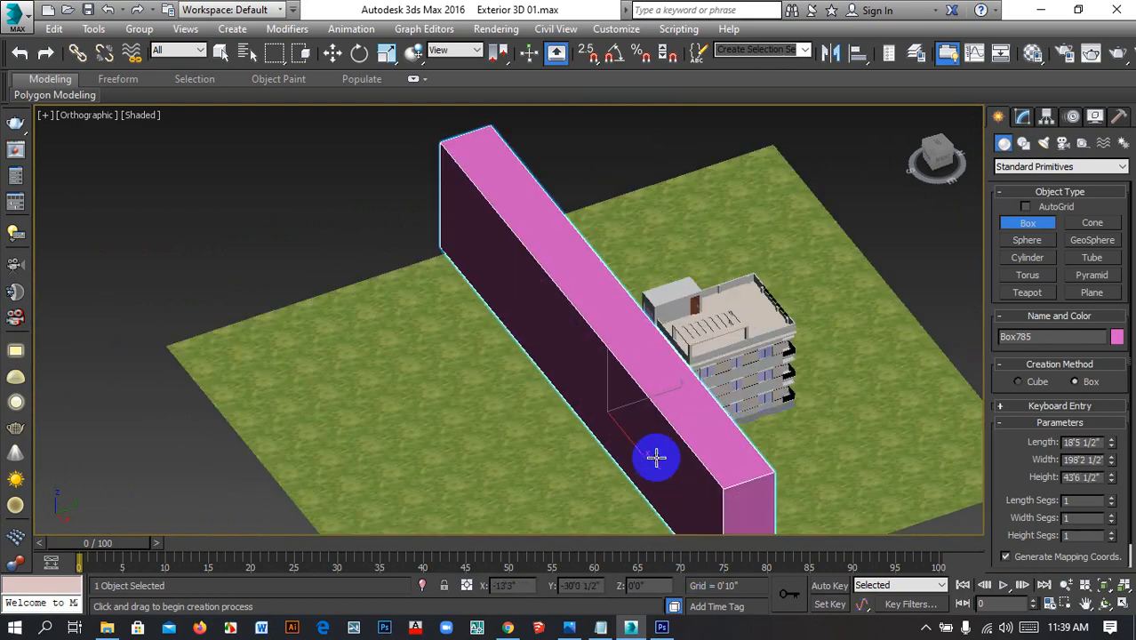
click(655, 487)
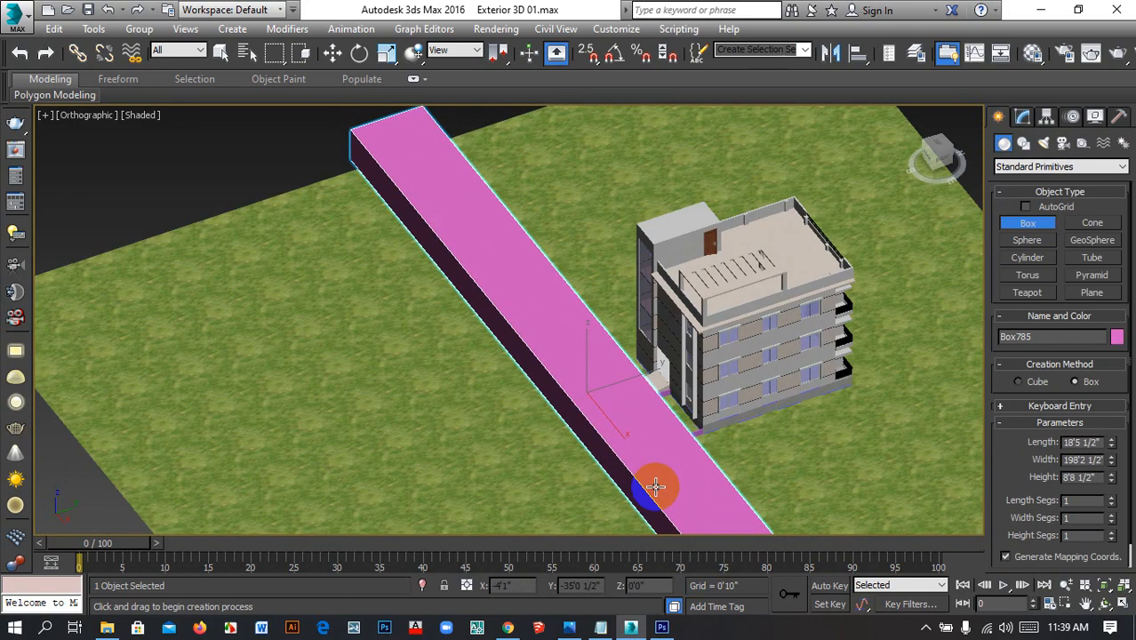
Replace the box with a new long strip in front of the building, about 25'7" long and 197'8" wide, and set its height to 2"
right_click(656, 489)
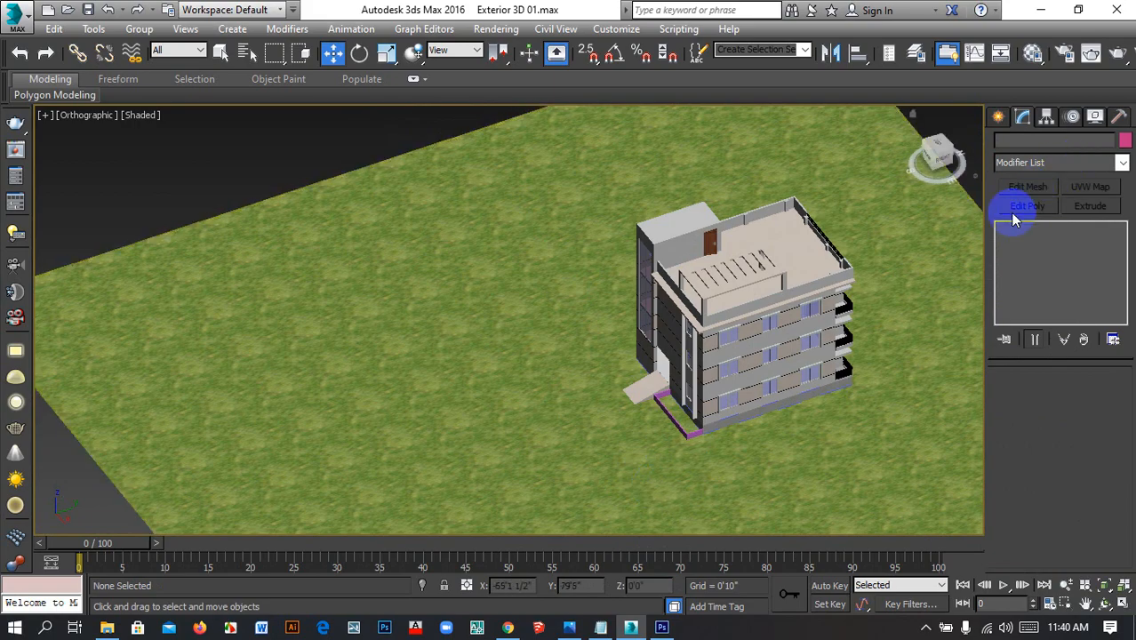
click(997, 117)
click(1028, 223)
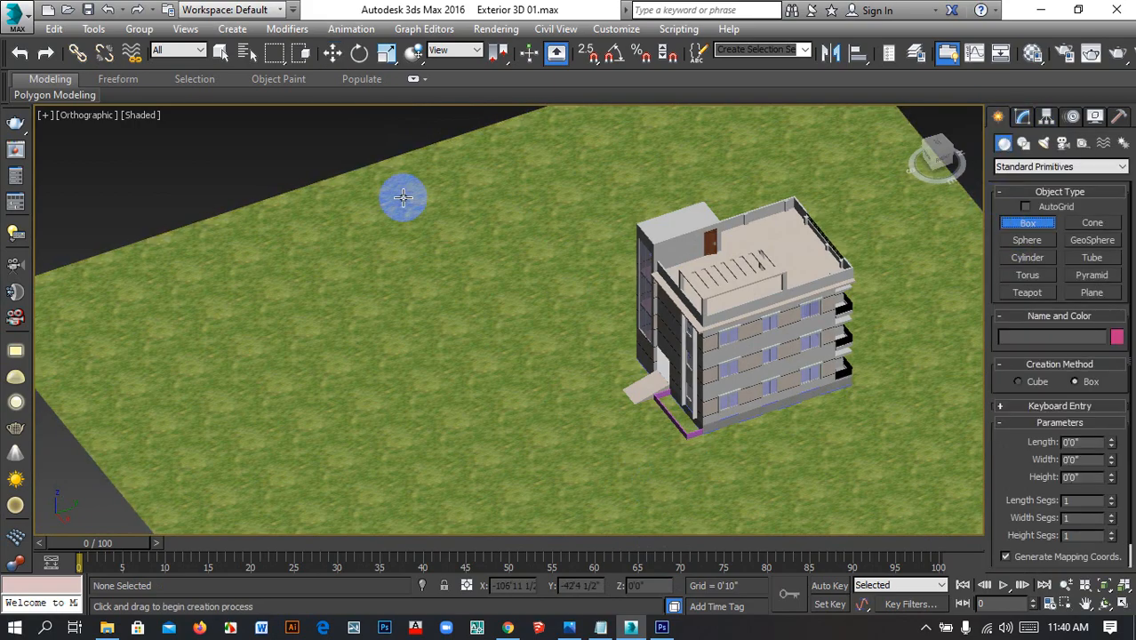
drag(383, 152, 683, 447)
scroll(678, 487, down, 5)
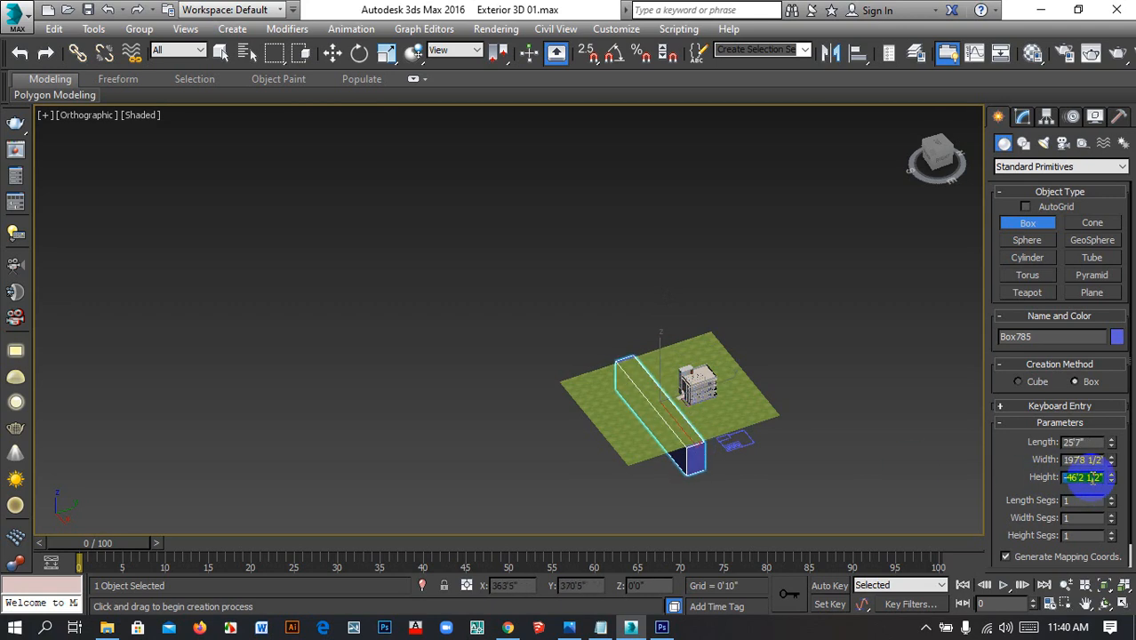
key(Return)
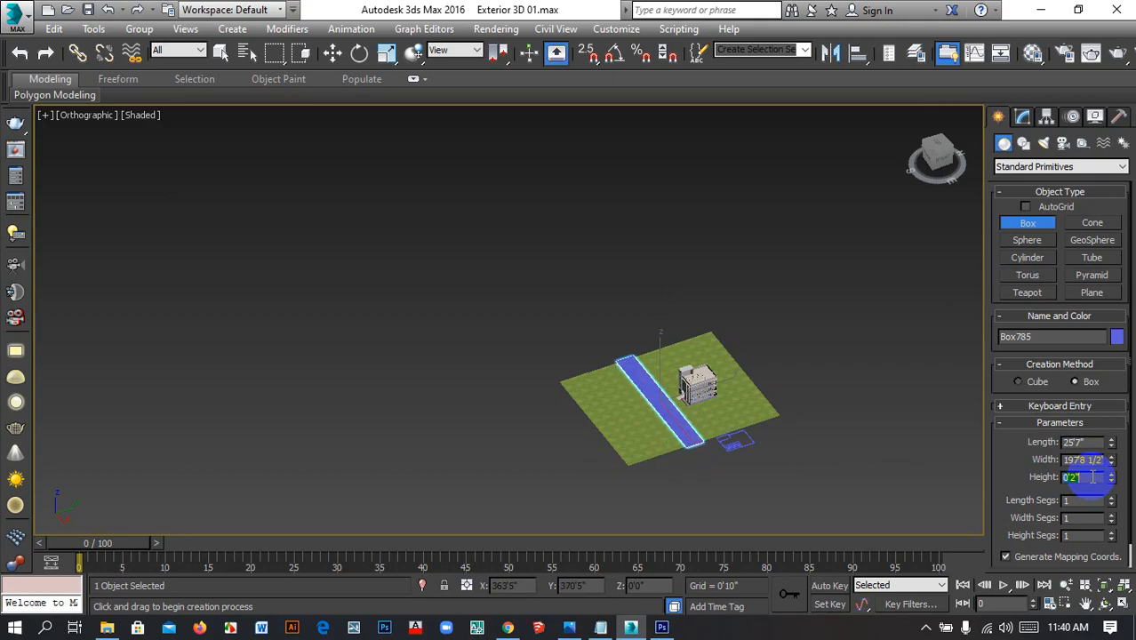
scroll(702, 409, up, 8)
scroll(718, 400, up, 5)
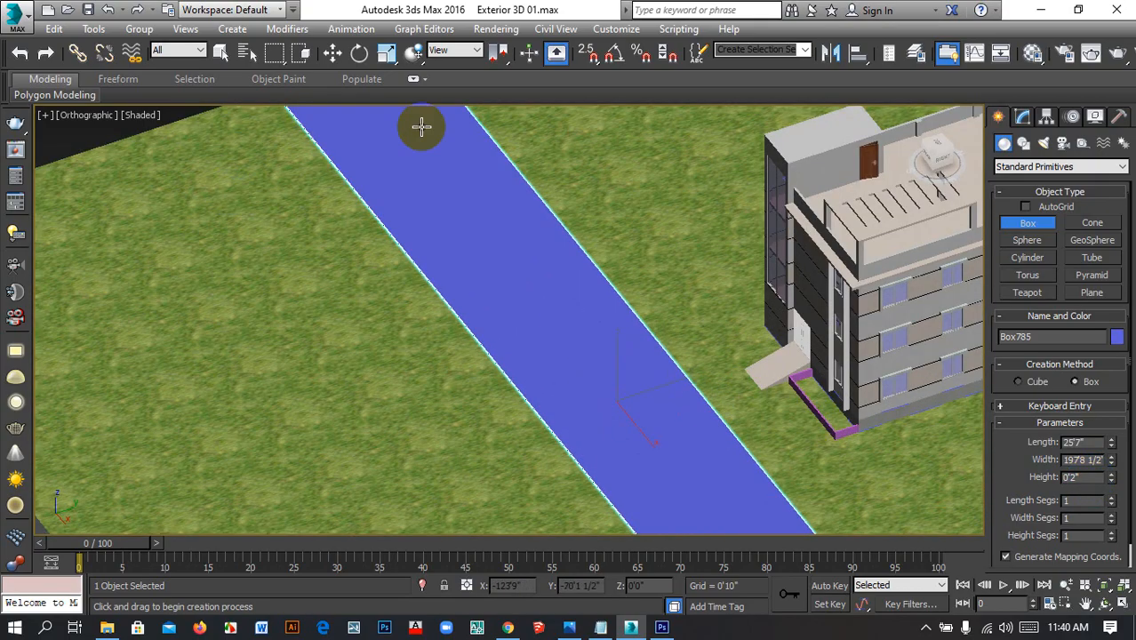
Move the strip along Y toward the building to about -38'7", so its edge meets the end of the entrance ramp
click(331, 52)
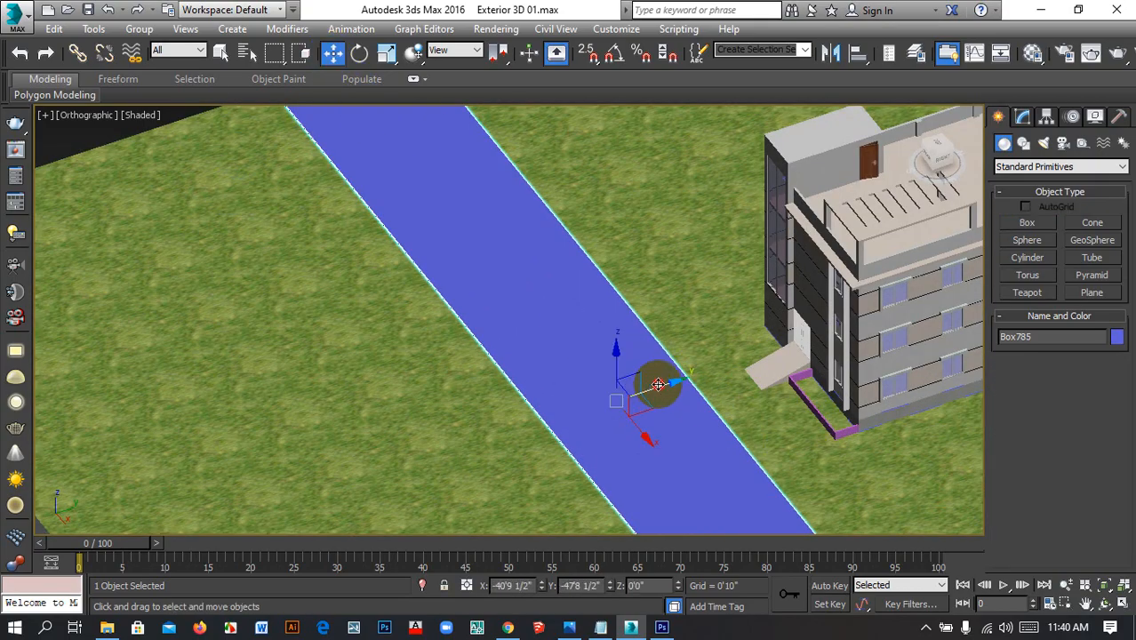
drag(658, 384, 693, 374)
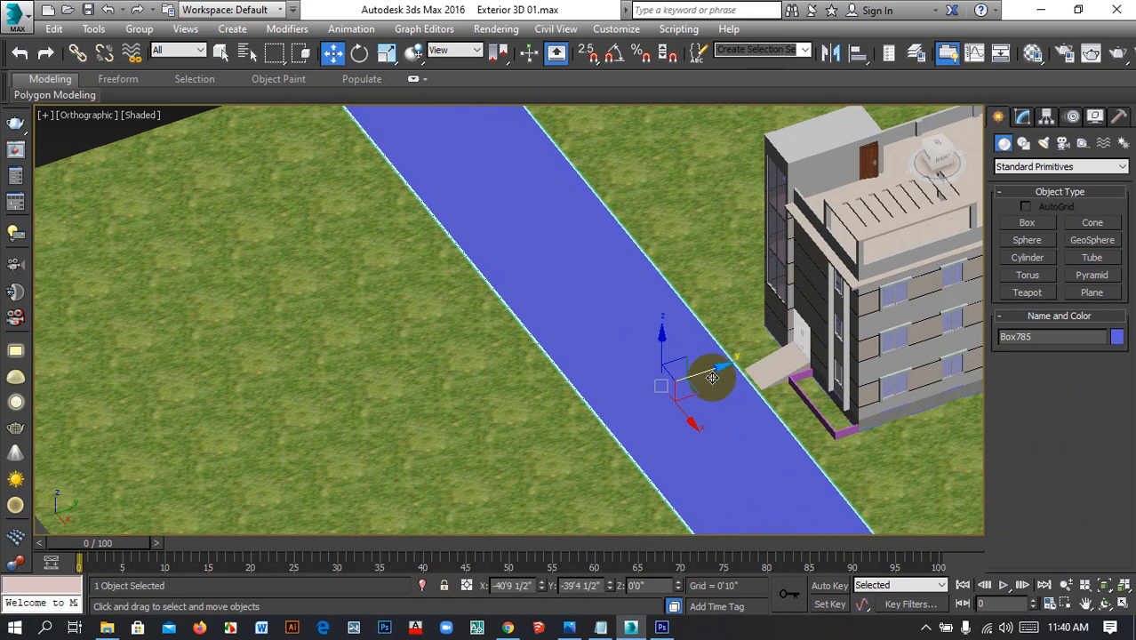
scroll(721, 369, down, 4)
alt+middle_drag(660, 411, 773, 392)
scroll(725, 366, up, 5)
alt+middle_drag(682, 380, 851, 403)
scroll(621, 365, up, 4)
drag(656, 372, 642, 372)
scroll(642, 356, down, 5)
mouse_move(615, 343)
alt+middle_down()
mouse_move(723, 329)
mouse_move(690, 370)
mouse_move(605, 381)
mouse_move(616, 339)
alt+middle_up()
scroll(609, 332, up, 6)
alt+middle_drag(682, 368, 630, 391)
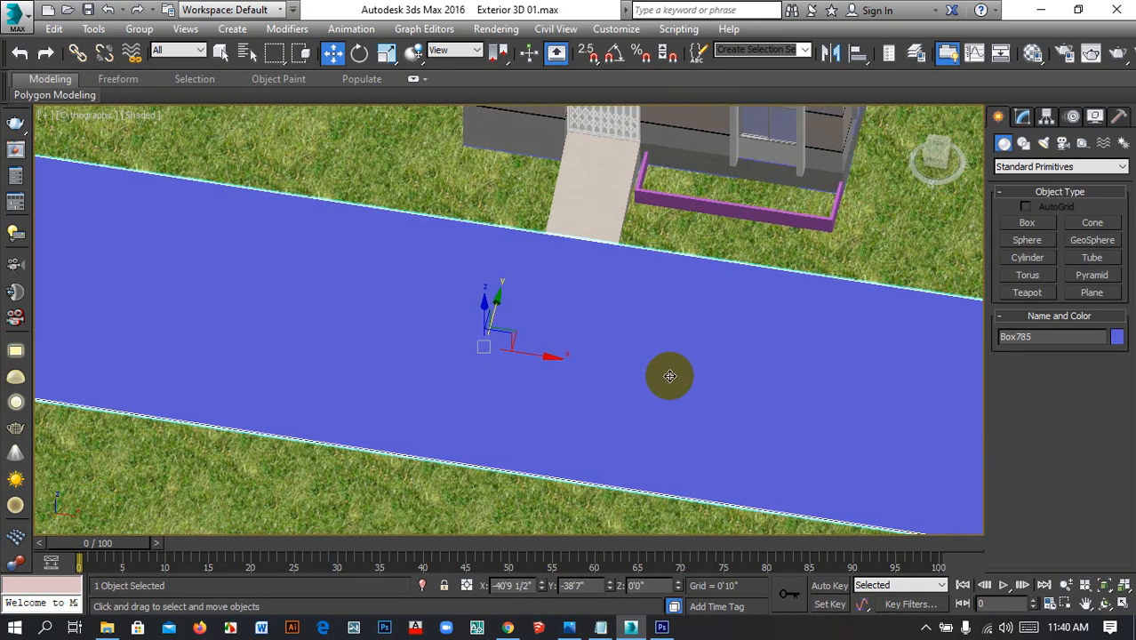
Switch to Chrome's grass texture image search
click(513, 629)
click(843, 317)
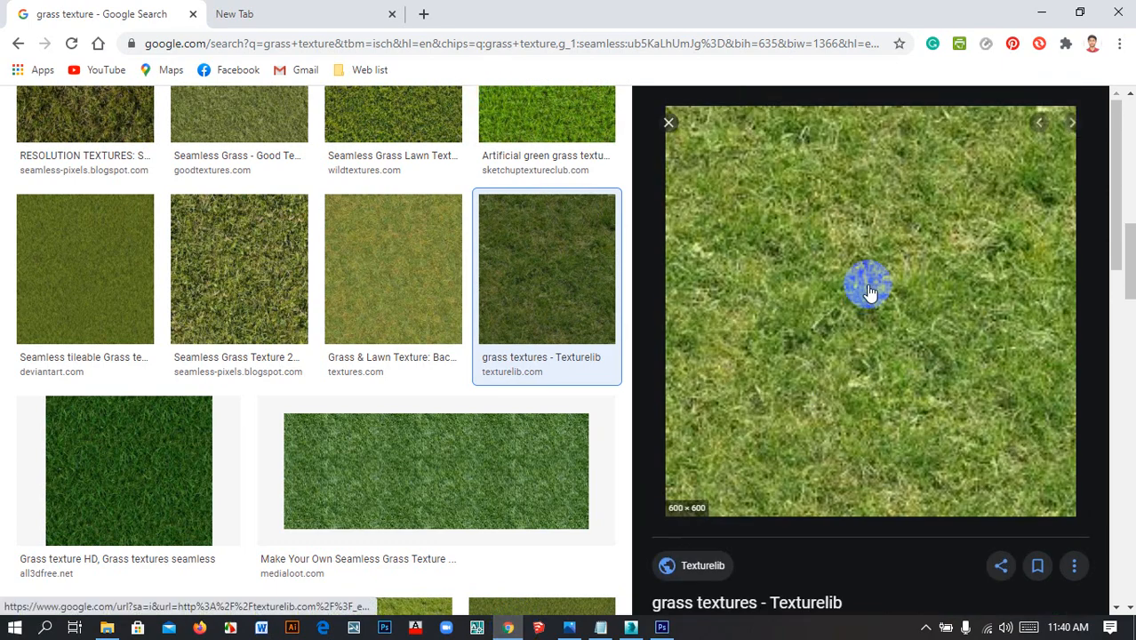
Browse the related seamless grass texture images and switch to 3ds Max
scroll(876, 289, down, 5)
scroll(1065, 405, down, 5)
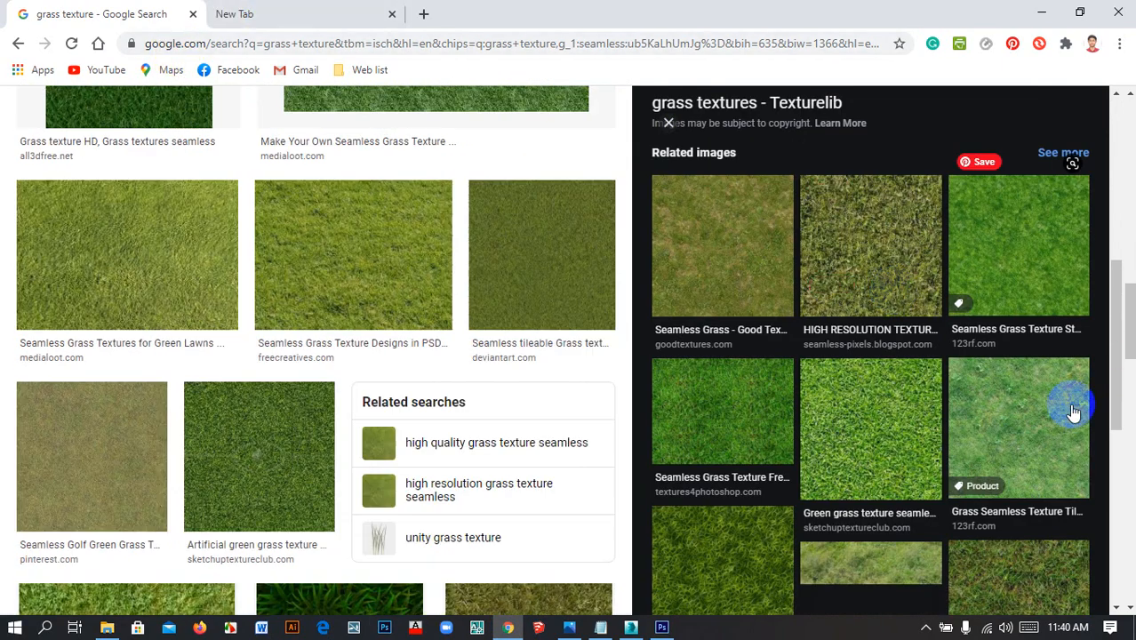
click(640, 627)
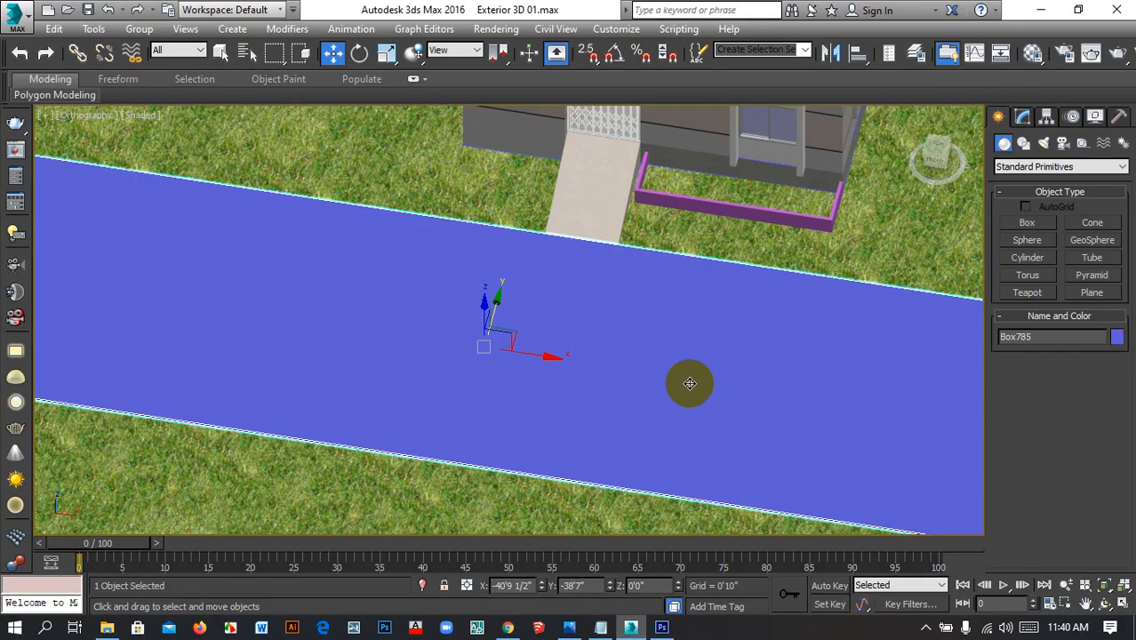
Open the Material Editor, select the grass material and open its name for editing
key(m)
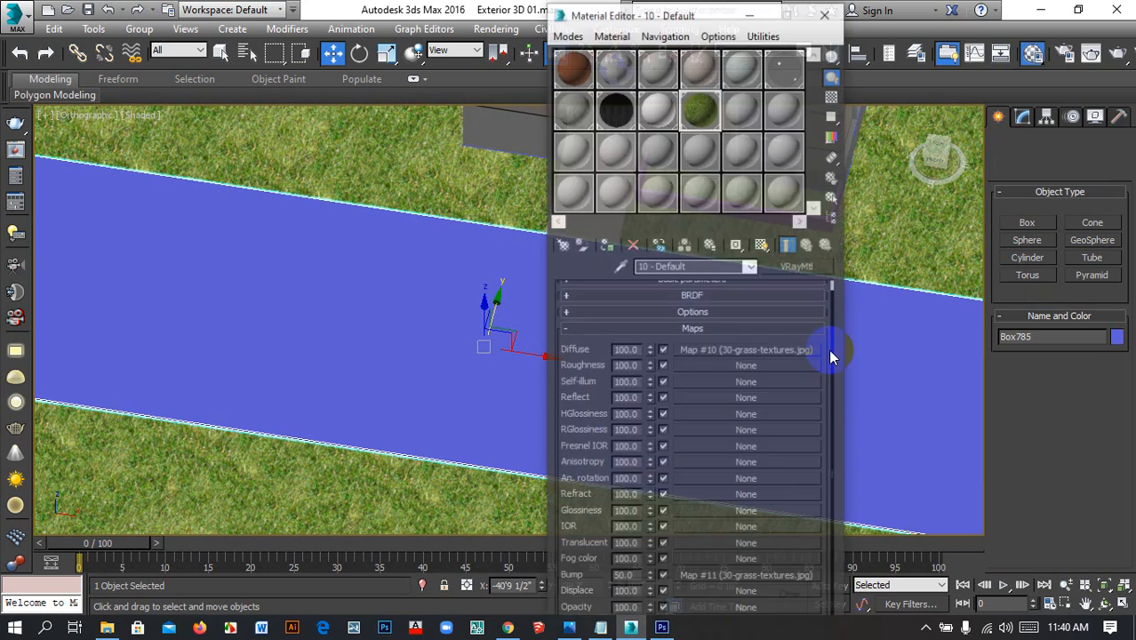
click(690, 114)
click(688, 115)
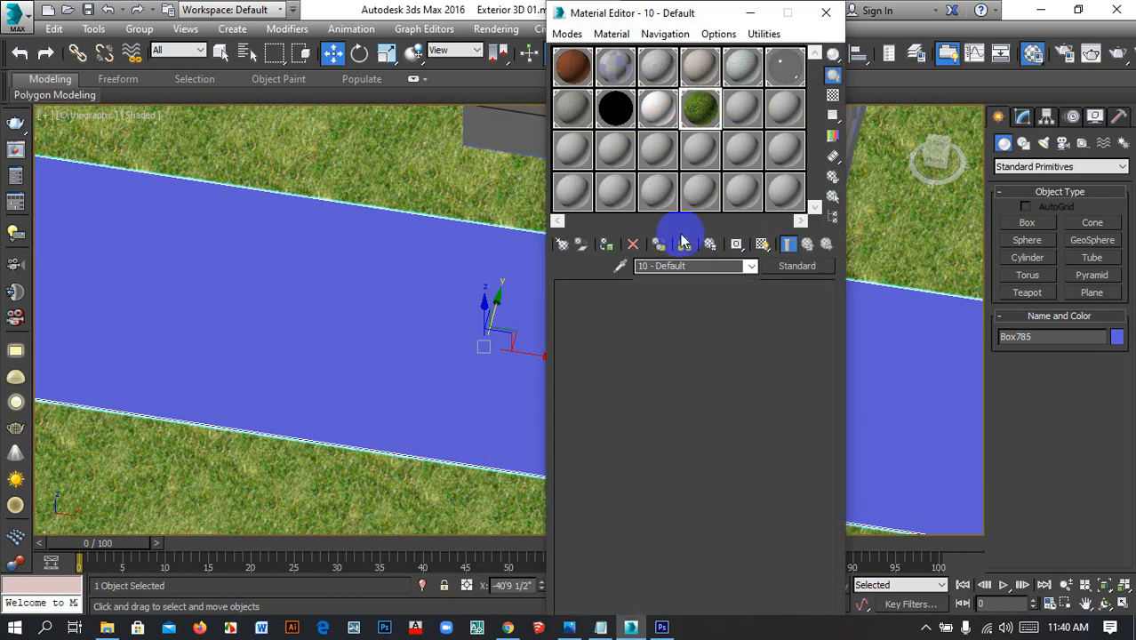
drag(705, 267, 554, 271)
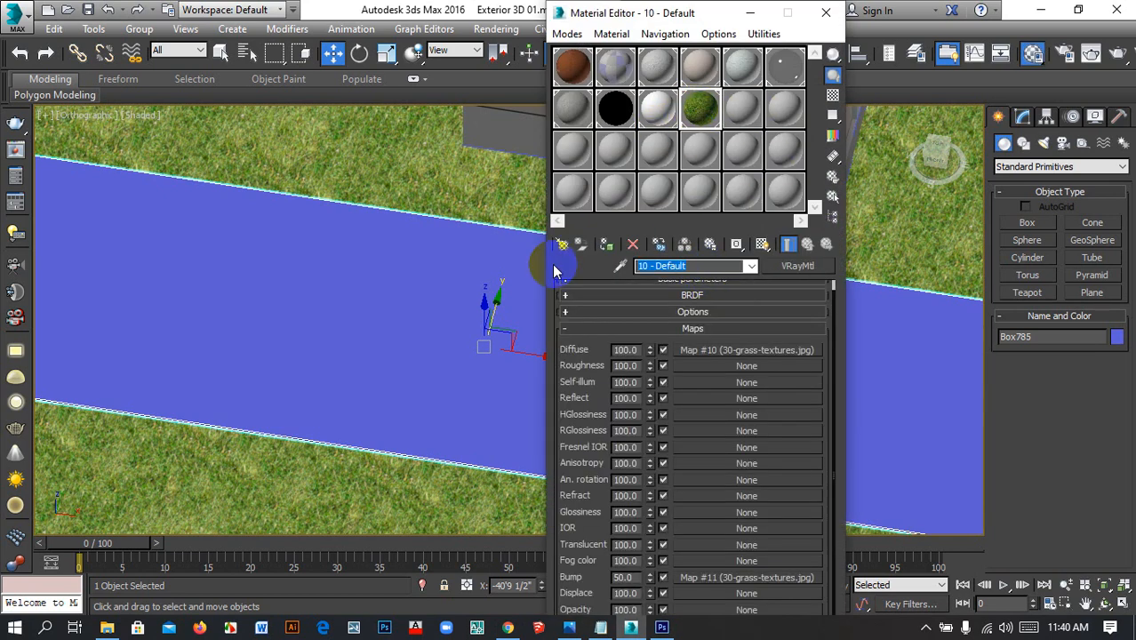
Turn the unused 11 - Default material into a VRayMtl and name it road
click(743, 100)
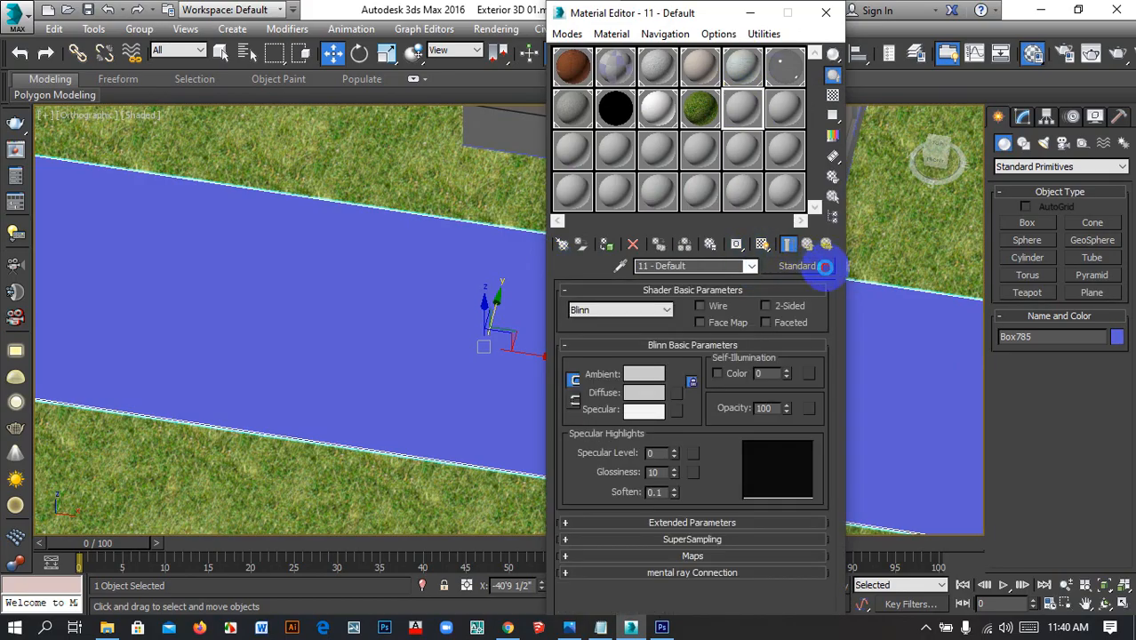
click(825, 266)
scroll(530, 492, down, 1)
double_click(496, 489)
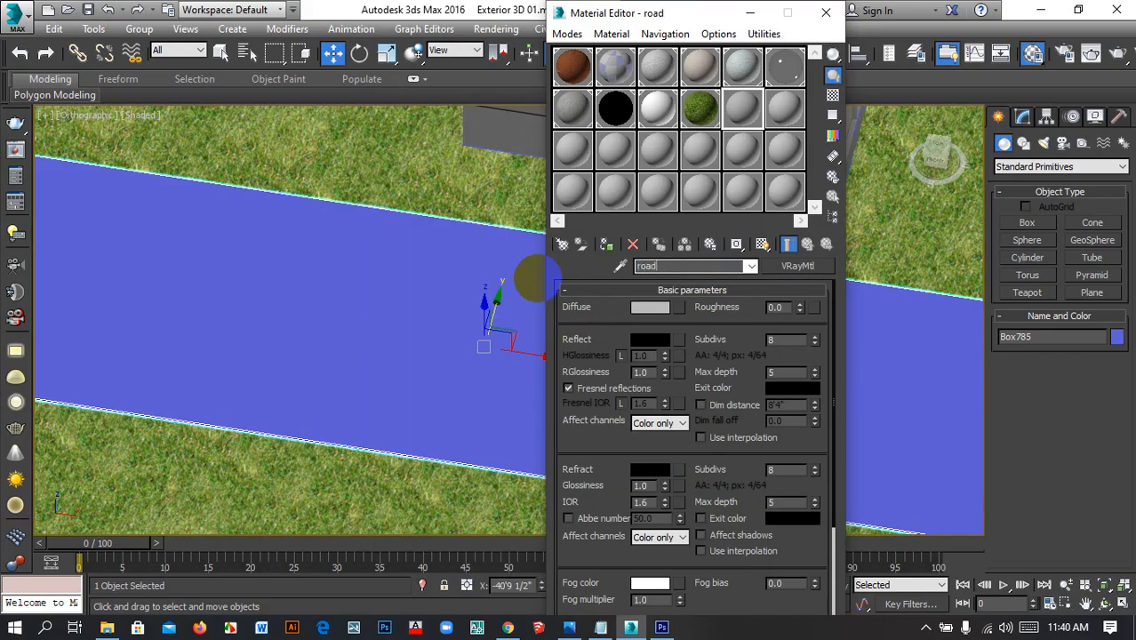
Start a Bitmap map for the road material's diffuse channel and browse to the Road folder inside Texture
click(679, 308)
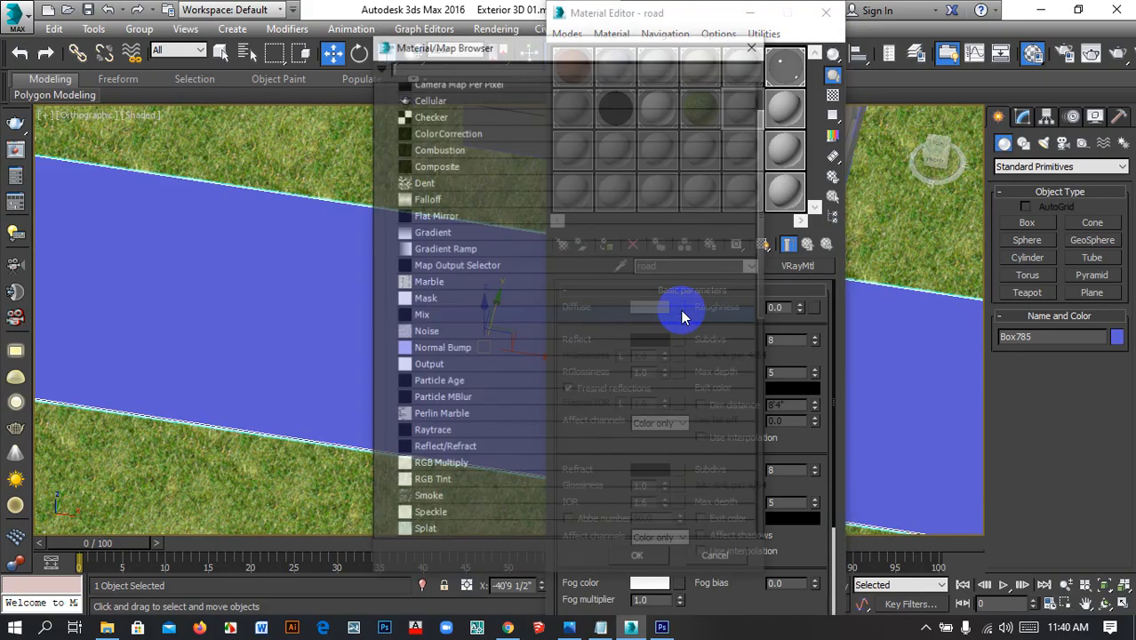
double_click(470, 125)
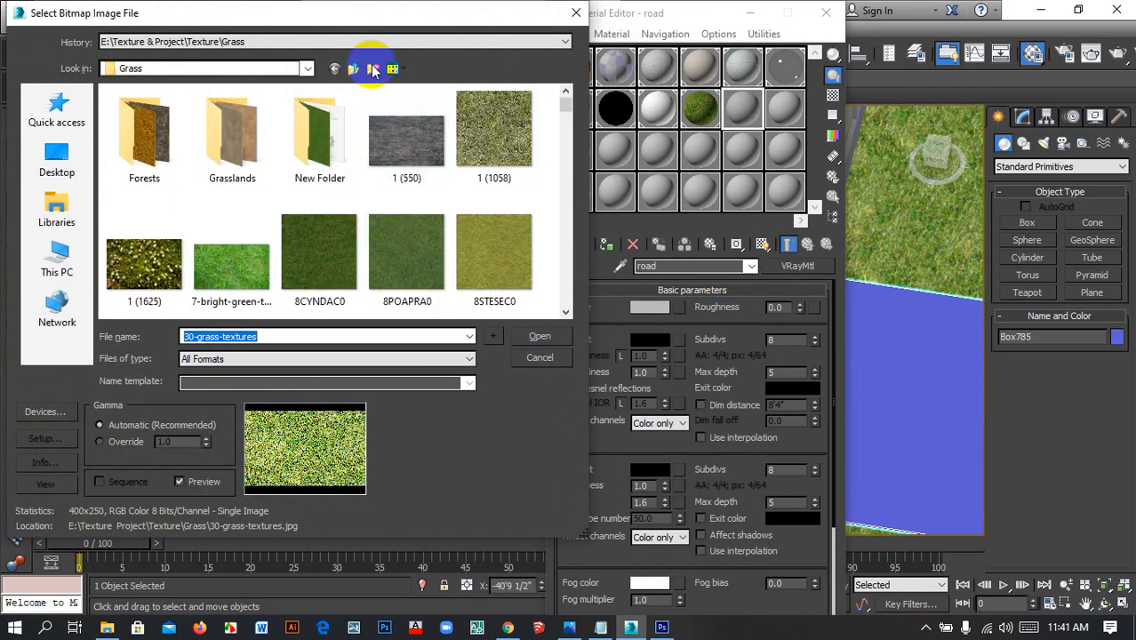
click(351, 72)
scroll(316, 160, down, 2)
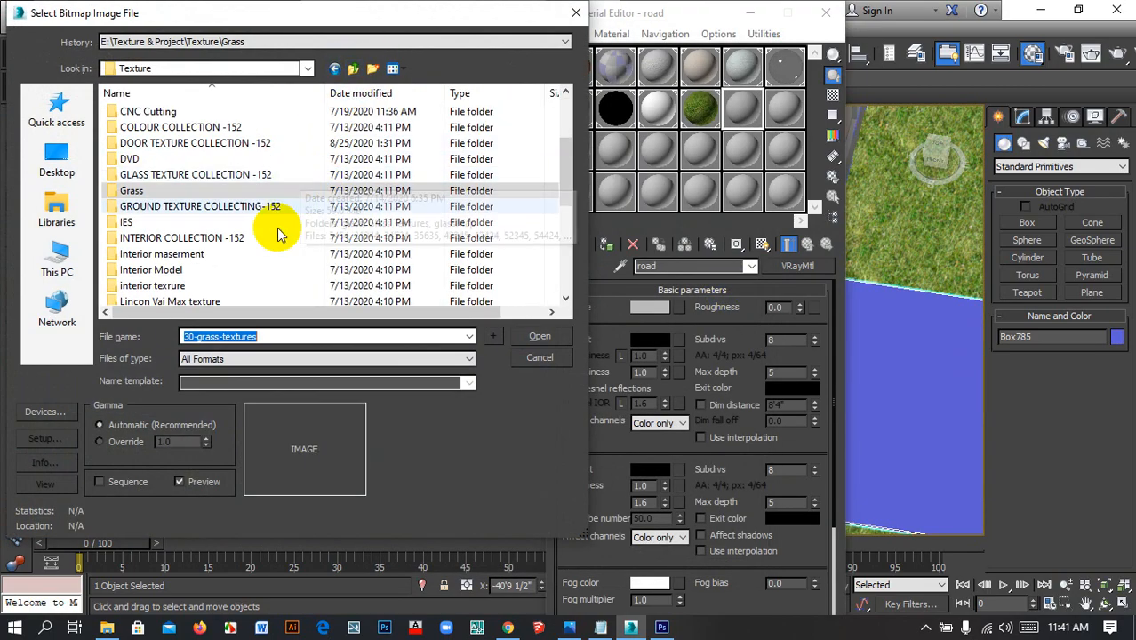
scroll(195, 257, down, 3)
double_click(187, 224)
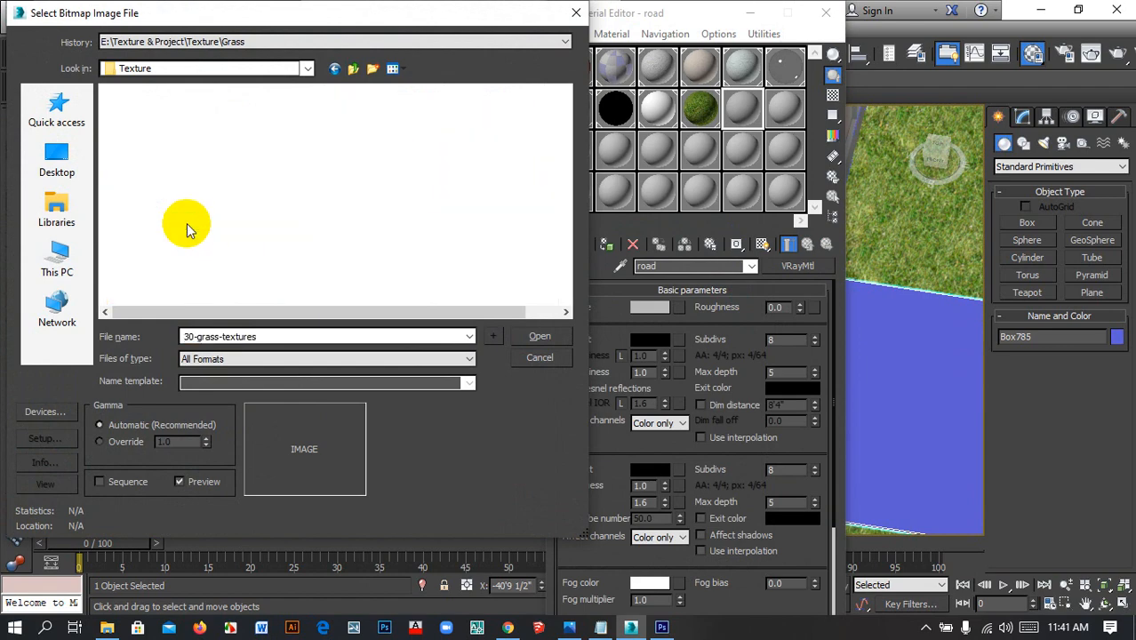
Look through the road textures and load Roads0021_L as the diffuse bitmap
scroll(369, 247, down, 5)
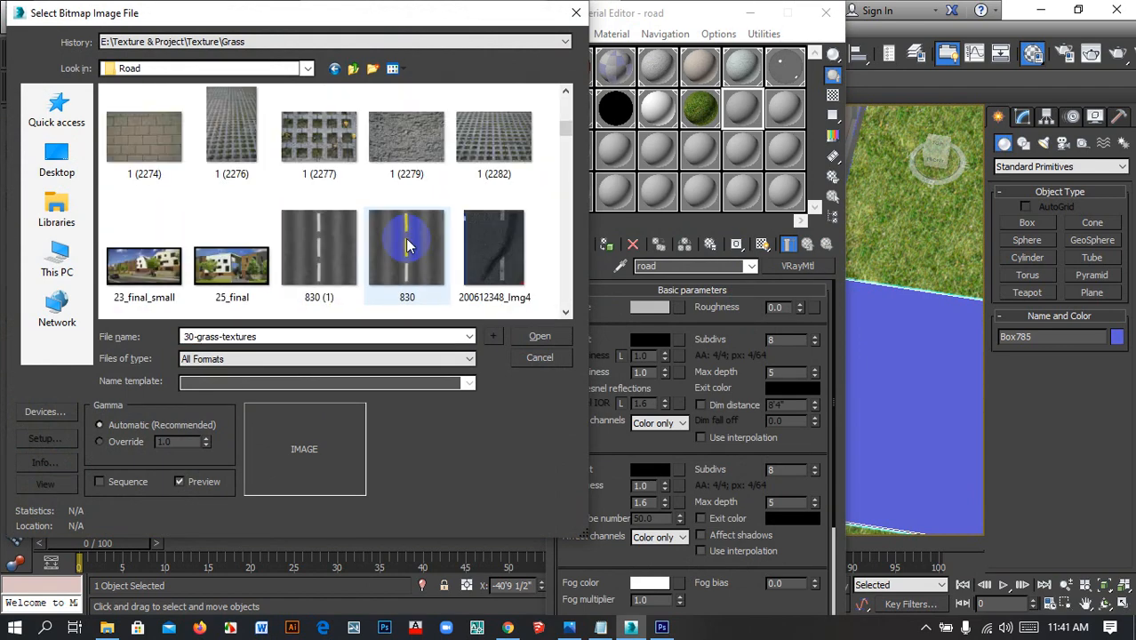
click(399, 250)
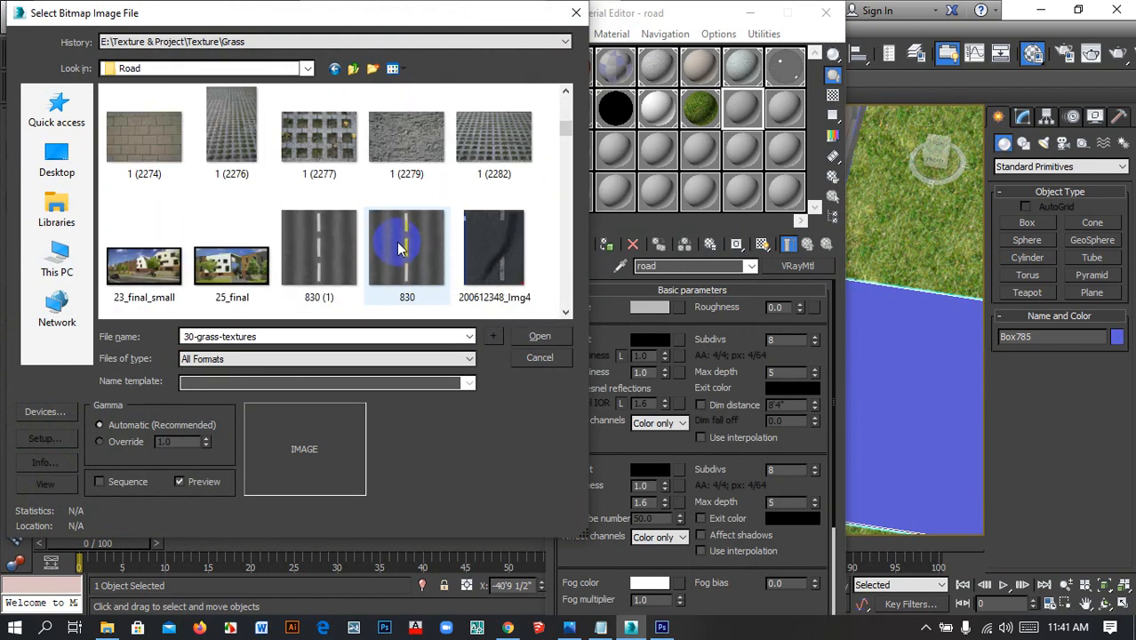
scroll(373, 256, down, 3)
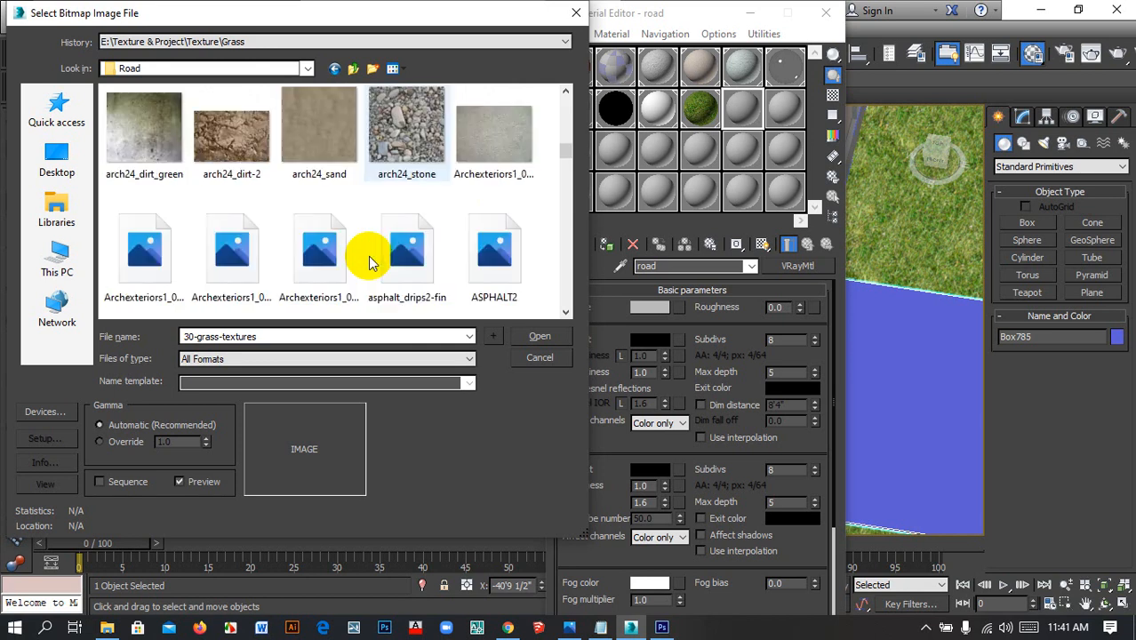
scroll(374, 260, down, 2)
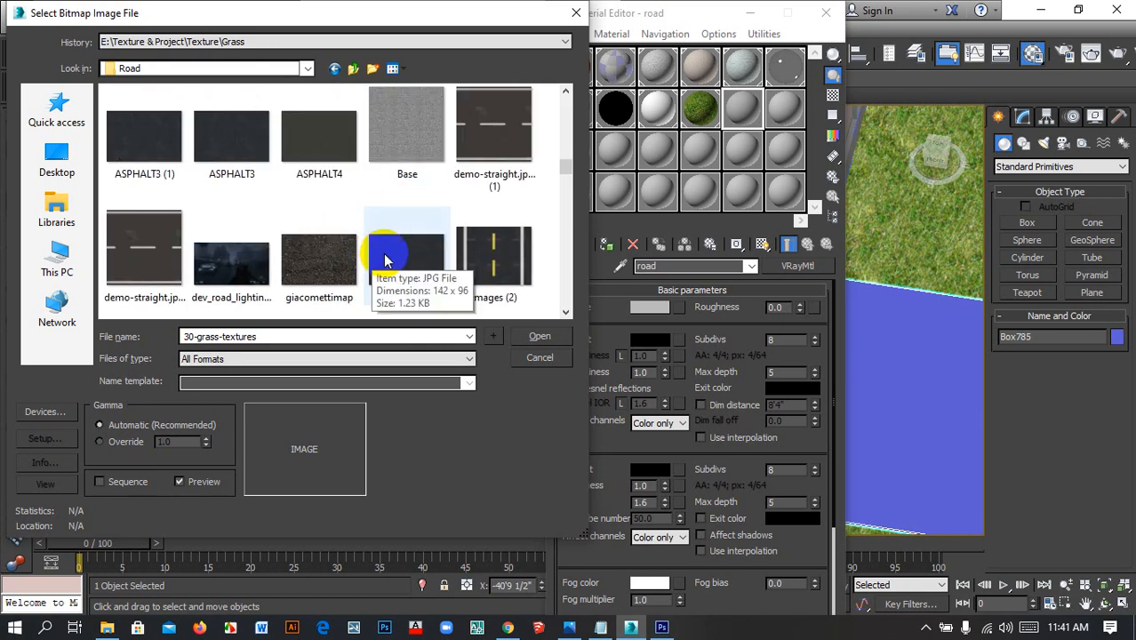
scroll(384, 258, down, 1)
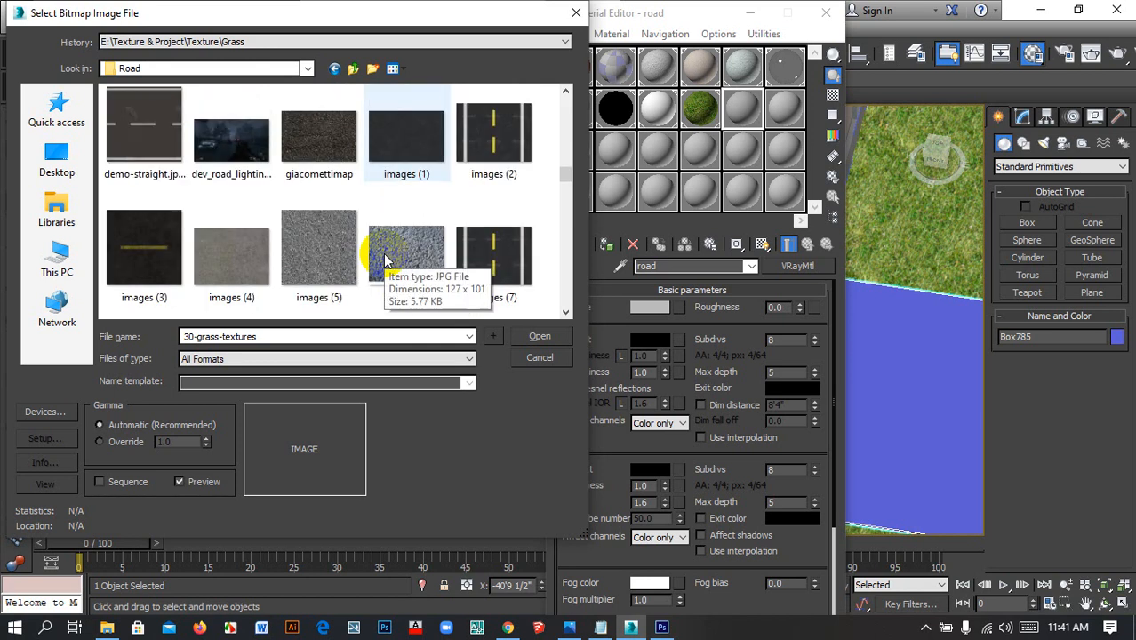
scroll(384, 259, down, 1)
scroll(384, 259, down, 1)
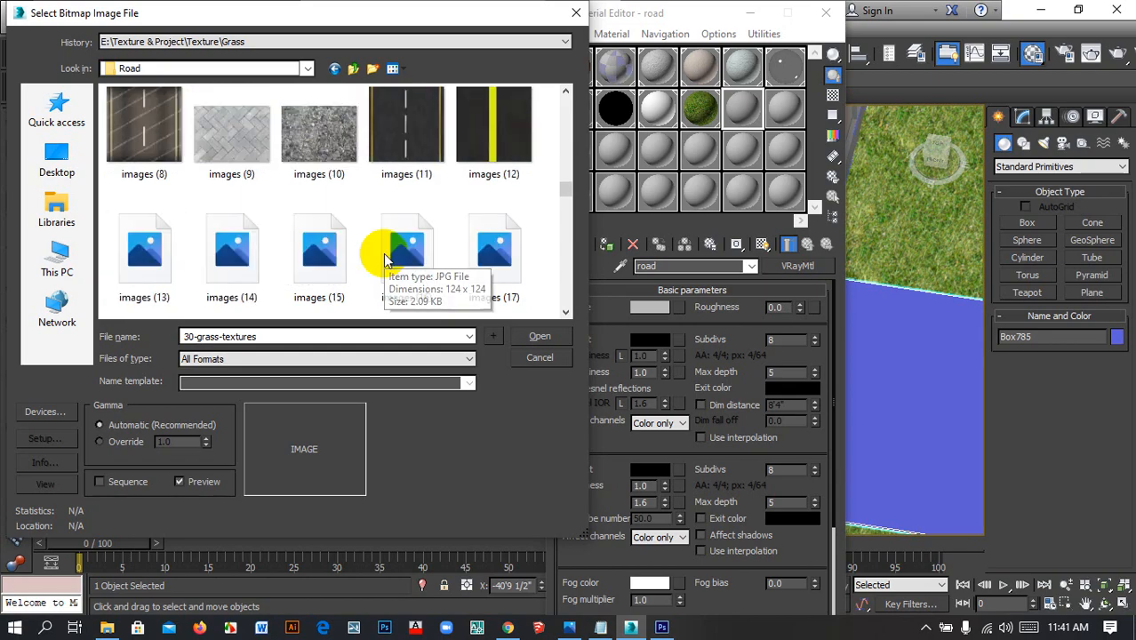
scroll(384, 258, down, 1)
scroll(384, 259, down, 1)
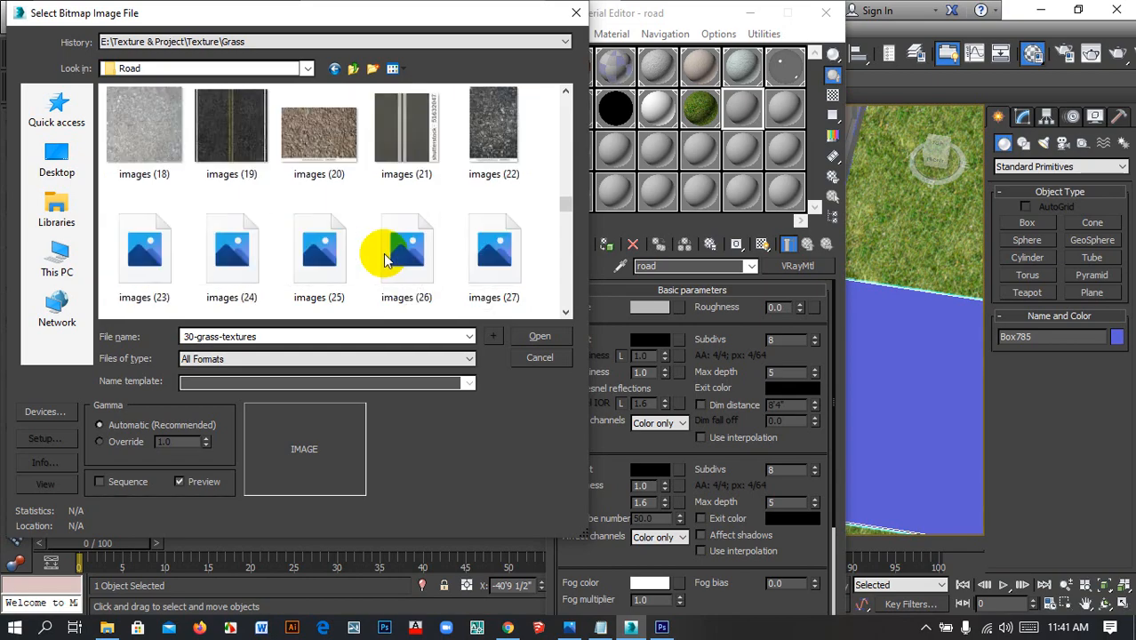
scroll(384, 259, down, 1)
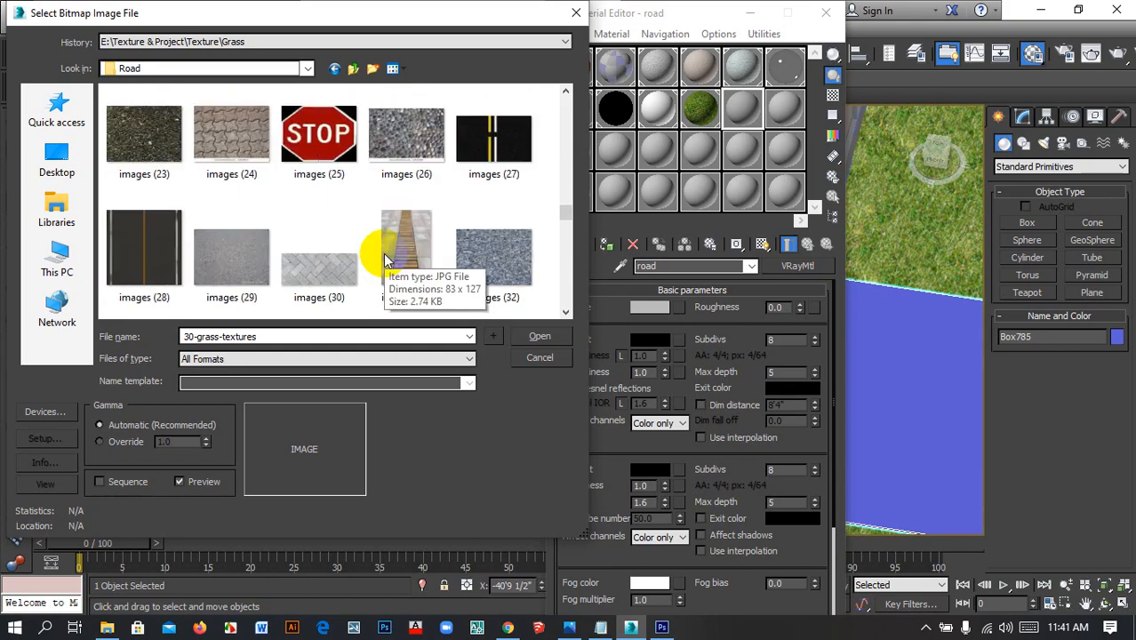
scroll(383, 258, down, 1)
scroll(384, 259, down, 1)
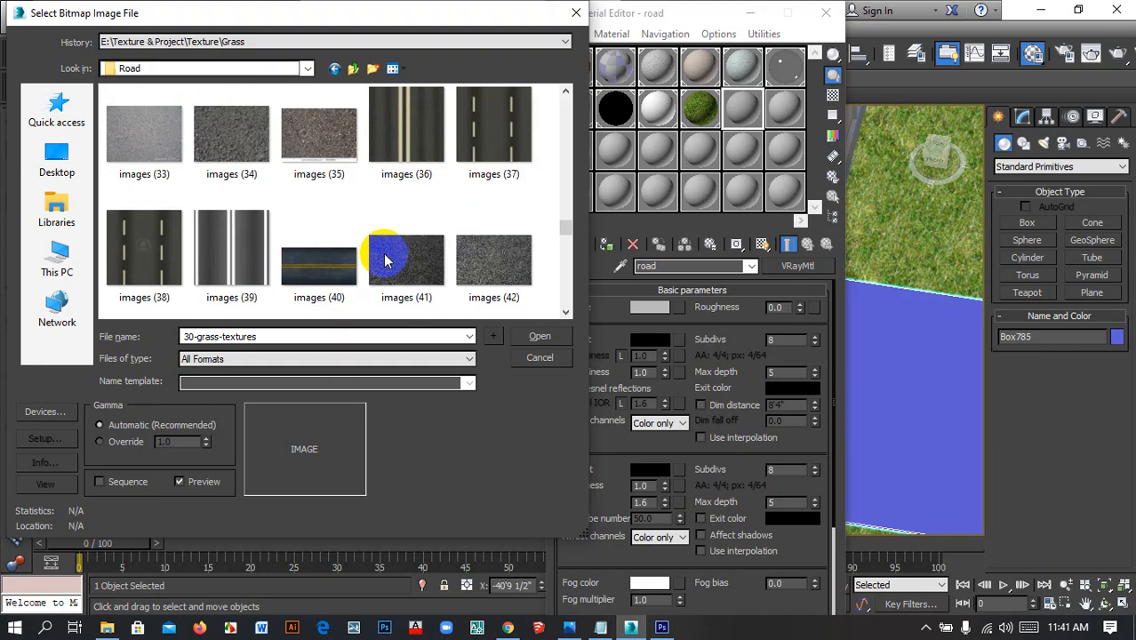
scroll(384, 259, down, 1)
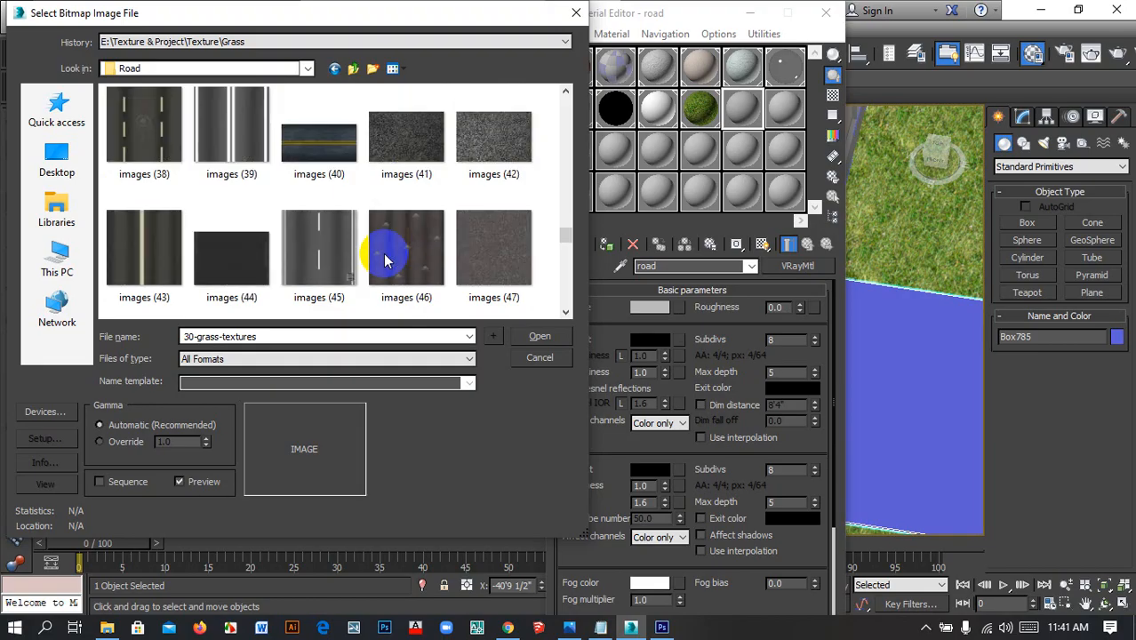
scroll(384, 259, down, 1)
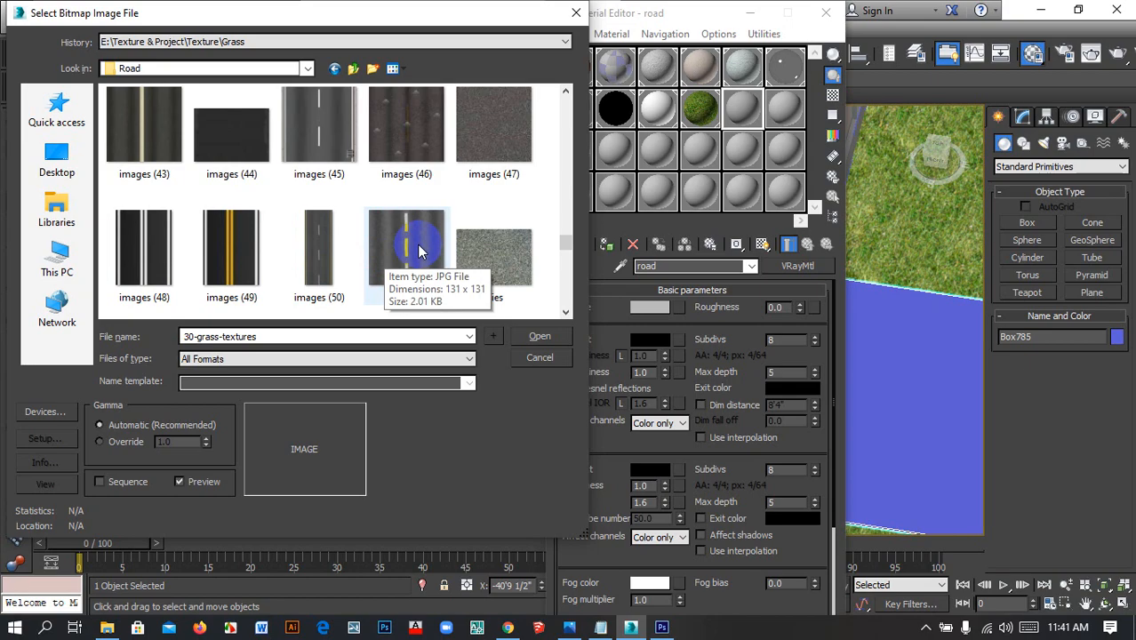
scroll(419, 252, down, 1)
scroll(360, 254, down, 3)
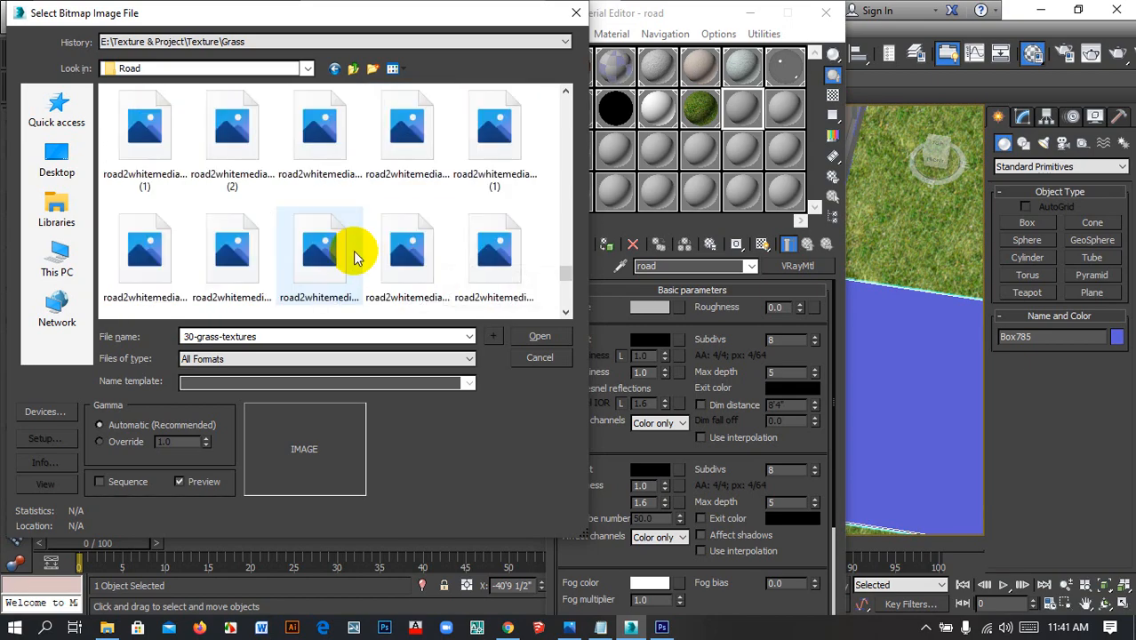
scroll(375, 256, down, 1)
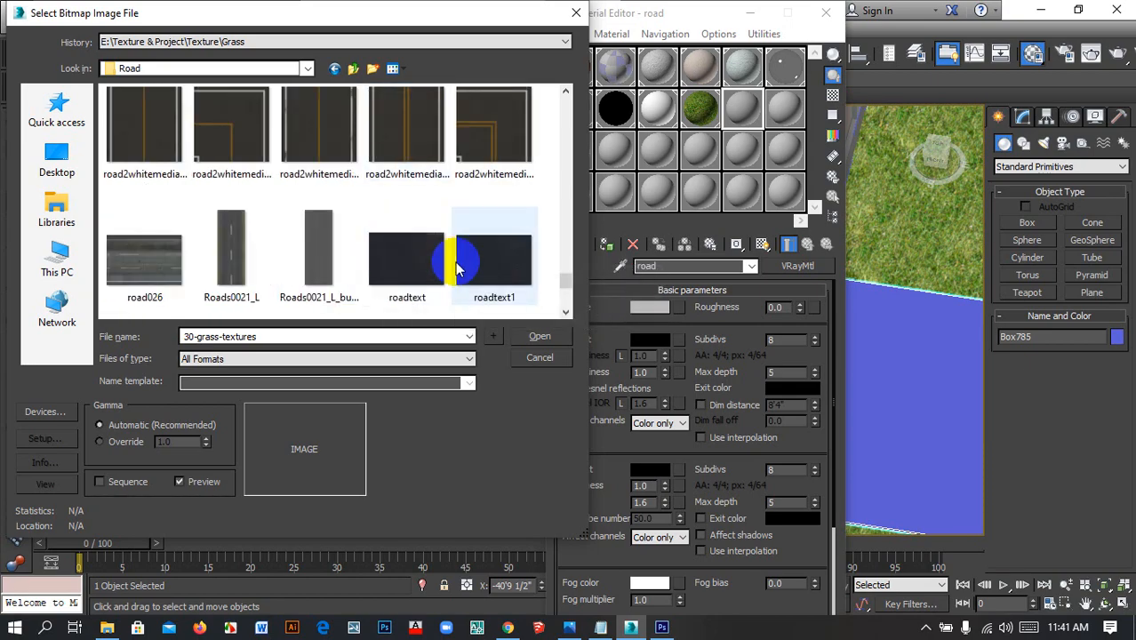
double_click(238, 275)
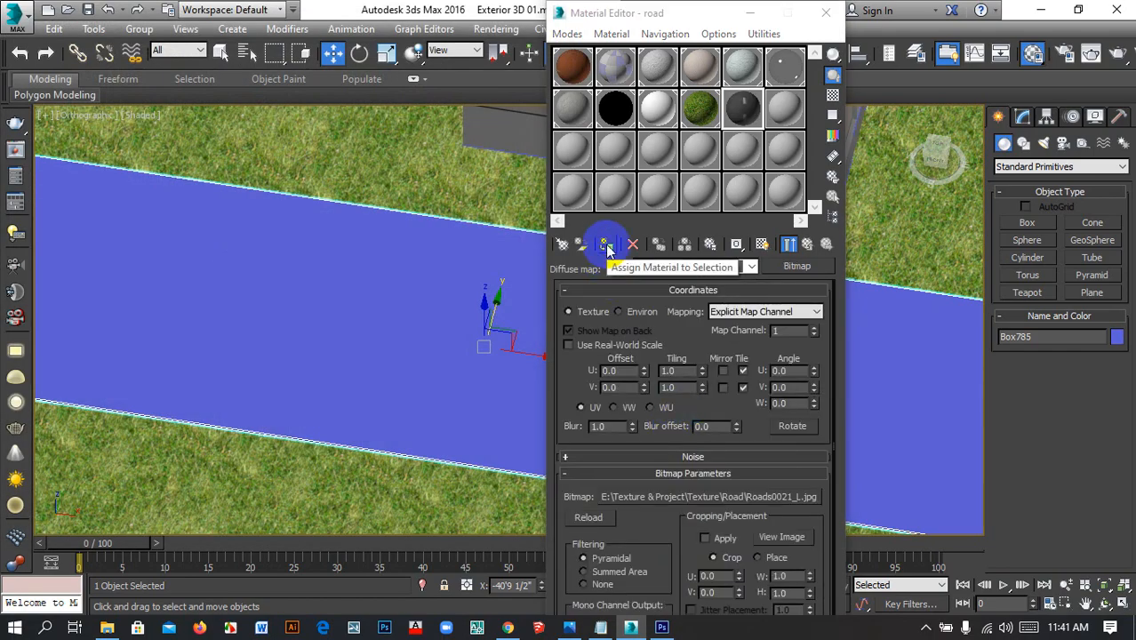
Enable viewport display of the road texture and assign the road material to the selected road box
click(762, 244)
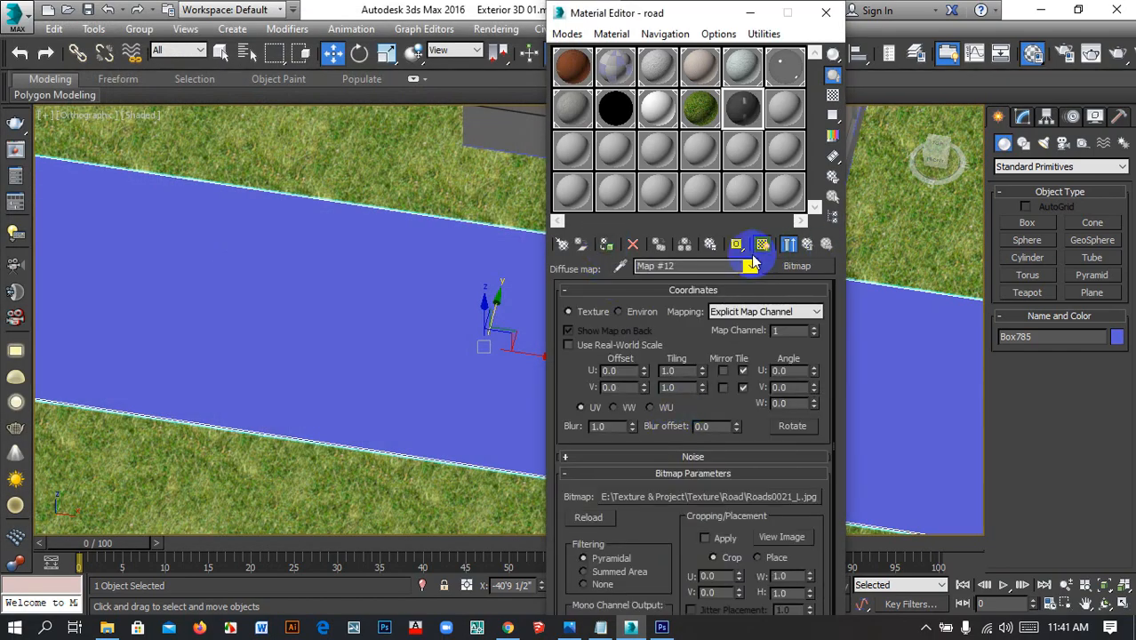
click(610, 246)
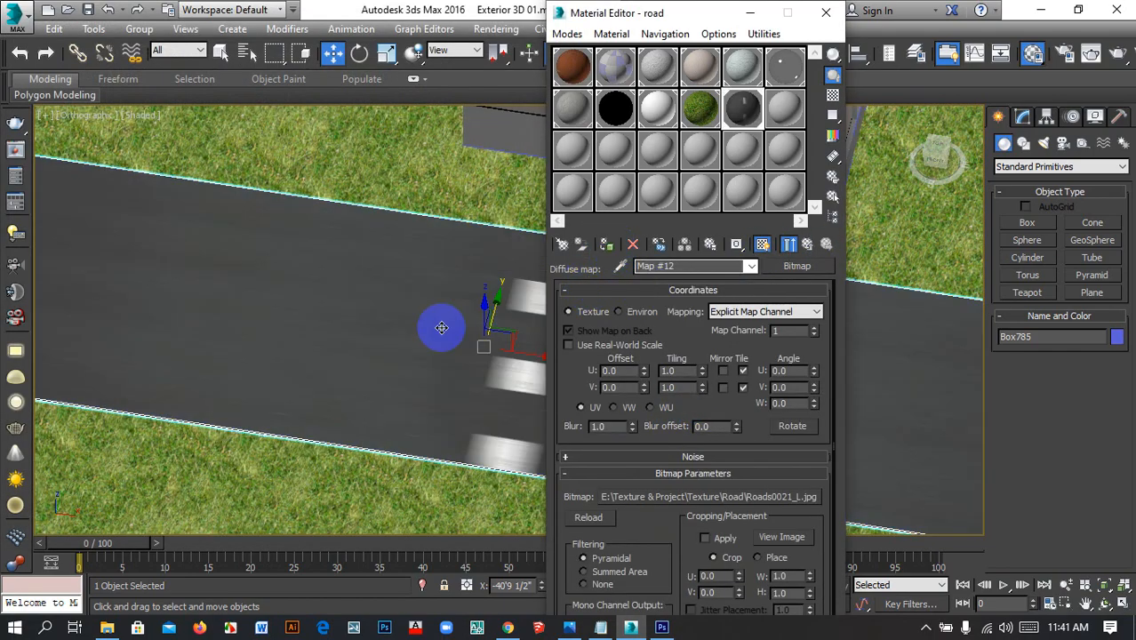
Add a UVW Map modifier with Box mapping to the road and close the Material Editor
click(1022, 116)
click(1089, 187)
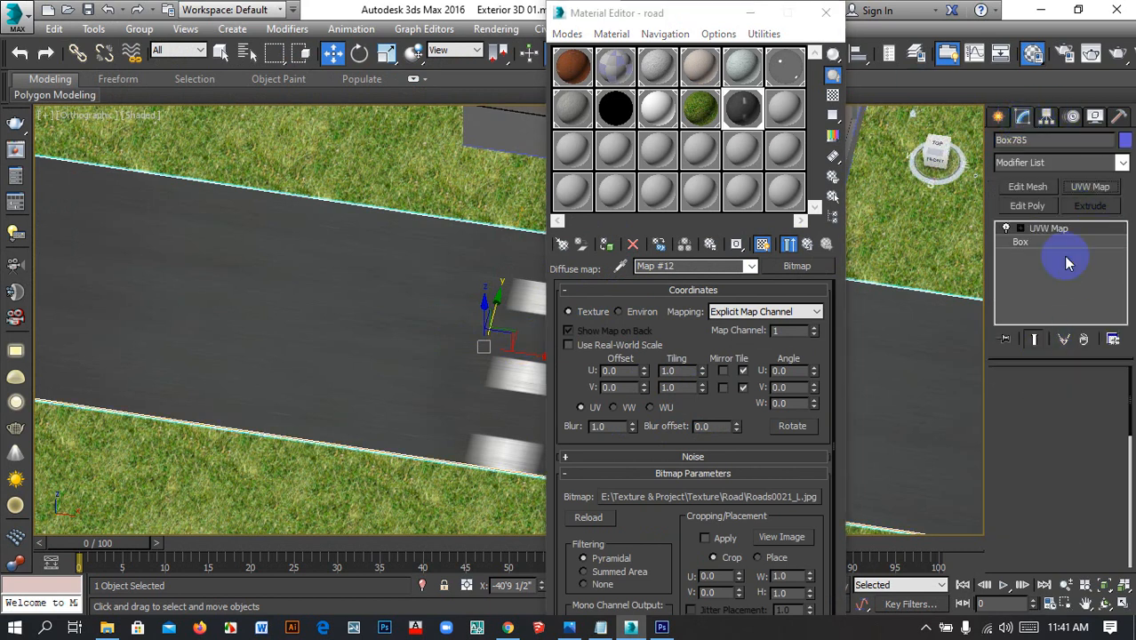
click(1042, 471)
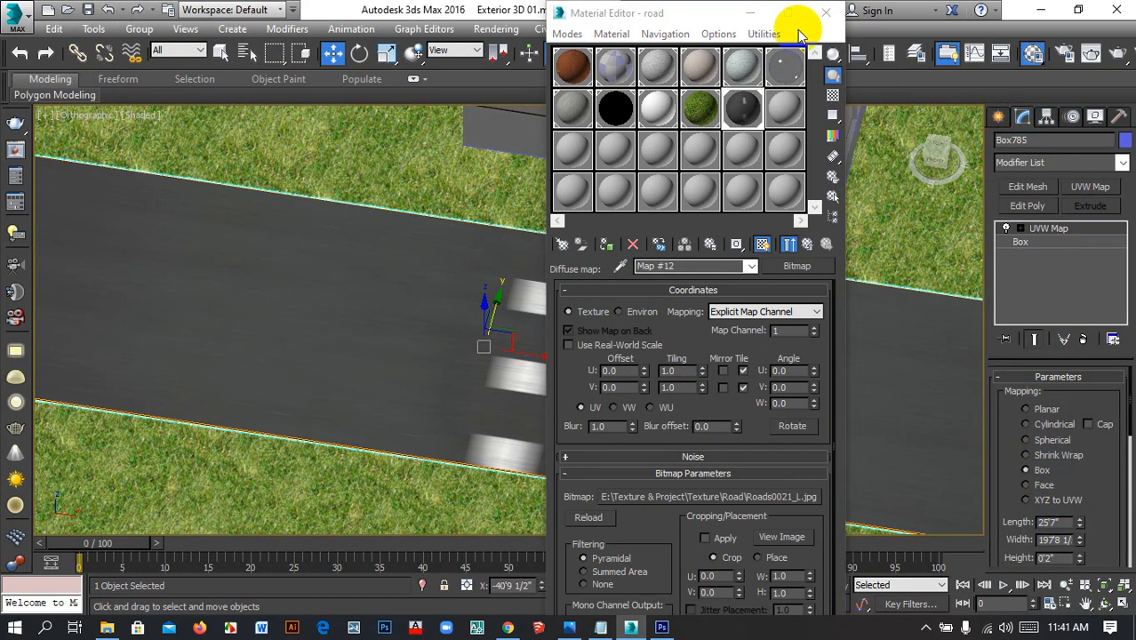
click(825, 12)
Set the road's UVW mapping alignment to X, trying Y alignment and Real-World Map Size on the way and leaving Real-World Map Size off
scroll(728, 407, down, 3)
middle_drag(728, 407, 730, 444)
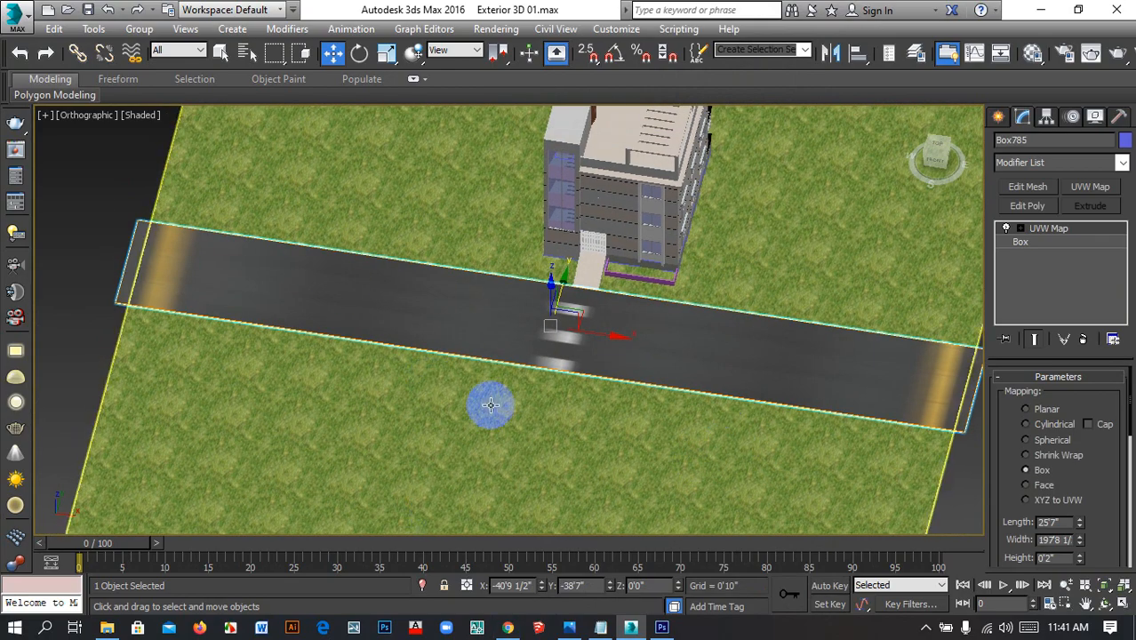
drag(1106, 470, 1108, 324)
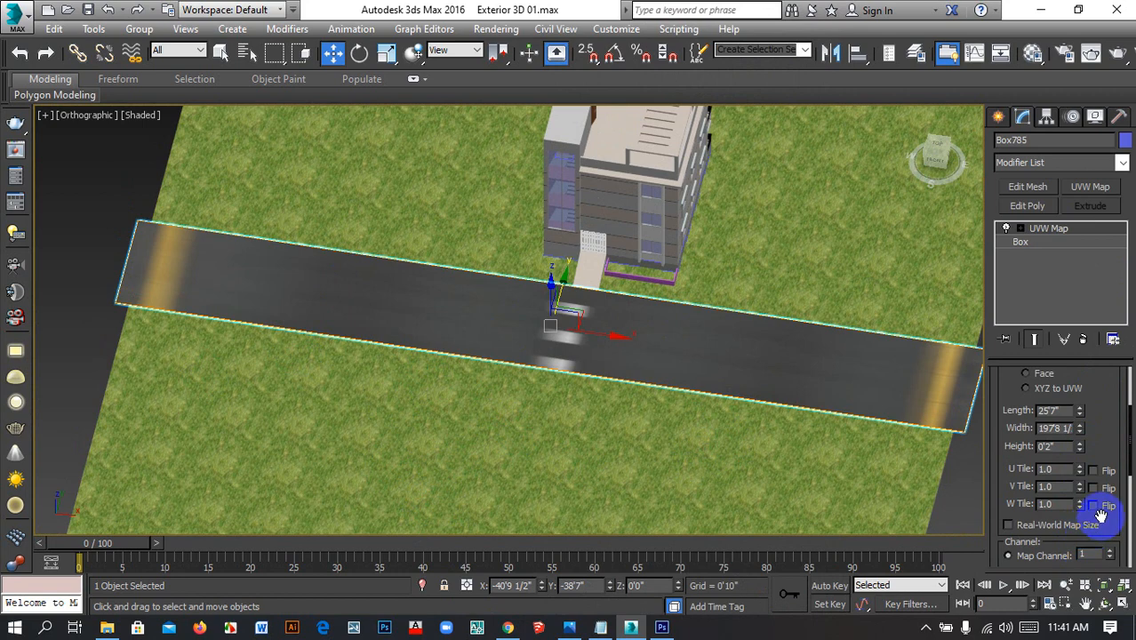
drag(1100, 516, 1106, 426)
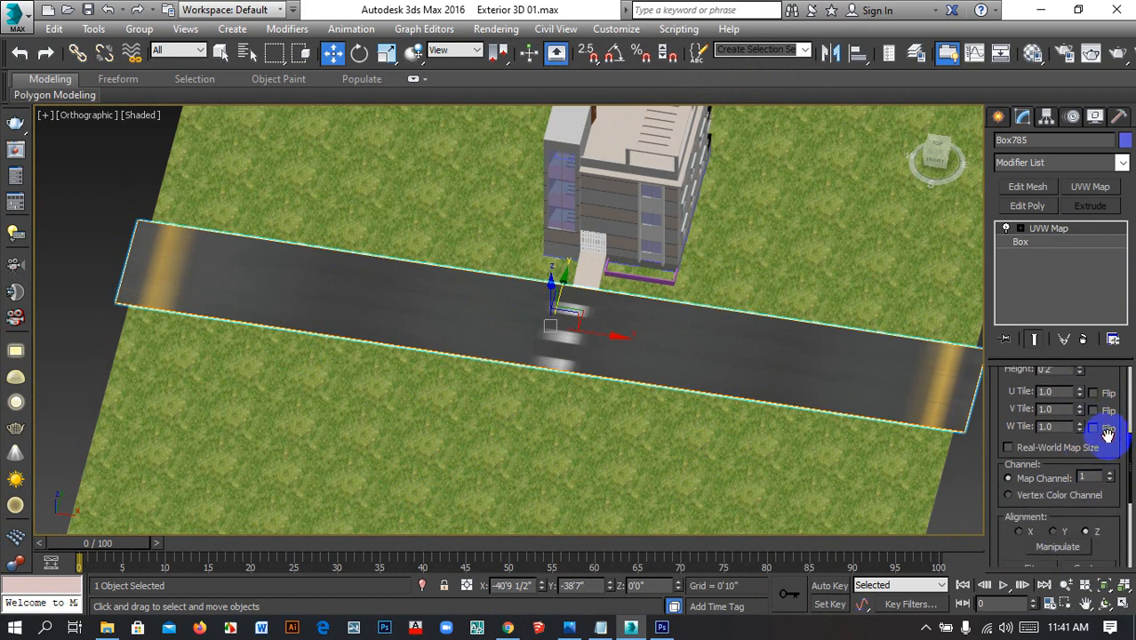
click(1054, 530)
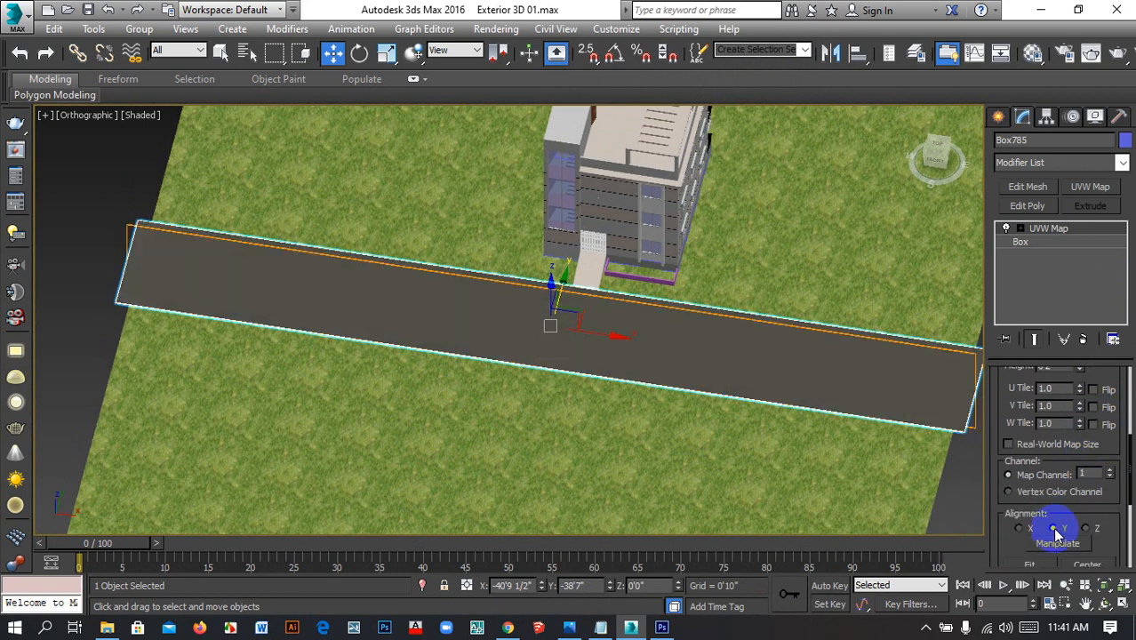
click(1028, 454)
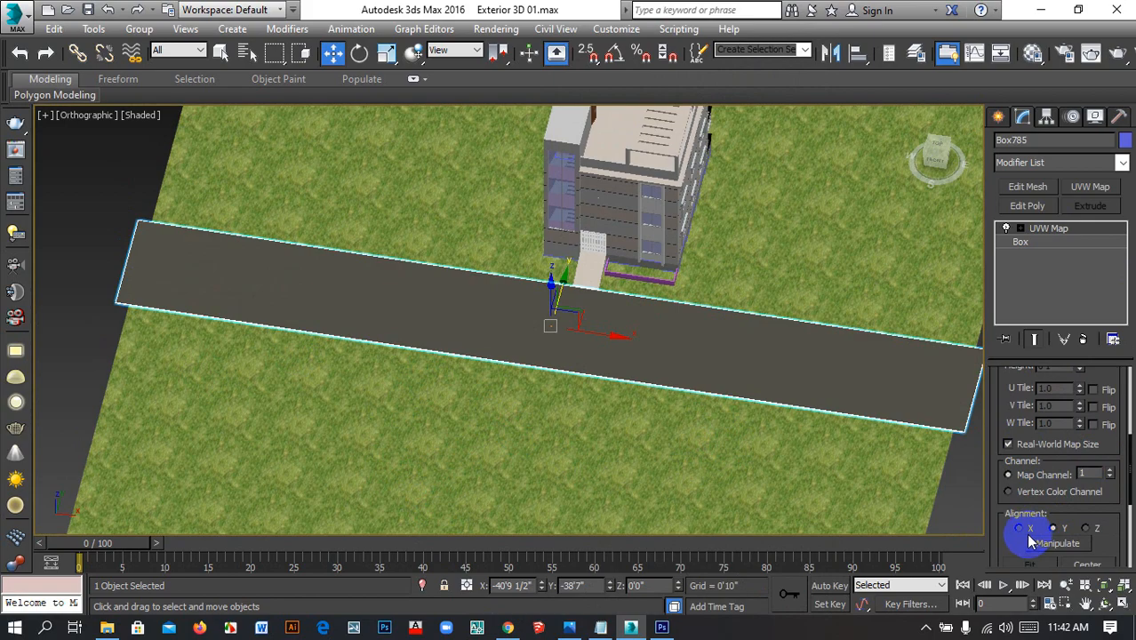
click(1039, 455)
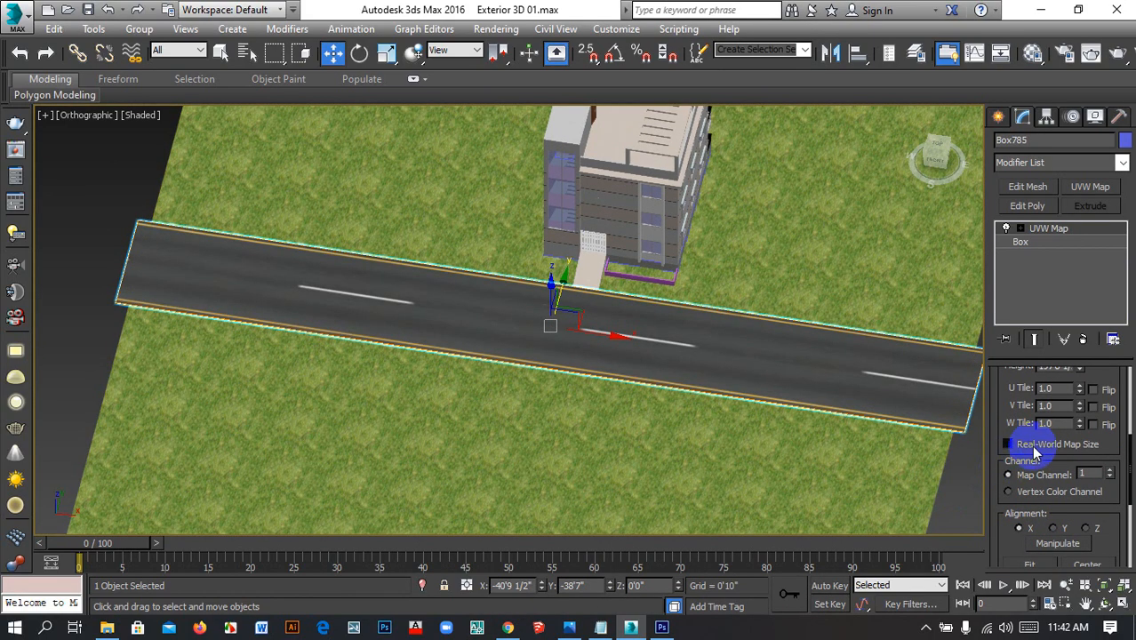
Resize the road's UVW Map gizmo to a length of 26'4" and a height of about 37'6 1/2" so the lane markings repeat
click(1035, 453)
click(1036, 454)
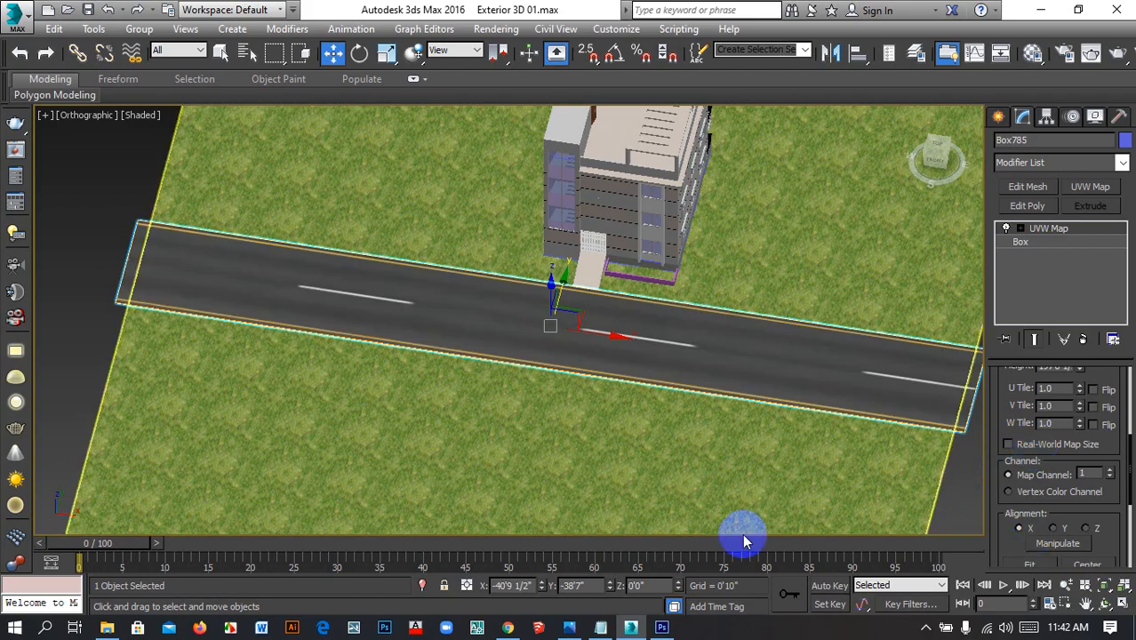
drag(1073, 416, 1102, 509)
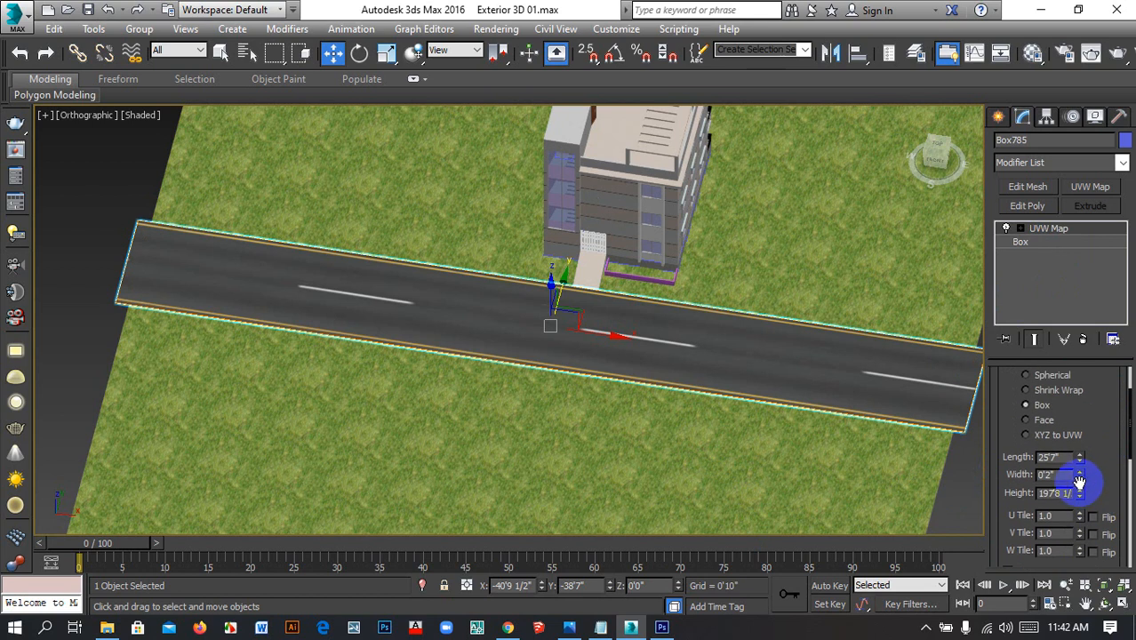
drag(1082, 468, 1086, 558)
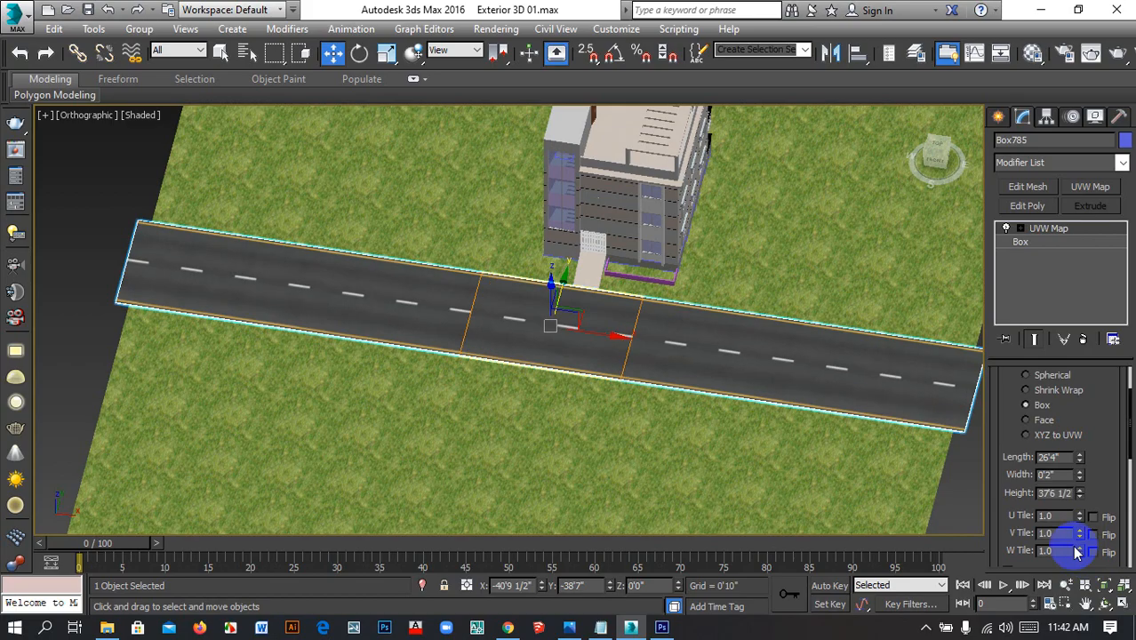
Deselect the road and examine its lane markings and edge lines along its length and up close
scroll(689, 343, up, 2)
middle_drag(659, 347, 507, 366)
scroll(592, 383, down, 2)
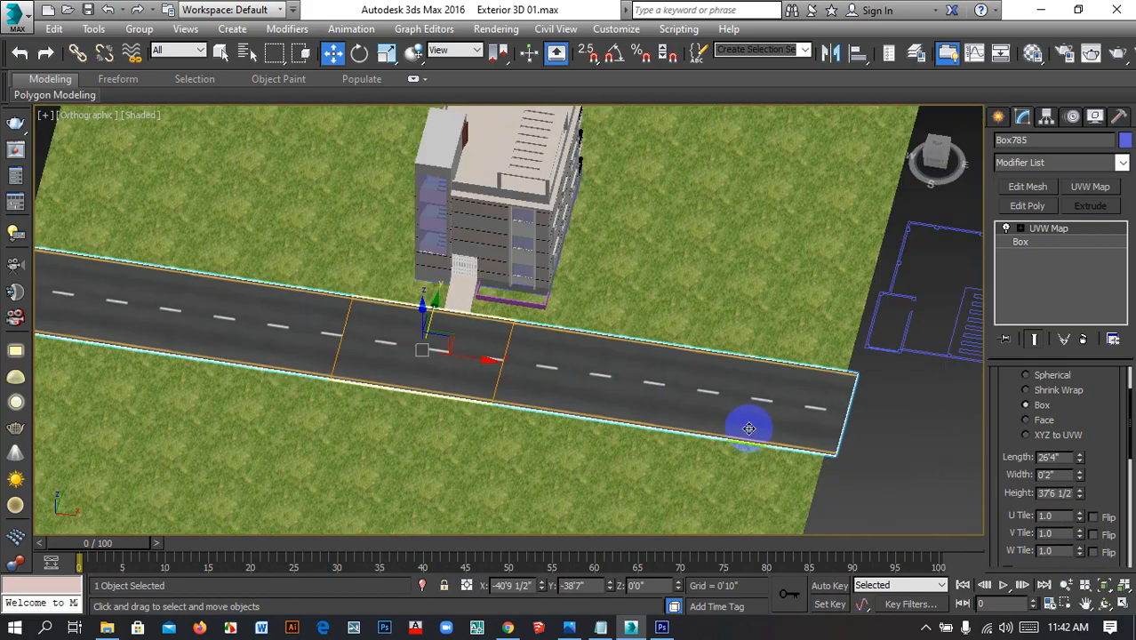
click(885, 456)
scroll(471, 373, down, 2)
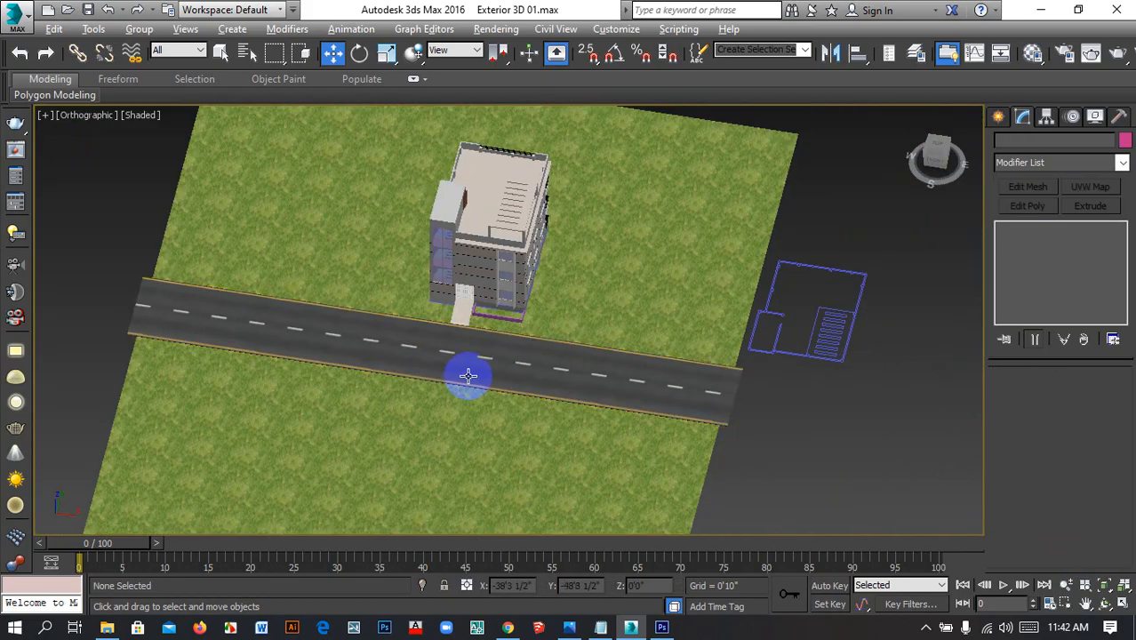
alt+middle_drag(464, 375, 487, 444)
scroll(487, 445, up, 3)
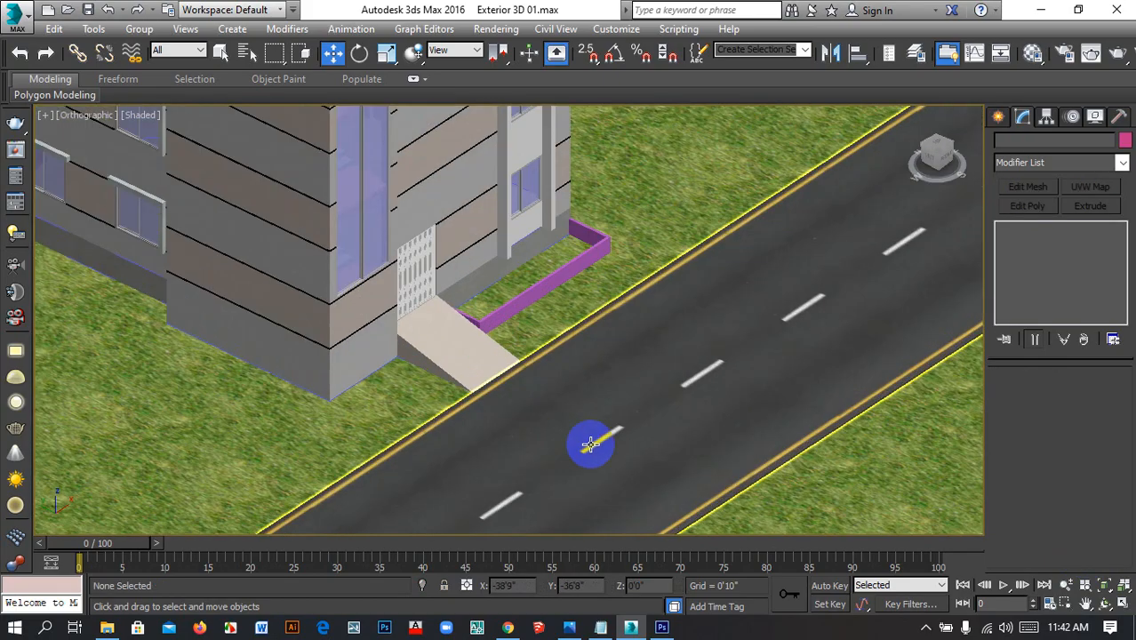
scroll(591, 439, down, 2)
scroll(595, 454, up, 3)
scroll(584, 436, up, 4)
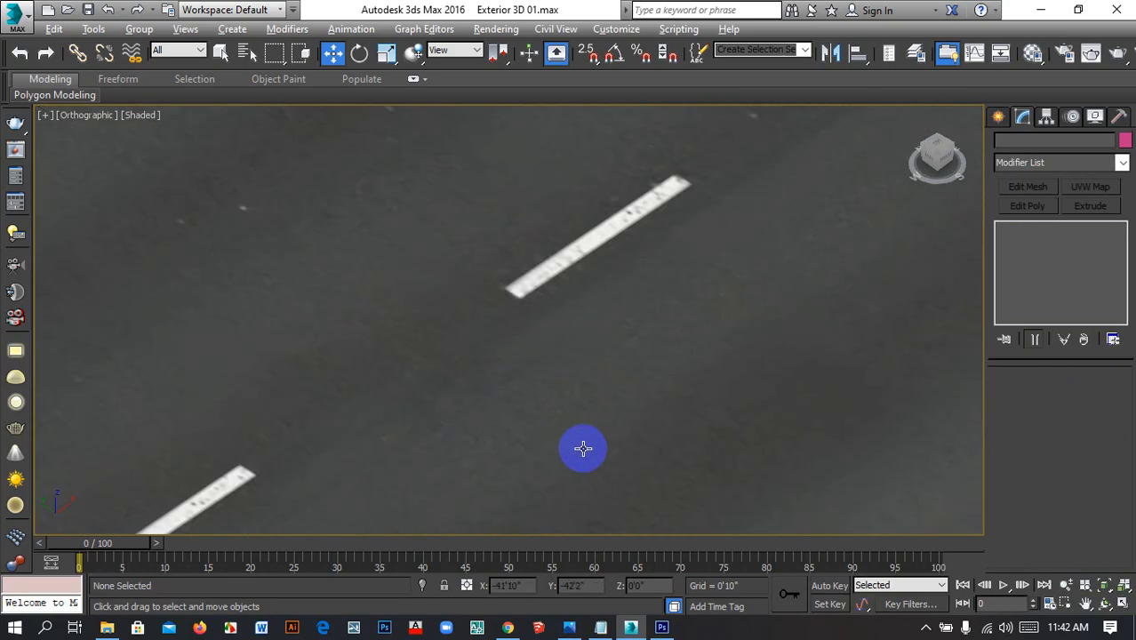
scroll(548, 378, down, 5)
scroll(538, 401, up, 1)
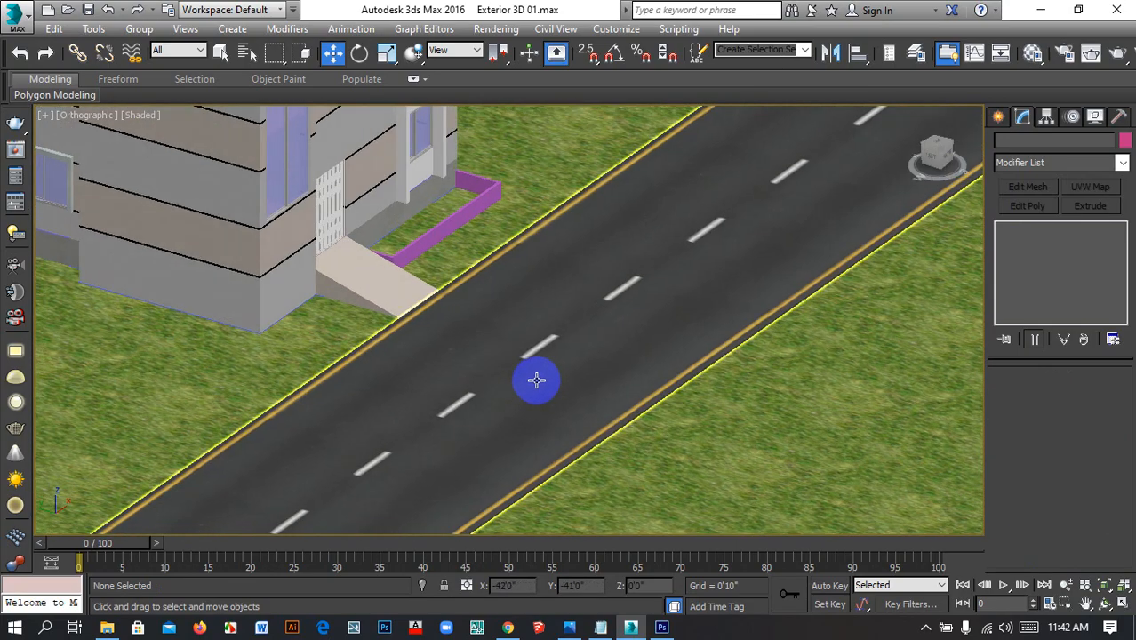
Copy the road material's diffuse map Roads0021_L.jpg into its Bump map slot
key(m)
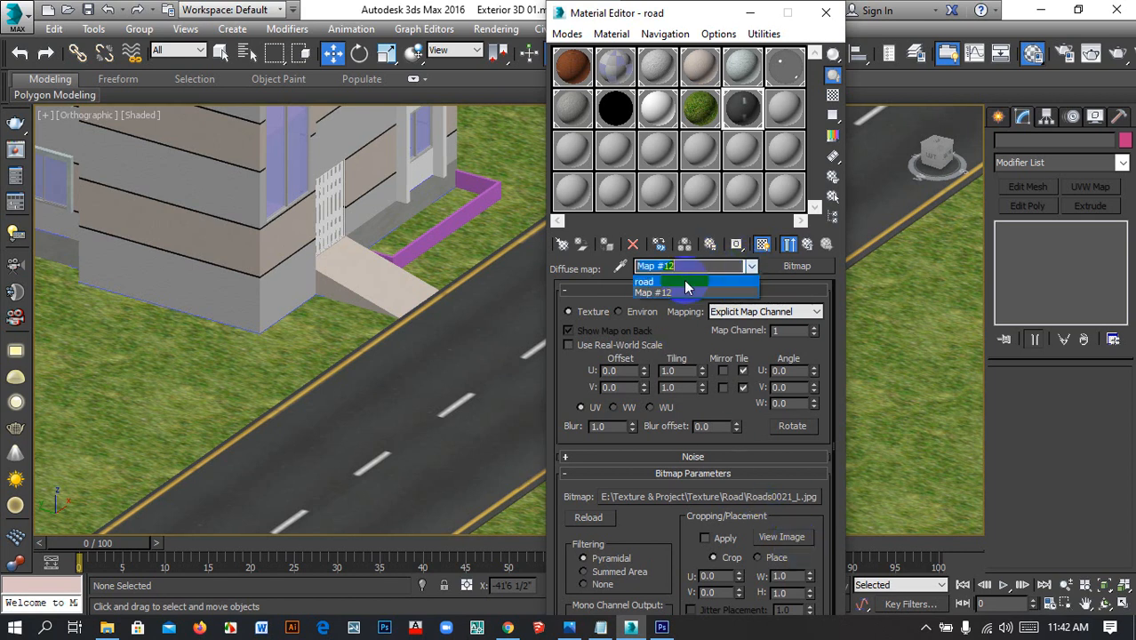
click(683, 282)
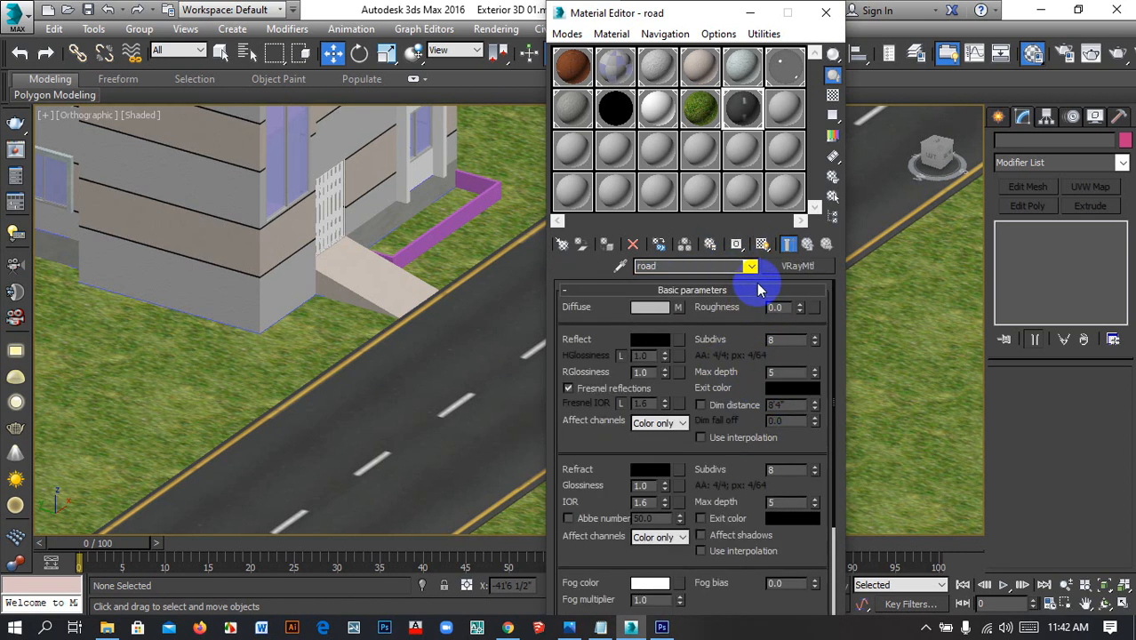
click(755, 291)
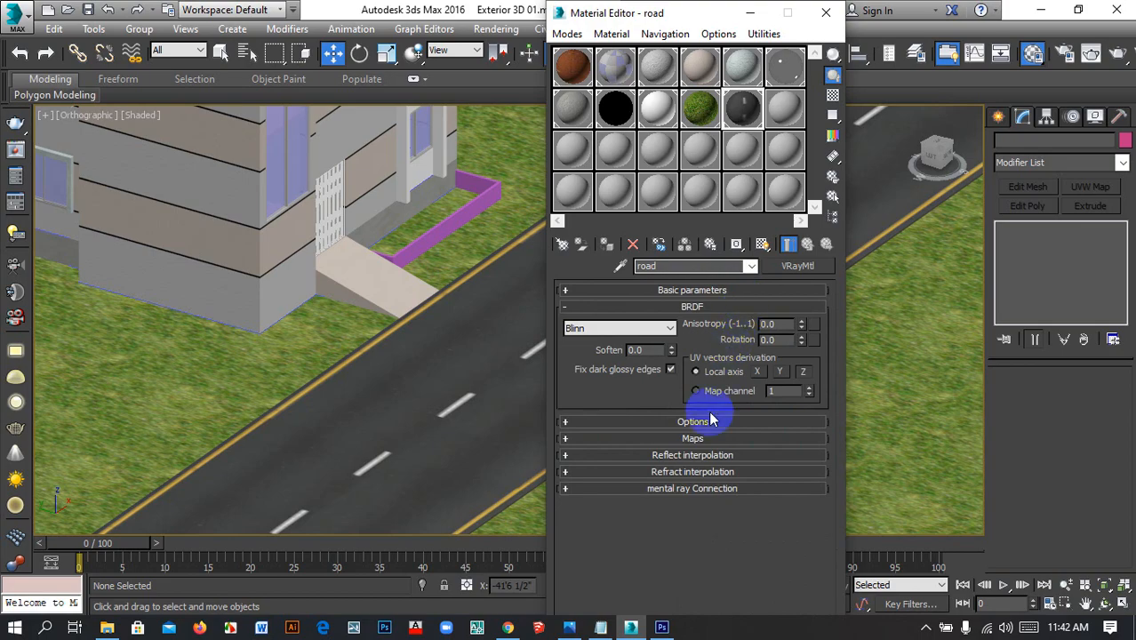
click(692, 438)
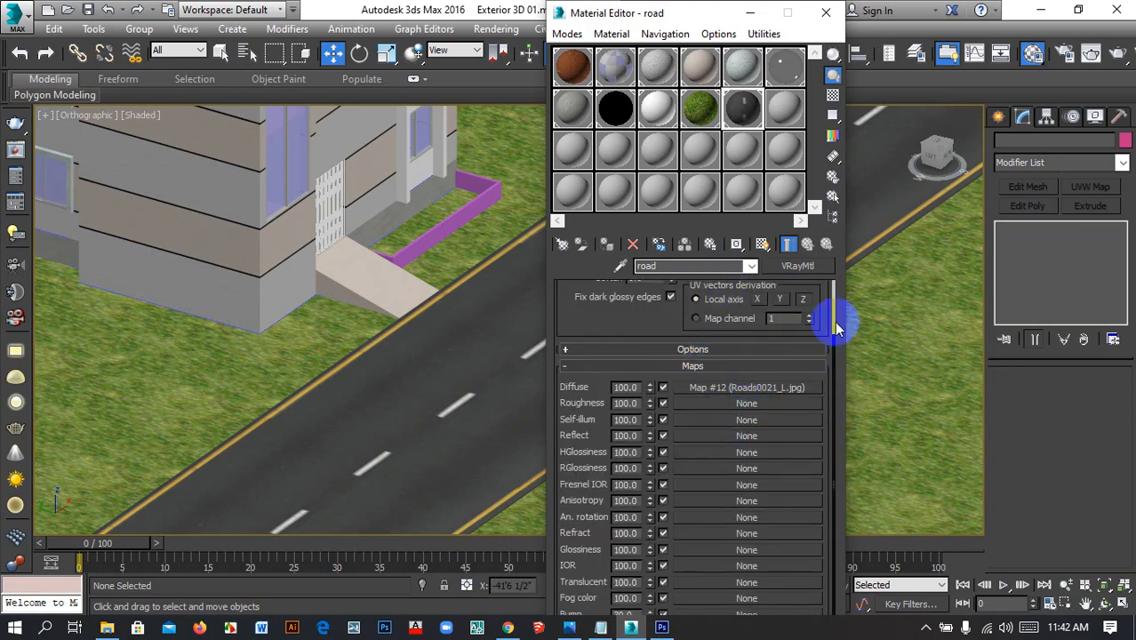
scroll(835, 329, up, 2)
drag(836, 356, 845, 540)
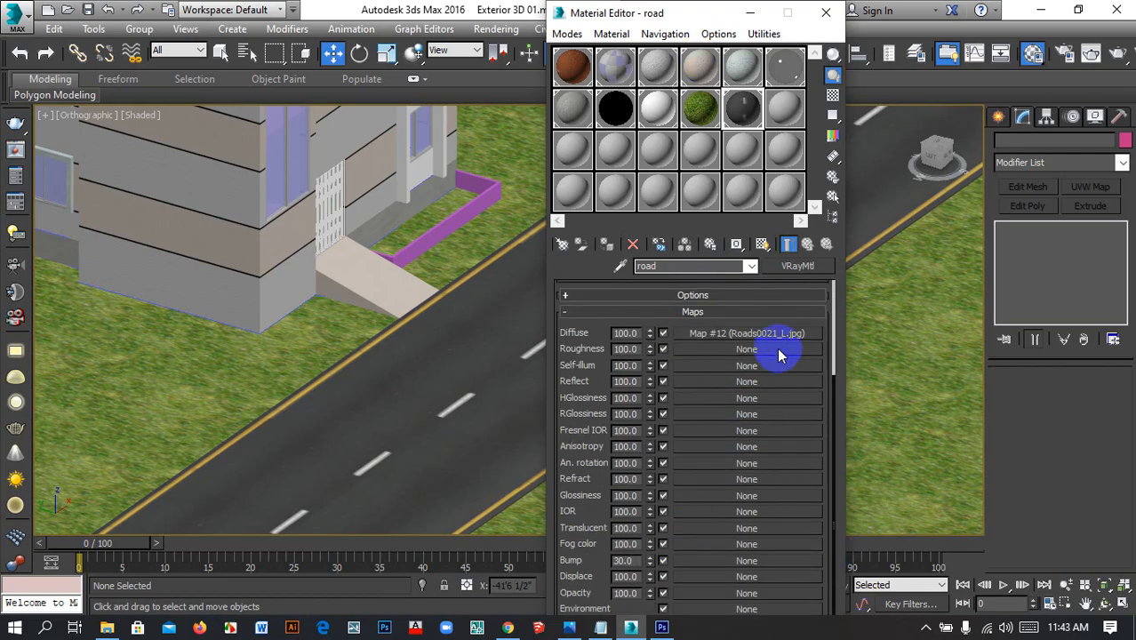
drag(772, 336, 738, 562)
click(665, 397)
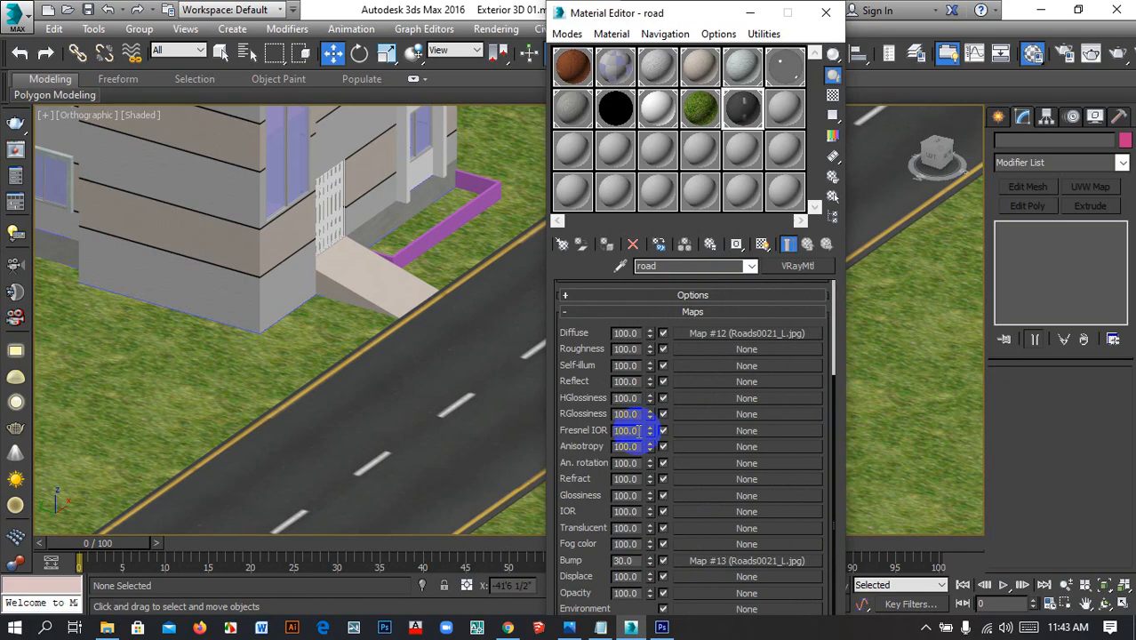
Set the road material's bump amount to 90 while checking an enlarged sample preview, and close the Material Editor
double_click(753, 108)
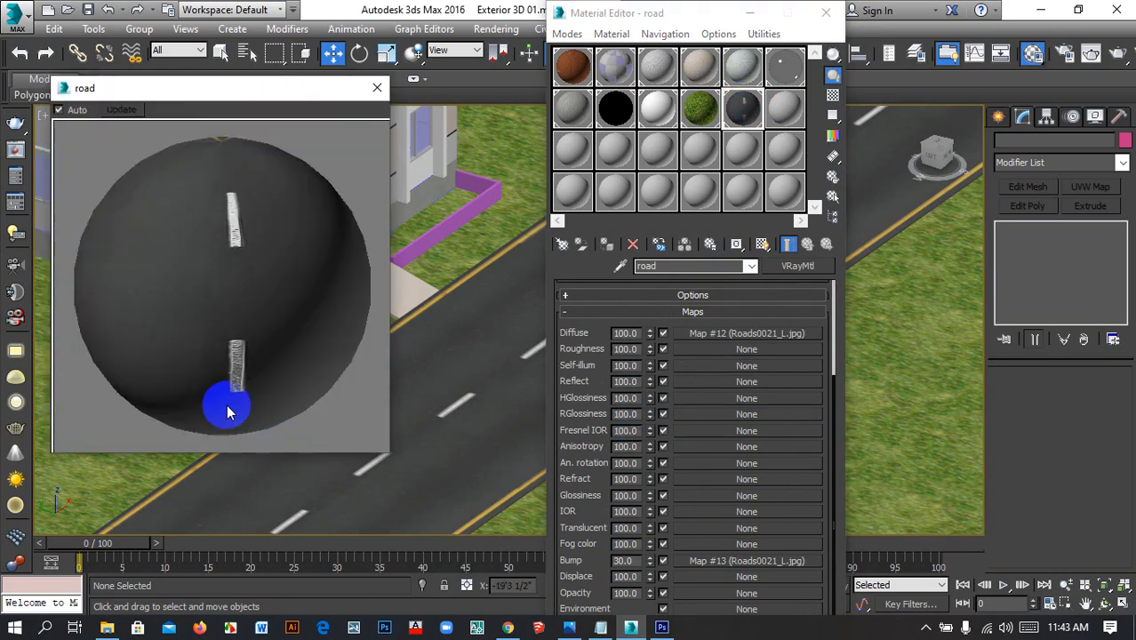
drag(633, 560, 565, 560)
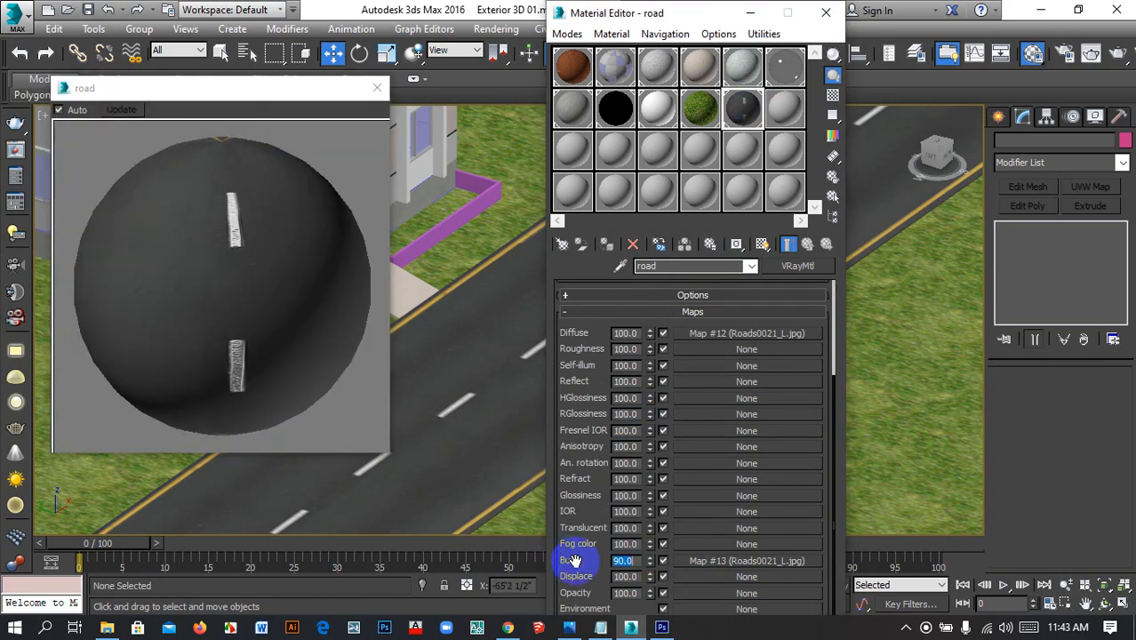
drag(220, 370, 300, 184)
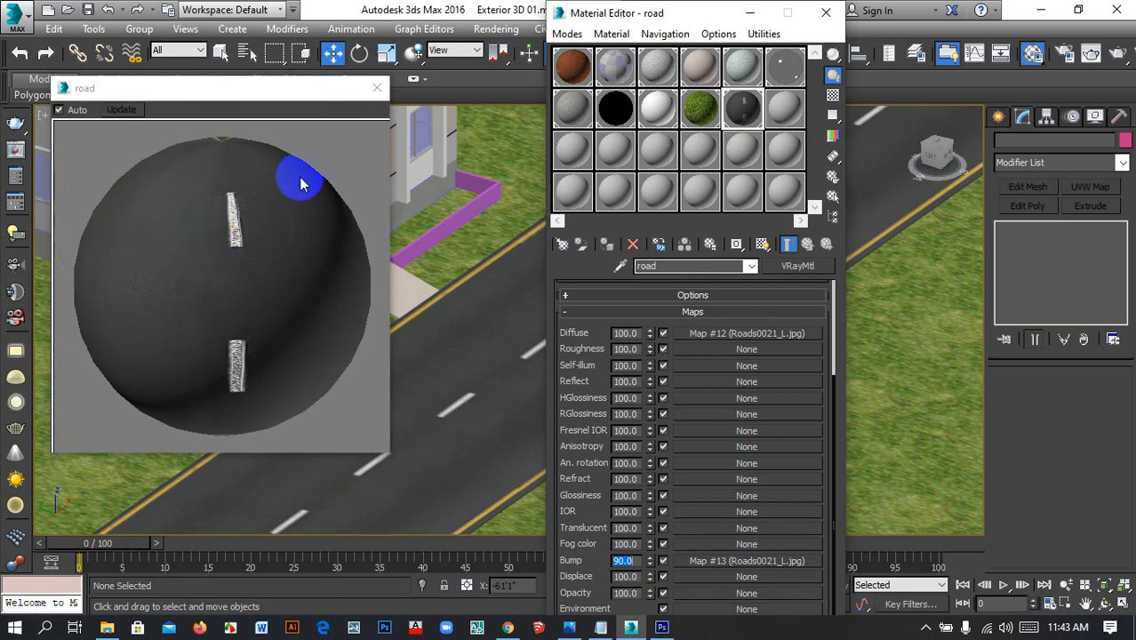
click(377, 92)
middle_drag(417, 495, 388, 458)
scroll(387, 459, down, 2)
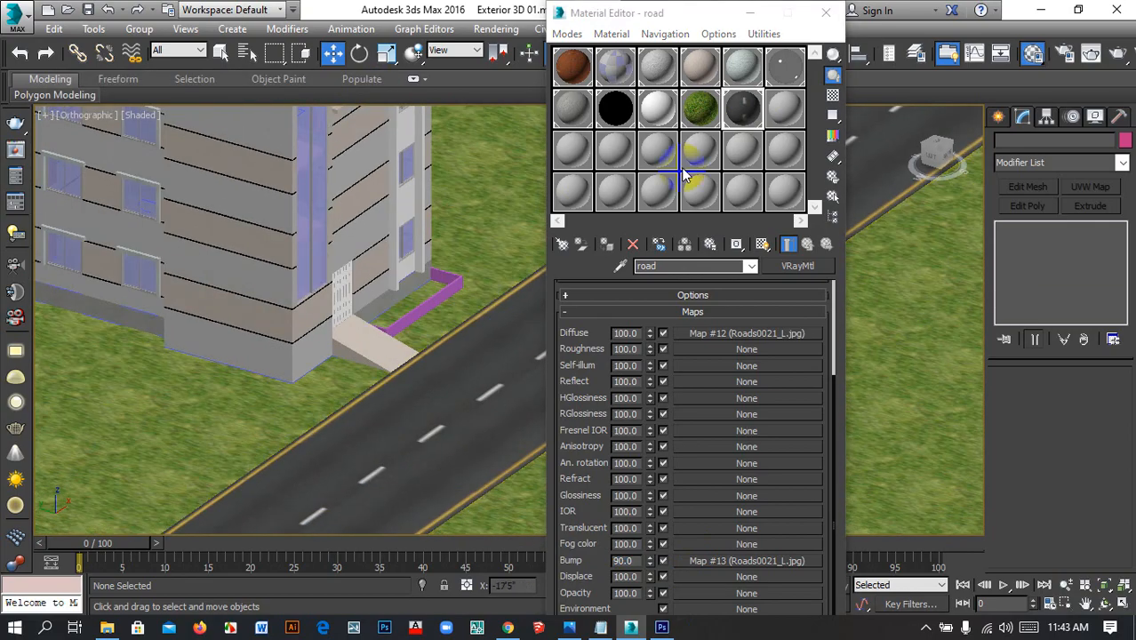
click(826, 14)
Examine the building, lawn and textured road from several angles
scroll(611, 365, down, 2)
middle_drag(488, 434, 652, 427)
scroll(727, 461, down, 3)
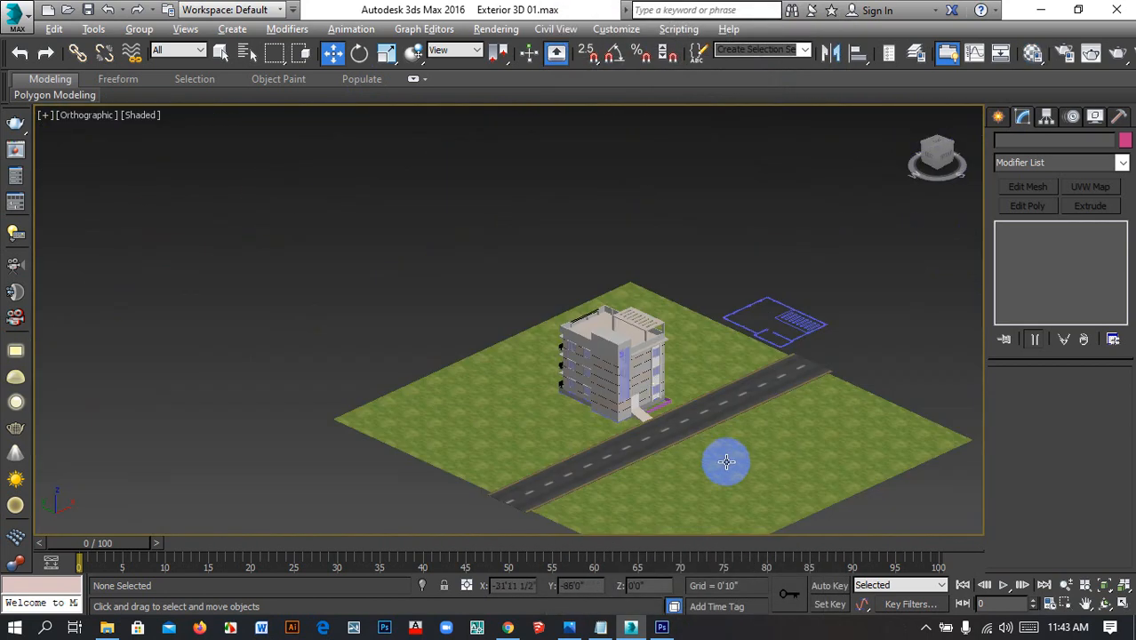
alt+middle_drag(726, 461, 586, 603)
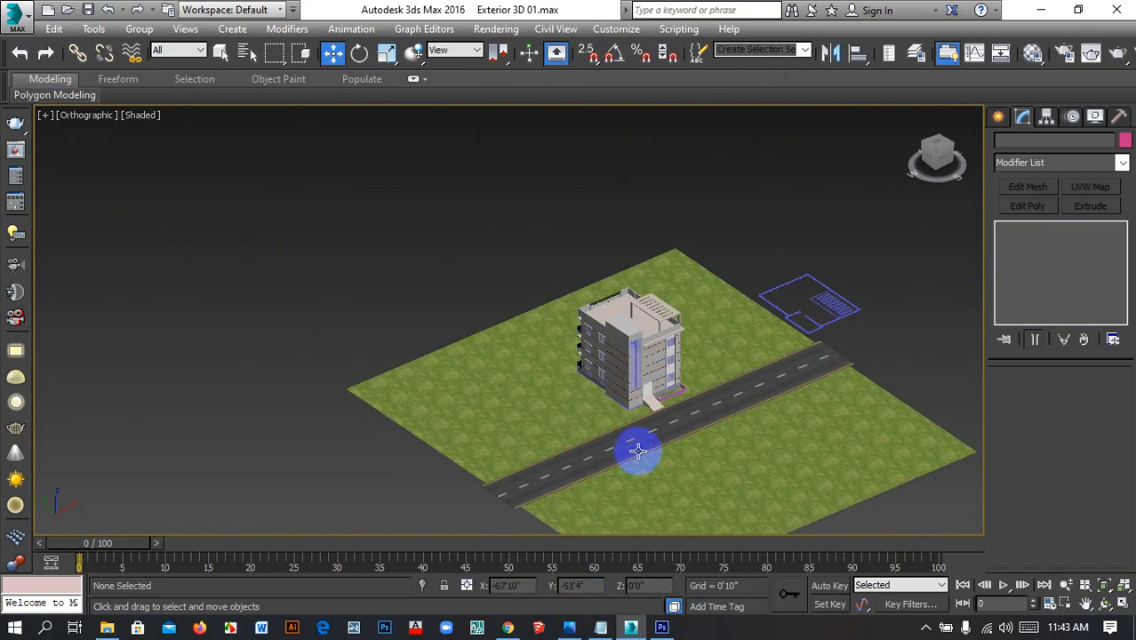
mouse_move(635, 410)
alt+middle_down()
mouse_move(616, 432)
mouse_move(644, 425)
mouse_move(649, 398)
alt+middle_up()
scroll(649, 400, up, 4)
alt+middle_drag(650, 461, 651, 404)
scroll(649, 404, down, 3)
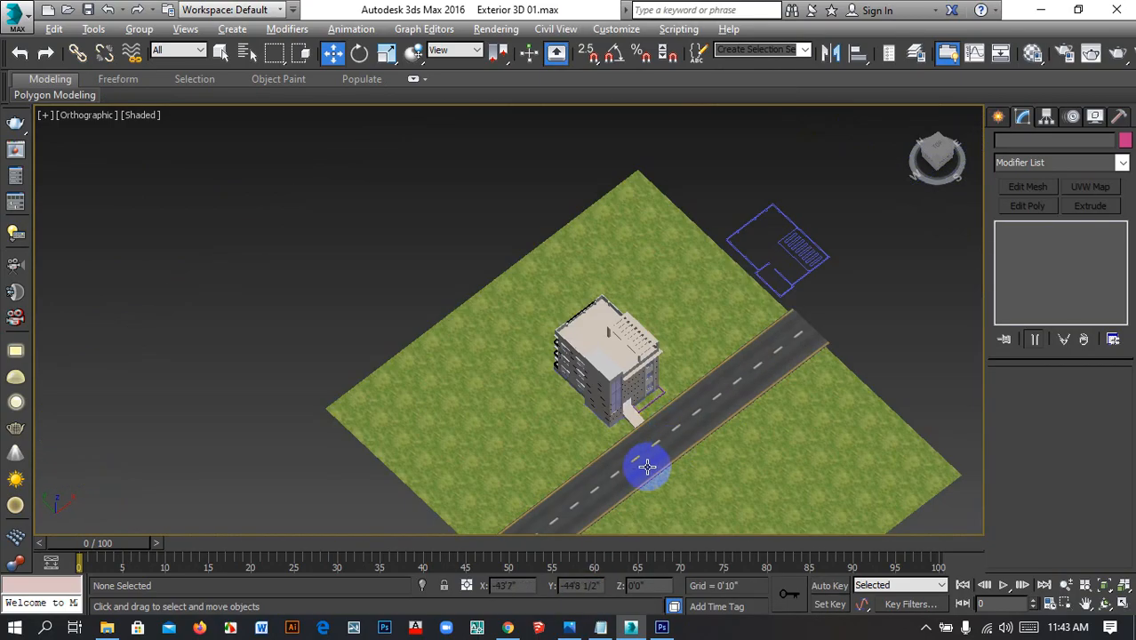
alt+middle_drag(647, 467, 656, 430)
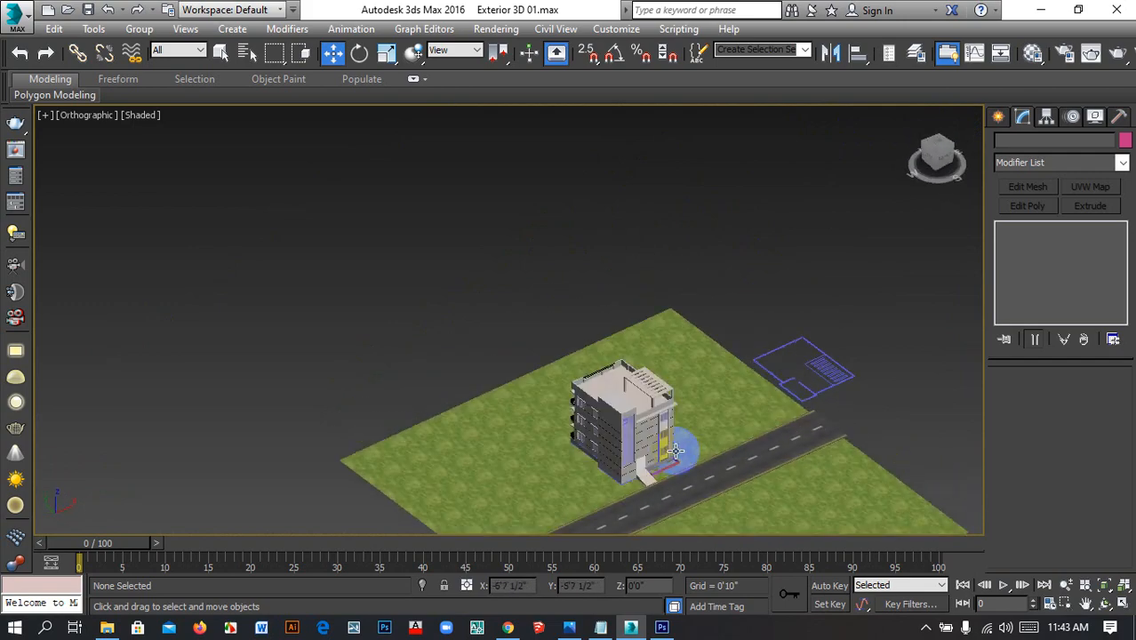
alt+middle_drag(675, 452, 661, 317)
alt+middle_drag(634, 366, 622, 409)
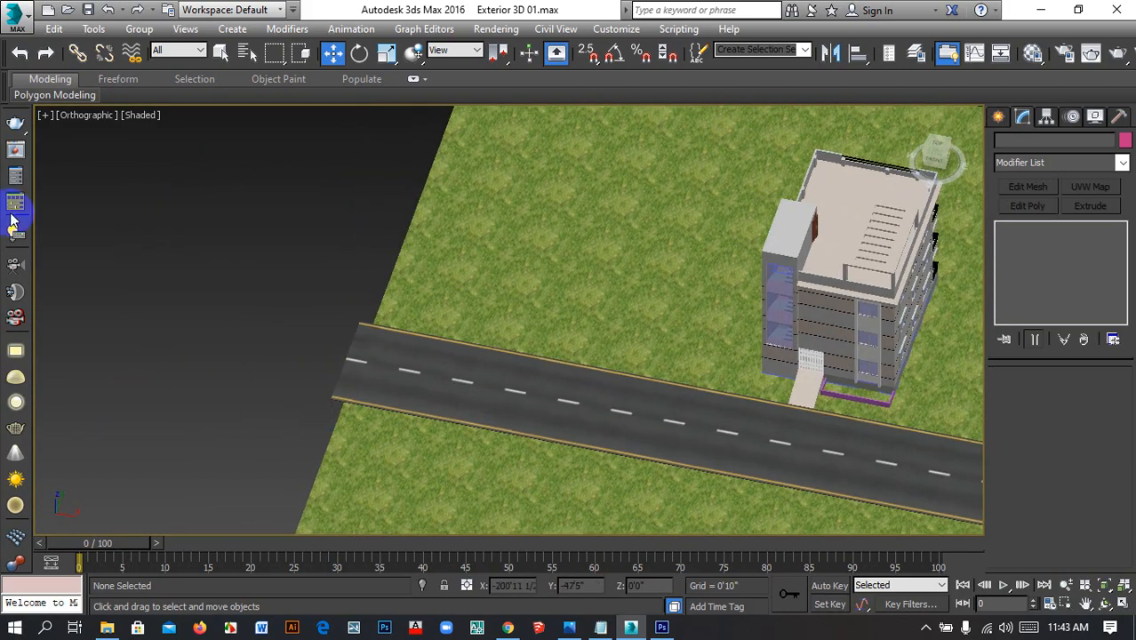
Create a wall box from the building's front corner to the road, about 7'7 1/2" long and 0'9" wide, with a height of 8'0"
click(1000, 119)
click(1029, 223)
scroll(710, 444, up, 5)
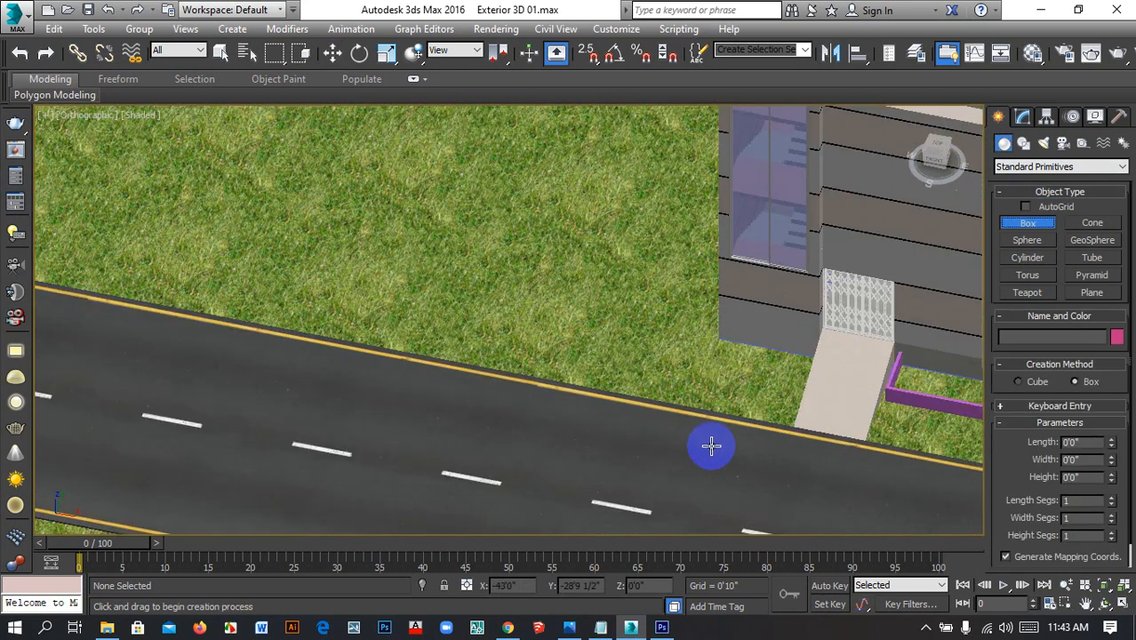
alt+middle_drag(743, 459, 655, 391)
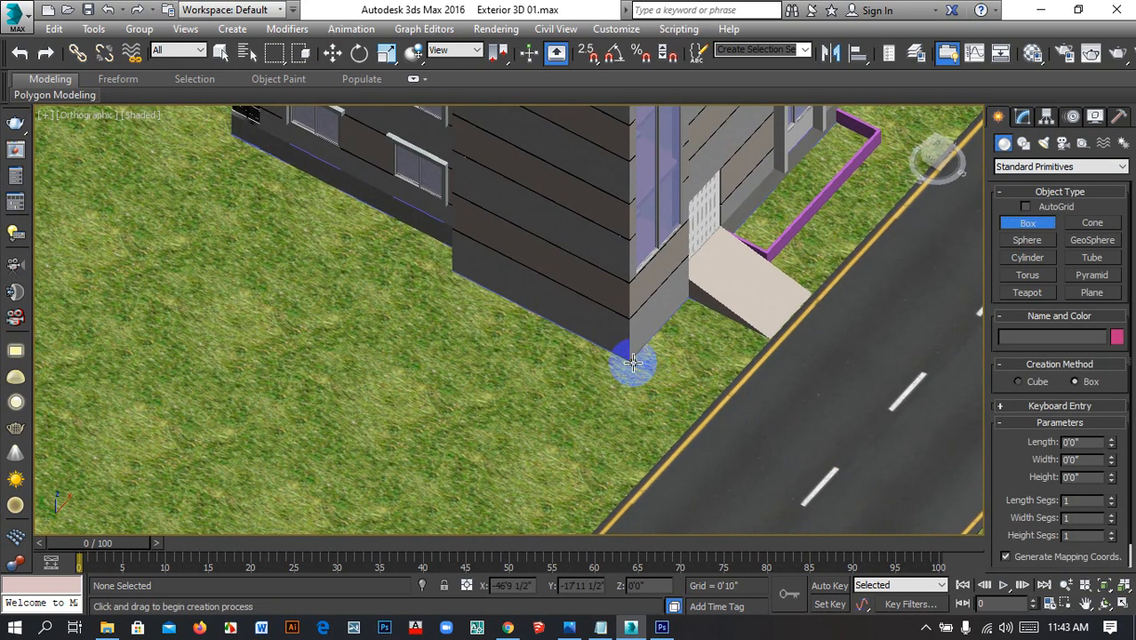
drag(632, 361, 679, 387)
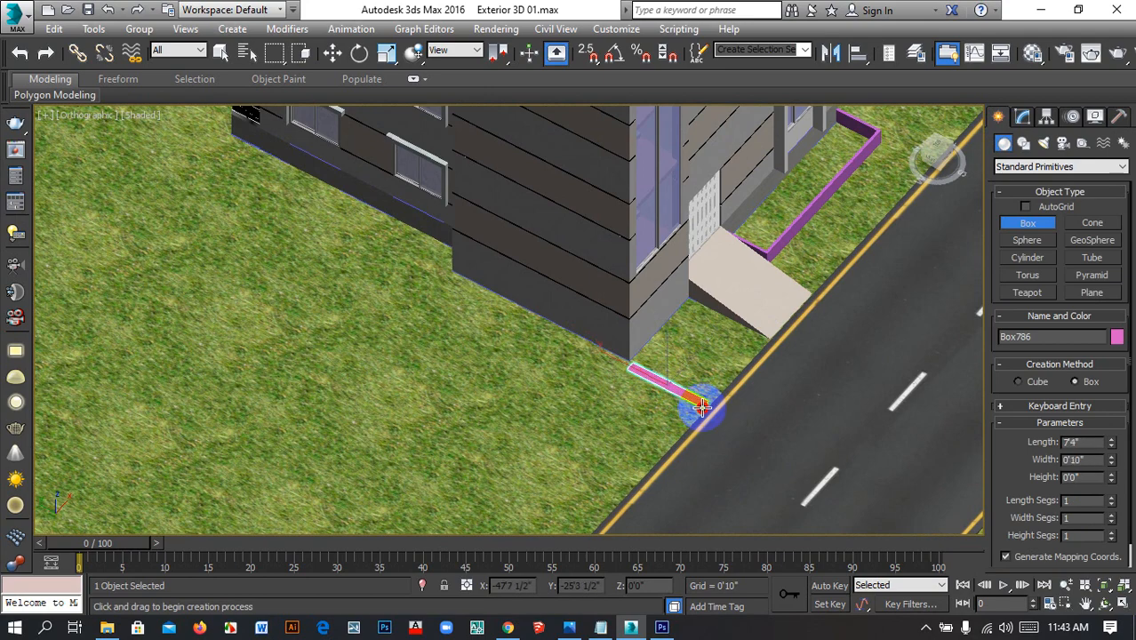
drag(704, 406, 705, 407)
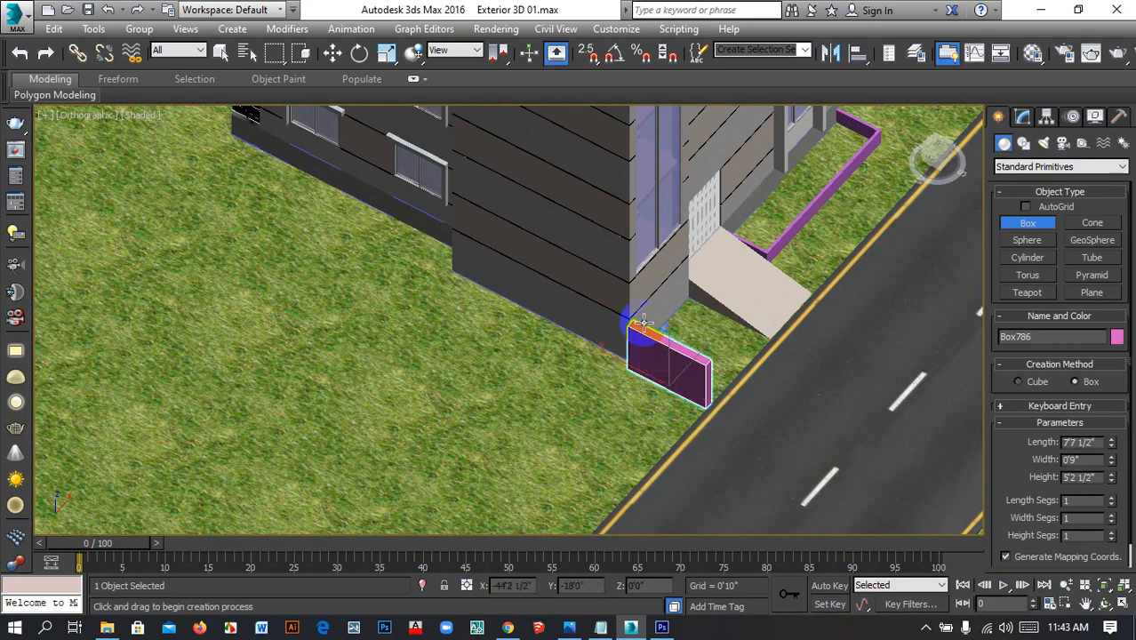
click(850, 304)
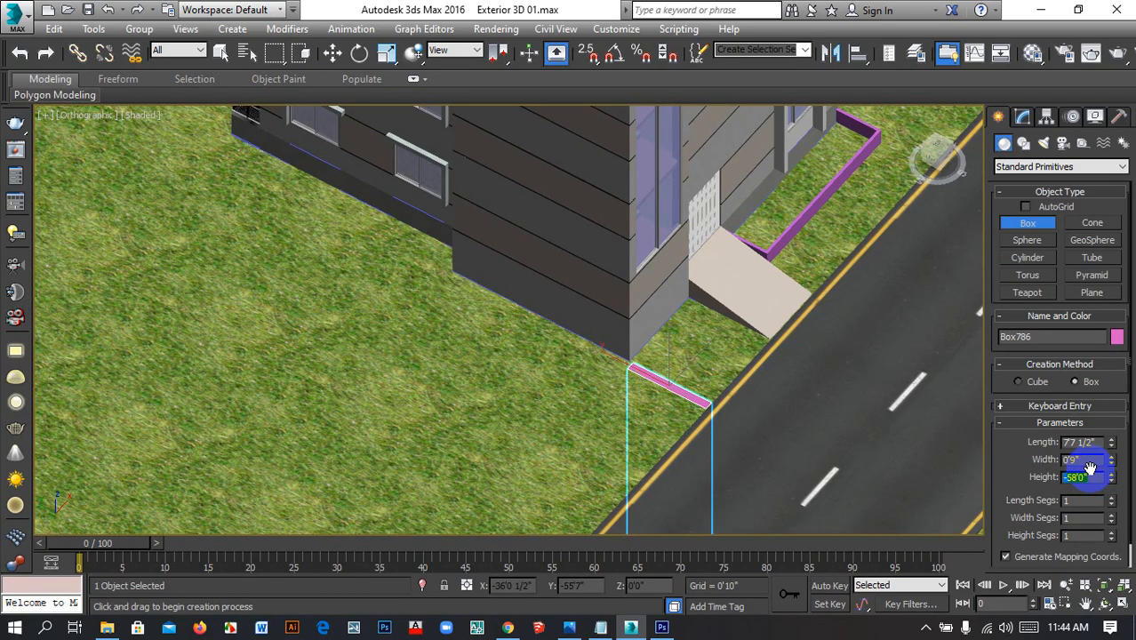
key(Return)
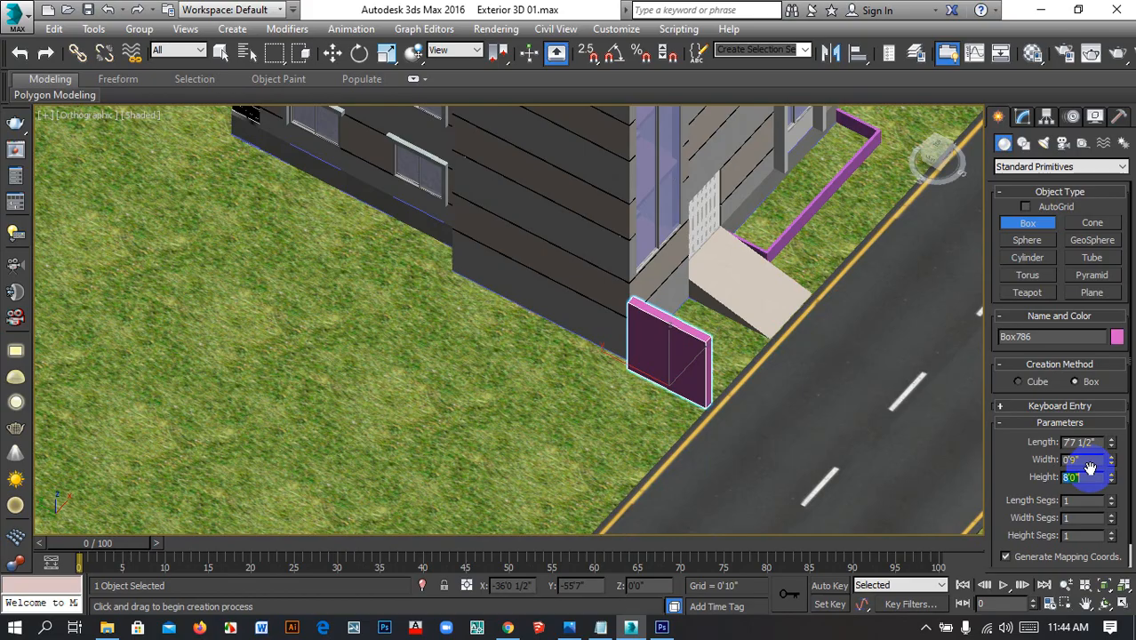
Move the new wall box against the building's front corner, to about X -46'5 1/2" and Y -21'6"
click(333, 53)
scroll(725, 419, down, 4)
alt+middle_drag(739, 430, 752, 317)
scroll(671, 390, up, 3)
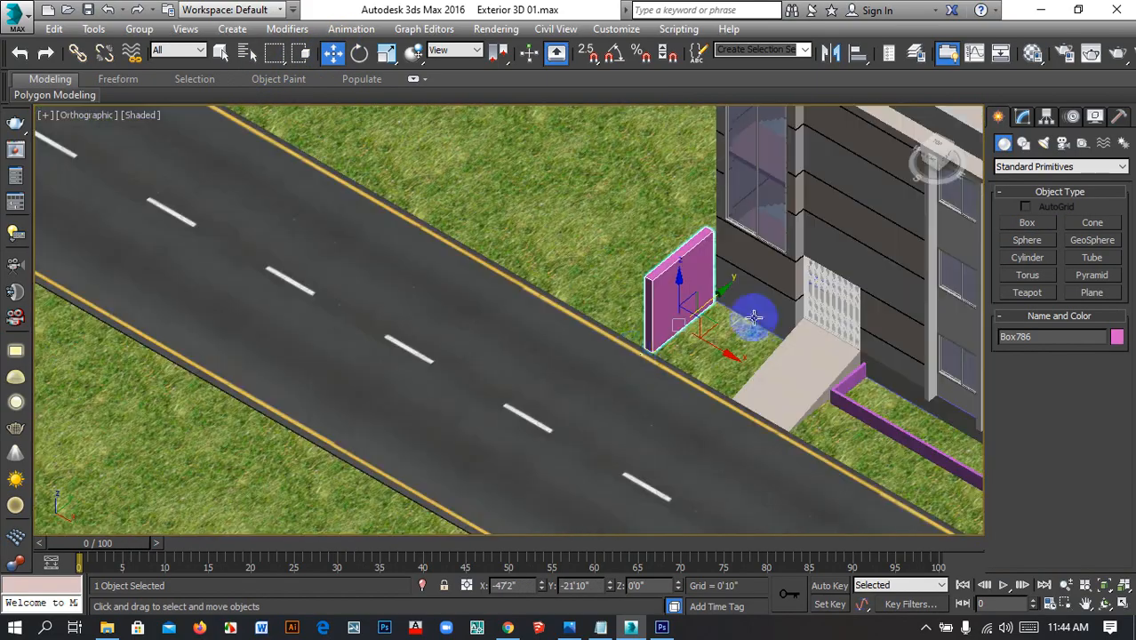
scroll(753, 317, up, 5)
middle_drag(651, 309, 722, 381)
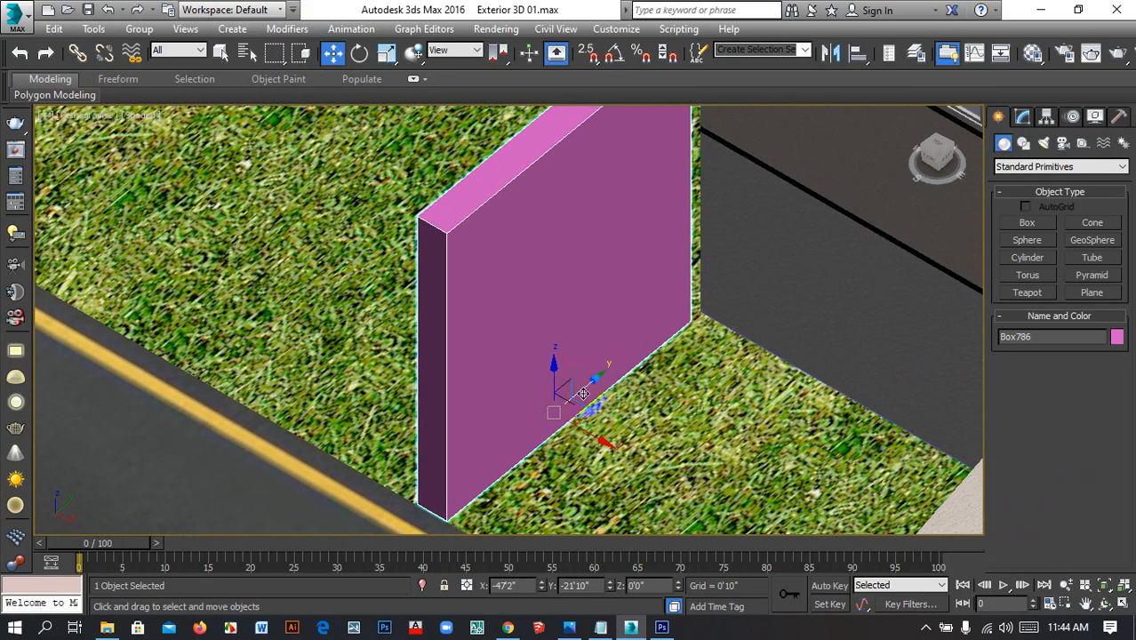
drag(583, 392, 586, 389)
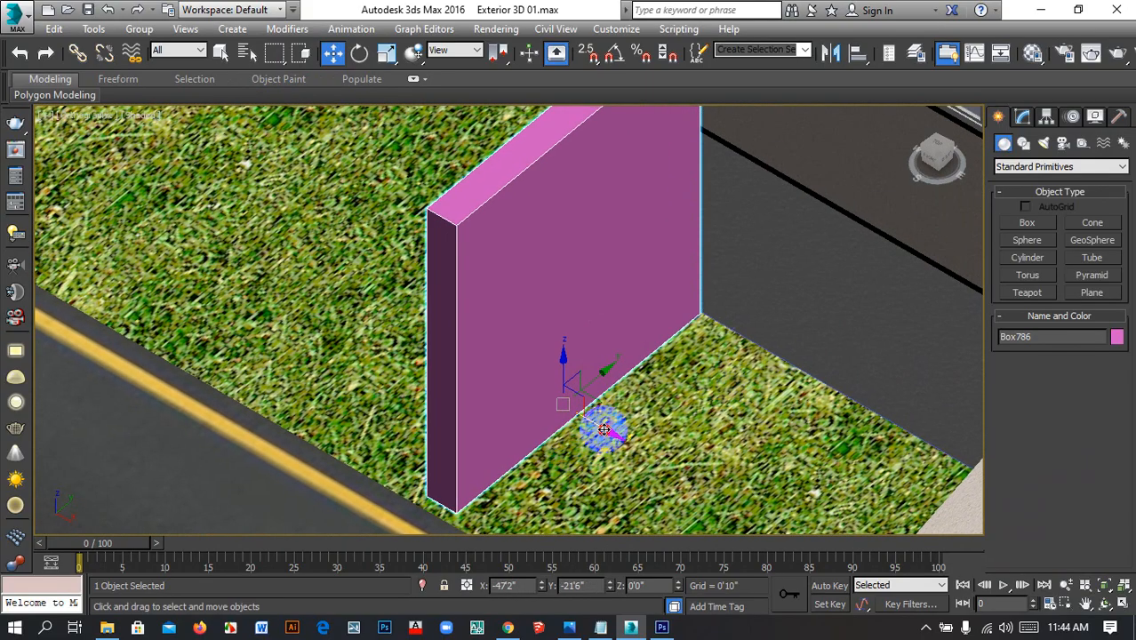
drag(604, 429, 616, 437)
middle_drag(617, 427, 626, 488)
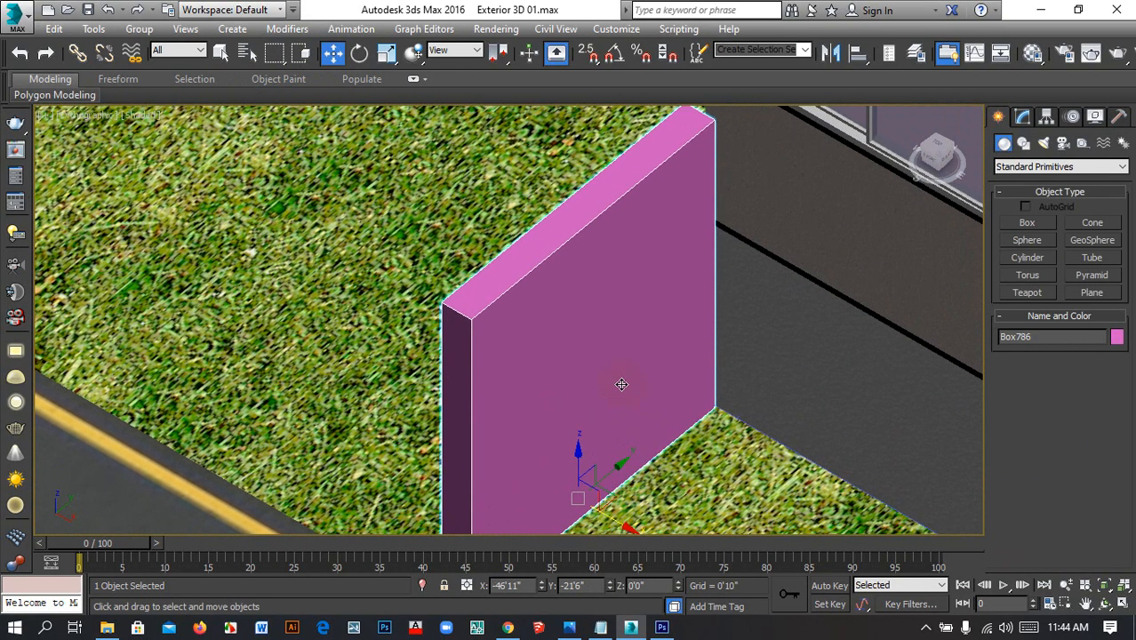
scroll(615, 455, down, 3)
drag(609, 471, 624, 478)
scroll(624, 407, down, 2)
alt+middle_drag(609, 415, 637, 415)
scroll(610, 420, down, 6)
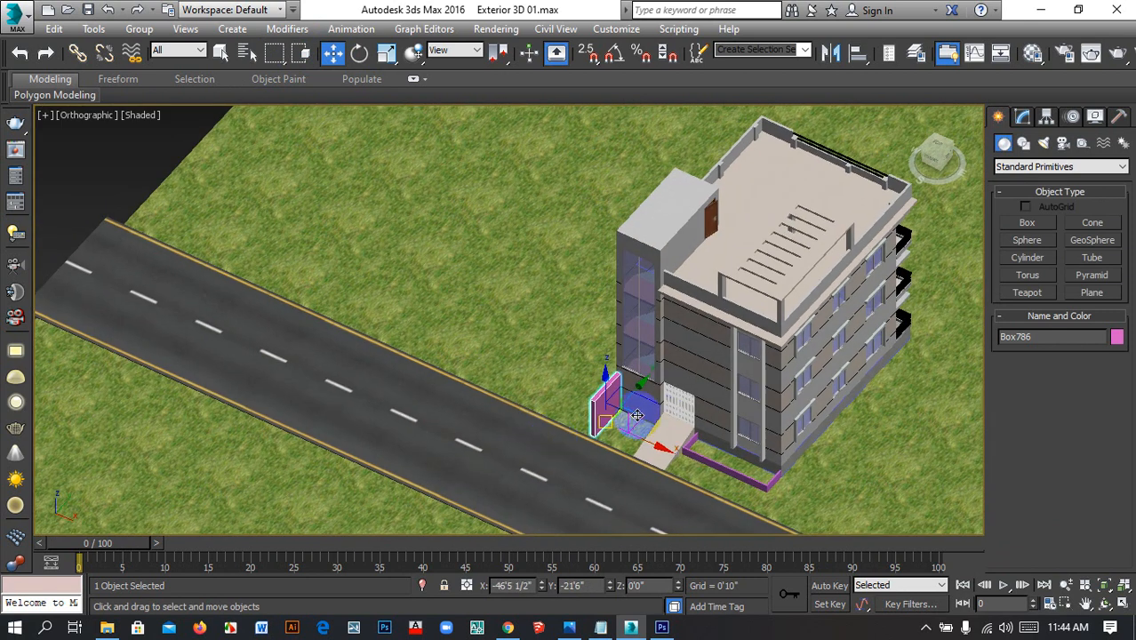
Create a second wall box along the road from the first wall's front corner, about 13'4 1/2" wide and 1'2 1/2" long, with height 8'0"
click(1028, 224)
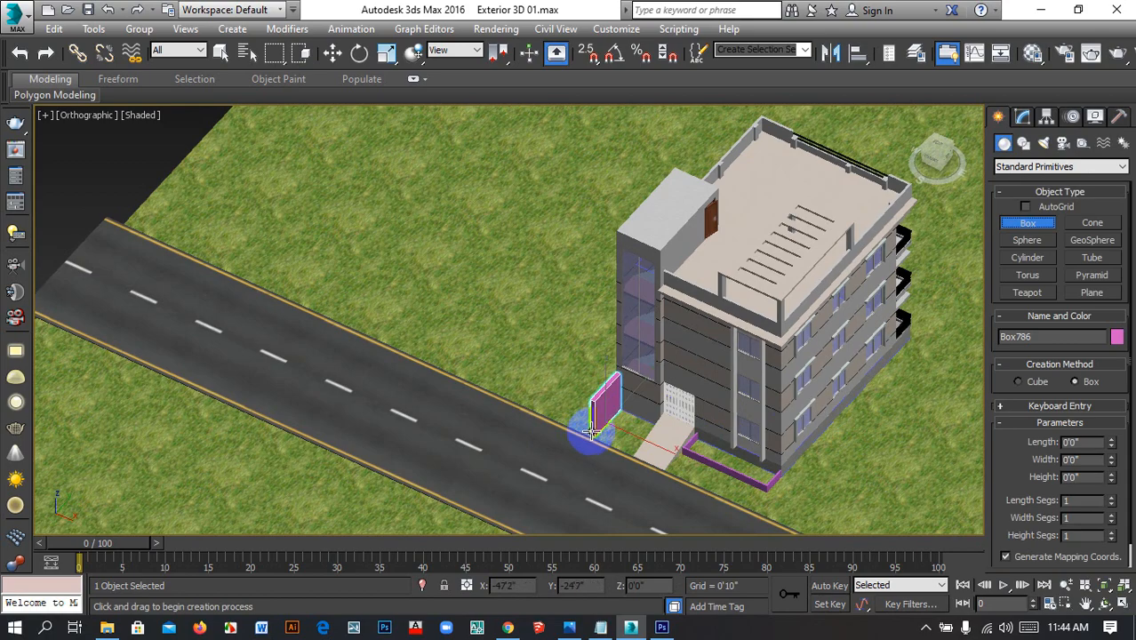
scroll(591, 433, up, 8)
key(s)
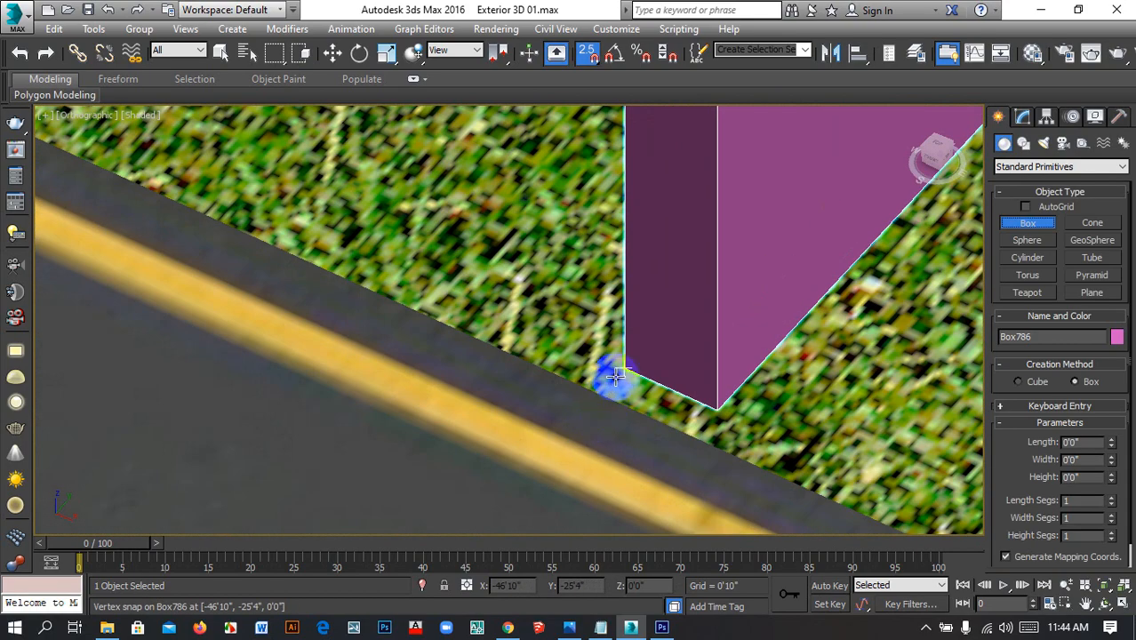
scroll(569, 388, down, 4)
drag(565, 388, 200, 182)
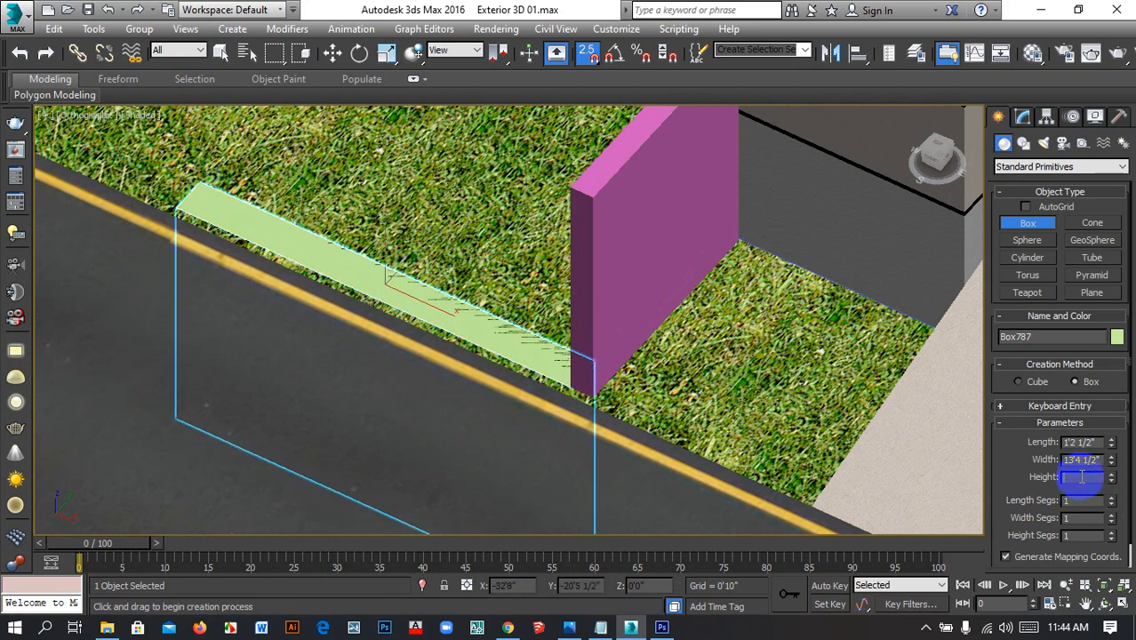
click(1081, 478)
text(8)
key(Return)
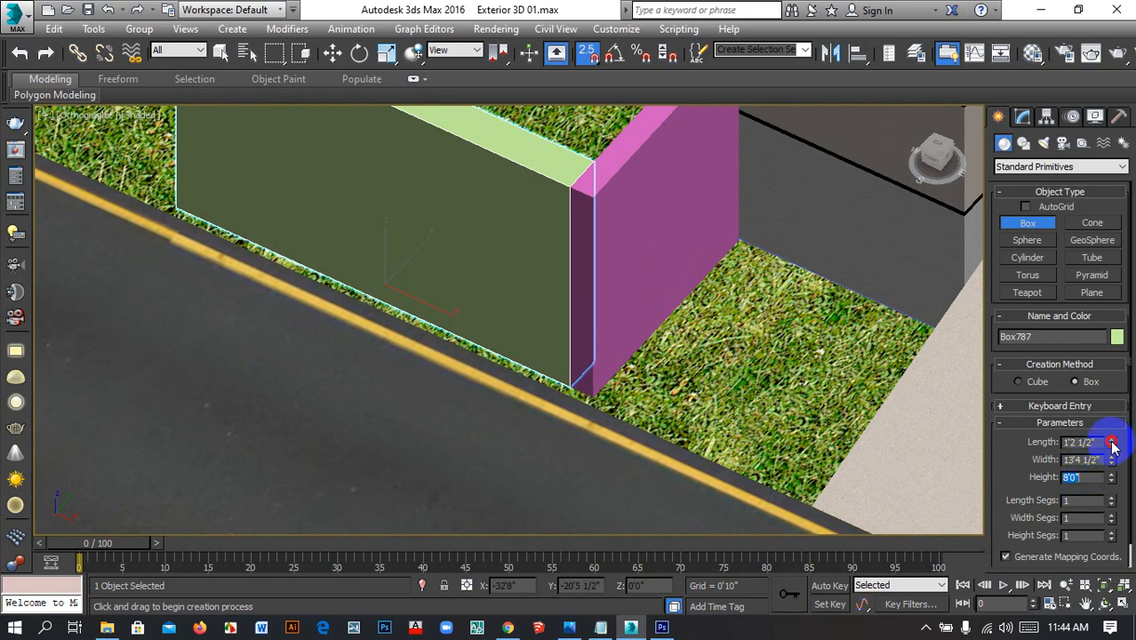
Reduce the thickness of the new roadside wall by setting its length to 0'5"
drag(1111, 442, 1110, 438)
click(1099, 442)
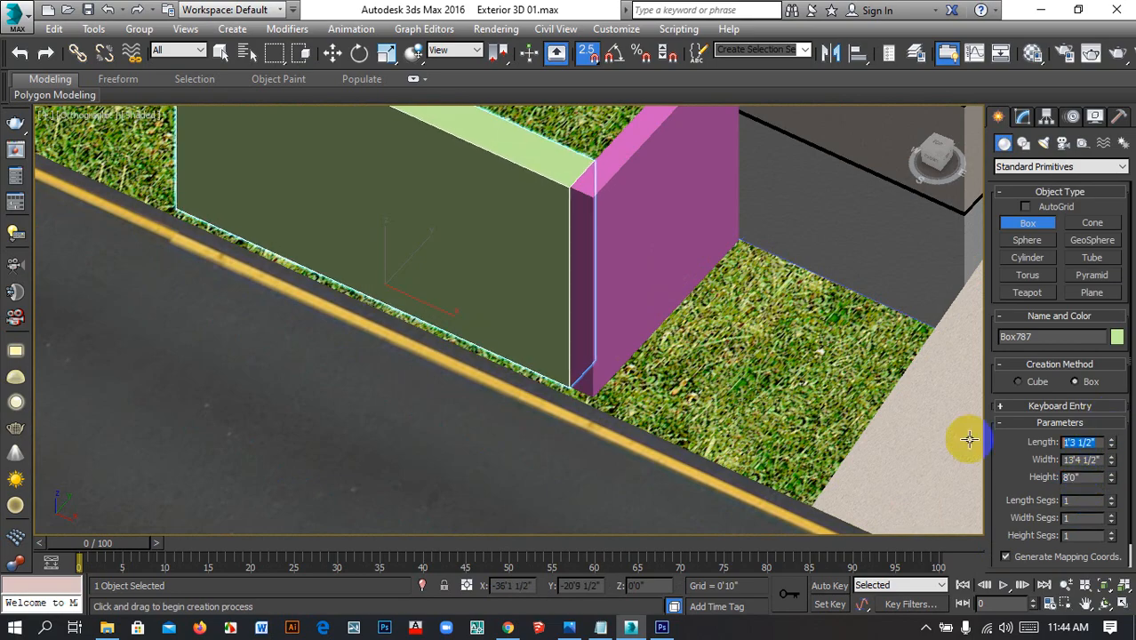
text(5)
key(Return)
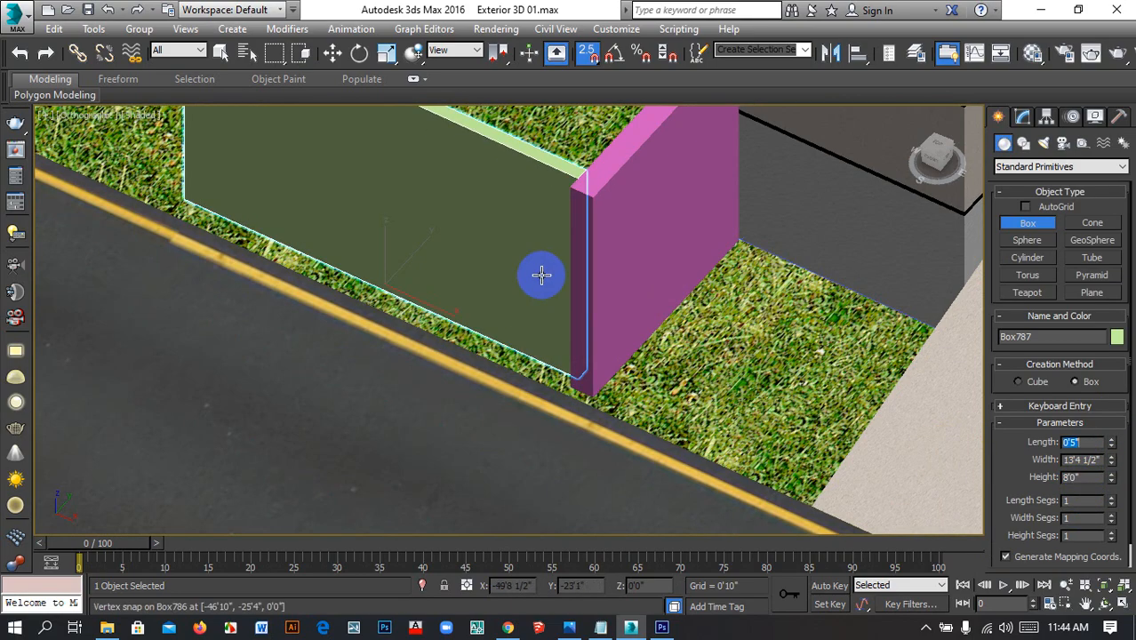
Set the width of the wall between the building corner and the road to 0'5"
click(333, 55)
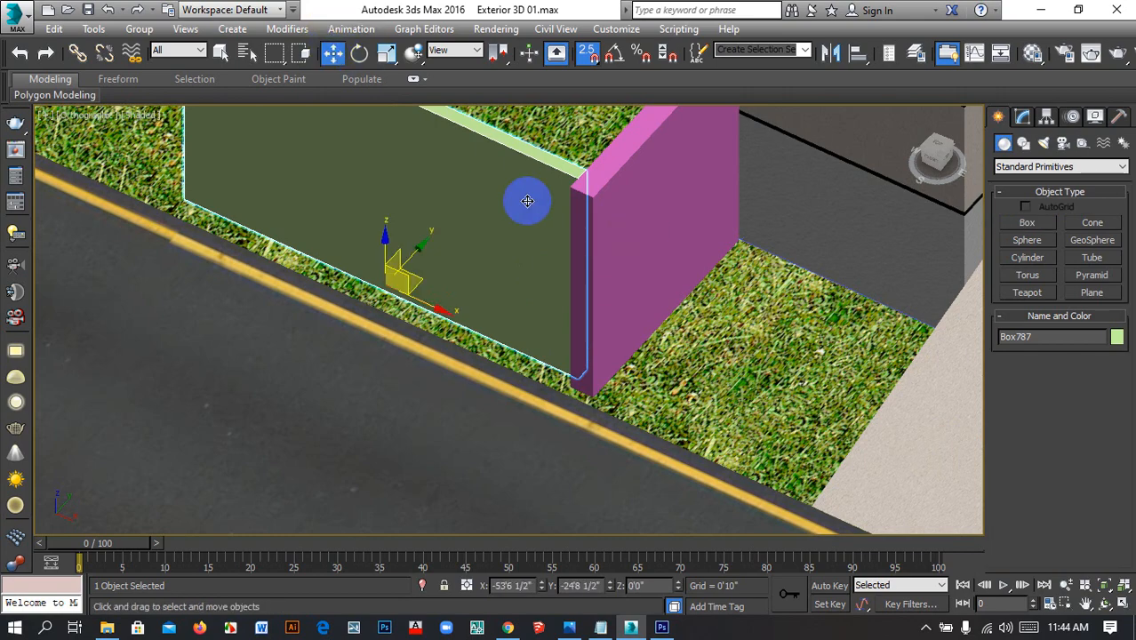
click(585, 189)
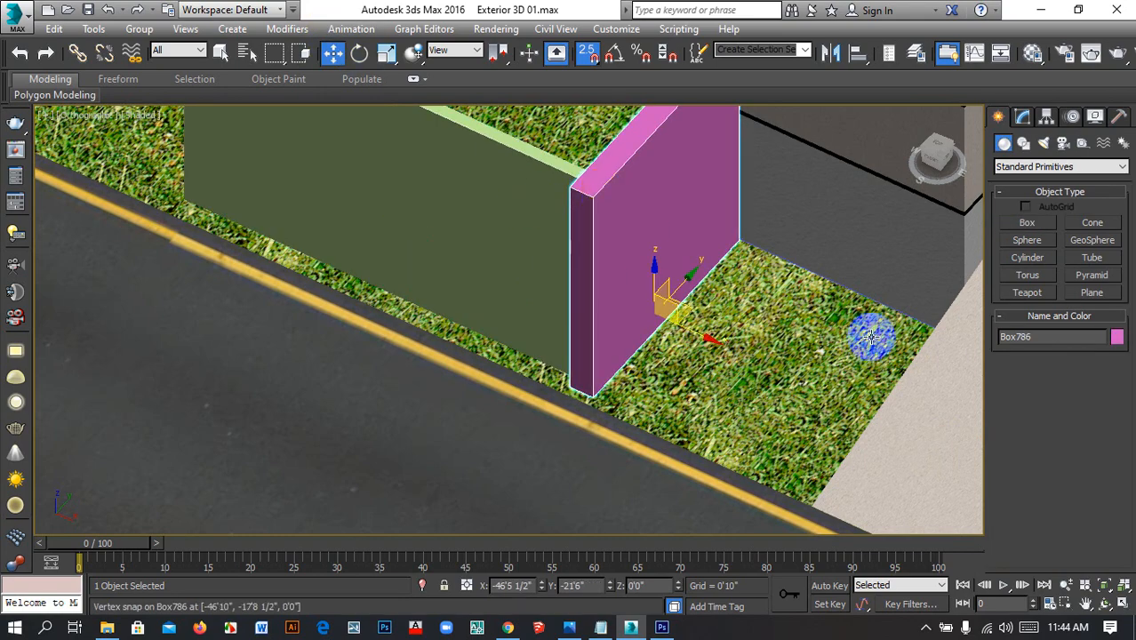
click(1023, 118)
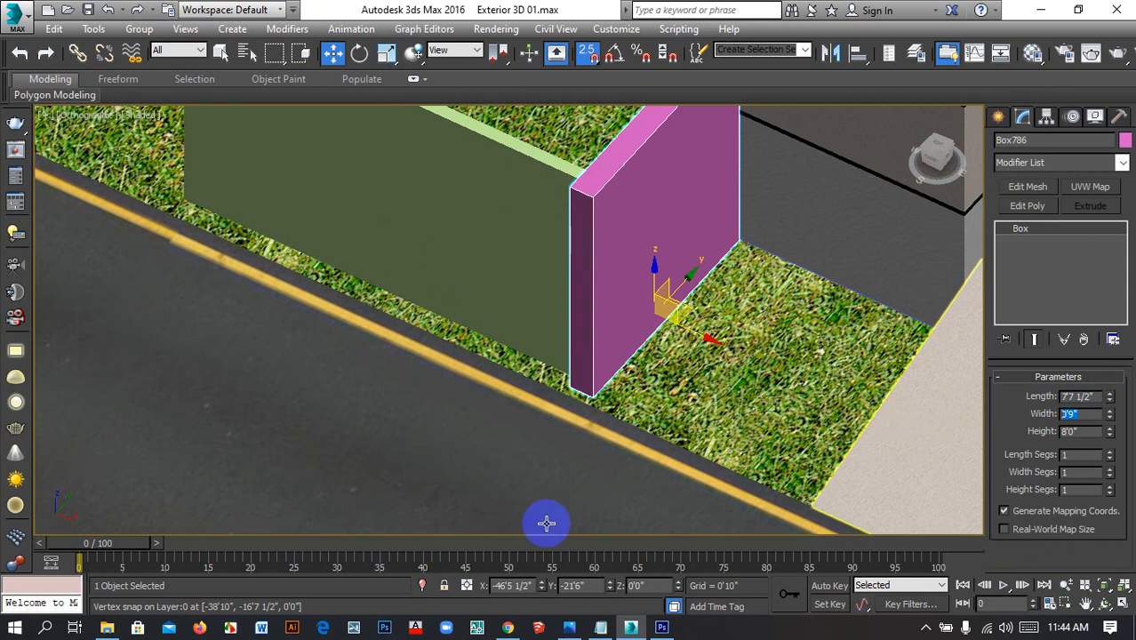
scroll(229, 379, down, 4)
middle_drag(230, 379, 378, 452)
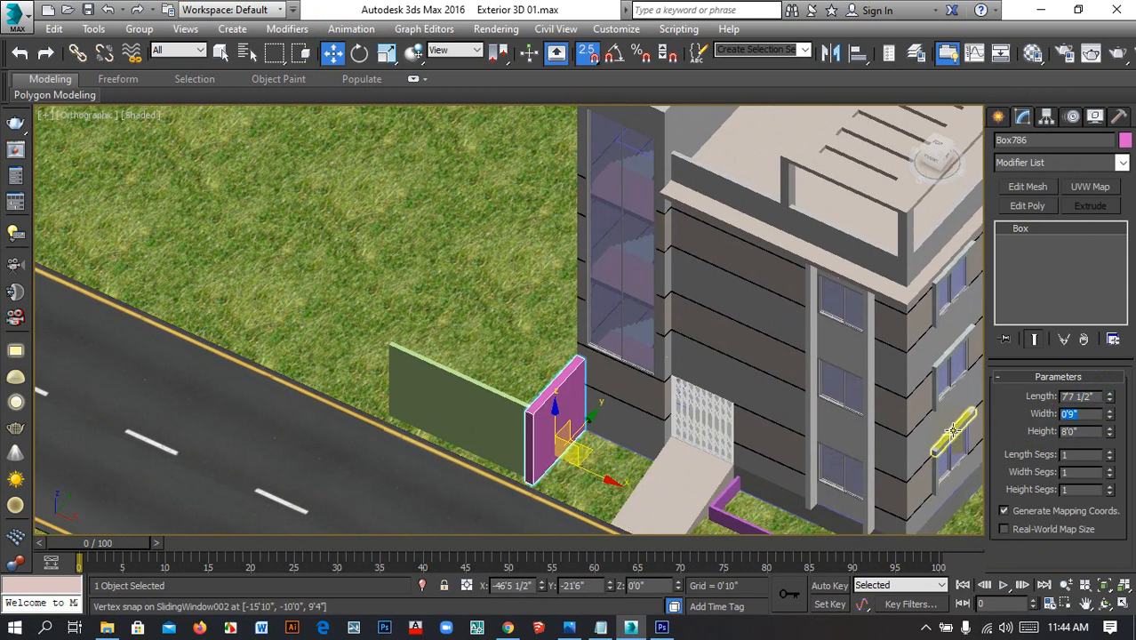
key(Return)
scroll(500, 457, up, 3)
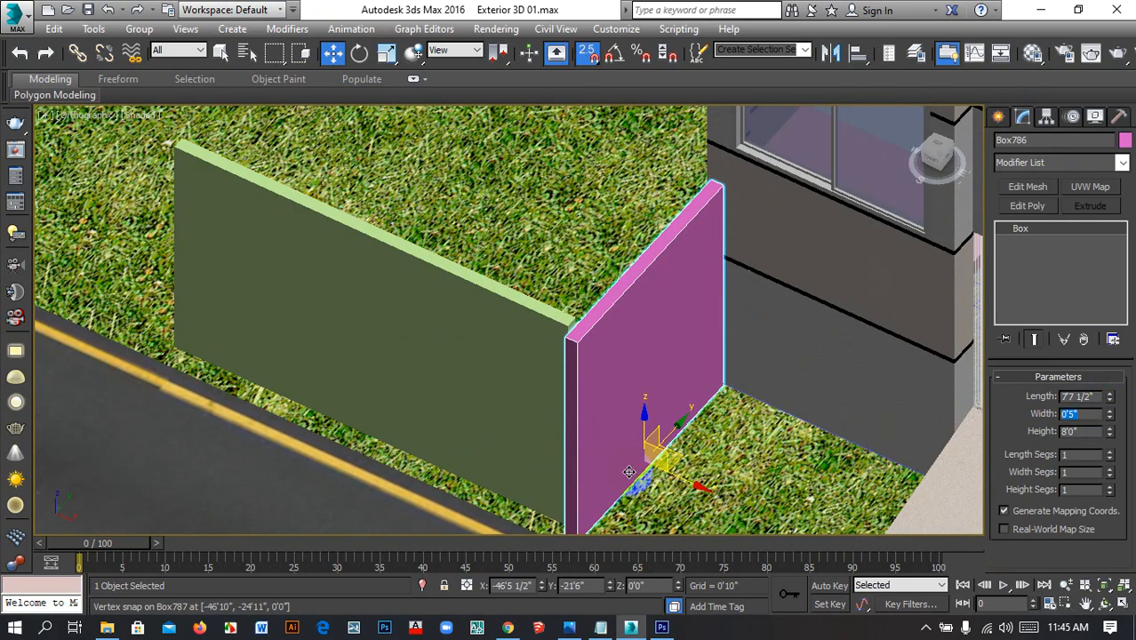
Move the roadside wall along Y towards the road, to about Y -25'0 1/2"
scroll(520, 309, up, 3)
click(637, 368)
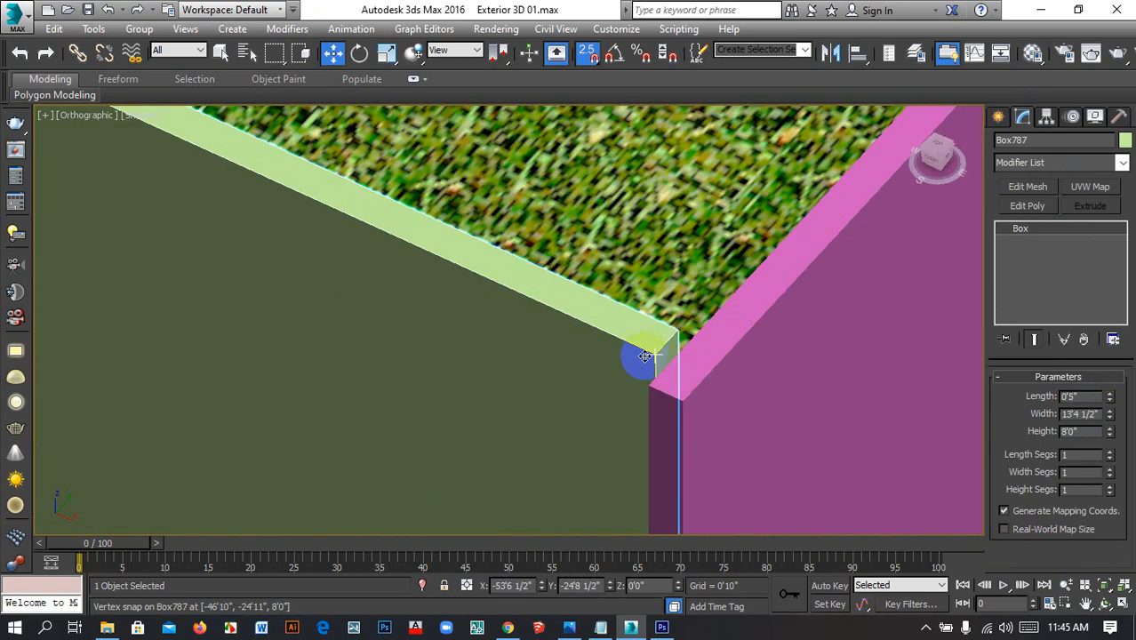
scroll(654, 405, down, 5)
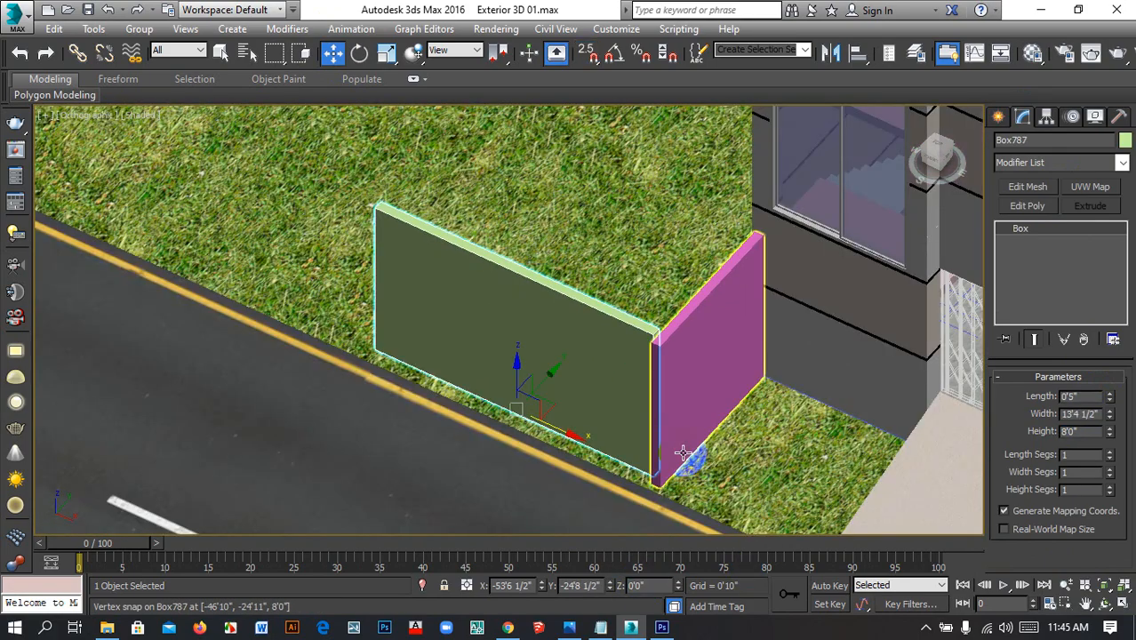
middle_drag(683, 457, 692, 404)
scroll(538, 347, up, 2)
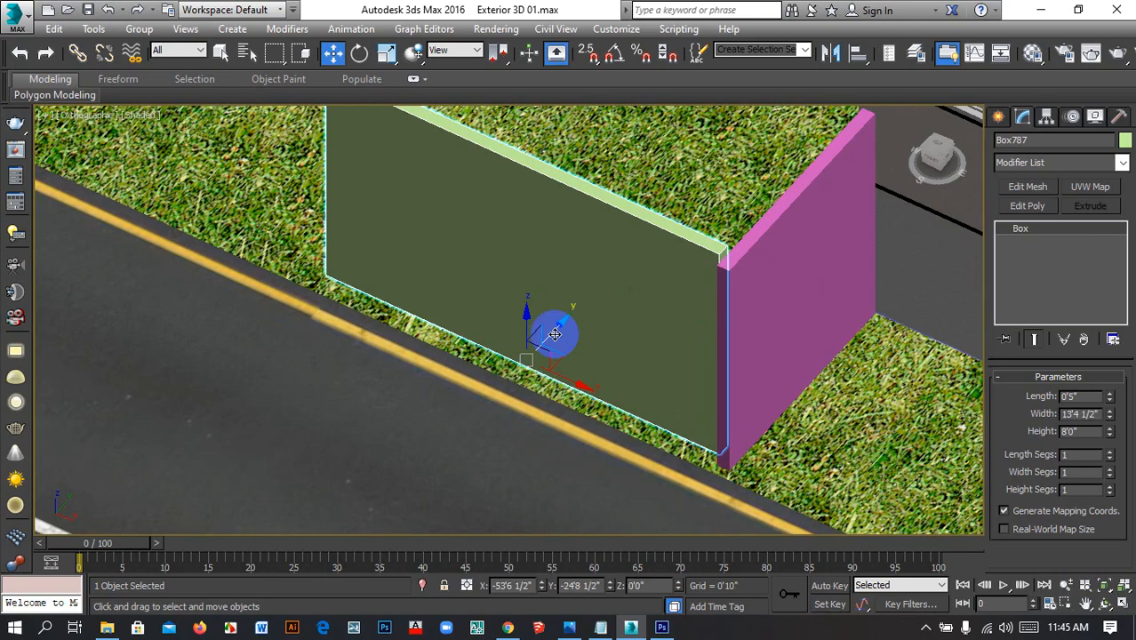
drag(554, 333, 550, 342)
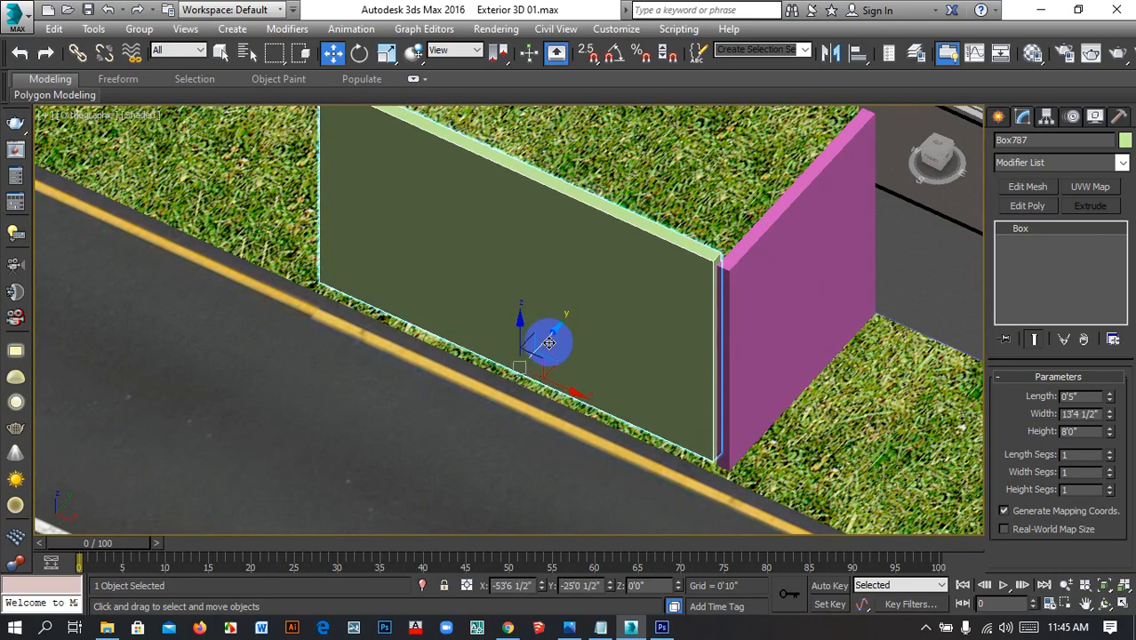
In the top wireframe view, snap the roadside wall's end corner onto the front outer corner of the perpendicular wall
click(755, 321)
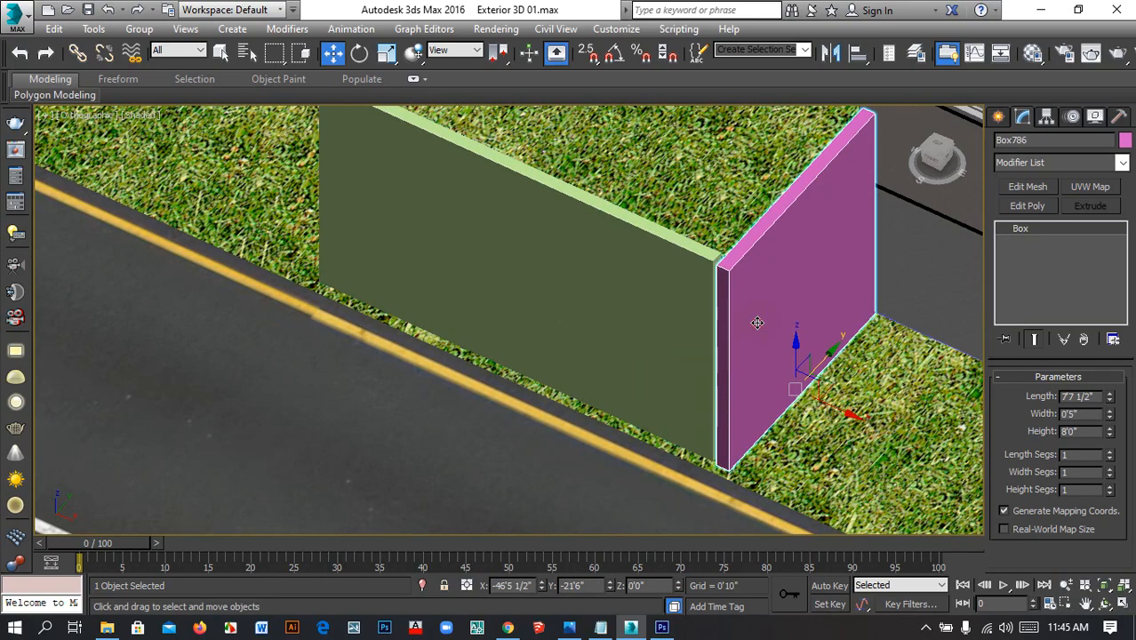
key(t)
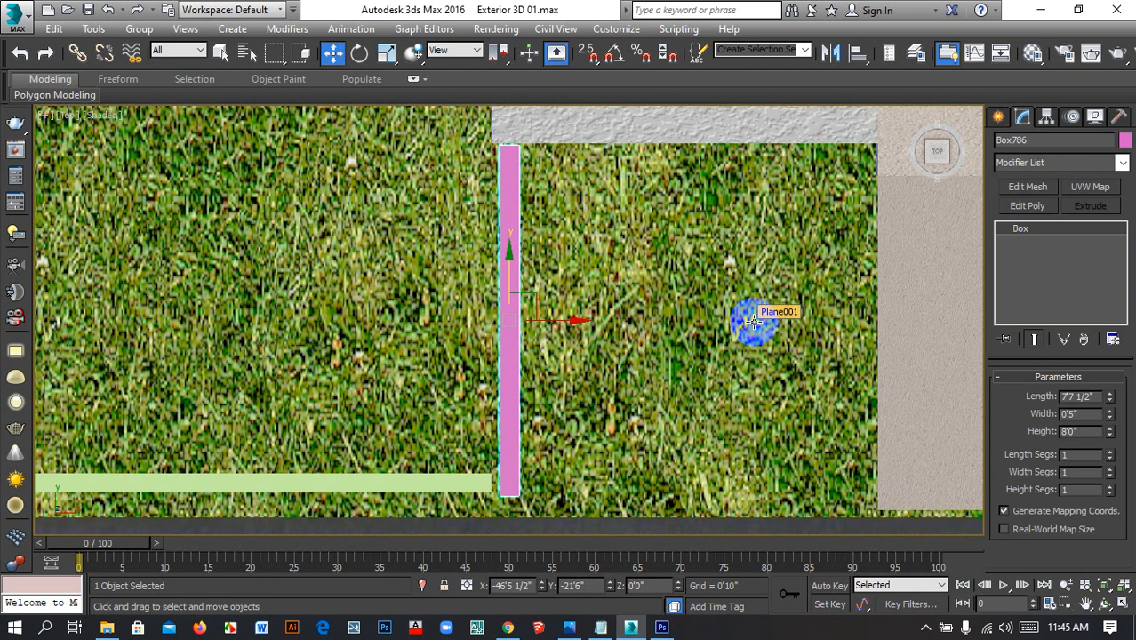
key(F3)
middle_drag(753, 322, 909, 249)
scroll(645, 395, up, 5)
click(571, 345)
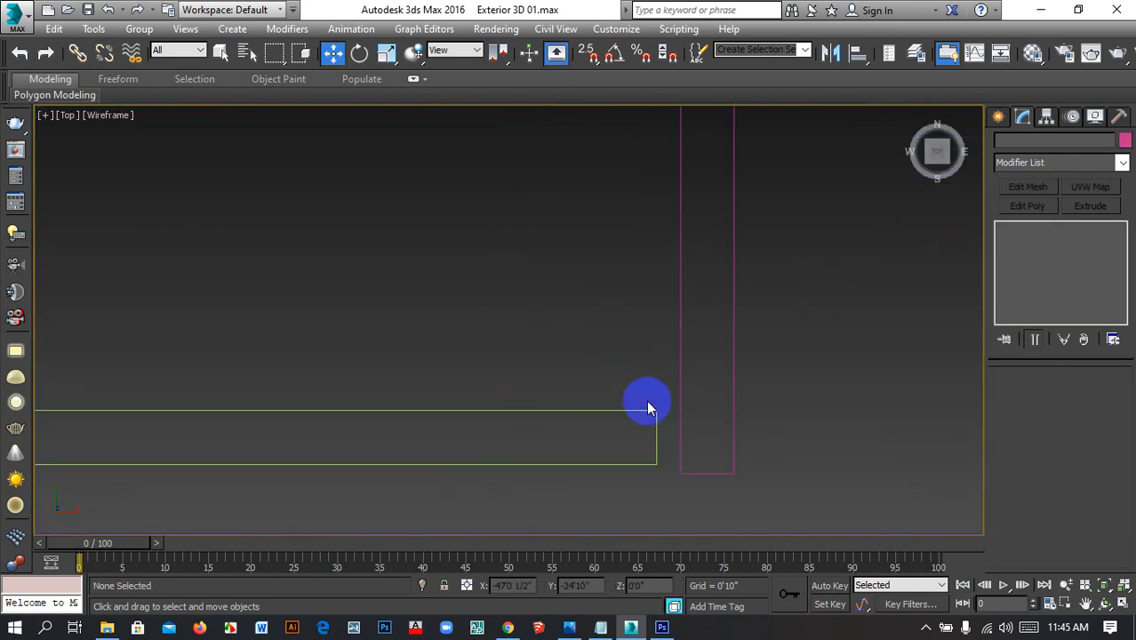
middle_drag(647, 404, 651, 331)
click(647, 392)
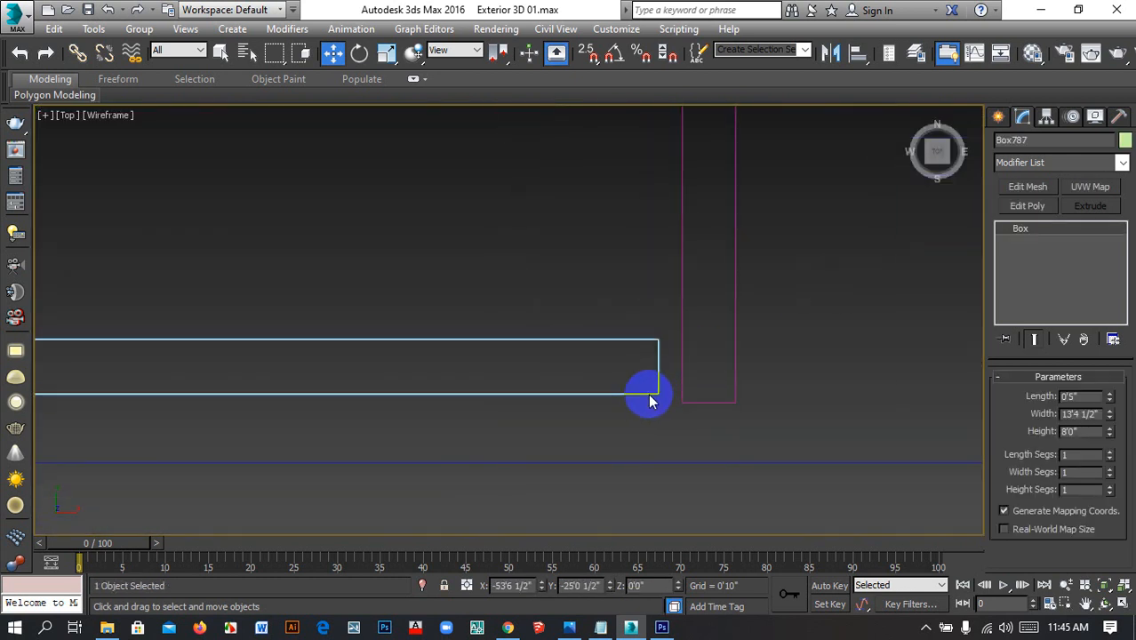
key(s)
drag(655, 392, 681, 400)
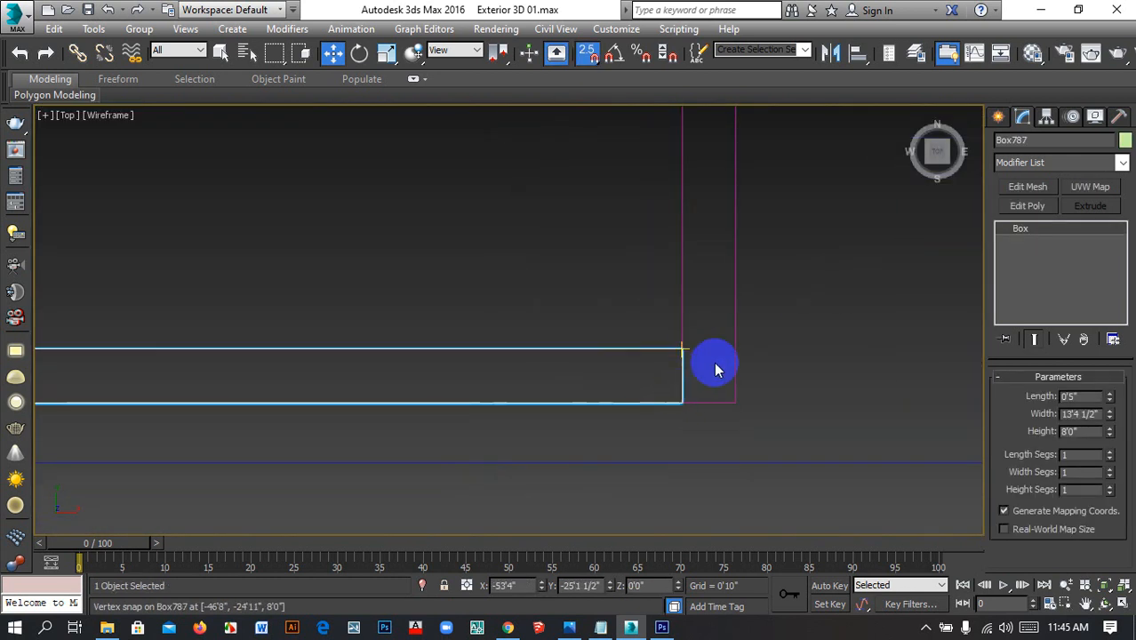
Lengthen the roadside wall by setting its width to about 44'10"
scroll(672, 535, down, 4)
middle_drag(675, 347, 664, 455)
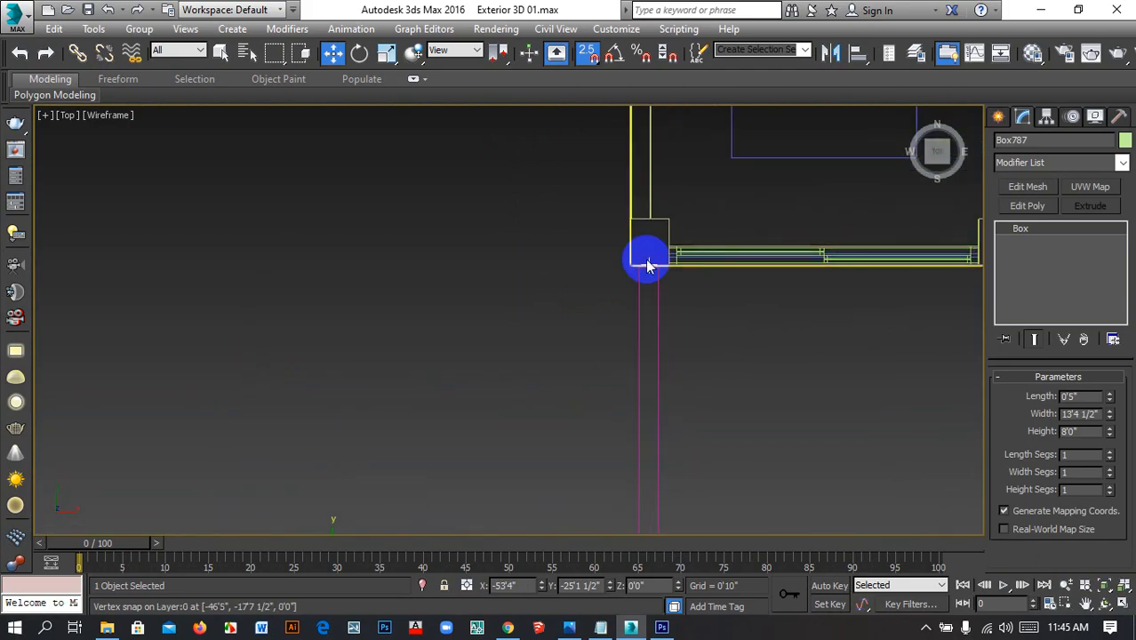
scroll(647, 263, up, 3)
scroll(653, 302, down, 8)
middle_drag(605, 388, 712, 379)
scroll(617, 373, up, 6)
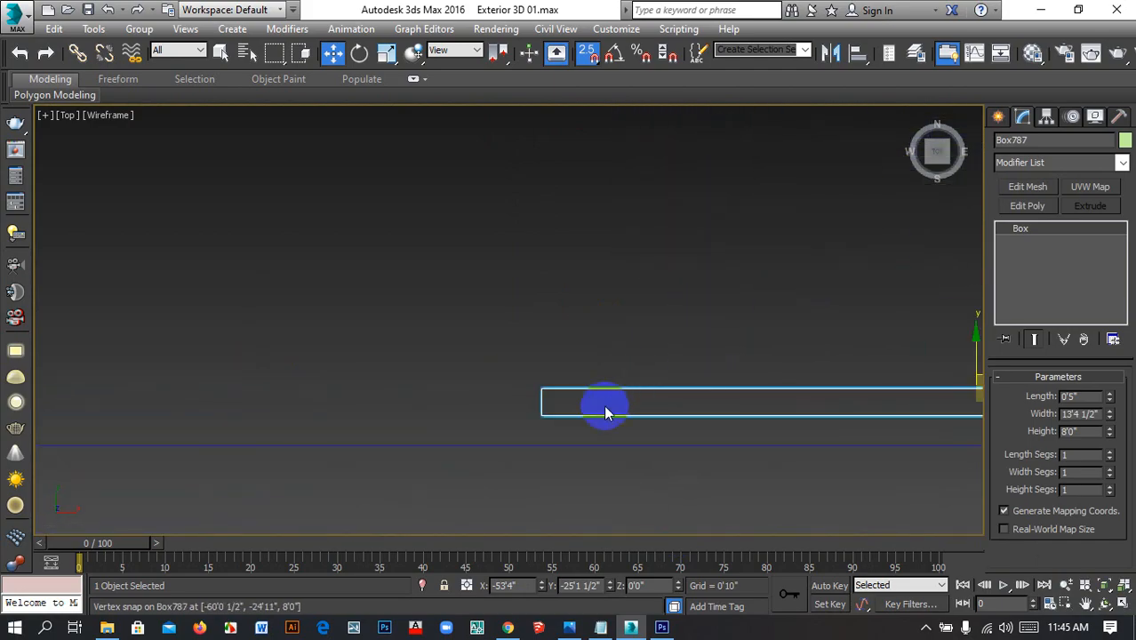
scroll(569, 397, down, 3)
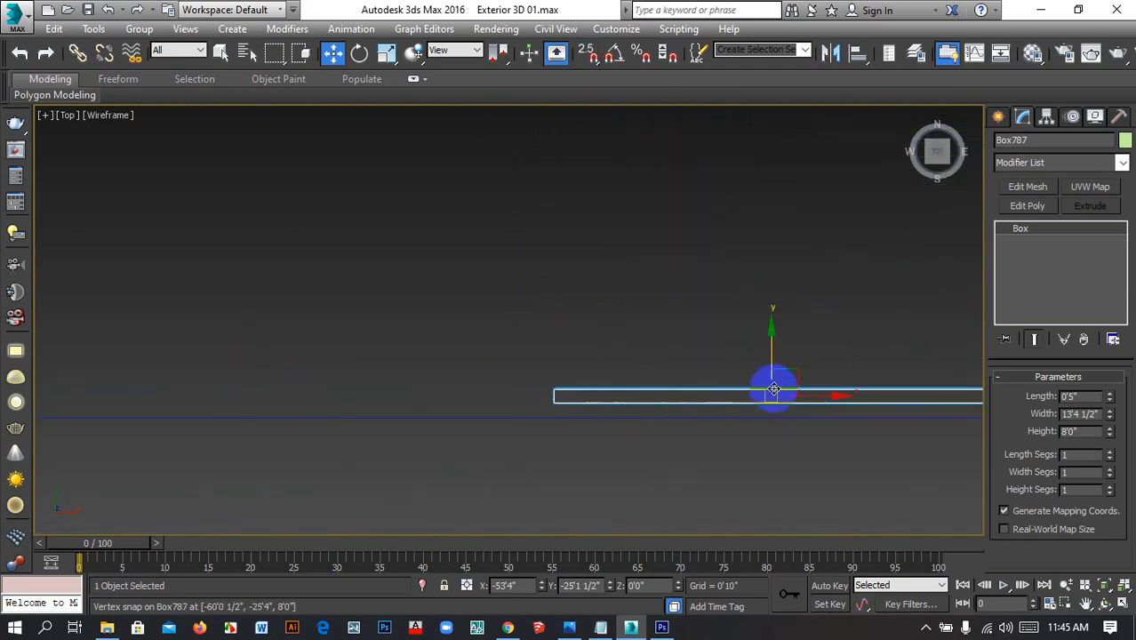
scroll(601, 359, down, 4)
middle_drag(602, 360, 755, 371)
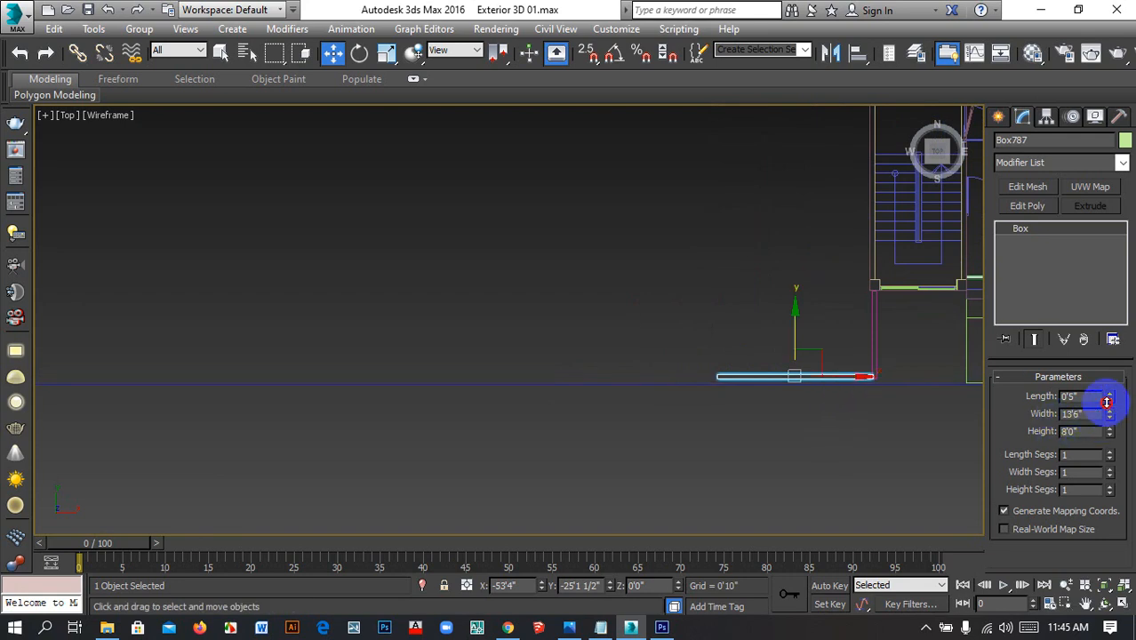
drag(1107, 403, 1069, 285)
drag(1053, 214, 1050, 209)
Move the lengthened roadside wall along X to about -69'6", so it ends just short of the perpendicular wall
middle_drag(728, 408, 583, 368)
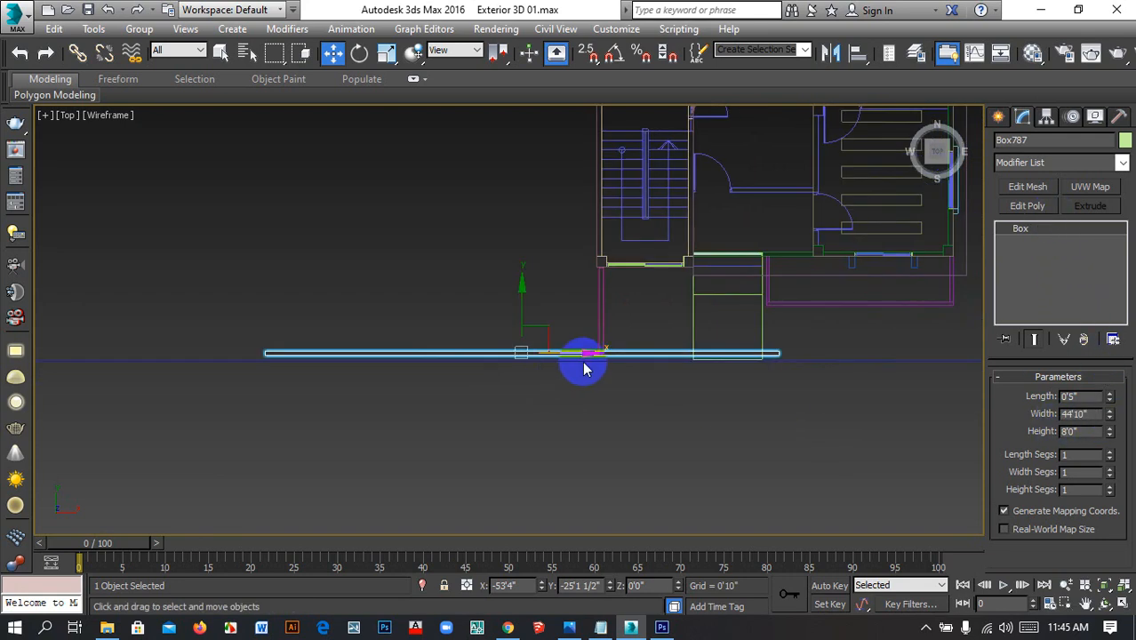
scroll(582, 366, up, 3)
drag(495, 342, 122, 335)
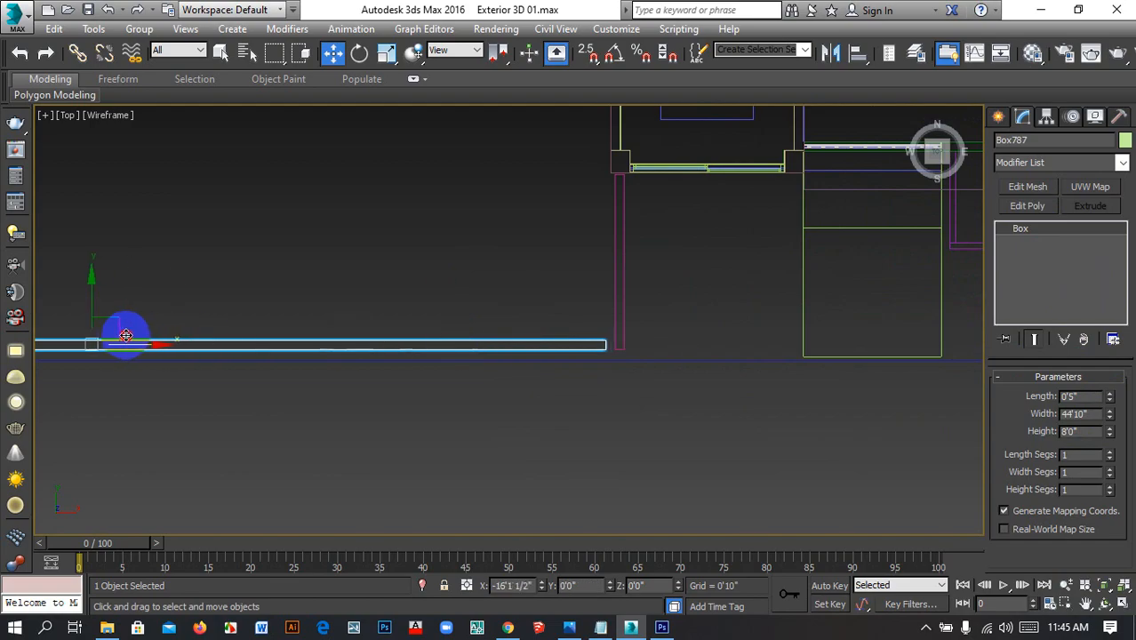
Snap the lengthened wall's end corner flush against the perpendicular wall's front outer corner and clear the selection
scroll(546, 126, up, 3)
middle_drag(667, 518, 651, 203)
scroll(662, 365, up, 3)
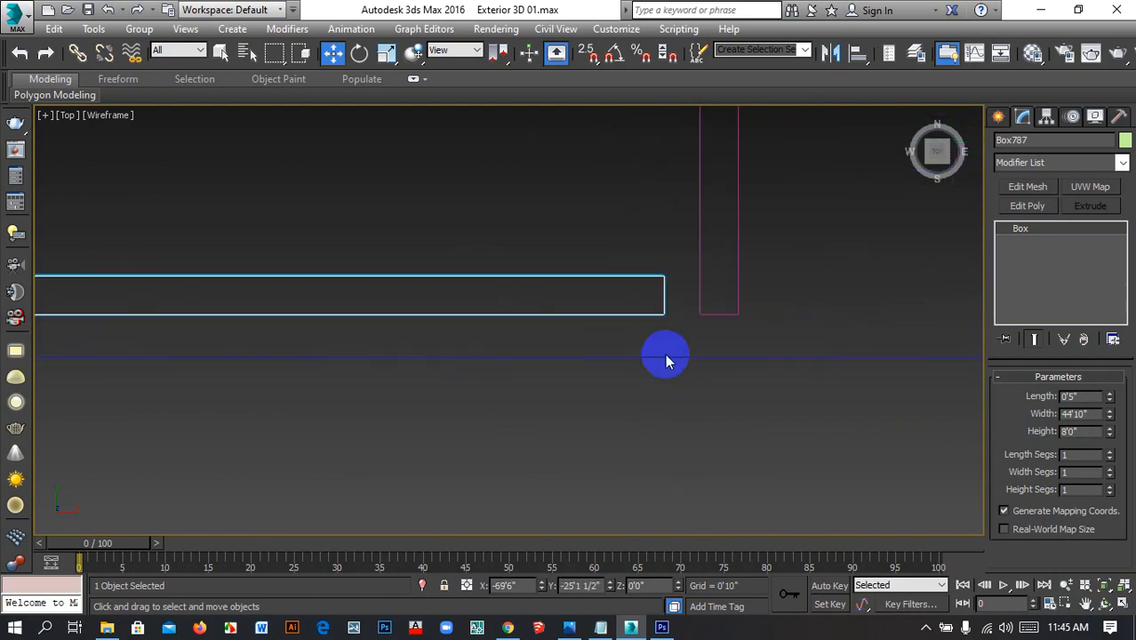
key(s)
drag(656, 313, 690, 324)
scroll(707, 347, down, 3)
click(667, 380)
scroll(662, 377, down, 1)
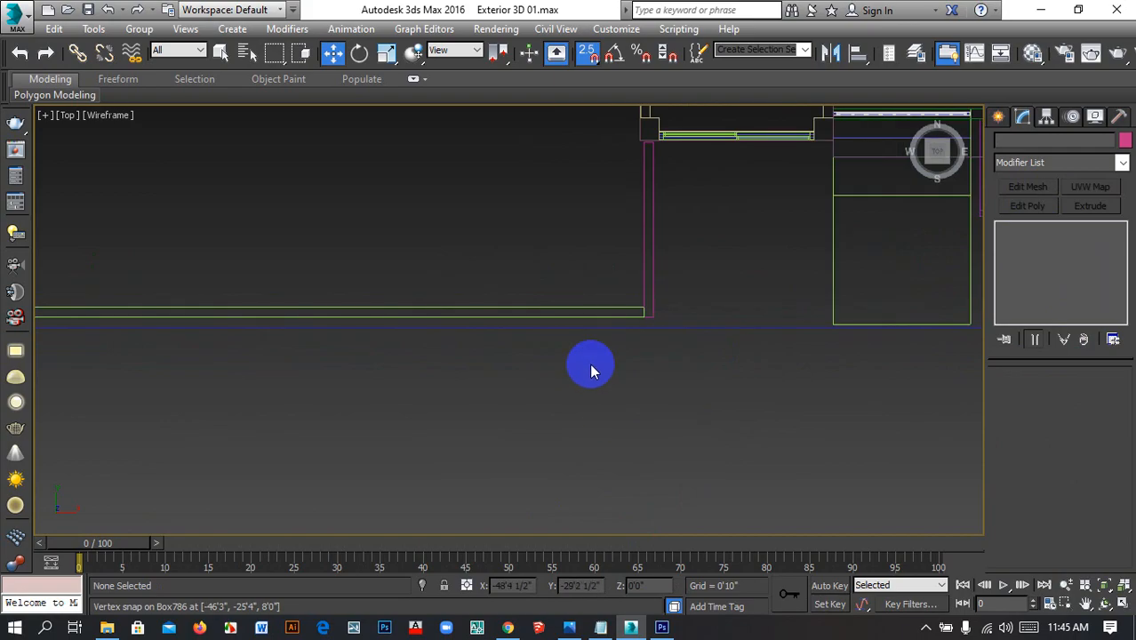
click(594, 312)
click(643, 387)
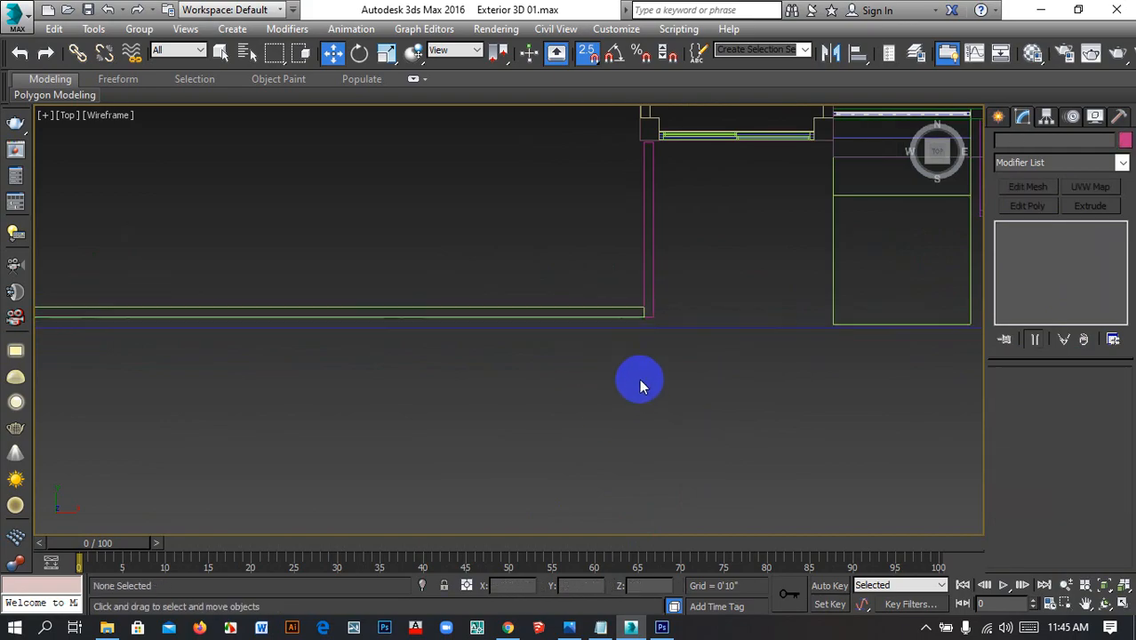
Examine the building's front and the open side beyond the planter in plan and in a tilted shaded view
middle_drag(642, 381, 366, 413)
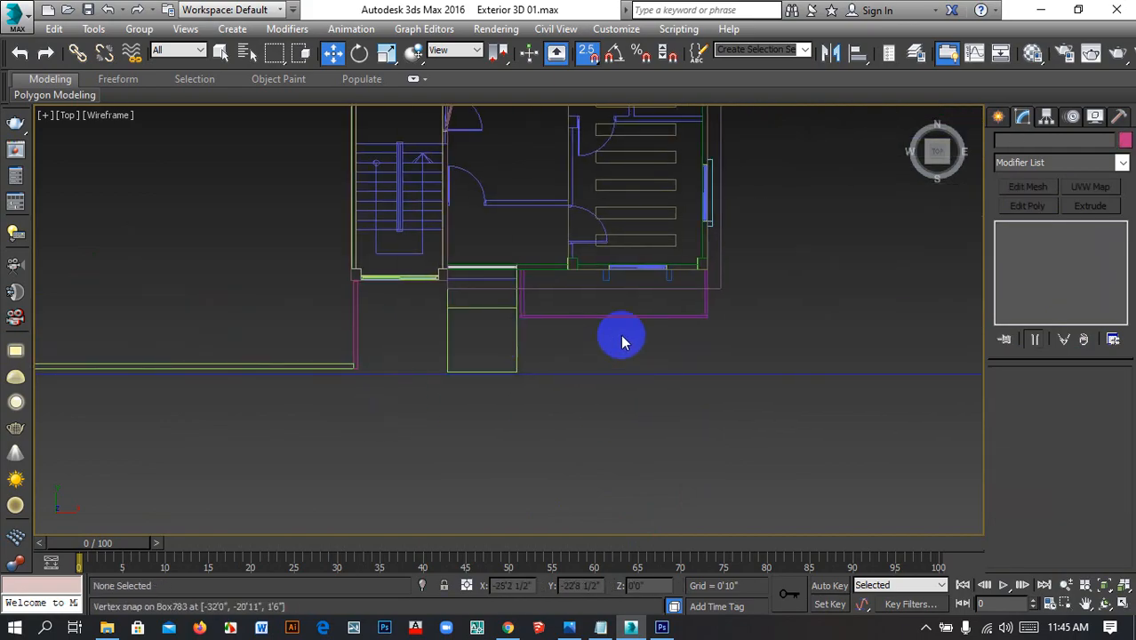
scroll(710, 332, up, 2)
middle_drag(710, 333, 709, 437)
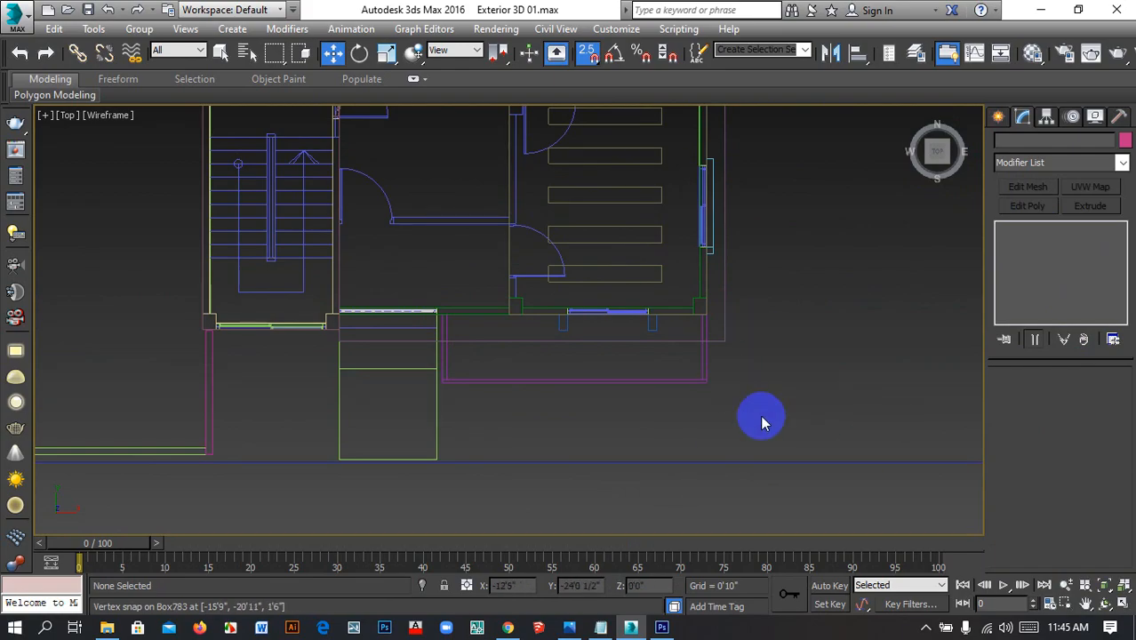
key(F3)
scroll(537, 386, down, 3)
alt+middle_drag(527, 499, 658, 422)
scroll(622, 422, down, 5)
scroll(418, 381, up, 5)
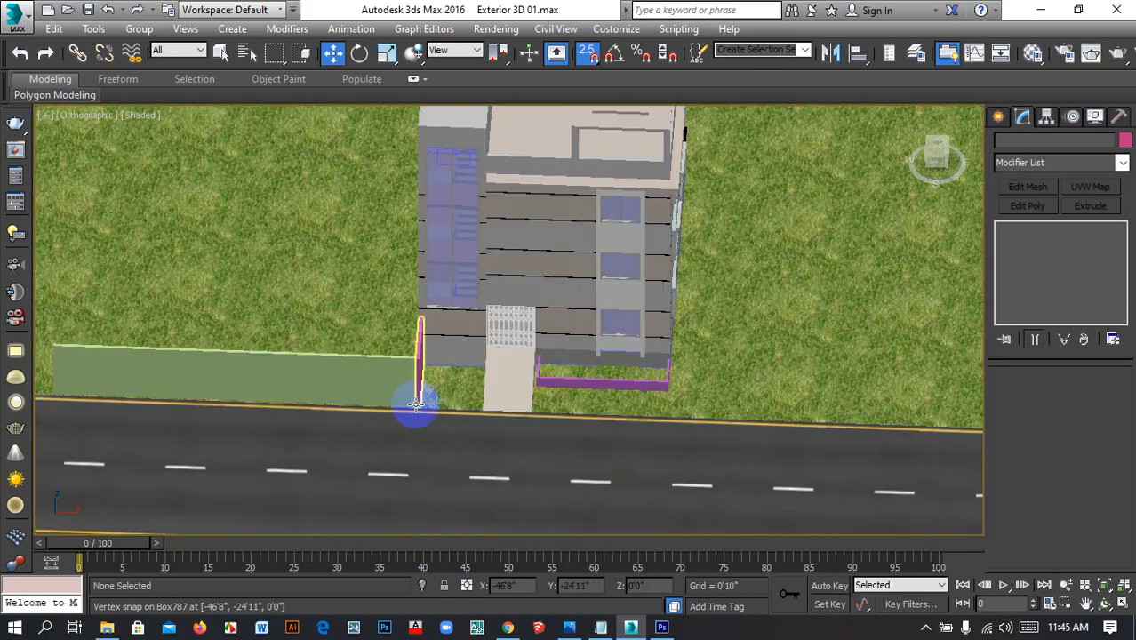
Group the perpendicular wall and the long roadside wall beside the building under the default group name
scroll(414, 382, up, 3)
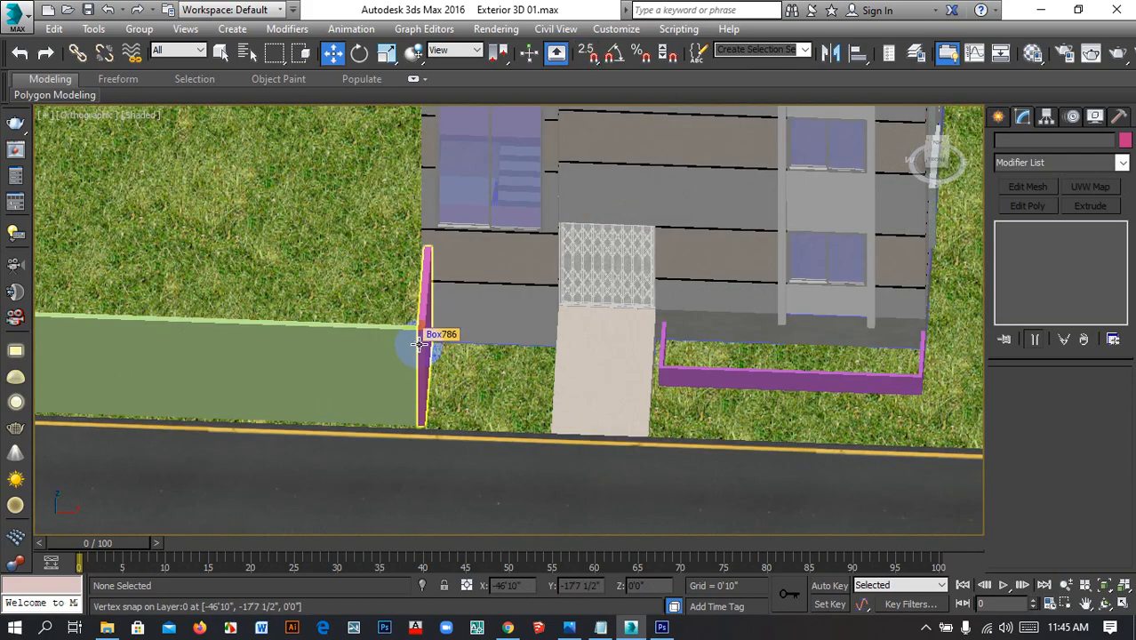
scroll(420, 344, up, 3)
click(421, 348)
ctrl+click(373, 352)
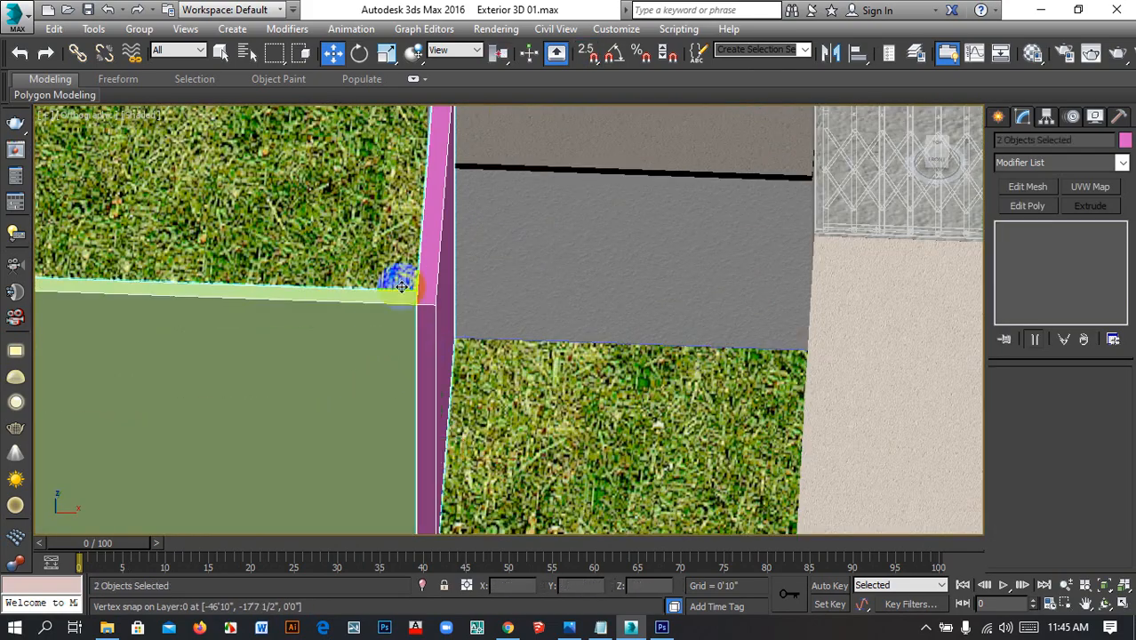
scroll(406, 280, down, 5)
middle_drag(539, 409, 612, 457)
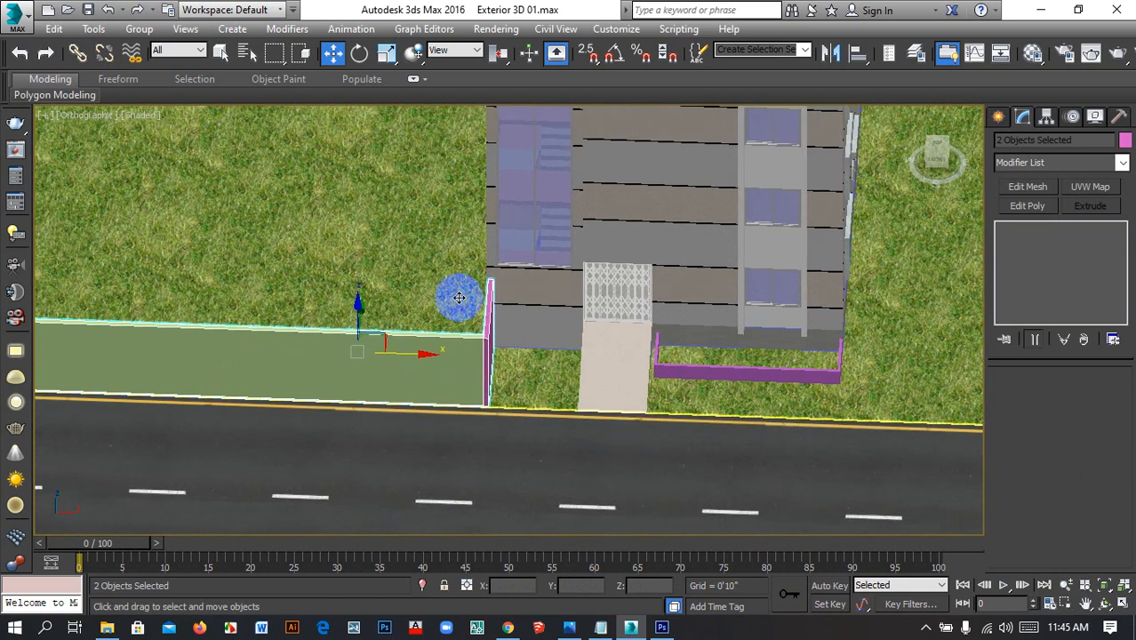
click(134, 29)
click(162, 50)
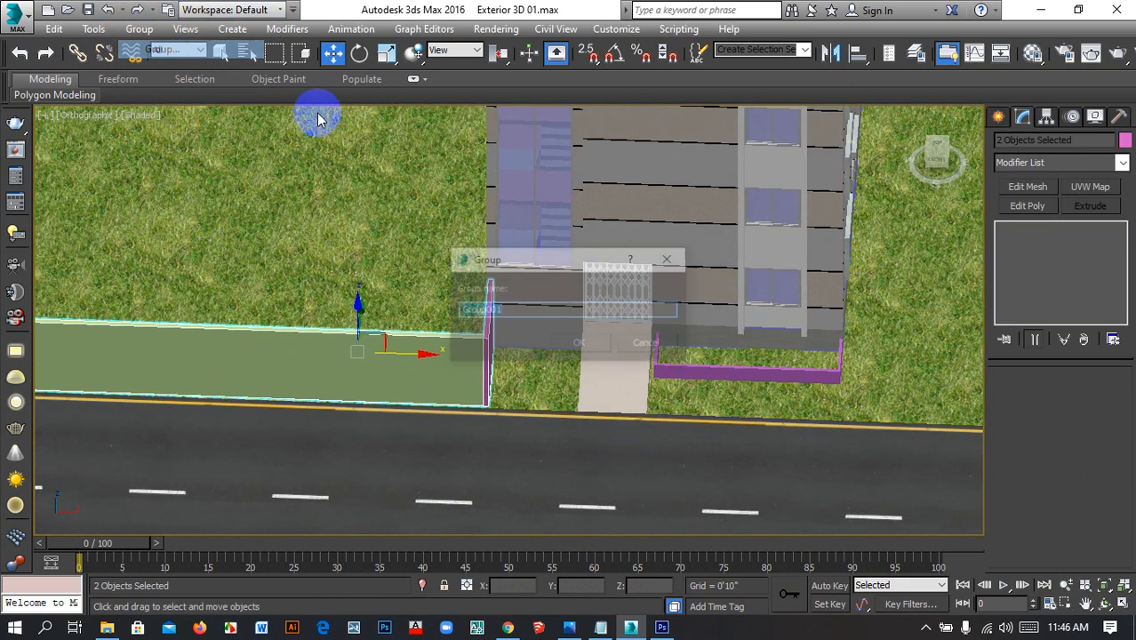
click(596, 349)
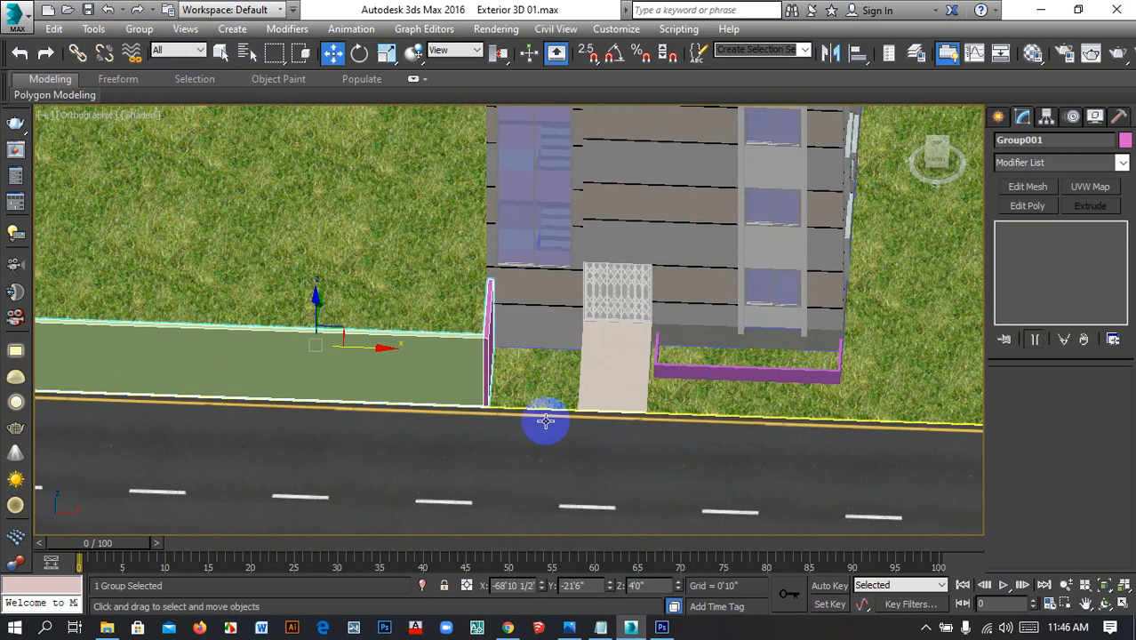
Mirror the grouped boundary walls along the X axis as a copy with no offset
click(830, 54)
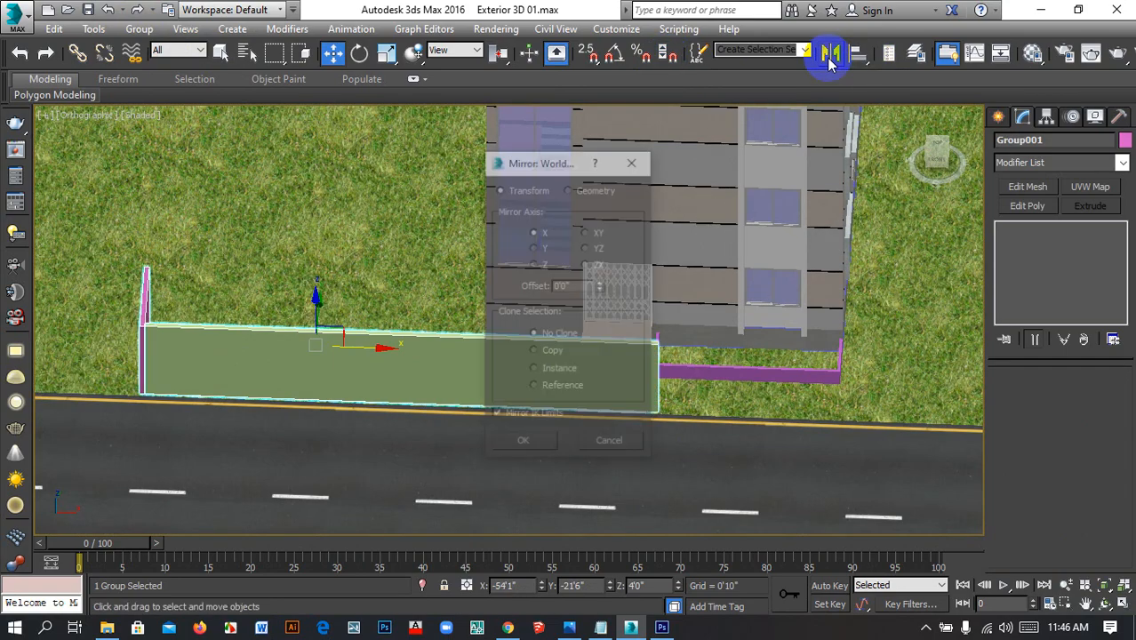
drag(553, 165, 861, 168)
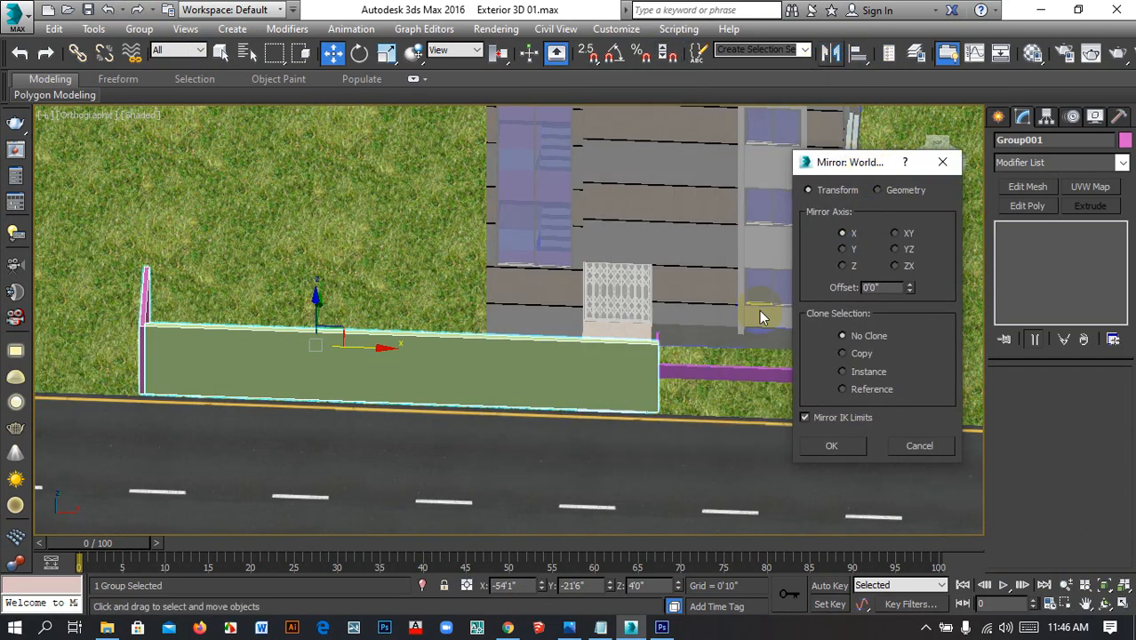
click(861, 353)
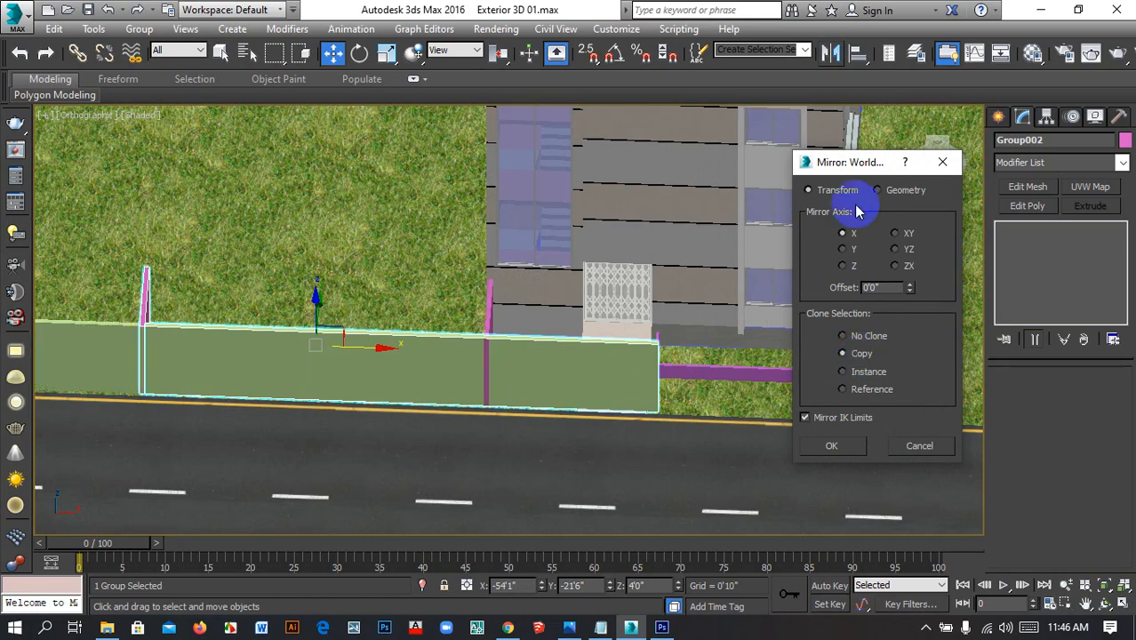
click(831, 445)
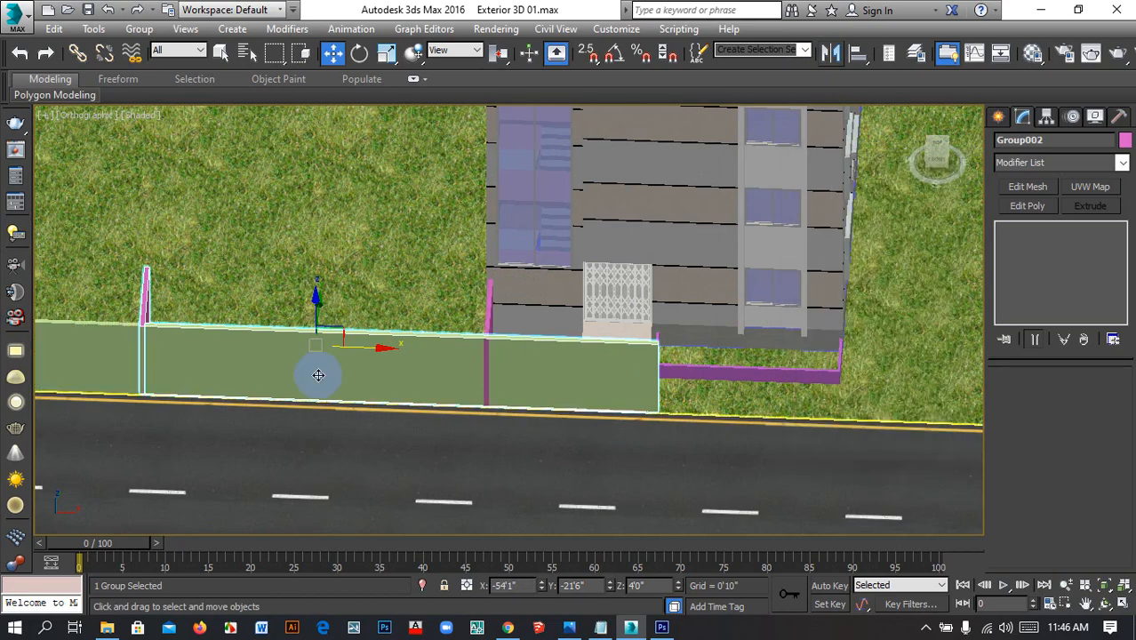
Move the mirrored walls to the planter side of the building, against its corner at about X 6'4", Y -20'5", and clear the selection
drag(345, 354, 1041, 431)
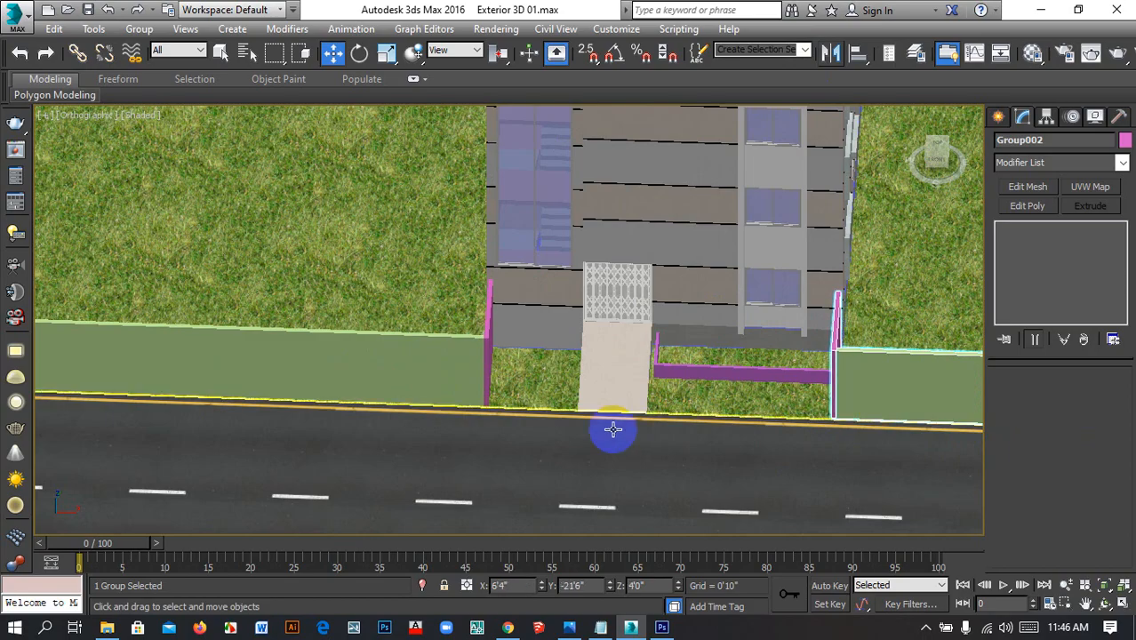
middle_drag(719, 420, 684, 377)
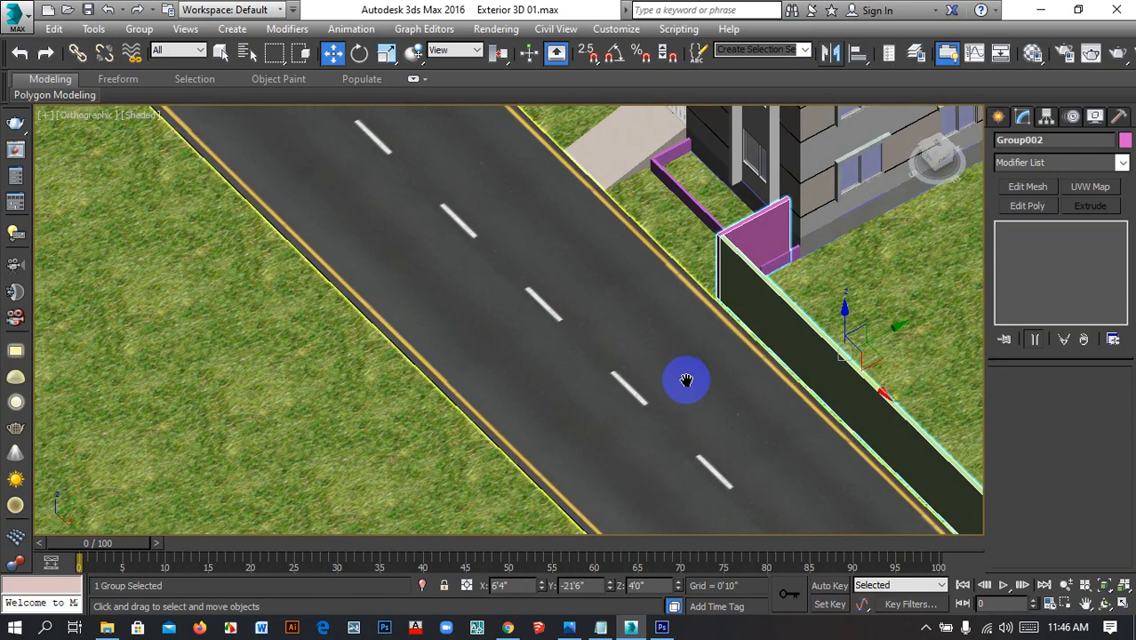
scroll(667, 400, up, 5)
drag(614, 384, 627, 373)
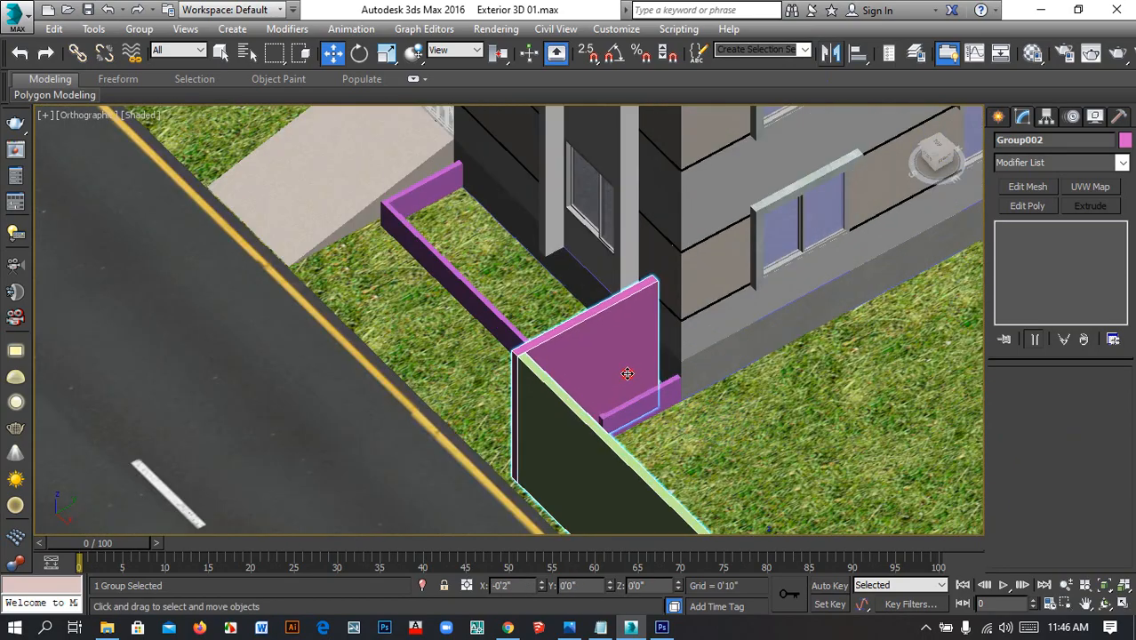
scroll(634, 351, down, 3)
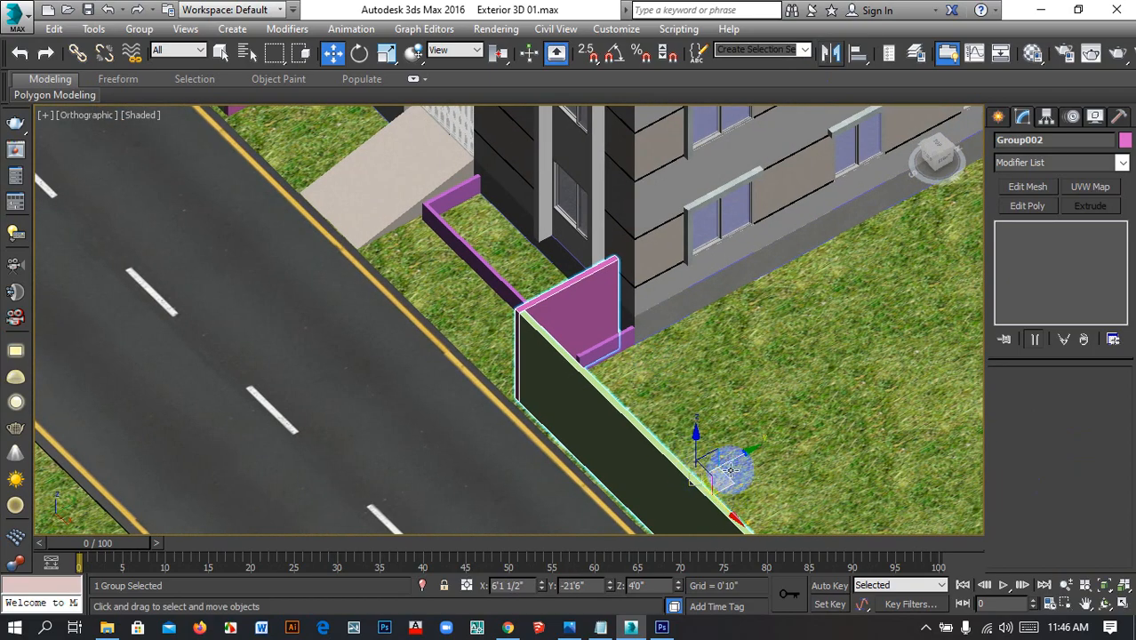
drag(730, 465, 743, 499)
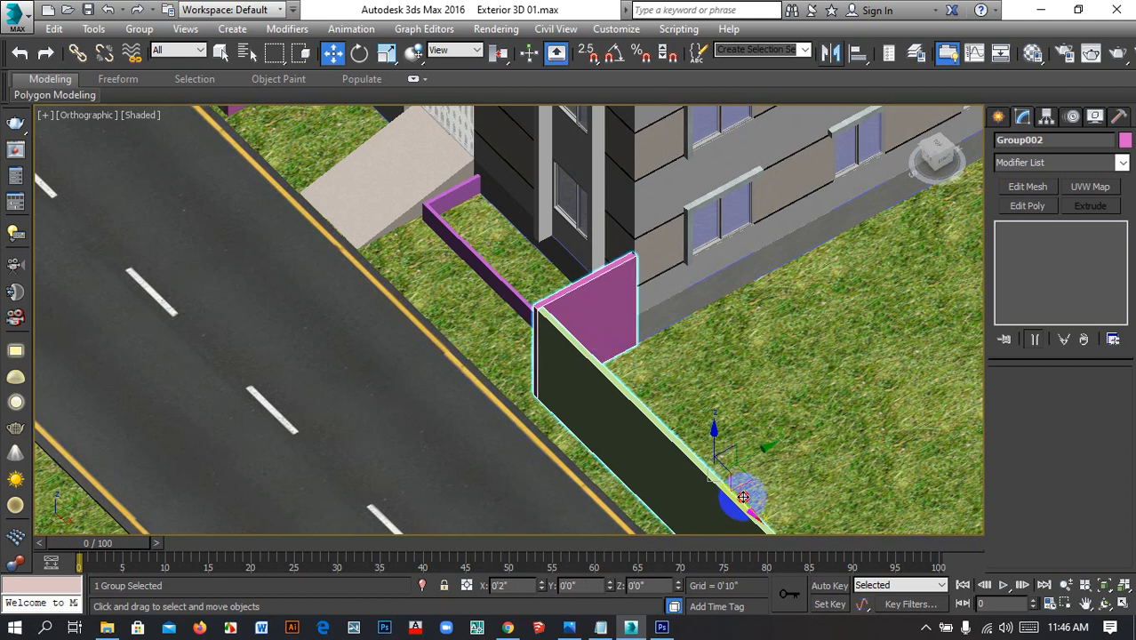
scroll(613, 400, down, 5)
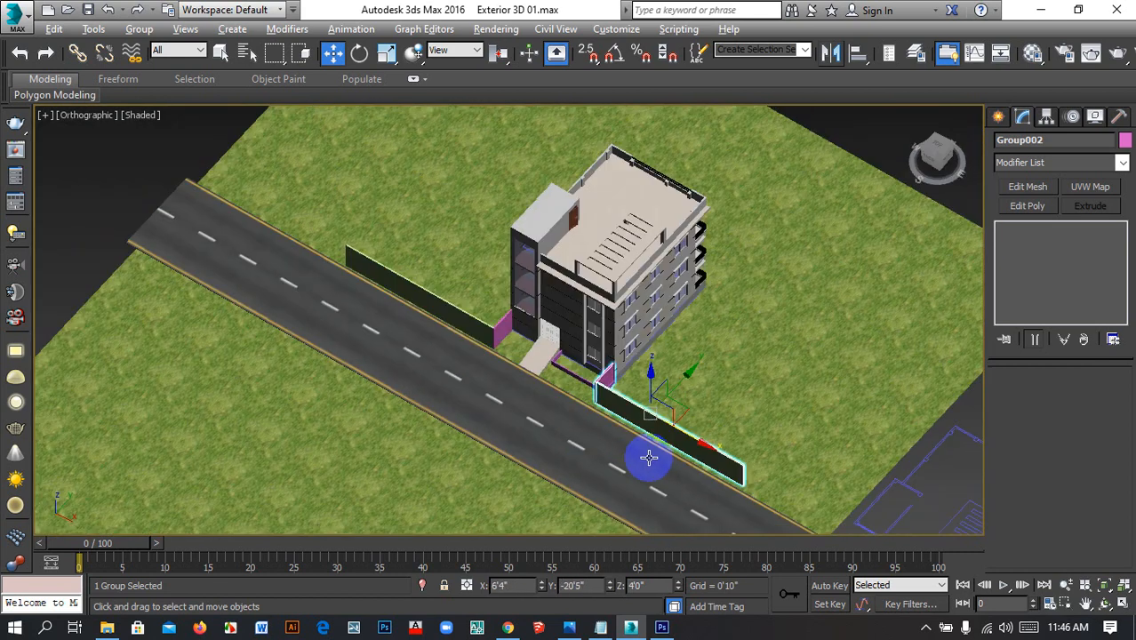
alt+middle_drag(648, 458, 735, 465)
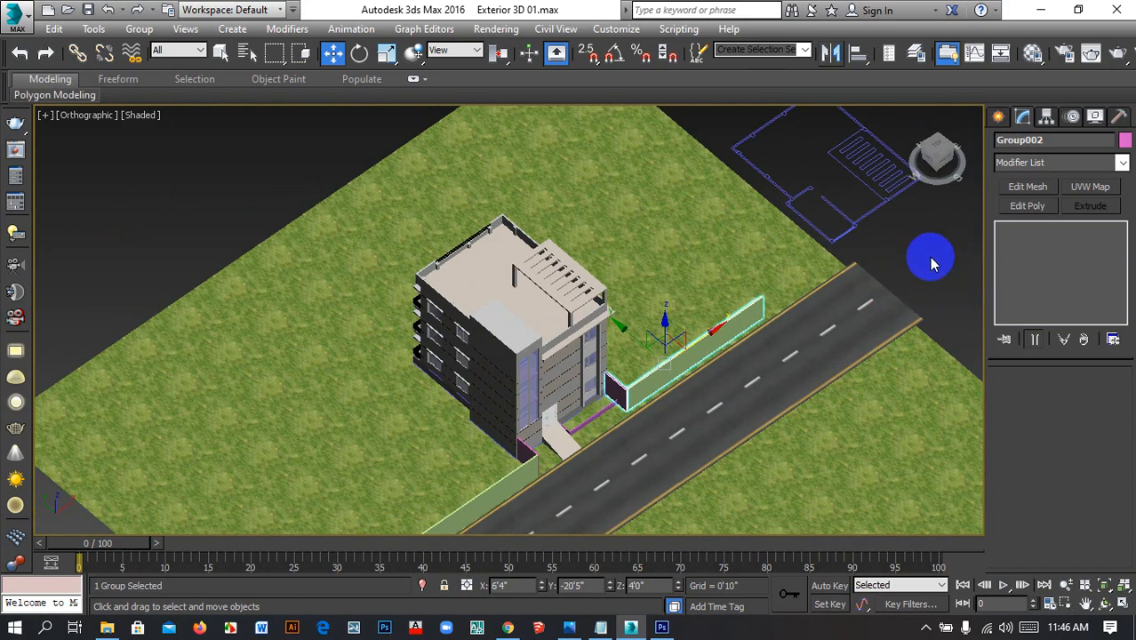
click(931, 262)
Shift the original wall group about -0'2" along X, flush with the building's corner, and deselect it
scroll(853, 298, down, 3)
alt+middle_drag(817, 368, 720, 361)
scroll(719, 382, up, 4)
middle_drag(722, 444, 718, 542)
alt+middle_drag(717, 492, 702, 489)
scroll(565, 431, up, 5)
middle_drag(654, 430, 547, 434)
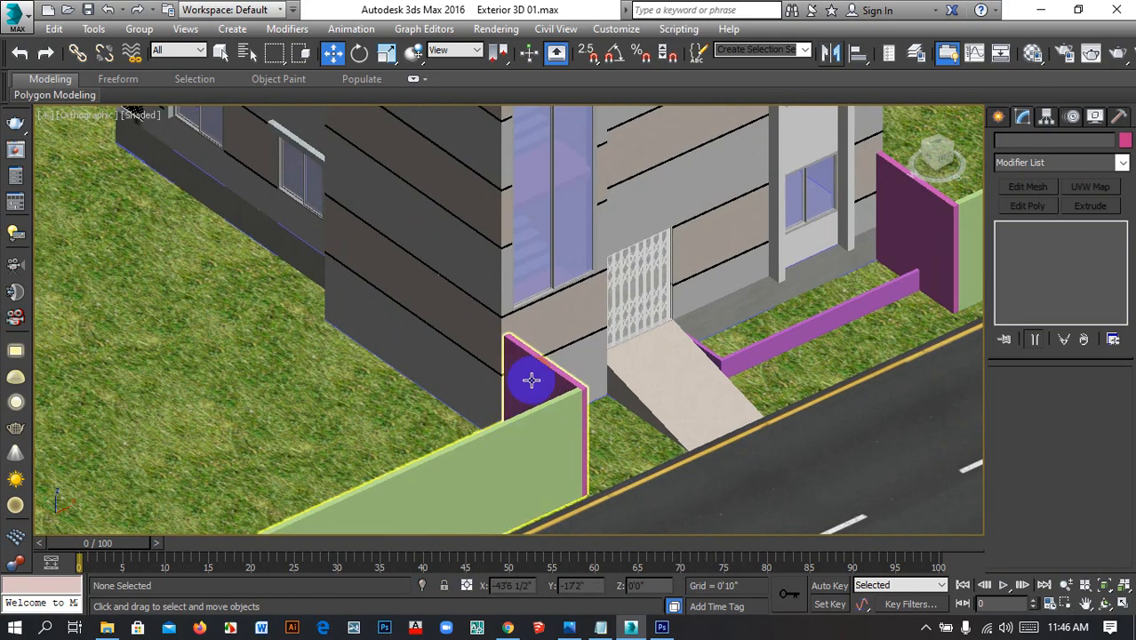
scroll(531, 381, up, 4)
click(531, 364)
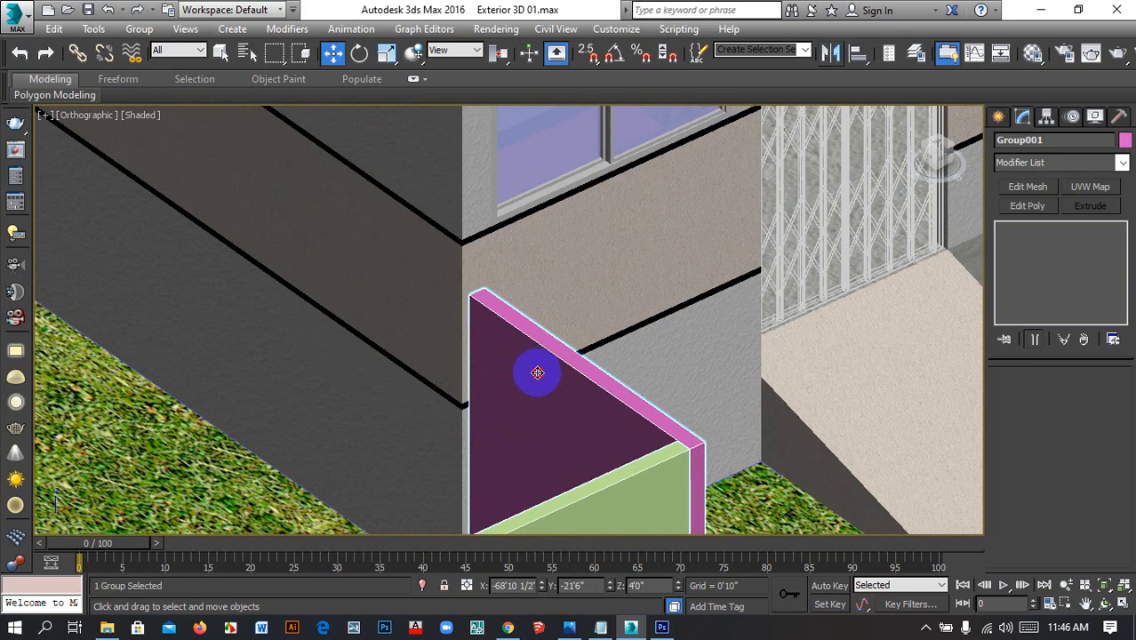
drag(537, 373, 528, 380)
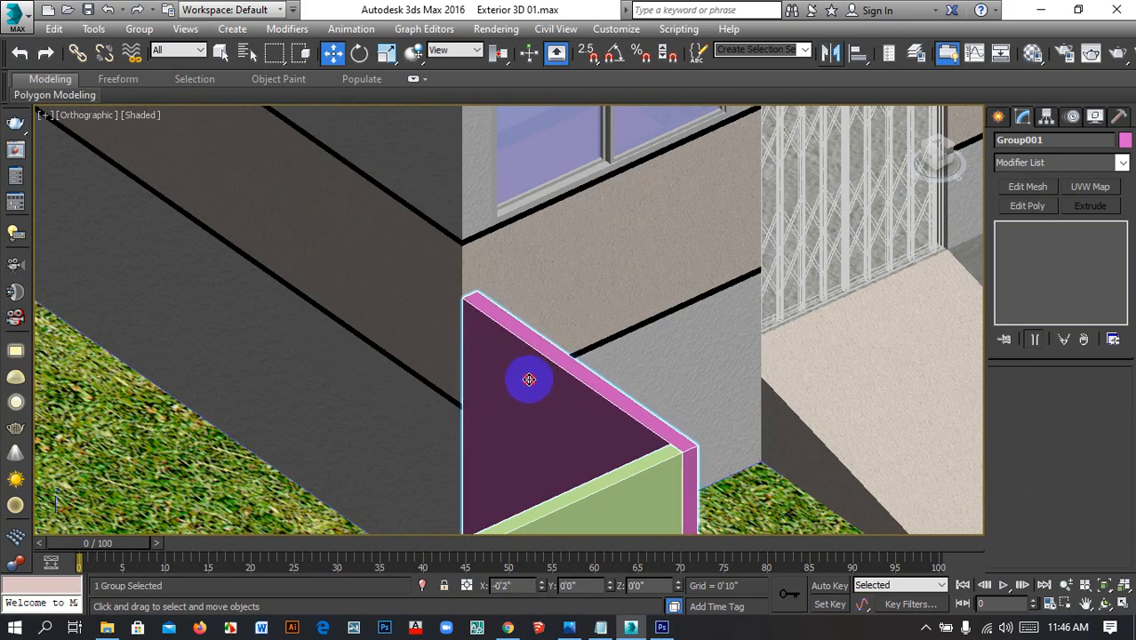
scroll(529, 379, down, 10)
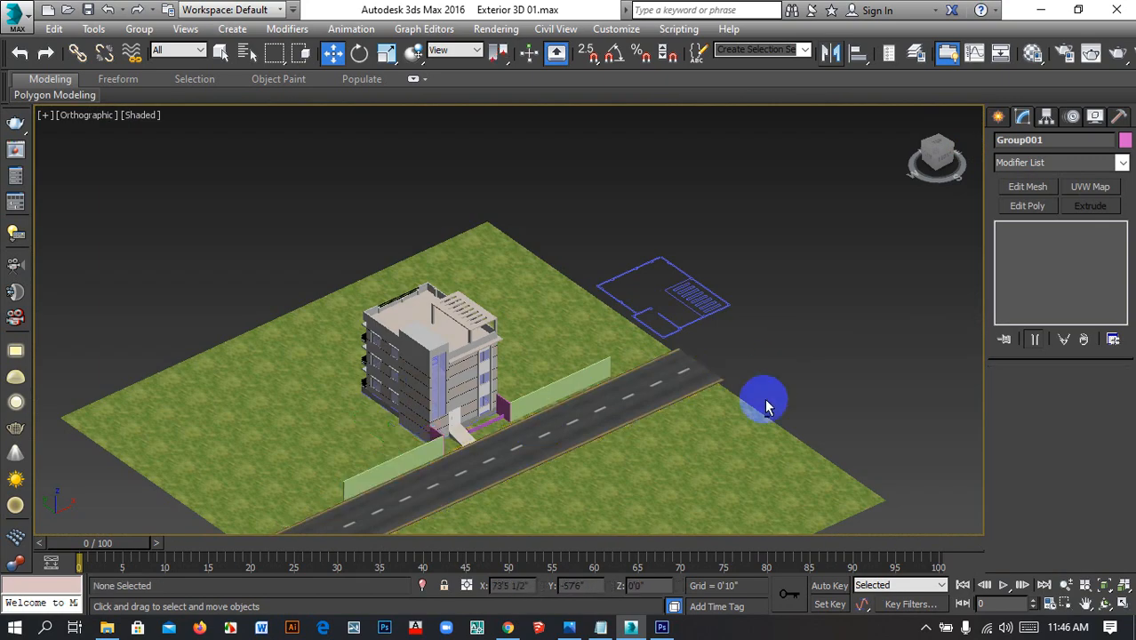
Choose a Standard Target camera with the whole site in view for placing it
alt+middle_drag(747, 411, 654, 441)
middle_drag(473, 510, 581, 534)
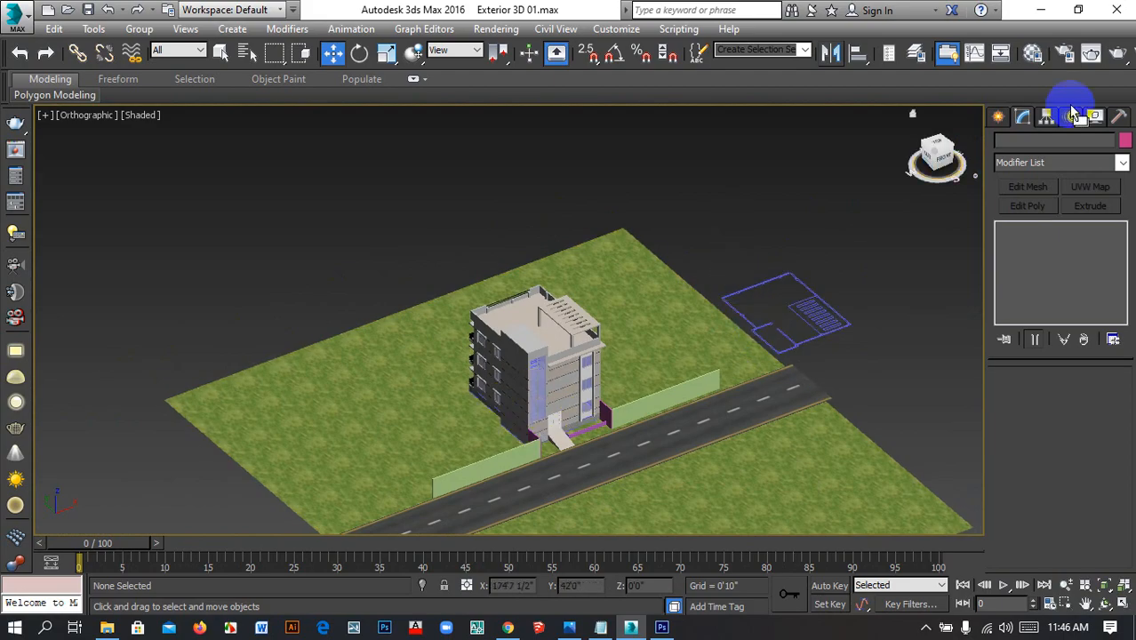
click(1000, 119)
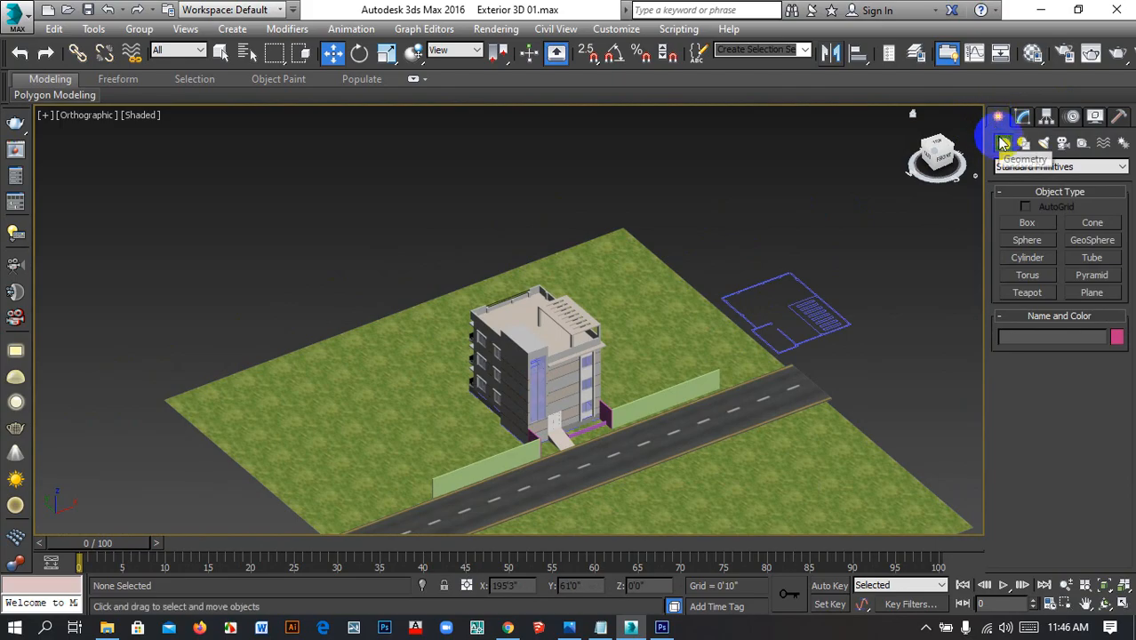
click(1063, 148)
middle_drag(697, 195, 669, 92)
scroll(580, 257, down, 2)
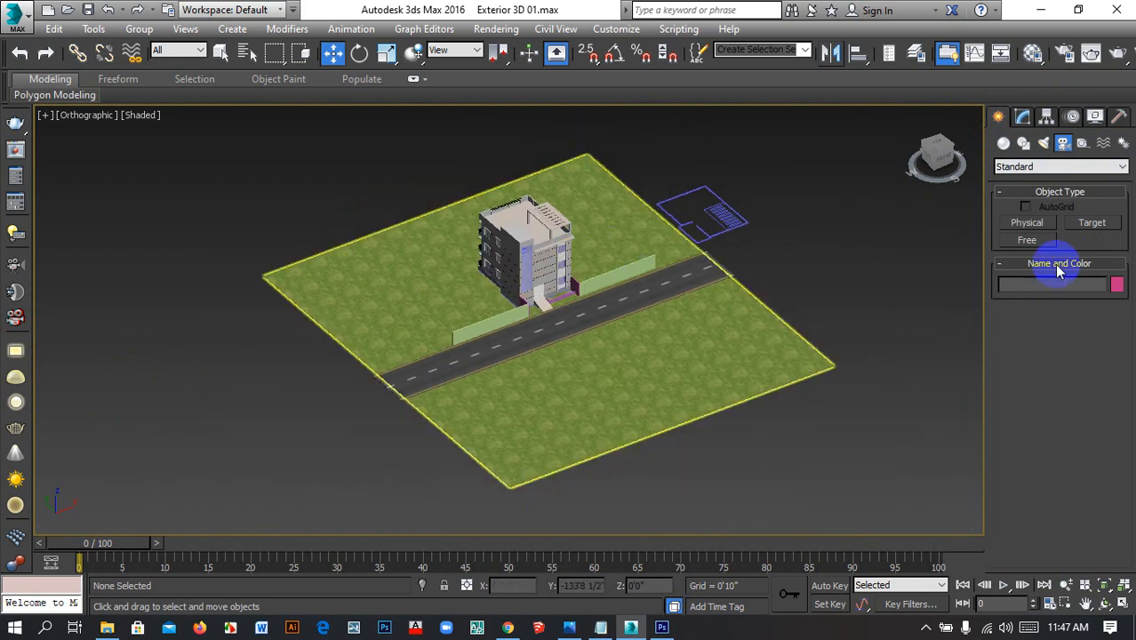
click(1016, 169)
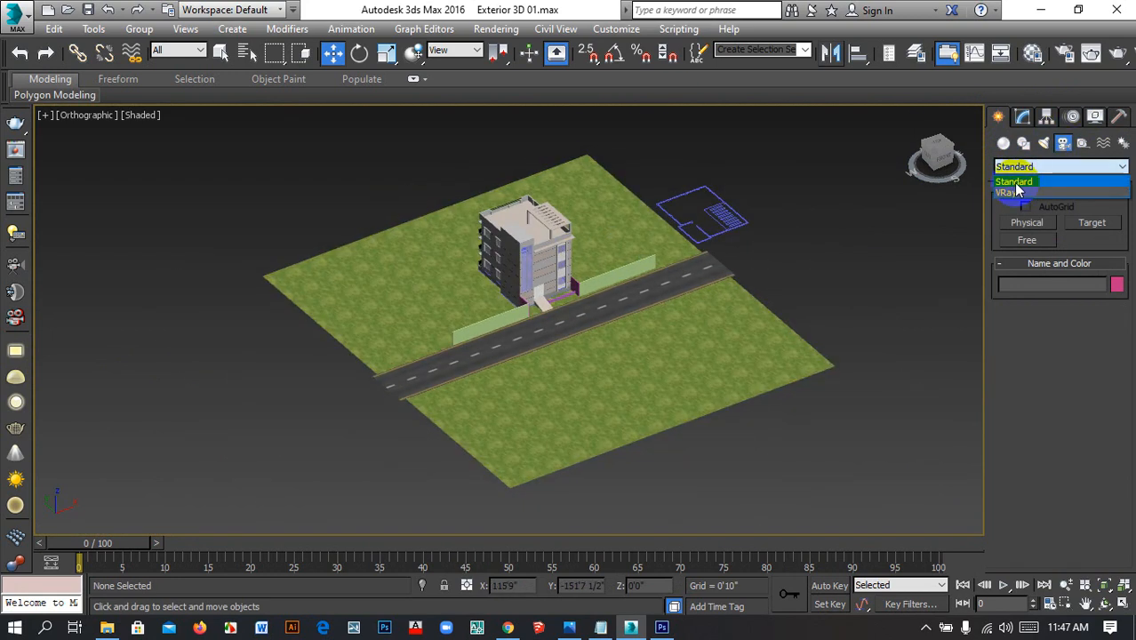
click(1017, 184)
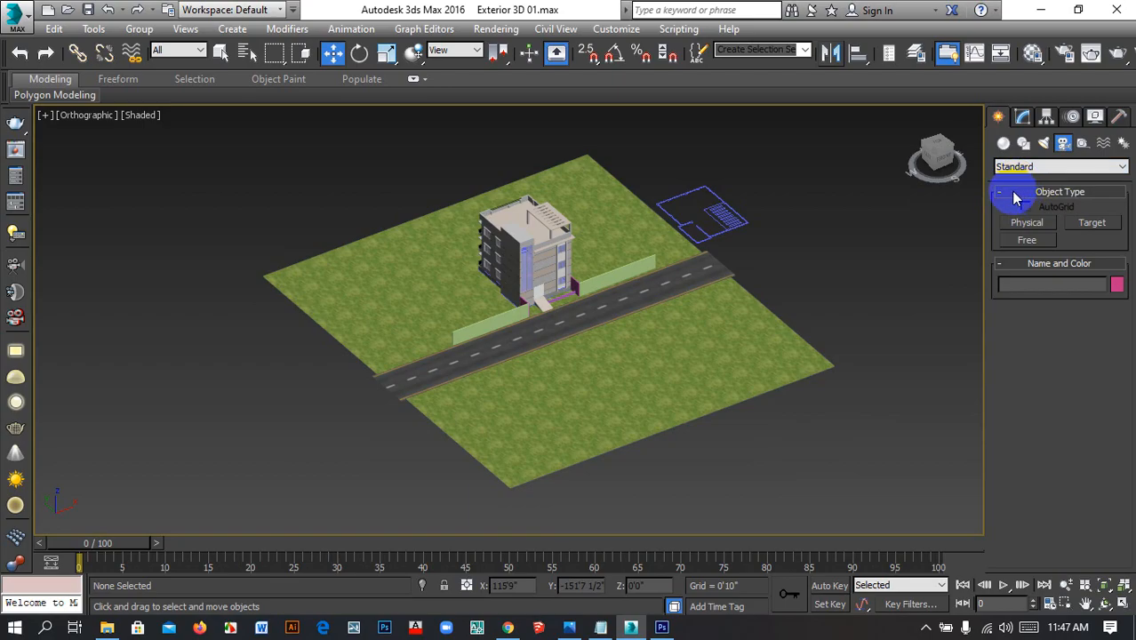
click(1092, 223)
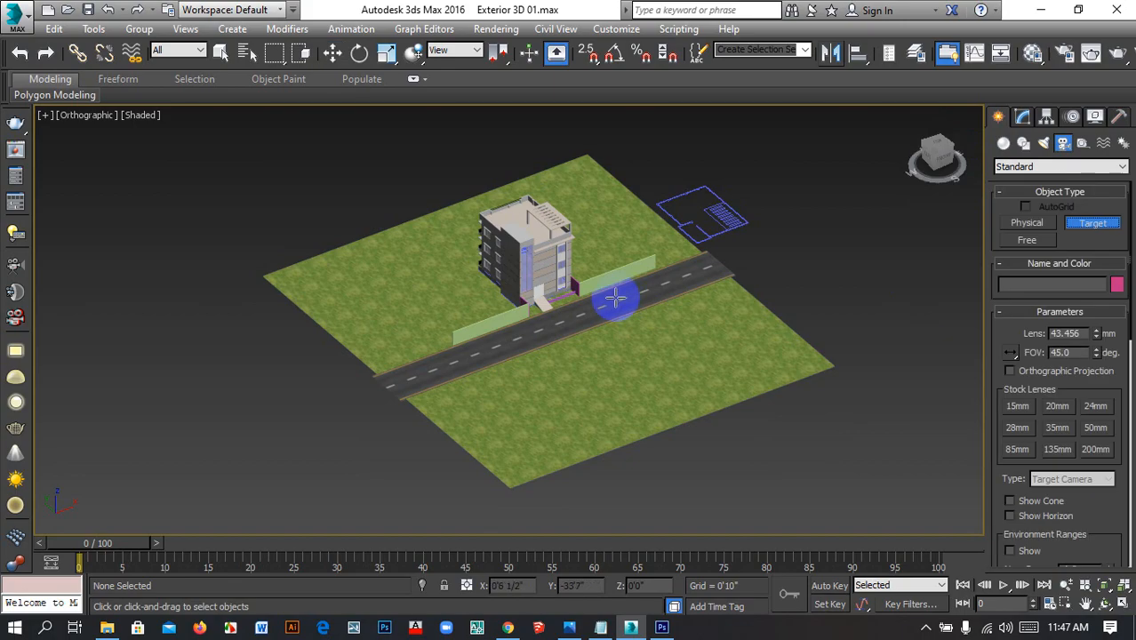
middle_drag(612, 302, 600, 306)
drag(549, 463, 523, 269)
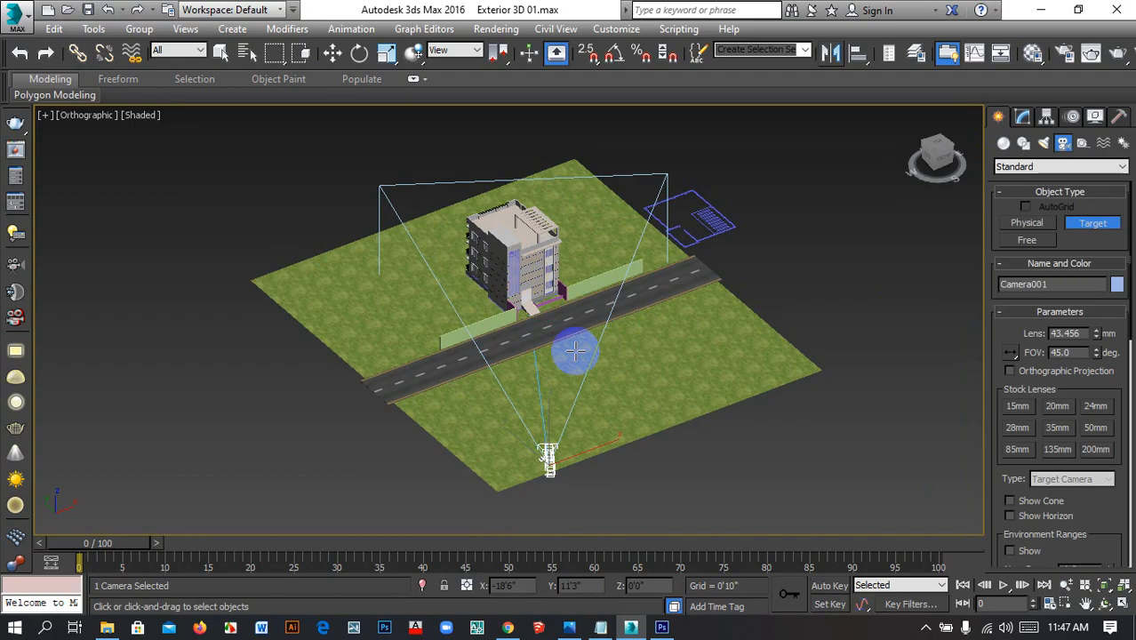
key(Delete)
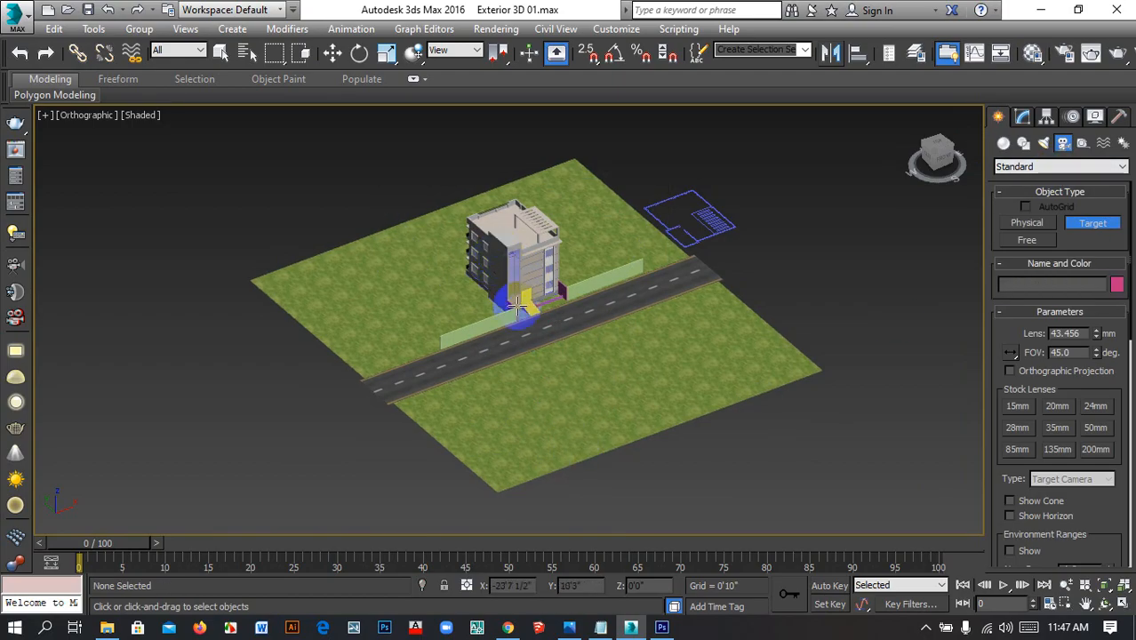
Place a target camera on the grass across the road, aimed at the building's front, and switch to the Move tool
middle_drag(516, 307, 493, 368)
drag(538, 511, 493, 317)
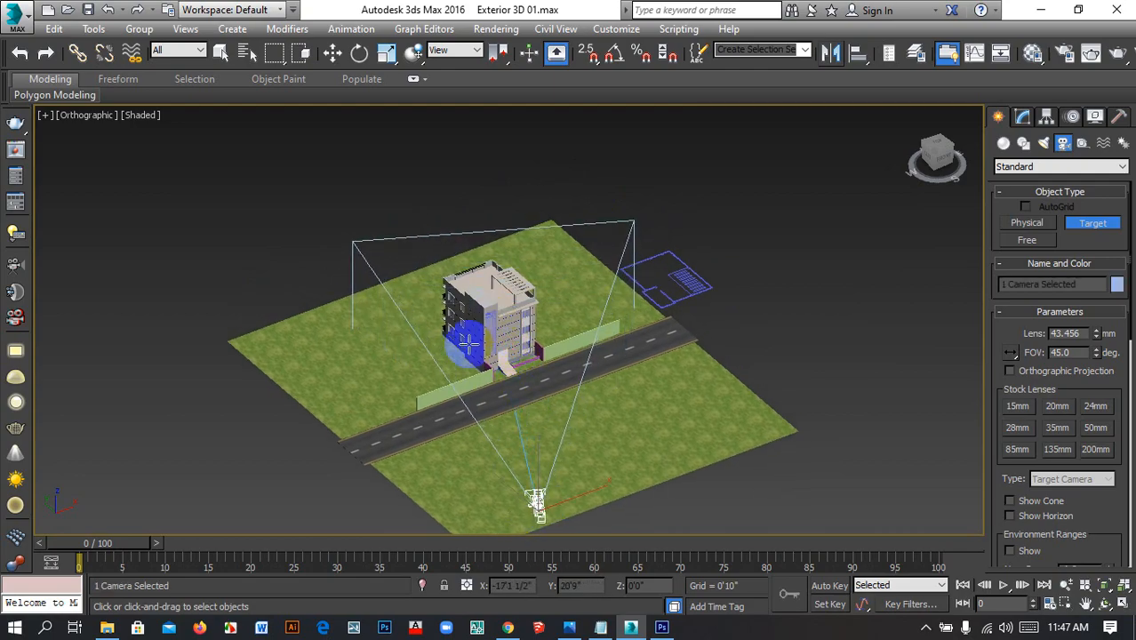
click(332, 53)
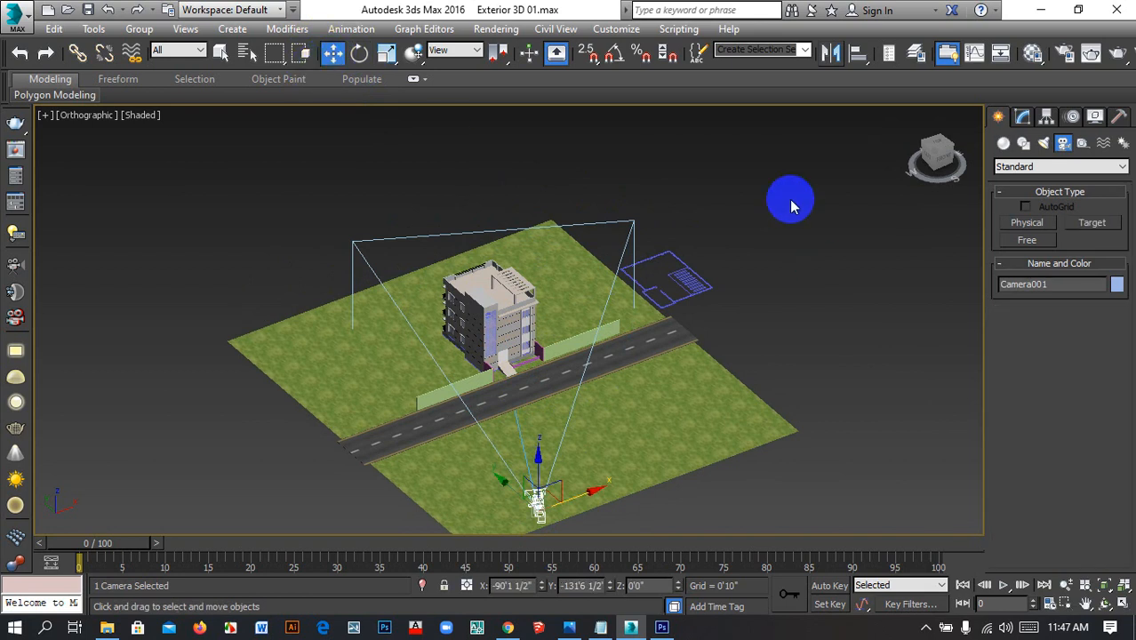
Select the new camera together with its target
middle_drag(834, 364, 758, 272)
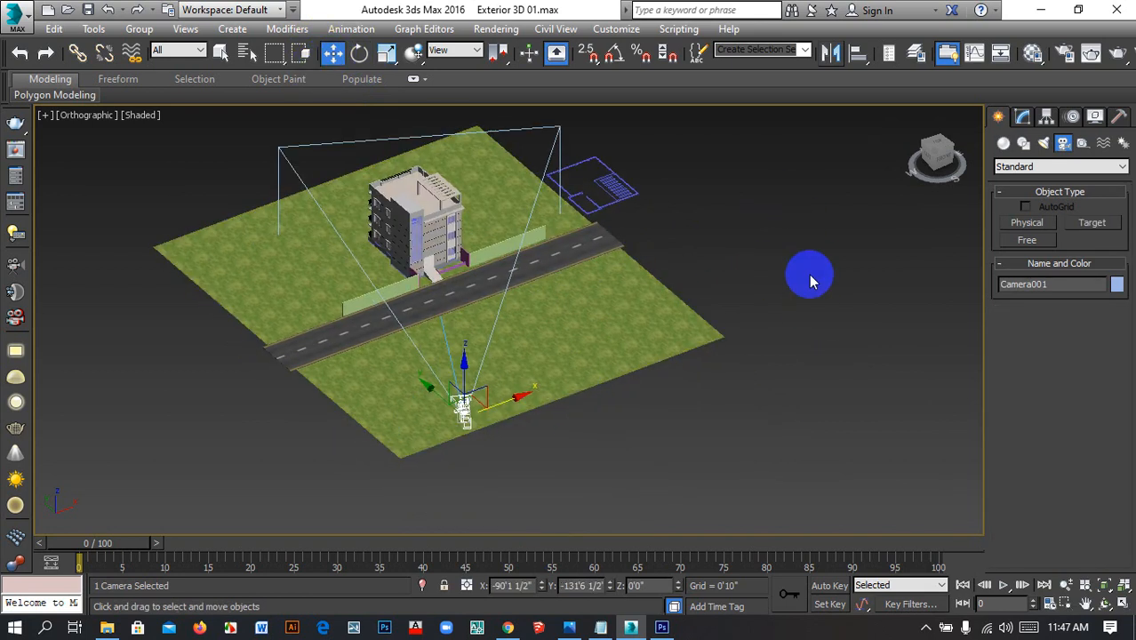
scroll(461, 411, up, 5)
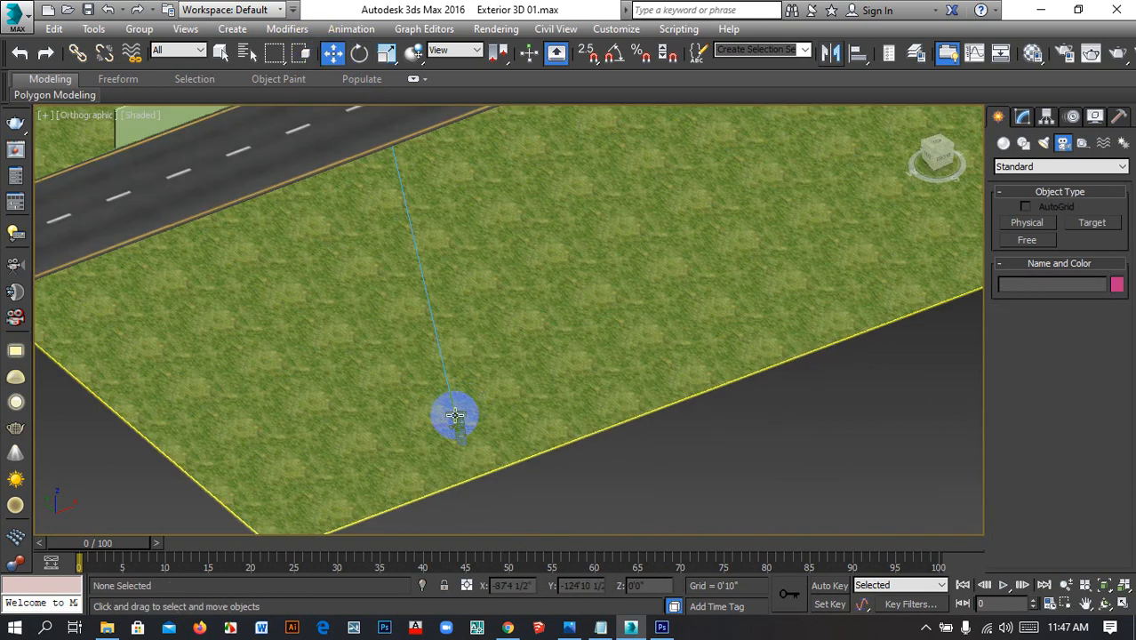
scroll(455, 416, down, 8)
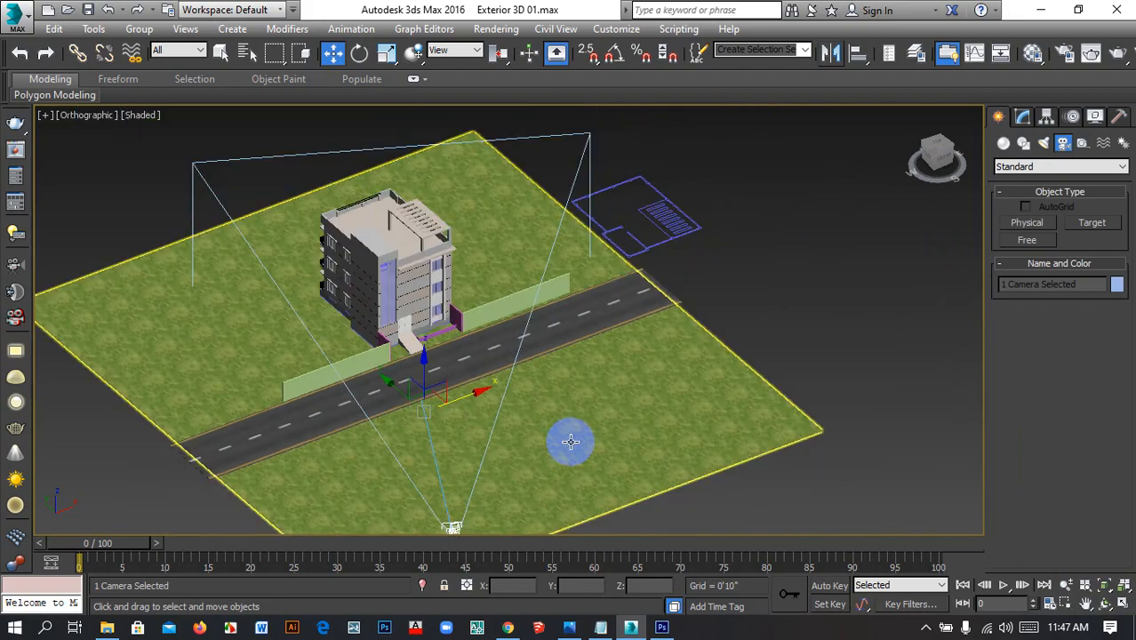
scroll(426, 398, down, 3)
scroll(447, 402, up, 3)
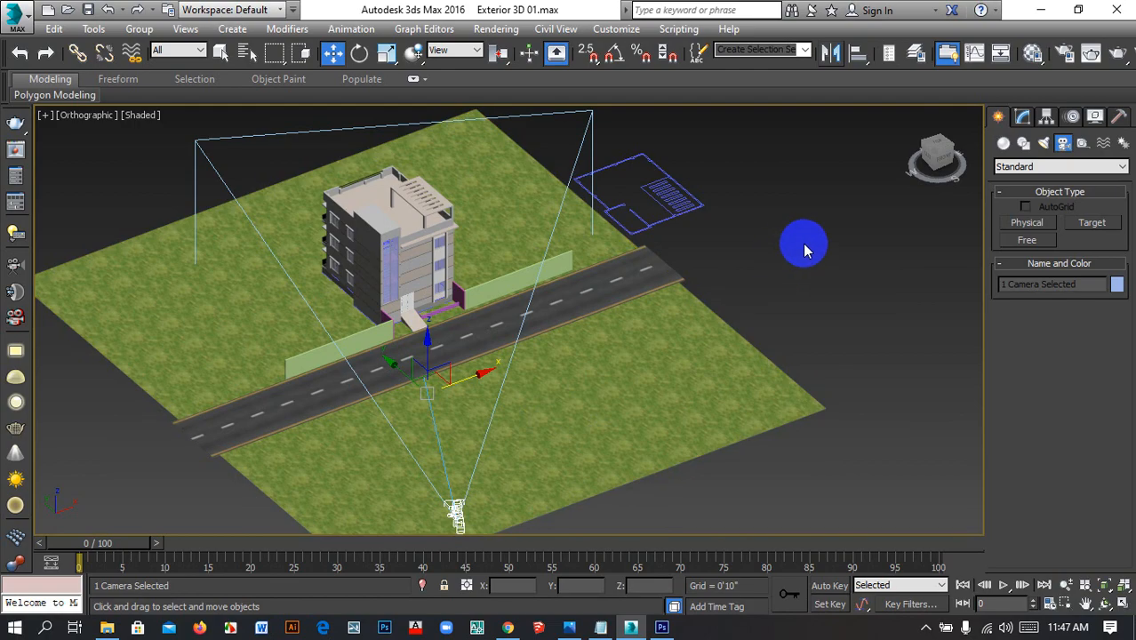
middle_drag(814, 249, 827, 248)
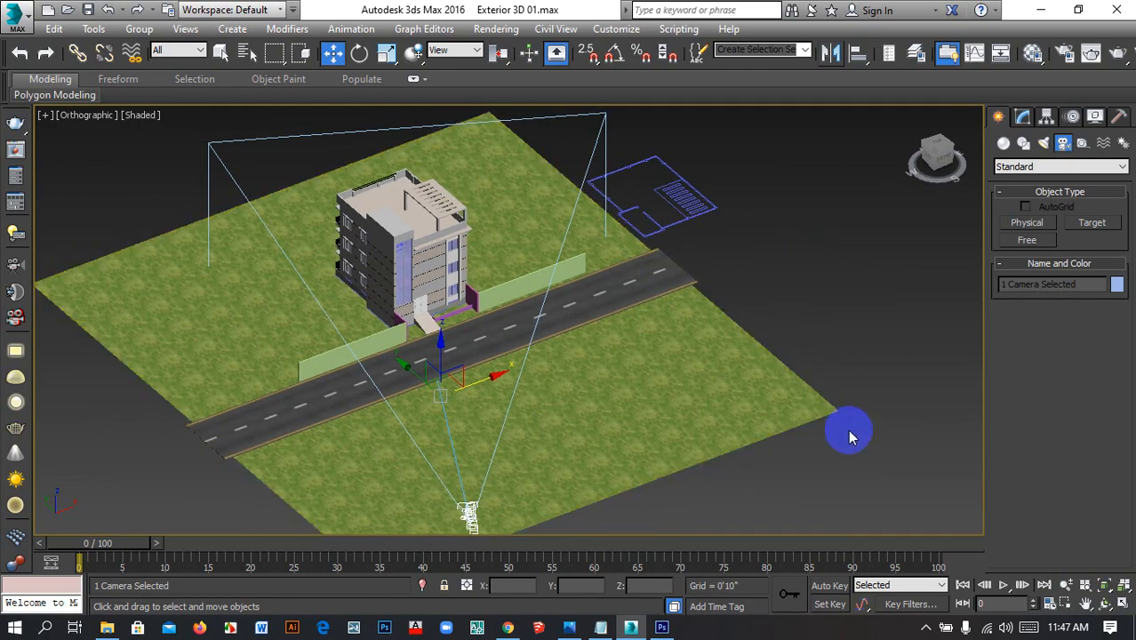
Select the camera body alone, then the camera together with its target by the line joining them
middle_drag(848, 436, 861, 370)
click(479, 451)
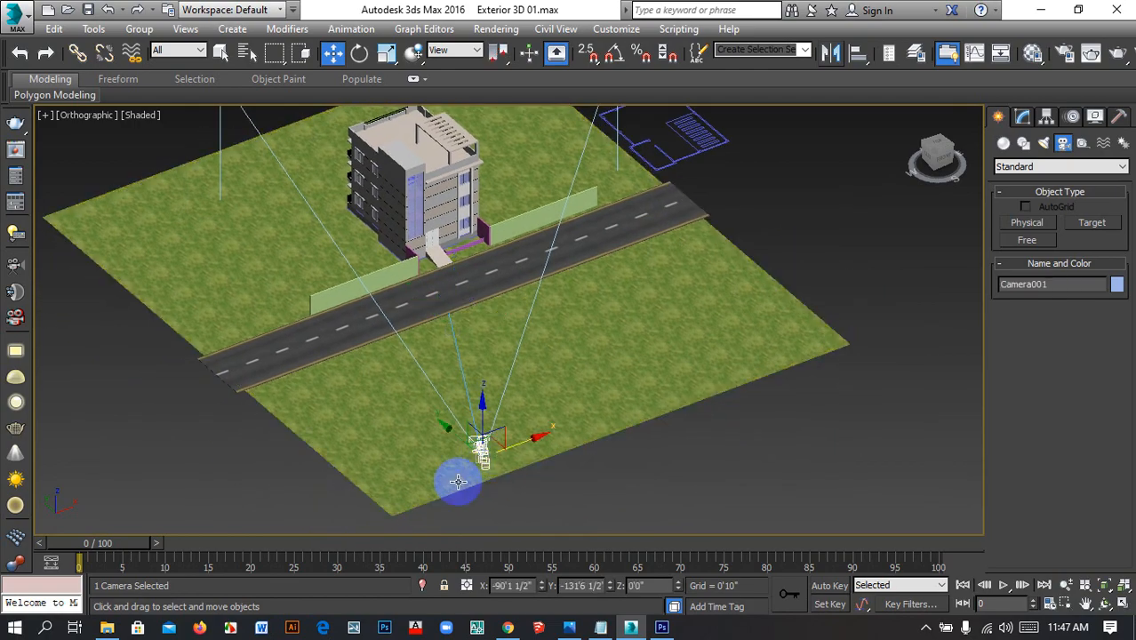
click(466, 394)
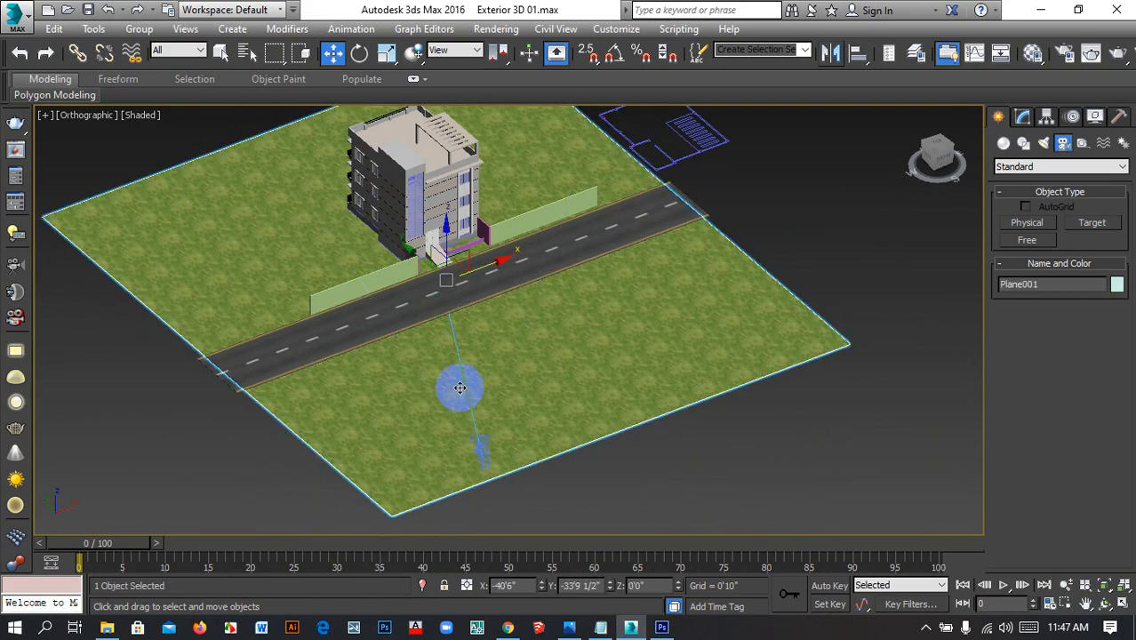
click(464, 383)
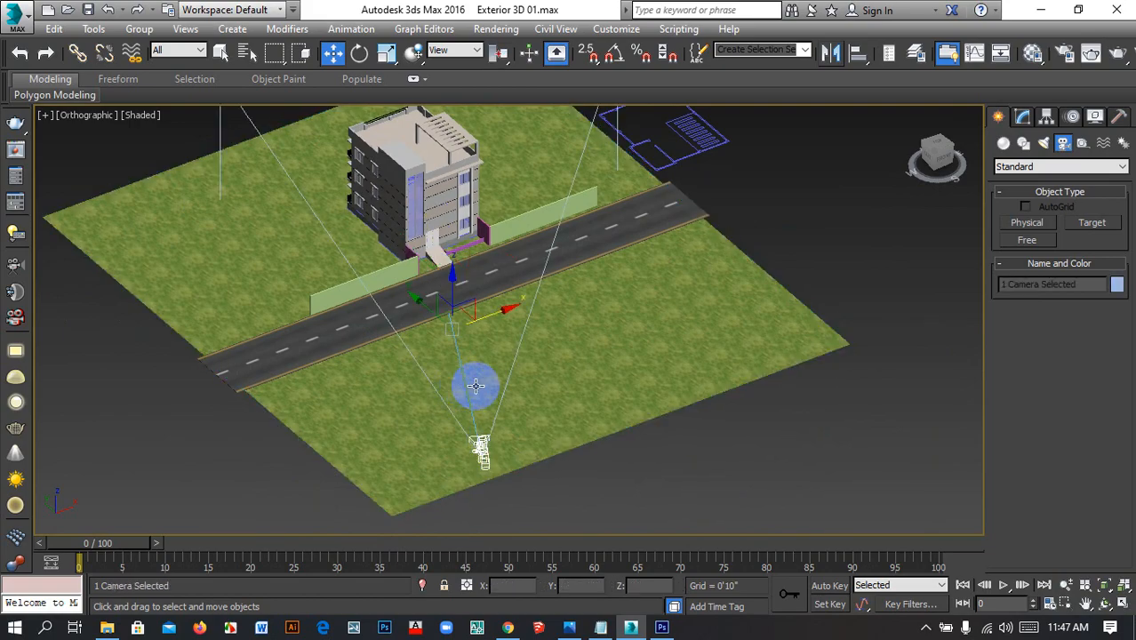
middle_drag(550, 388, 559, 439)
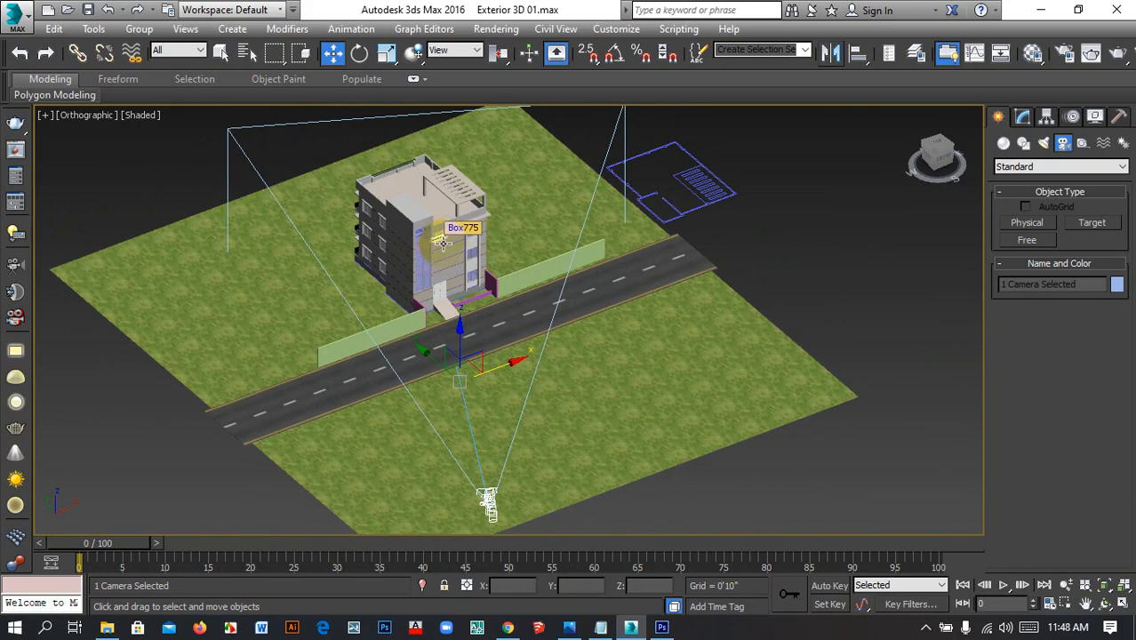
Show the scene from the top in wireframe and select the camera with its target by the line crossing the building
key(t)
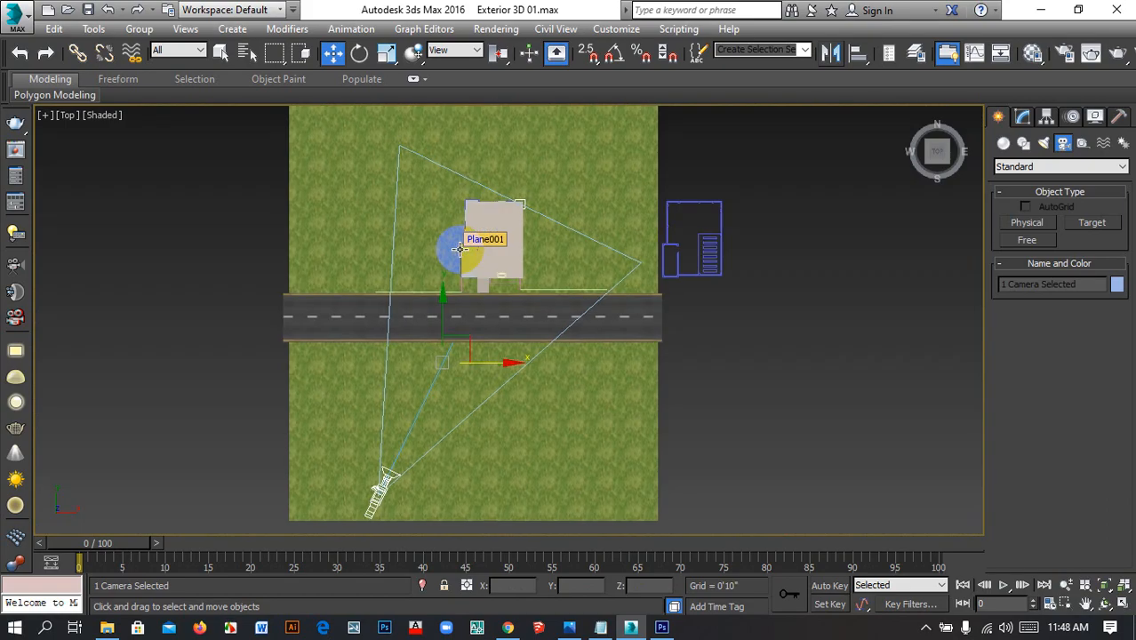
key(F3)
click(532, 235)
scroll(523, 190, up, 6)
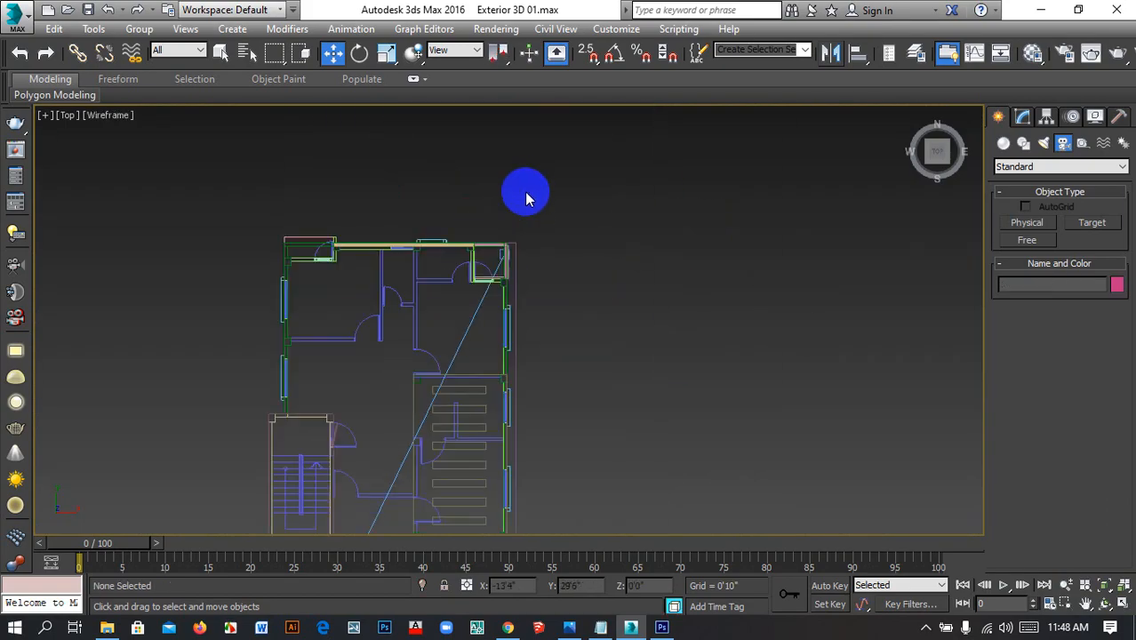
click(466, 365)
scroll(476, 374, up, 2)
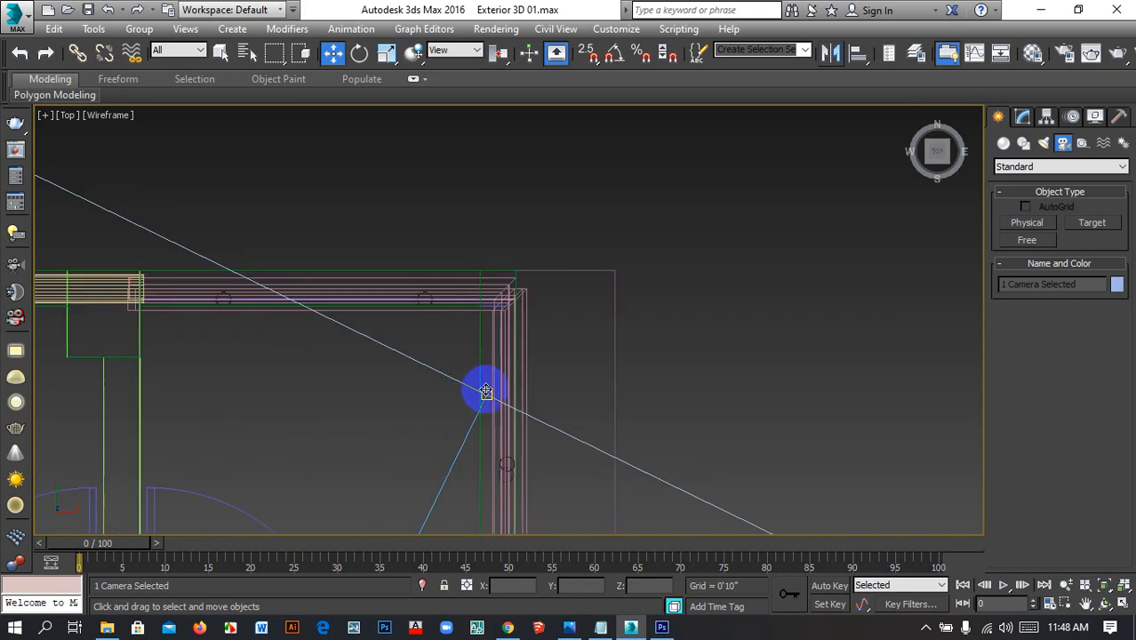
Select only the camera body at the lower end of its line in the top view
scroll(484, 382, down, 5)
scroll(493, 369, down, 3)
middle_drag(507, 448, 596, 208)
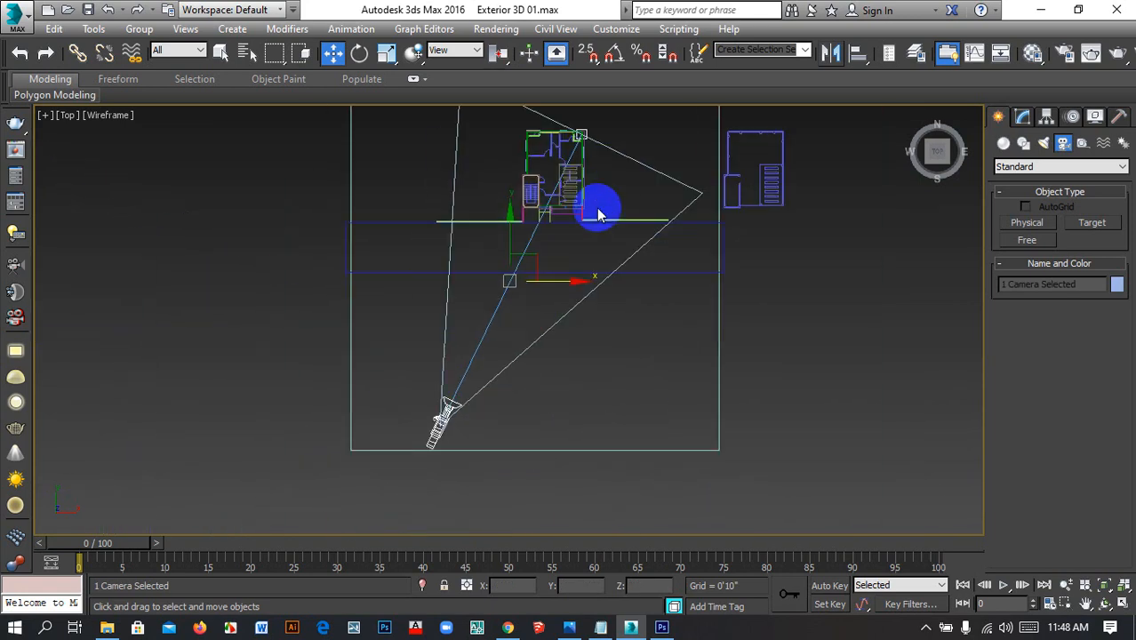
click(438, 431)
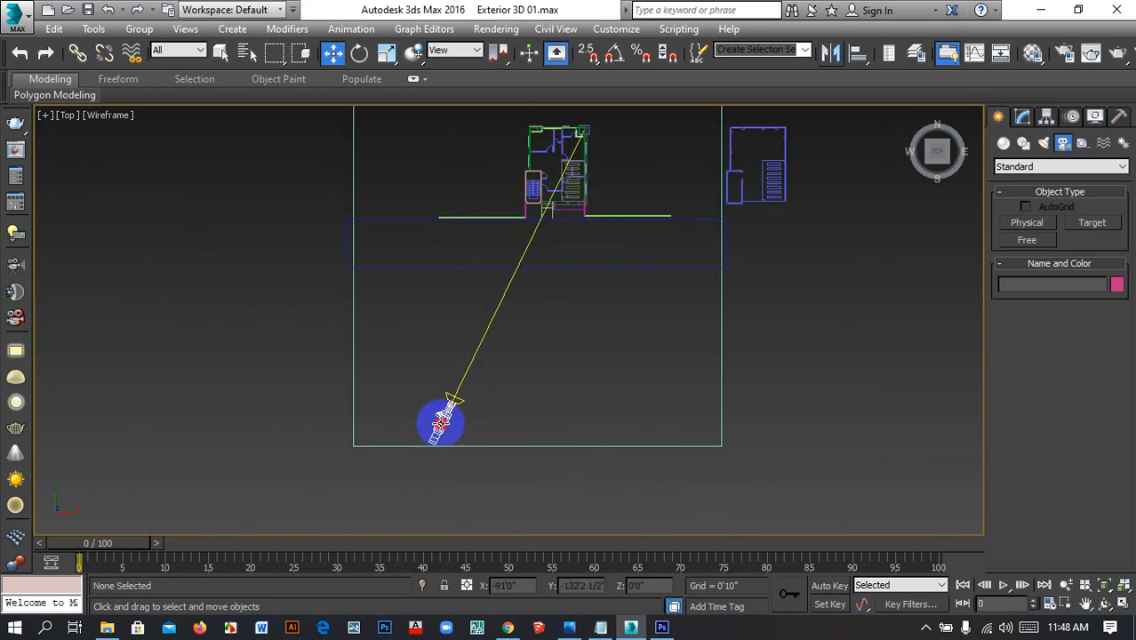
click(446, 405)
middle_drag(558, 248, 539, 307)
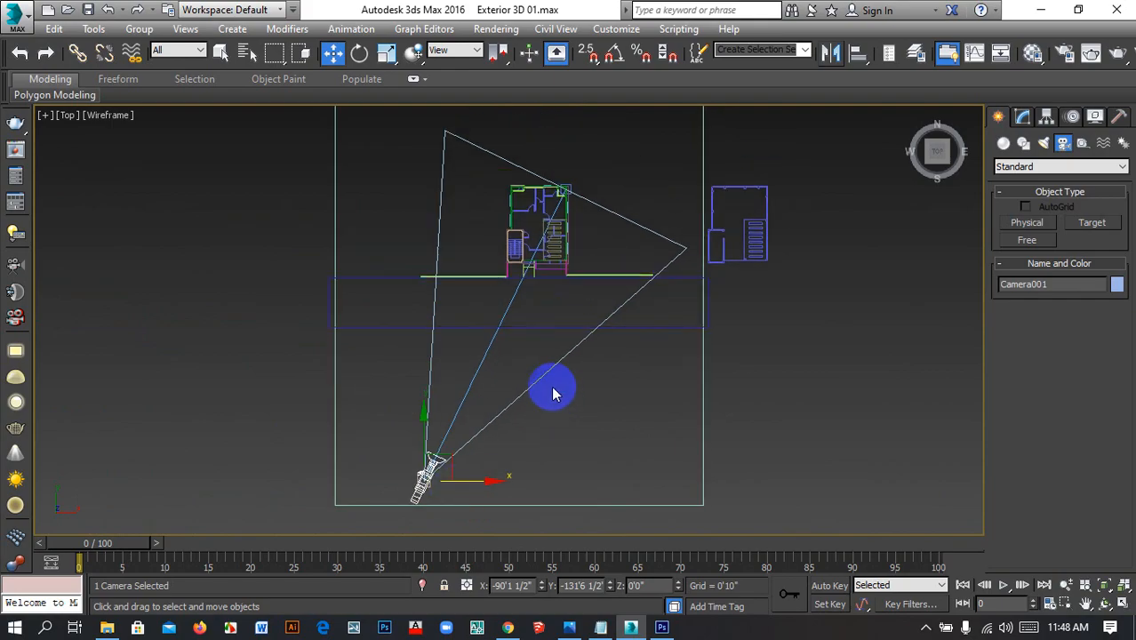
Restore shaded display in the top view and clear the selection
key(F3)
scroll(524, 391, down, 5)
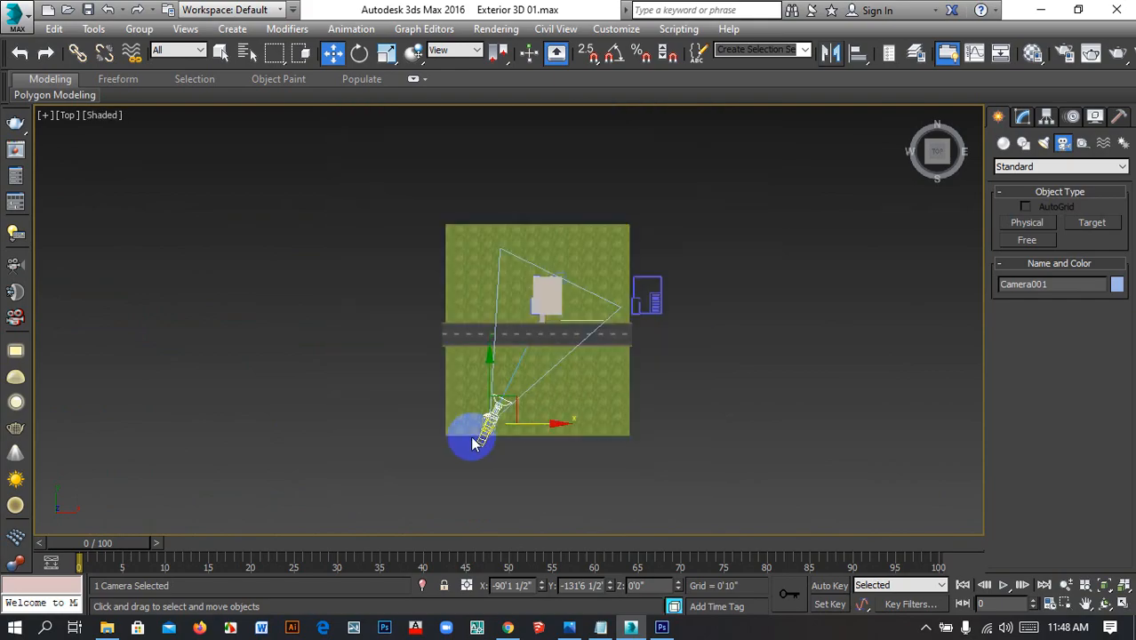
middle_drag(470, 436, 508, 409)
scroll(507, 409, up, 5)
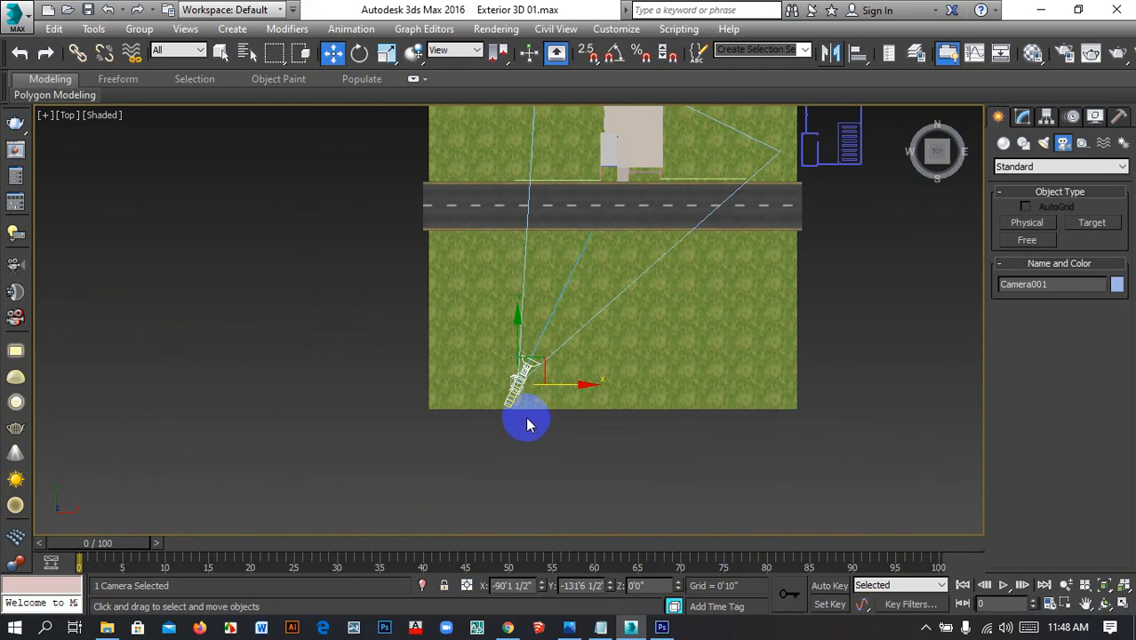
click(513, 393)
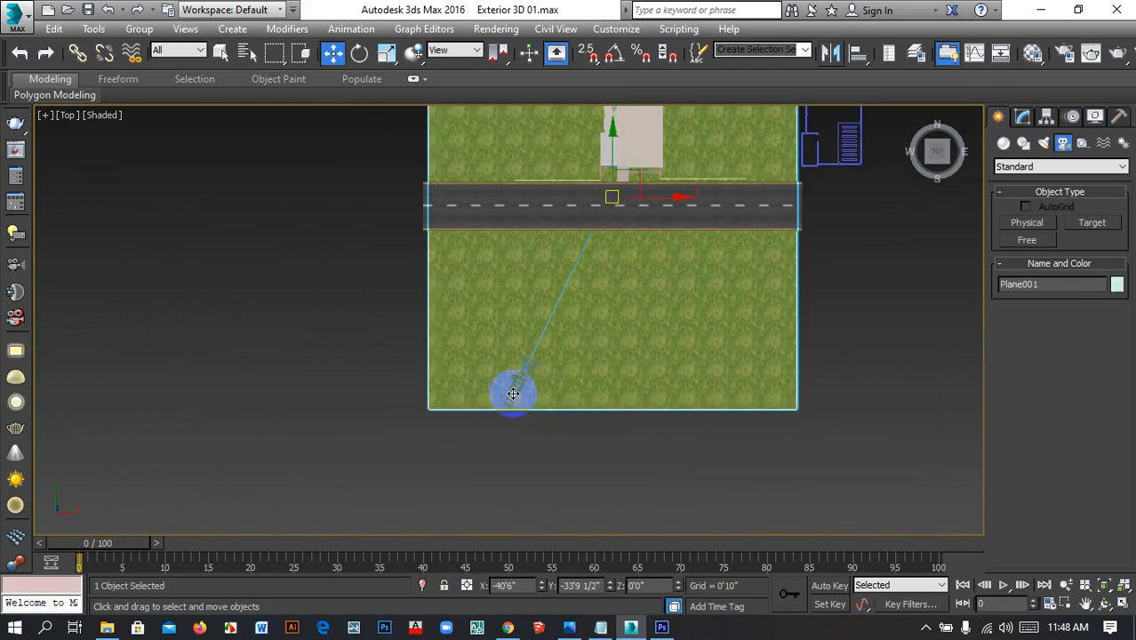
click(915, 360)
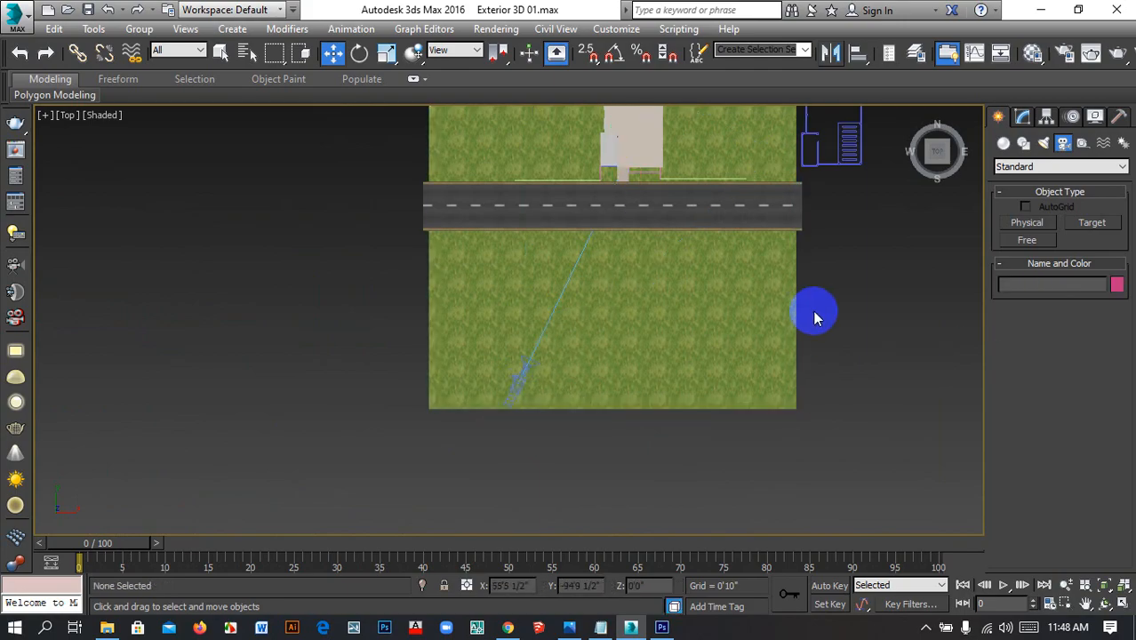
Look through the camera, shift its framing up to the whole building and boundary walls, and dolly it slightly back
key(c)
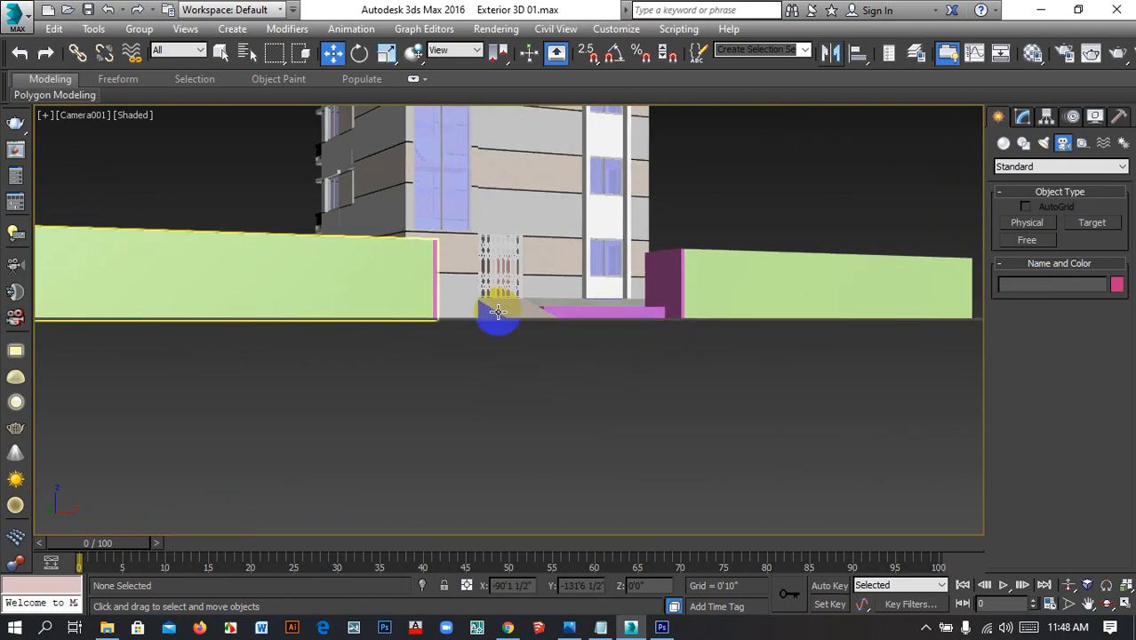
middle_drag(708, 175, 682, 322)
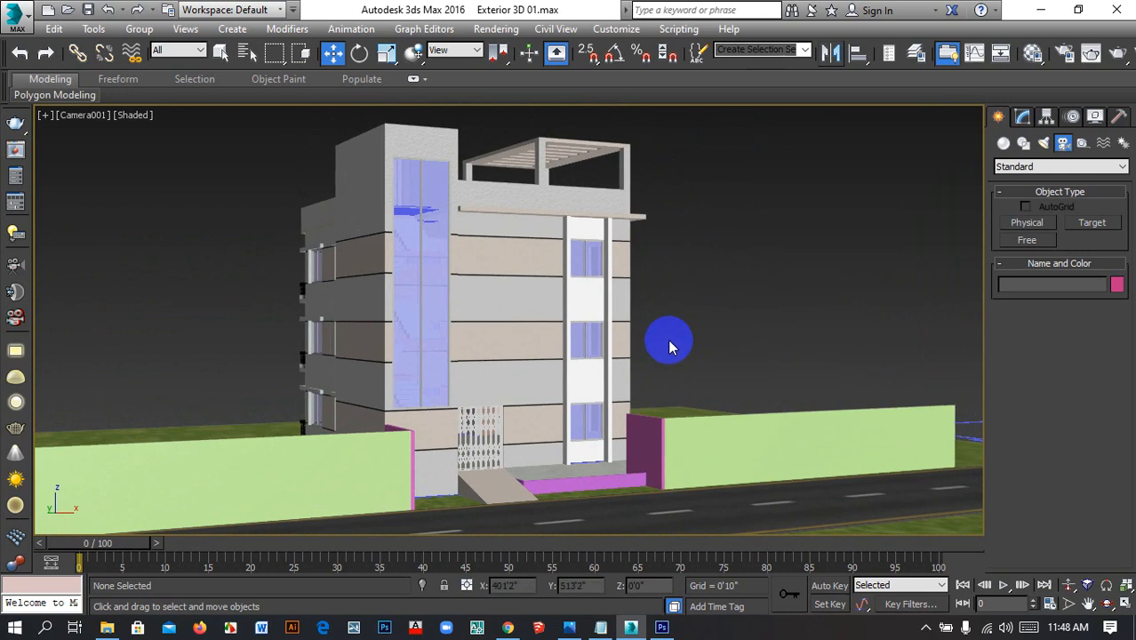
click(1072, 586)
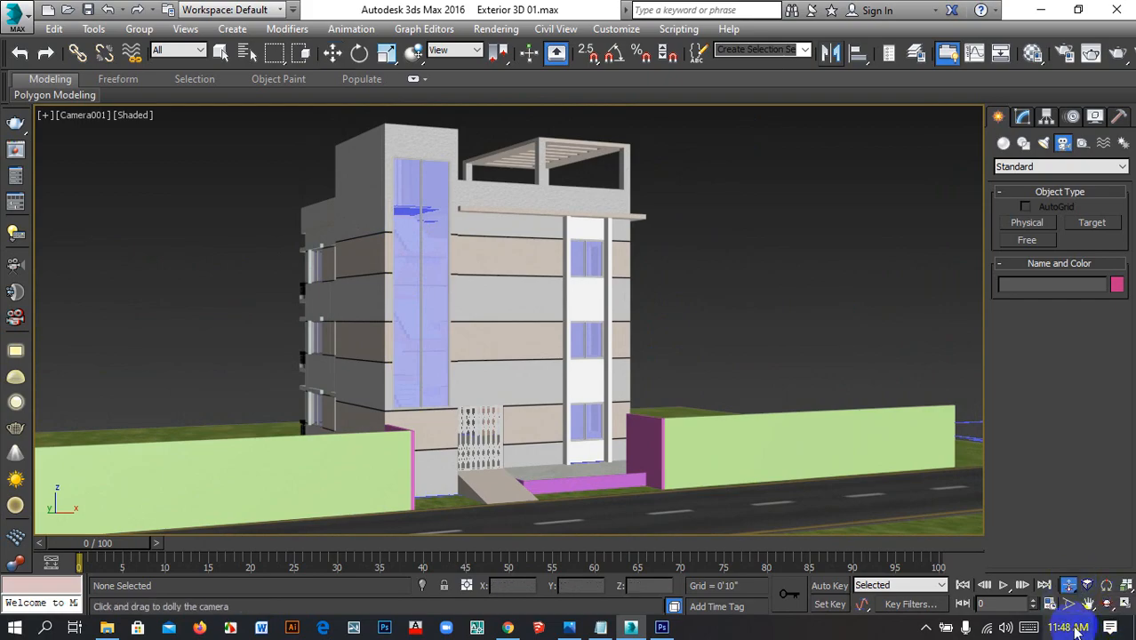
mouse_move(563, 367)
mouse_down()
mouse_move(563, 384)
mouse_move(563, 371)
mouse_up()
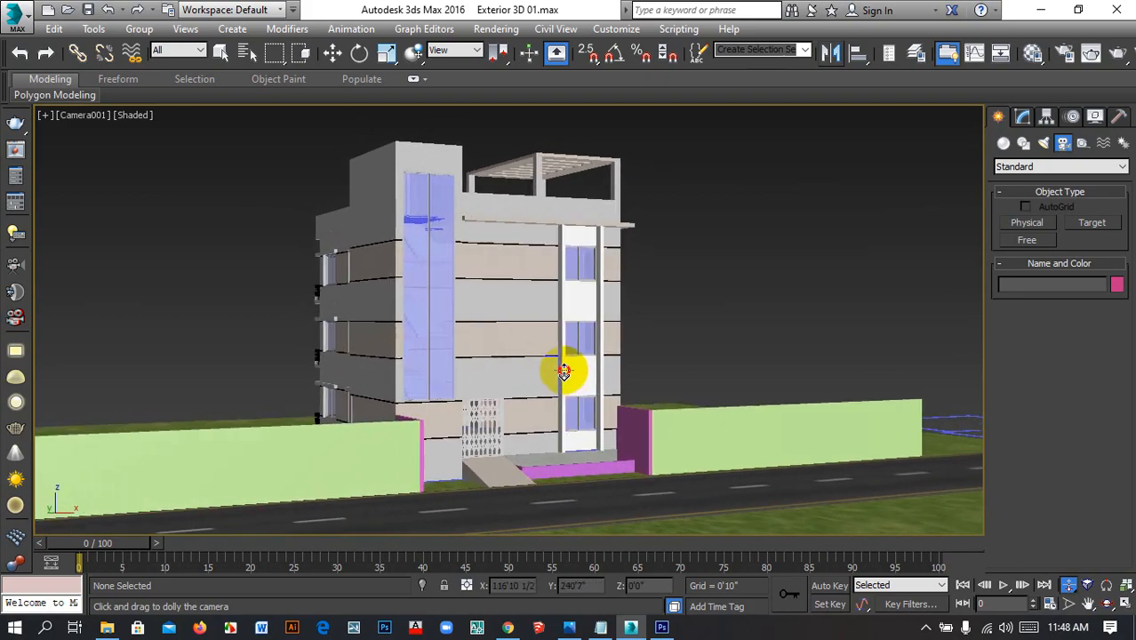
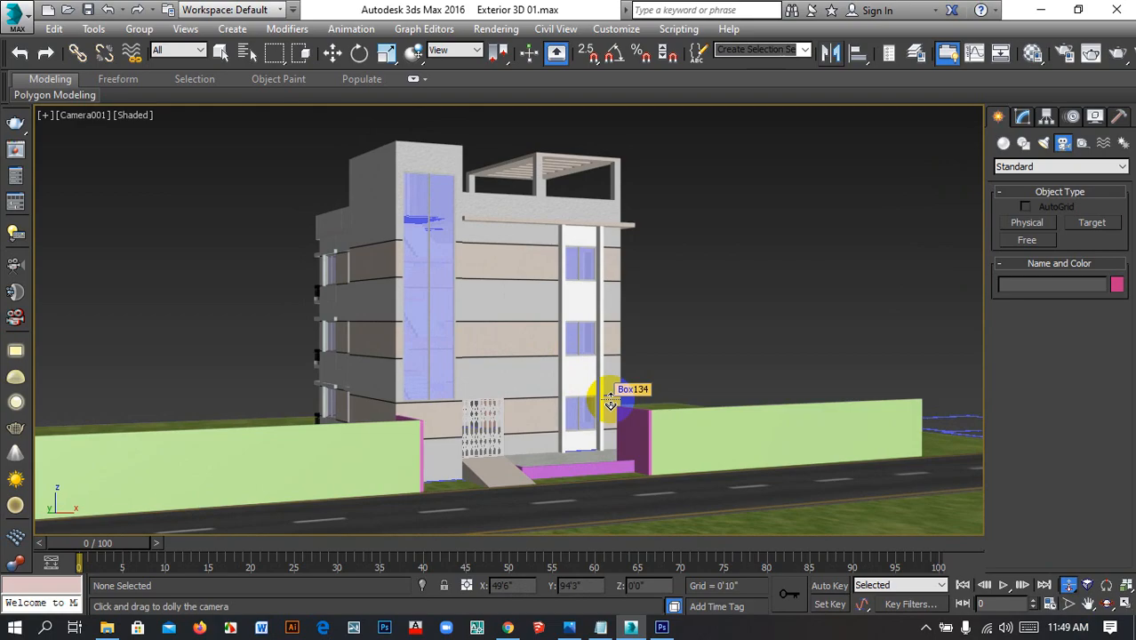
drag(563, 304, 603, 278)
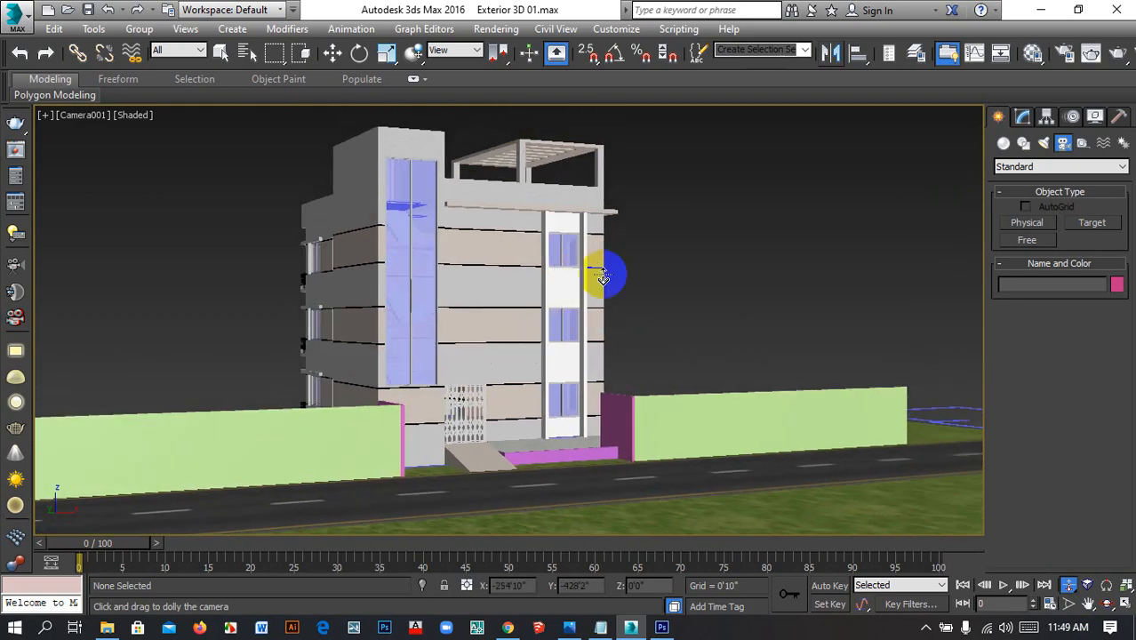
mouse_move(615, 337)
mouse_down()
mouse_move(616, 368)
mouse_move(656, 383)
mouse_move(634, 345)
mouse_up()
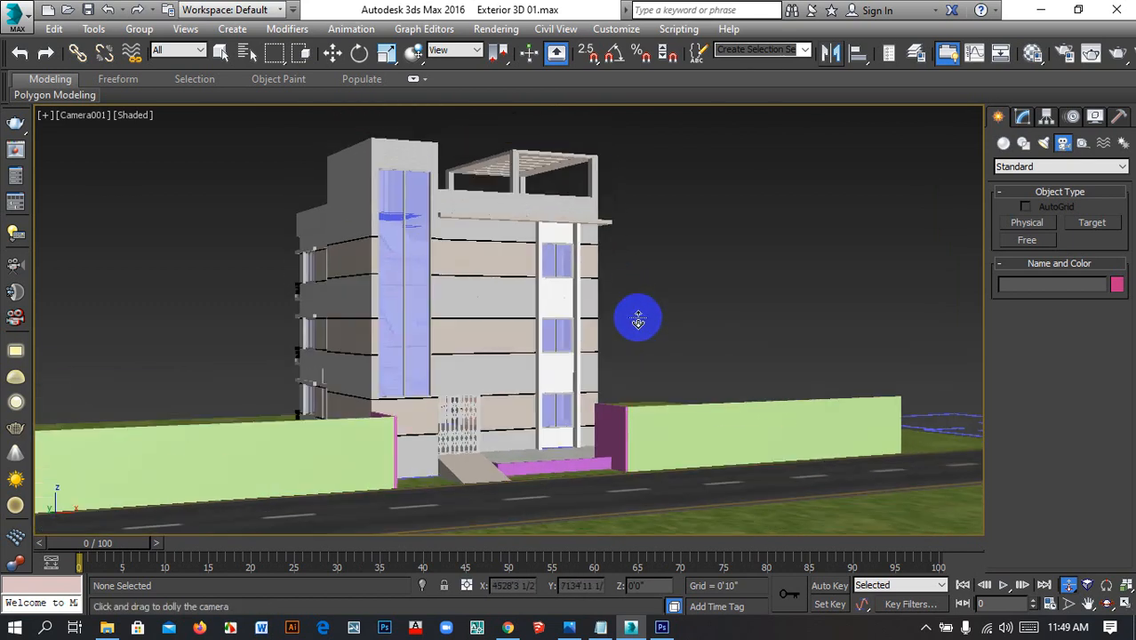
middle_drag(636, 319, 645, 321)
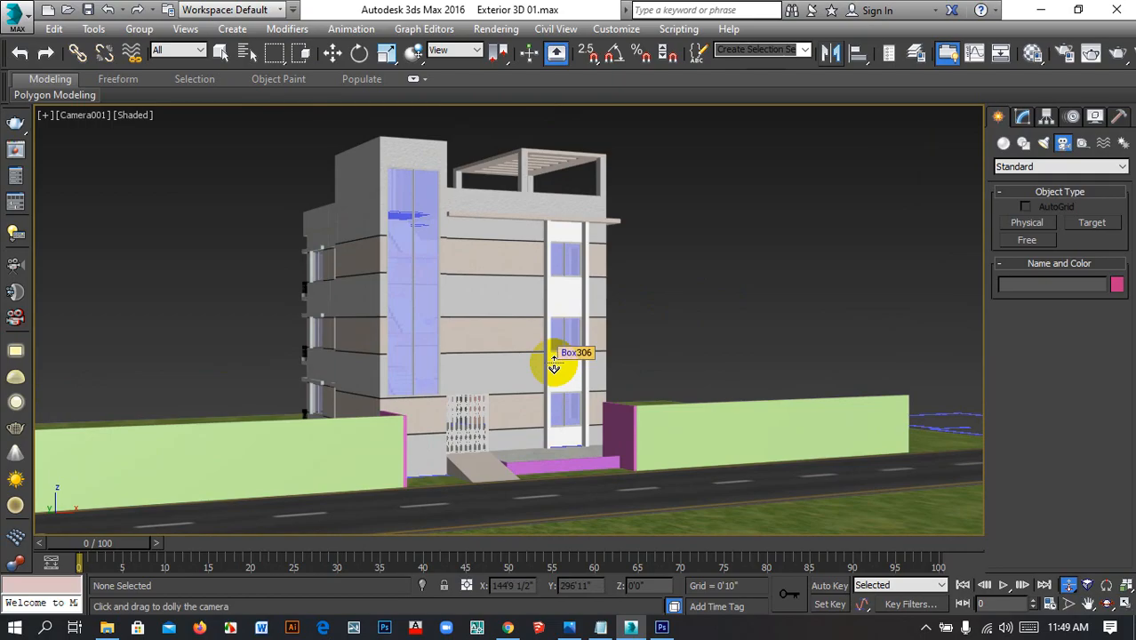
Examine the camera's height and position against the building's front in a low, nearly frontal orthographic view
key(t)
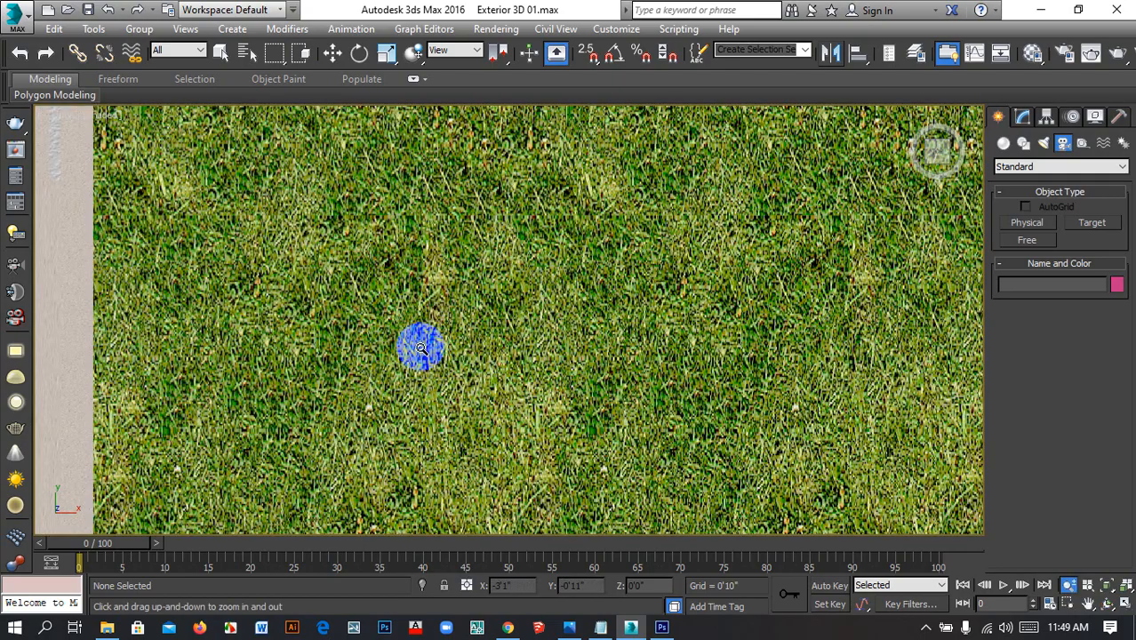
key(z)
drag(433, 320, 475, 402)
alt+middle_drag(452, 426, 517, 357)
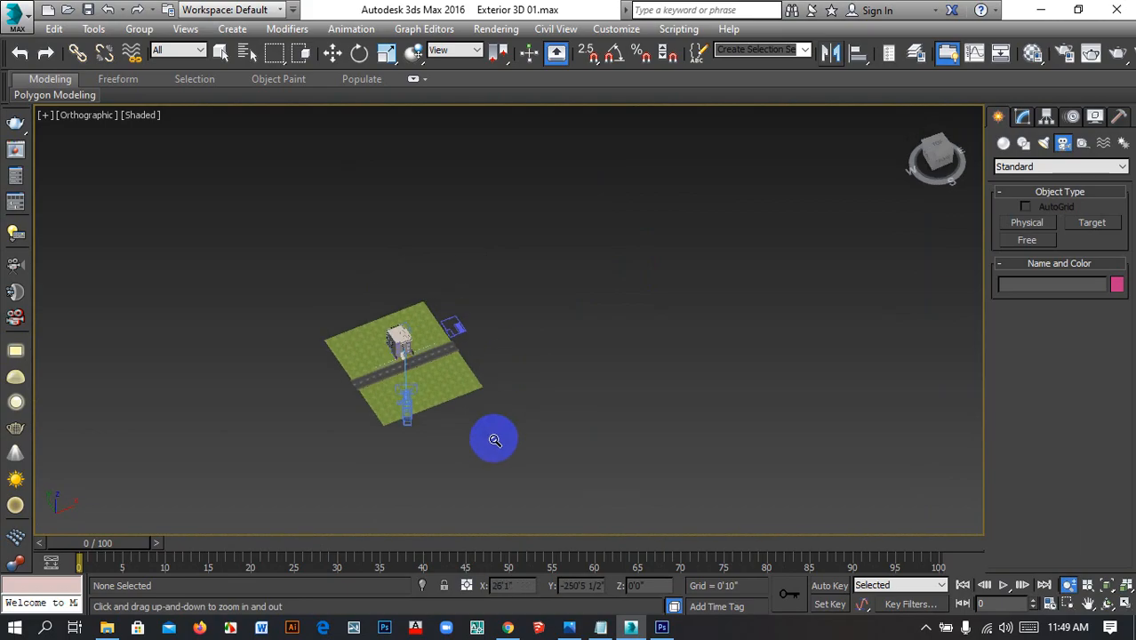
middle_drag(492, 439, 738, 552)
scroll(634, 449, up, 4)
alt+middle_drag(692, 471, 702, 325)
scroll(670, 418, up, 8)
scroll(678, 413, down, 4)
middle_drag(700, 383, 663, 457)
mouse_move(663, 512)
middle_down()
mouse_move(662, 442)
mouse_move(659, 533)
middle_up()
scroll(662, 445, down, 2)
scroll(624, 372, up, 4)
middle_drag(627, 397, 643, 358)
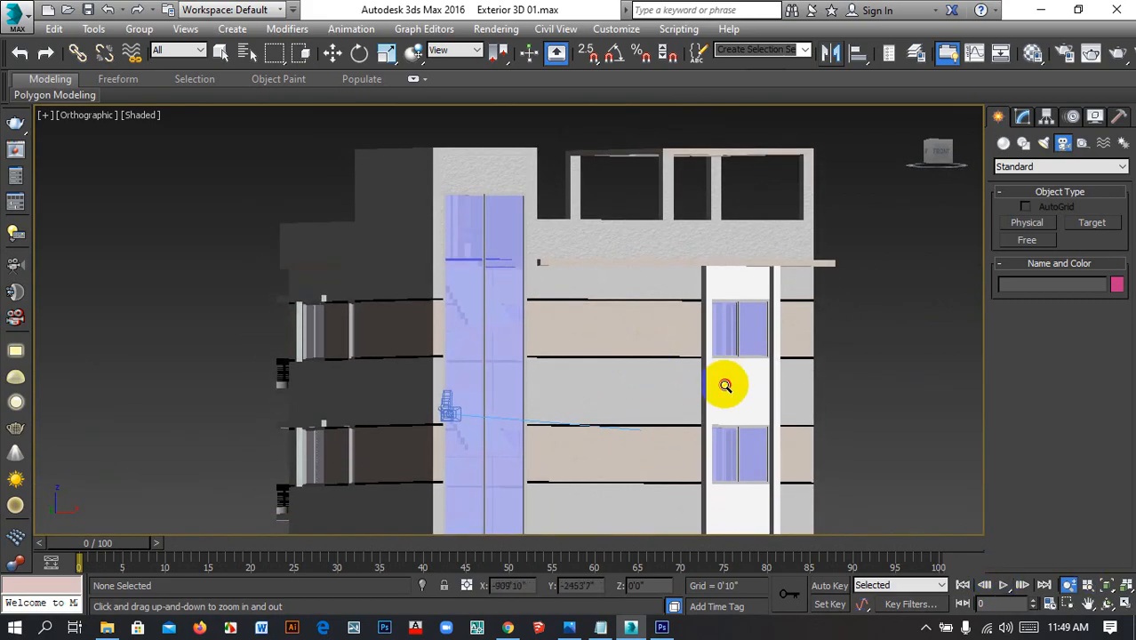
drag(726, 385, 717, 405)
middle_drag(722, 411, 673, 375)
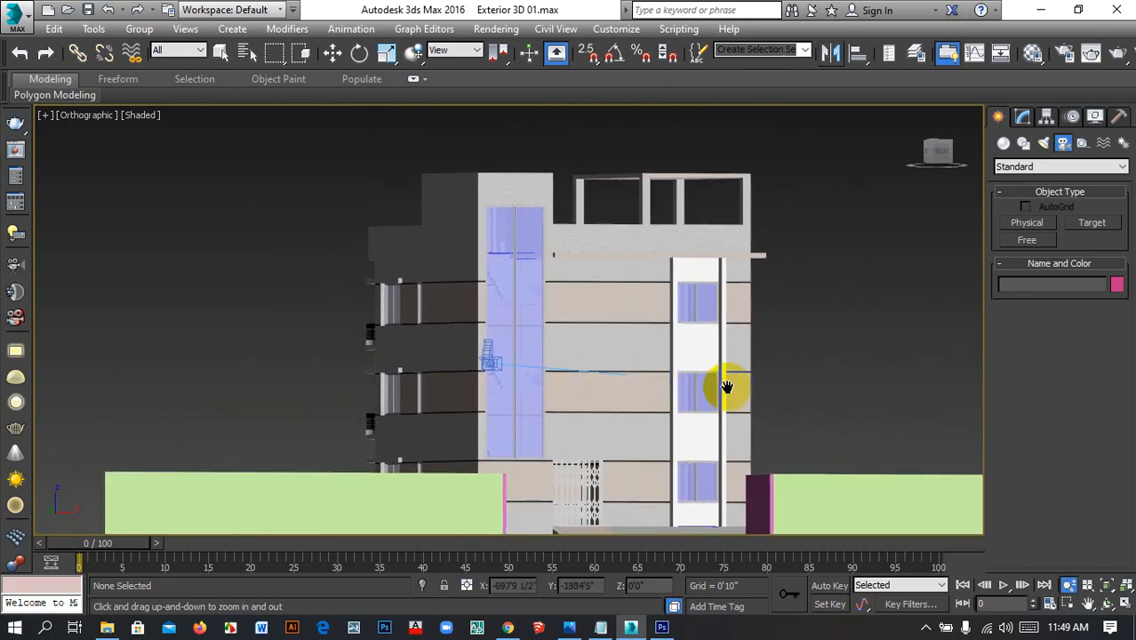
middle_drag(726, 386, 622, 383)
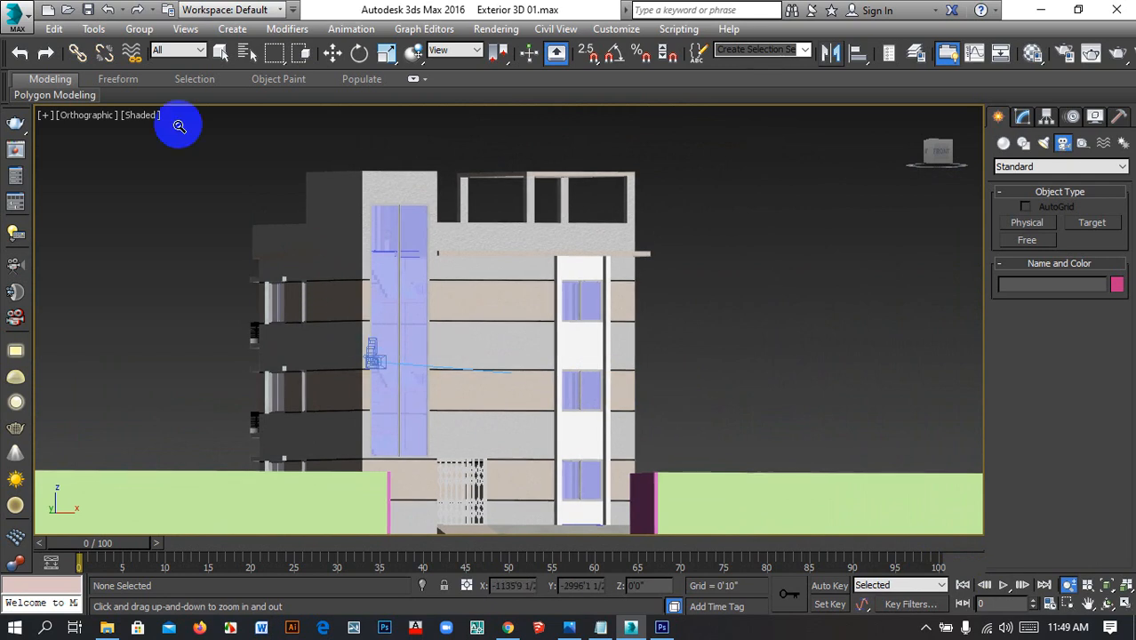
Select the camera together with its target, check its view, and delete both from the scene
click(333, 56)
click(376, 361)
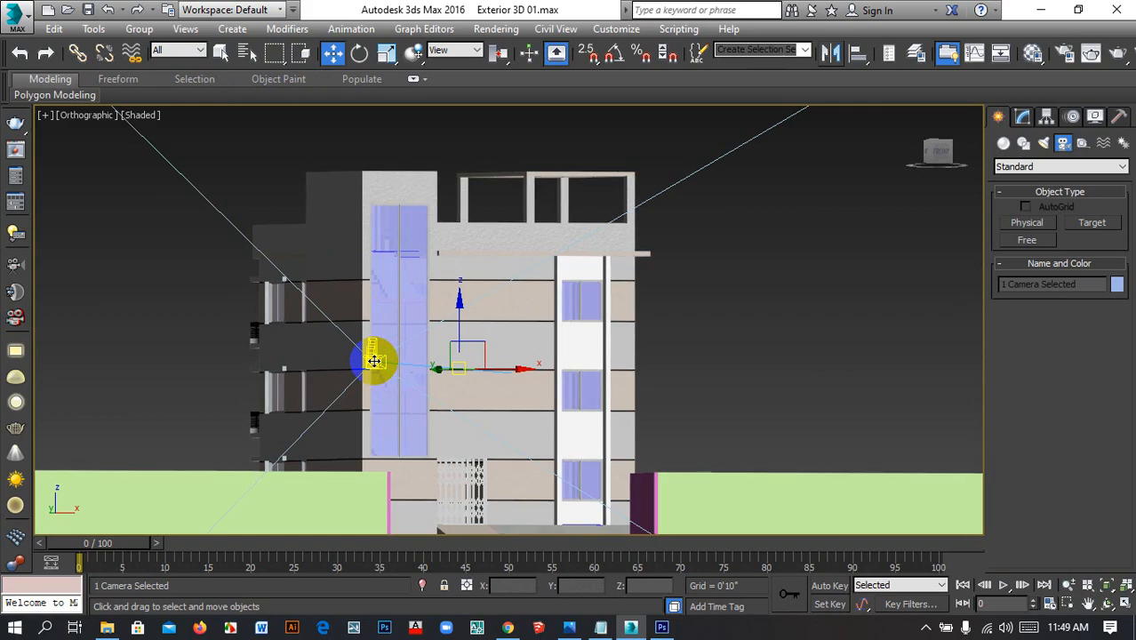
key(c)
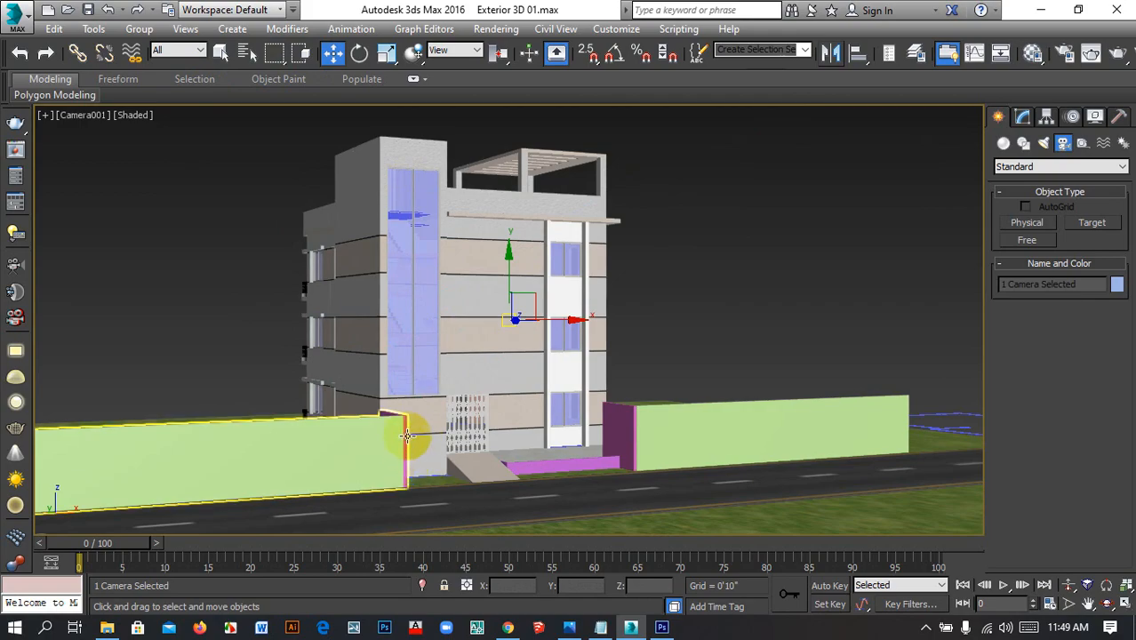
key(t)
scroll(426, 411, down, 8)
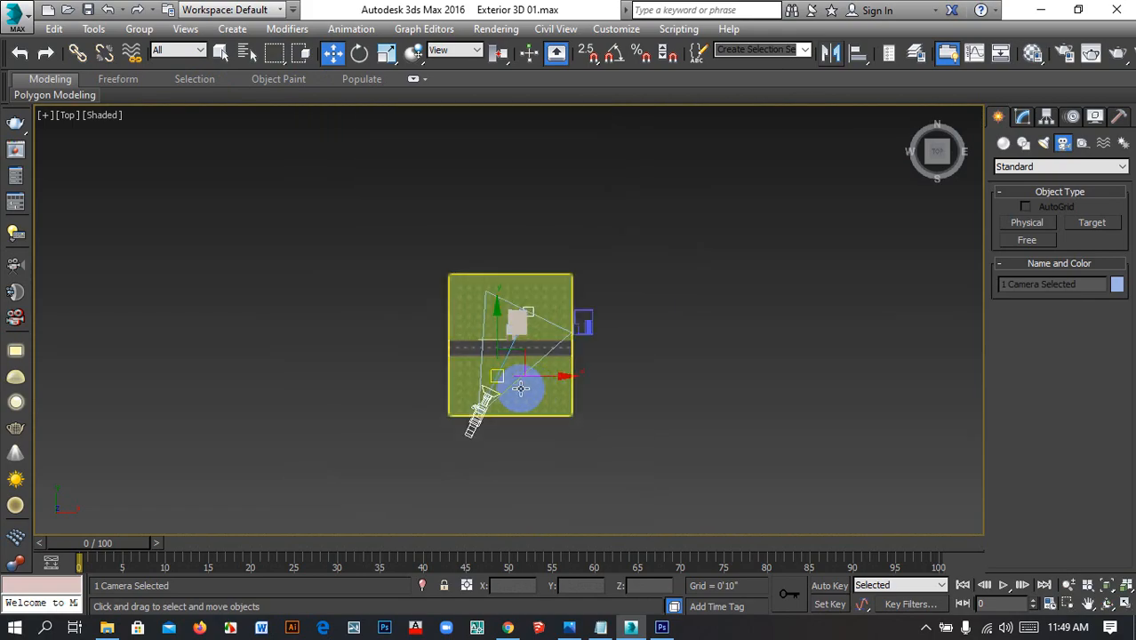
key(Delete)
Place a new target camera on the grass just across the road, aimed at the middle of the building, and switch to the Move tool
scroll(535, 368, up, 4)
middle_drag(603, 436, 619, 524)
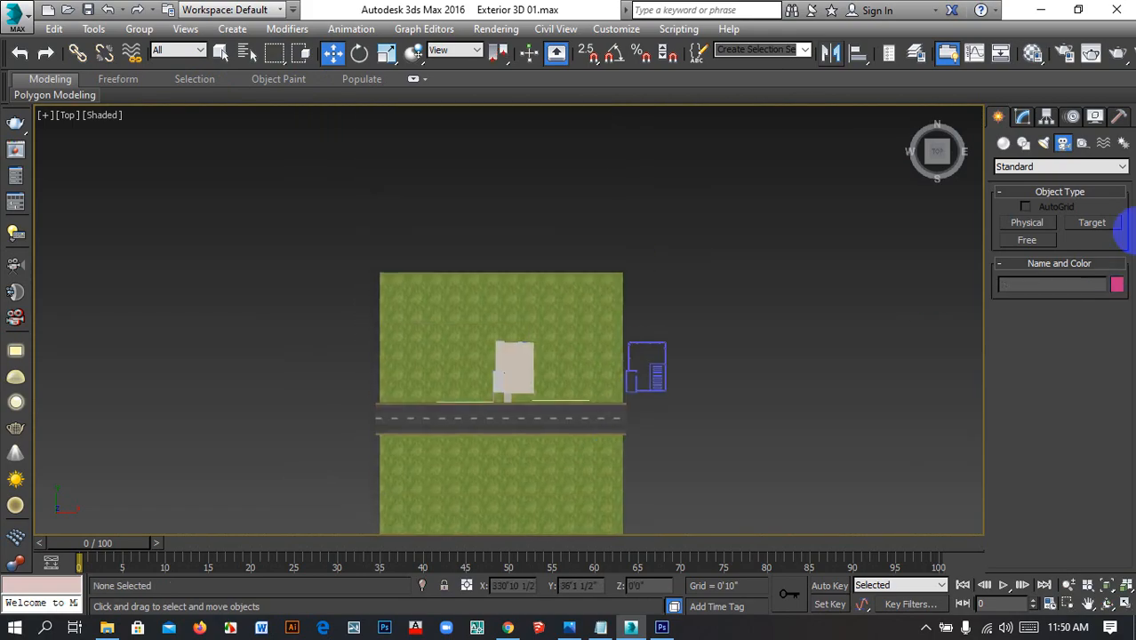
click(1113, 224)
scroll(485, 435, up, 6)
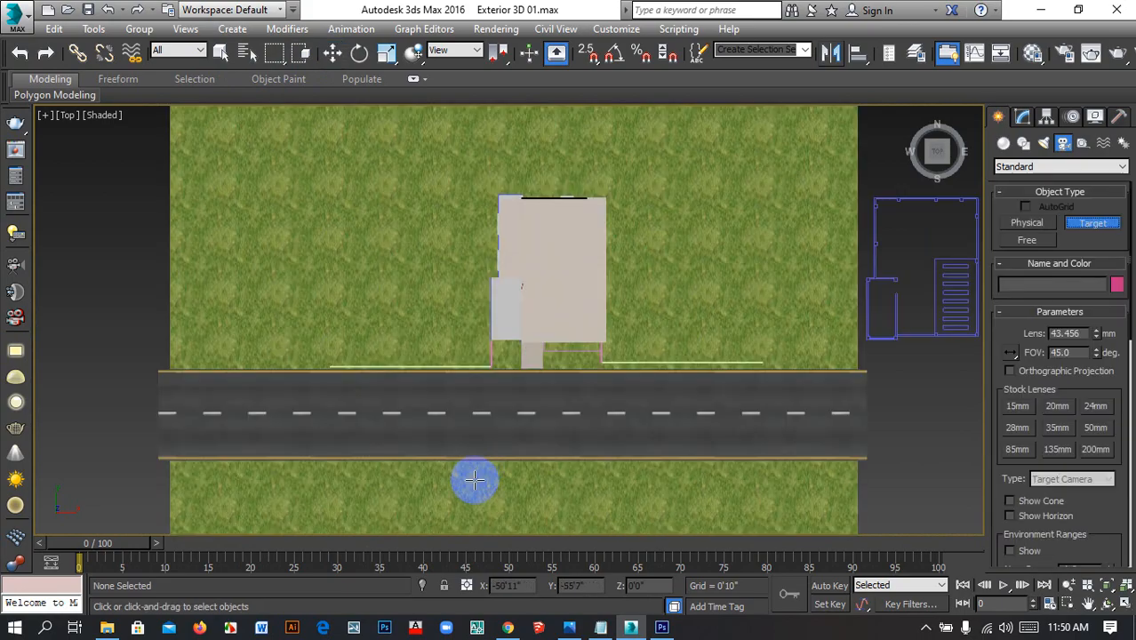
drag(473, 480, 543, 258)
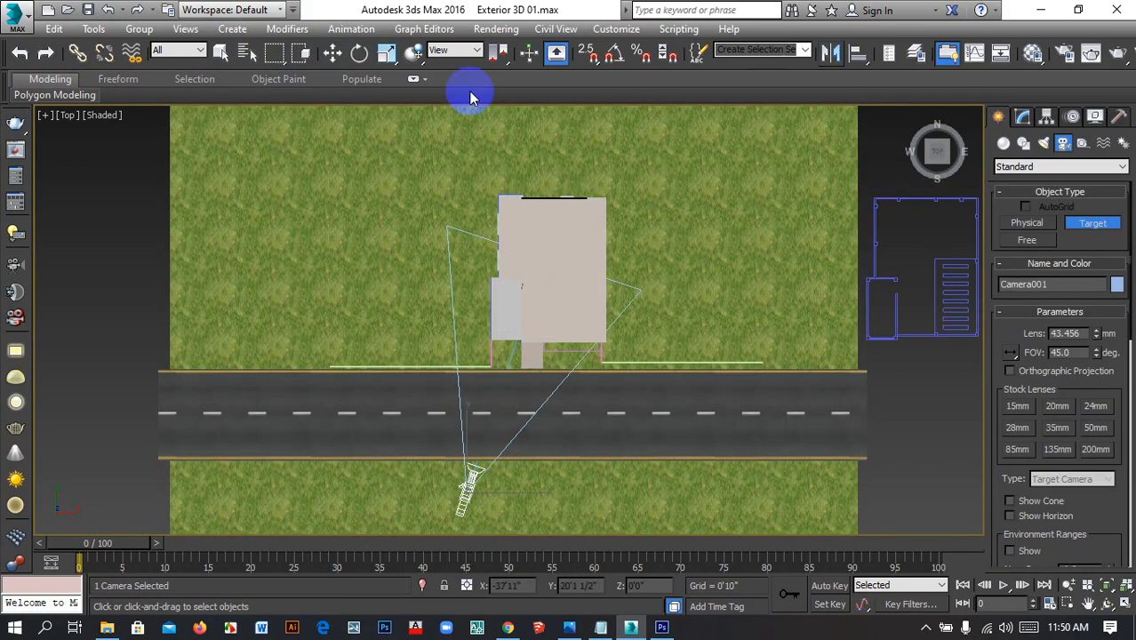
click(333, 53)
Set the new camera's height to 5'0" and deselect it
middle_drag(471, 455, 560, 265)
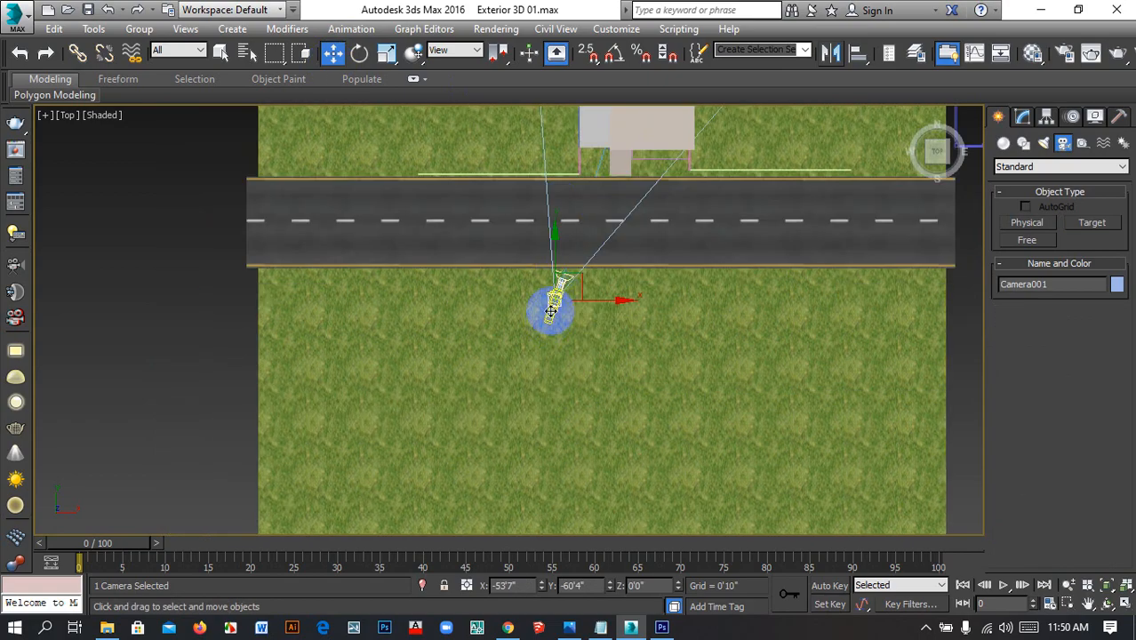
click(640, 585)
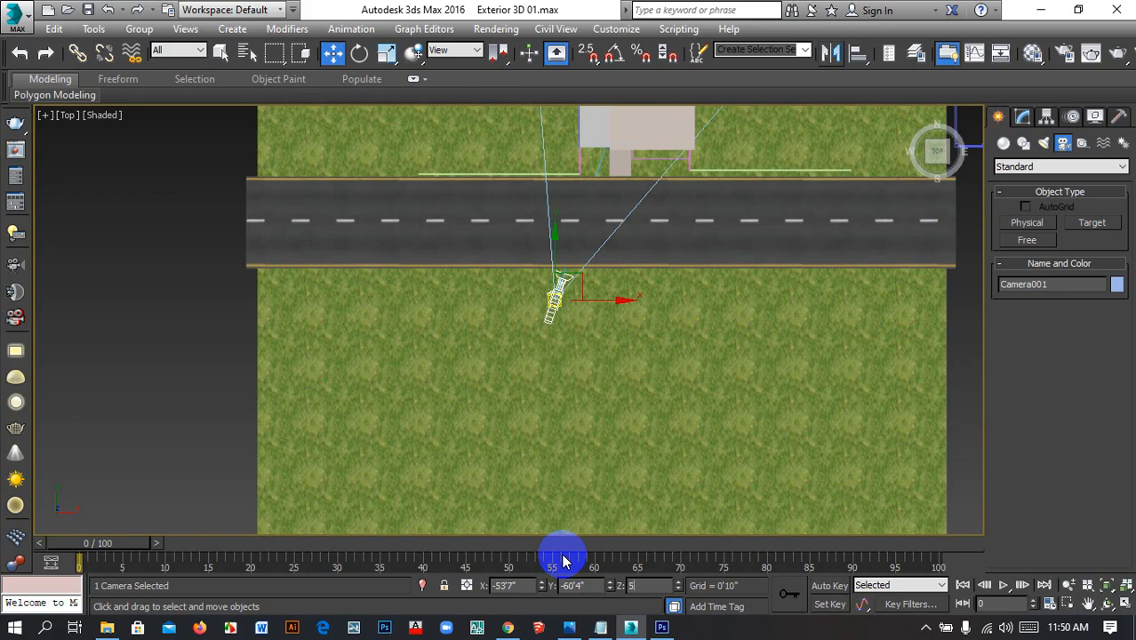
key(Return)
middle_drag(664, 395, 484, 563)
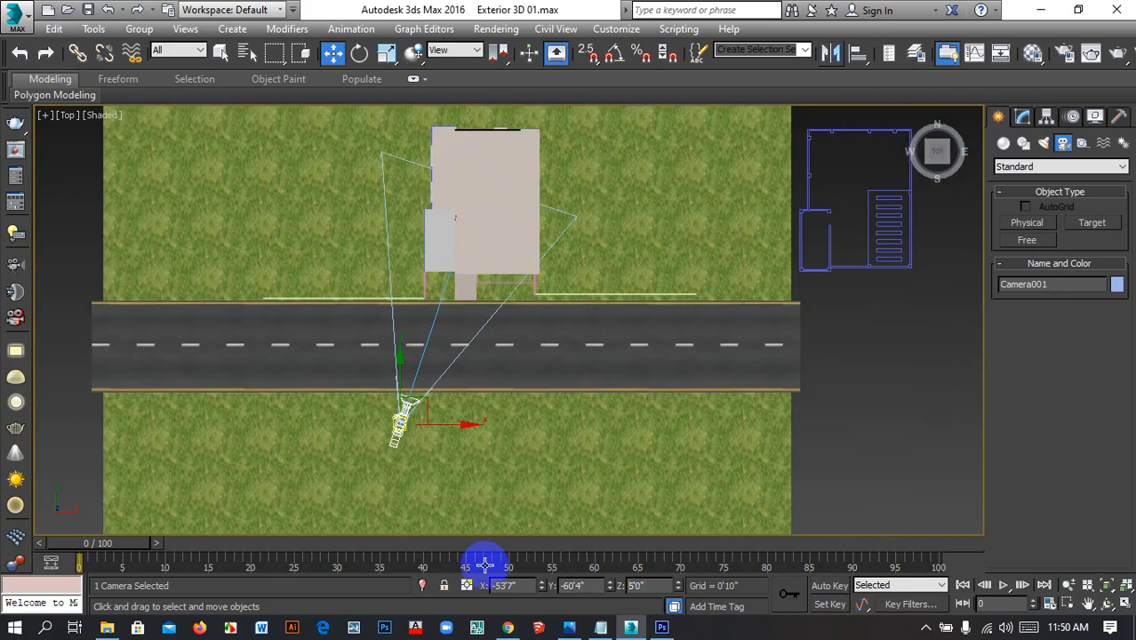
click(879, 444)
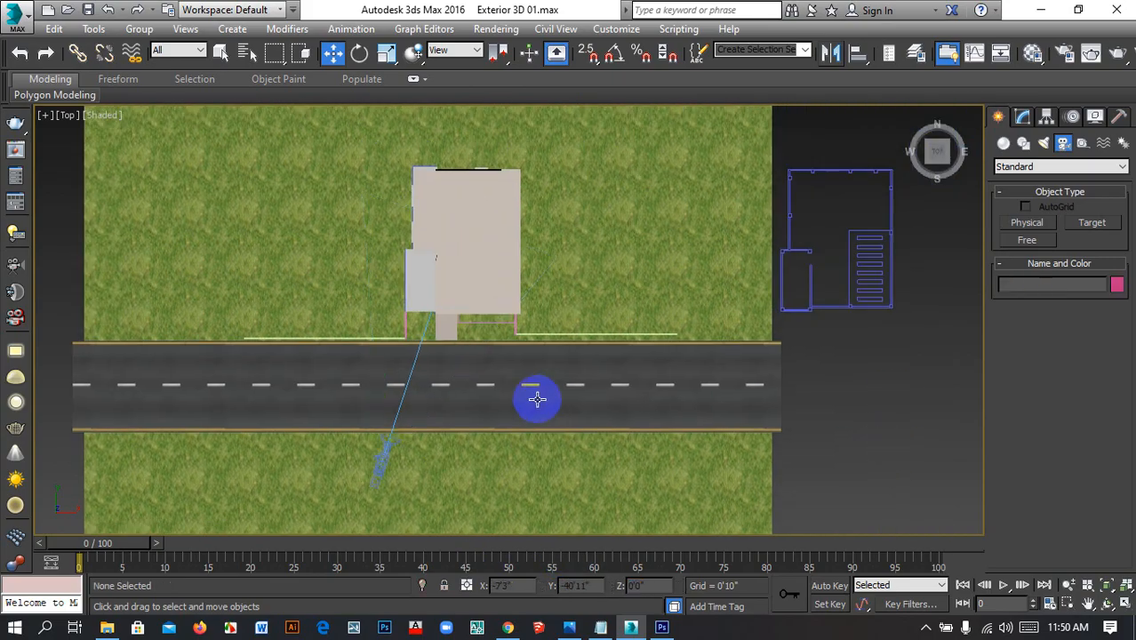
Look through the camera, widen its view with the 15mm stock lens, and pan it up to show more of the building
click(380, 466)
key(c)
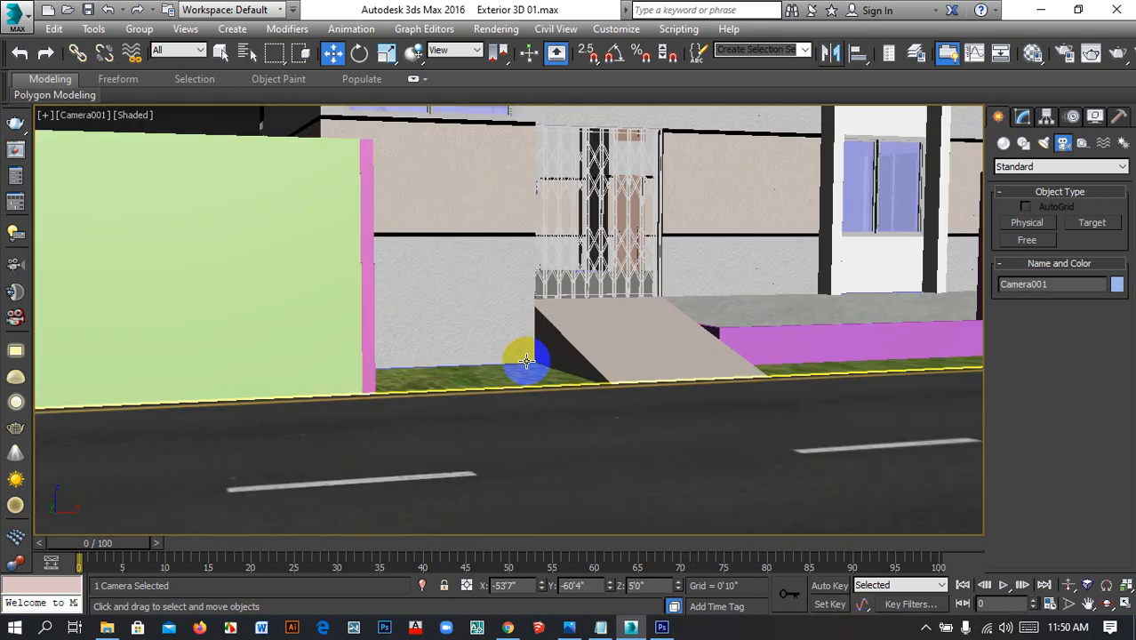
click(1022, 116)
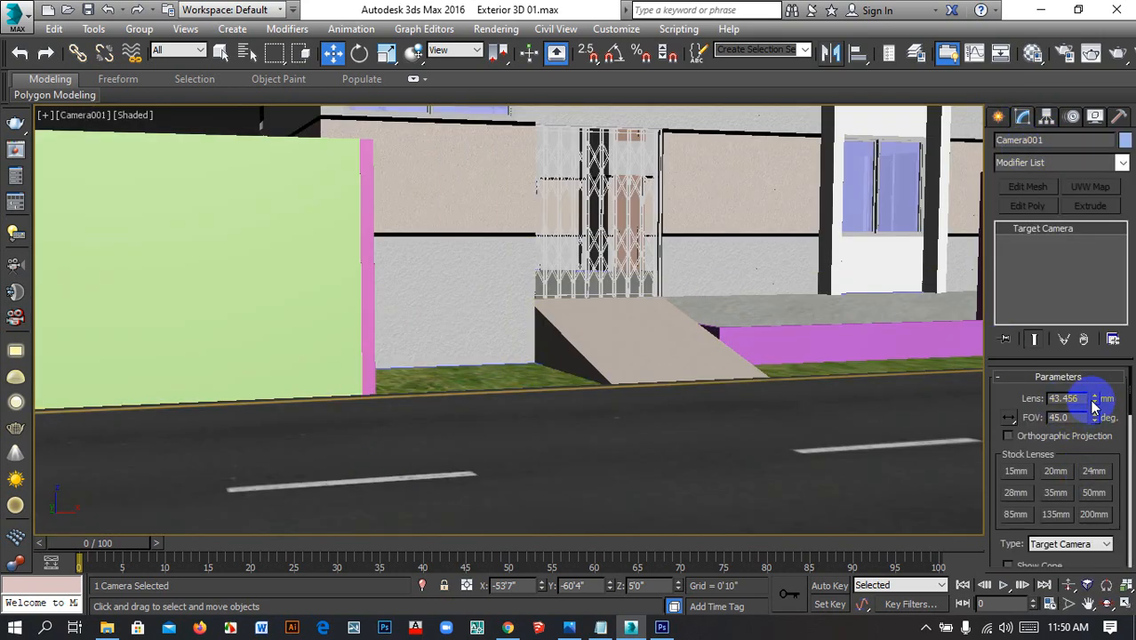
mouse_move(1095, 402)
mouse_down()
mouse_move(1097, 418)
mouse_move(1095, 405)
mouse_up()
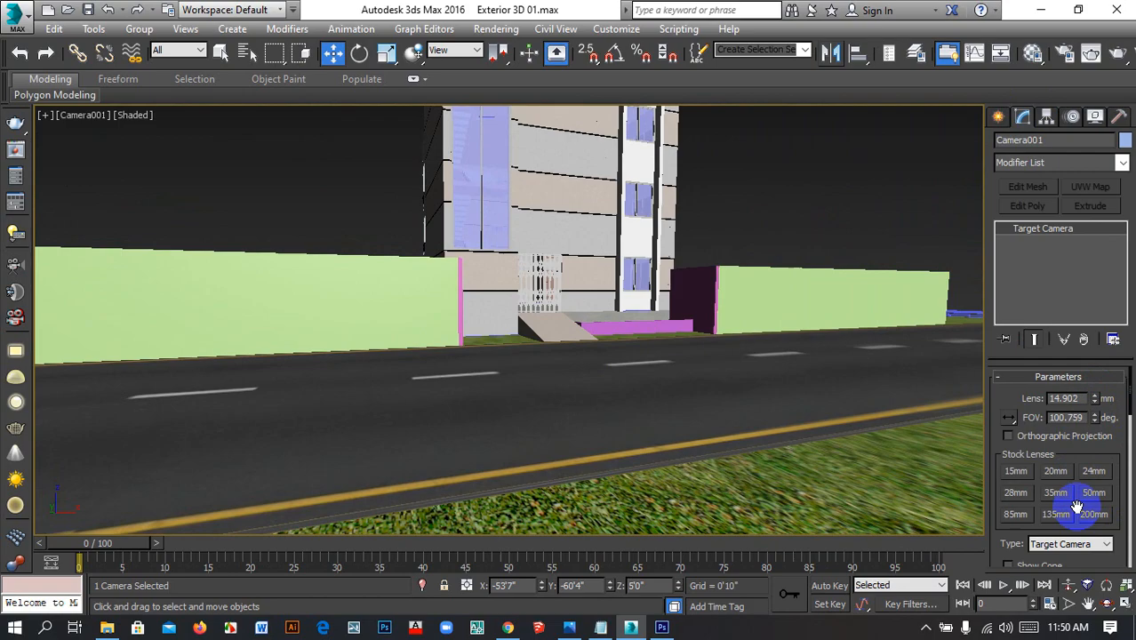
click(1056, 514)
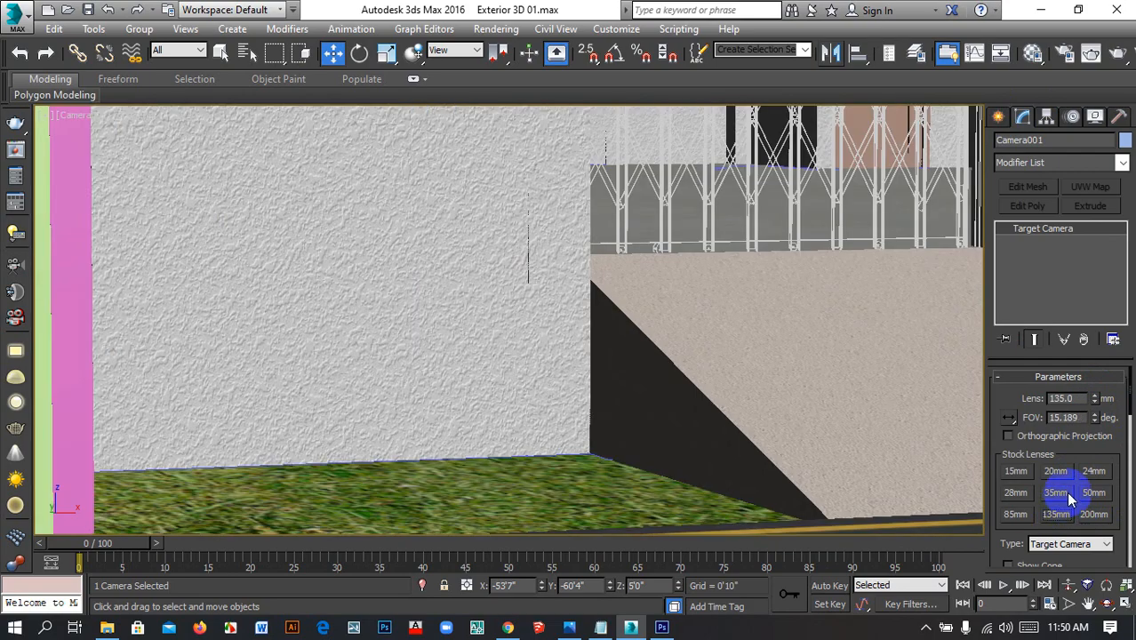
click(1056, 492)
click(1018, 471)
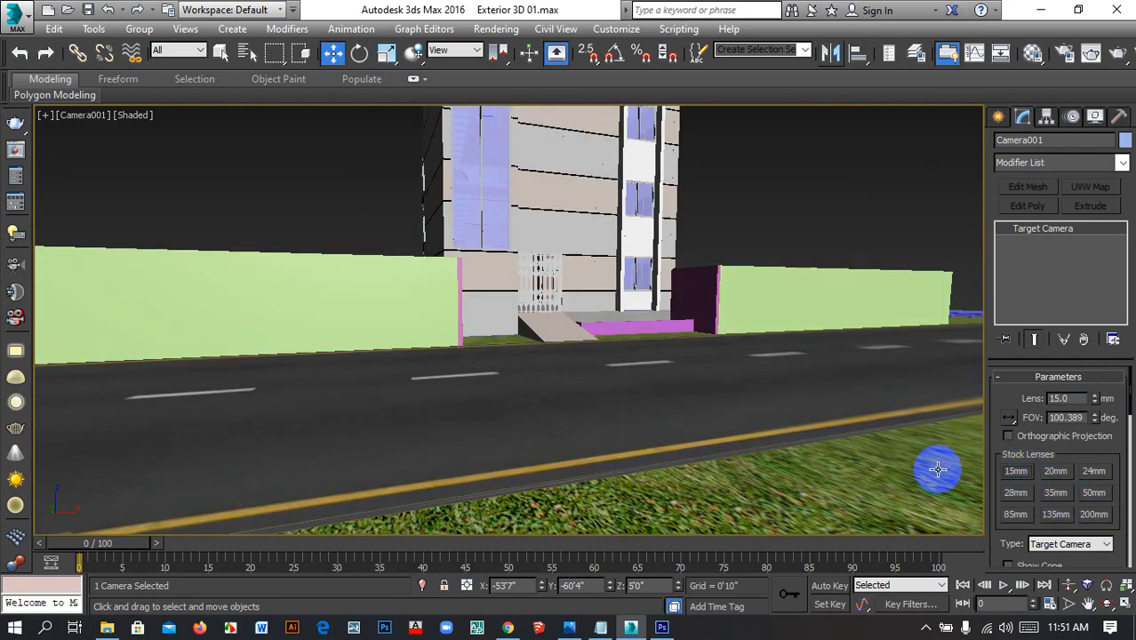
middle_drag(824, 411, 722, 401)
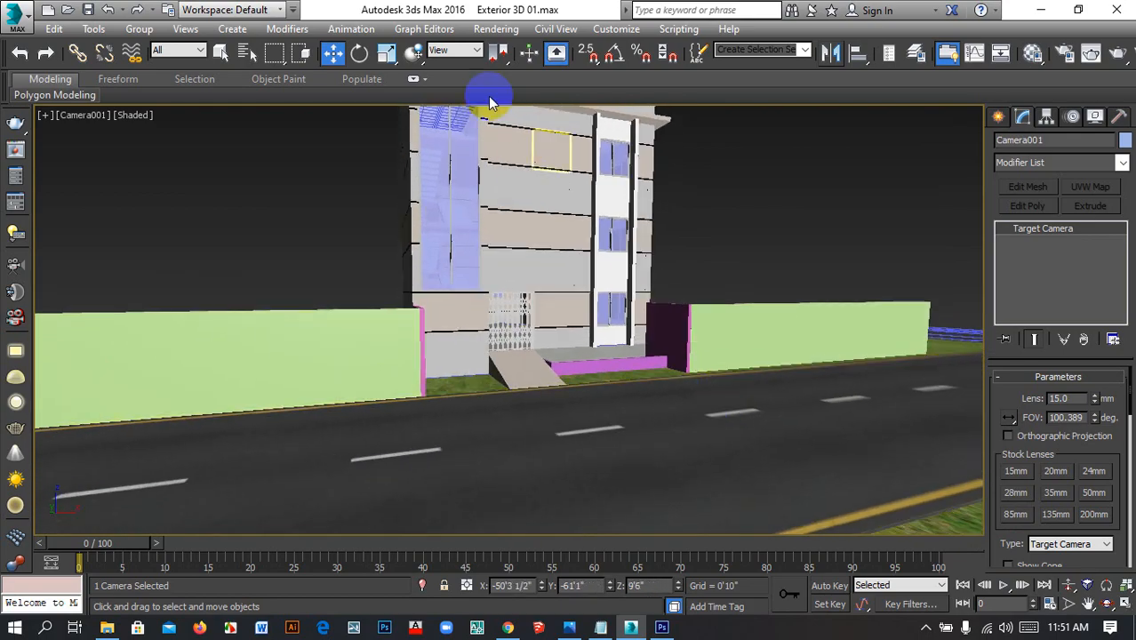
Select the camera together with its target in a wireframe top view
click(717, 158)
key(t)
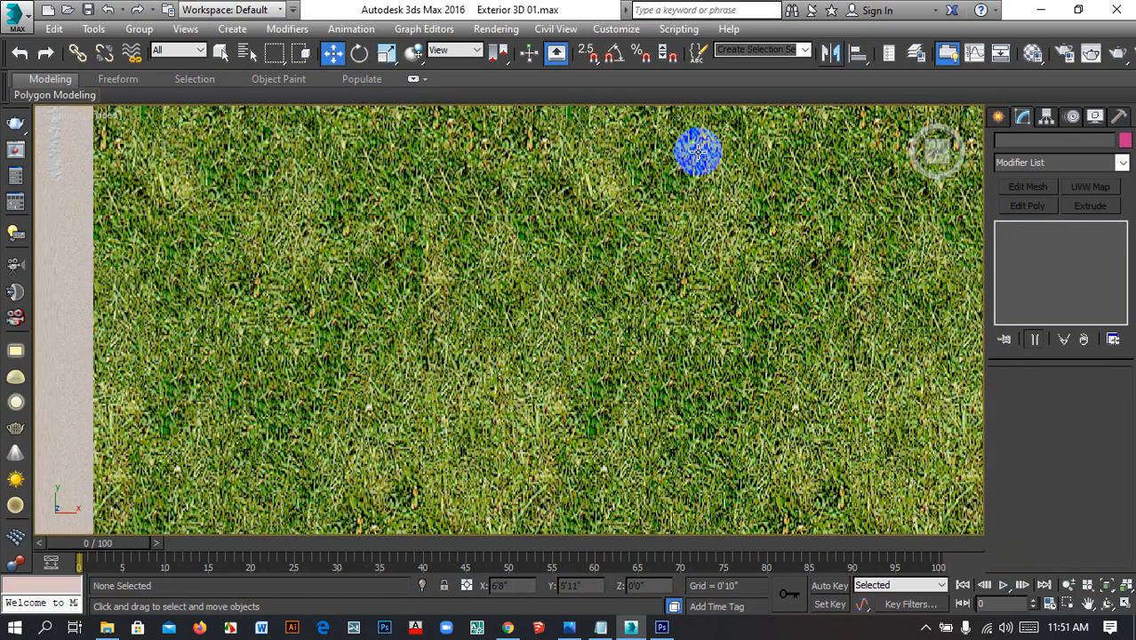
key(z)
key(F3)
scroll(479, 243, up, 6)
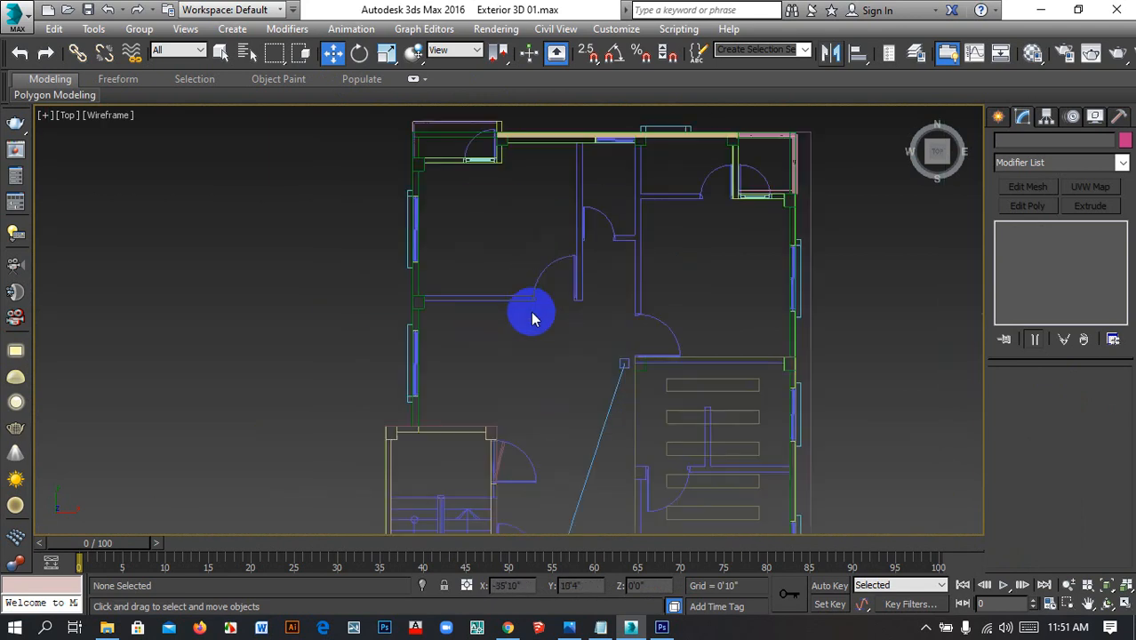
click(624, 362)
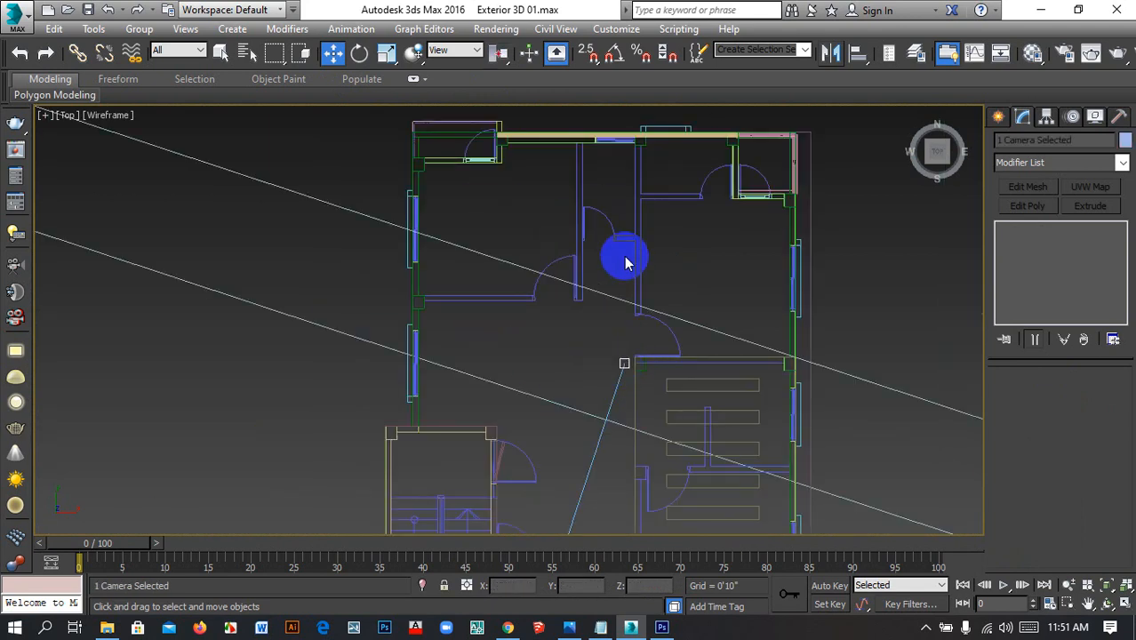
scroll(629, 336, down, 5)
scroll(615, 307, up, 5)
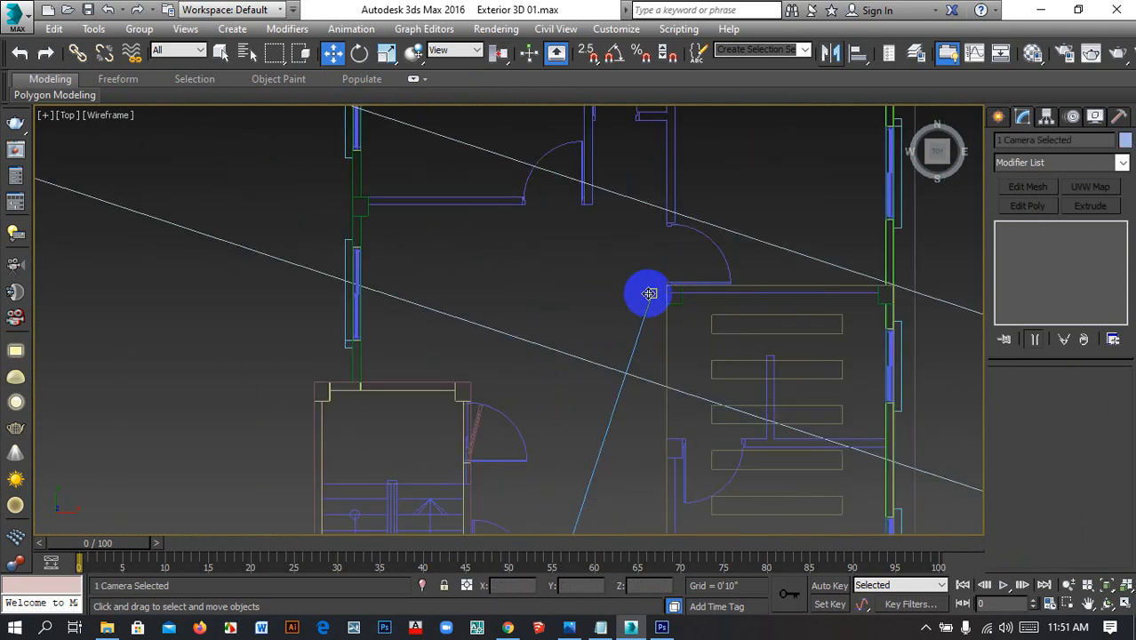
scroll(640, 283, down, 5)
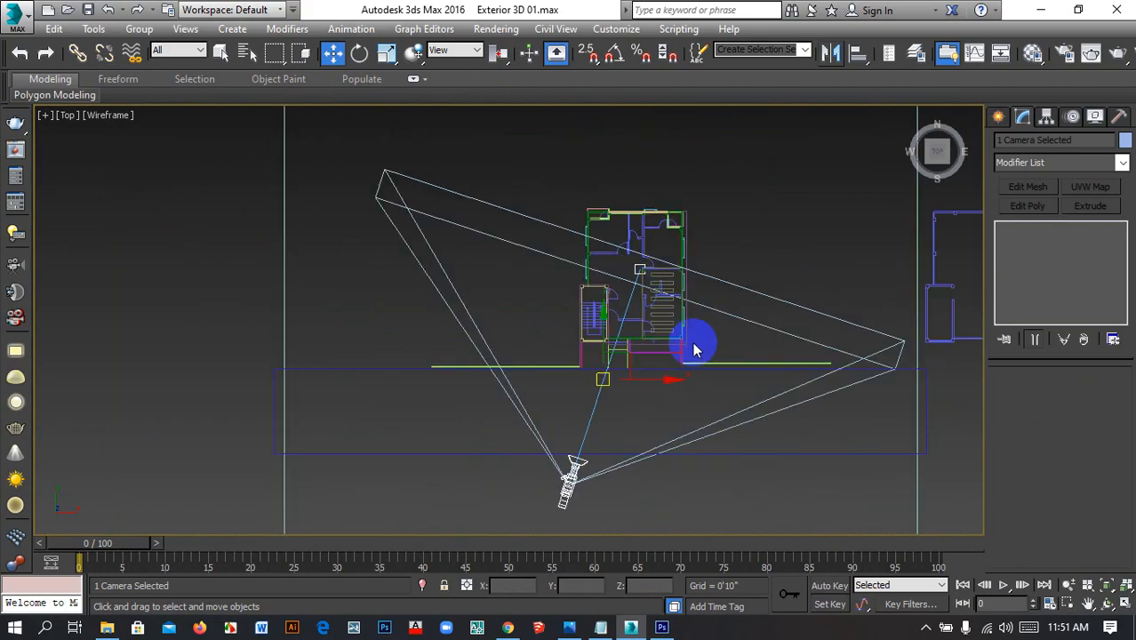
click(722, 324)
scroll(638, 264, up, 5)
scroll(637, 264, up, 5)
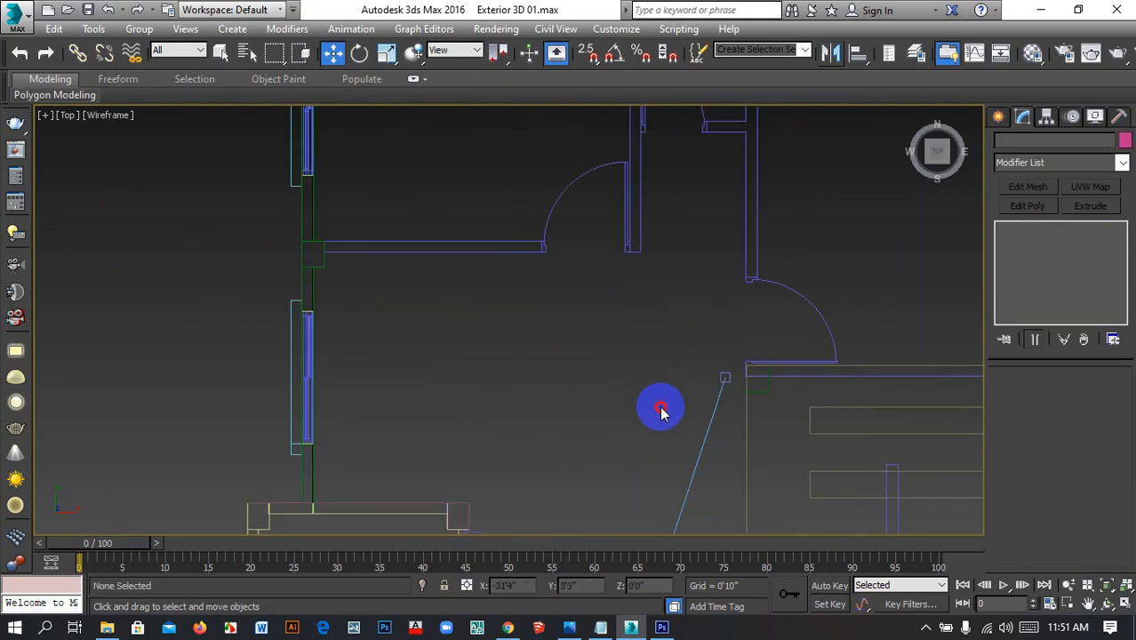
drag(658, 406, 735, 335)
scroll(623, 255, down, 5)
scroll(622, 255, down, 4)
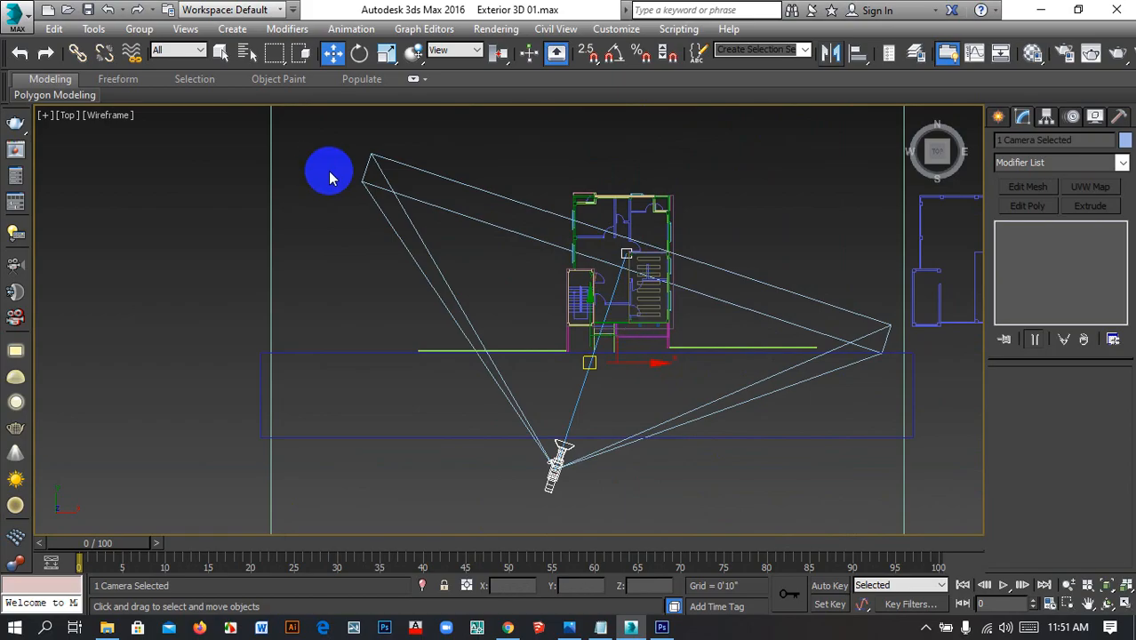
Raise the camera and target together in the shaded camera view until the building's full height is in frame, and deselect them
key(c)
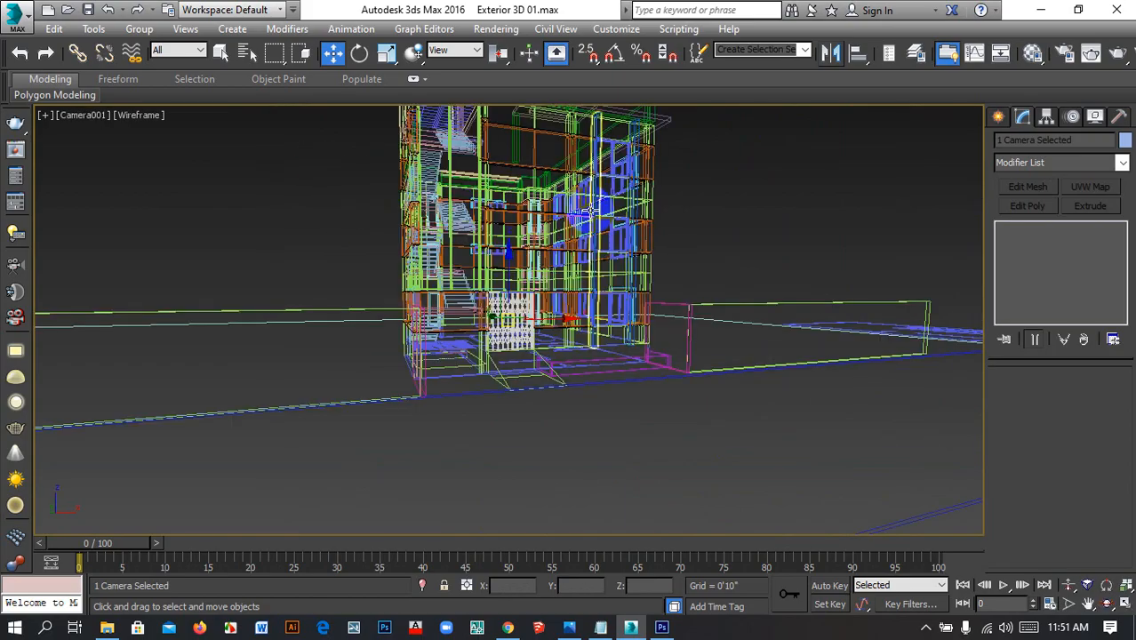
key(F3)
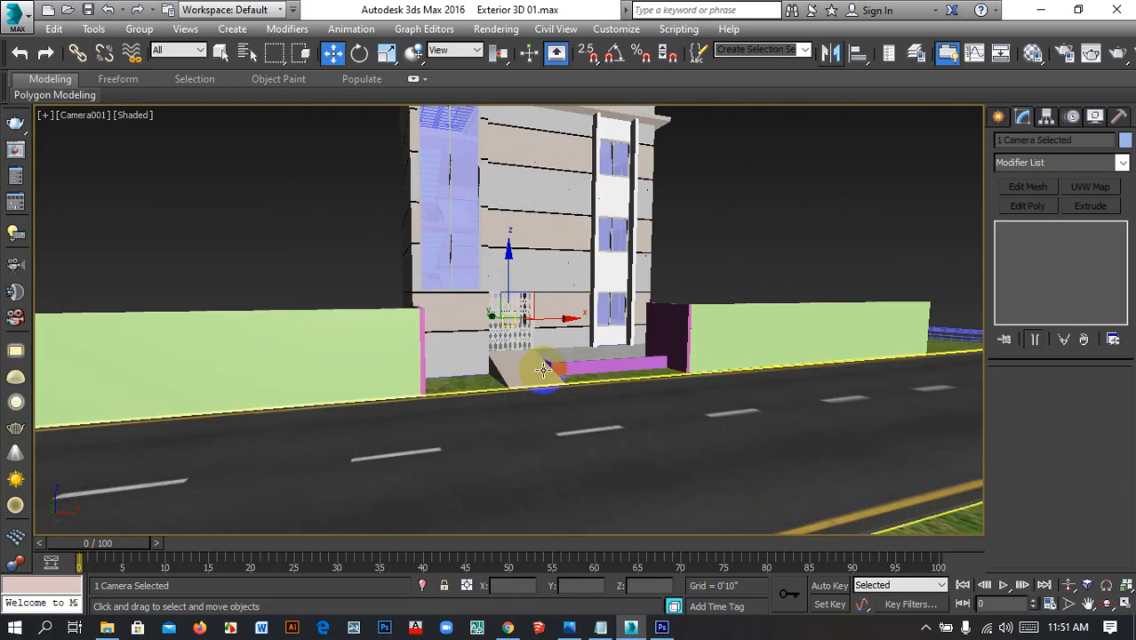
drag(514, 289, 514, 249)
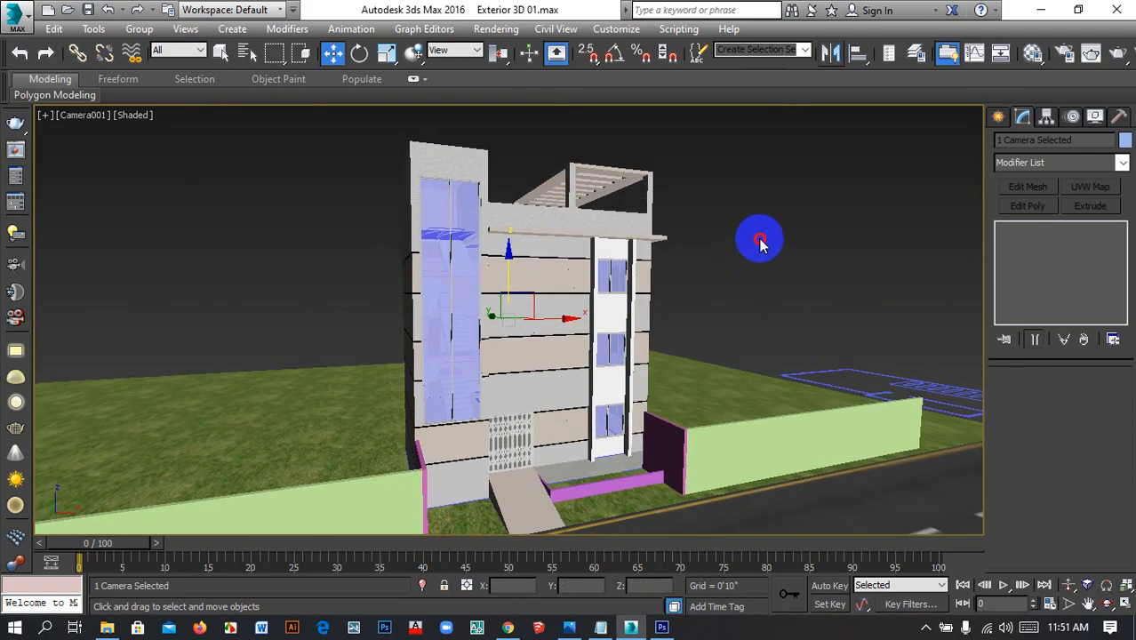
click(751, 236)
Select only the camera in the wireframe top view and set its height to 10'0"
key(F4)
key(F3)
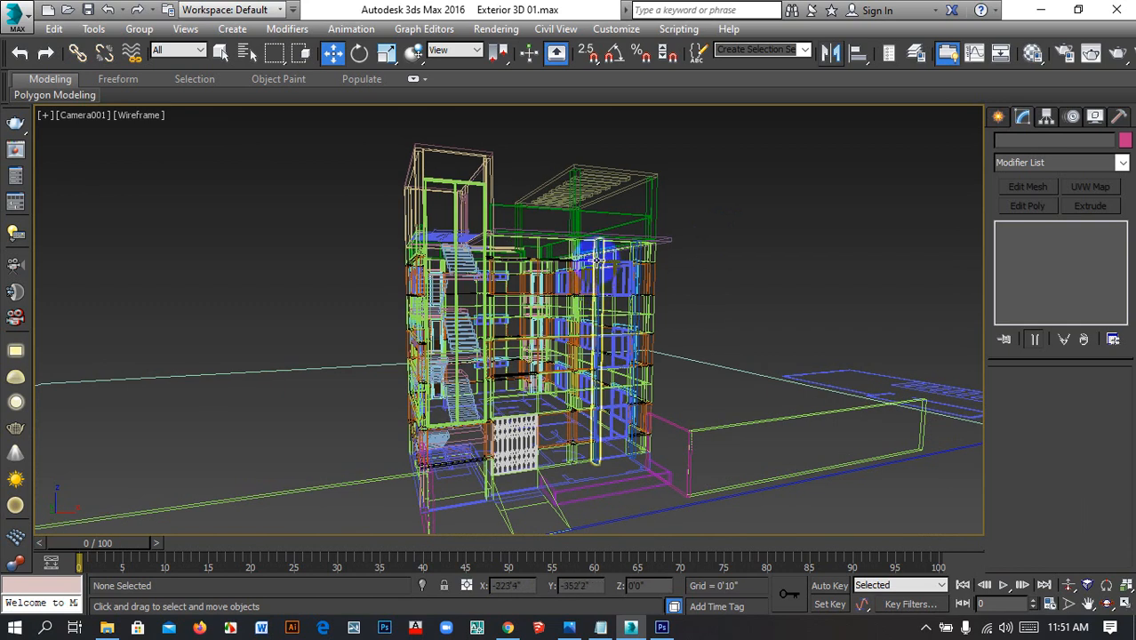
key(t)
key(z)
scroll(592, 244, down, 3)
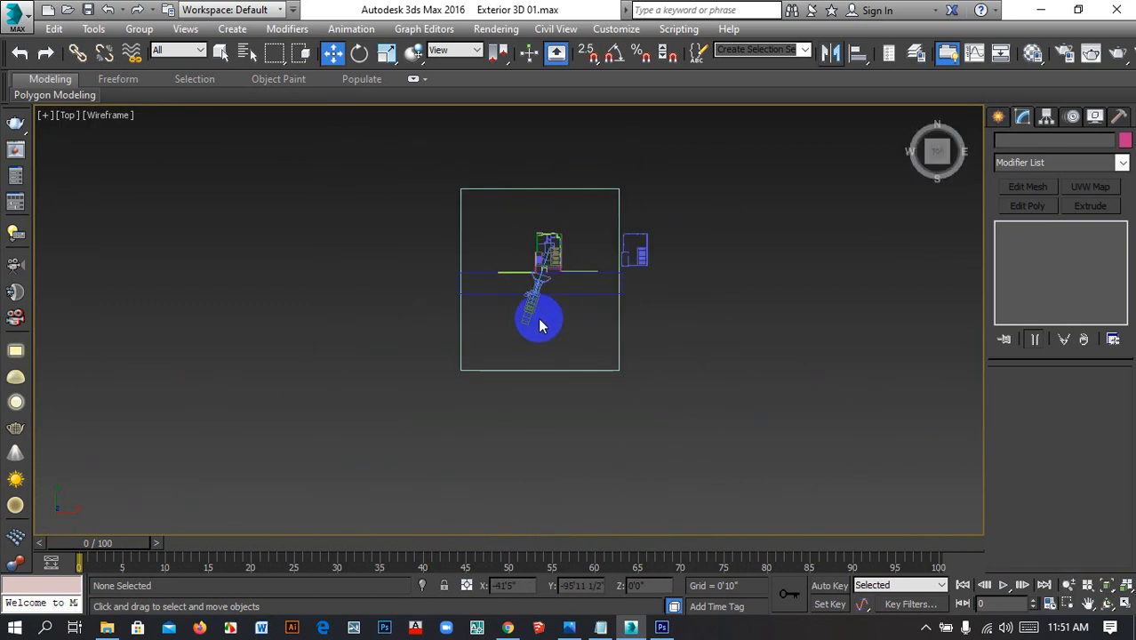
scroll(527, 310, up, 3)
scroll(527, 310, up, 2)
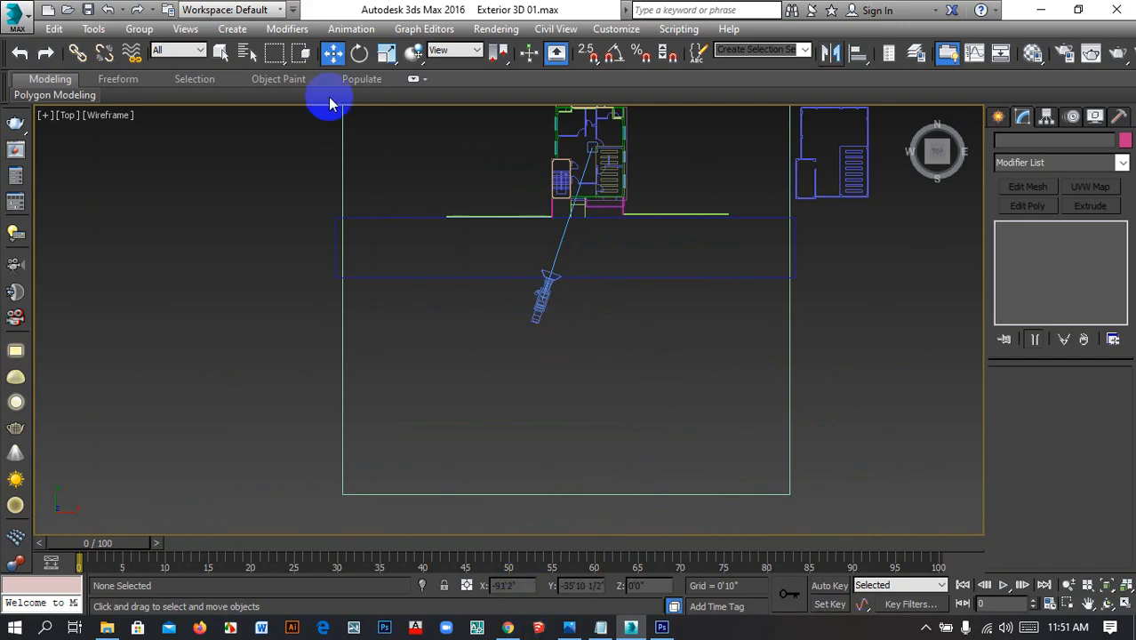
click(535, 295)
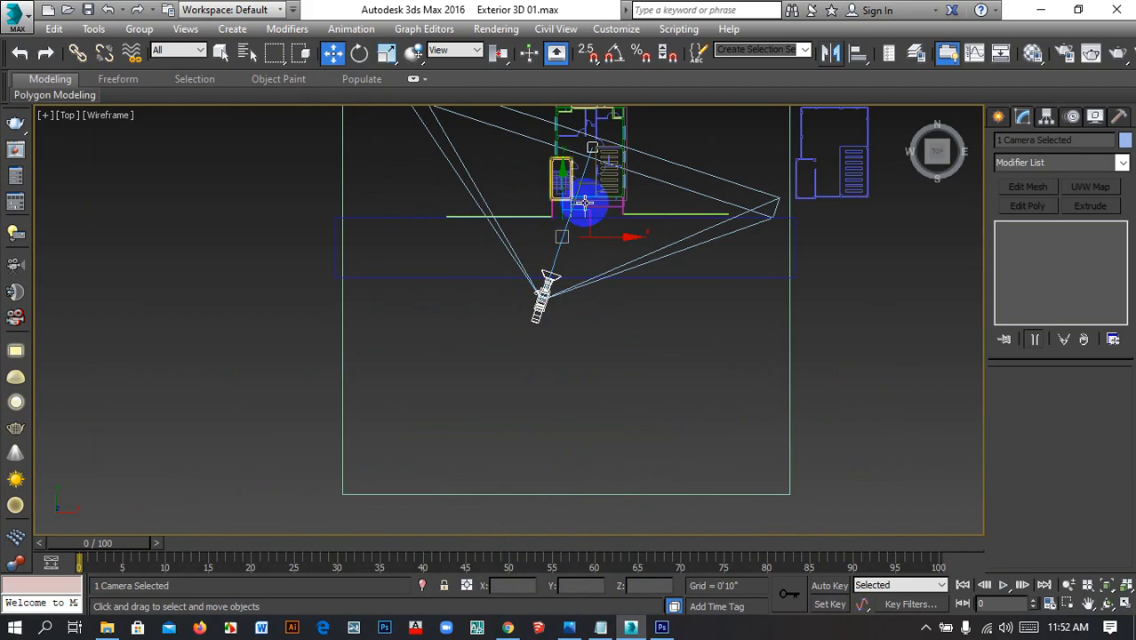
middle_drag(584, 215, 556, 314)
click(526, 311)
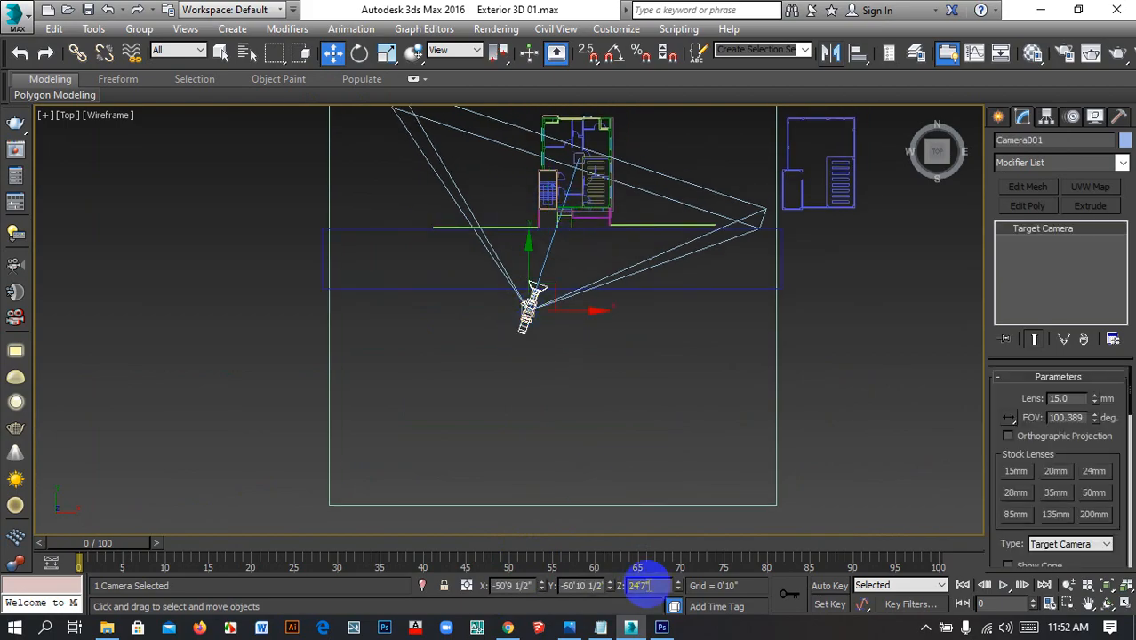
drag(615, 584, 579, 582)
text(1)
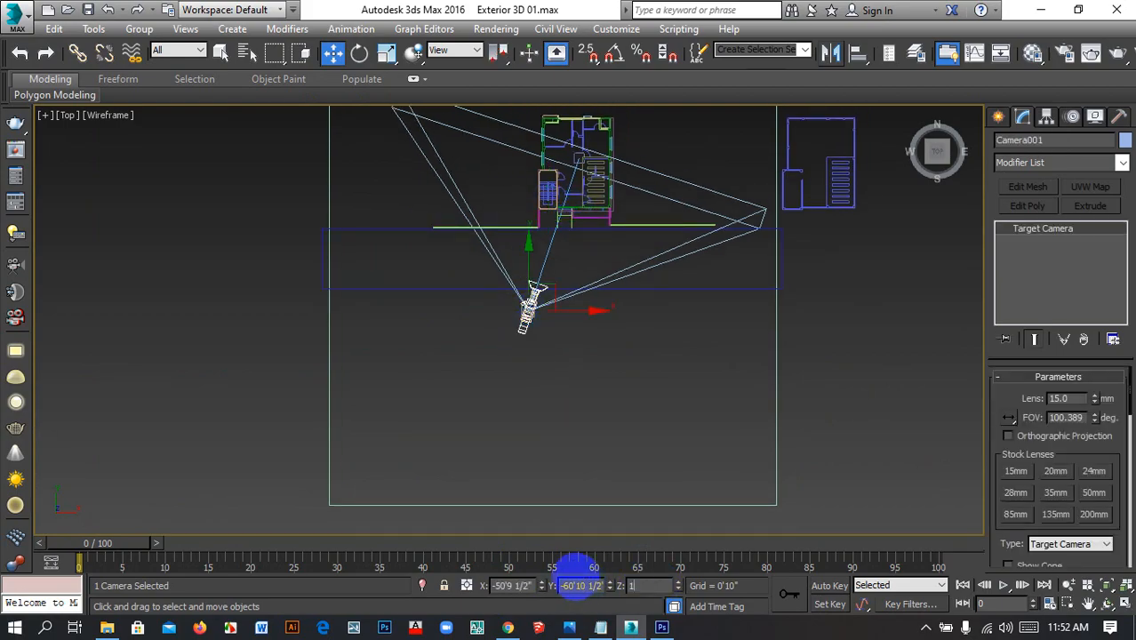
text(0)
key(Return)
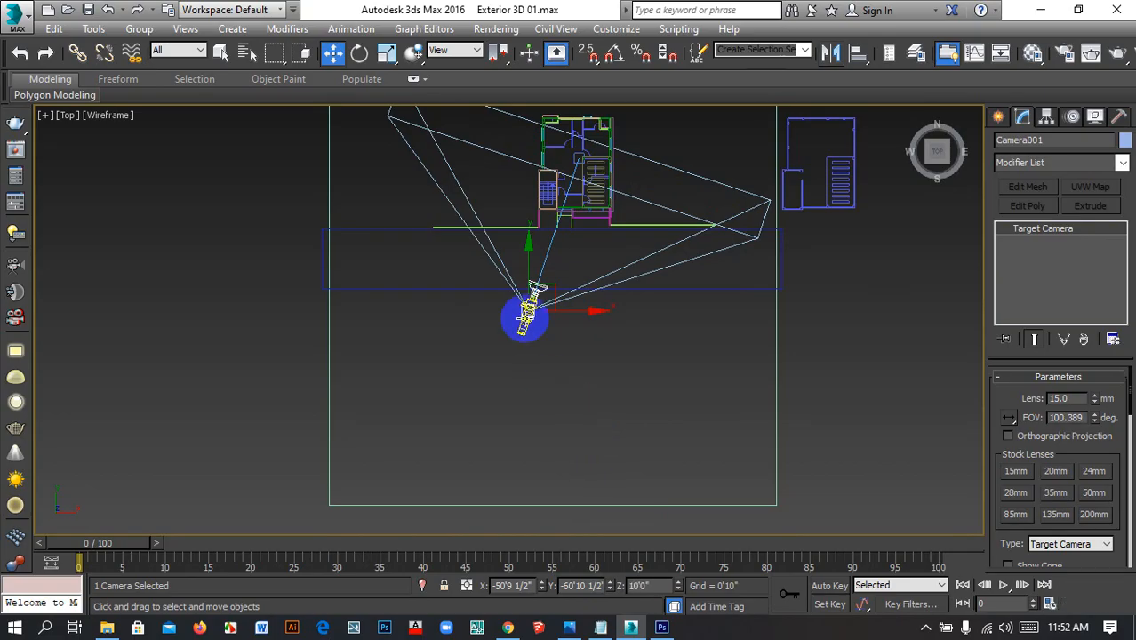
Look through the camera in shaded mode and shift it sideways to reveal more of the building's stair-tower side
key(c)
key(F3)
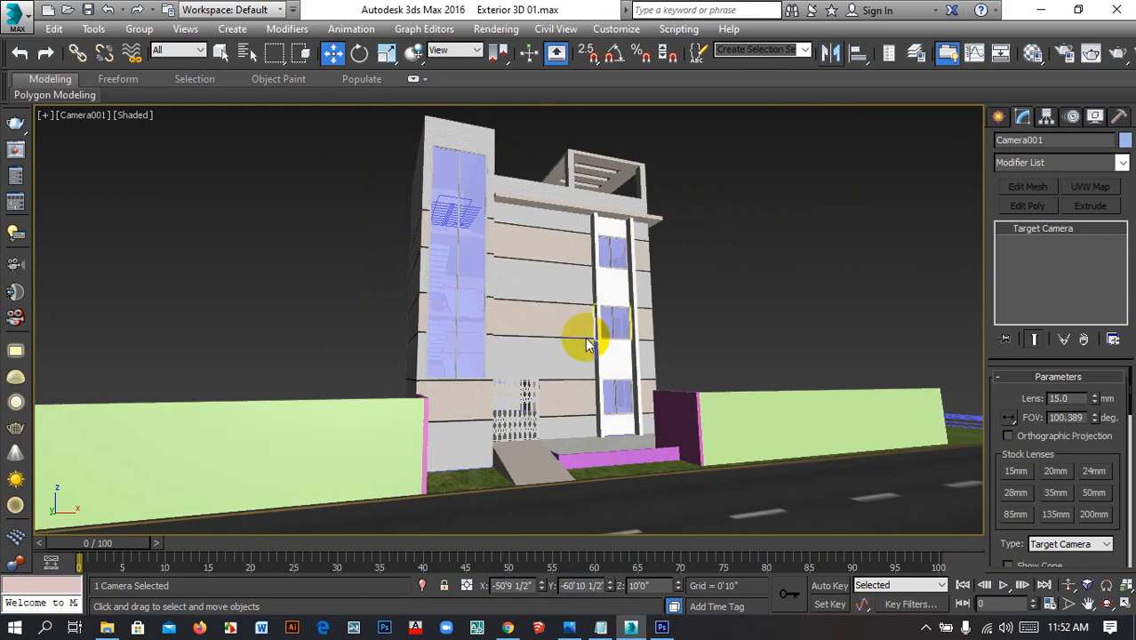
key(h)
click(375, 11)
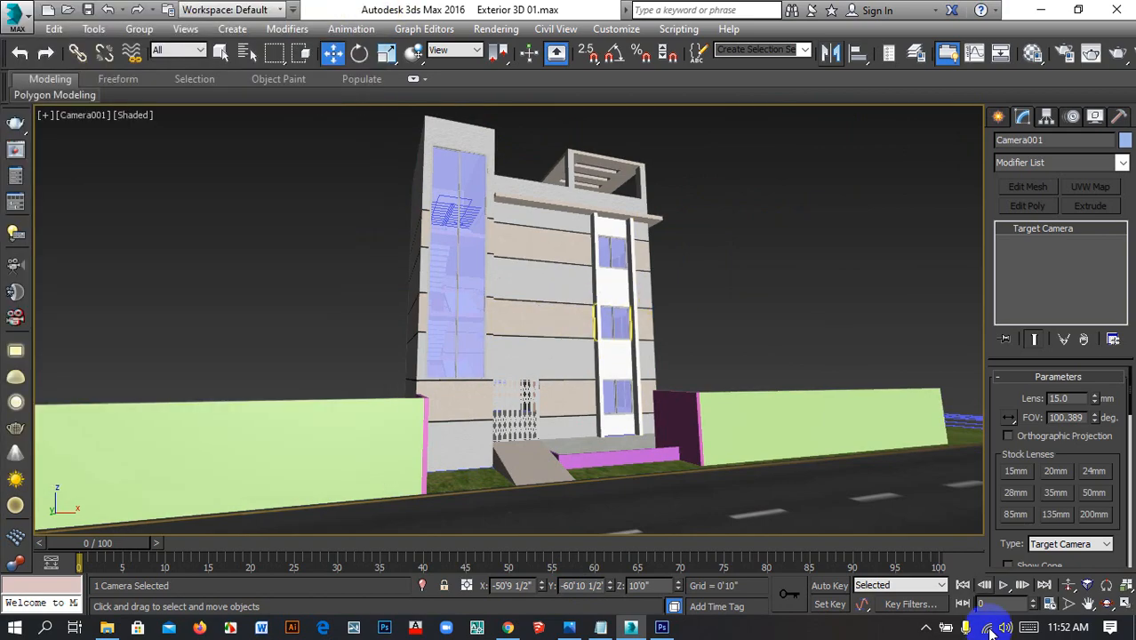
middle_drag(573, 347, 599, 355)
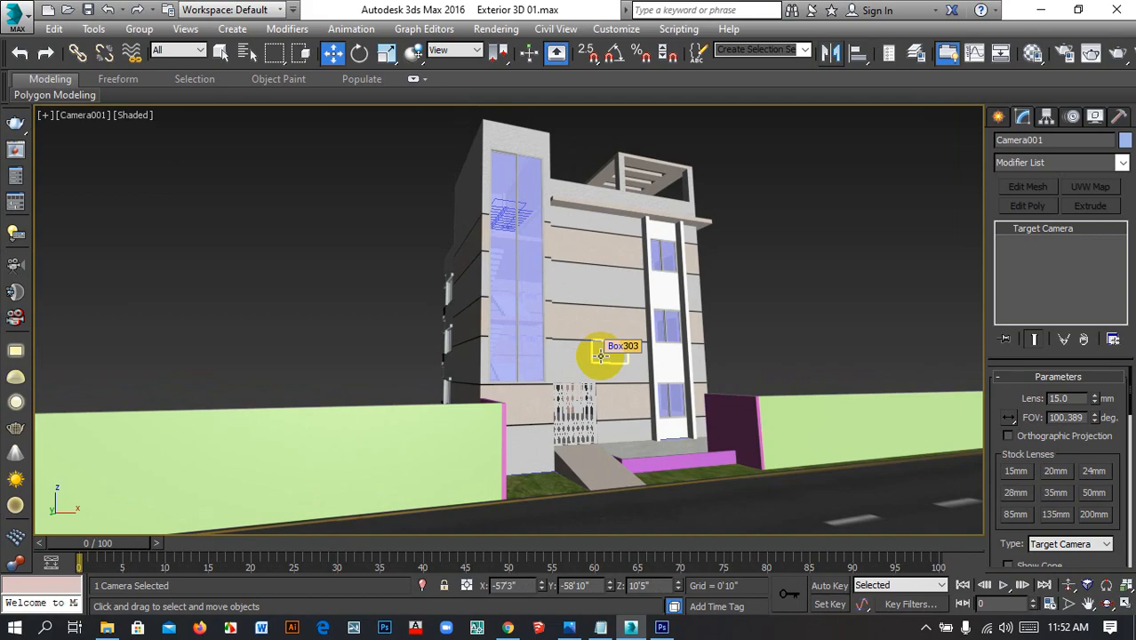
Show the safe frame, dolly and pan the camera closer to frame the whole building, and return to the Move tool
key(shift+f)
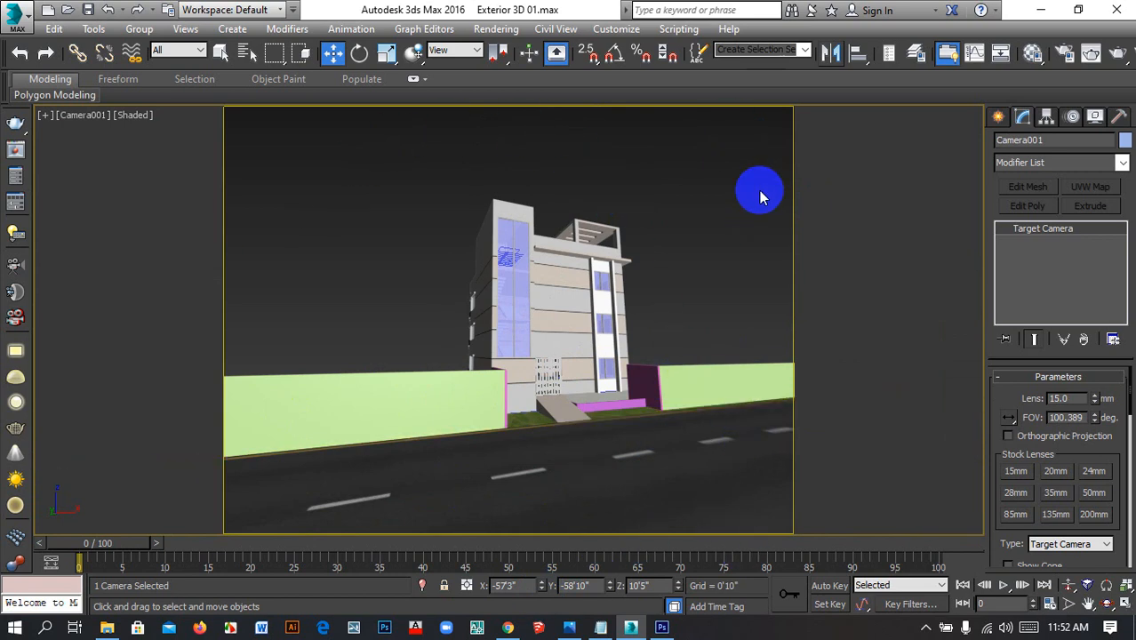
click(1068, 585)
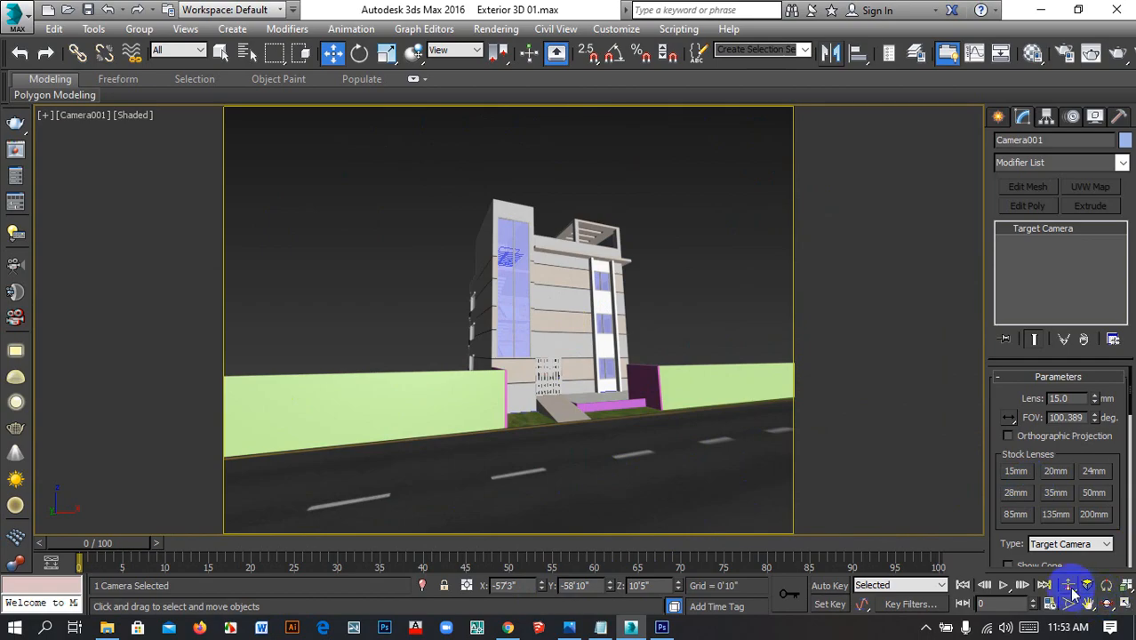
drag(701, 428, 700, 420)
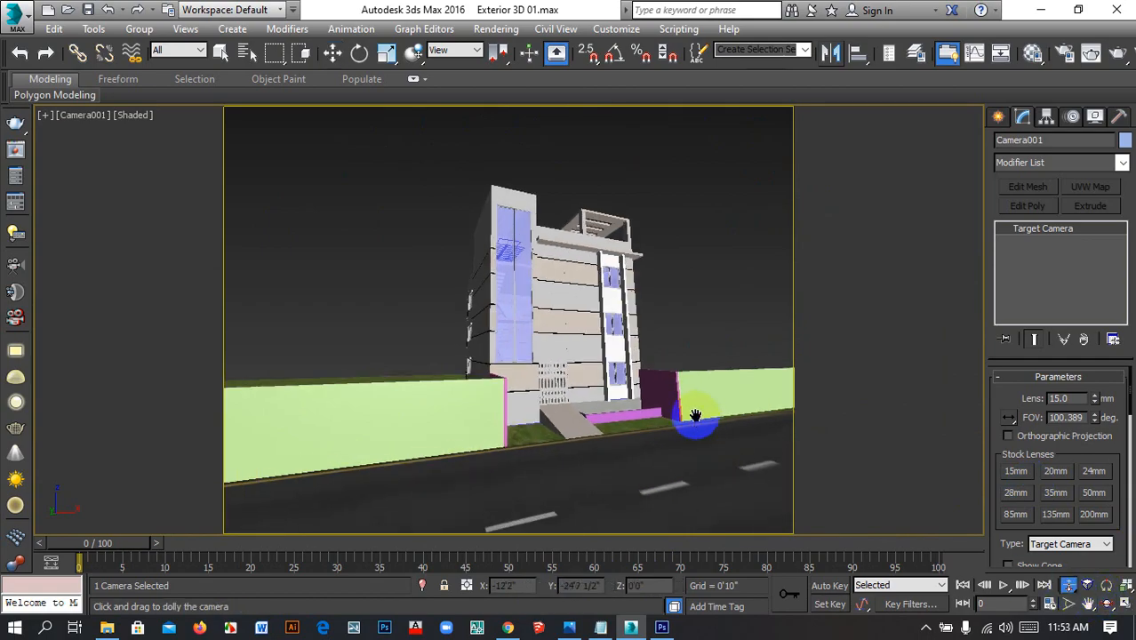
middle_drag(695, 416, 681, 413)
drag(592, 411, 592, 406)
middle_drag(619, 422, 622, 412)
drag(613, 401, 613, 393)
drag(742, 433, 740, 425)
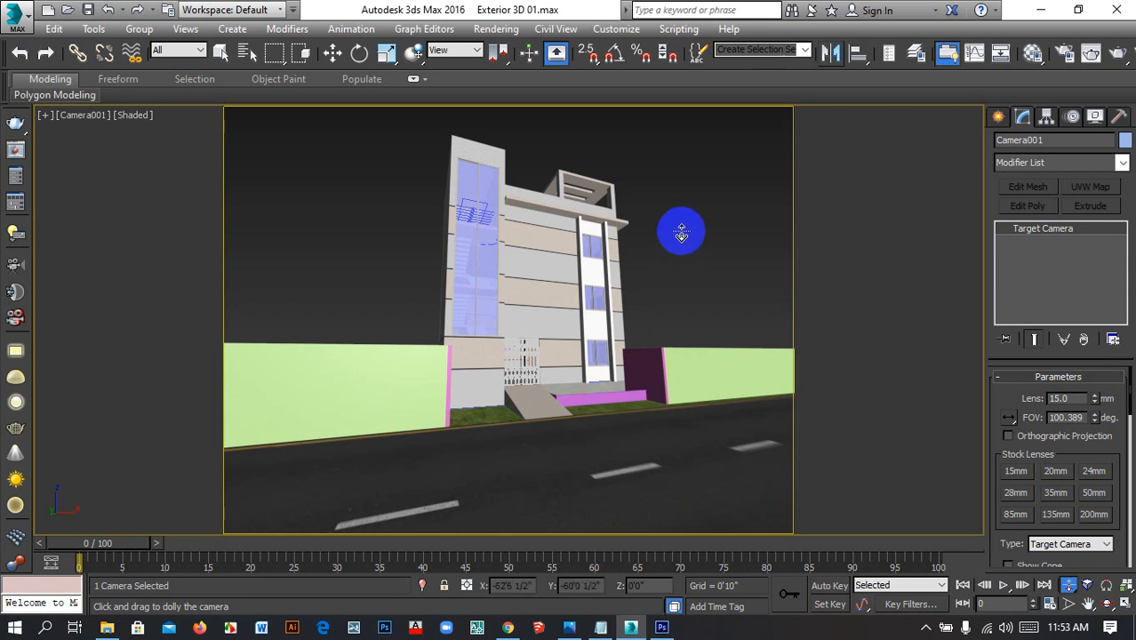
click(332, 52)
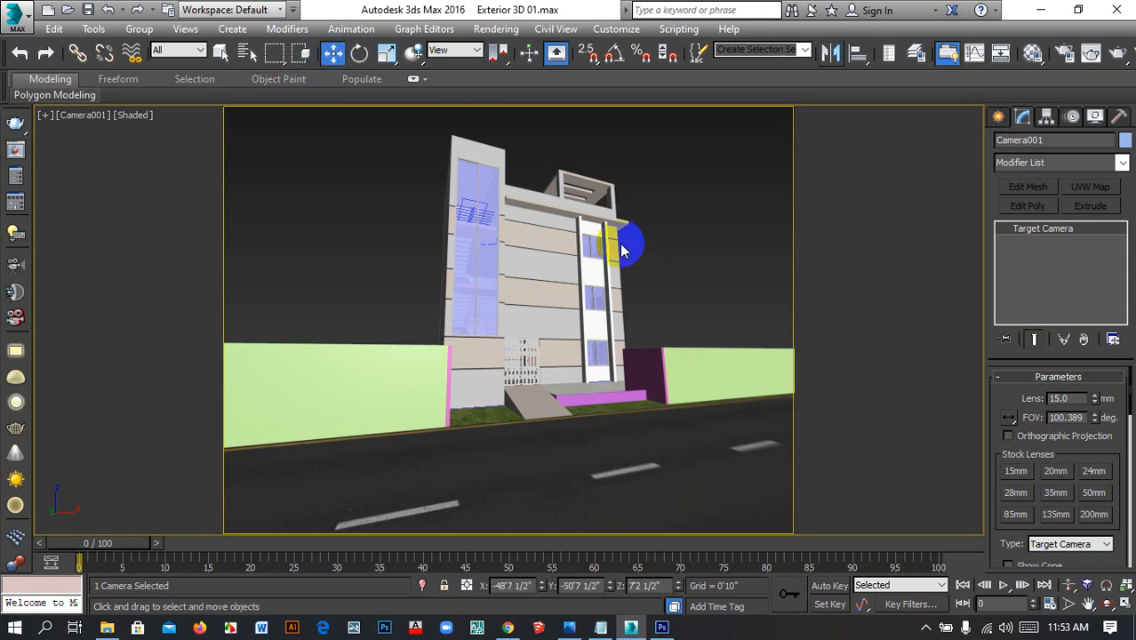
Deselect the camera, test-render the Camera001 view twice, and close the frame buffer and V-Ray messages windows
click(666, 242)
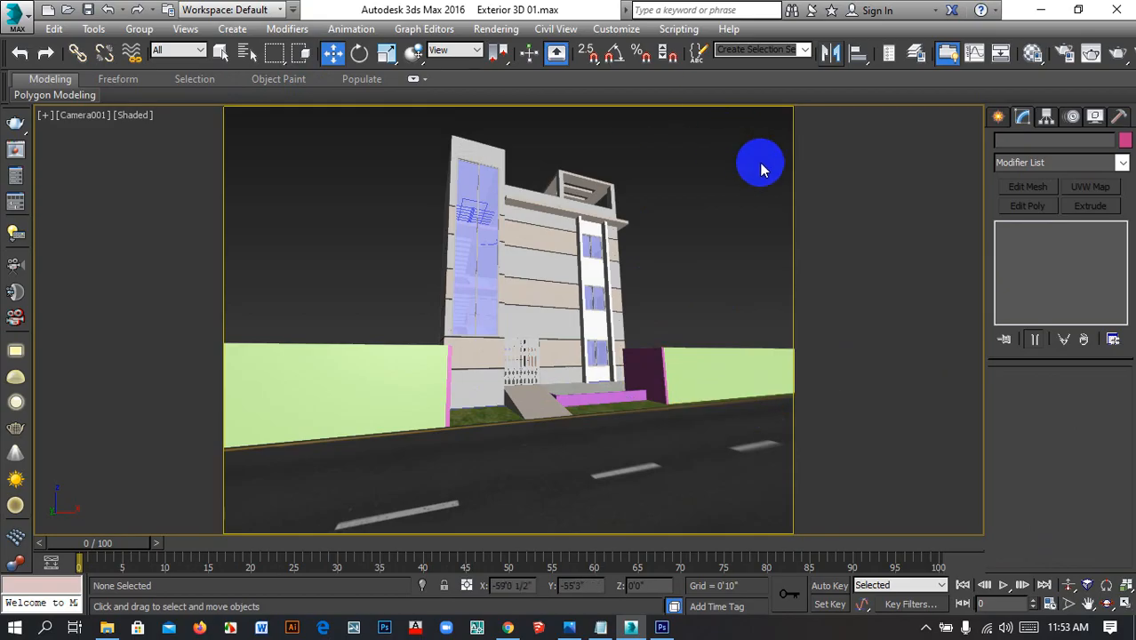
click(1119, 56)
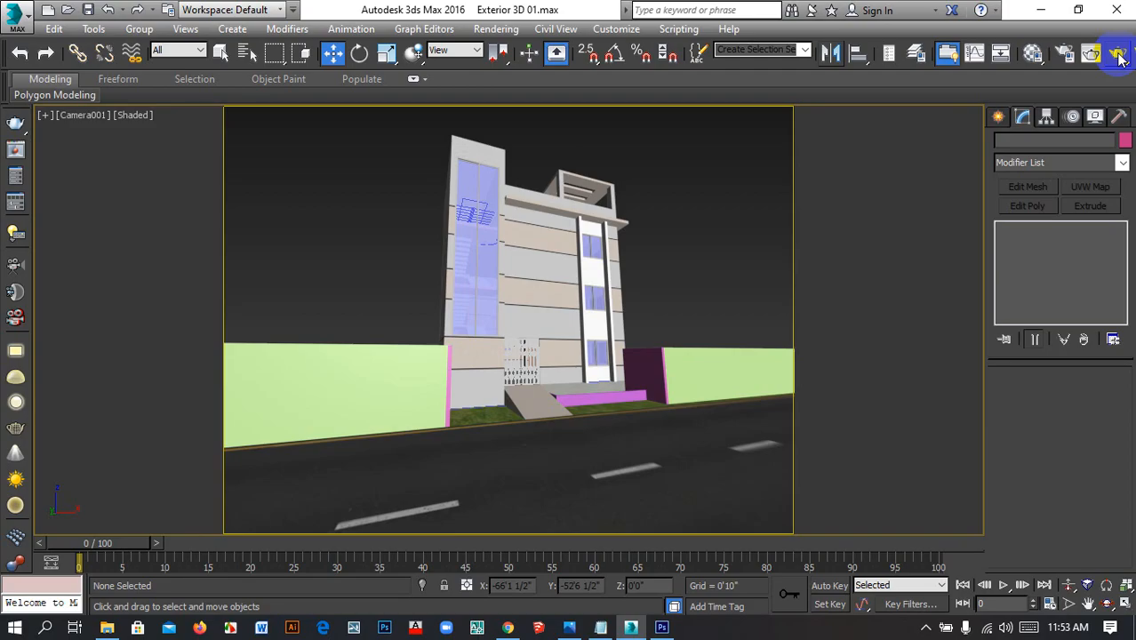
click(1118, 55)
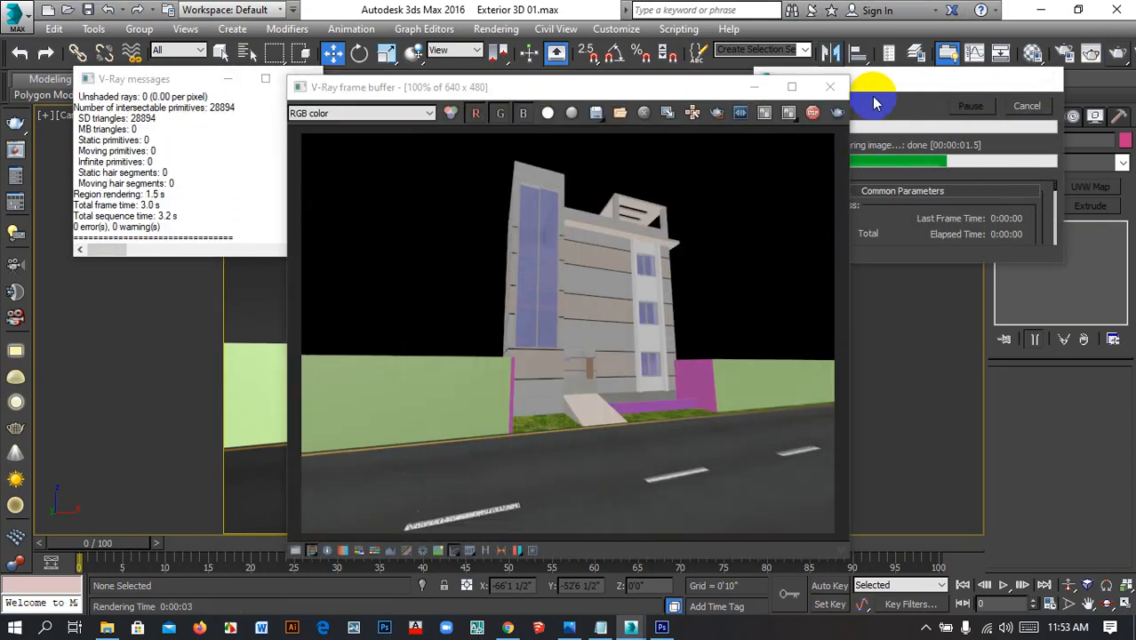
click(830, 87)
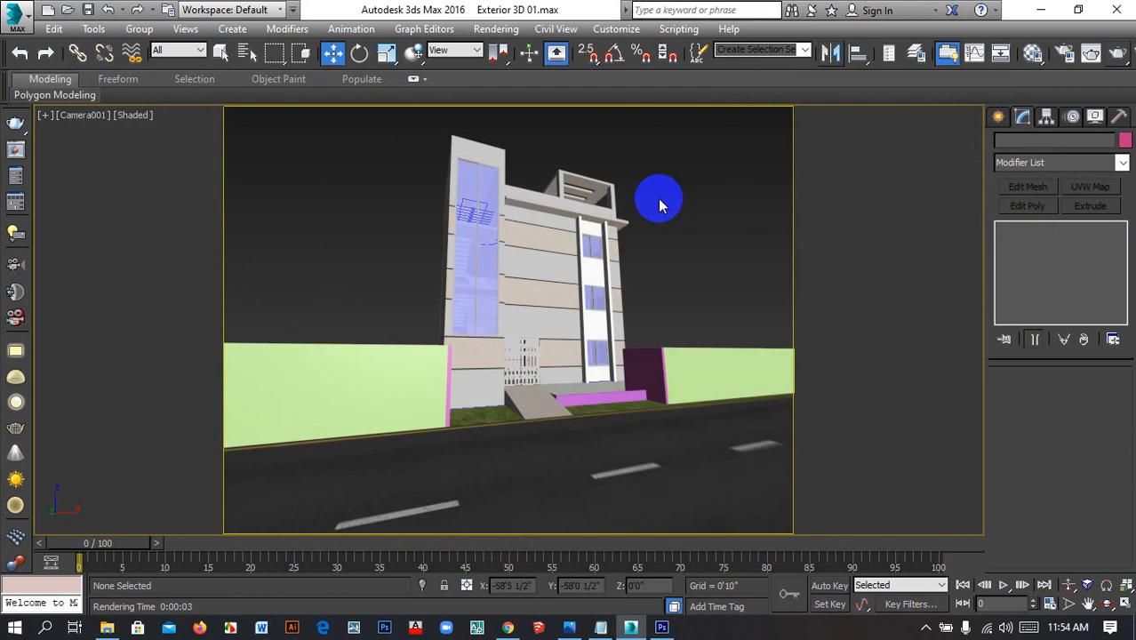
key(shift+q)
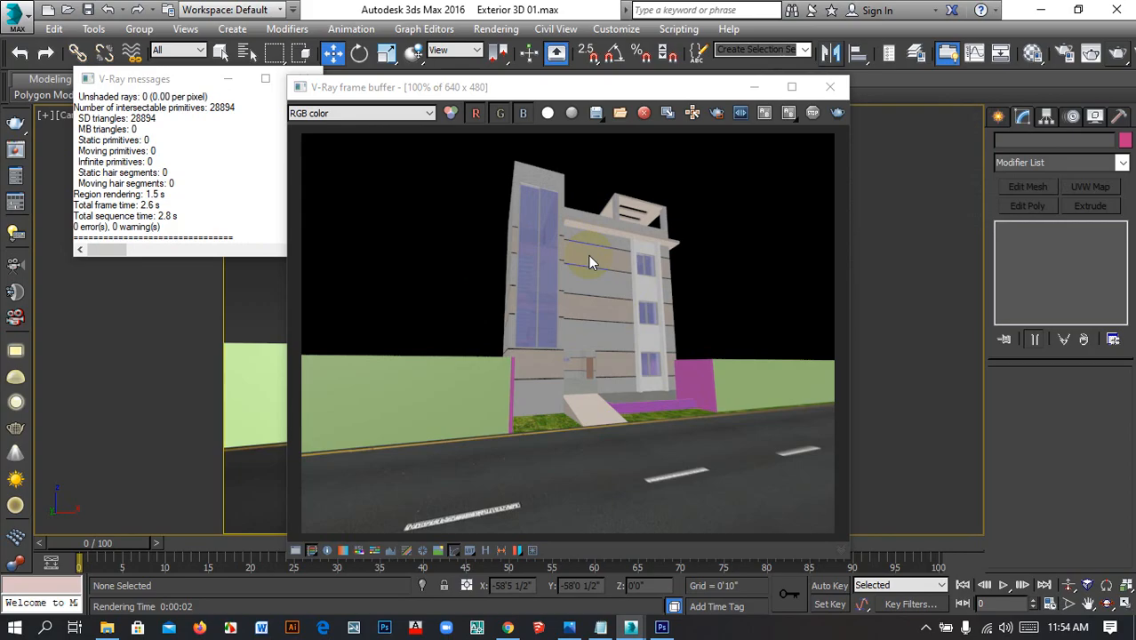
click(832, 93)
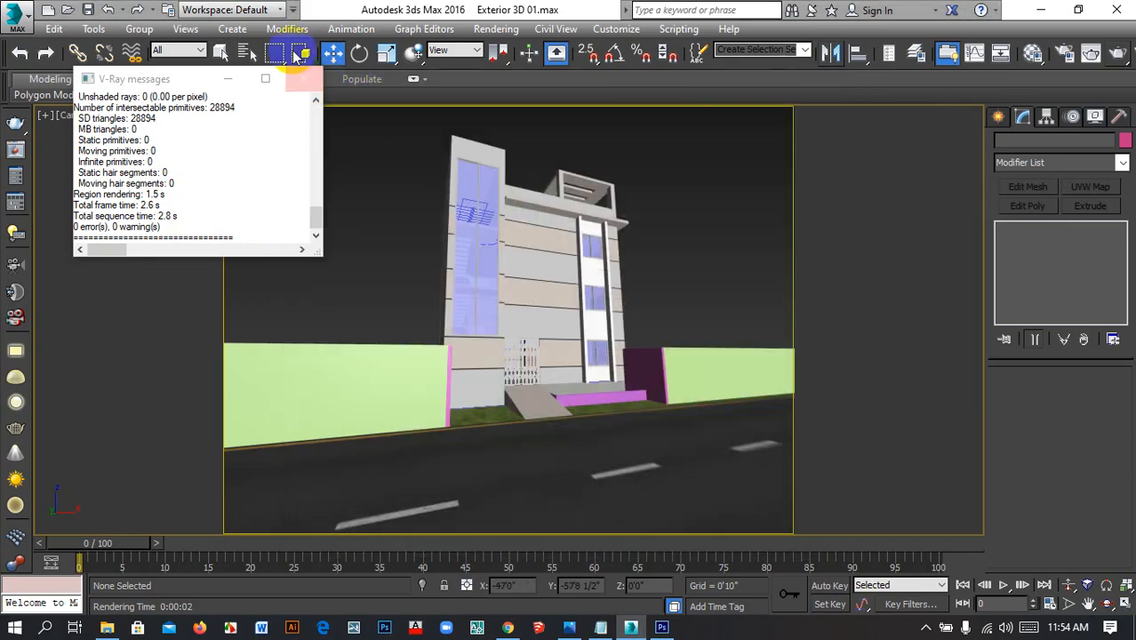
click(317, 80)
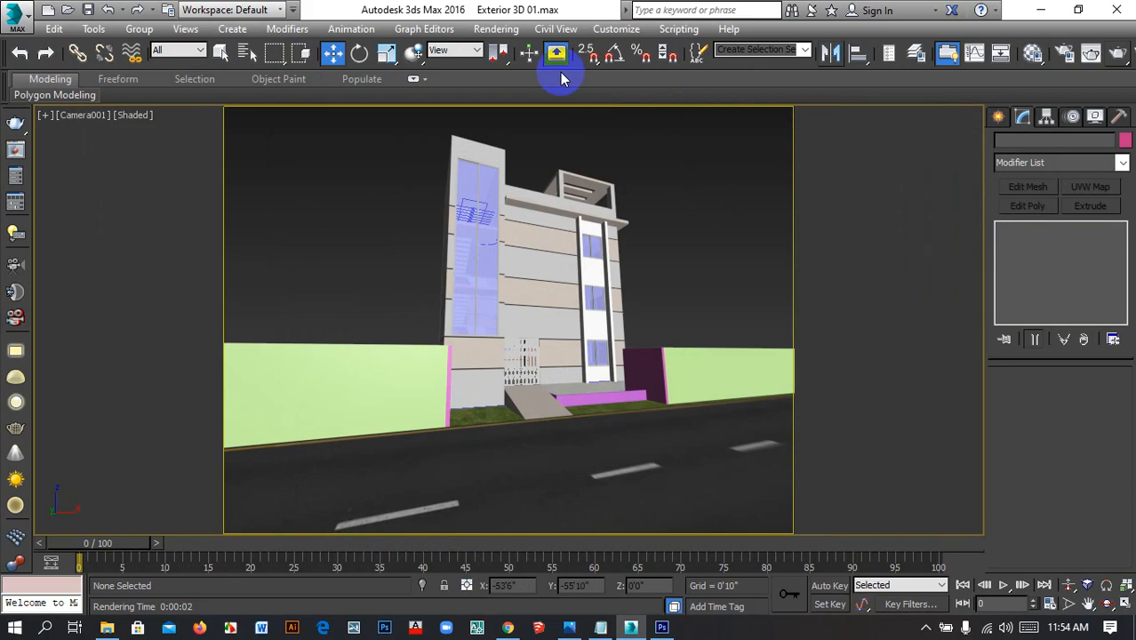
Open the render setup for the Camera001 view and set the common output width to 1080
click(502, 29)
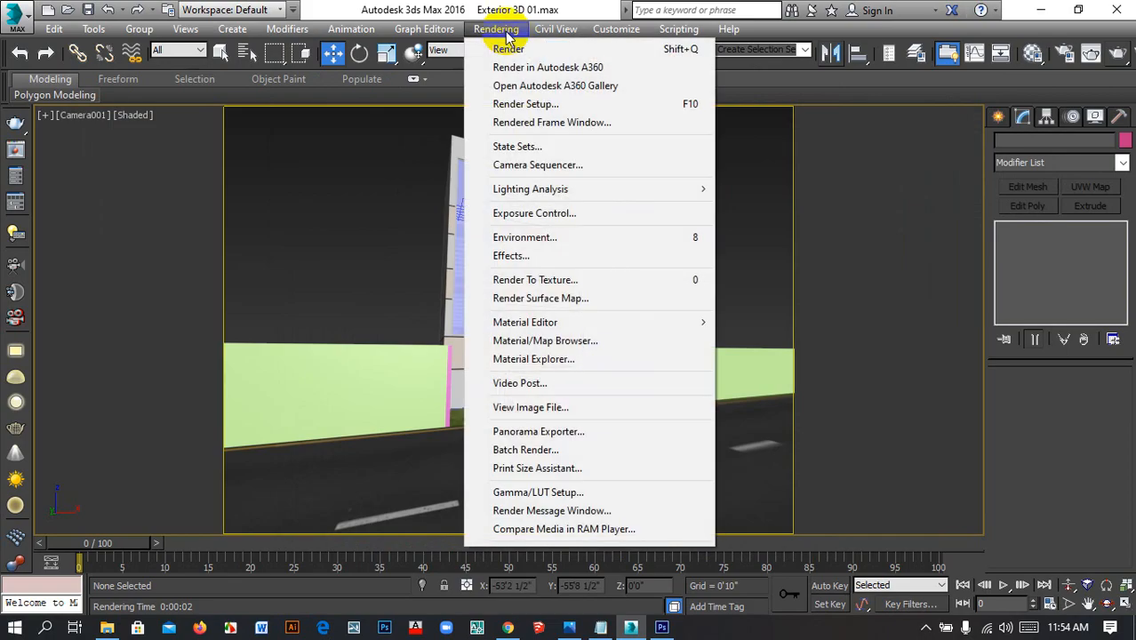
click(506, 110)
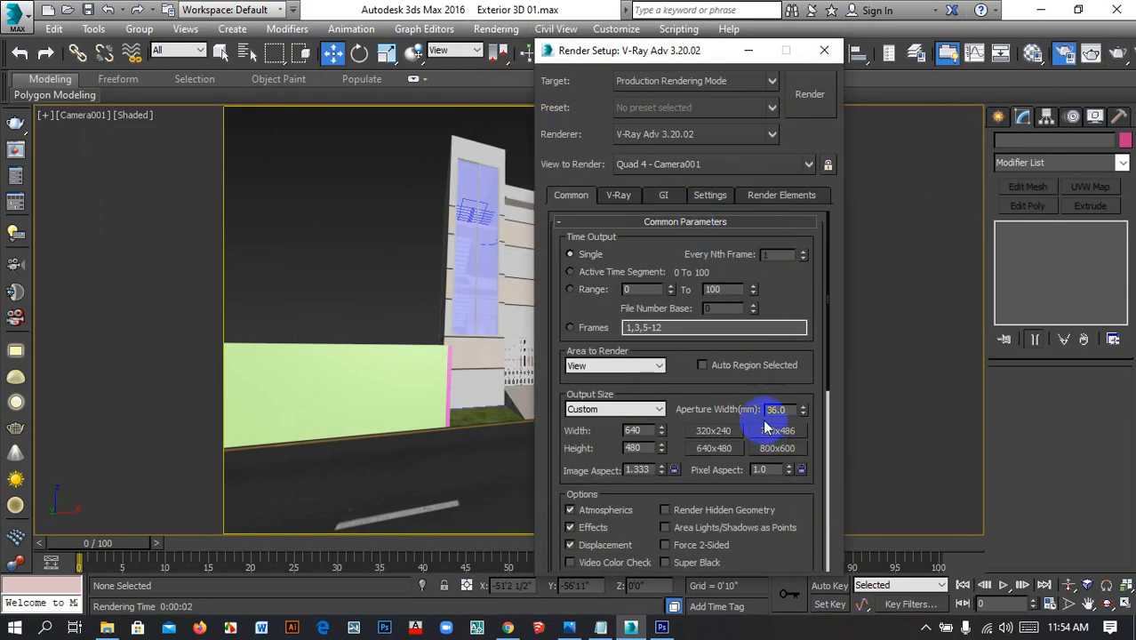
drag(811, 520, 839, 81)
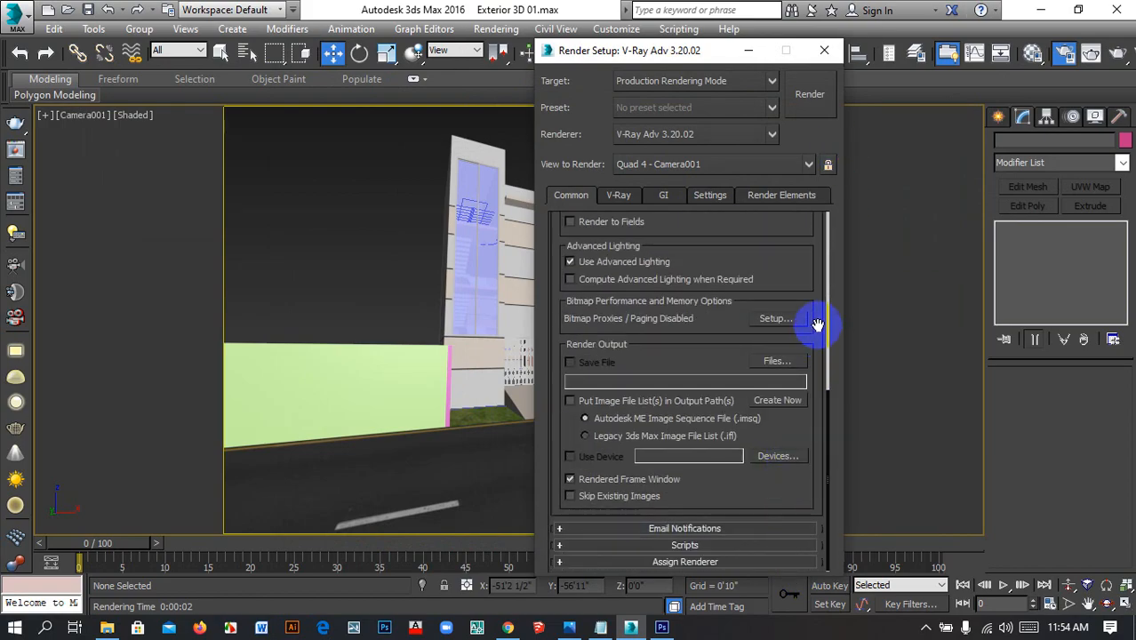
drag(806, 246, 800, 568)
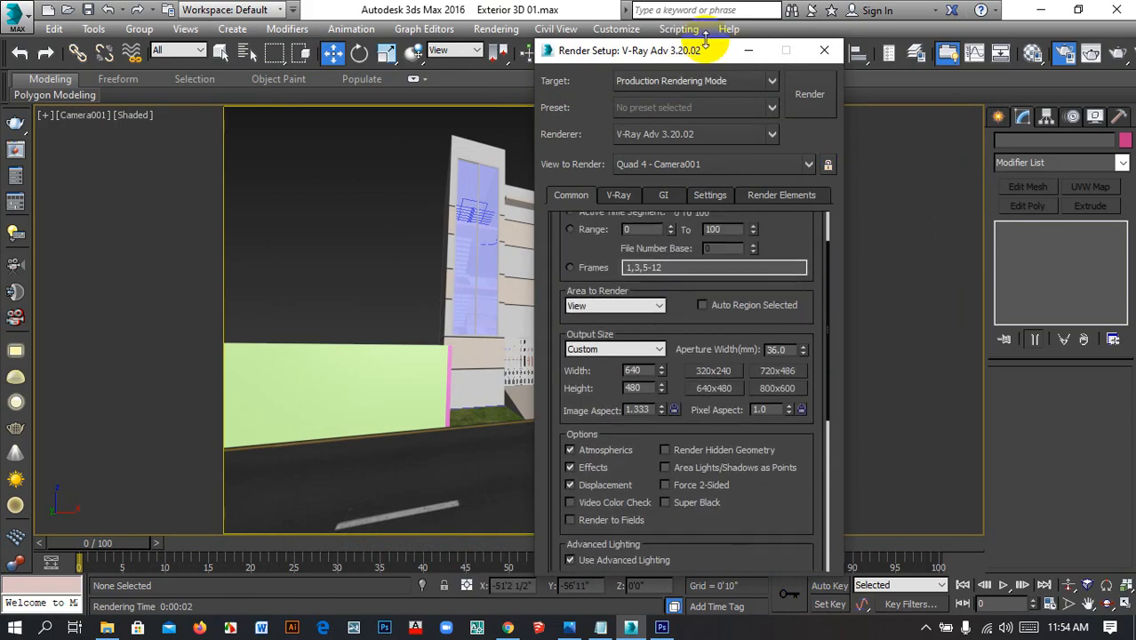
drag(684, 50, 678, 14)
click(641, 352)
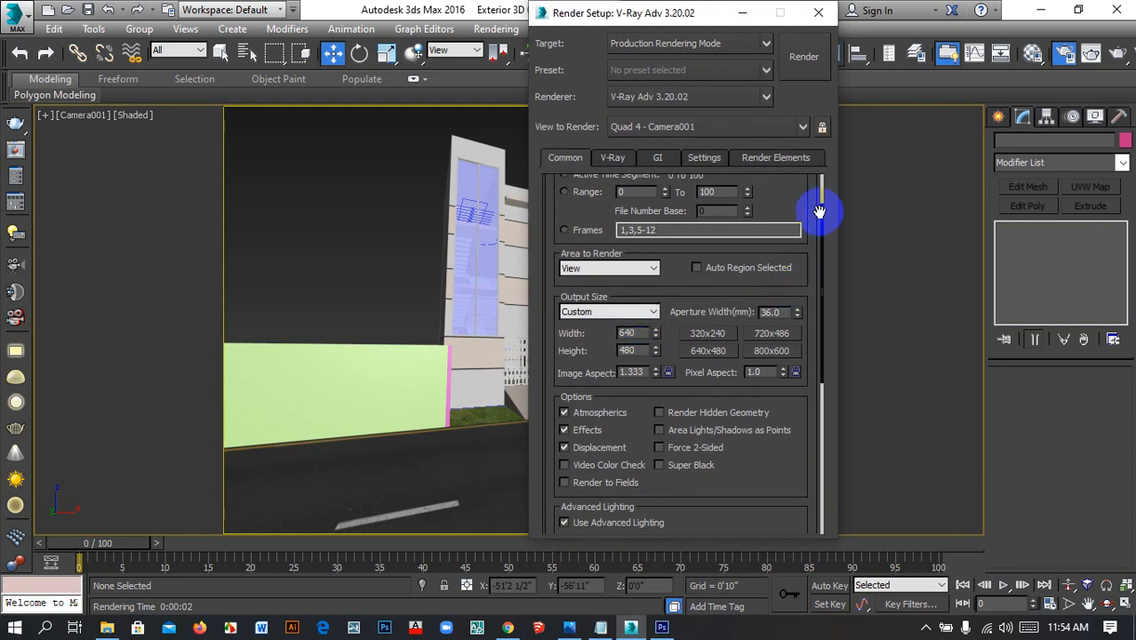
drag(824, 210, 826, 160)
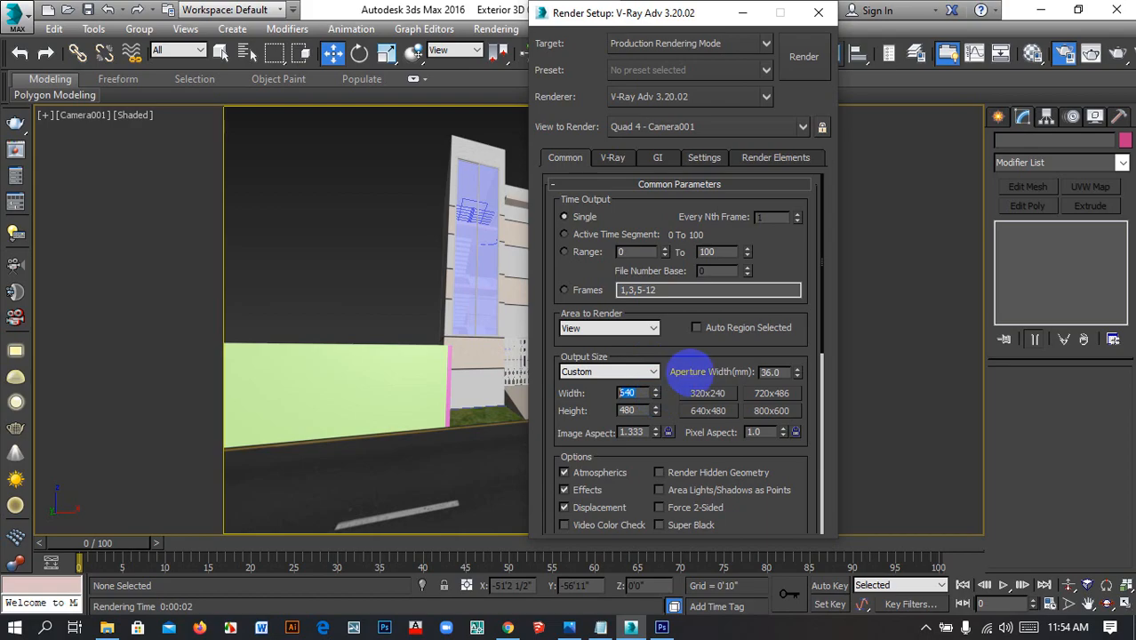
click(689, 371)
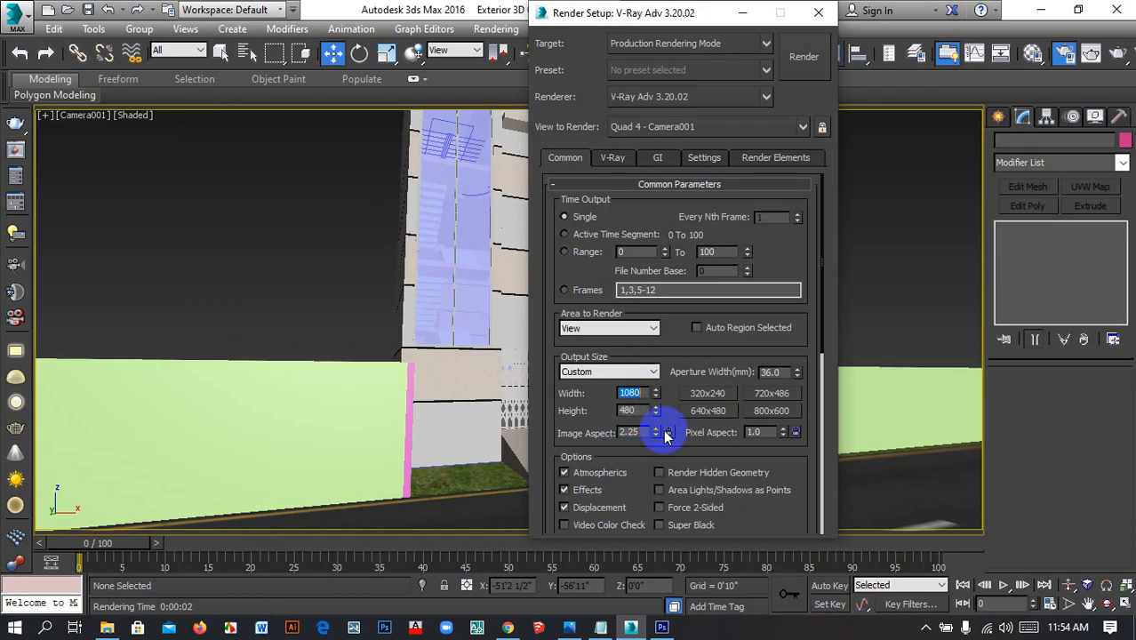
Set the output height to 720 with the image aspect locked, and release the lock
click(667, 433)
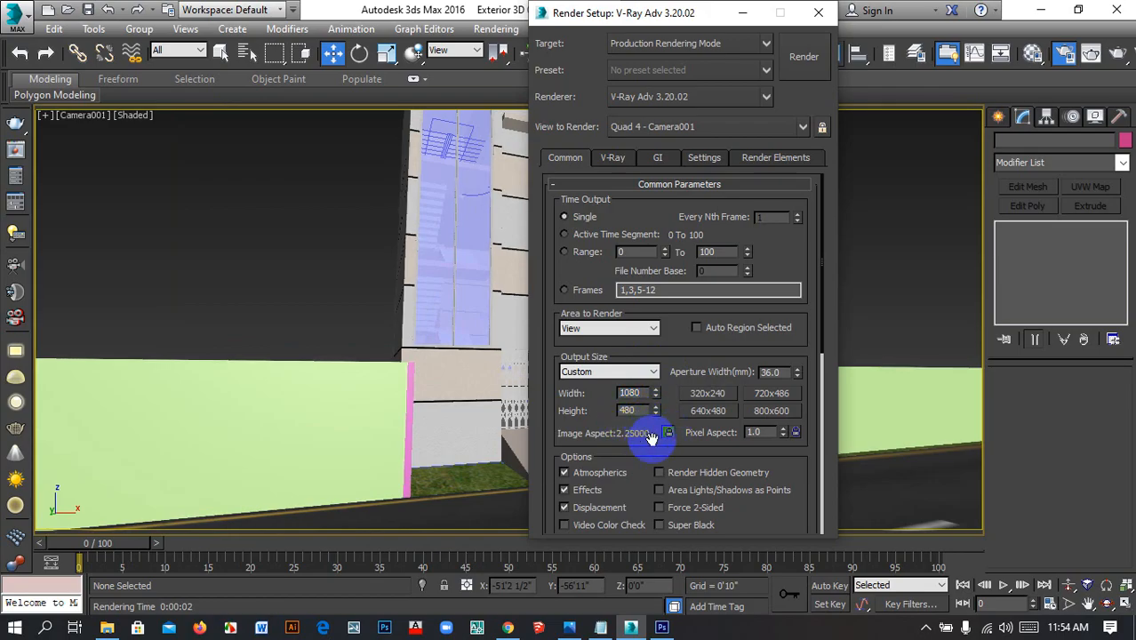
drag(646, 411, 608, 410)
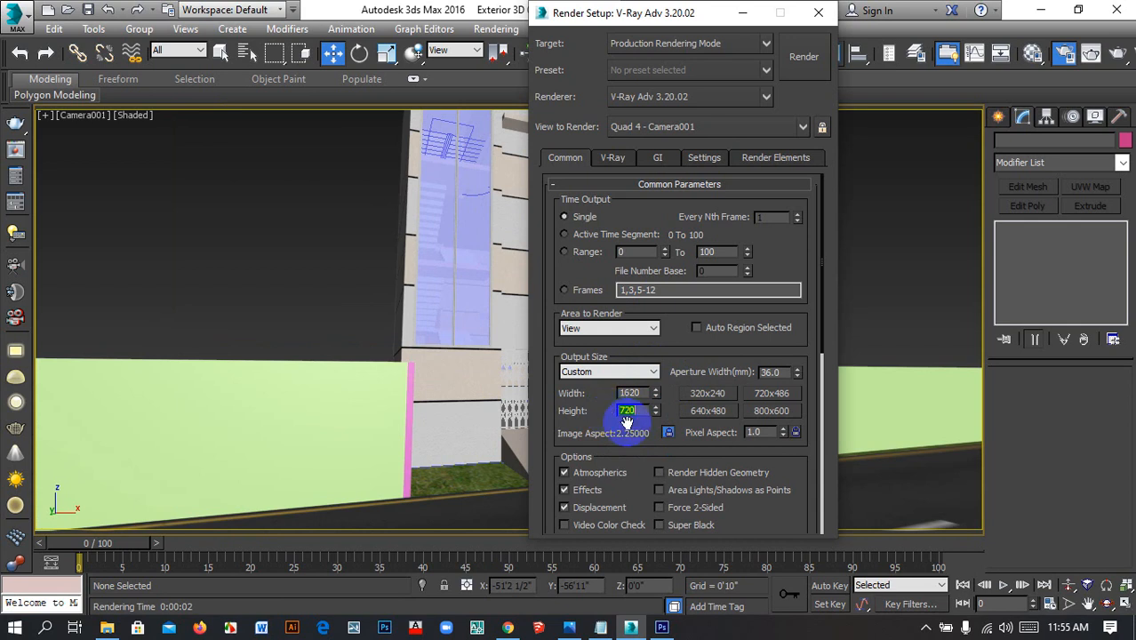
click(668, 432)
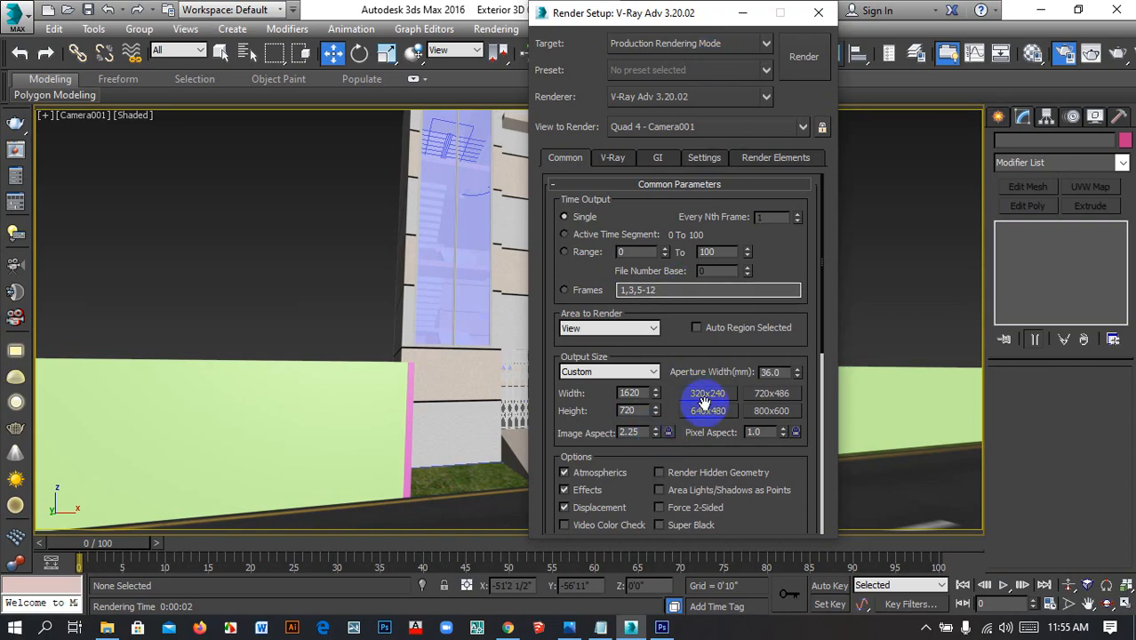
Set the output width back to 1080 with the image aspect unlocked
drag(671, 18, 620, 31)
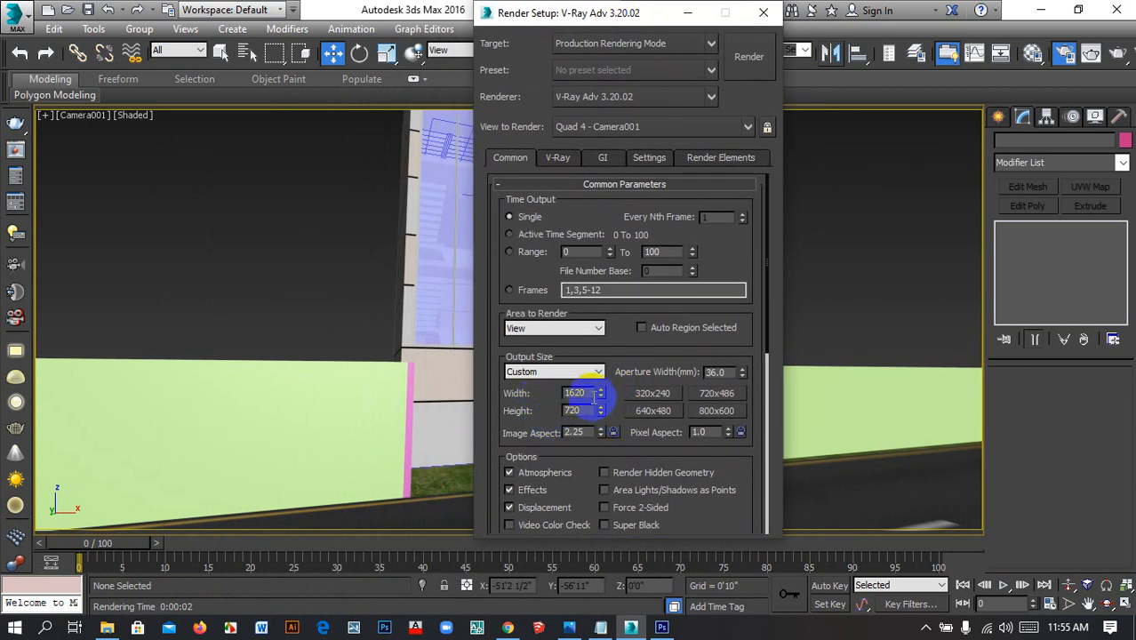
click(613, 432)
click(614, 432)
drag(586, 392, 528, 393)
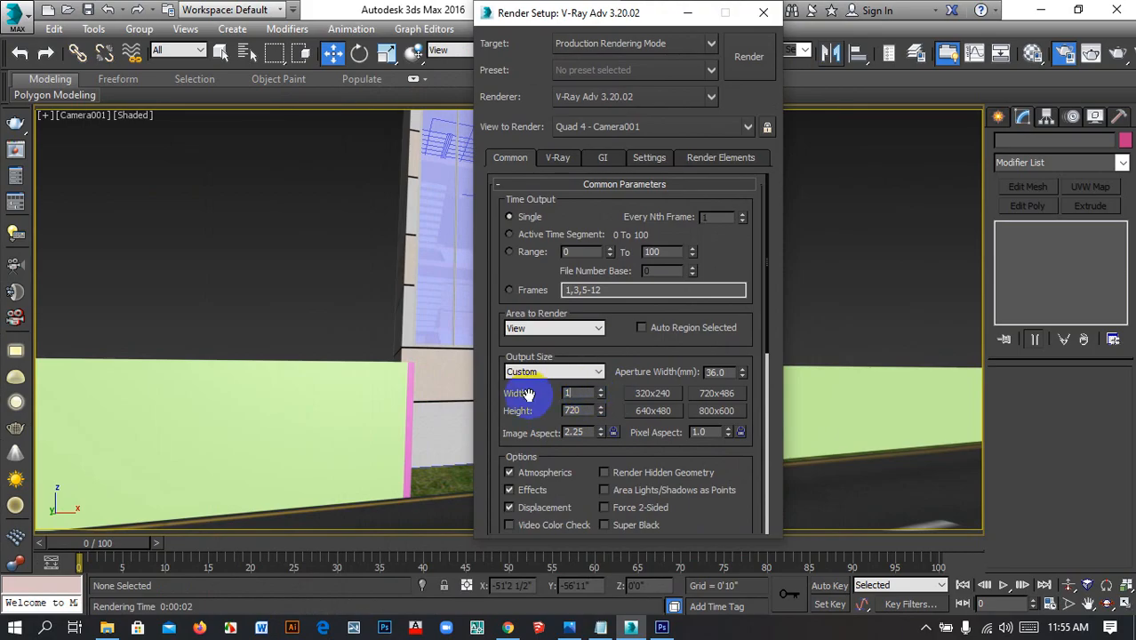
key(Return)
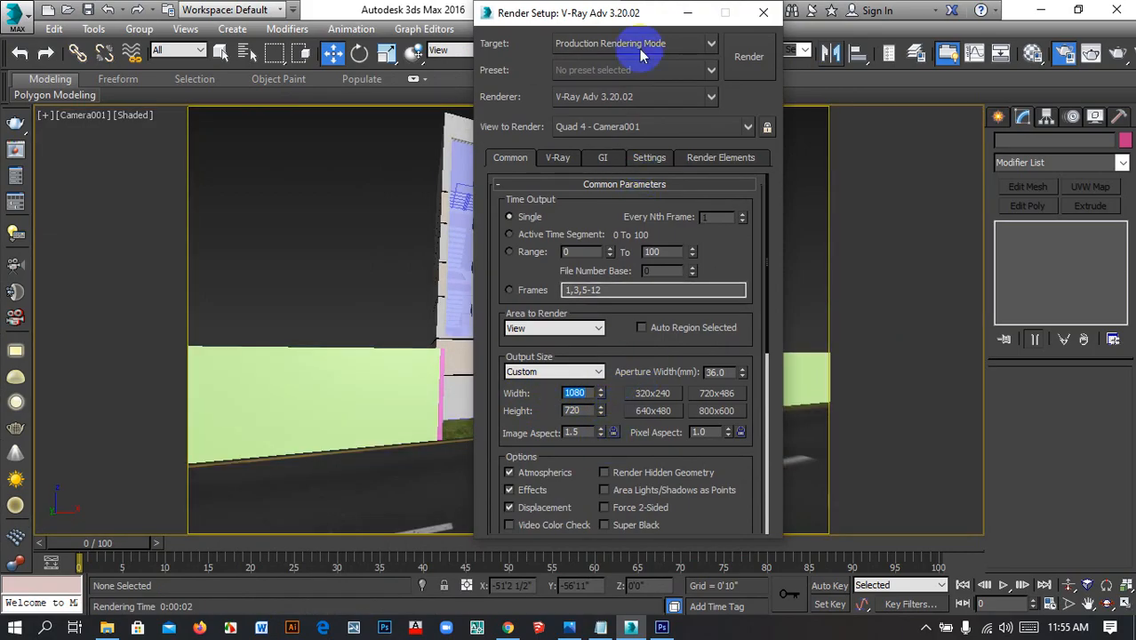
drag(645, 13, 583, 64)
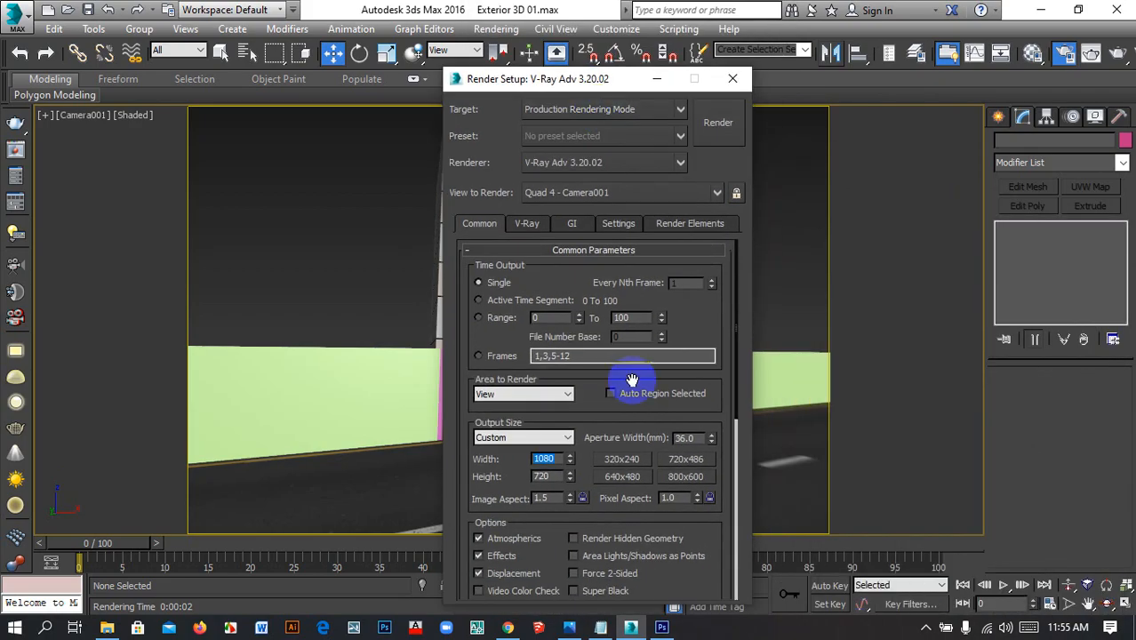
click(583, 499)
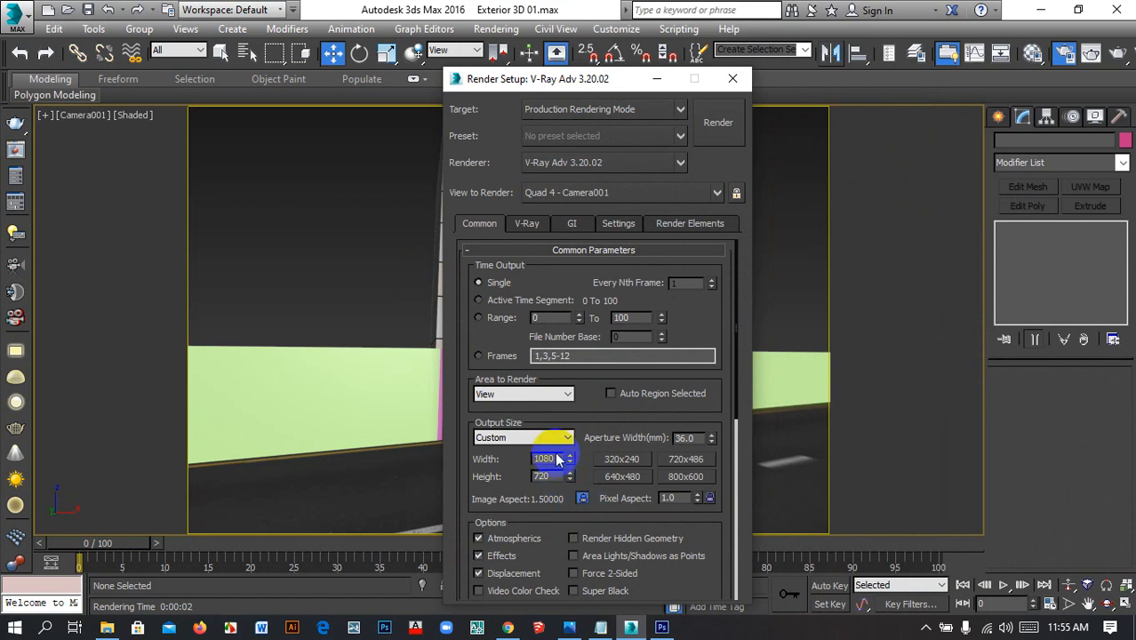
click(583, 497)
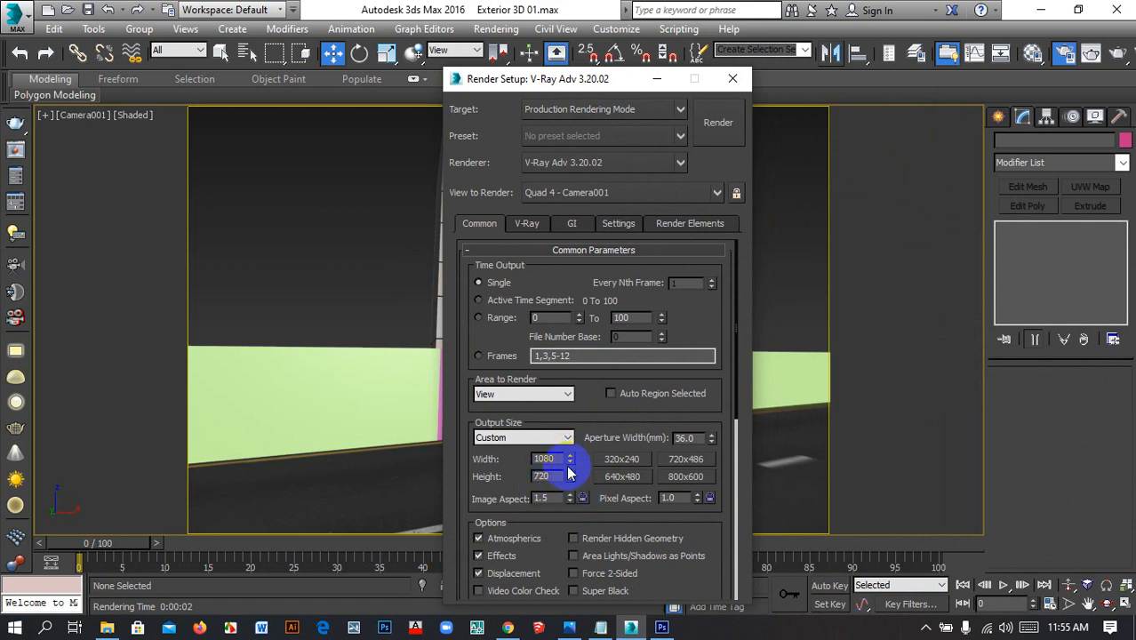
click(549, 478)
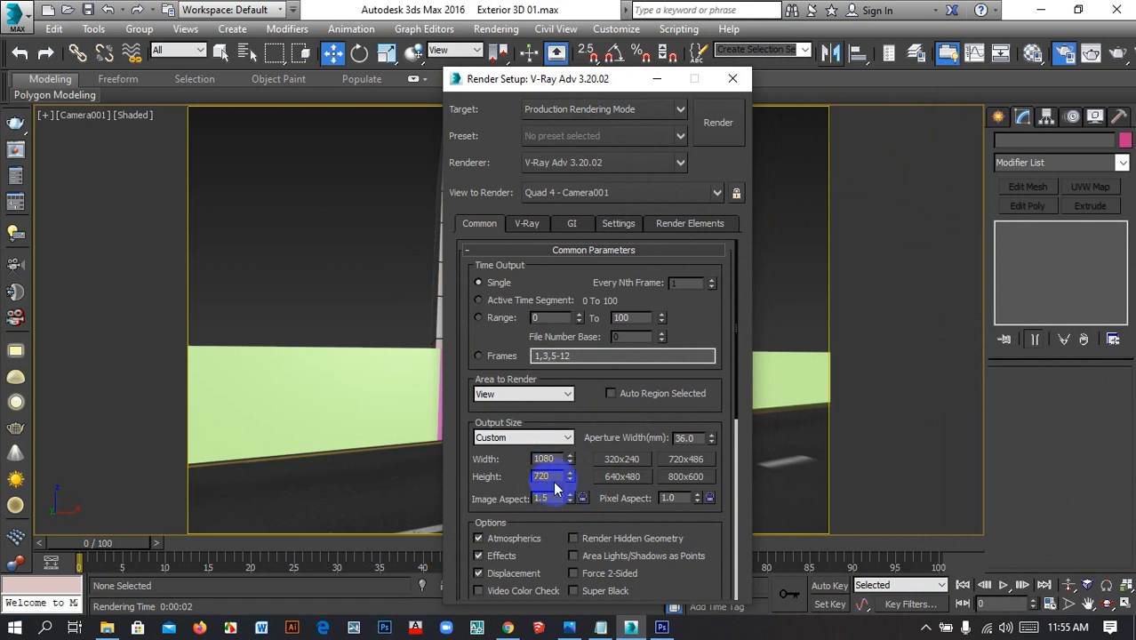
In V-Ray's frame buffer settings, turn off Get resolution from MAX and set the size to 1080 by 720
click(523, 226)
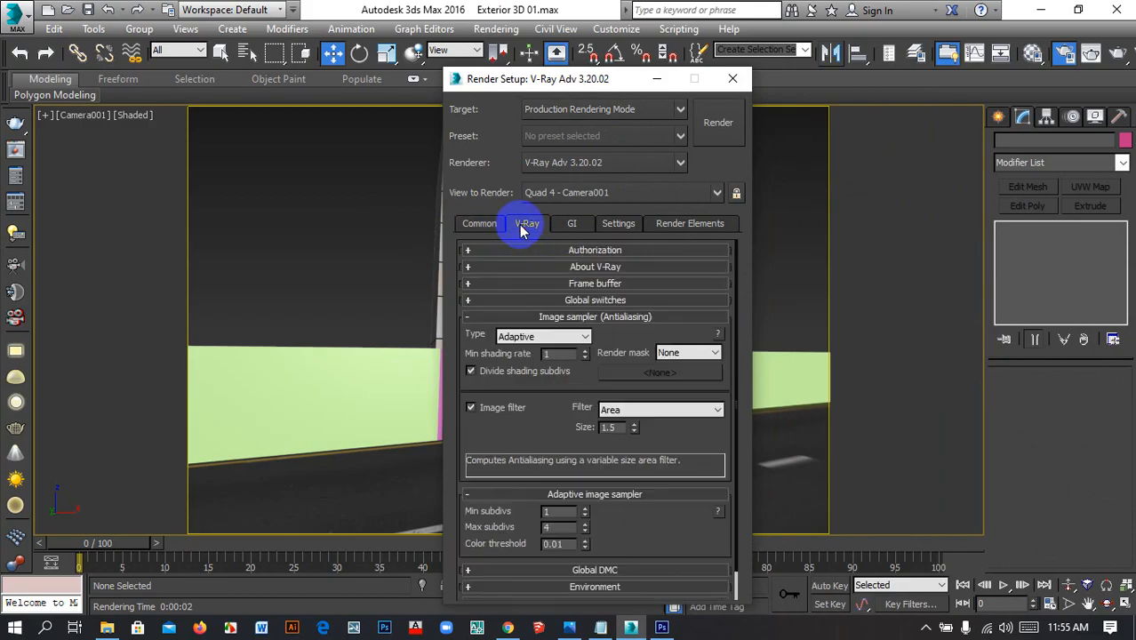
click(589, 317)
click(584, 335)
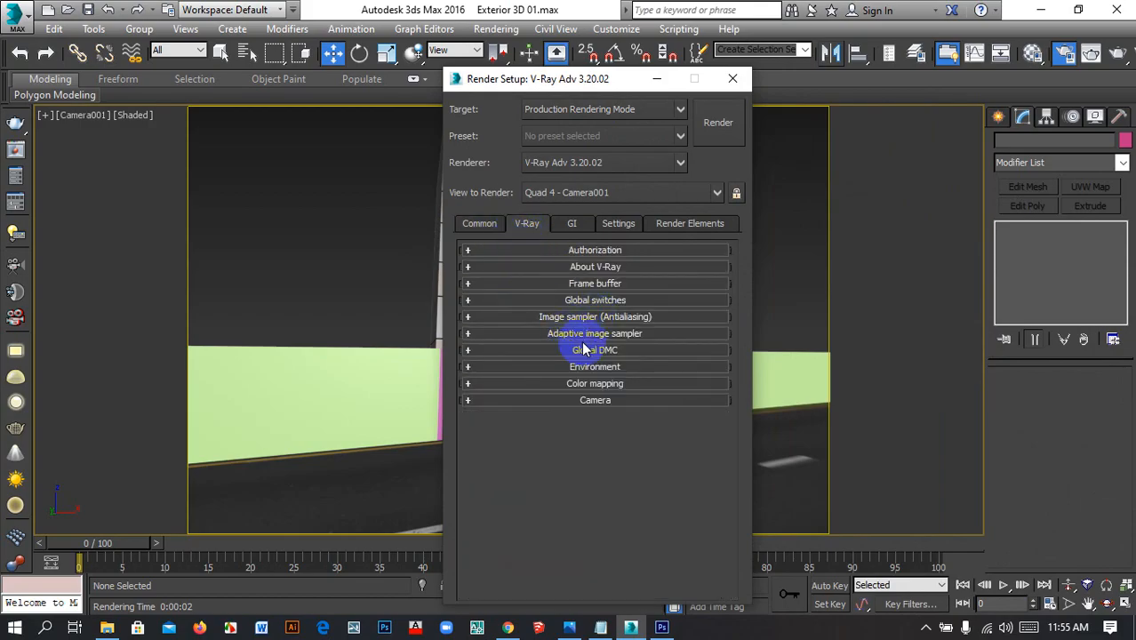
click(614, 284)
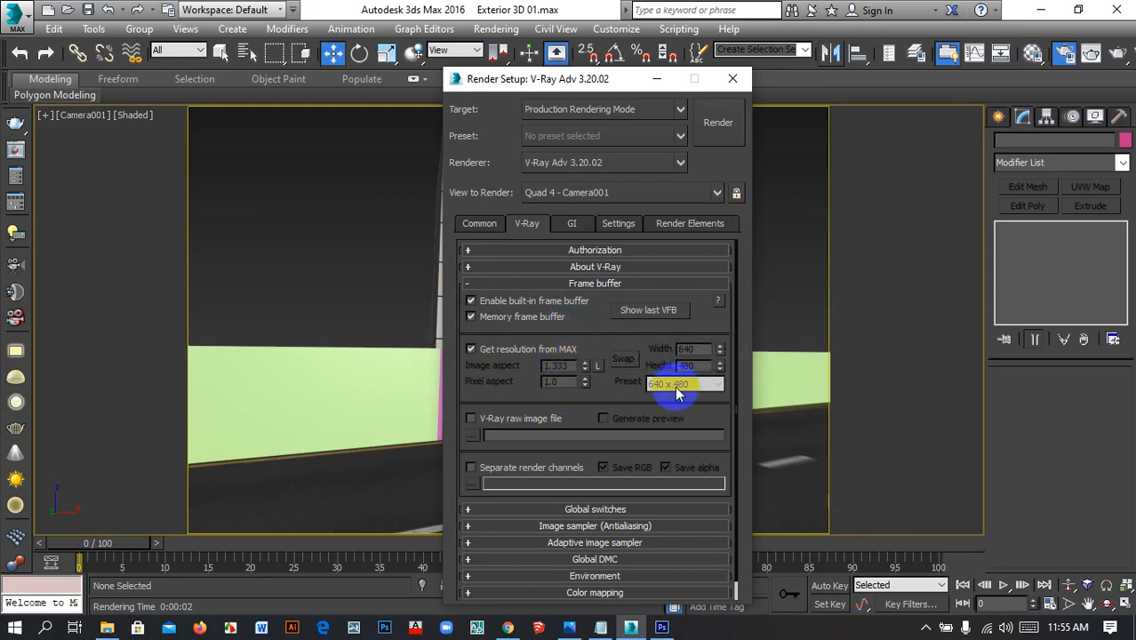
click(506, 351)
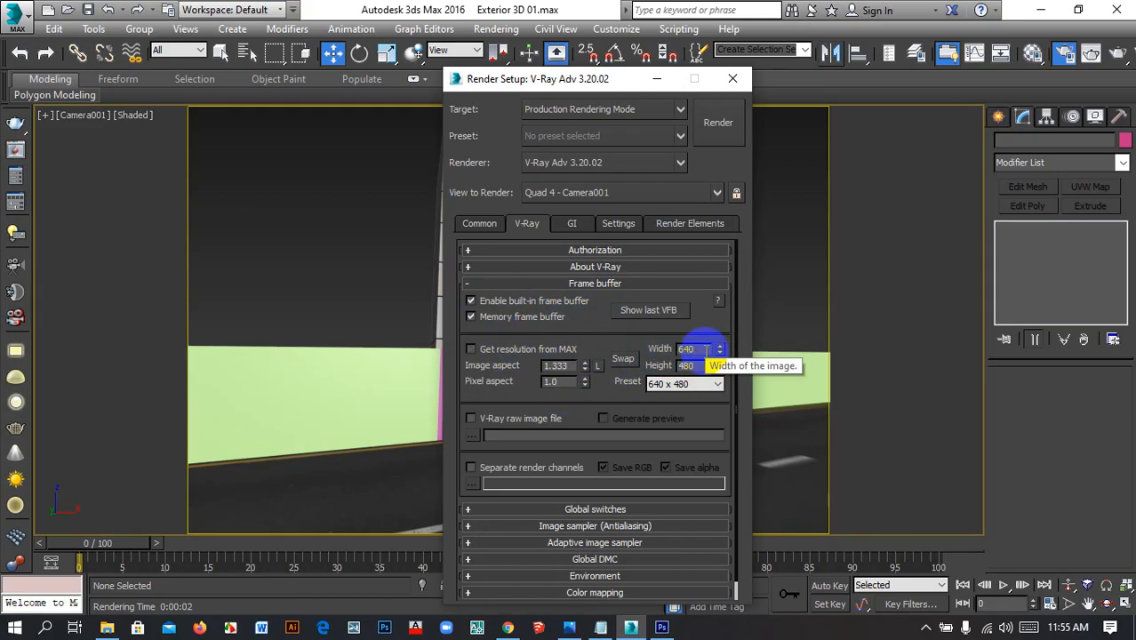
drag(706, 350, 659, 352)
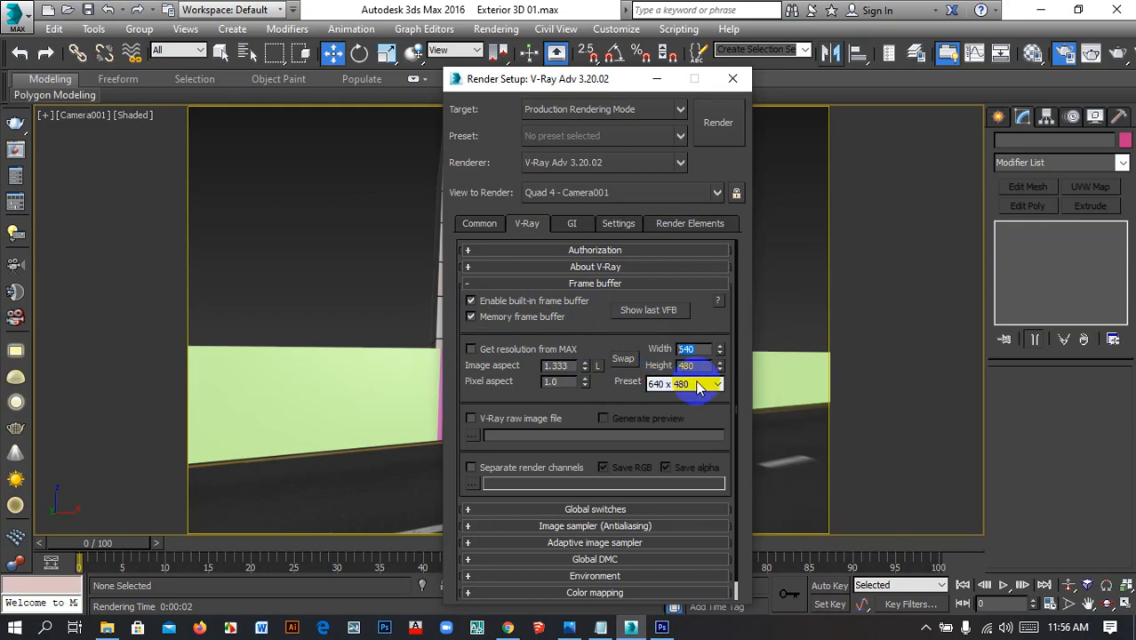
text(10)
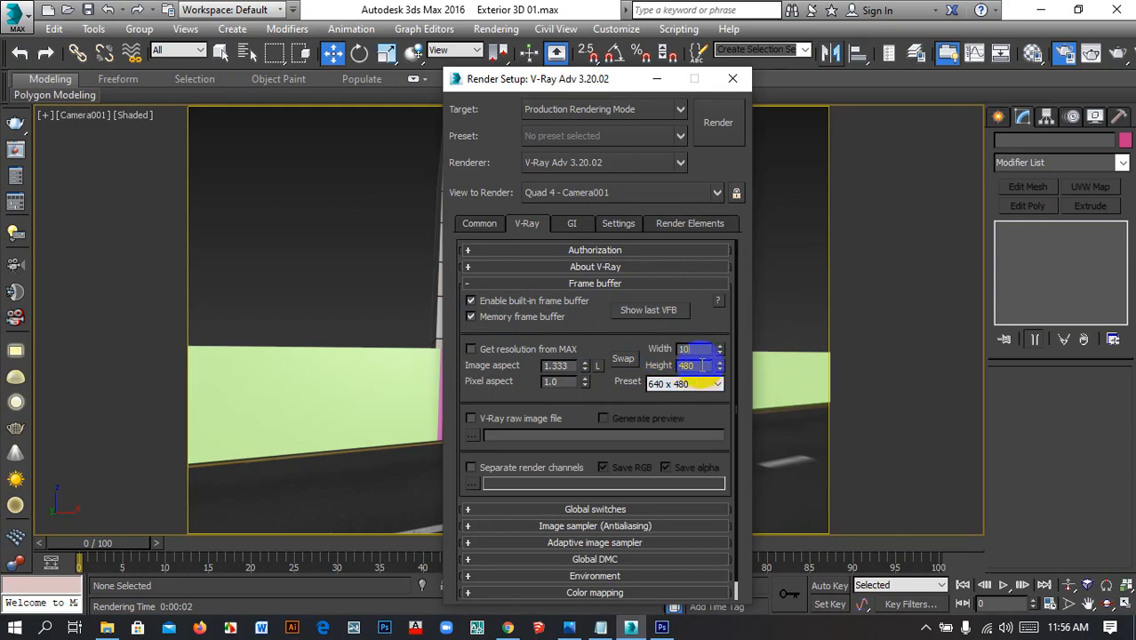
text(80)
key(Tab)
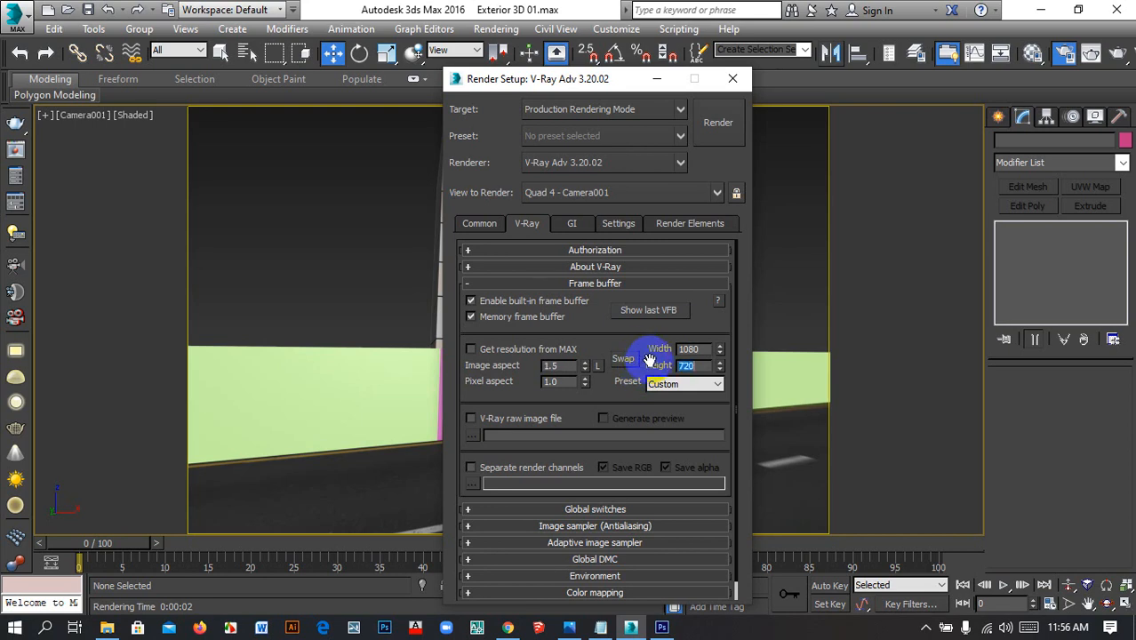
click(601, 282)
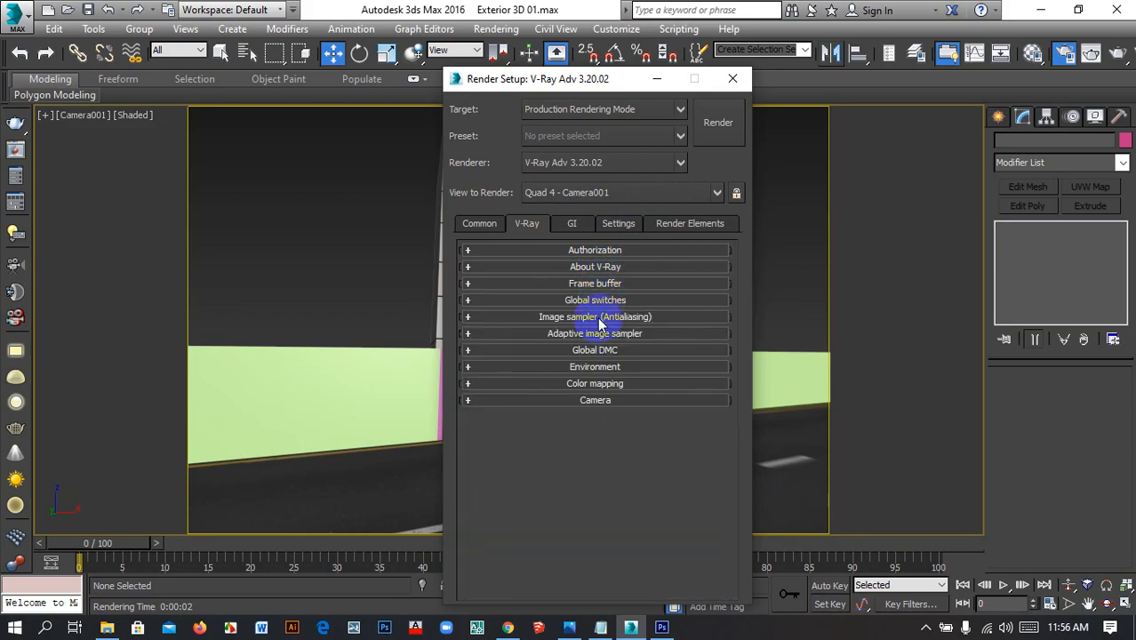
Review V-Ray's image sampler types, adaptive image sampler values and environment settings
click(597, 317)
click(573, 339)
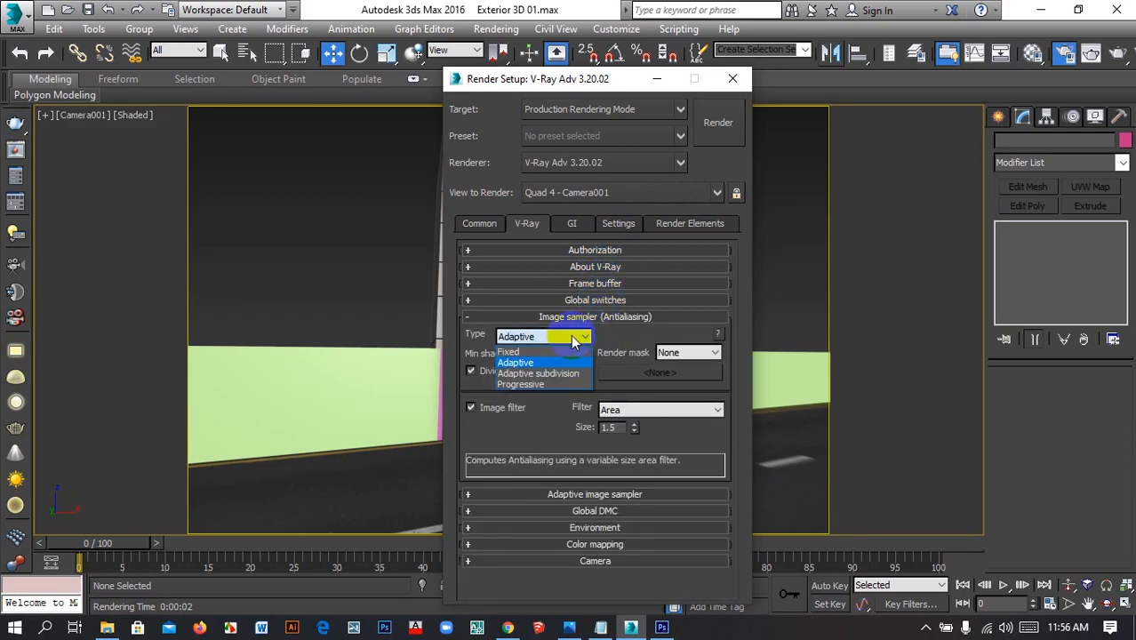
click(573, 336)
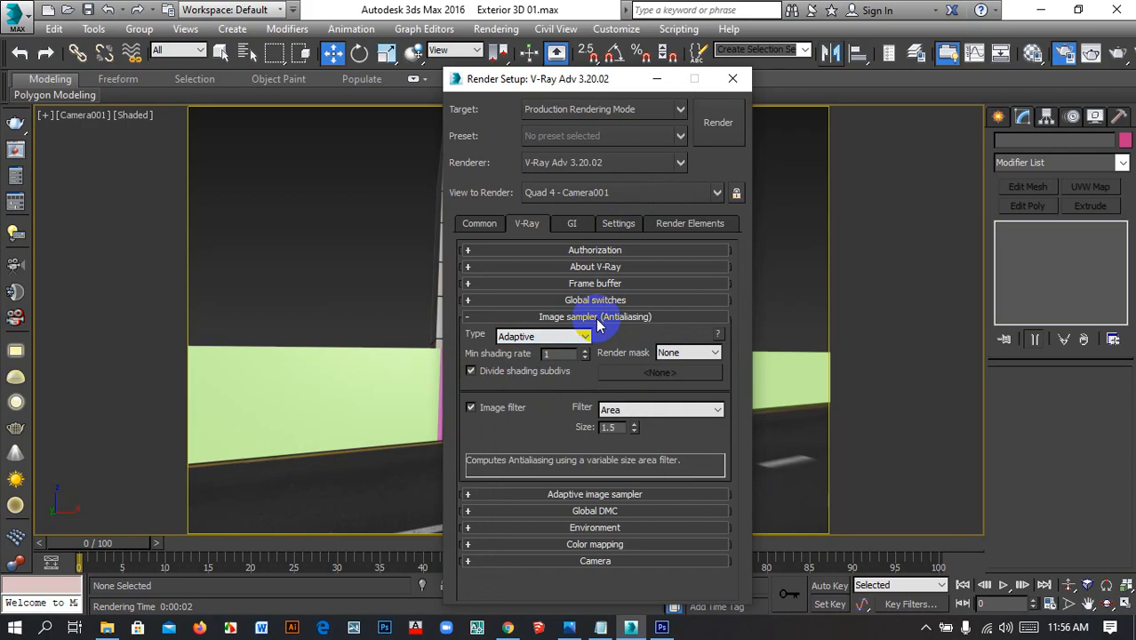
click(595, 316)
click(599, 333)
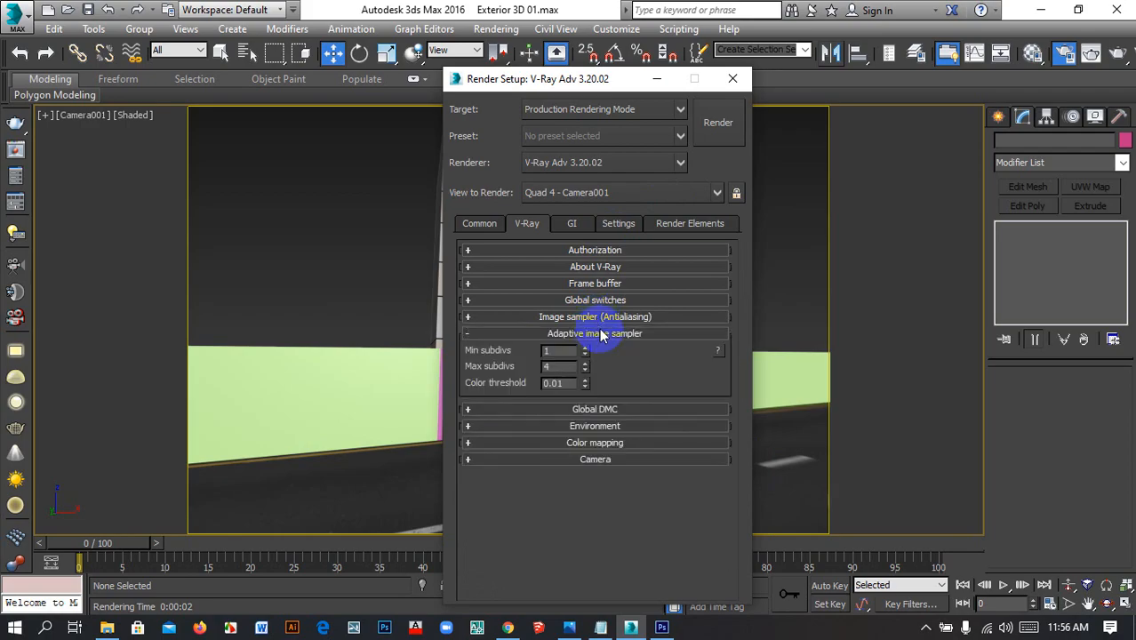
click(599, 333)
click(596, 367)
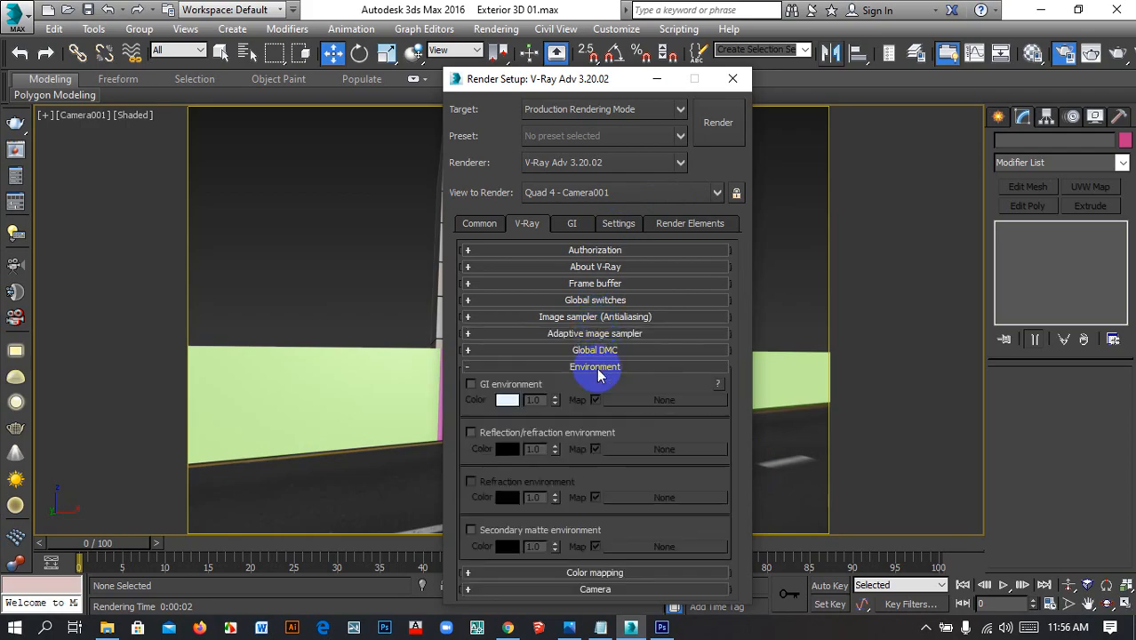
click(596, 367)
Set V-Ray's color mapping type to Reinhard
click(608, 383)
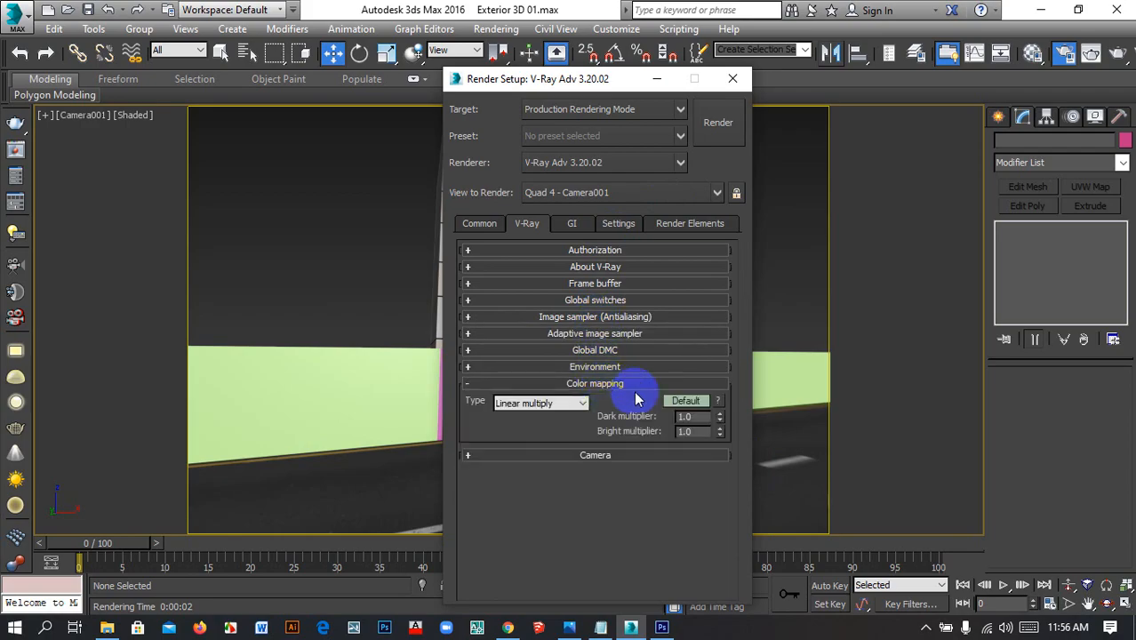
click(538, 403)
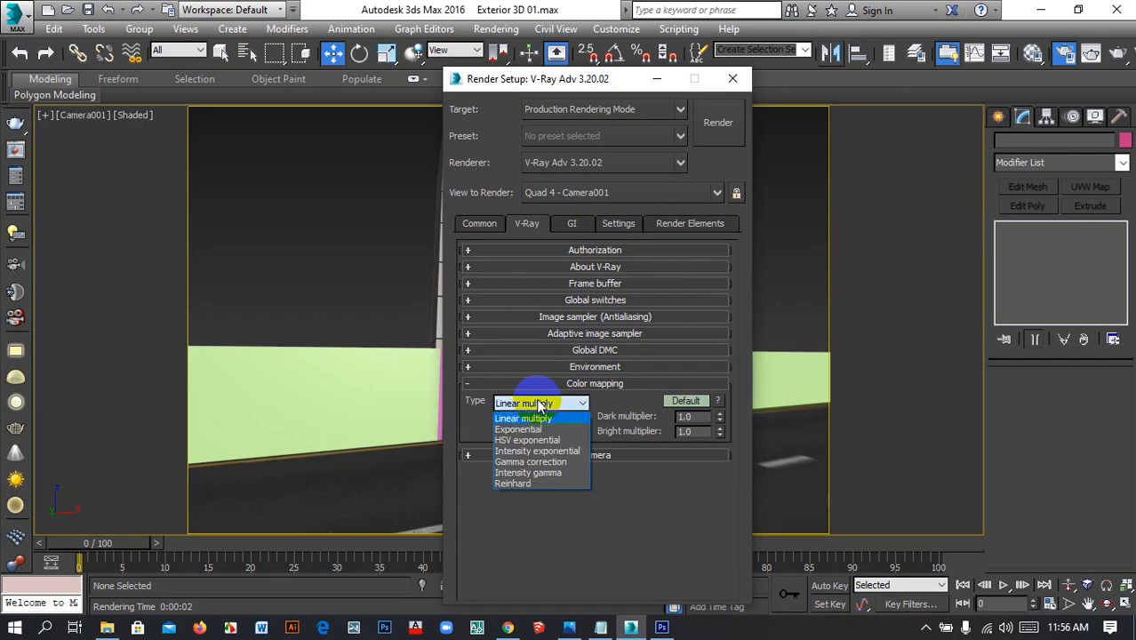
click(514, 483)
click(599, 383)
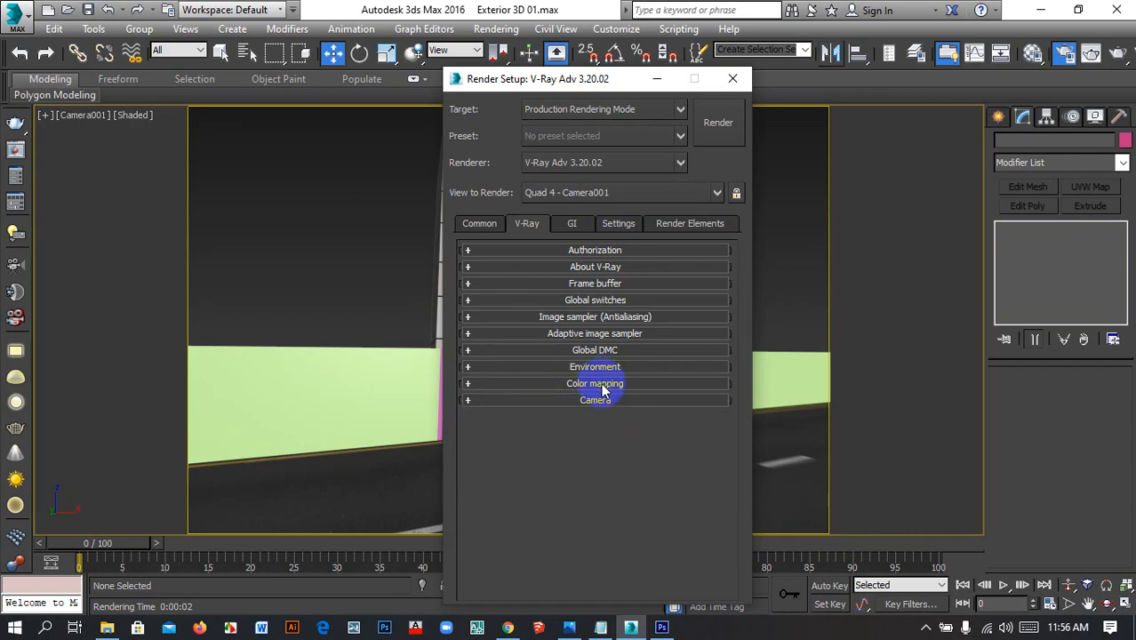
Enable global illumination with Irradiance map as the primary engine and Light cache as the secondary engine
click(576, 223)
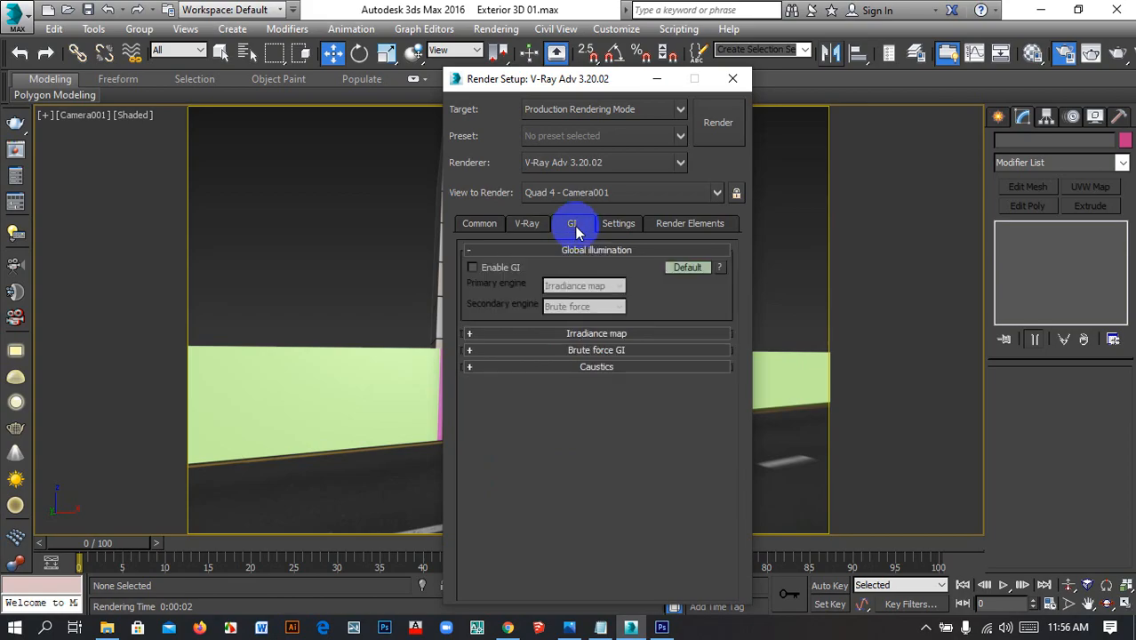
click(473, 268)
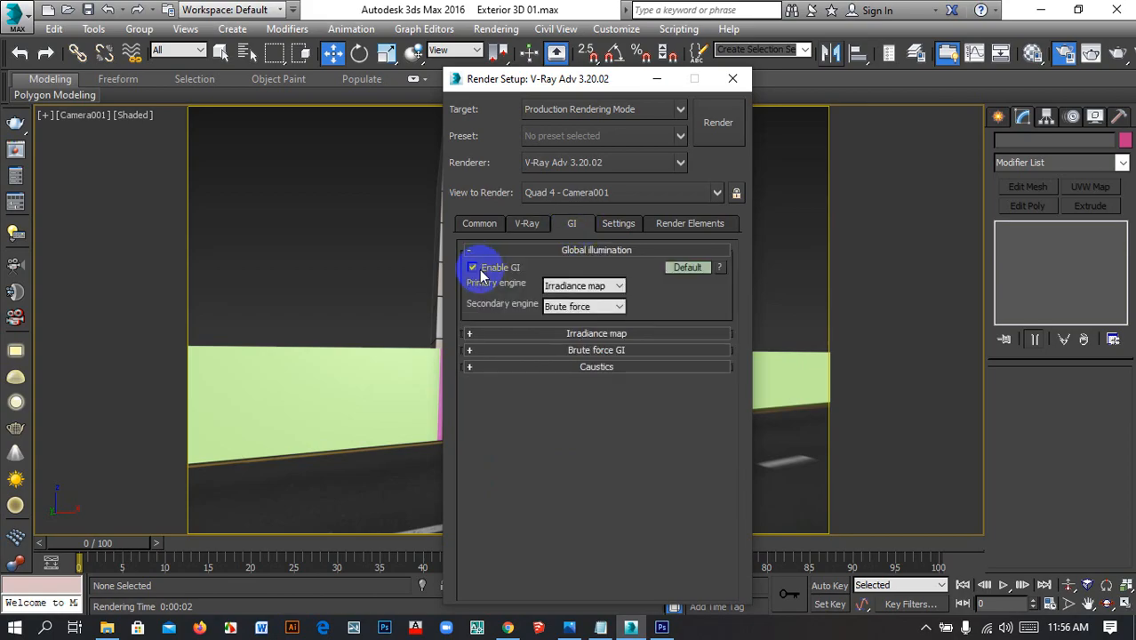
click(596, 285)
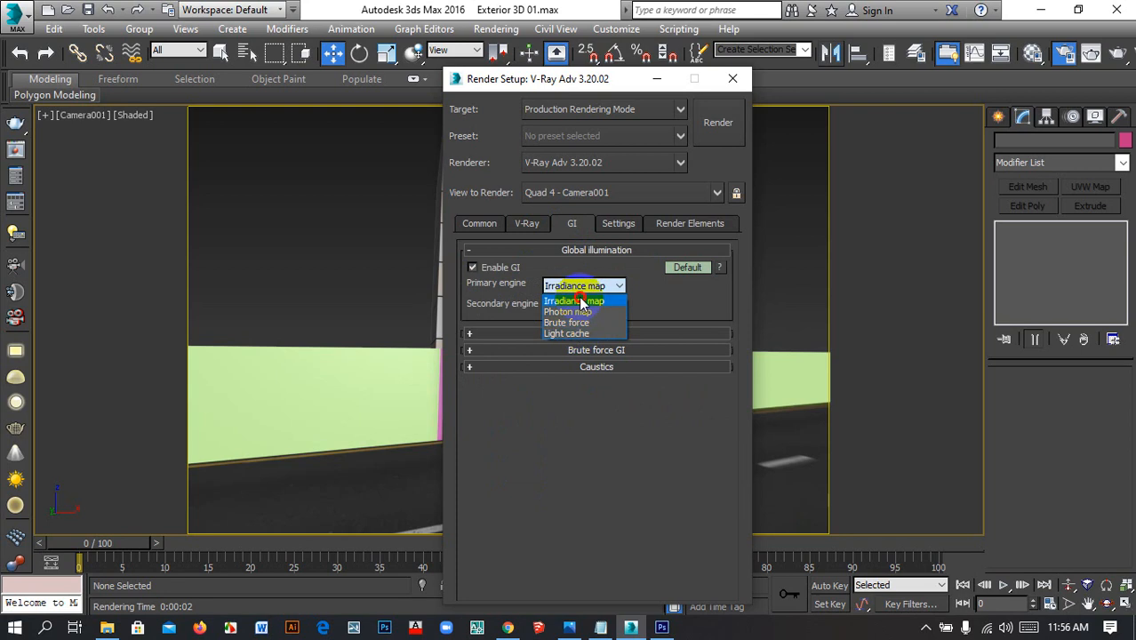
click(582, 302)
click(594, 307)
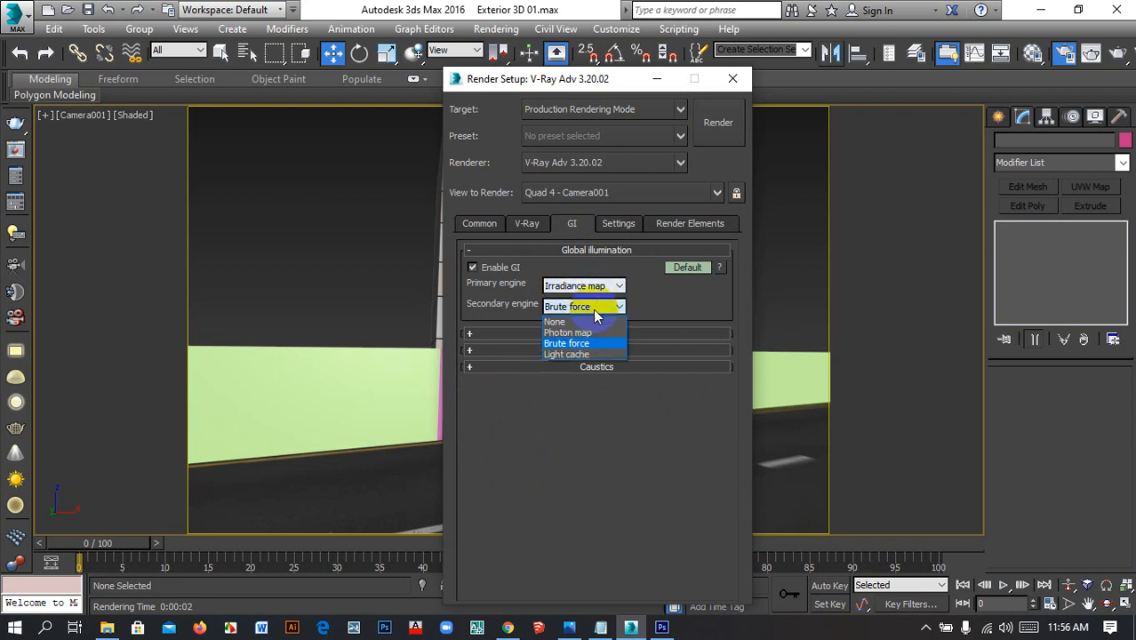
click(573, 354)
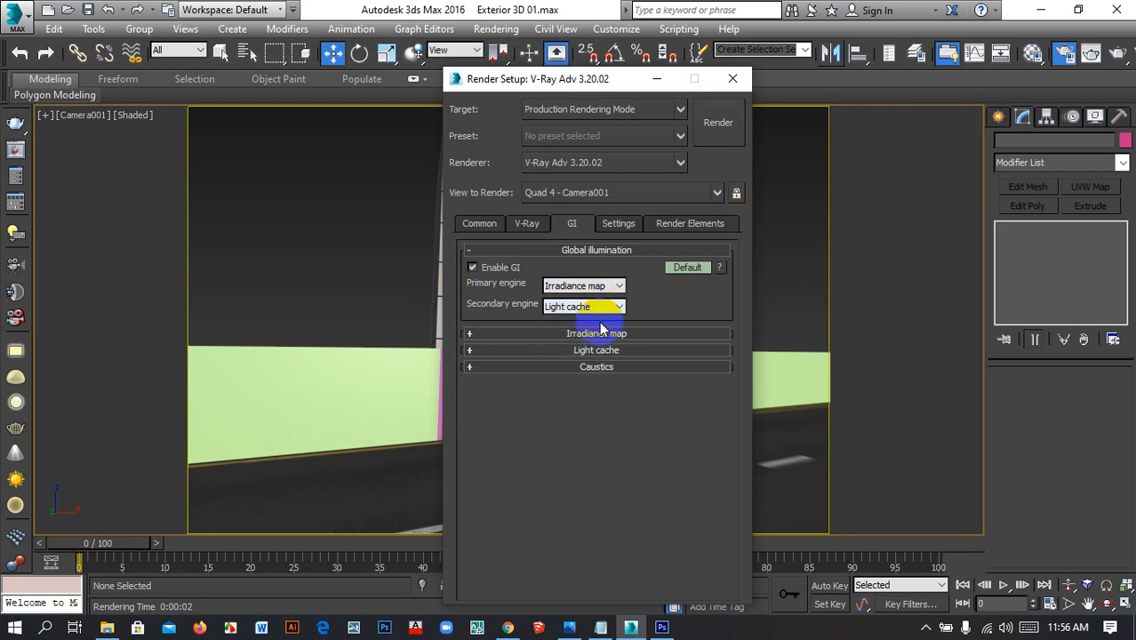
Set the irradiance map's current preset to Low
click(595, 334)
click(591, 352)
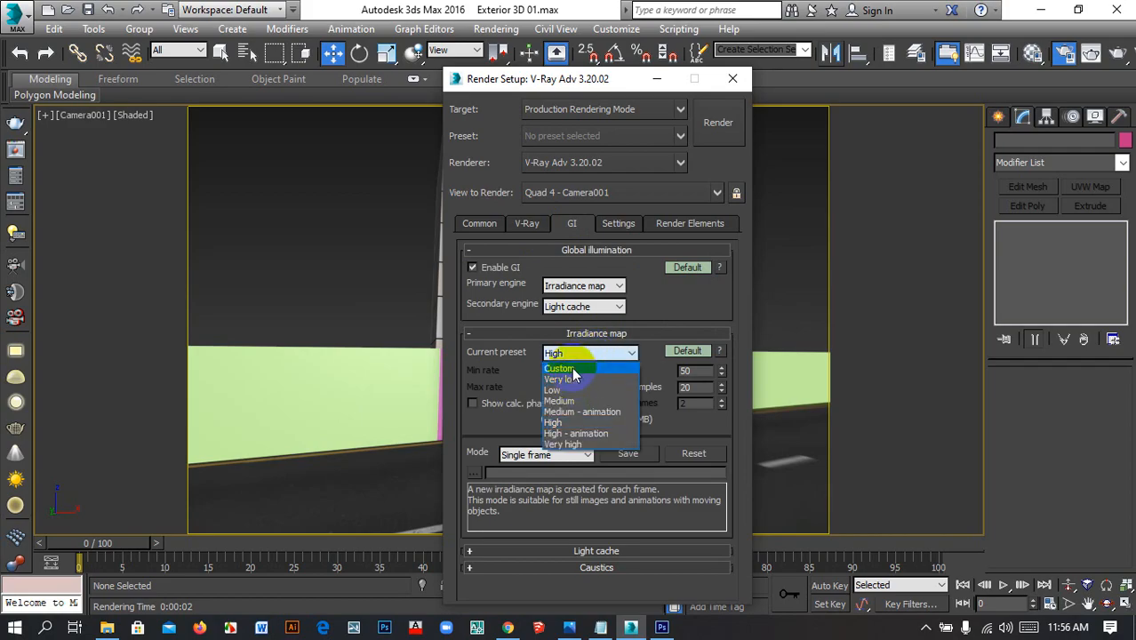
click(570, 369)
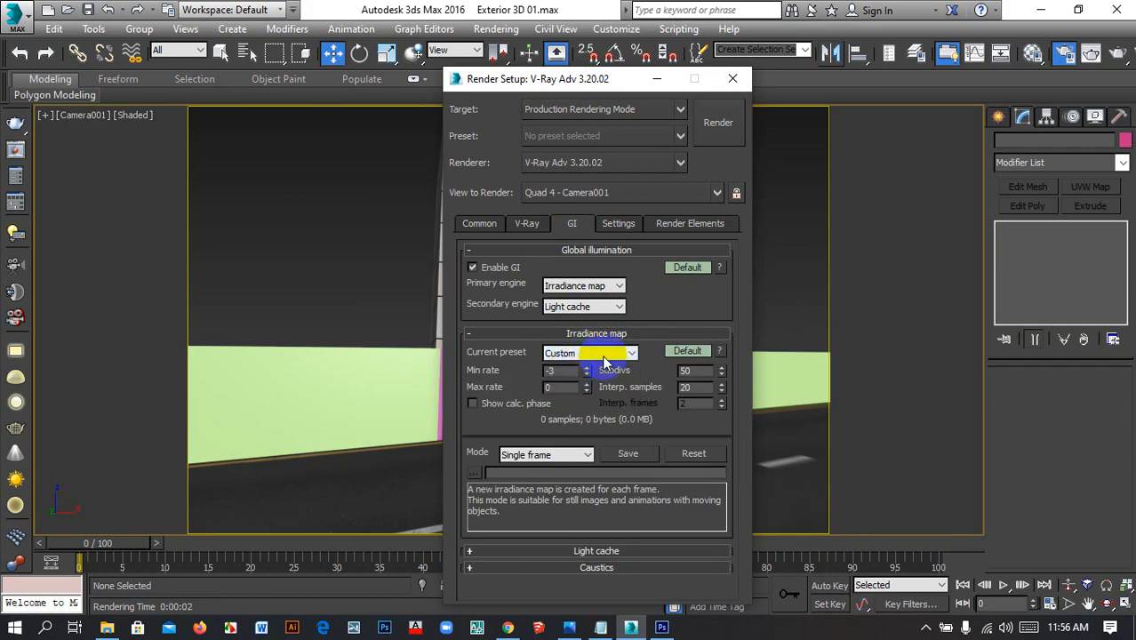
click(601, 354)
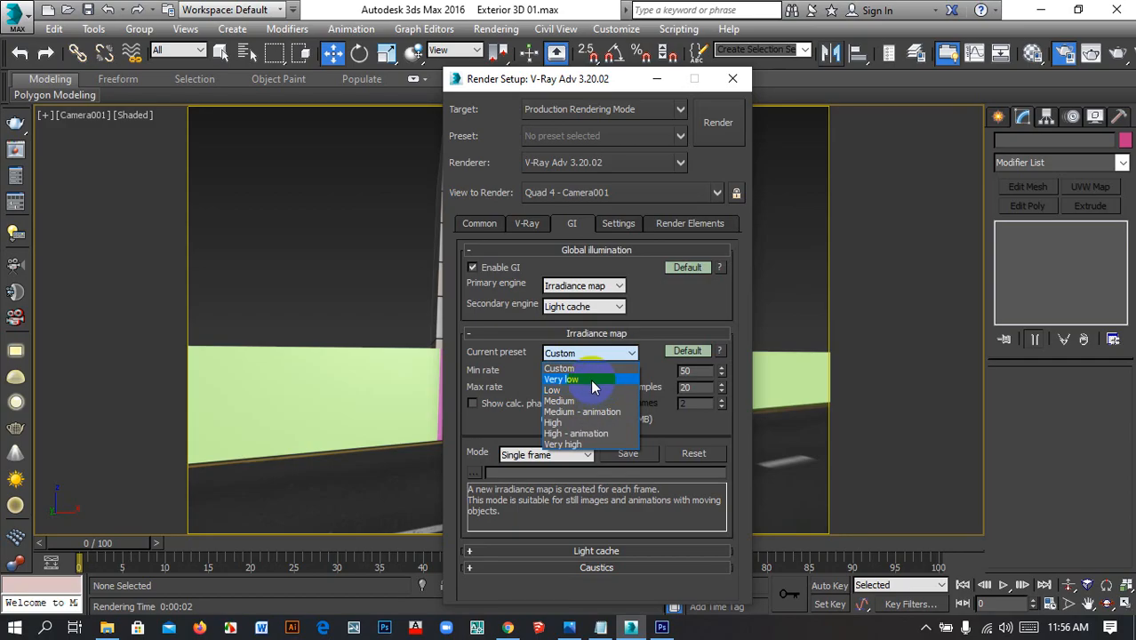
click(590, 389)
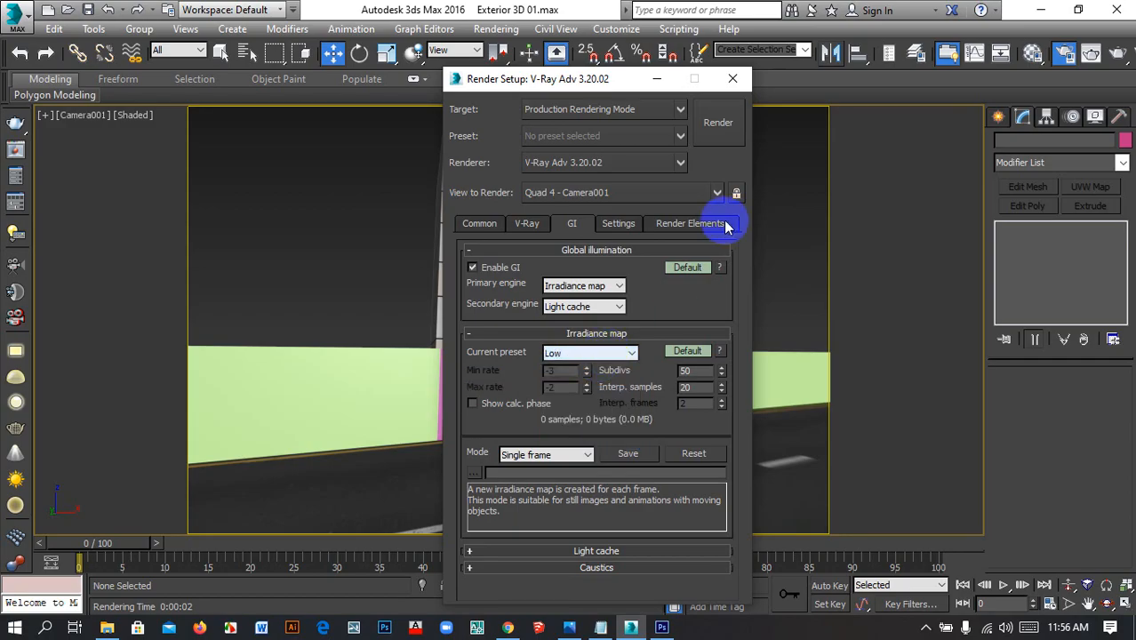
Set the light cache subdivs to 500 and close the render setup
drag(544, 71, 631, 100)
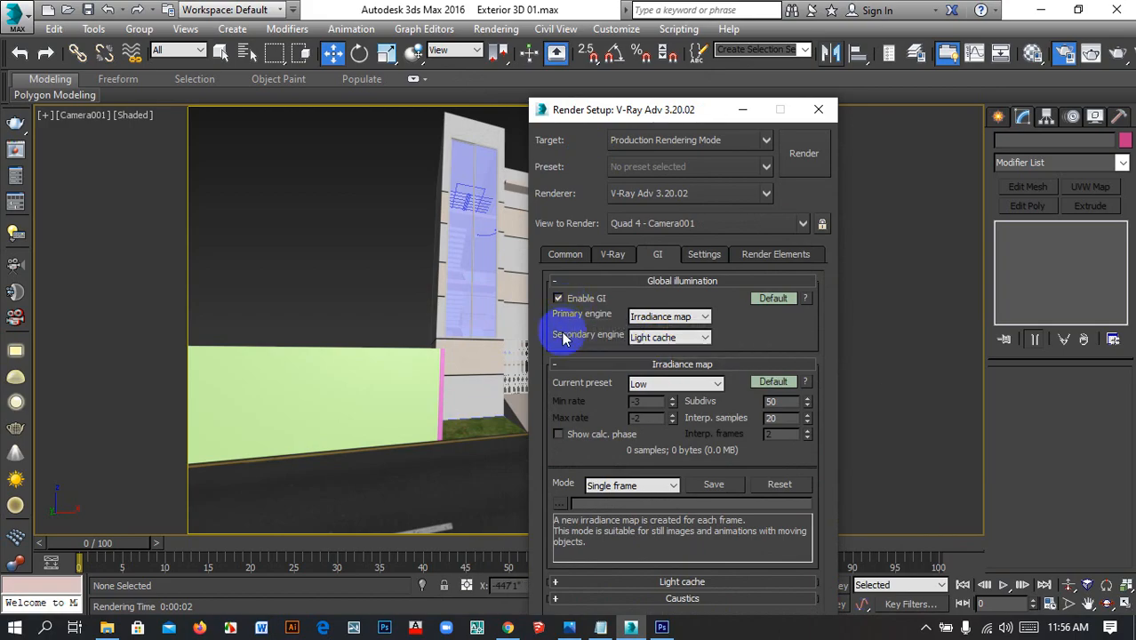
click(697, 364)
click(698, 380)
double_click(653, 399)
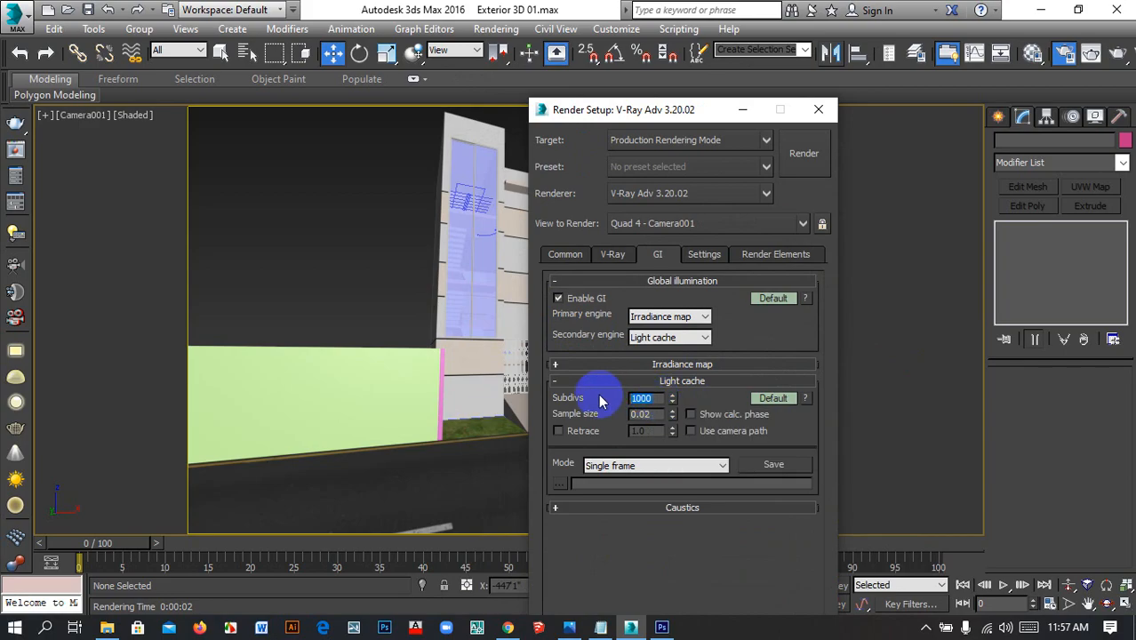
text(500)
click(604, 252)
click(578, 256)
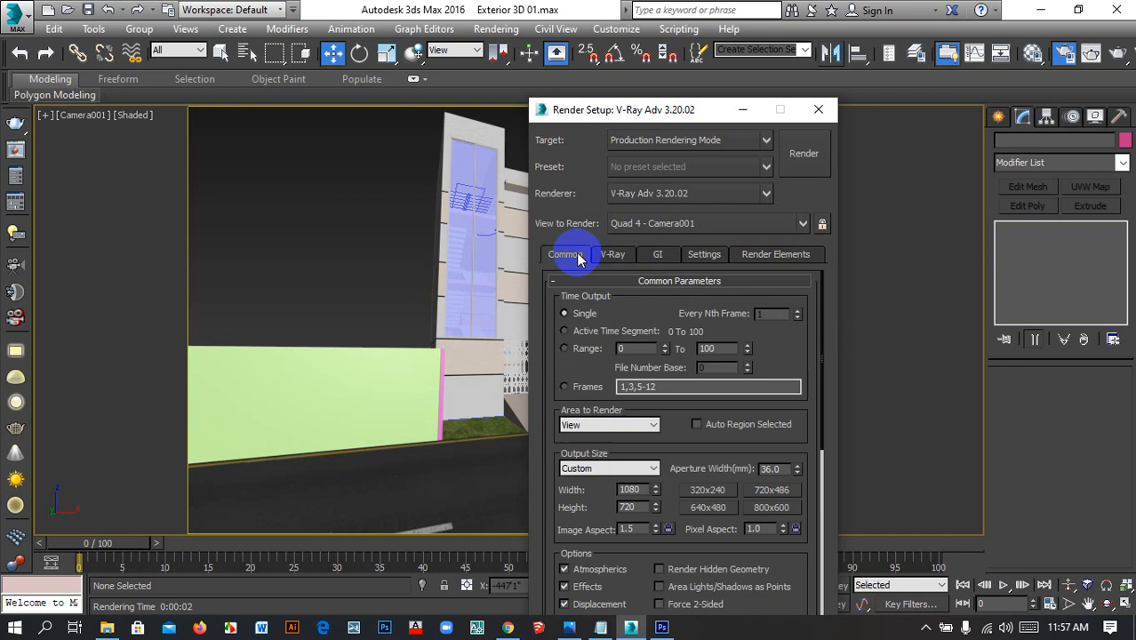
click(826, 117)
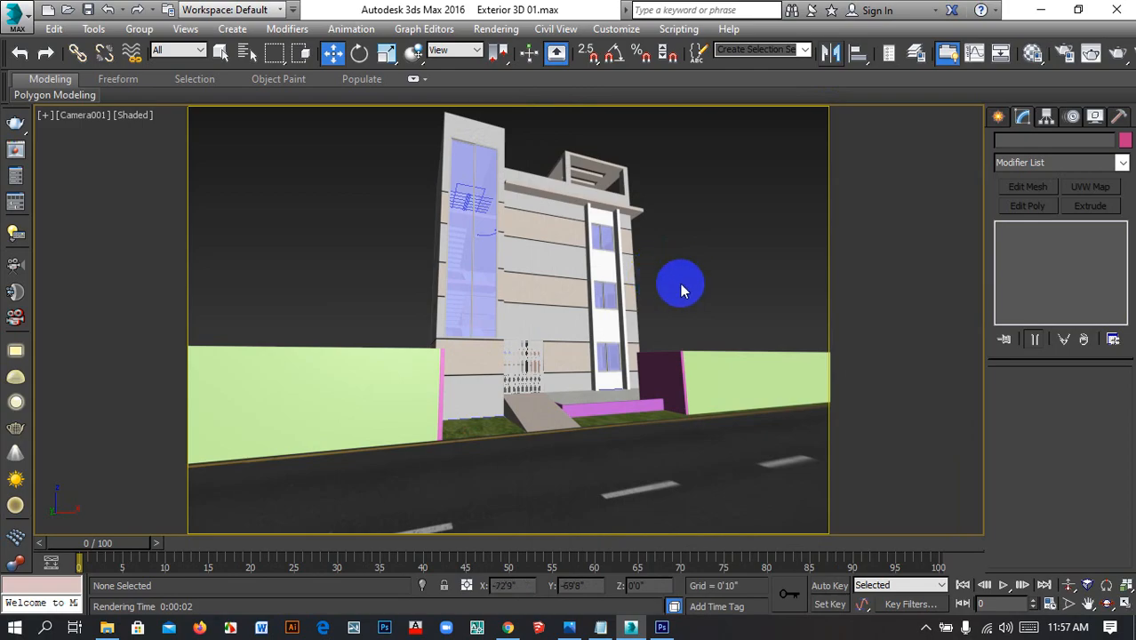
Shift the camera framing so the building sits slightly lower, run a test render and close the render windows
middle_drag(670, 231, 670, 237)
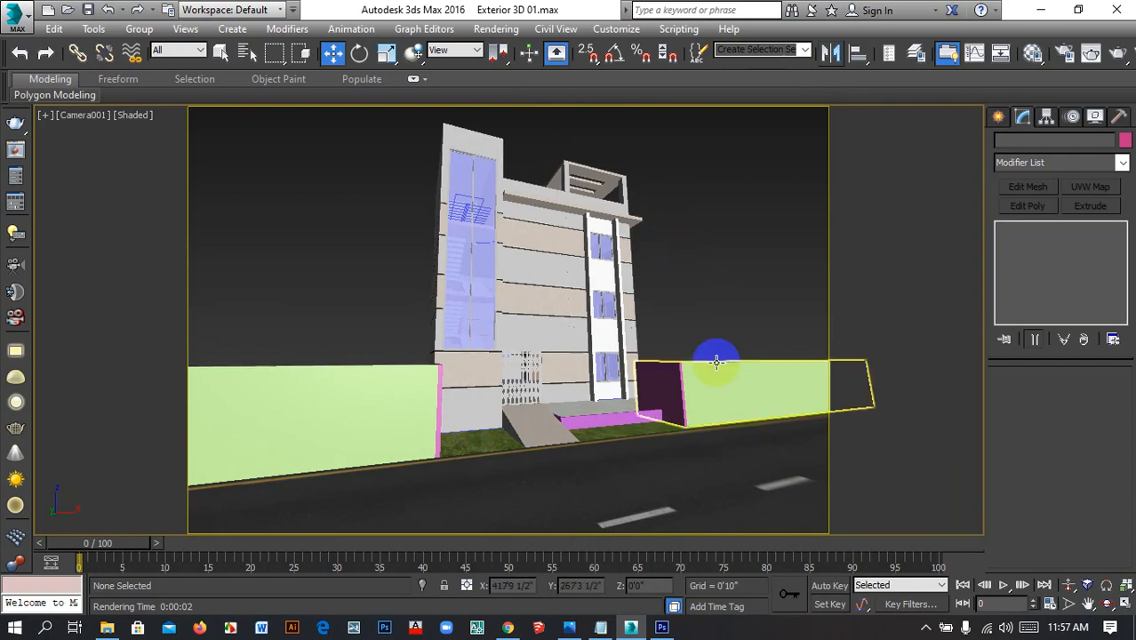
click(1092, 54)
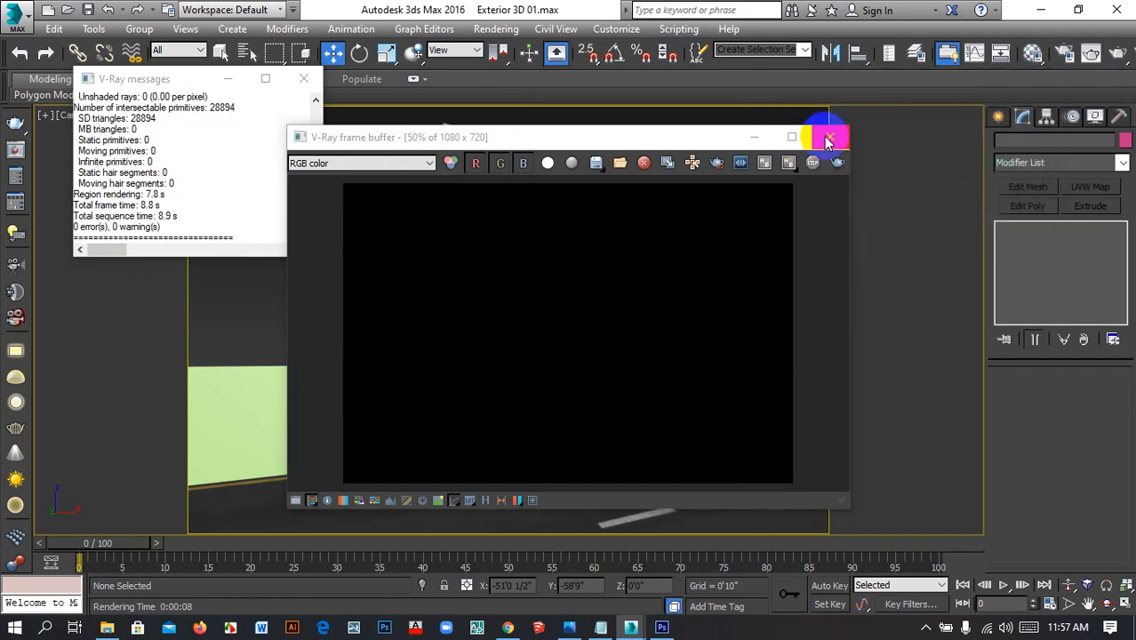
click(828, 138)
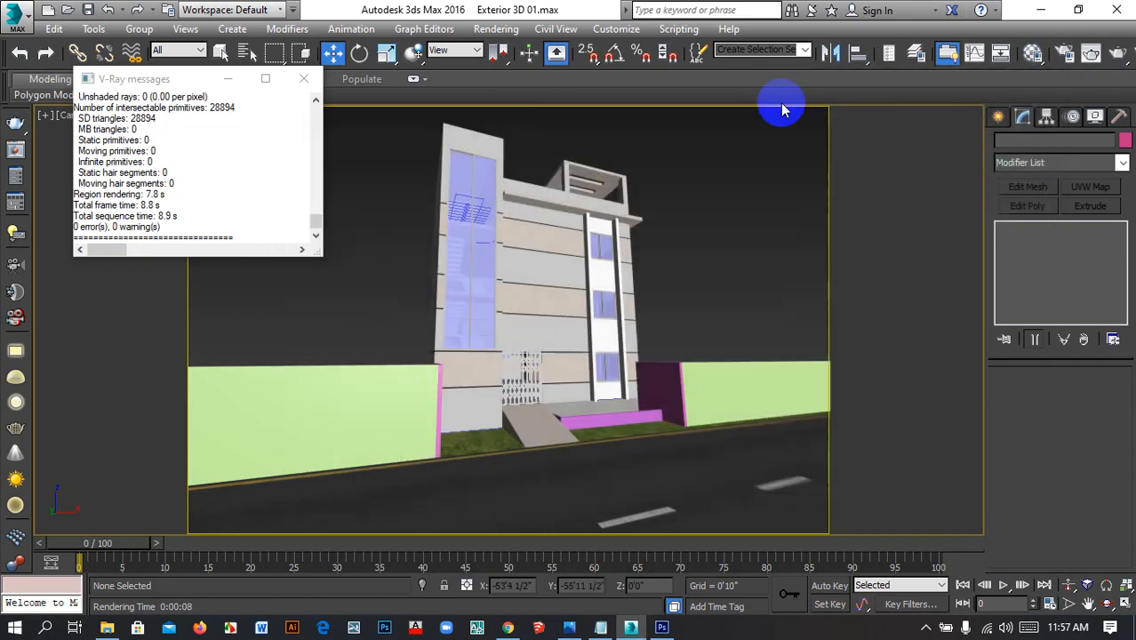
click(304, 78)
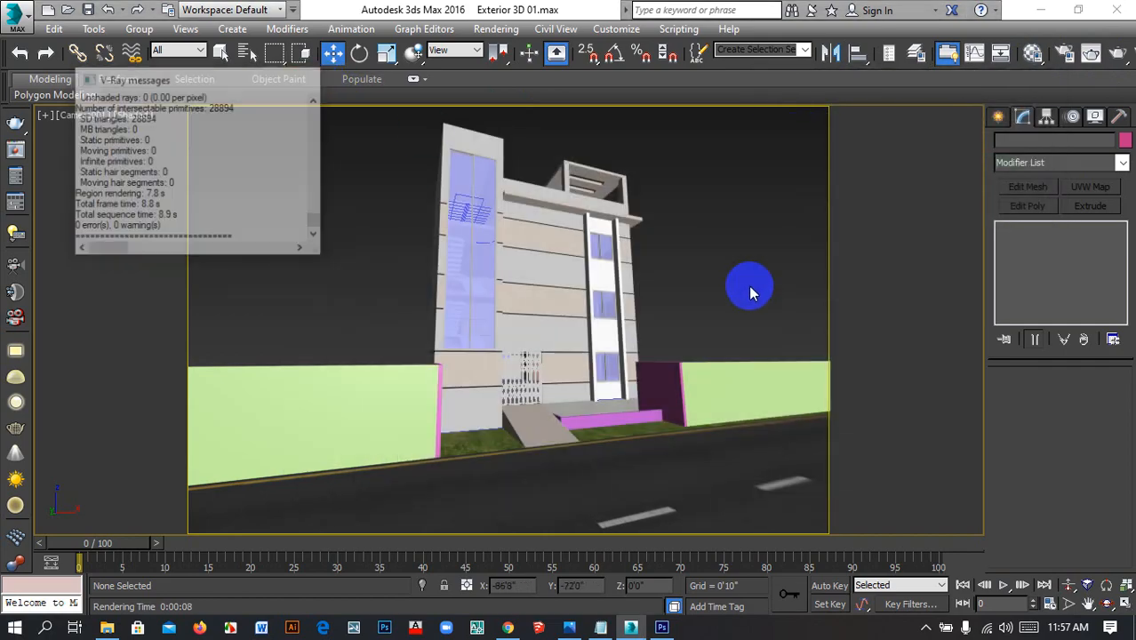
click(614, 29)
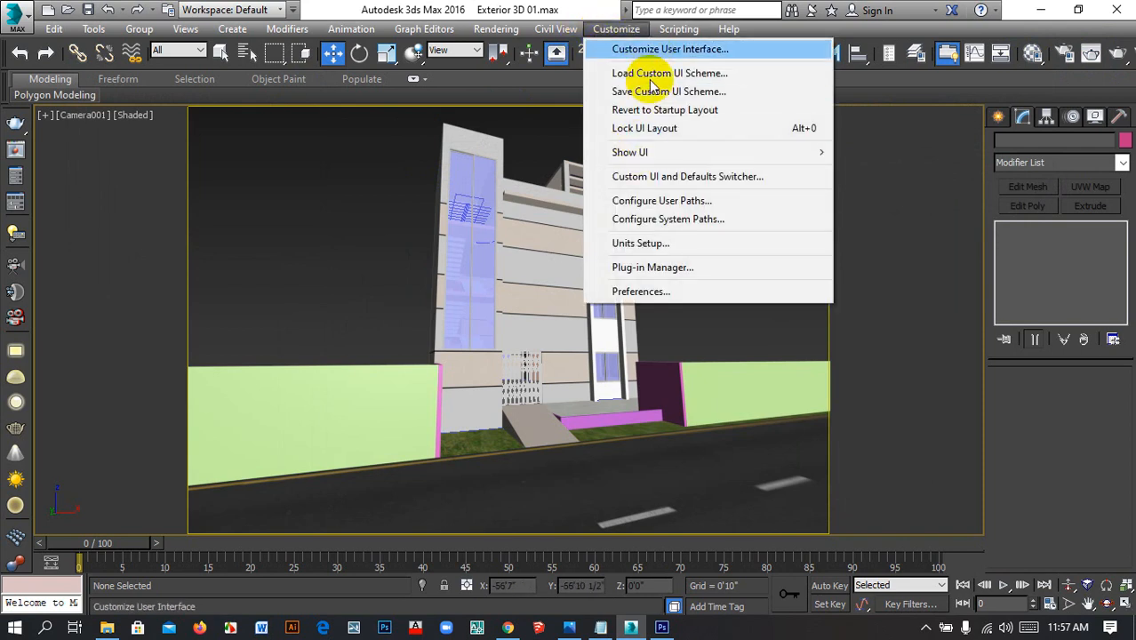
click(643, 243)
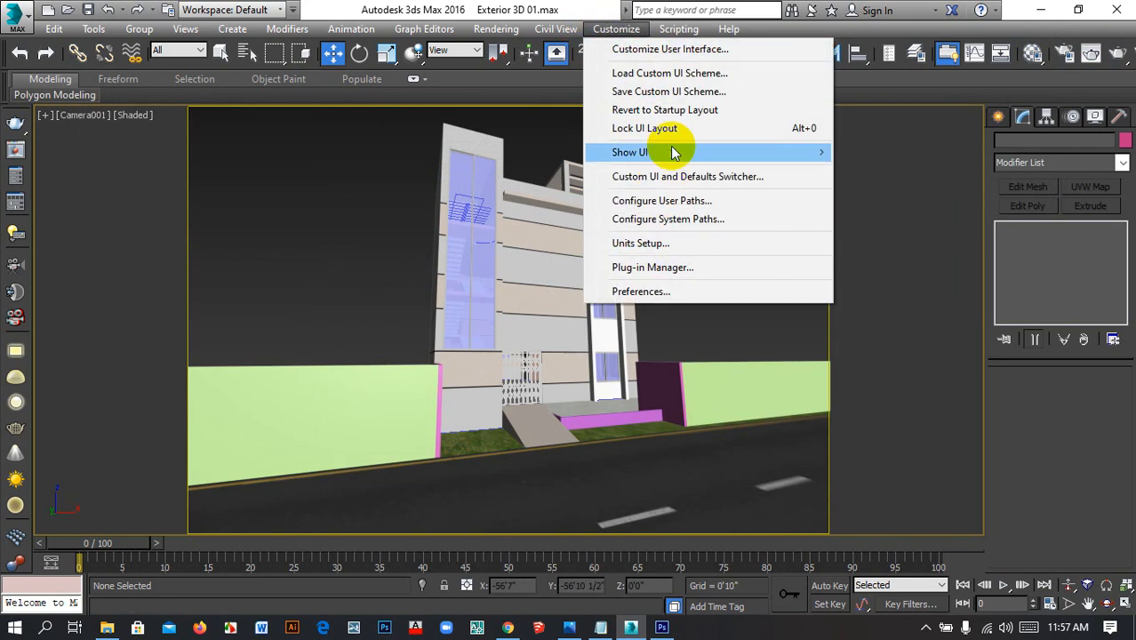
click(906, 154)
click(615, 54)
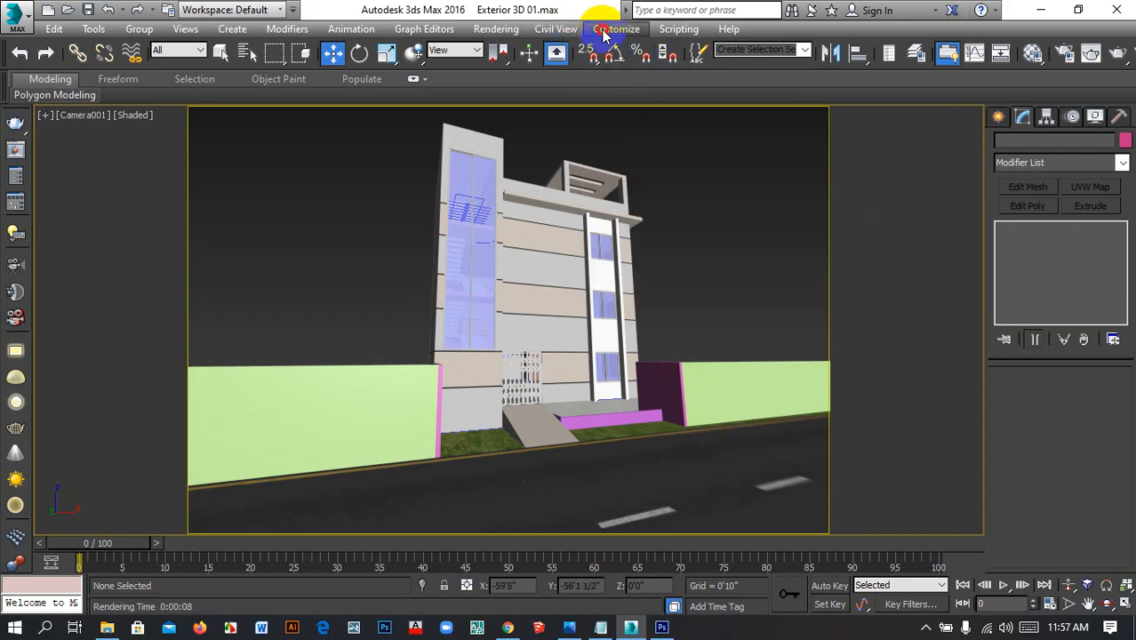
click(608, 30)
Reopen the render setup, turn on GI environment in V-Ray's environment settings, and close the setup
mouse_move(507, 36)
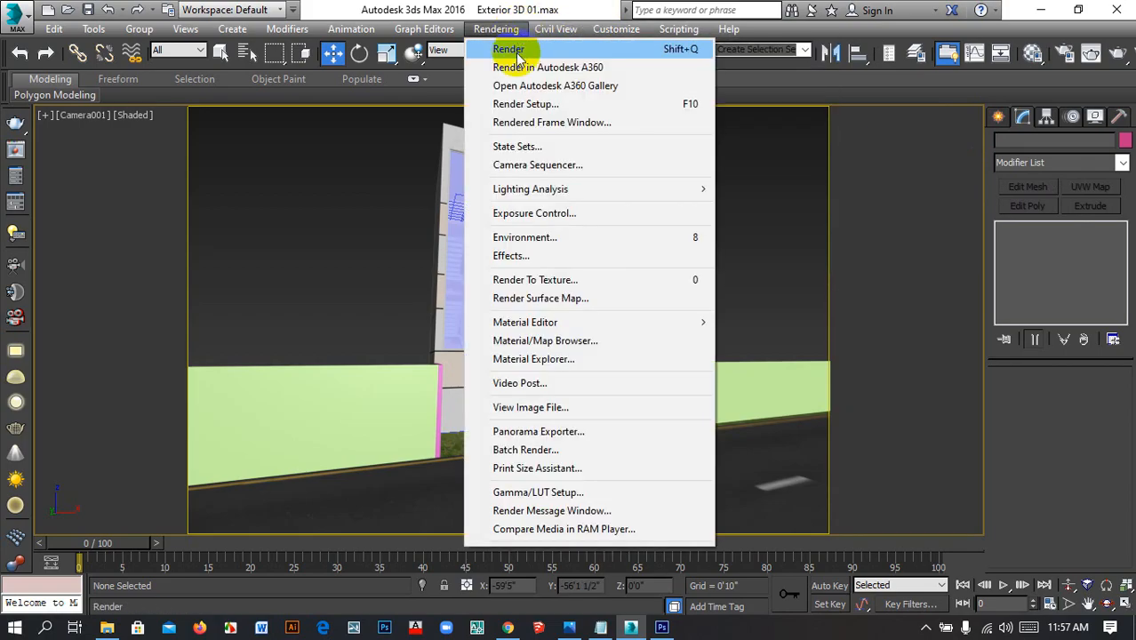
click(524, 104)
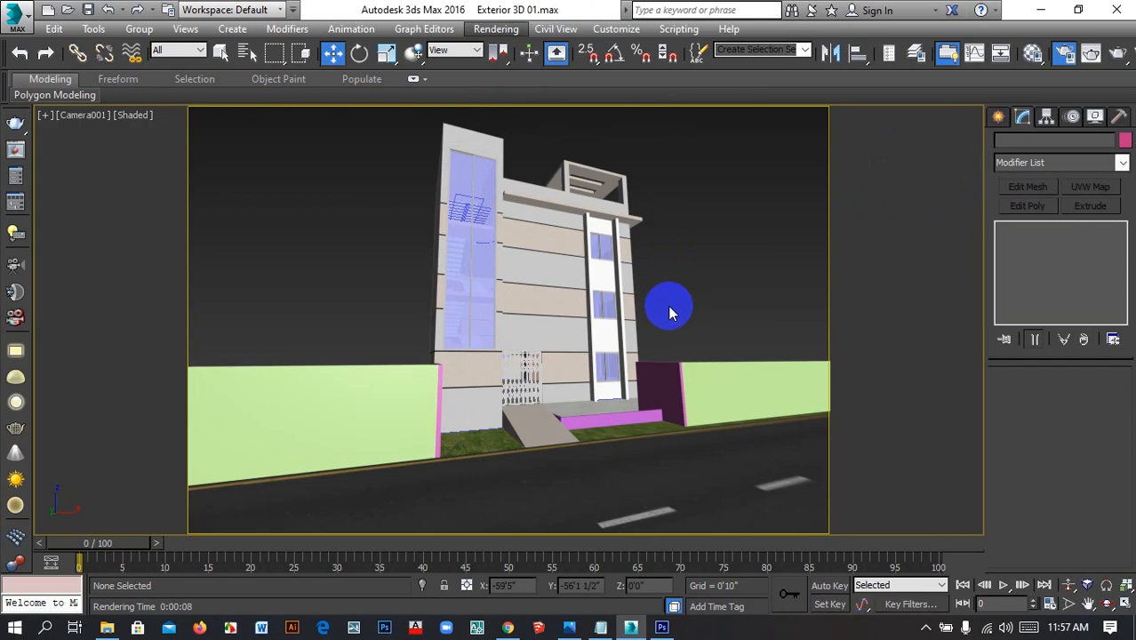
click(616, 256)
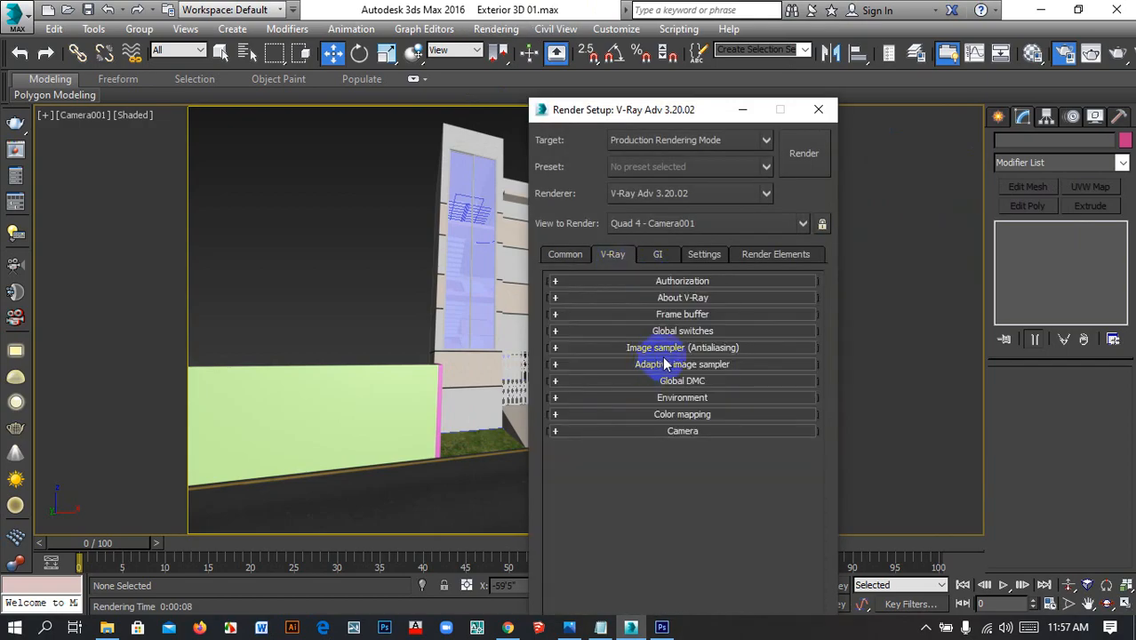
click(677, 398)
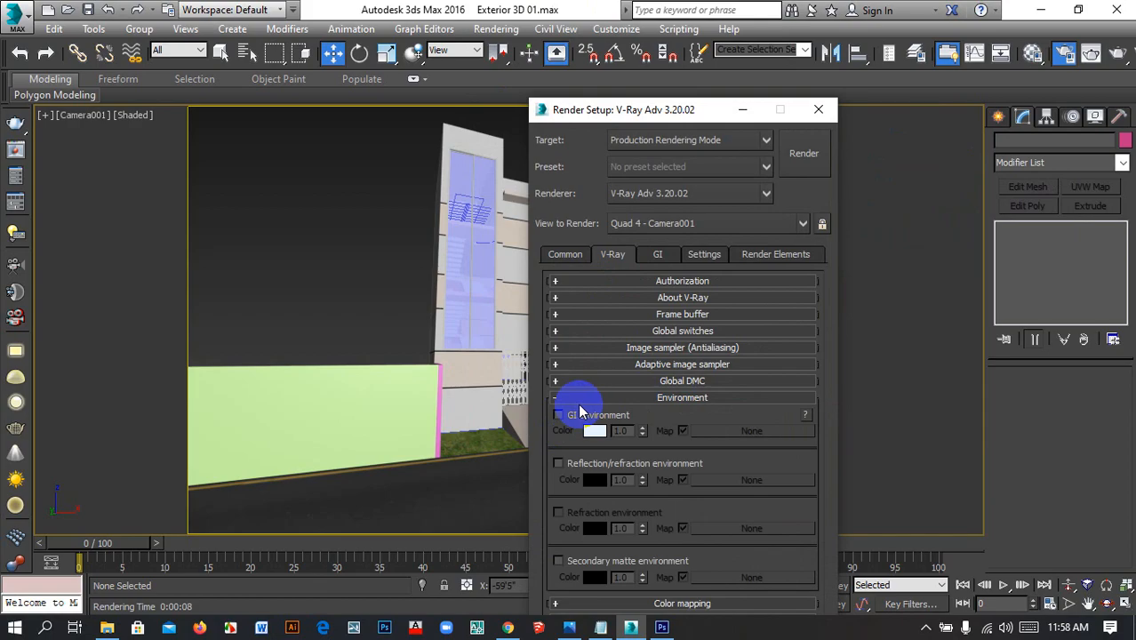
click(569, 415)
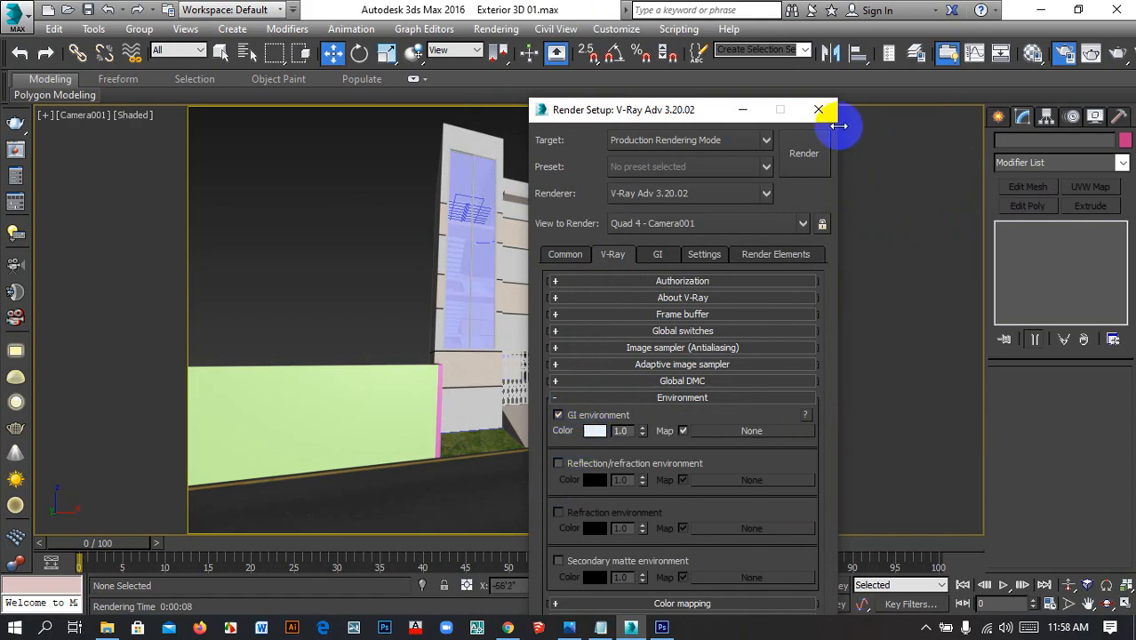
click(818, 110)
Render the camera view and inspect the building's facade and entrance close up in the maximized frame buffer
click(1091, 53)
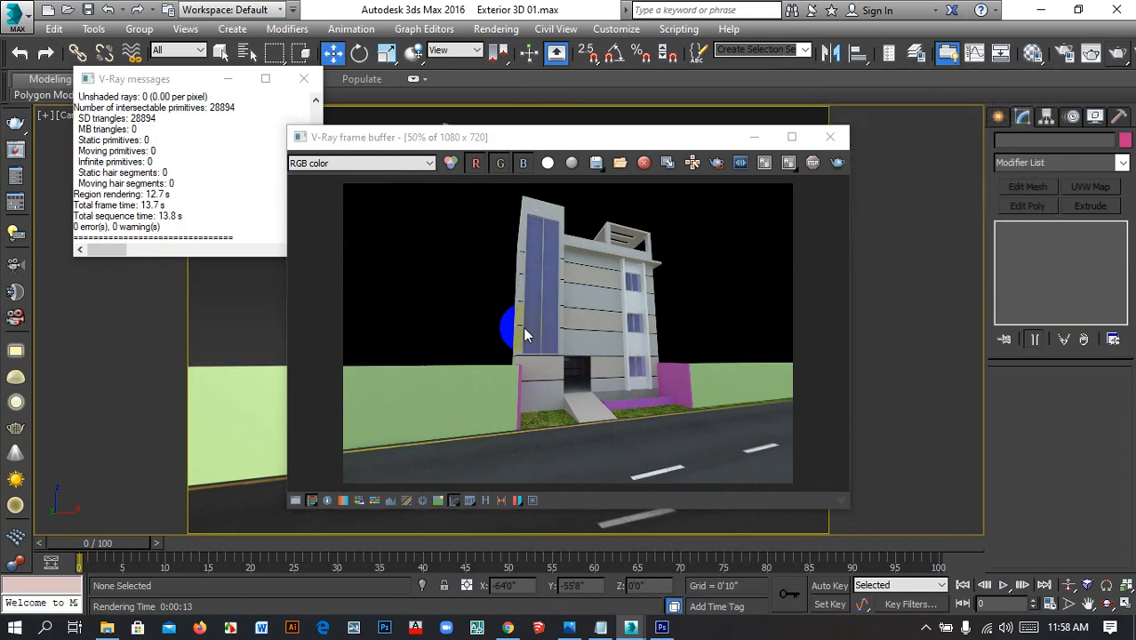
scroll(525, 328, up, 1)
scroll(615, 314, up, 1)
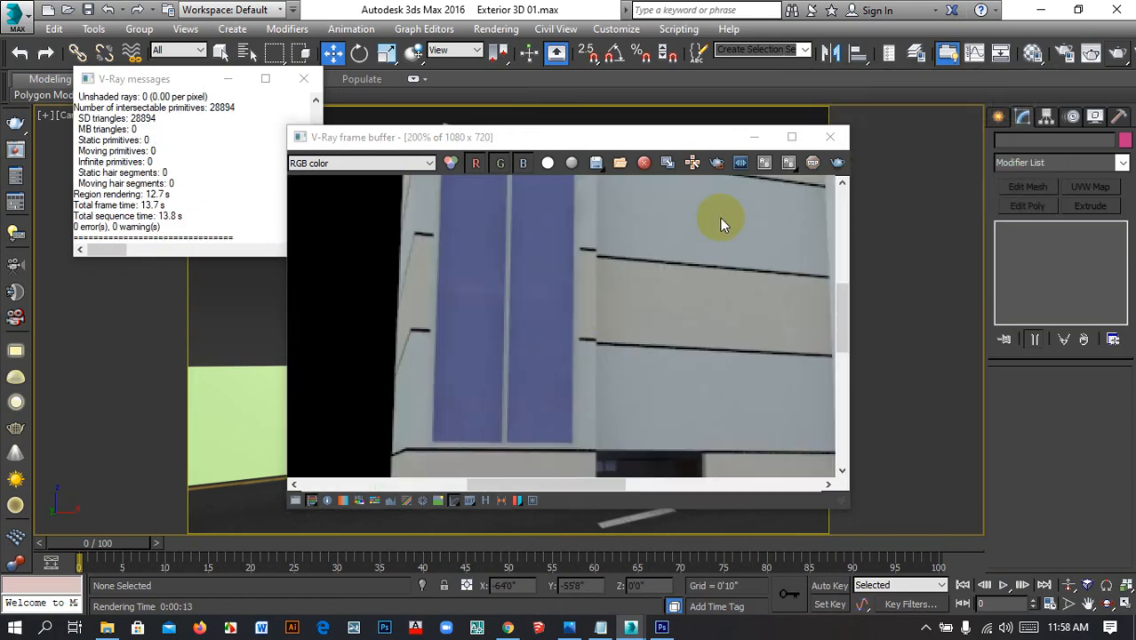
click(791, 137)
scroll(608, 316, up, 1)
scroll(610, 320, down, 1)
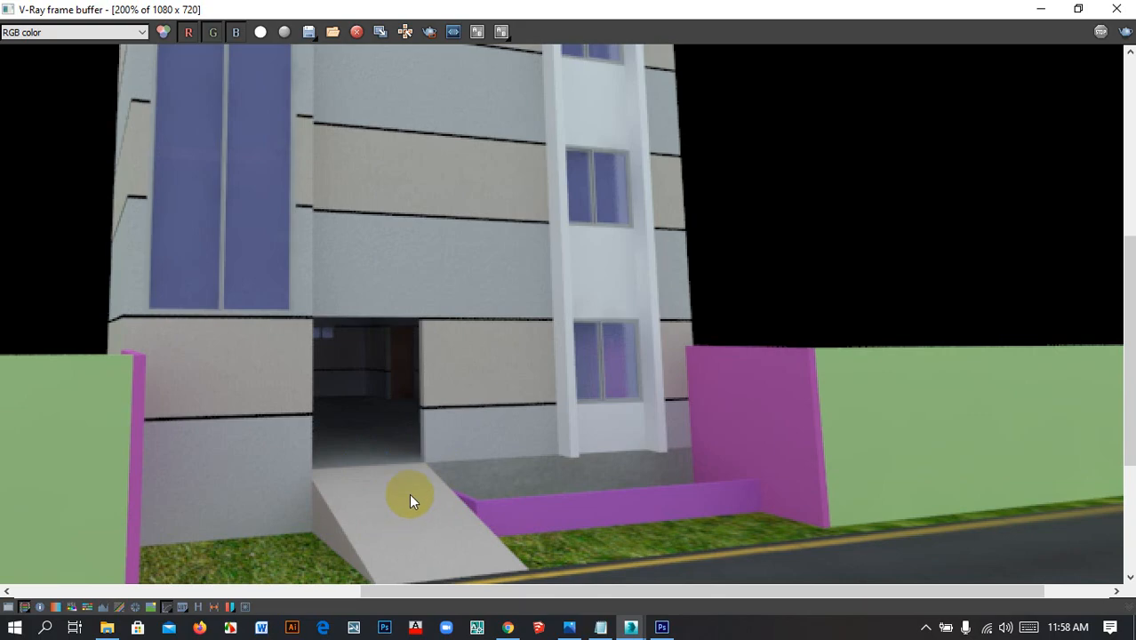
Close the render frame buffer and check the entrance gate object in the camera view
click(1116, 9)
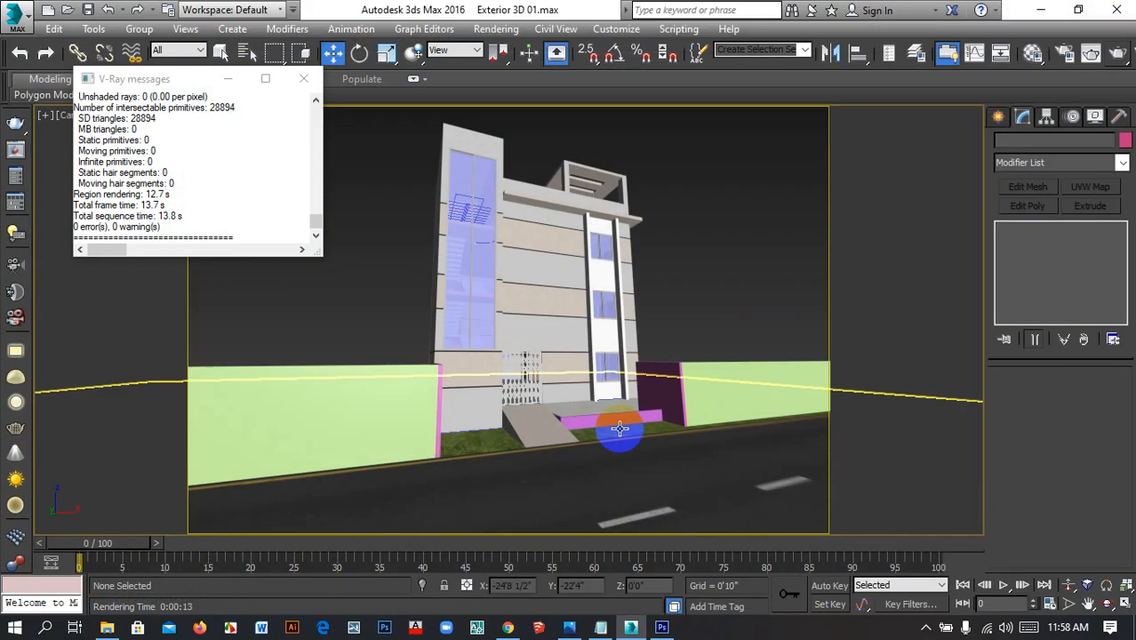
click(530, 392)
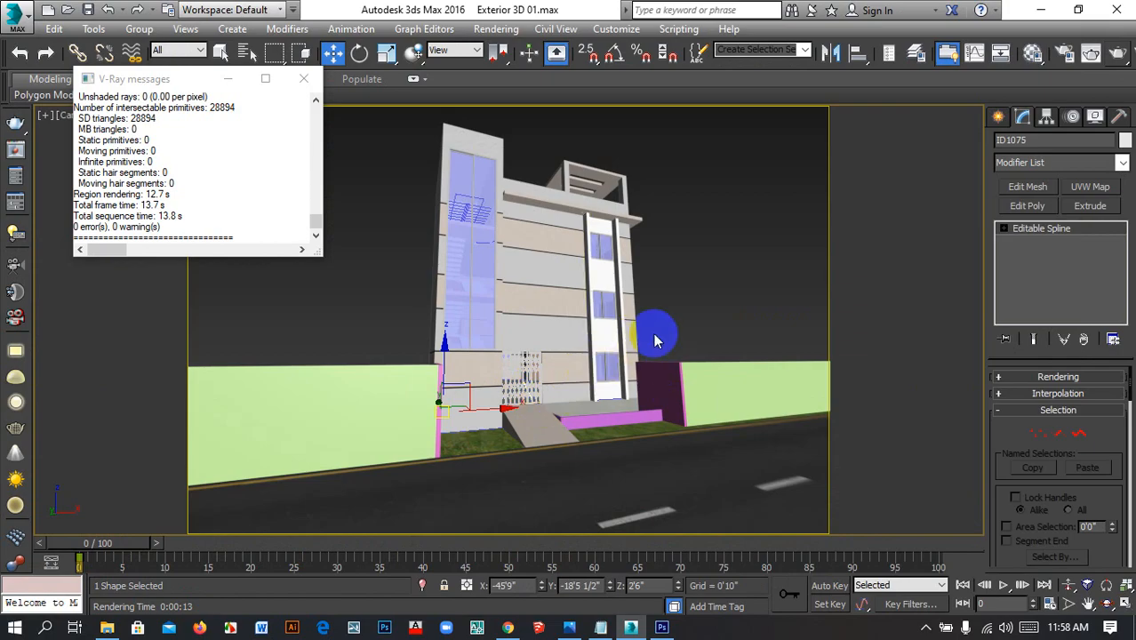
click(731, 258)
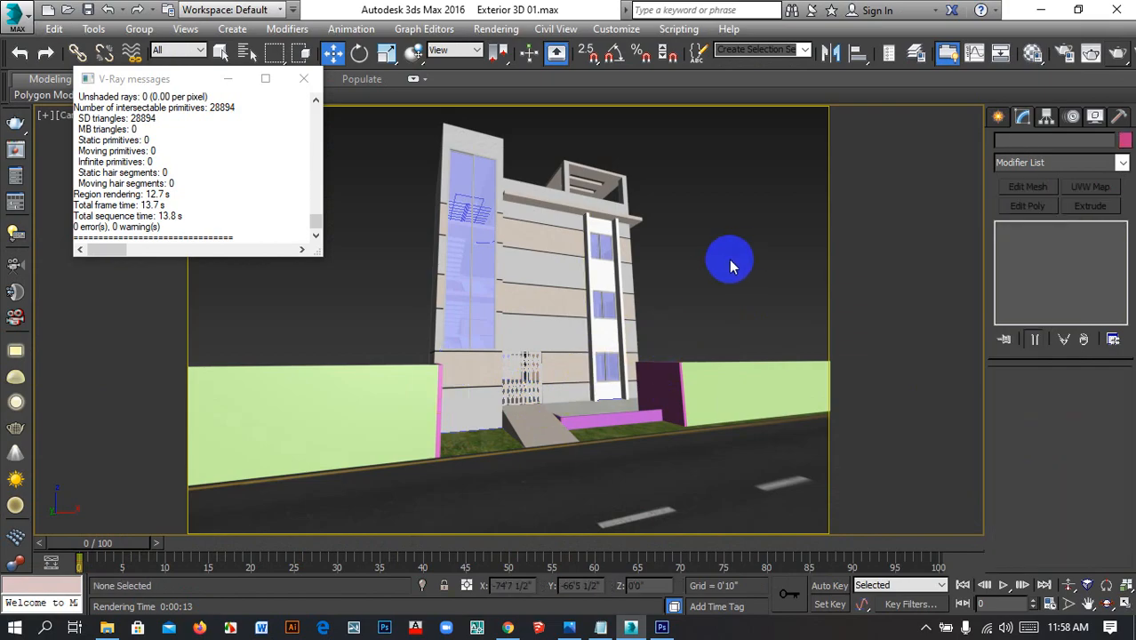
Examine the entrance gate's bars above the ramp close up from an orbited view of the model
key(t)
key(z)
scroll(730, 245, down, 5)
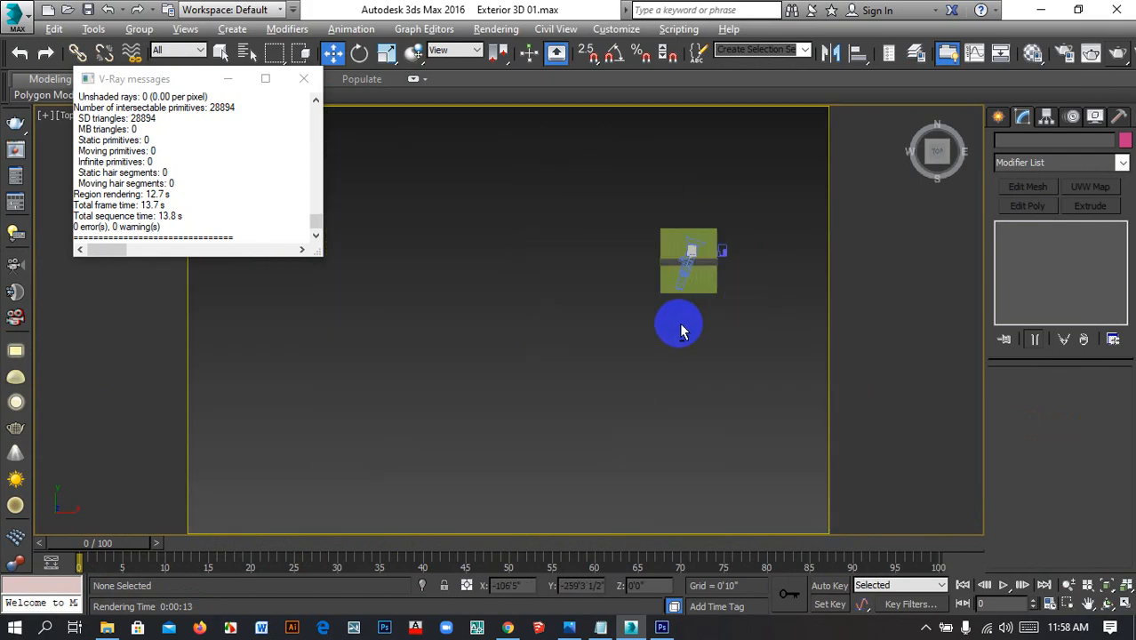
alt+middle_drag(679, 330, 717, 249)
scroll(668, 267, up, 3)
scroll(580, 320, up, 15)
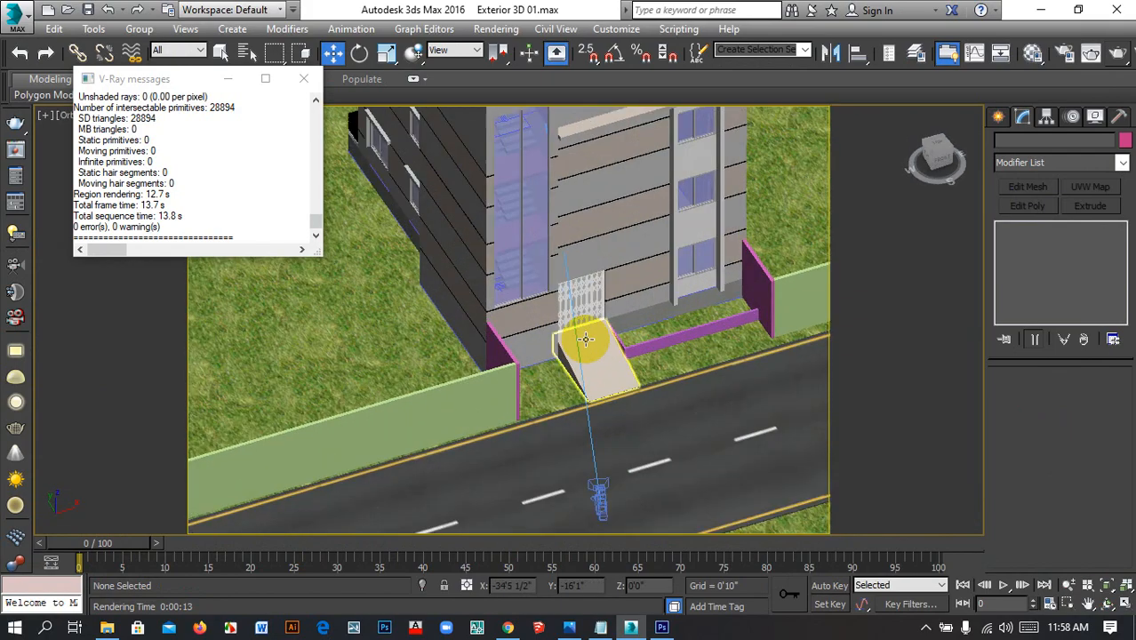
scroll(580, 318, up, 3)
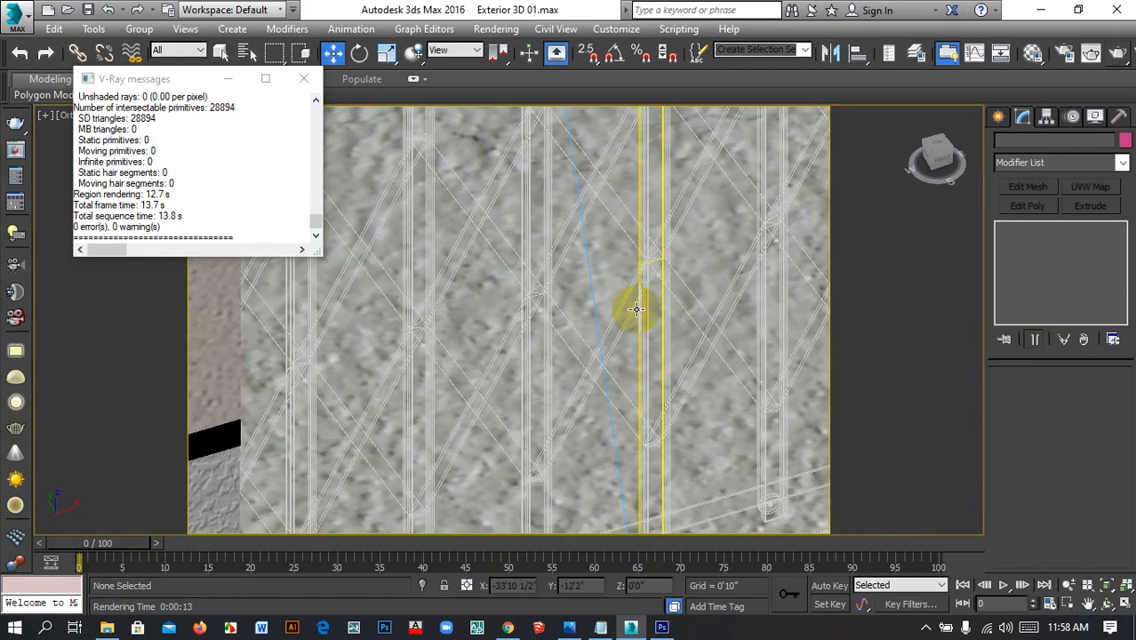
scroll(540, 221, down, 12)
alt+middle_drag(598, 286, 642, 254)
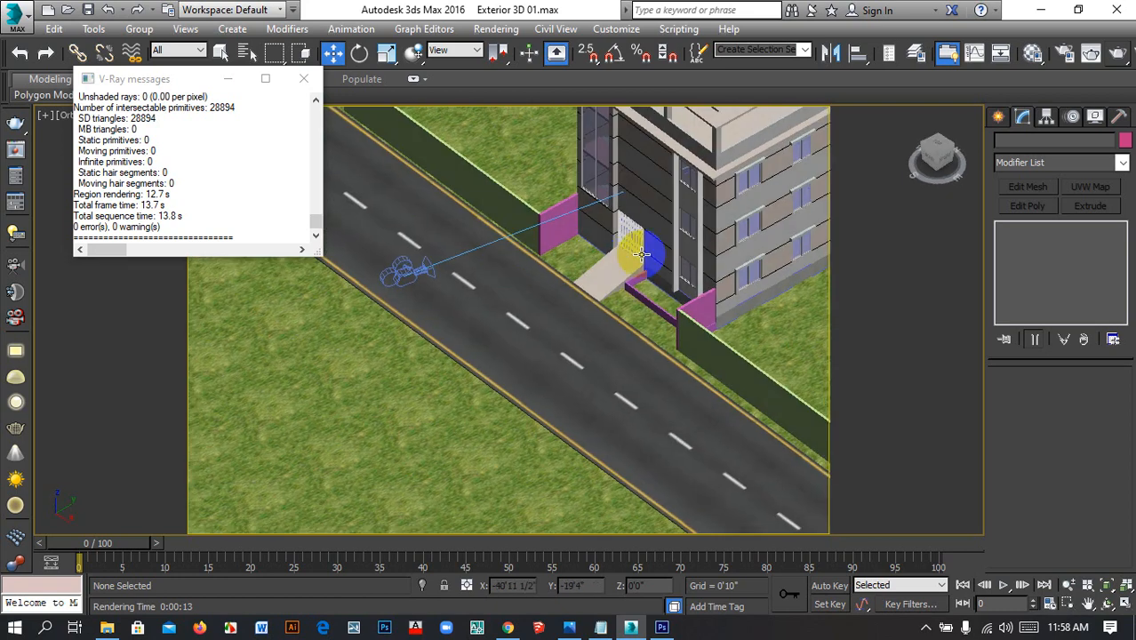
scroll(641, 254, up, 10)
alt+middle_drag(576, 297, 571, 347)
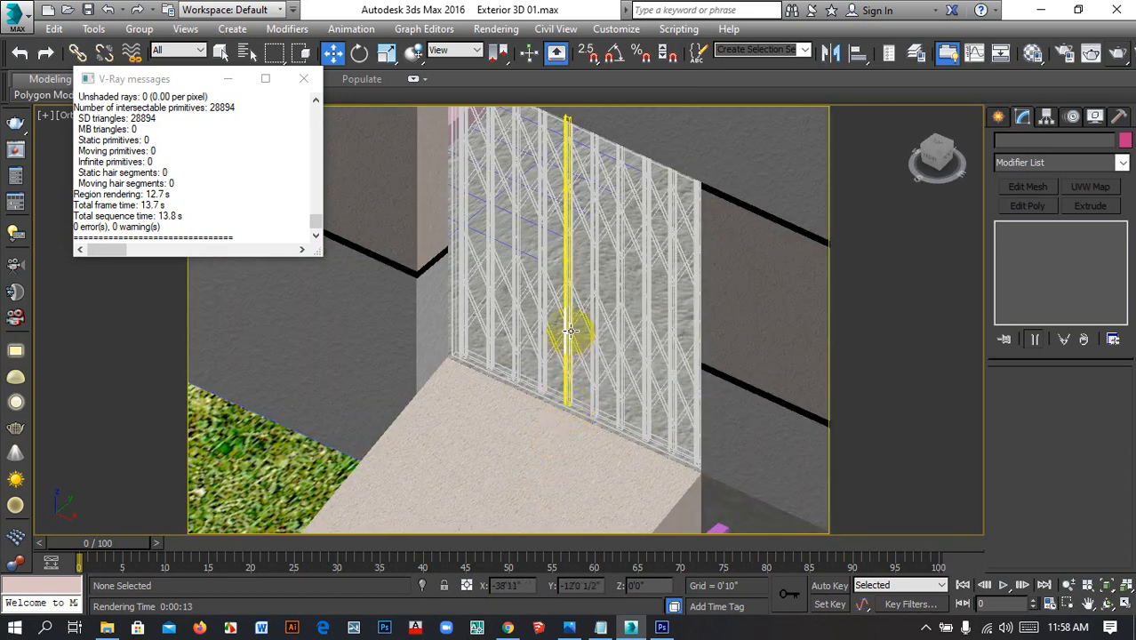
click(571, 331)
scroll(561, 335, down, 10)
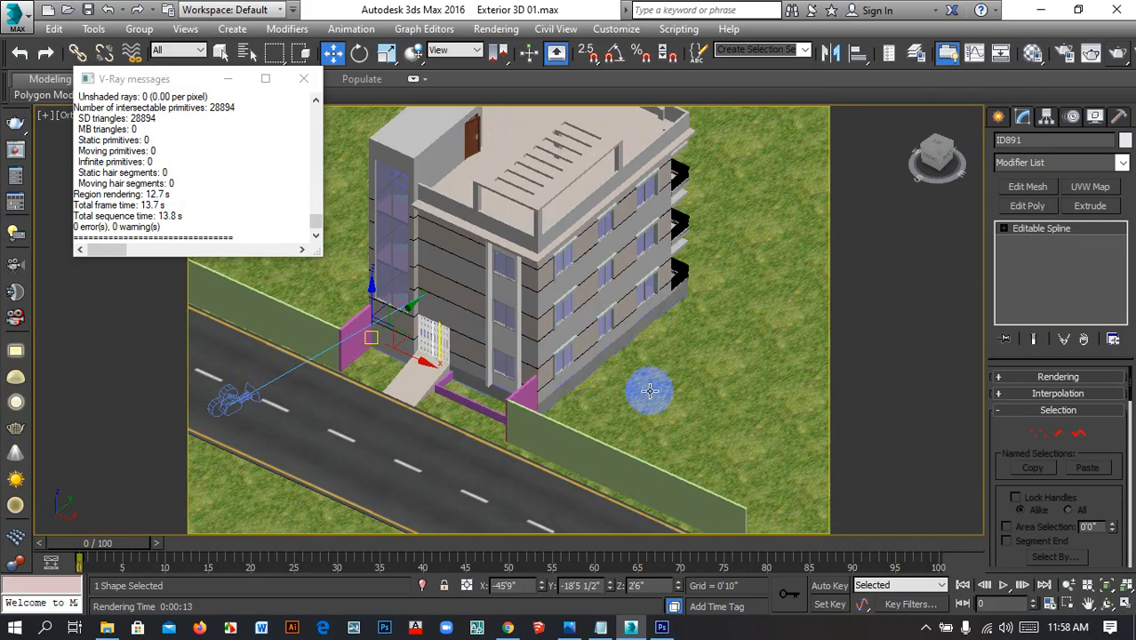
scroll(648, 391, down, 5)
click(663, 276)
Close the V-Ray messages window and examine the building, boundary walls and road from several angles
scroll(438, 374, up, 10)
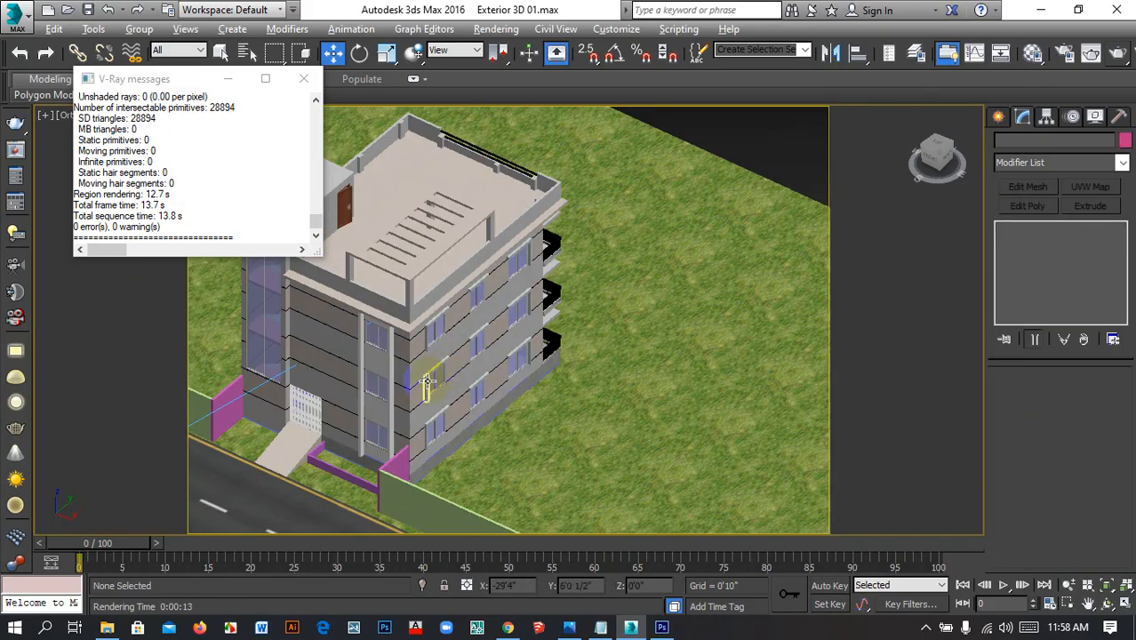
alt+middle_drag(426, 382, 569, 356)
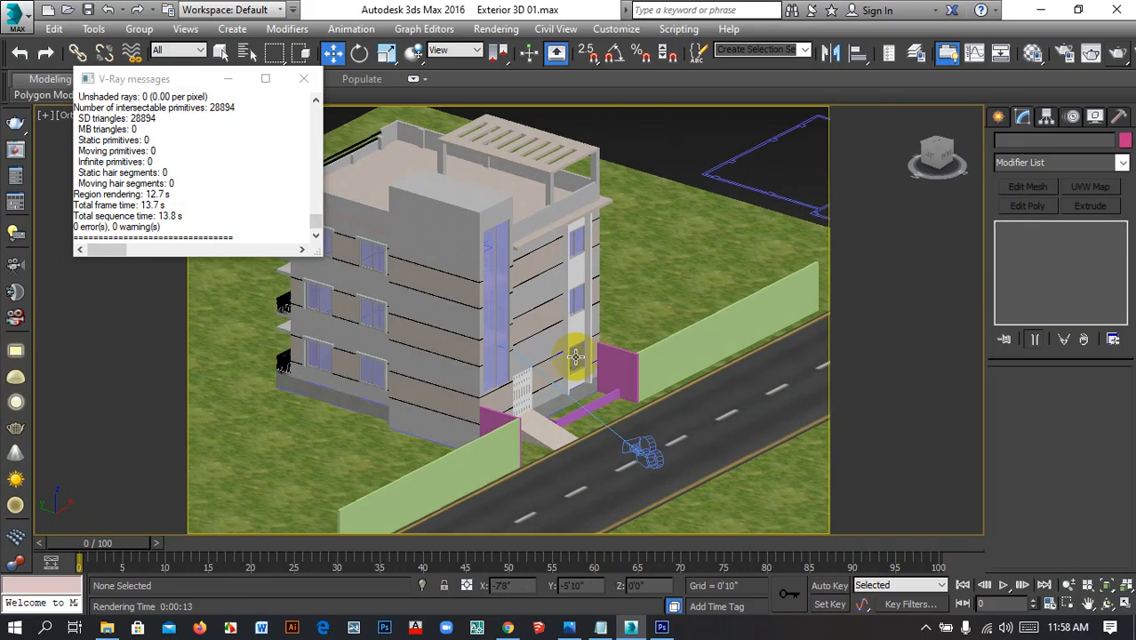
click(303, 78)
scroll(484, 360, down, 4)
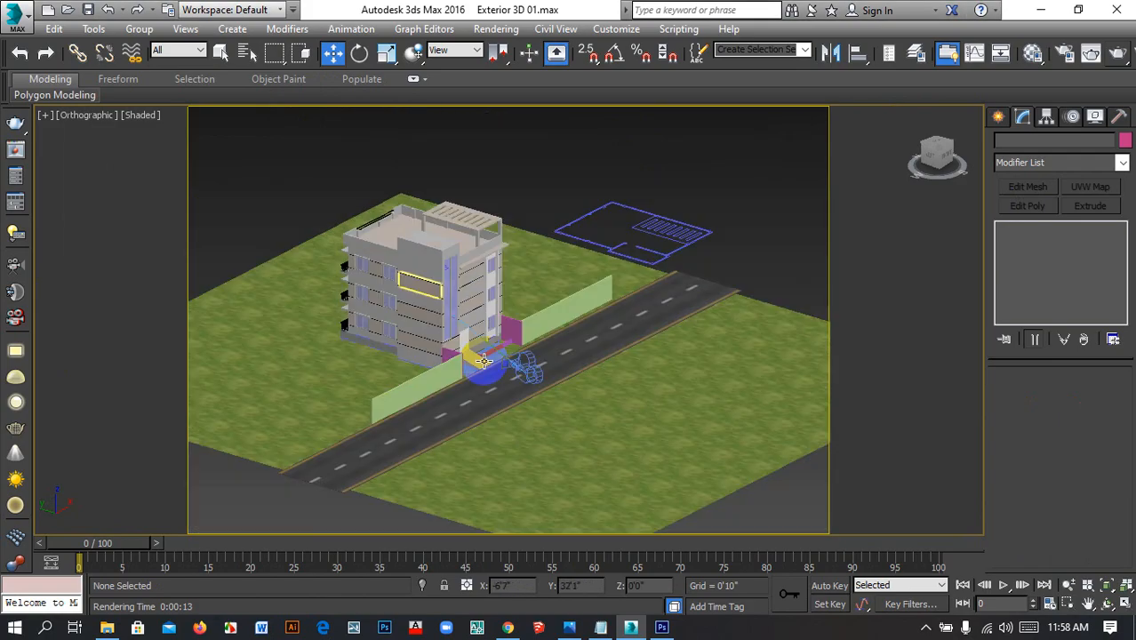
scroll(484, 360, down, 5)
scroll(494, 381, up, 7)
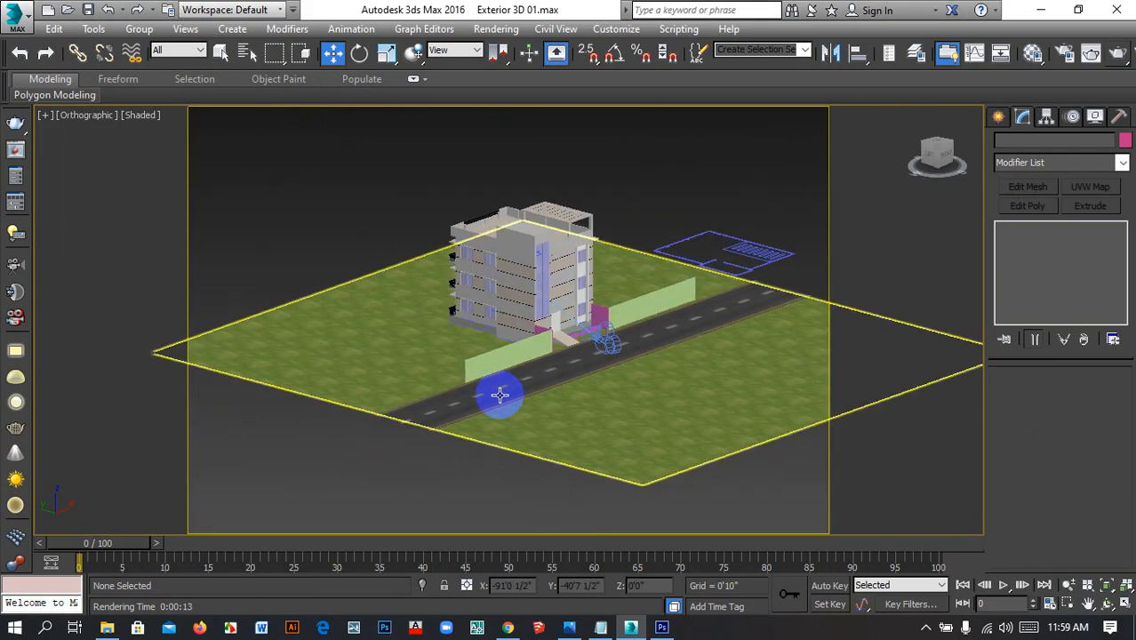
alt+middle_drag(499, 396, 503, 408)
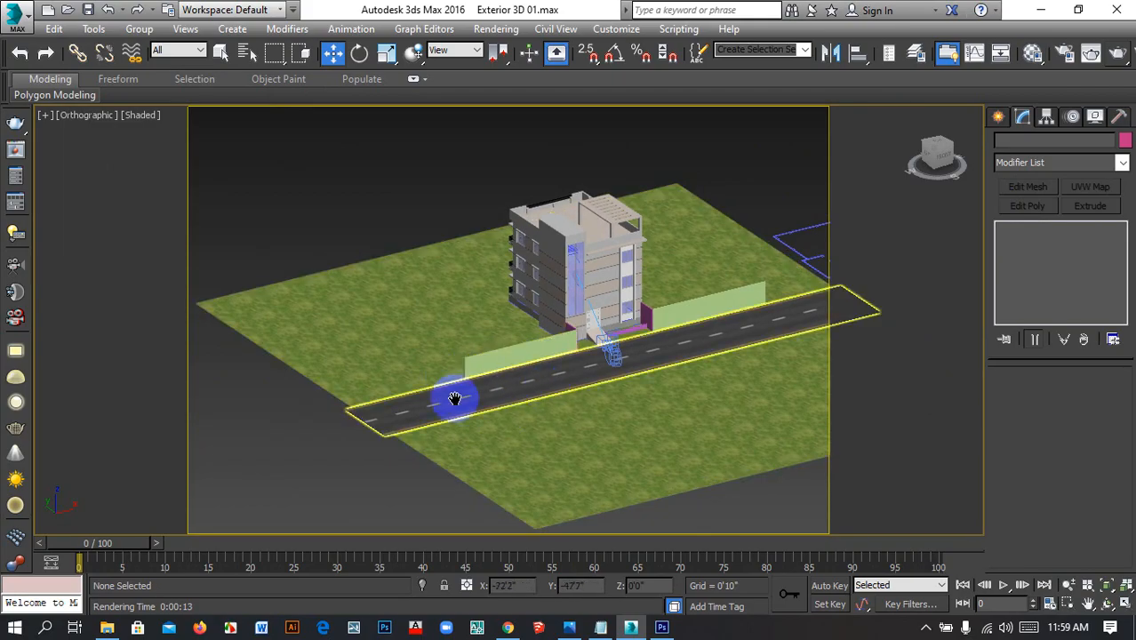
alt+middle_drag(456, 398, 426, 371)
scroll(435, 380, down, 4)
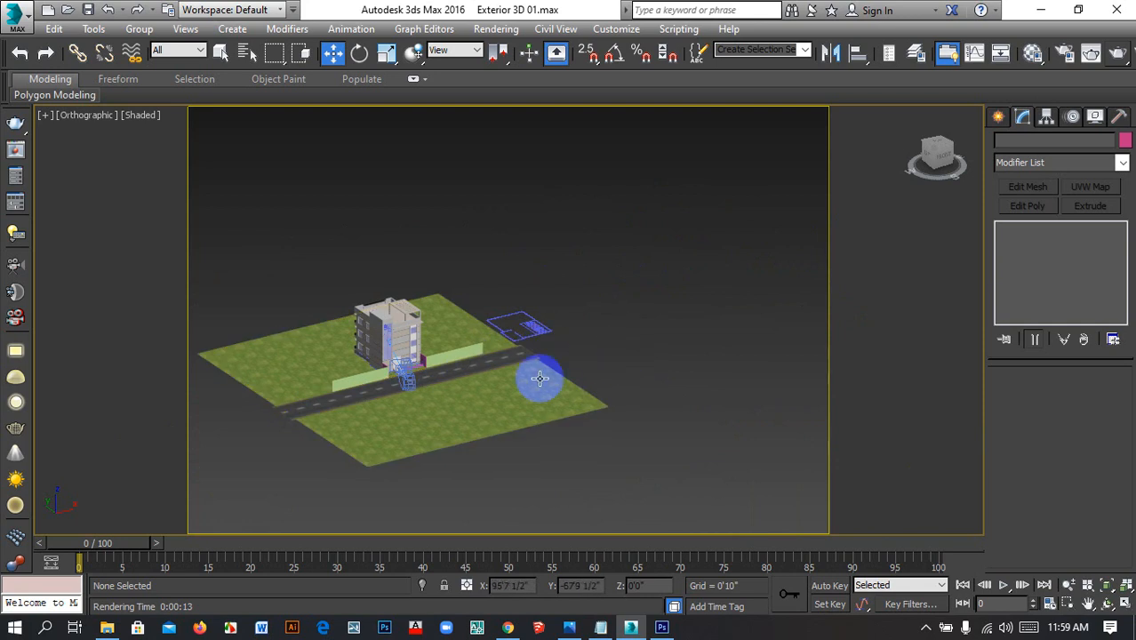
middle_drag(535, 381, 824, 244)
scroll(659, 250, up, 4)
middle_drag(659, 251, 662, 419)
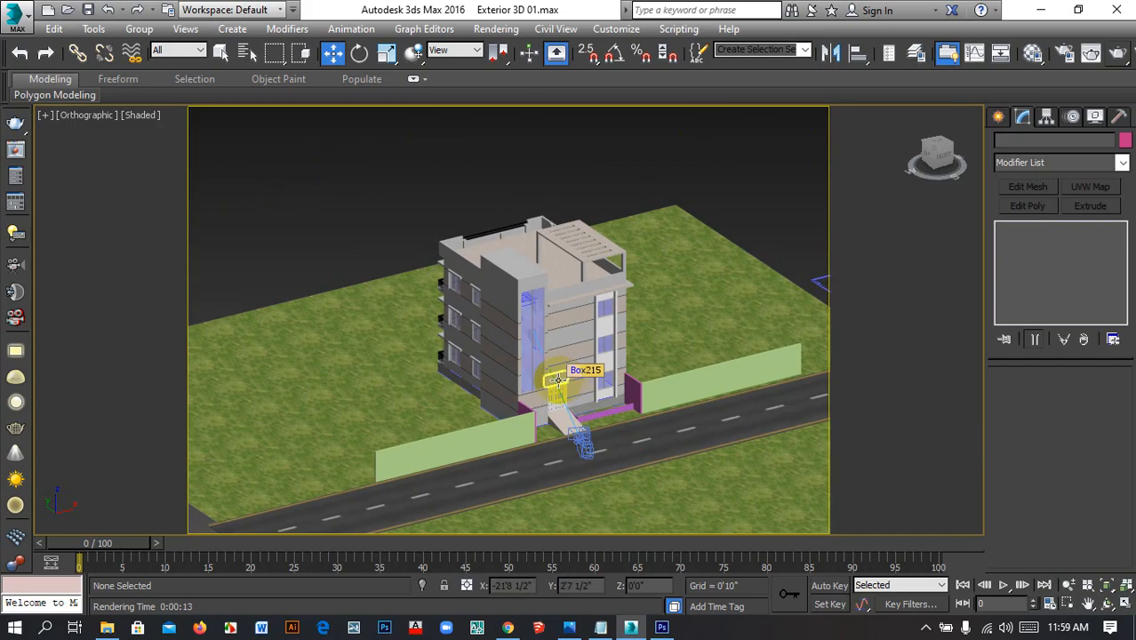
middle_drag(616, 384, 587, 377)
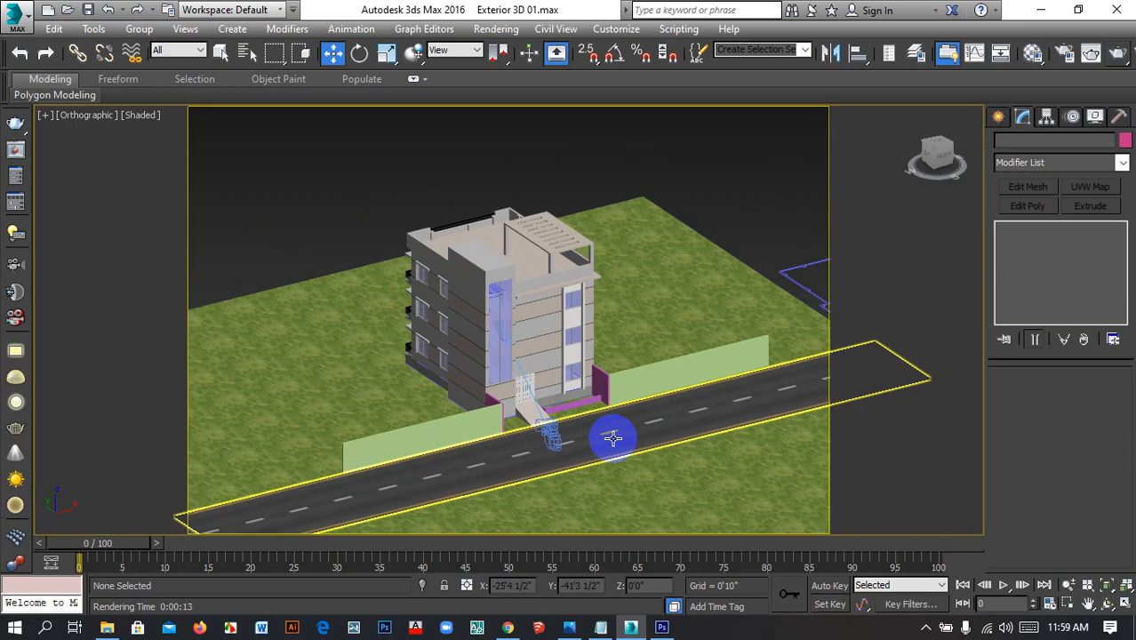
scroll(586, 477, down, 5)
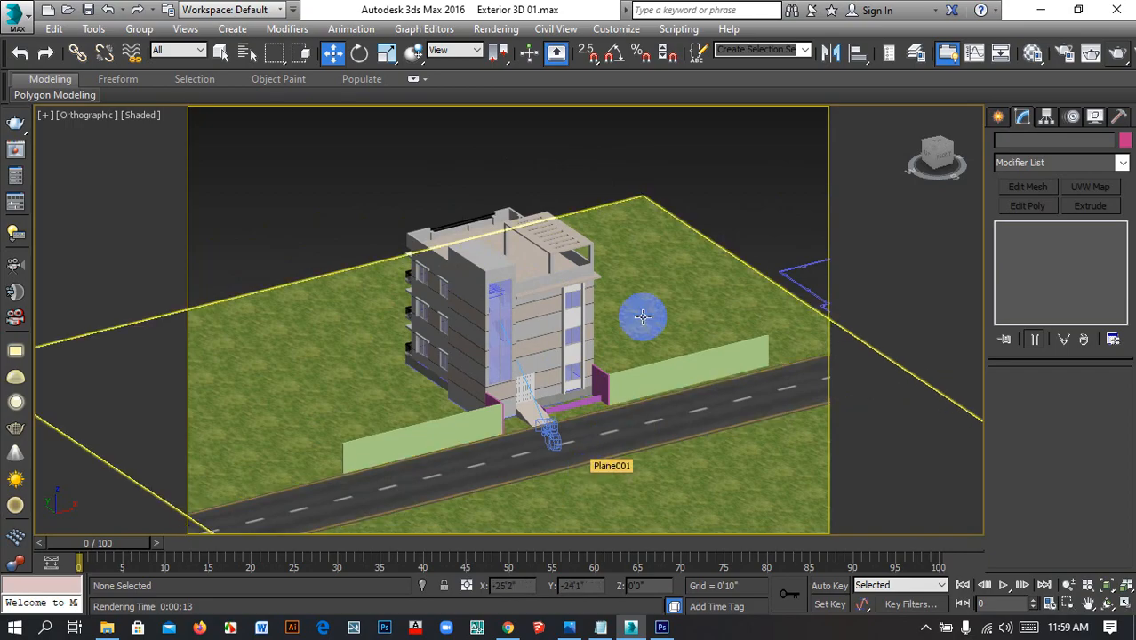
middle_drag(554, 333, 555, 326)
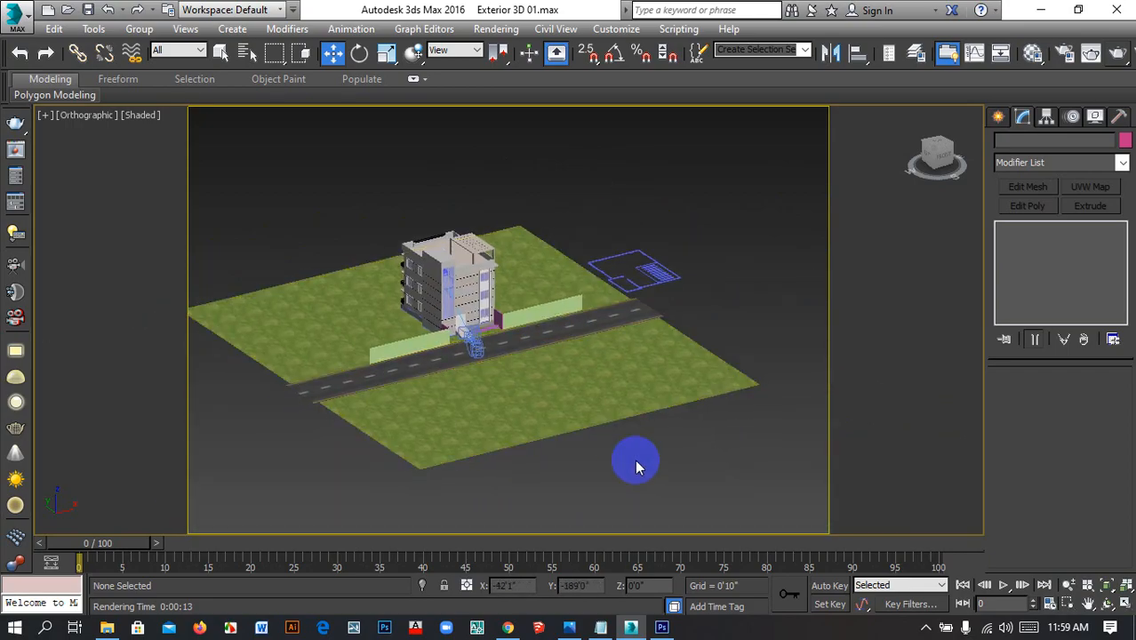
scroll(383, 331, up, 5)
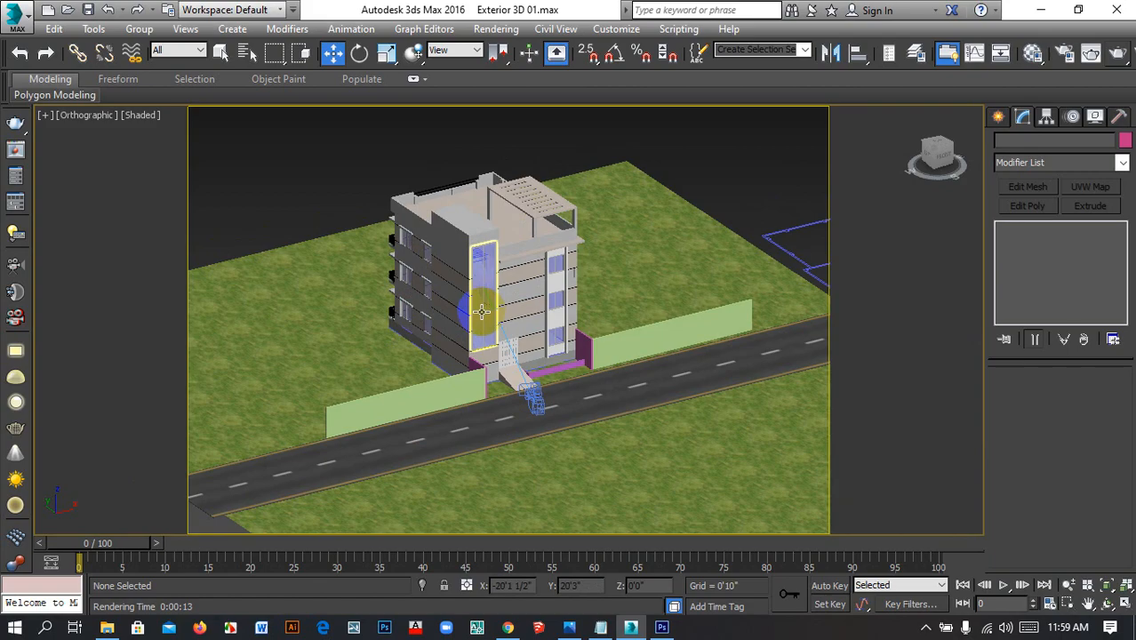
middle_drag(481, 313, 478, 354)
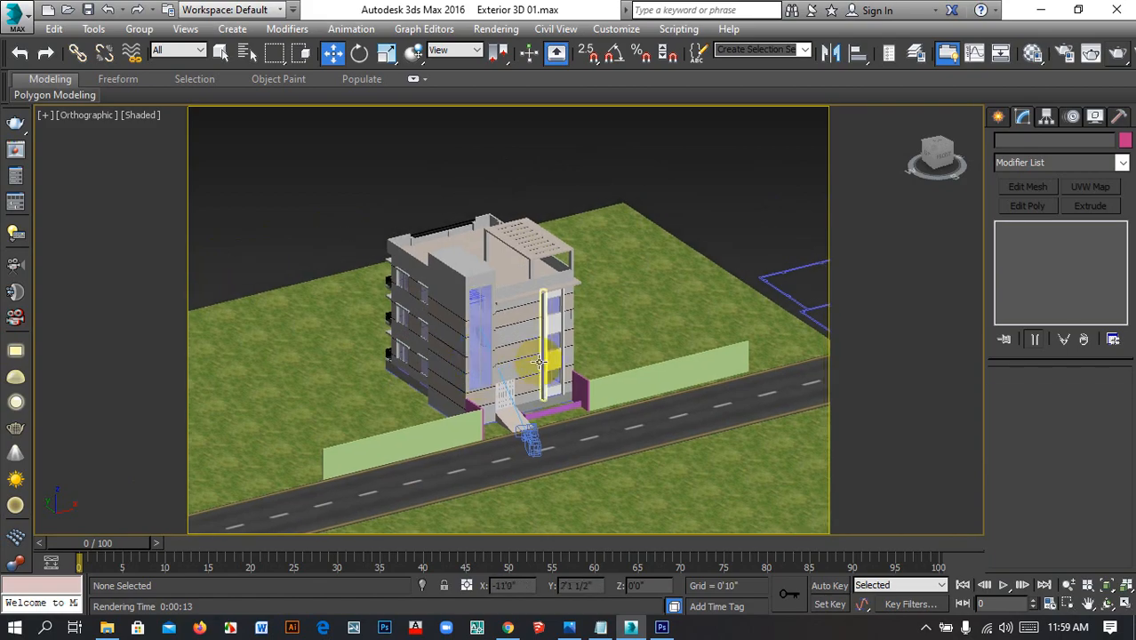
Inspect the existing target camera by the road, look through it and check the list of available cameras
click(531, 437)
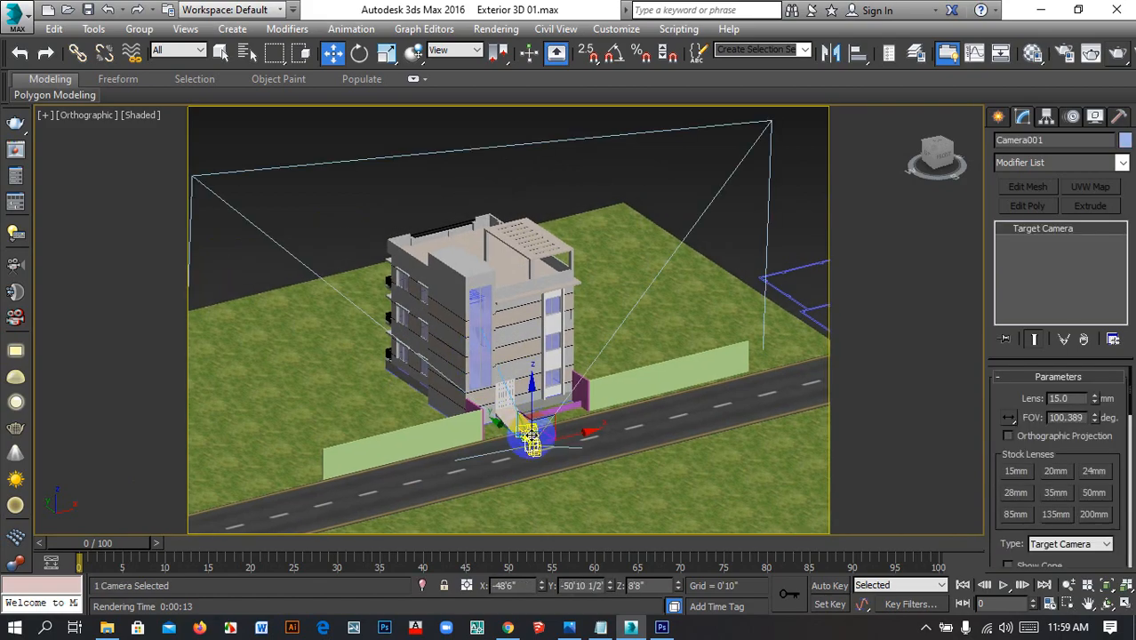
click(507, 172)
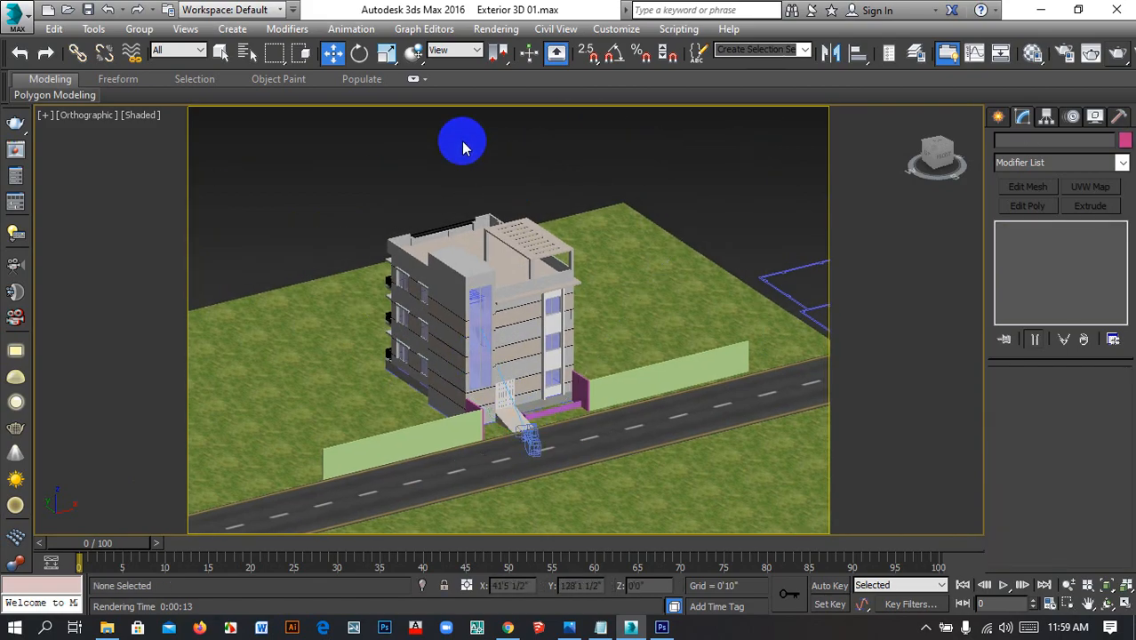
key(c)
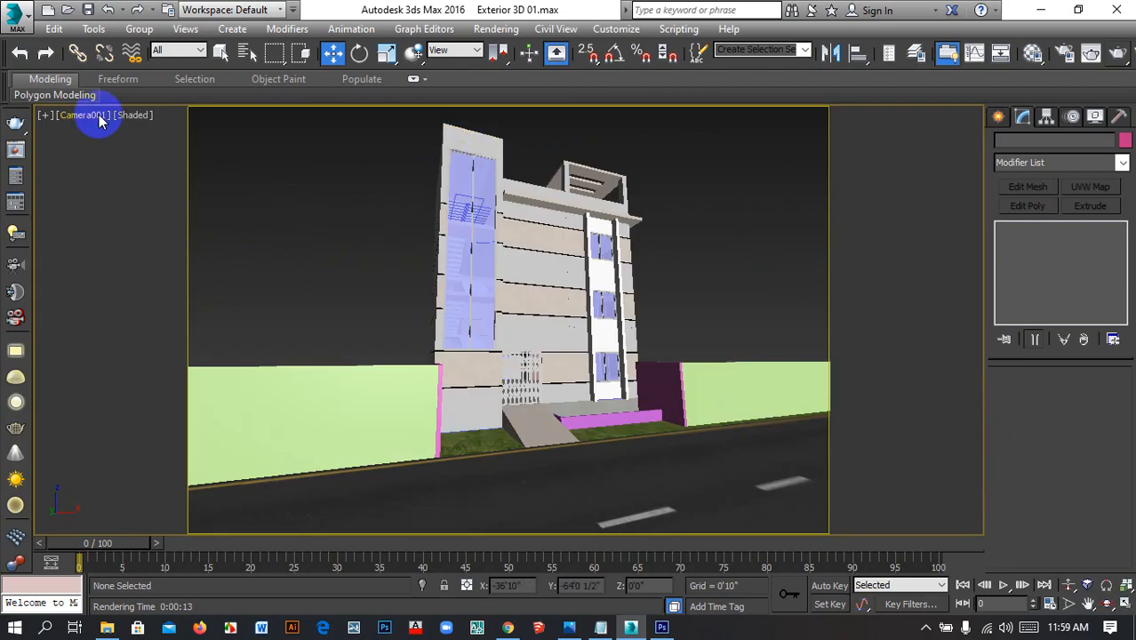
click(98, 116)
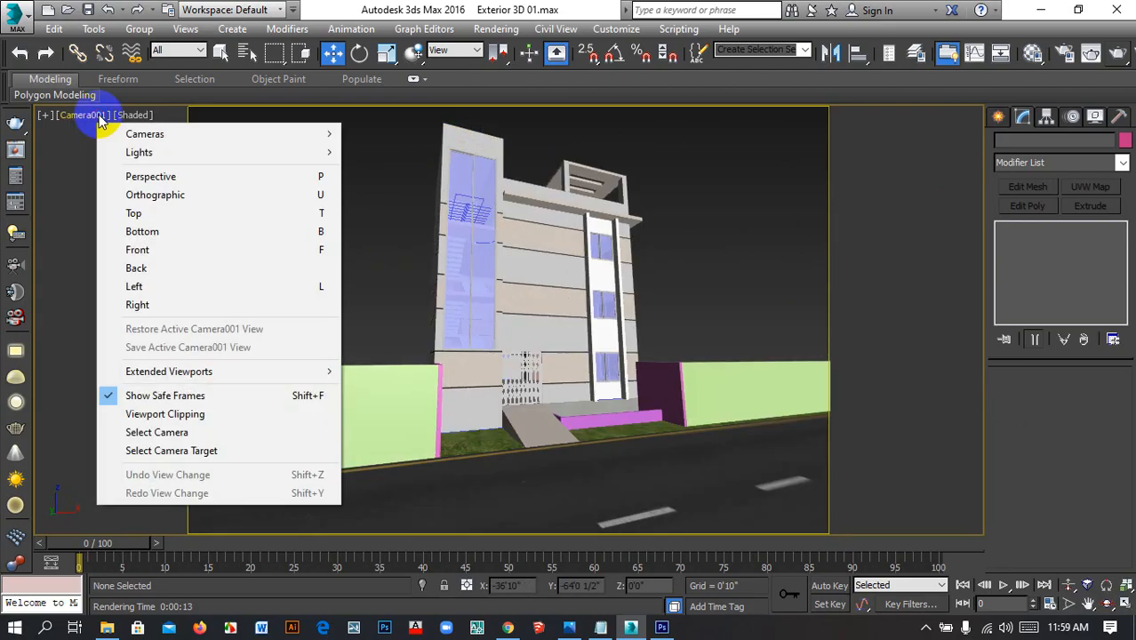
mouse_move(222, 135)
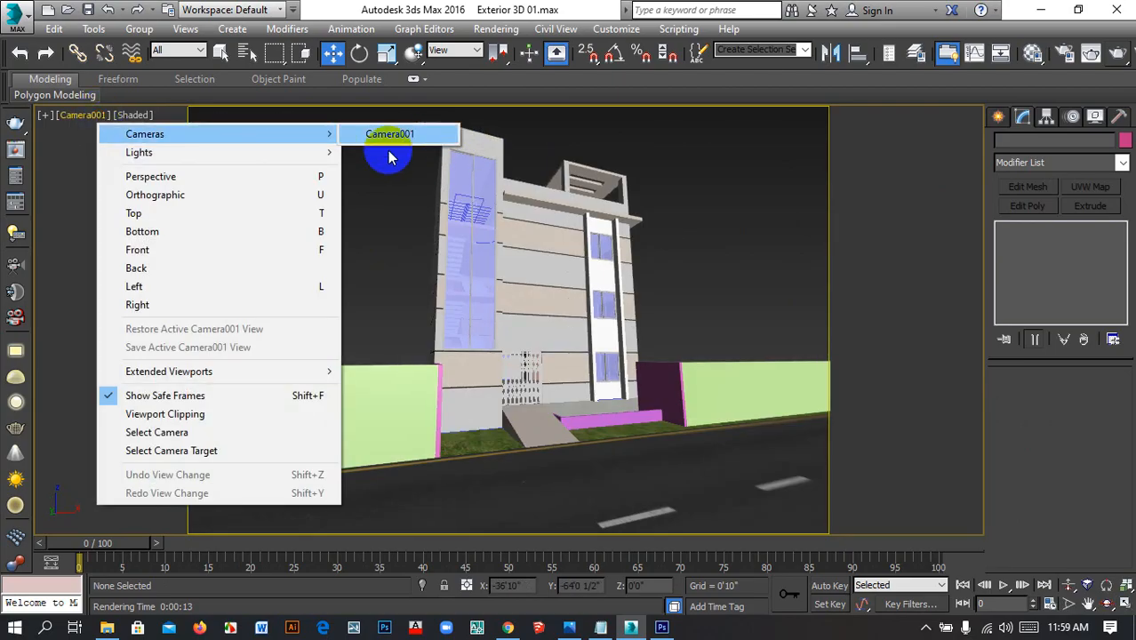
click(360, 214)
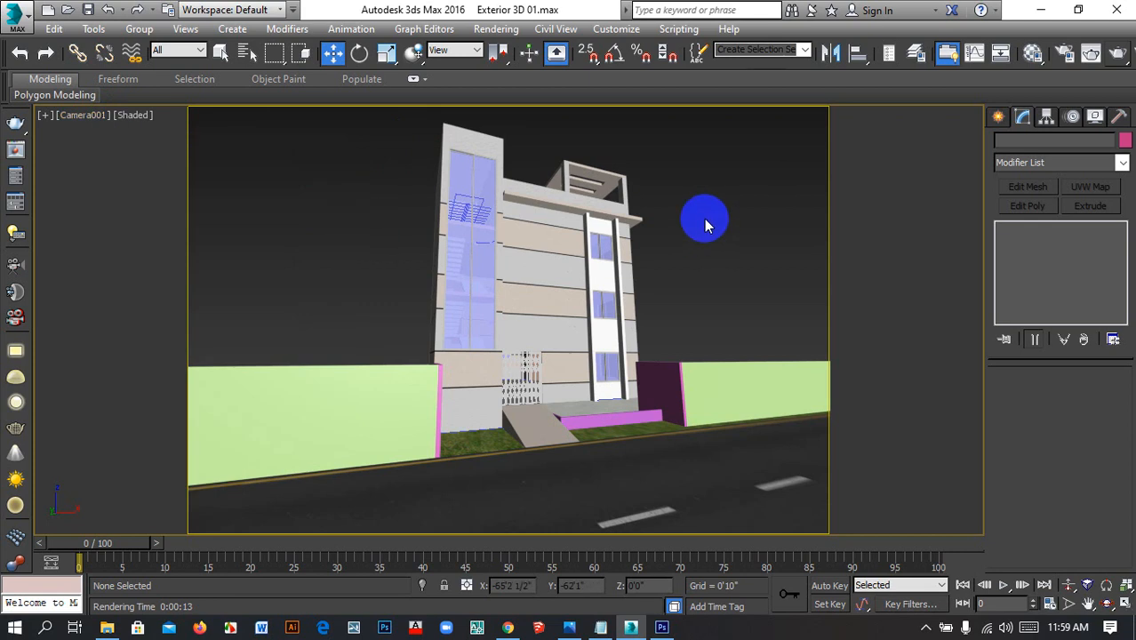
Compare the site's top view with the Camera001 view
key(t)
key(z)
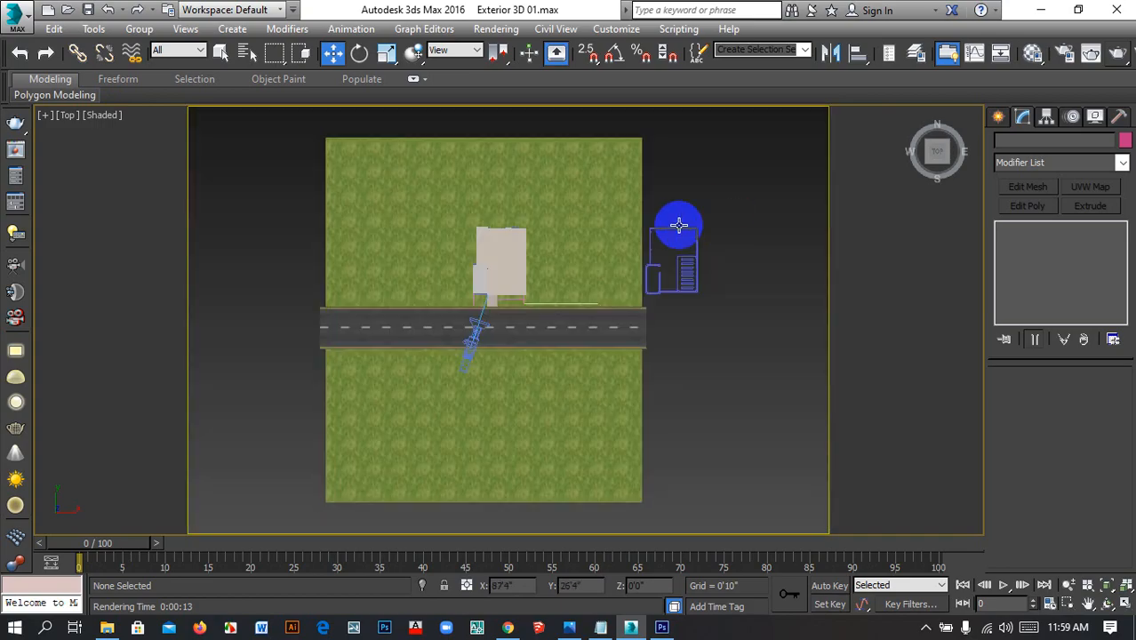
key(c)
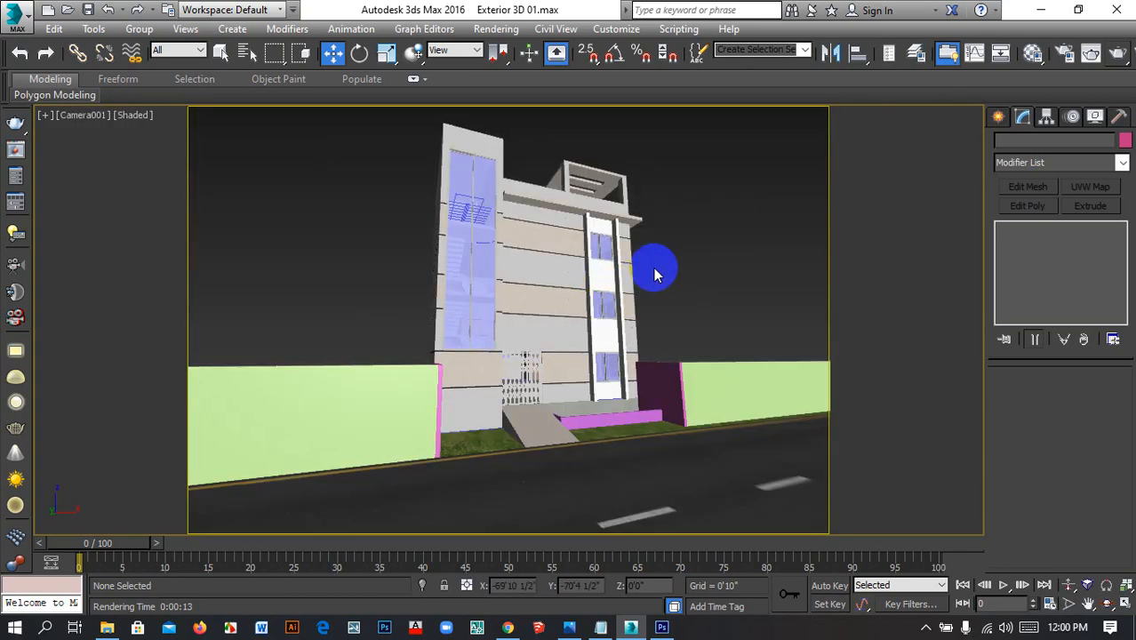
middle_drag(653, 268, 643, 269)
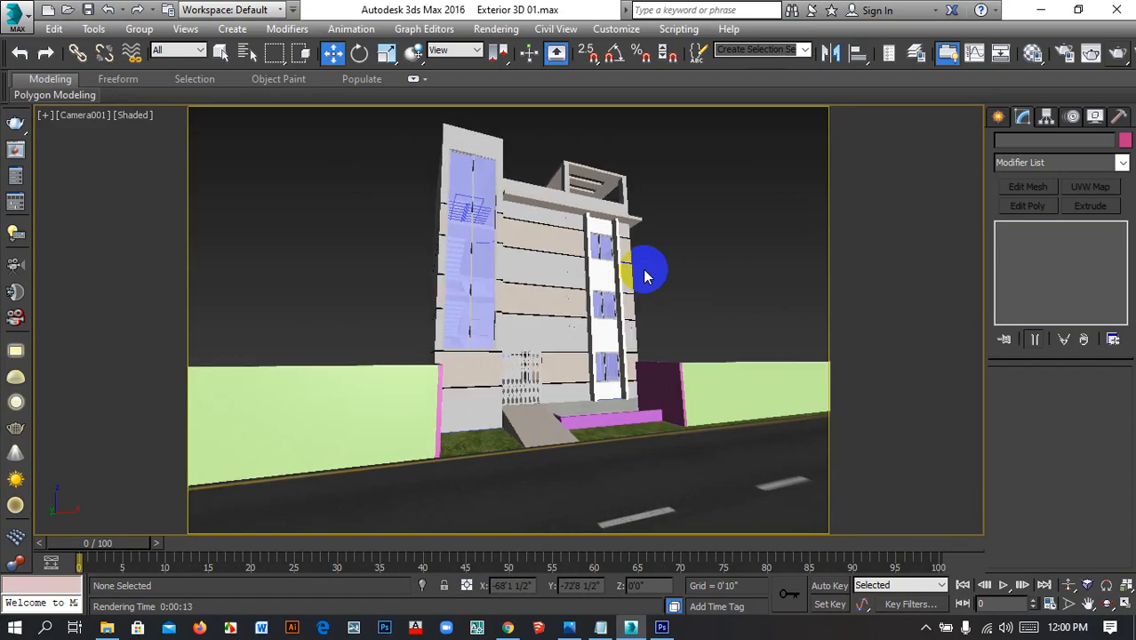
Create a second target camera at the road's far edge, opposite the building's window-strip corner, aimed at the front facade
key(t)
scroll(636, 264, down, 10)
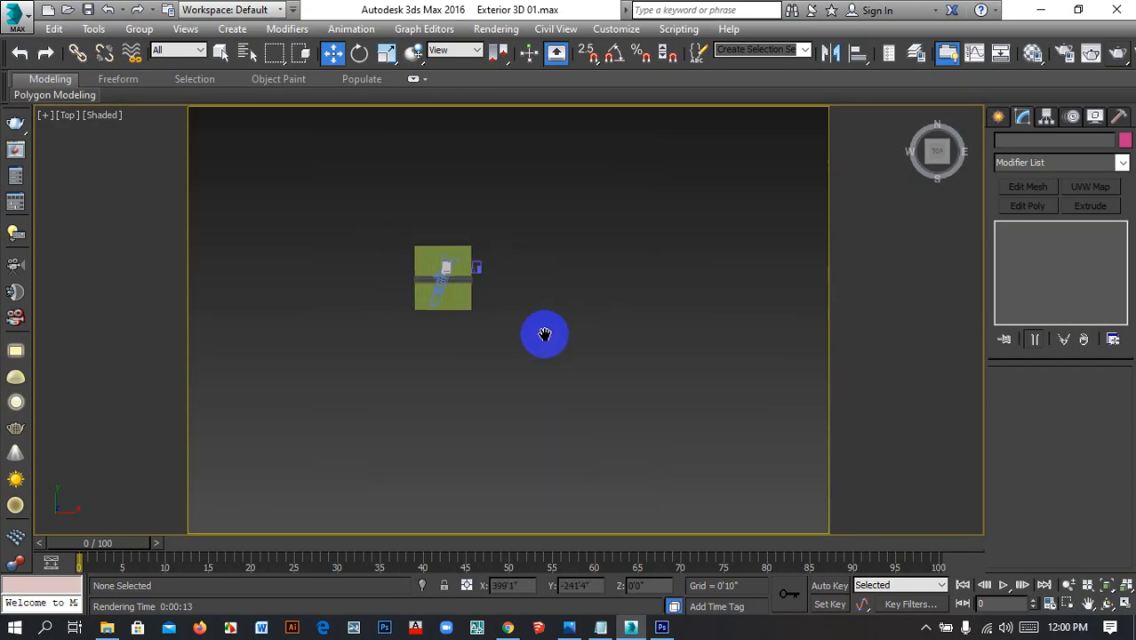
mouse_move(544, 334)
middle_down()
mouse_move(532, 325)
mouse_move(527, 350)
mouse_move(591, 404)
mouse_move(536, 354)
mouse_move(529, 328)
middle_up()
scroll(531, 328, up, 7)
middle_drag(601, 340, 570, 271)
alt+middle_drag(551, 368, 525, 309)
scroll(525, 316, up, 7)
scroll(559, 429, up, 2)
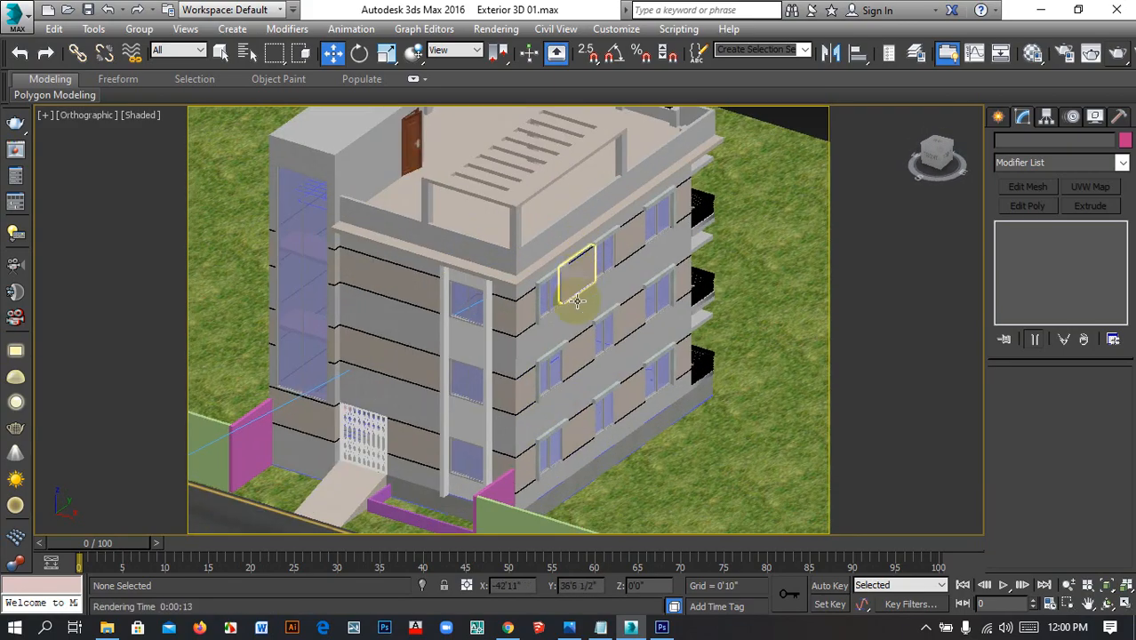
scroll(577, 301, down, 4)
middle_drag(572, 363, 561, 305)
mouse_move(558, 374)
alt+middle_down()
mouse_move(555, 313)
mouse_move(547, 360)
alt+middle_up()
middle_drag(550, 352, 553, 258)
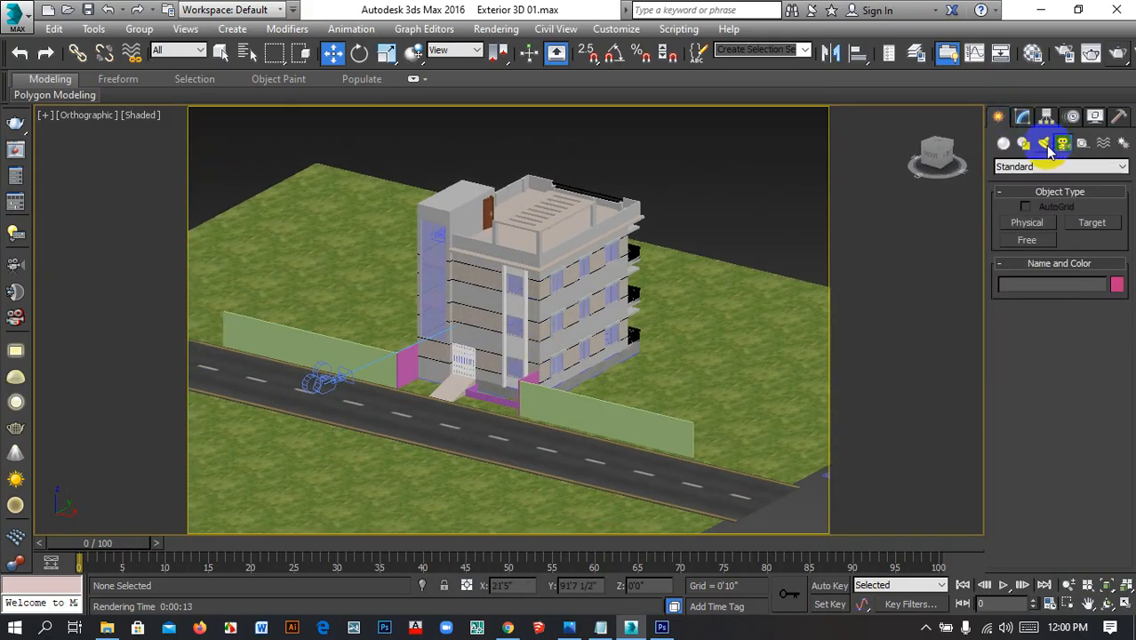
click(1092, 222)
middle_drag(668, 318, 705, 292)
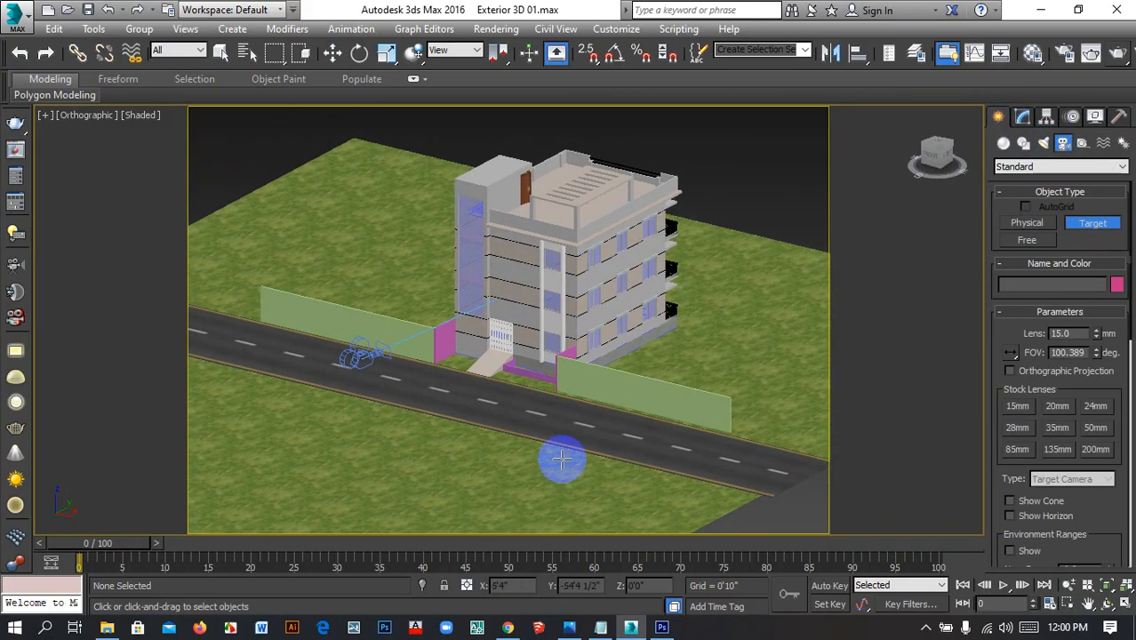
drag(581, 445, 550, 303)
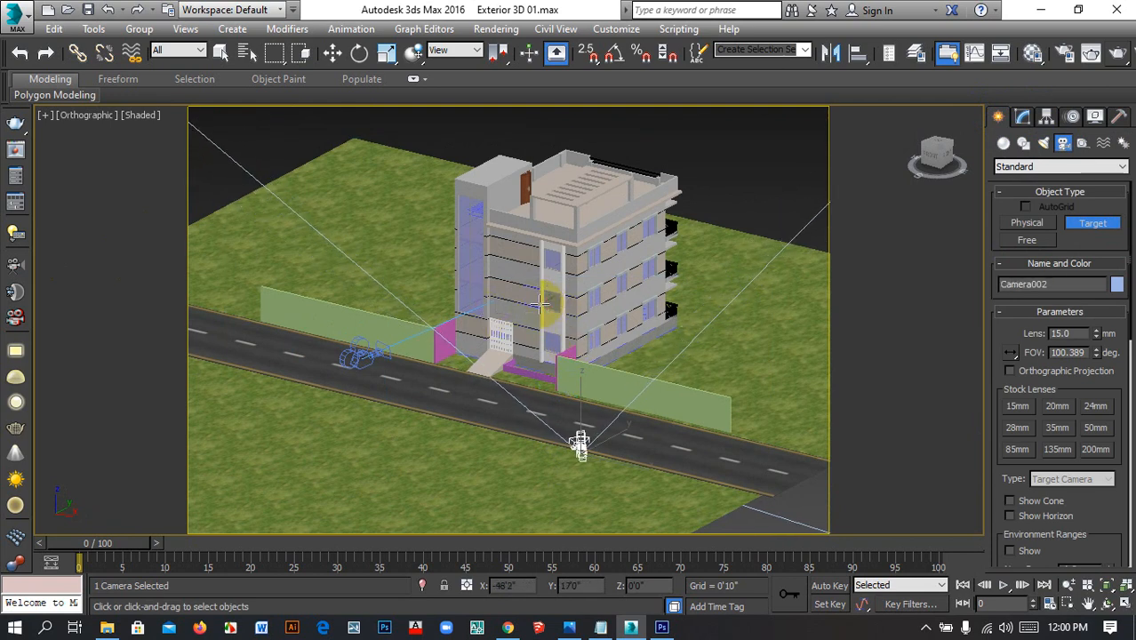
Clear the selection and switch the viewport to look through Camera002
click(331, 51)
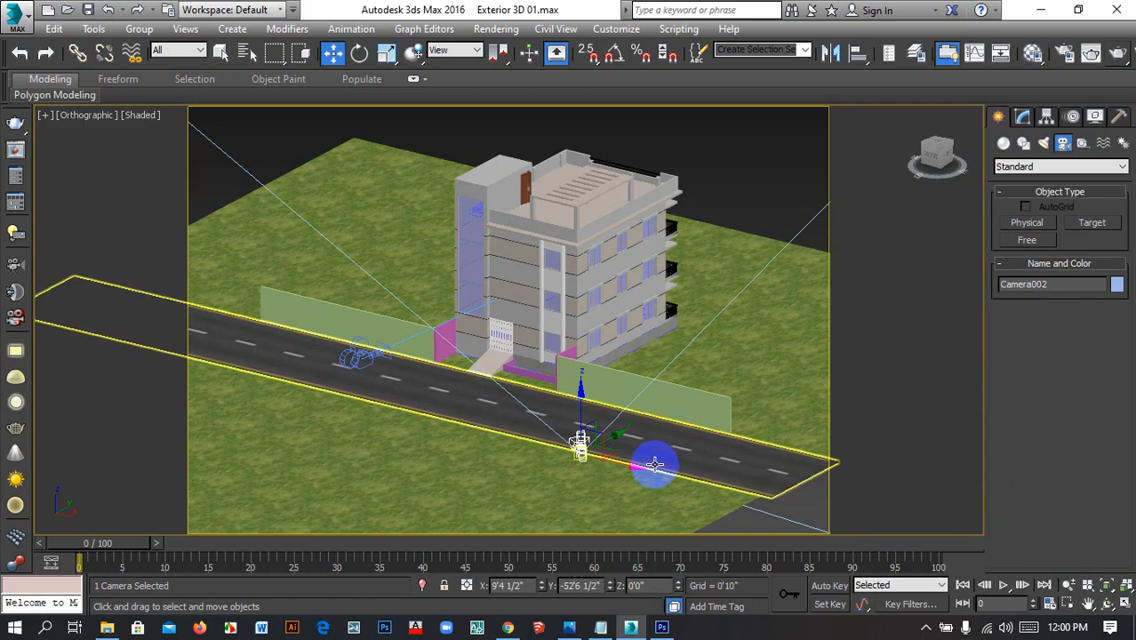
scroll(569, 330, down, 3)
click(710, 203)
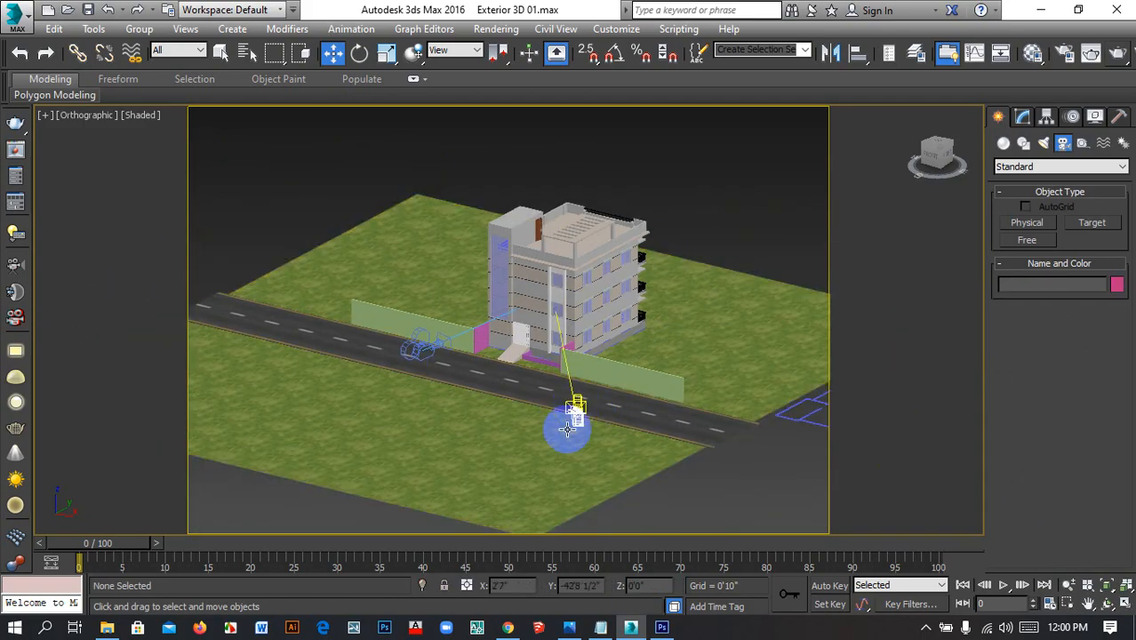
key(c)
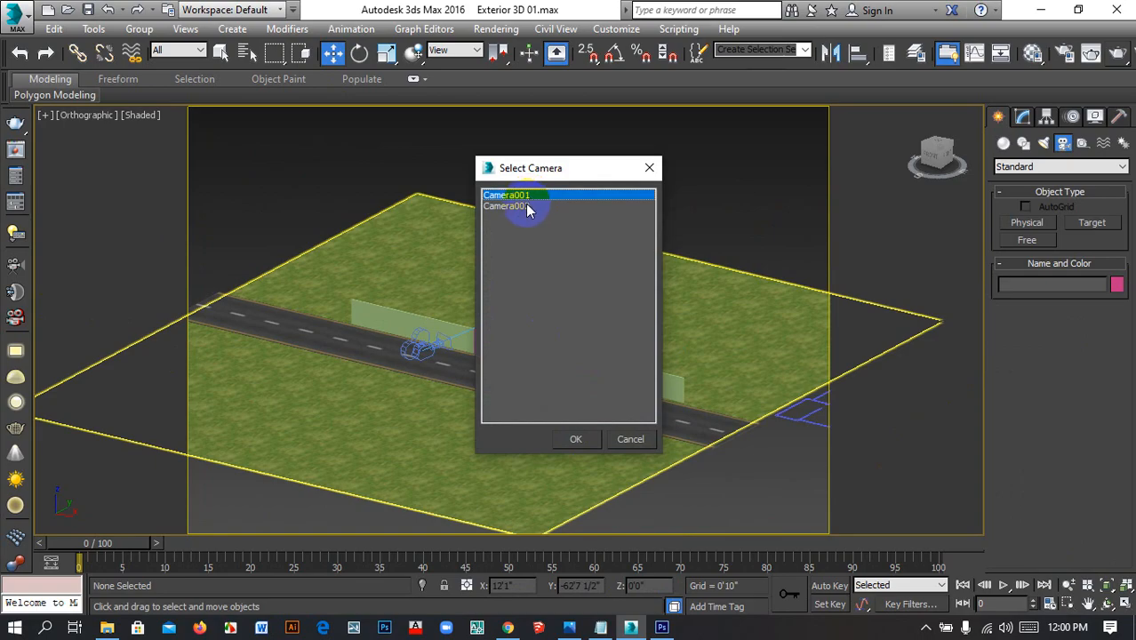
double_click(532, 207)
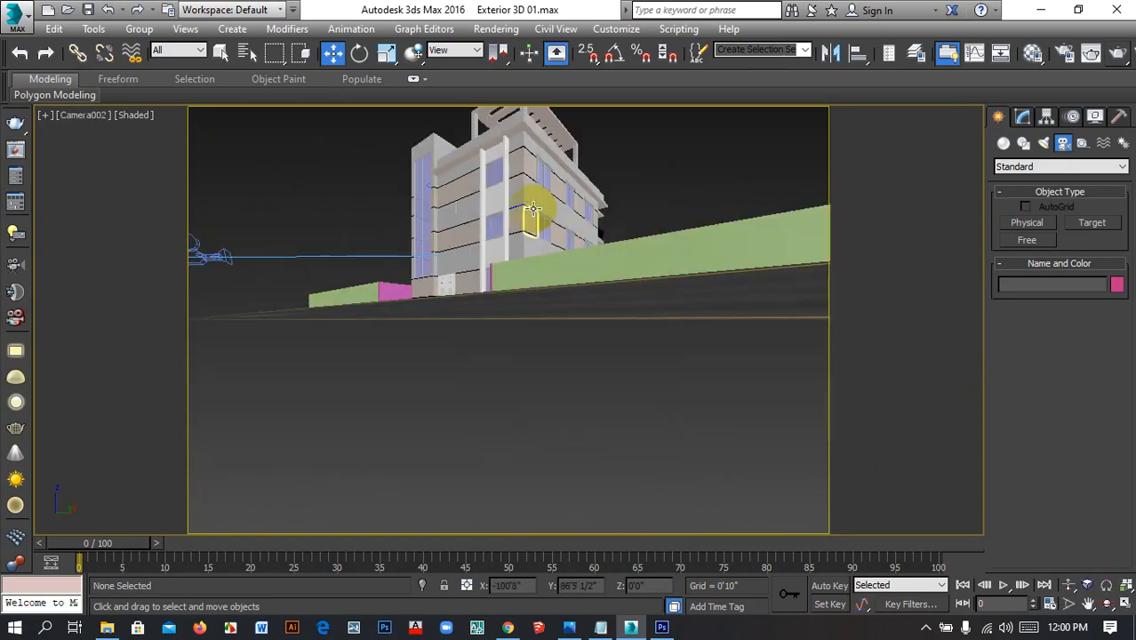
Pan and dolly Camera002 so the building, boundary walls and road fill the frame
middle_drag(553, 220, 573, 249)
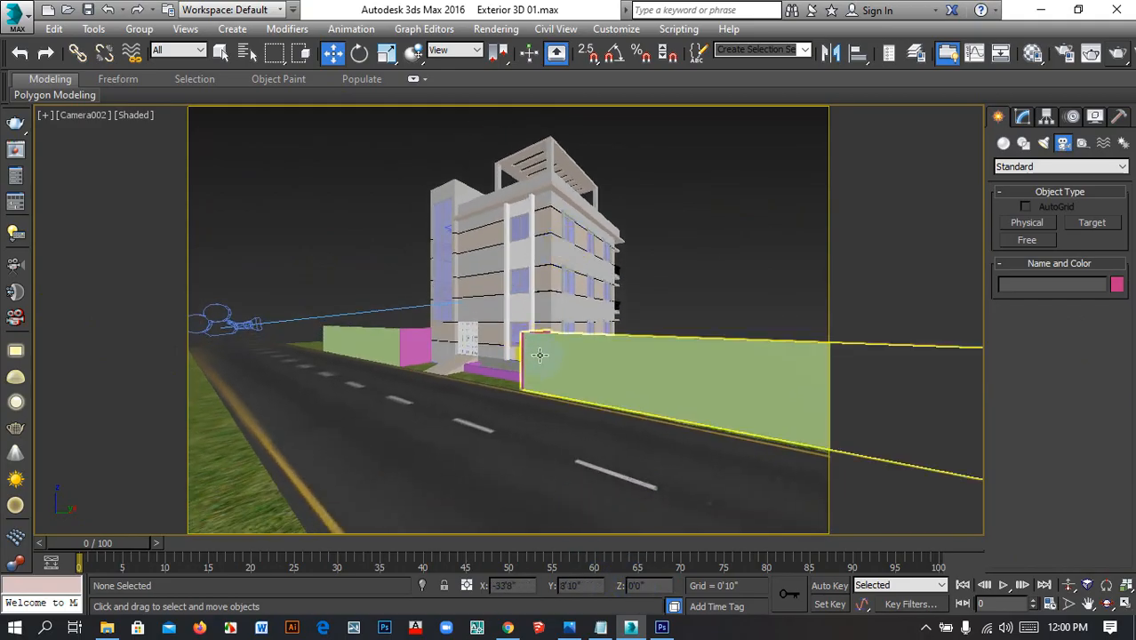
middle_drag(539, 356, 539, 351)
click(1069, 585)
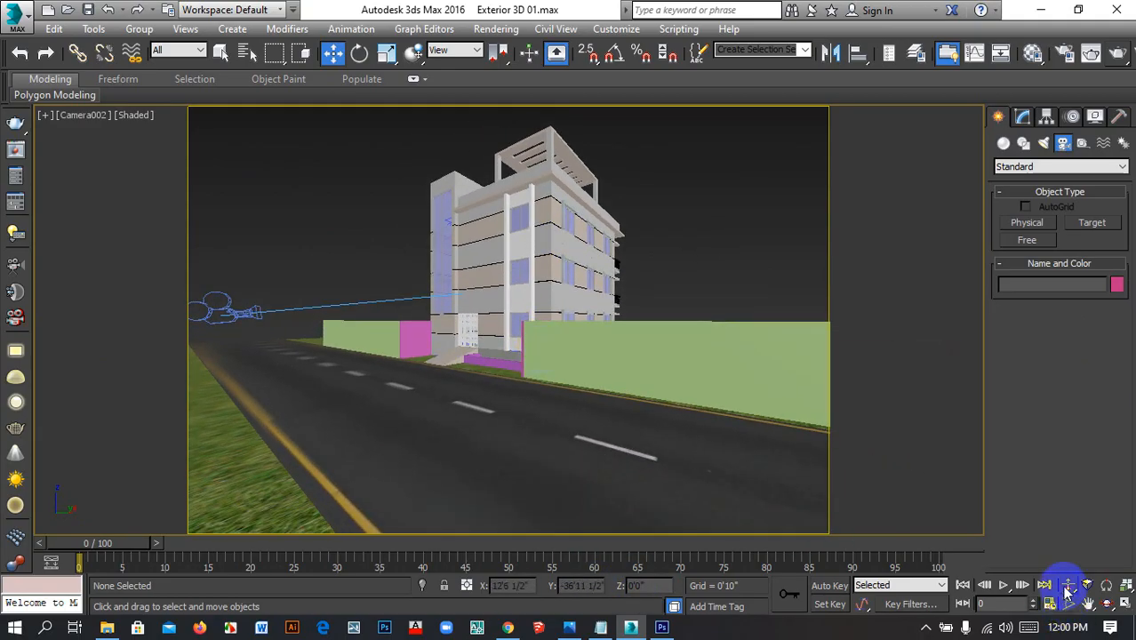
drag(664, 415, 545, 432)
Select Camera002 together with its target and raise both while looking through that camera
key(t)
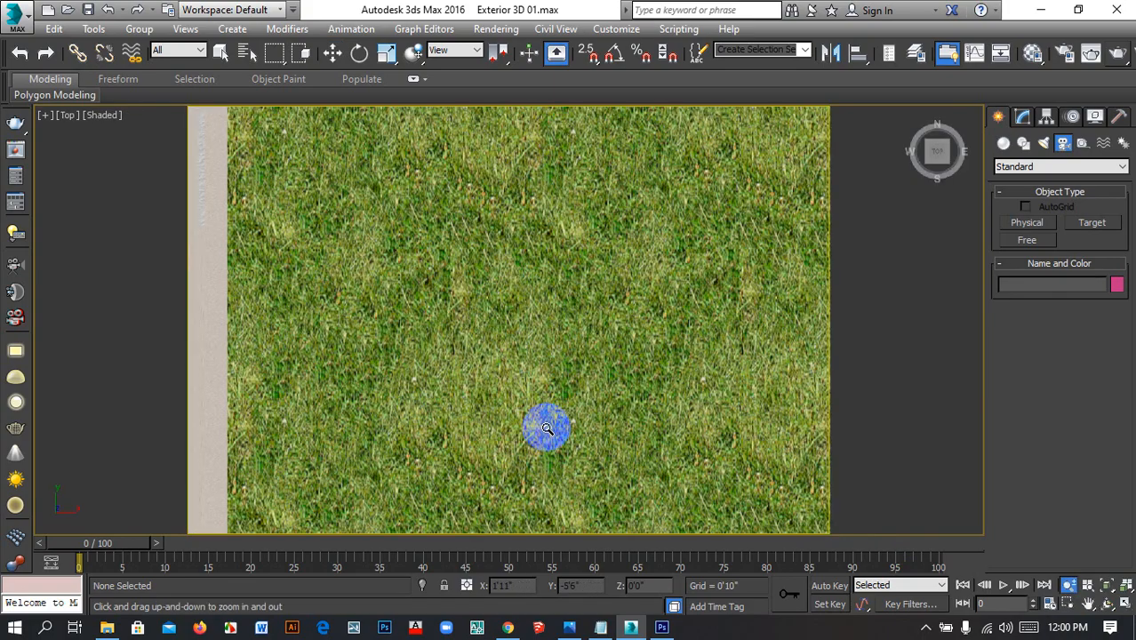
key(z)
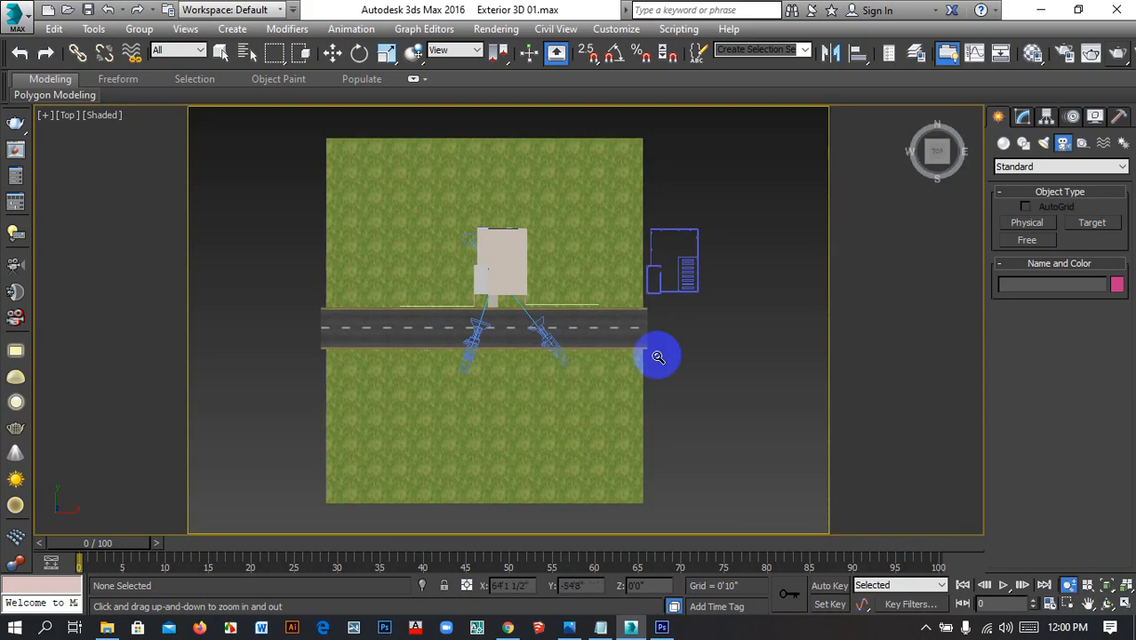
click(332, 53)
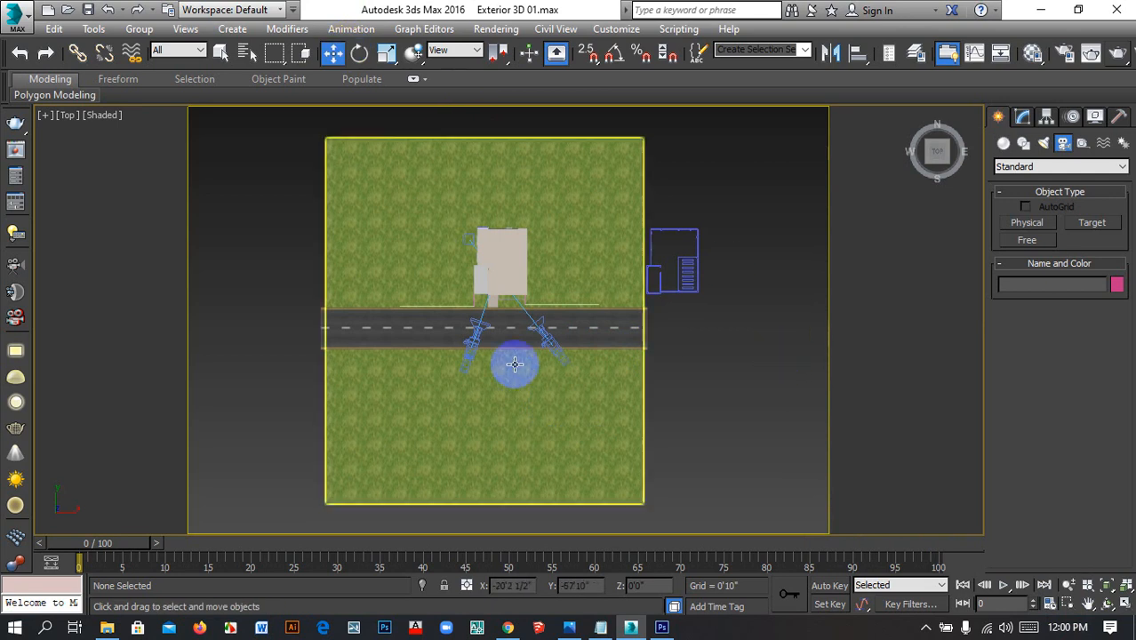
scroll(514, 364, up, 5)
click(604, 298)
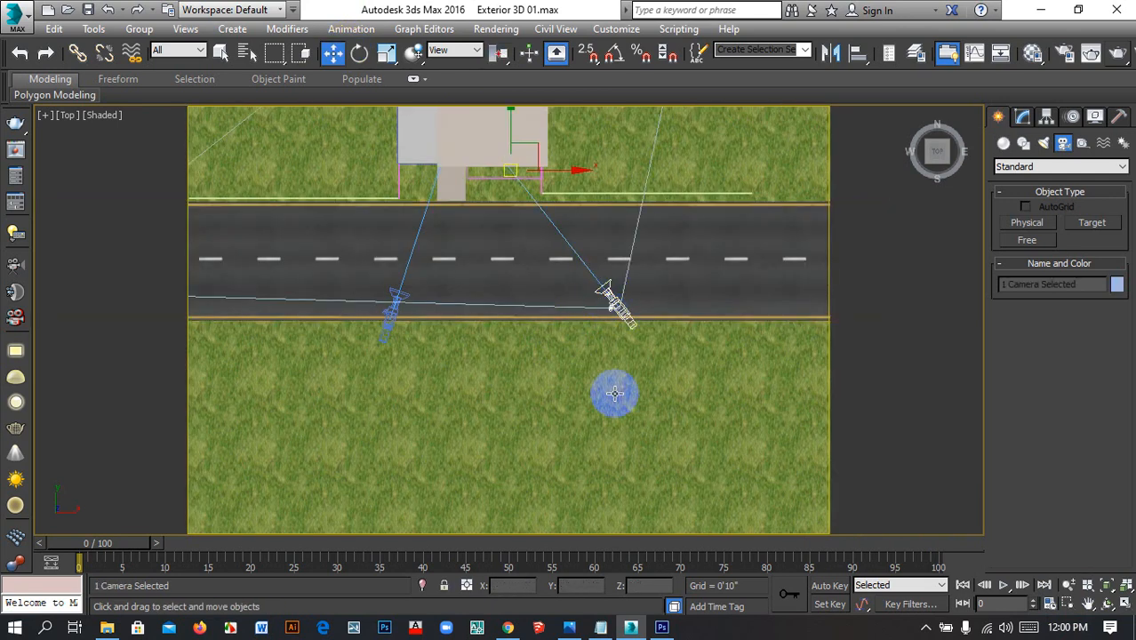
click(620, 309)
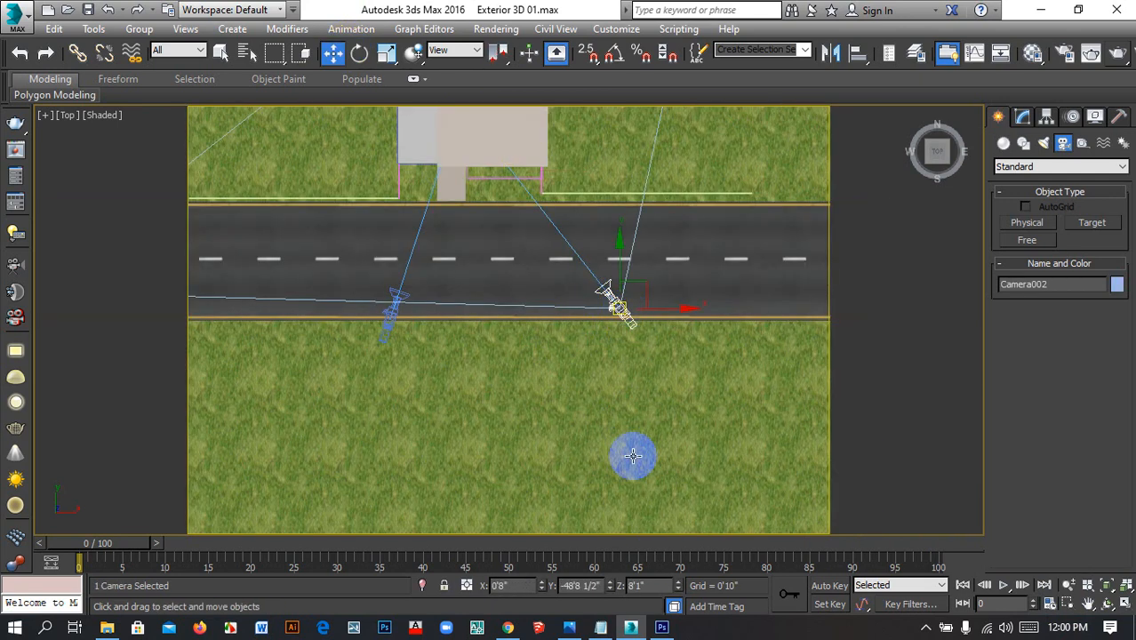
click(595, 273)
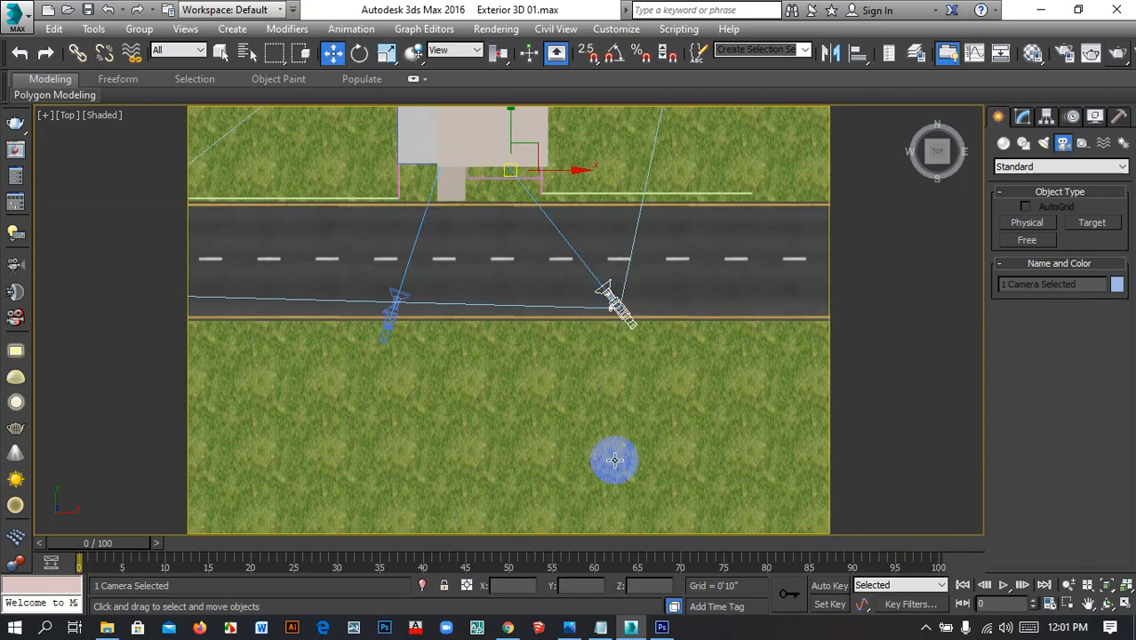
middle_drag(541, 286, 509, 391)
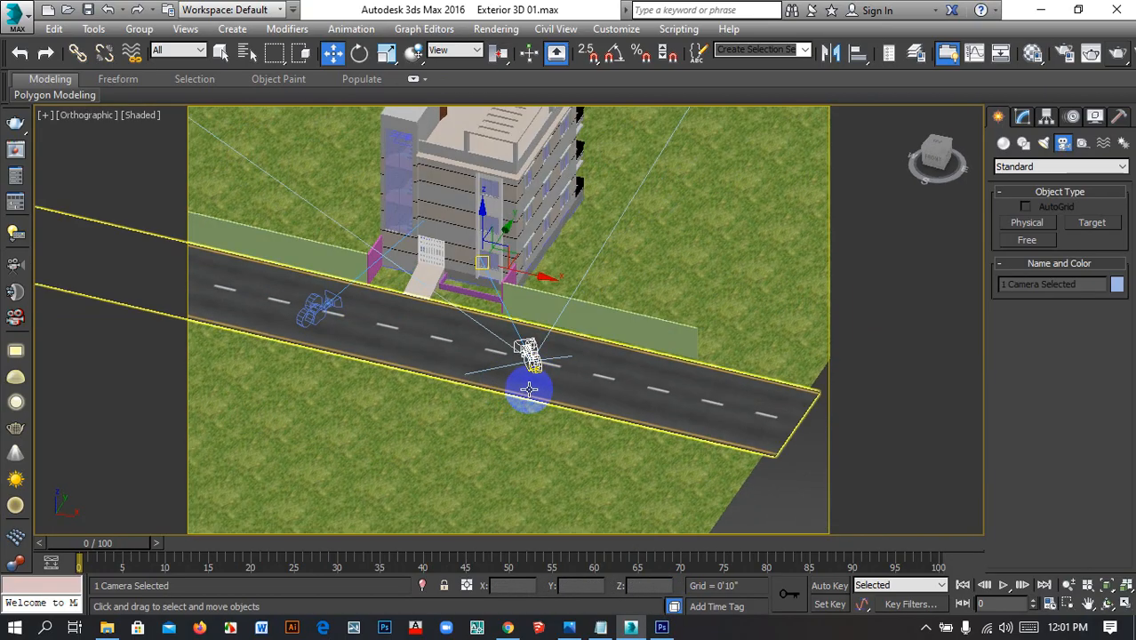
key(c)
double_click(511, 208)
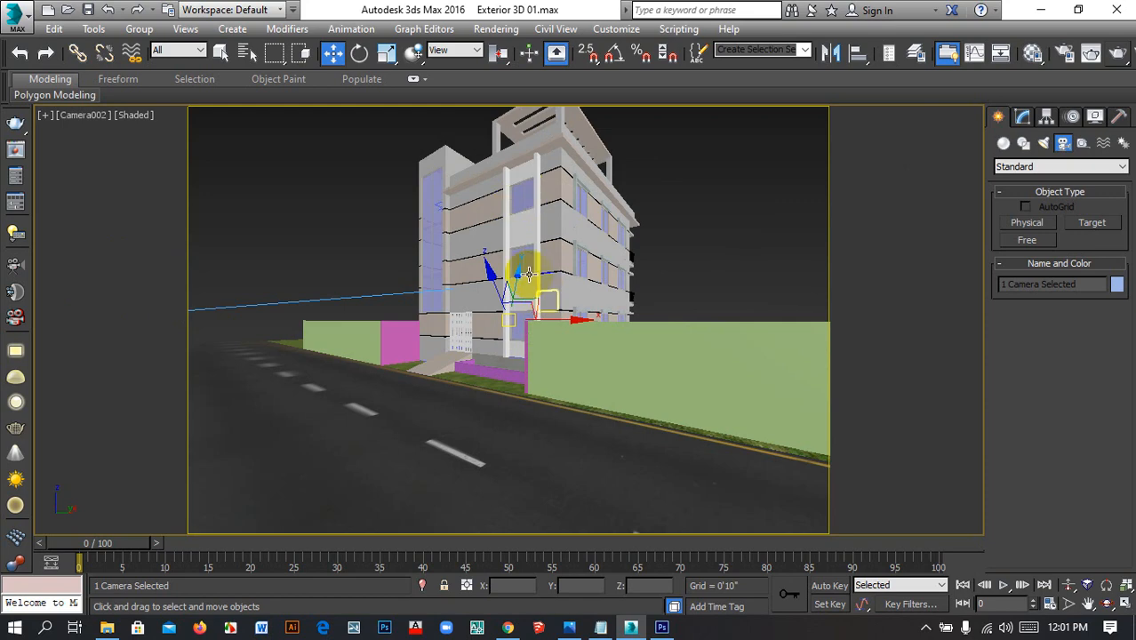
drag(510, 270, 519, 170)
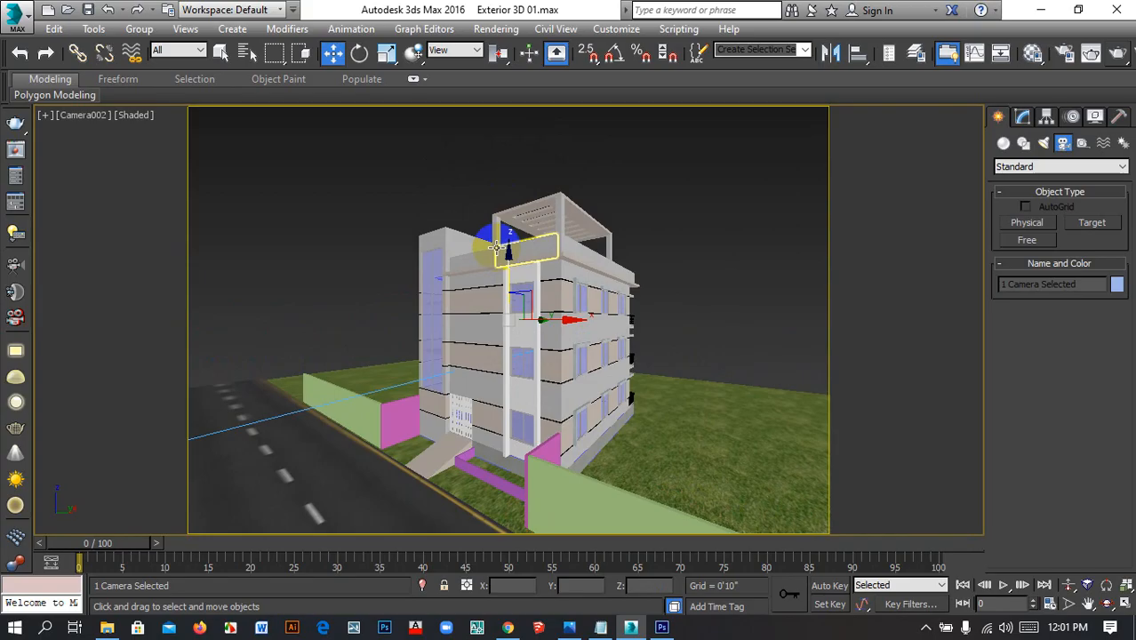
Select only Camera002 in the top view and set its Z height to 10'
key(t)
scroll(491, 253, down, 6)
middle_drag(620, 389, 529, 282)
scroll(534, 347, up, 4)
scroll(478, 318, down, 2)
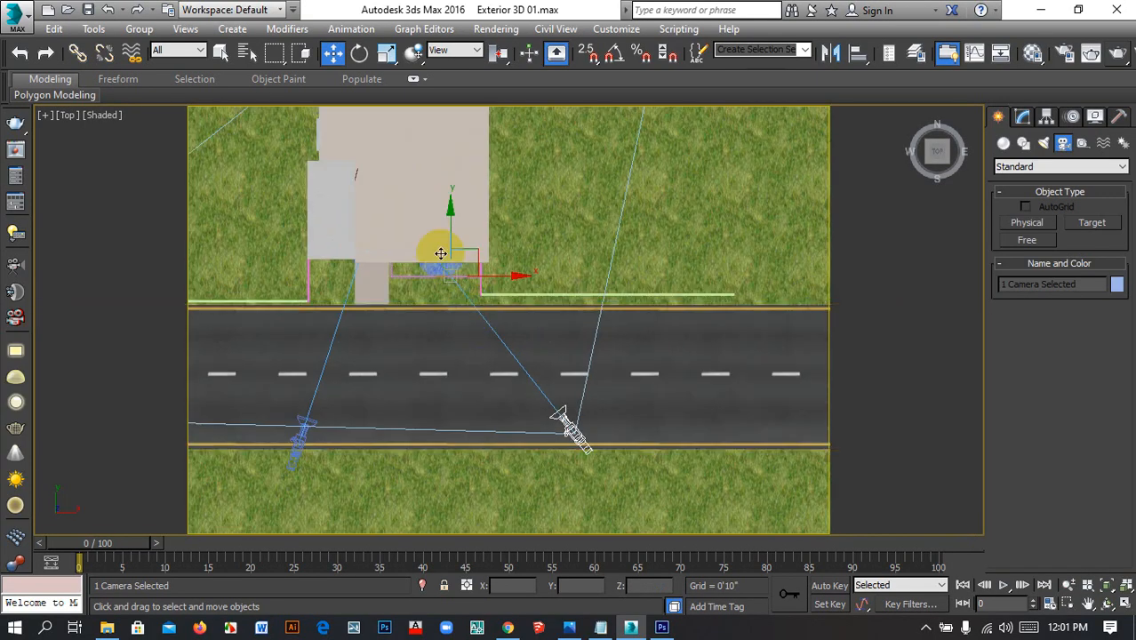
click(569, 428)
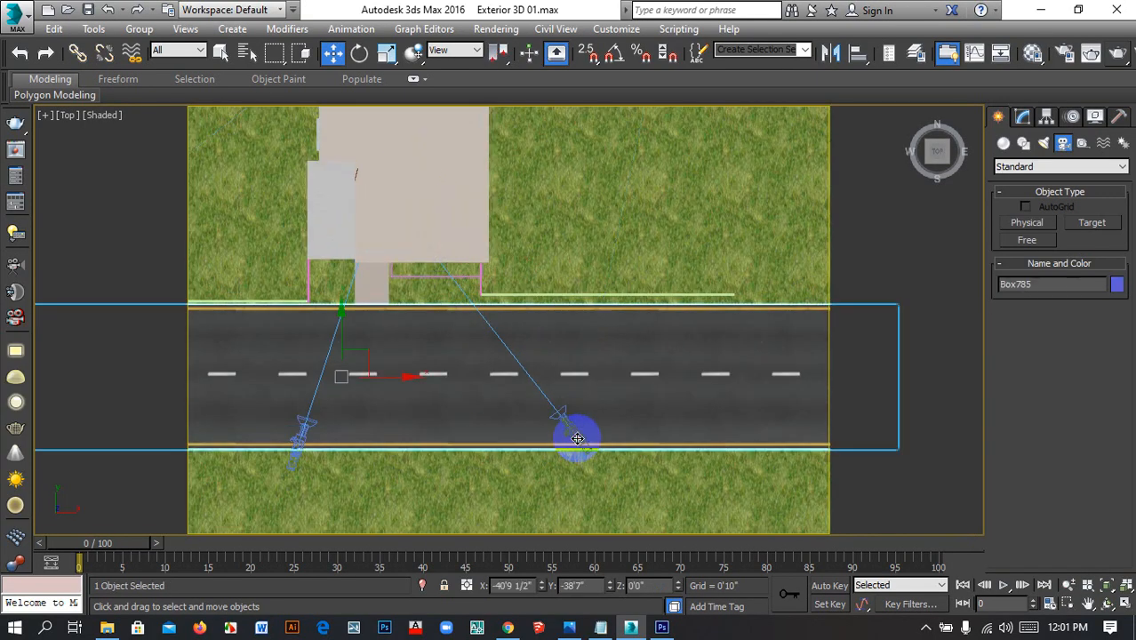
click(576, 435)
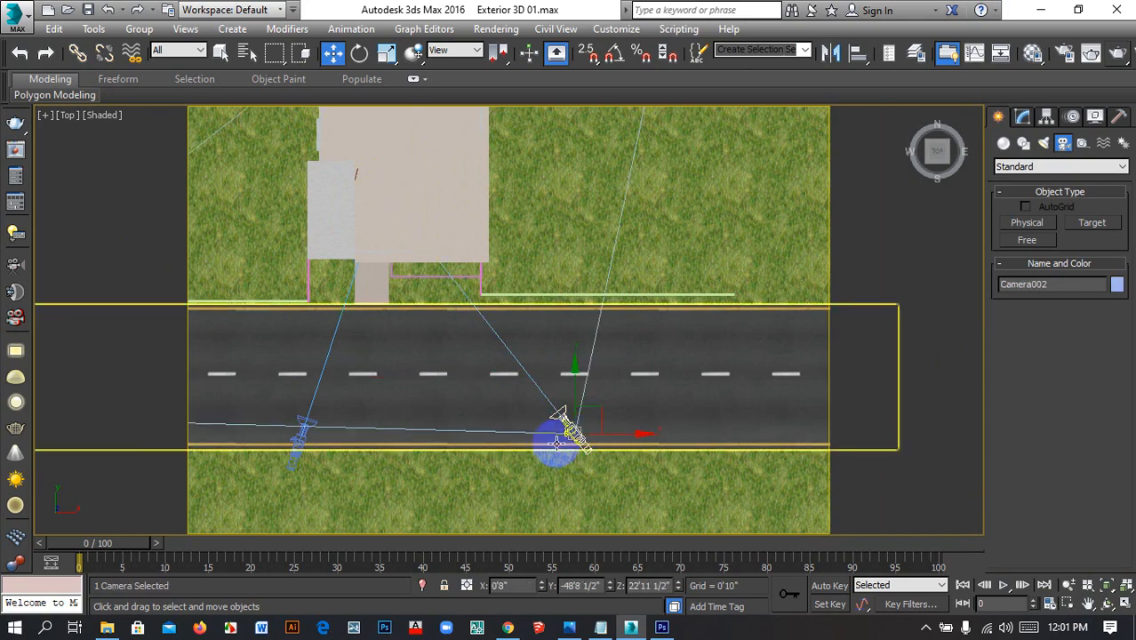
click(634, 586)
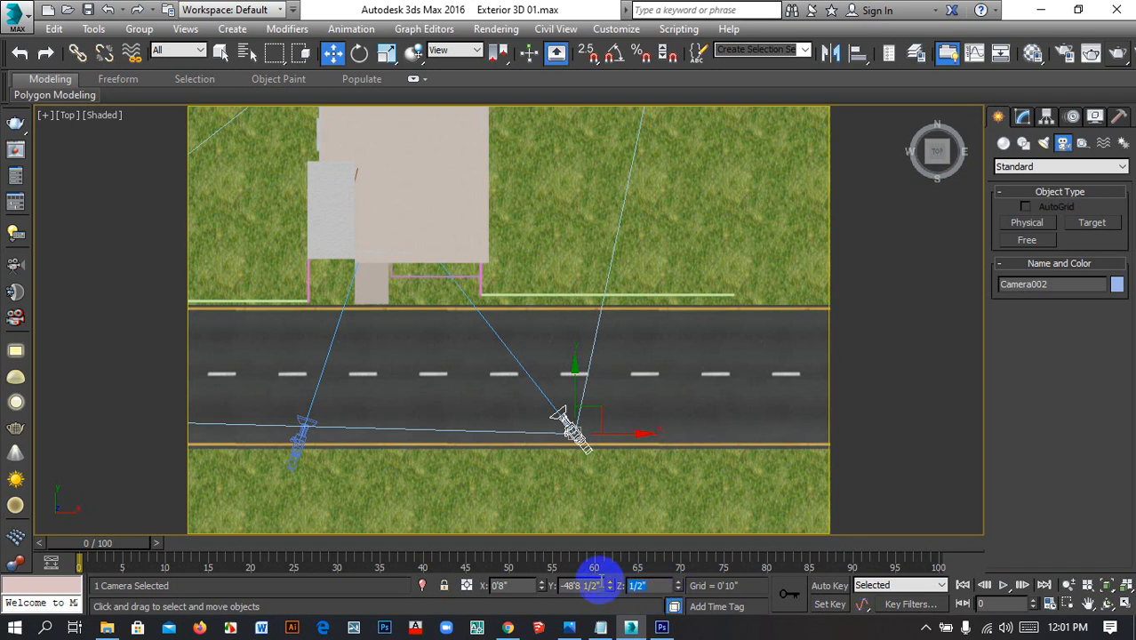
text(10')
key(Return)
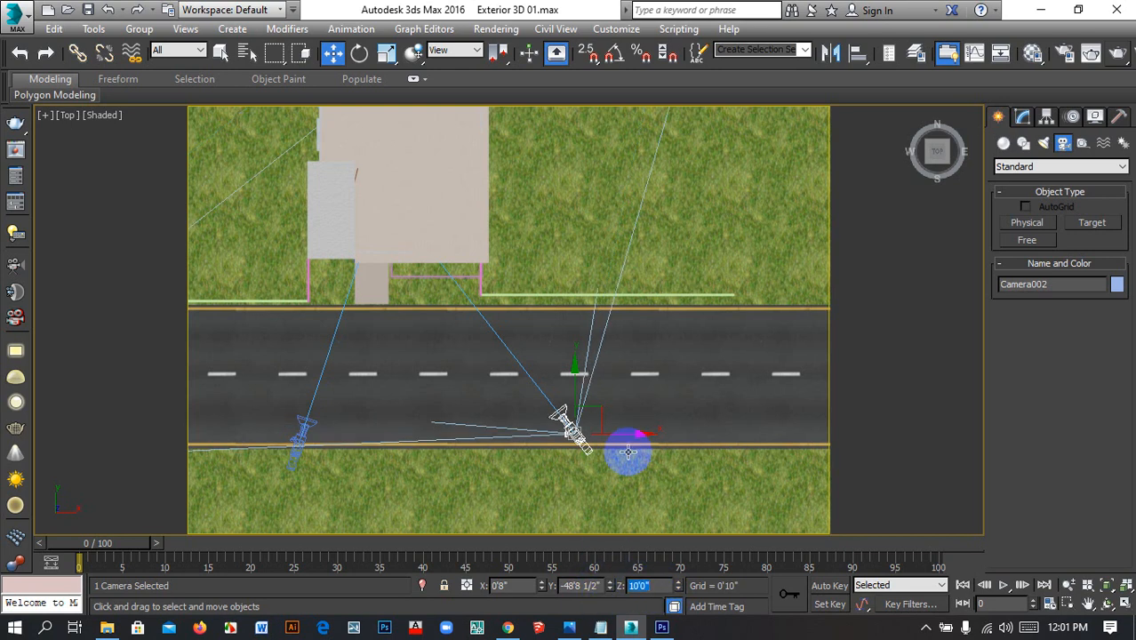
Look through Camera002 and orbit it around the building to show the front facade more directly
click(572, 433)
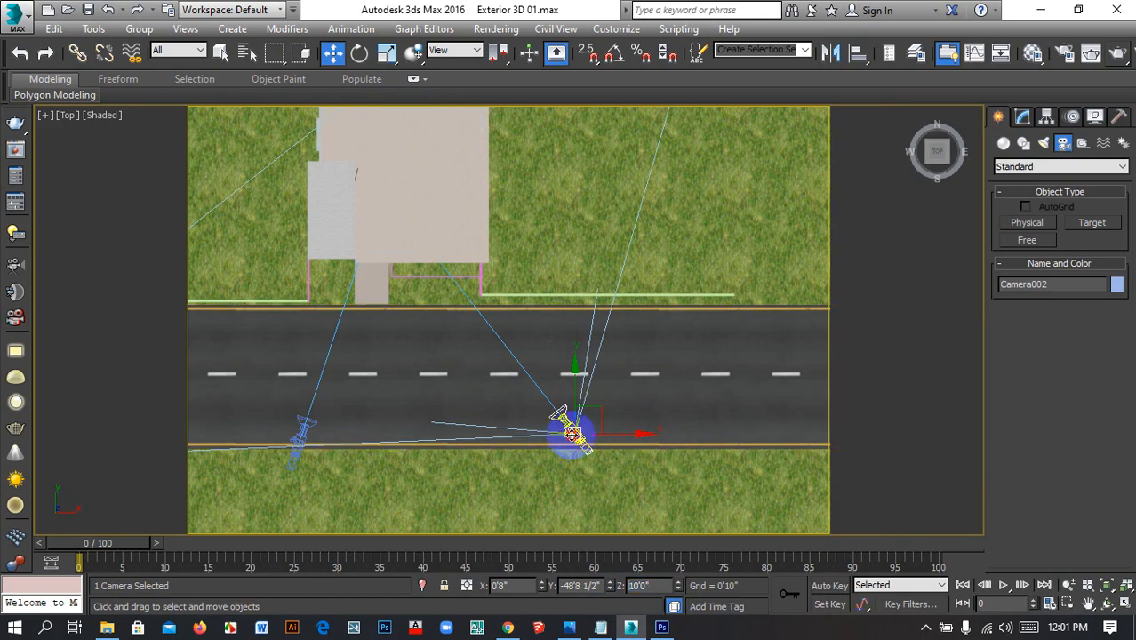
key(c)
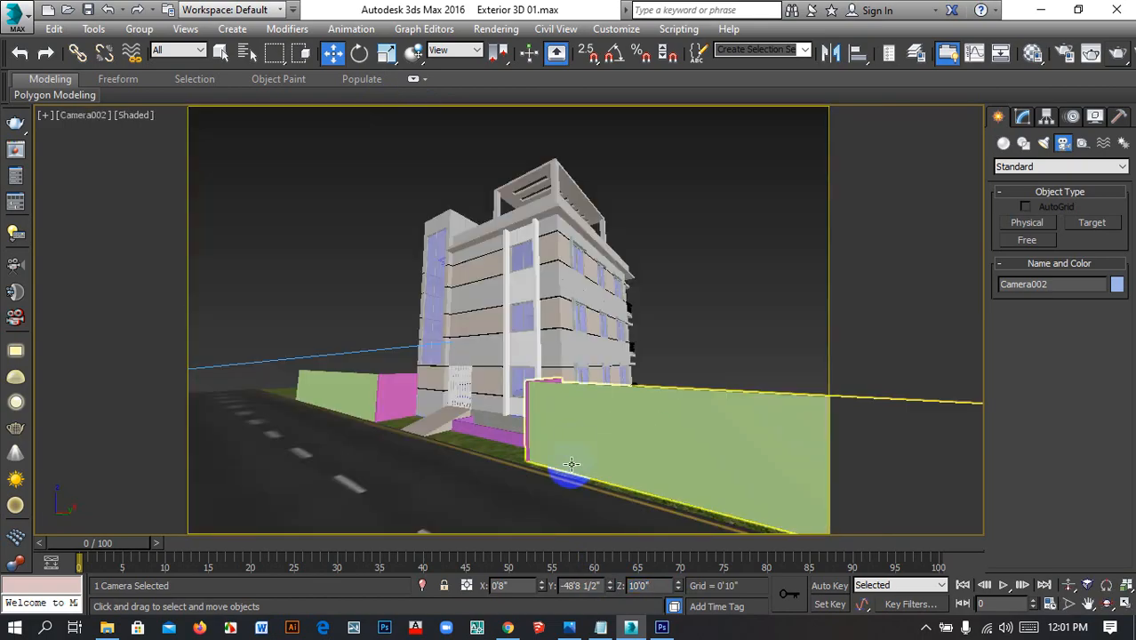
click(546, 478)
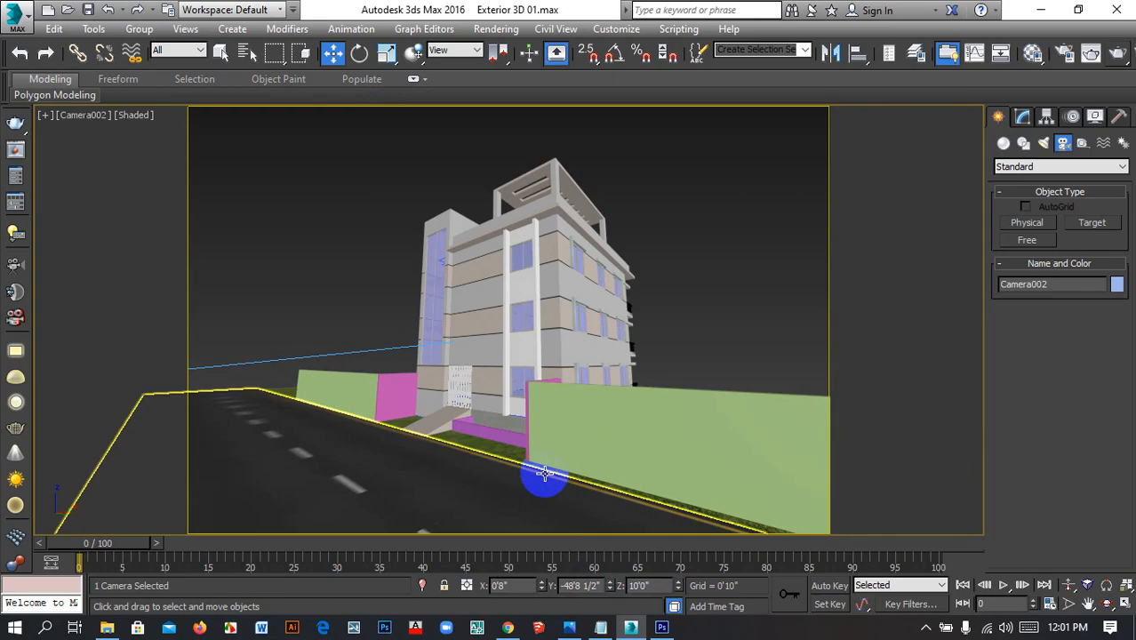
click(545, 466)
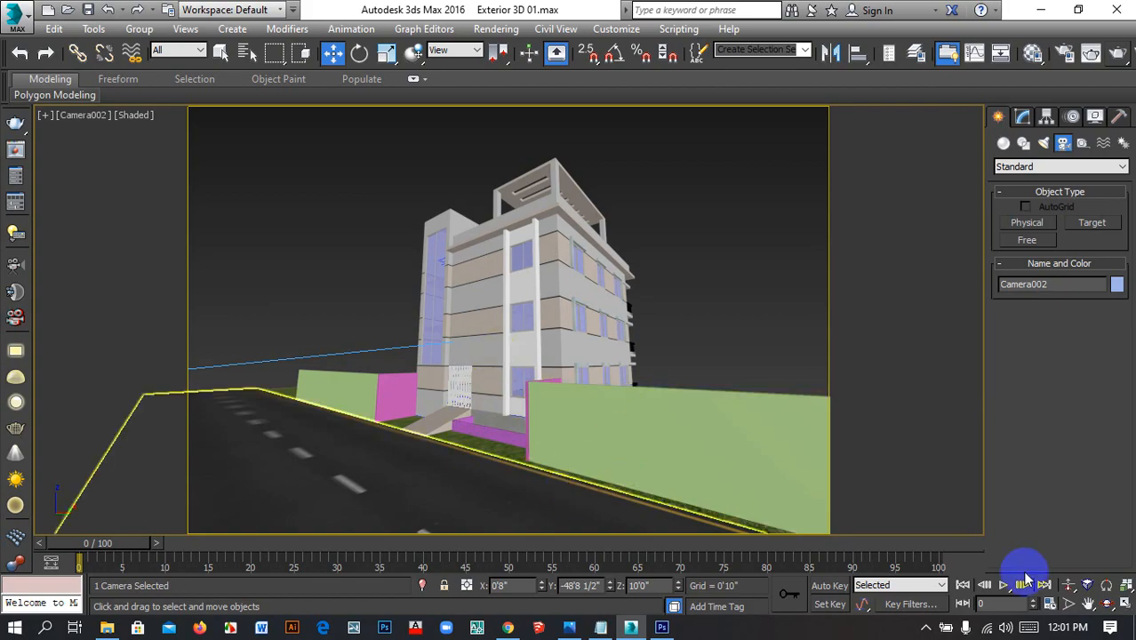
click(1108, 607)
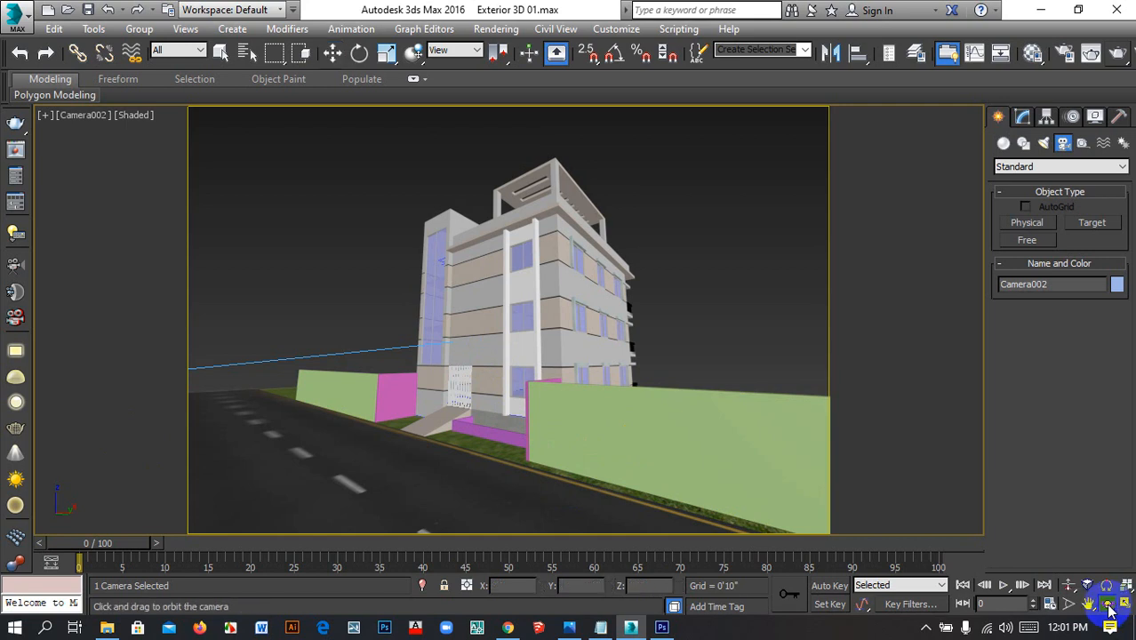
click(615, 55)
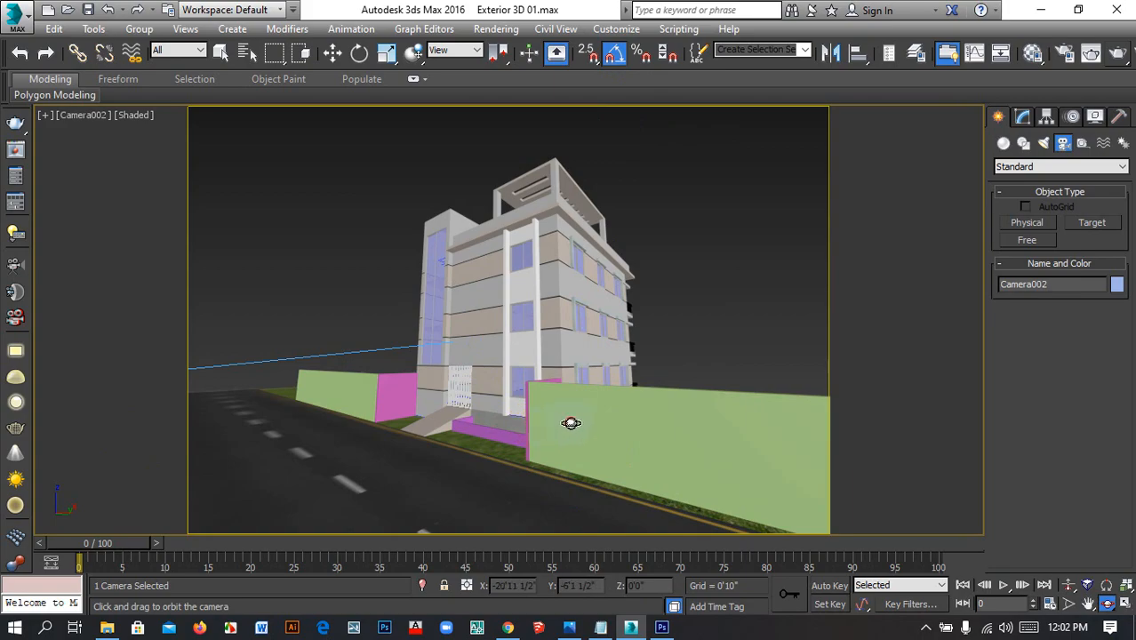
drag(611, 420, 576, 408)
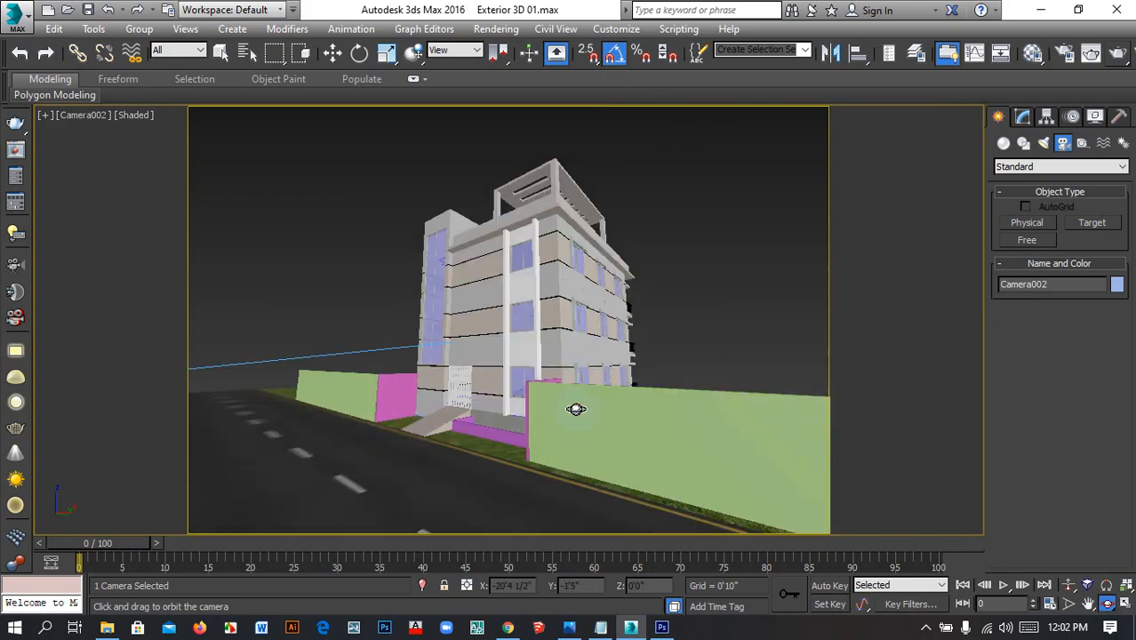
click(619, 56)
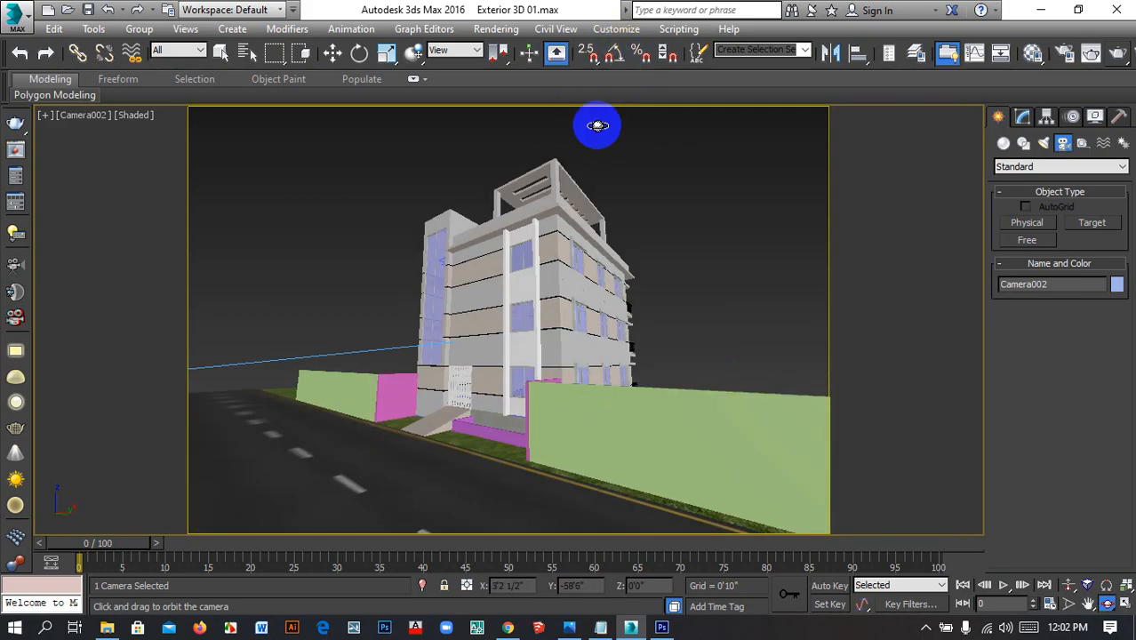
mouse_move(557, 344)
mouse_down()
mouse_move(578, 340)
mouse_move(562, 363)
mouse_up()
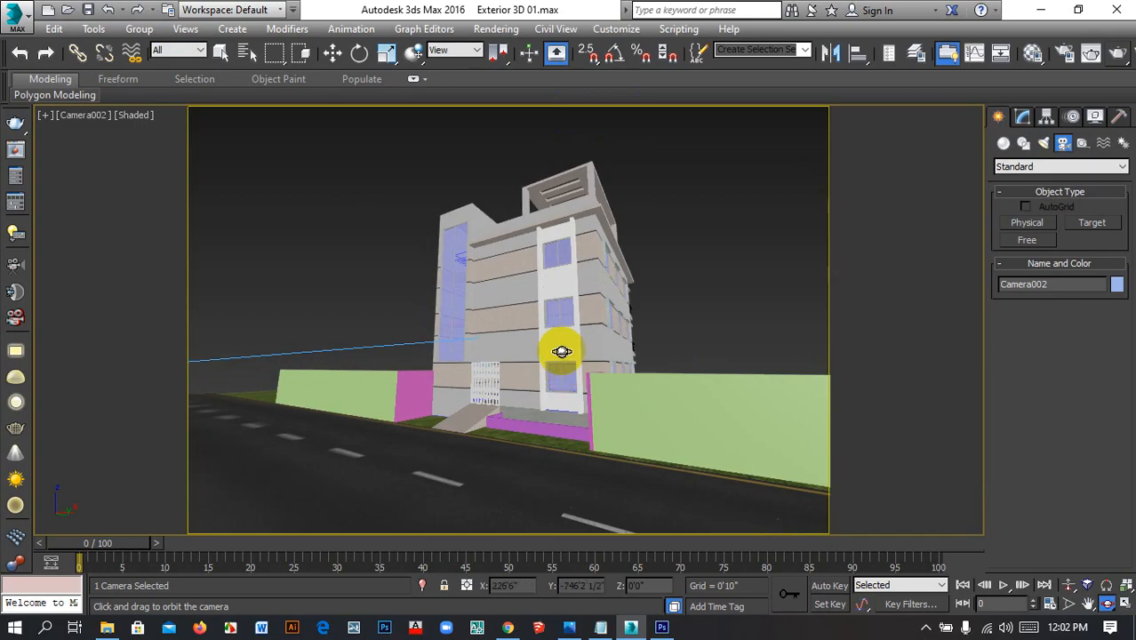
Clear the selection and render the Camera002 view with V-Ray
key(h)
click(374, 14)
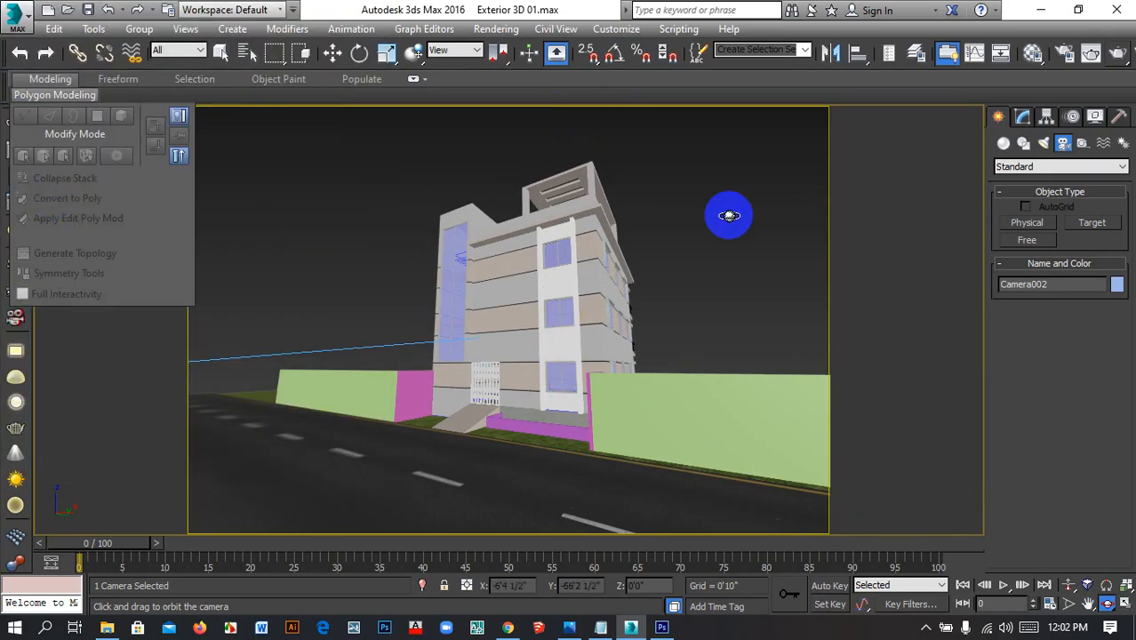
click(330, 54)
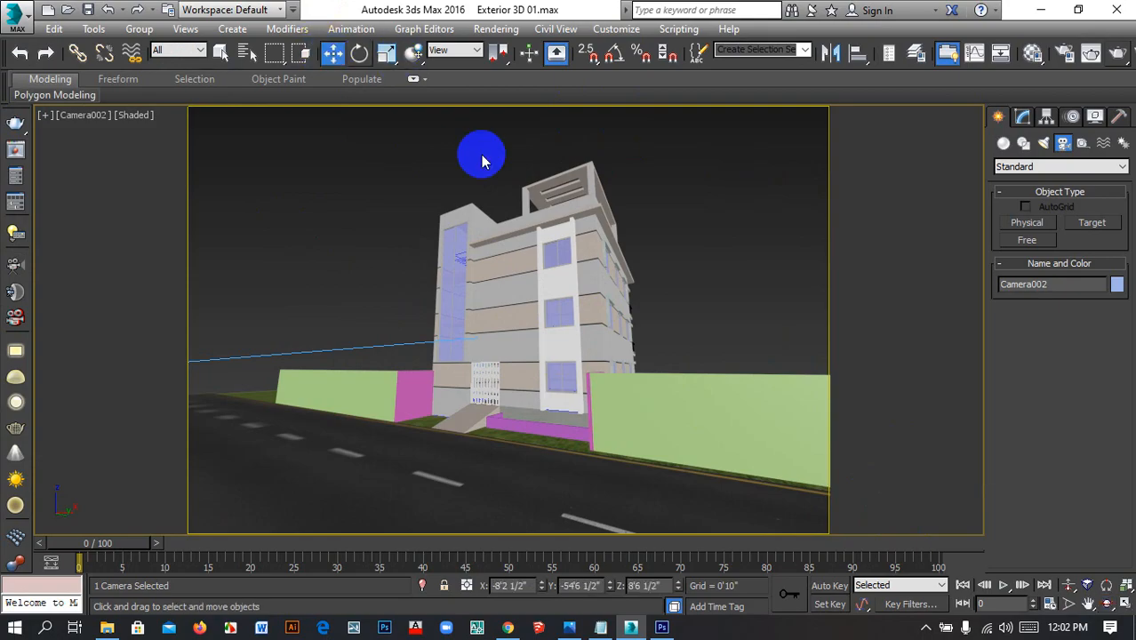
click(619, 155)
key(shift+q)
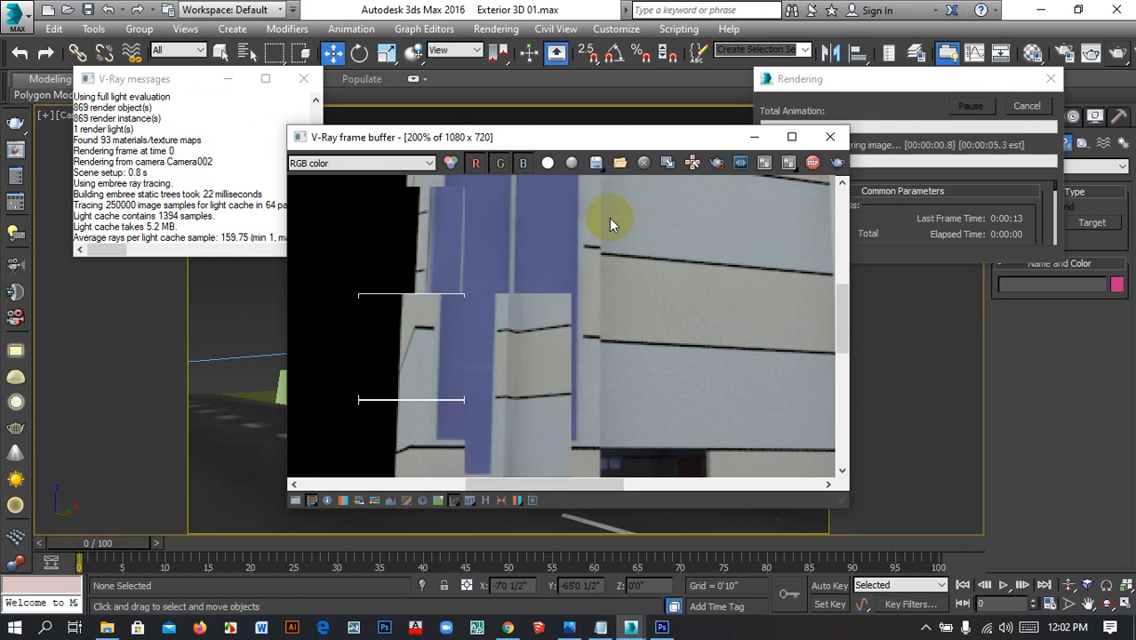
Maximize the V-Ray frame buffer and examine the rendered building at 100% zoom
scroll(539, 287, down, 1)
scroll(525, 306, down, 1)
drag(625, 421, 647, 436)
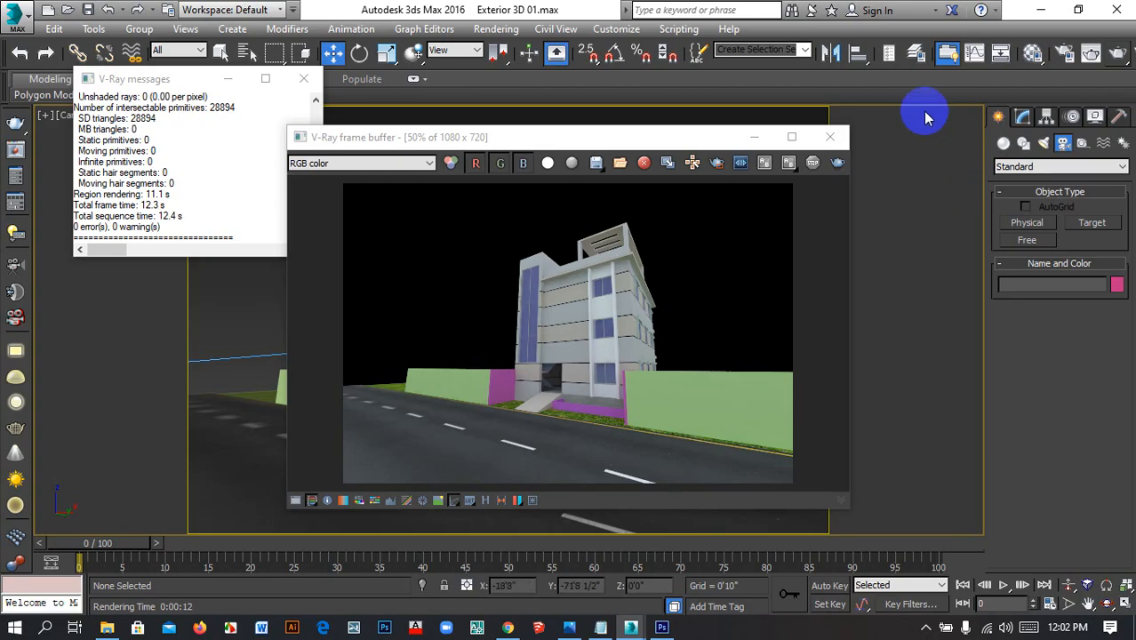
click(791, 137)
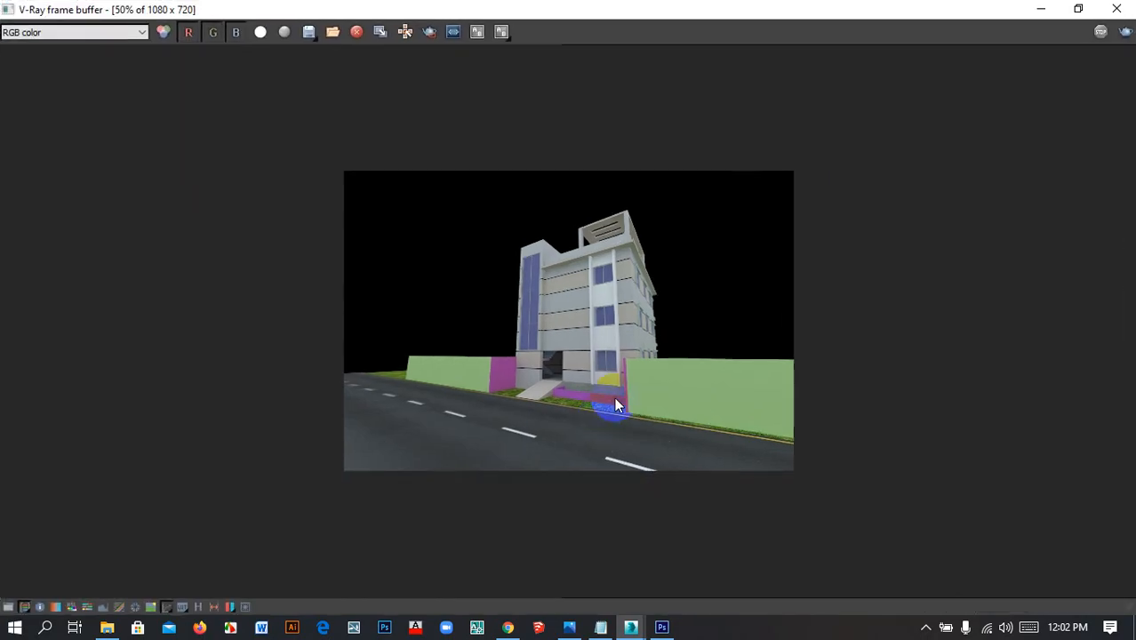
double_click(609, 306)
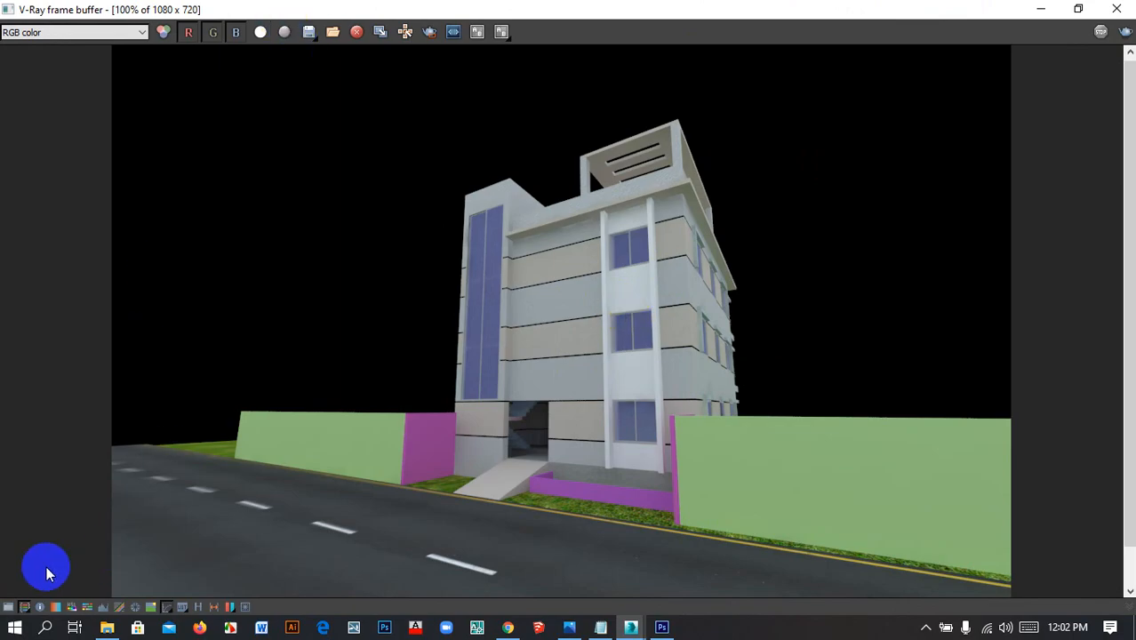
Show the frame buffer's color correction controls for a brief look and hide them again
click(7, 608)
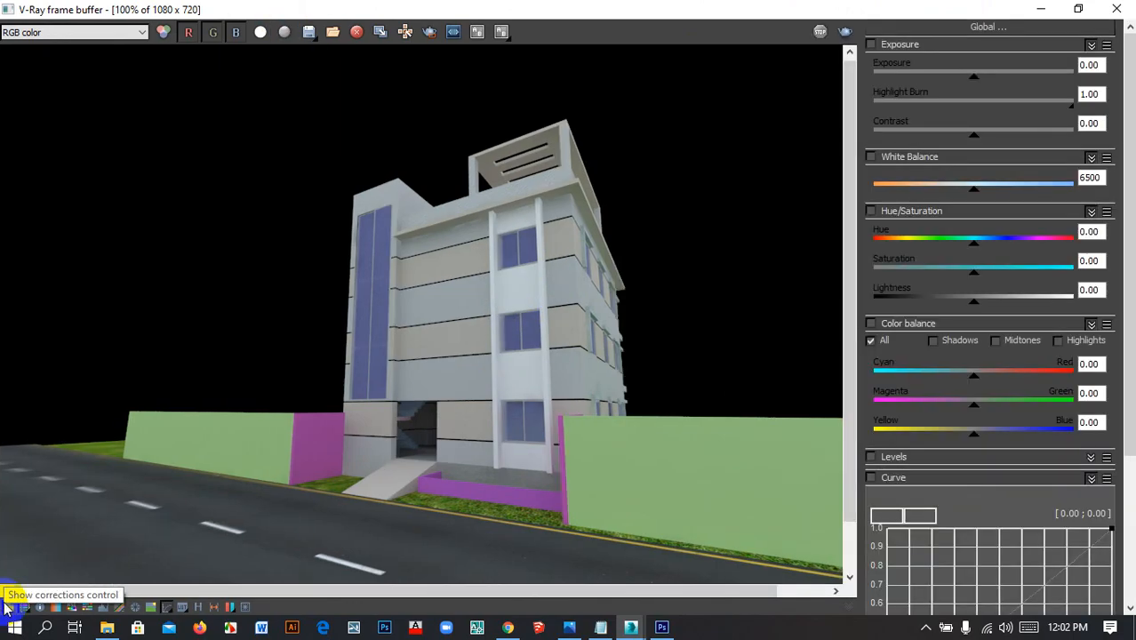
click(7, 608)
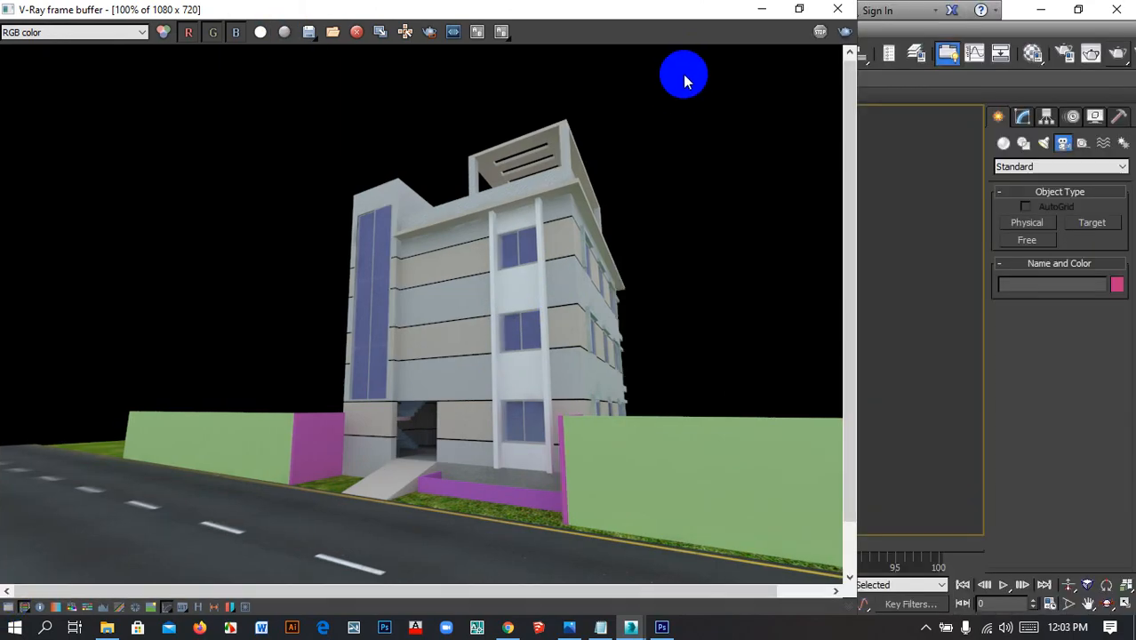
Start saving the rendered RGB image to the Desktop, choosing the PNG image format and readying the file name for entry
click(319, 35)
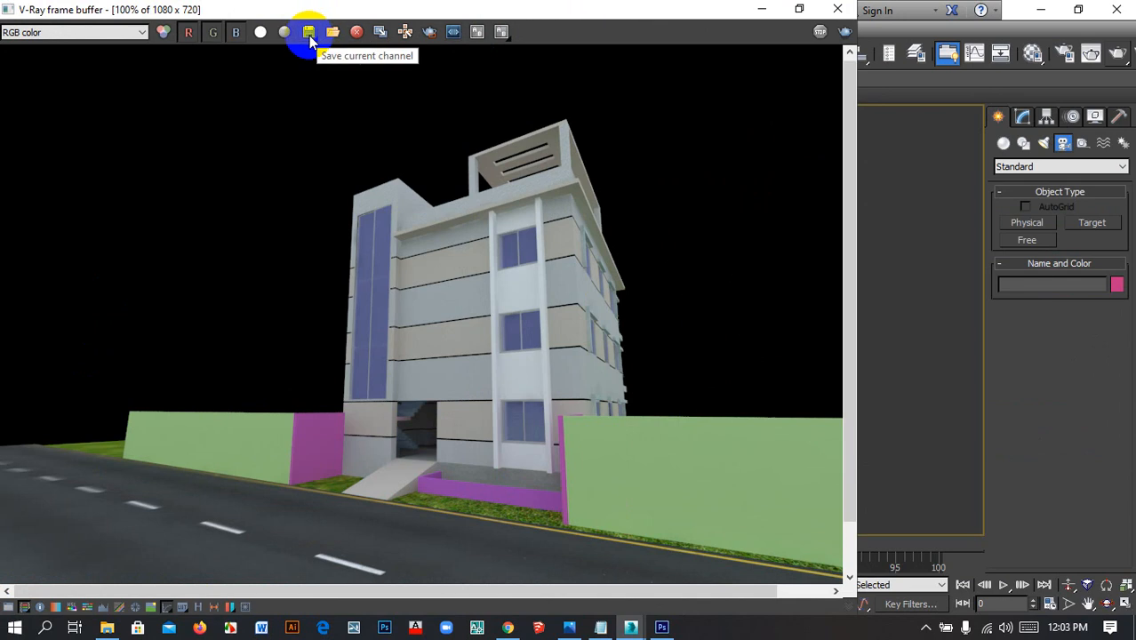
click(309, 35)
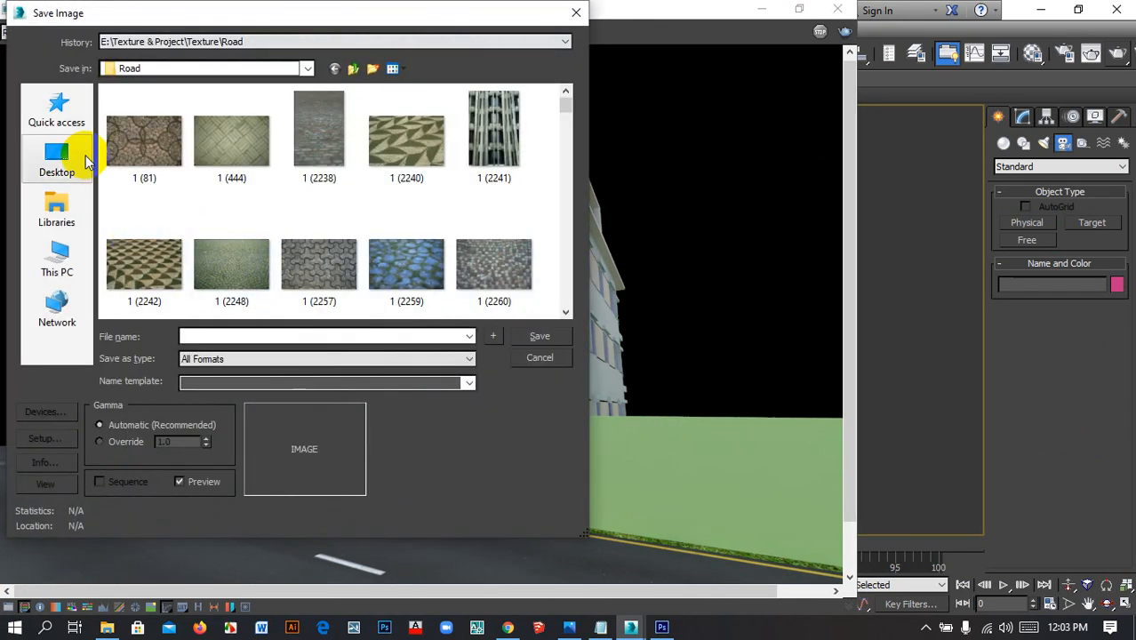
click(80, 160)
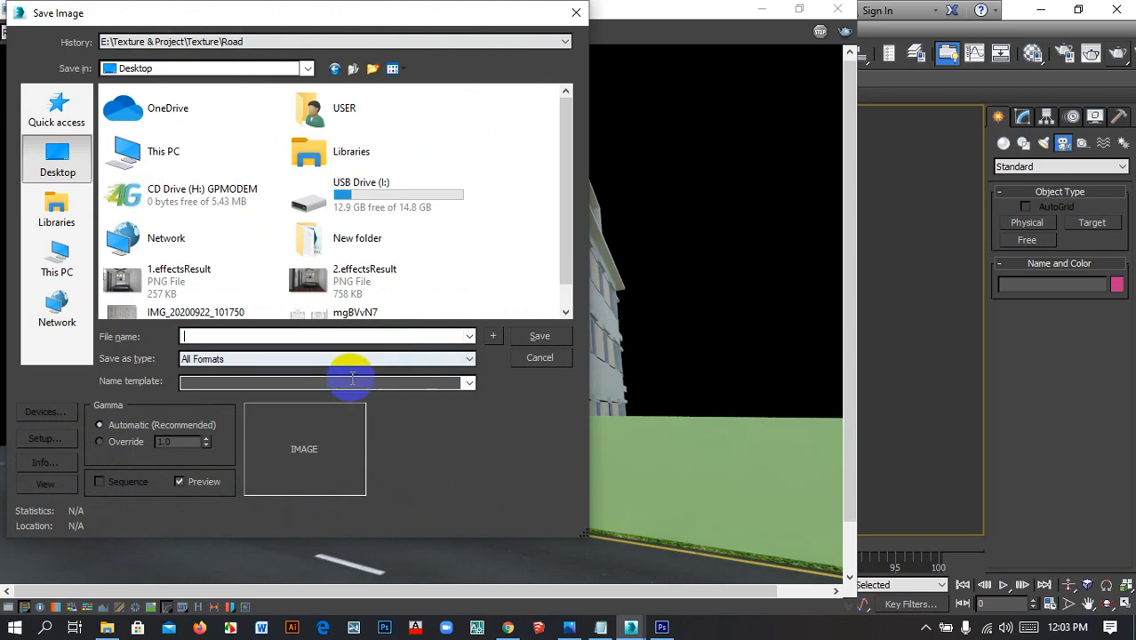
click(264, 358)
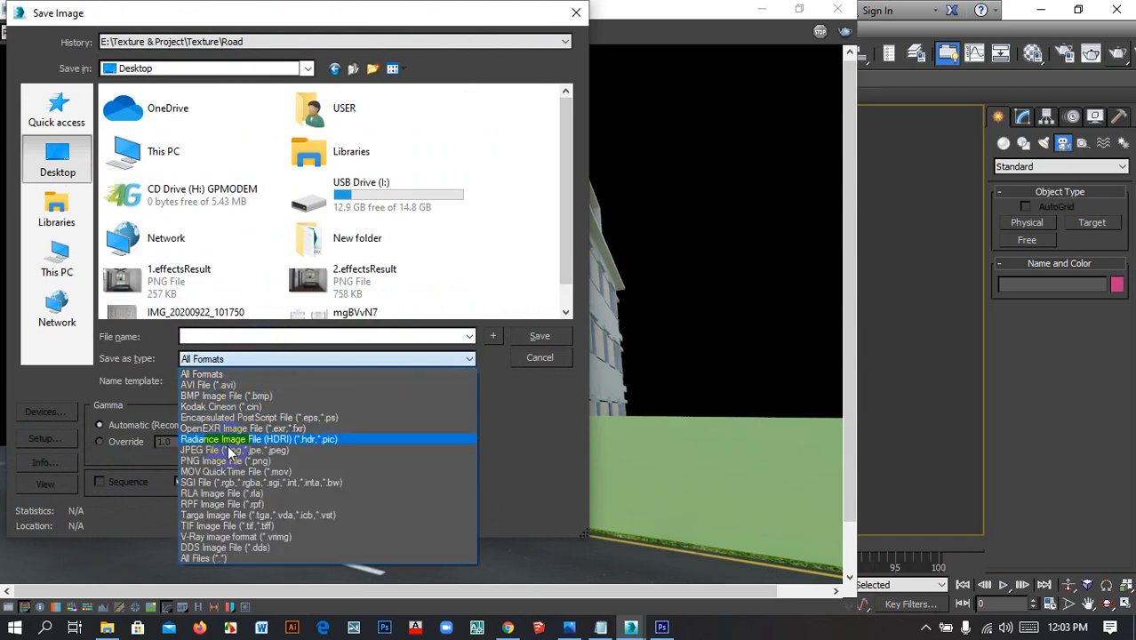
click(227, 450)
click(235, 359)
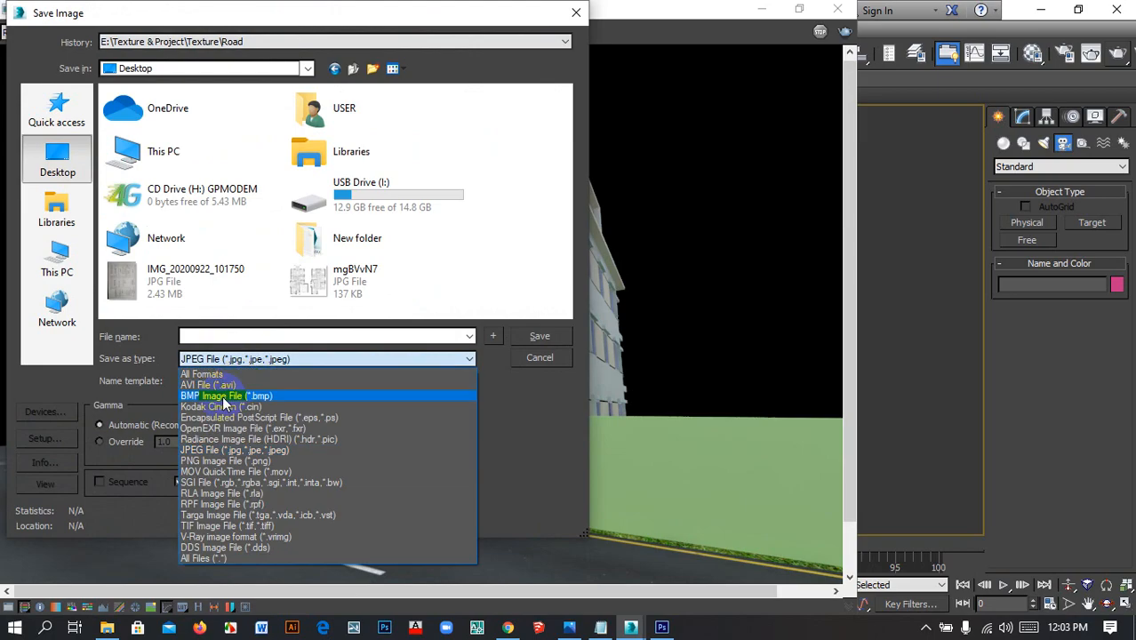
click(225, 460)
click(269, 336)
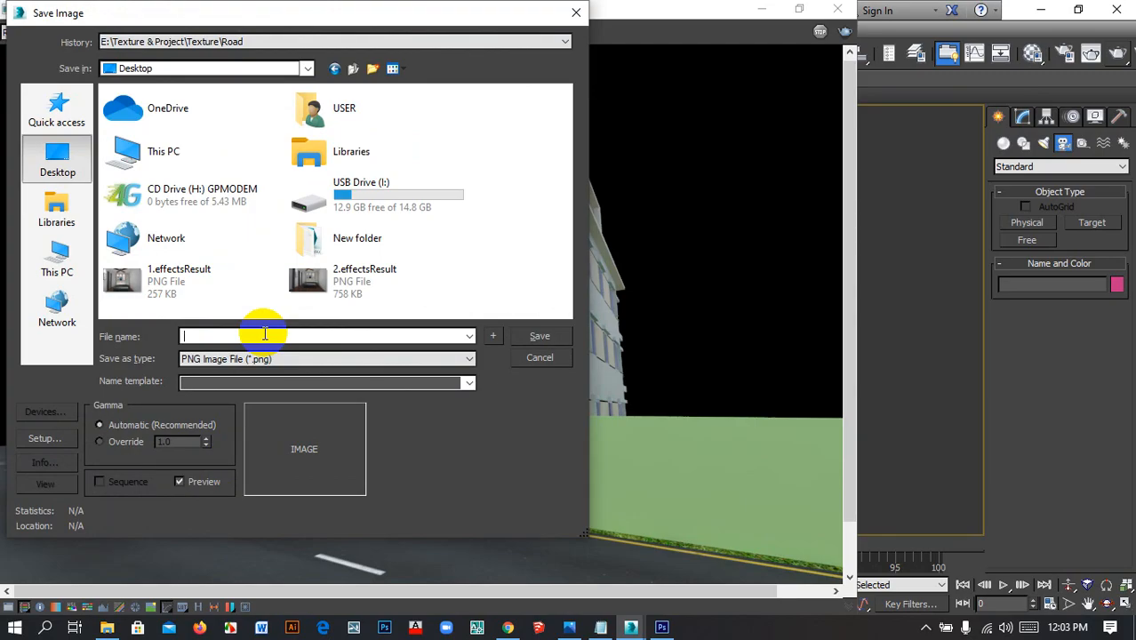
Save the rendered image to the Desktop as PNG file 1, with RGB 48 bit colors and an alpha channel
text(1)
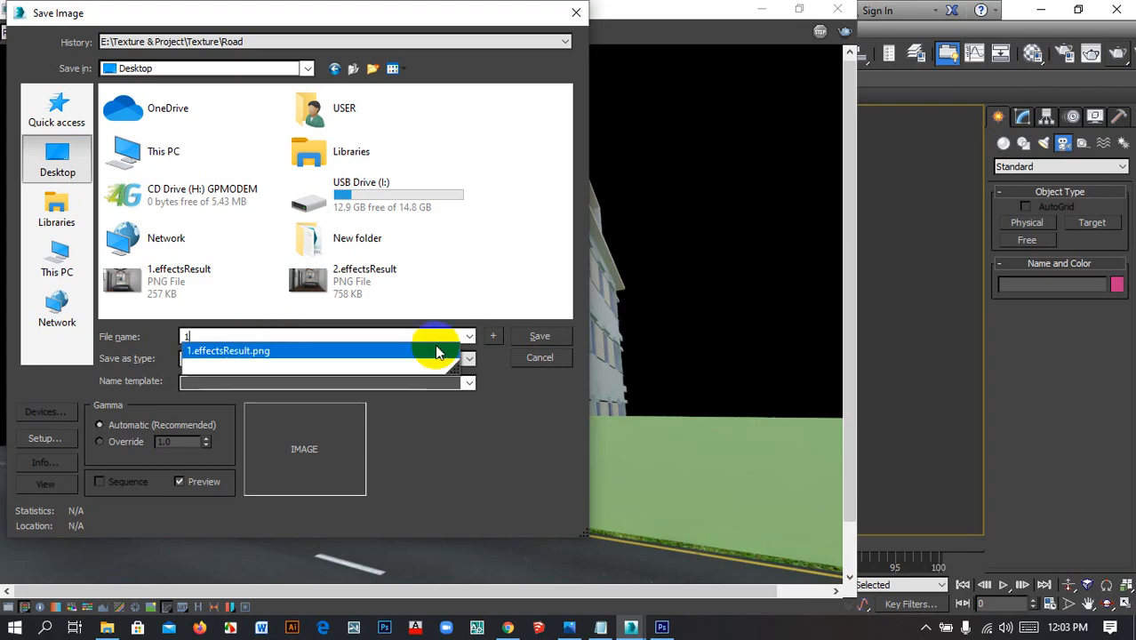
click(534, 336)
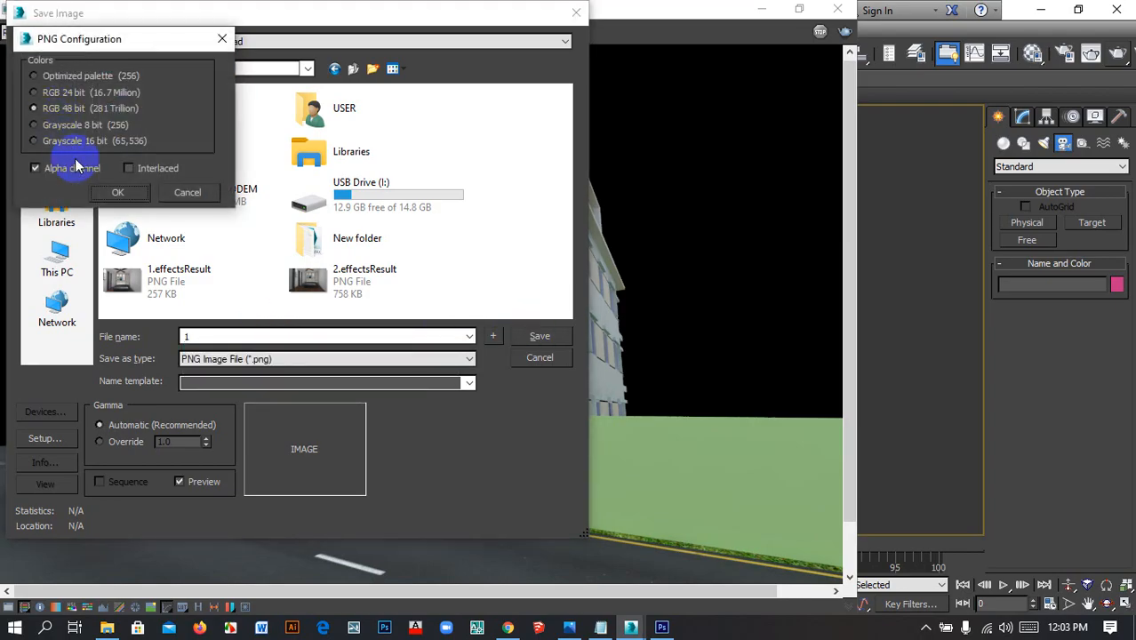
click(117, 192)
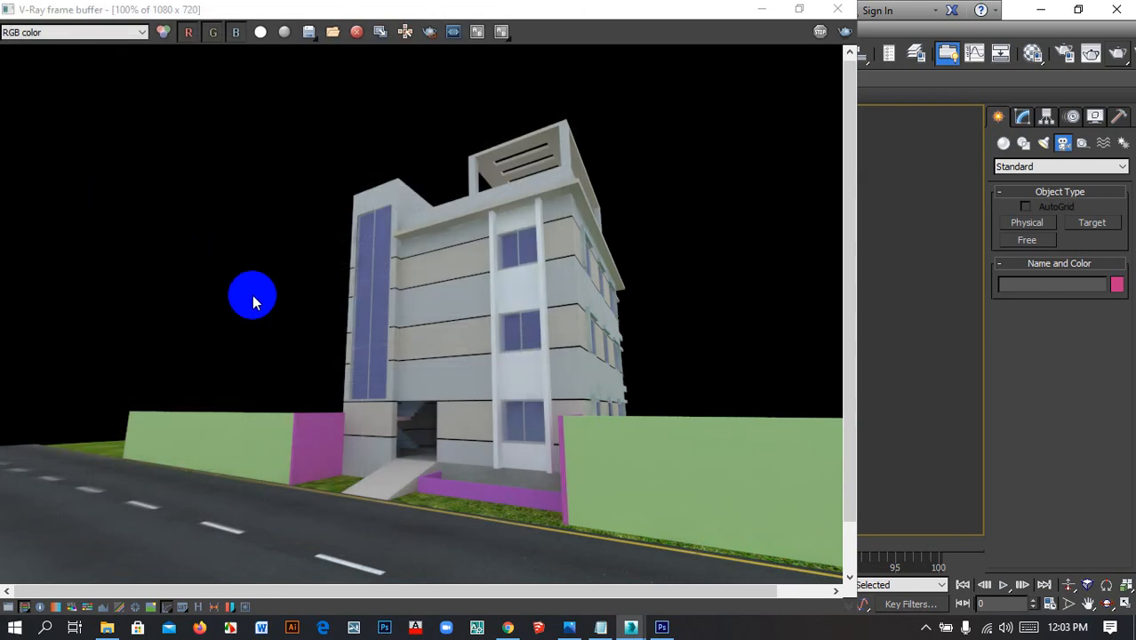
Minimize the V-Ray frame buffer, save the Exterior 3D 01.max scene with nothing selected, and minimize 3ds Max to reach the desktop
click(758, 8)
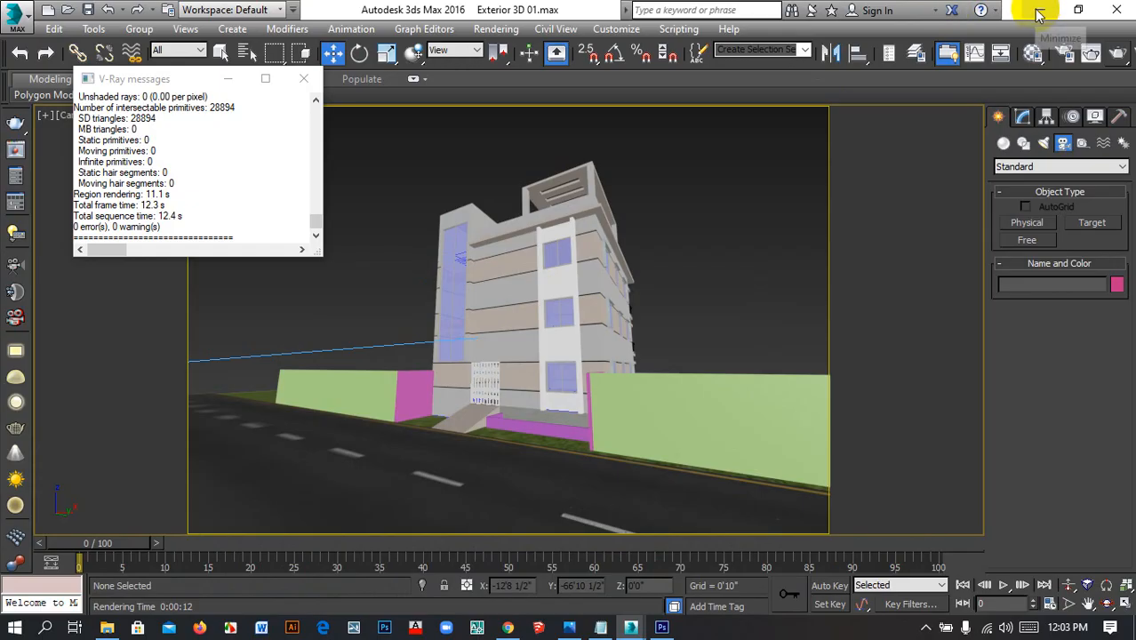
key(ctrl+a)
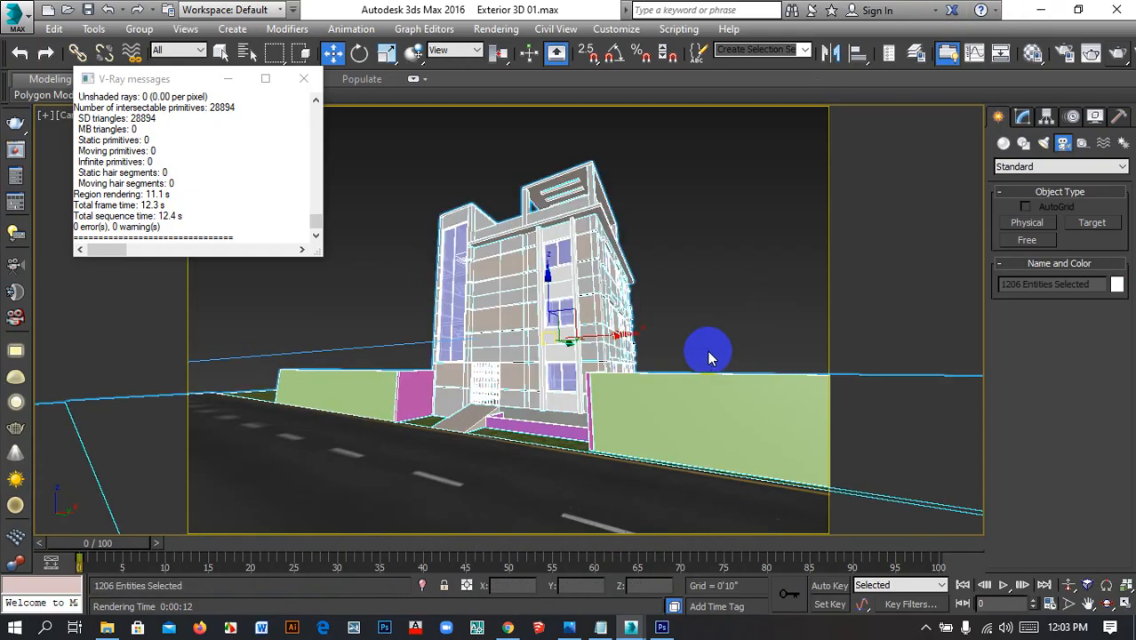
click(719, 235)
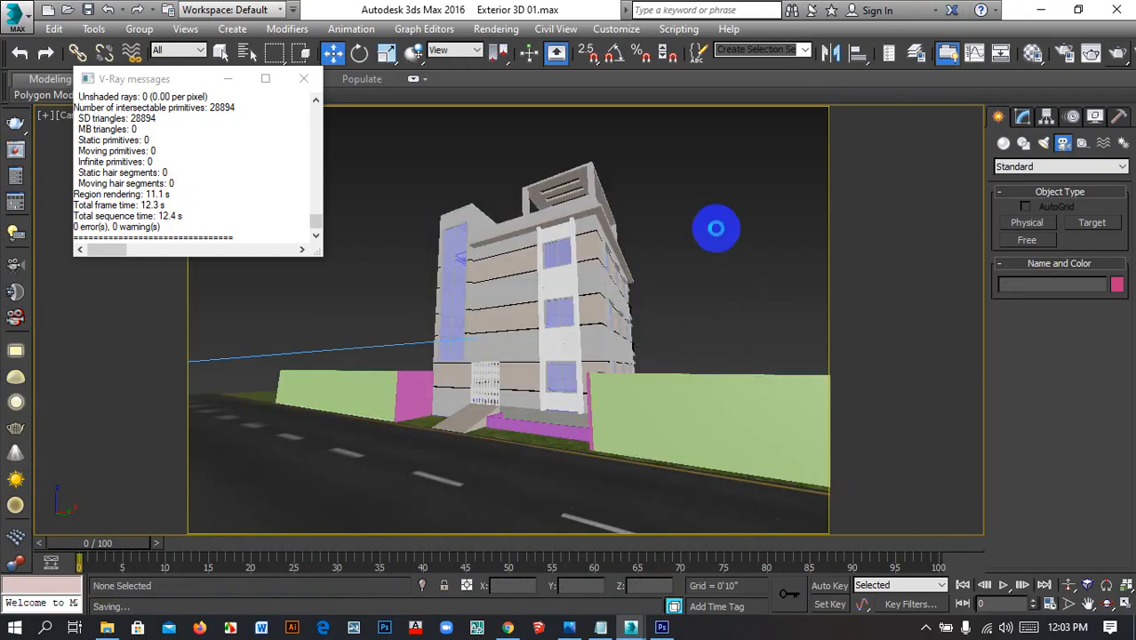
click(1040, 9)
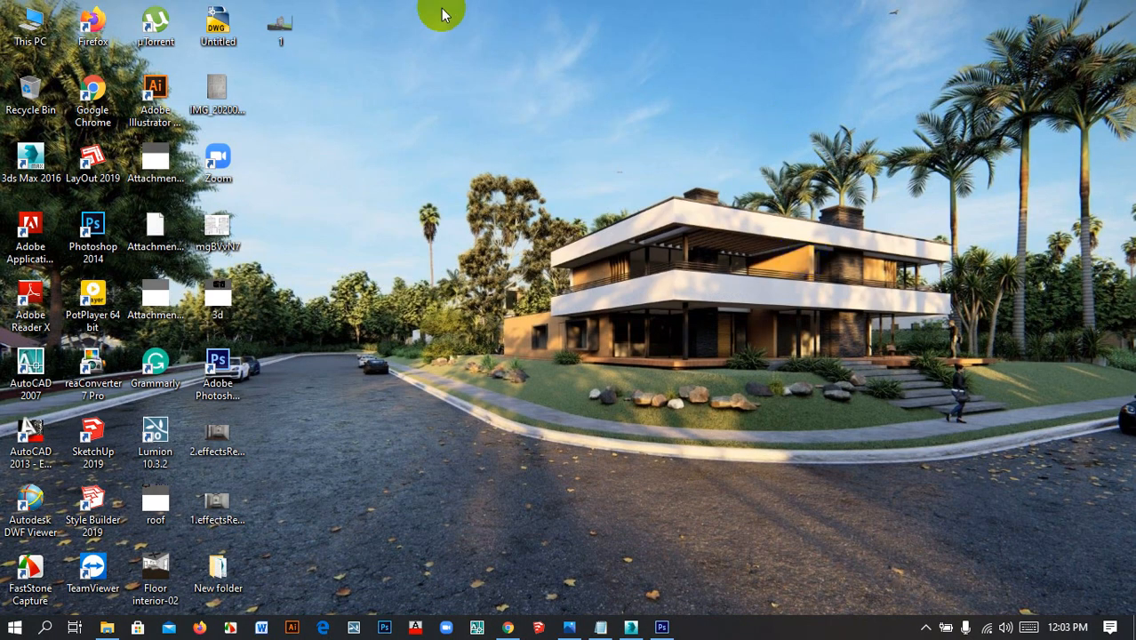
Open the saved render 1.png from the desktop, examine the building's facade and entrance up close, and close the viewer
double_click(275, 22)
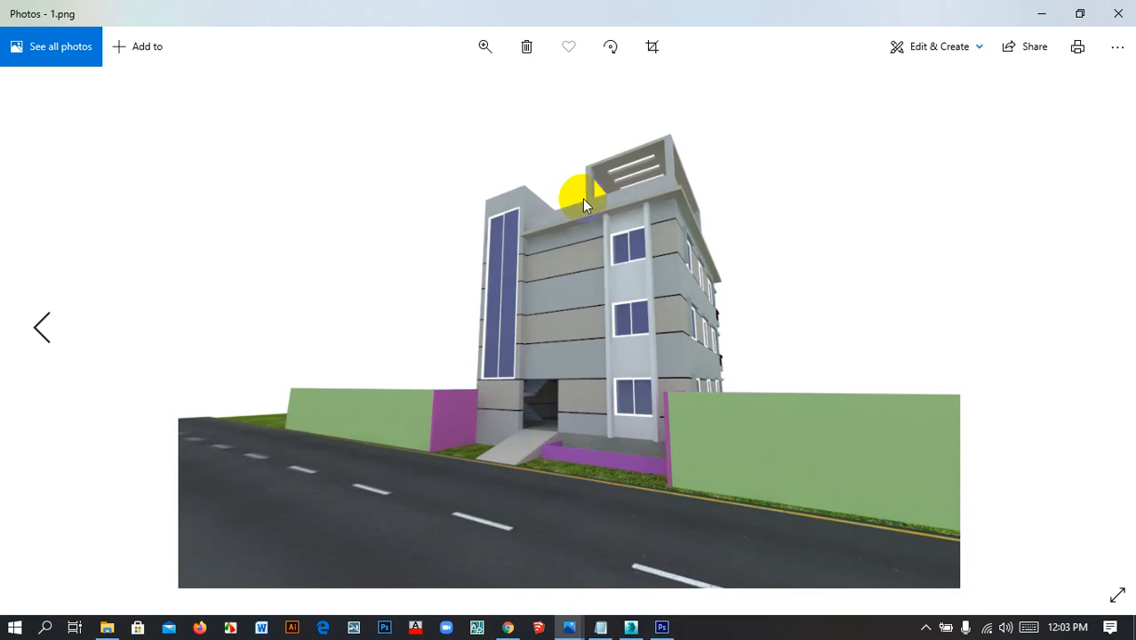
scroll(676, 322, up, 5)
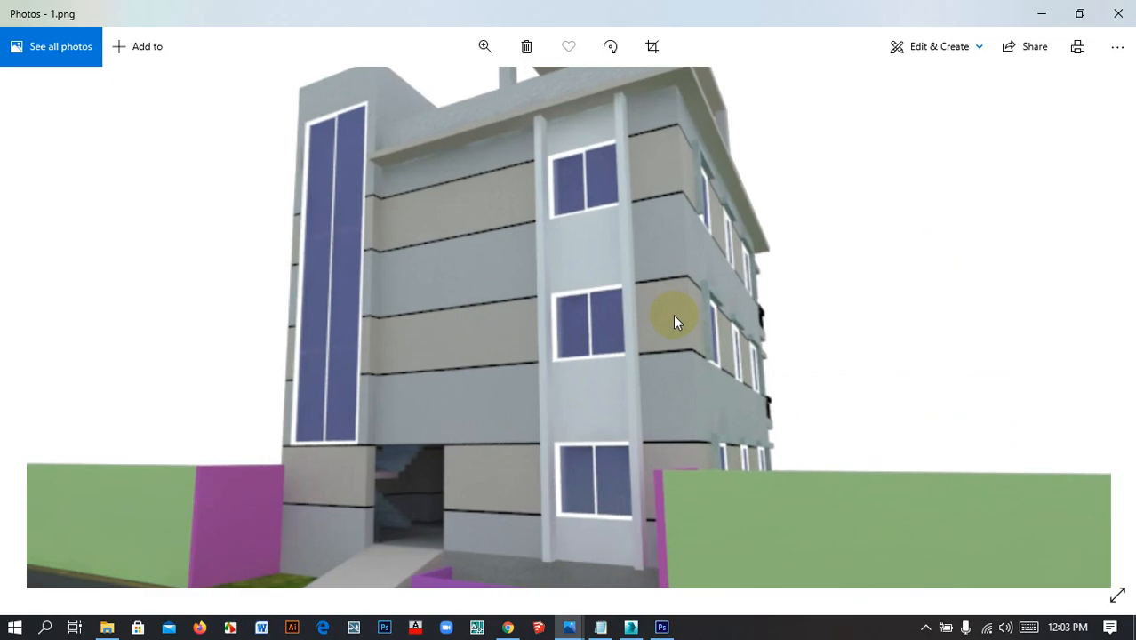
scroll(675, 325, down, 5)
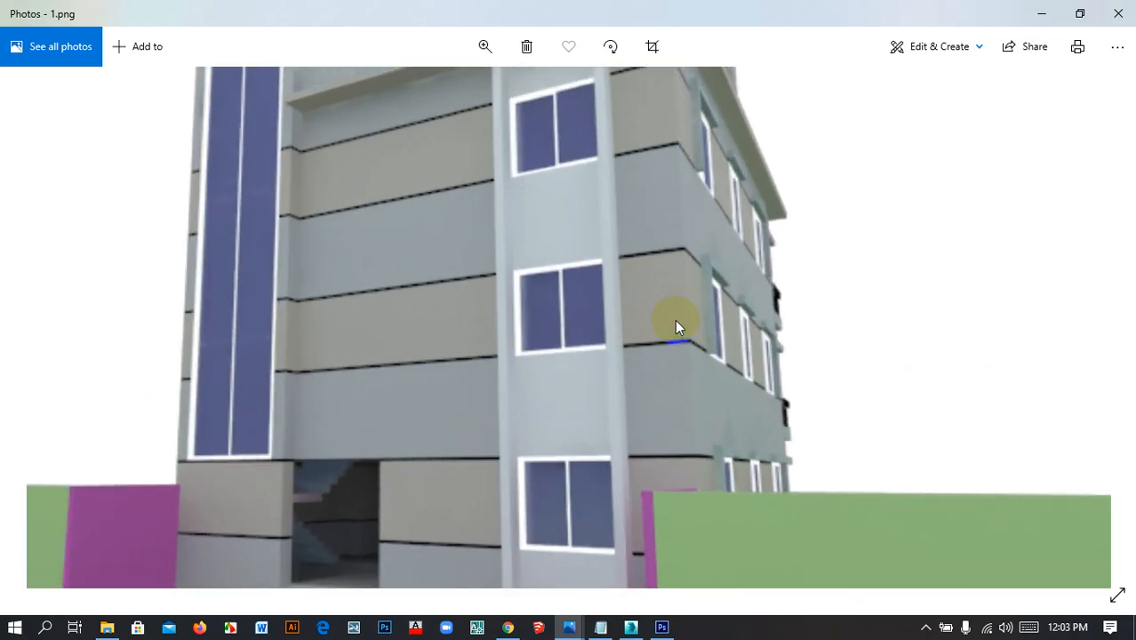
click(419, 483)
scroll(417, 480, up, 5)
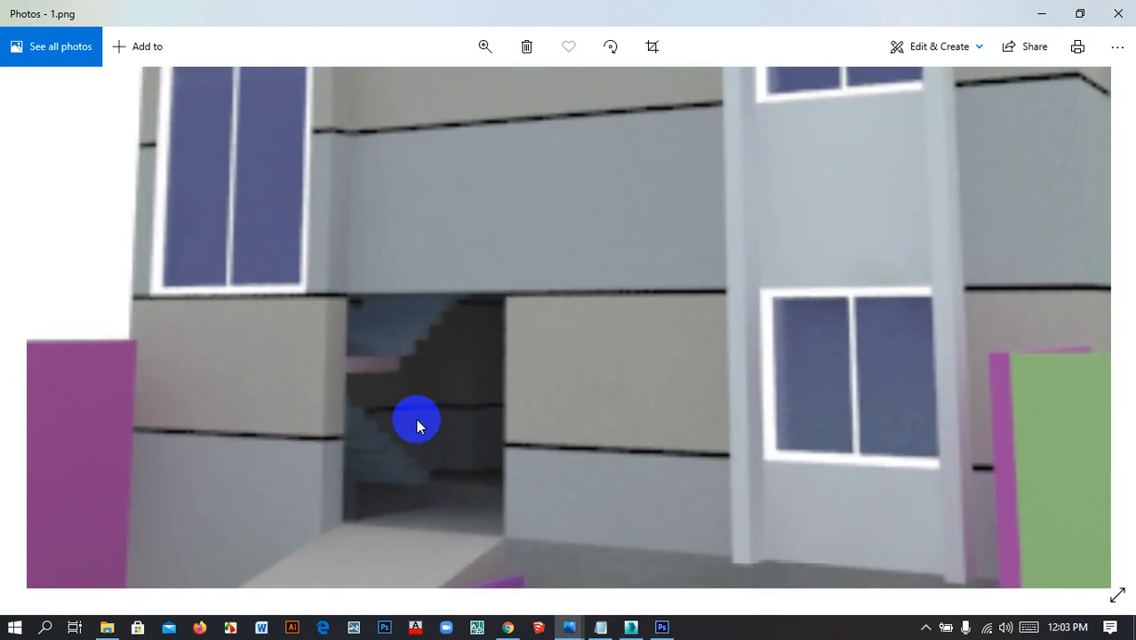
scroll(416, 419, down, 5)
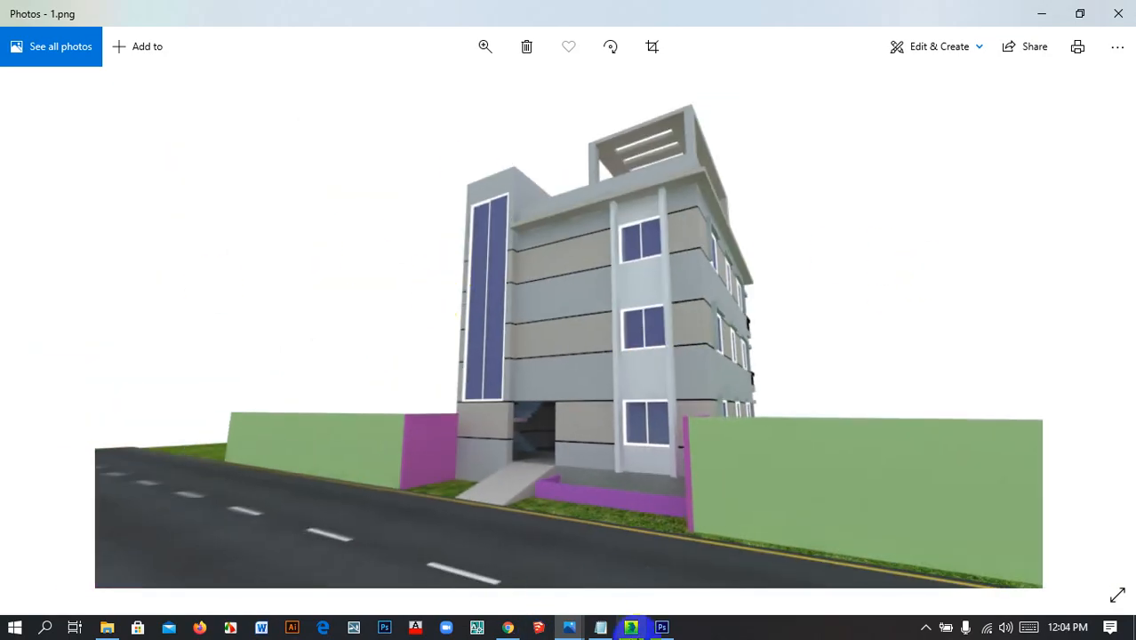
mouse_move(663, 629)
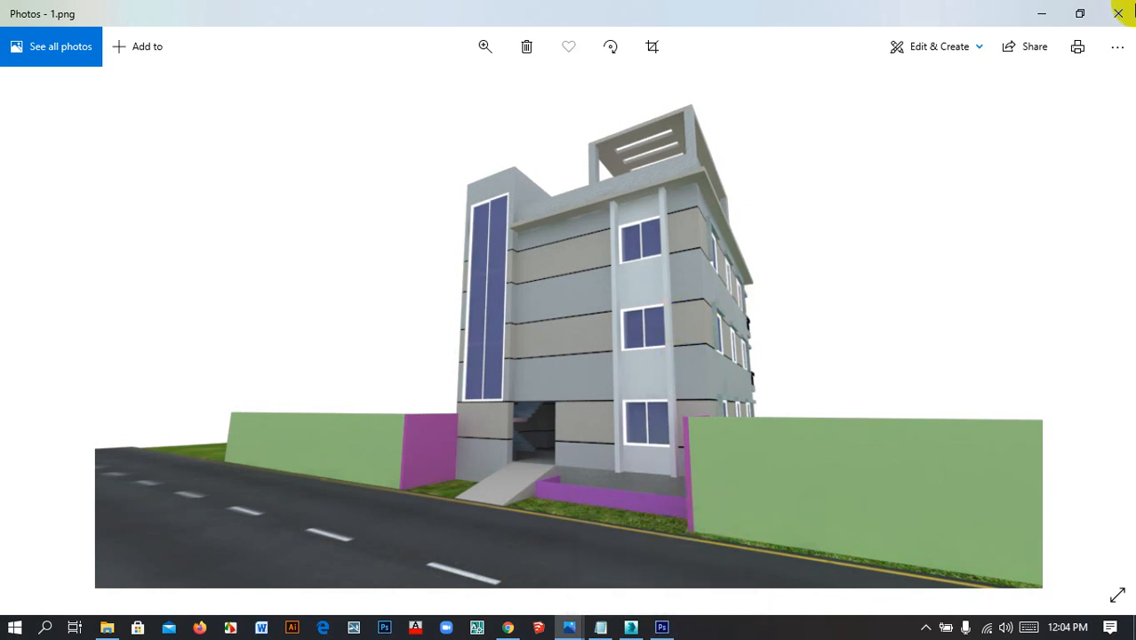
click(1118, 13)
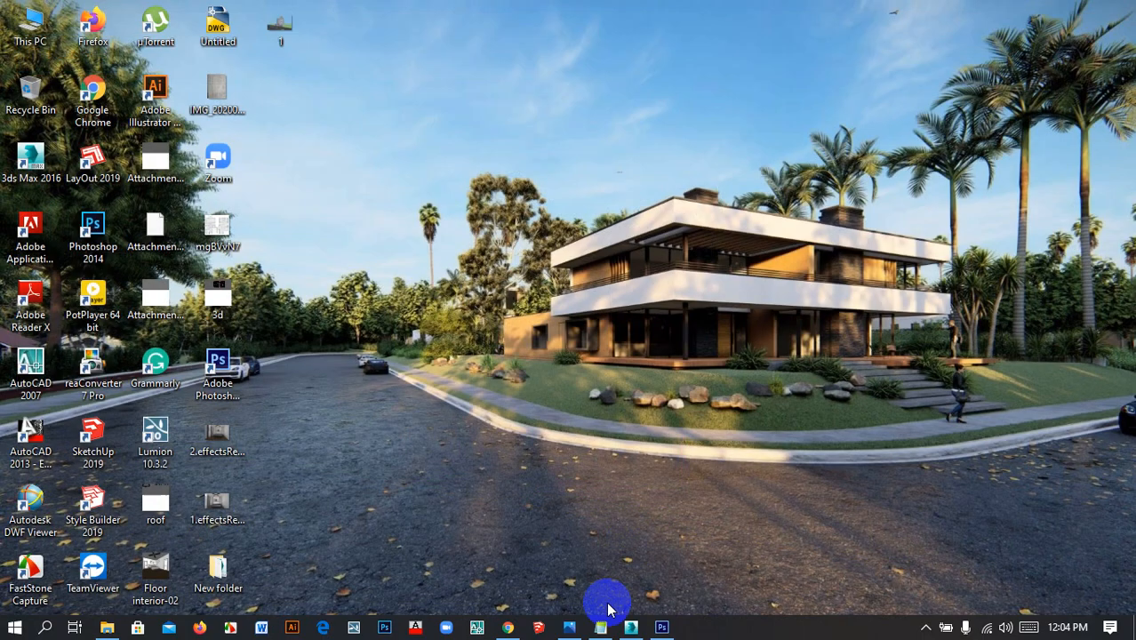
Switch to Photoshop and close the Room-05.png document, saving its changes
click(662, 629)
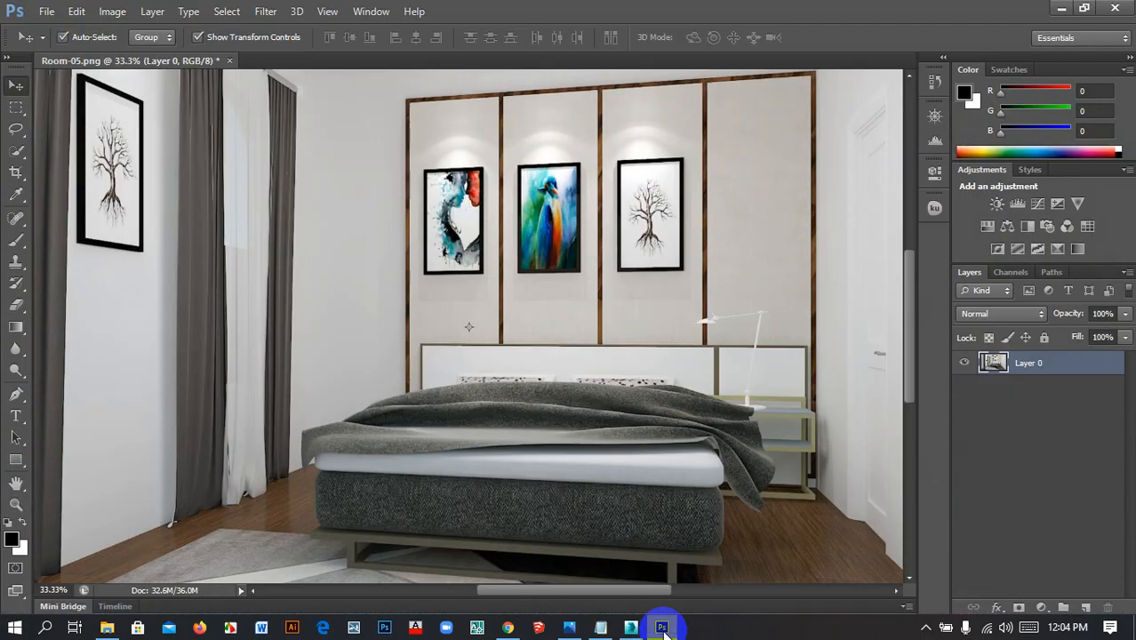
click(231, 61)
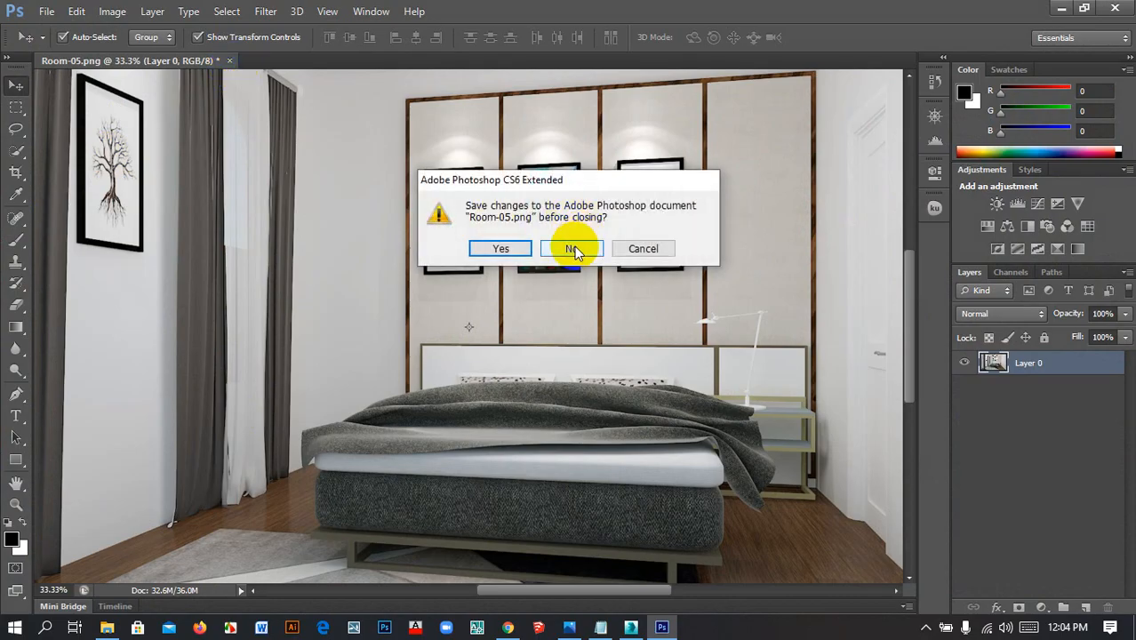
click(494, 248)
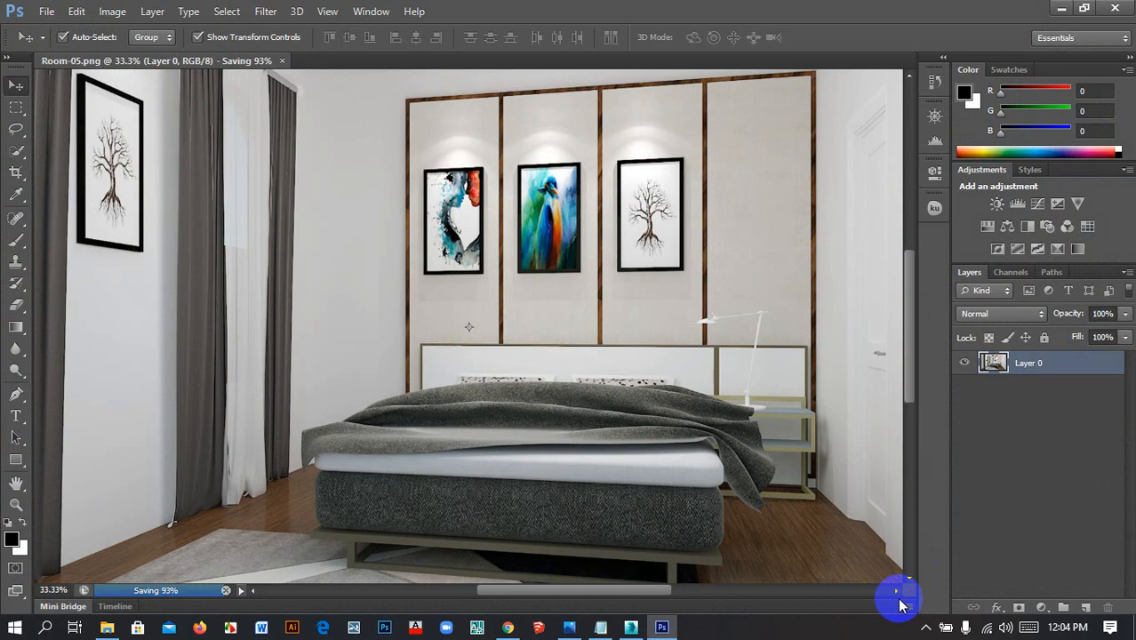
click(924, 627)
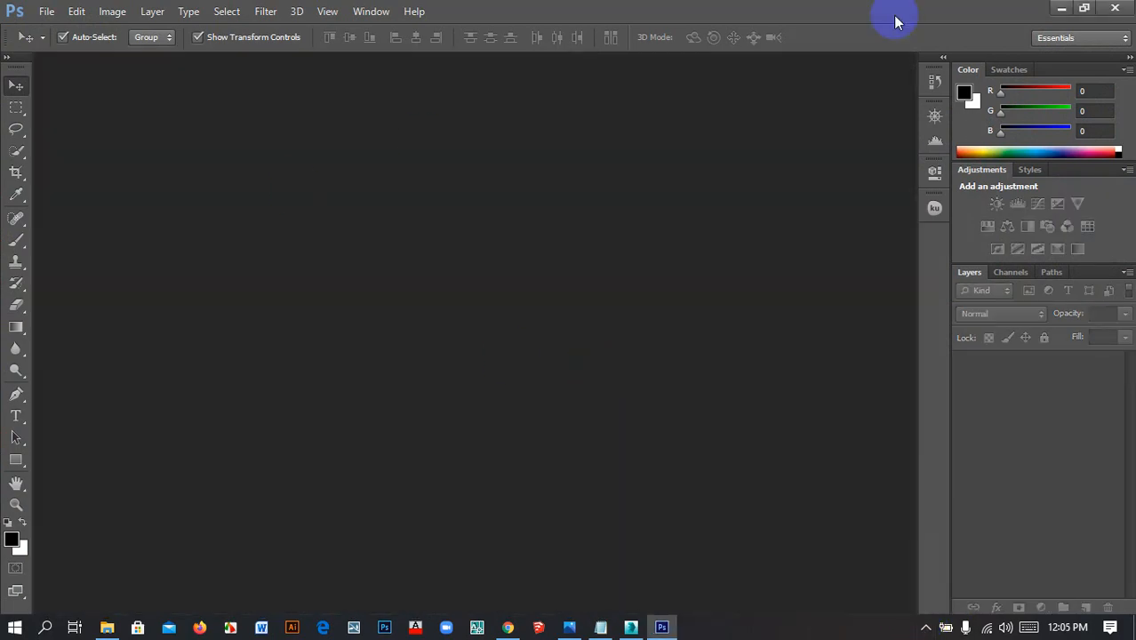
Open the render 1.png from the desktop in Photoshop and deselect its layer
click(1061, 8)
click(277, 21)
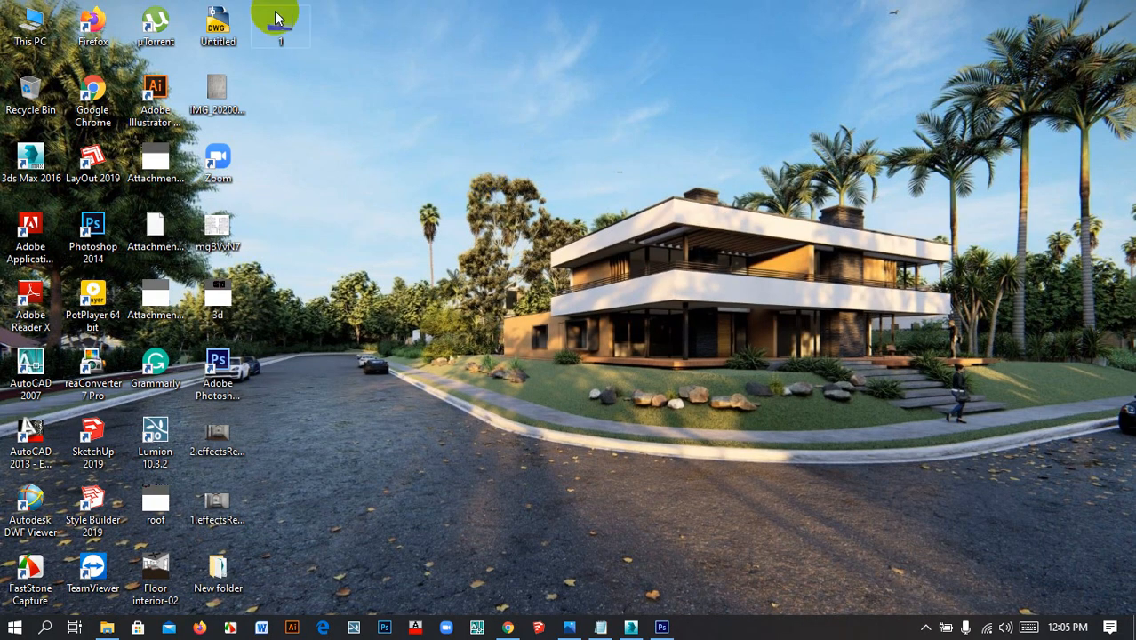
drag(277, 21, 323, 311)
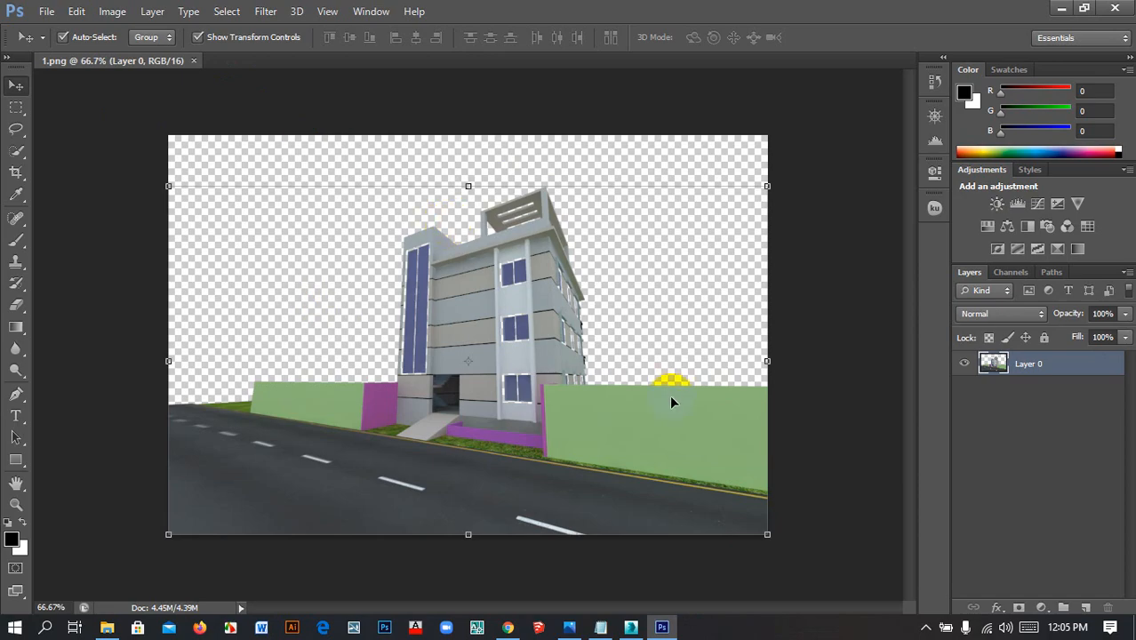
click(696, 255)
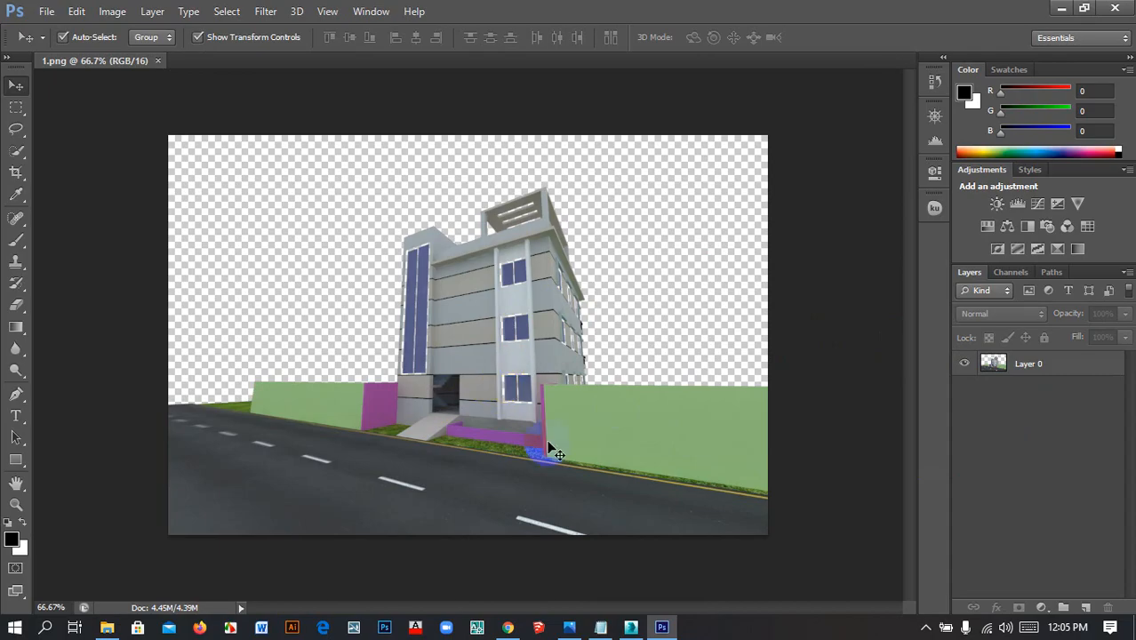
Make a rectangular marquee selection around the building, covering the full canvas height with side margins left out
click(18, 108)
drag(246, 135, 686, 558)
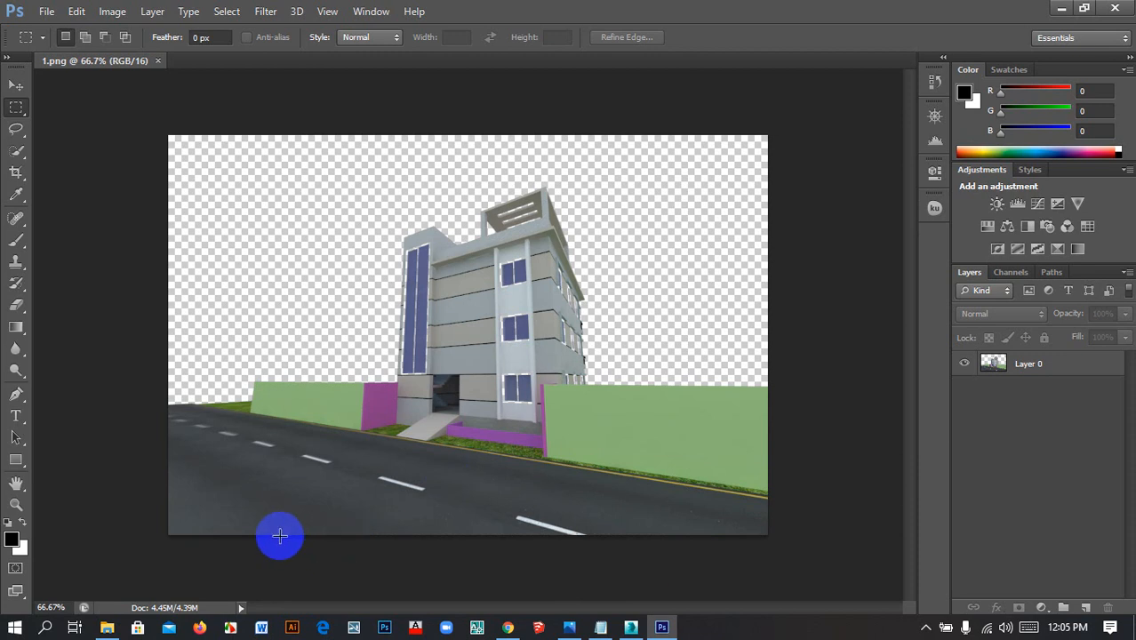
drag(319, 127, 675, 543)
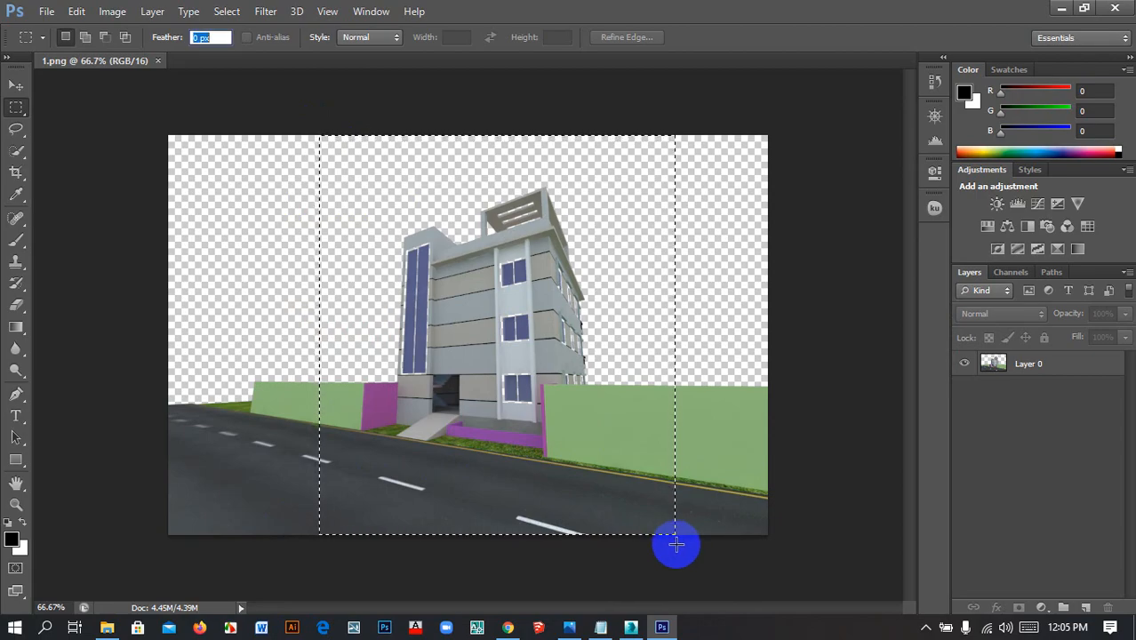
Try moving the selected building section up and to the left on the canvas, and undo the move
click(16, 85)
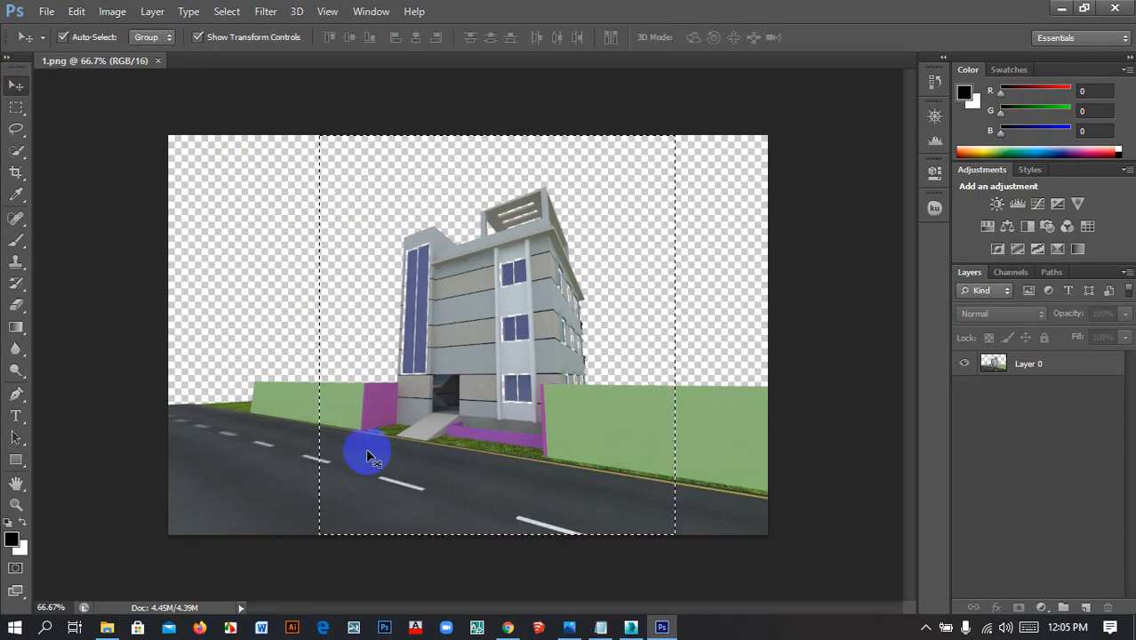
drag(384, 447, 305, 459)
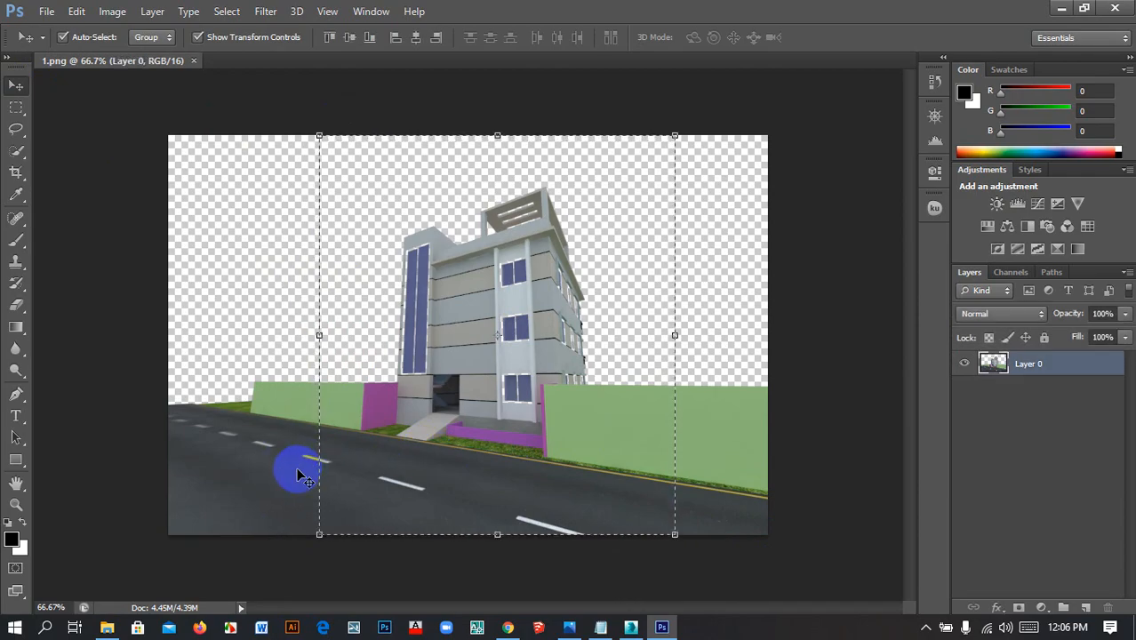
click(16, 108)
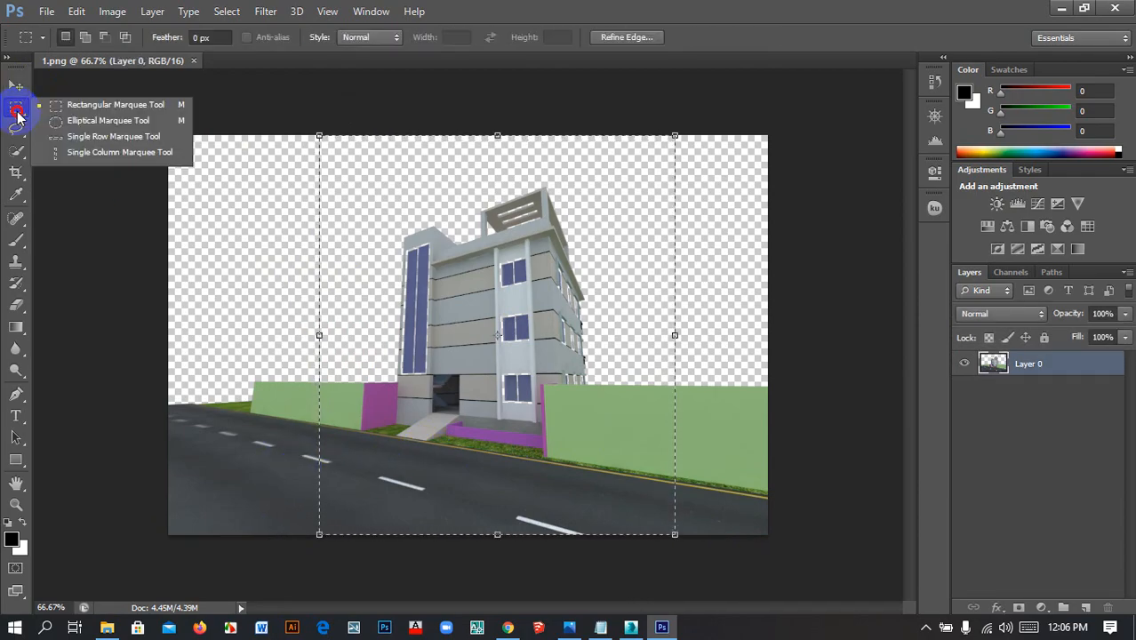
click(16, 85)
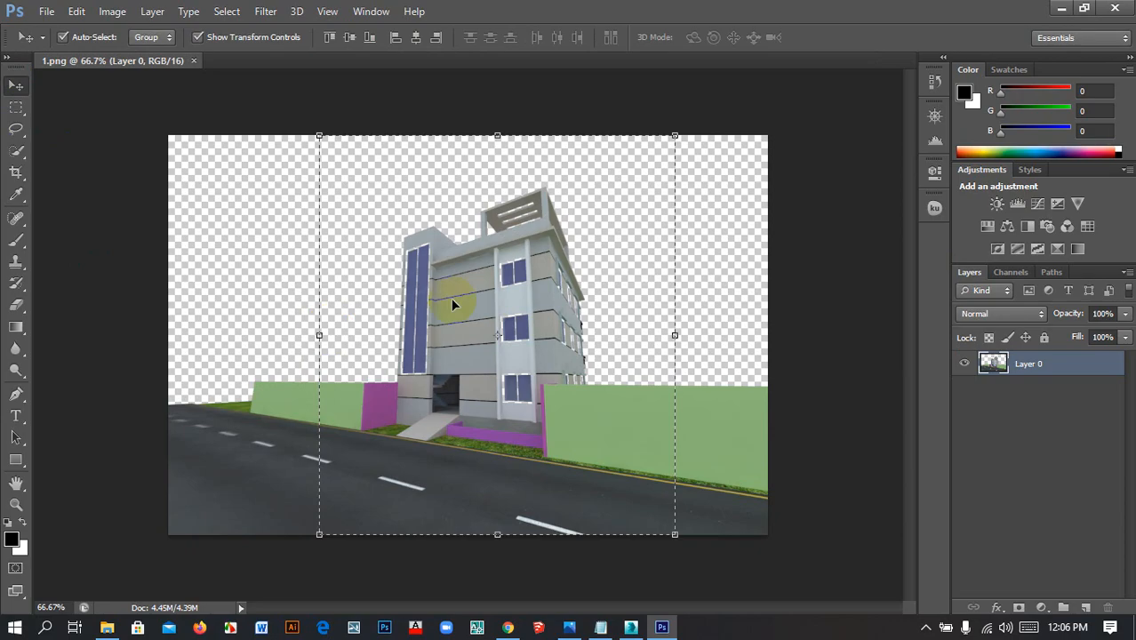
drag(503, 363, 447, 346)
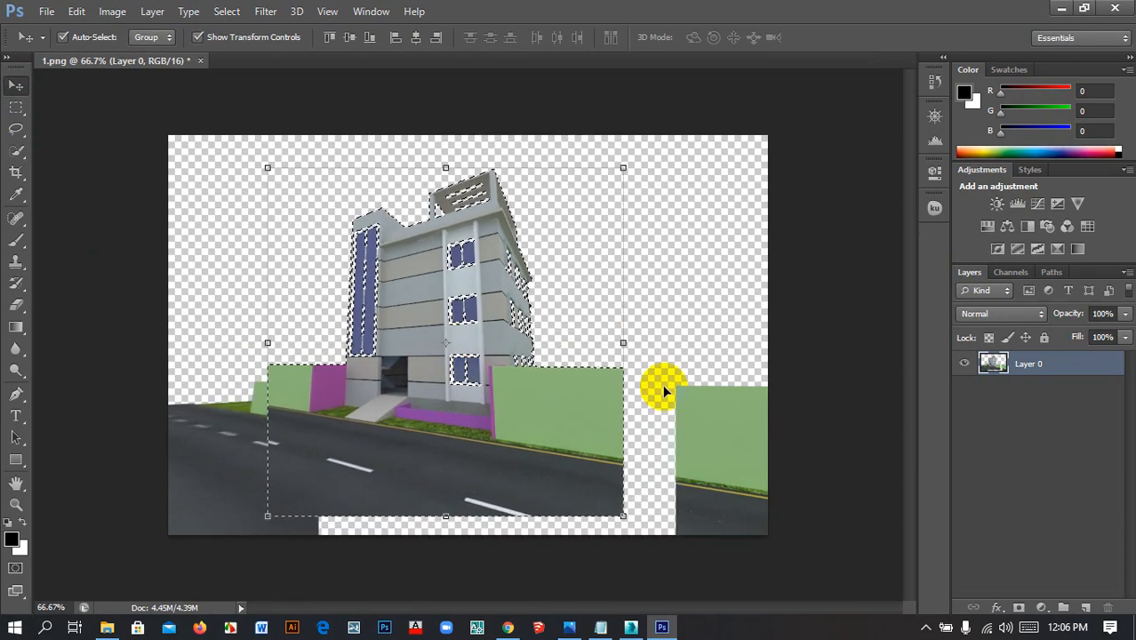
key(ctrl+z)
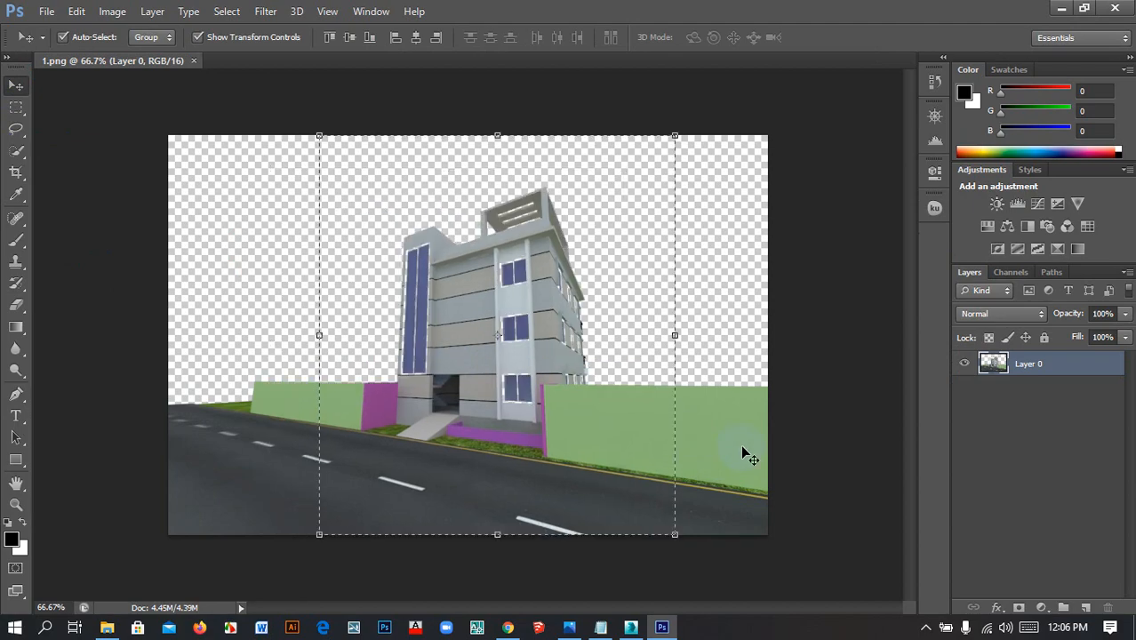
Shift the selected building section very slightly on the canvas with the Move tool
click(816, 382)
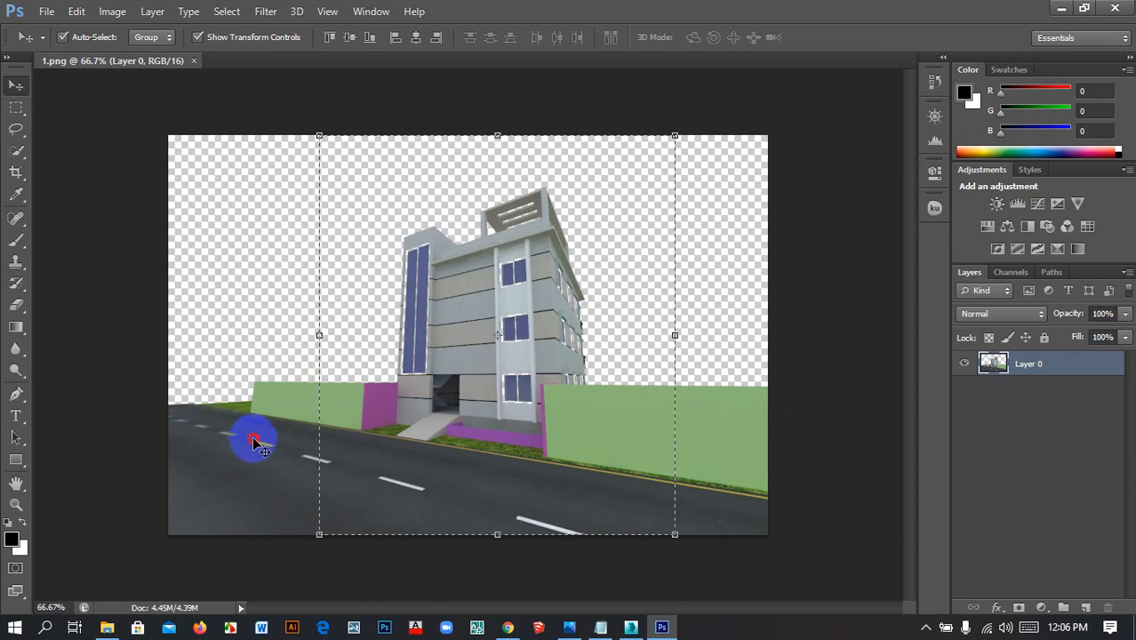
mouse_move(254, 437)
mouse_down()
mouse_move(218, 452)
mouse_move(243, 424)
mouse_move(256, 436)
mouse_up()
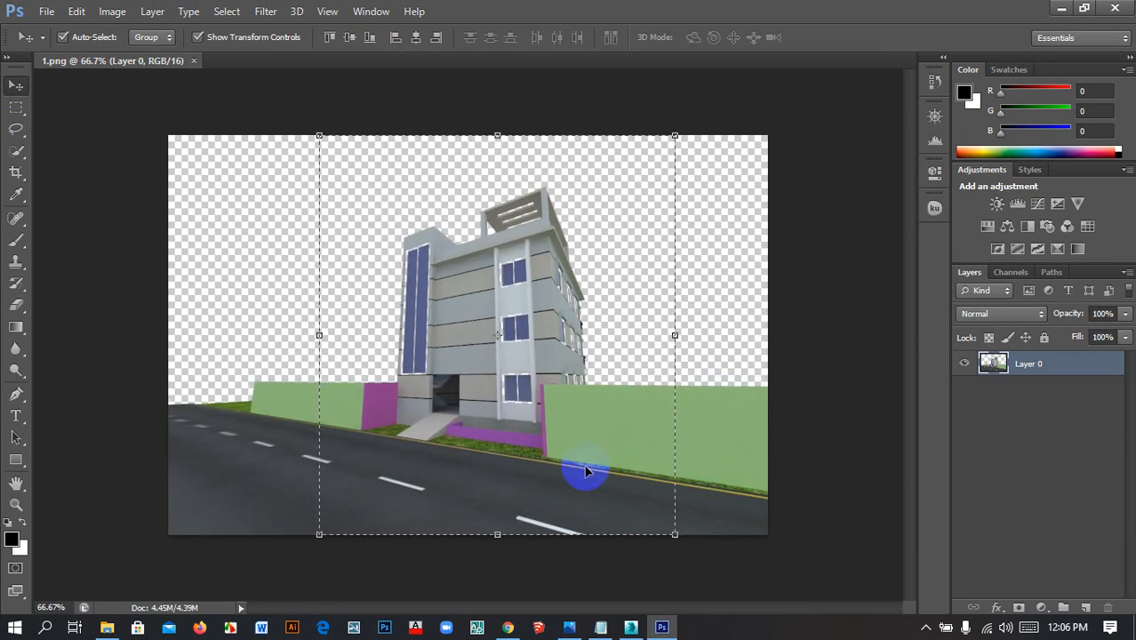
mouse_move(569, 477)
mouse_down()
mouse_move(549, 478)
mouse_move(587, 478)
mouse_up()
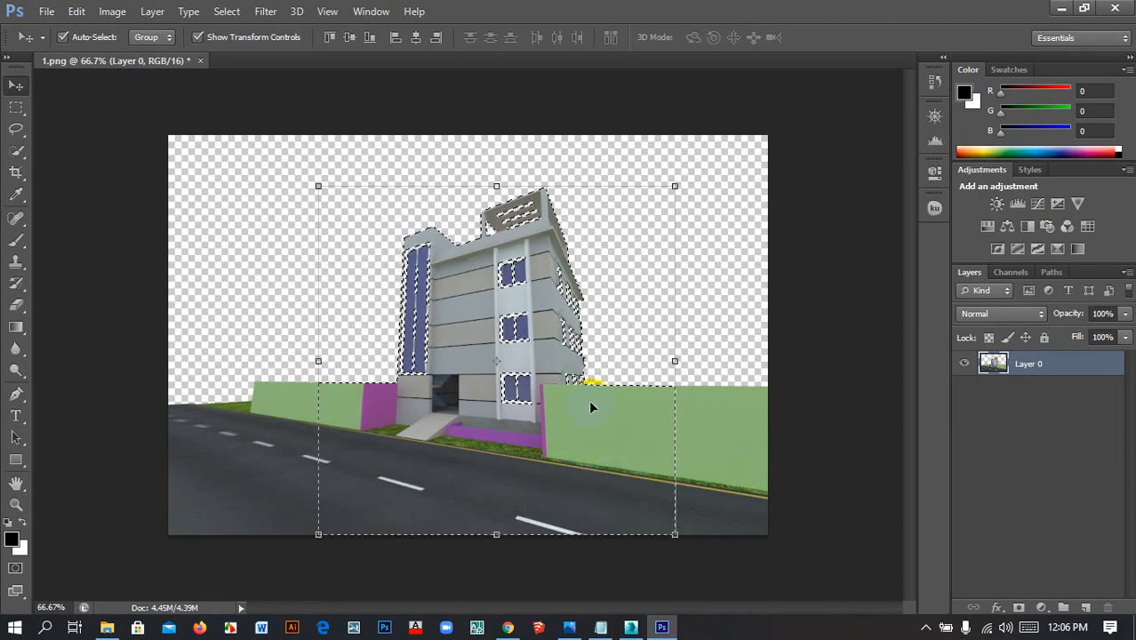
Deselect the layer, try to nudge the building selection to the right, and dismiss the error dialog
click(870, 407)
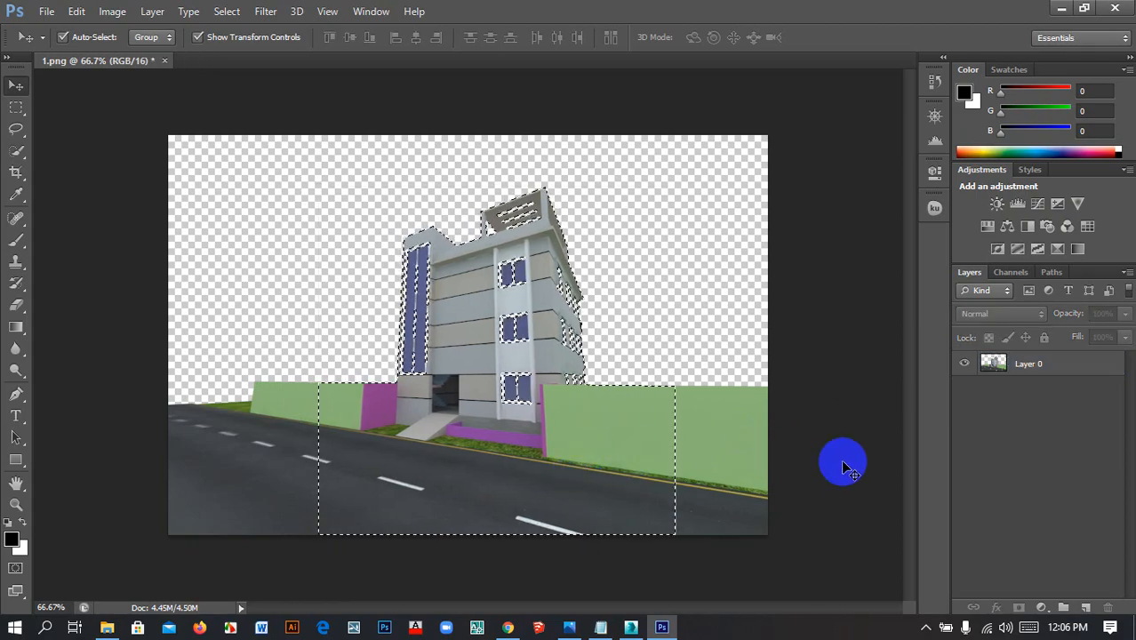
key(Right)
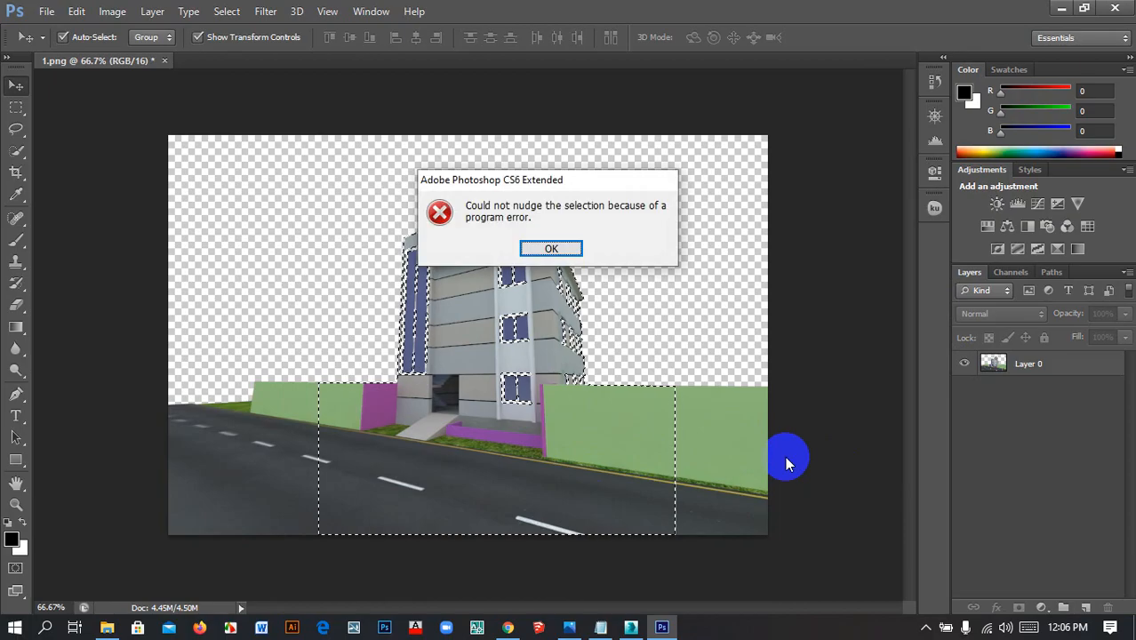
click(559, 248)
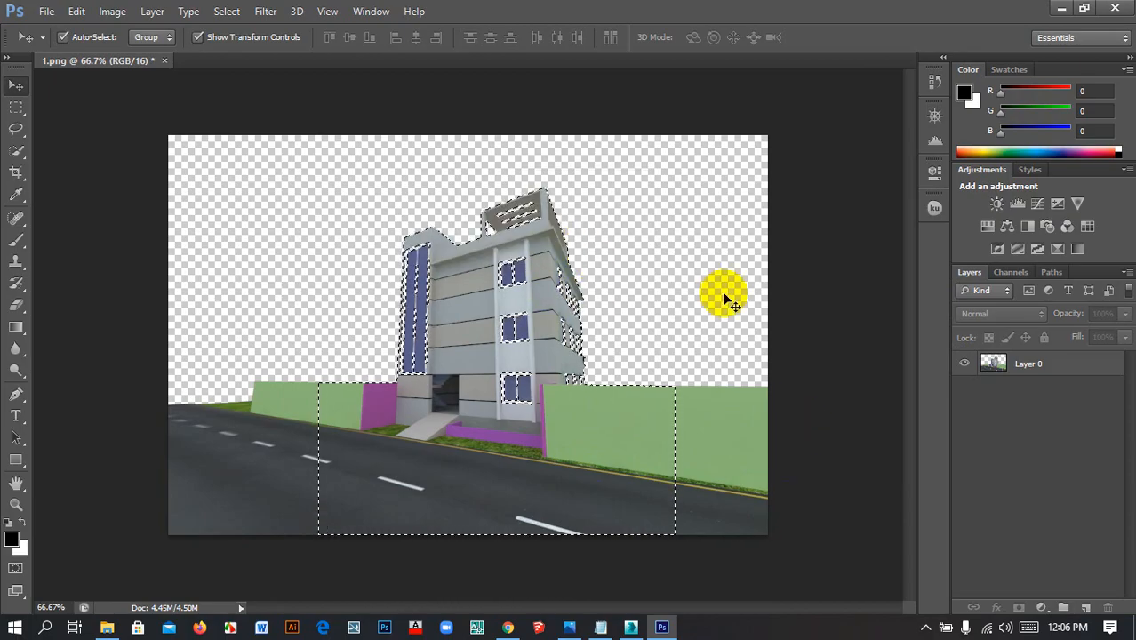
Dismiss the Move tool error, select Layer 0 and nudge the selected building section slightly to the right
click(787, 421)
click(558, 247)
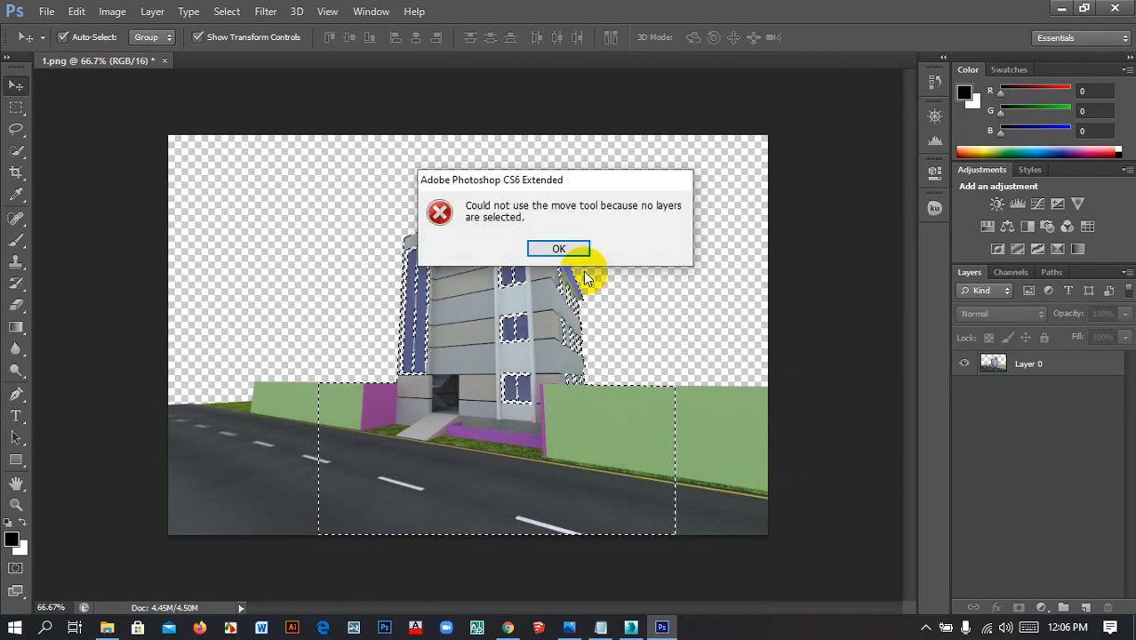
click(561, 249)
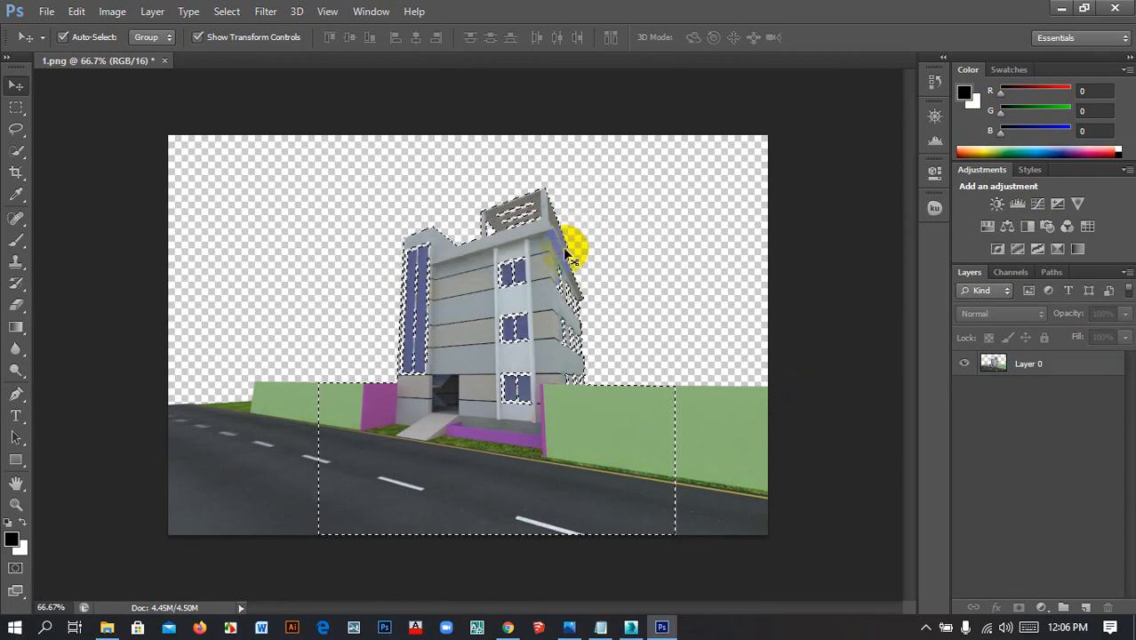
click(1075, 379)
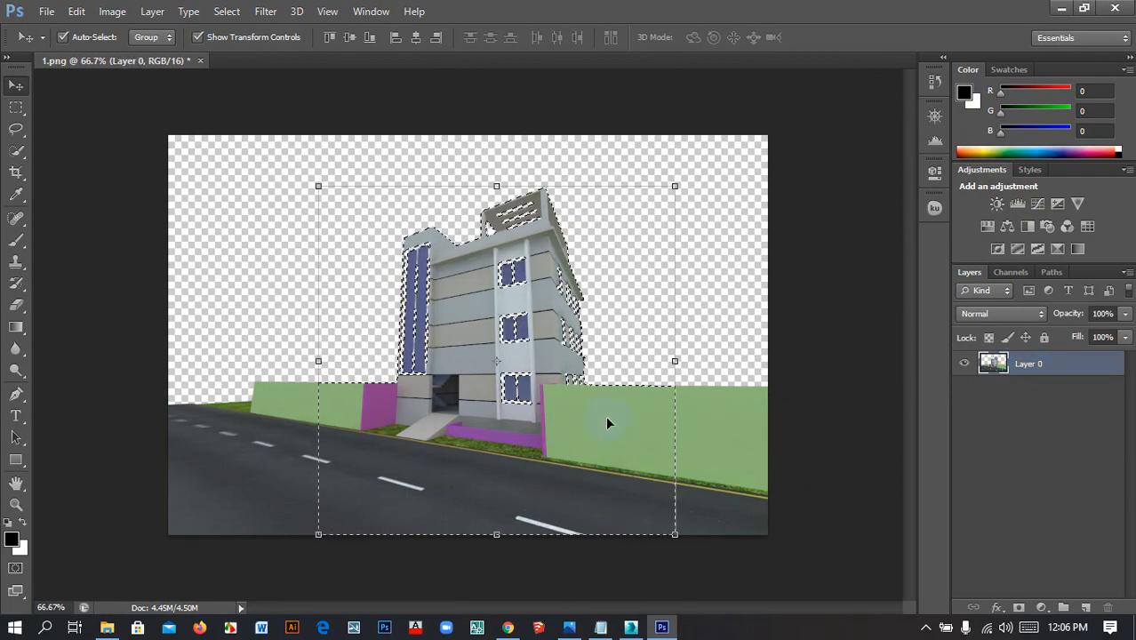
key(Right)
key(Right)
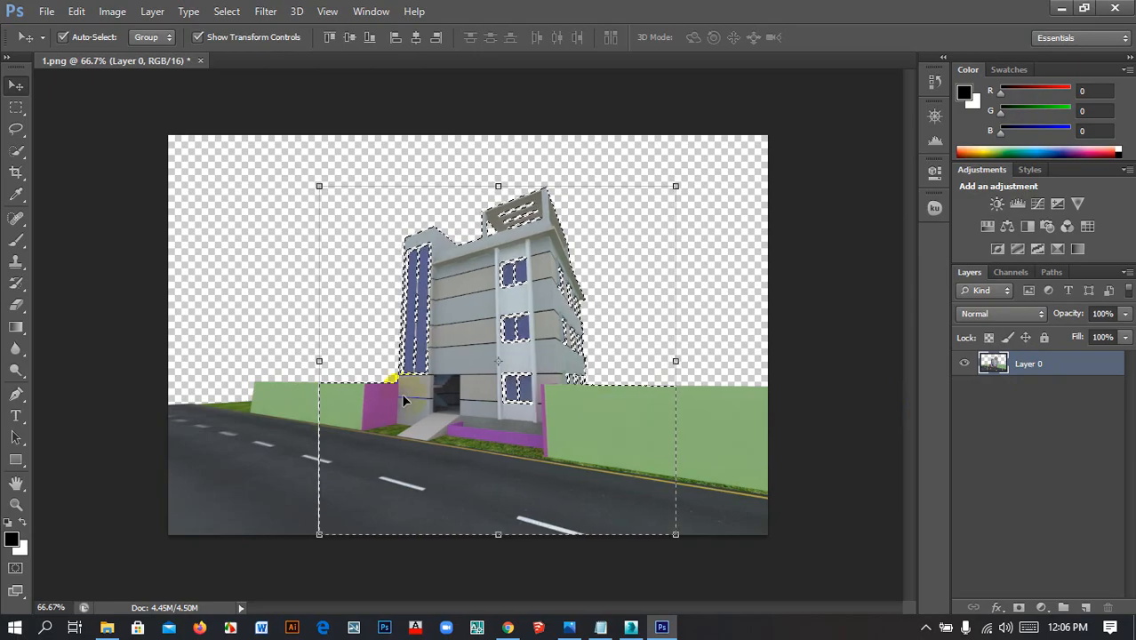
Deselect the layer and step back through the history to undo the building section's nudges and the marquee selection
click(786, 328)
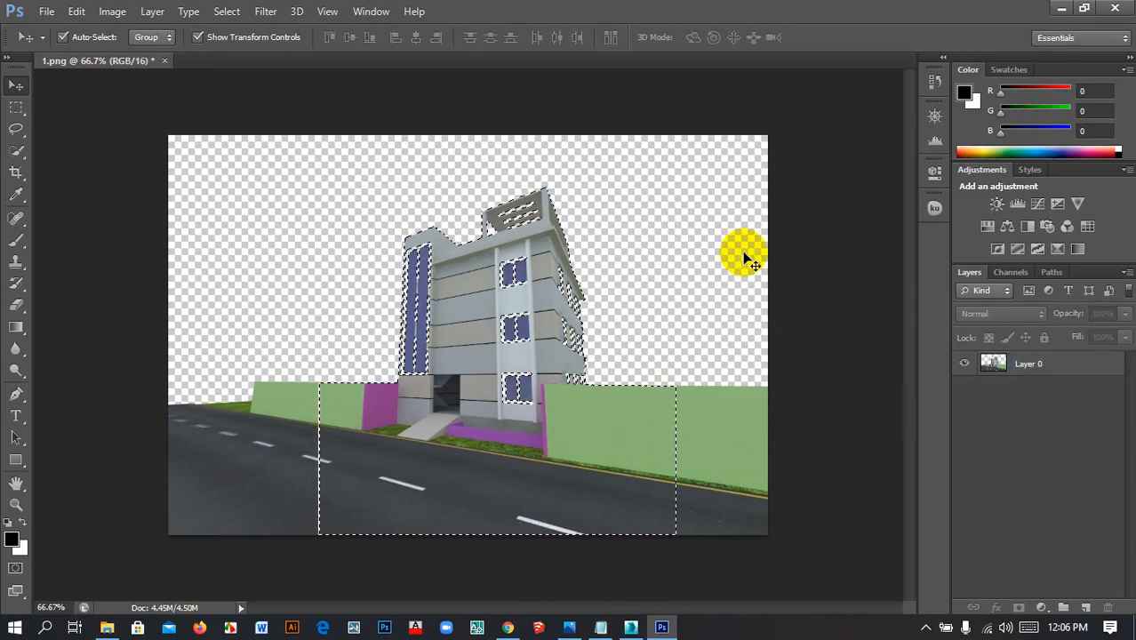
key(ctrl+alt+z)
key(ctrl+alt+z)
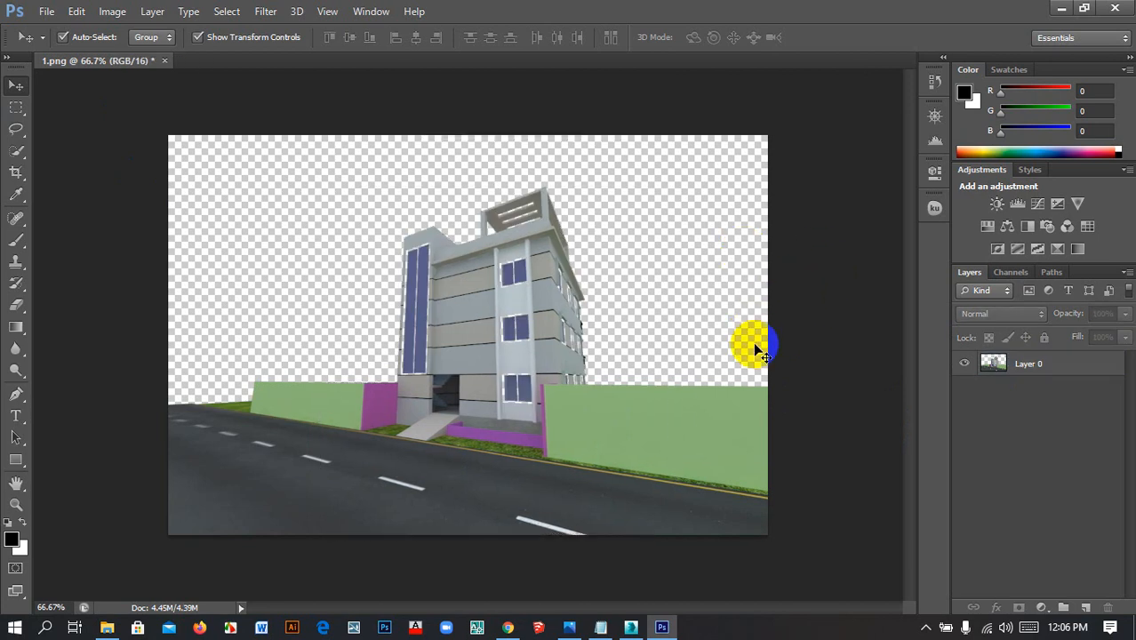
Compare the building render in the V-Ray frame buffer with the transparent PNG in Photoshop
click(630, 627)
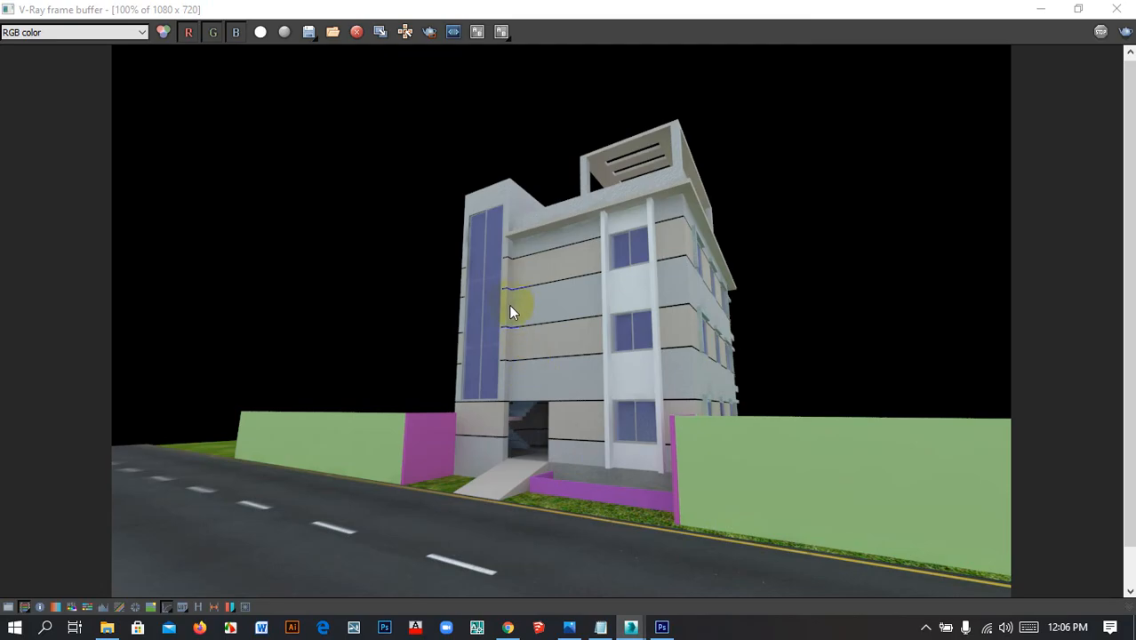
click(633, 627)
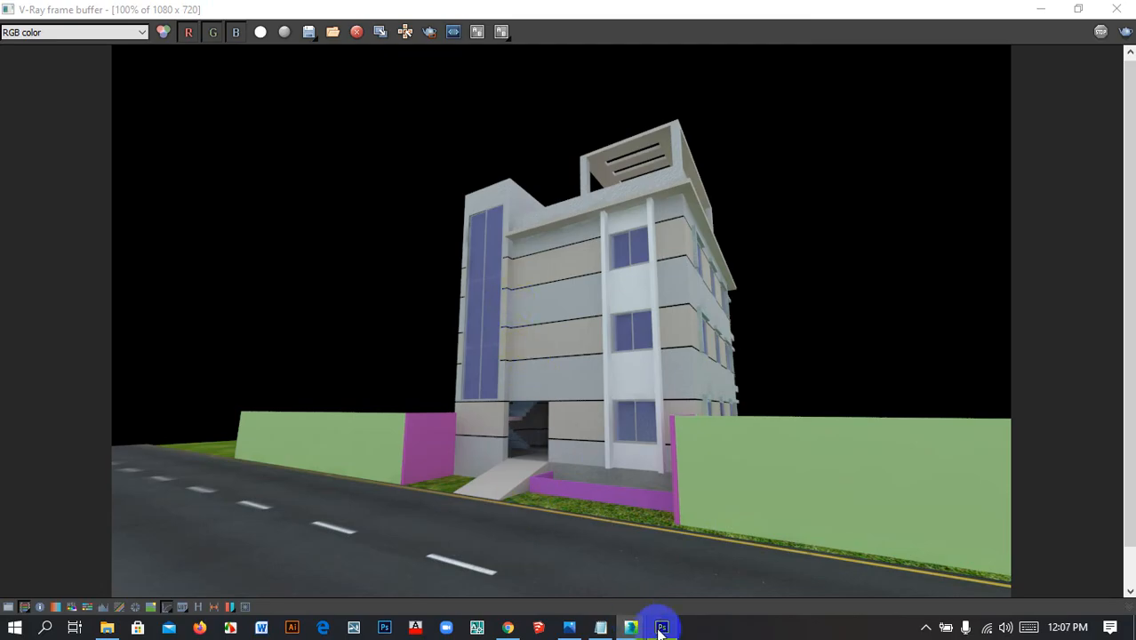
click(662, 627)
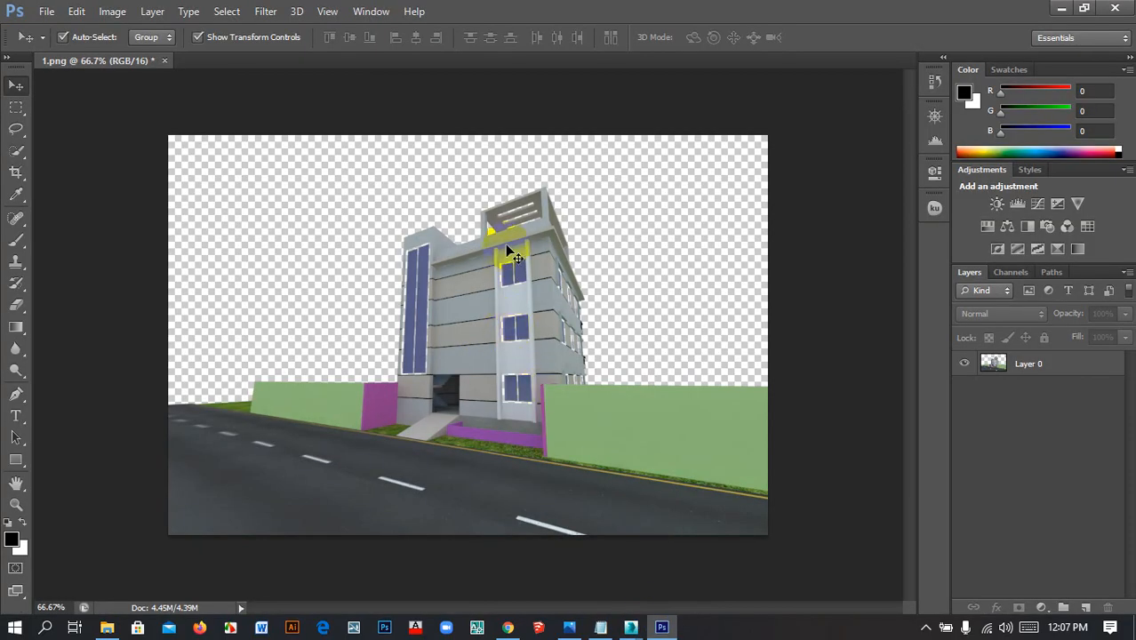
click(662, 625)
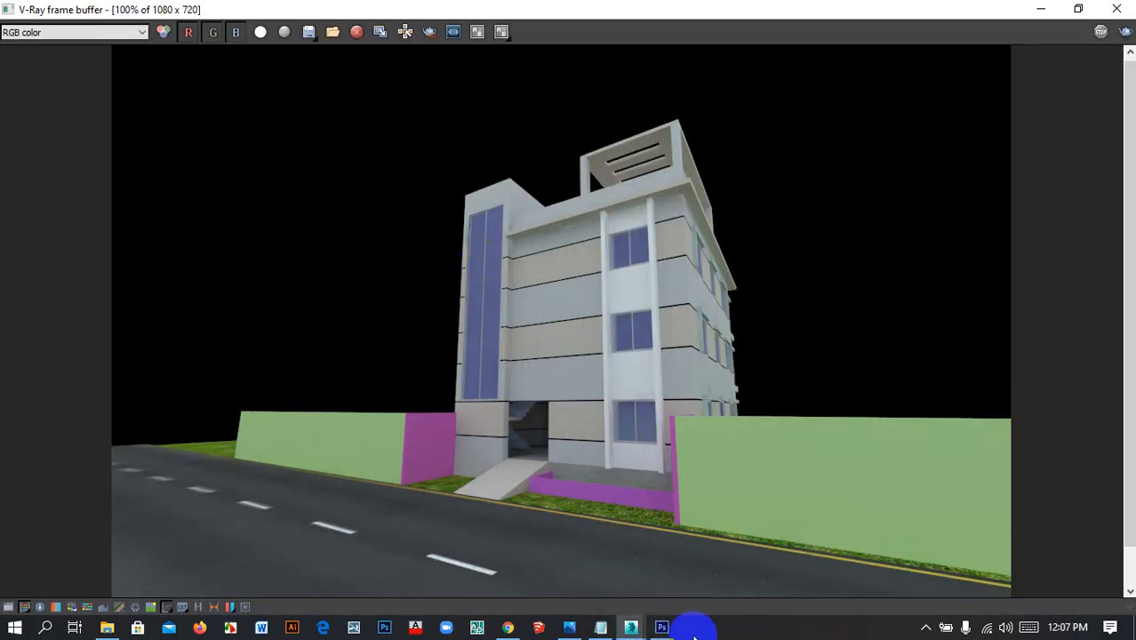
click(663, 627)
click(654, 495)
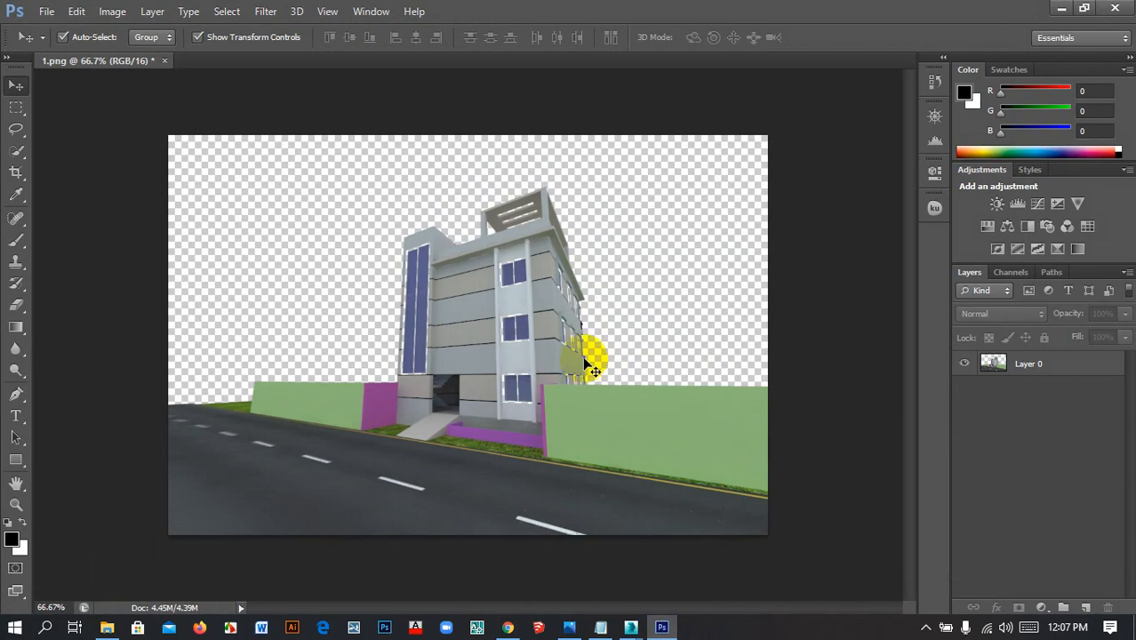
Start opening an image and browse to the PNG FILE folder inside Texture & Project > Texture on the Personal (E:) drive
click(59, 18)
click(54, 38)
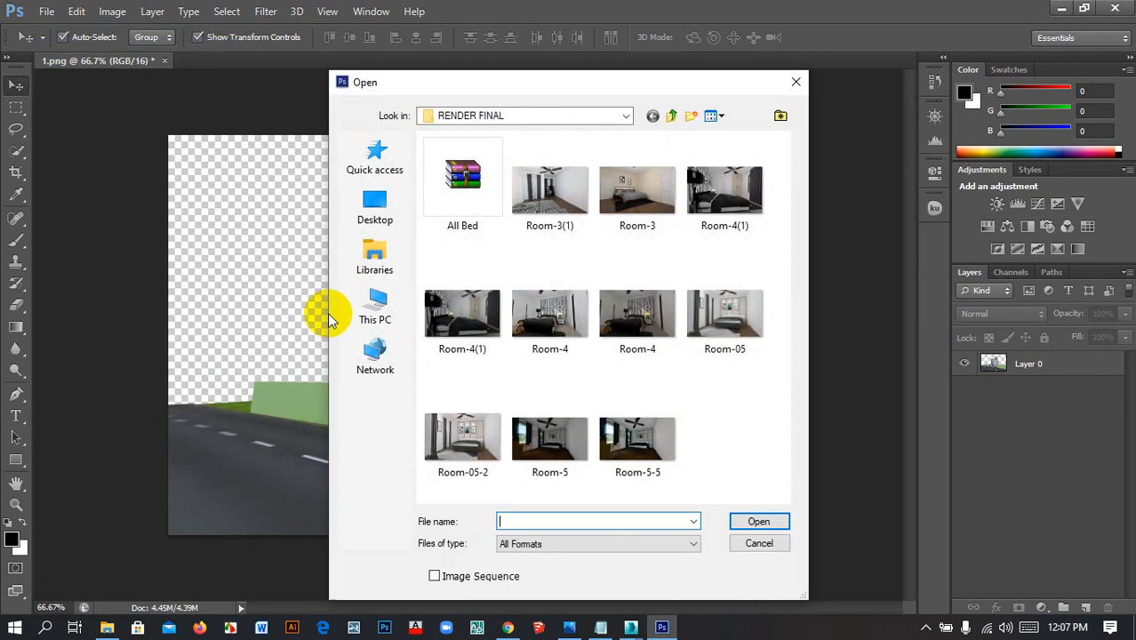
click(381, 310)
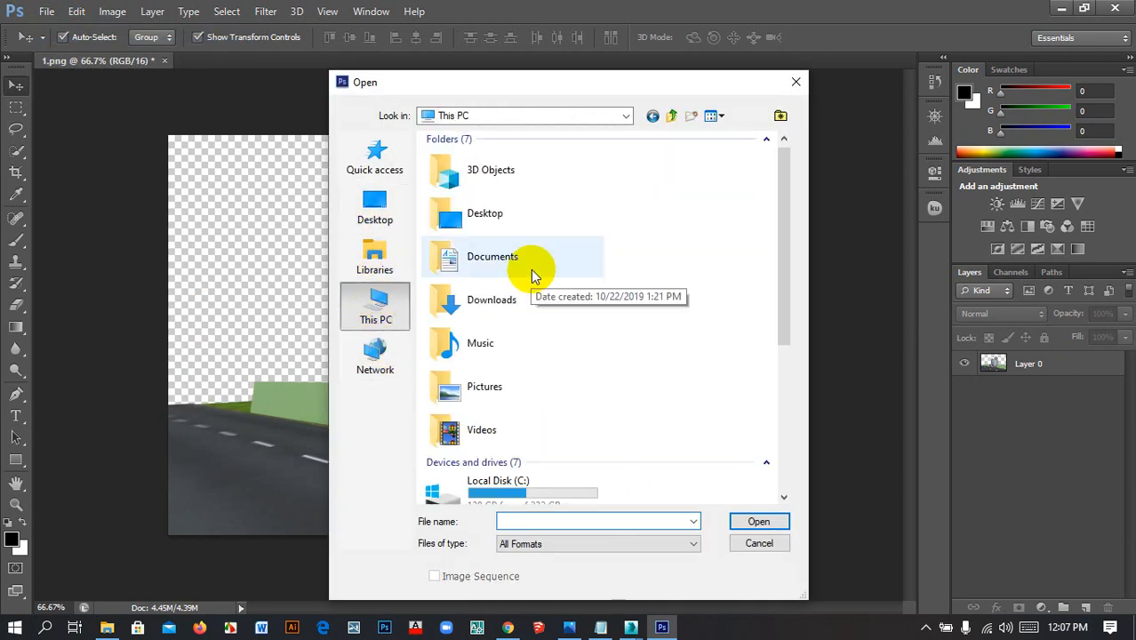
scroll(533, 283, down, 3)
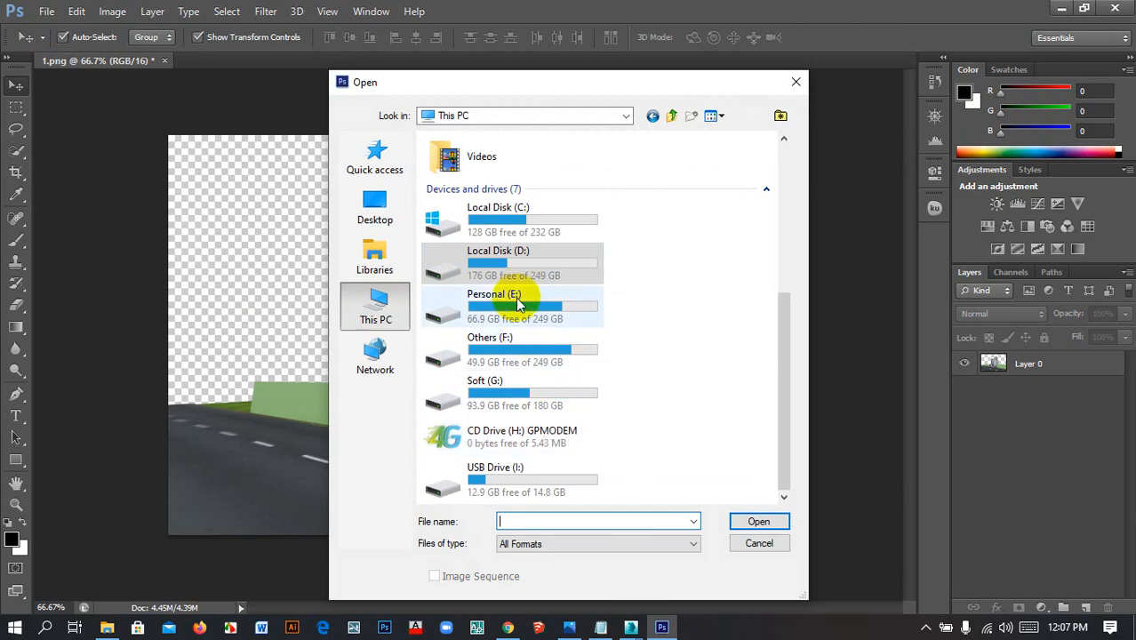
double_click(513, 302)
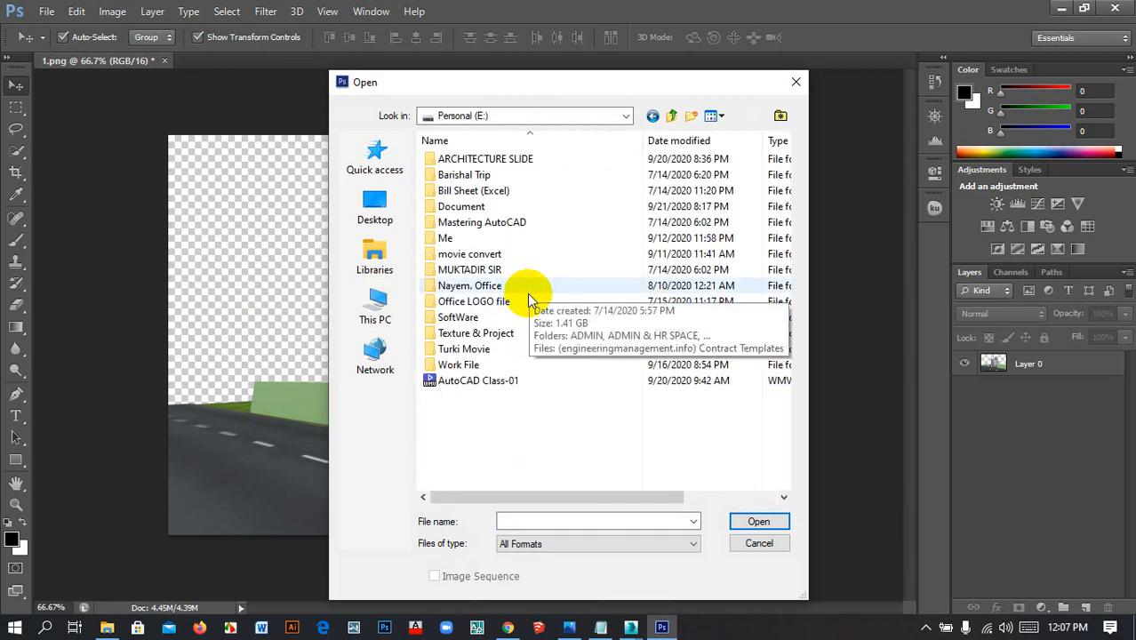
double_click(498, 336)
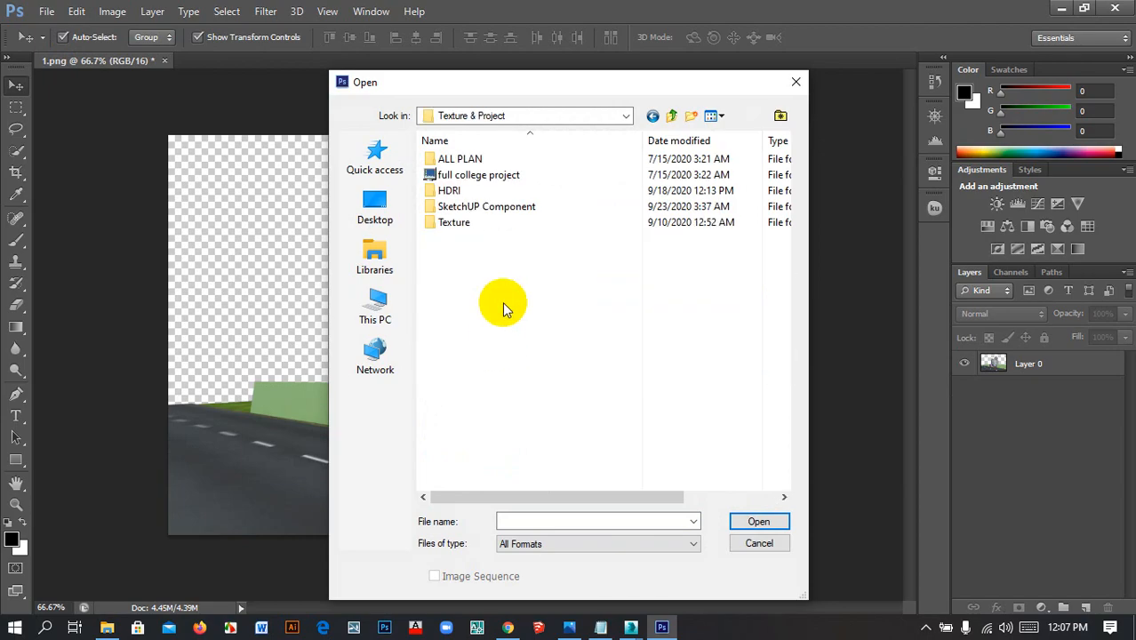
double_click(477, 223)
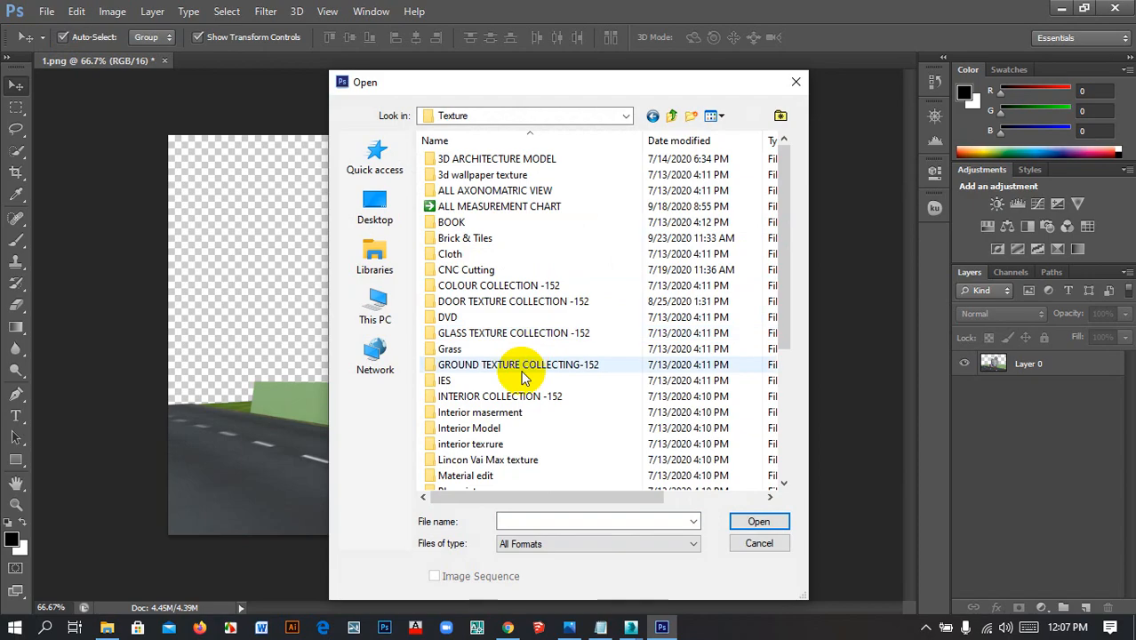
scroll(484, 387, down, 2)
double_click(458, 412)
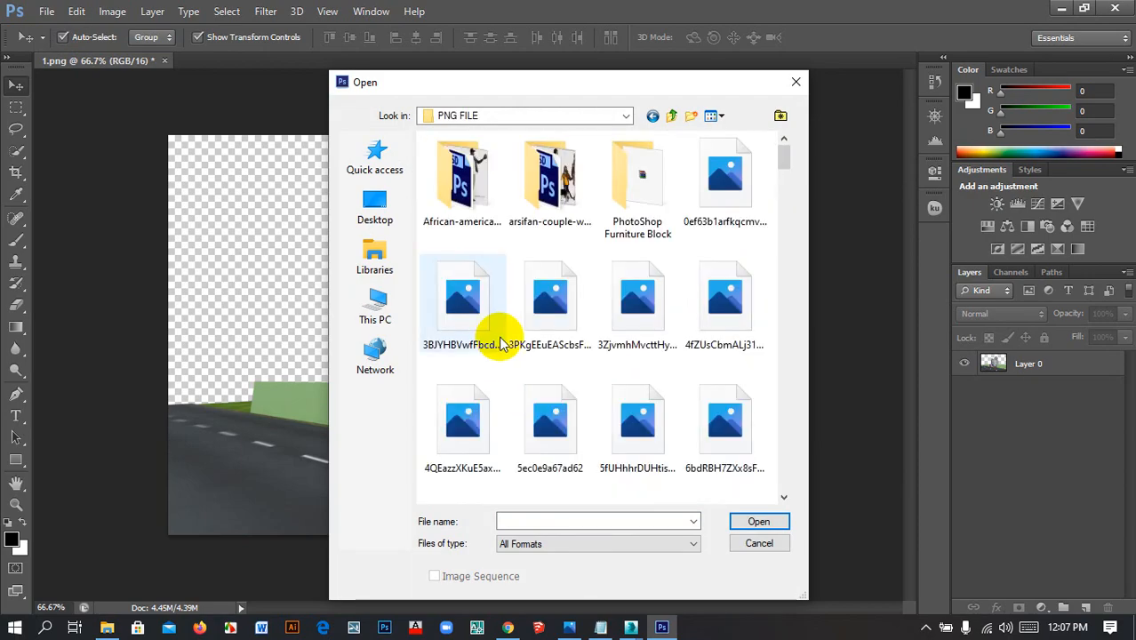
Open the cloudy sky image 6778782.png and convert its locked background into a regular layer
scroll(500, 333, down, 1)
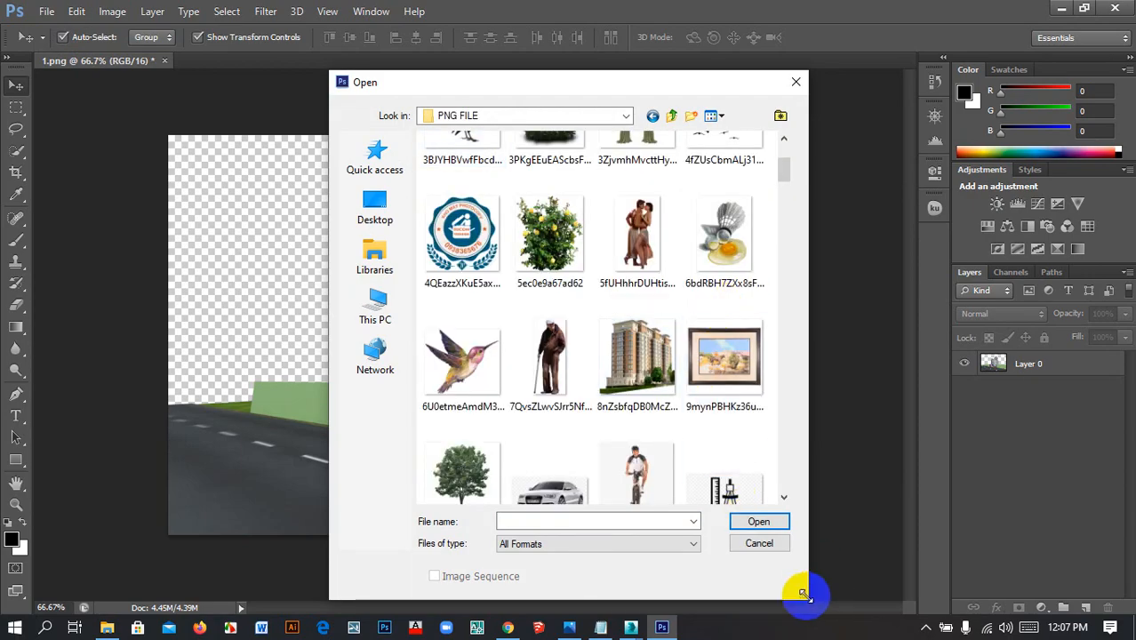
drag(804, 595, 1026, 610)
double_click(812, 378)
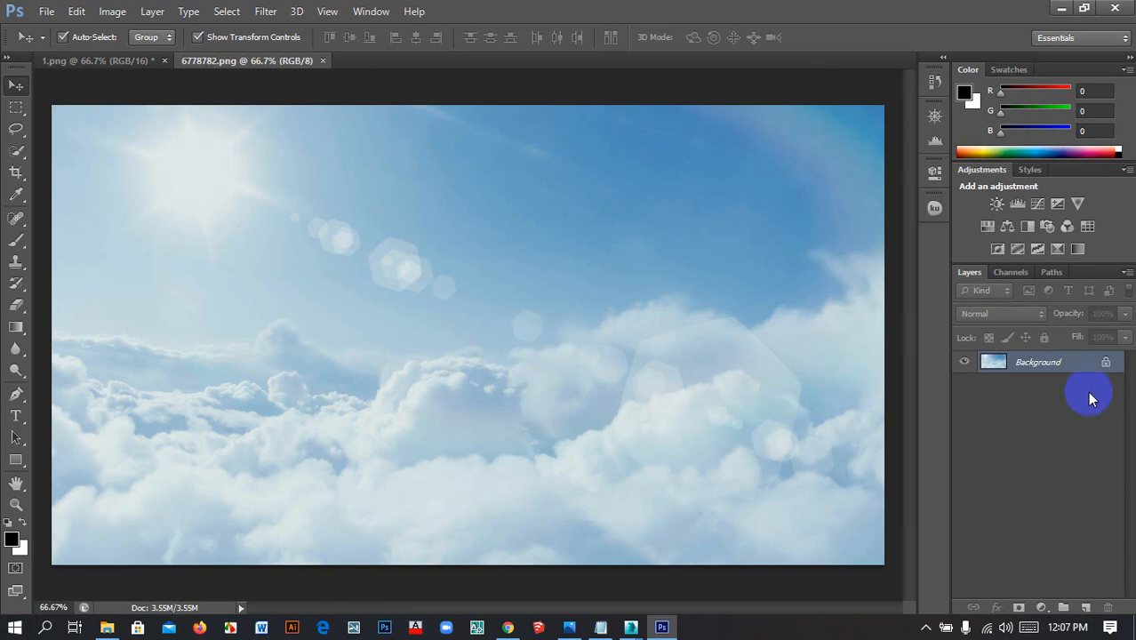
double_click(1076, 363)
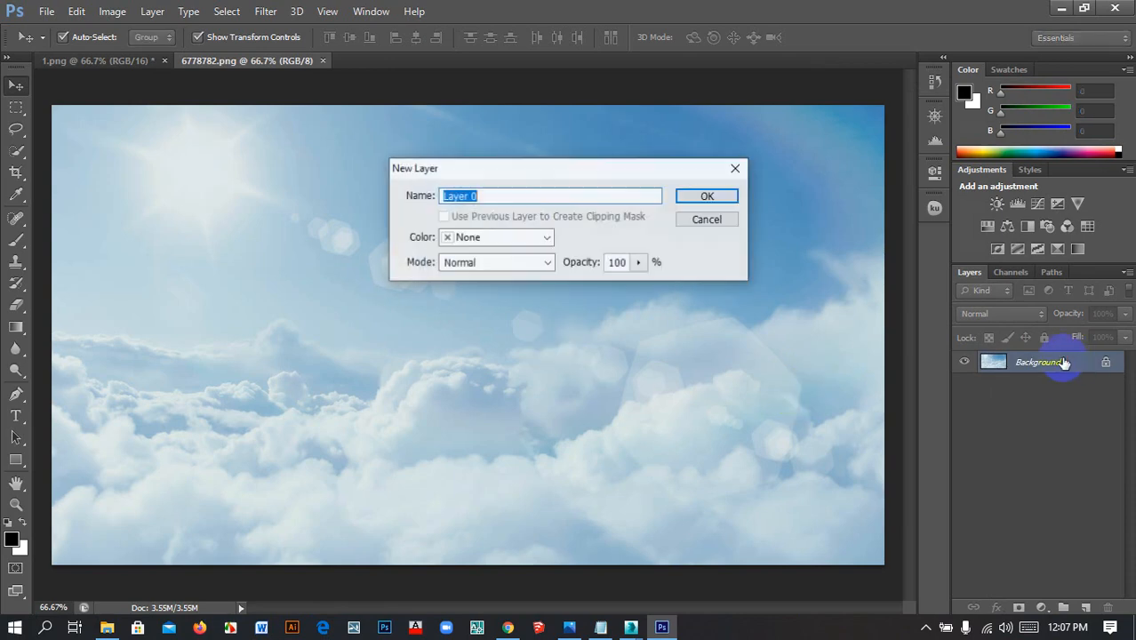
click(713, 198)
Bring the sky layer into 1.png, accept the bit-depth conversion, and place it beneath the building layer
drag(461, 259, 469, 341)
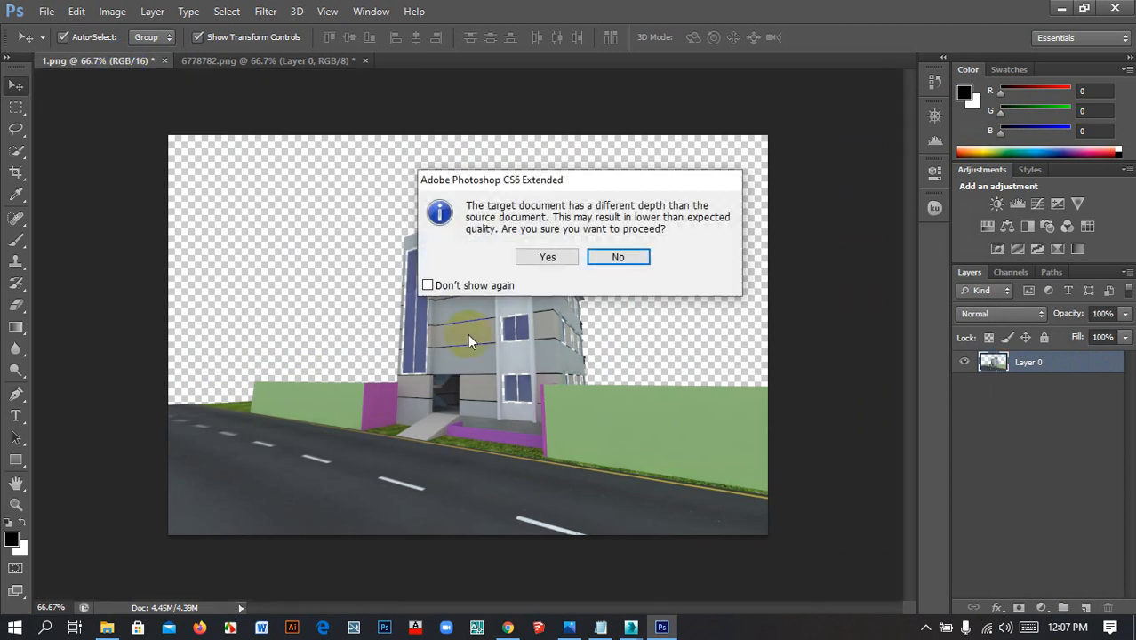
click(556, 255)
drag(526, 311, 518, 302)
drag(1043, 372, 1027, 402)
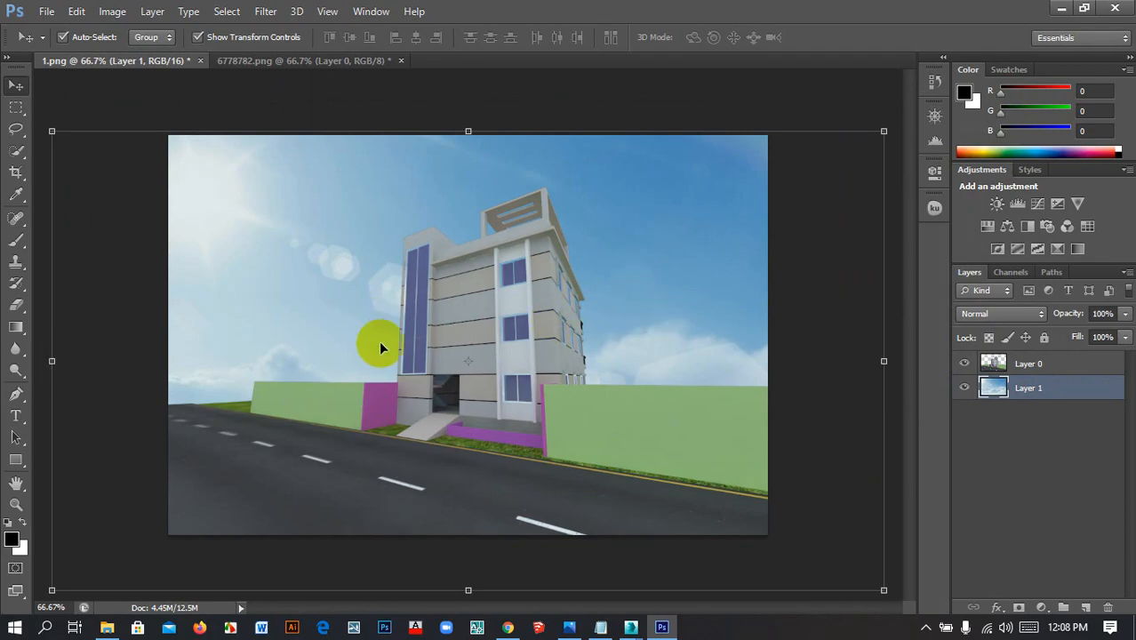
Stretch the sky layer to about 118% width and 123% height and apply the transformation
alt+scroll(461, 314, down, 2)
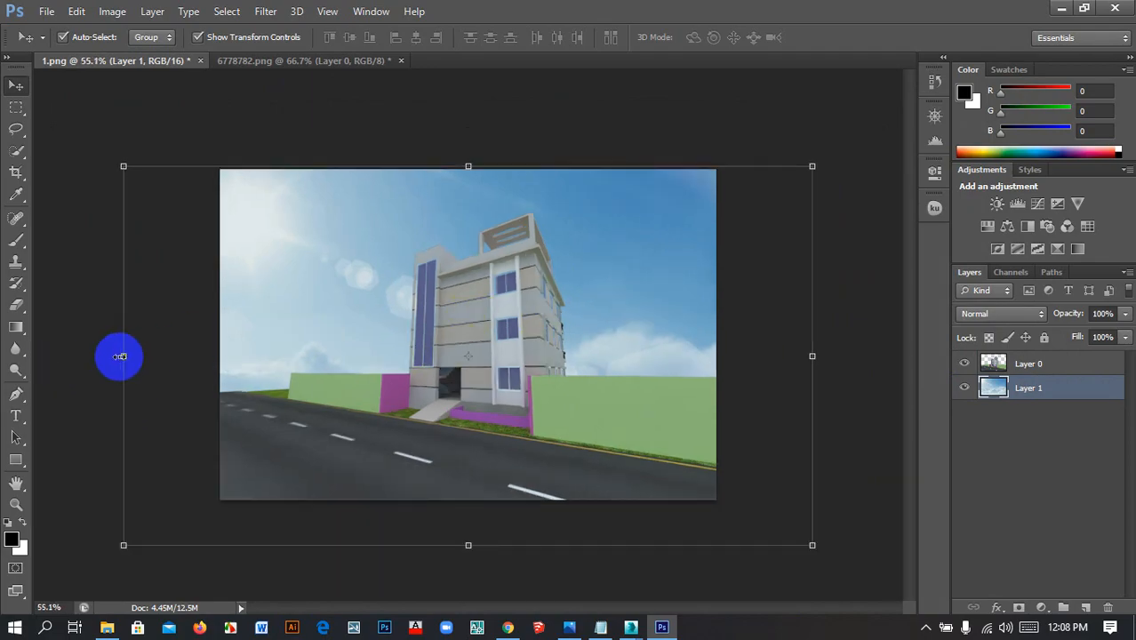
drag(123, 356, 19, 354)
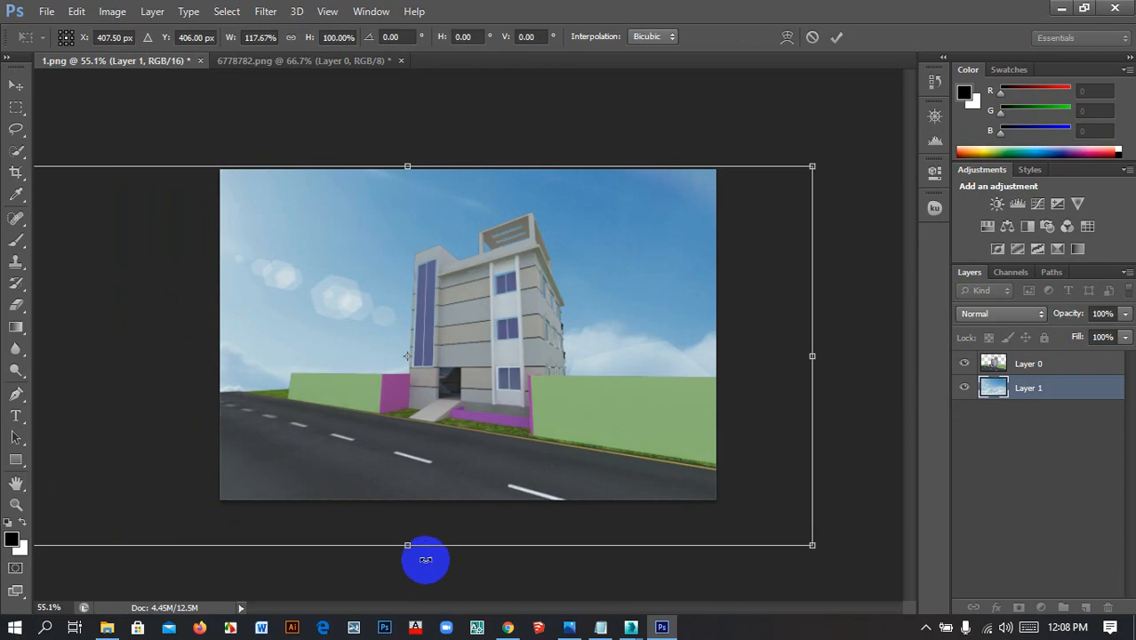
drag(408, 545, 408, 632)
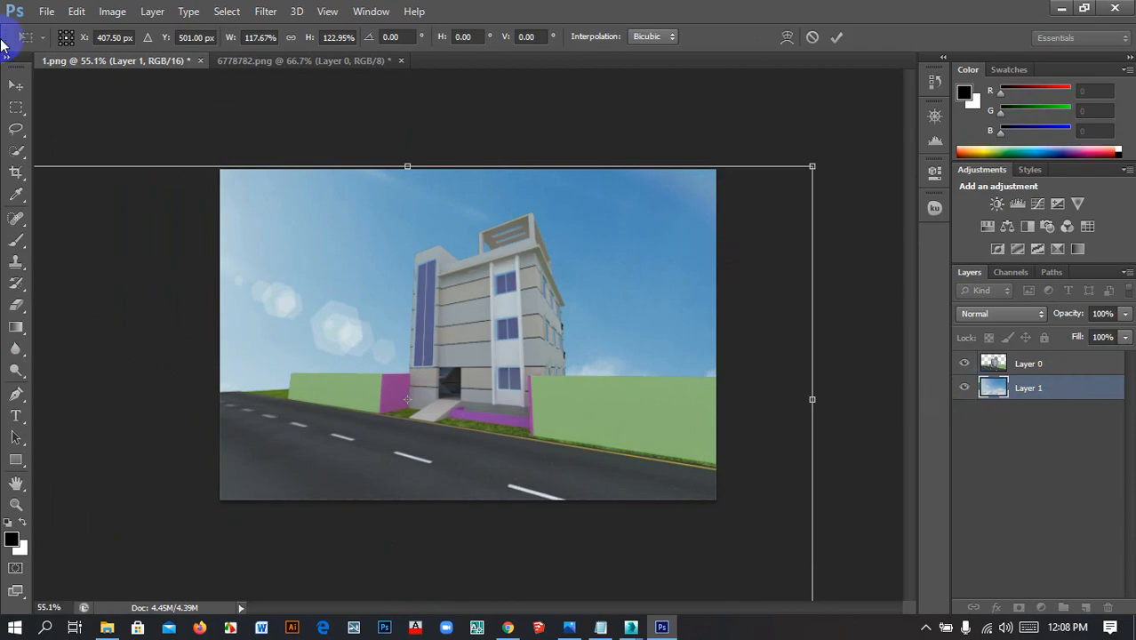
click(16, 82)
click(534, 253)
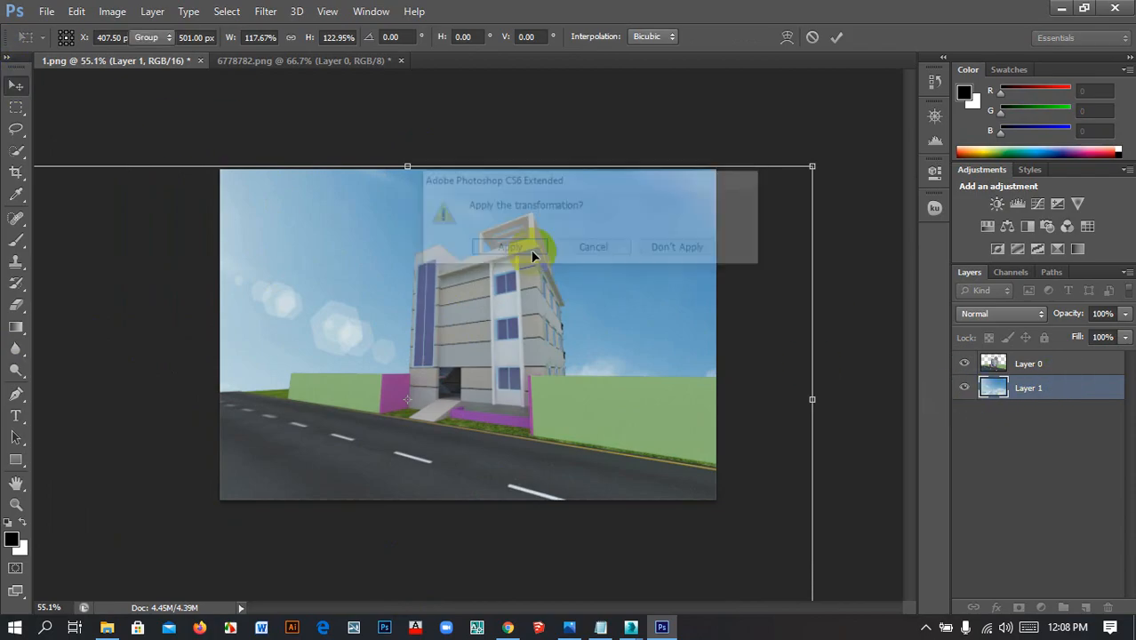
Delete the sky layer from 1.png and close 6778782.png without saving it
key(Delete)
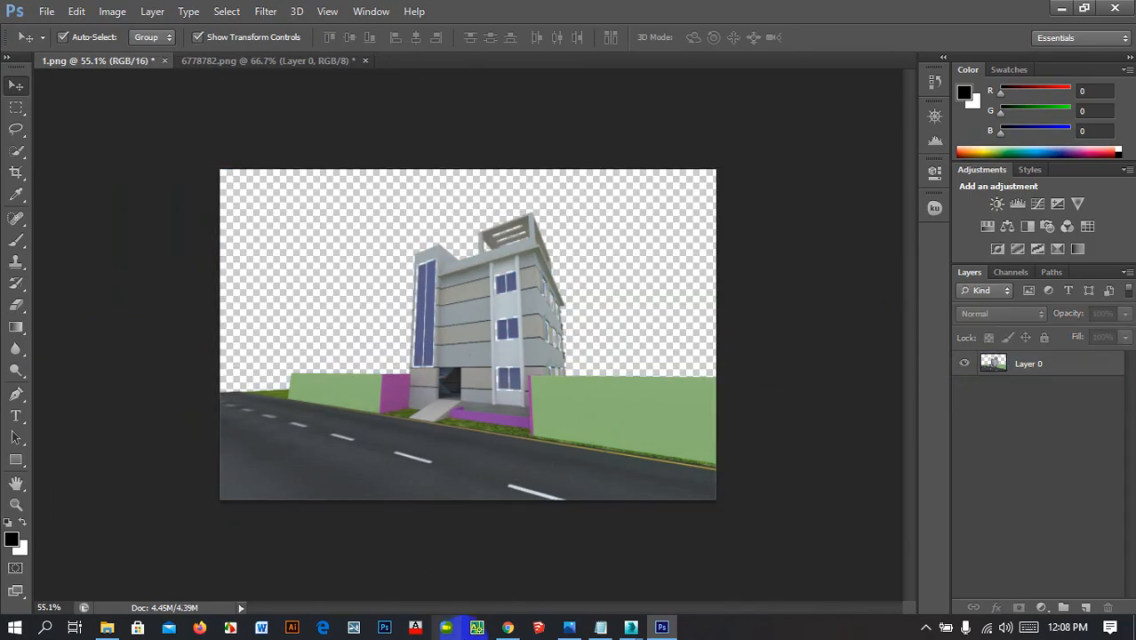
click(366, 62)
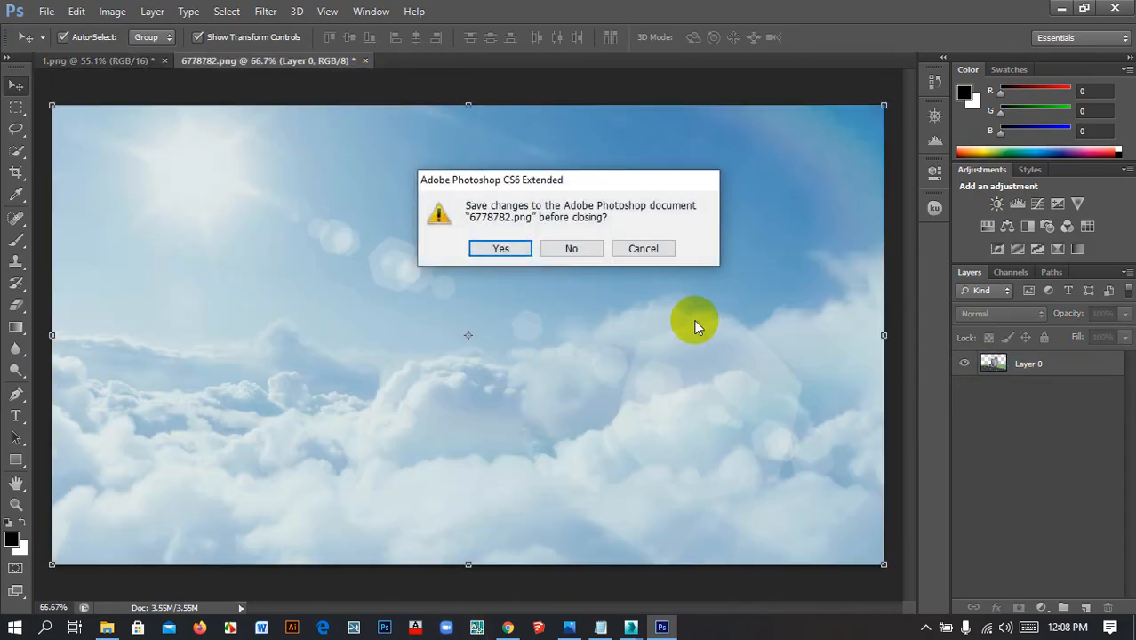
click(569, 251)
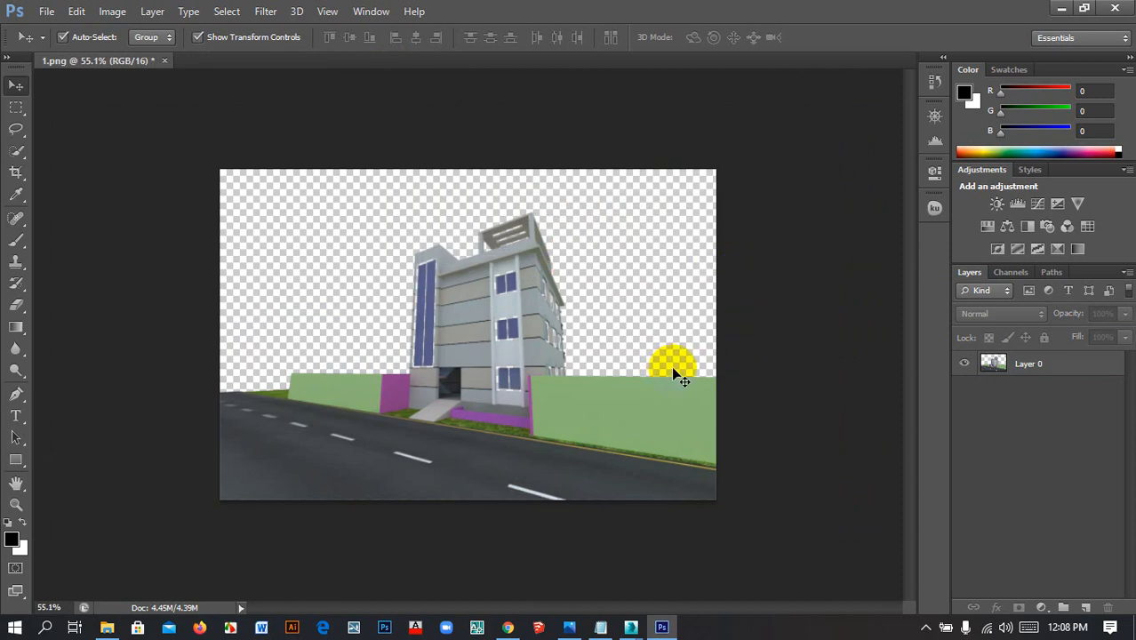
Open the pale sky image nlc-background-sky.png from the PNG FILE folder
click(39, 10)
click(76, 43)
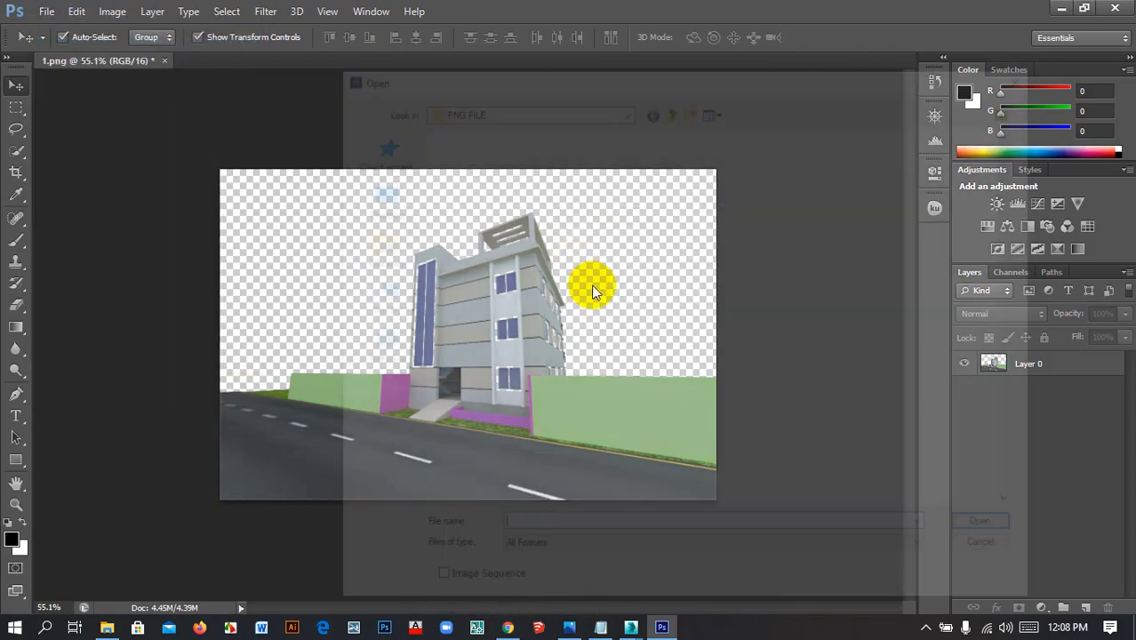
scroll(711, 347, down, 2)
scroll(738, 329, down, 2)
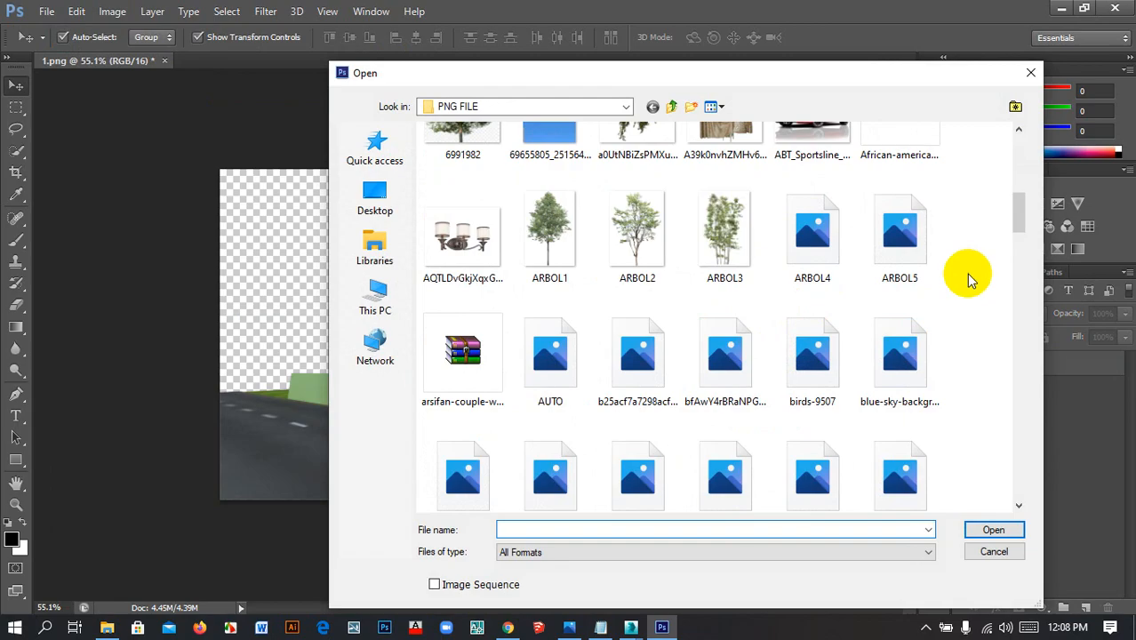
drag(1017, 213, 1031, 347)
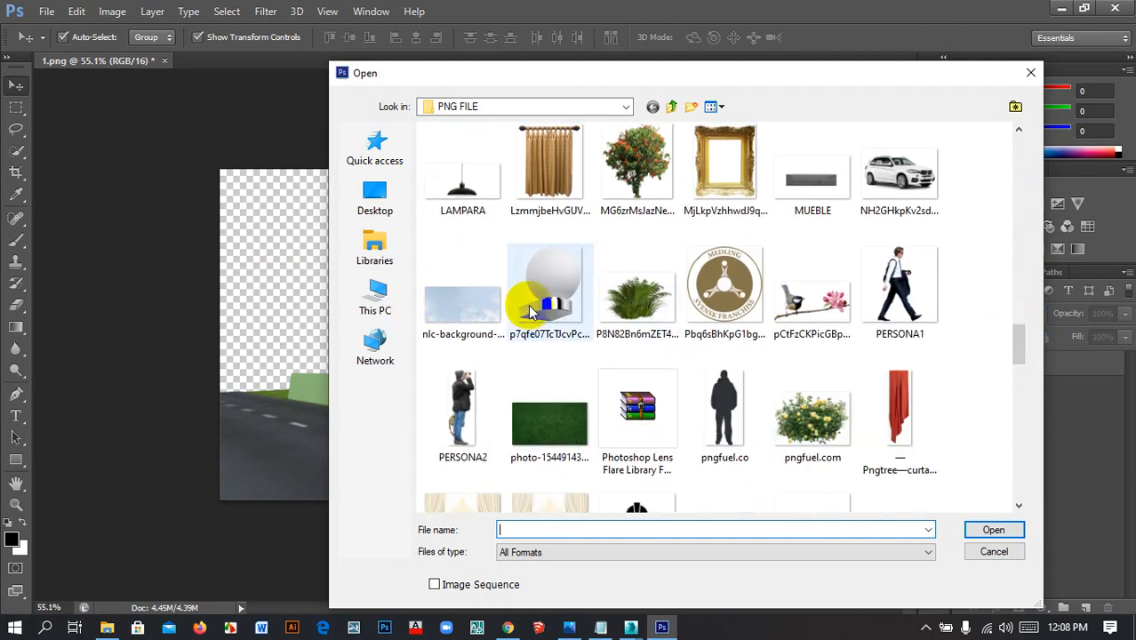
click(435, 313)
double_click(436, 312)
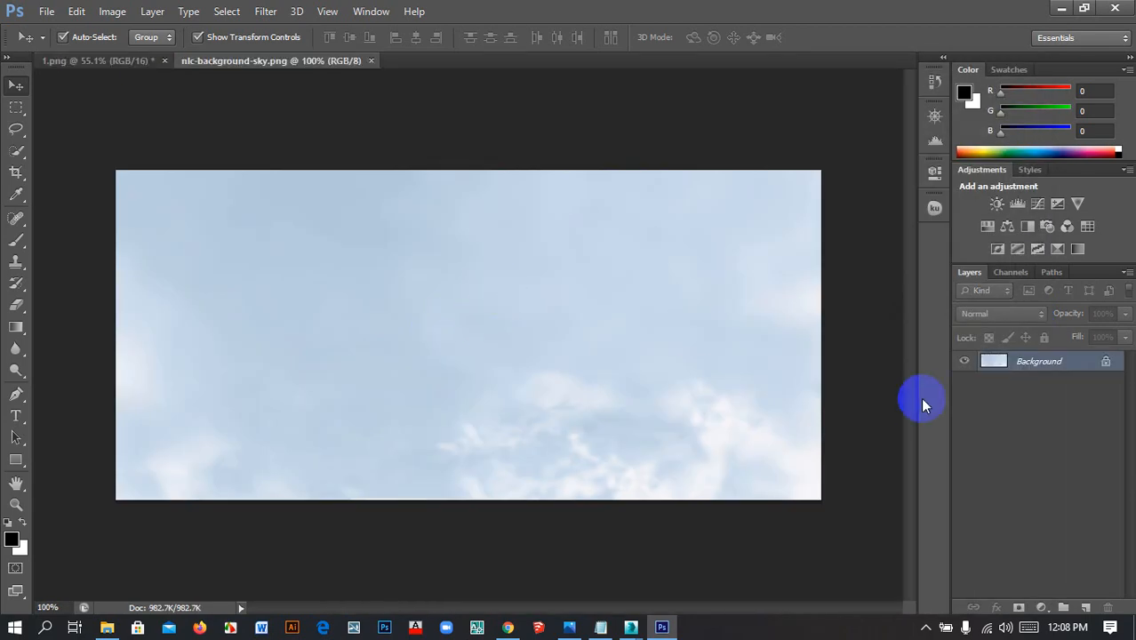
Convert the pale sky background to a regular layer and bring it into 1.png, accepting the bit-depth conversion
double_click(1016, 364)
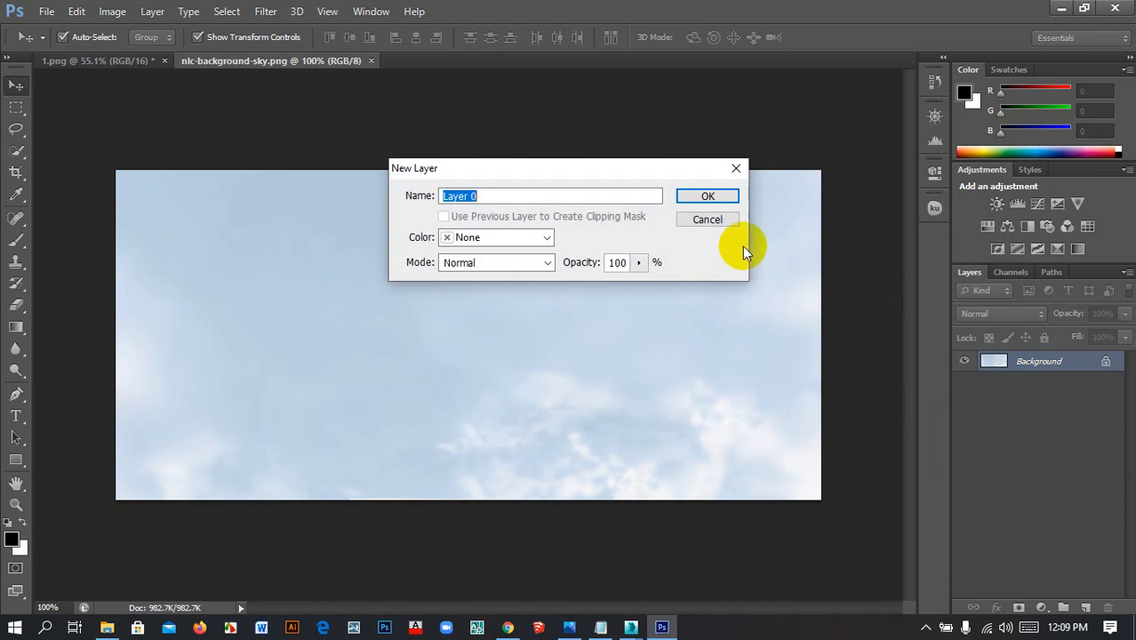
click(694, 197)
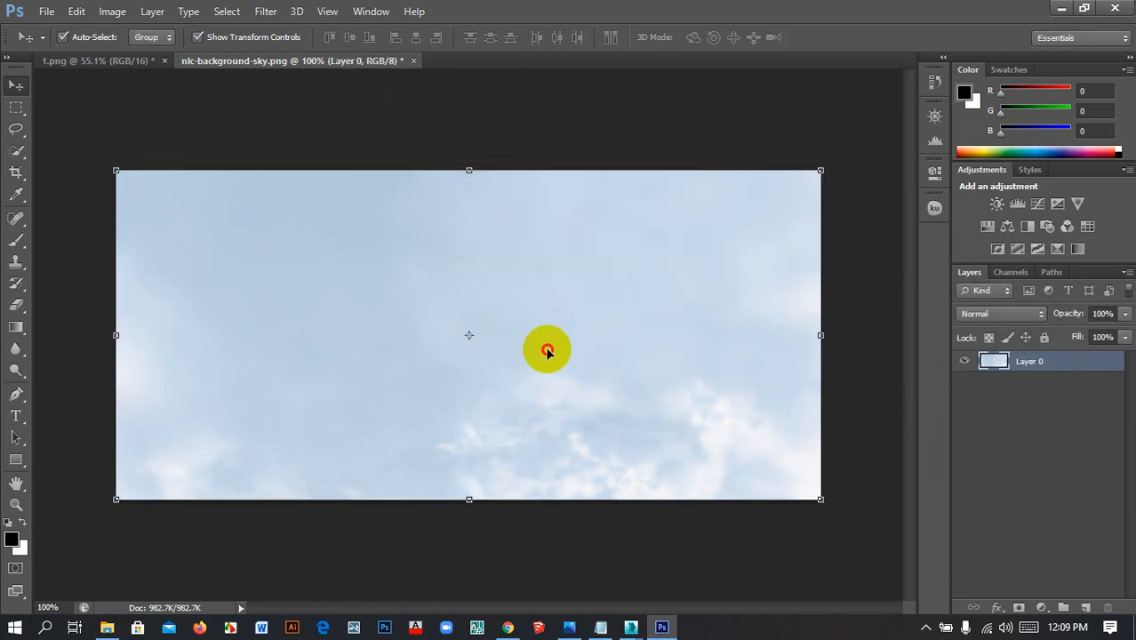
drag(547, 351, 419, 262)
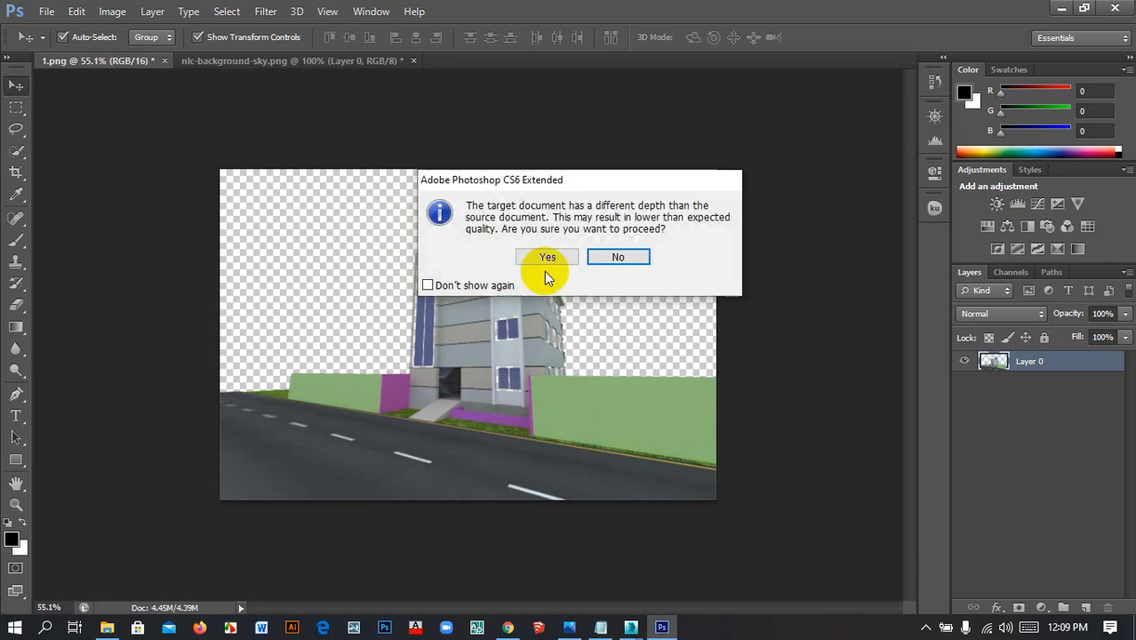
click(559, 258)
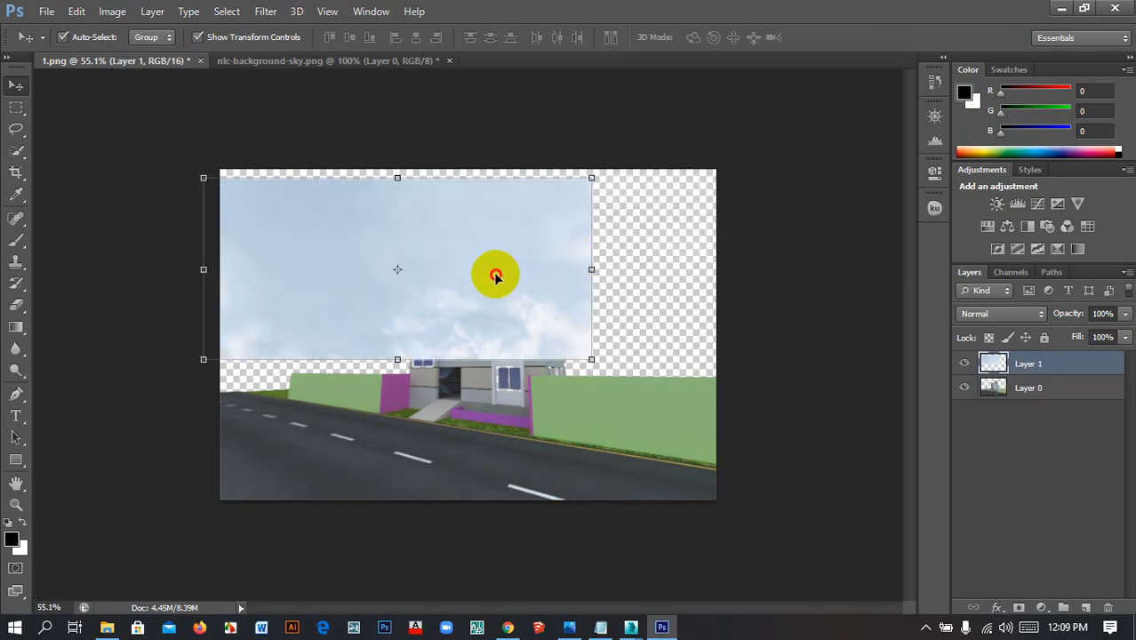
Stretch the sky to about 128% width and 182% height to cover the canvas, and place its layer beneath the building layer
mouse_move(496, 278)
mouse_down()
mouse_move(522, 262)
mouse_move(515, 266)
mouse_up()
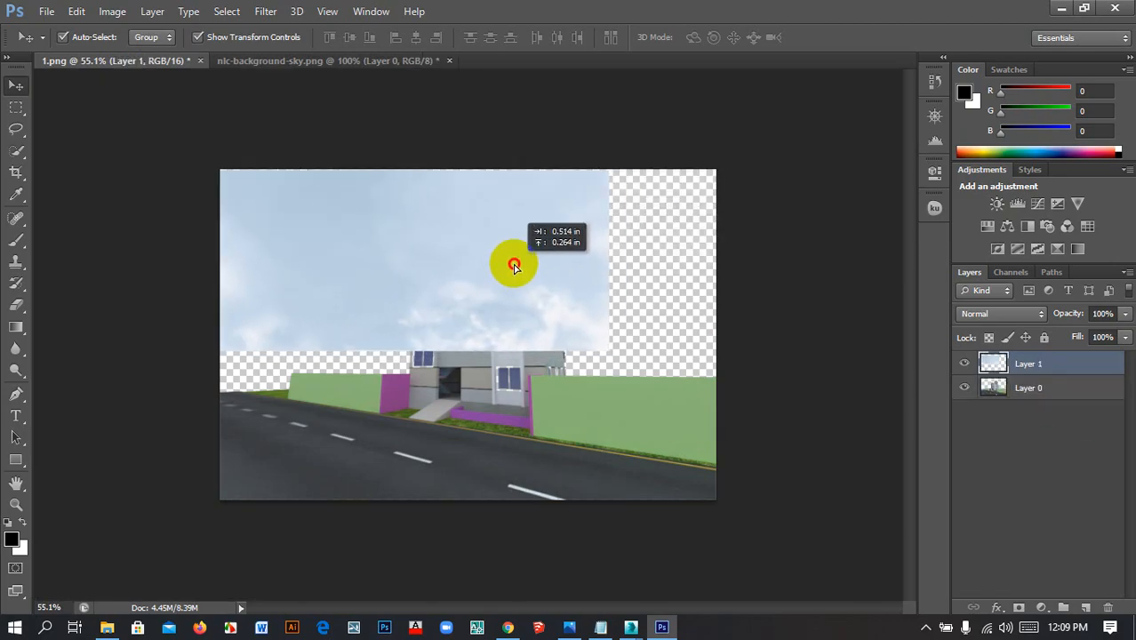
drag(609, 350, 716, 499)
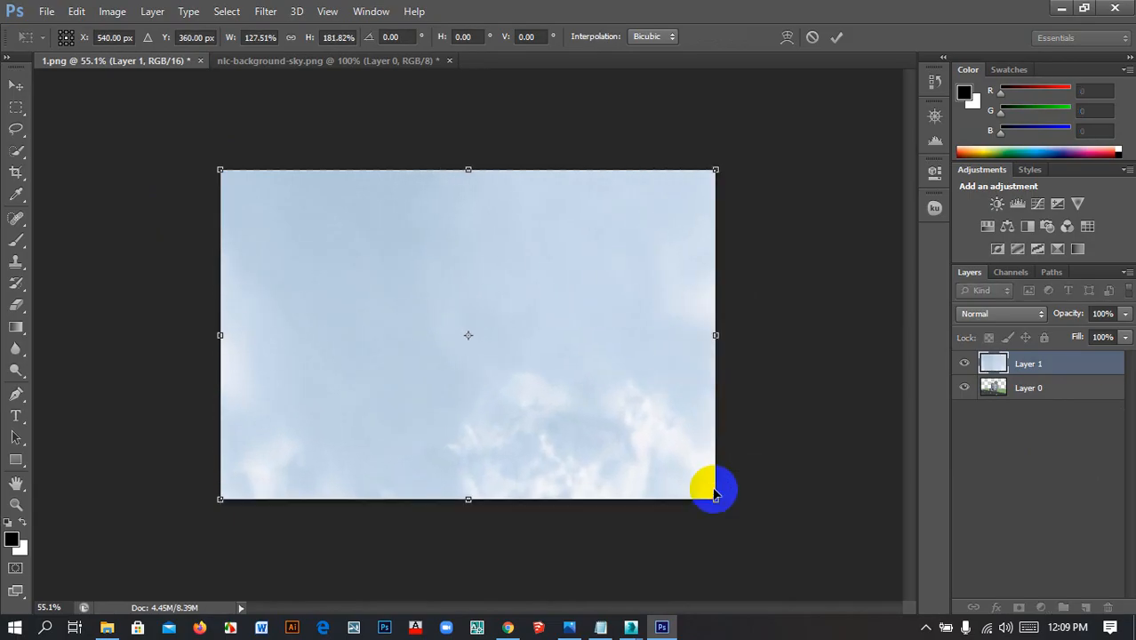
key(Return)
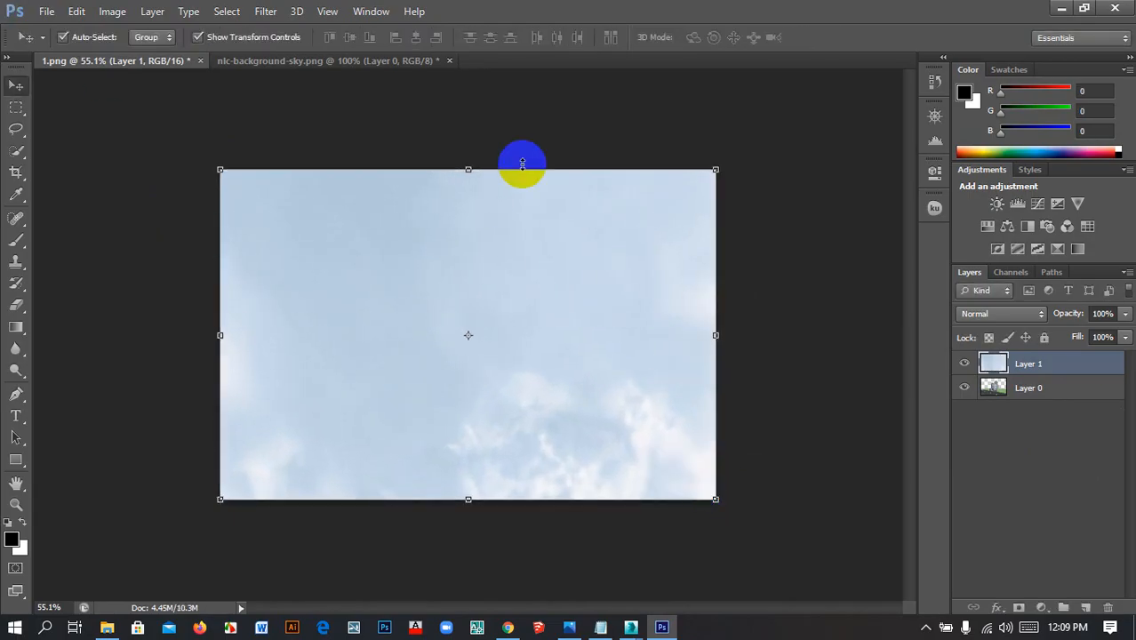
click(552, 317)
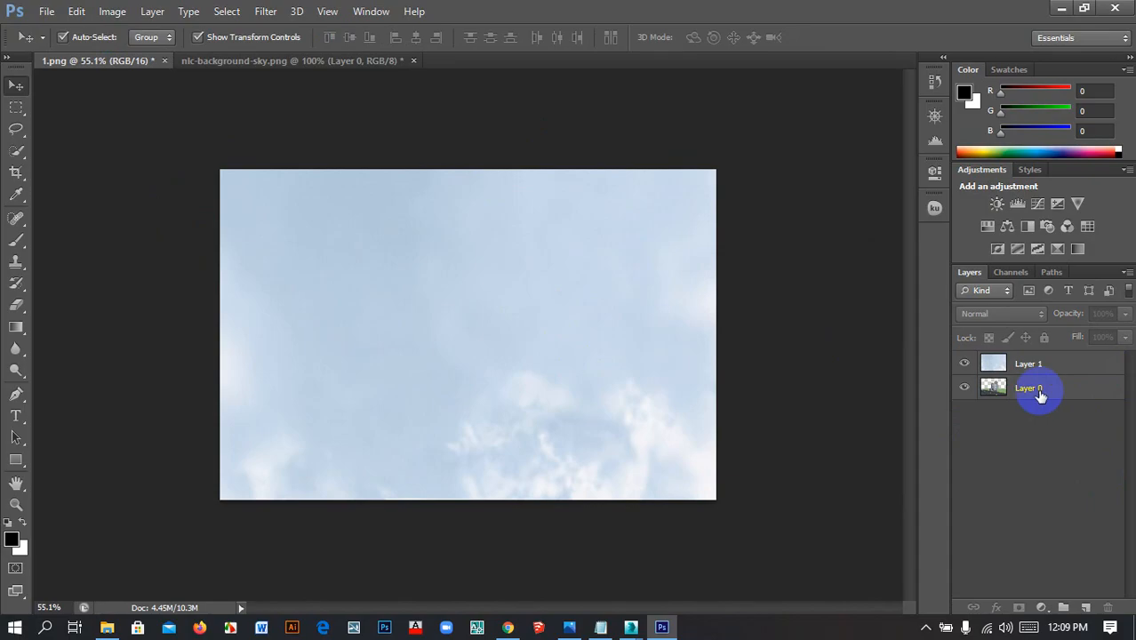
drag(1037, 359, 1036, 356)
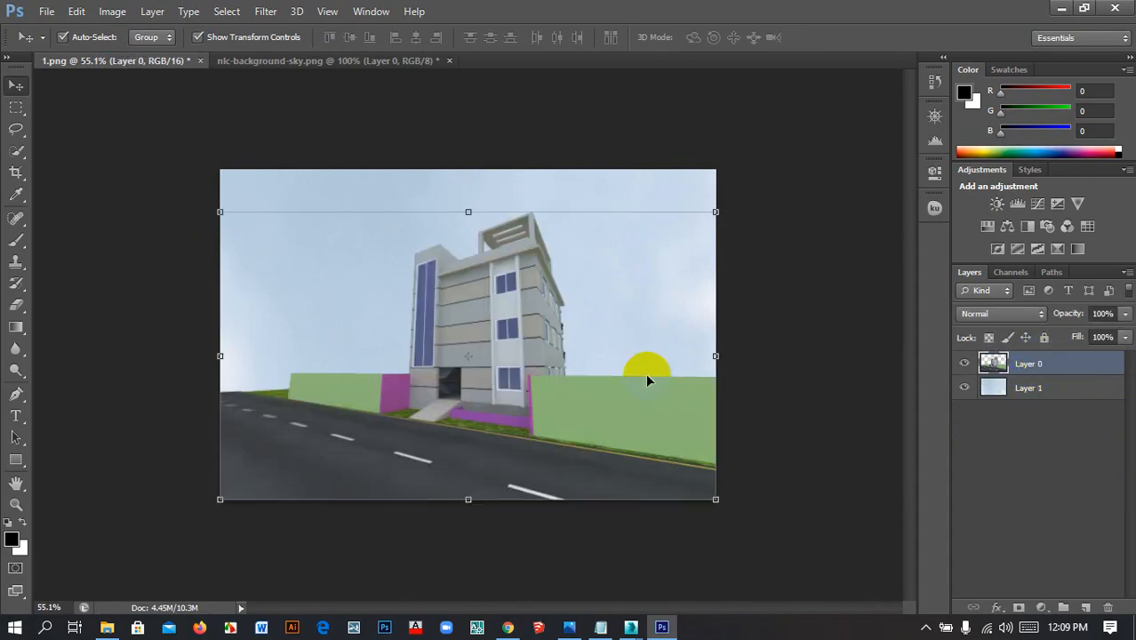
click(820, 281)
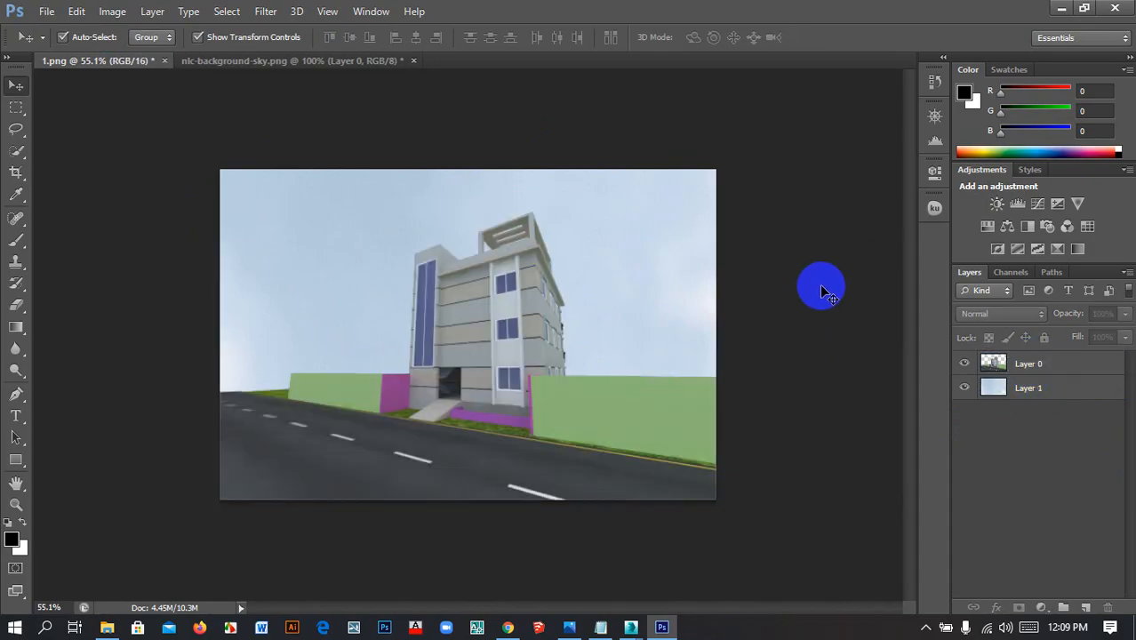
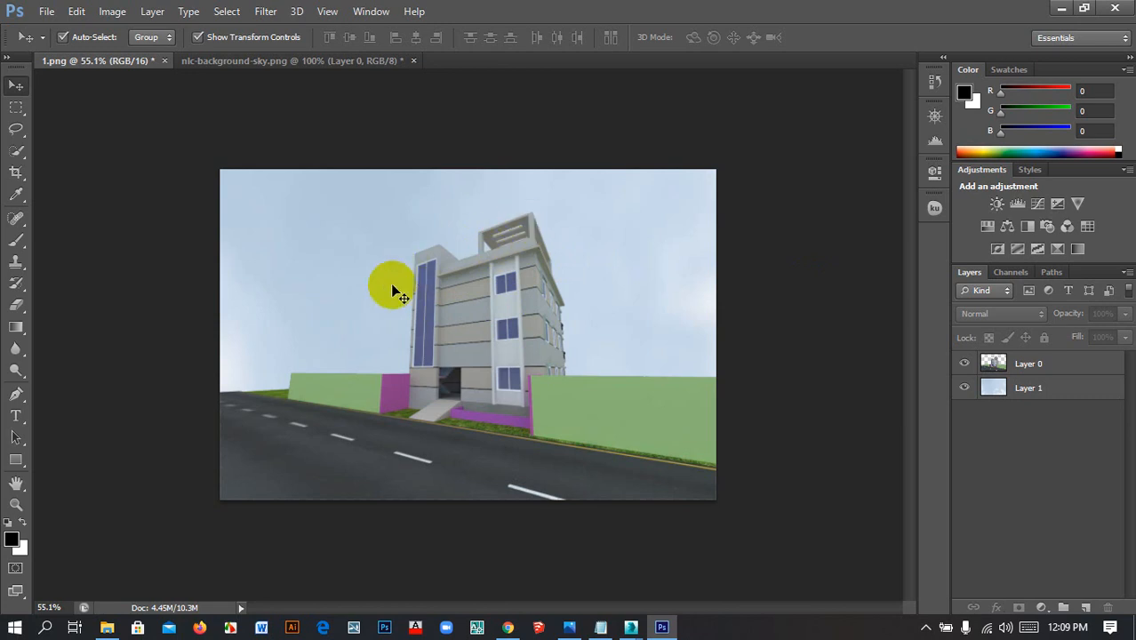
Open the flying birds image 4fZUsCbmALj3109aZemfv4vJR.png and bring it into 1.png, accepting the bit-depth conversion and turning off that warning
click(46, 11)
click(71, 46)
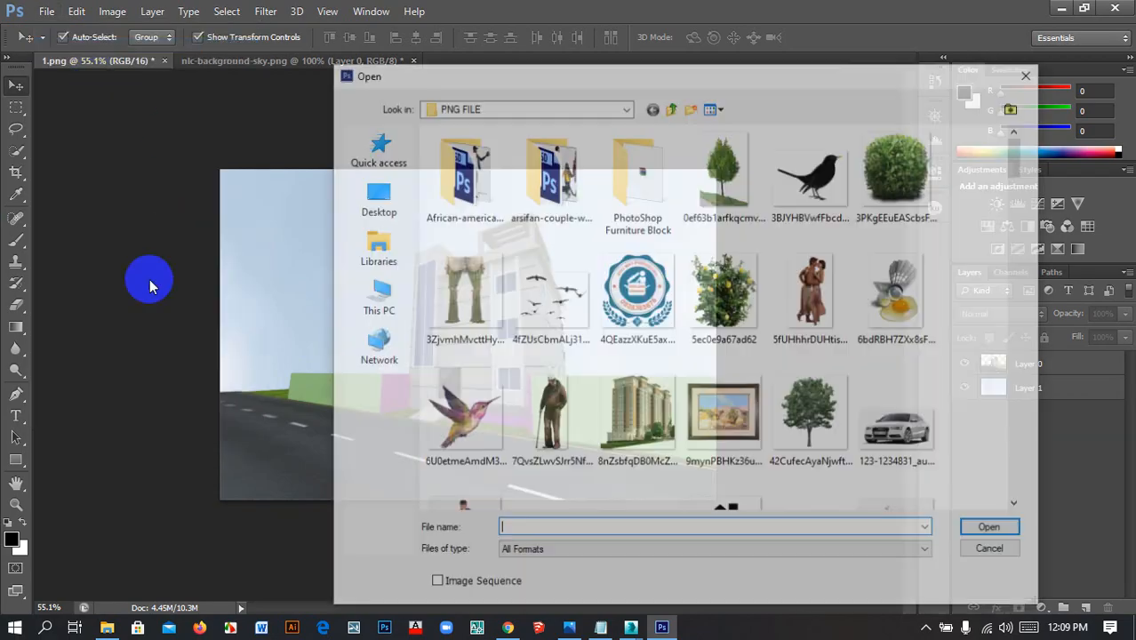
double_click(547, 307)
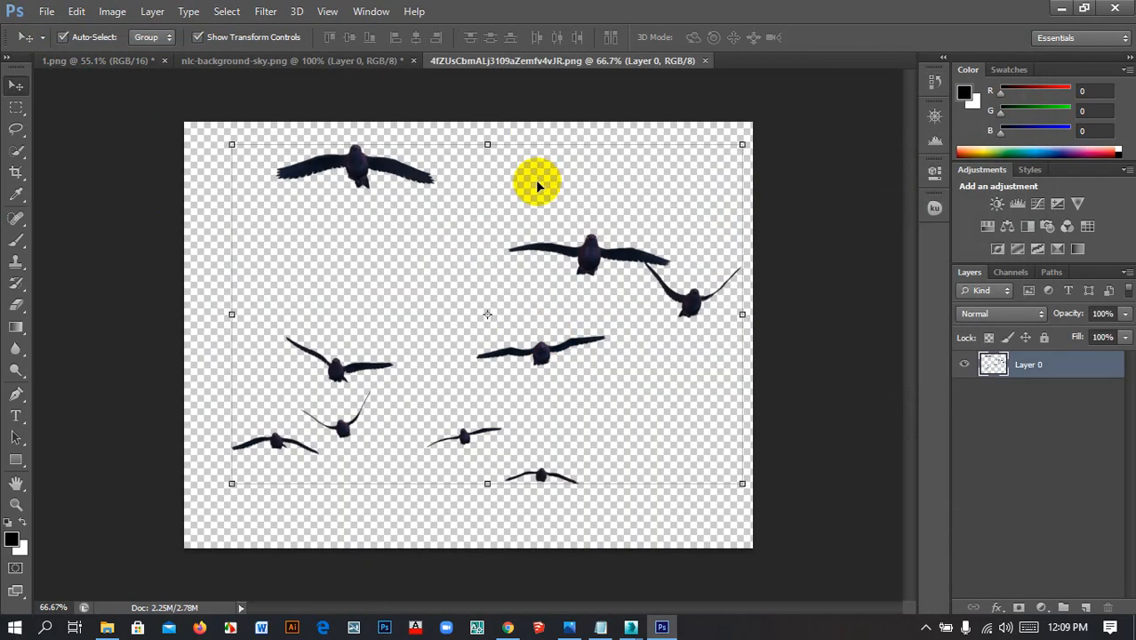
drag(541, 350, 649, 345)
click(426, 287)
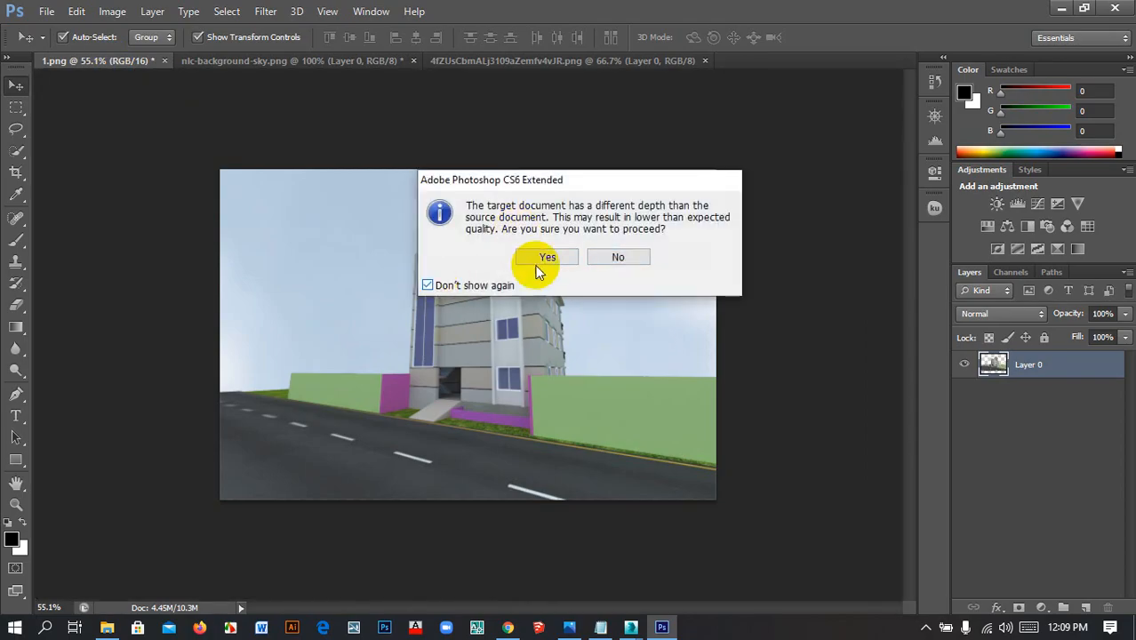
click(545, 260)
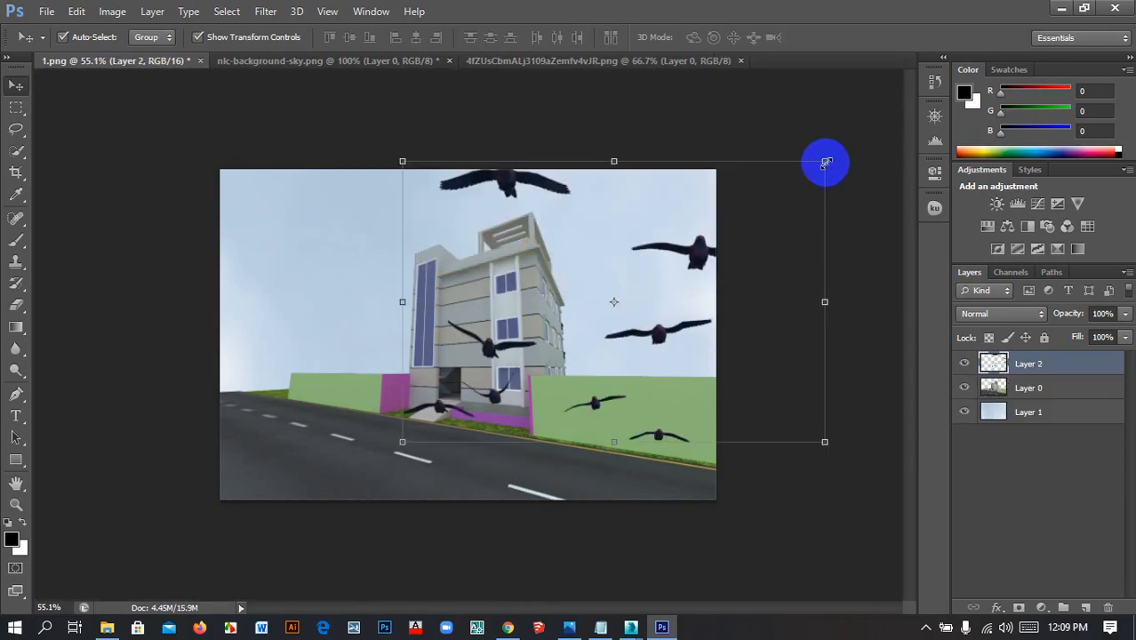
Scale the birds to about 34% width and 31% height and place them in the sky right of the building
drag(824, 162, 545, 355)
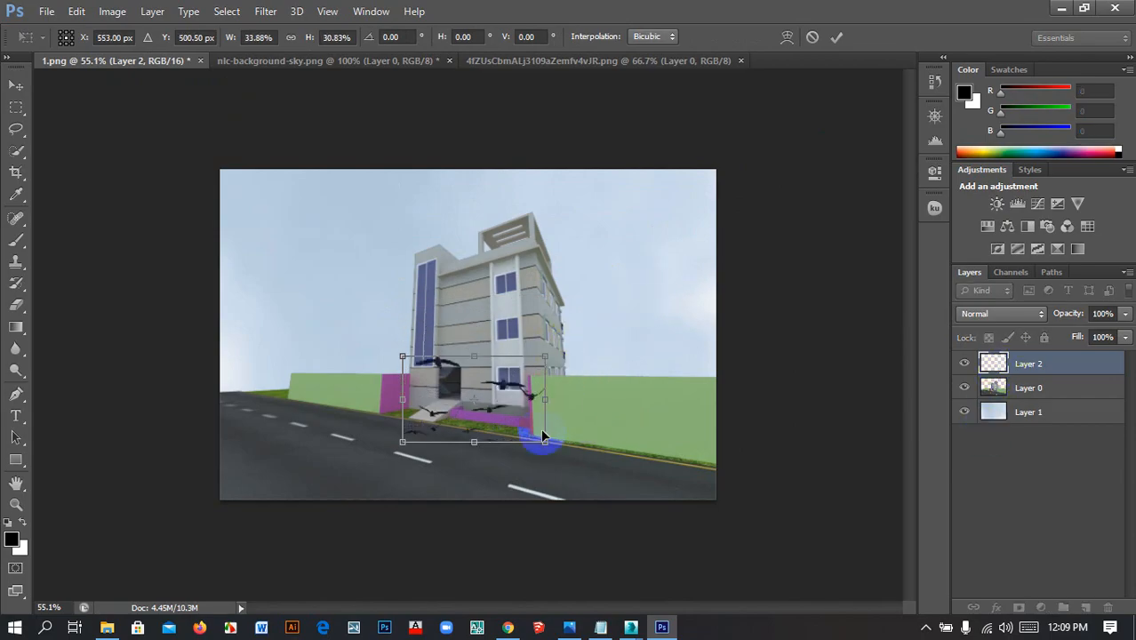
drag(503, 388, 663, 224)
key(Return)
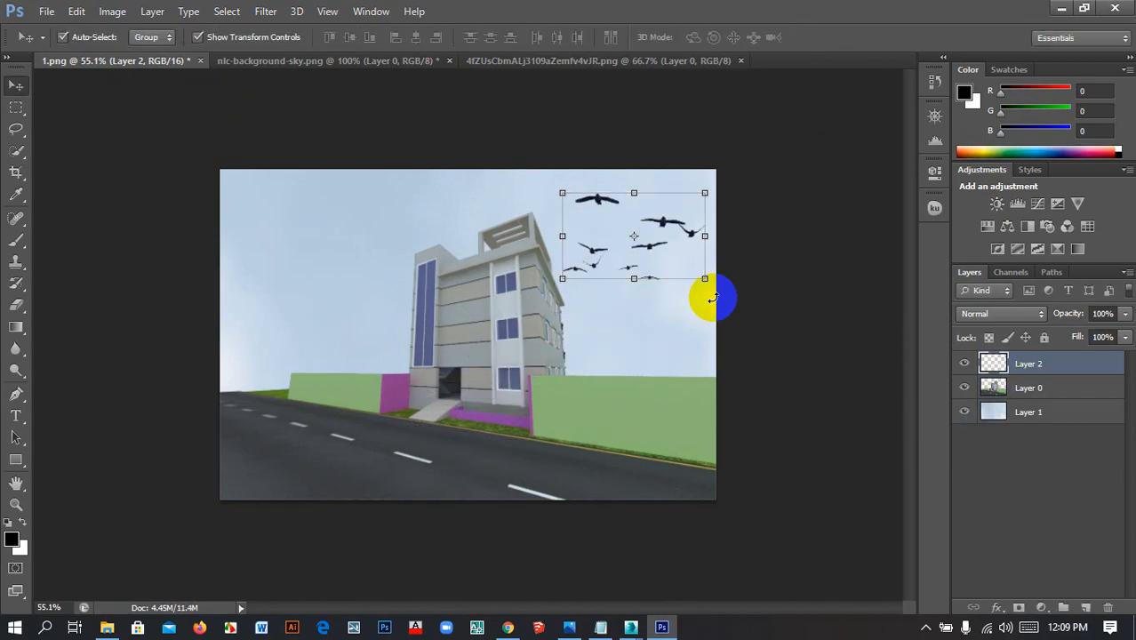
click(792, 382)
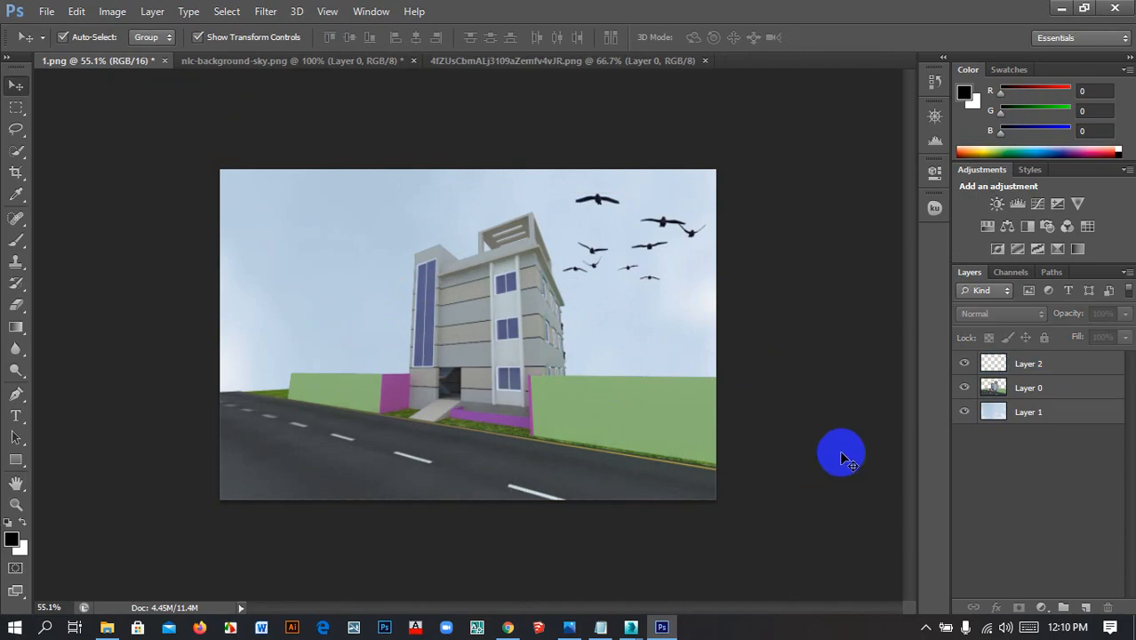
Open the tree image 42CufecAyaNjwftQtDMwCMWnL.png from the PNG FILE folder and bring it into 1.png
click(44, 11)
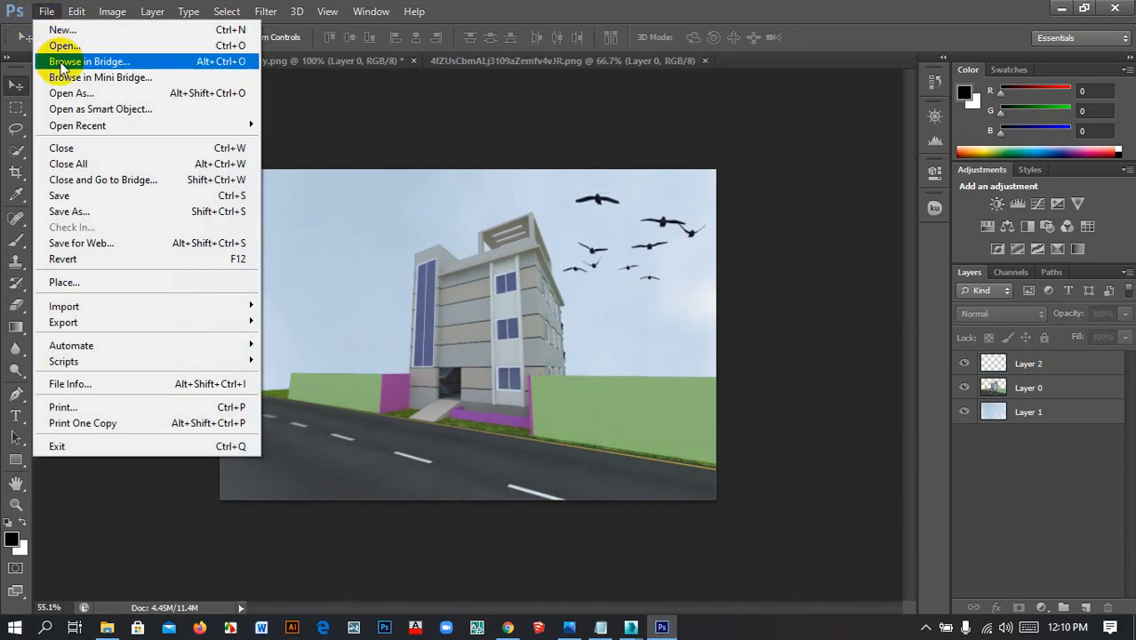
click(51, 40)
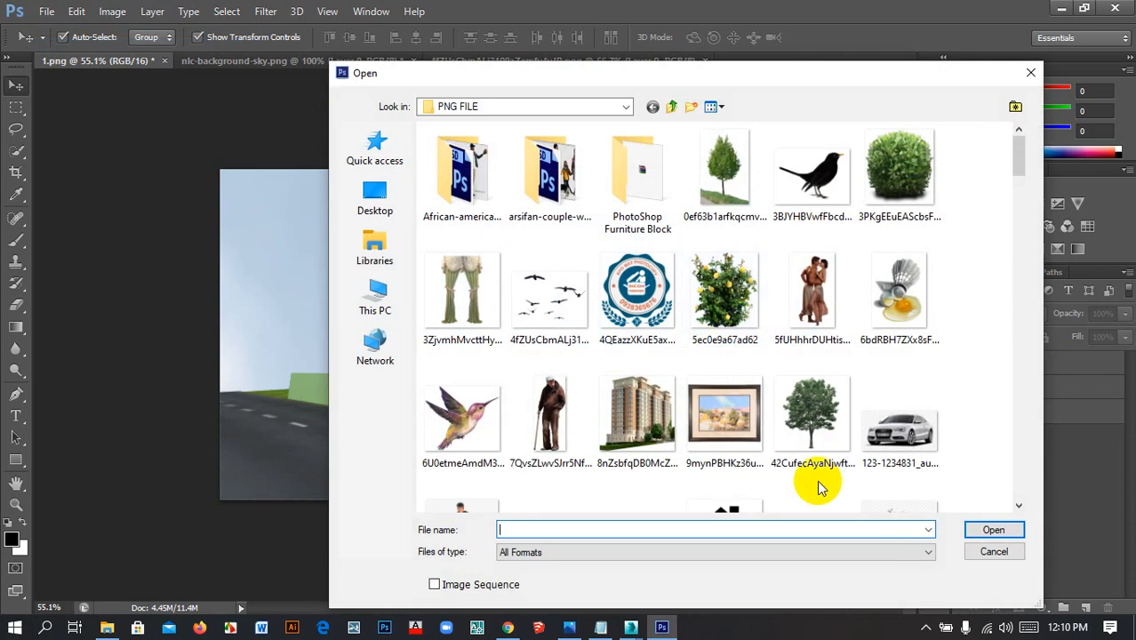
double_click(808, 453)
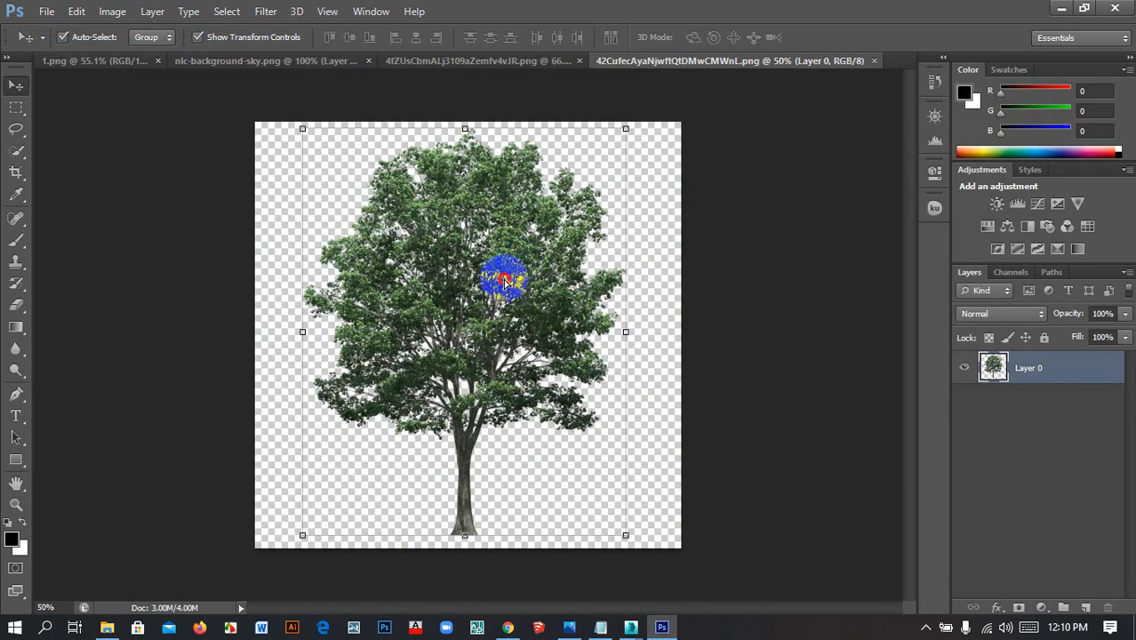
drag(503, 281, 356, 292)
drag(168, 100, 292, 299)
Scale the tree to about 41% width and 36% height left of the building, and move its layer beneath the building layer
drag(393, 406, 317, 281)
drag(453, 169, 370, 253)
drag(300, 317, 306, 359)
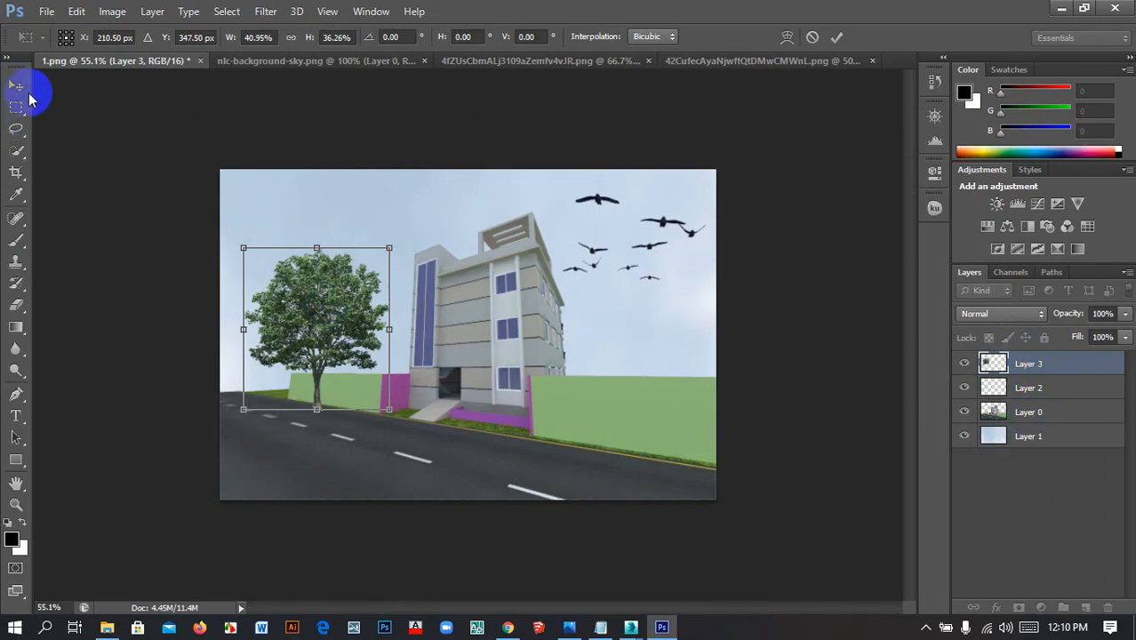
click(17, 86)
click(508, 249)
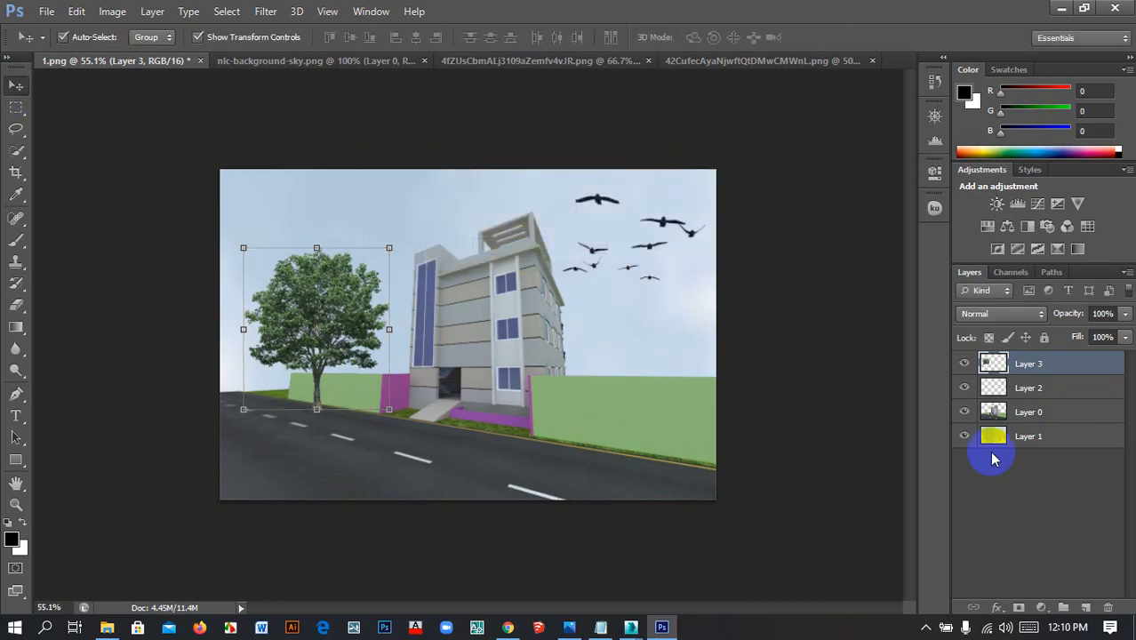
drag(1028, 374, 1027, 425)
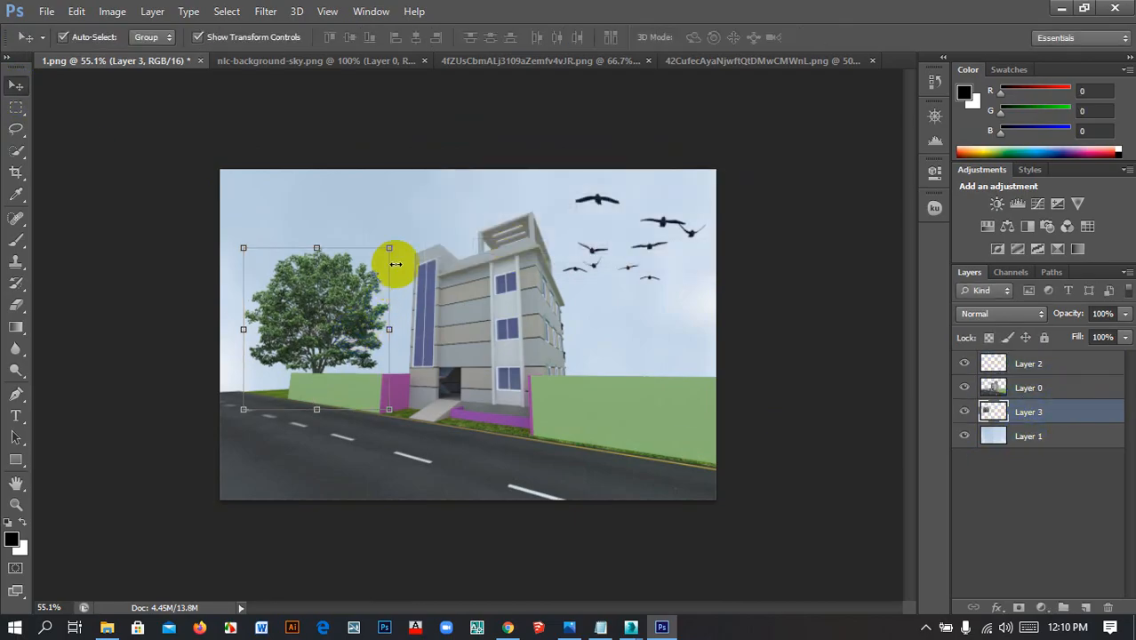
Shrink the tree behind the green wall further to about 54% width and 61% height
drag(388, 247, 345, 273)
drag(311, 315, 331, 289)
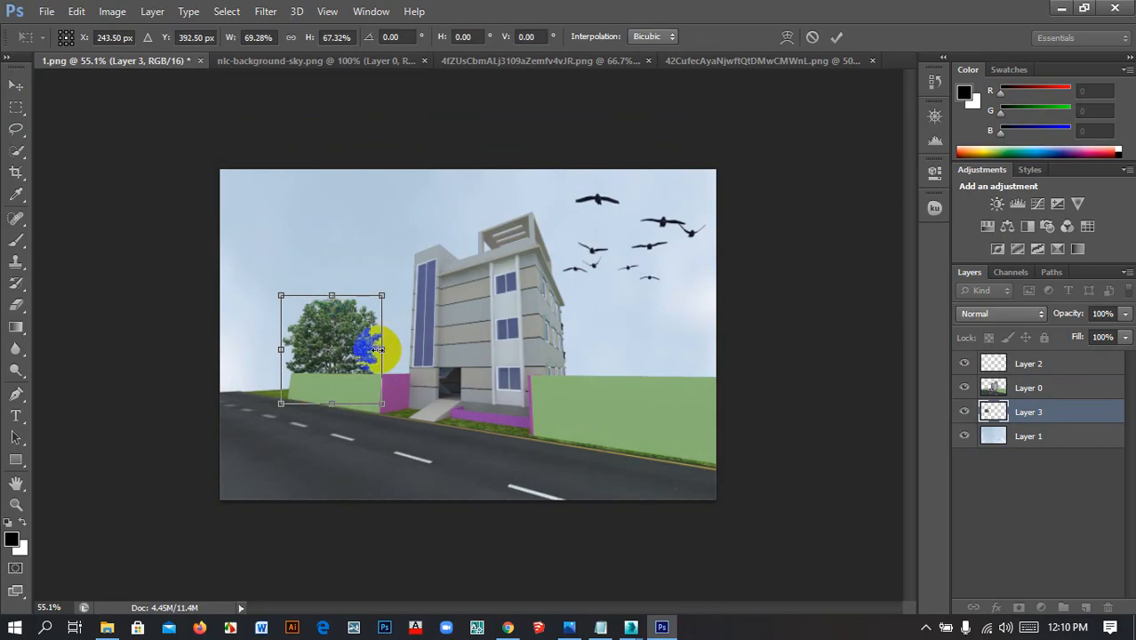
mouse_move(378, 348)
mouse_down()
mouse_move(366, 336)
mouse_move(359, 349)
mouse_up()
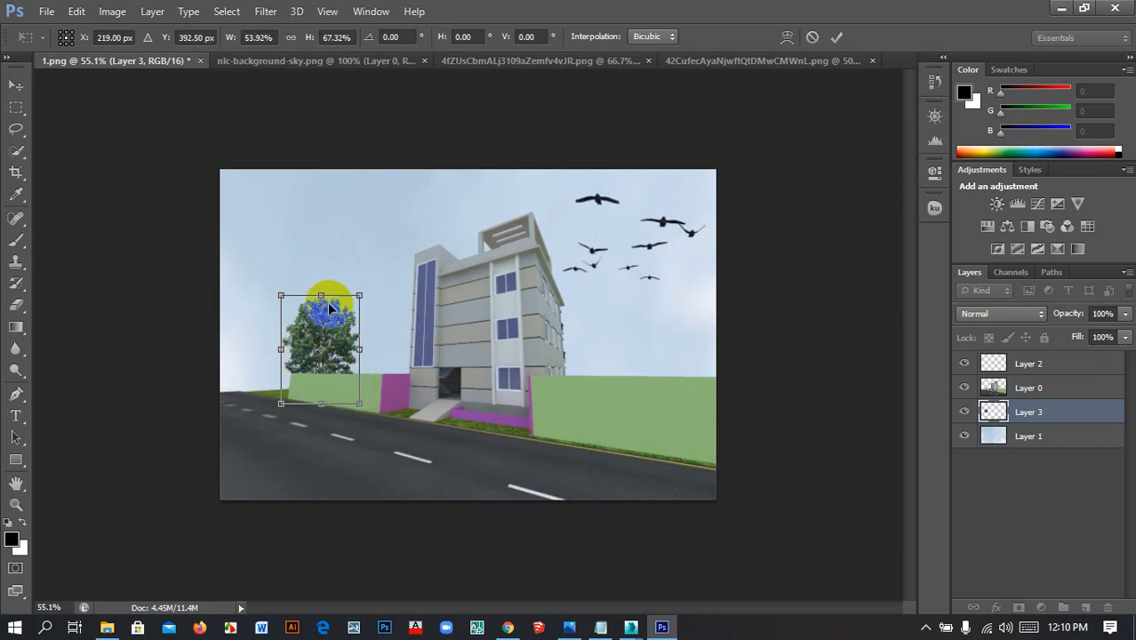
drag(321, 295, 324, 305)
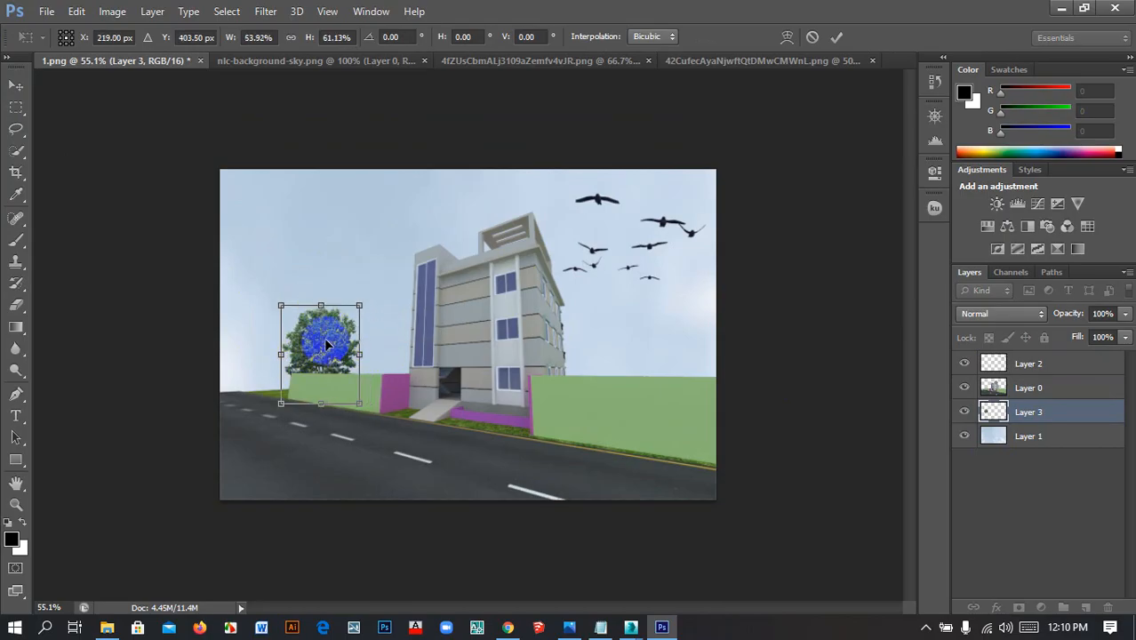
Nudge the tree 20 px toward the building, apply the transformation and deselect the layer
key(Right)
key(Right)
key(Right)
key(Right)
key(Right)
key(Right)
key(Right)
key(Right)
key(Right)
key(Right)
key(Right)
key(Right)
key(Right)
key(Right)
key(Right)
key(Right)
key(Right)
key(Right)
key(Right)
key(Right)
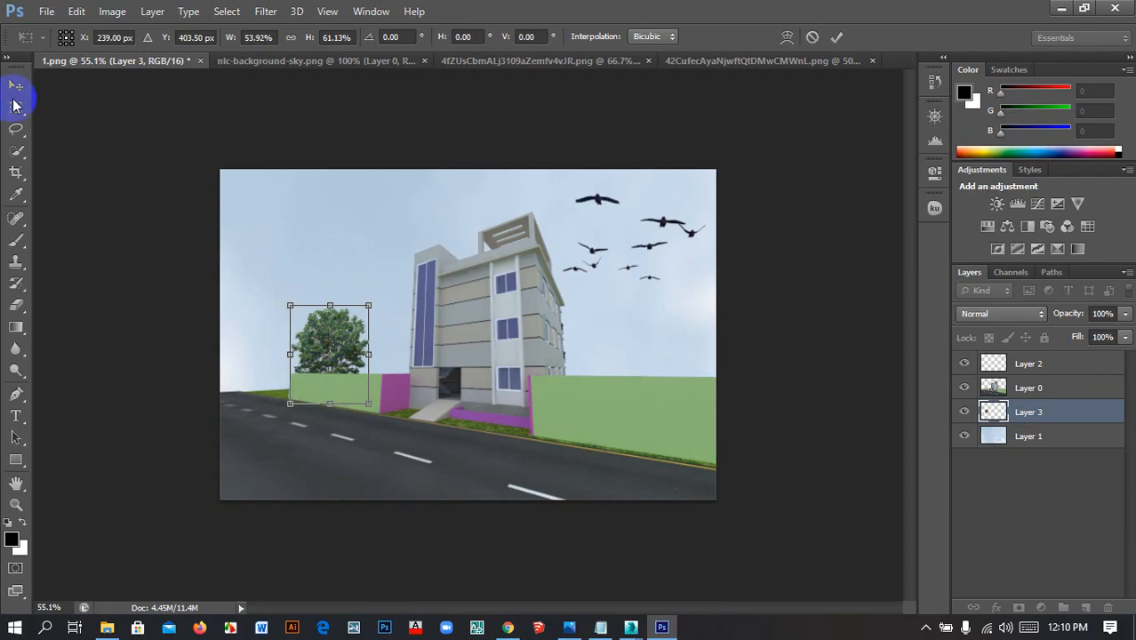
click(13, 87)
click(508, 247)
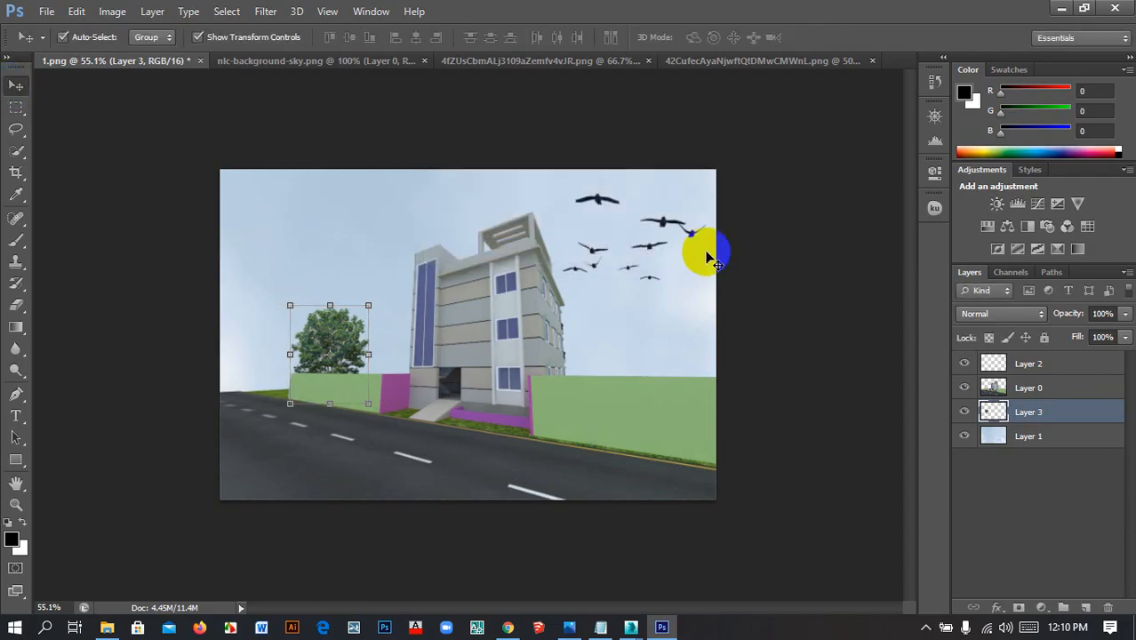
click(753, 246)
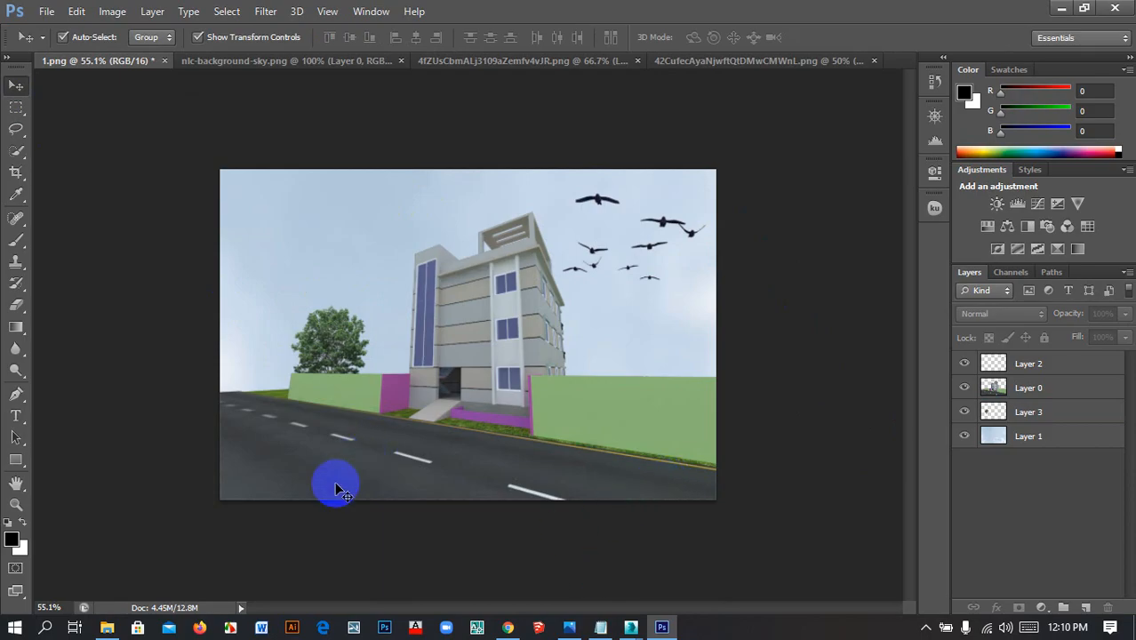
Open the apartment building image 8nZsbfqDB0McZiDuCgiE6SeDt.png from the PNG FILE folder
click(42, 10)
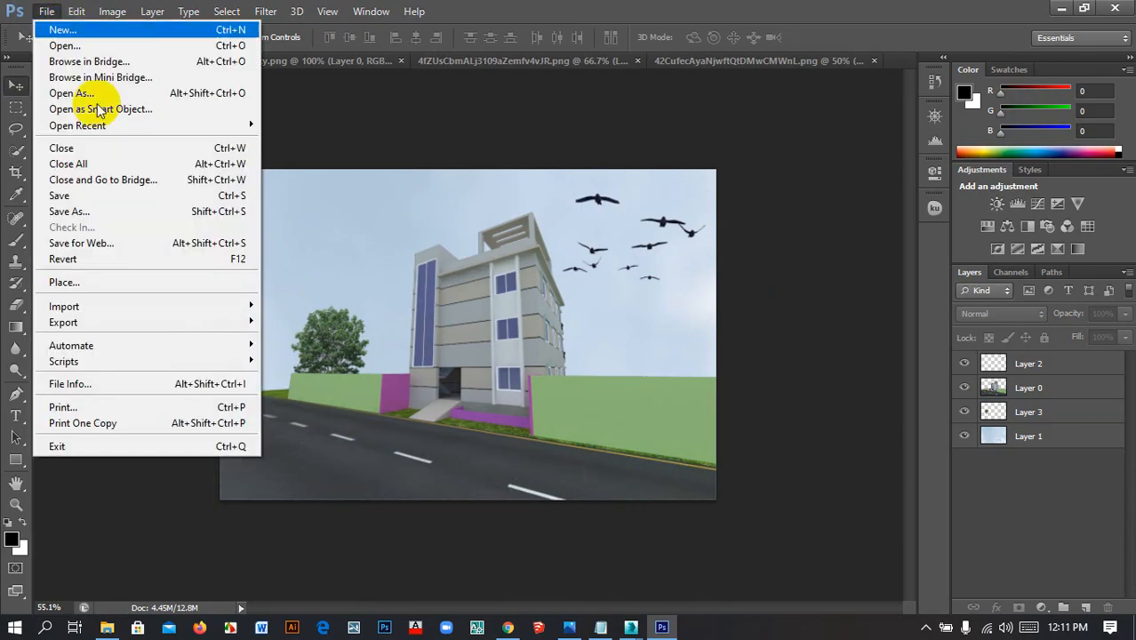
click(86, 47)
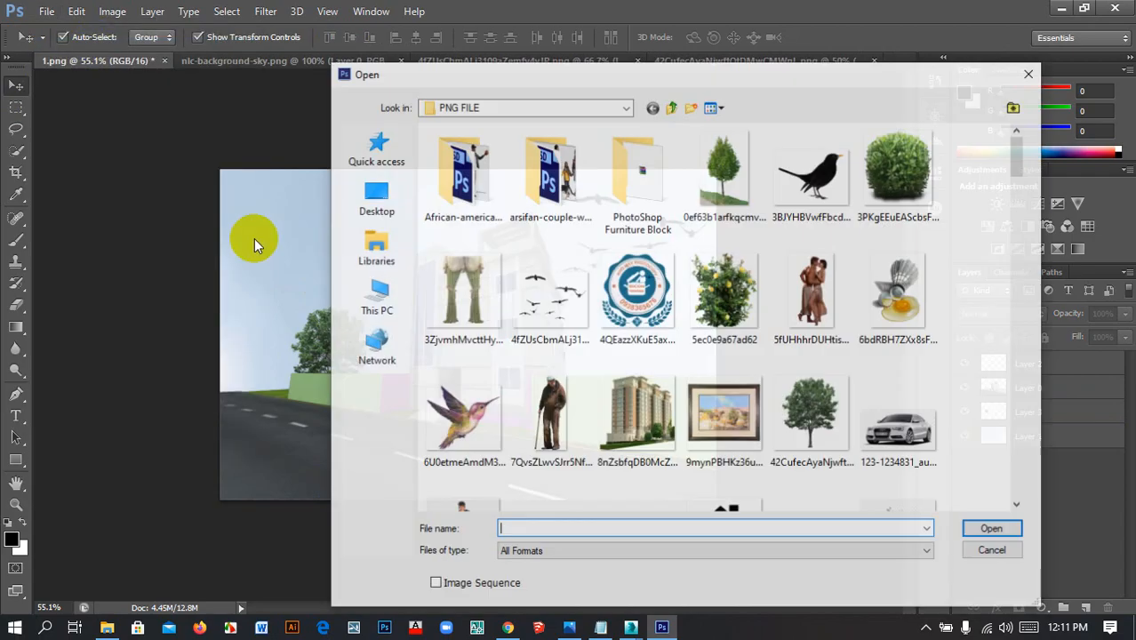
scroll(829, 396, down, 1)
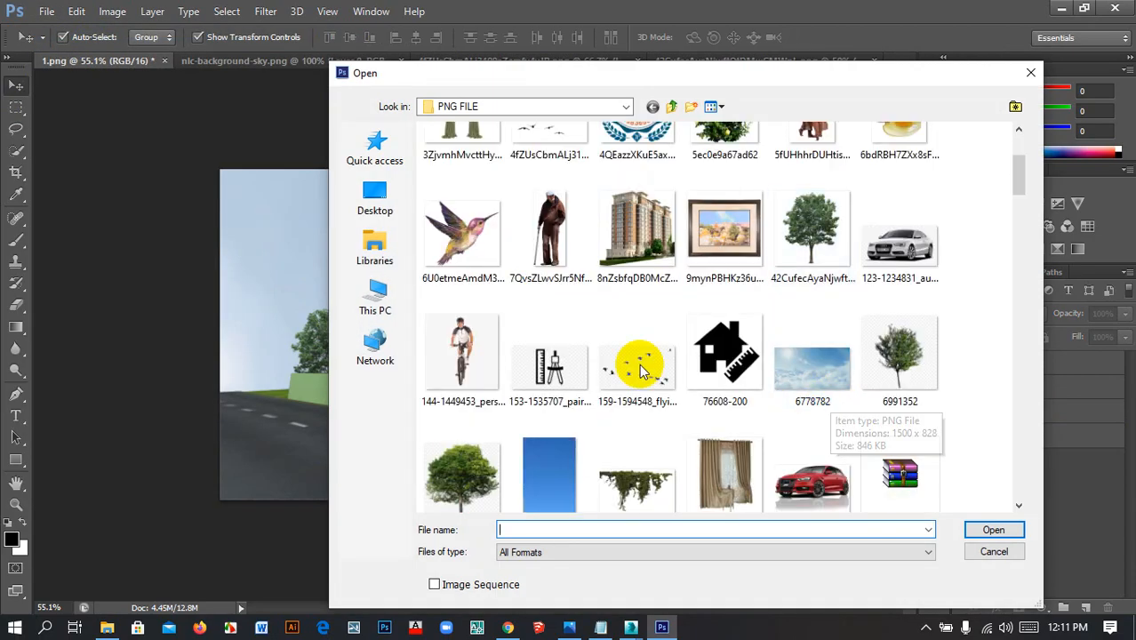
click(625, 245)
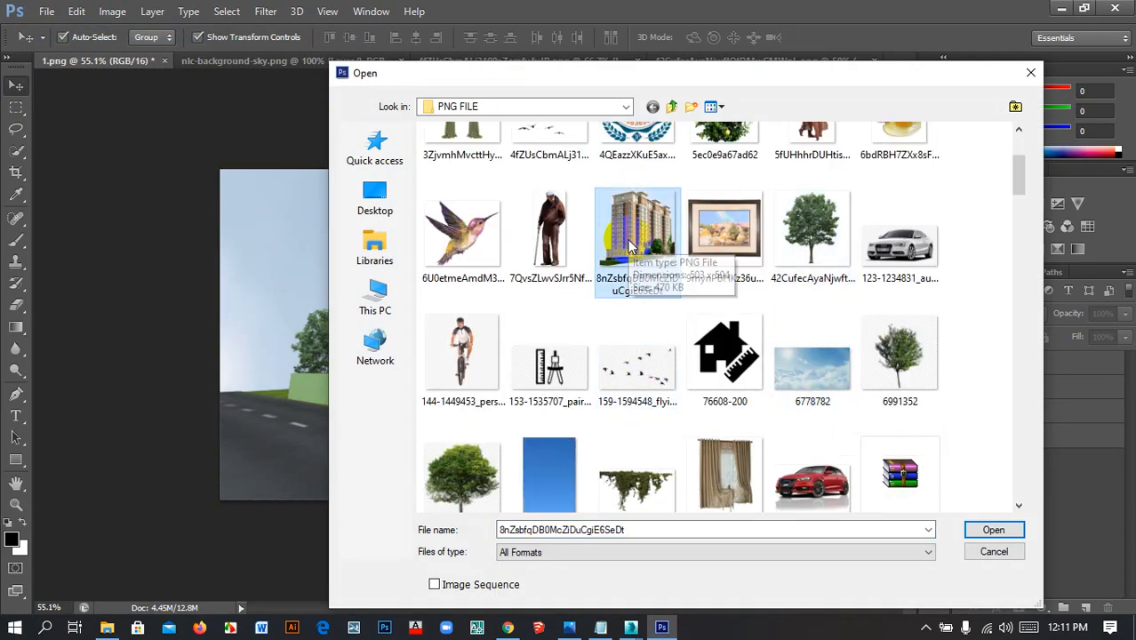
double_click(629, 251)
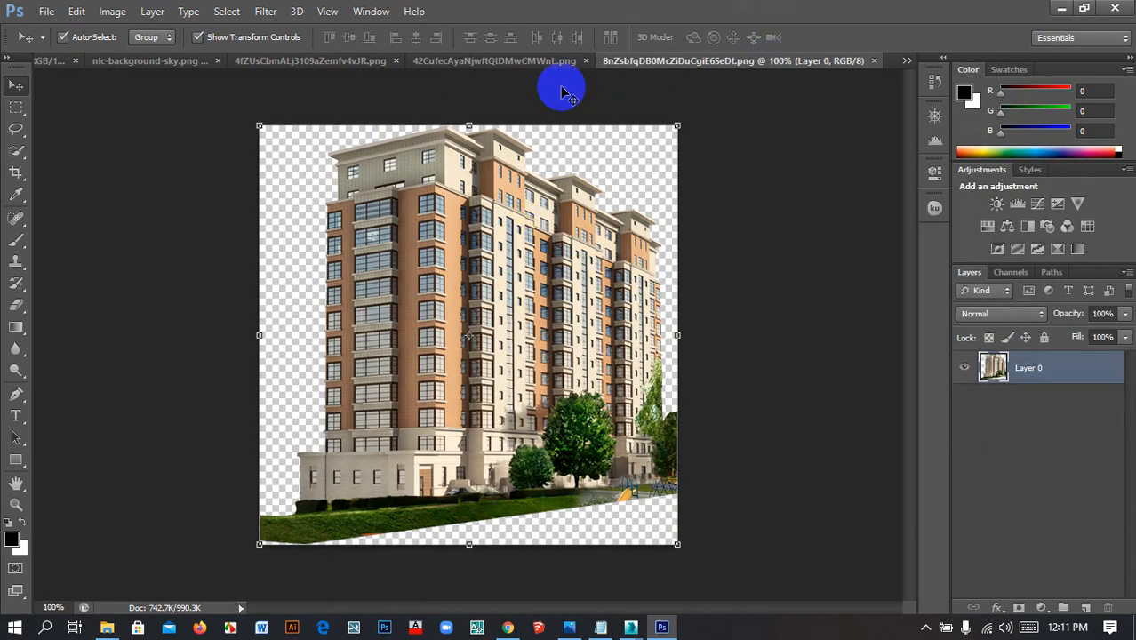
Close the already used tree, birds and nlc-background-sky.png source images, discarding the changes to the sky image
click(586, 61)
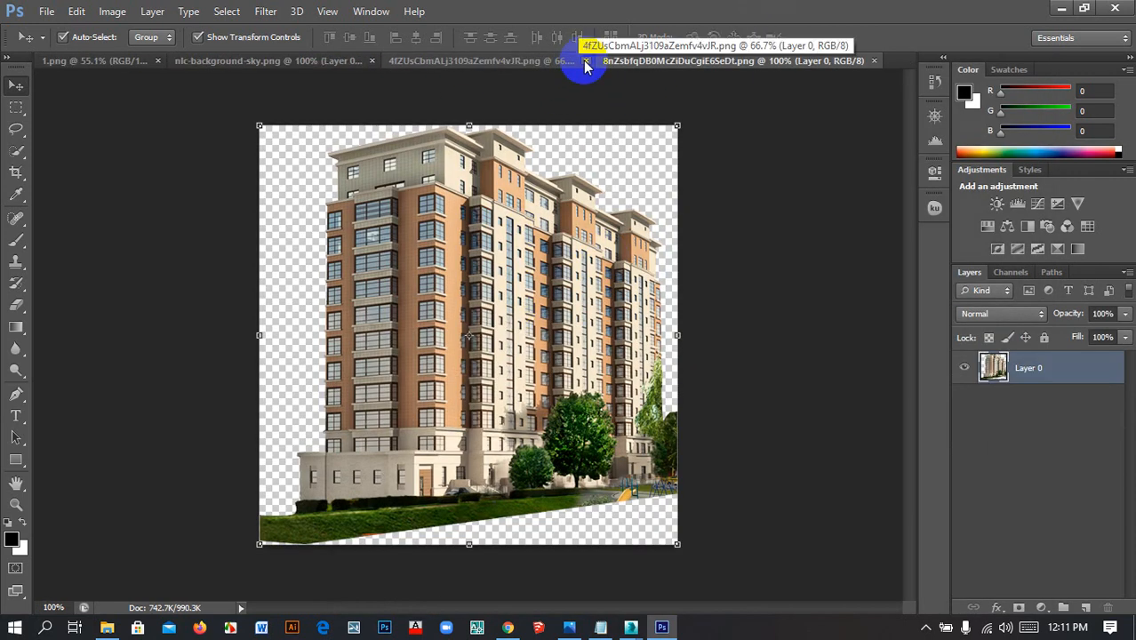
click(585, 62)
click(382, 61)
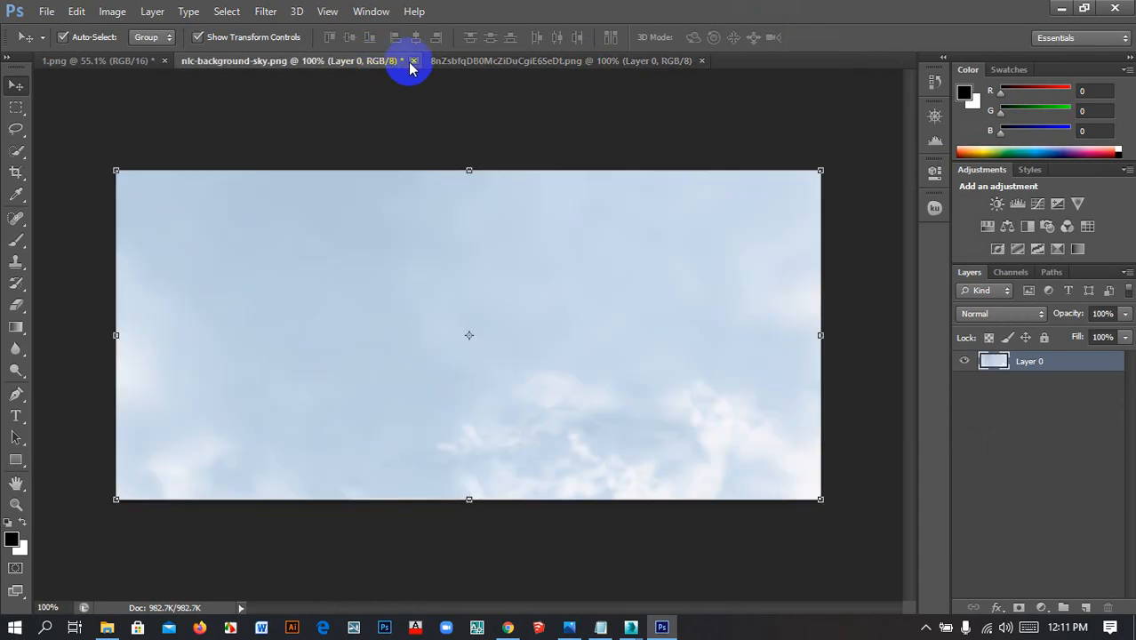
click(414, 61)
click(575, 247)
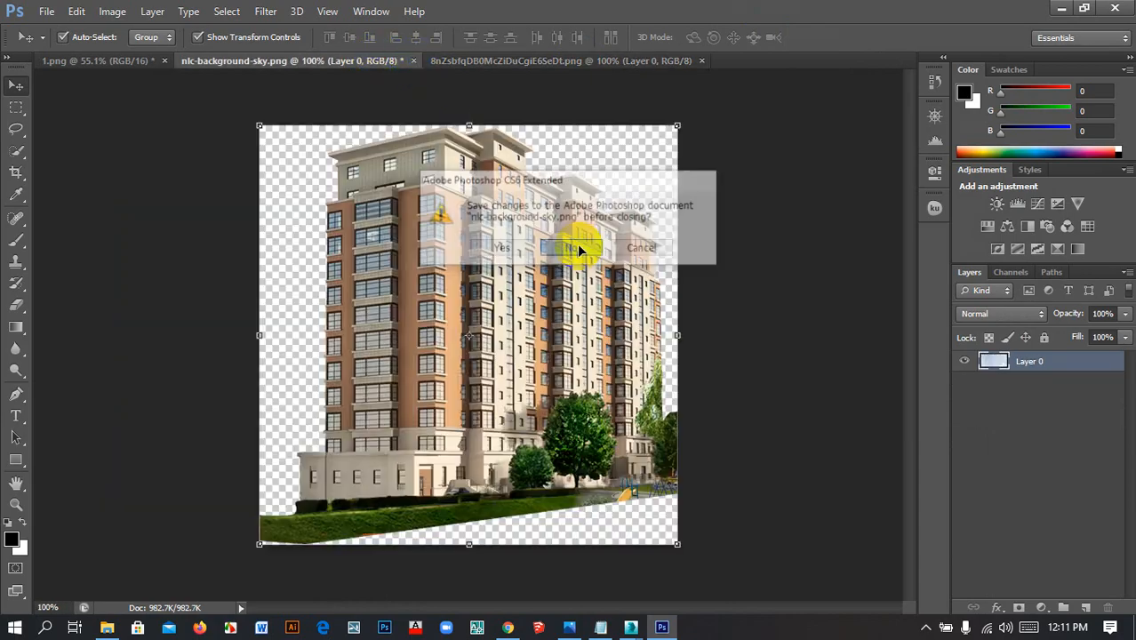
Copy the apartment building image into 1.png, placing it beside the rendered building on the side with the tree
click(142, 62)
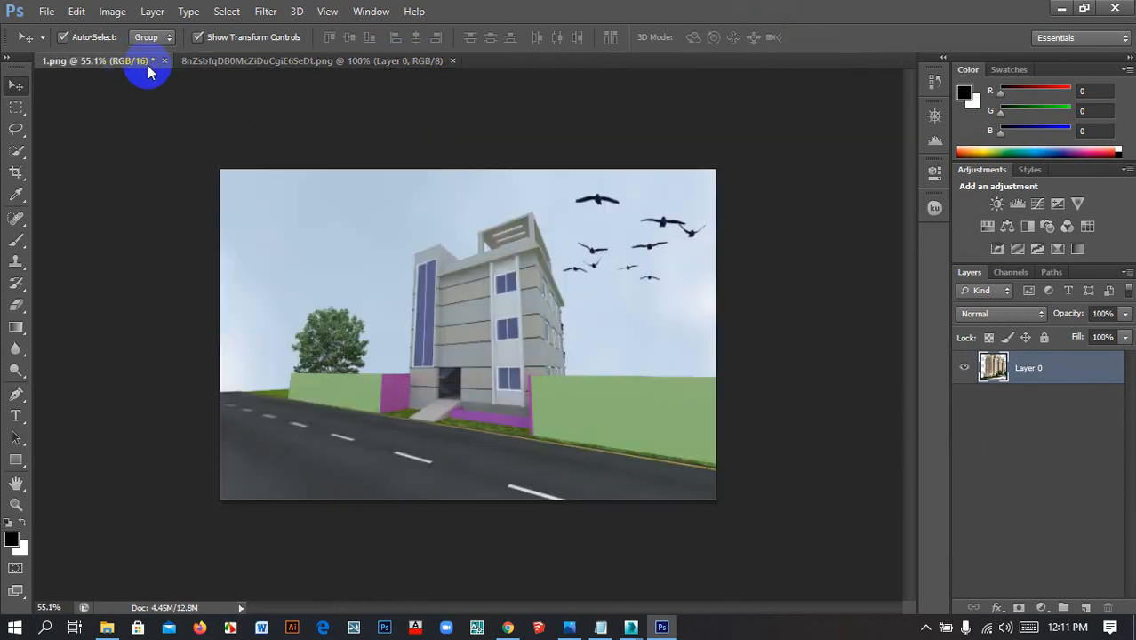
click(235, 62)
drag(497, 313, 277, 293)
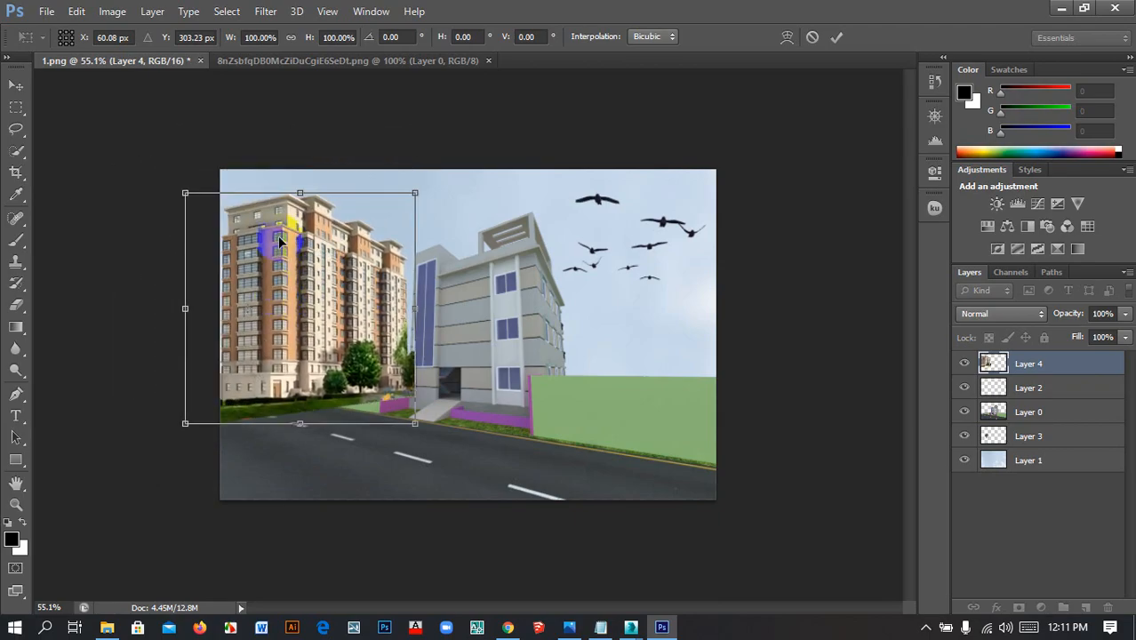
Scale the apartment building to 74.75% width and 77.38% height, and move its layer directly above the sky layer
drag(184, 194, 244, 245)
drag(340, 352, 309, 333)
click(1045, 394)
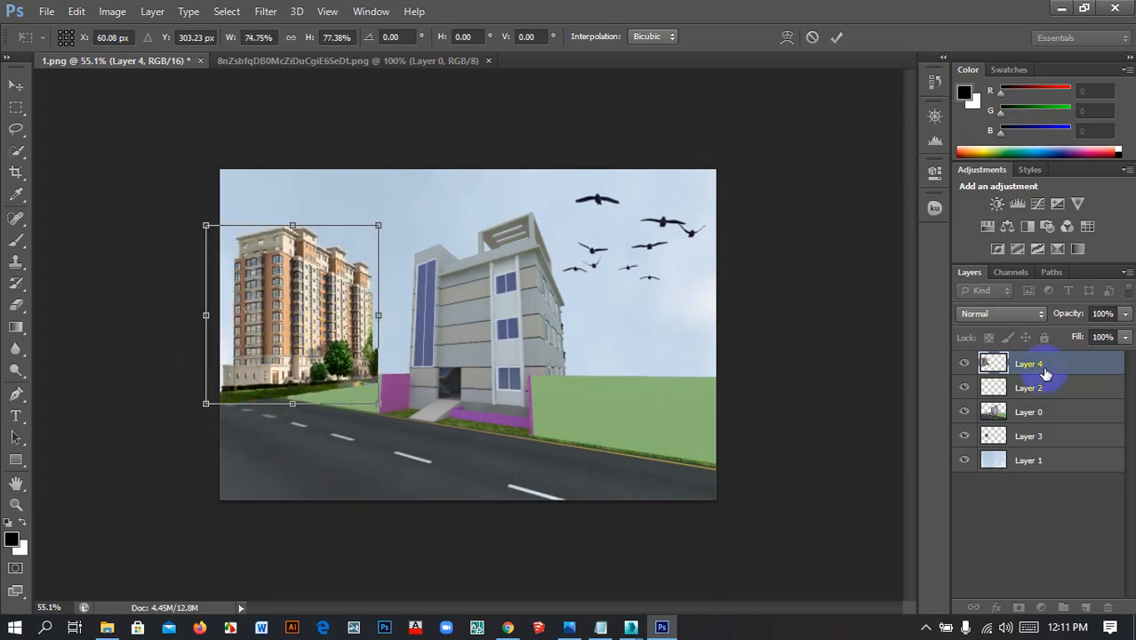
key(Return)
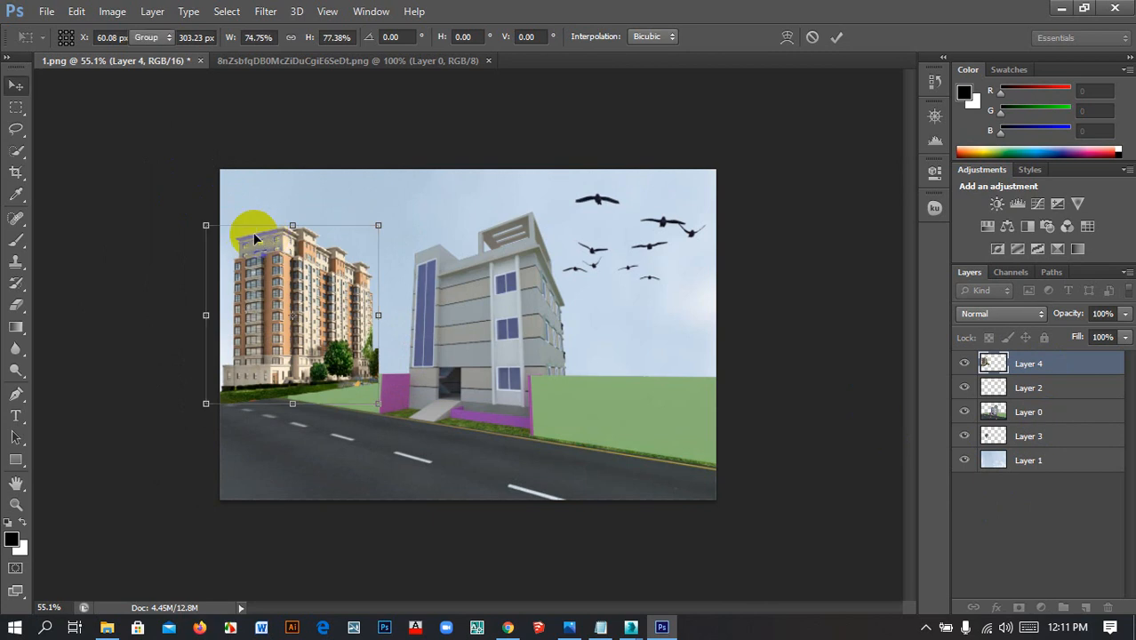
drag(1076, 360, 1047, 446)
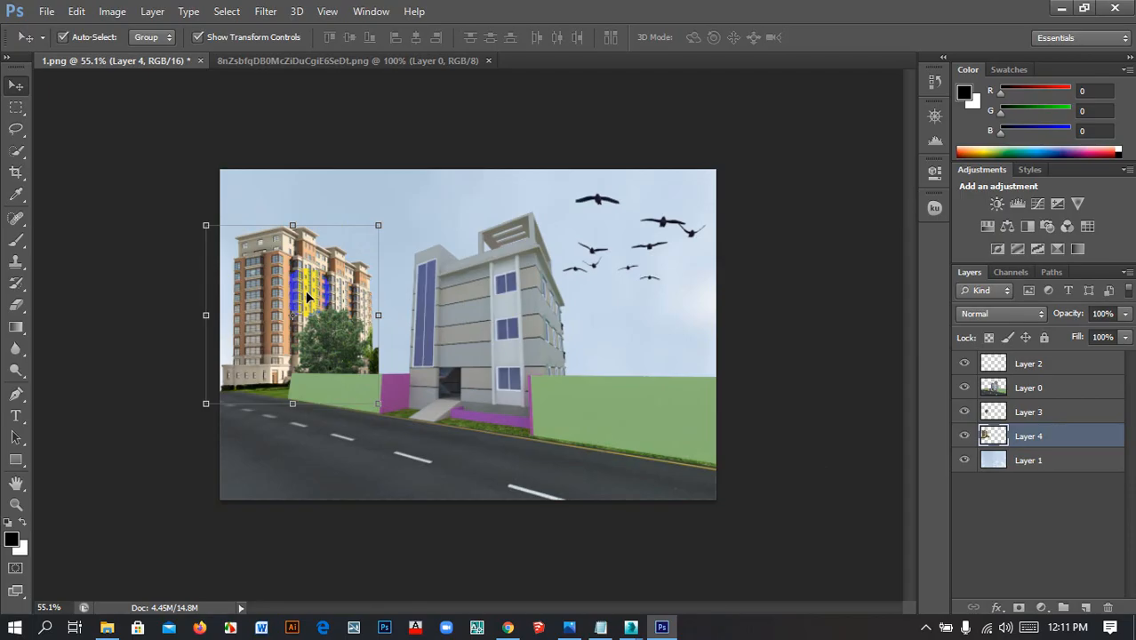
Nudge the apartment building slightly left and down so it sits lower behind the tree and road
key(Left)
key(Left)
key(Left)
key(Left)
key(Left)
key(Down)
key(Down)
key(Down)
key(Down)
key(Down)
key(Down)
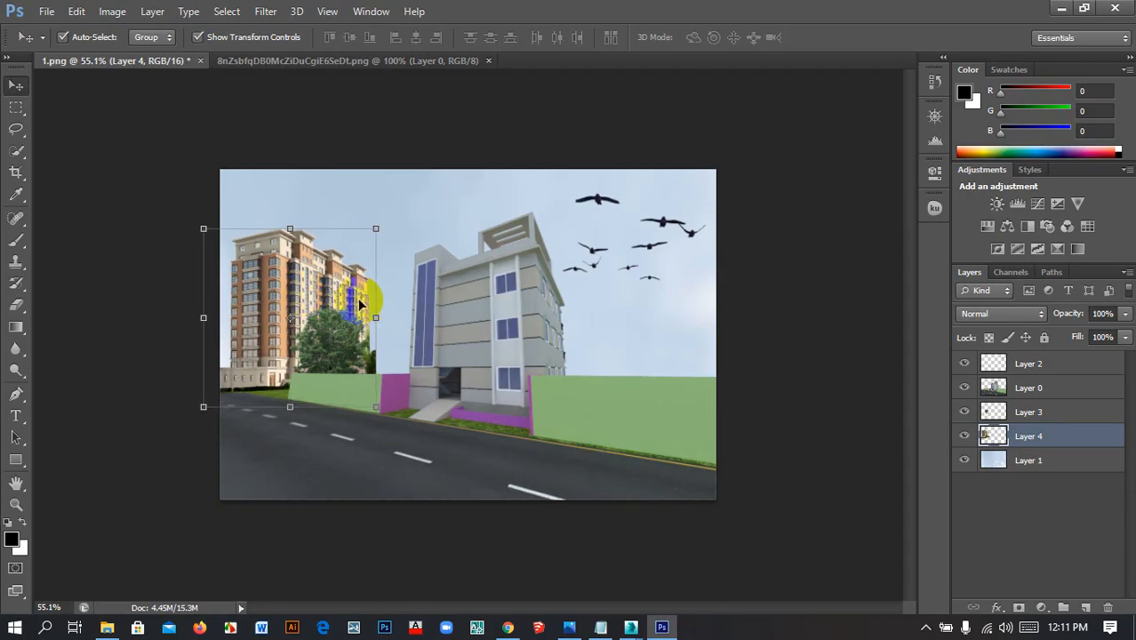
click(81, 226)
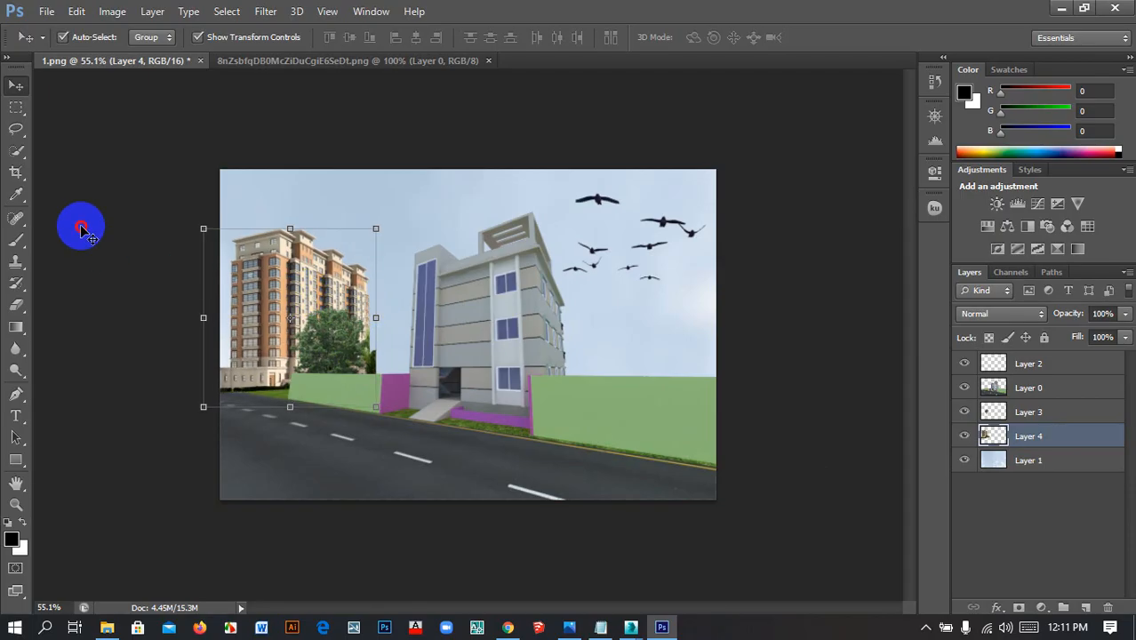
Set the opacity of the apartment building layer to 50% and deselect it
click(265, 312)
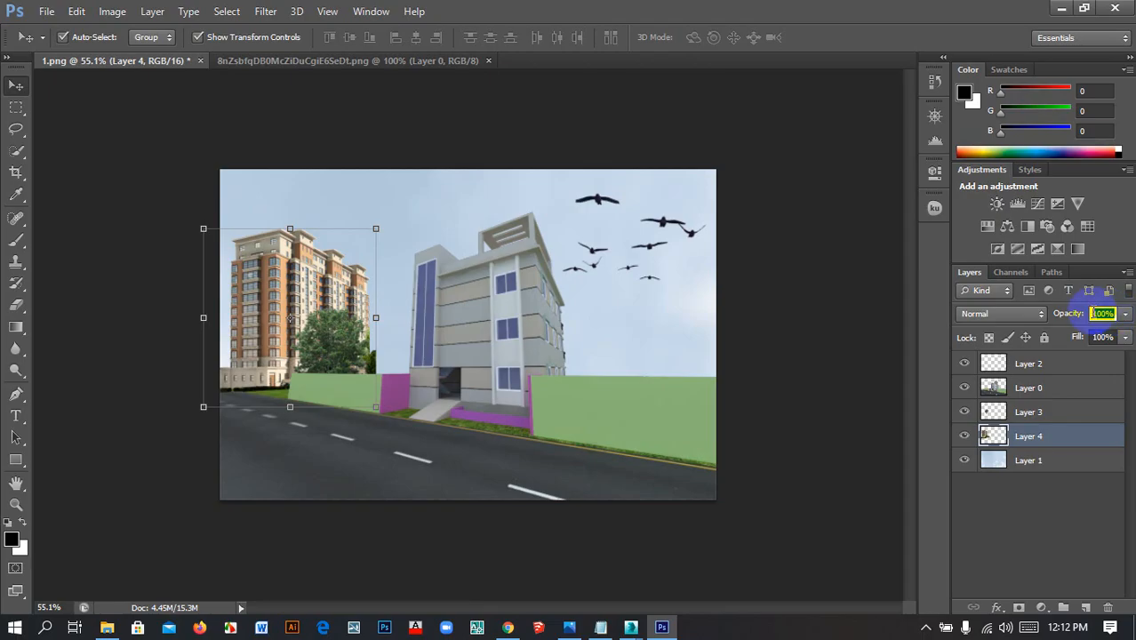
text(30)
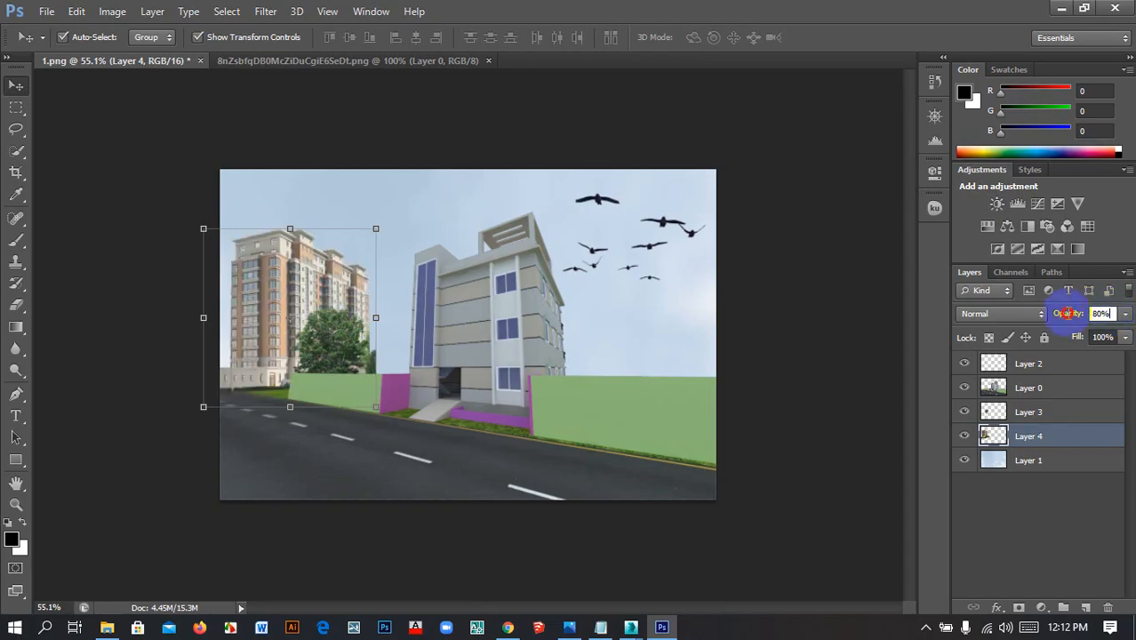
text(50)
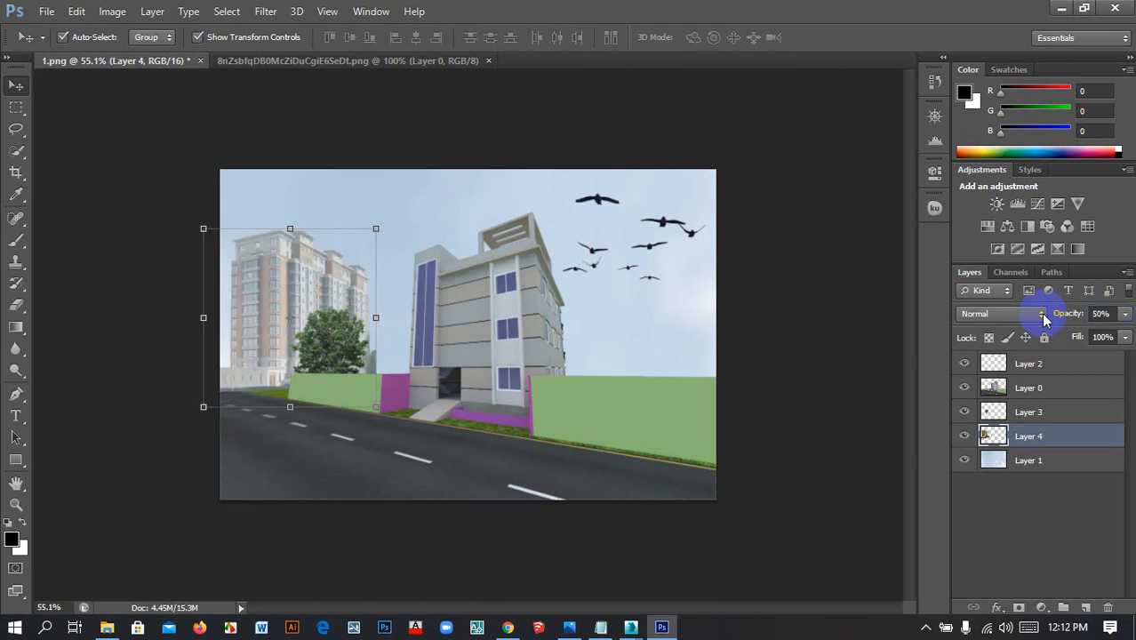
click(127, 223)
click(122, 204)
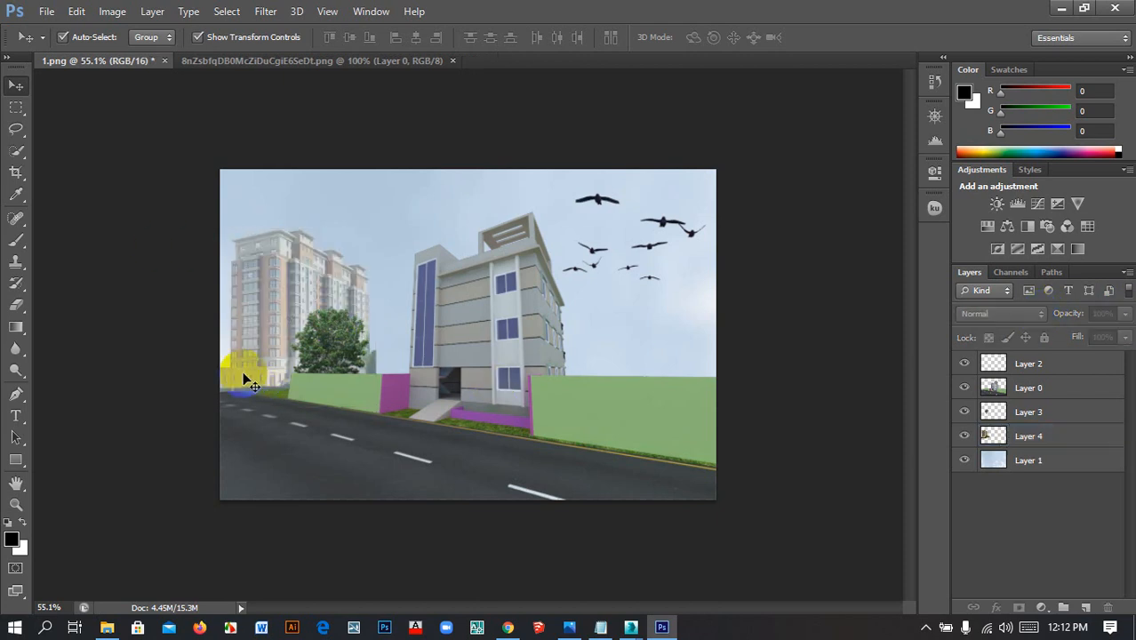
Move the apartment building left until it is partly cut off by the canvas edge and clear of the tree, and deselect it
click(261, 307)
key(Left)
key(Left)
key(Left)
key(Left)
key(Left)
key(Left)
key(Left)
key(Left)
key(Left)
key(Left)
key(Left)
key(Left)
key(Left)
key(Left)
key(Left)
key(Left)
key(Left)
key(Left)
key(Left)
key(Left)
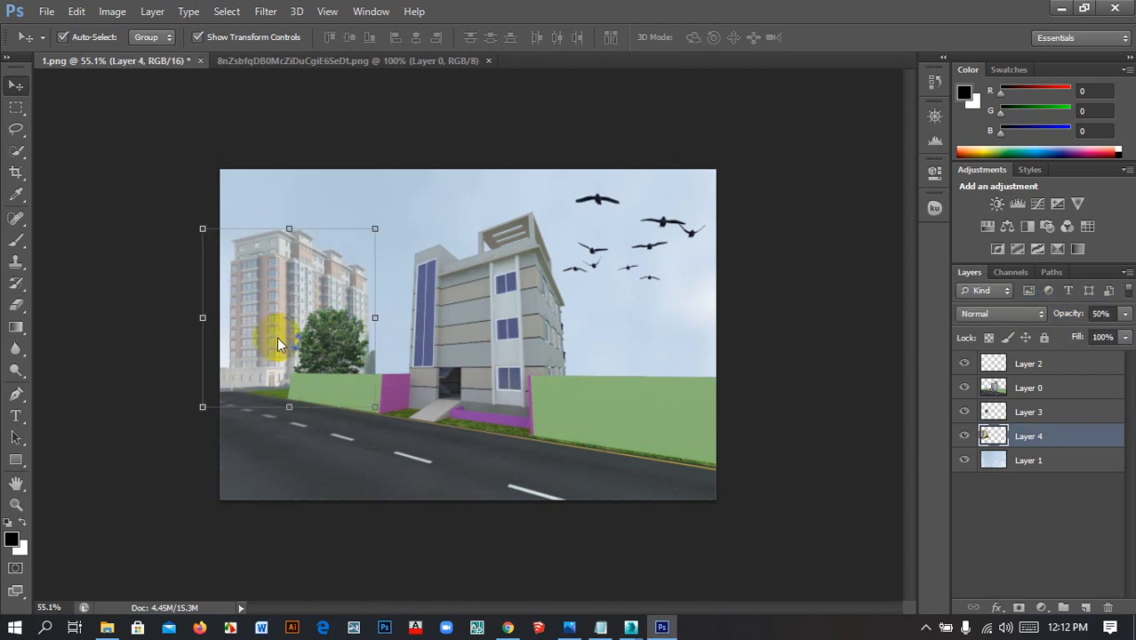
key(Left)
key(Left)
key(Left)
key(Left)
key(Left)
key(Left)
key(Left)
key(Left)
key(Left)
key(Left)
key(Left)
key(Left)
key(Left)
key(Left)
key(Left)
key(Left)
key(Left)
key(Left)
key(Left)
key(Left)
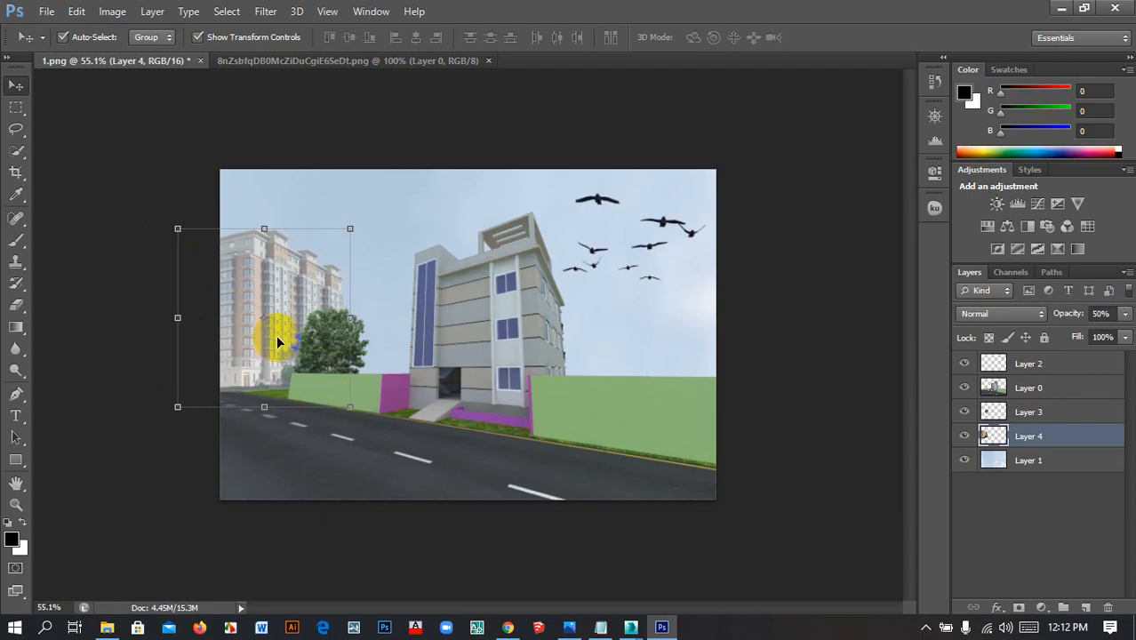
key(Left)
key(Left)
key(Left)
key(Left)
key(Left)
key(Left)
key(Left)
key(Left)
key(Left)
key(Left)
key(Left)
key(Left)
key(Left)
key(Left)
key(Left)
key(Left)
key(Left)
key(Left)
key(Left)
key(Left)
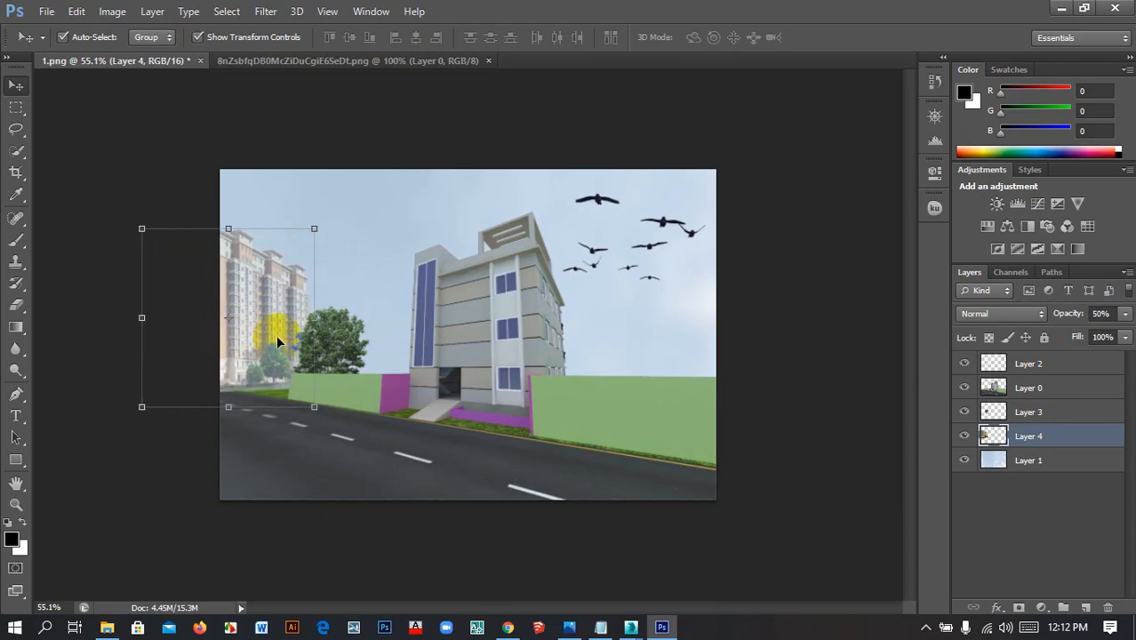
click(86, 297)
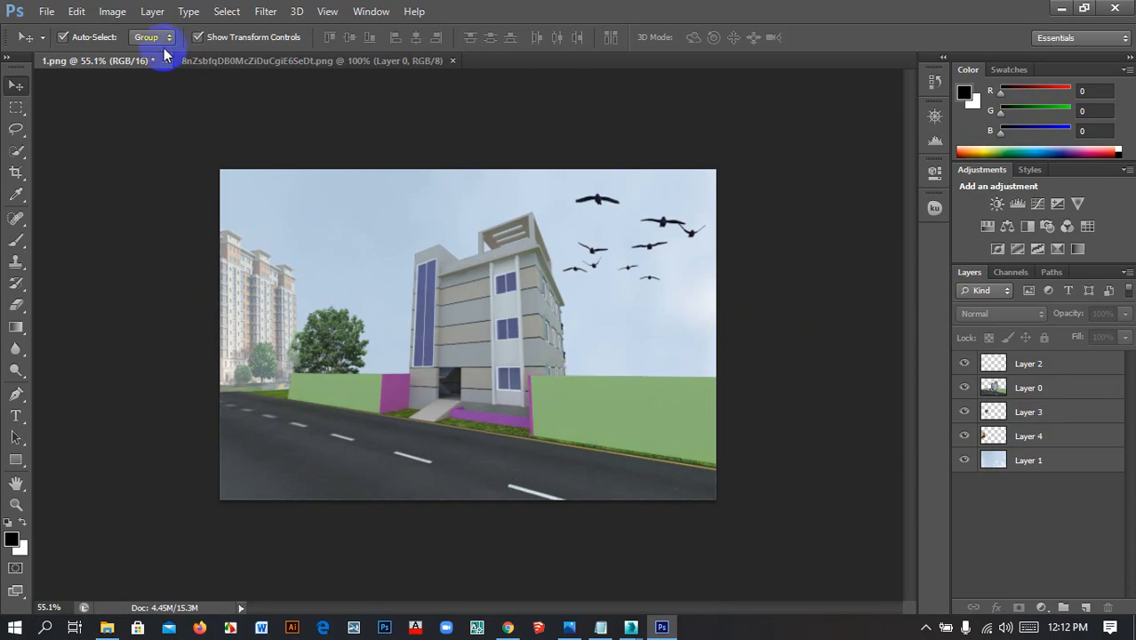
Open the tree image ARBOL2.PNG from the PNG FILE folder and close the apartment building image
click(48, 12)
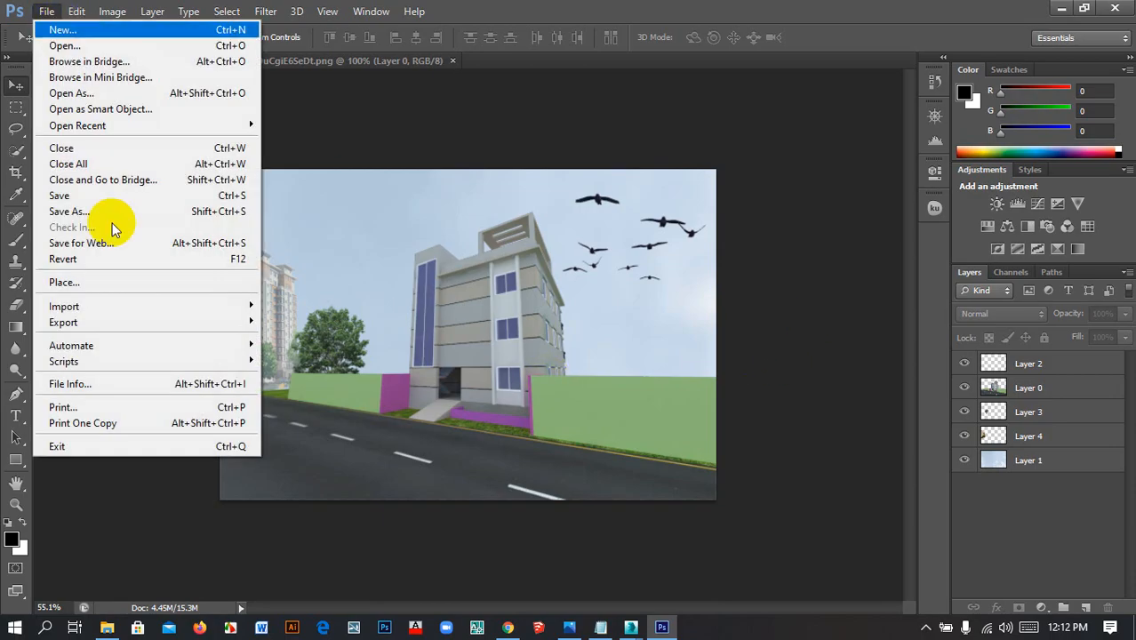
click(131, 46)
scroll(752, 353, down, 2)
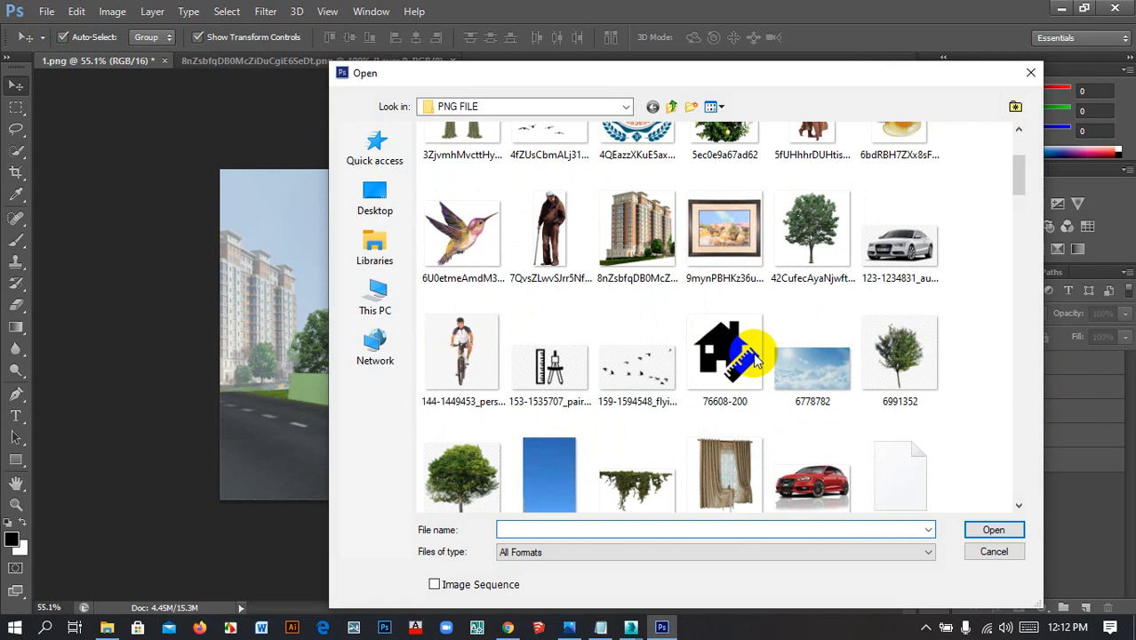
scroll(753, 356, down, 2)
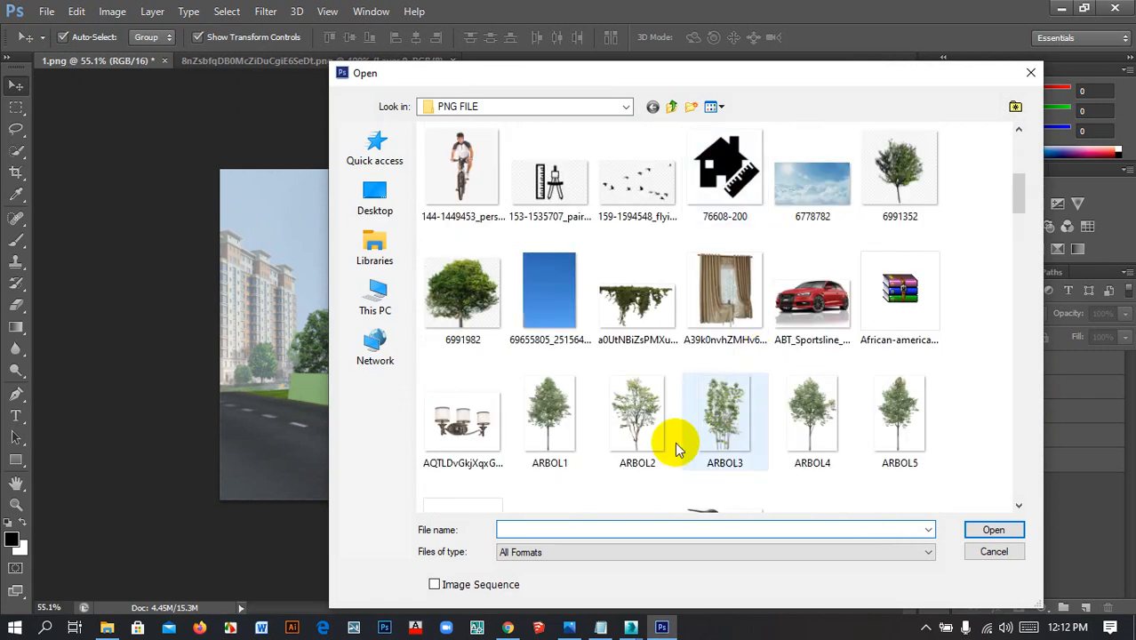
double_click(633, 427)
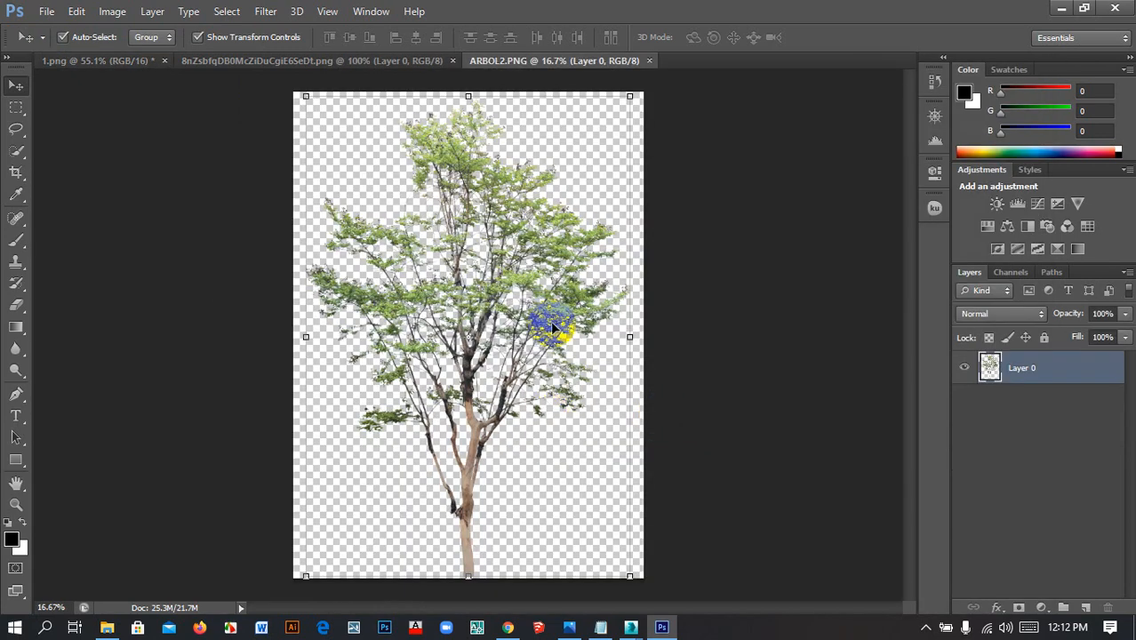
click(453, 60)
Copy the ARBOL2 tree into 1.png and scale it to 40.97% width and 34.55% height
drag(471, 338, 695, 379)
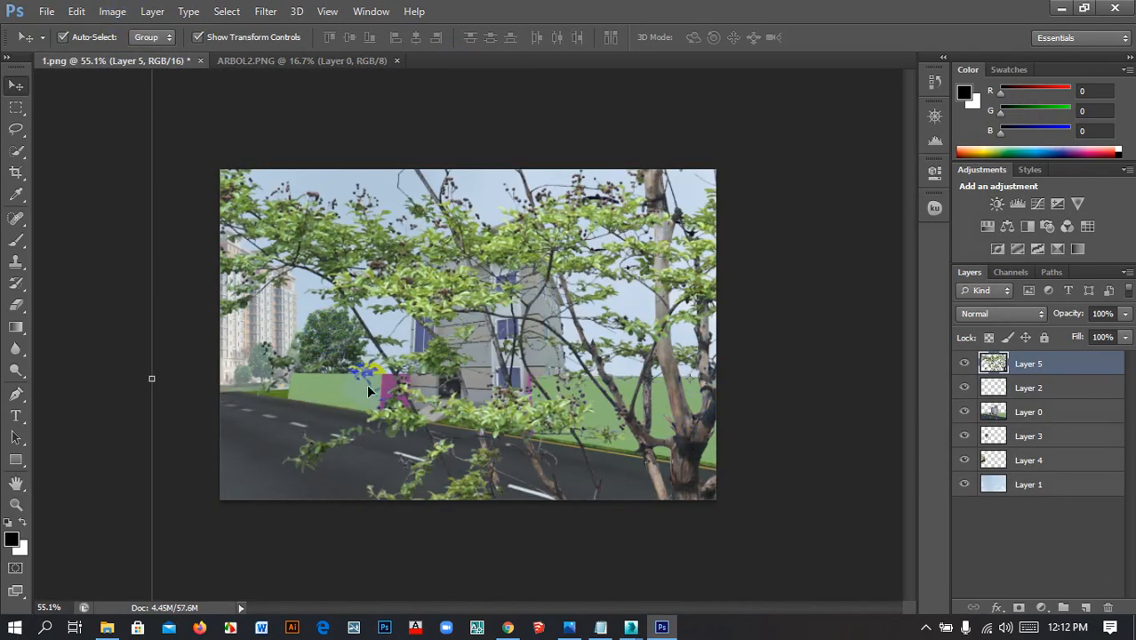
alt+scroll(368, 391, down, 2)
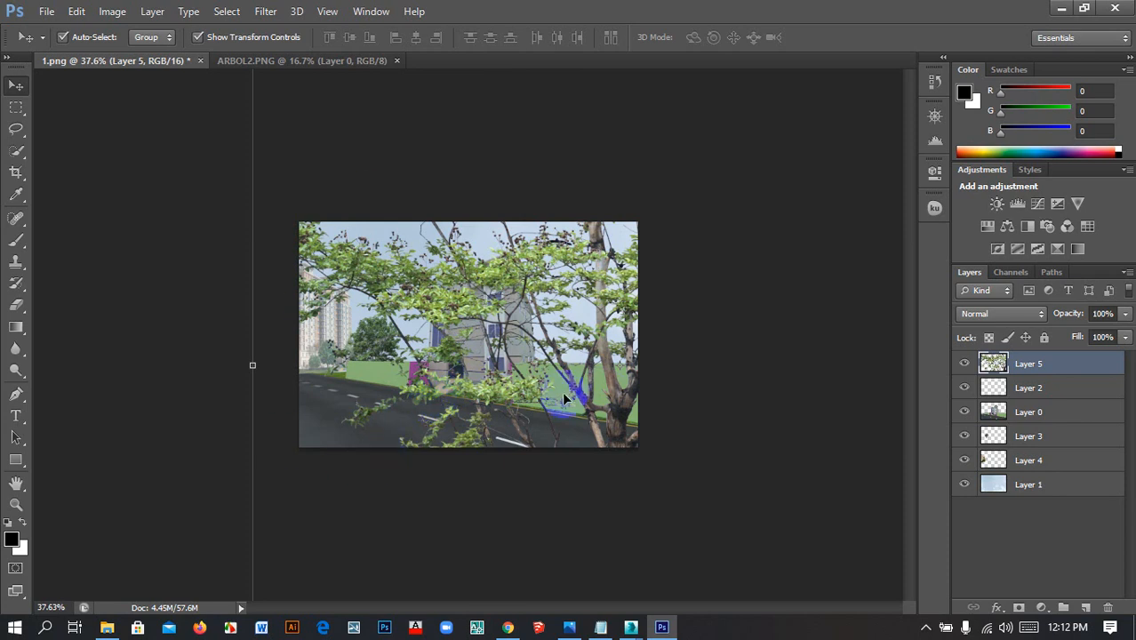
alt+scroll(565, 400, down, 5)
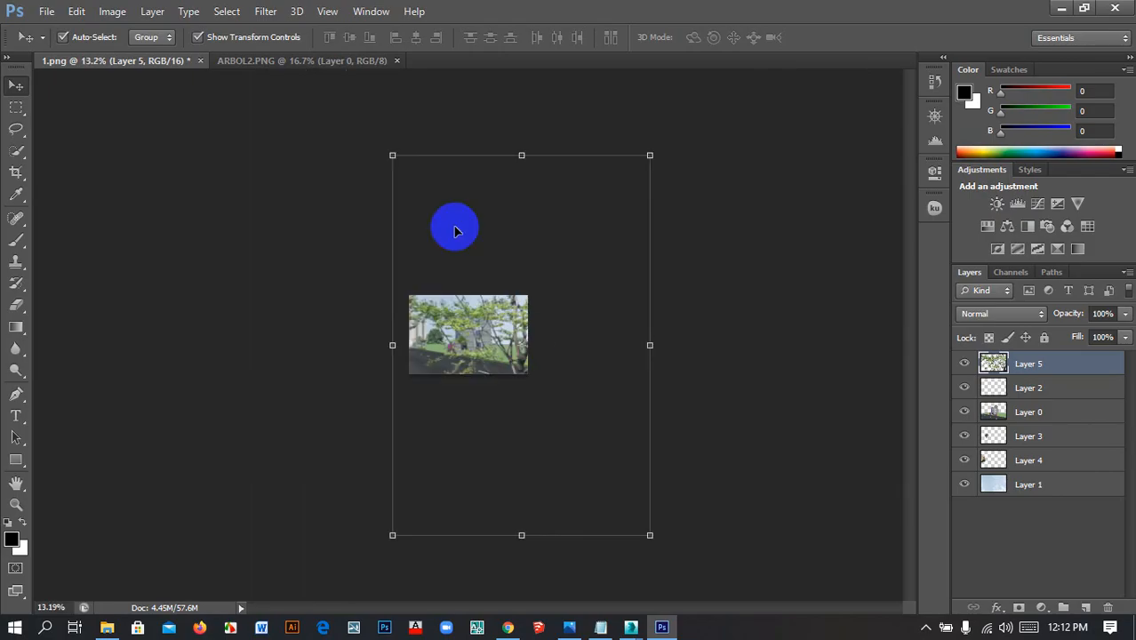
drag(391, 154, 542, 403)
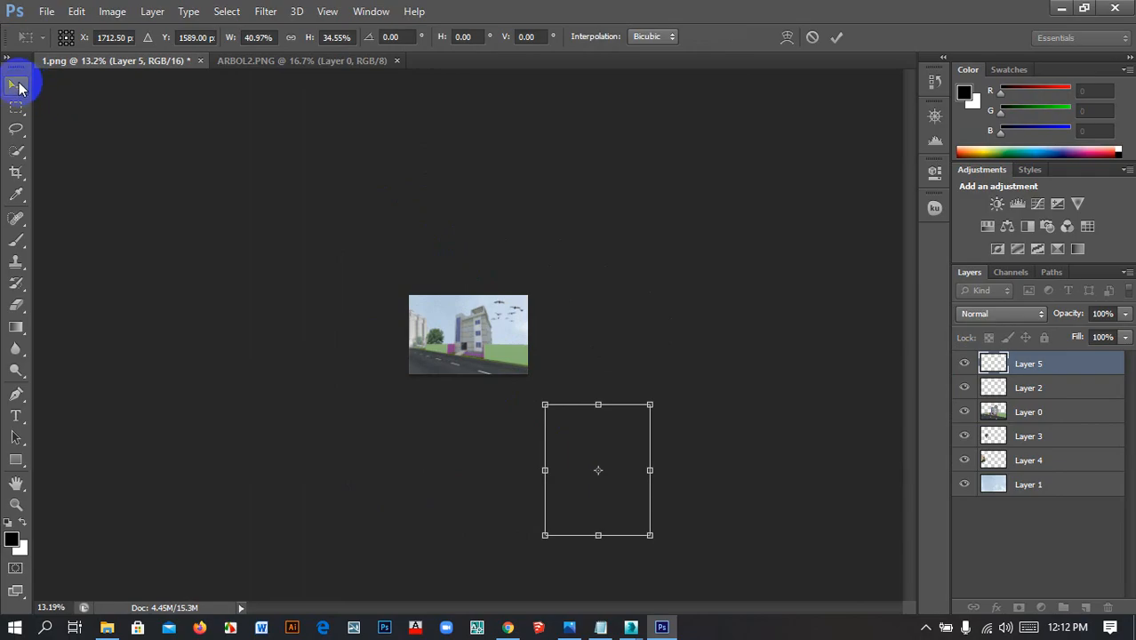
click(19, 86)
click(508, 246)
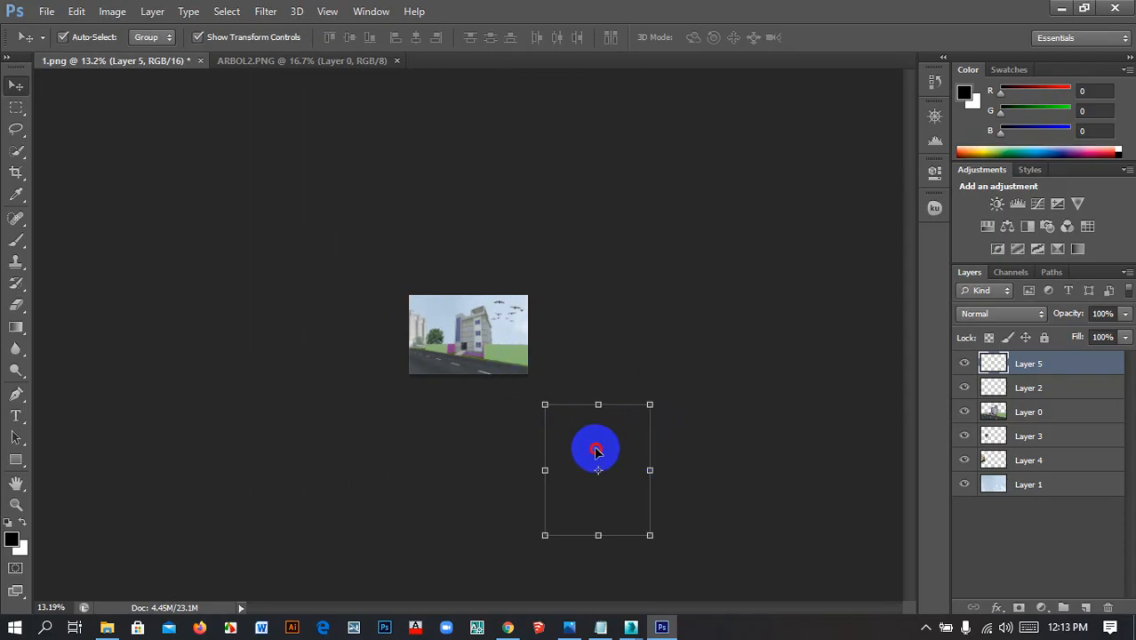
Move the ARBOL2 tree up beside the render until it spans the canvas height
drag(596, 451, 558, 399)
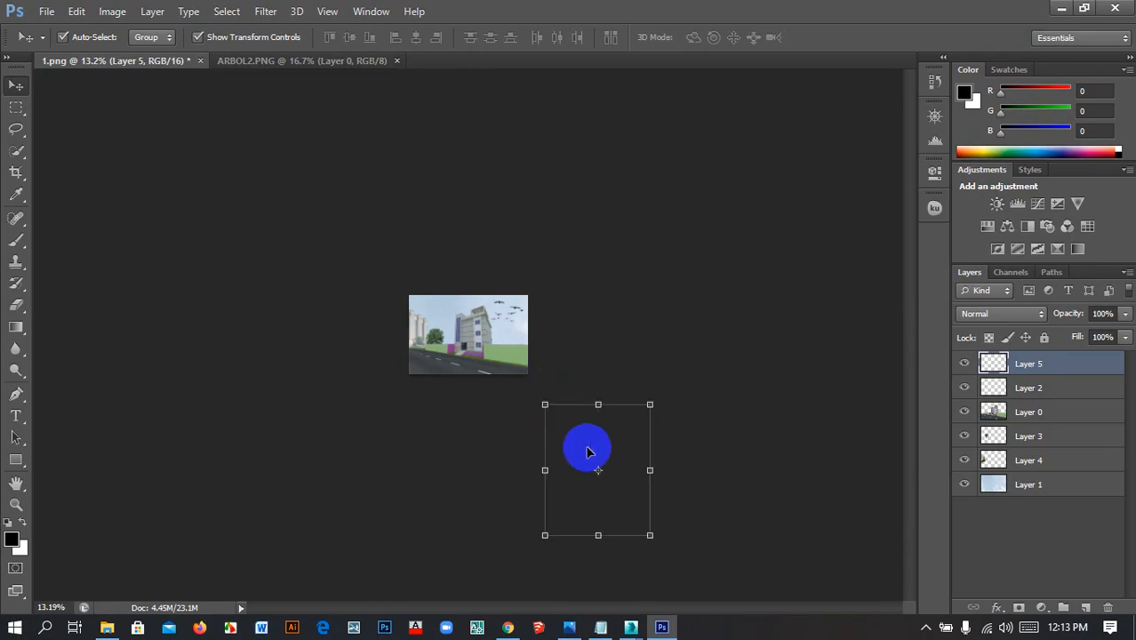
click(624, 437)
drag(737, 400, 569, 512)
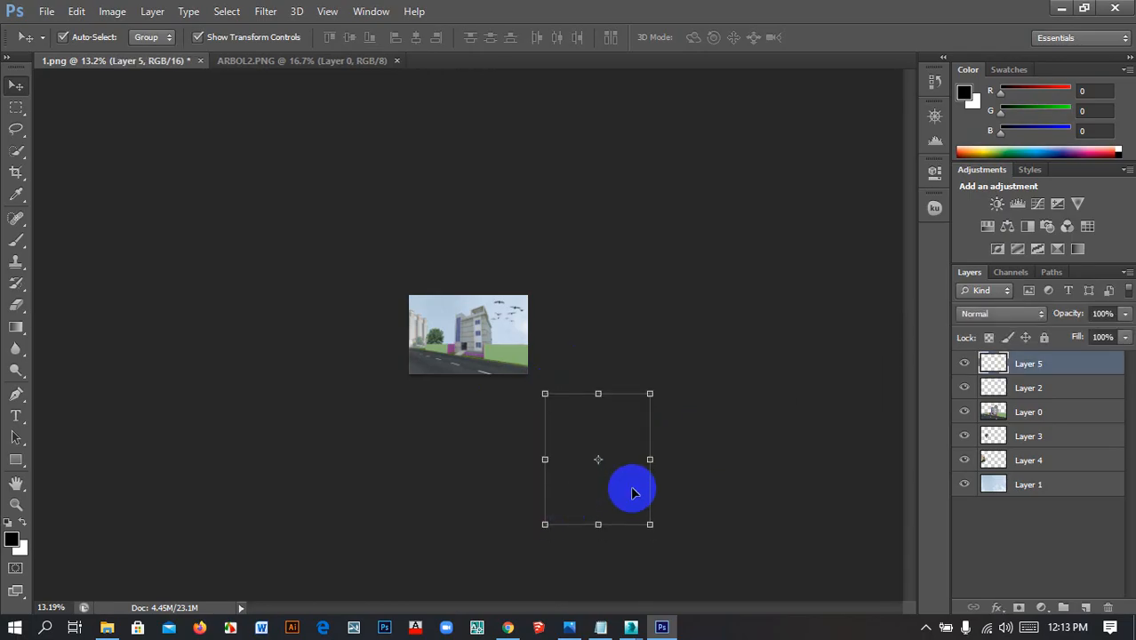
key(shift+Up)
key(shift+Up)
key(shift+Up)
key(shift+Up)
key(shift+Up)
key(shift+Up)
key(shift+Up)
key(shift+Up)
key(shift+Up)
key(shift+Up)
key(shift+Up)
key(shift+Up)
key(shift+Up)
key(shift+Up)
key(shift+Up)
key(shift+Up)
key(shift+Up)
key(shift+Up)
key(shift+Up)
key(shift+Up)
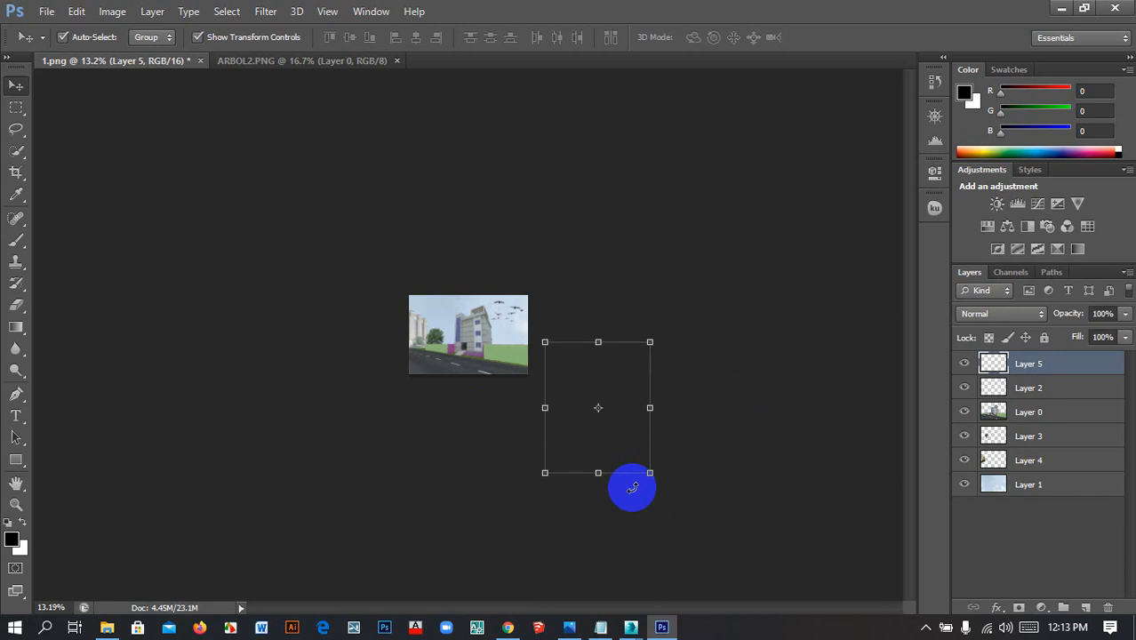
key(shift+Up)
key(shift+Up)
key(shift+Up)
key(shift+Up)
key(shift+Up)
key(shift+Up)
key(shift+Up)
key(shift+Up)
key(shift+Up)
key(shift+Up)
key(shift+Up)
key(shift+Up)
key(shift+Up)
key(shift+Up)
key(shift+Up)
key(shift+Up)
key(shift+Up)
key(shift+Up)
key(shift+Up)
key(shift+Up)
key(shift+Up)
key(shift+Up)
key(shift+Up)
key(shift+Up)
key(shift+Up)
key(shift+Up)
key(shift+Up)
key(shift+Up)
key(shift+Up)
key(shift+Up)
key(shift+Up)
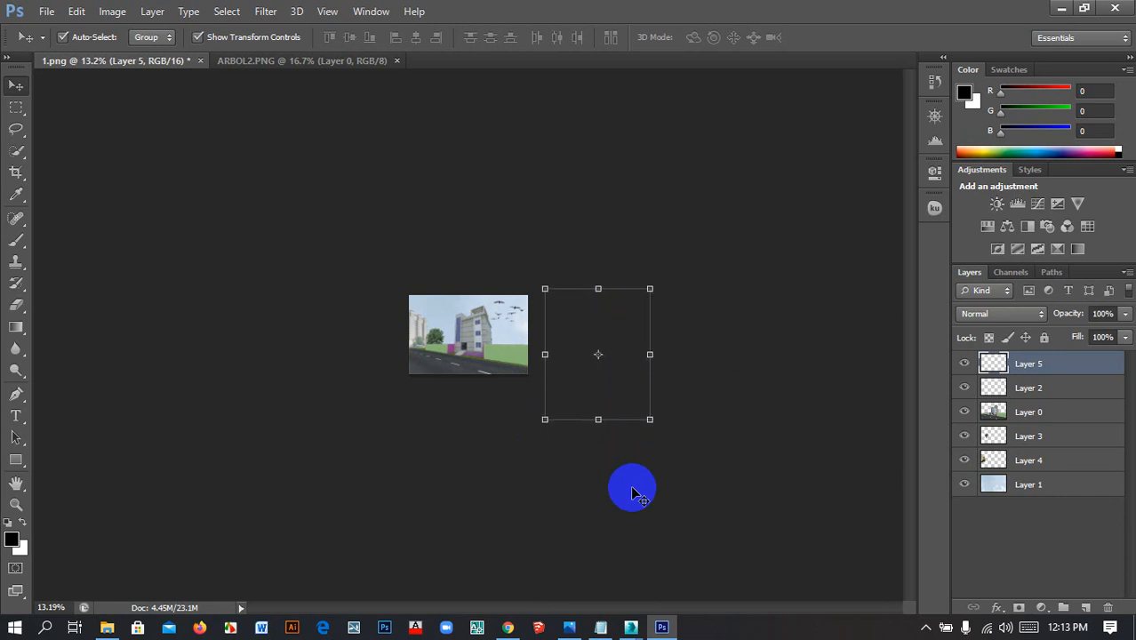
Move the ARBOL2 tree left until its crown overlaps the right part of the render
key(shift+Left)
key(shift+Left)
key(shift+Left)
key(shift+Left)
key(shift+Left)
key(shift+Left)
key(shift+Left)
key(shift+Left)
key(shift+Left)
key(shift+Left)
key(shift+Left)
key(shift+Left)
key(shift+Left)
key(shift+Left)
key(shift+Left)
key(shift+Left)
key(shift+Left)
key(shift+Left)
key(shift+Left)
key(shift+Left)
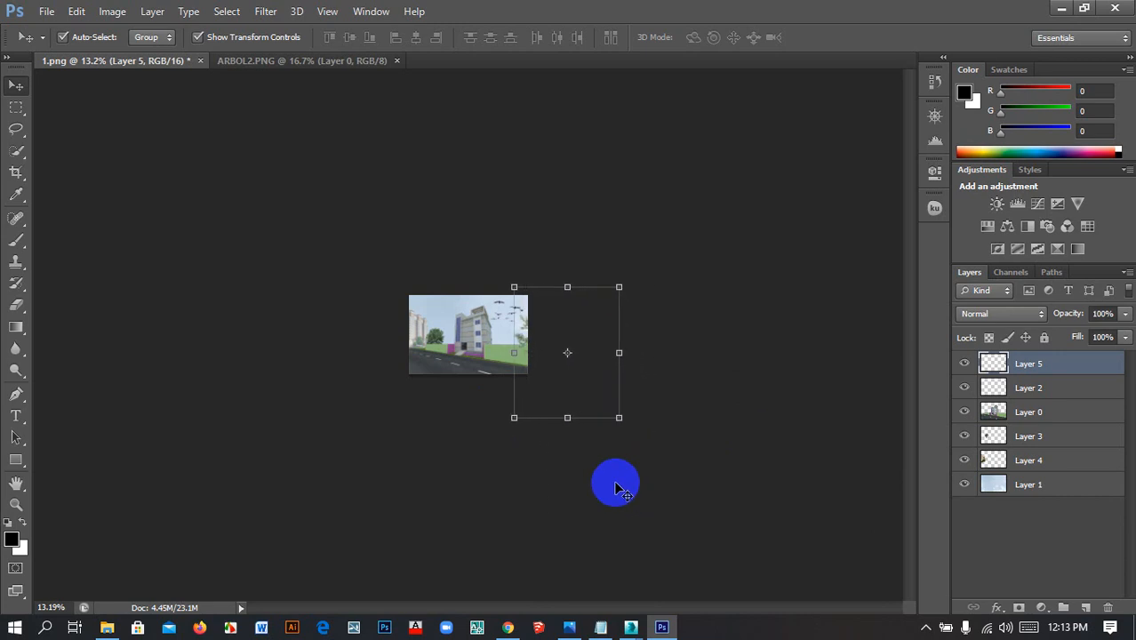
key(shift+Left)
key(shift+Left)
key(shift+Left)
key(shift+Left)
key(shift+Left)
key(shift+Left)
key(shift+Left)
key(shift+Left)
key(shift+Left)
key(shift+Left)
key(shift+Left)
key(shift+Left)
key(shift+Left)
key(shift+Left)
key(shift+Left)
key(shift+Left)
key(shift+Left)
key(shift+Left)
key(shift+Left)
key(shift+Left)
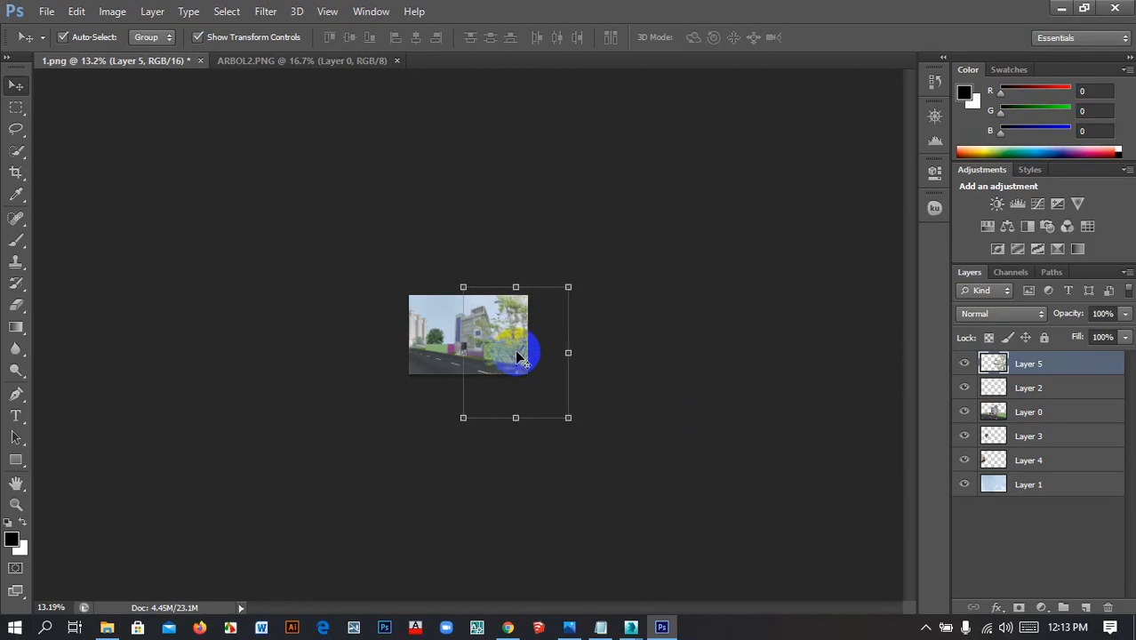
Scale the ARBOL2 tree to 34.93% width and 44.40% height and place it partly beyond the canvas's right edge
drag(564, 417, 528, 375)
alt+scroll(493, 295, up, 12)
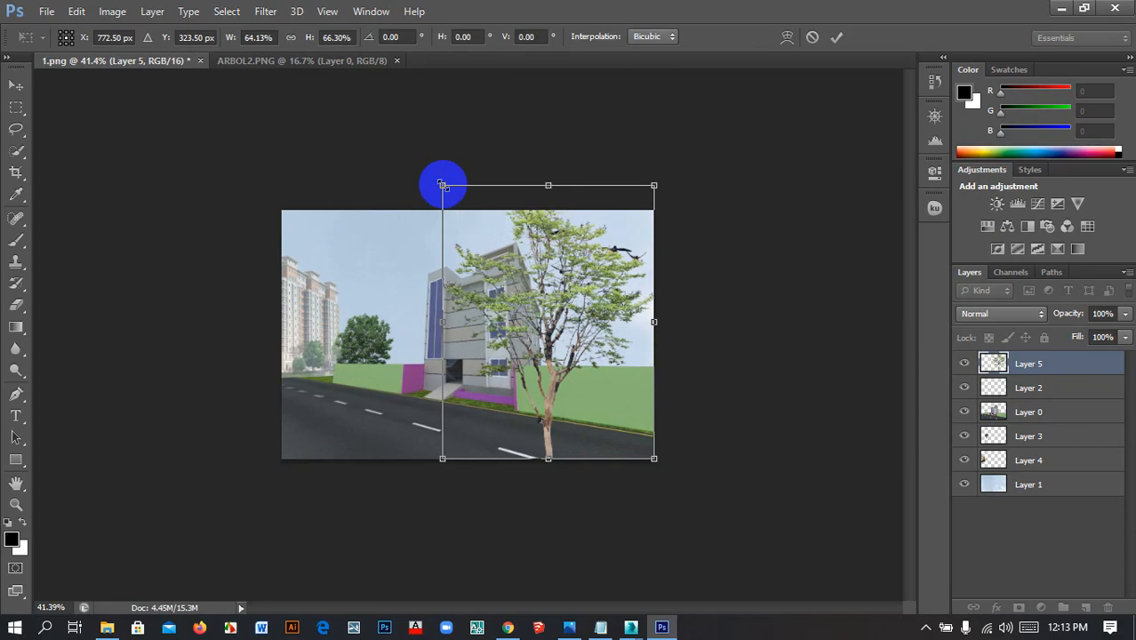
drag(443, 184, 540, 275)
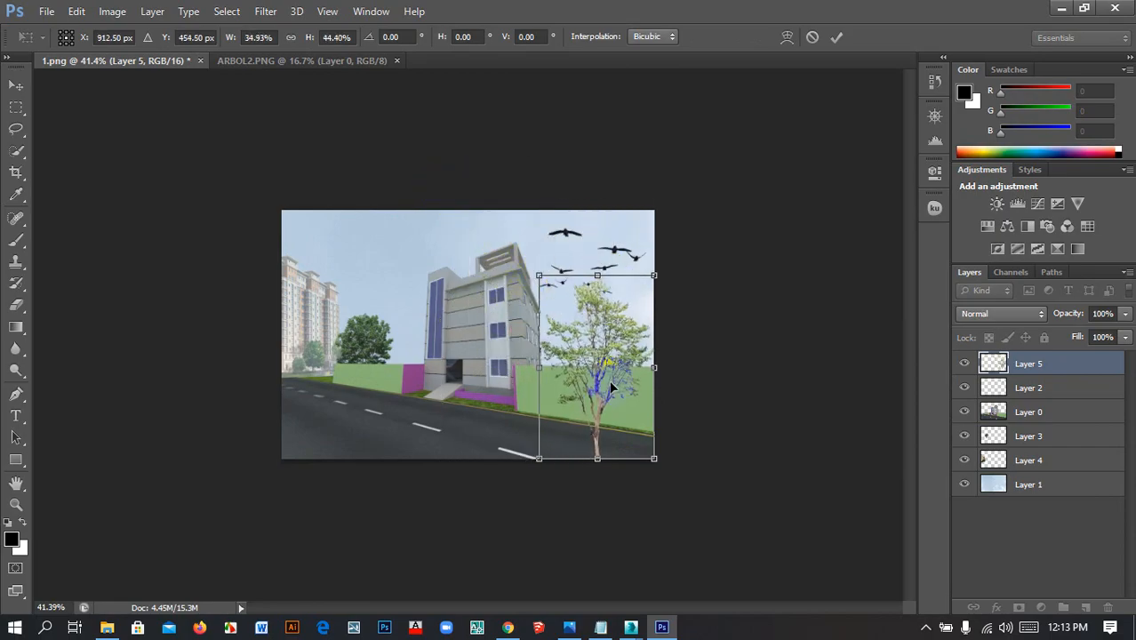
drag(604, 378, 646, 378)
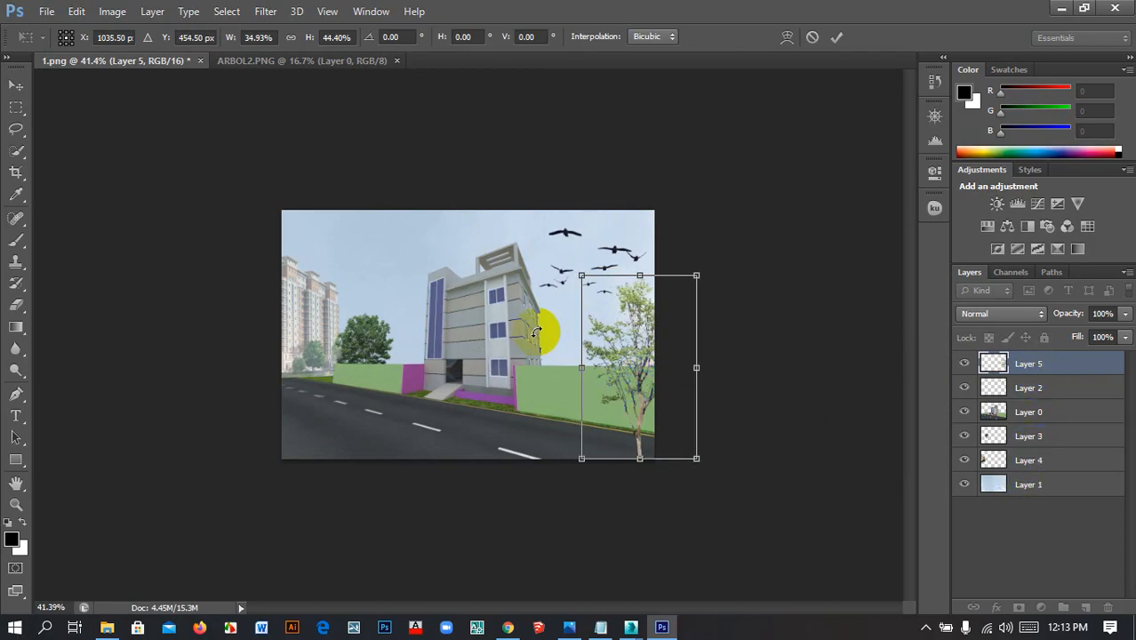
key(Return)
Move the tree layer directly above the sky layer, behind the wall, and place a duplicate of the tree to its left
drag(1017, 359, 1021, 464)
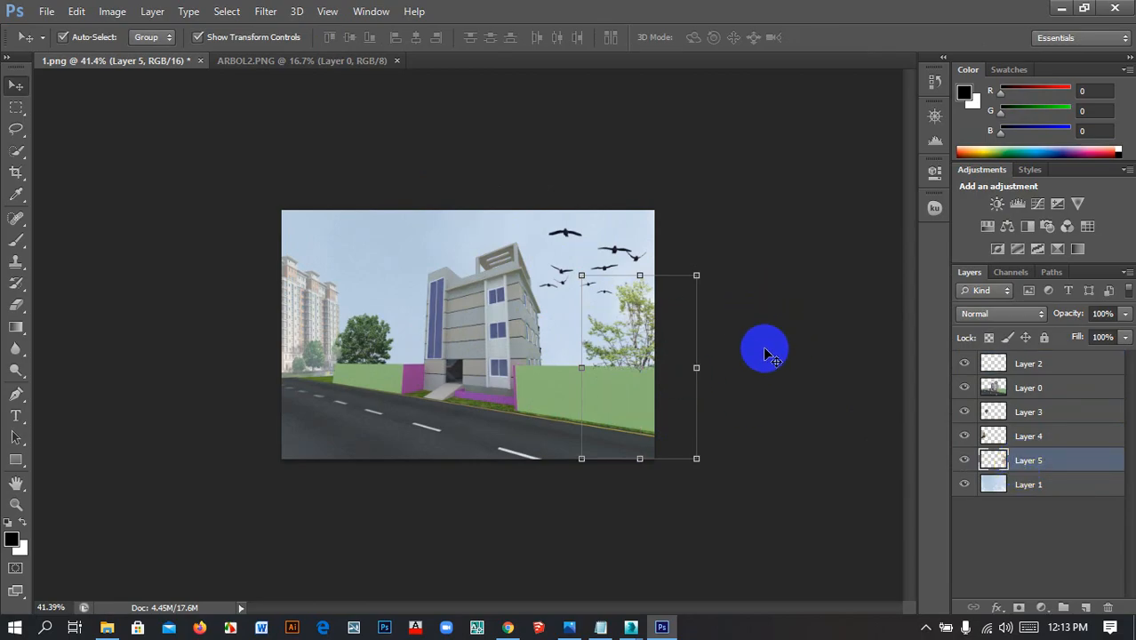
click(639, 353)
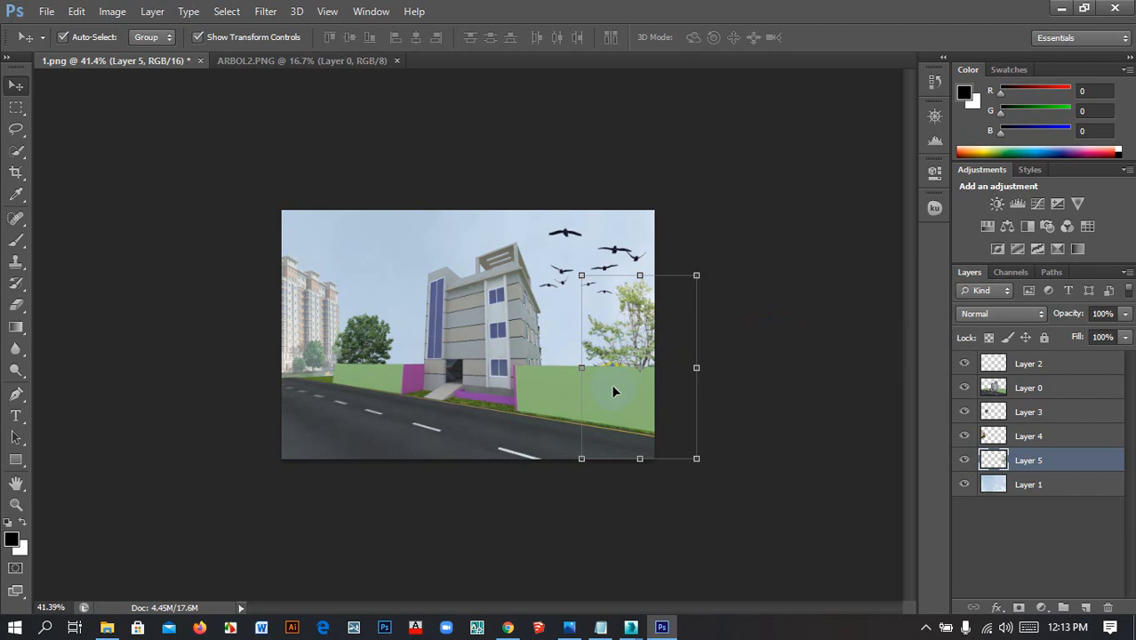
drag(618, 387, 576, 354)
click(760, 381)
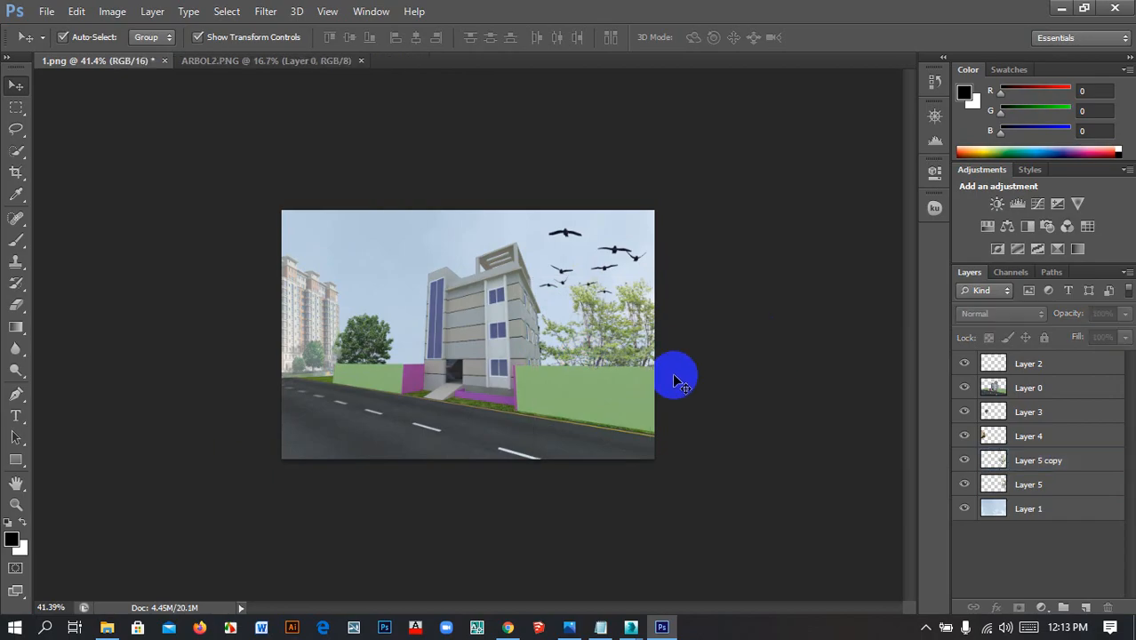
Open the bare branch image Branch-PNG-File from the PNG FILE folder
alt+scroll(505, 347, up, 2)
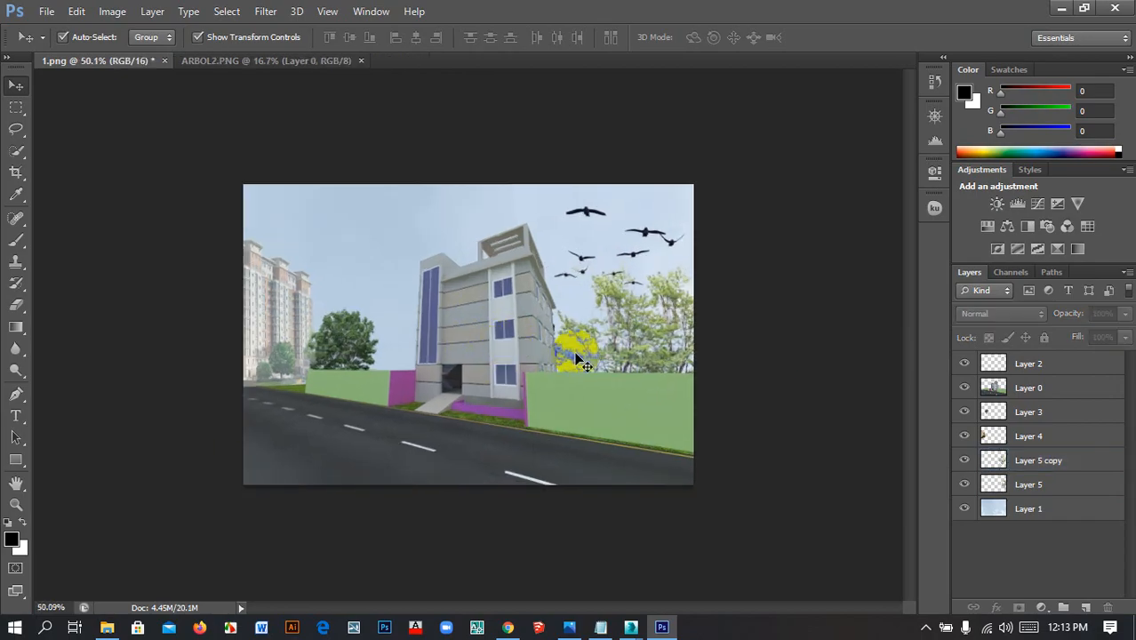
alt+scroll(578, 357, down, 1)
alt+scroll(578, 363, up, 2)
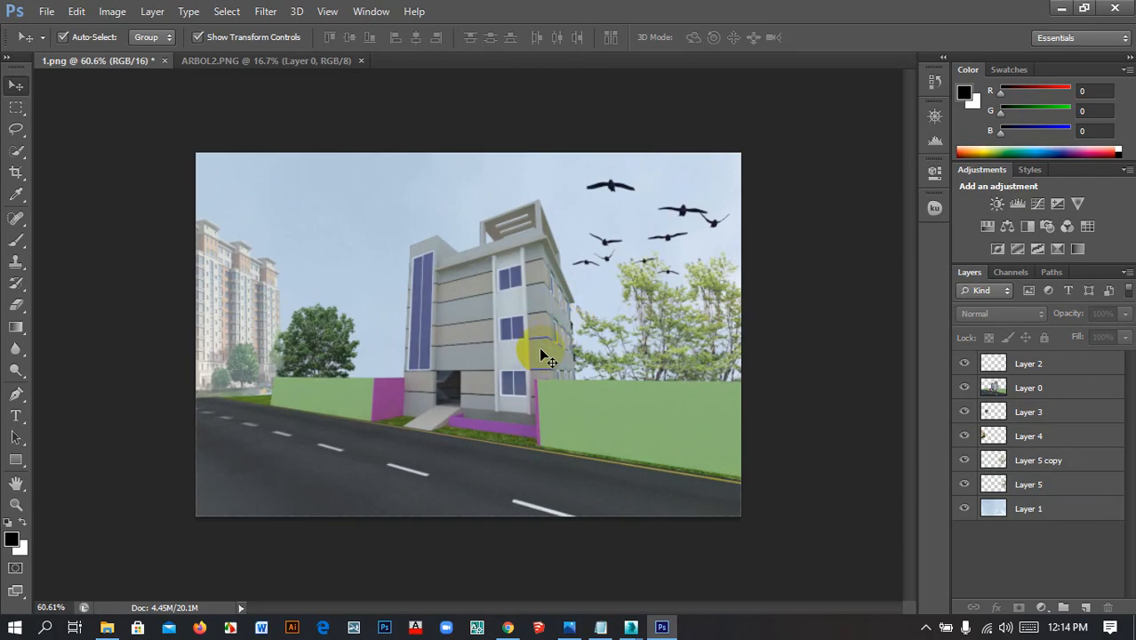
click(46, 11)
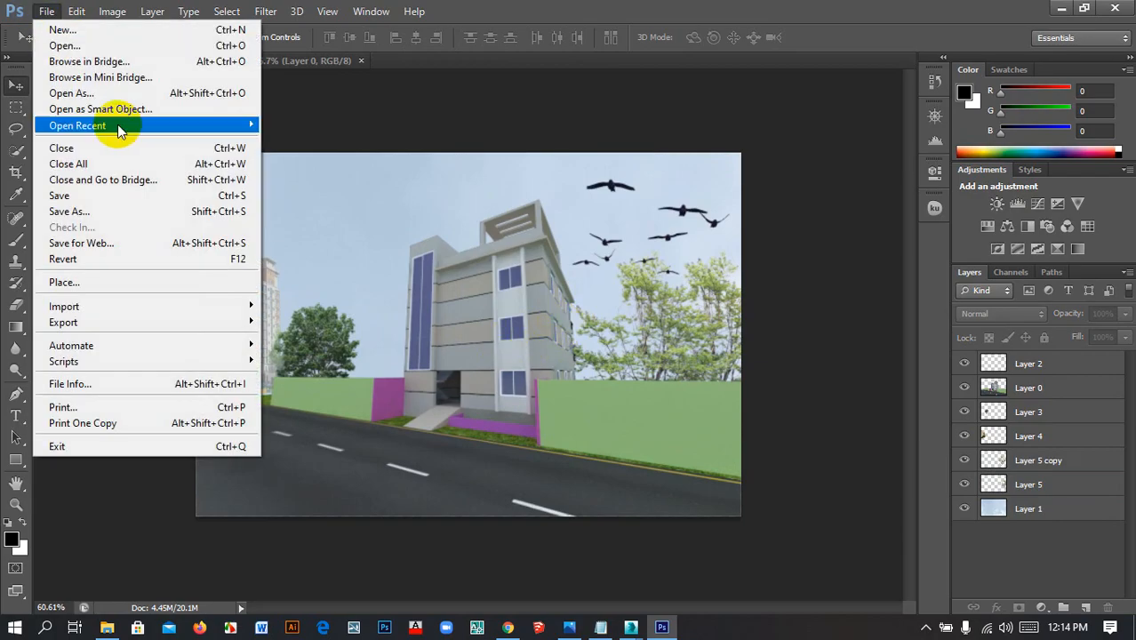
click(96, 49)
scroll(743, 354, down, 3)
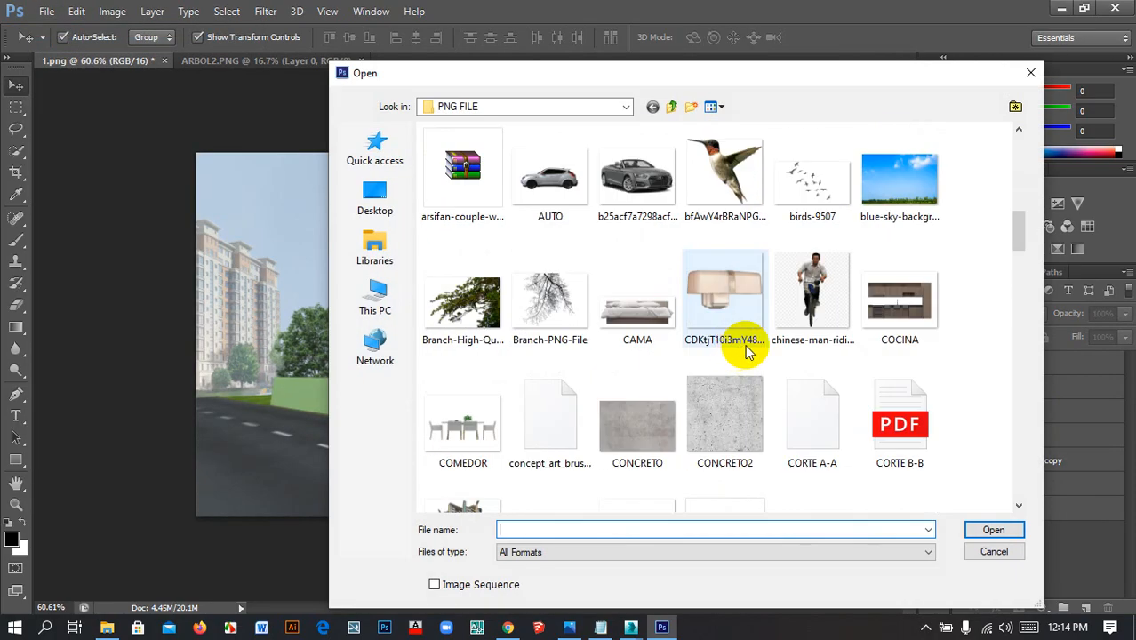
double_click(545, 307)
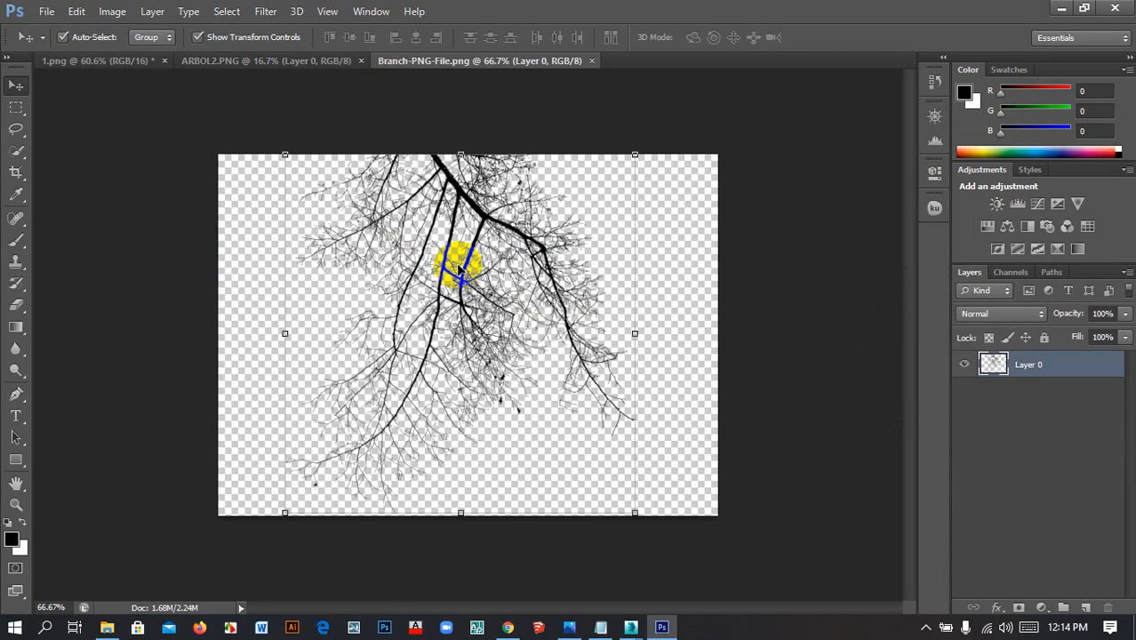
Copy the branch into 1.png, place it hanging into the sky's upper-left corner, and deselect it
drag(481, 240, 246, 103)
click(263, 207)
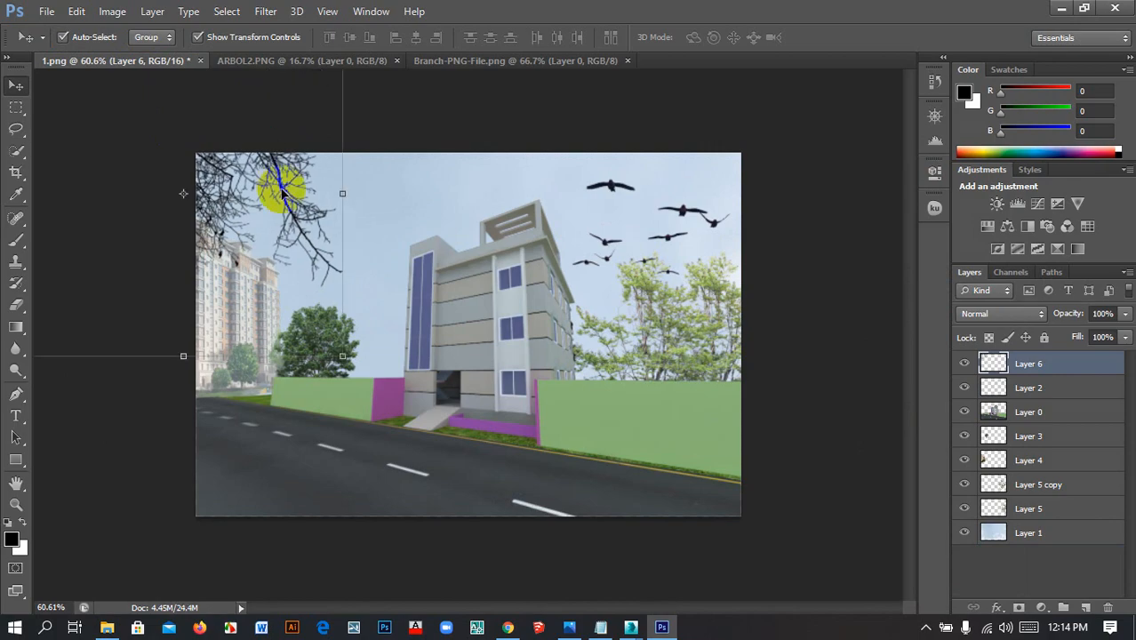
drag(279, 189, 272, 181)
drag(283, 184, 268, 182)
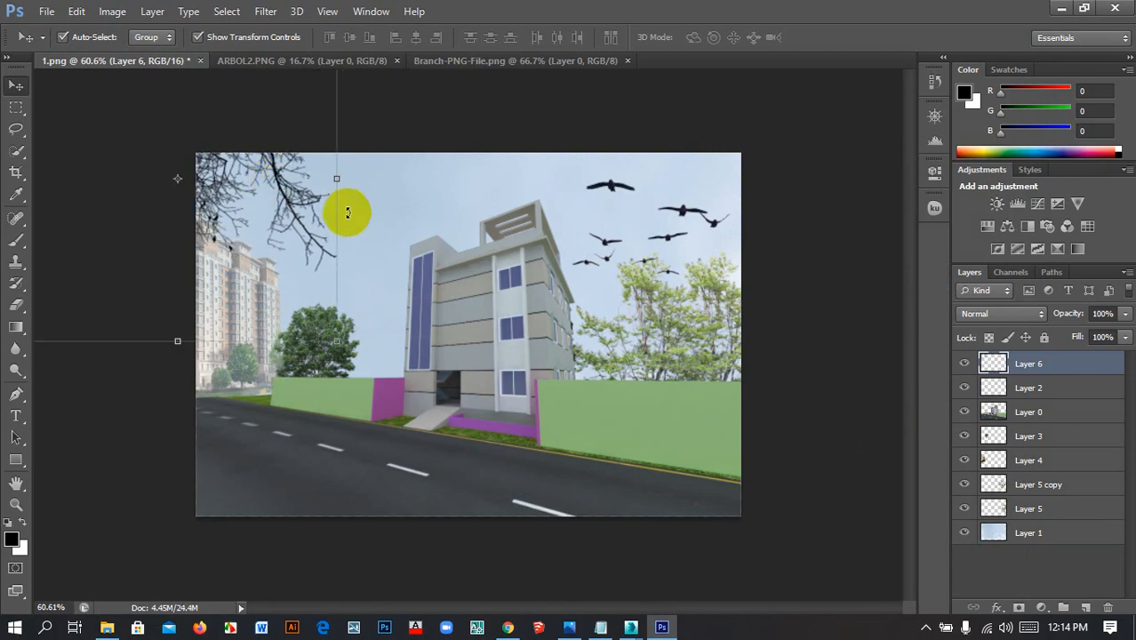
click(132, 140)
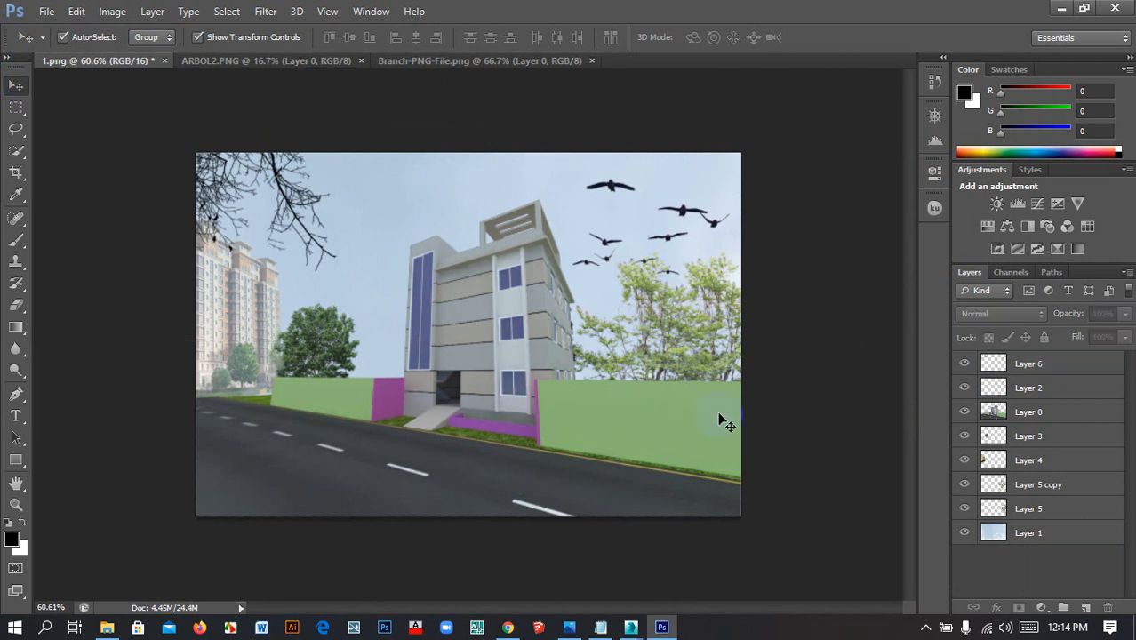
Apply automatic colour correction to the building render on Layer 0
click(540, 354)
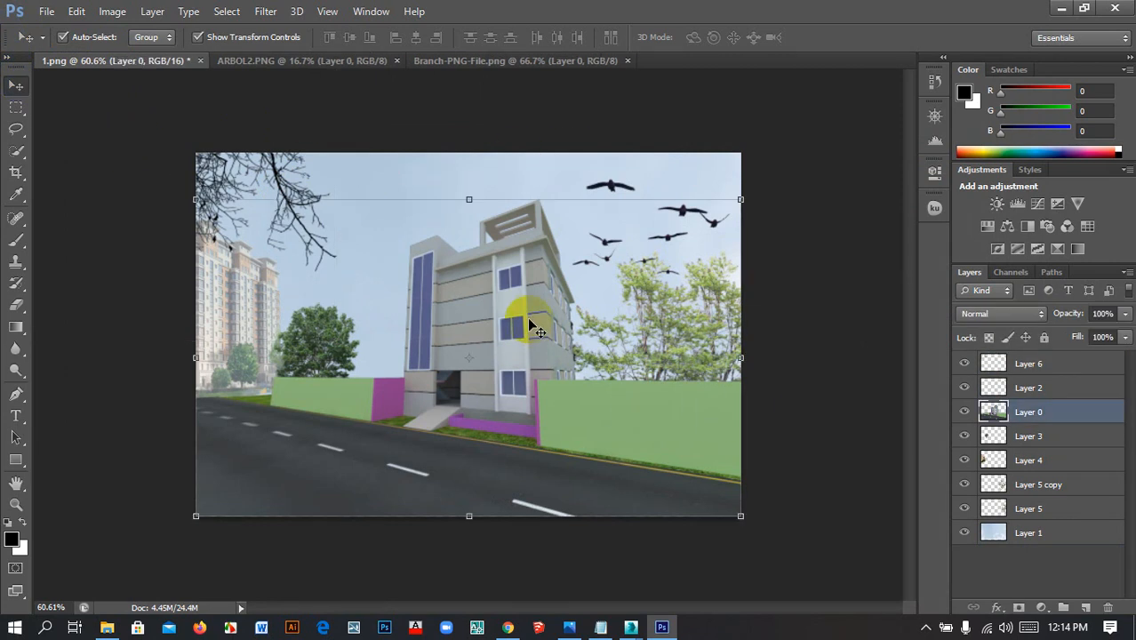
click(112, 10)
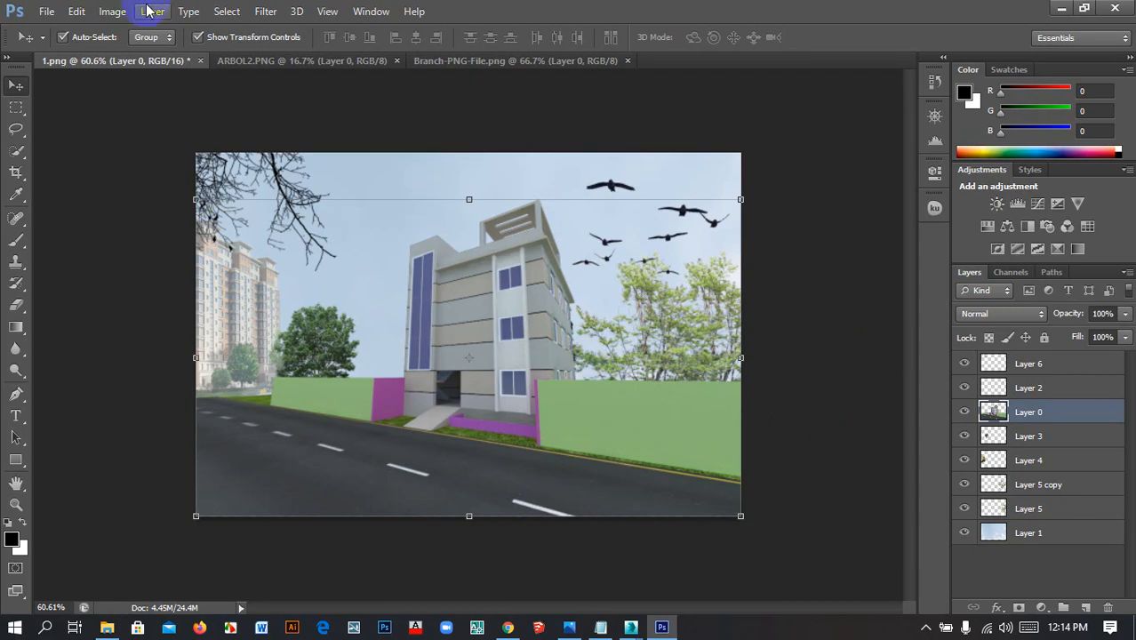
click(142, 108)
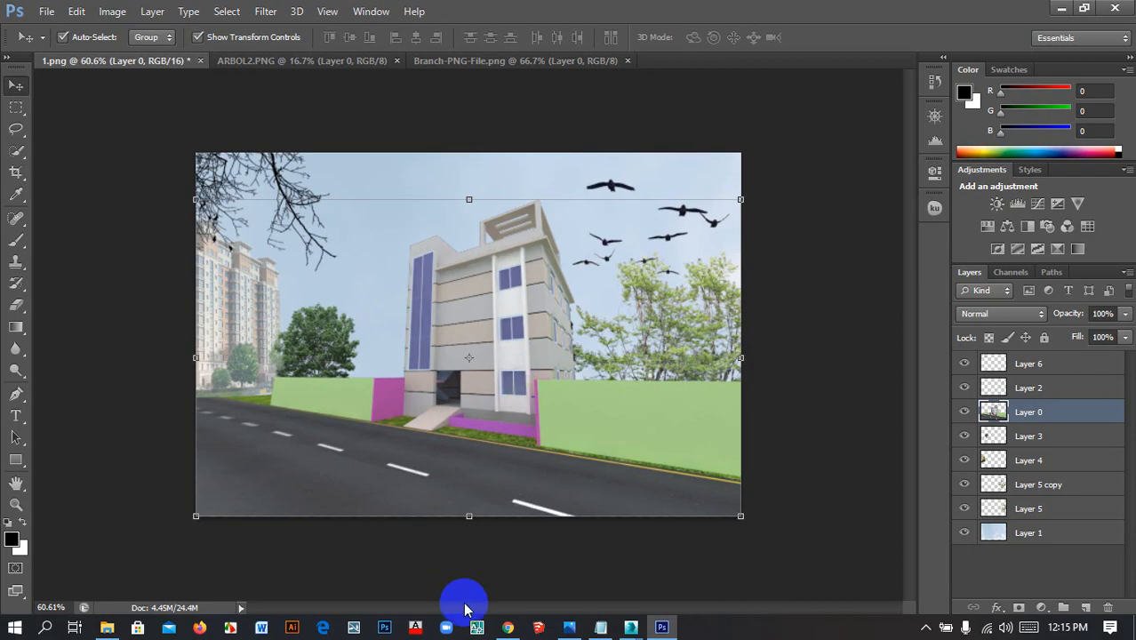
click(504, 627)
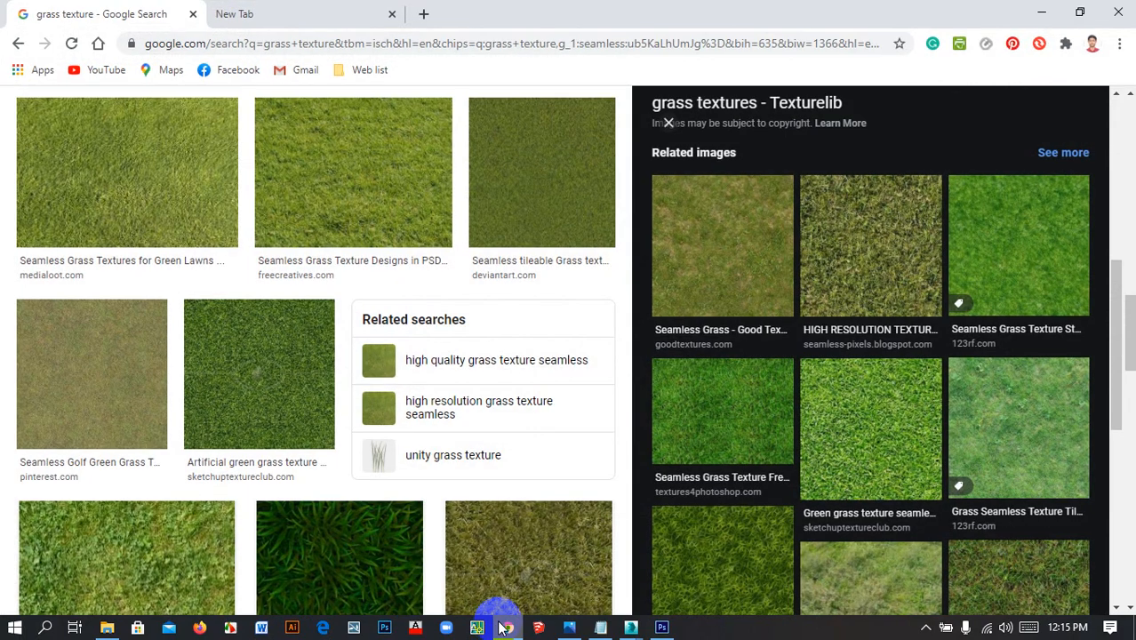
click(505, 628)
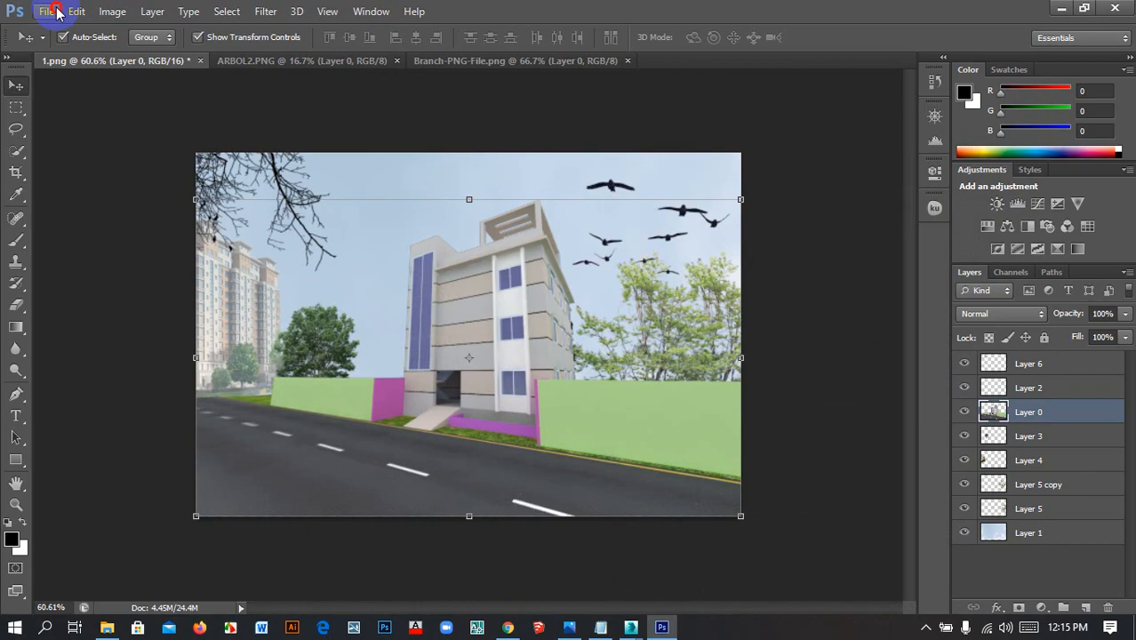
Open the grey convertible image b25acf7a7298acfb376d3f4d32189a6e from the PNG FILE folder
click(51, 12)
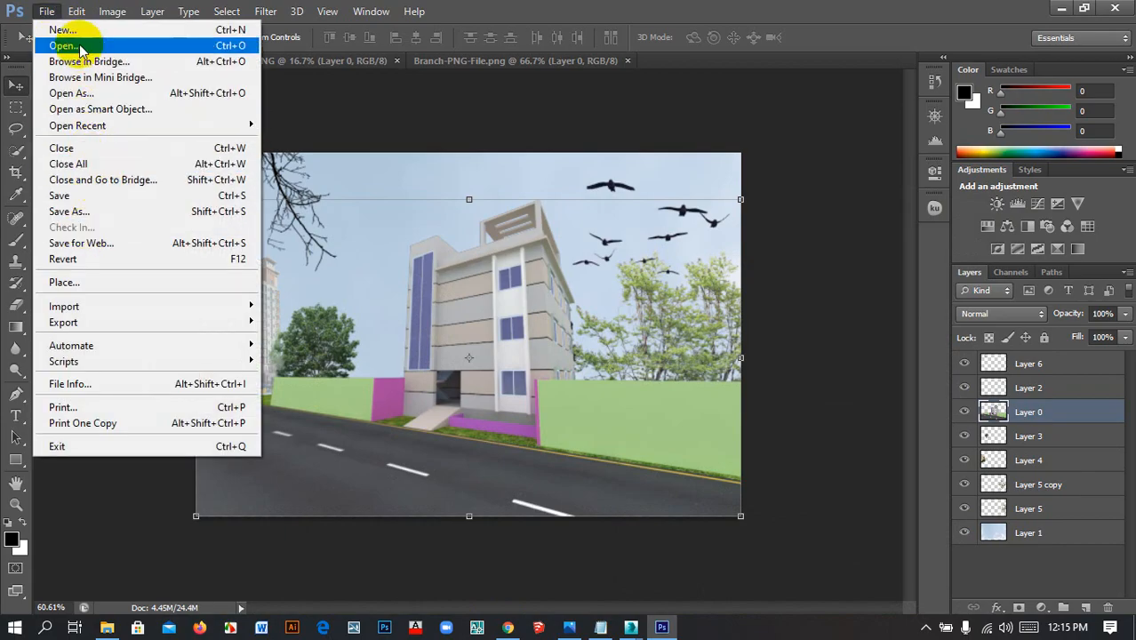
click(594, 331)
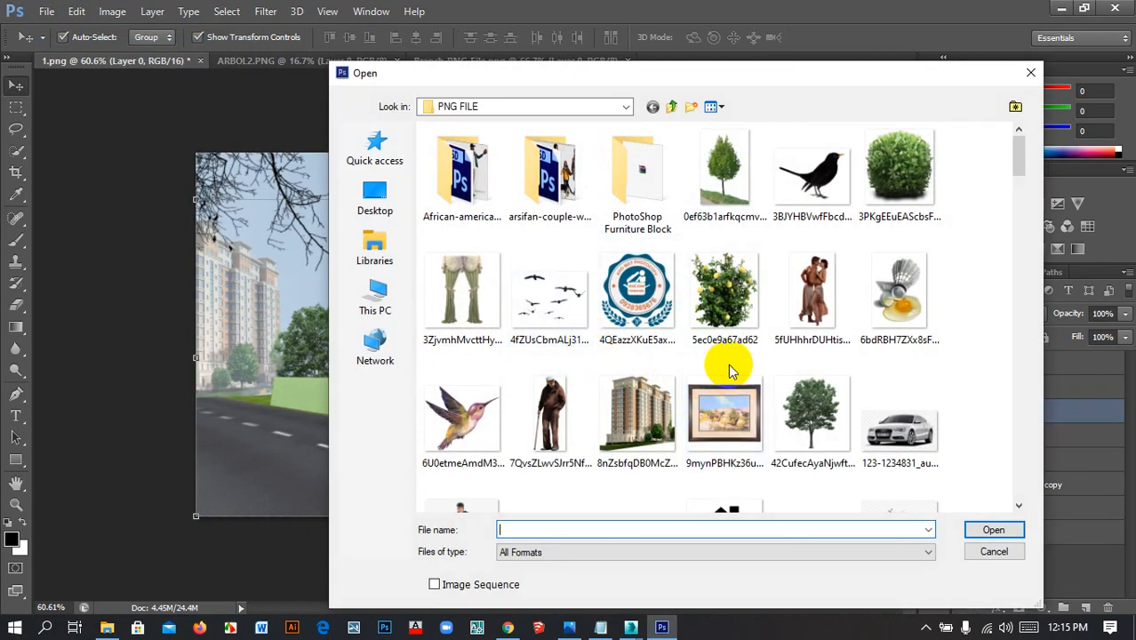
scroll(728, 363, down, 2)
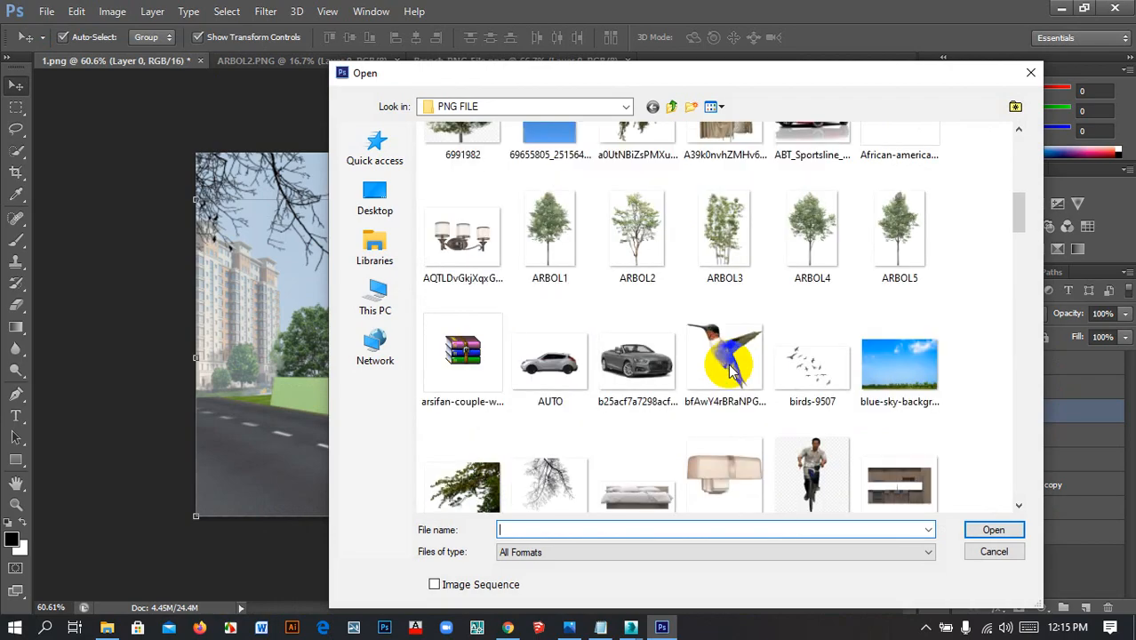
click(629, 358)
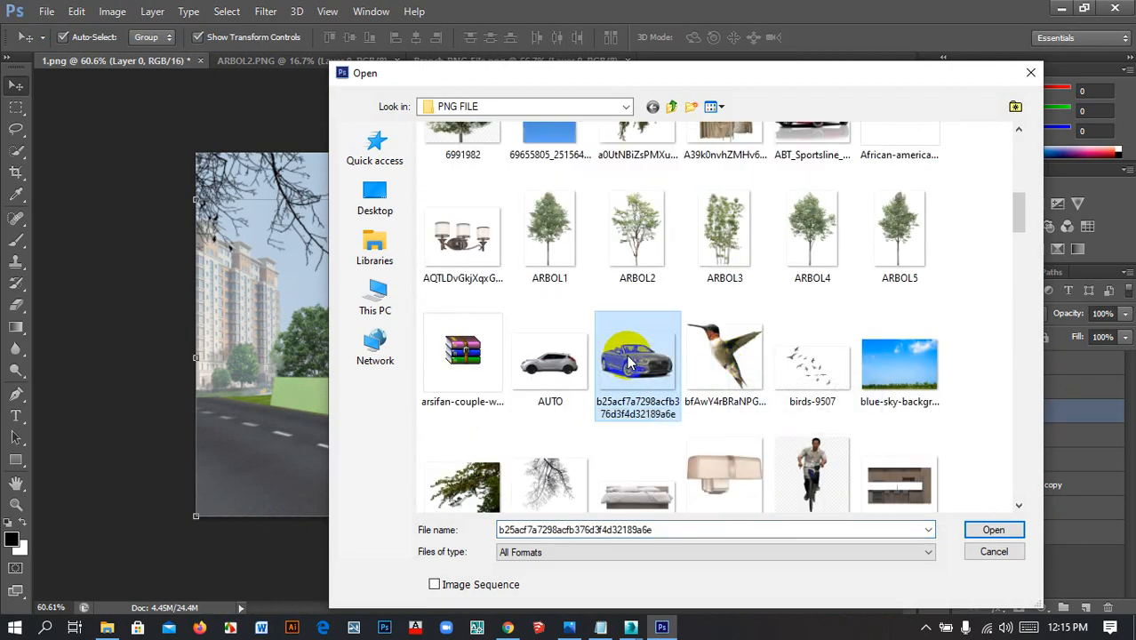
double_click(628, 356)
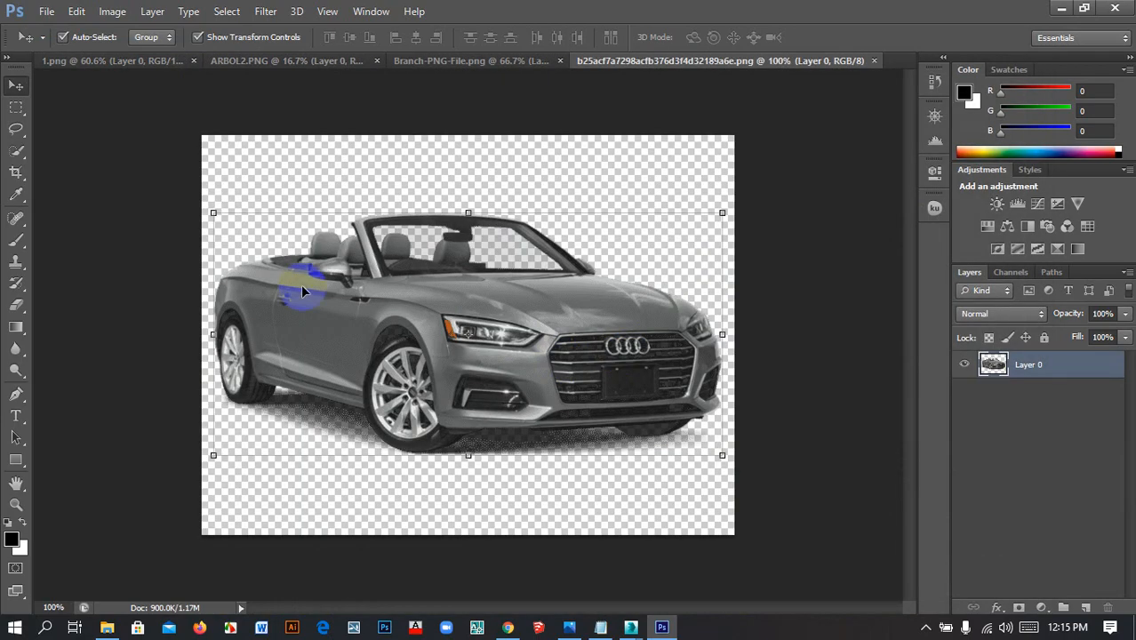
Shift the car slightly within its own image and close the Branch-PNG-File.png and ARBOL2.PNG images
key(ctrl+t)
drag(440, 301, 468, 330)
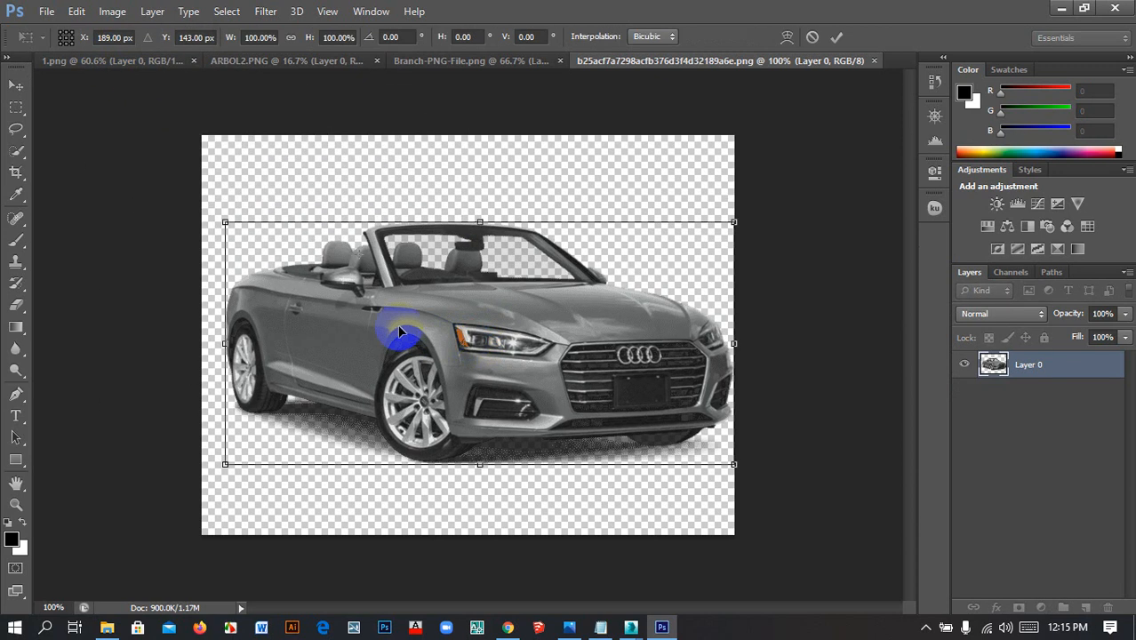
click(557, 60)
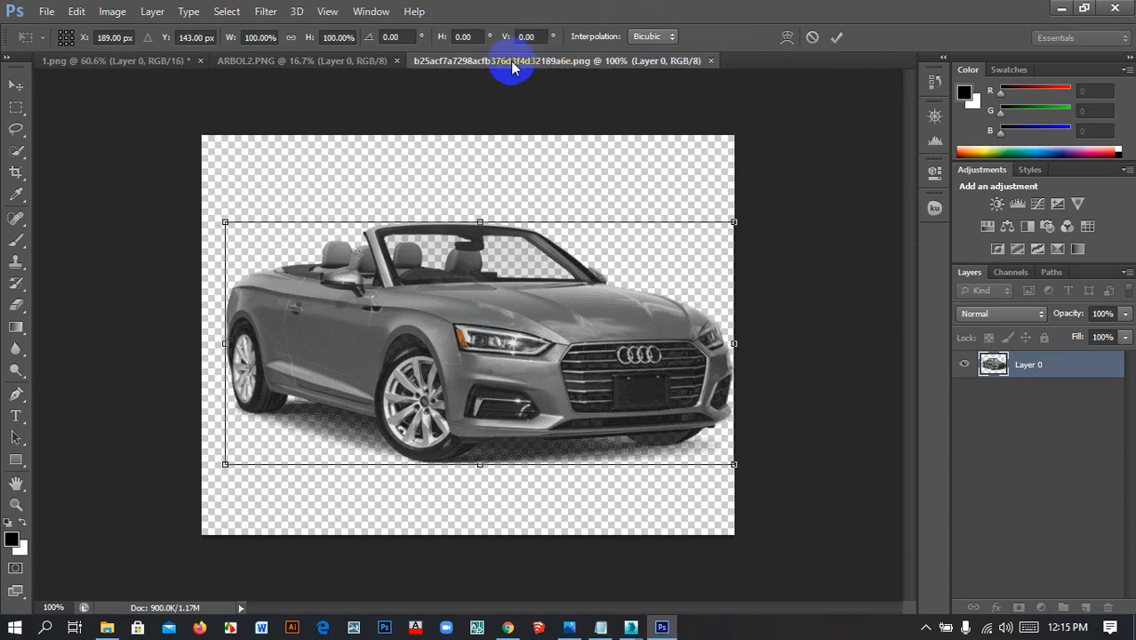
click(377, 60)
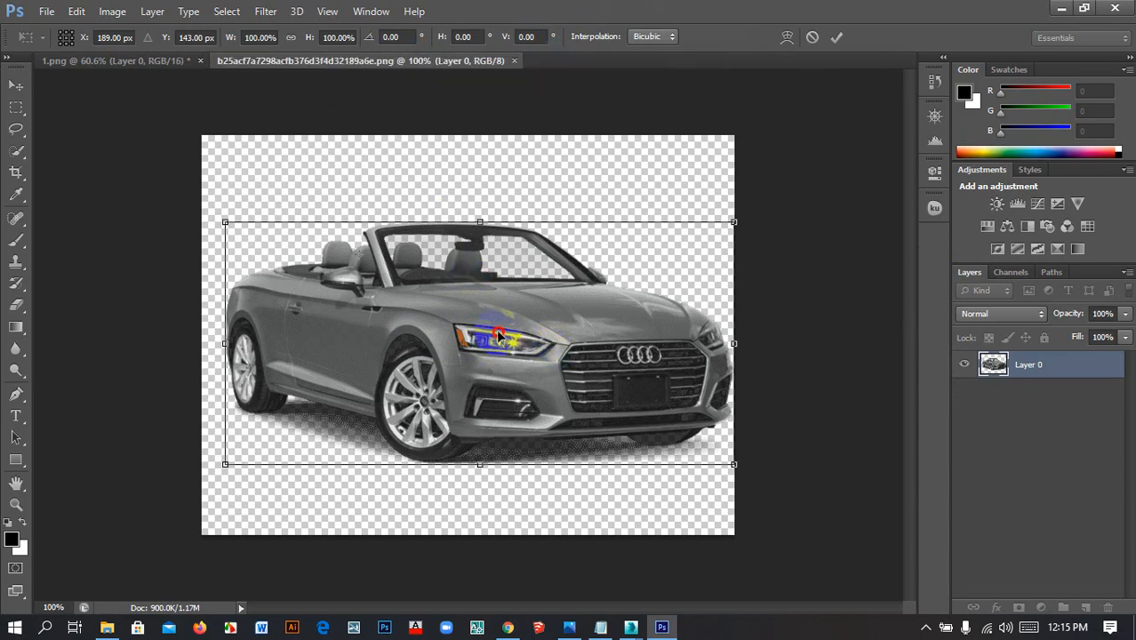
Copy the car into 1.png and place it over the road, partly cut off by the canvas's left edge
drag(499, 336, 449, 286)
click(140, 62)
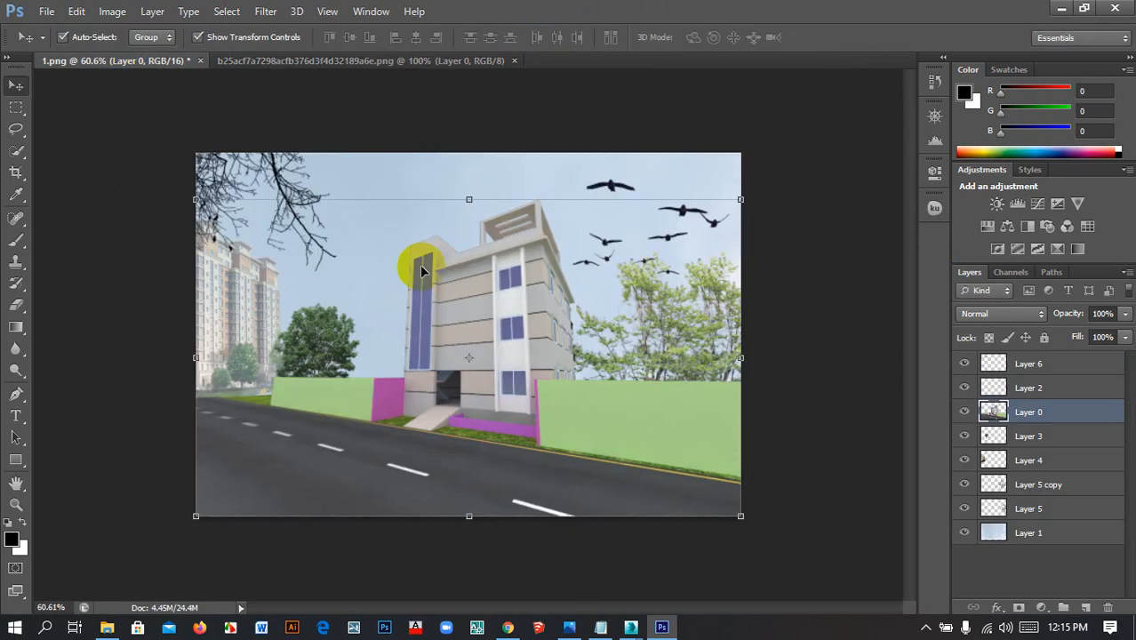
click(386, 63)
drag(489, 253, 257, 412)
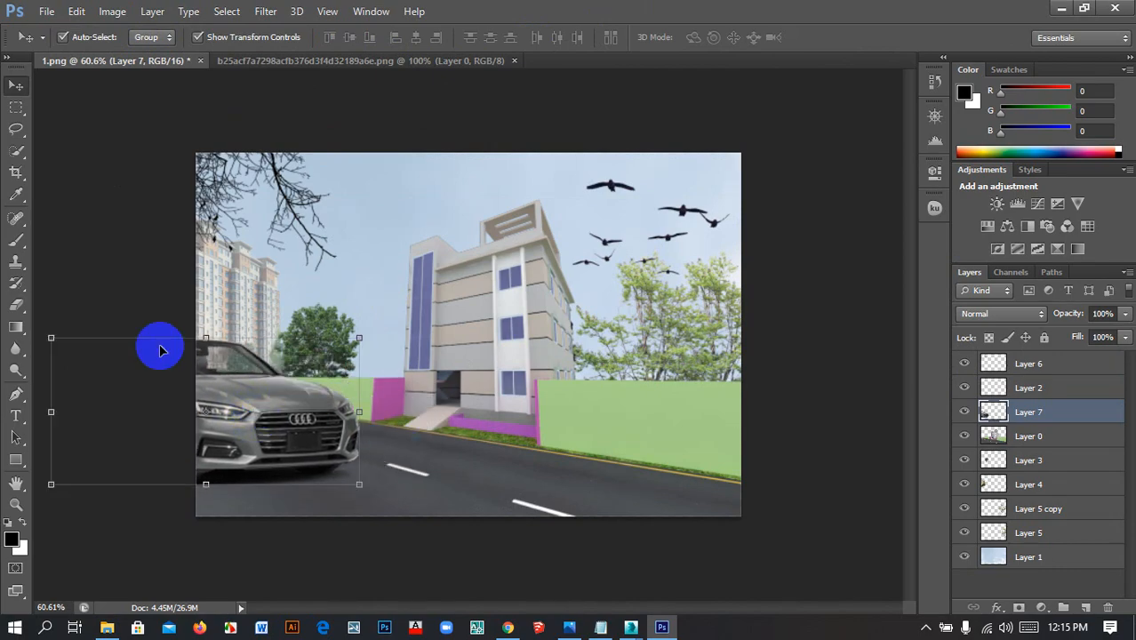
Scale the grey car down and position it at the far end of the road, partly cut off by the canvas's left edge
drag(51, 337, 193, 403)
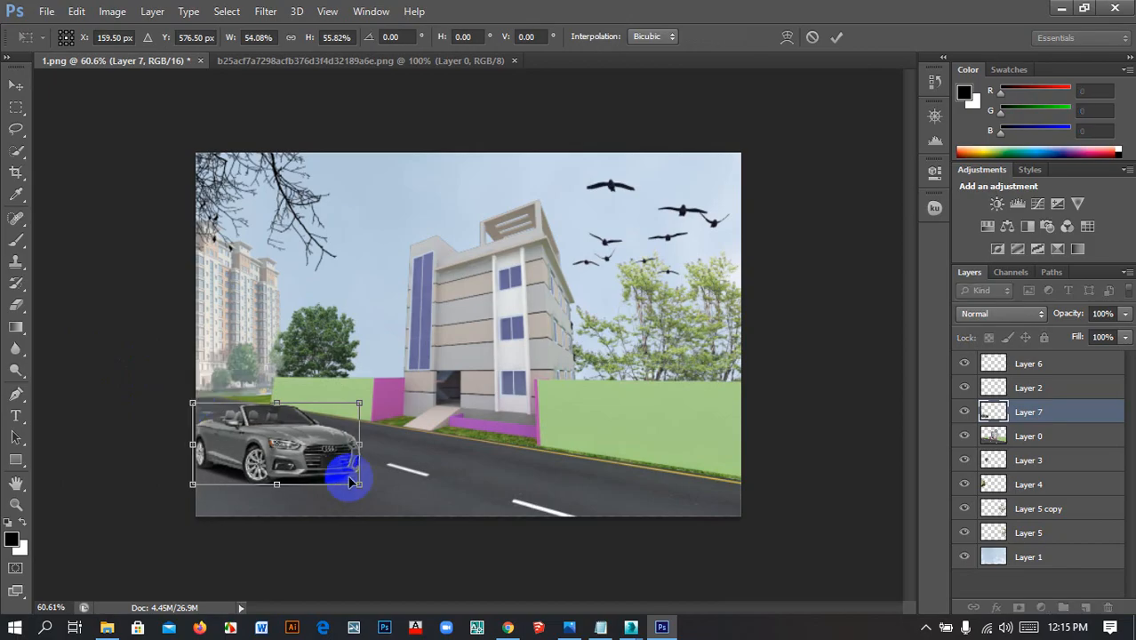
double_click(351, 481)
drag(321, 461, 223, 422)
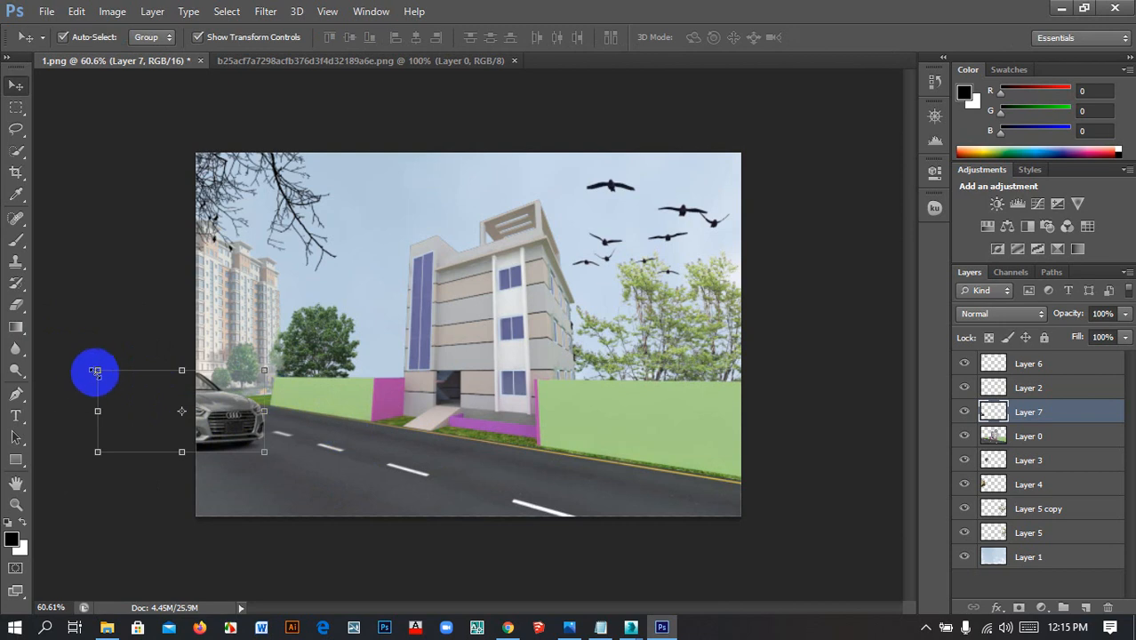
drag(96, 371, 158, 402)
key(Return)
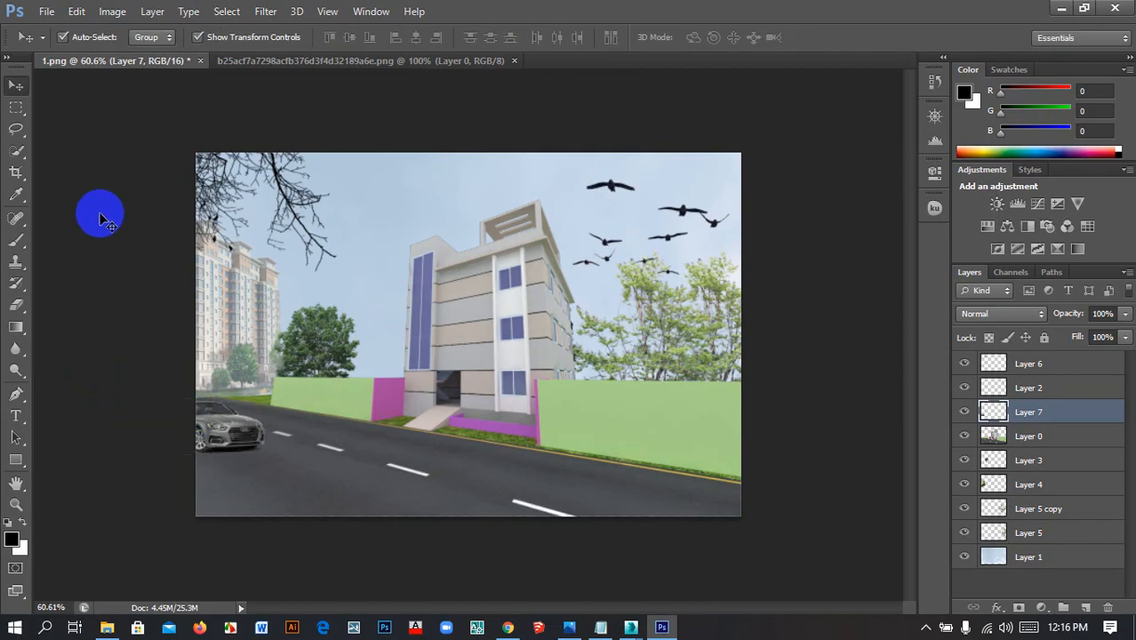
click(101, 210)
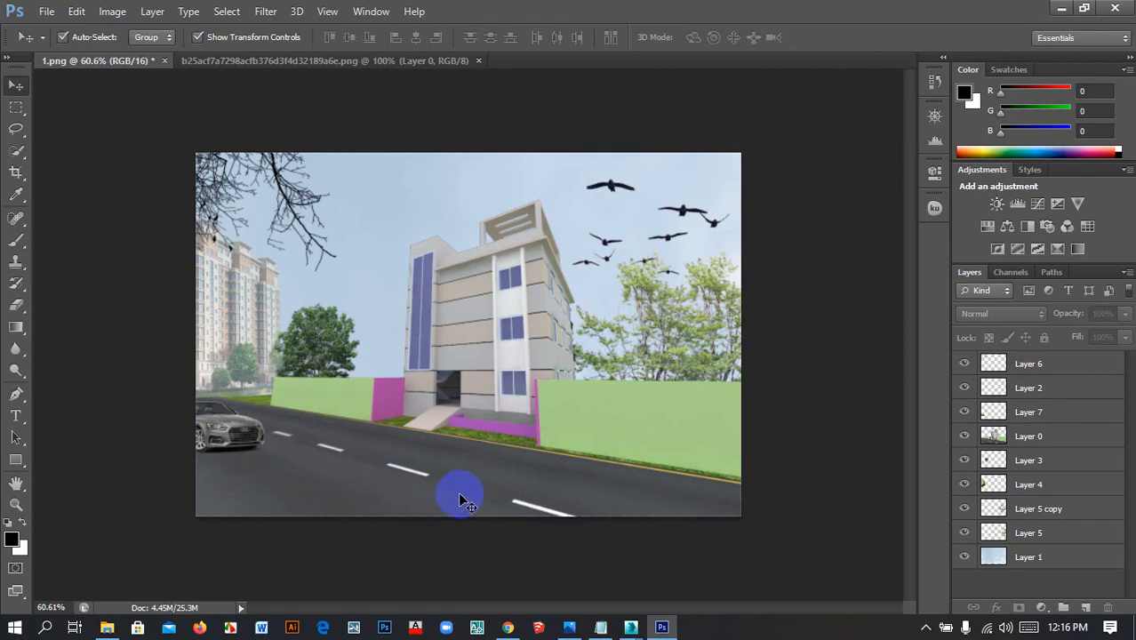
Open the image of the old man with a cane from the PNG FILE folder and copy him into 1.png
click(46, 11)
click(69, 44)
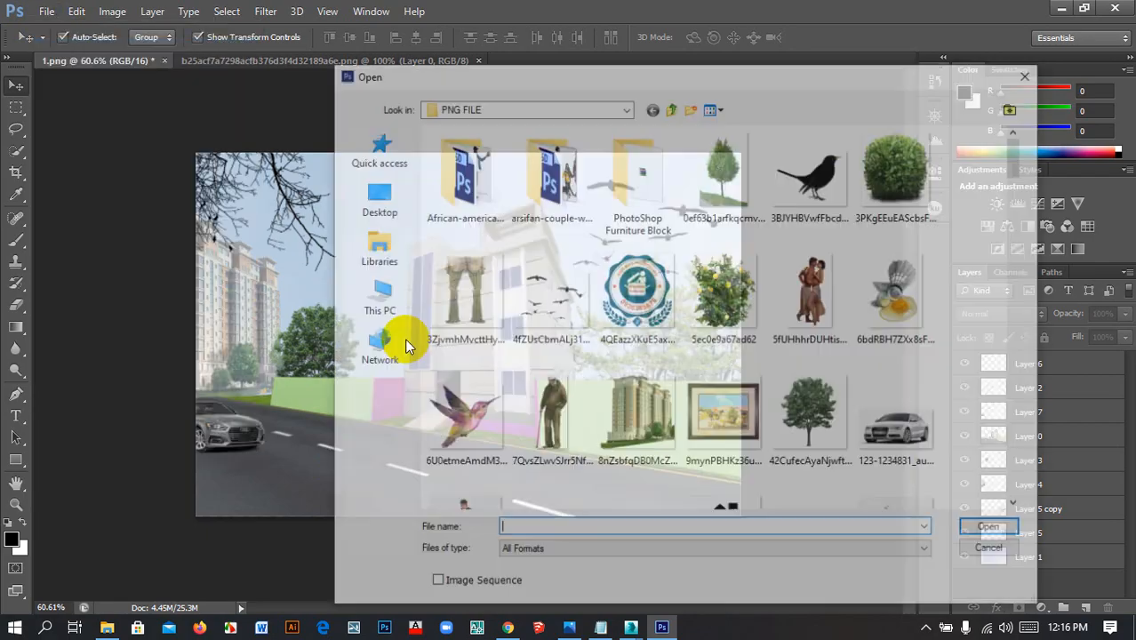
double_click(551, 420)
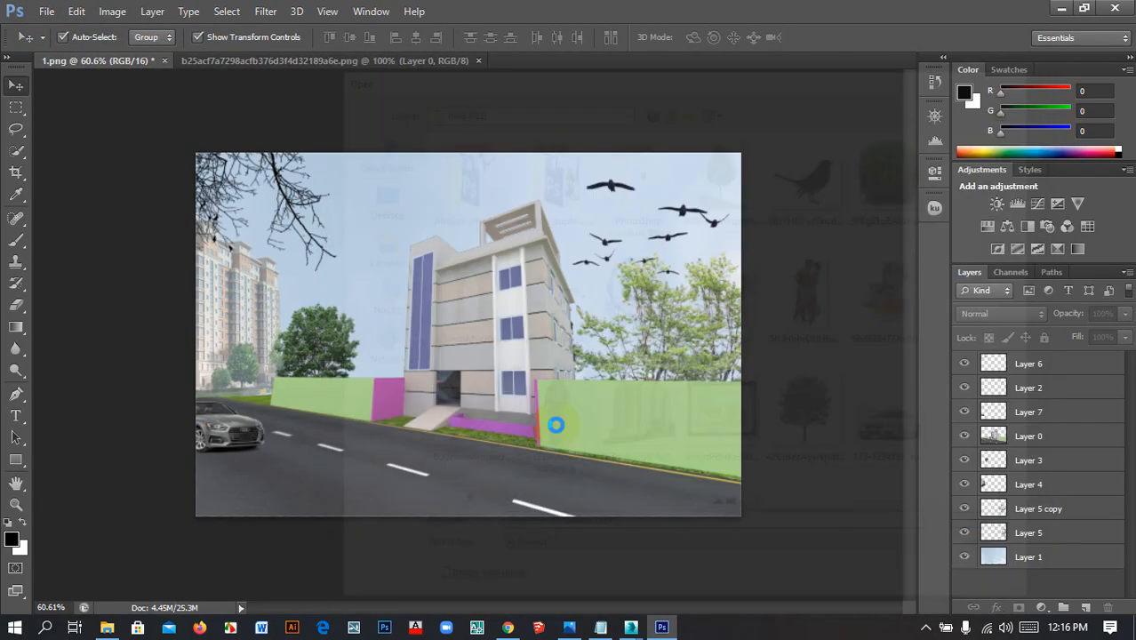
drag(398, 268, 405, 419)
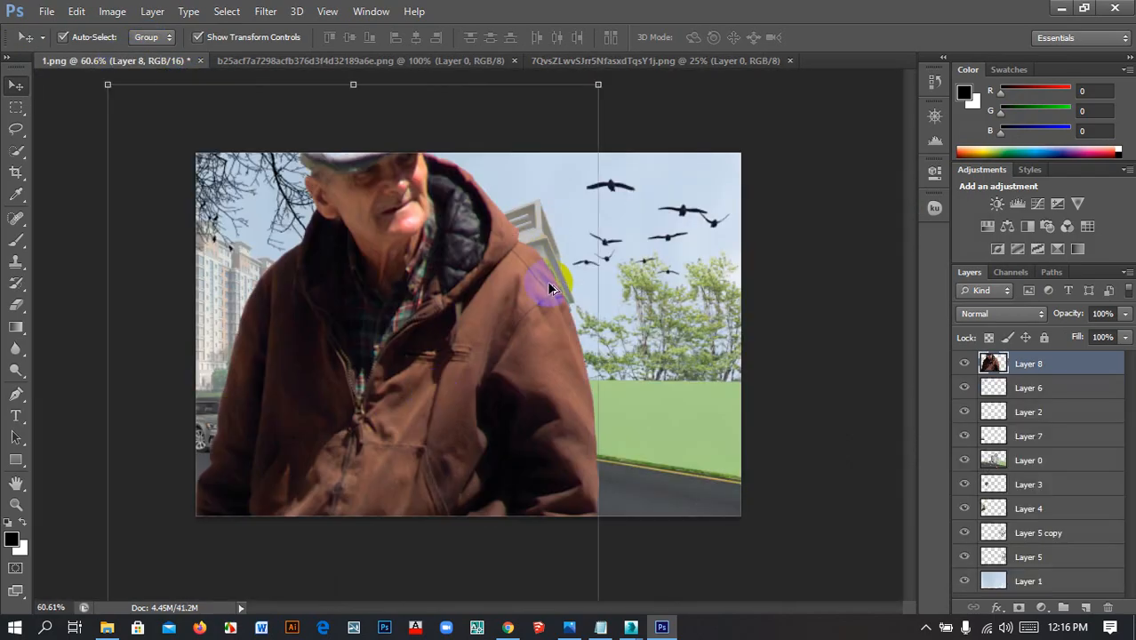
Scale the old man's layer down to about 28.78% width and 20.87% height in the canvas's lower left corner
alt+scroll(547, 281, down, 12)
alt+scroll(516, 223, down, 3)
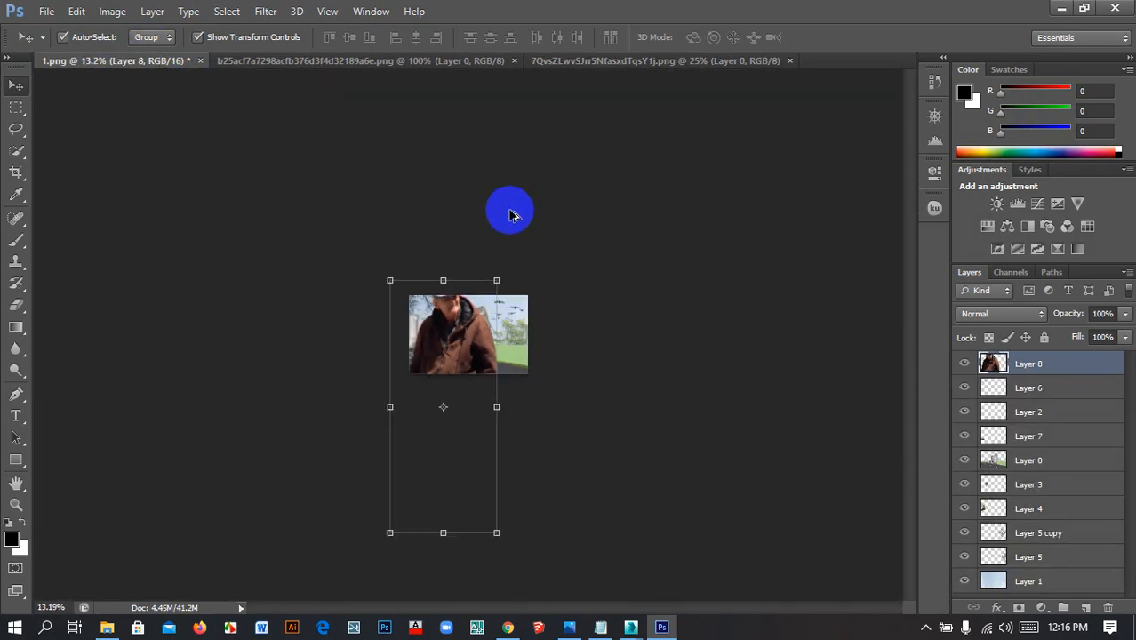
drag(391, 533, 408, 373)
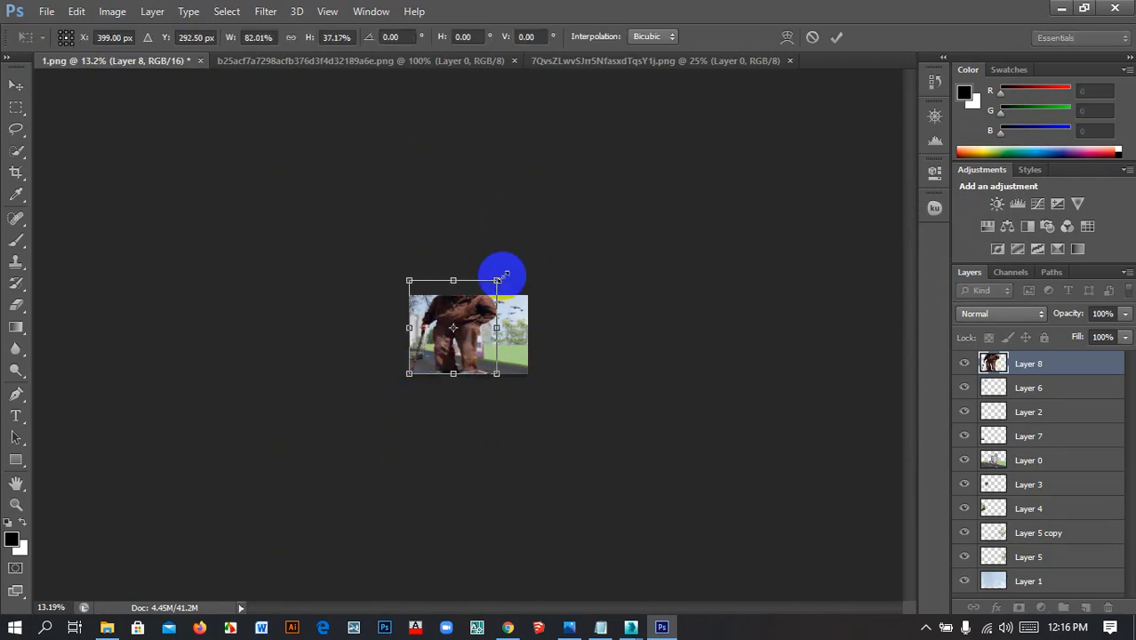
mouse_move(498, 279)
mouse_down()
mouse_move(482, 279)
mouse_move(431, 327)
mouse_move(444, 320)
mouse_up()
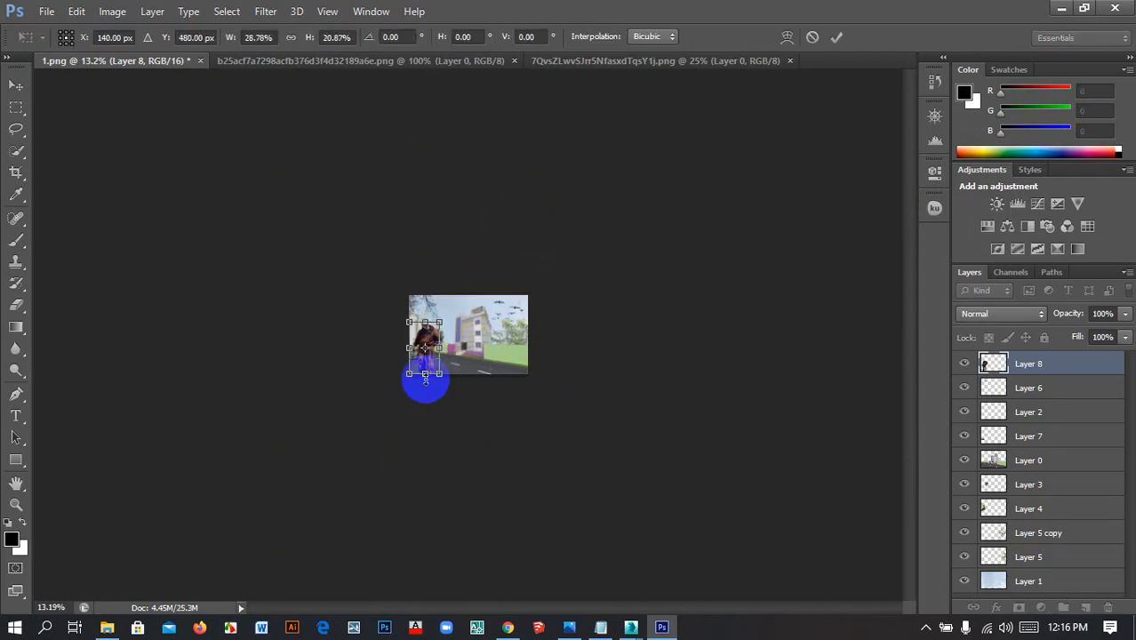
alt+scroll(423, 346, up, 14)
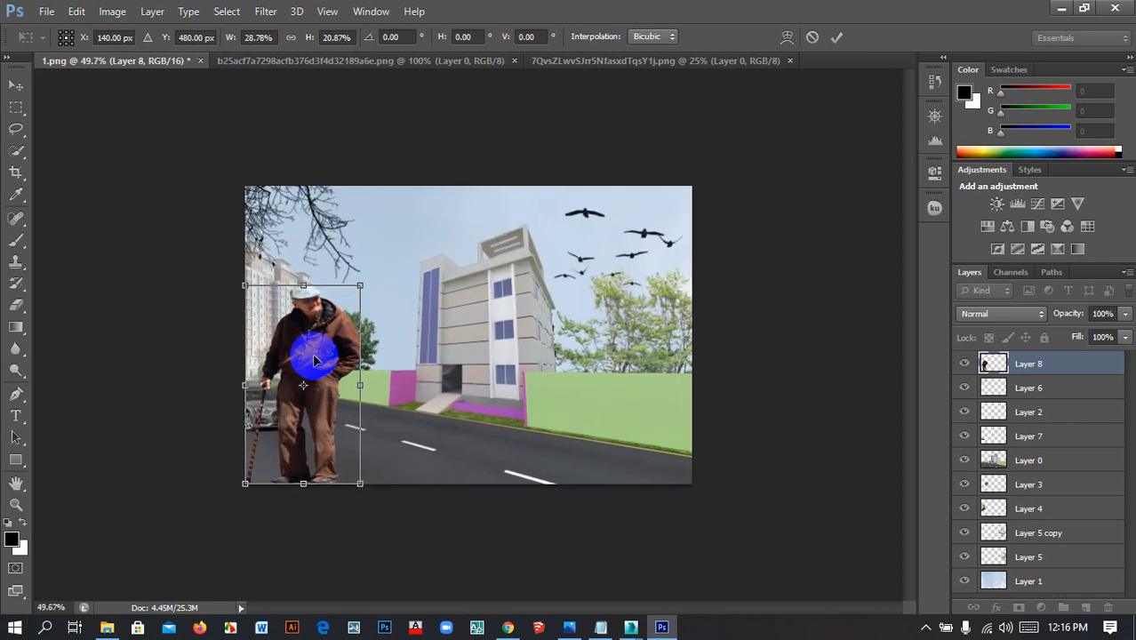
double_click(315, 359)
Shrink the old man to pedestrian size and stand him at the road's edge before the magenta wall beside the ramp
drag(315, 359, 420, 302)
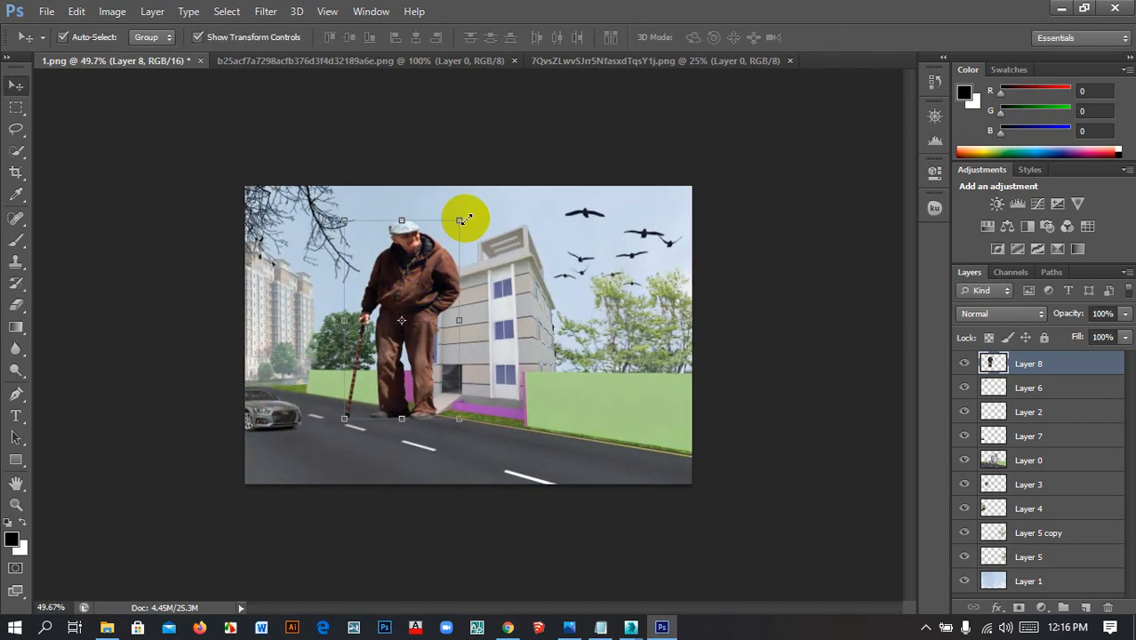
drag(459, 216, 380, 376)
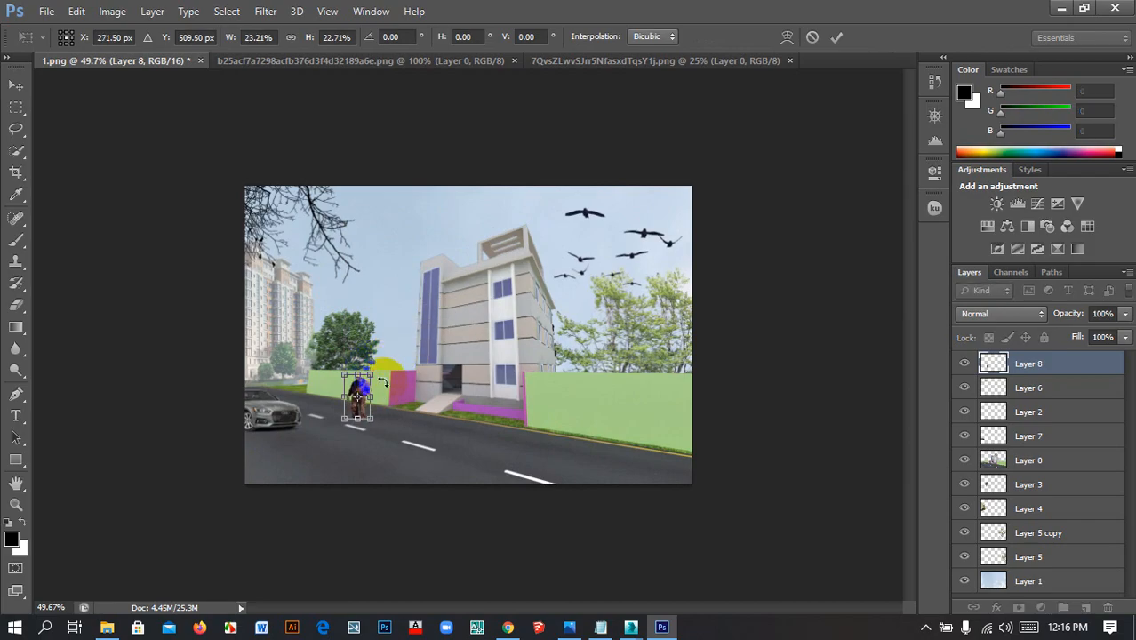
alt+scroll(382, 383, up, 11)
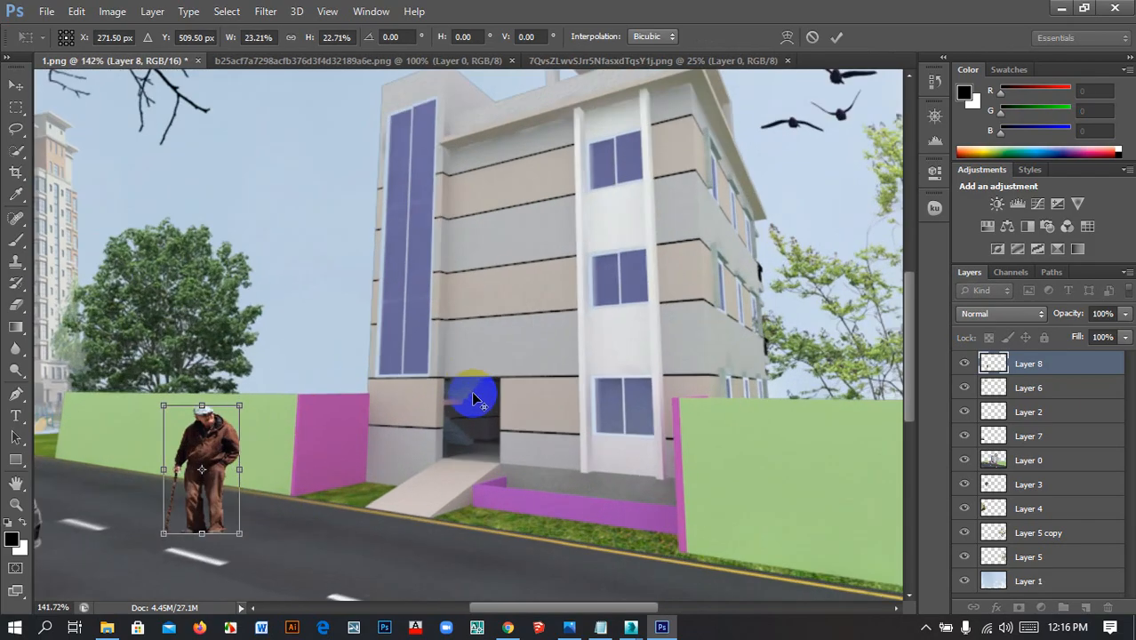
alt+scroll(471, 391, up, 1)
drag(202, 455, 342, 442)
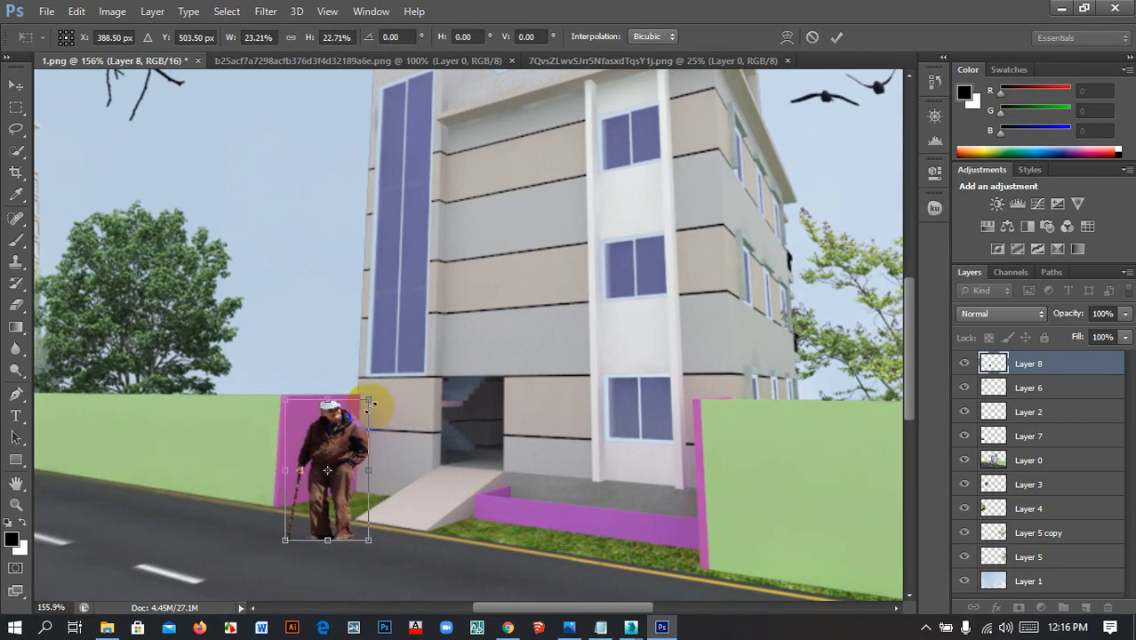
drag(369, 400, 352, 424)
alt+scroll(360, 442, down, 5)
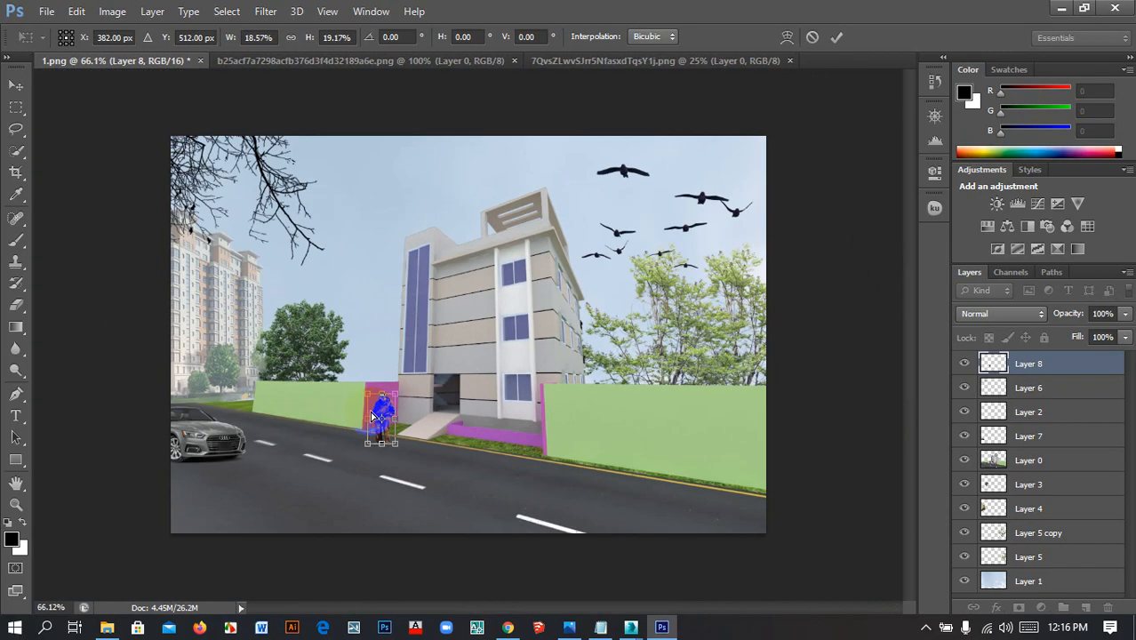
click(16, 85)
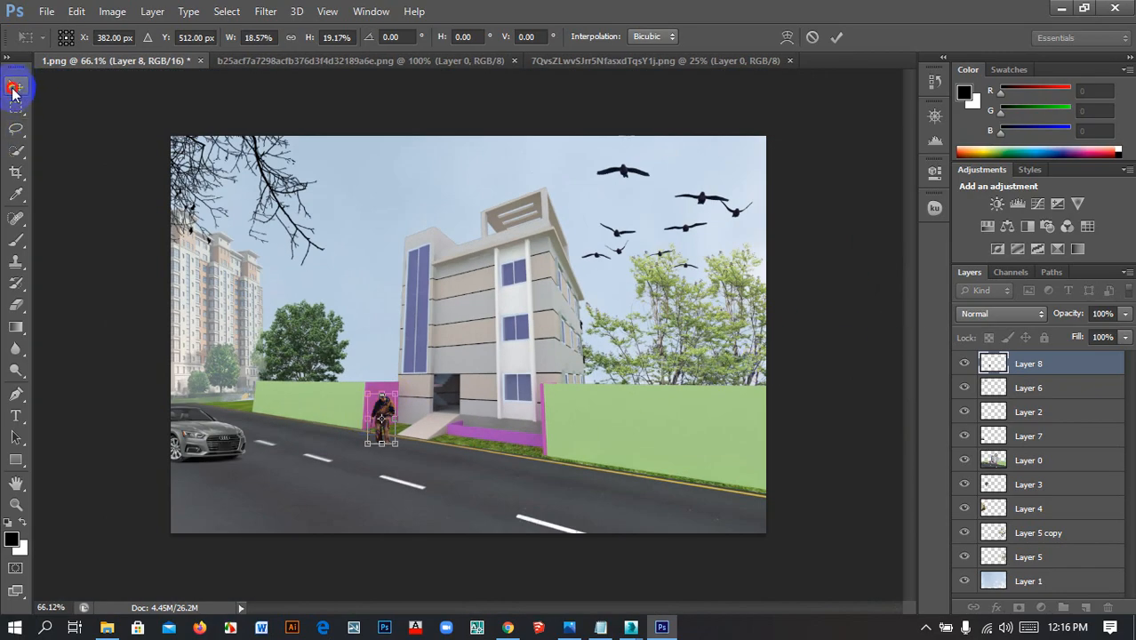
key(Return)
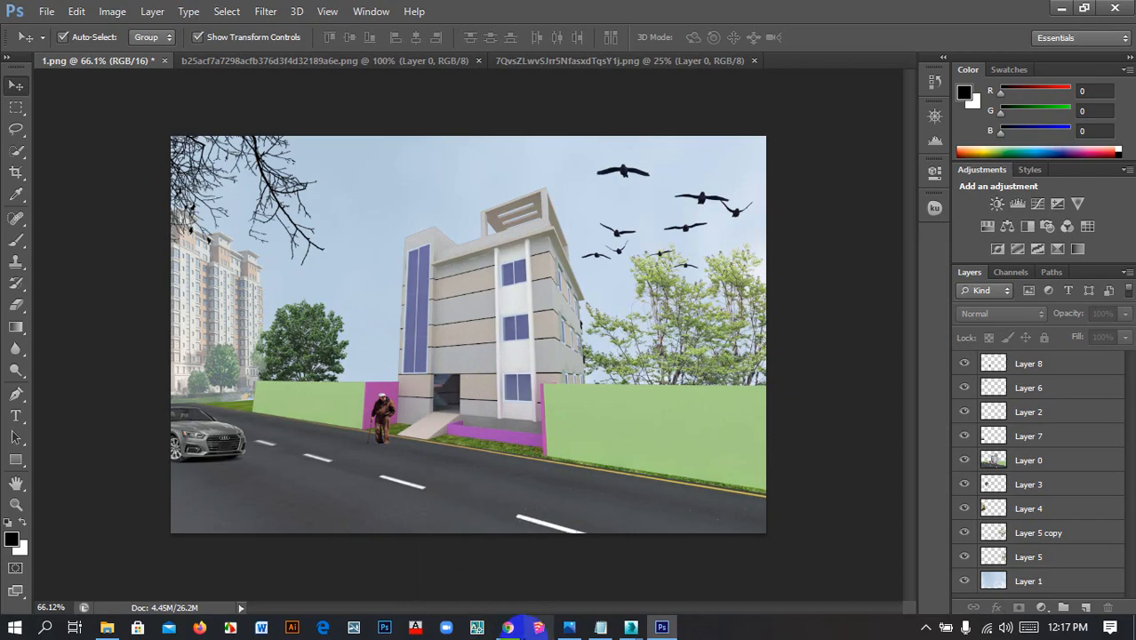
Switch to Chrome, search Google for pngtree in a new tab and open the site's Free Download page
click(507, 627)
click(280, 12)
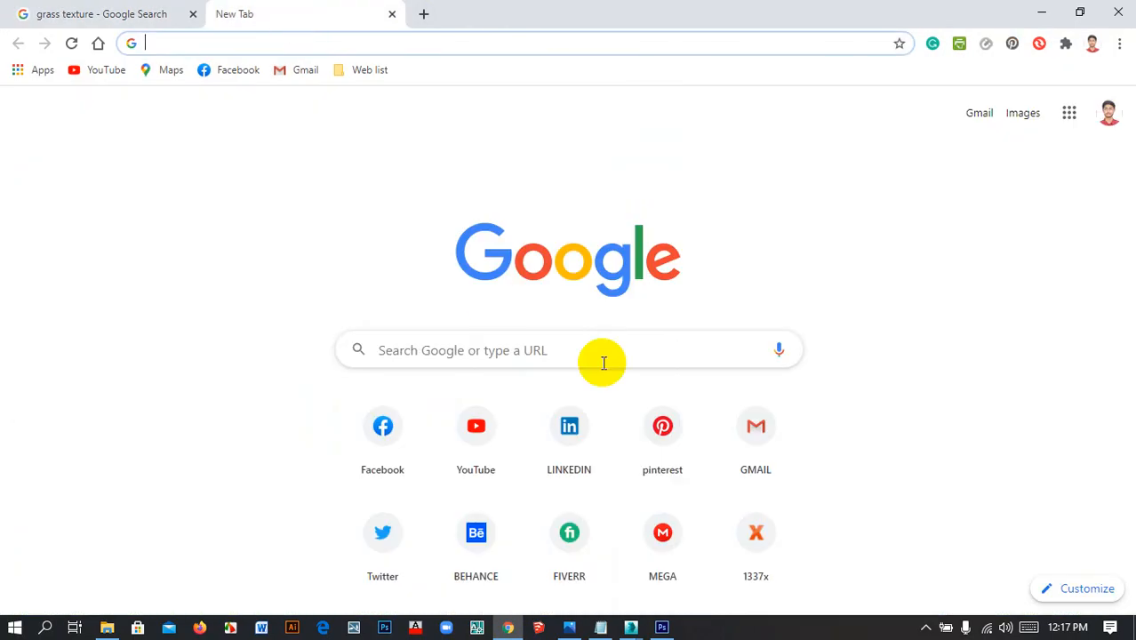
text(pn)
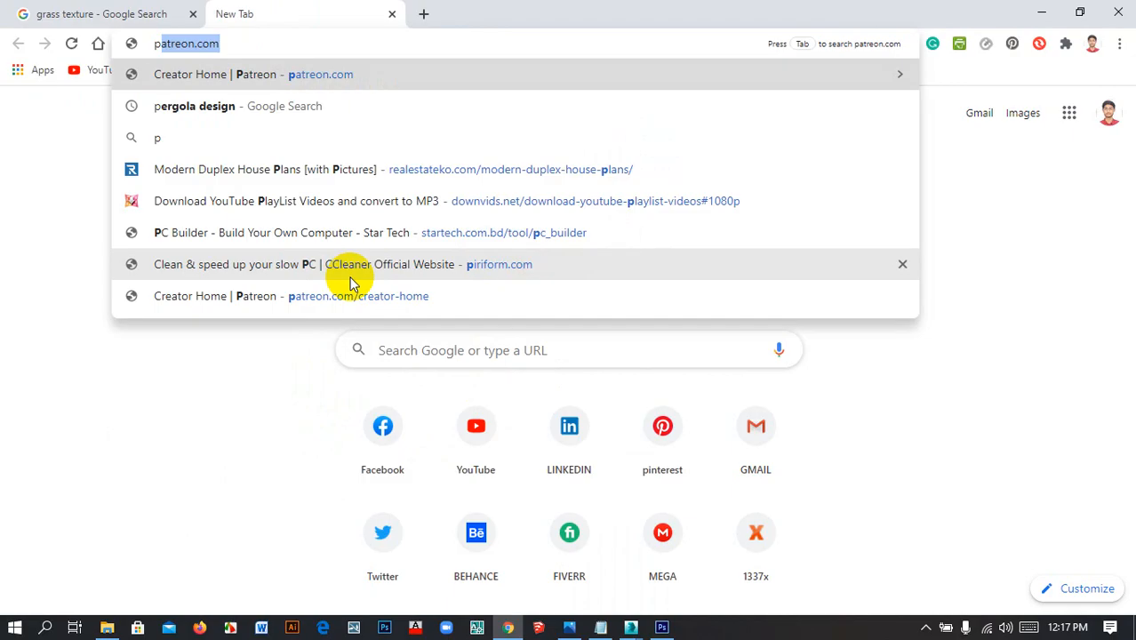
key(BackSpace)
text(ng)
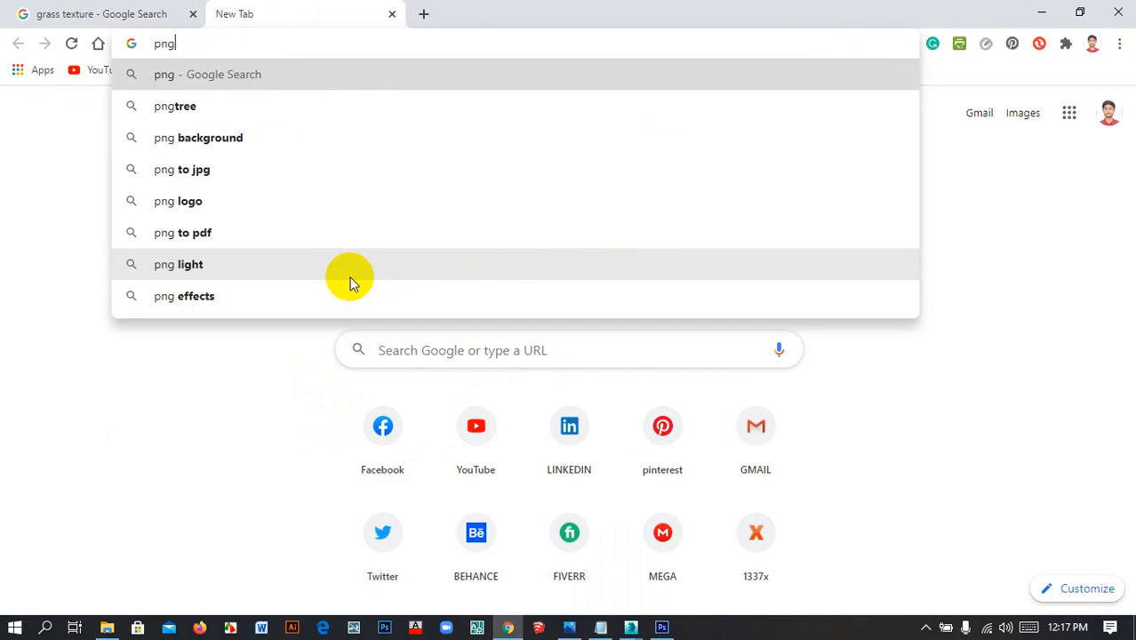
key(Down)
key(Return)
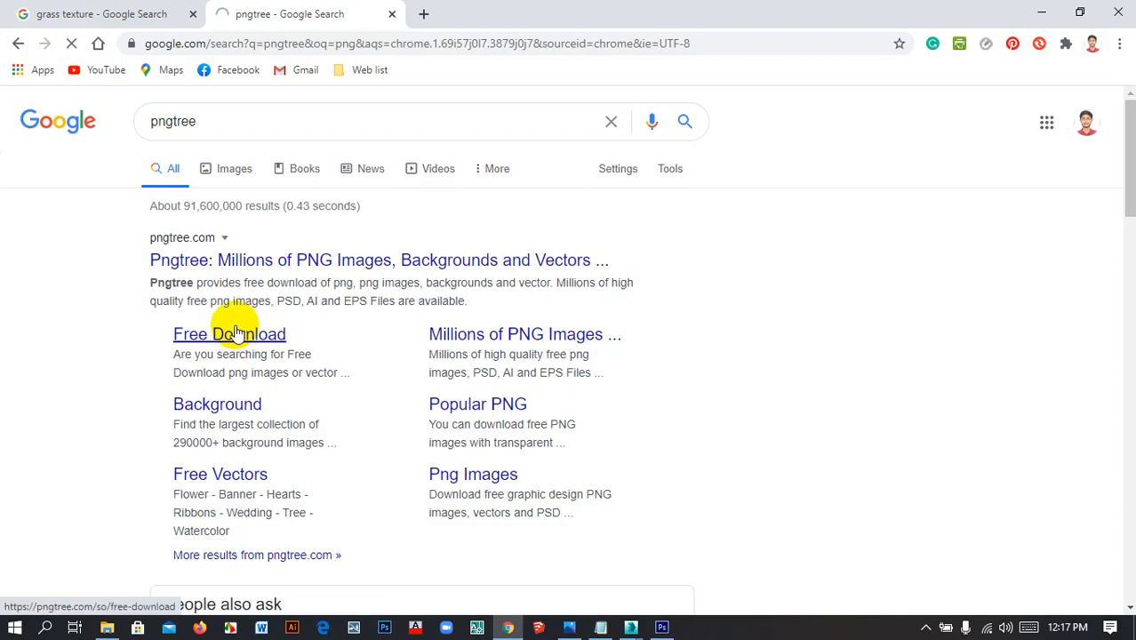
click(236, 334)
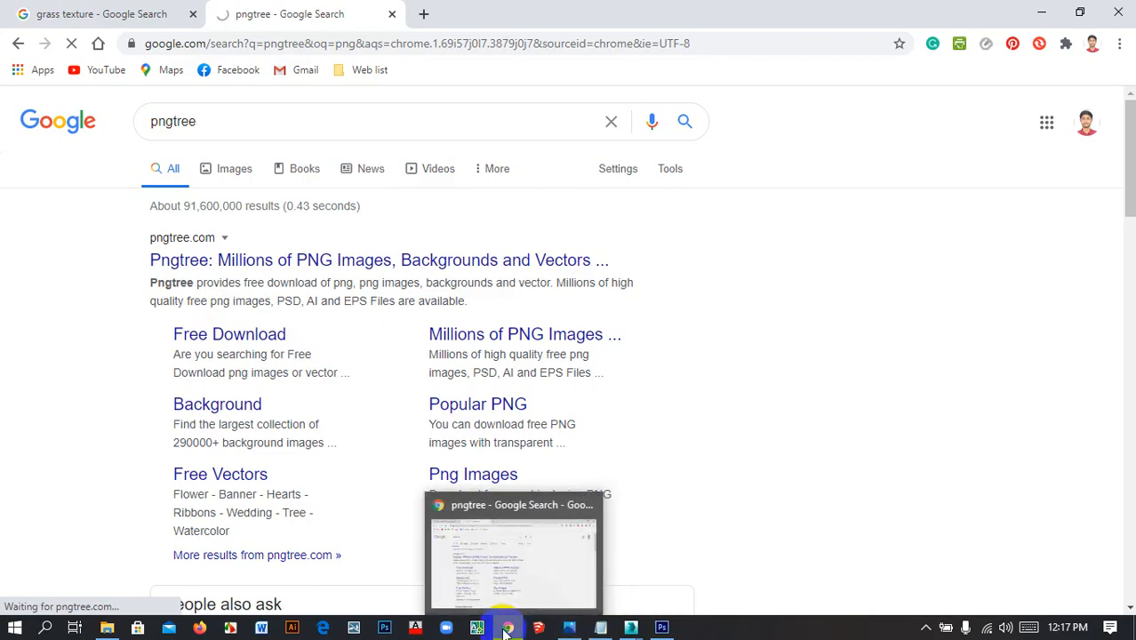
Check the composite in Photoshop, return to the pngtree page in Chrome, close the sale offer and browse the free PNG images
mouse_move(651, 632)
click(587, 507)
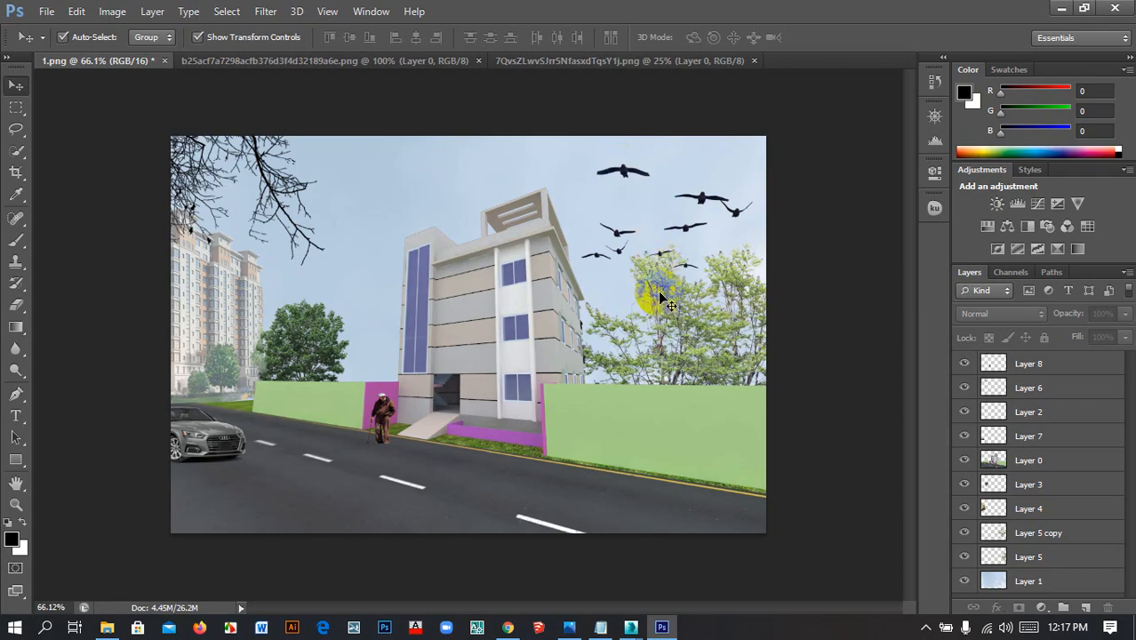
click(505, 629)
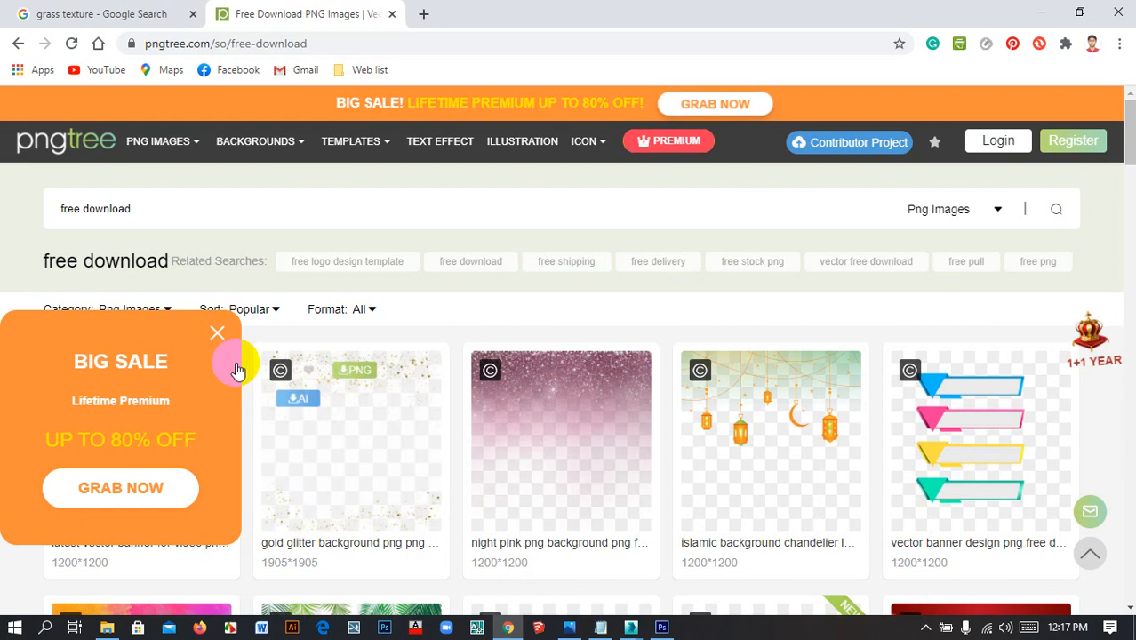
click(217, 332)
mouse_move(273, 329)
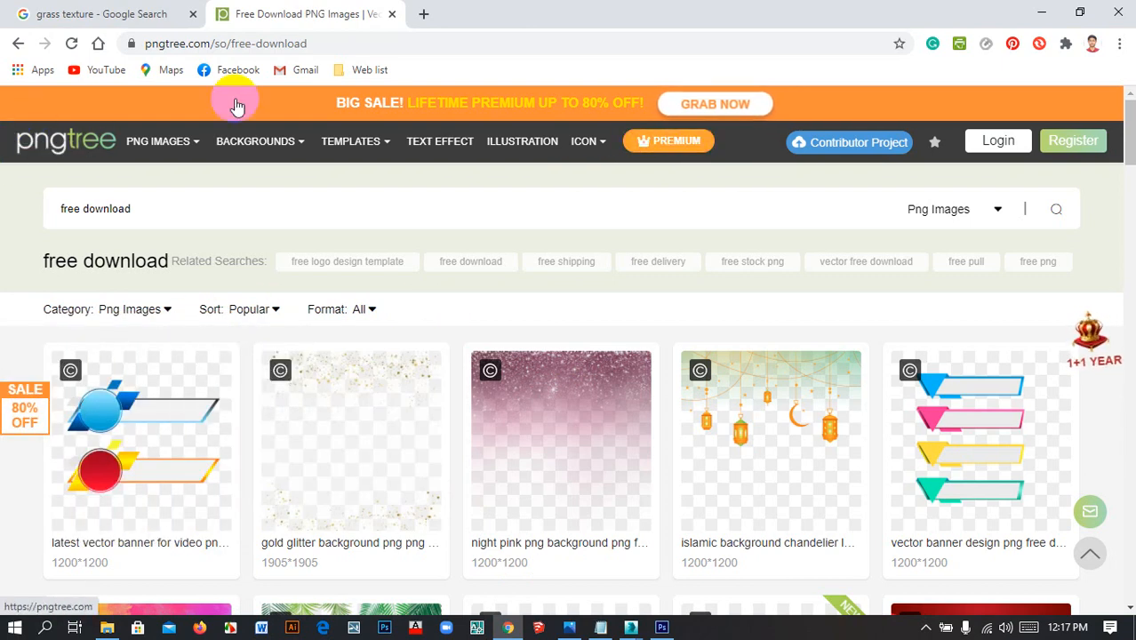
scroll(770, 391, down, 2)
scroll(770, 406, down, 3)
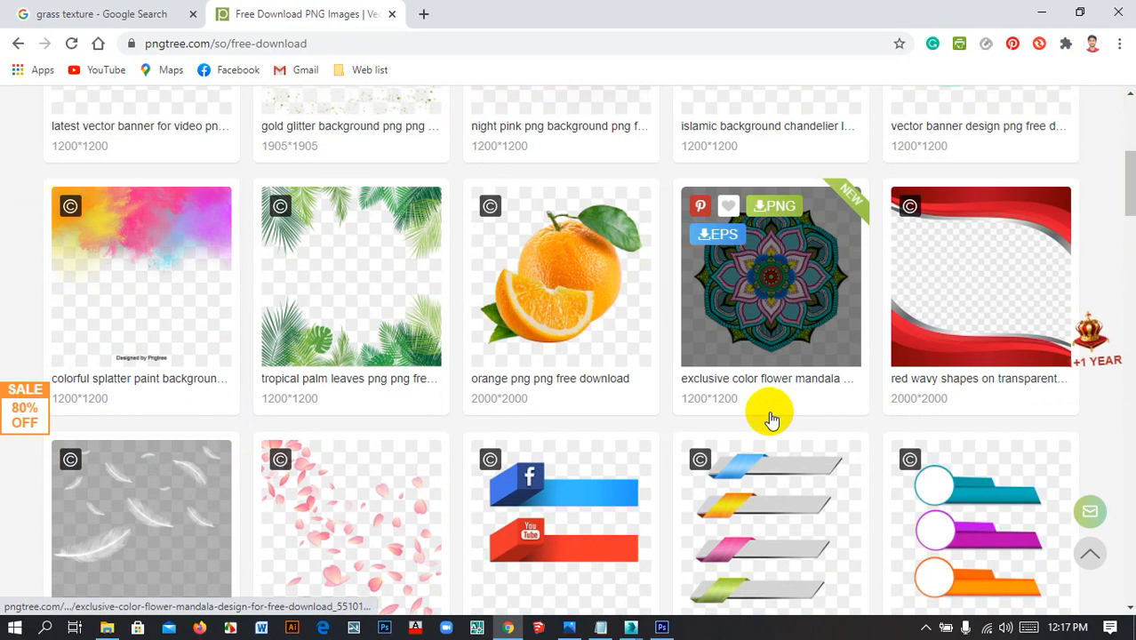
scroll(768, 411, up, 5)
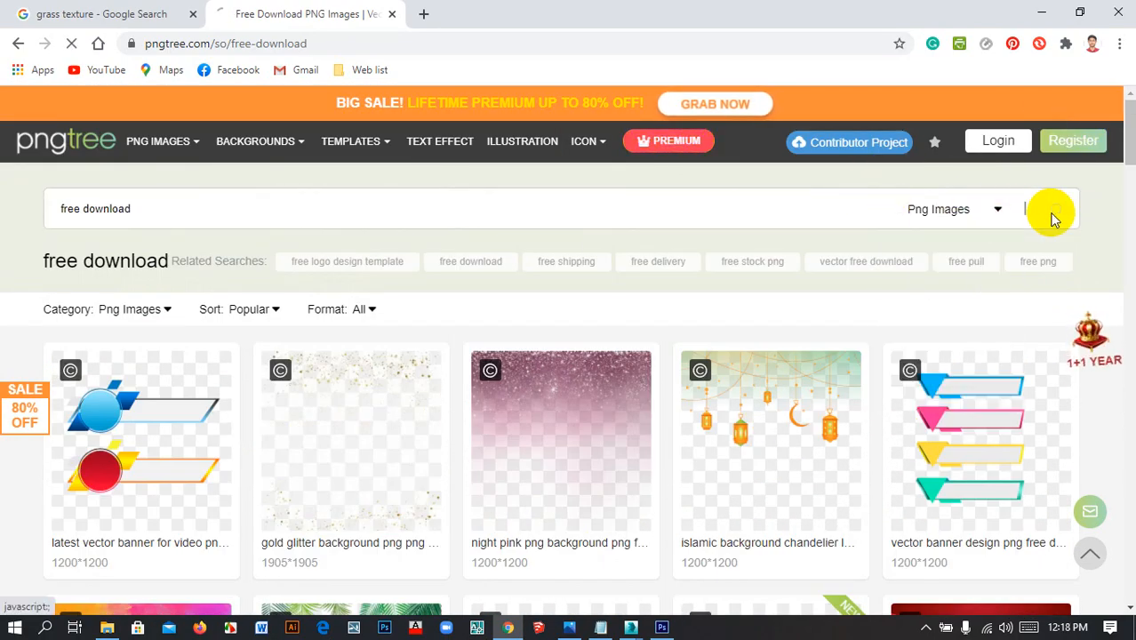
Search pngtree's PNG images for "gate"
click(701, 204)
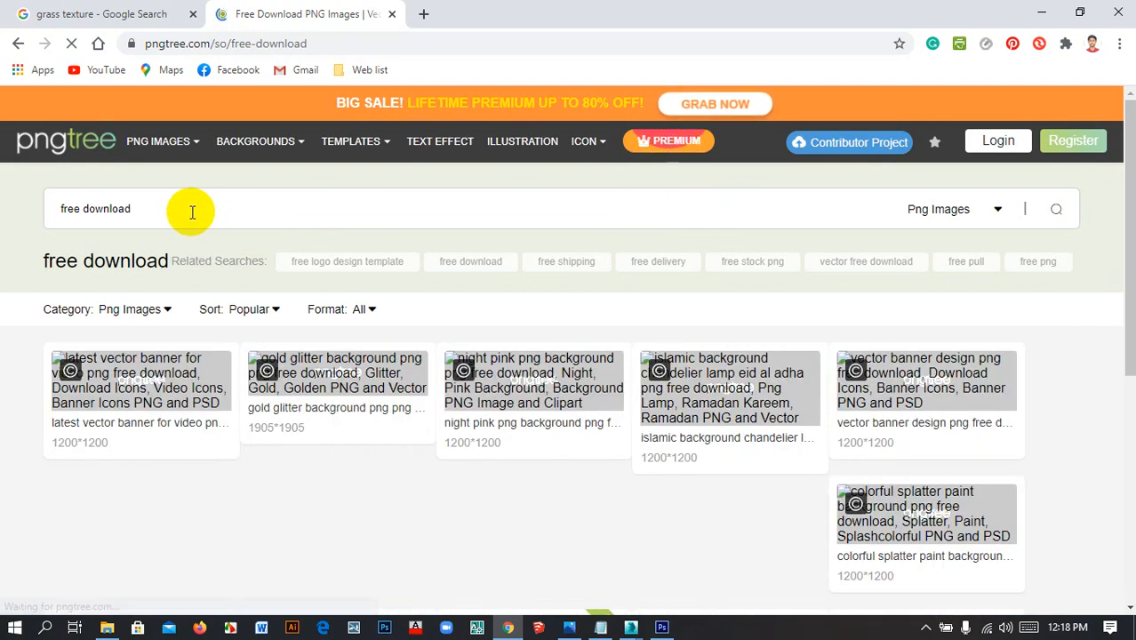
drag(140, 209, 13, 213)
key(BackSpace)
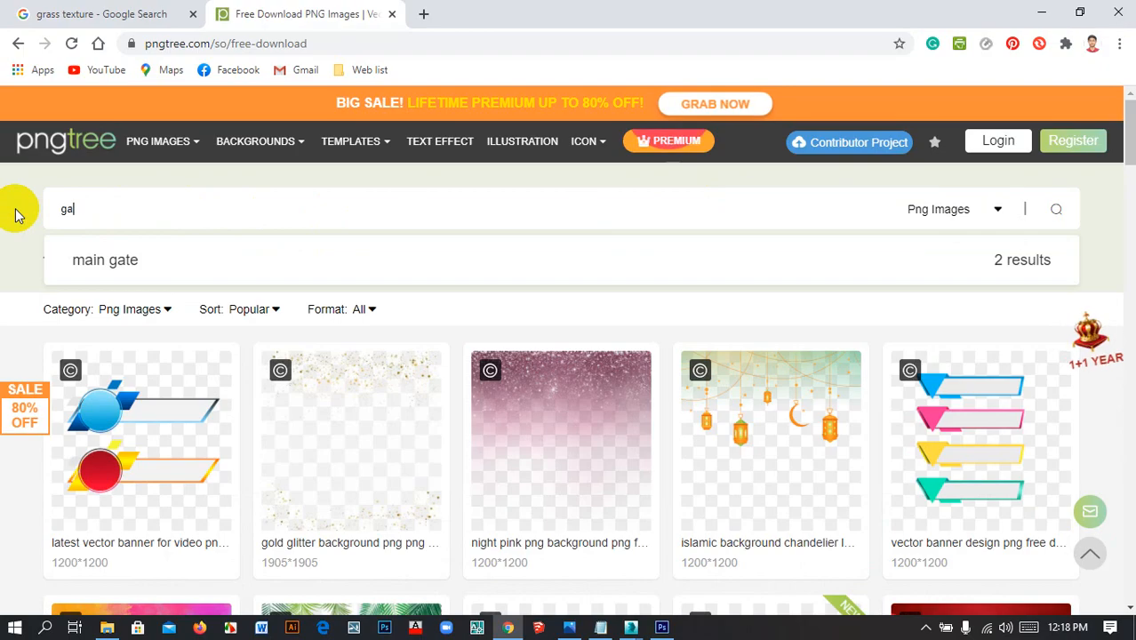
key(Return)
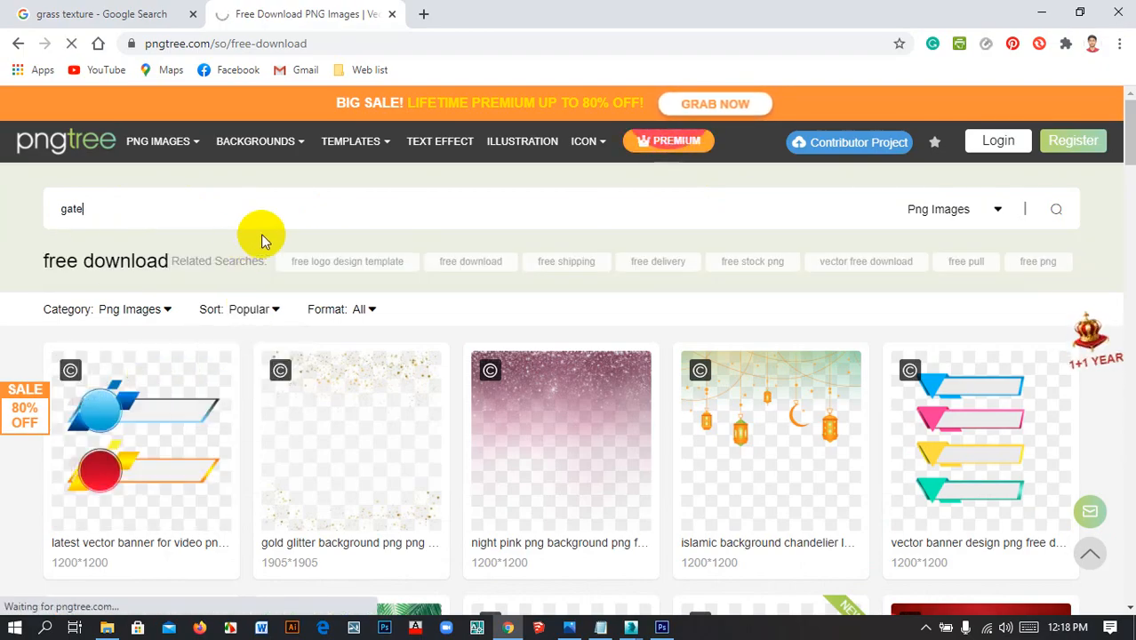
scroll(600, 425, down, 6)
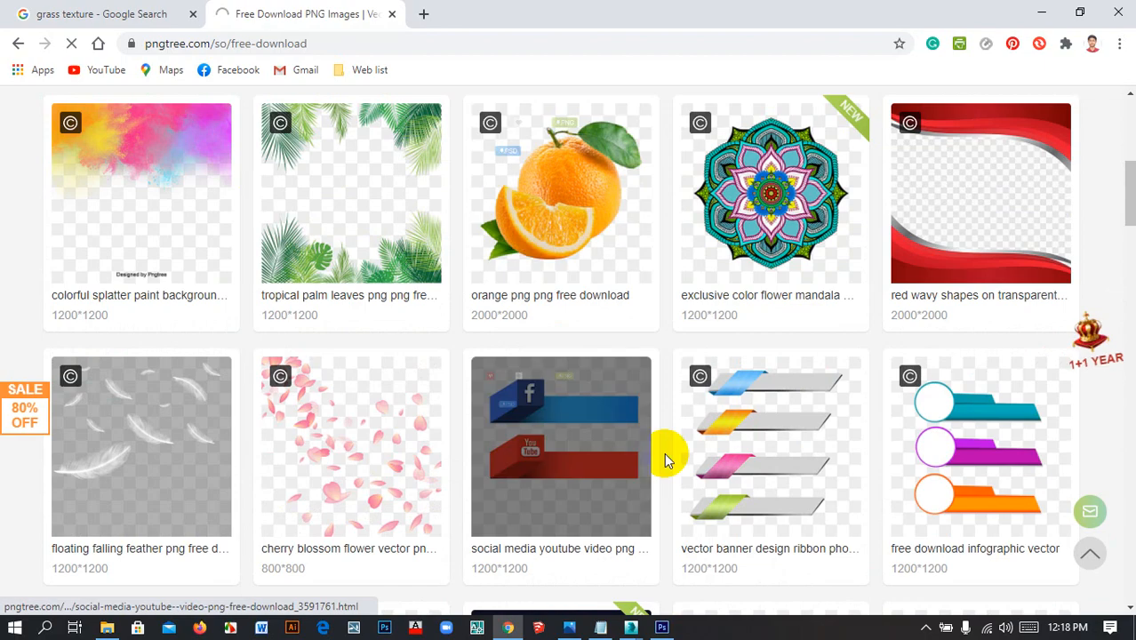
scroll(664, 452, down, 5)
scroll(667, 444, up, 10)
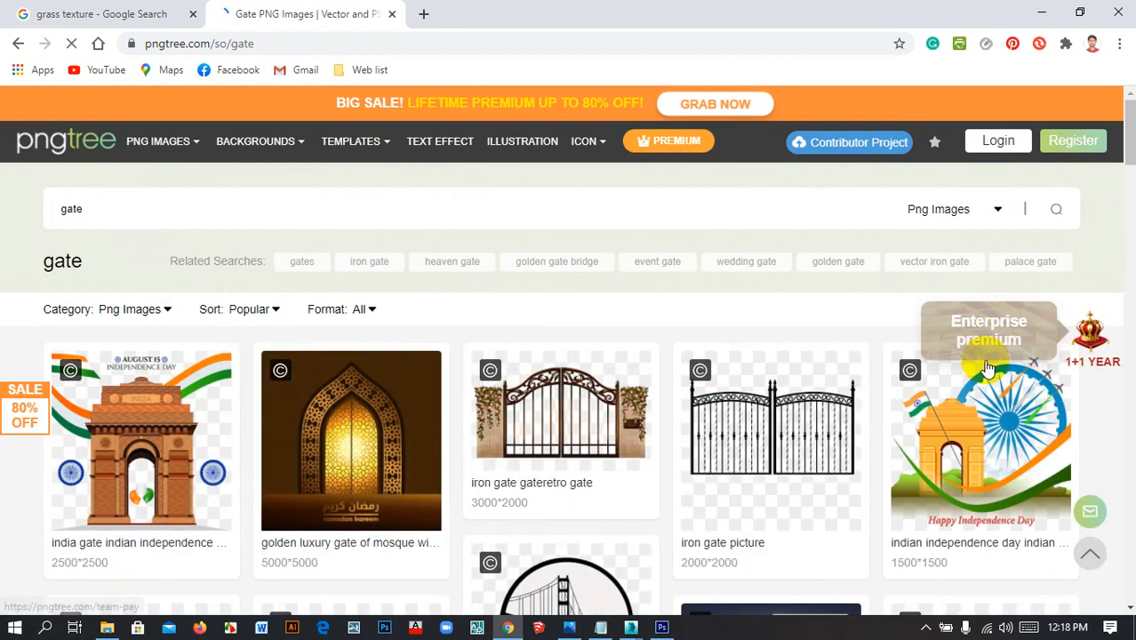
Dismiss the registration form and look through the gate images
scroll(582, 311, down, 5)
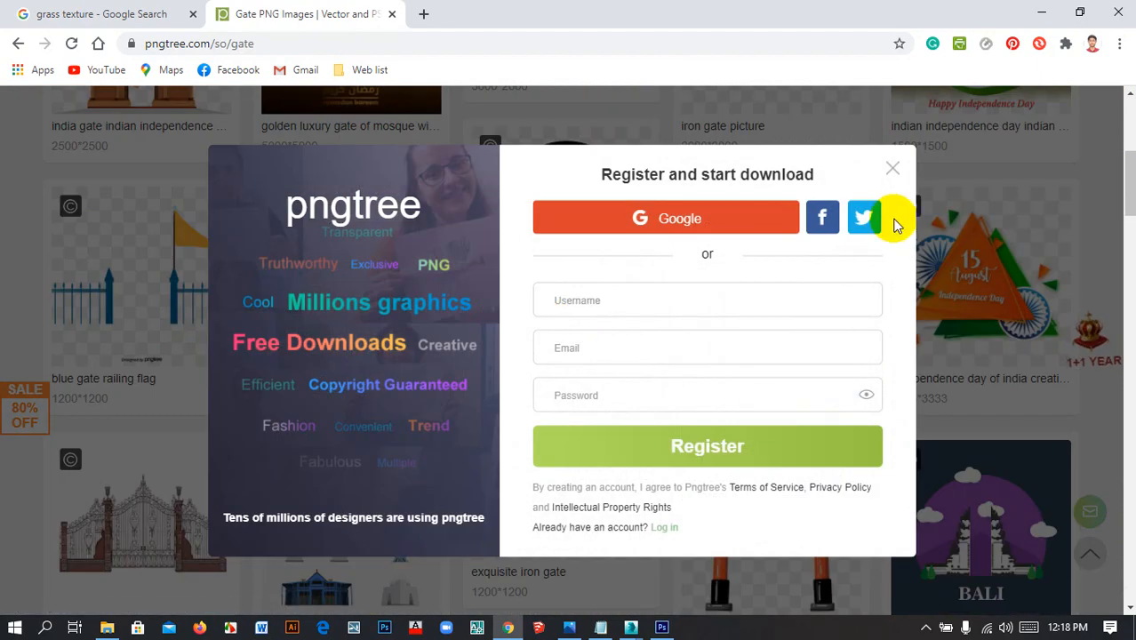
click(893, 170)
scroll(672, 348, down, 4)
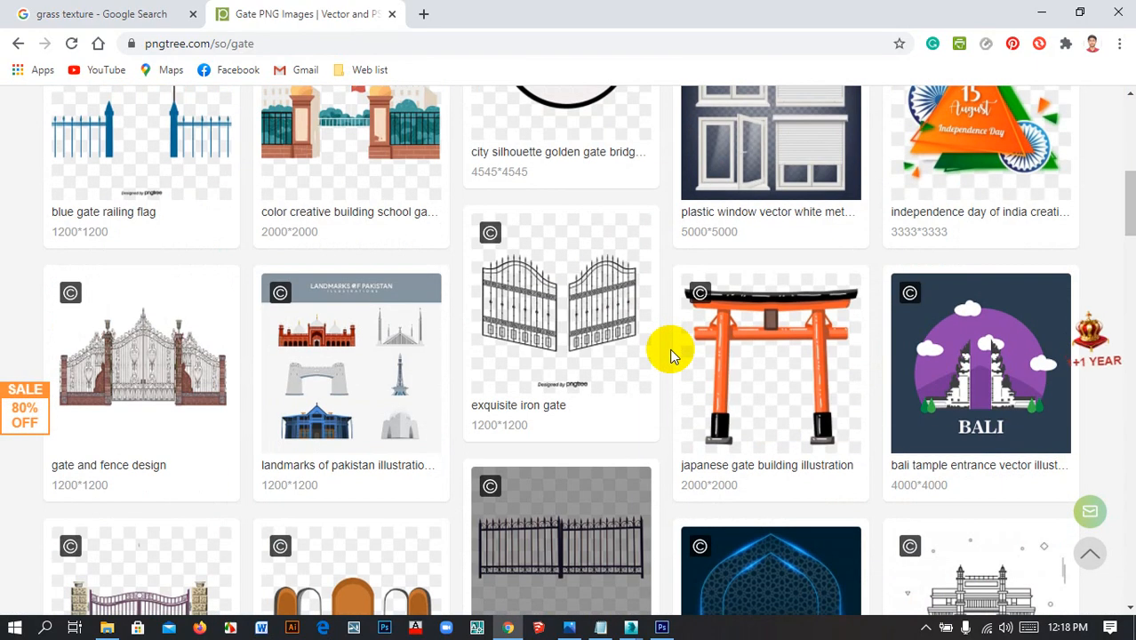
Look through the first page of pngtree's gate images for a gate cutout that suits the building
scroll(672, 356, down, 4)
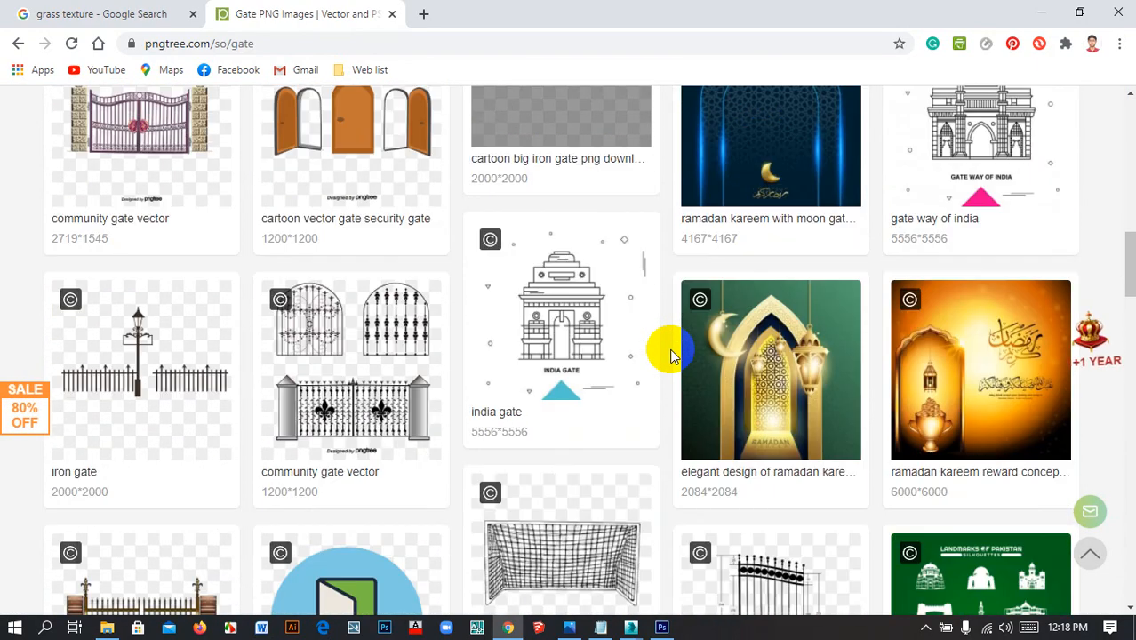
scroll(672, 355, down, 2)
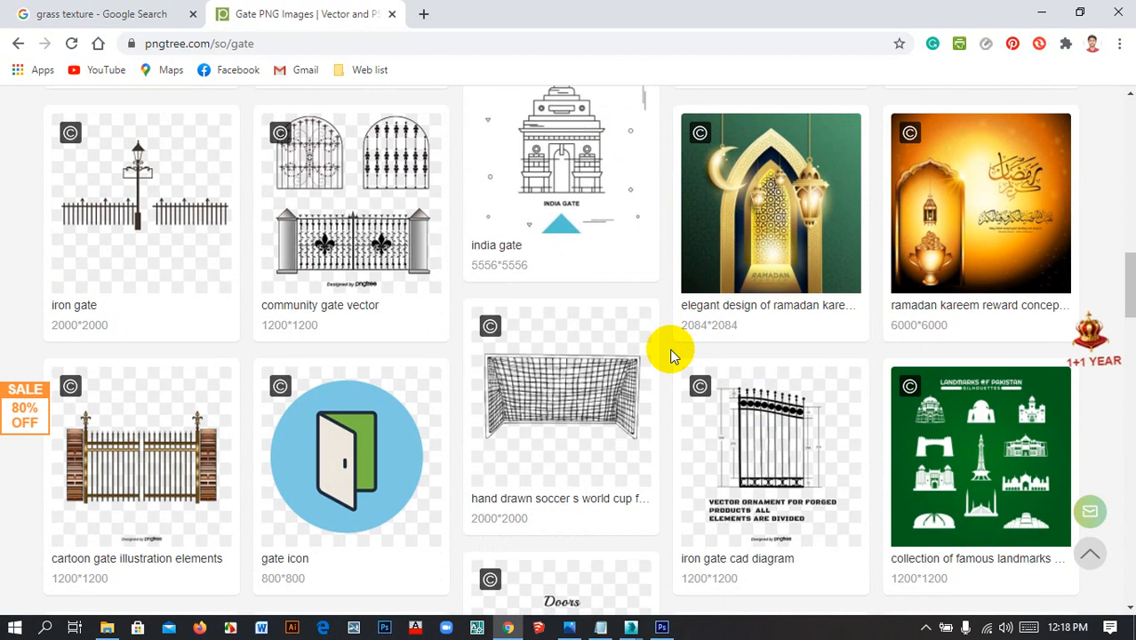
scroll(672, 356, down, 8)
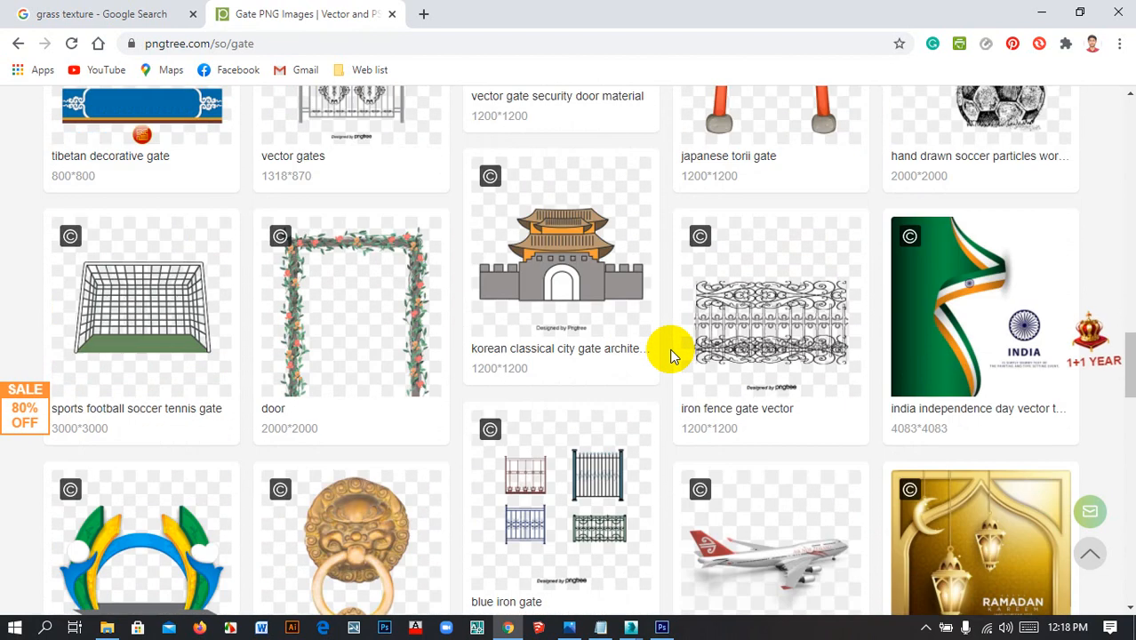
scroll(672, 356, down, 8)
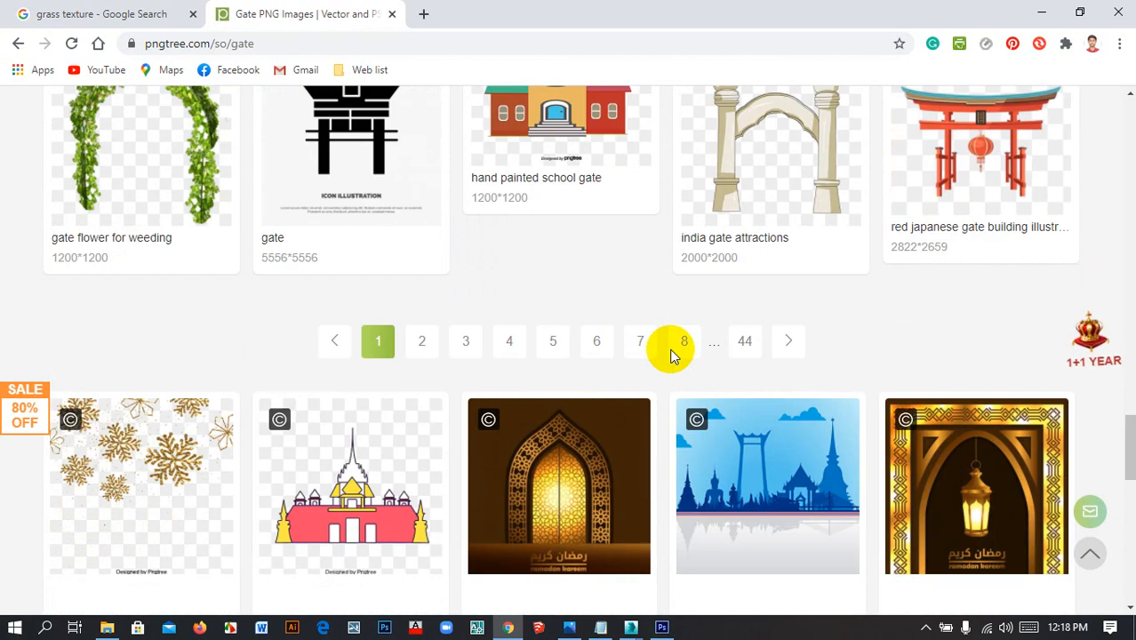
scroll(671, 355, down, 4)
scroll(672, 356, up, 10)
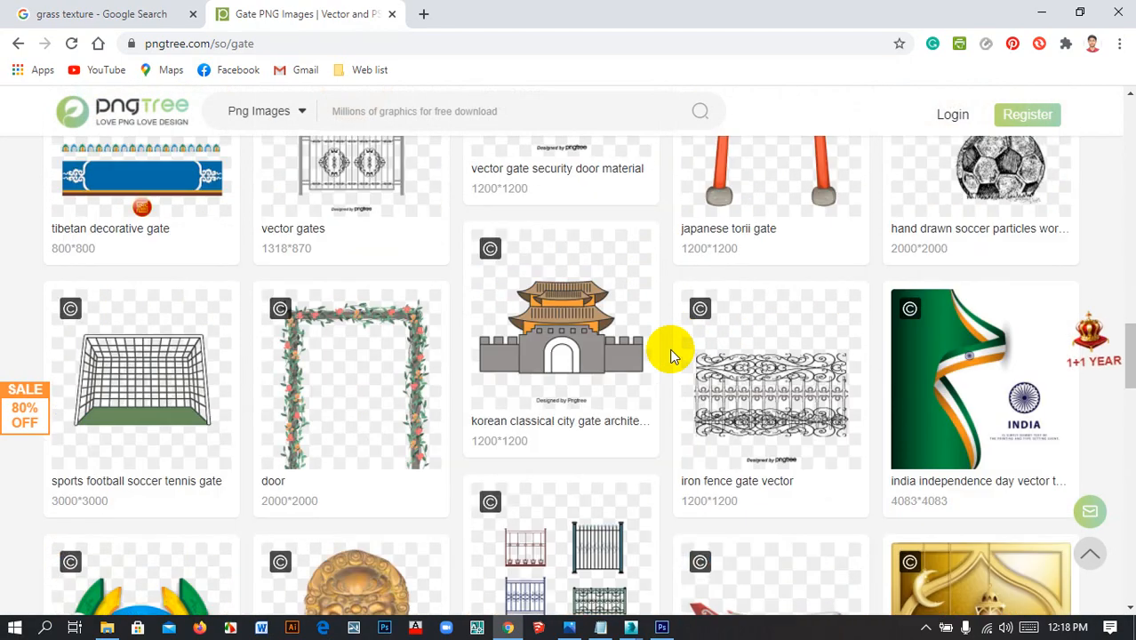
scroll(672, 355, up, 5)
scroll(672, 356, up, 5)
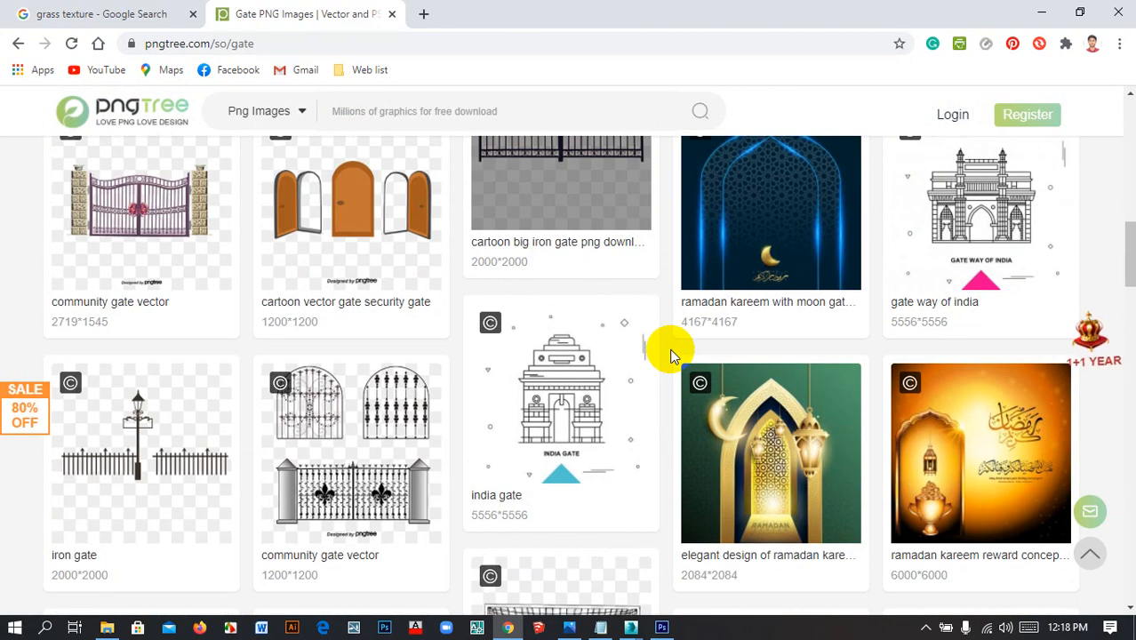
scroll(672, 356, up, 2)
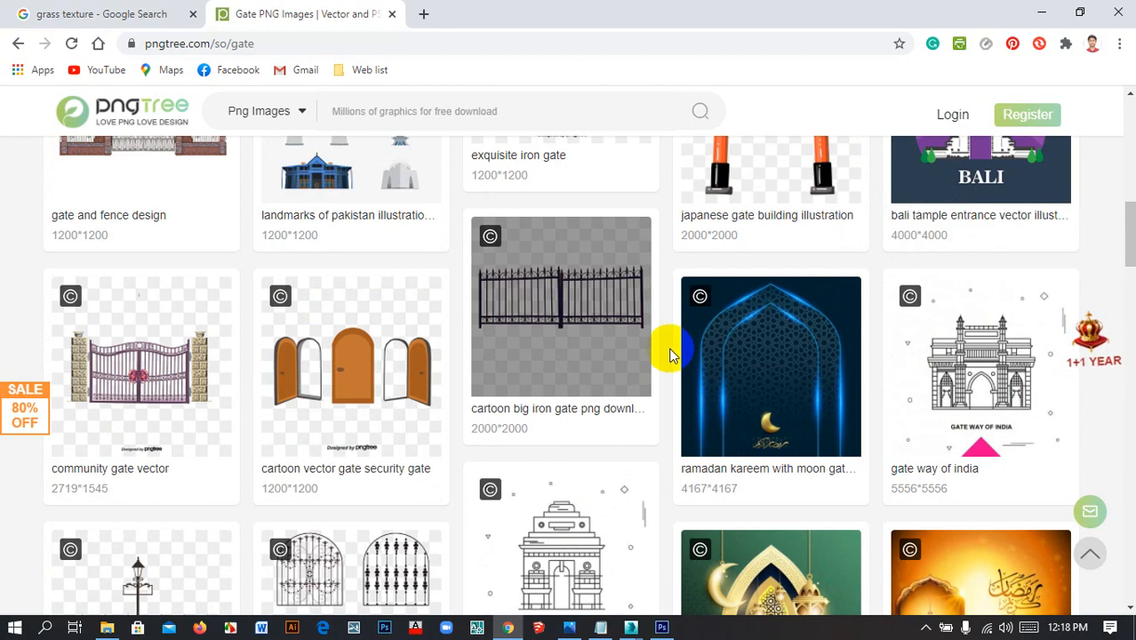
scroll(672, 355, up, 2)
scroll(672, 356, up, 7)
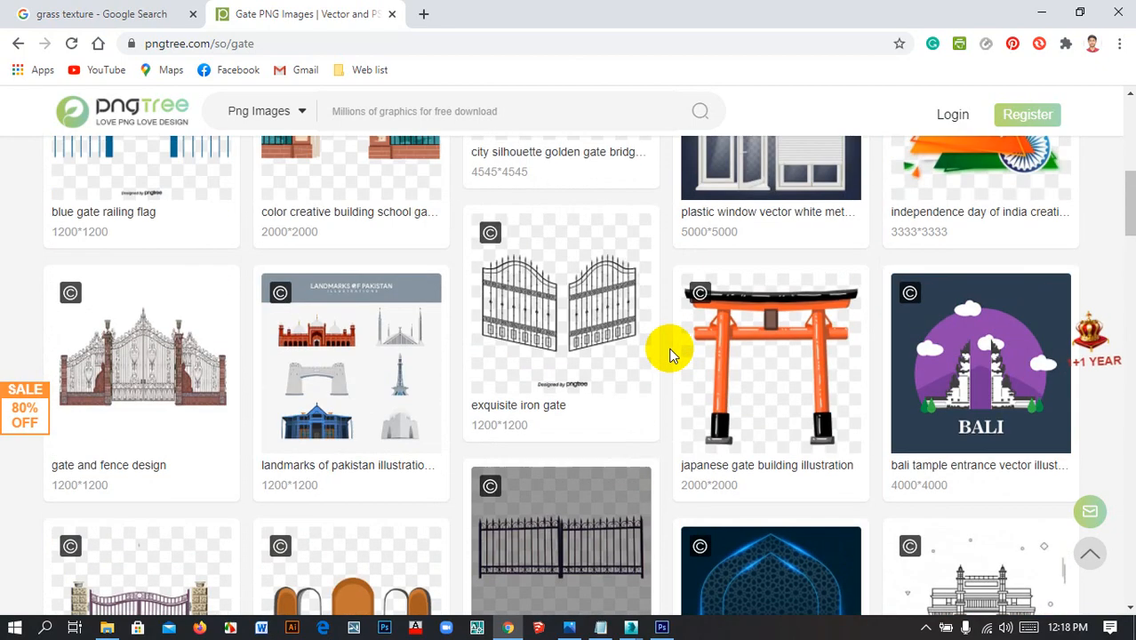
scroll(672, 355, down, 3)
scroll(672, 356, up, 2)
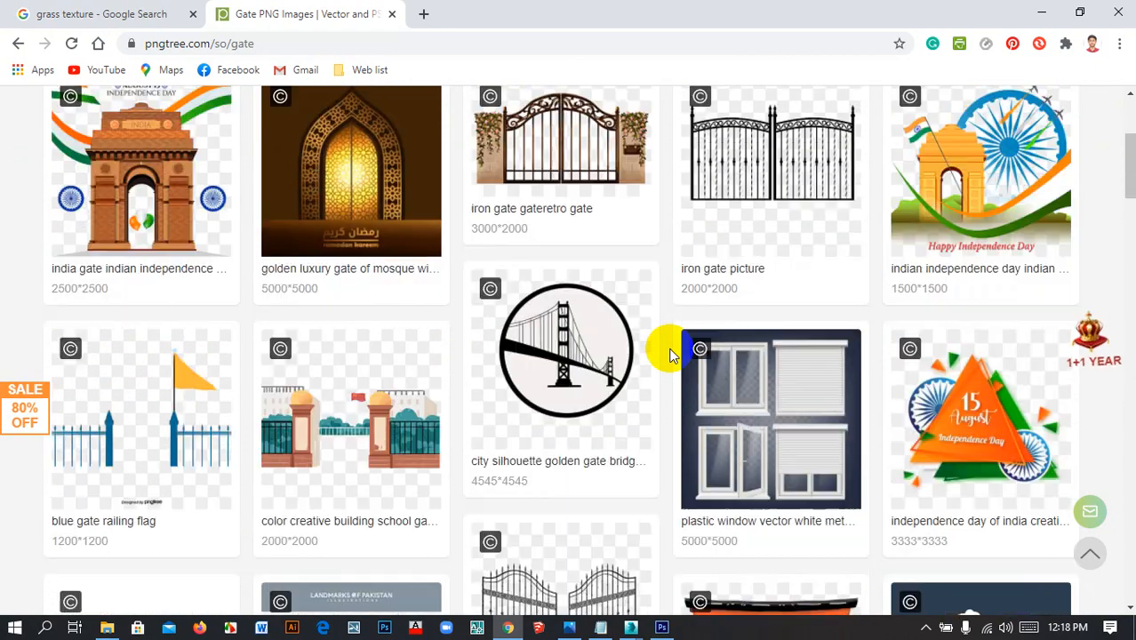
scroll(672, 355, down, 1)
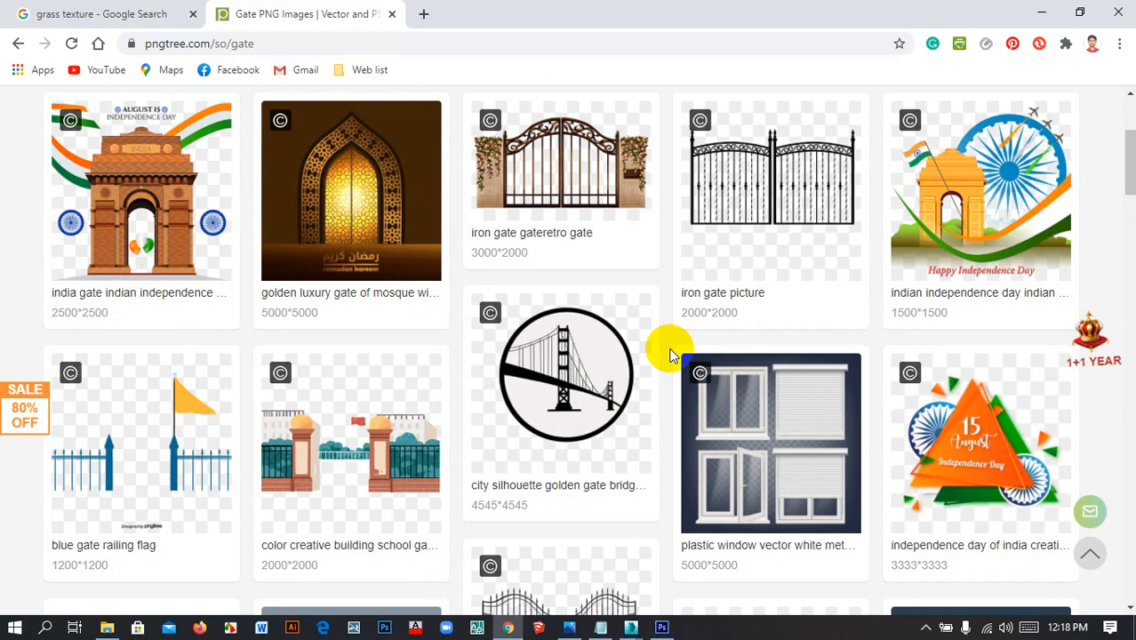
scroll(672, 355, up, 3)
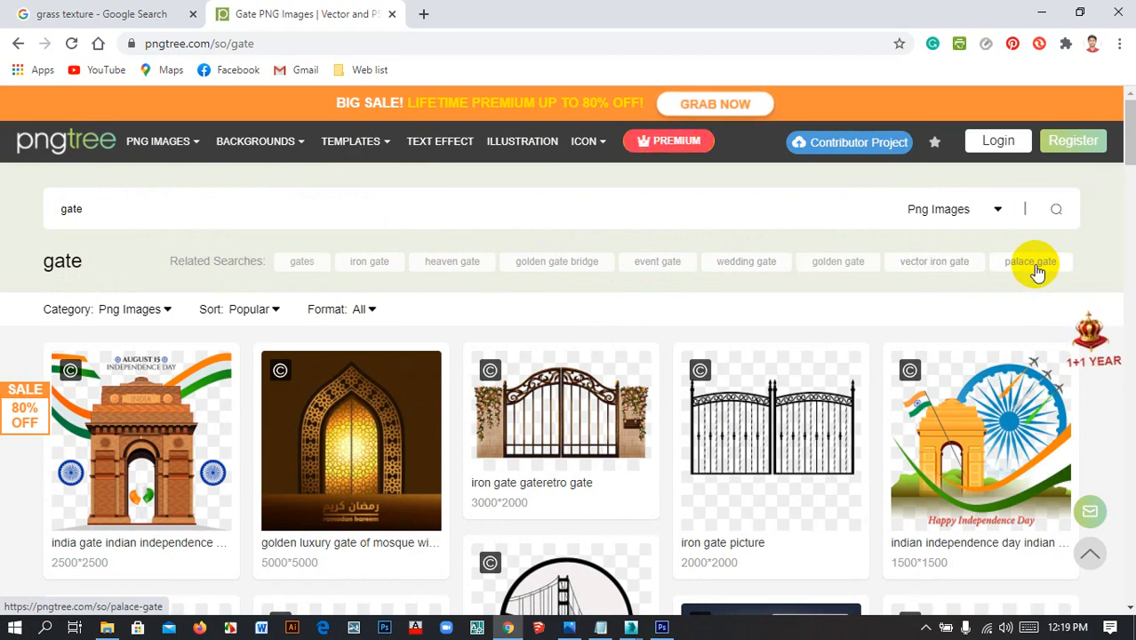
Search pngtree's PNG images for "collapsible gate" and look through the first page of results
click(72, 207)
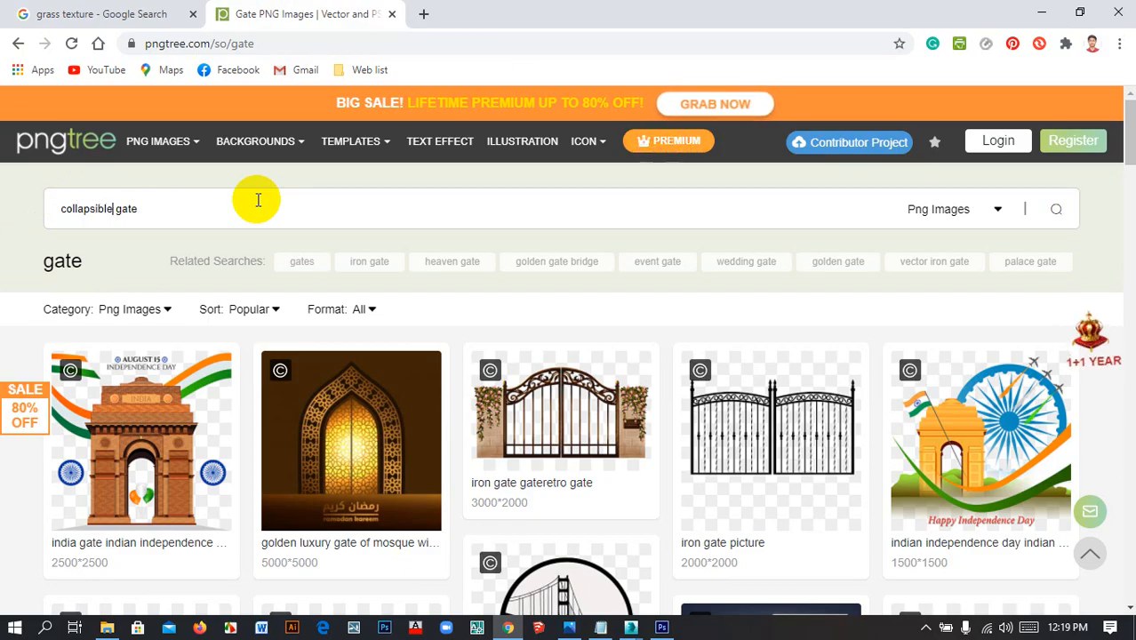
key(Return)
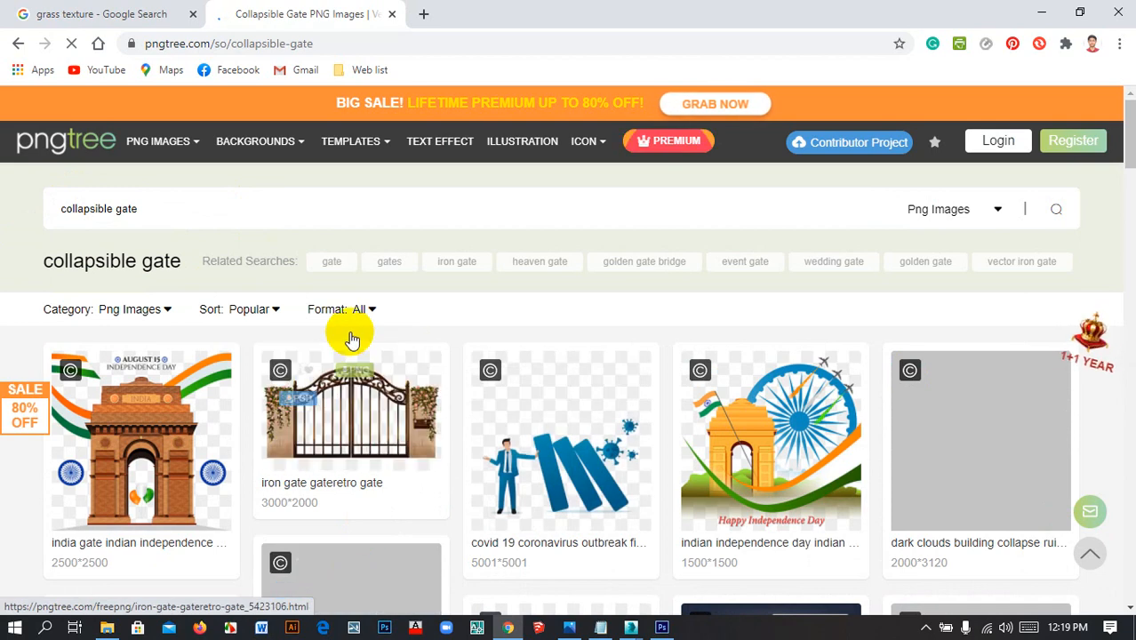
scroll(527, 434, down, 3)
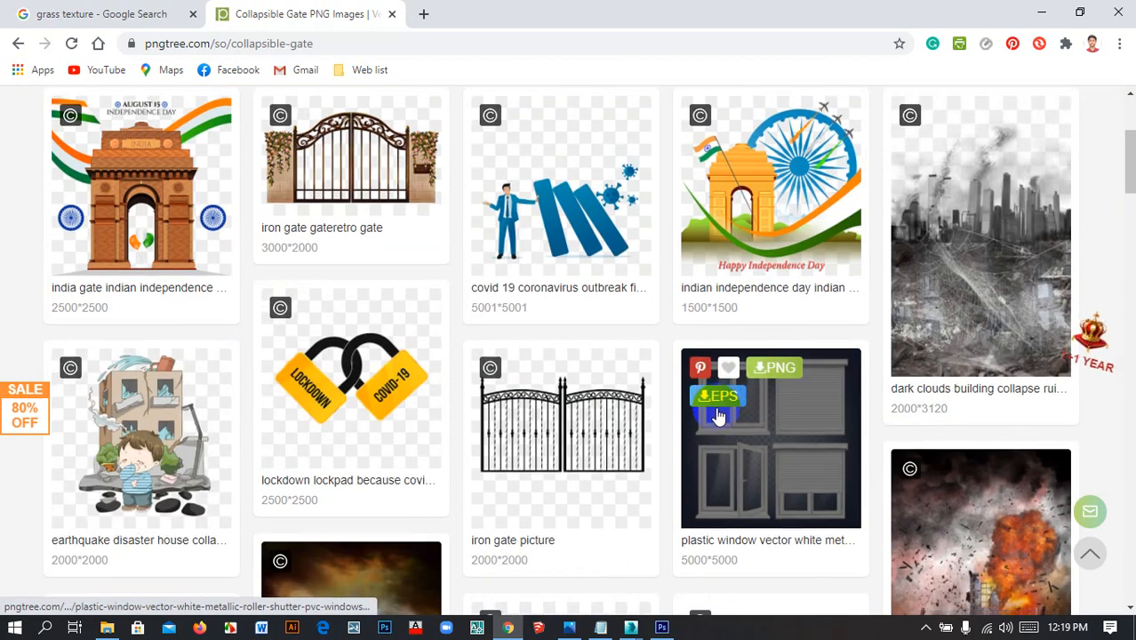
scroll(718, 410, down, 3)
scroll(718, 416, down, 6)
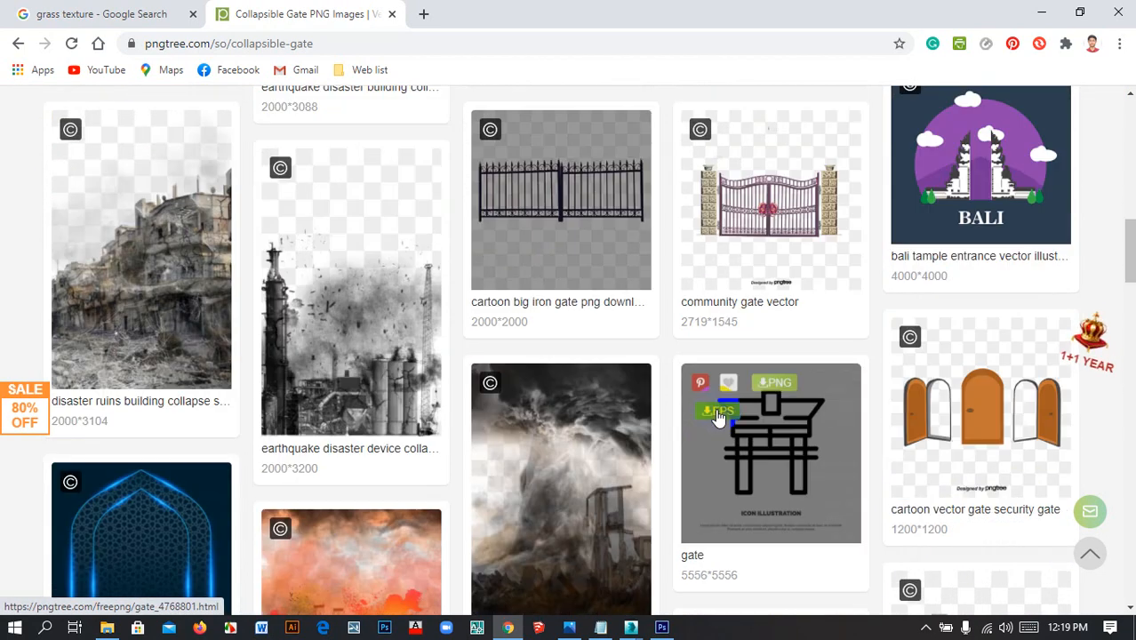
scroll(719, 416, down, 3)
scroll(718, 416, down, 4)
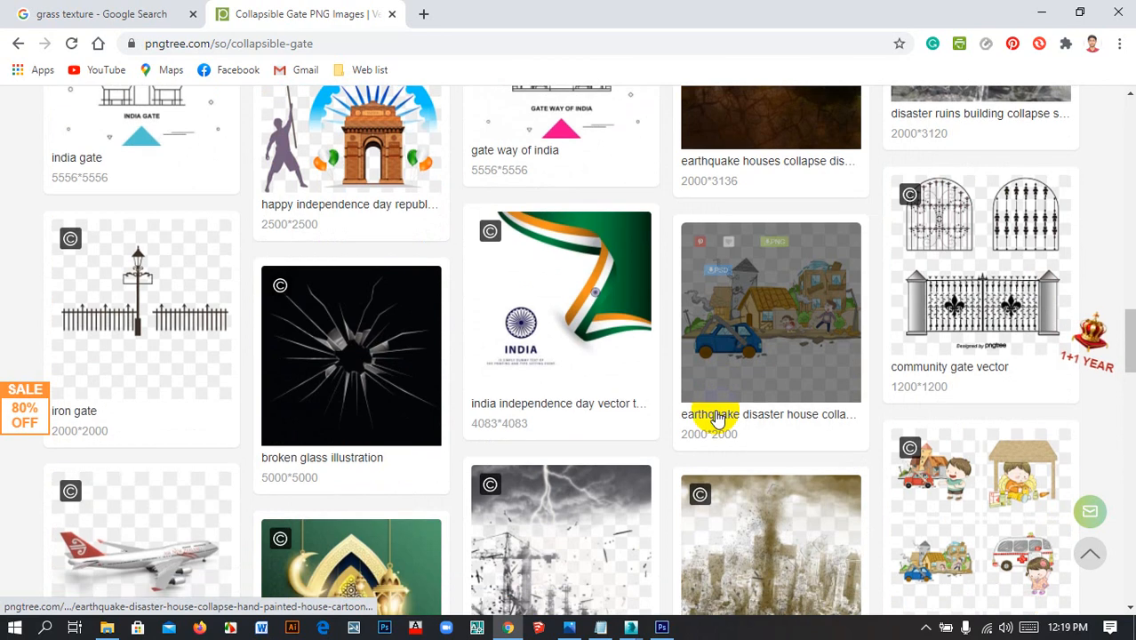
scroll(718, 417, down, 5)
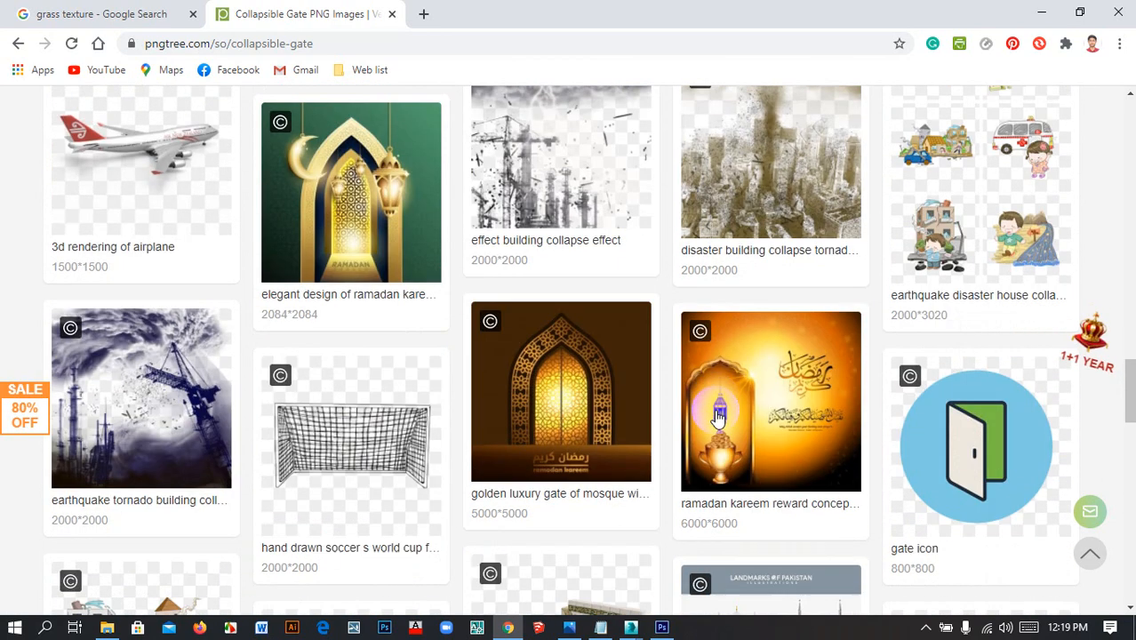
scroll(718, 417, down, 4)
scroll(716, 413, down, 4)
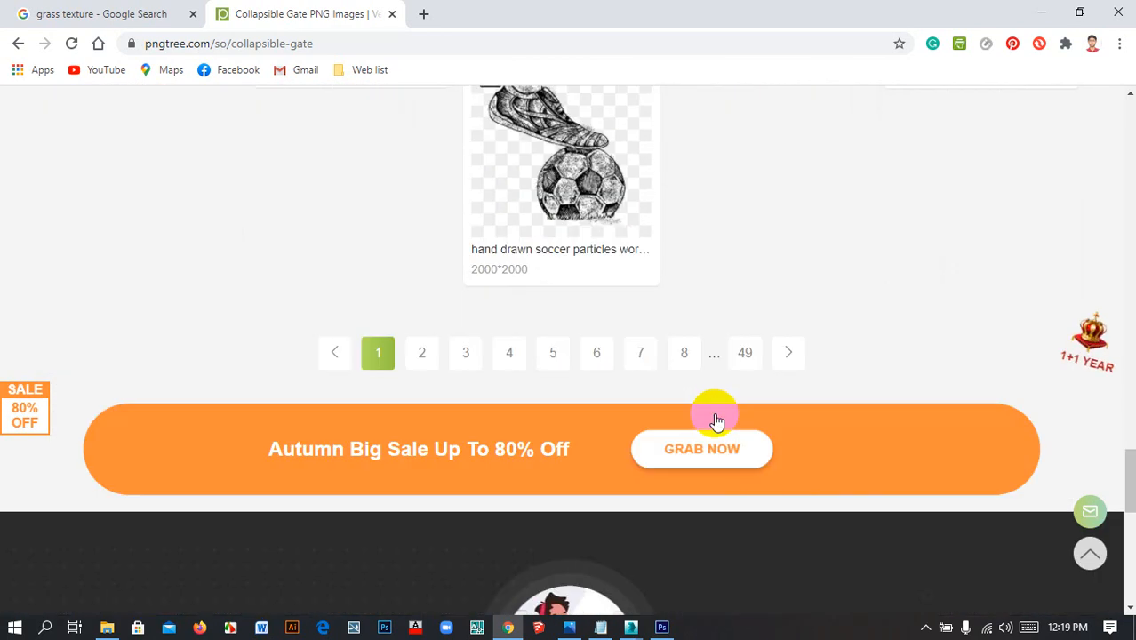
Open the second page of the collapsible gate results and look through its images
click(791, 364)
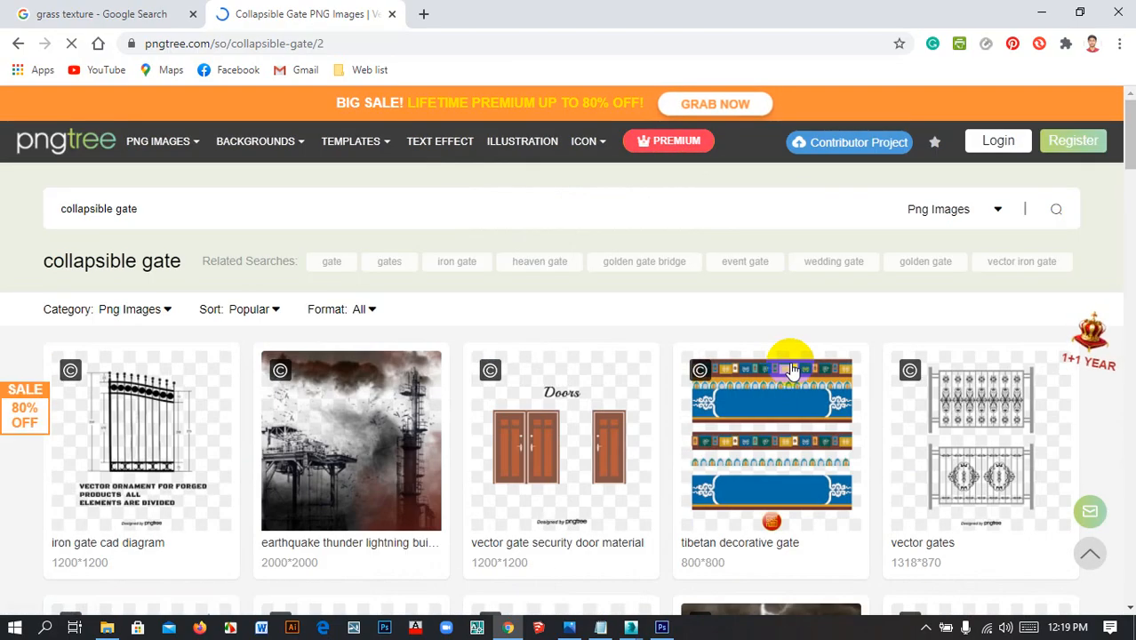
scroll(789, 364, down, 1)
scroll(791, 372, down, 10)
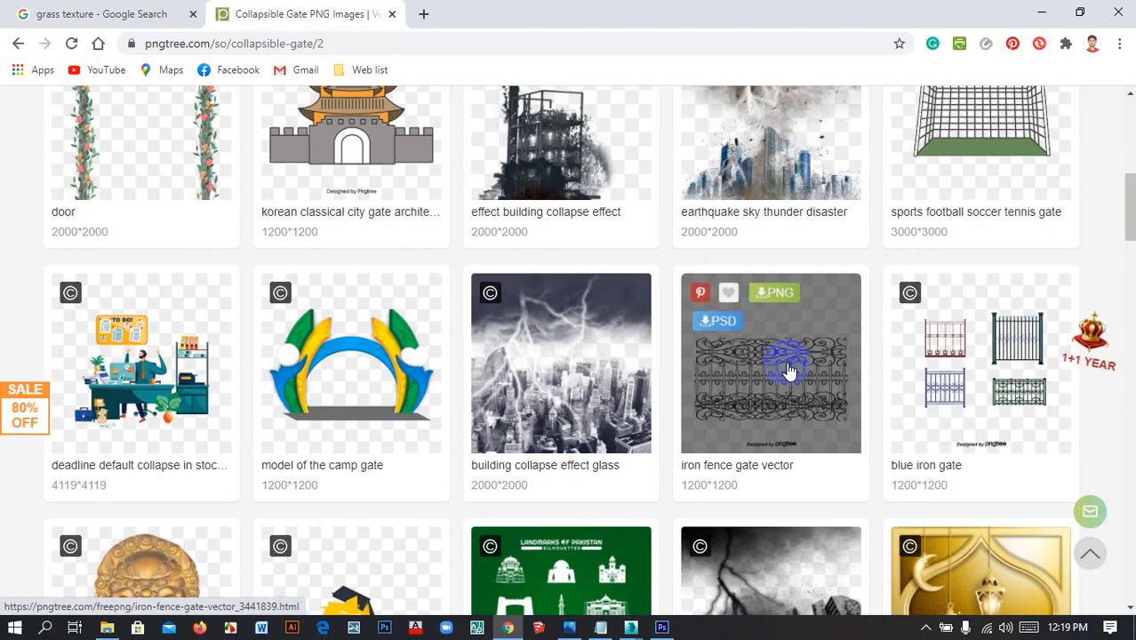
scroll(786, 369, down, 13)
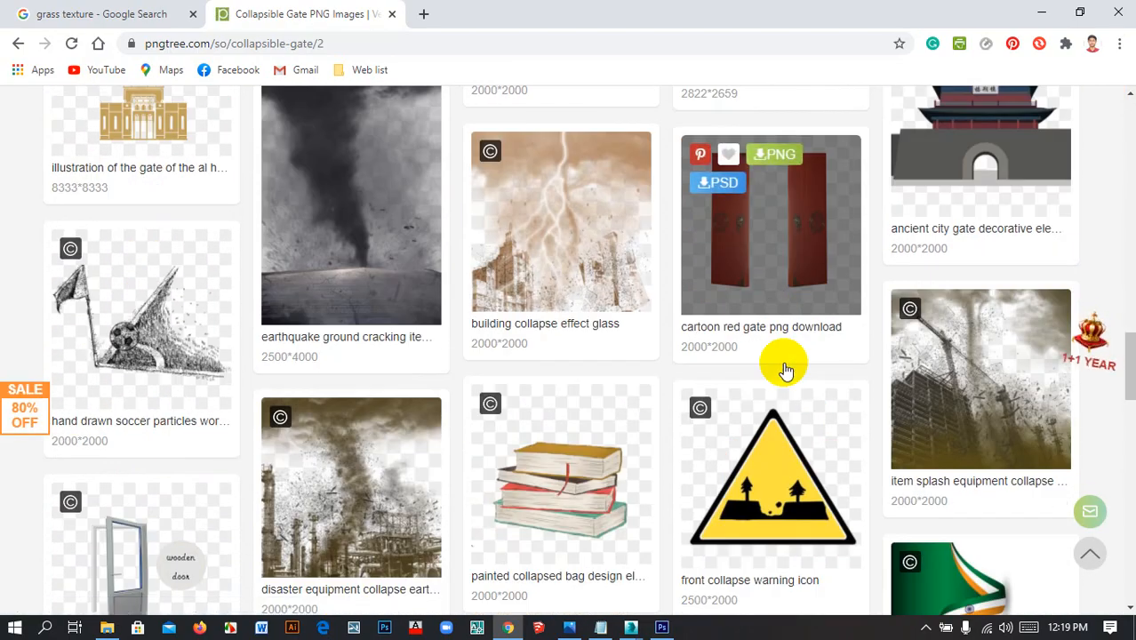
scroll(784, 368, down, 15)
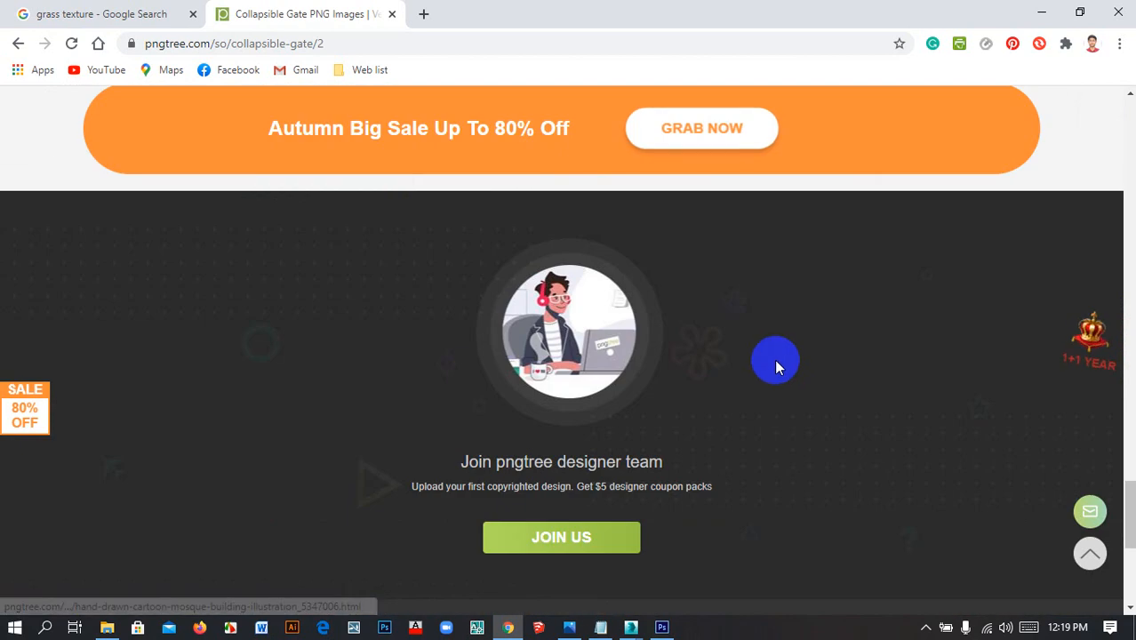
Go to the third page of the collapsible gate results and examine the images there
scroll(774, 359, up, 5)
click(788, 448)
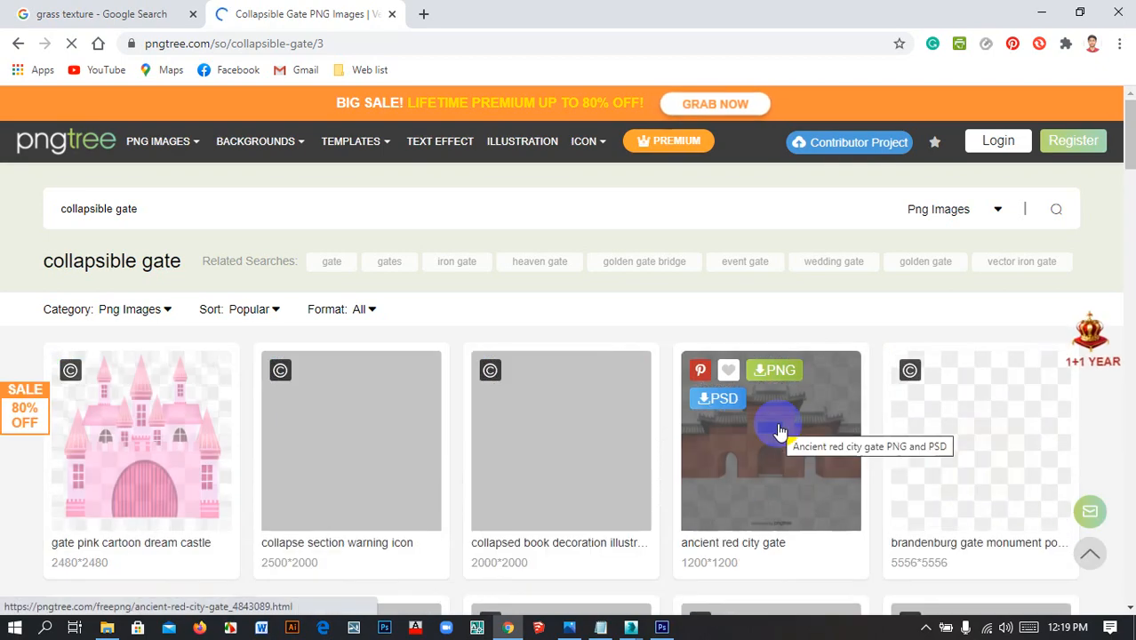
scroll(778, 431, down, 10)
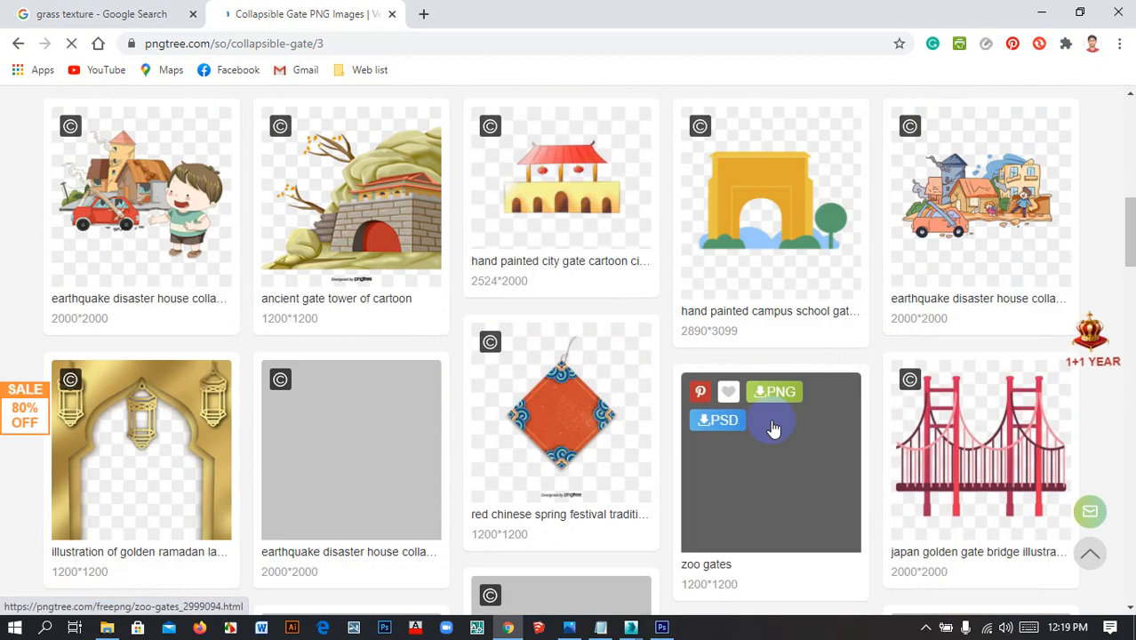
scroll(773, 429, up, 3)
scroll(773, 429, down, 6)
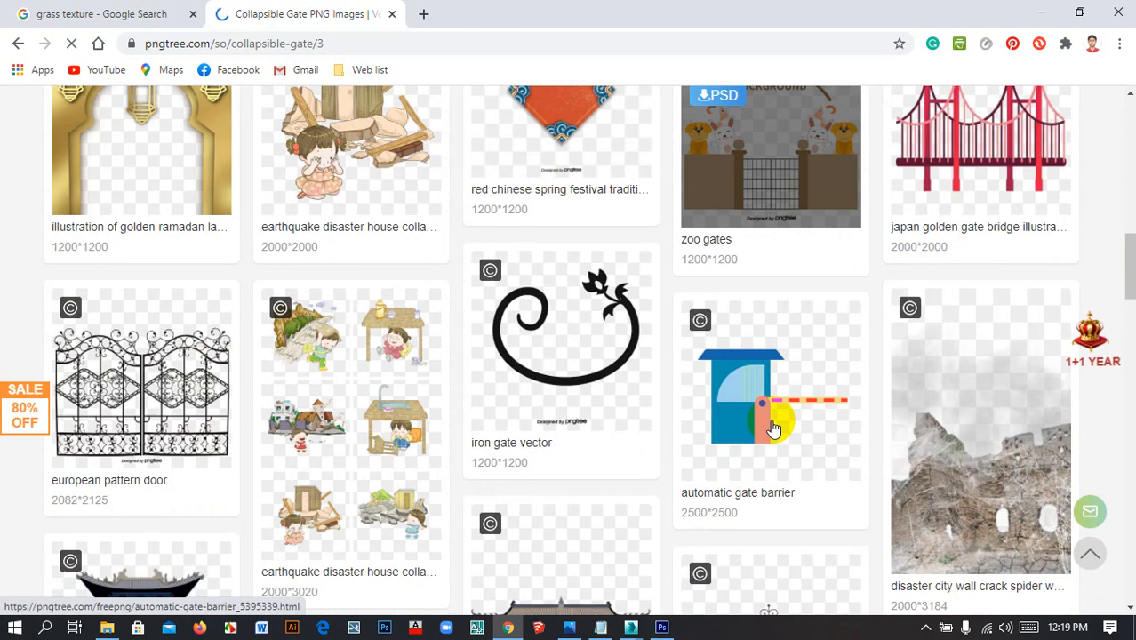
scroll(770, 422, down, 5)
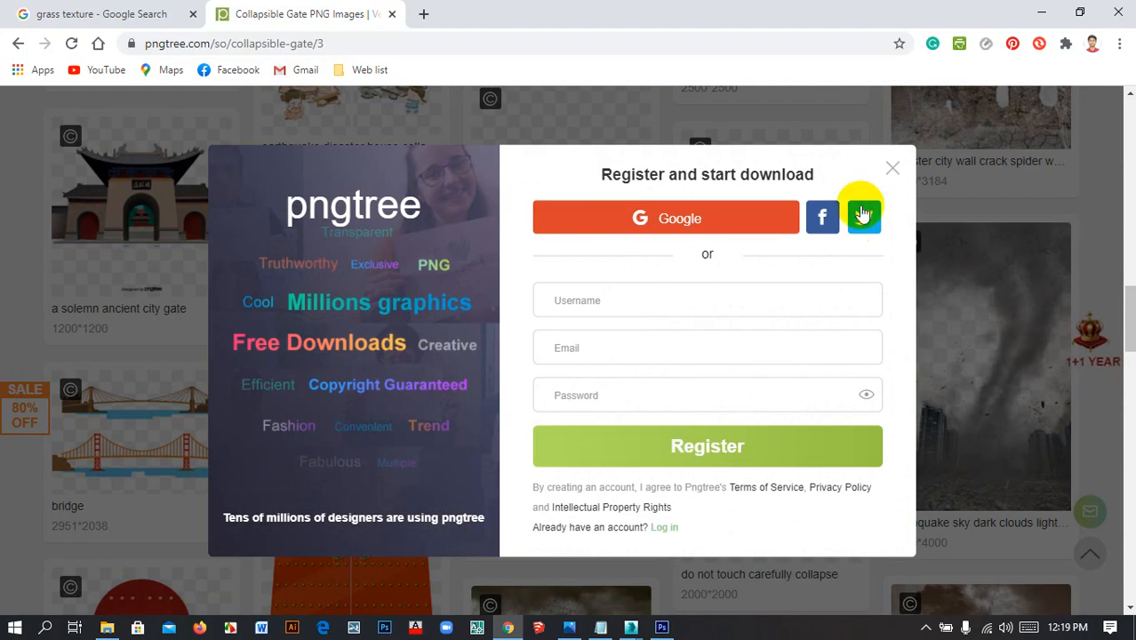
Search Google for "collapsible gate" in a new tab and look over the image results
click(425, 15)
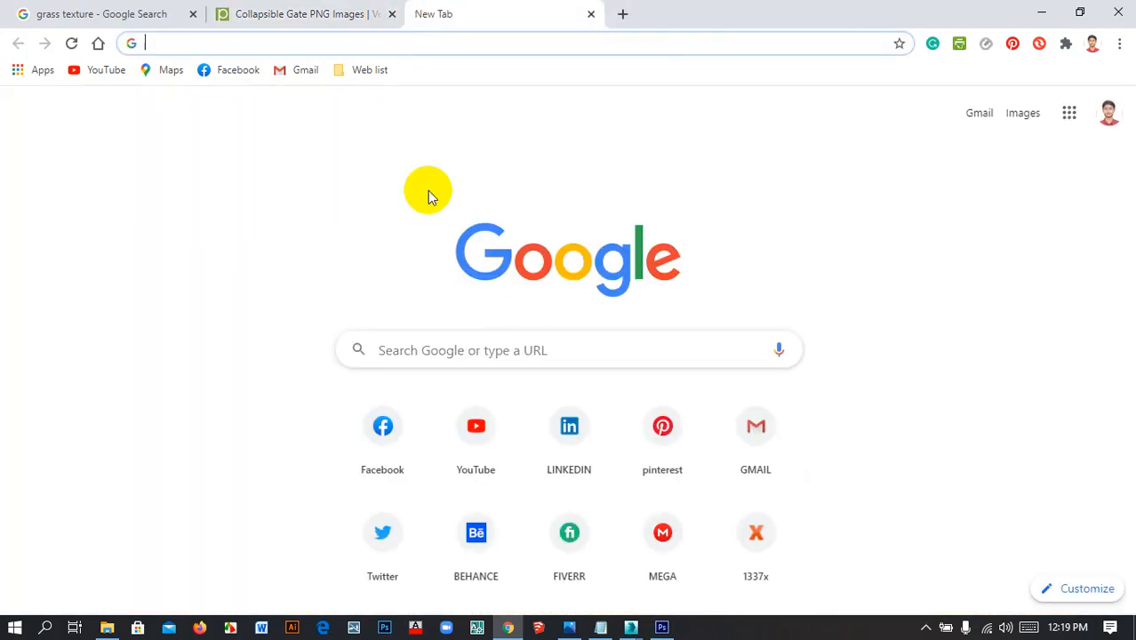
text(Coll)
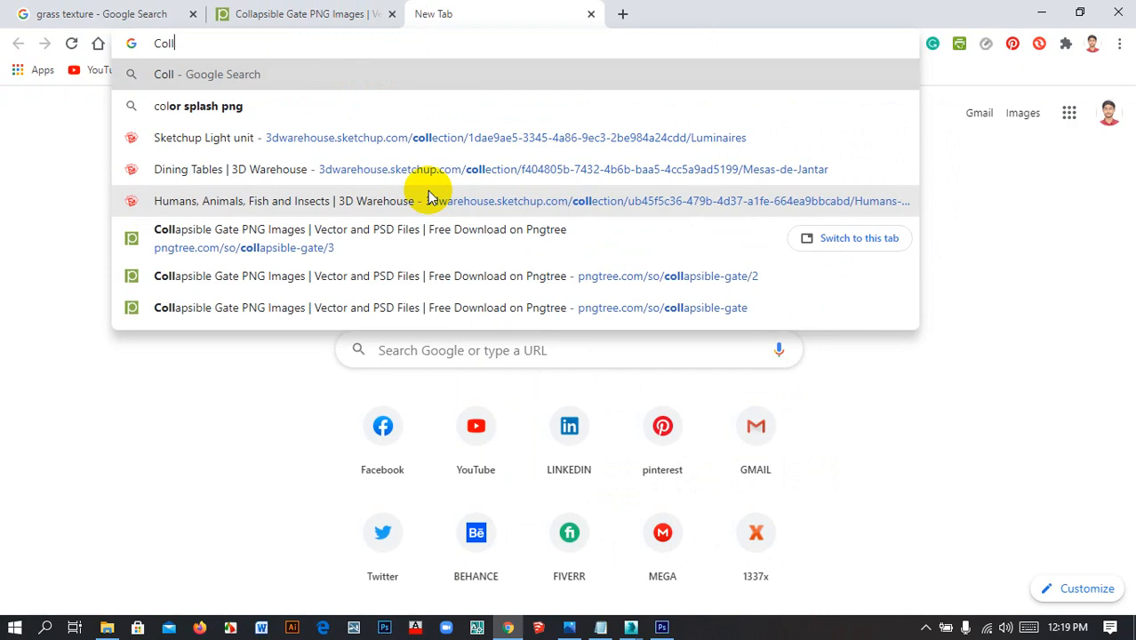
text(aps)
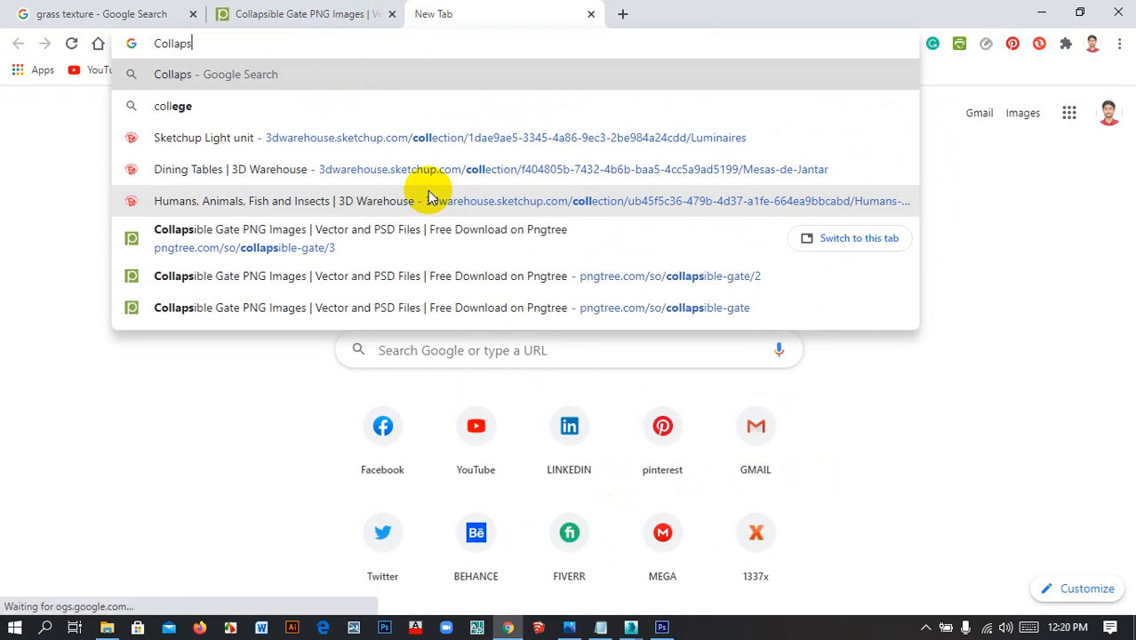
text(ible)
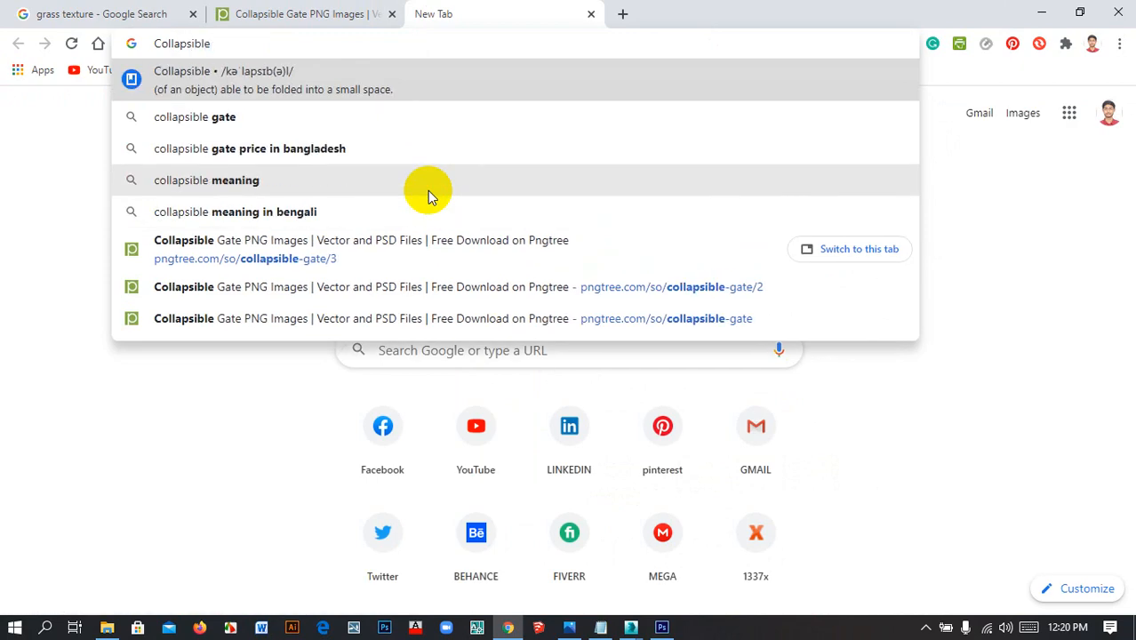
key(Down)
key(Return)
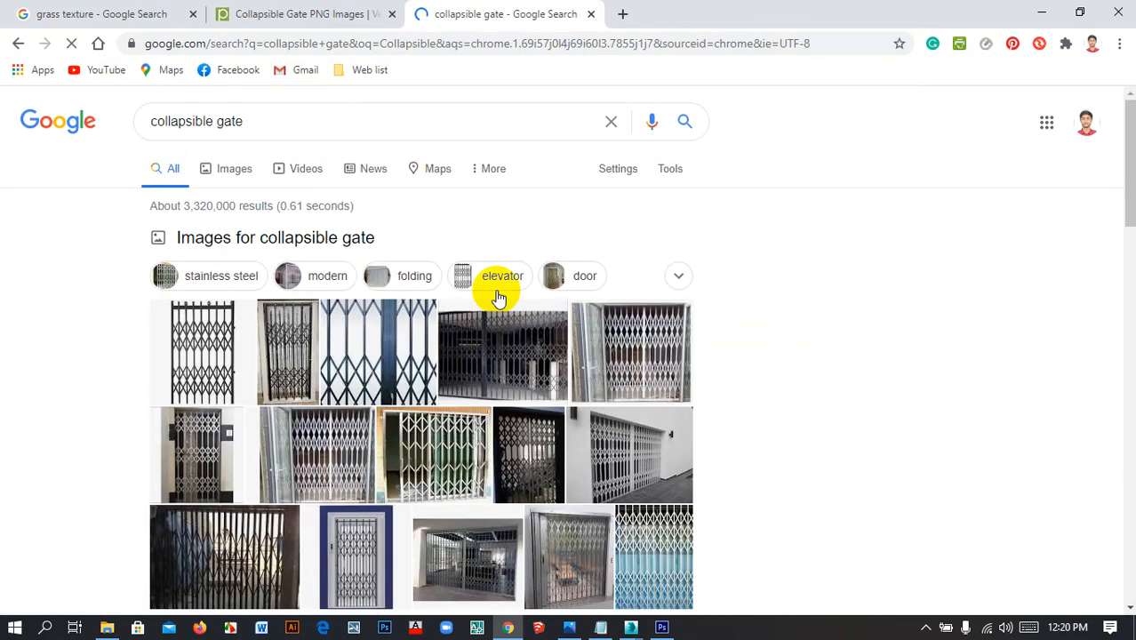
scroll(638, 424, down, 1)
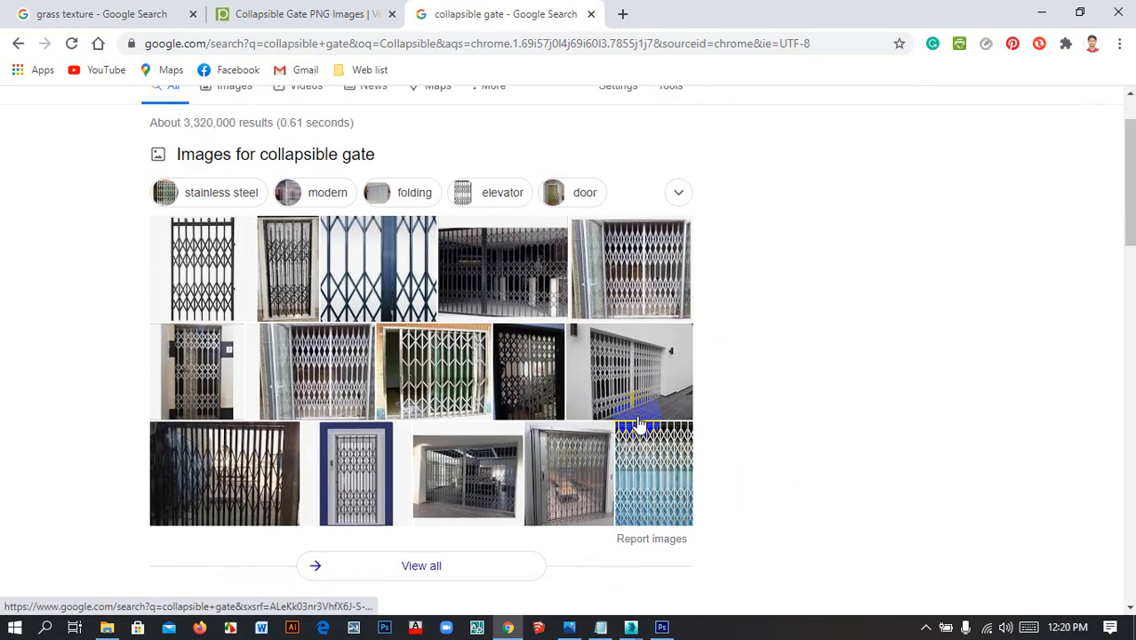
scroll(638, 425, up, 1)
Search Google for "collapsible gate png file download"
click(272, 126)
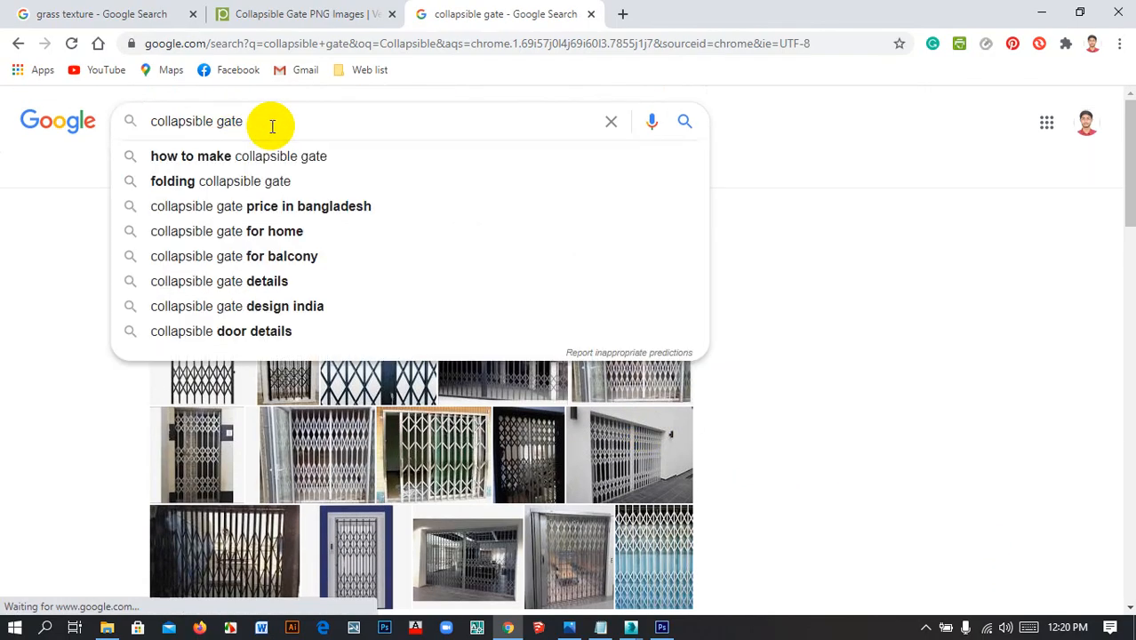
text(png)
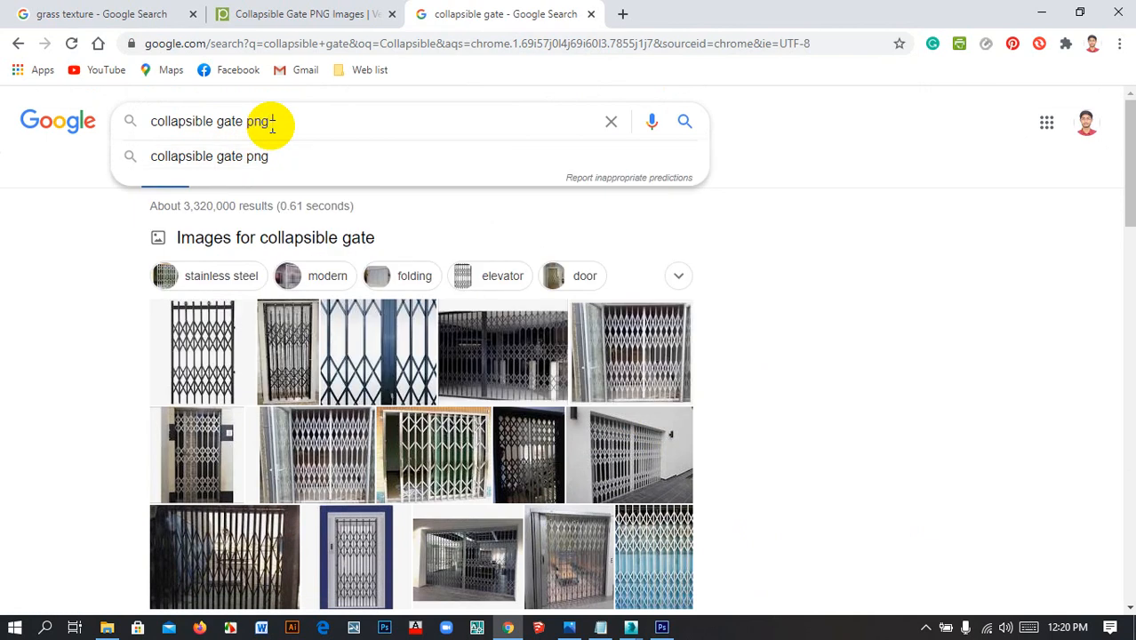
text( f)
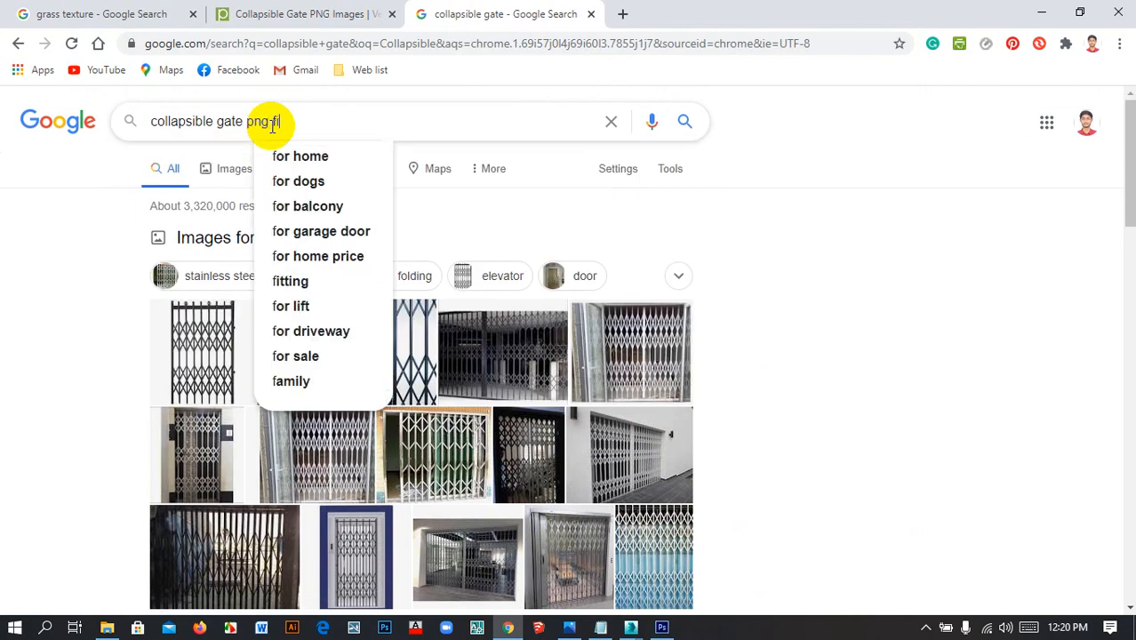
text(ile)
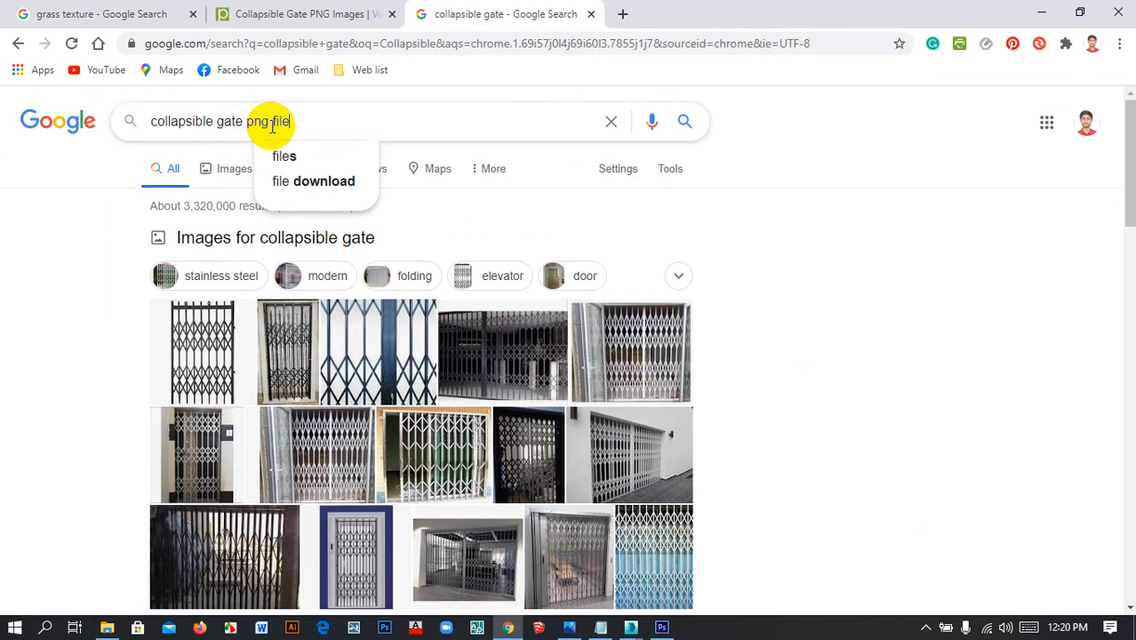
key(Down)
key(Down)
key(Return)
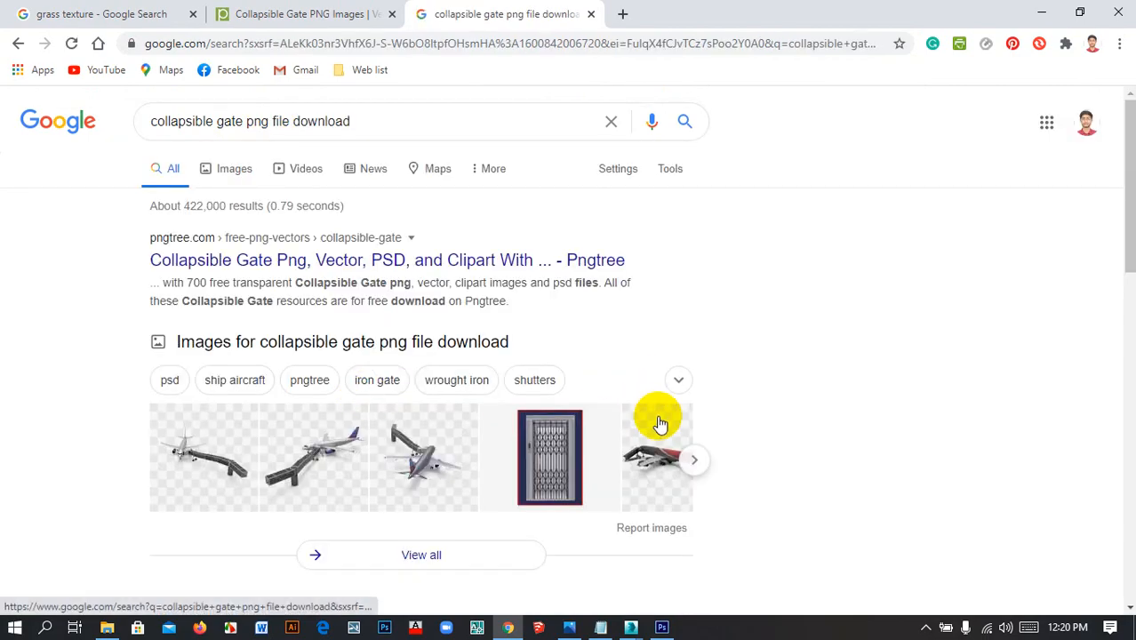
Check pngtree's "Collapsible Gate PNG Images" page from the search results, then return to the Google results
scroll(831, 405, down, 3)
scroll(831, 404, up, 3)
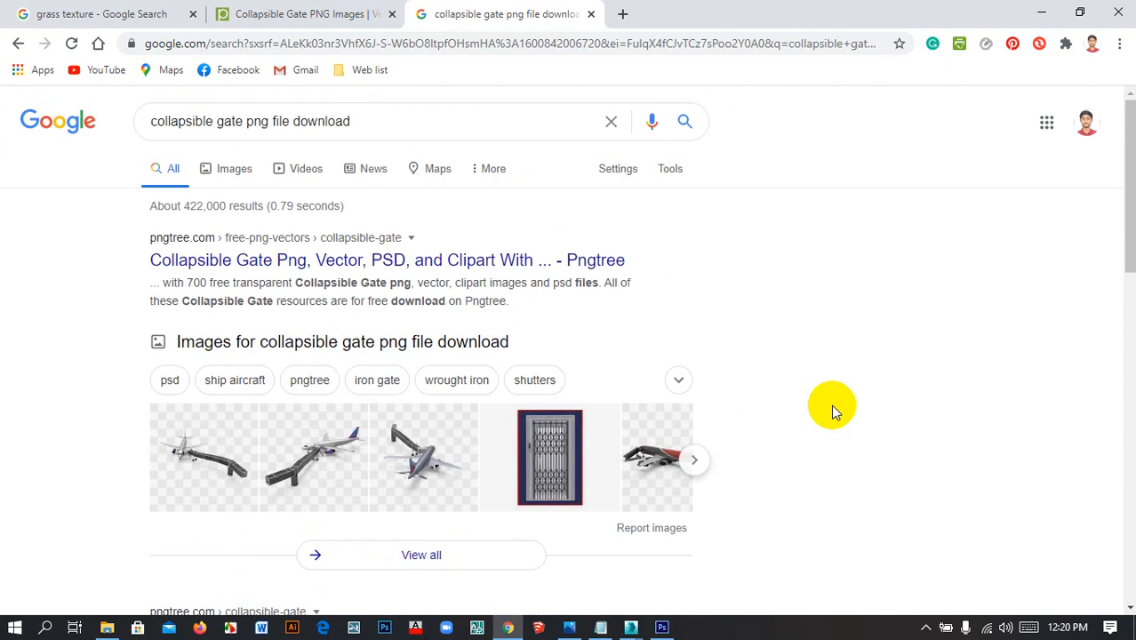
scroll(831, 404, down, 3)
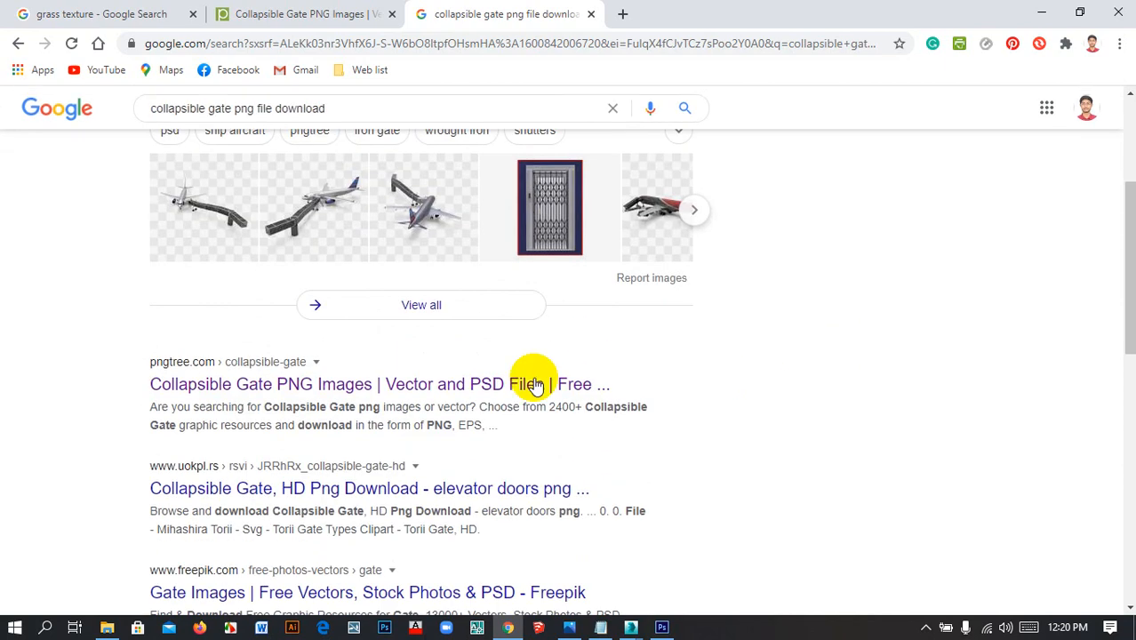
click(427, 391)
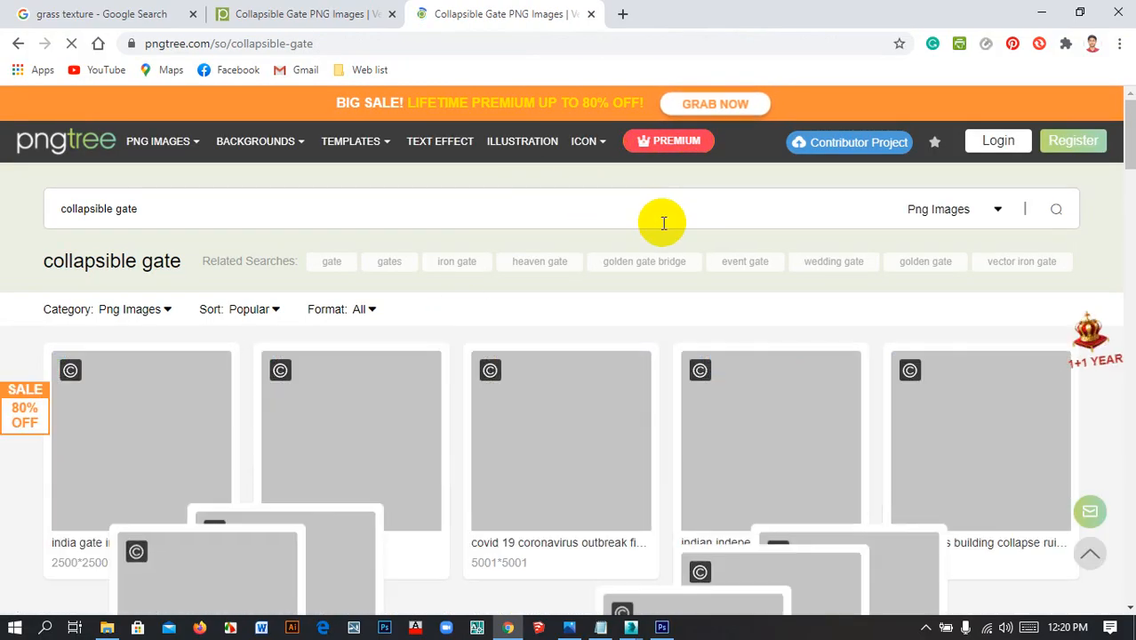
scroll(666, 235, down, 5)
scroll(697, 340, up, 5)
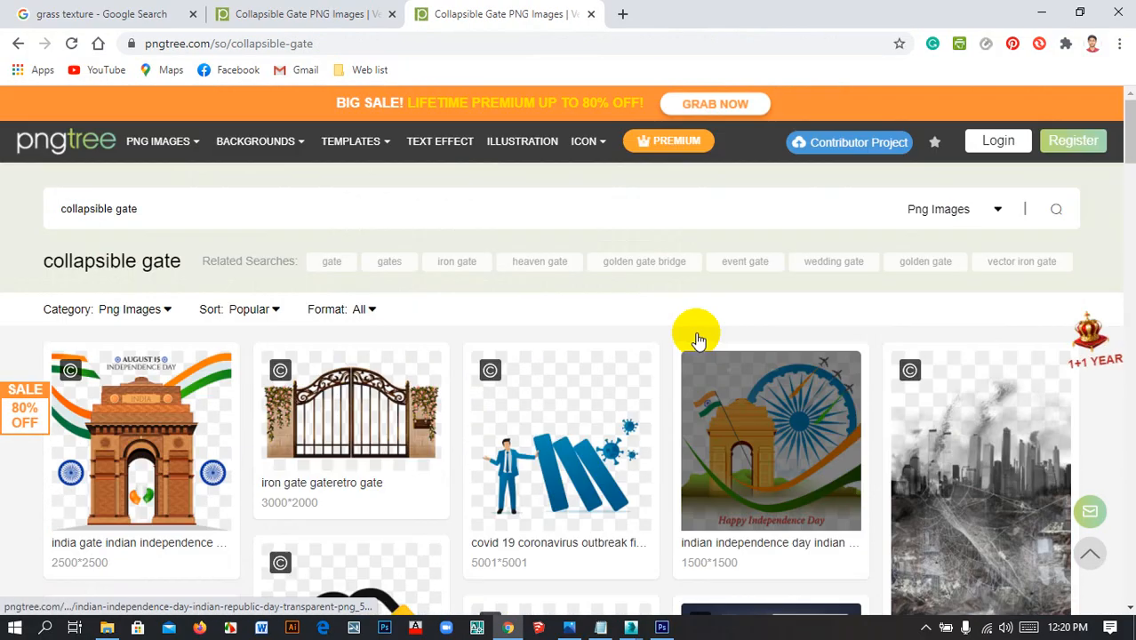
click(19, 44)
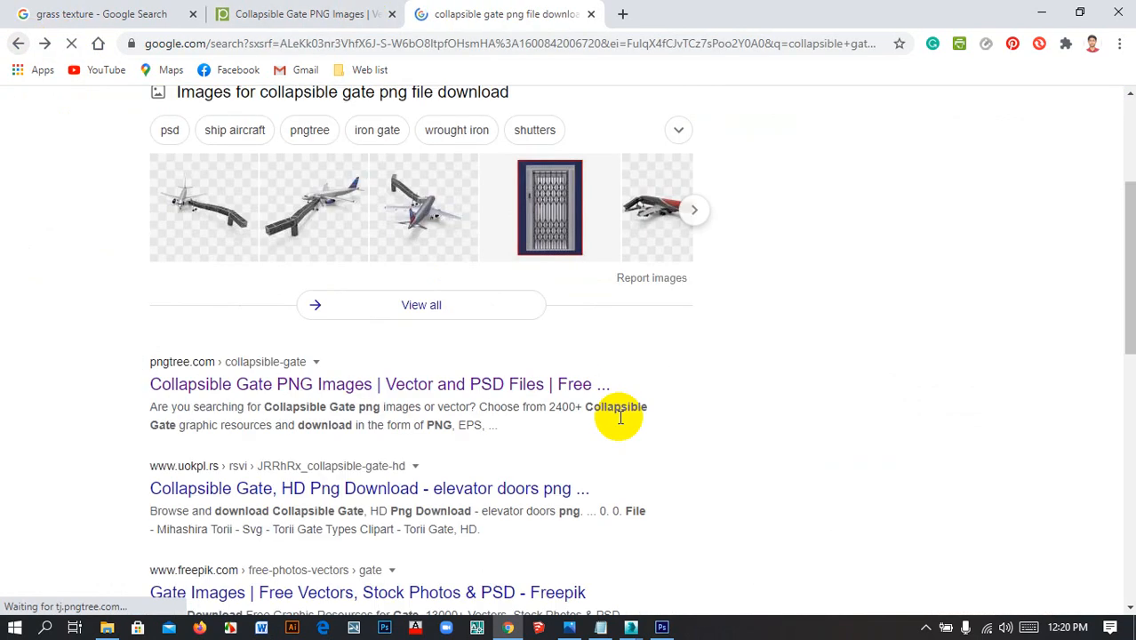
Look over the remaining web results, then browse the image results for a usable collapsible gate cutout
scroll(713, 375, down, 4)
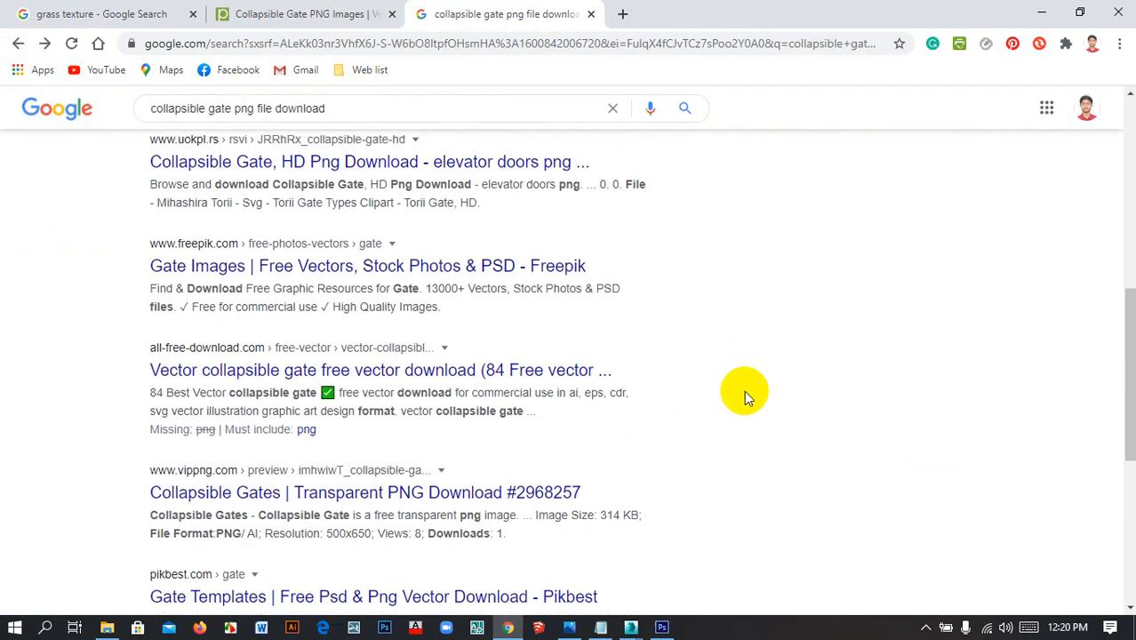
scroll(743, 390, up, 4)
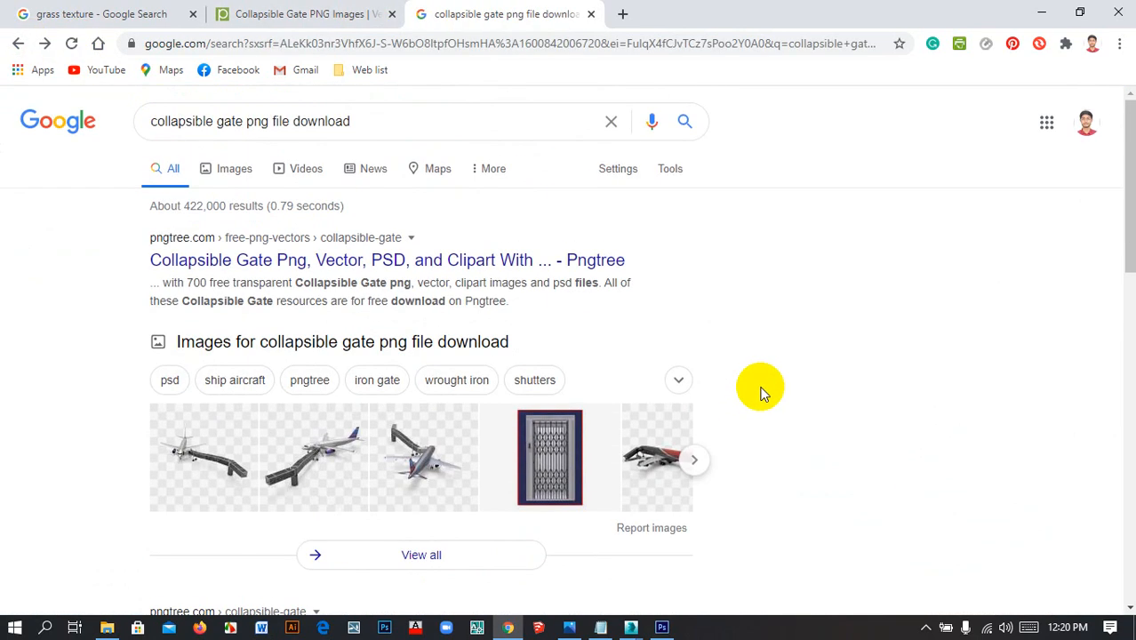
click(233, 169)
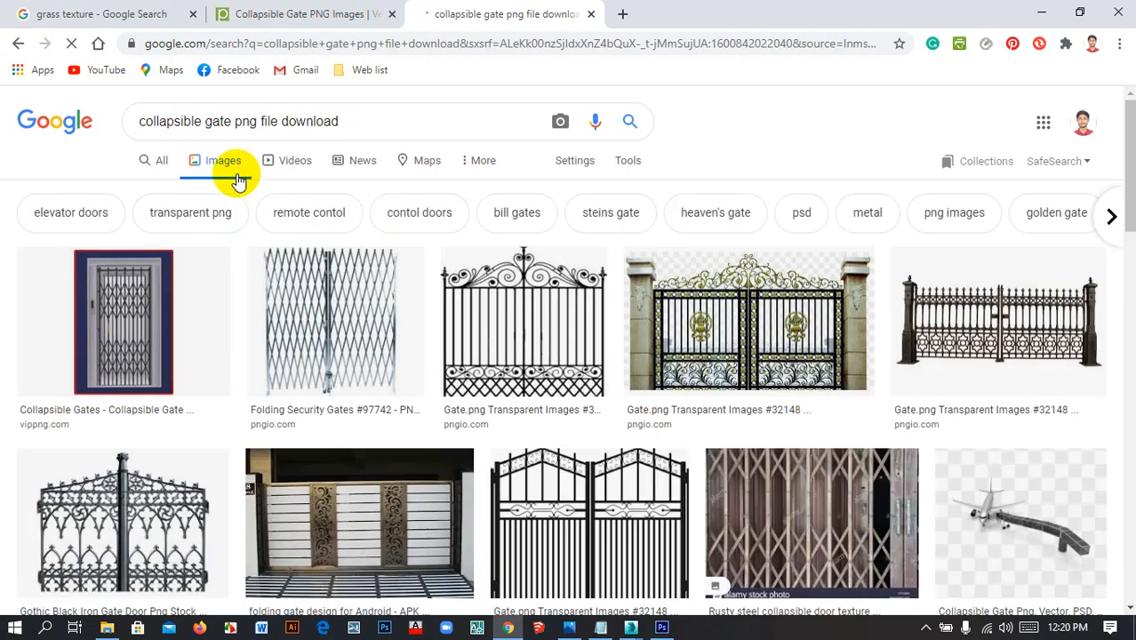
scroll(267, 302, down, 3)
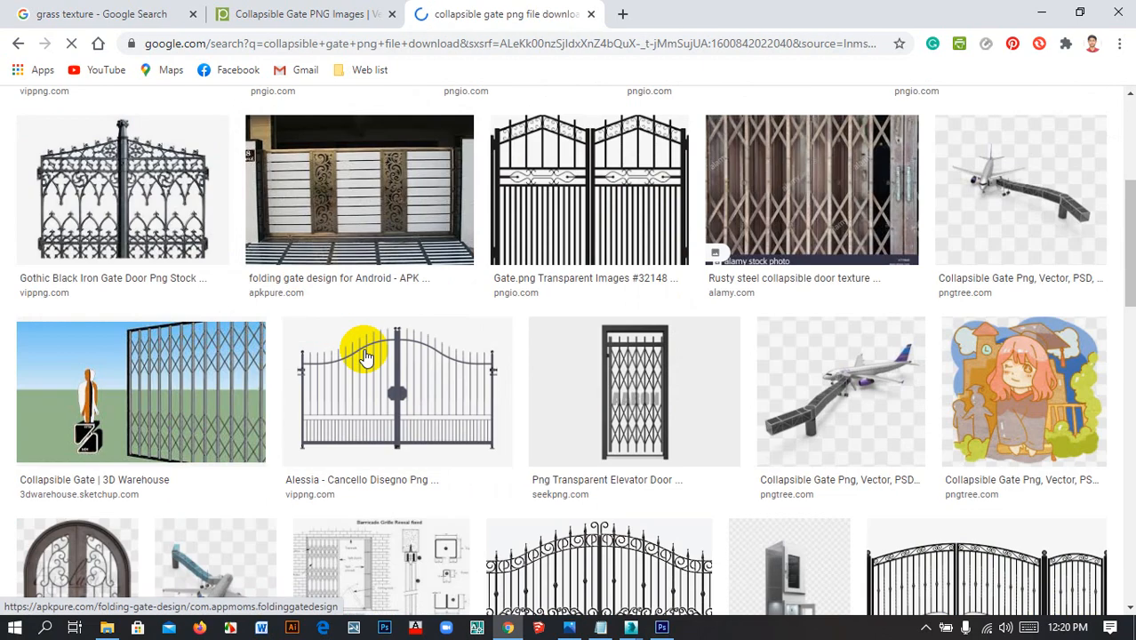
scroll(520, 381, down, 2)
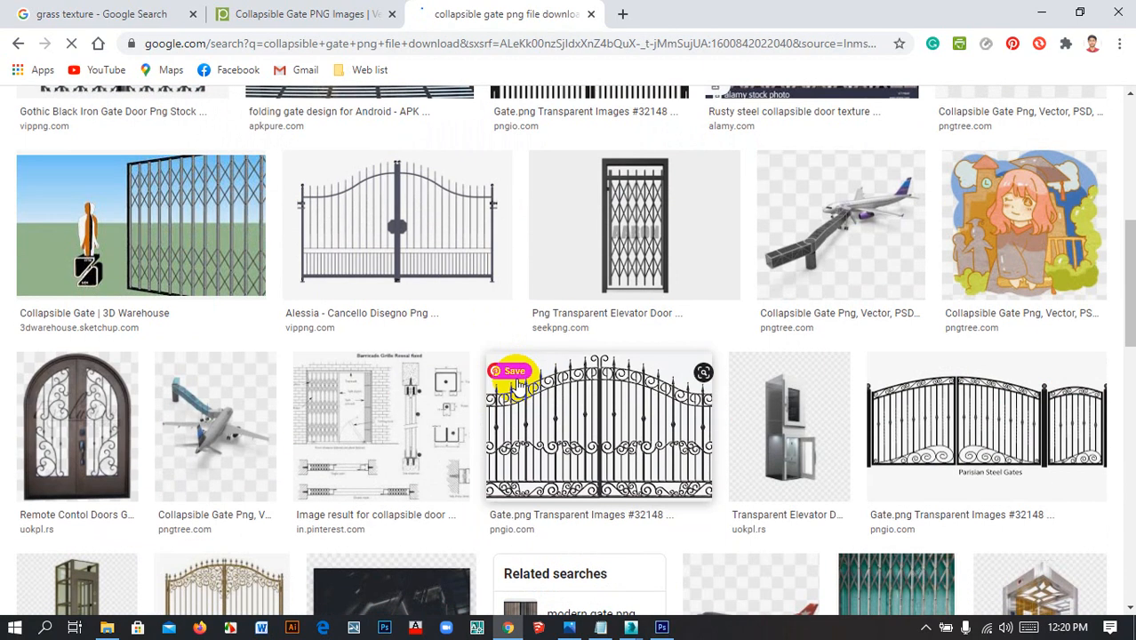
scroll(518, 382, down, 1)
scroll(518, 382, down, 6)
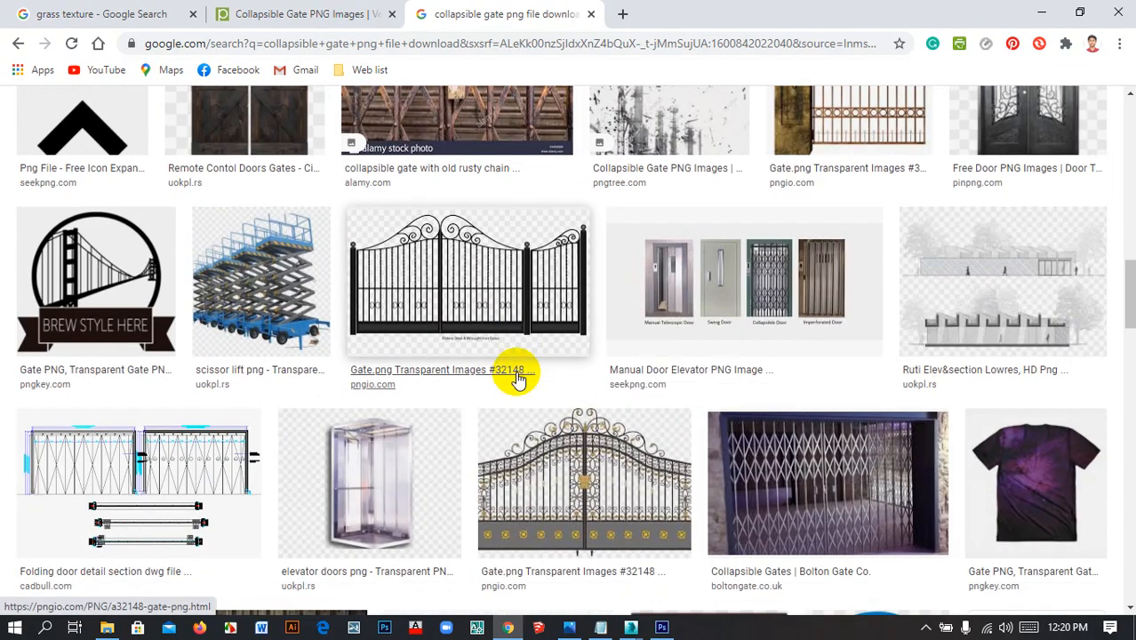
scroll(518, 381, down, 3)
scroll(518, 381, down, 8)
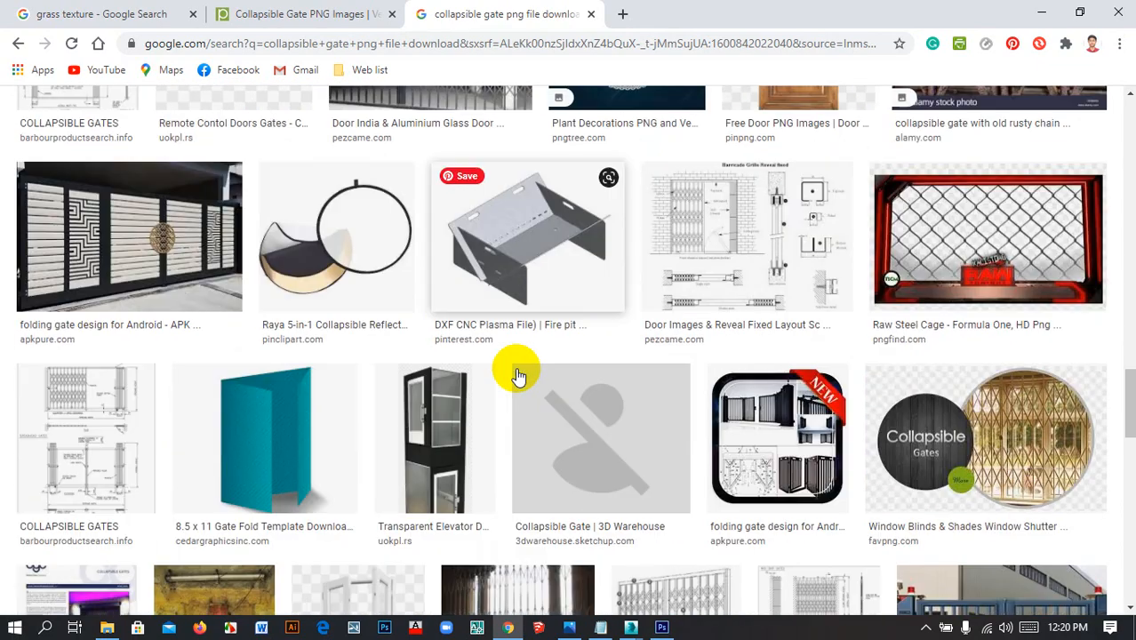
scroll(518, 376, down, 4)
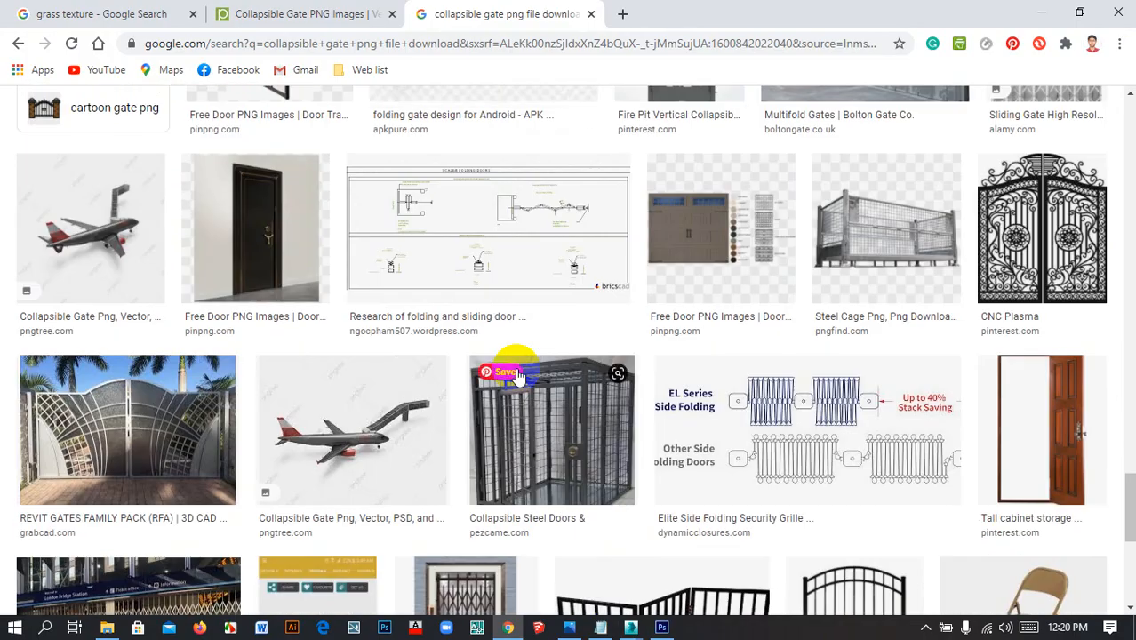
scroll(514, 360, down, 5)
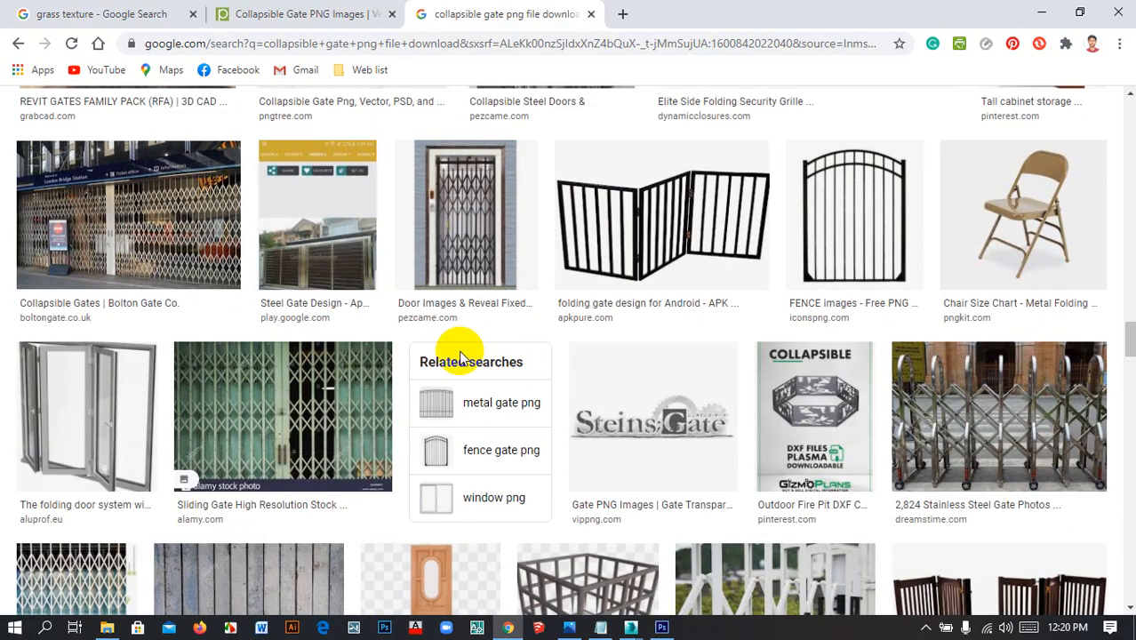
scroll(459, 358, down, 4)
scroll(459, 358, down, 10)
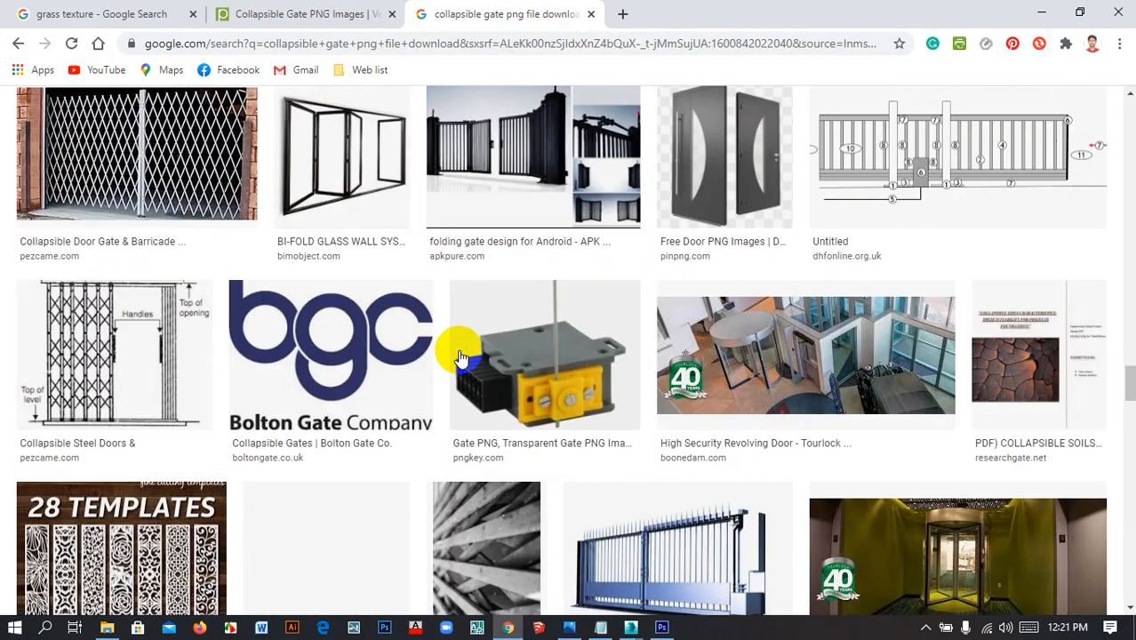
scroll(480, 335, up, 4)
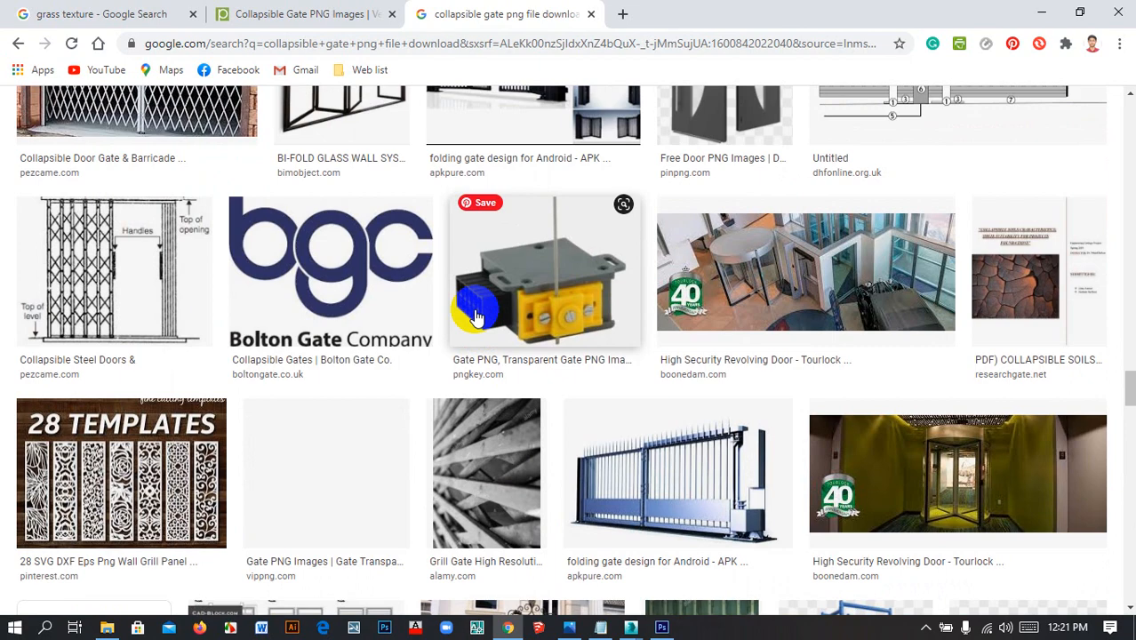
scroll(468, 303, down, 9)
scroll(462, 342, down, 4)
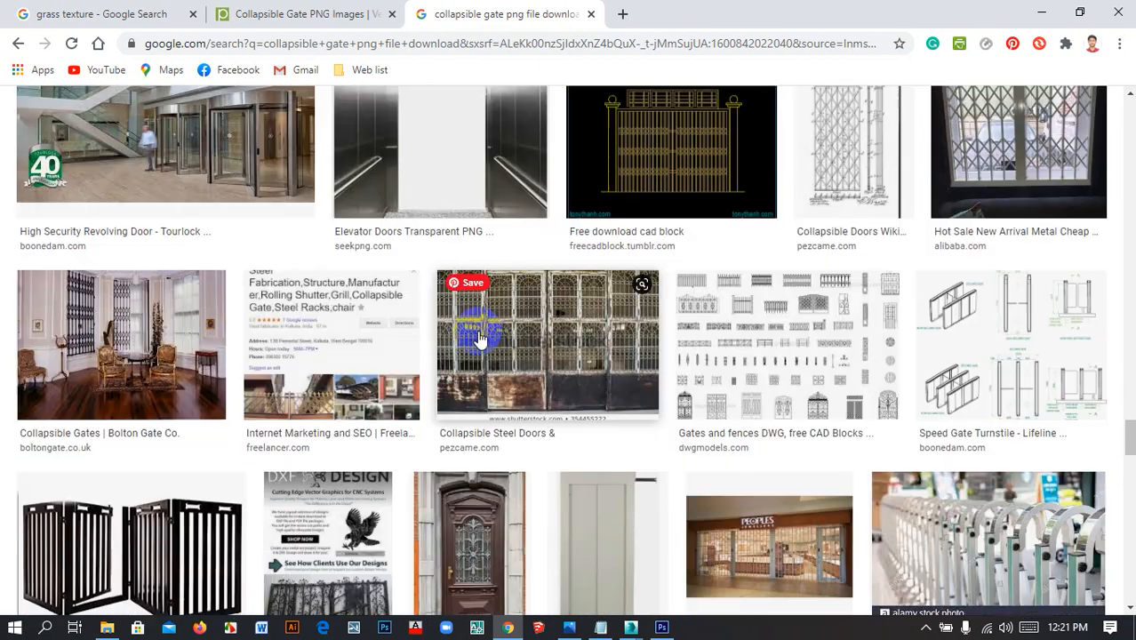
scroll(490, 322, down, 3)
scroll(493, 356, down, 3)
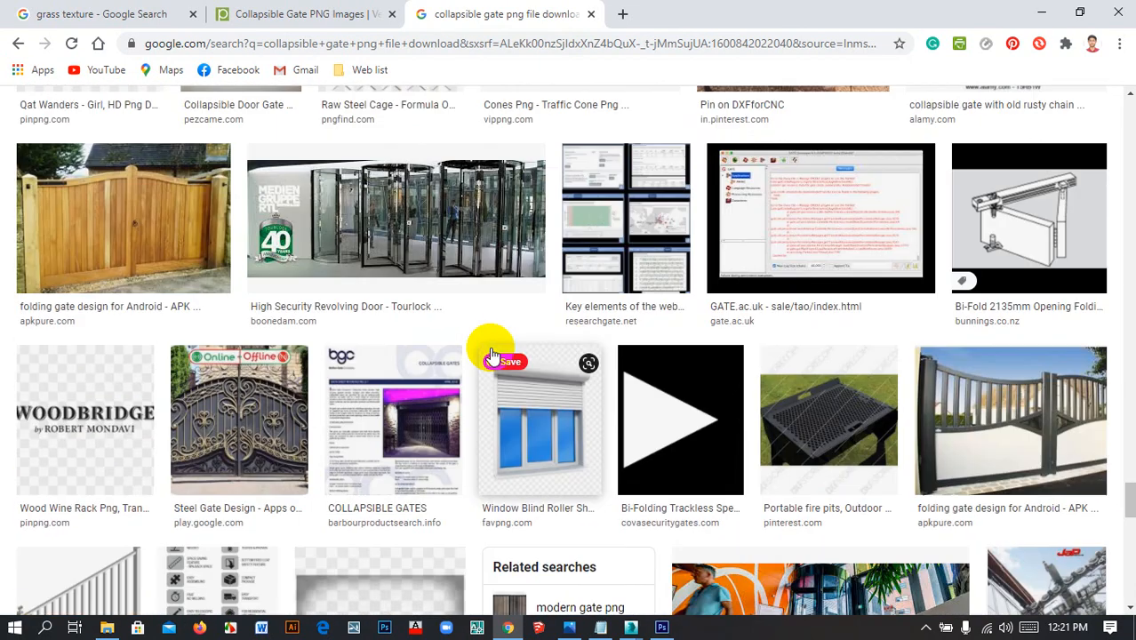
scroll(490, 352, down, 4)
scroll(487, 353, down, 5)
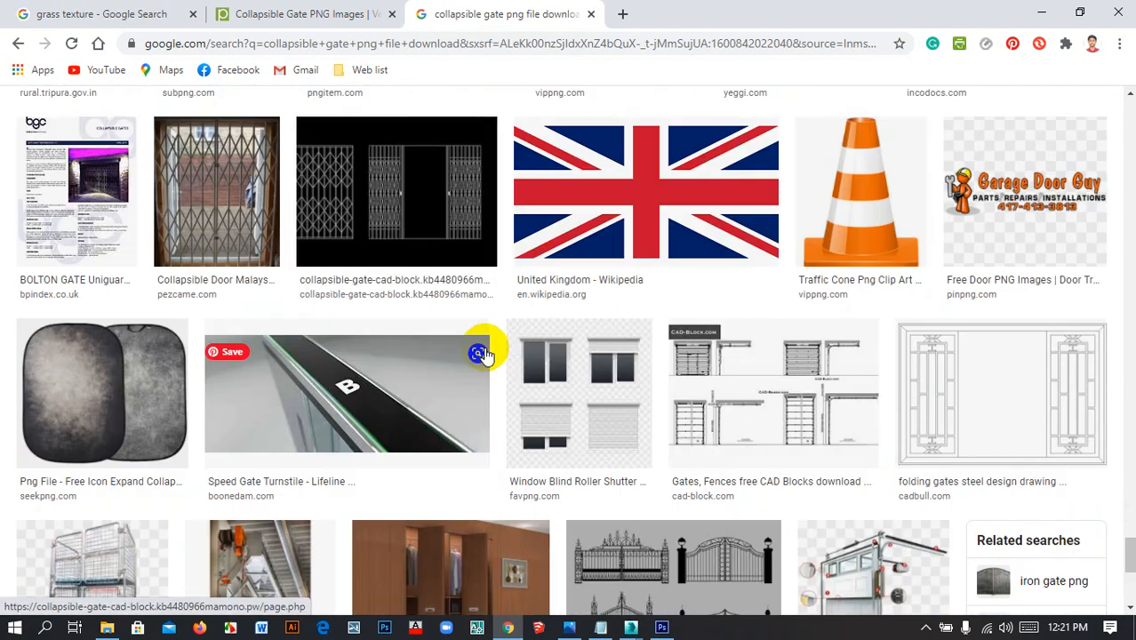
scroll(482, 354, down, 4)
scroll(485, 355, down, 2)
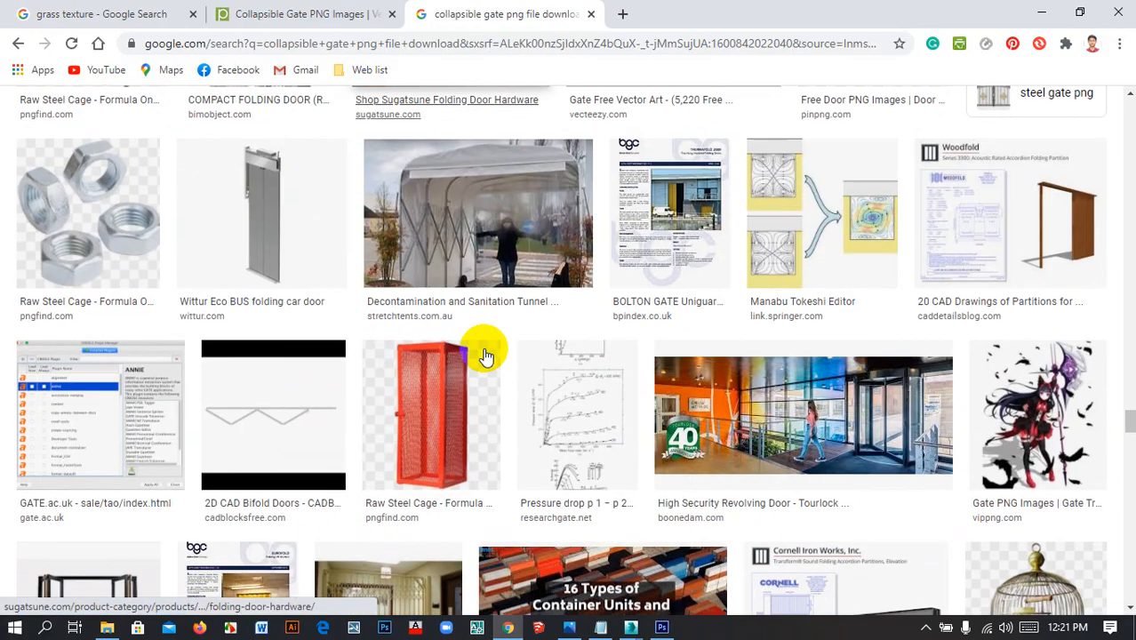
scroll(486, 355, up, 10)
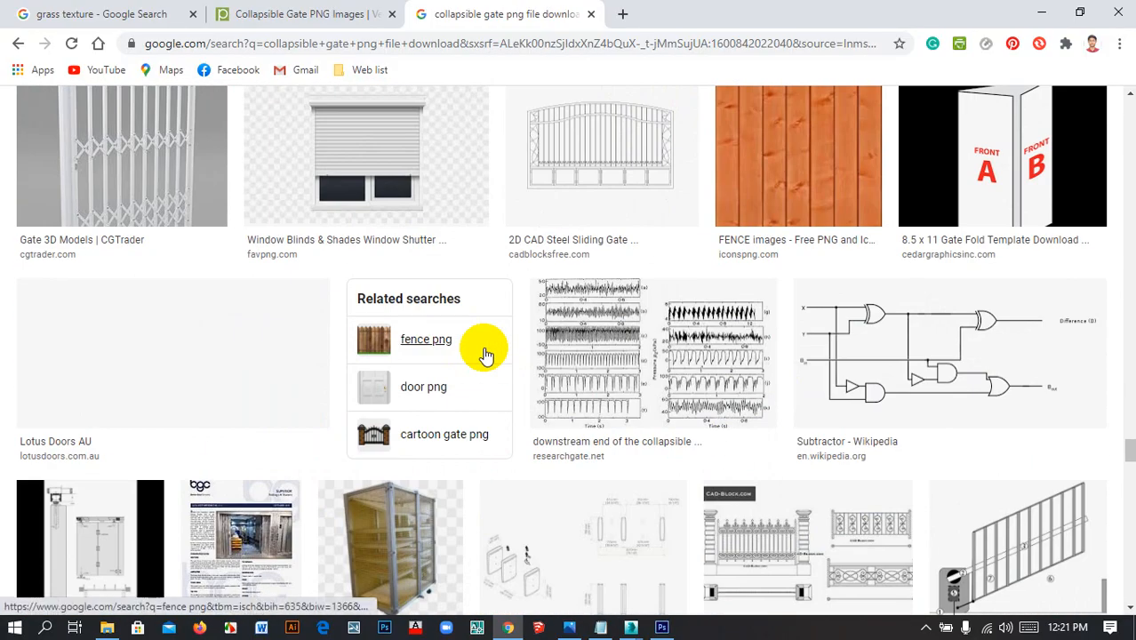
scroll(485, 354, down, 12)
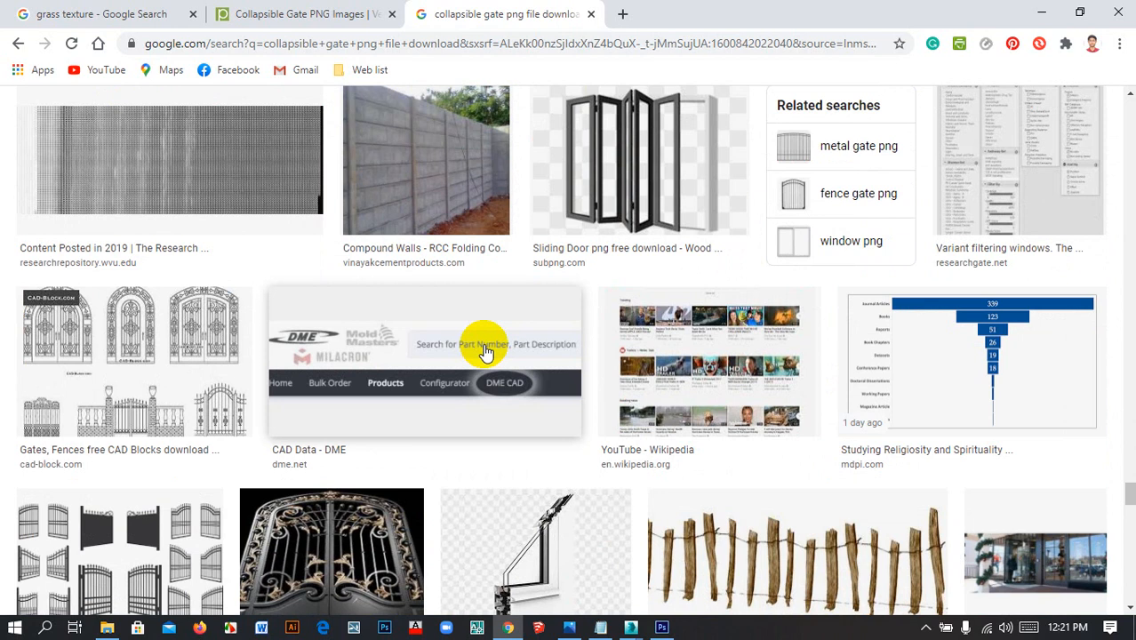
scroll(485, 353, down, 3)
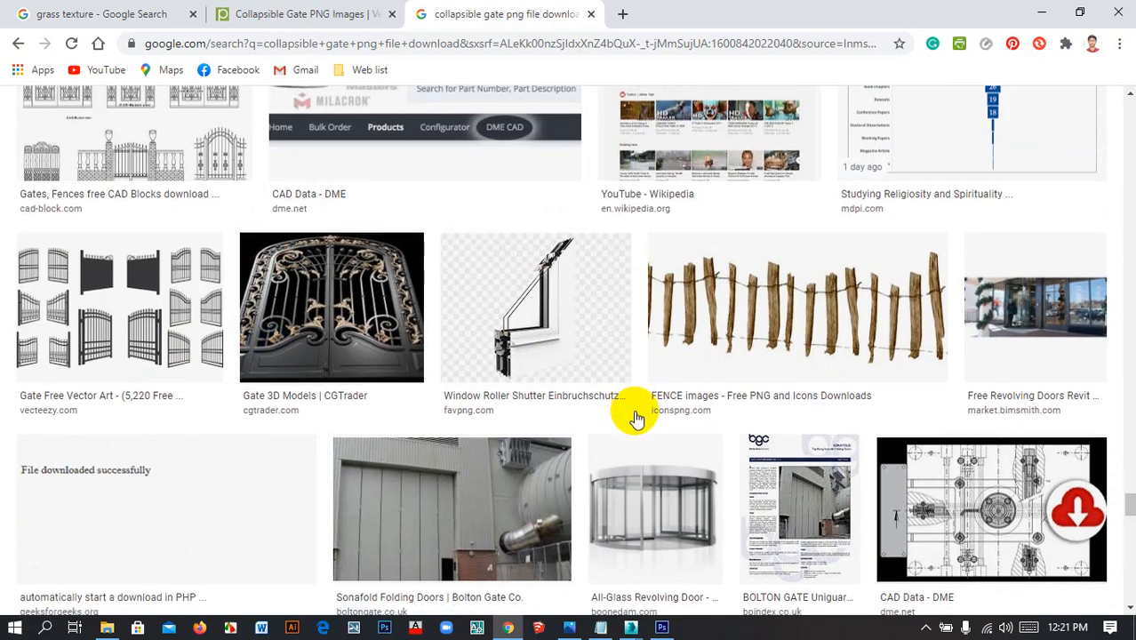
scroll(634, 413, down, 8)
scroll(633, 417, down, 15)
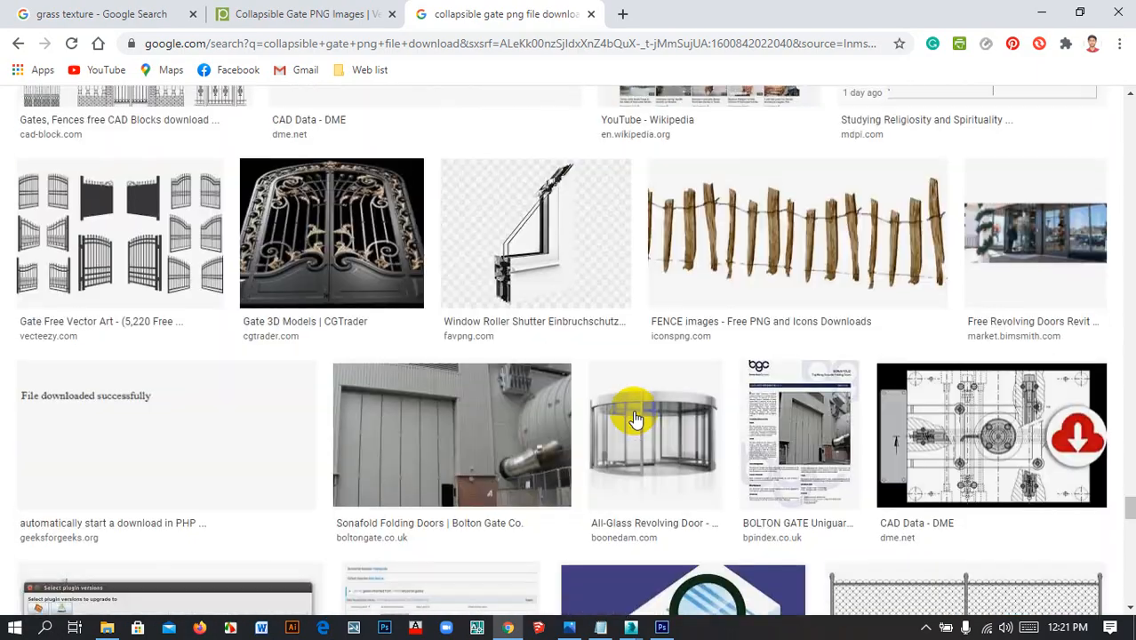
scroll(634, 418, down, 15)
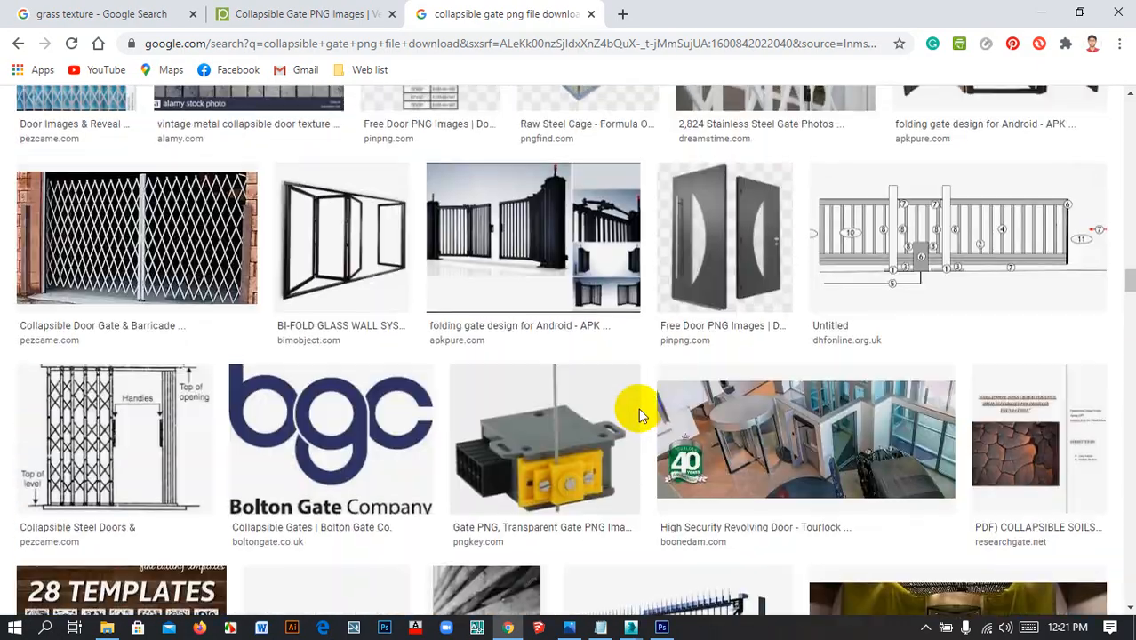
scroll(647, 415, up, 18)
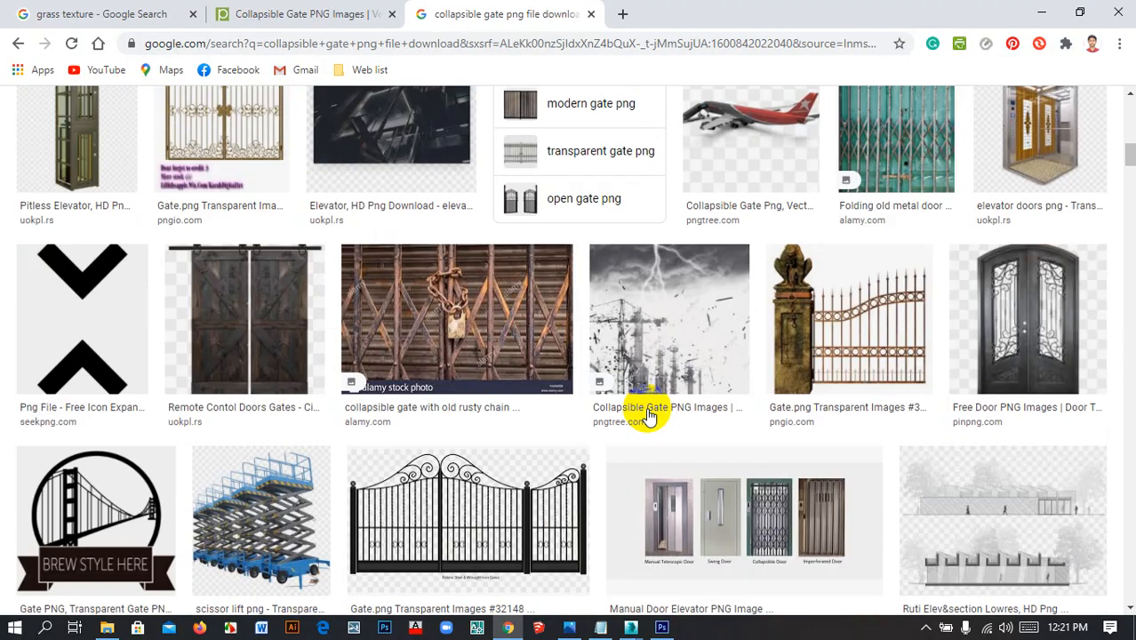
scroll(647, 415, up, 4)
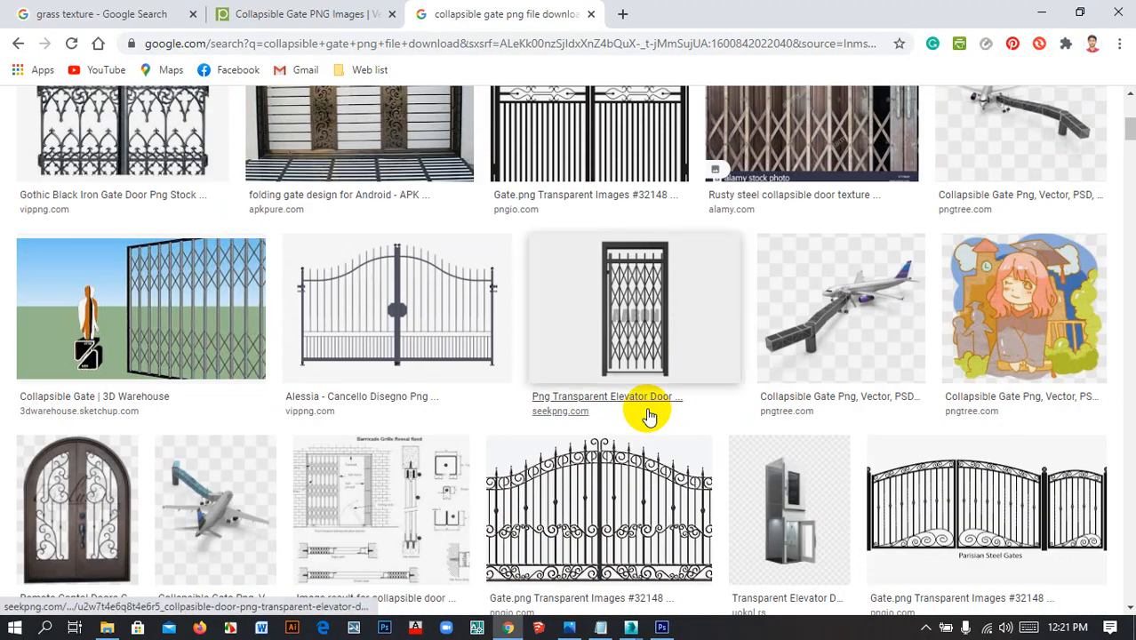
scroll(647, 416, up, 3)
scroll(647, 415, up, 2)
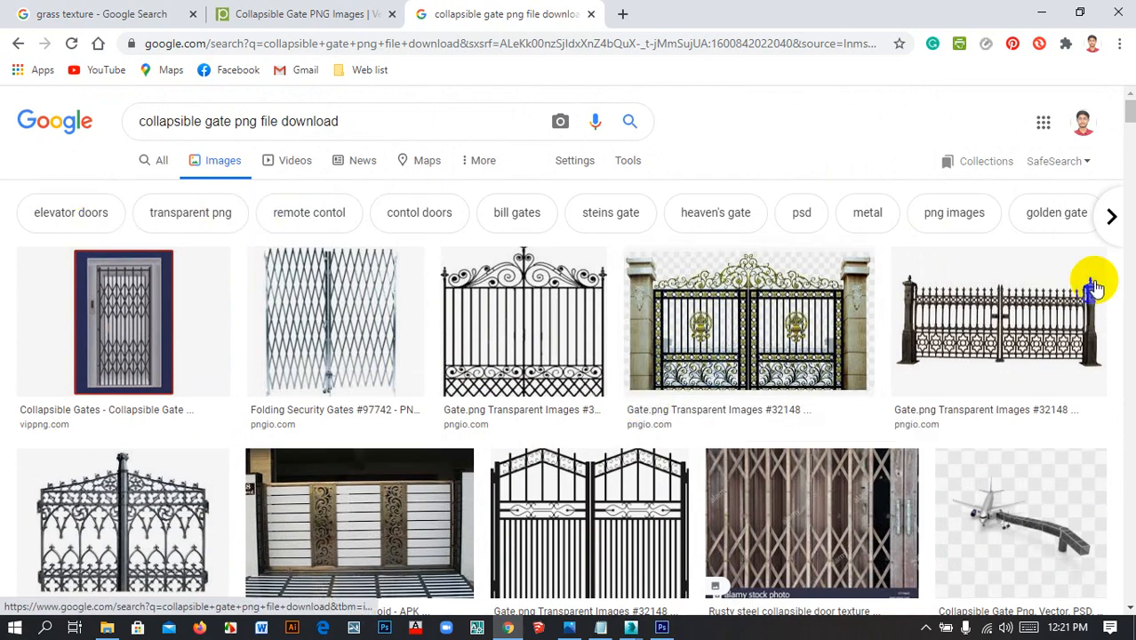
Shorten the image search query to "collapsible gate" and run it again
click(300, 127)
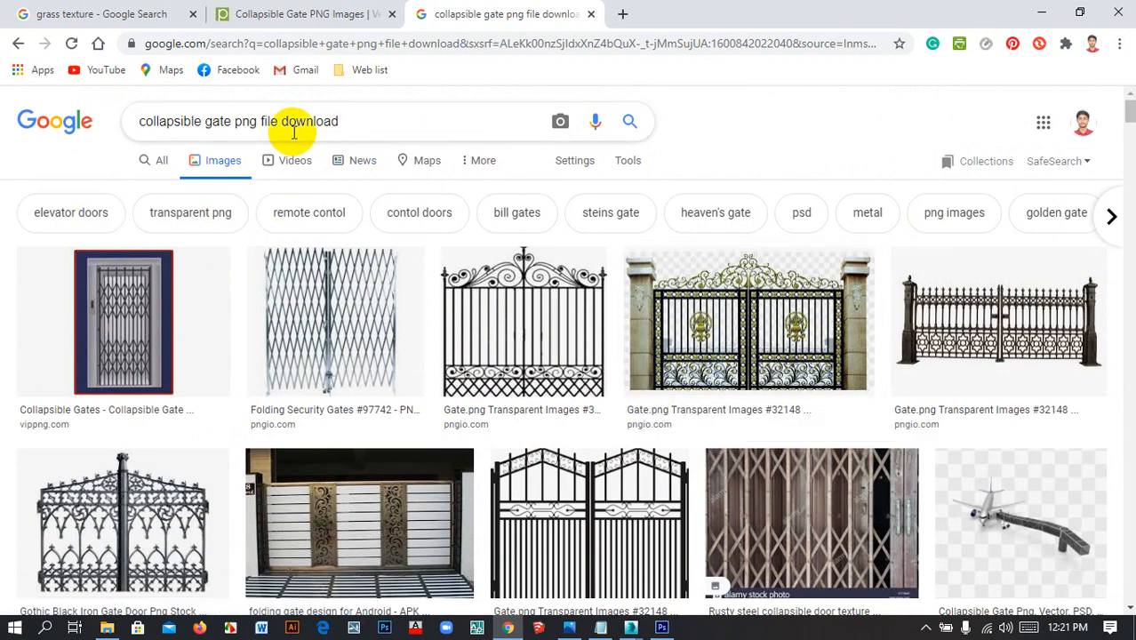
drag(342, 127, 233, 132)
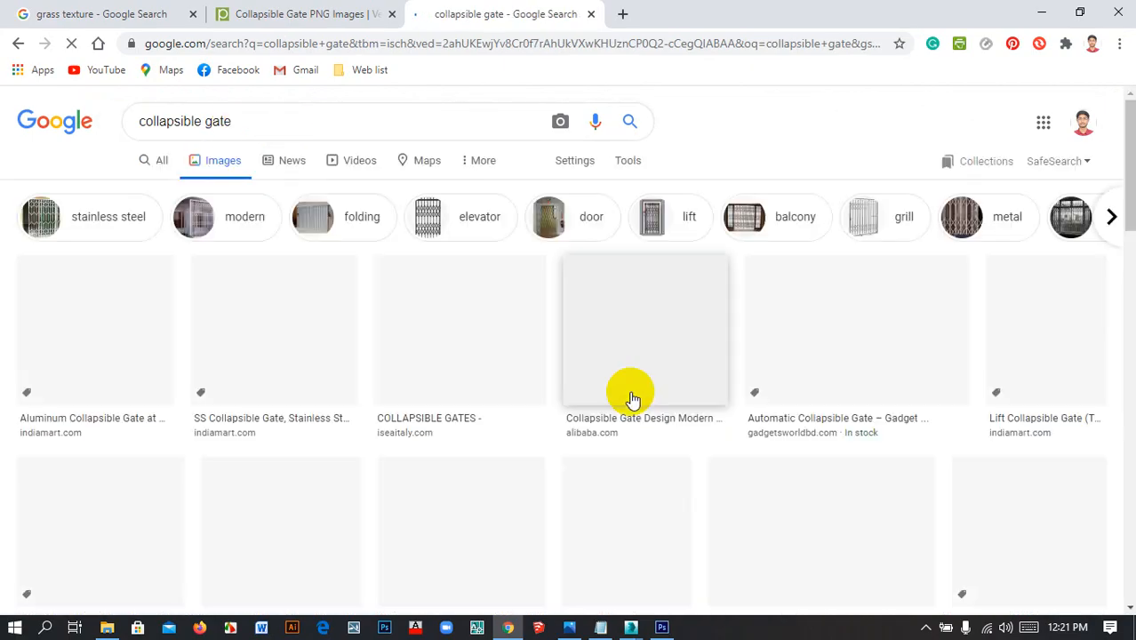
Preview the aluminum collapsible gate and its related images, then open the source page of the Waupaca Elevator Company gate
scroll(593, 389, down, 1)
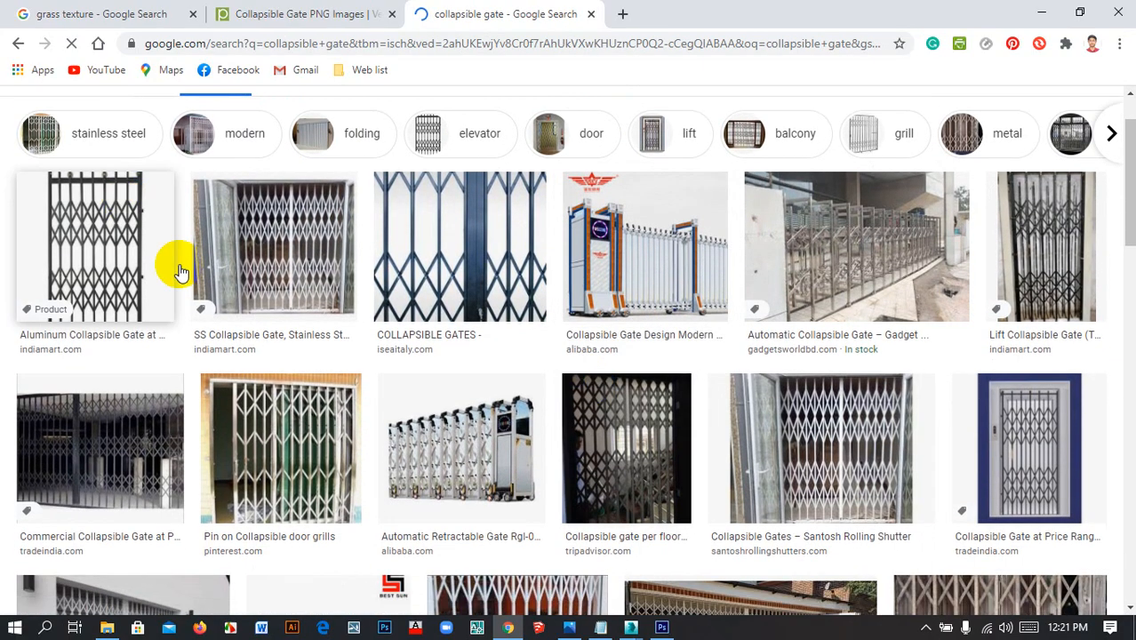
click(113, 216)
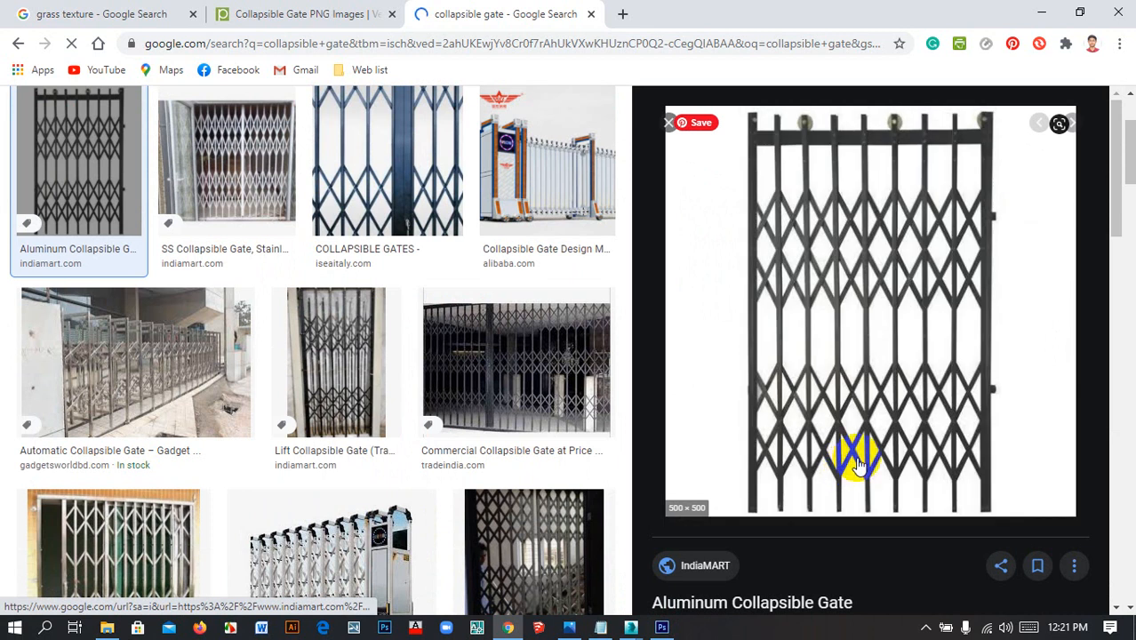
scroll(941, 414, down, 3)
scroll(941, 414, down, 3)
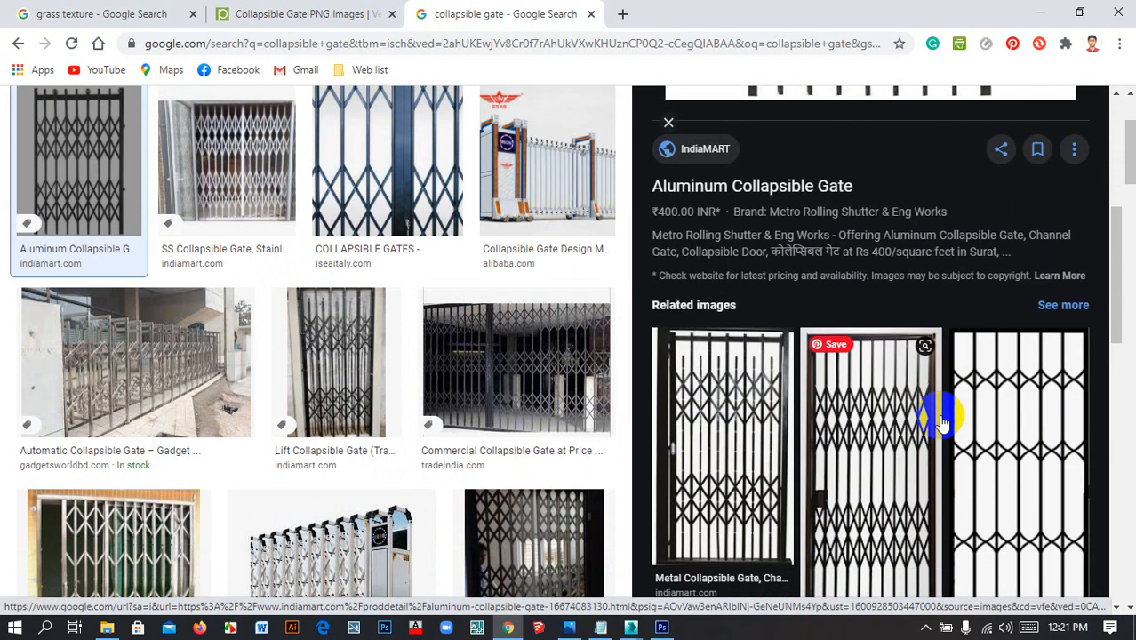
click(929, 475)
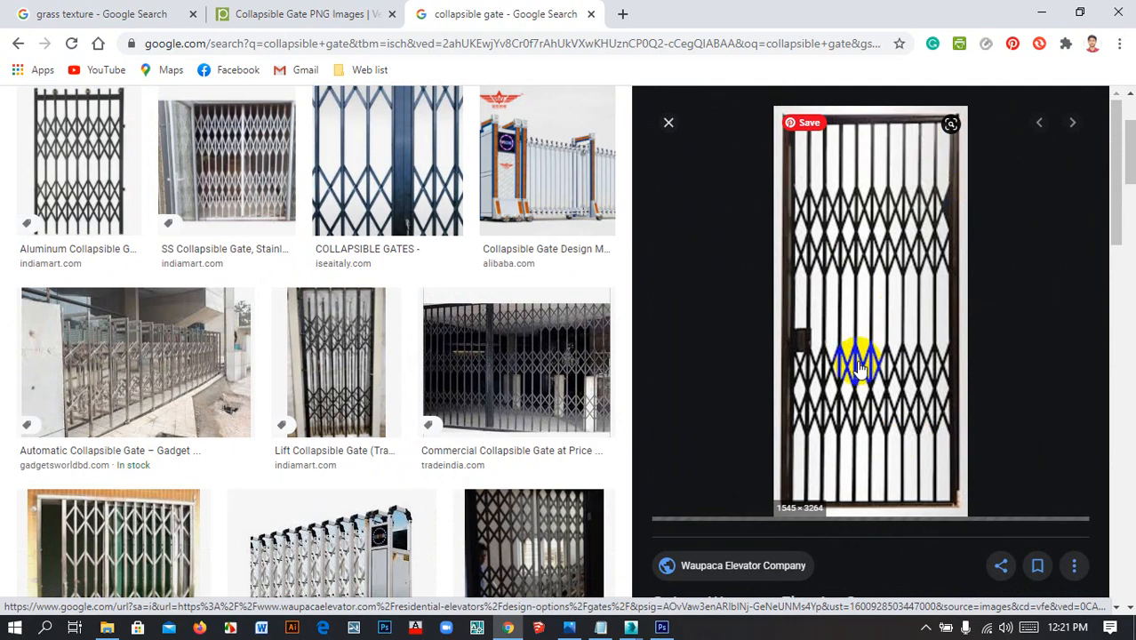
scroll(844, 465, down, 5)
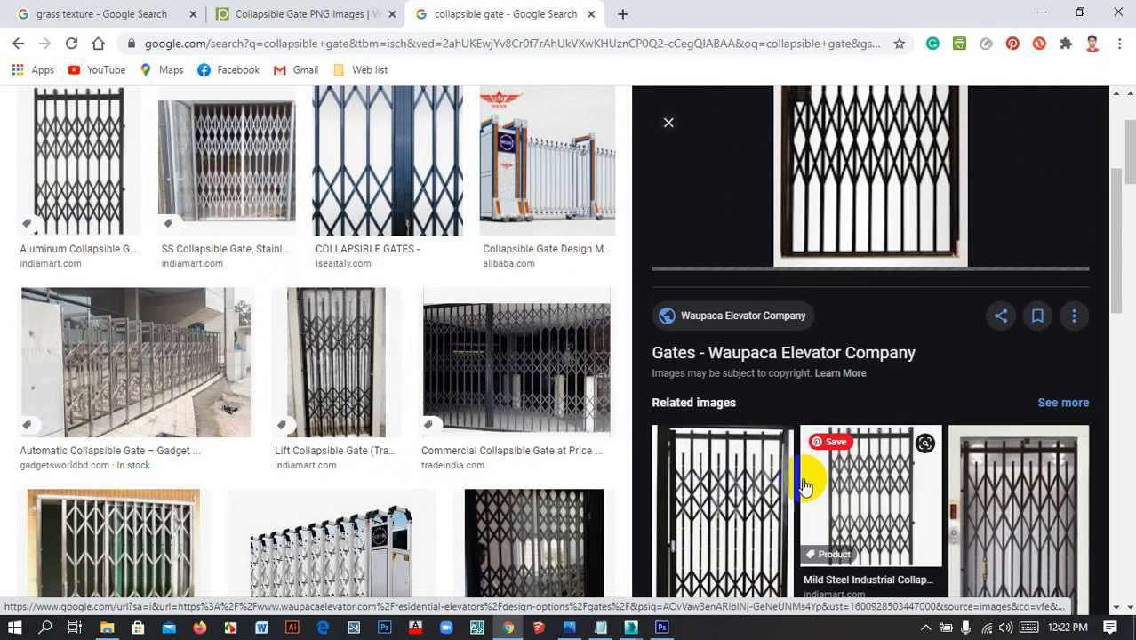
scroll(844, 493, down, 3)
click(848, 494)
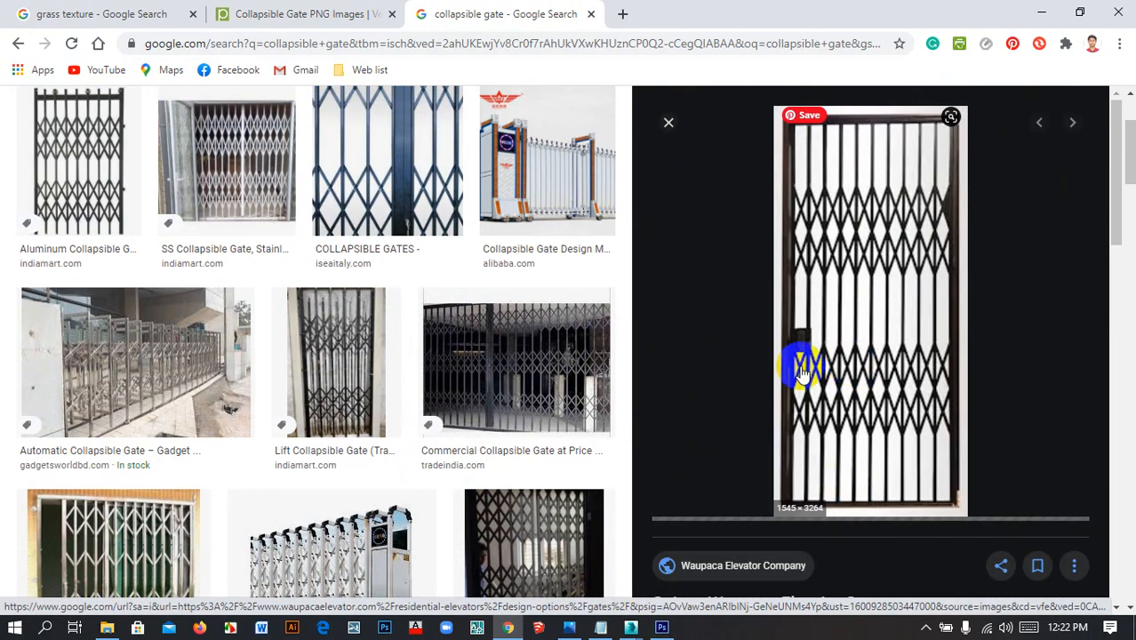
click(820, 388)
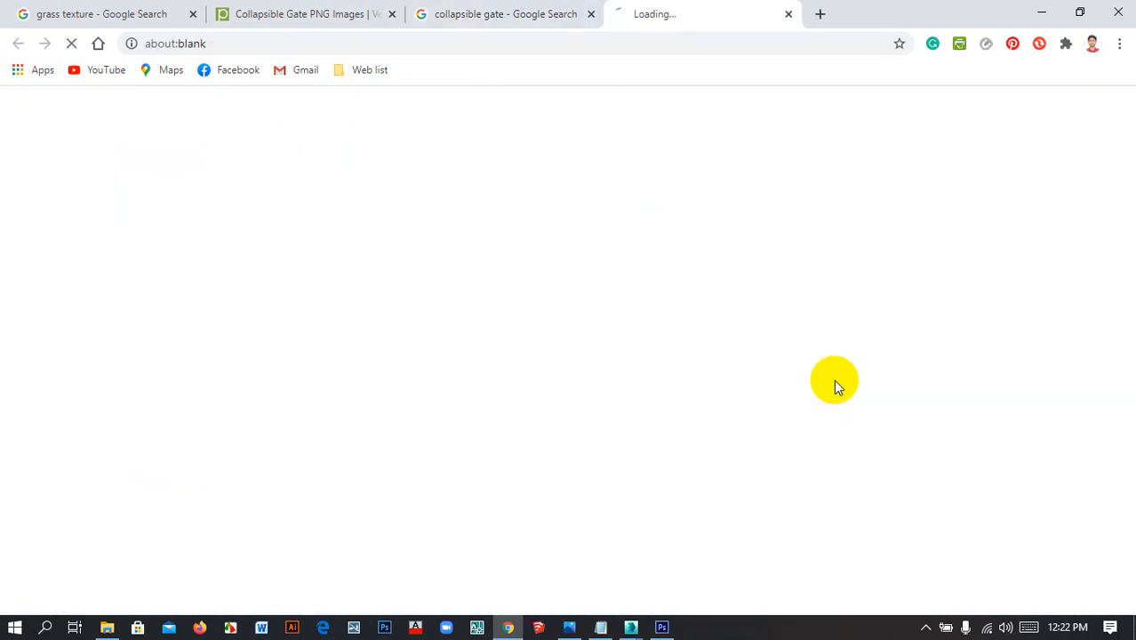
Close the pngtree and grass texture tabs, keeping the collapsible gate results and the loading gate page open
click(451, 13)
click(698, 20)
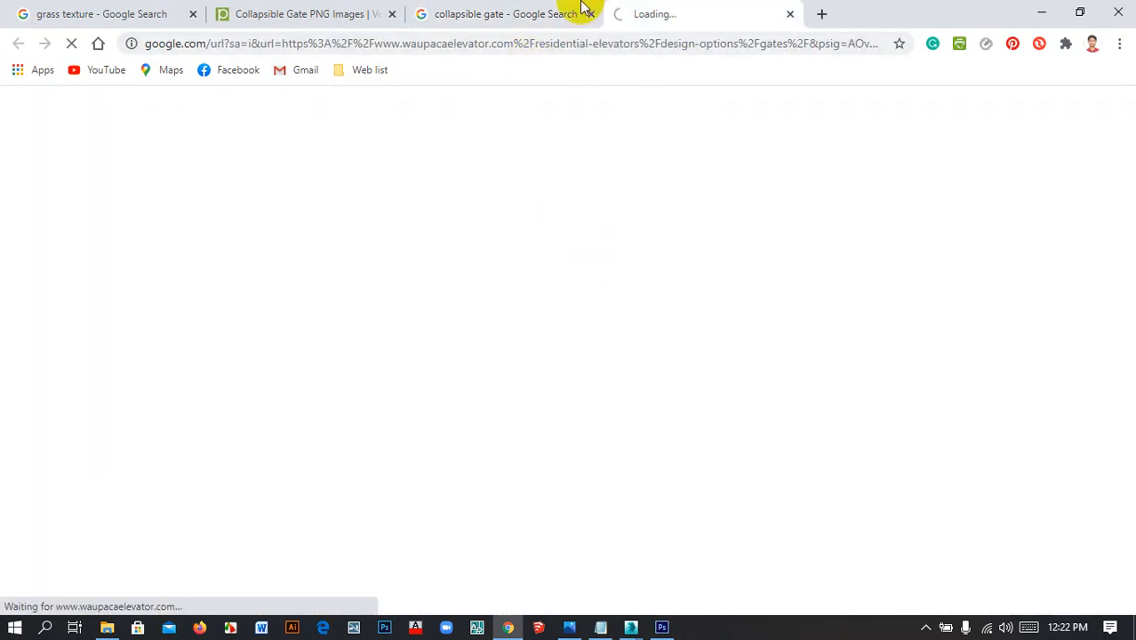
click(542, 13)
click(241, 13)
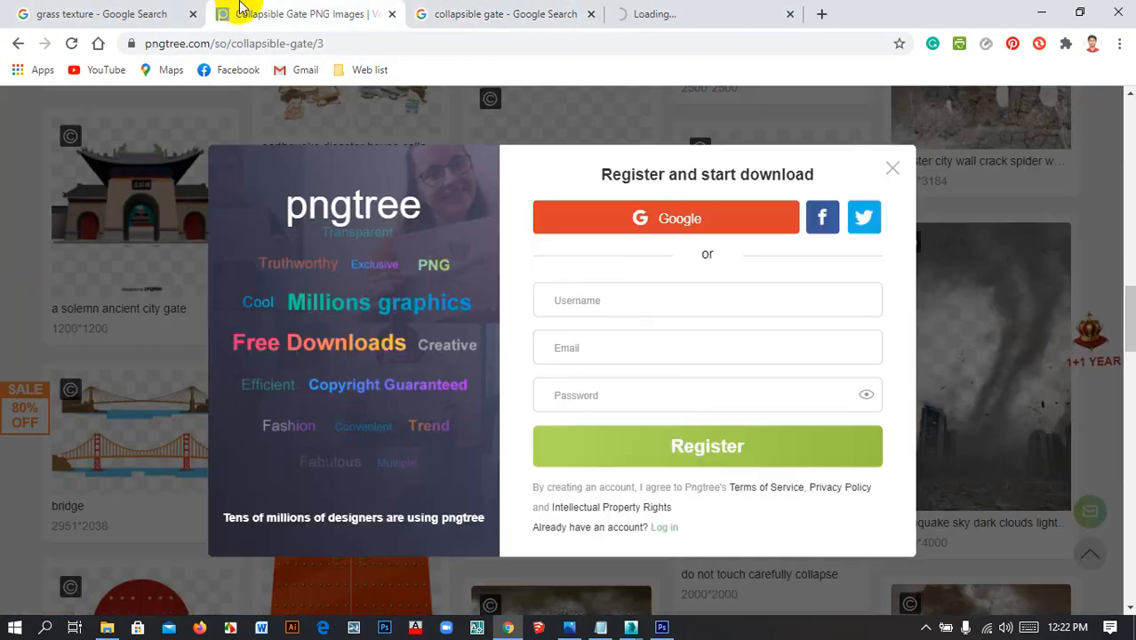
key(ctrl+w)
click(78, 9)
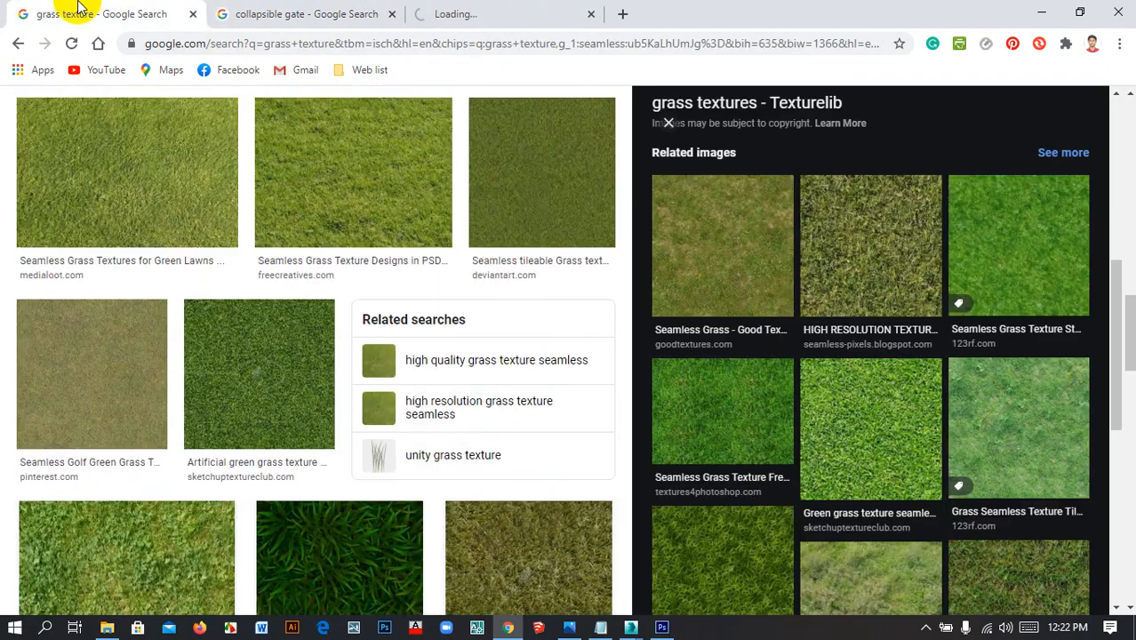
key(ctrl+w)
click(233, 10)
click(155, 10)
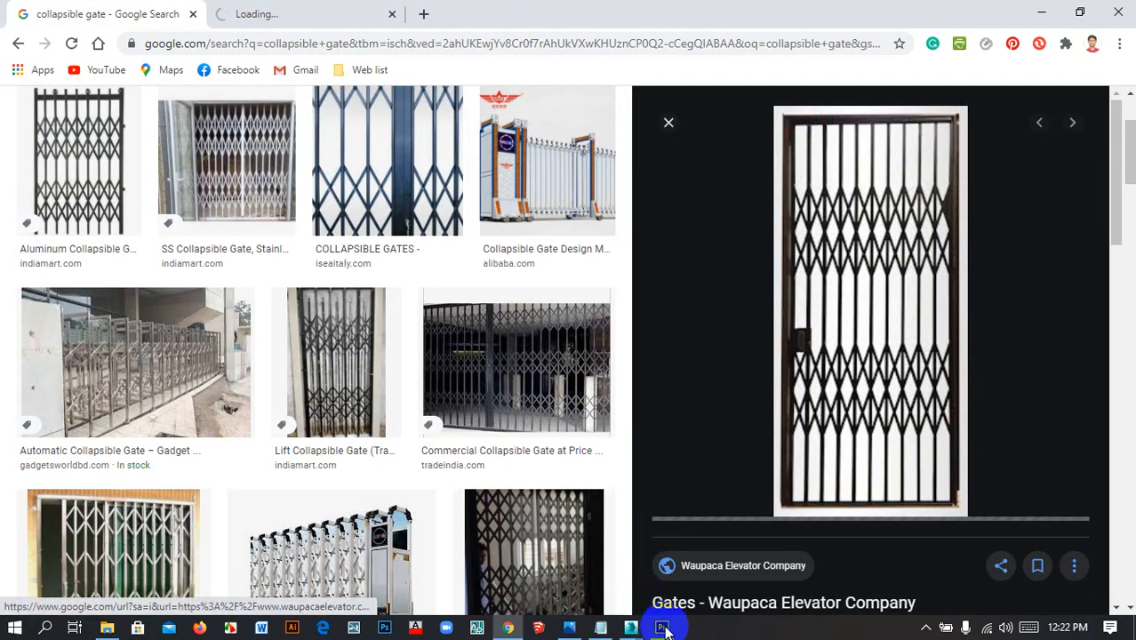
click(316, 13)
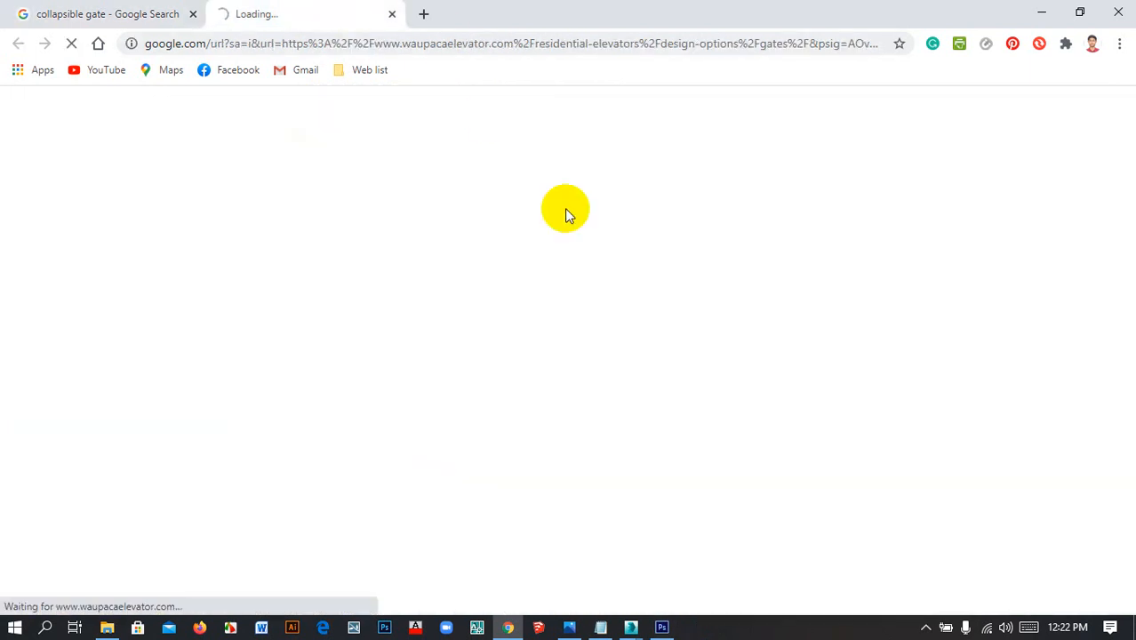
Switch to Photoshop and lower the opacity of the round tree behind the green boundary wall to 73%
click(660, 627)
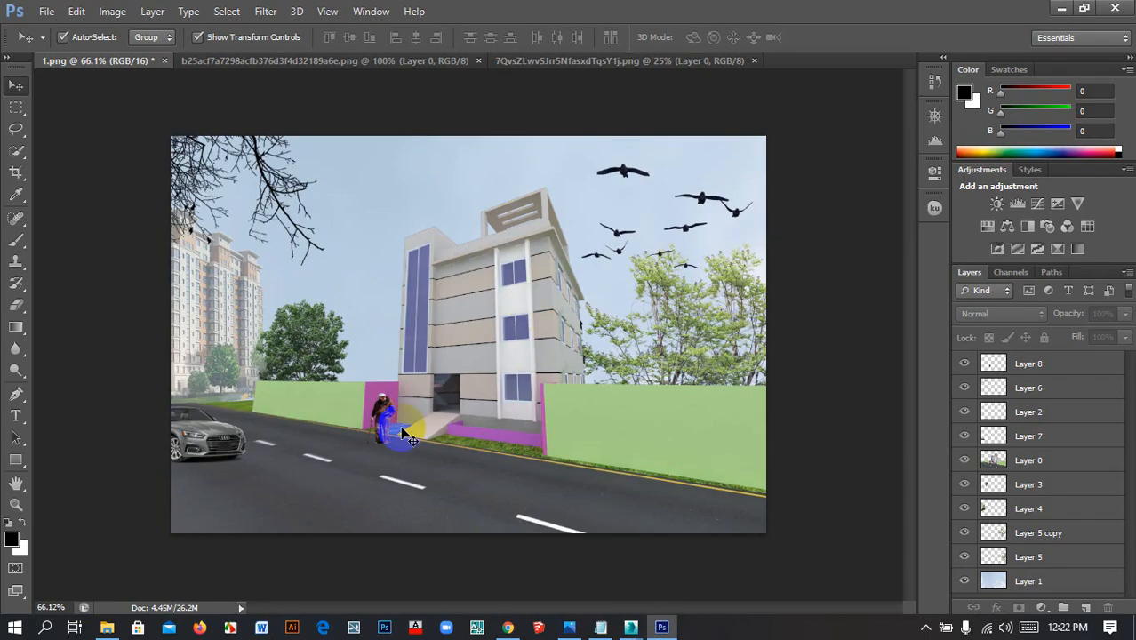
click(318, 338)
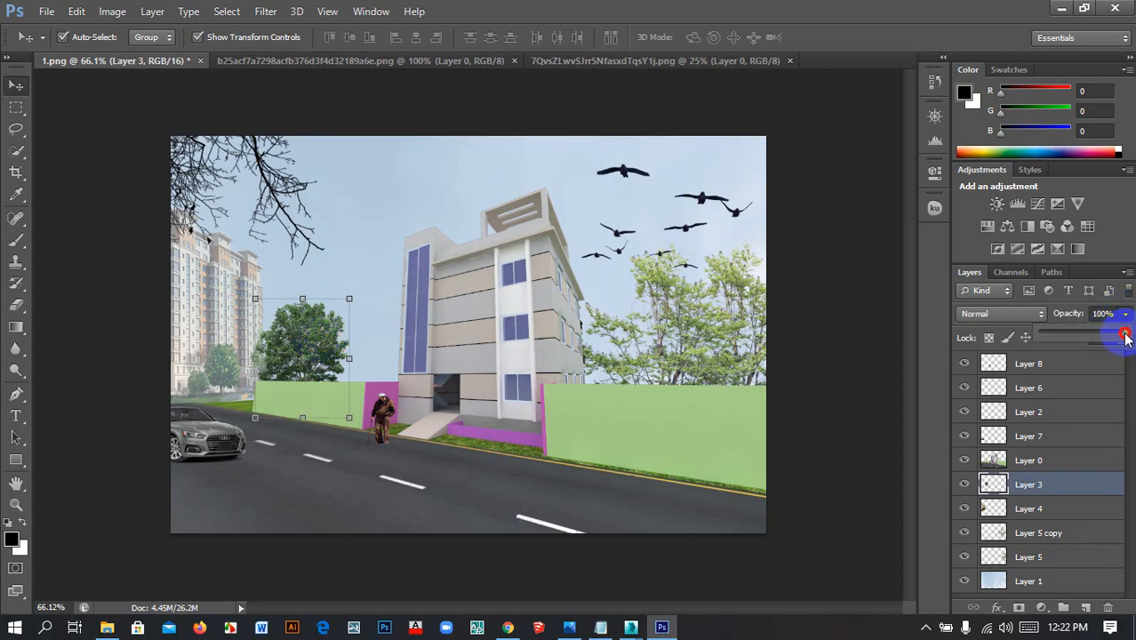
drag(1106, 347, 1102, 349)
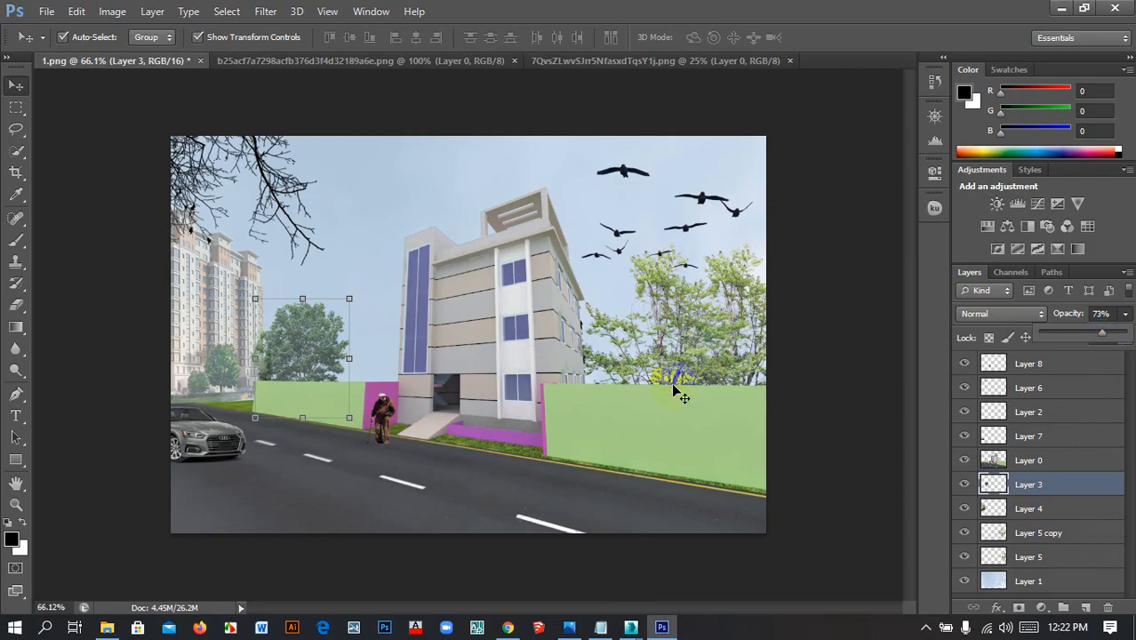
Scale the main building and road layer down to 94.27% height from its upper edge, apply the transformation and deselect the layer
click(618, 390)
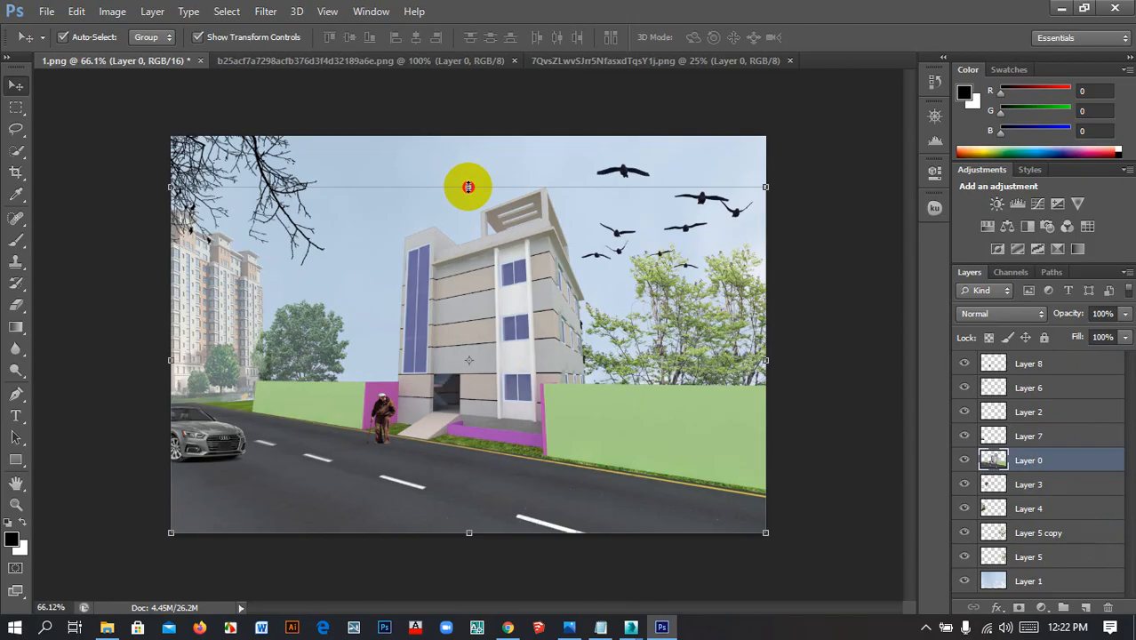
drag(469, 186, 452, 207)
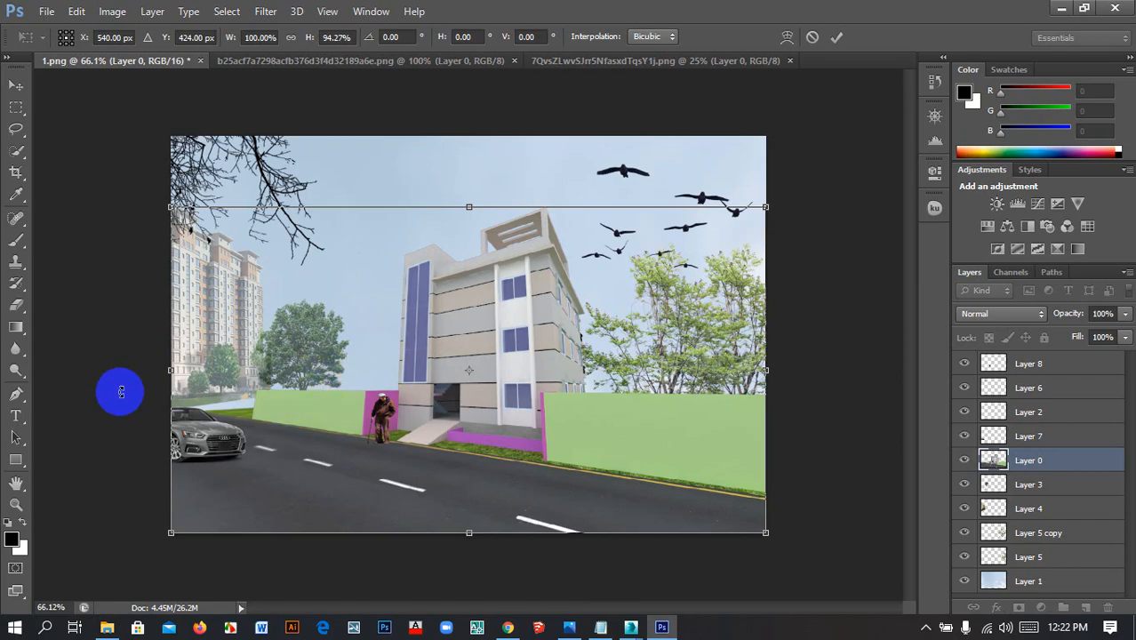
click(20, 89)
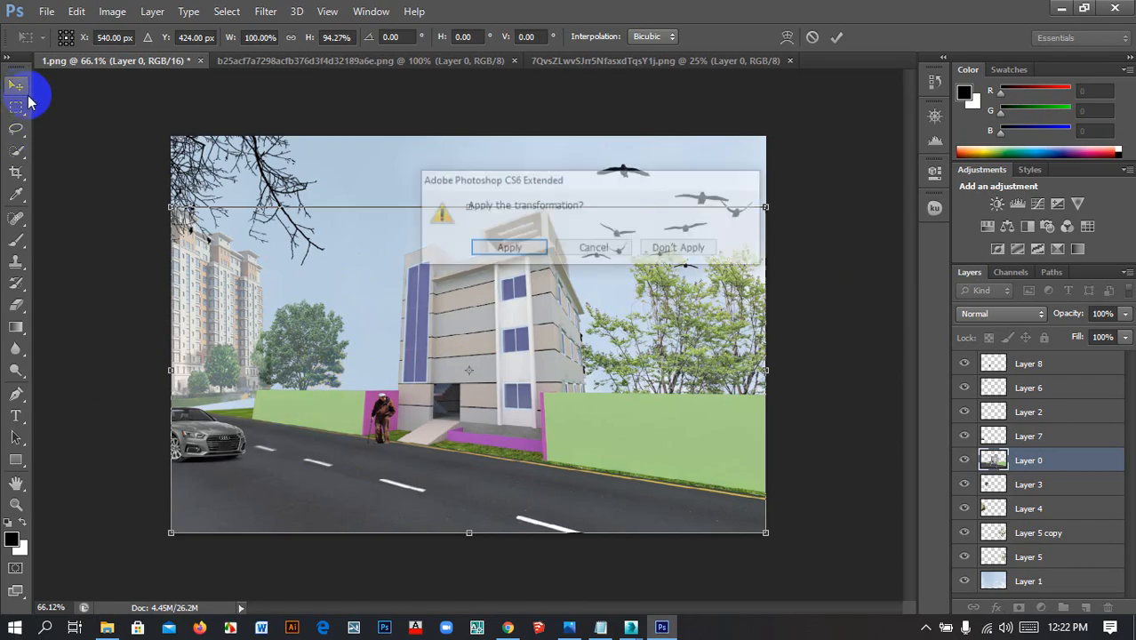
click(510, 247)
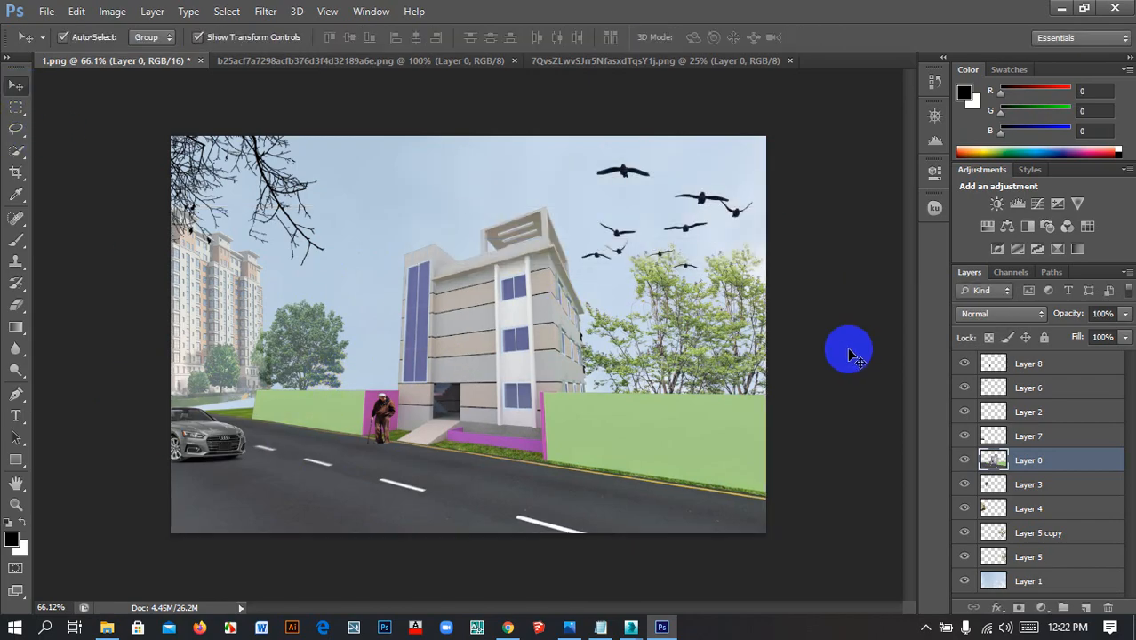
click(849, 356)
Make a rectangular marquee selection spanning the full image height around the main building and pedestrian
click(16, 107)
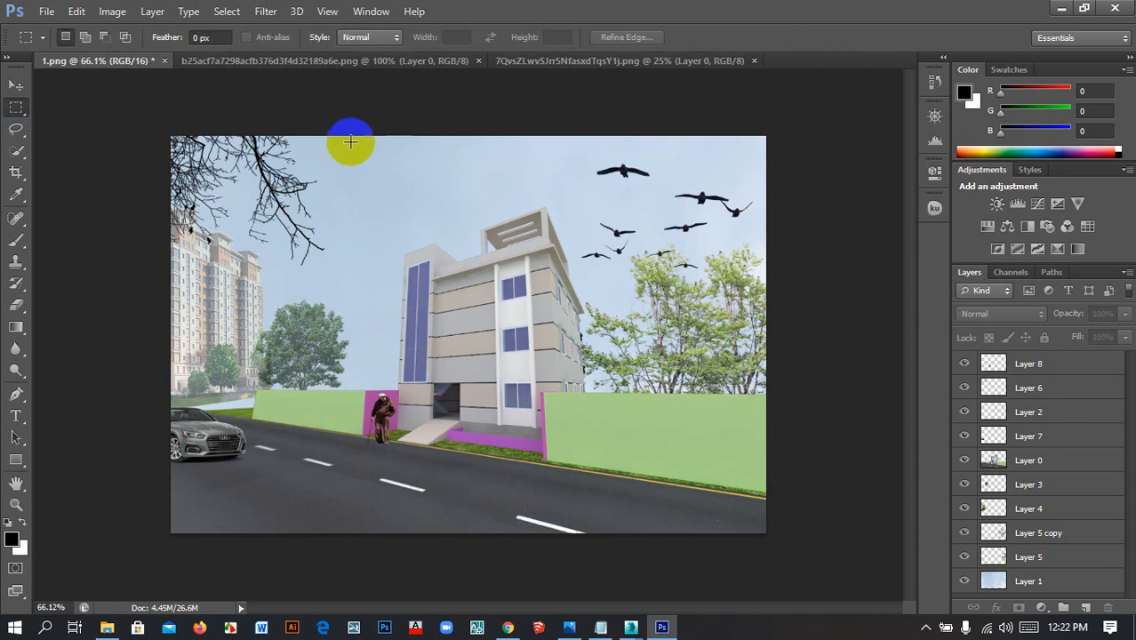
drag(339, 133, 675, 549)
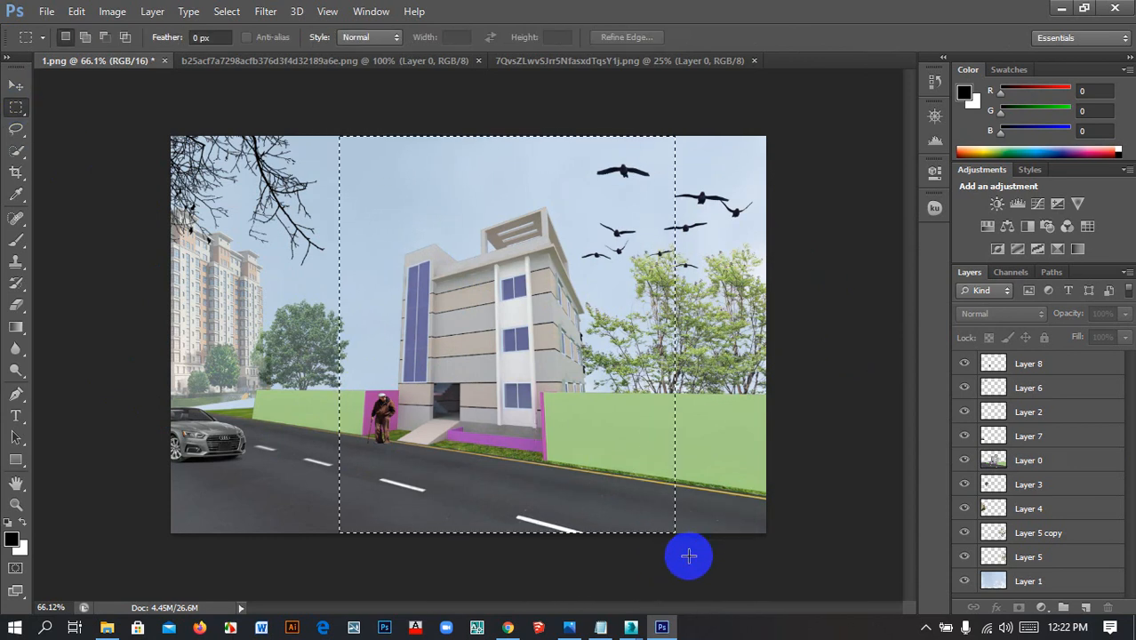
key(Return)
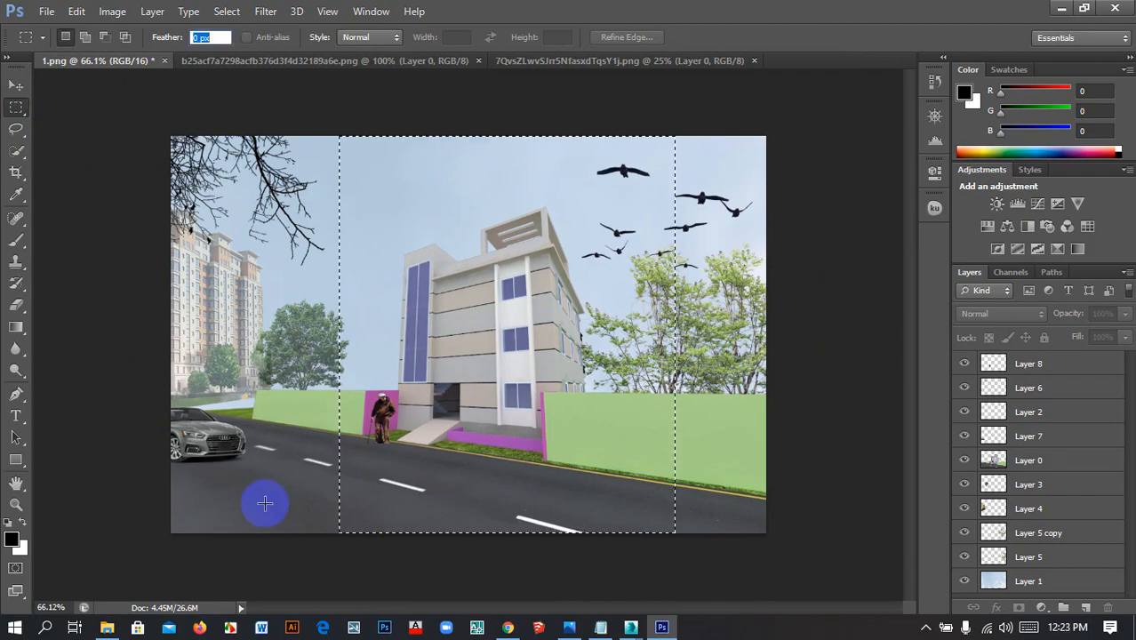
click(16, 85)
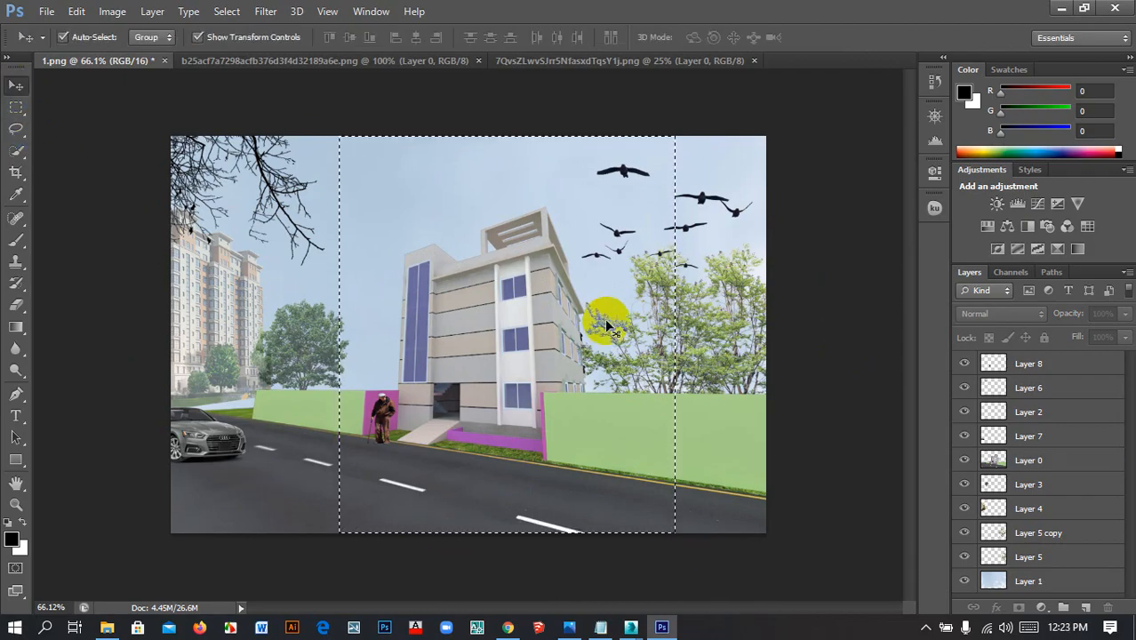
Create a new document 5 inches wide and 7 inches high, and convert its Background into a regular layer named Layer 0
click(45, 13)
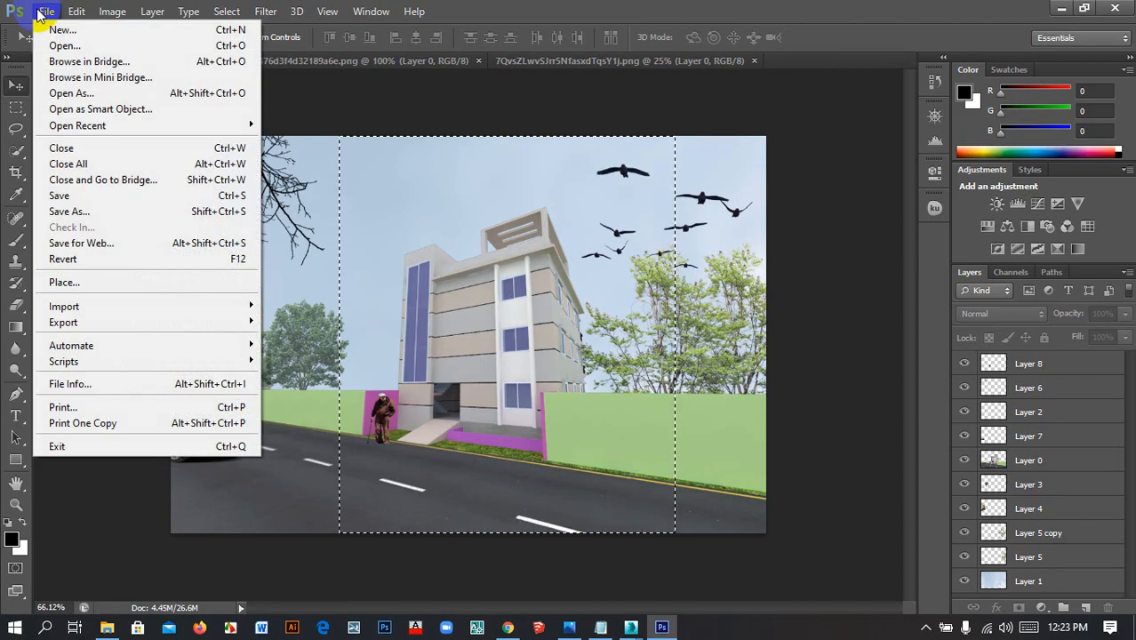
click(52, 29)
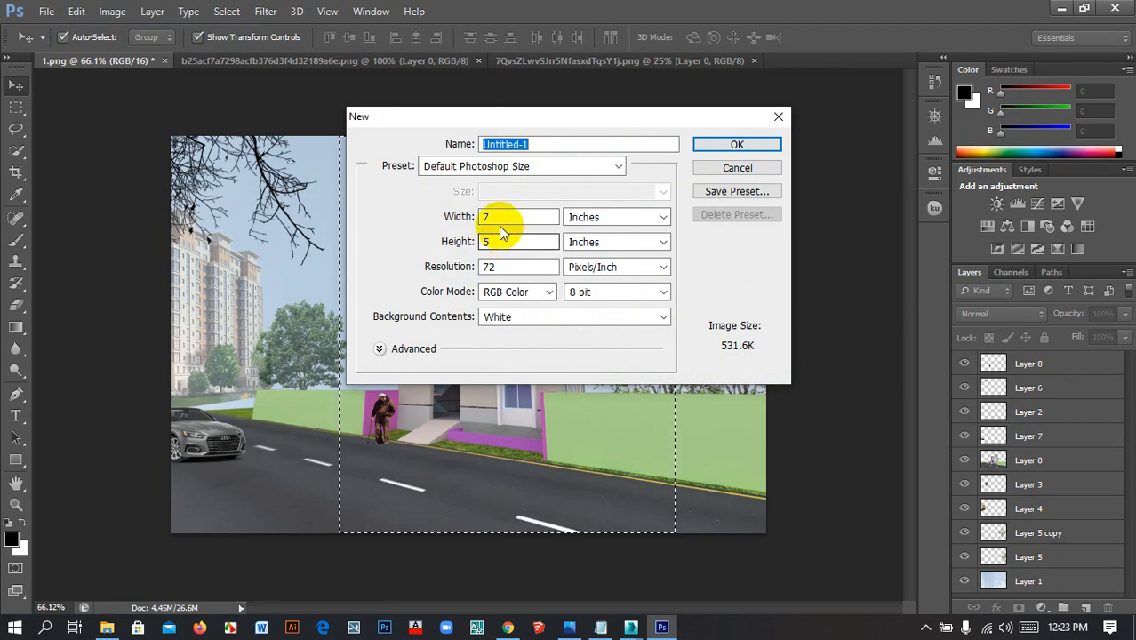
drag(497, 218, 393, 218)
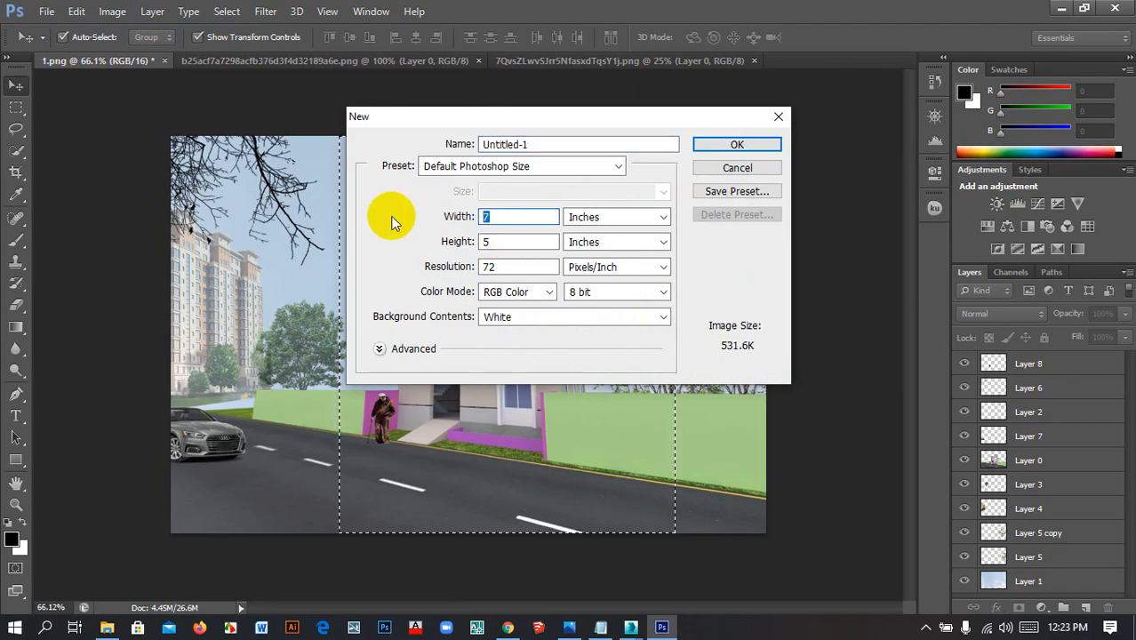
text(5)
drag(533, 241, 438, 252)
text(7)
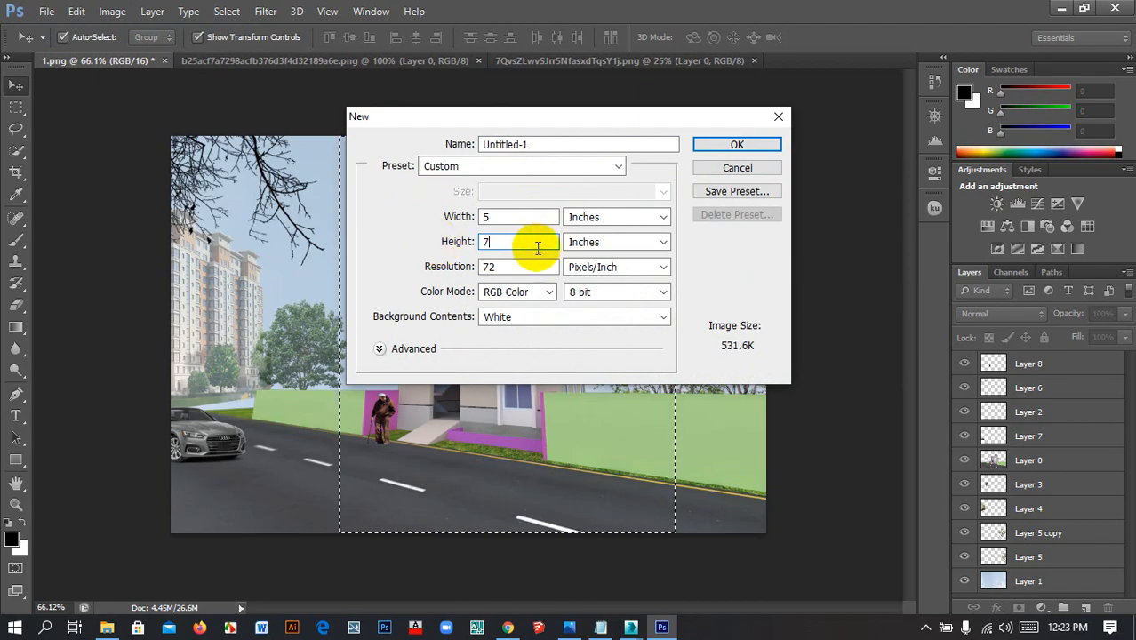
click(727, 146)
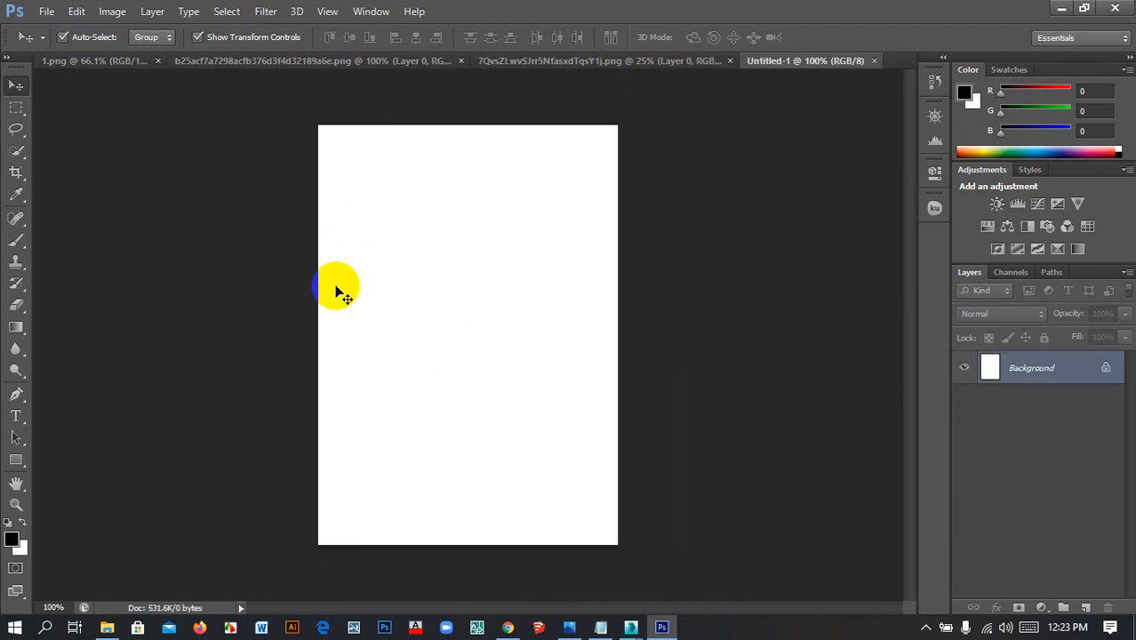
double_click(1061, 378)
click(715, 195)
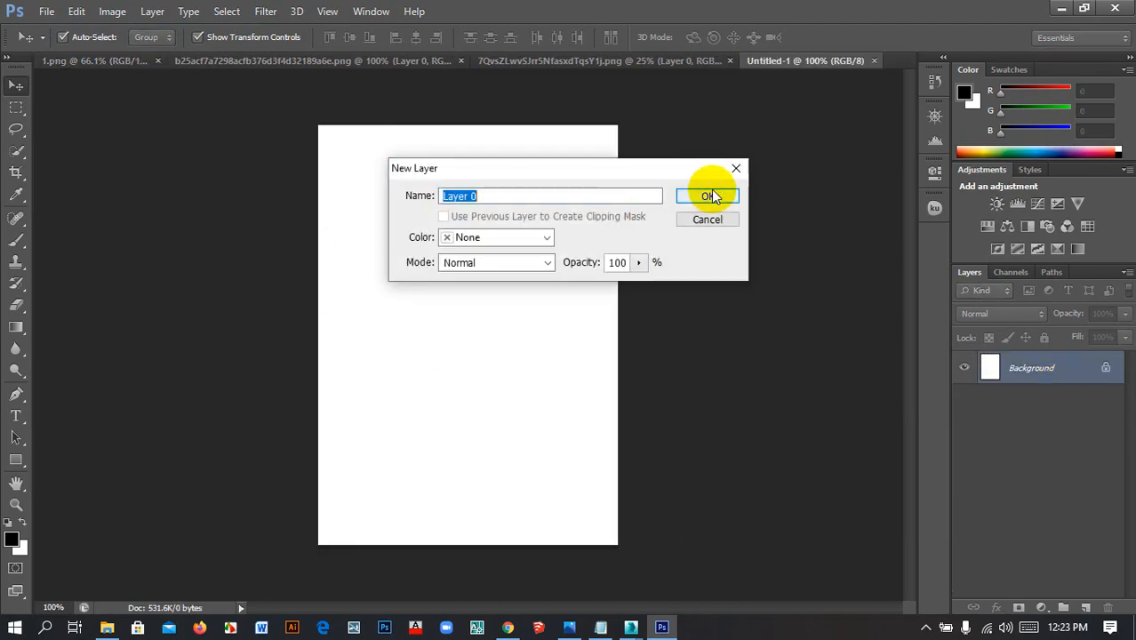
Return to 1.png and close the 7QvsZLwvSJrr5NfasxdTqsY1j.png document
click(93, 62)
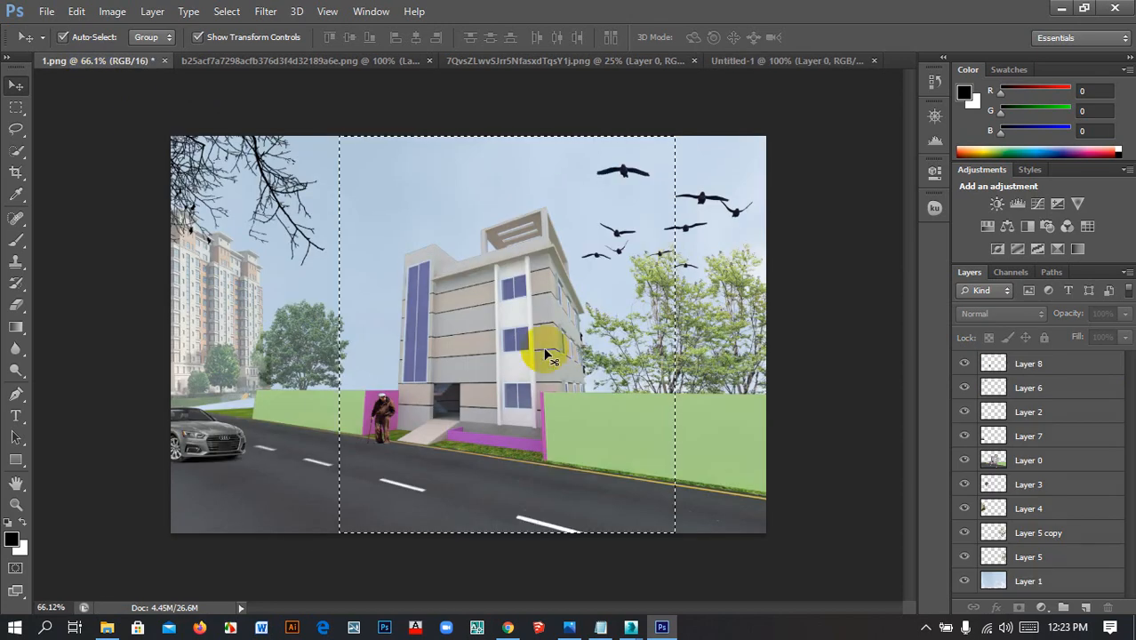
click(694, 62)
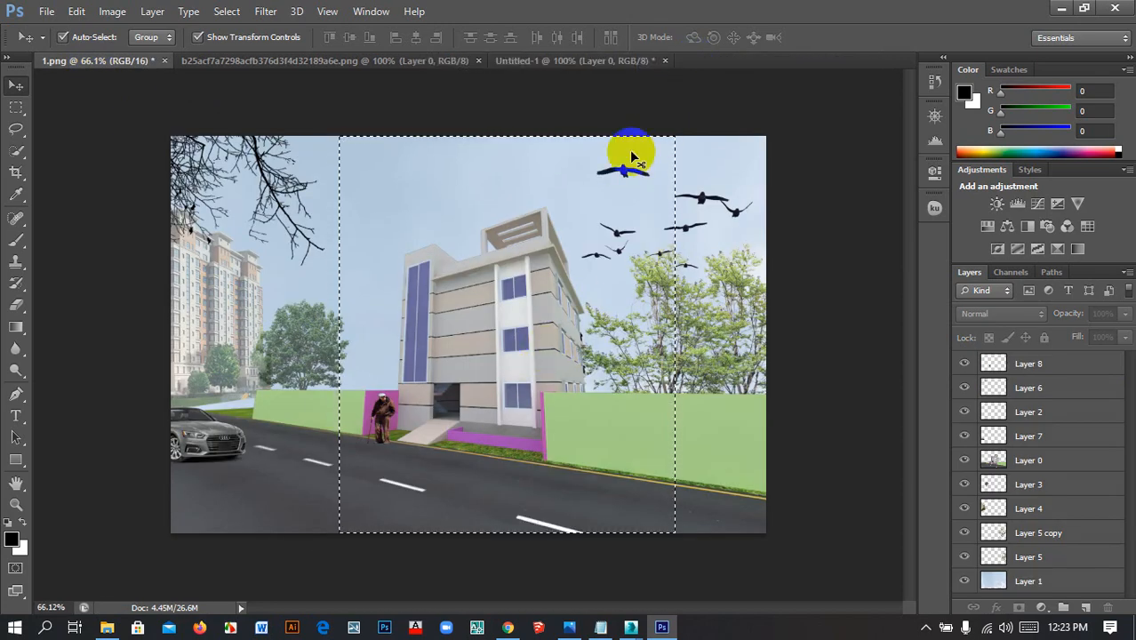
Try to move the marquee-selected area around the main building without a layer selected, and dismiss the alerts
click(500, 299)
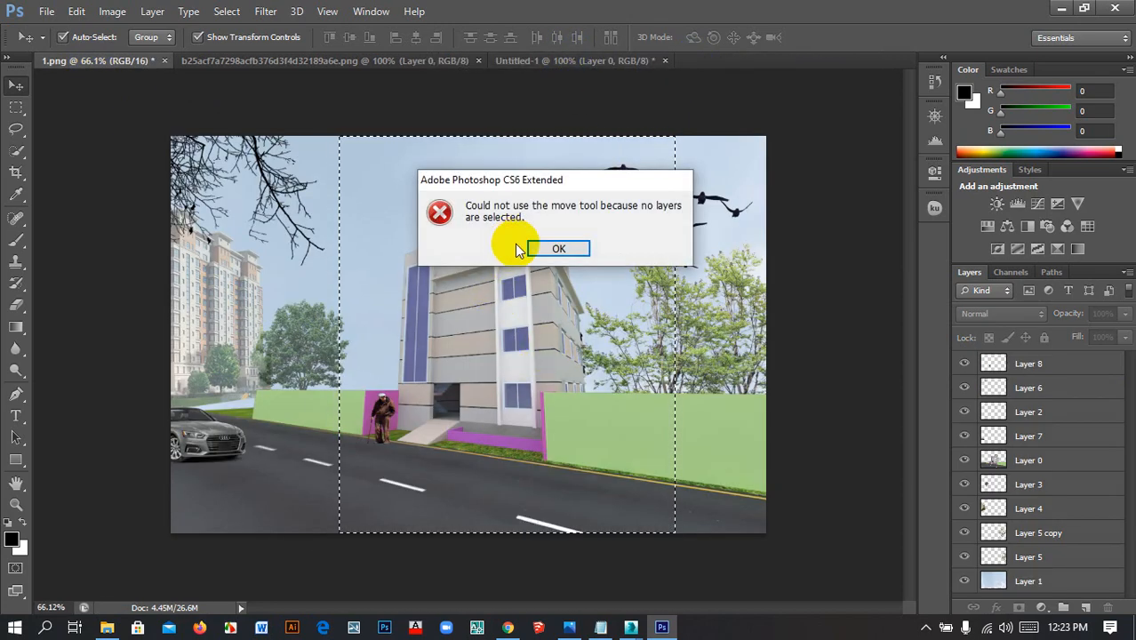
click(554, 243)
click(555, 357)
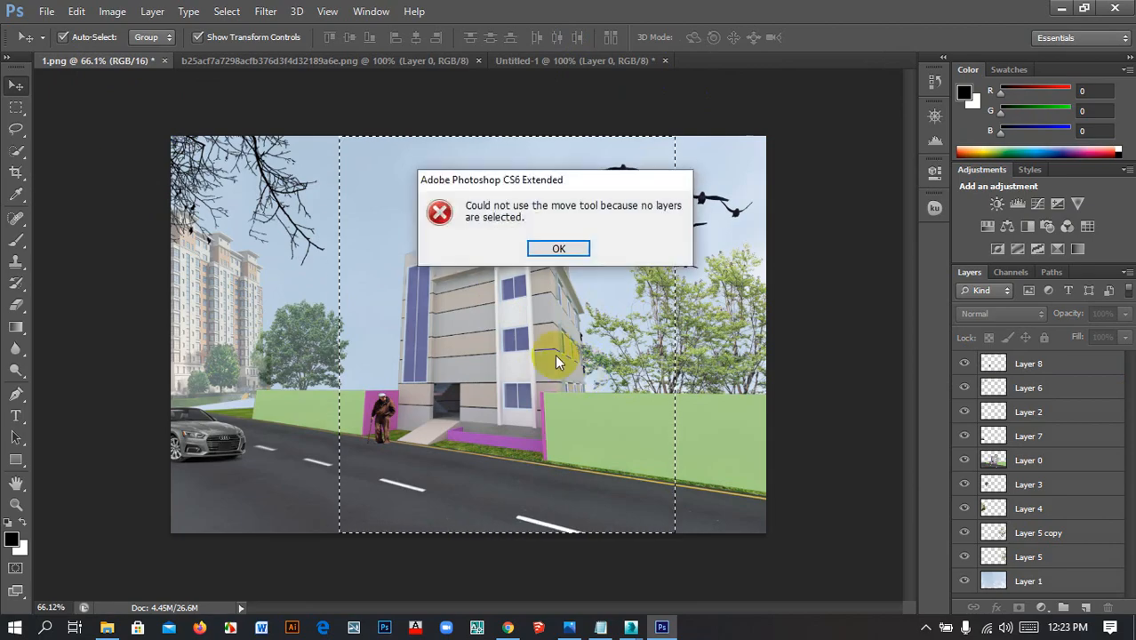
click(586, 252)
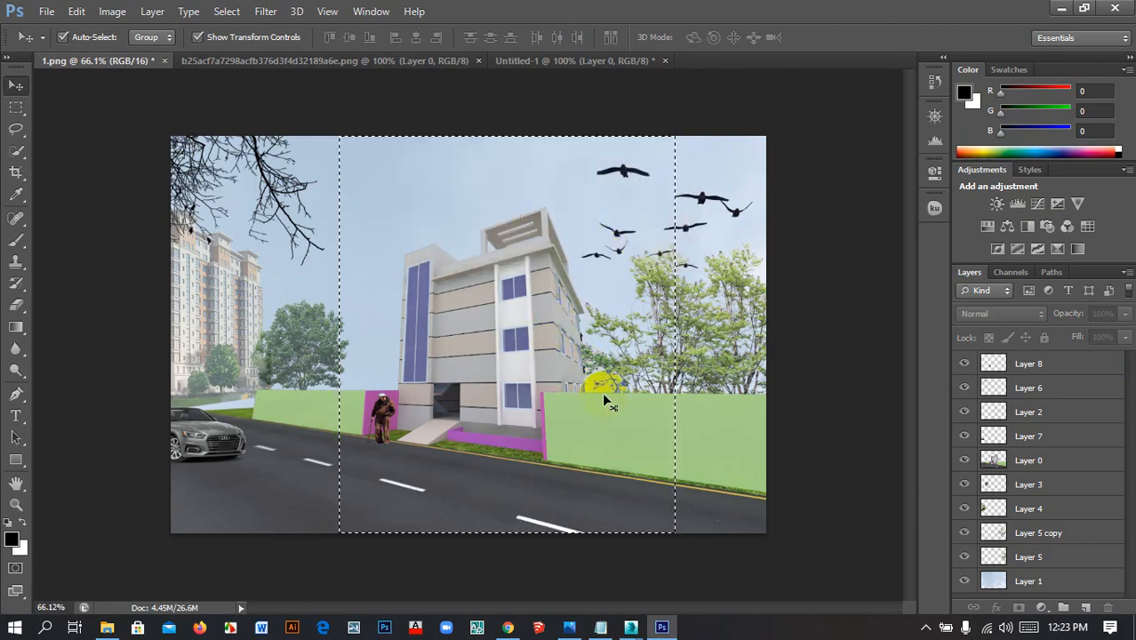
click(510, 345)
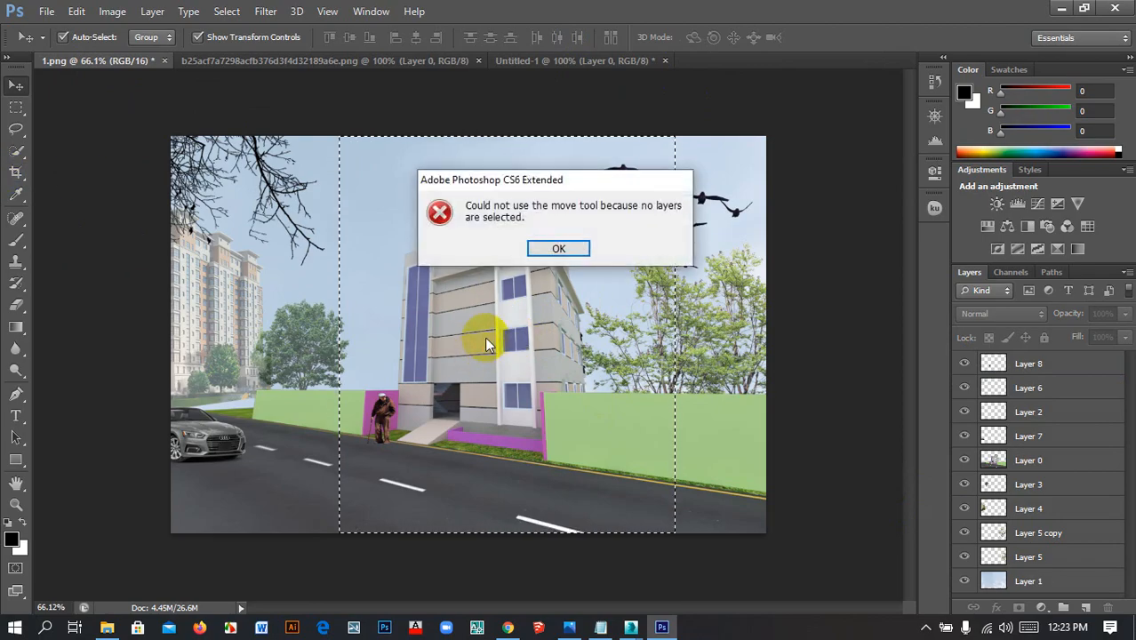
click(559, 250)
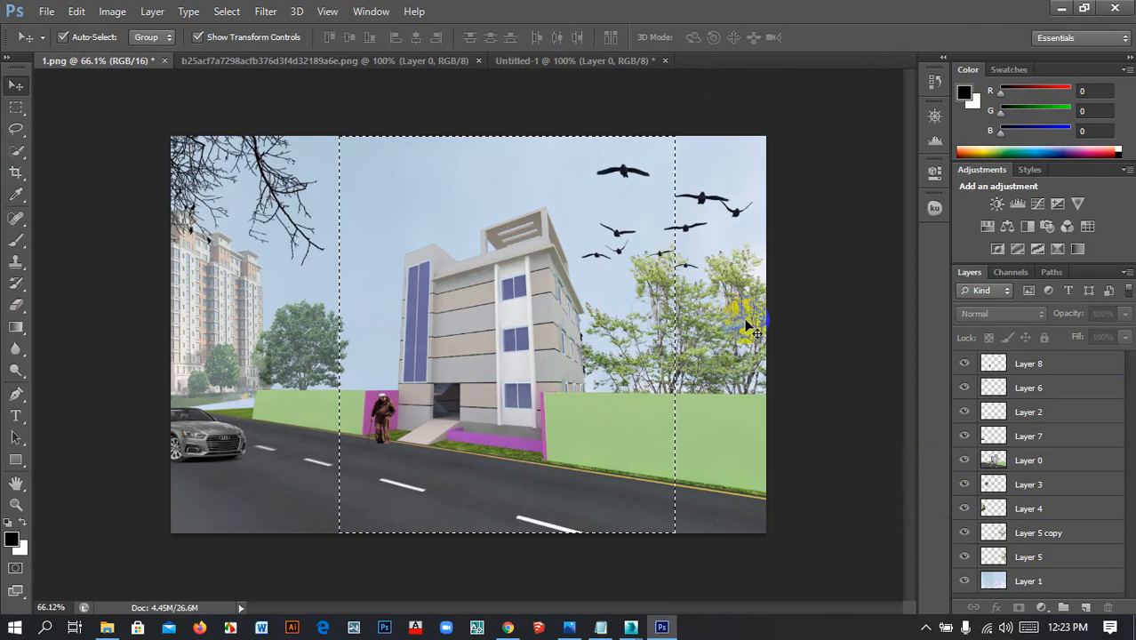
Clear the marquee selection and select the main building and road layer, Layer 0
click(16, 107)
click(109, 163)
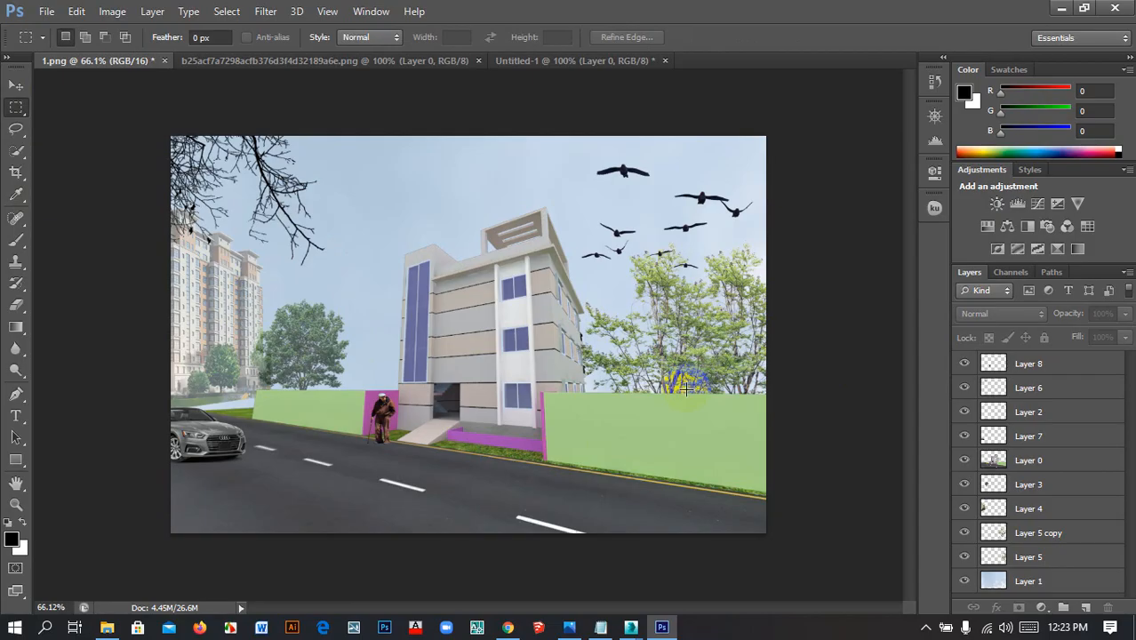
click(15, 87)
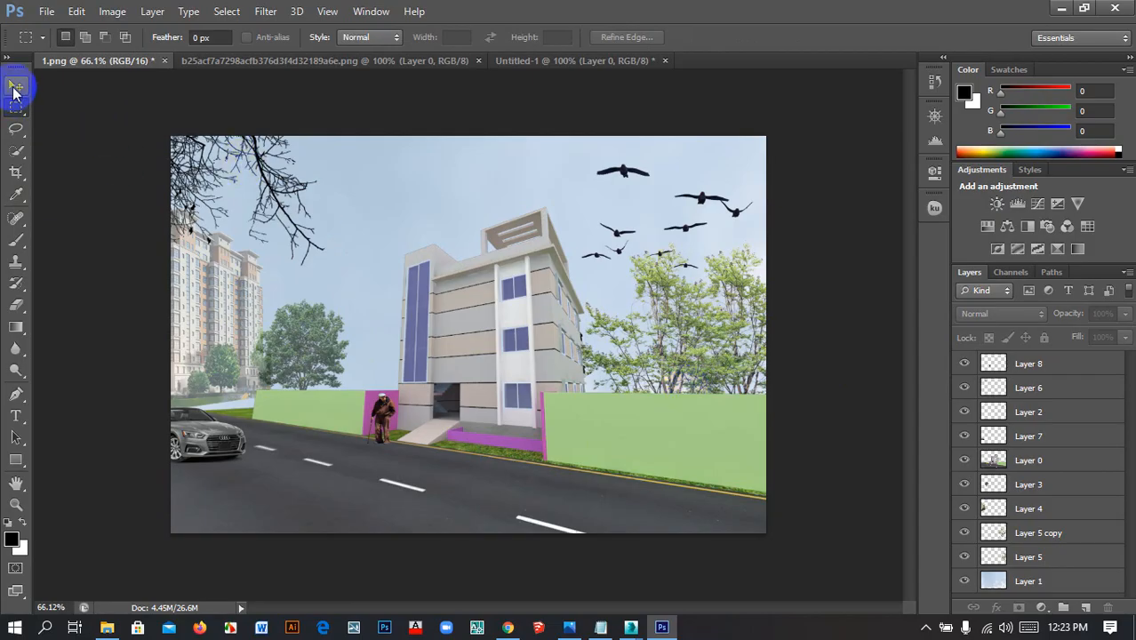
click(508, 356)
click(522, 386)
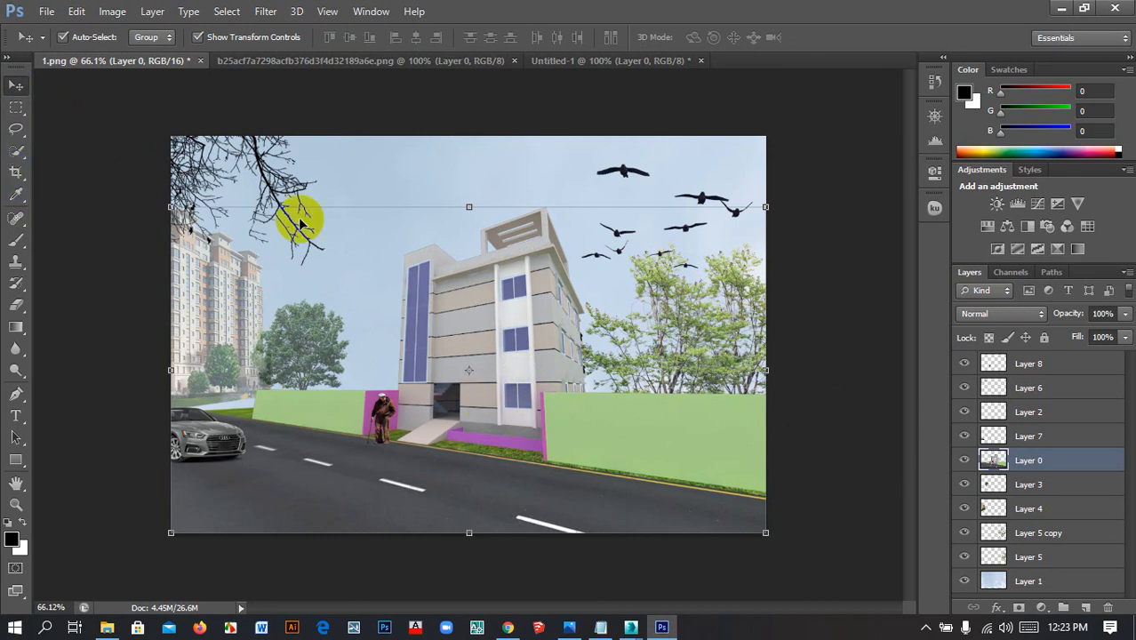
Marquee the full-height area from the image's left edge to the pedestrian and delete it from Layer 0
click(15, 106)
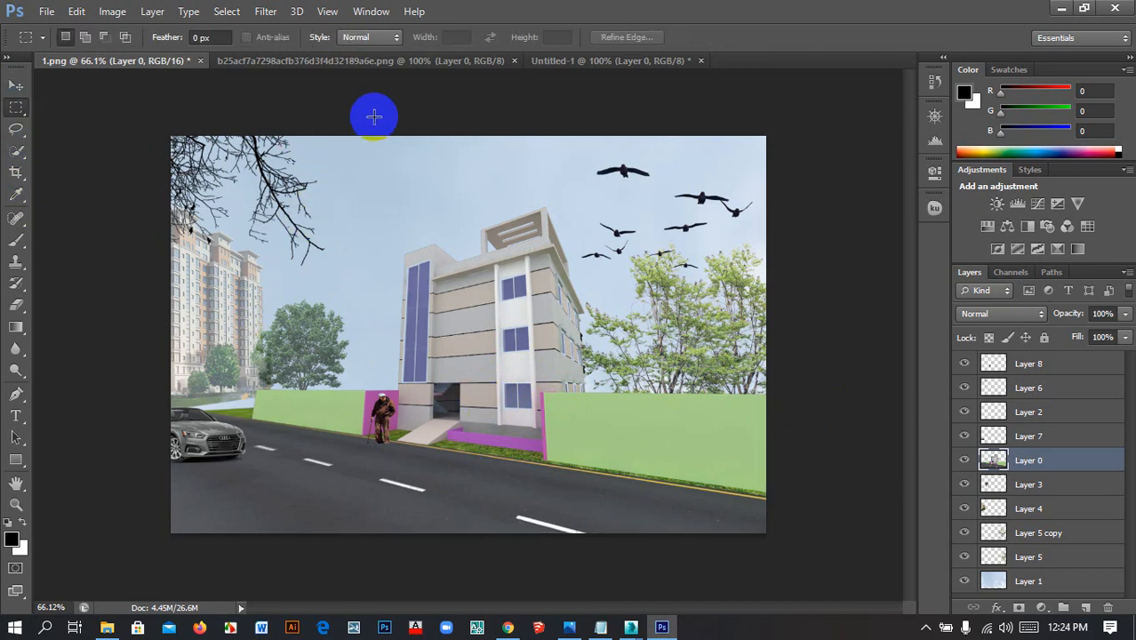
drag(373, 116, 142, 538)
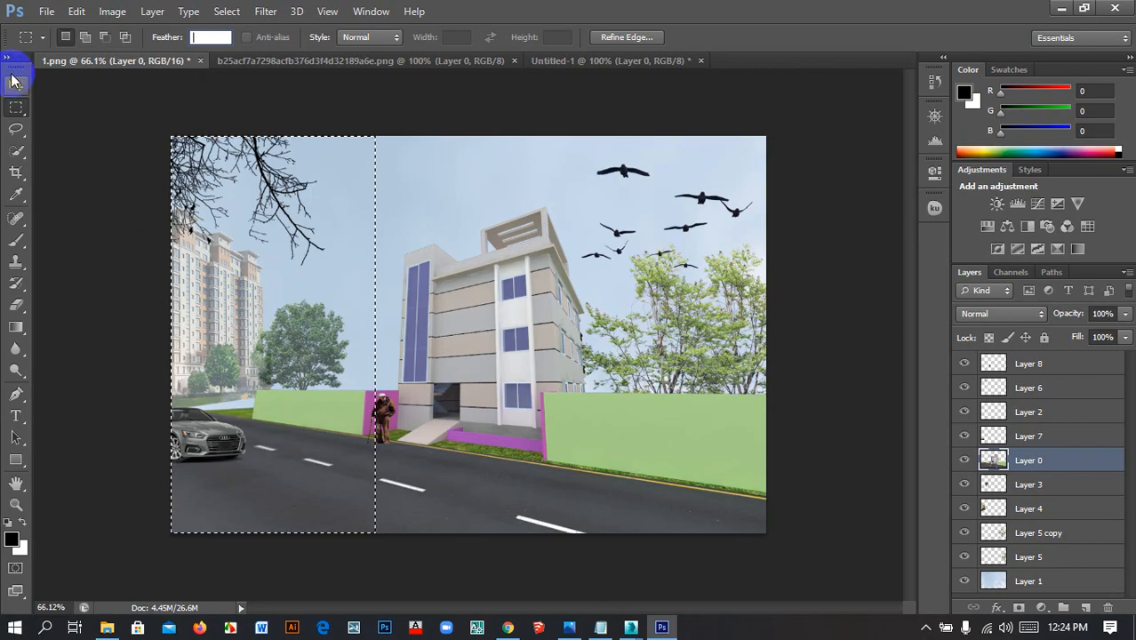
click(21, 86)
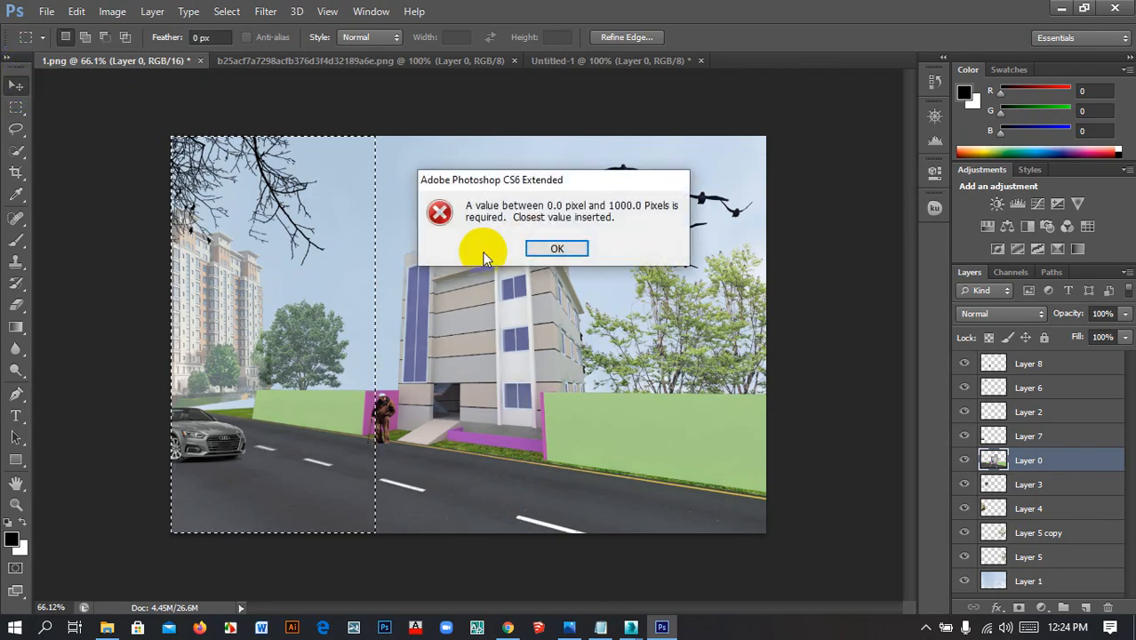
click(541, 246)
drag(438, 257, 422, 258)
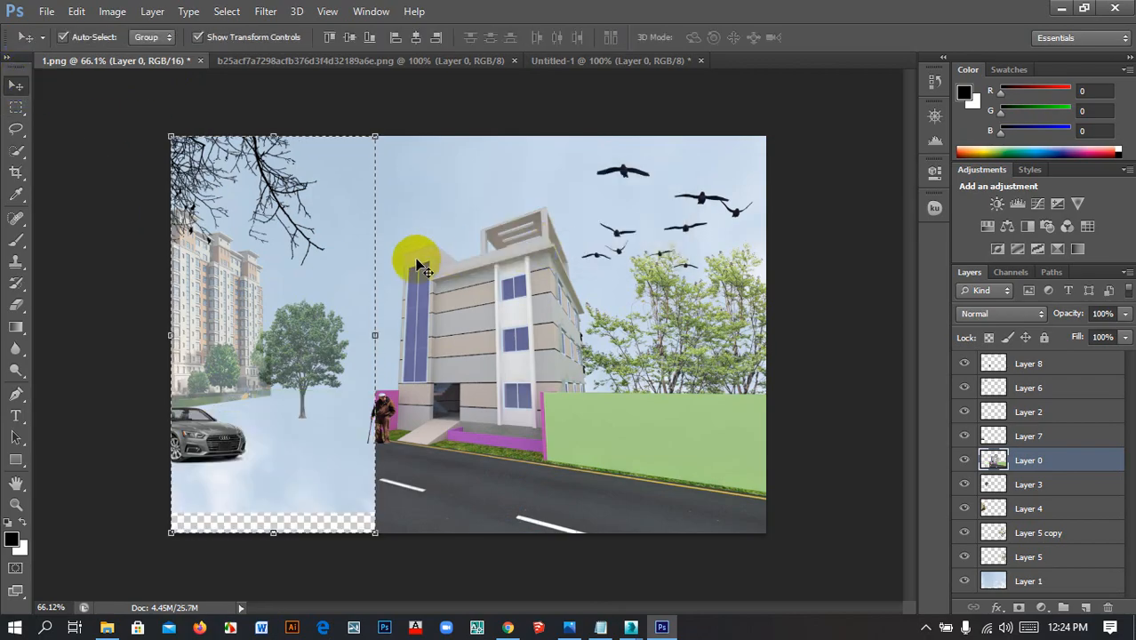
Try to move the contents of the marquee selection over the deleted part of Layer 0
click(300, 391)
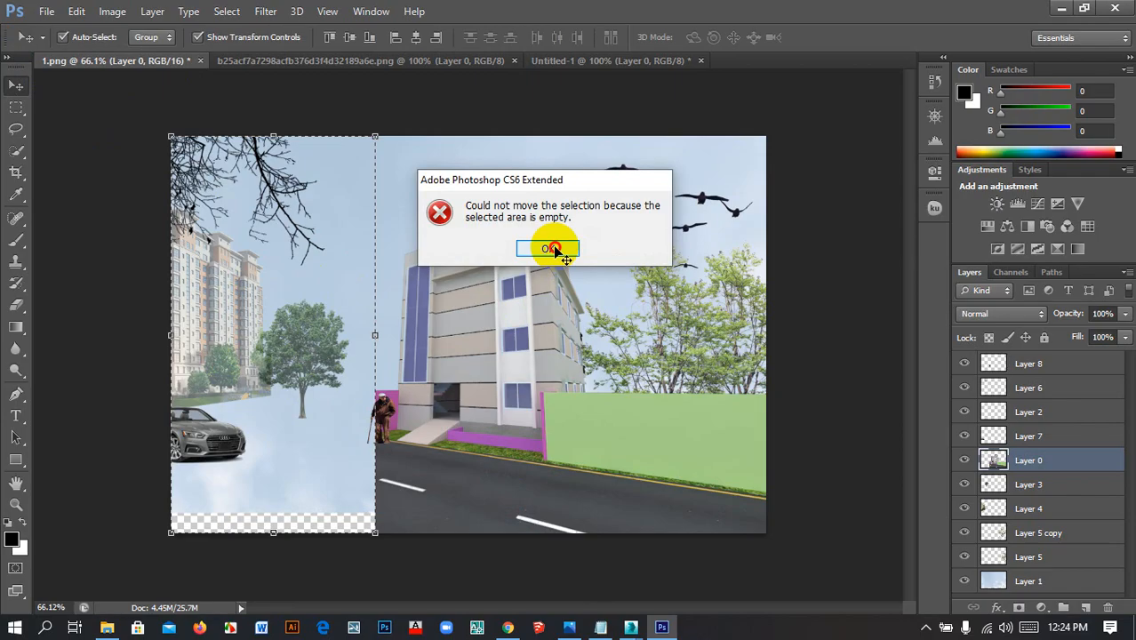
click(554, 249)
click(324, 386)
click(545, 250)
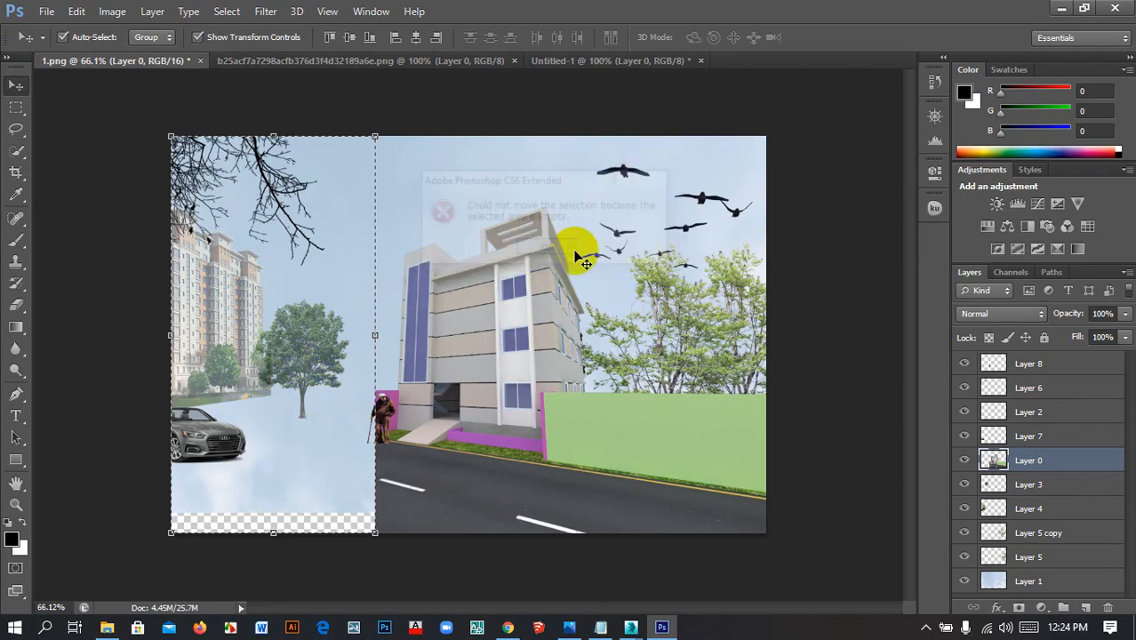
drag(71, 133, 299, 346)
click(546, 247)
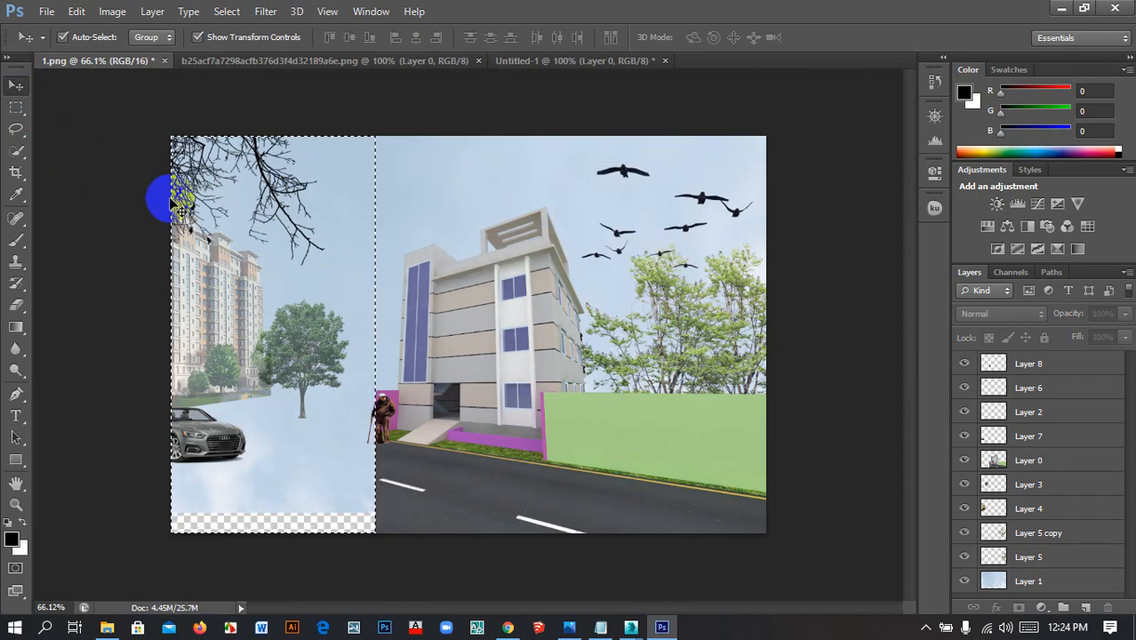
Deselect the marquee, scale the sky layer to 94.86% height, move it to X 408 px, Y 240.50 px, and apply the transformation
key(ctrl+d)
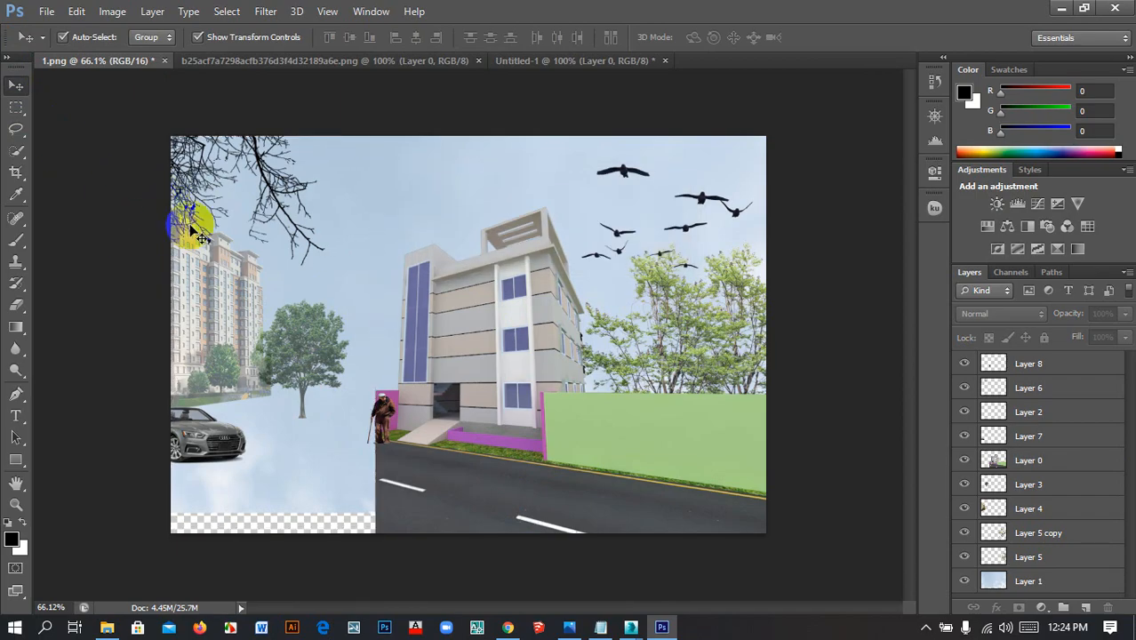
click(253, 187)
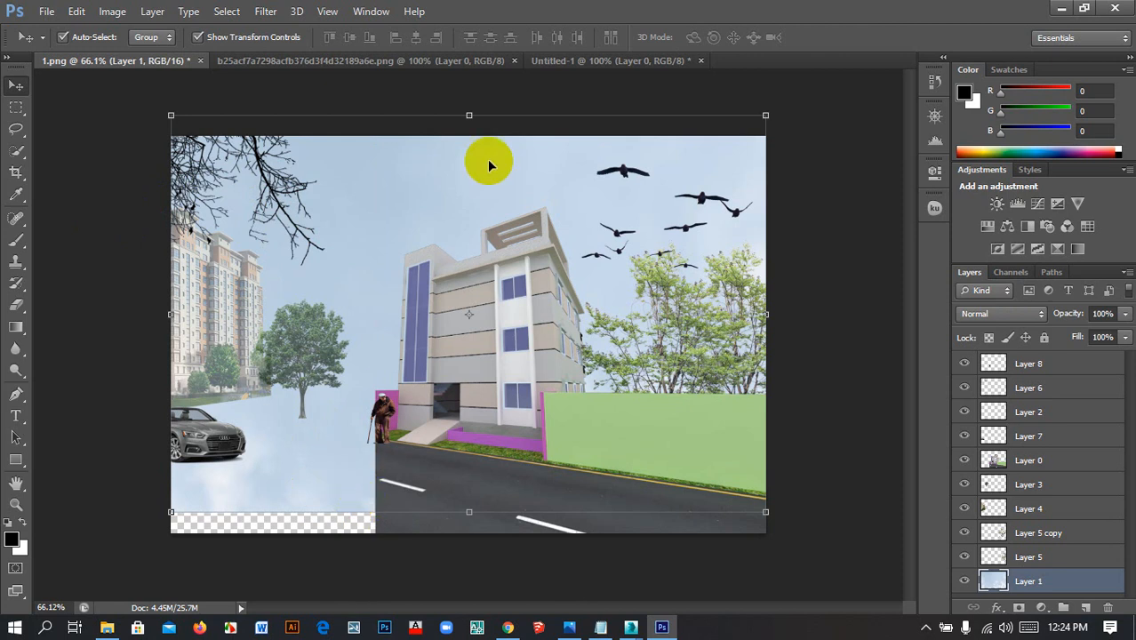
click(466, 113)
drag(468, 113, 466, 133)
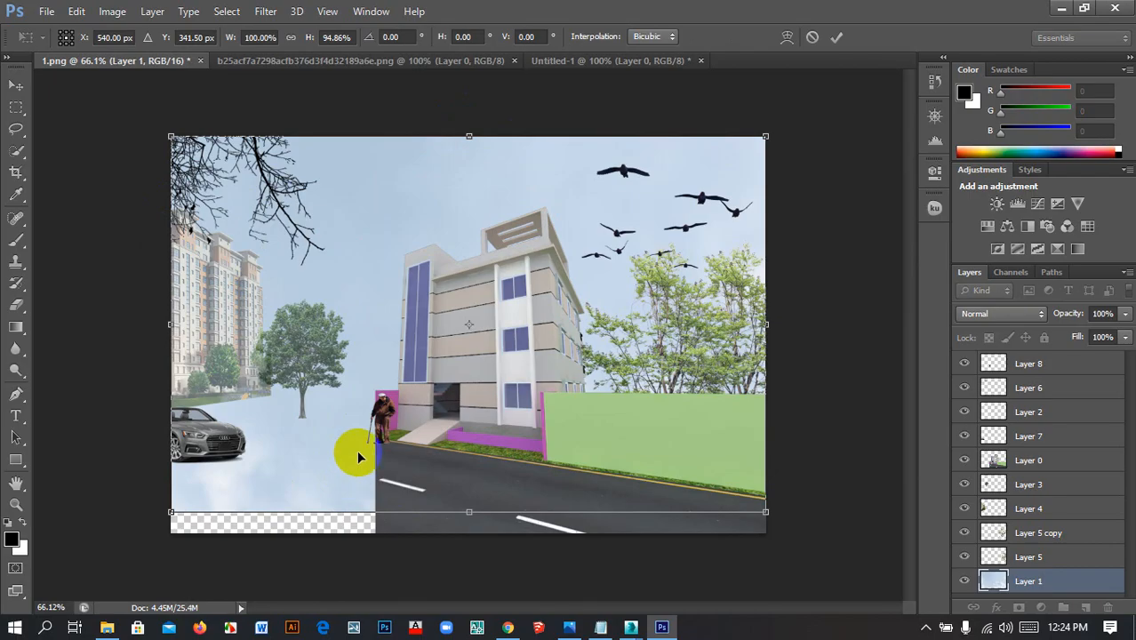
drag(432, 458, 383, 505)
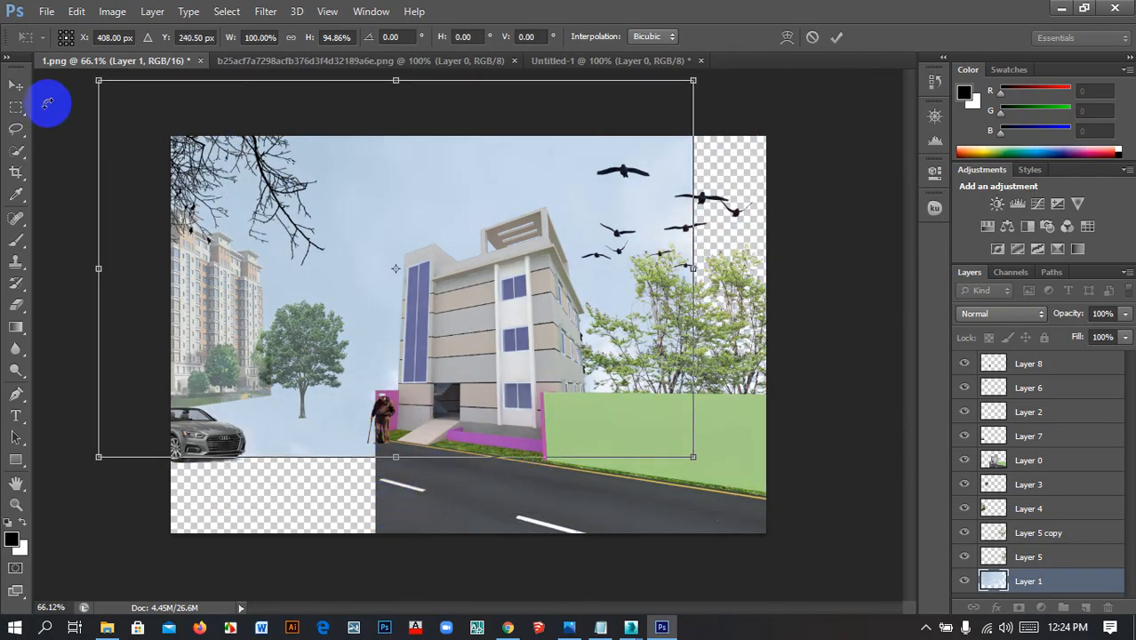
click(15, 85)
click(526, 250)
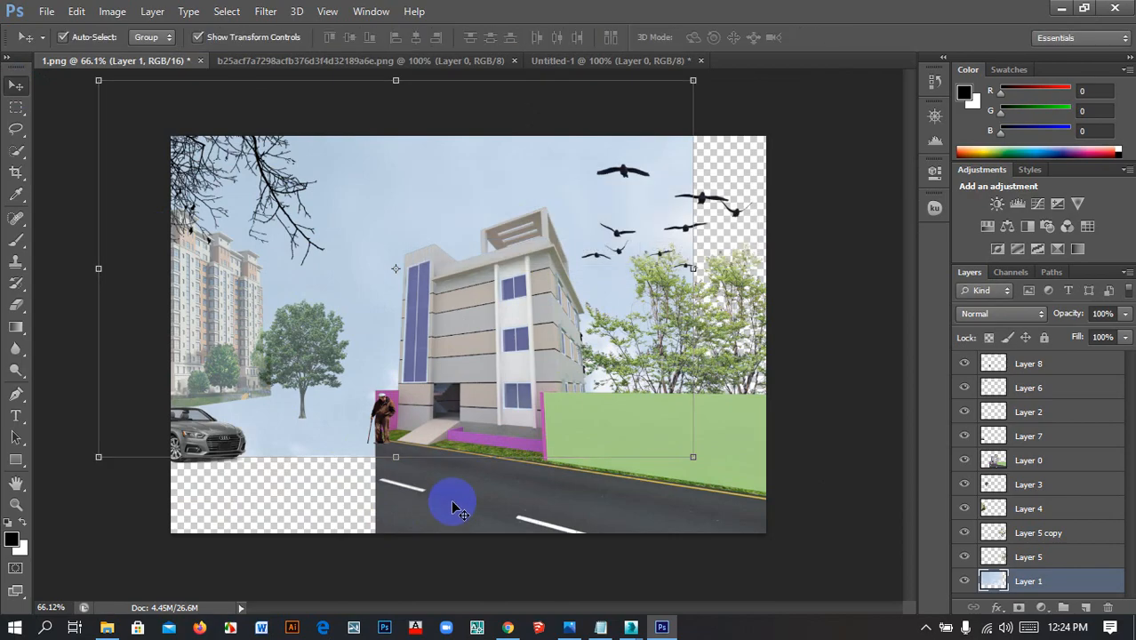
Transfer the trimmed building and road layer from 1.png into the portrait document Untitled-1
drag(453, 505, 479, 483)
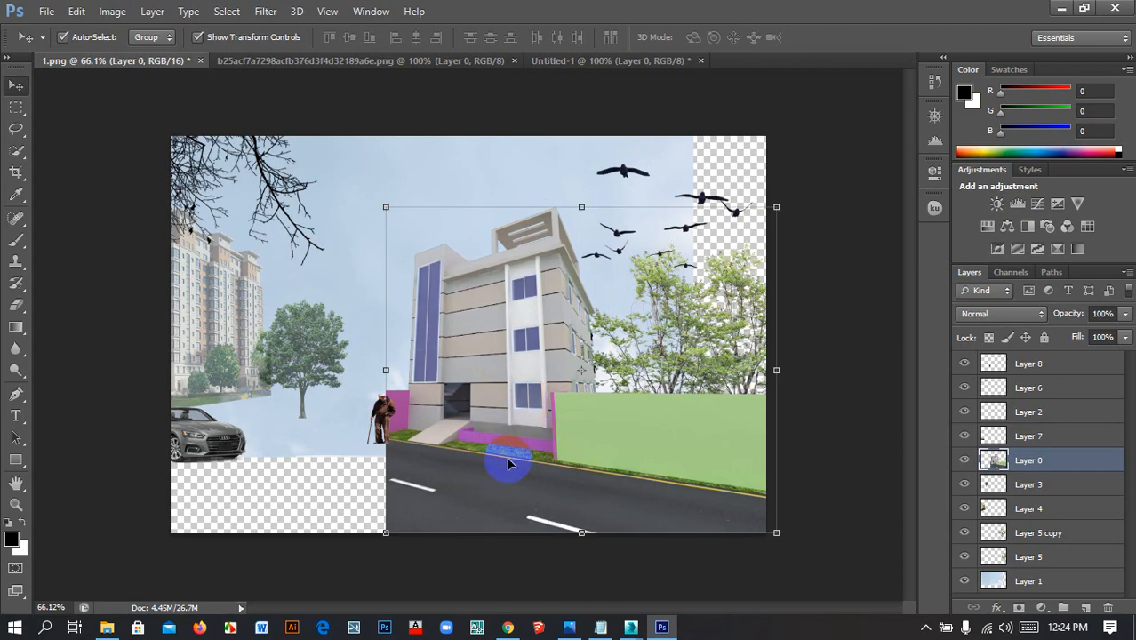
drag(481, 474, 454, 396)
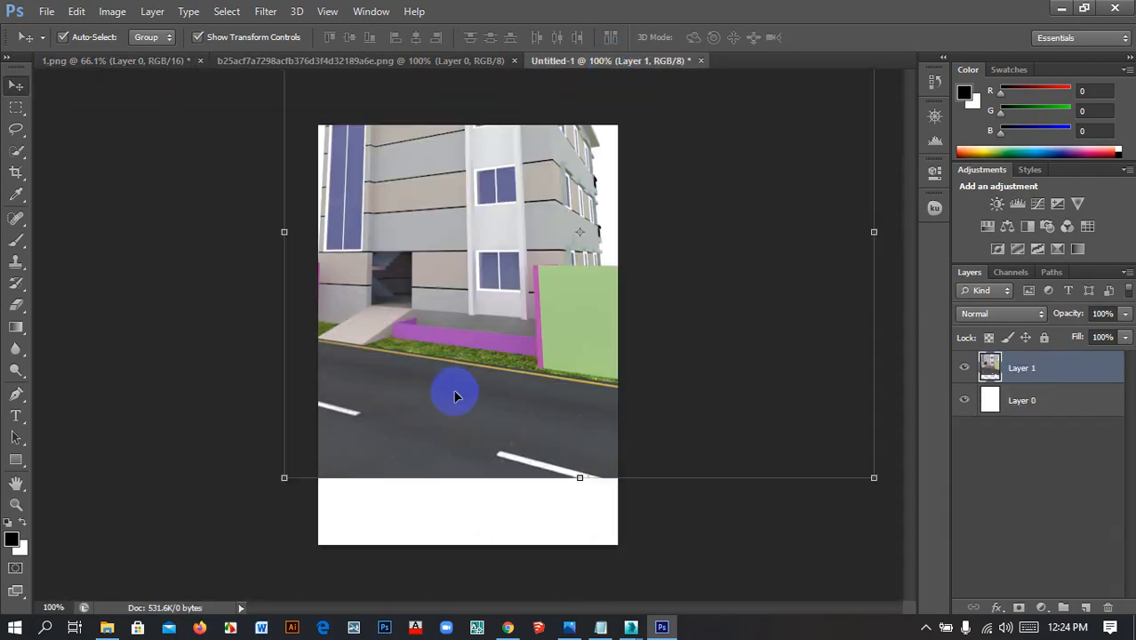
alt+scroll(459, 397, down, 7)
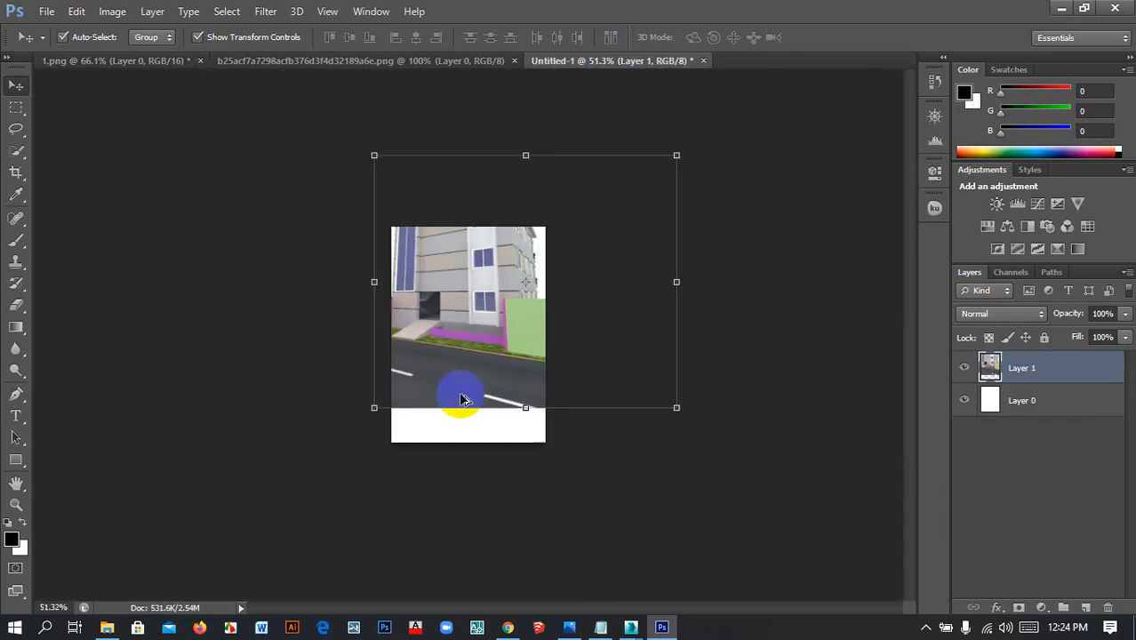
Scale the transferred building layer to 50.78% width and 85.14% height to fill the canvas, and apply the transformation
drag(374, 155, 391, 227)
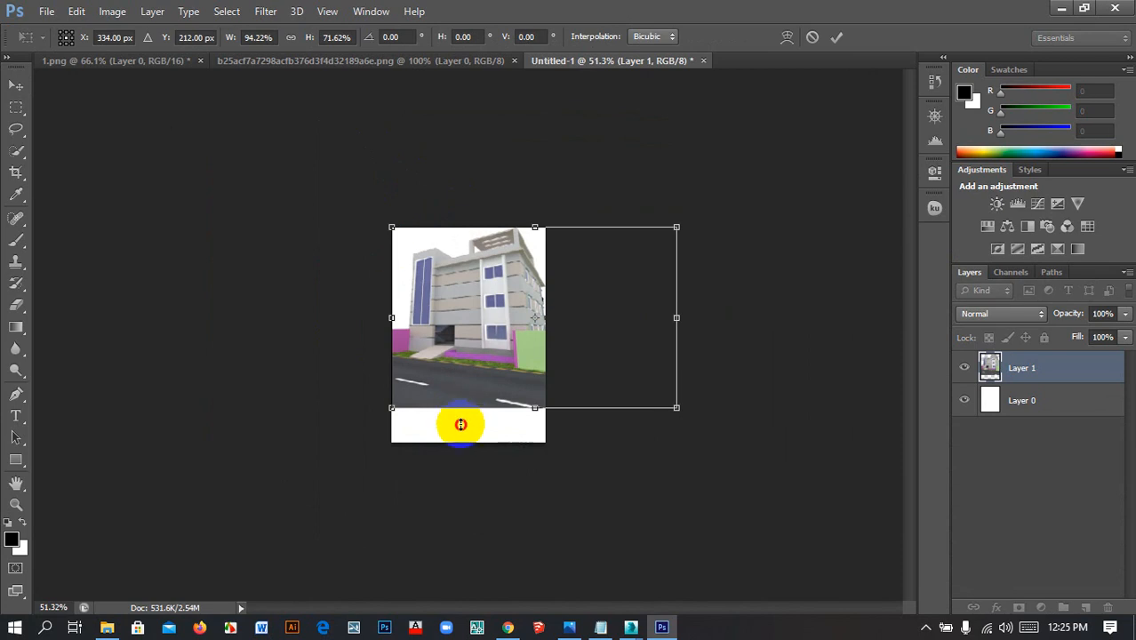
drag(460, 425, 454, 442)
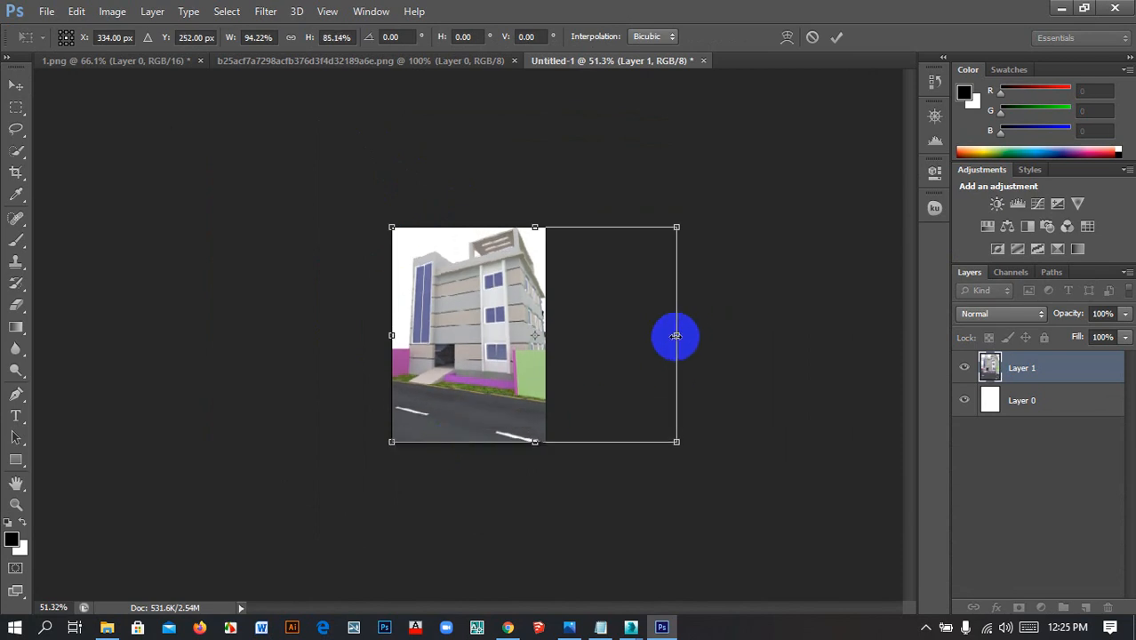
drag(676, 336, 544, 331)
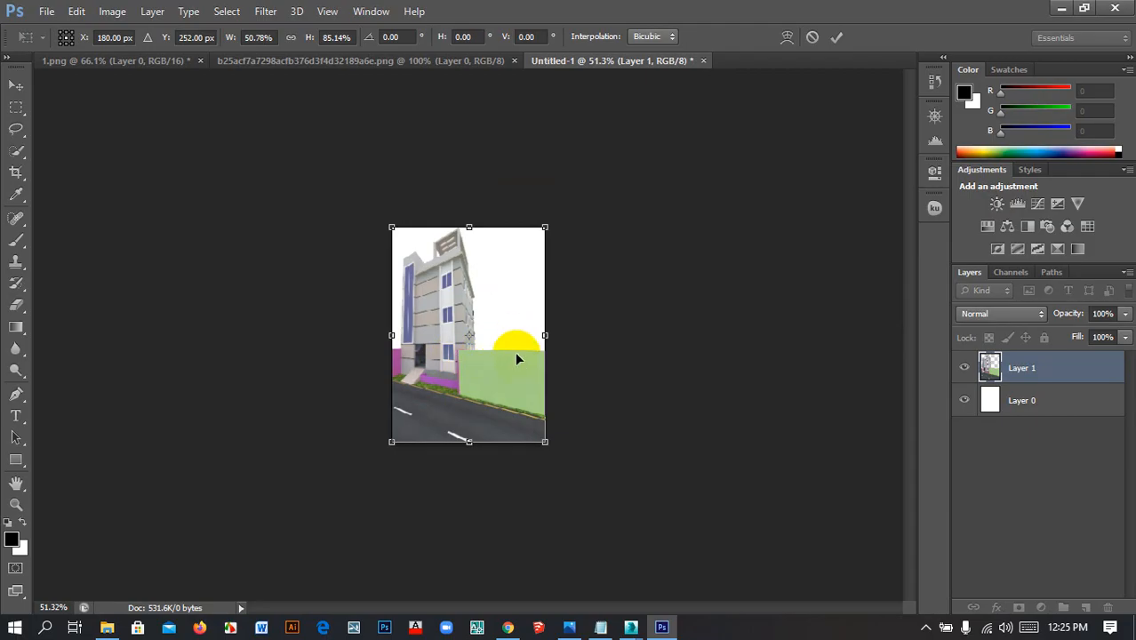
click(13, 86)
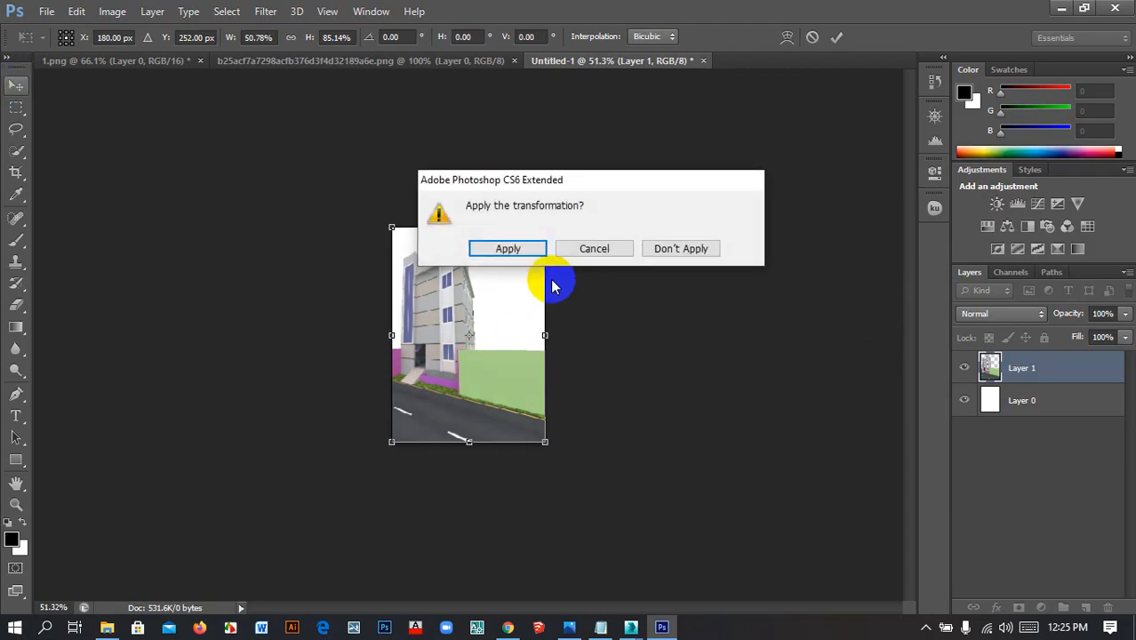
click(507, 249)
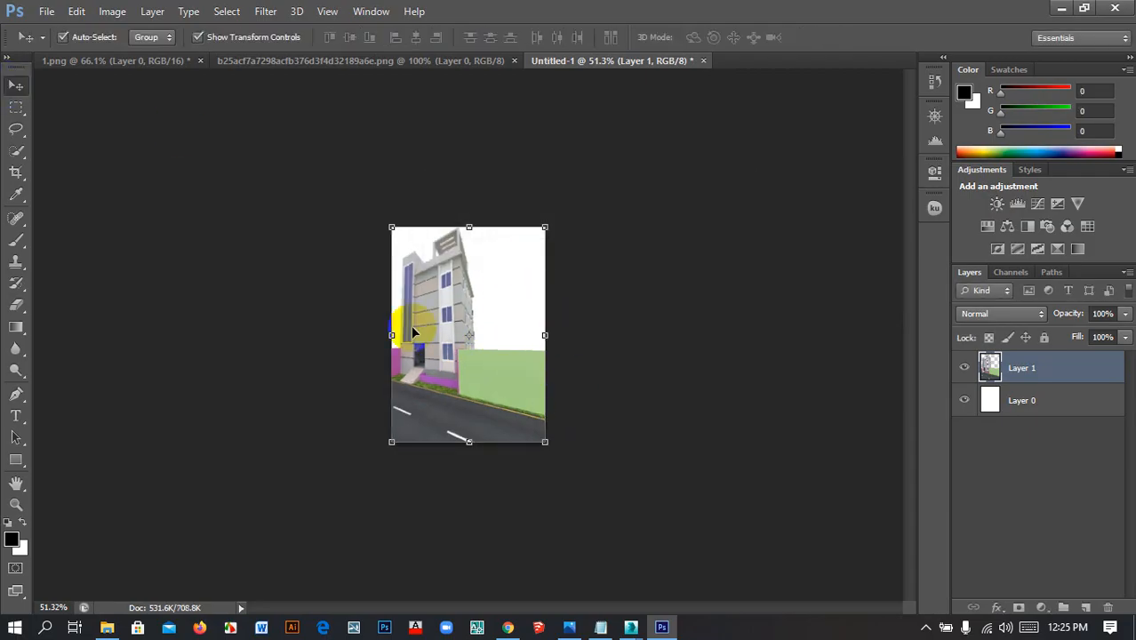
Marquee a full-height strip along the canvas's right edge, delete it from the building layer, and deselect
click(16, 108)
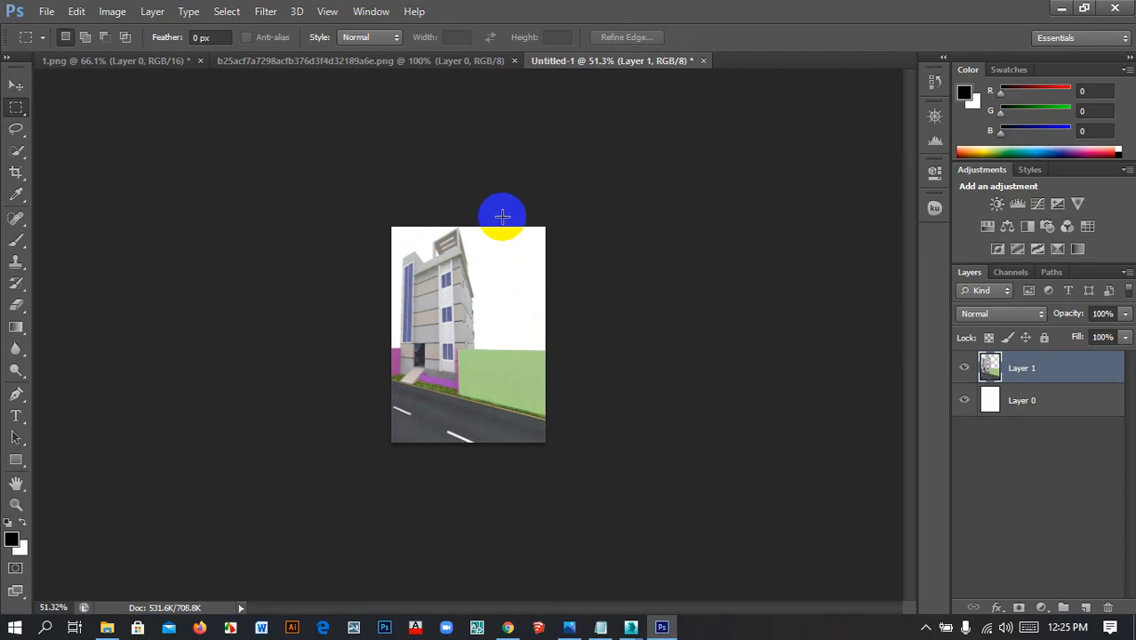
drag(499, 216, 598, 467)
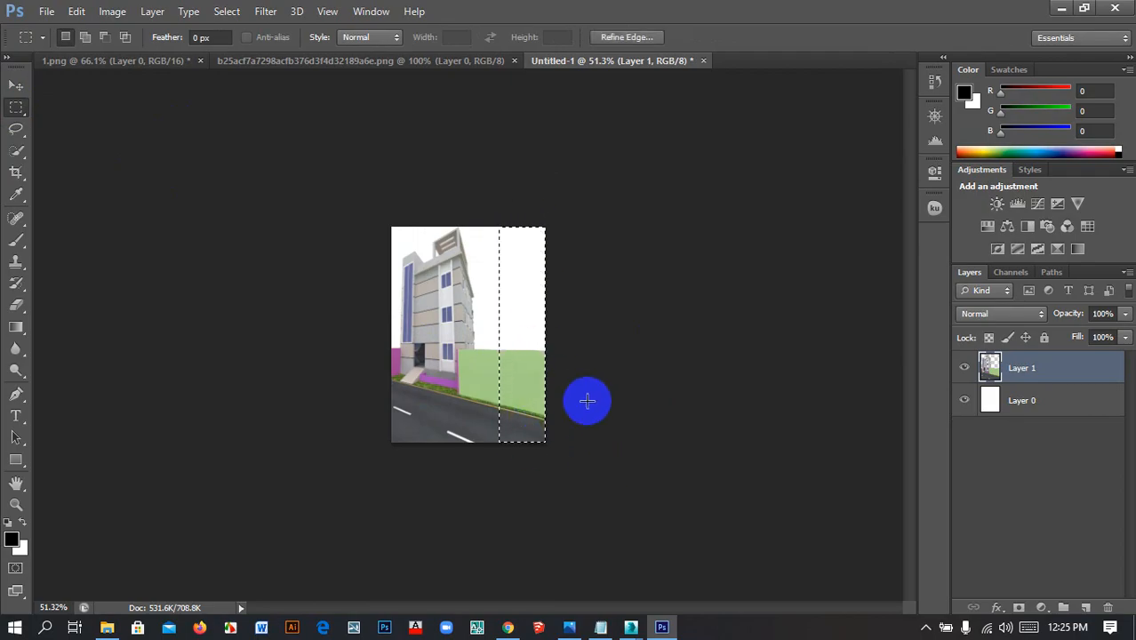
click(16, 86)
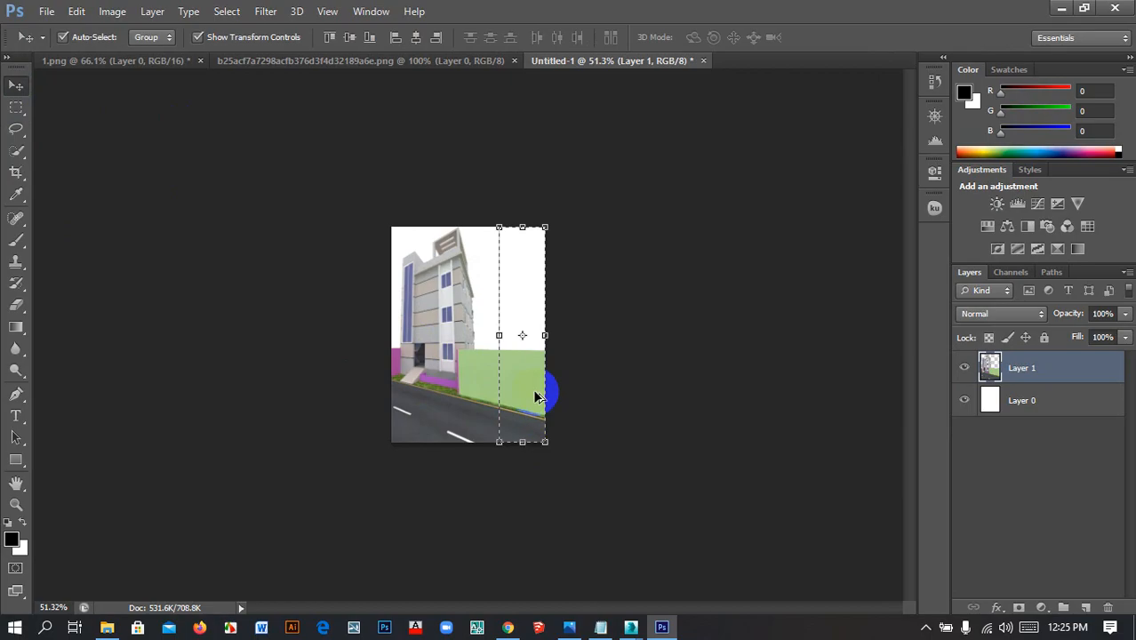
alt+scroll(535, 395, up, 4)
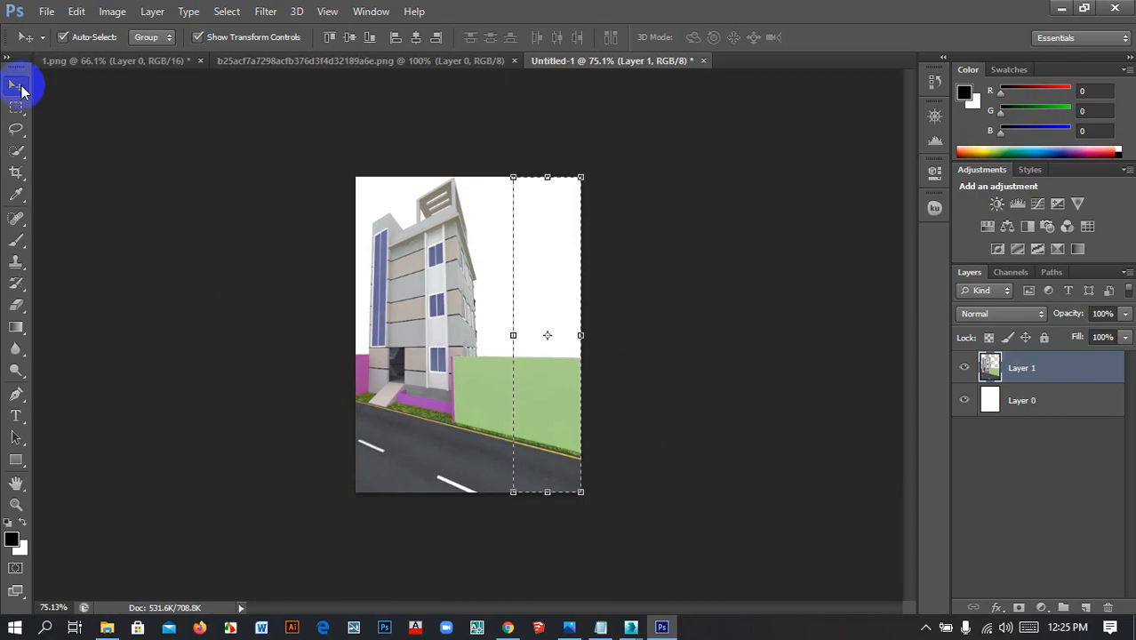
click(21, 108)
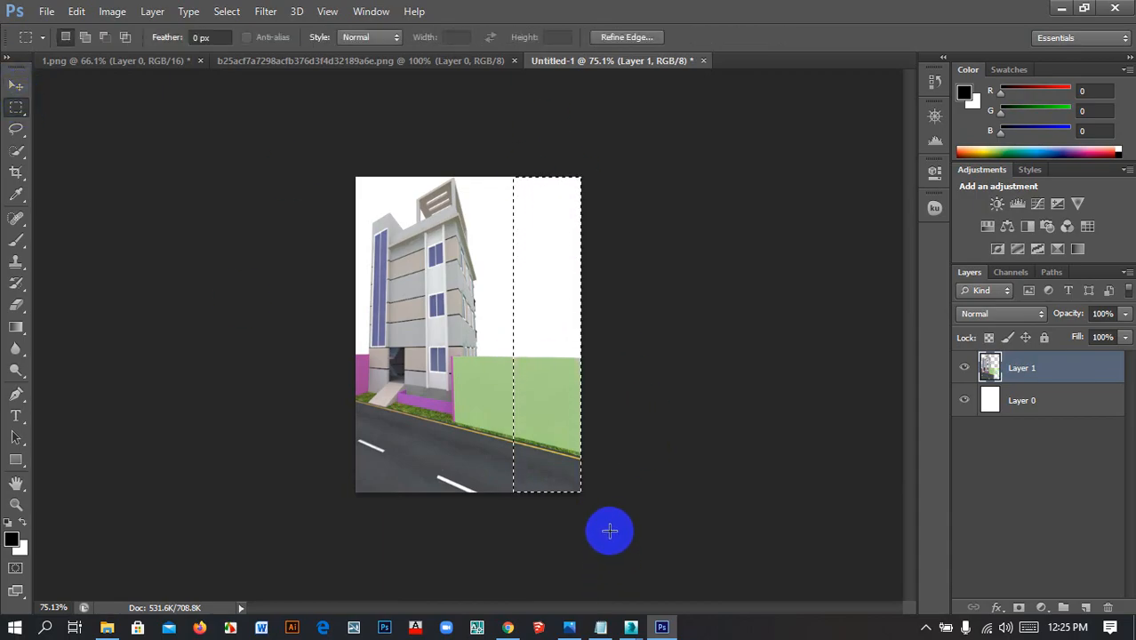
key(Delete)
click(16, 85)
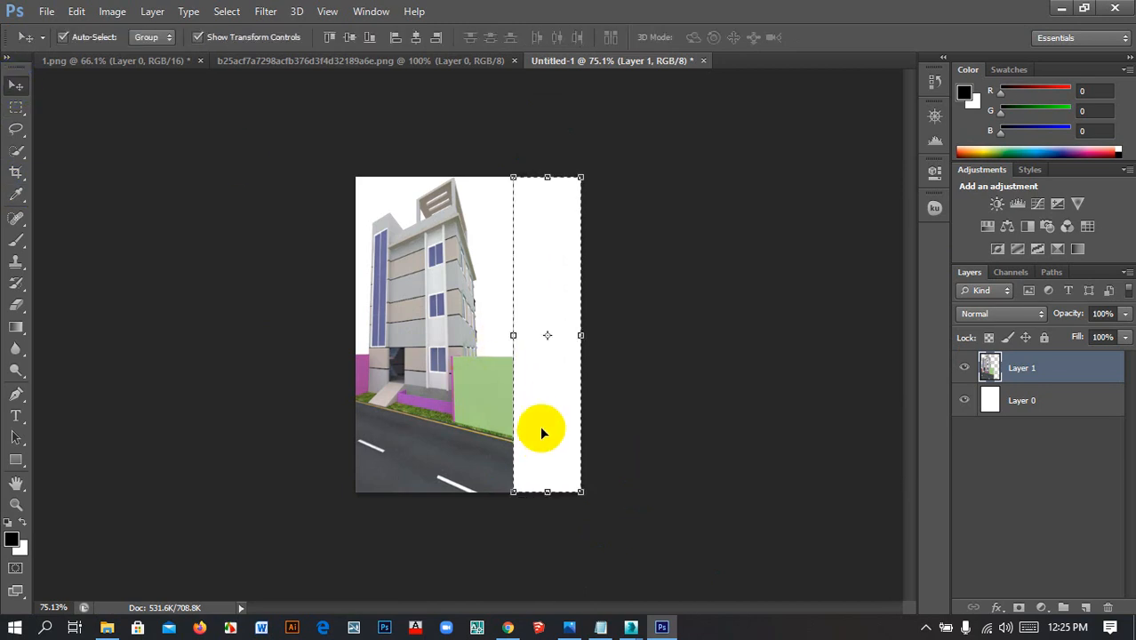
key(ctrl+d)
click(654, 407)
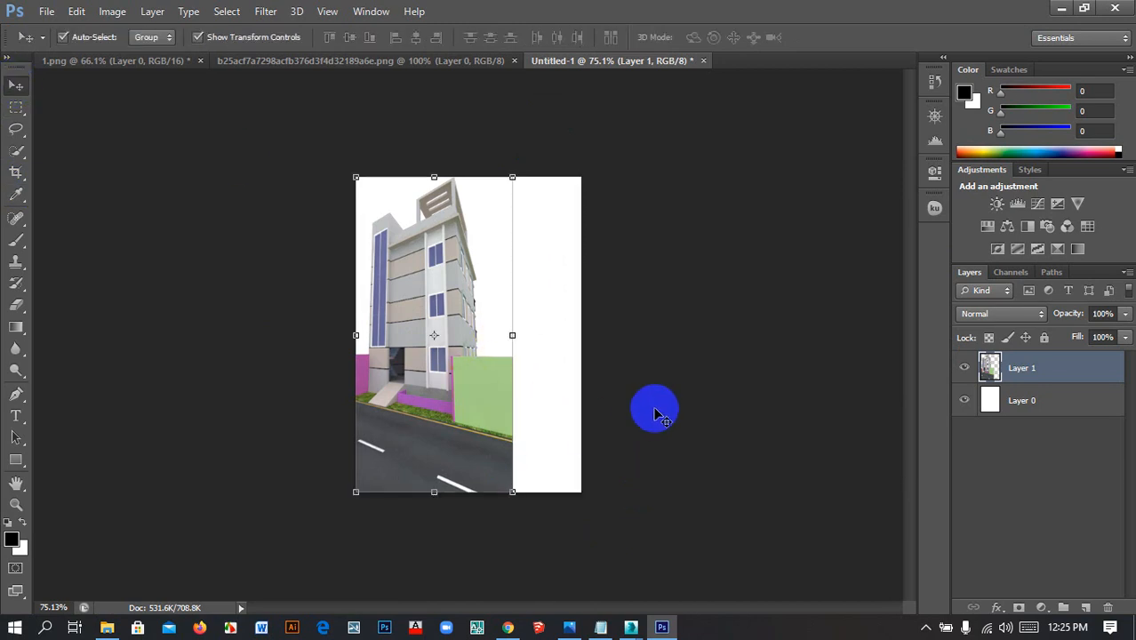
Stretch the building layer horizontally to 143.43% width so it fills the portrait canvas, apply the transformation, and deselect the layer
click(499, 410)
drag(513, 333, 580, 330)
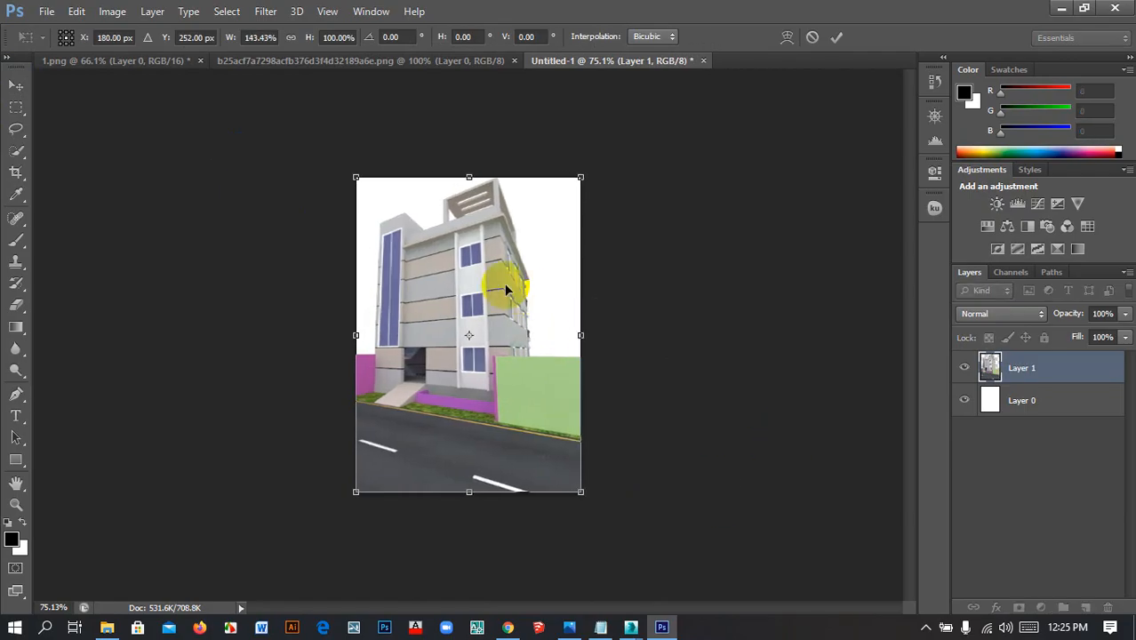
mouse_move(468, 178)
mouse_down()
mouse_move(463, 206)
mouse_move(464, 185)
mouse_up()
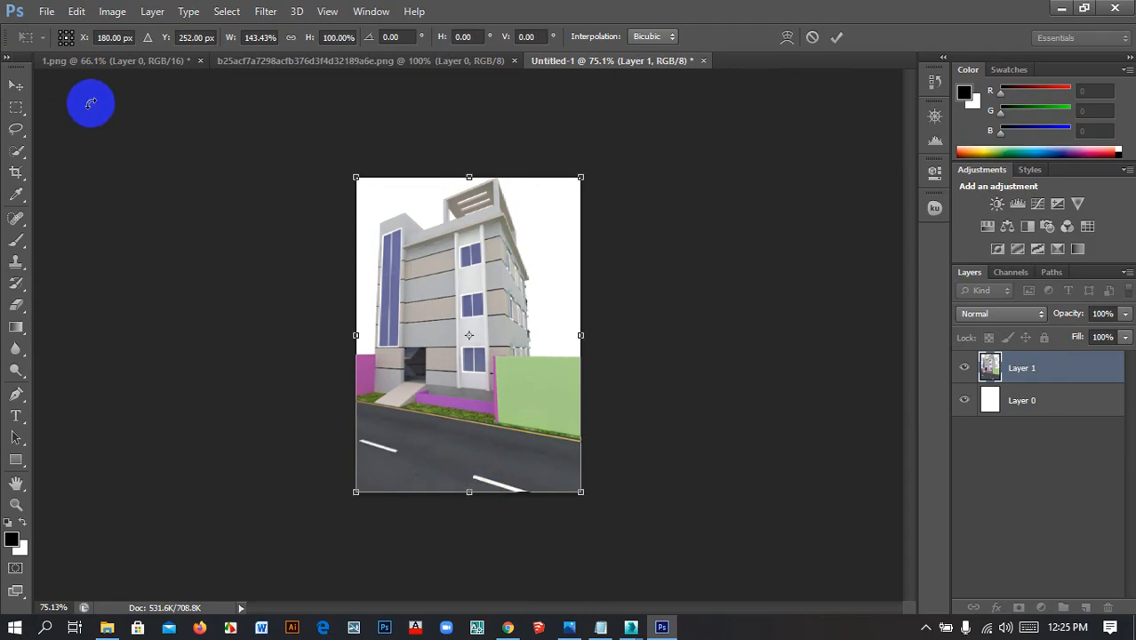
key(Return)
click(752, 320)
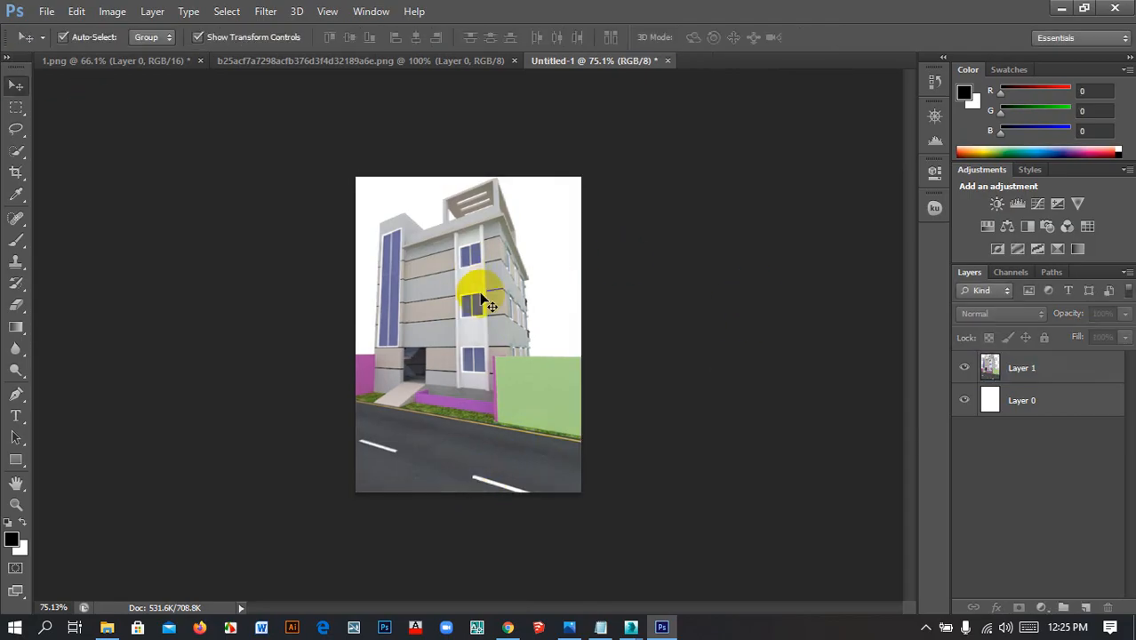
Compare the portrait composition in Untitled-1 with the original 1.png composition and the car image document
click(96, 60)
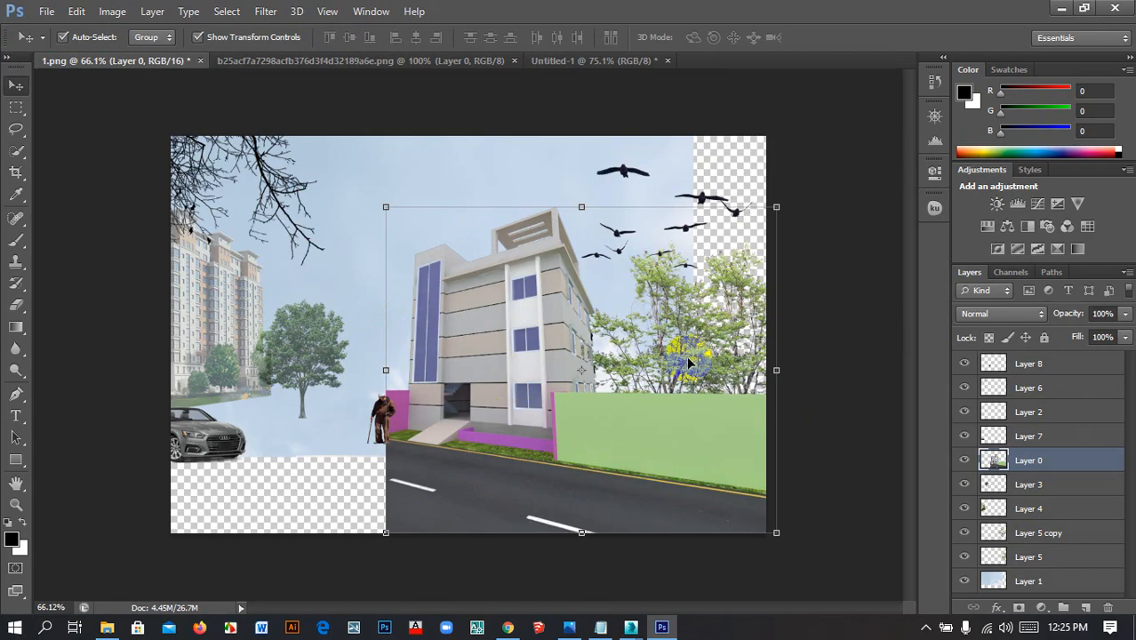
click(458, 354)
click(563, 58)
click(540, 286)
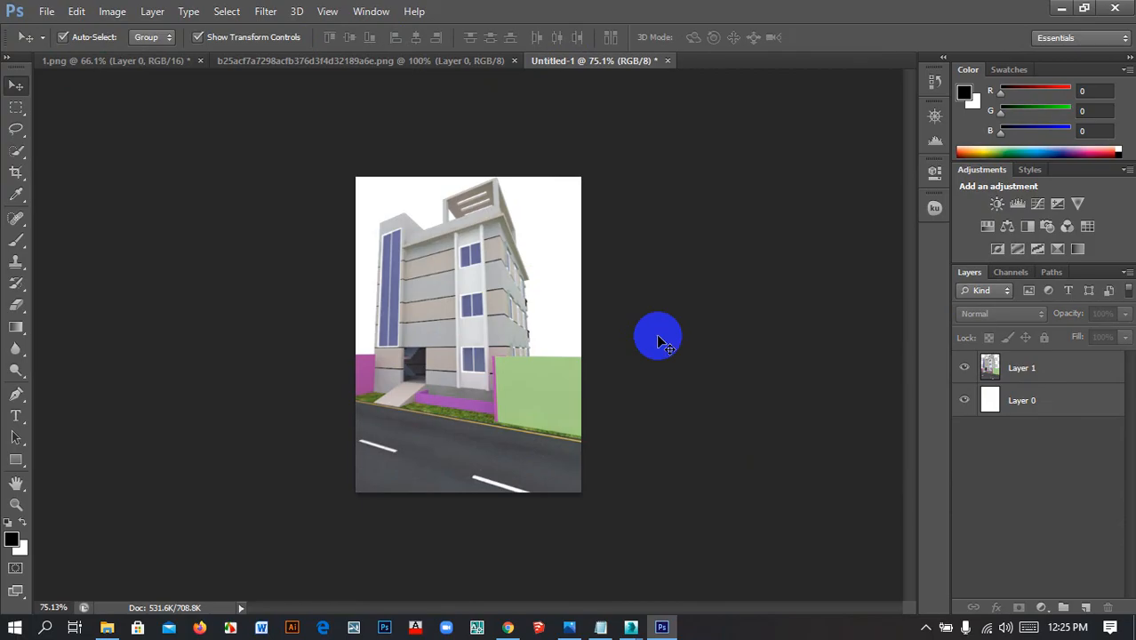
click(522, 268)
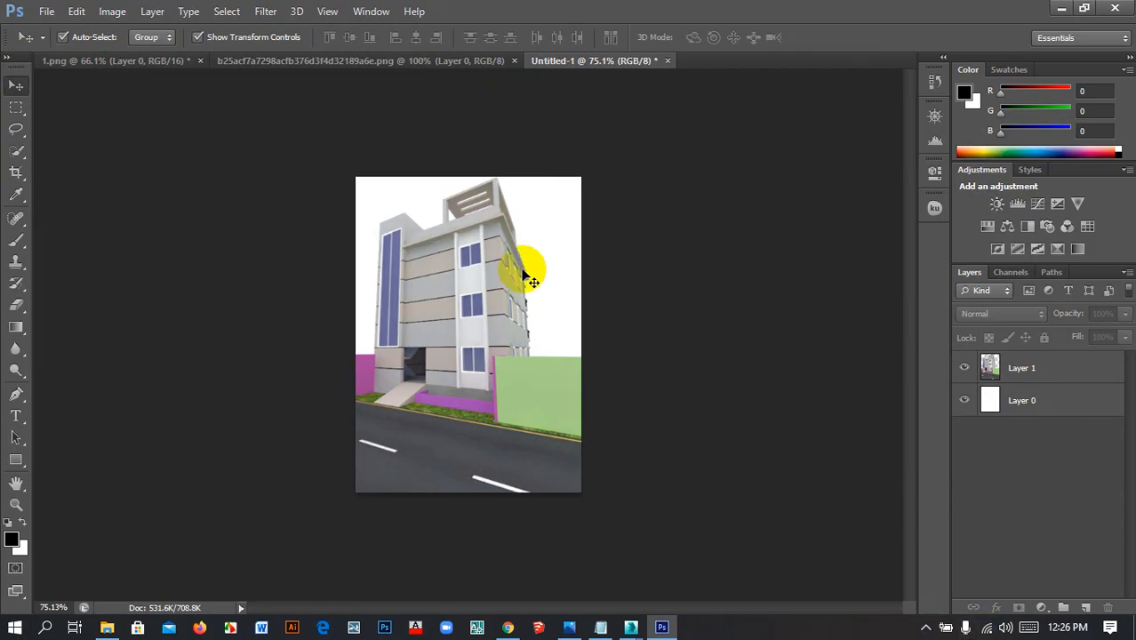
click(345, 59)
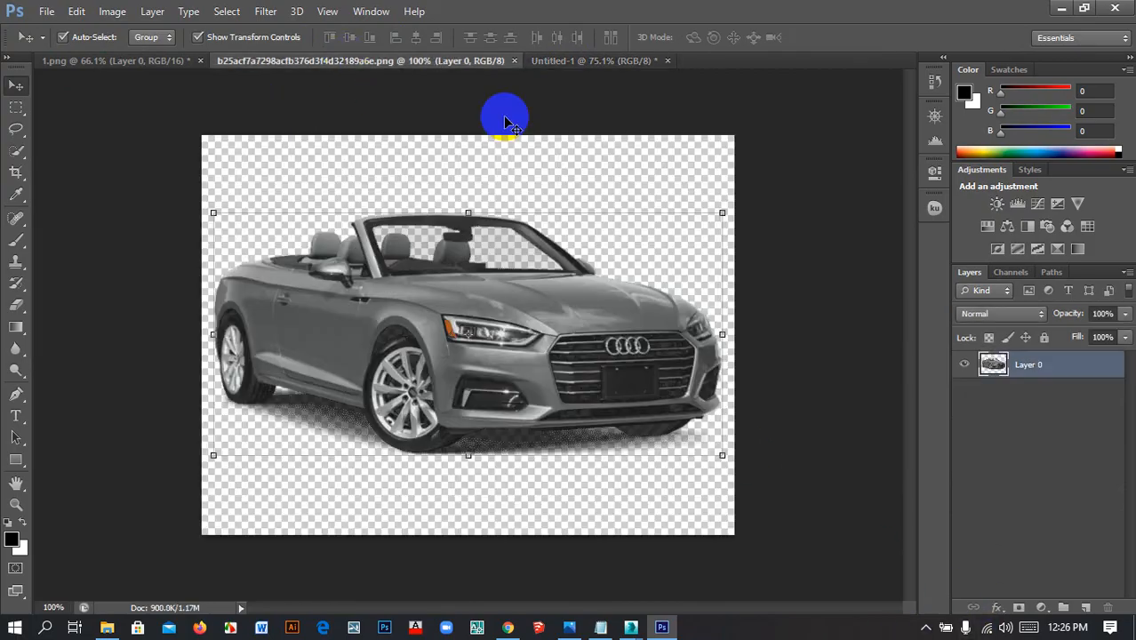
click(571, 62)
click(122, 61)
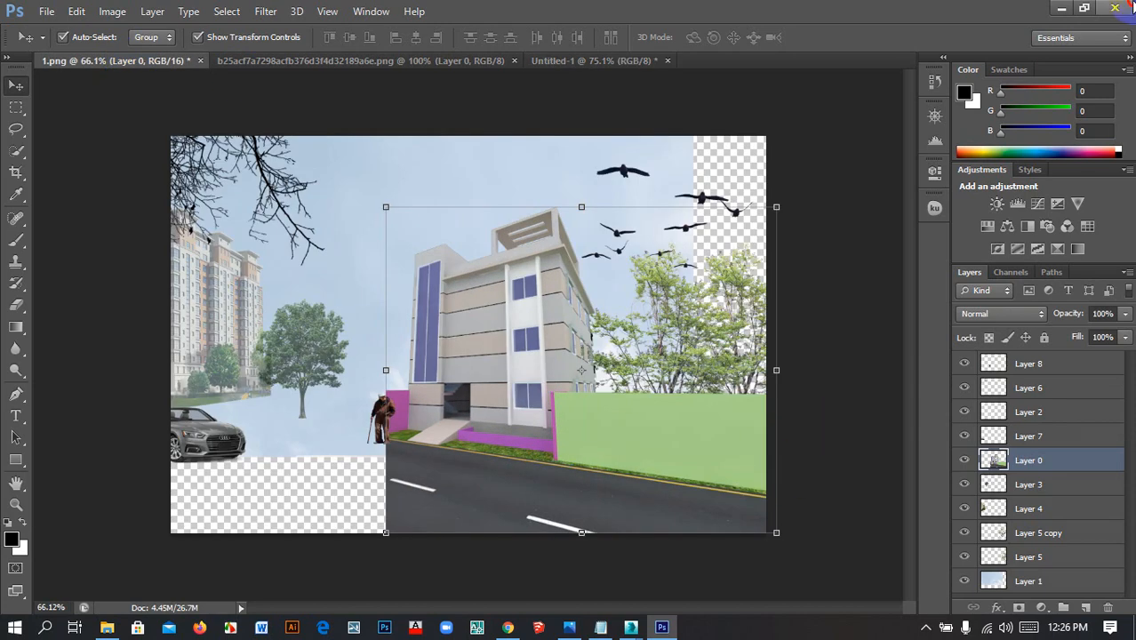
Quit Photoshop without saving the changes to Untitled-1 and 1.png
click(1129, 7)
click(572, 248)
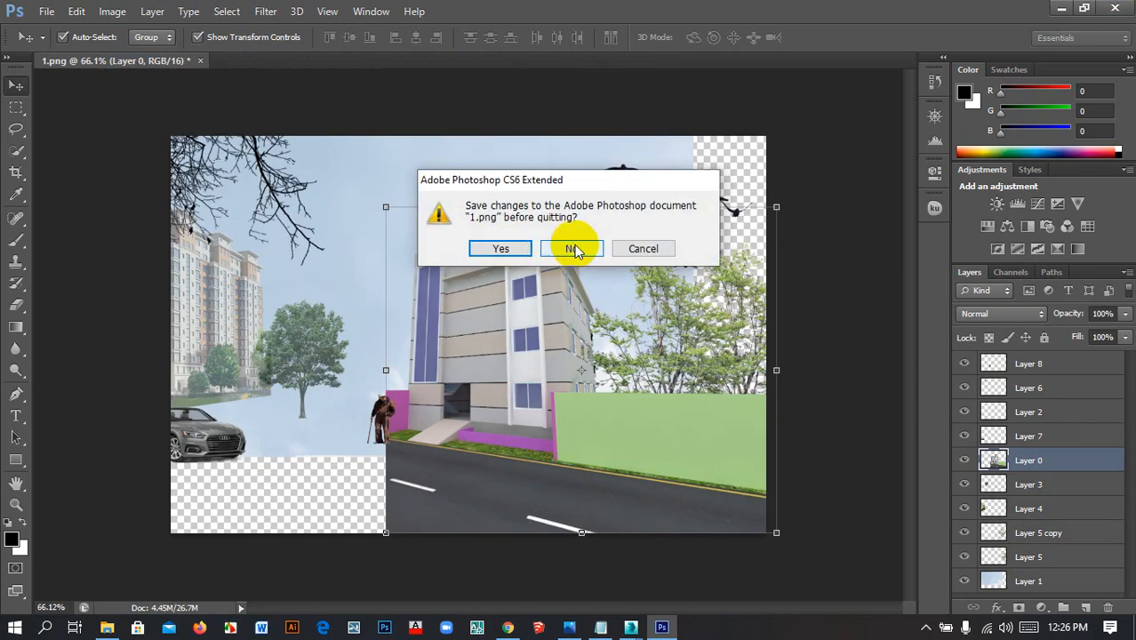
click(573, 249)
click(44, 13)
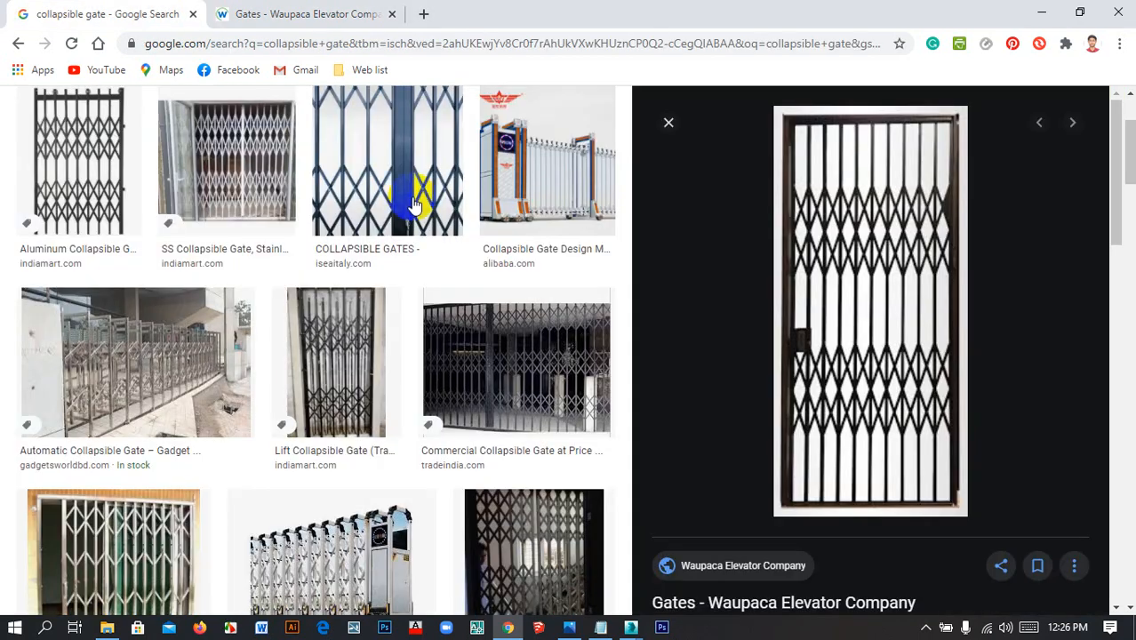
Clear the browser, V-Ray frame buffer and 3ds Max windows from the screen, and refresh the desktop
click(1034, 9)
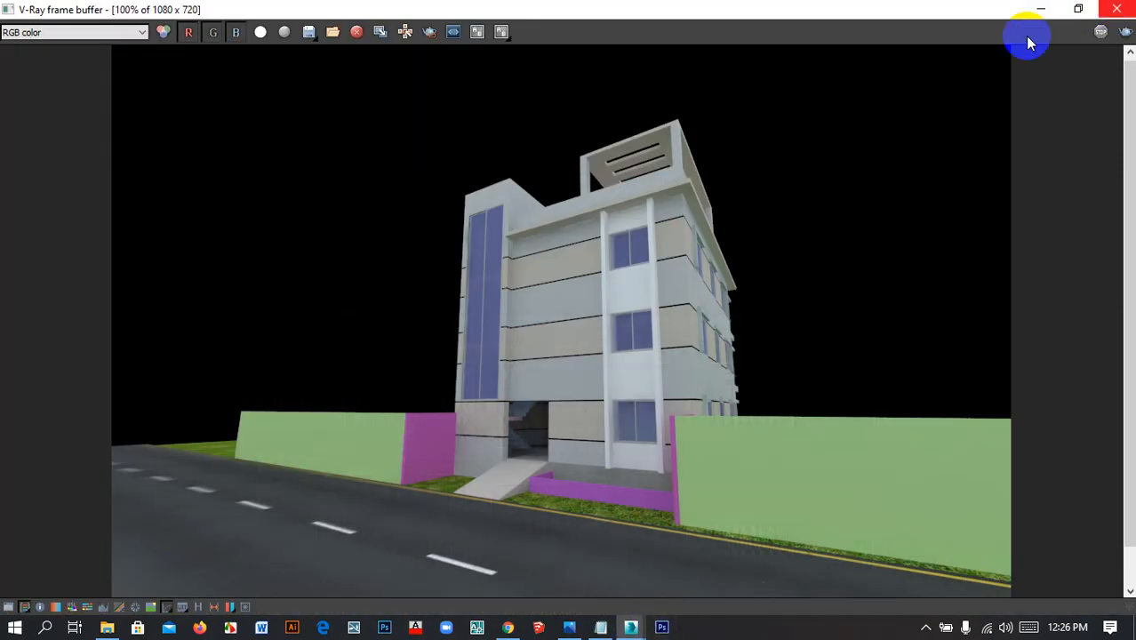
click(633, 628)
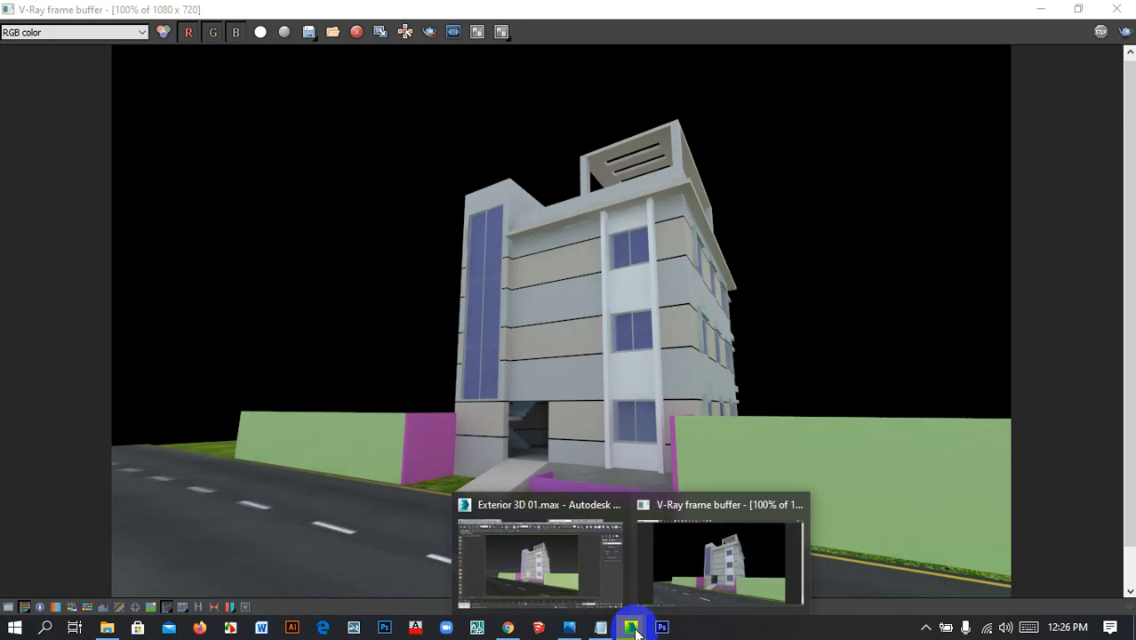
click(795, 505)
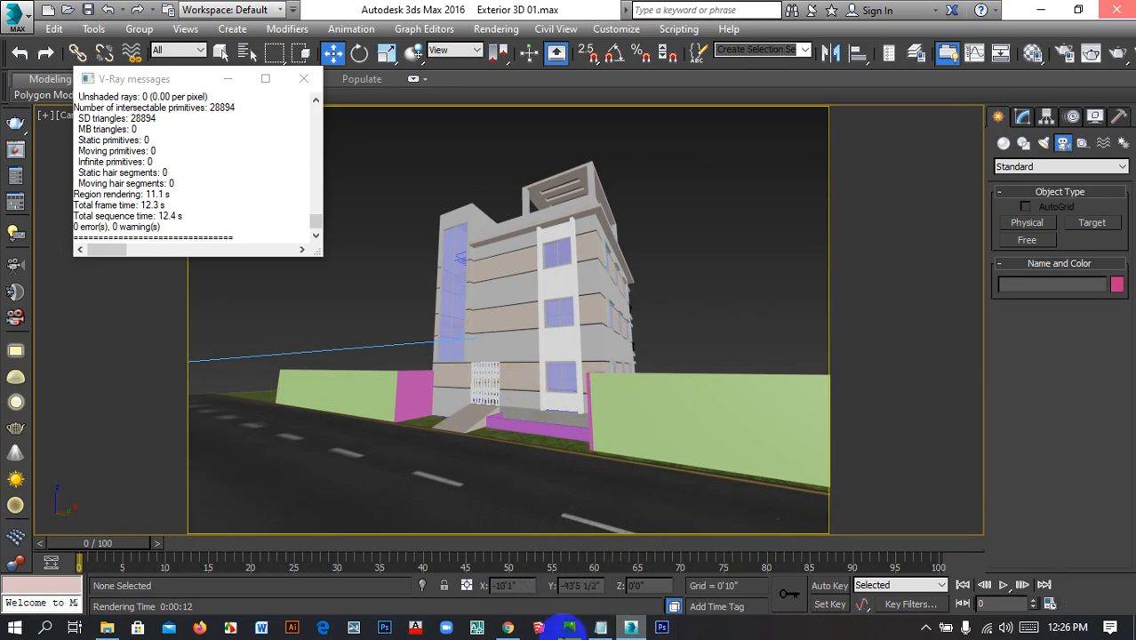
click(633, 627)
right_click(590, 142)
click(686, 191)
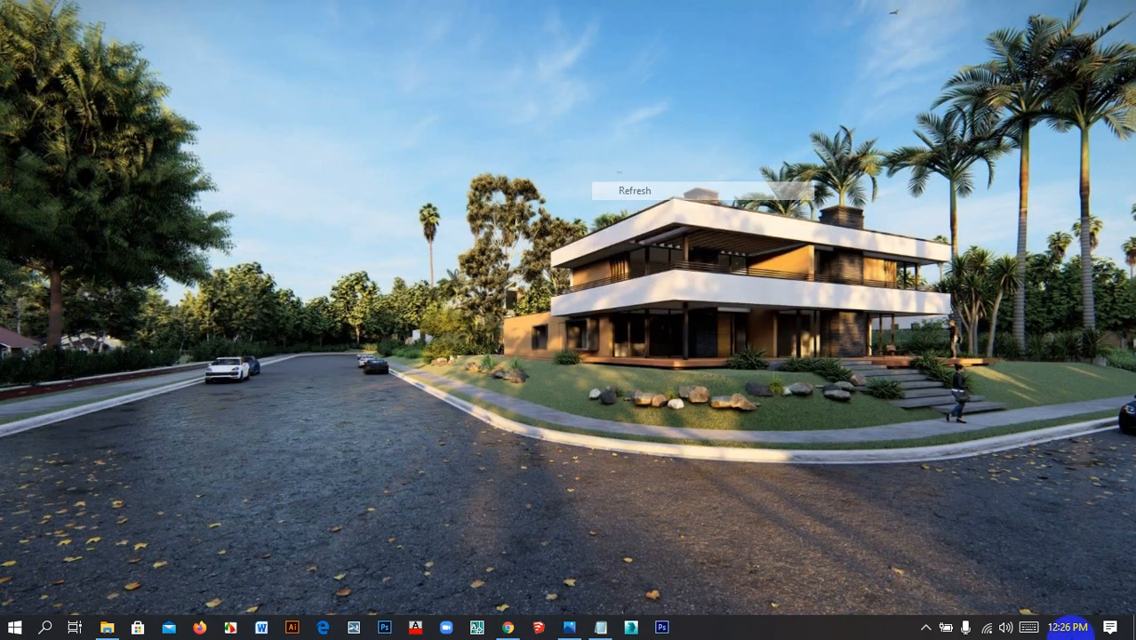